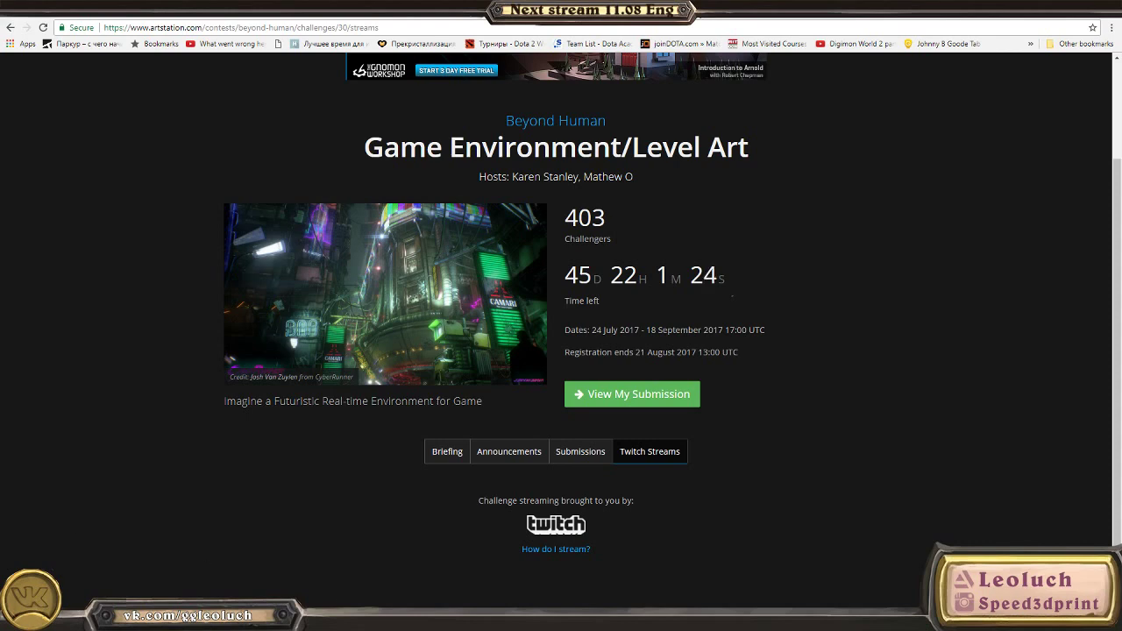
Step: Switch to the Epic Games launcher and open the ArtStaion_Beyond project from the library
click(394, 565)
alt+drag(412, 342, 468, 302)
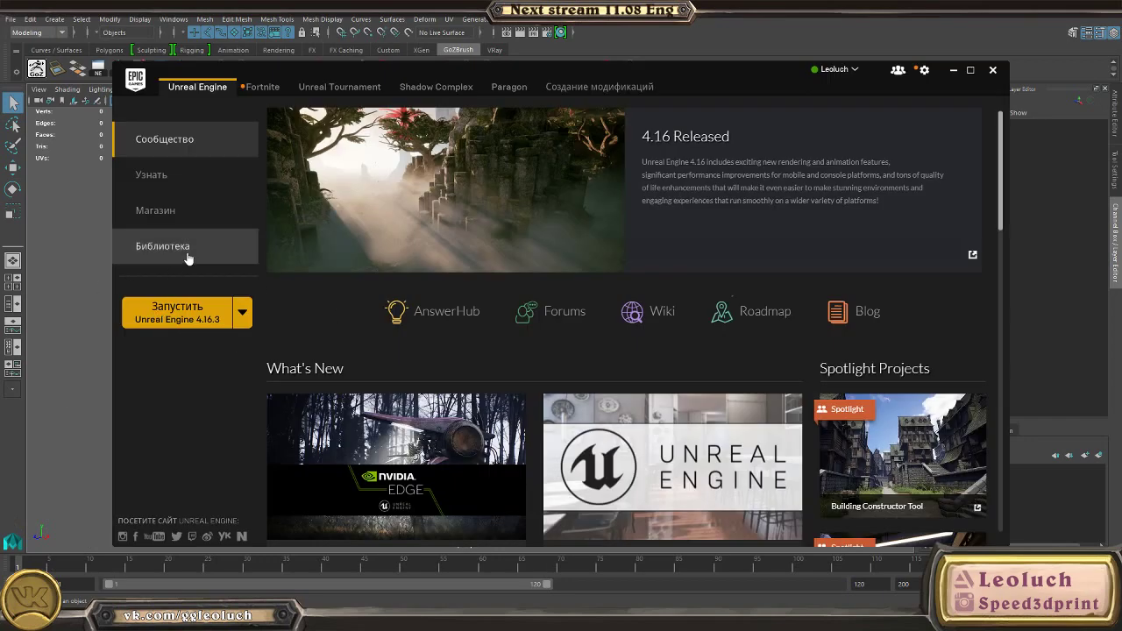
click(184, 248)
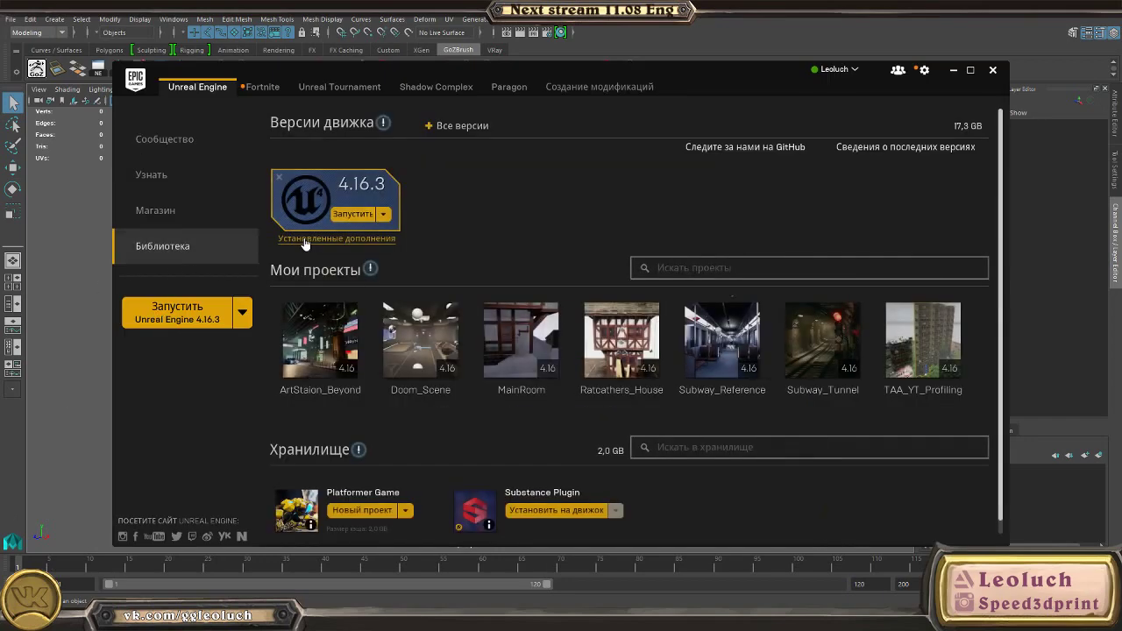
right_click(351, 350)
click(412, 388)
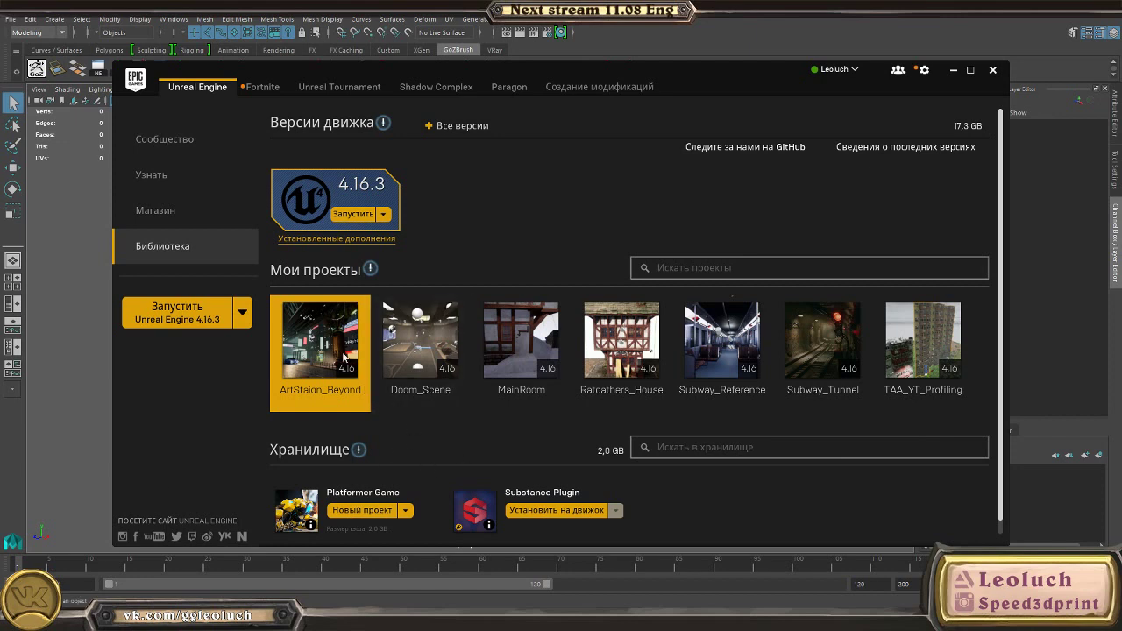
Step: Search Windows for PureRef and open the recent Beyond_ReferenceList reference board
key(alt+Tab)
key(super)
text(un)
key(BackSpace)
key(BackSpace)
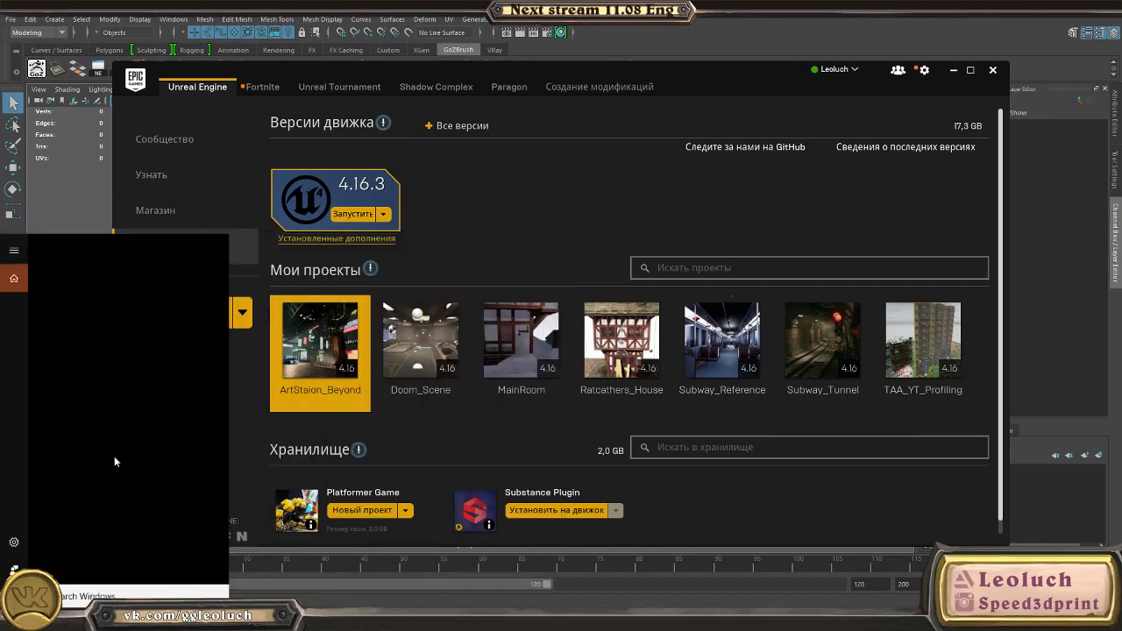
text(pureref)
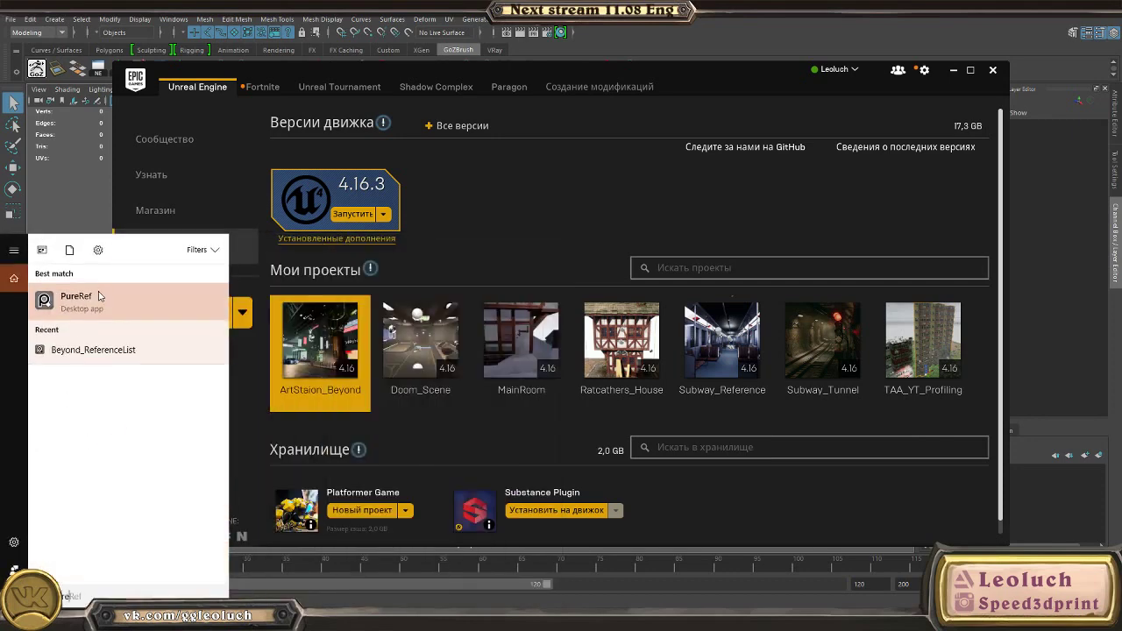
click(101, 347)
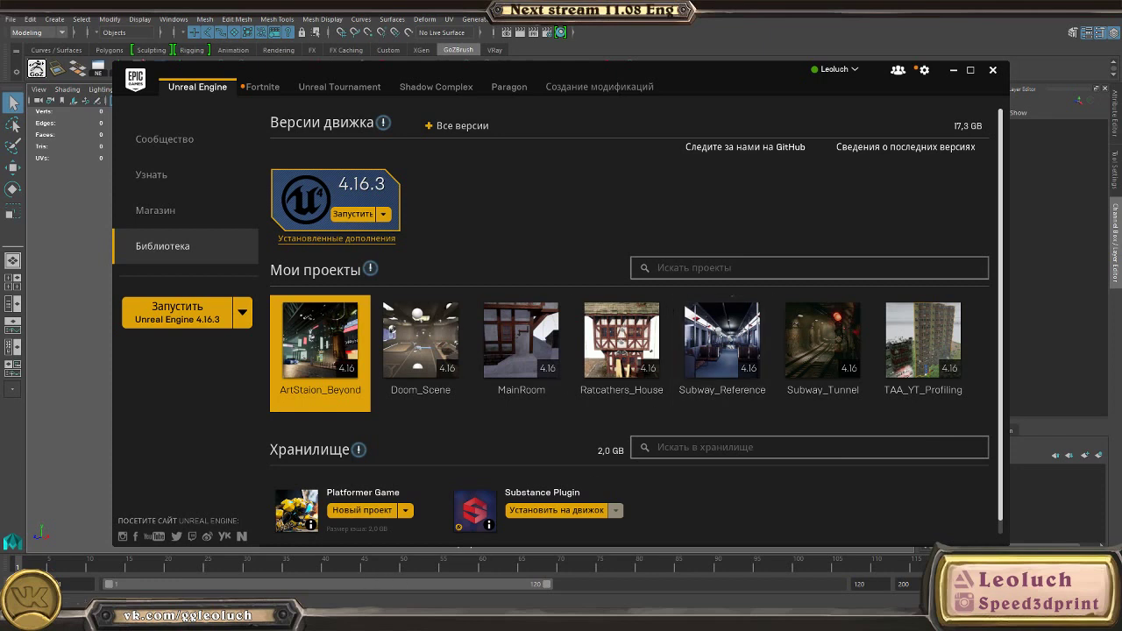
key(alt+Tab)
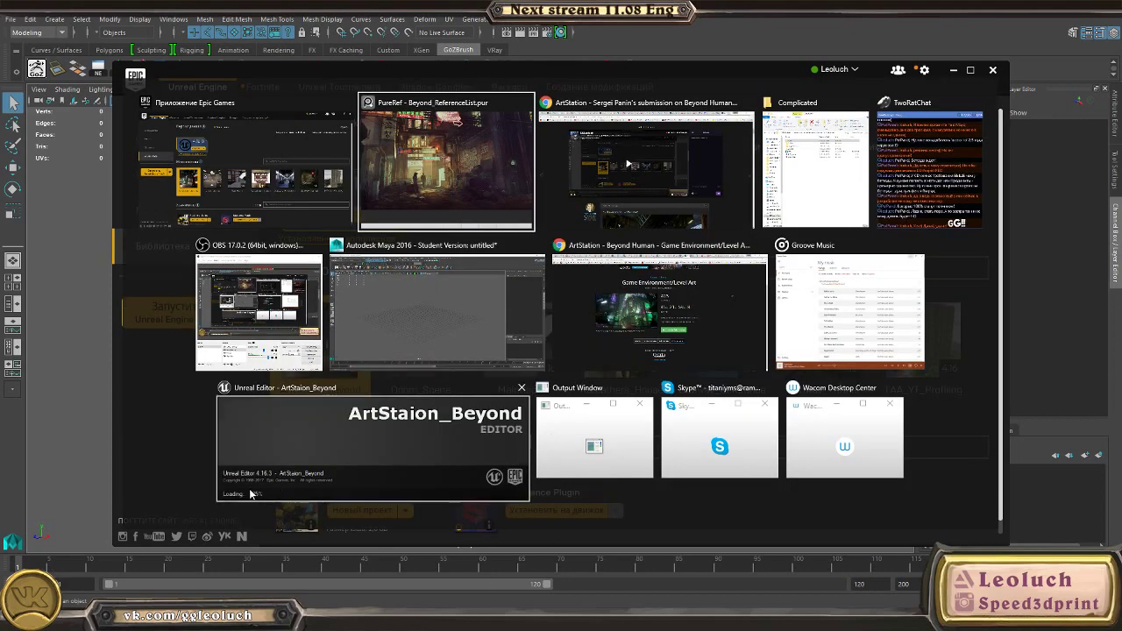
key(Escape)
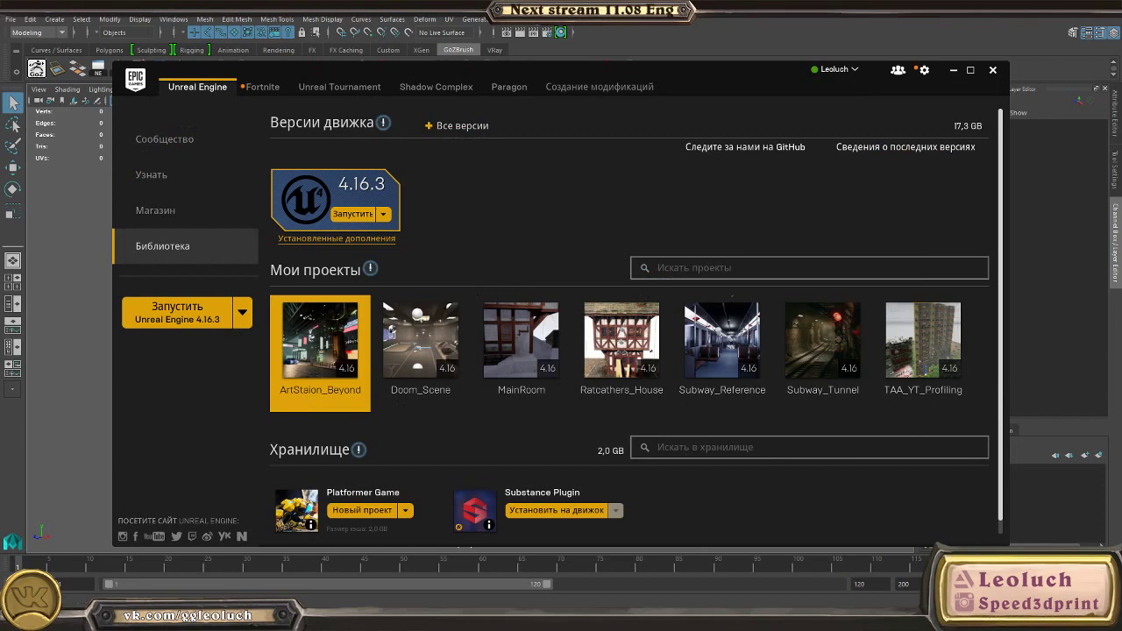
Step: Switch to Maya and open the scene SceneBM.mb from the G:\Maya\Artstation- Beyonnd folder
click(88, 418)
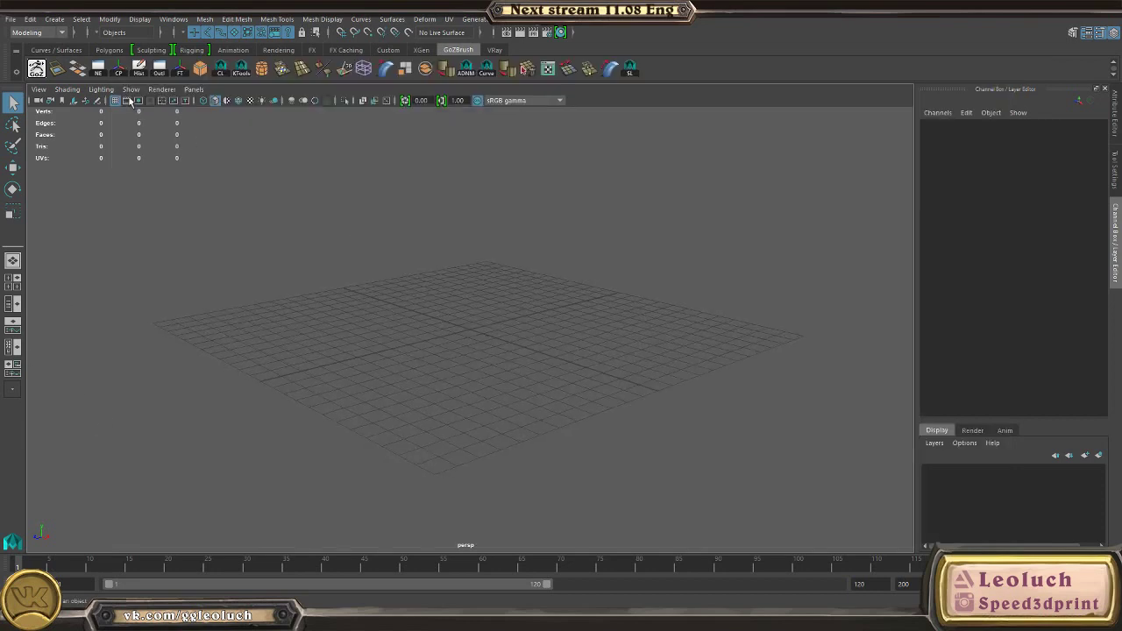
click(11, 21)
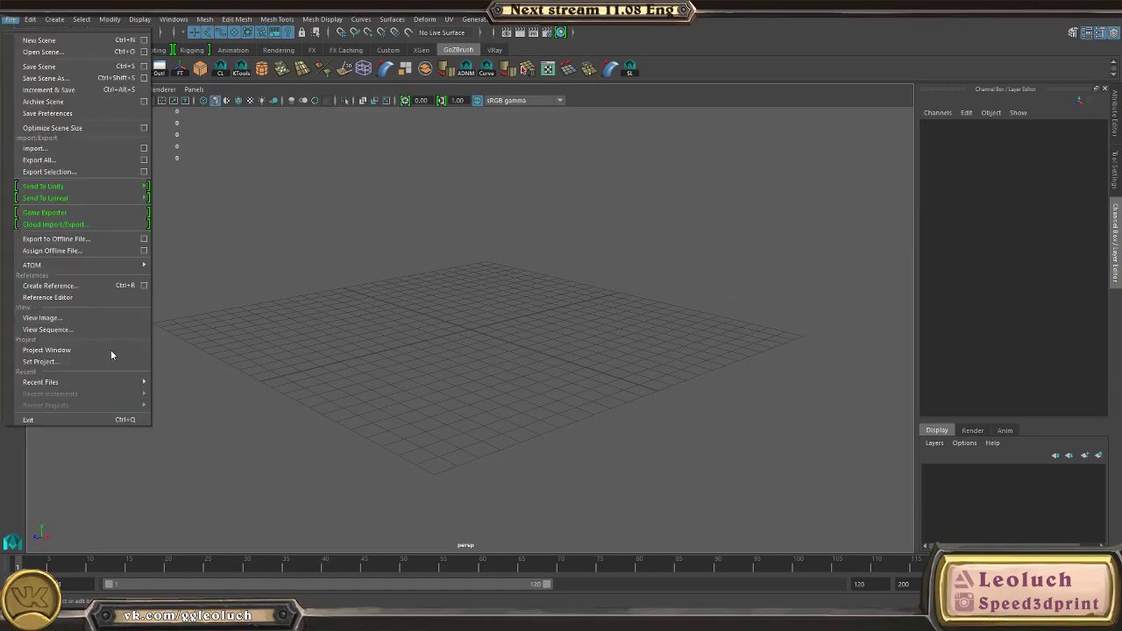
mouse_move(111, 381)
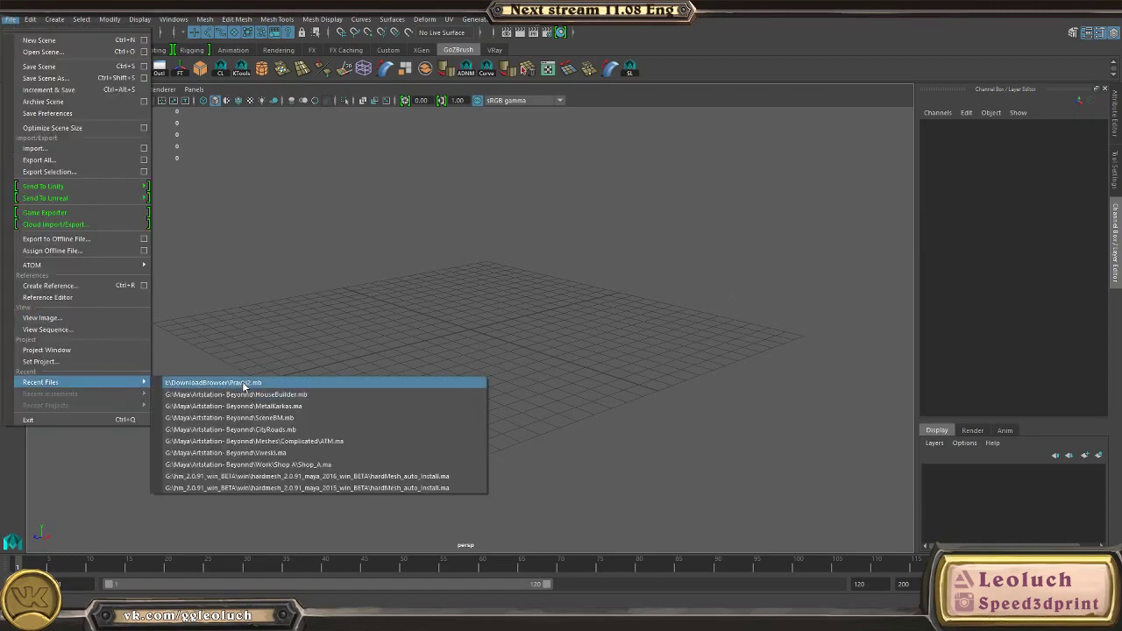
click(57, 52)
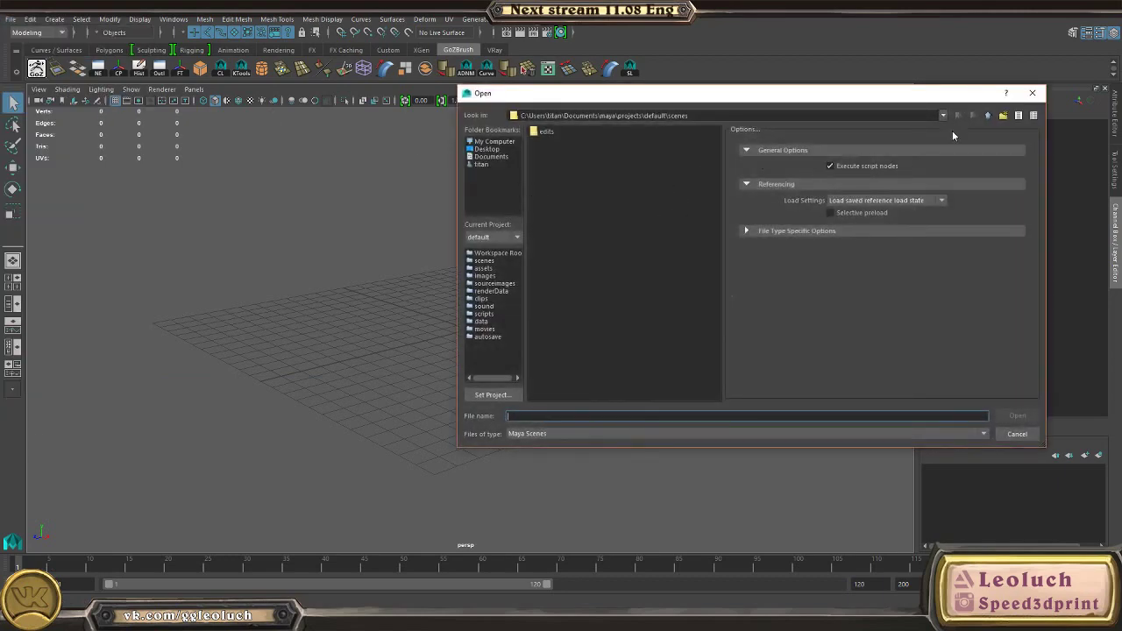
click(929, 116)
click(545, 203)
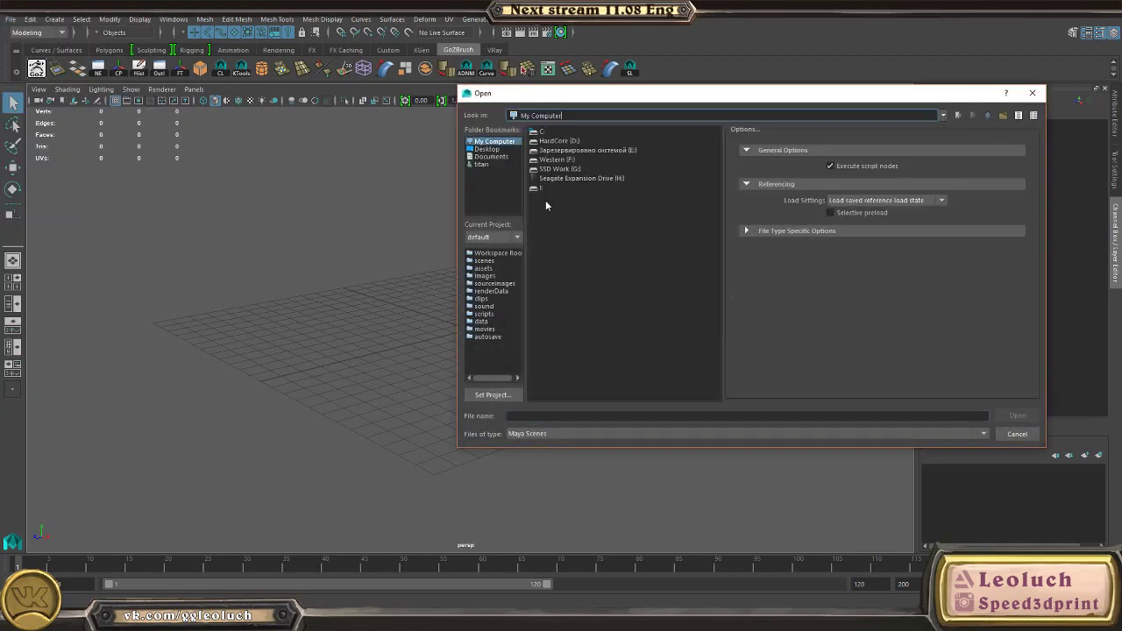
double_click(559, 168)
double_click(552, 234)
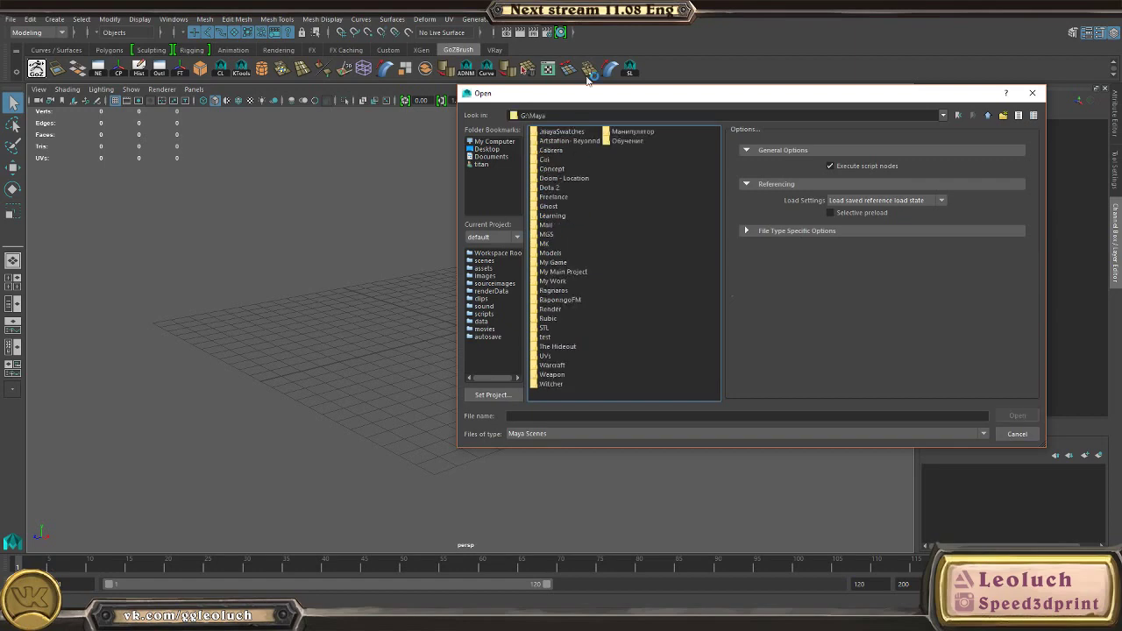
double_click(580, 149)
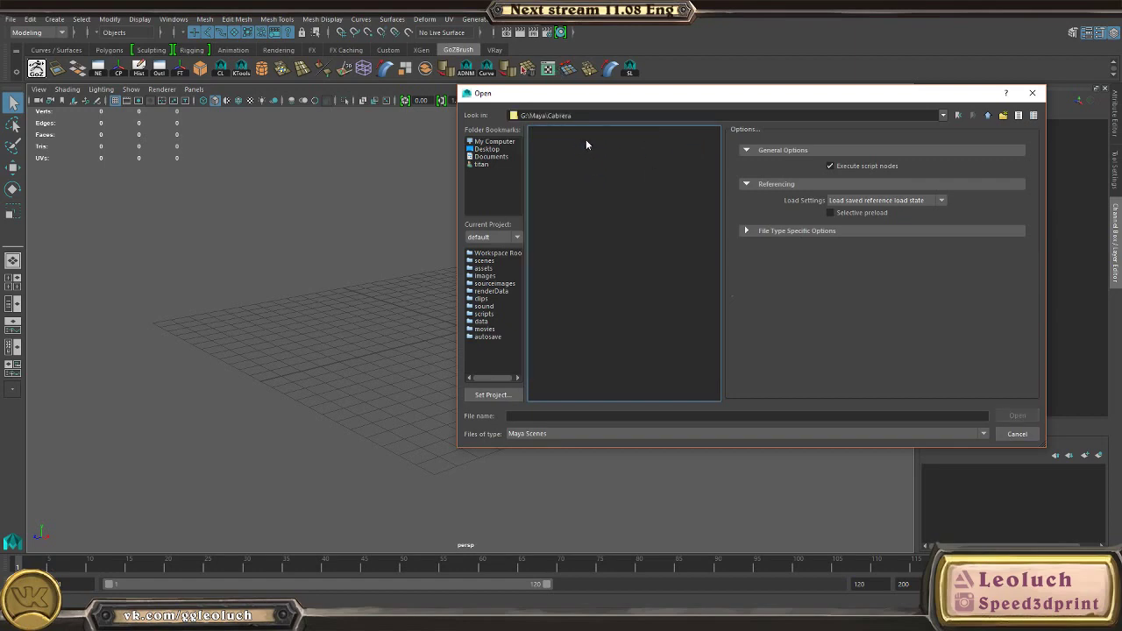
click(958, 115)
double_click(559, 146)
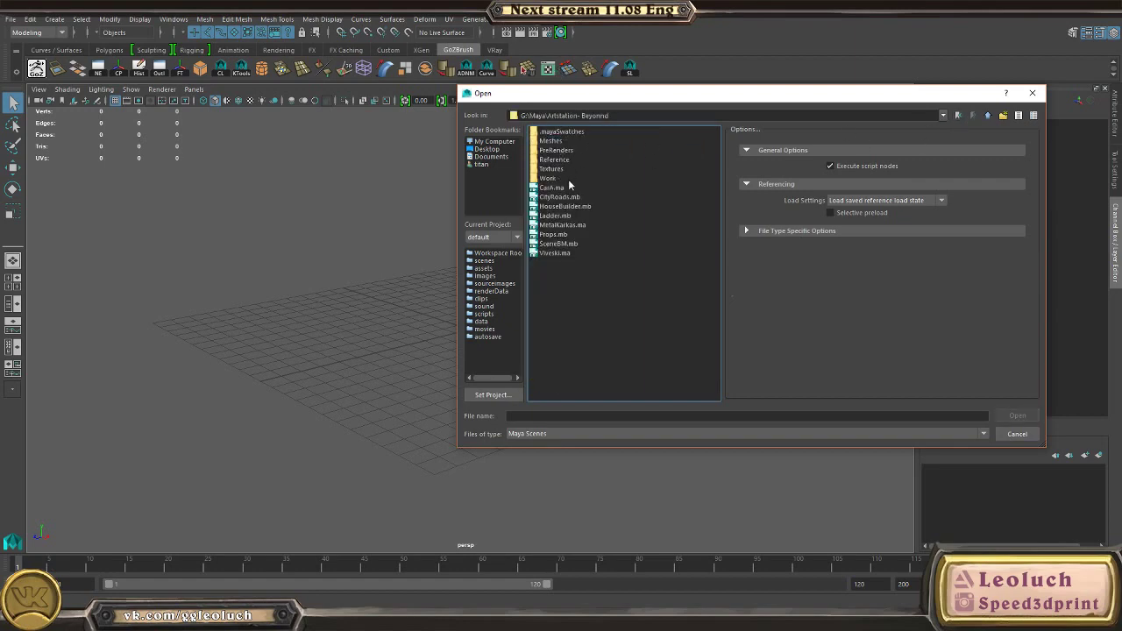
double_click(557, 245)
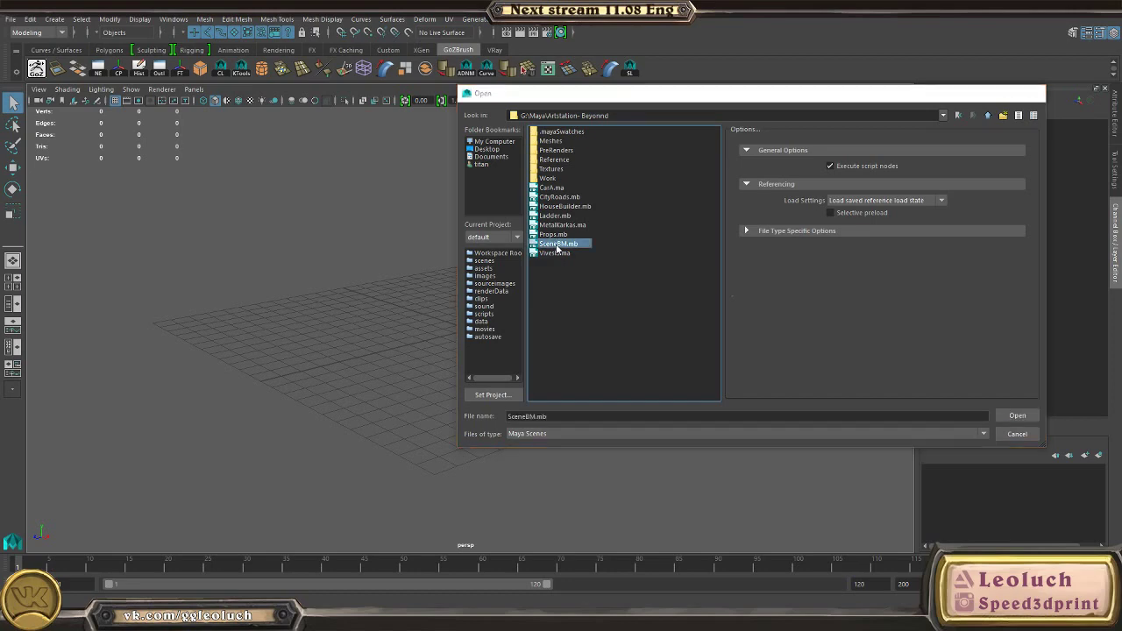
click(562, 314)
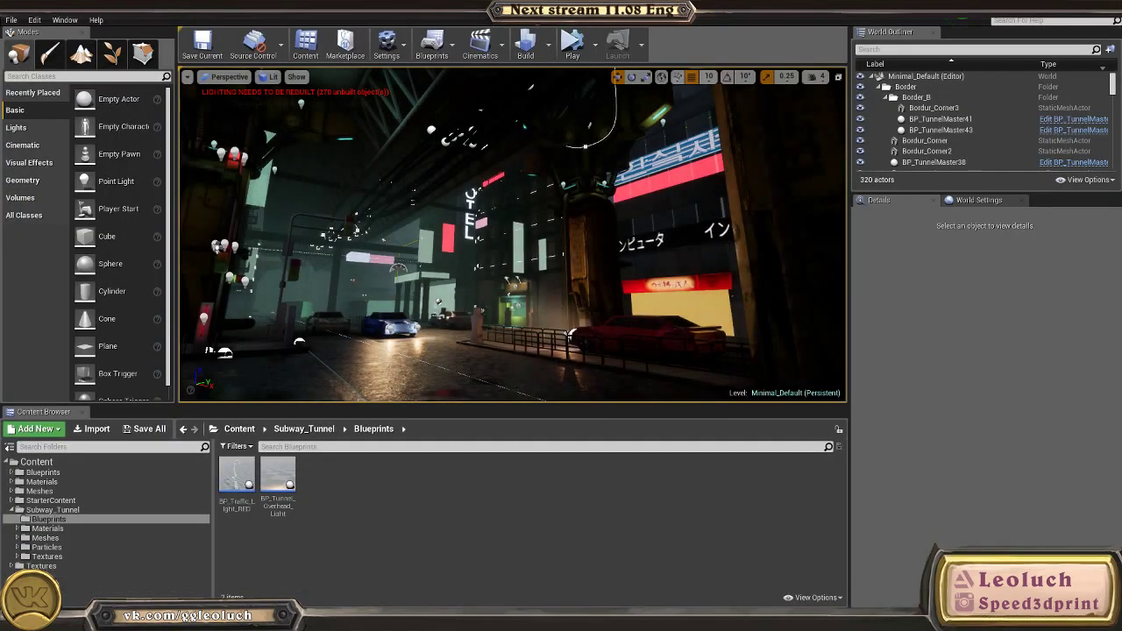
Step: Fly through the Unreal street level and examine the shopfronts, cash machines and upper facade of the corner house
mouse_move(513, 235)
right_down()
mouse_move(377, 233)
mouse_move(579, 256)
mouse_move(494, 230)
right_up()
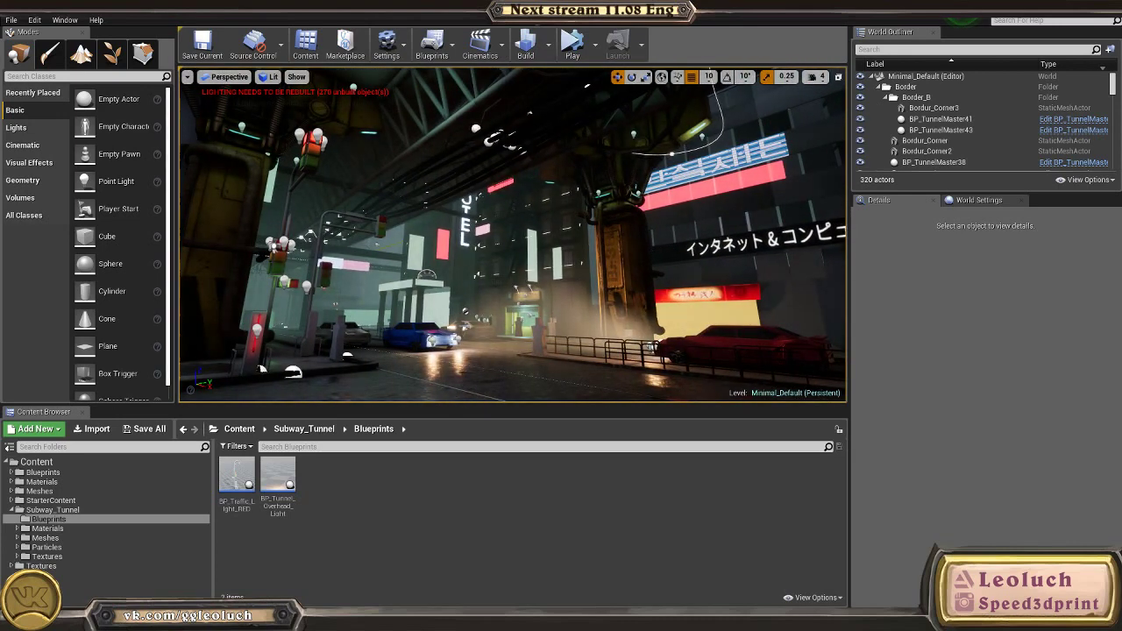
right_drag(512, 234, 677, 206)
key(w)
key(w)
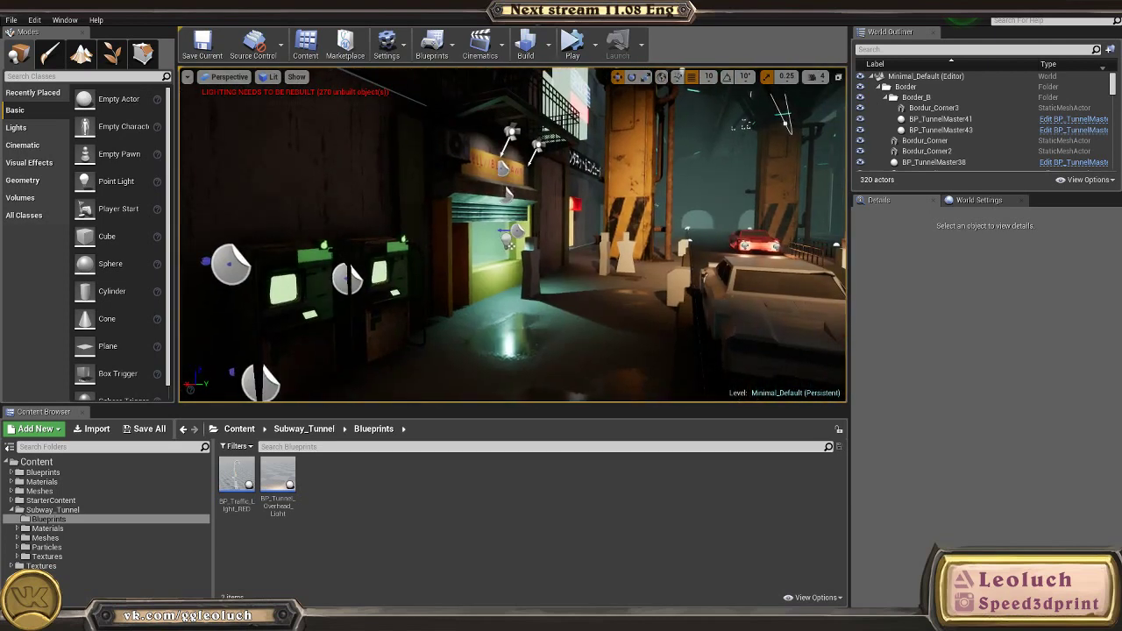
right_drag(677, 206, 607, 83)
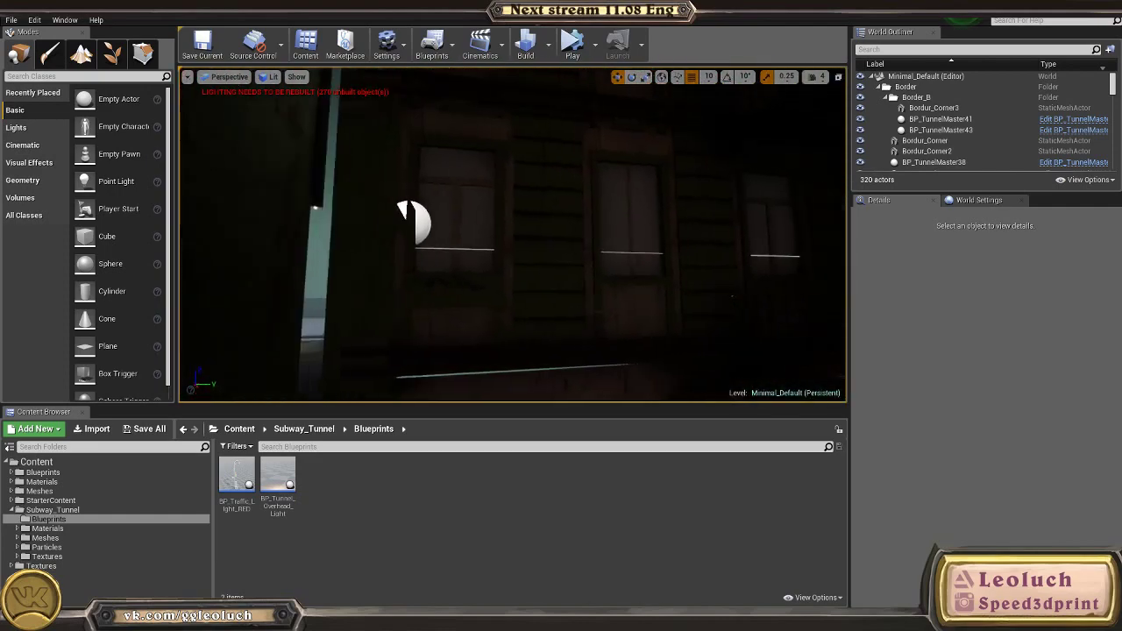
right_drag(561, 202, 693, 263)
right_drag(560, 236, 447, 210)
right_drag(526, 201, 478, 103)
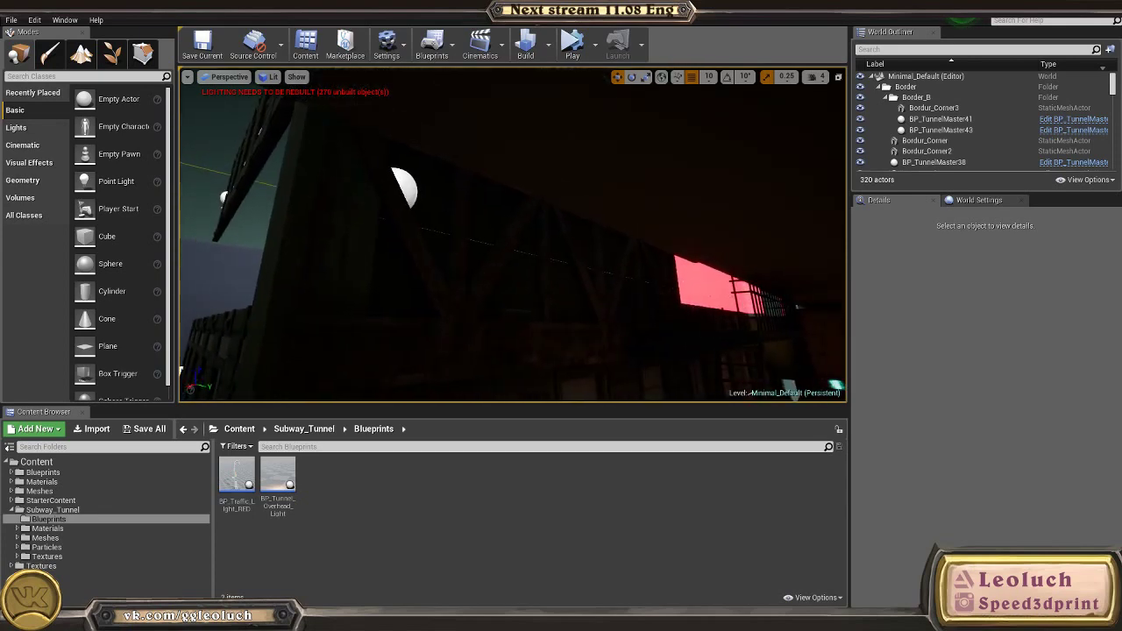
Step: Select the upper wall section BP_TunnelMaster4 of House_A and switch the viewport to Unlit shading
click(474, 210)
click(269, 77)
click(291, 118)
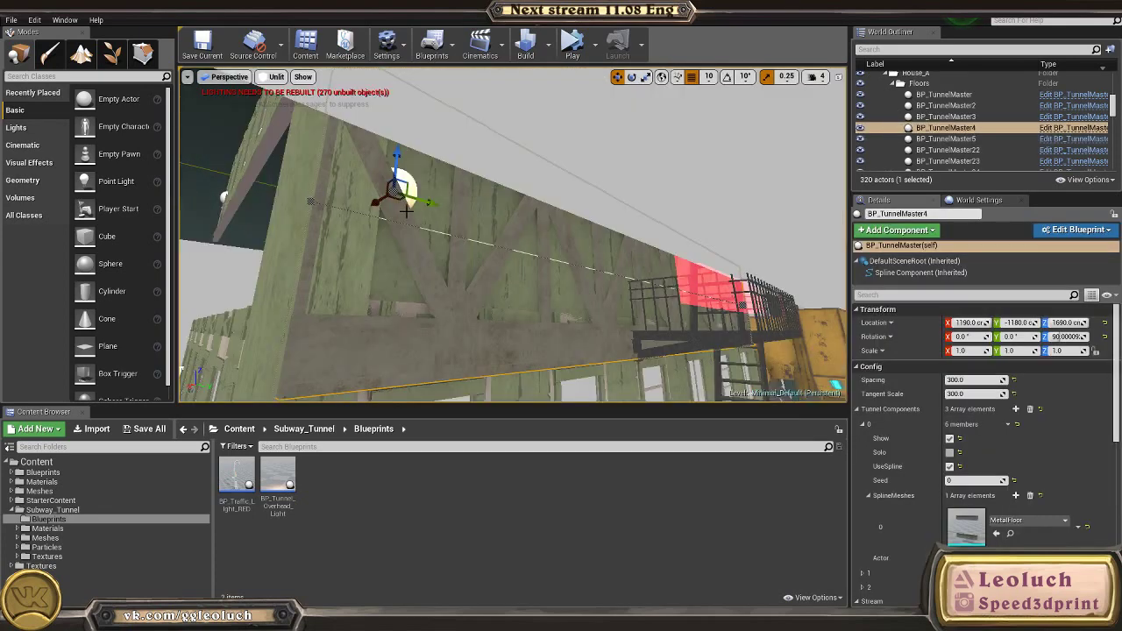
right_drag(267, 158, 267, 158)
click(275, 78)
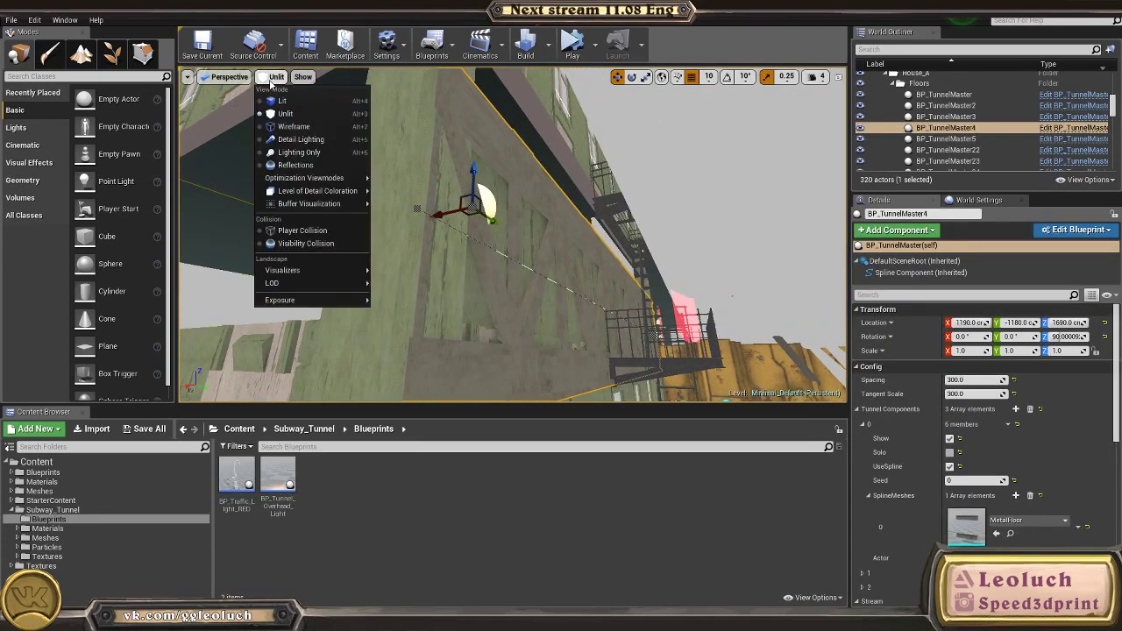
Step: Select the FloorLevel11 wire spline running beside the buildings and frame it in the viewport
mouse_move(517, 219)
right_down()
mouse_move(569, 220)
mouse_move(526, 254)
mouse_move(596, 280)
mouse_move(600, 263)
mouse_move(526, 219)
right_up()
right_drag(496, 346, 458, 65)
click(447, 90)
click(526, 222)
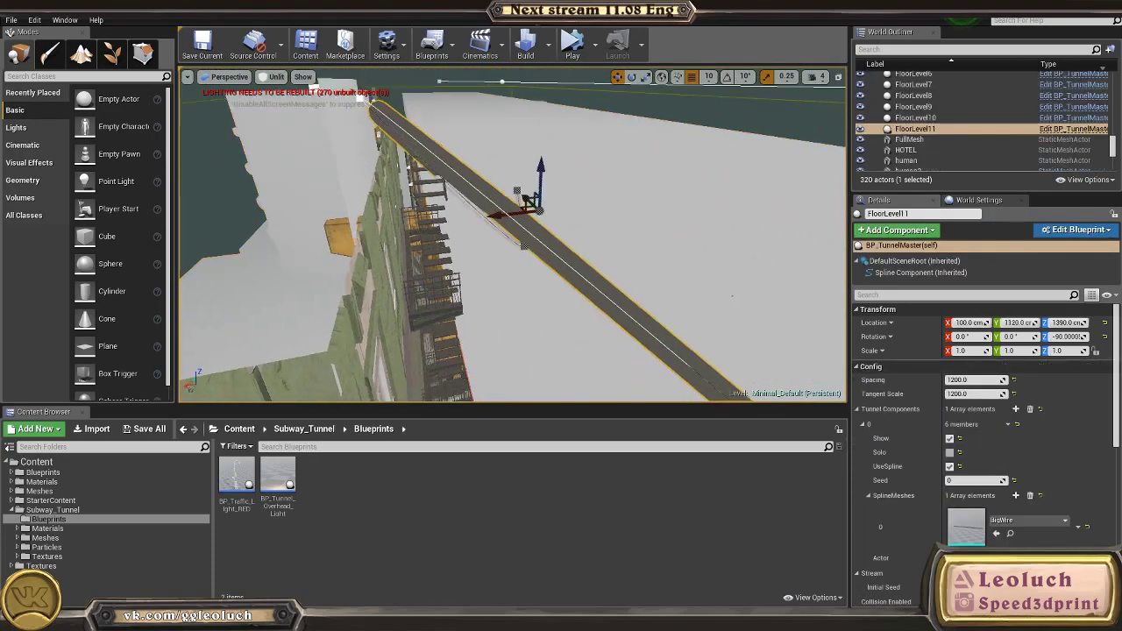
right_drag(525, 223, 500, 271)
key(f)
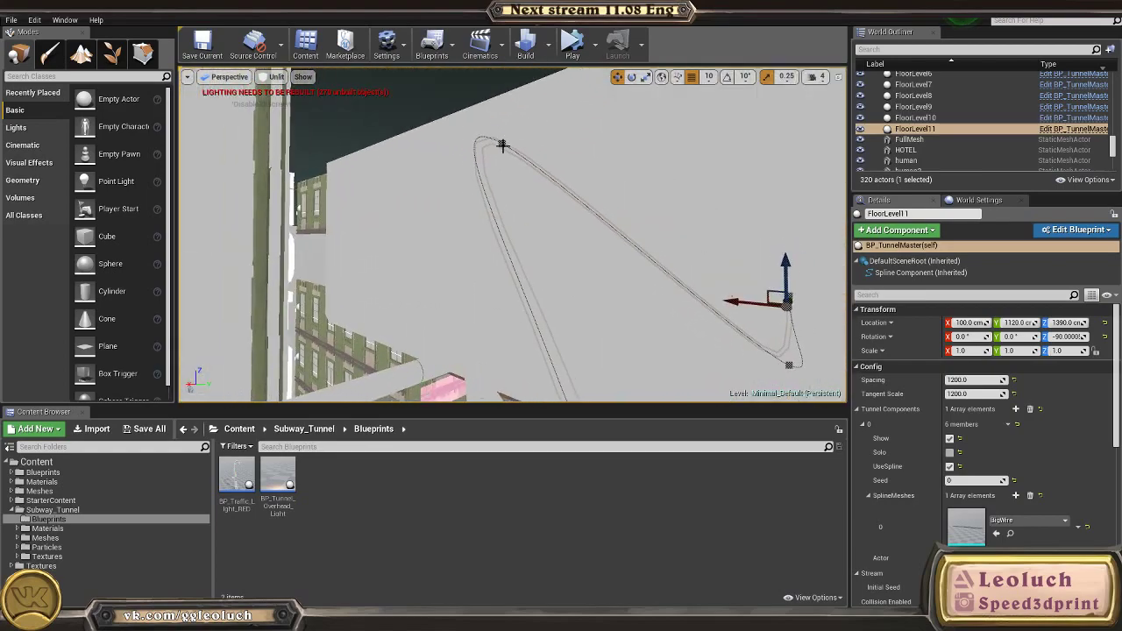
Step: Bend the FloorLevel11 wire by moving one of its spline points down and sideways over the street
click(496, 137)
drag(496, 131, 501, 294)
right_drag(502, 296, 533, 349)
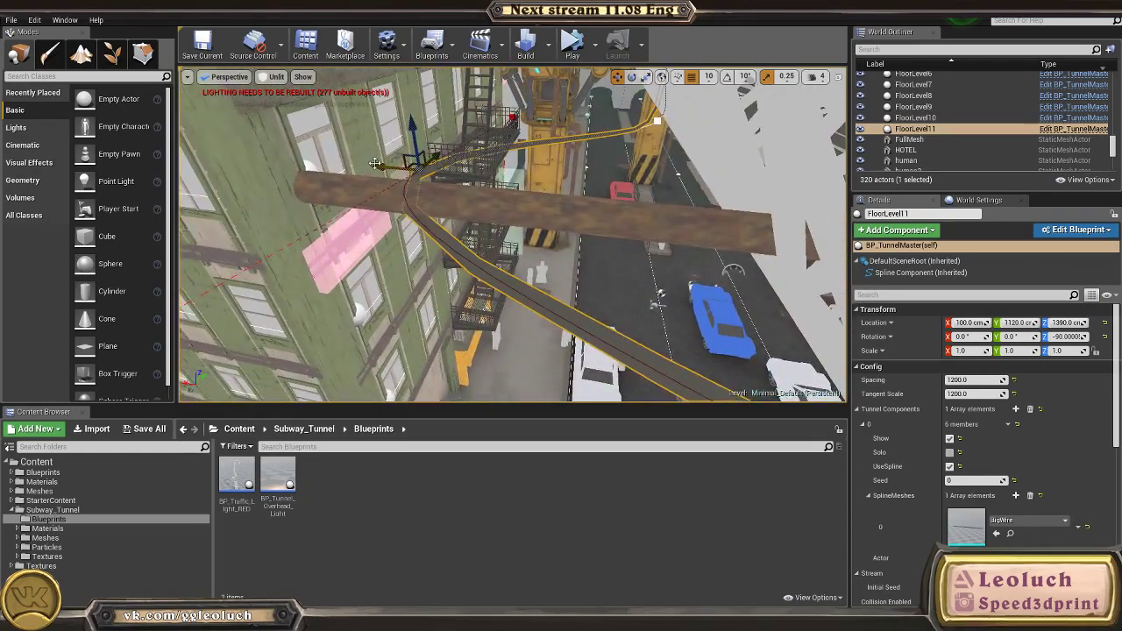
drag(377, 165, 513, 191)
right_drag(644, 210, 683, 204)
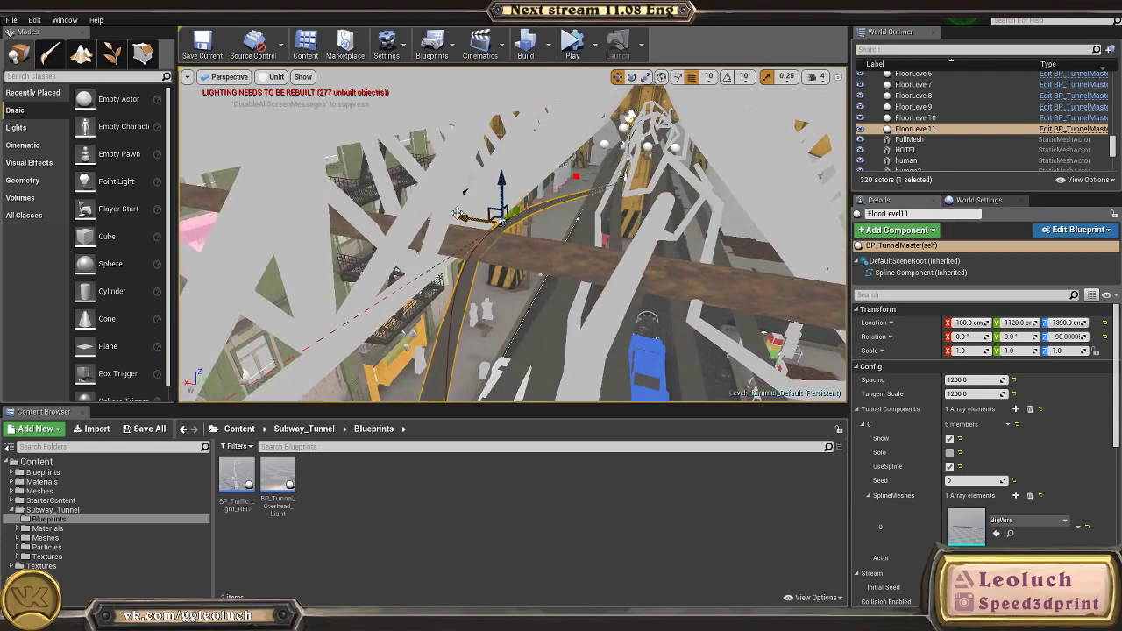
right_drag(477, 225, 513, 251)
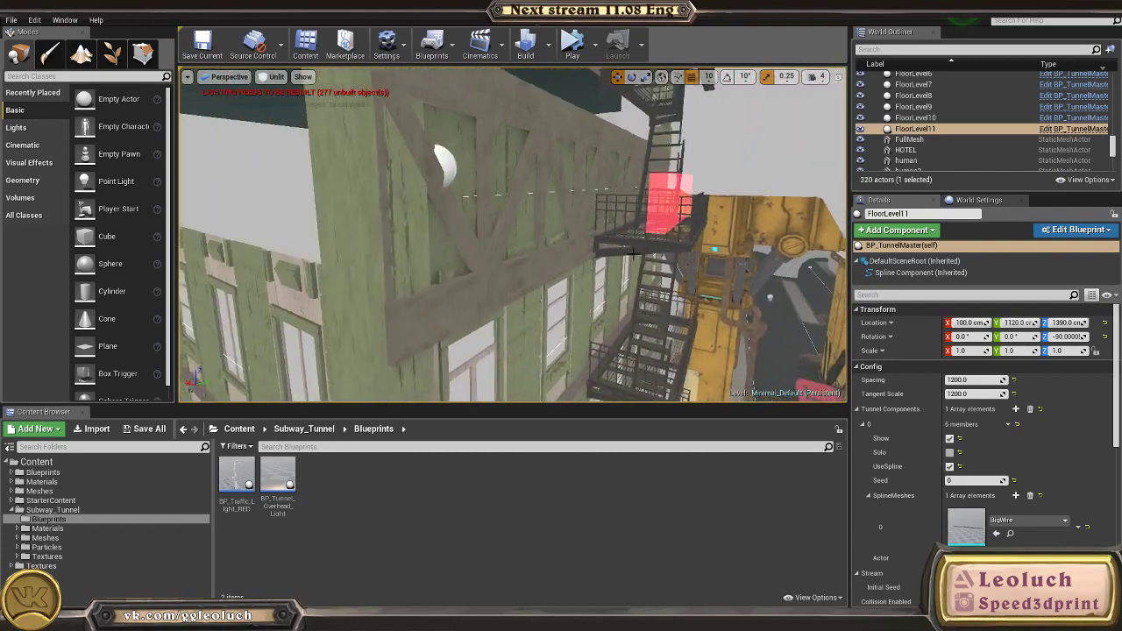
Step: Inspect the spline settings of the upper wall section BP_TunnelMaster4 and of the window section BP_TunnelMaster3 below it
click(399, 259)
click(483, 136)
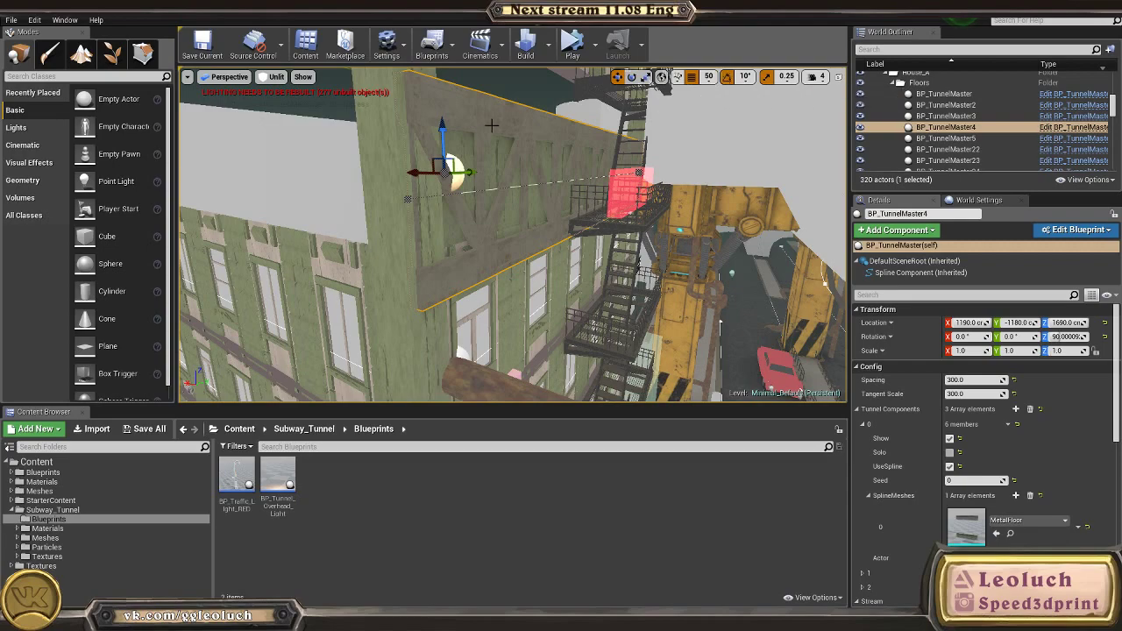
click(487, 291)
right_drag(488, 291, 496, 291)
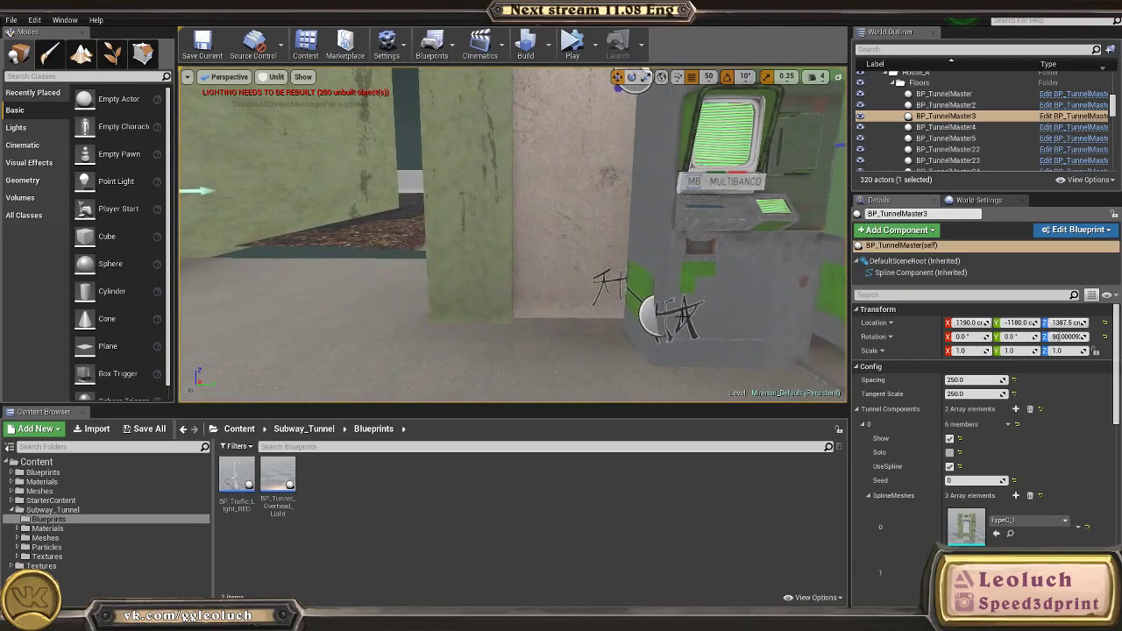
Step: Select the graffiti decals DecalD, DecalC2 and DecalE on the two Multibanco machines in turn and review their settings
click(684, 316)
click(671, 321)
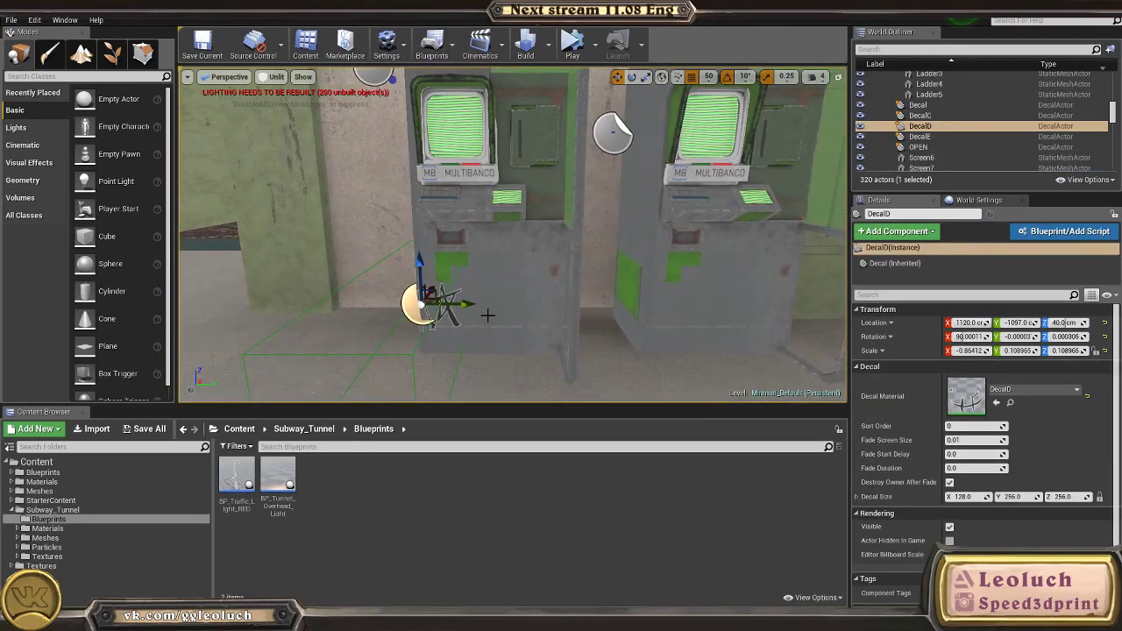
right_drag(528, 299, 522, 346)
click(345, 247)
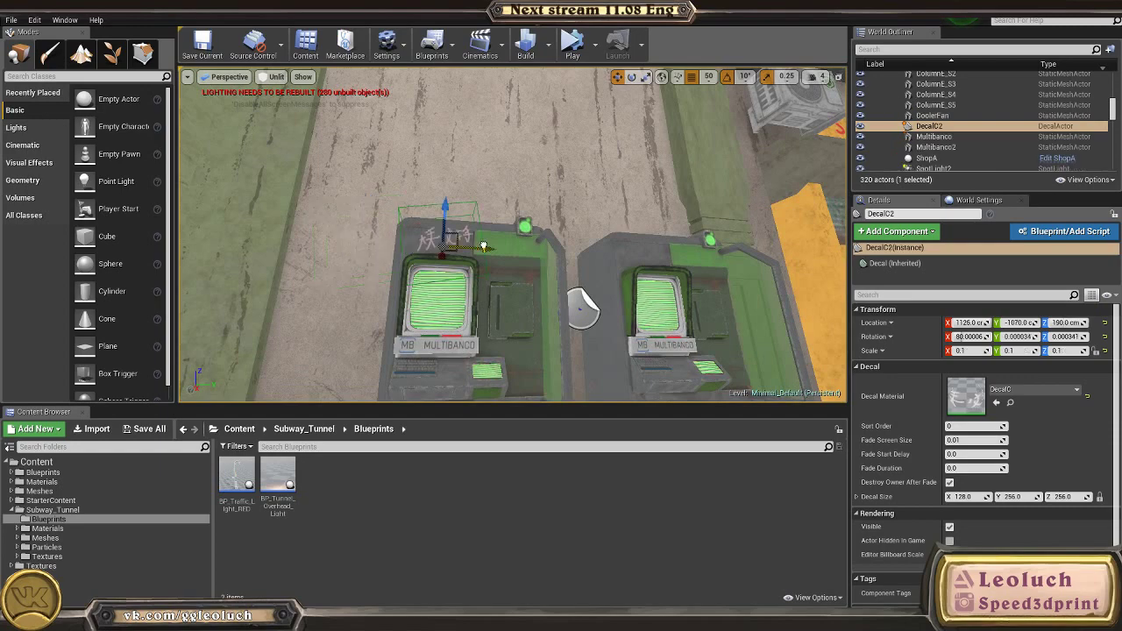
middle_drag(580, 308, 409, 268)
click(410, 269)
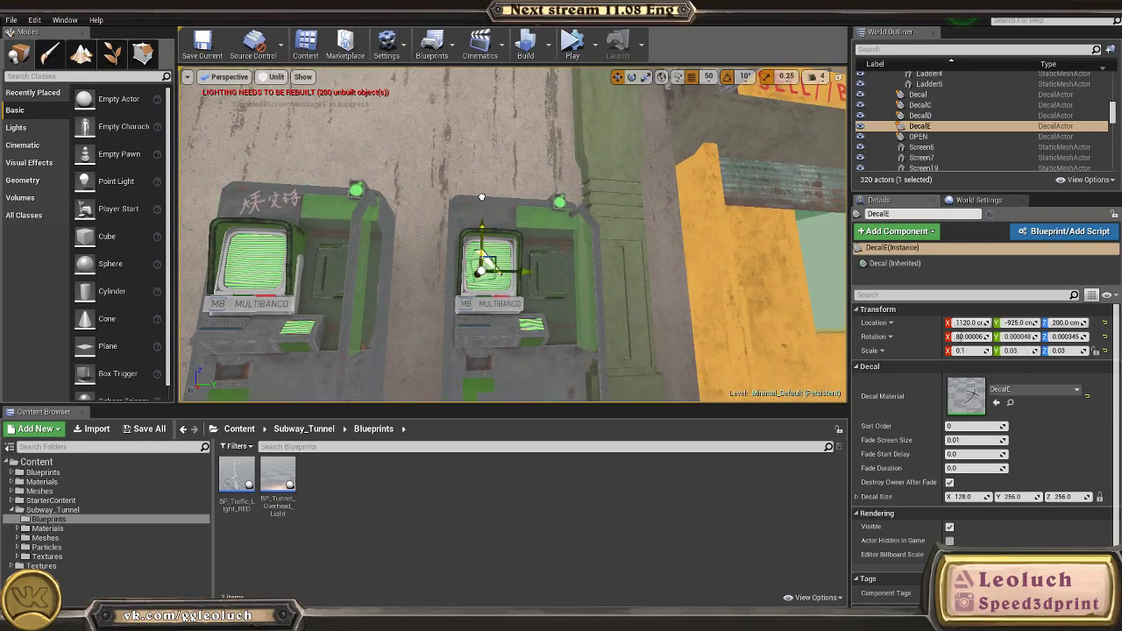
right_drag(530, 180, 631, 90)
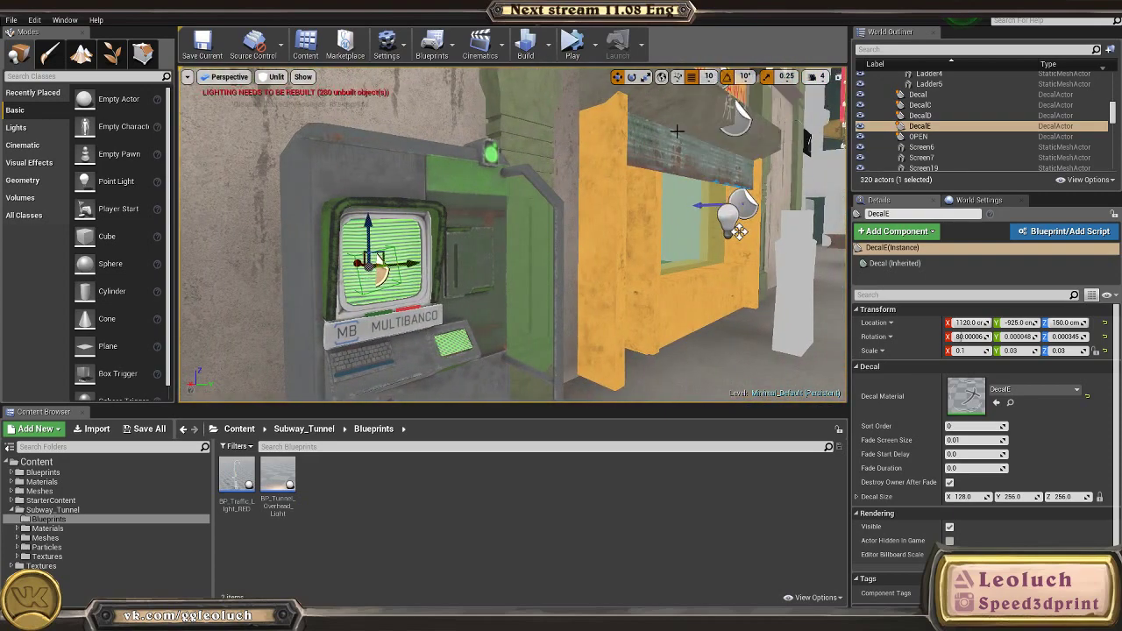
Step: Select the Multibanco2 cash machine beside the yellow shop and return to the overall view of the street
click(377, 169)
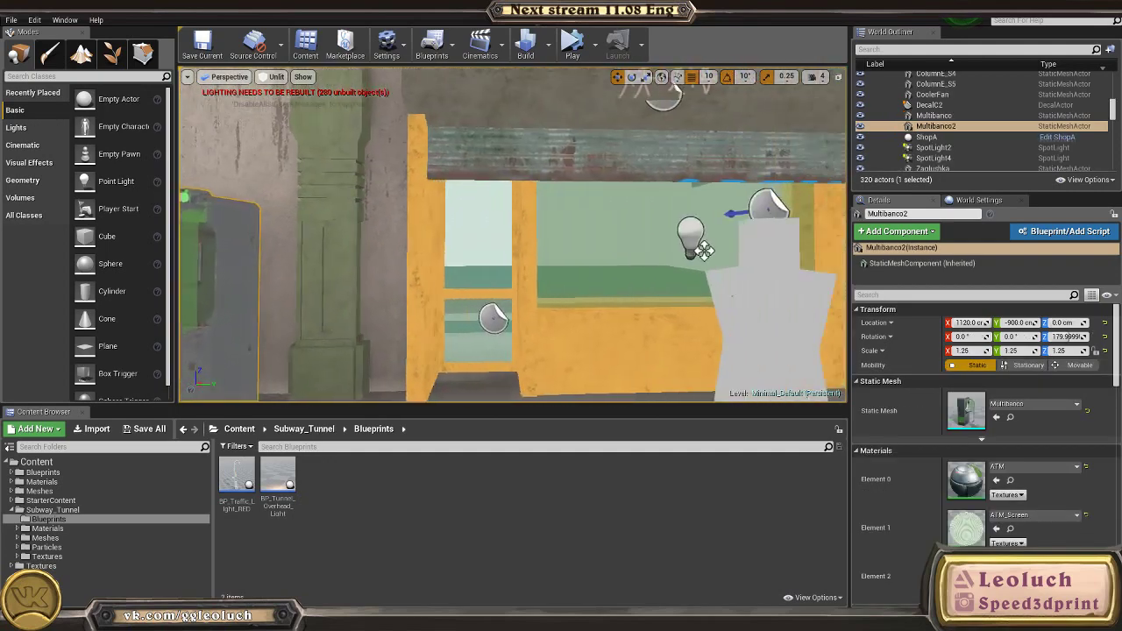
right_drag(513, 235, 183, 224)
right_drag(657, 221, 674, 220)
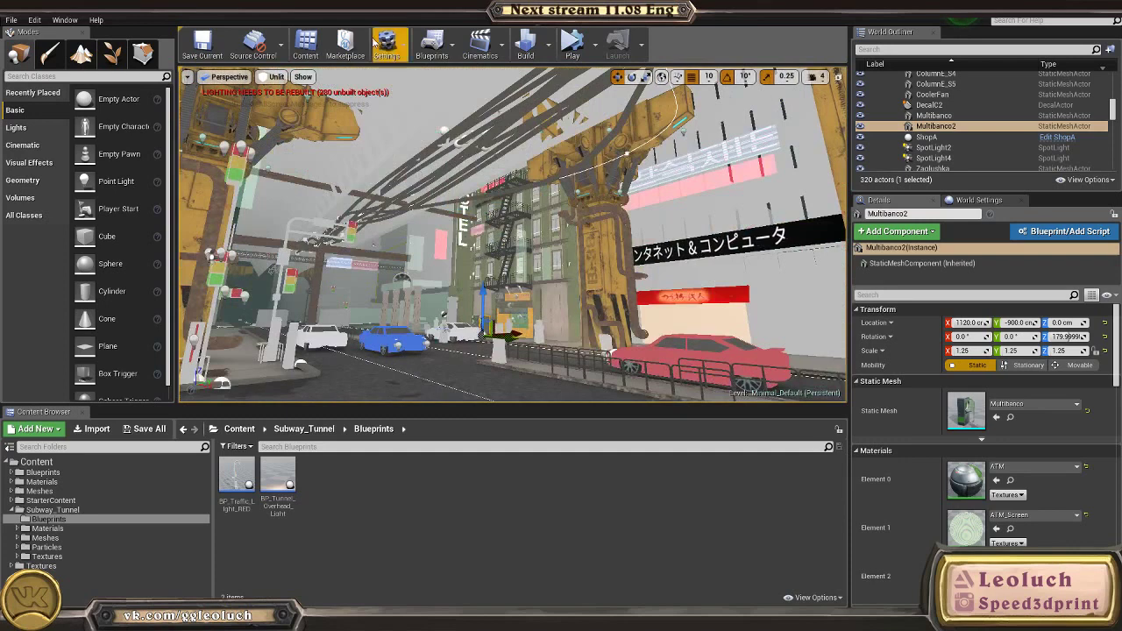
Step: Change the viewport to Lit shading and start simulating the level
click(273, 76)
click(284, 101)
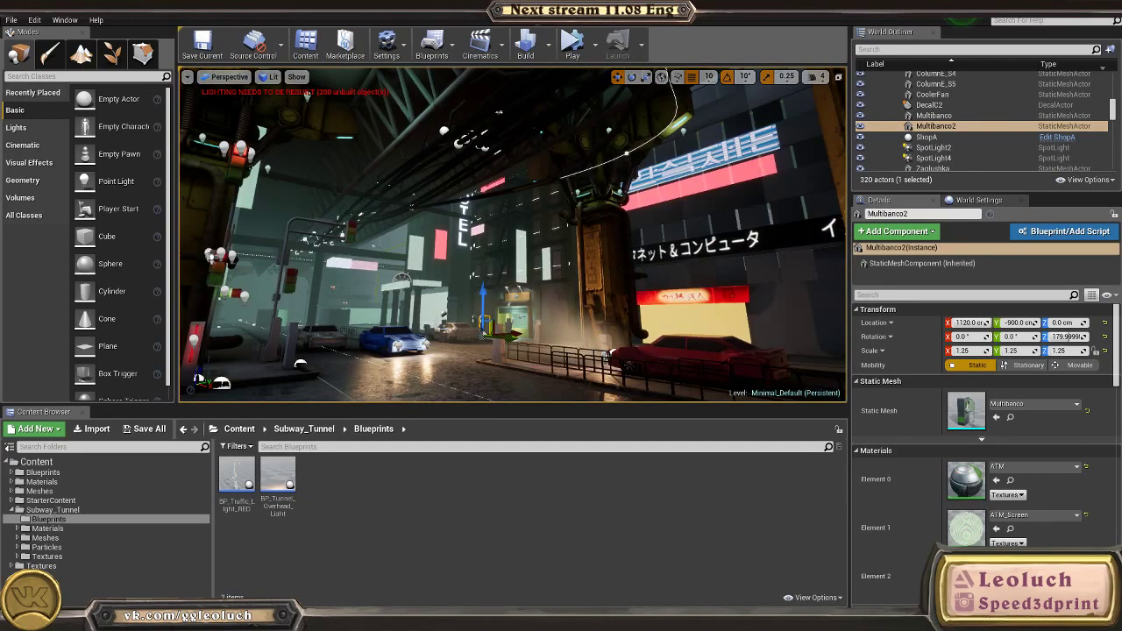
key(alt+s)
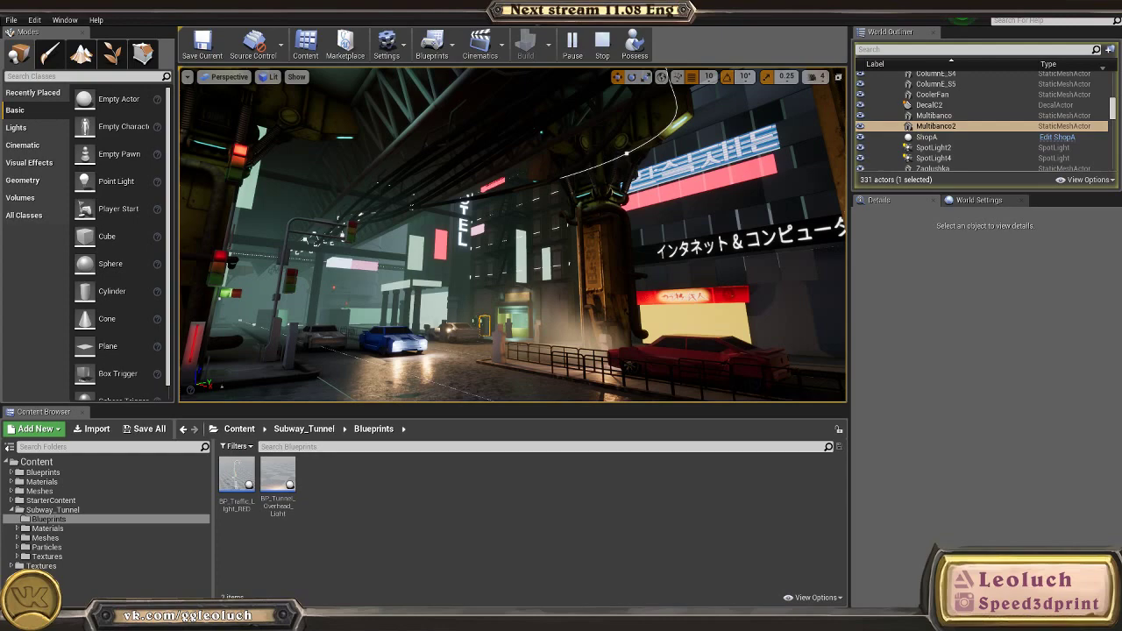
Step: Find the rainy street concept art on the reference board and place the board beside the street view for comparison
right_drag(0, 216, 330, 338)
scroll(347, 377, down, 4)
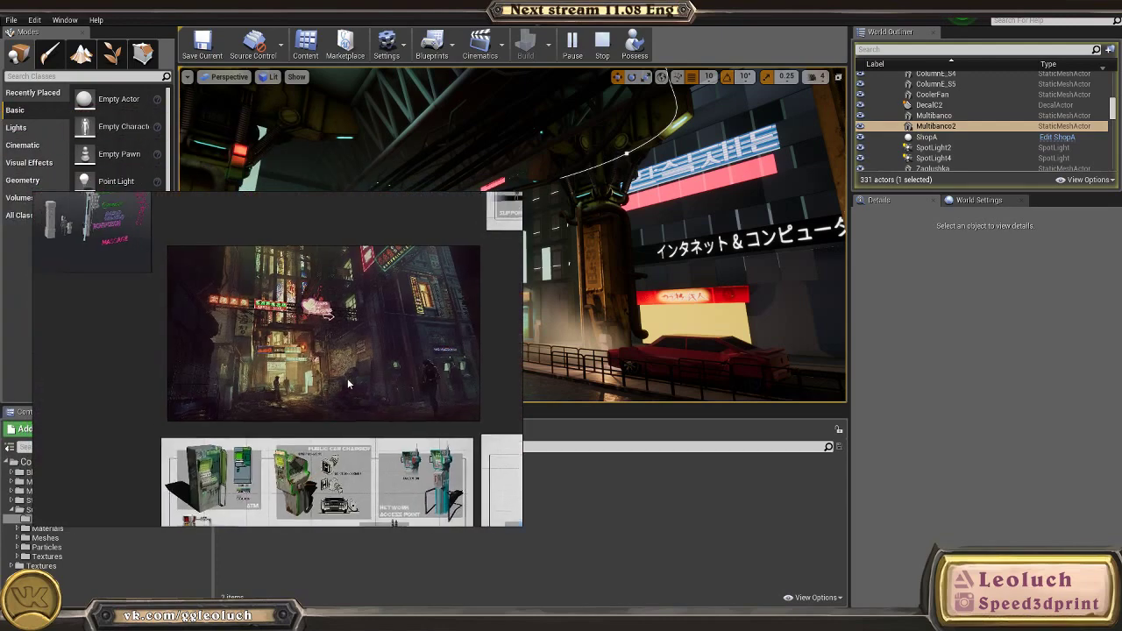
middle_drag(348, 378, 344, 500)
middle_drag(353, 278, 334, 390)
scroll(334, 389, up, 1)
drag(334, 391, 764, 404)
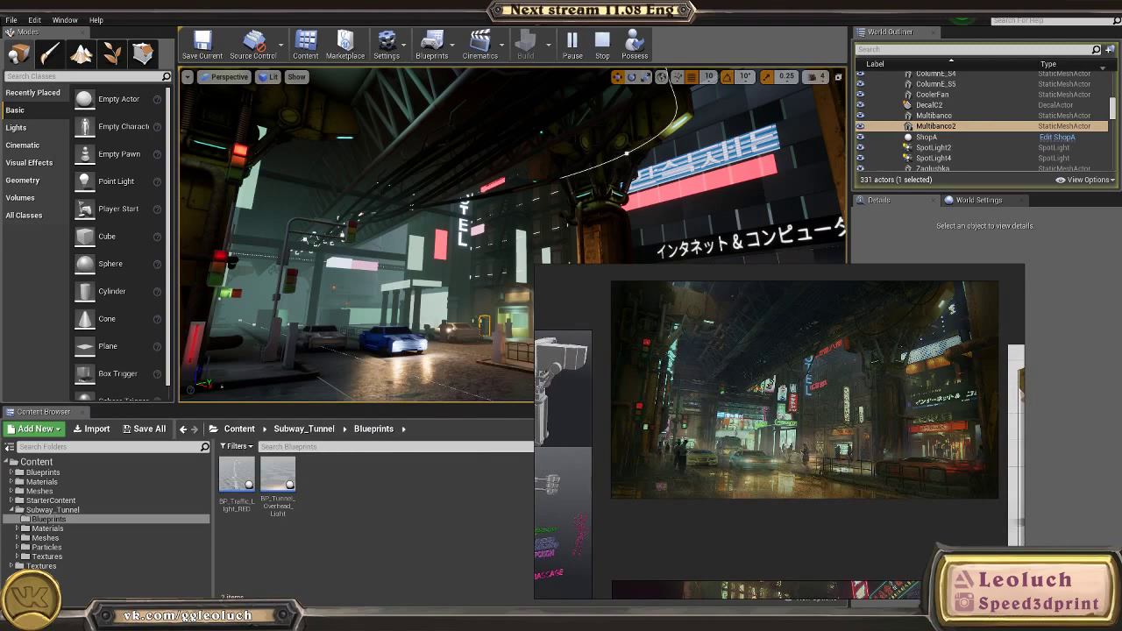
Step: Select the FloorLevel section, the blue car Car_A and the Traffic_Light in turn while comparing the street view with the concept
click(348, 217)
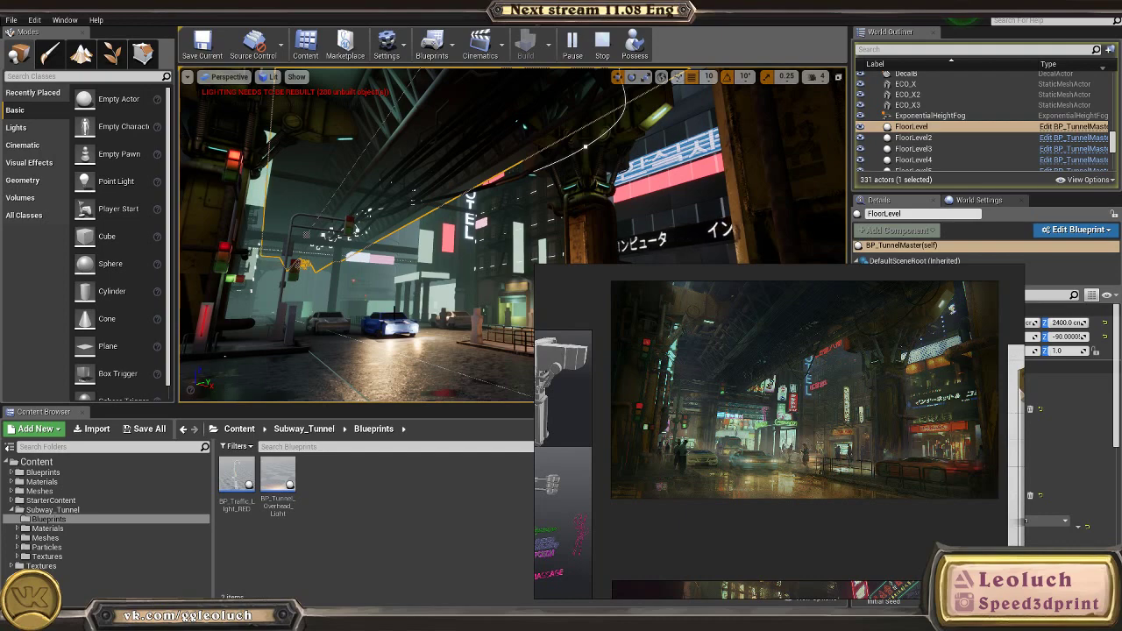
click(395, 315)
right_drag(395, 317, 386, 307)
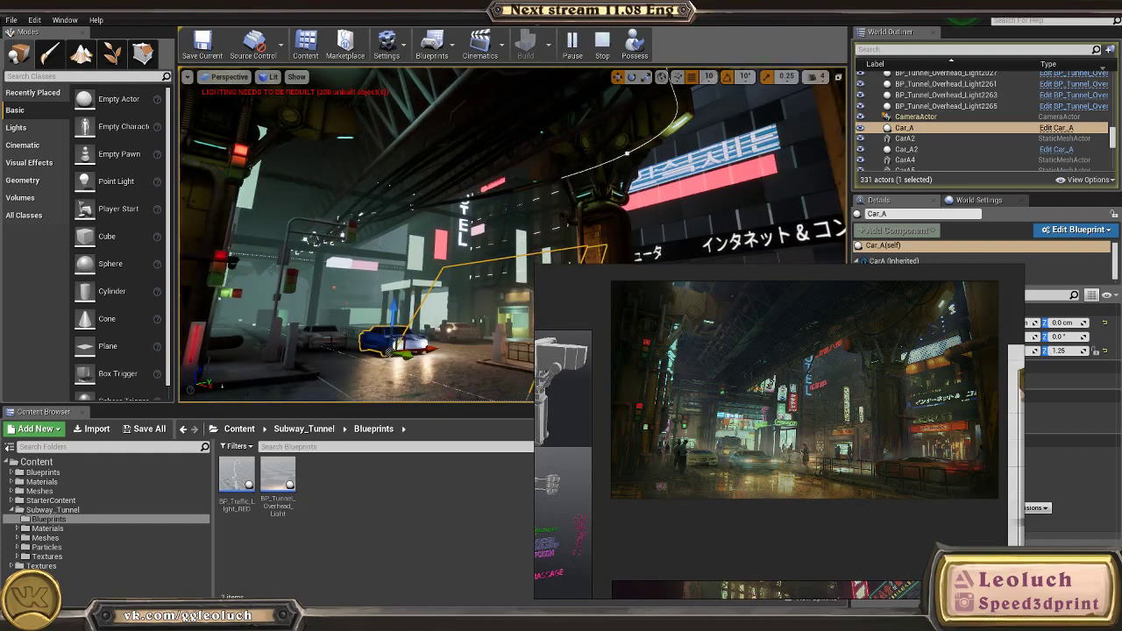
right_drag(620, 327, 0, 237)
click(277, 302)
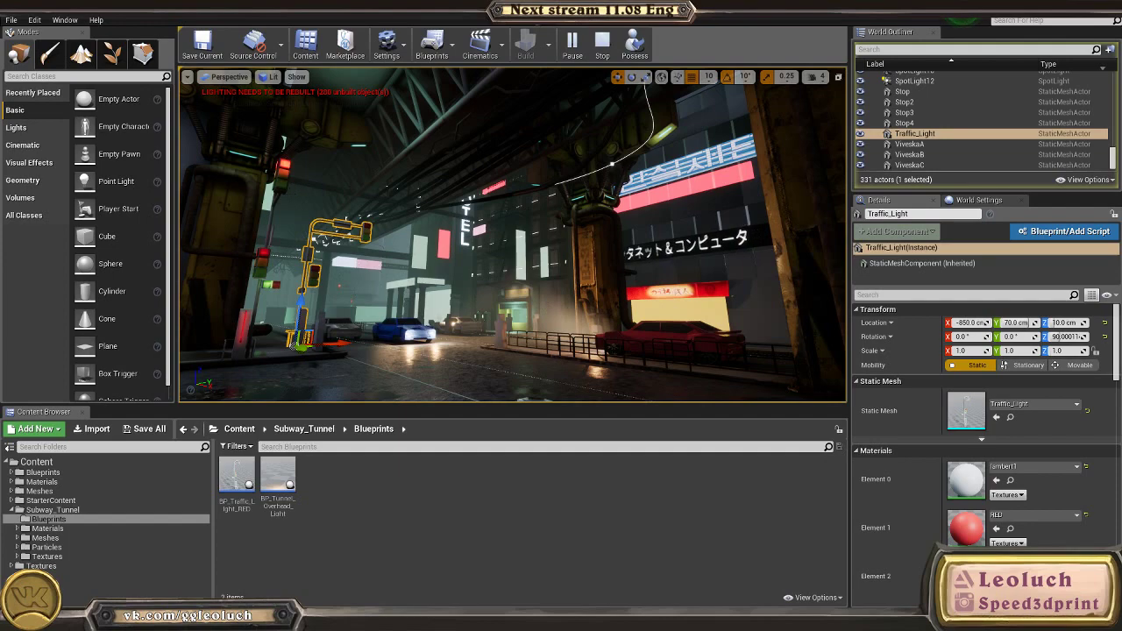
scroll(432, 260, up, 4)
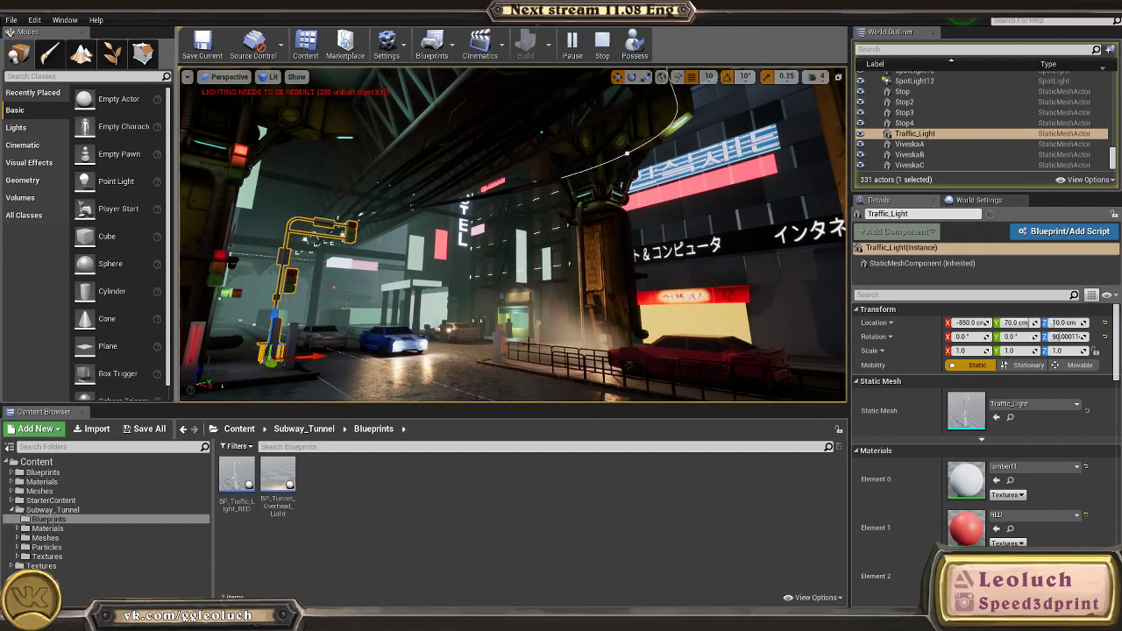
scroll(425, 245, down, 3)
click(393, 333)
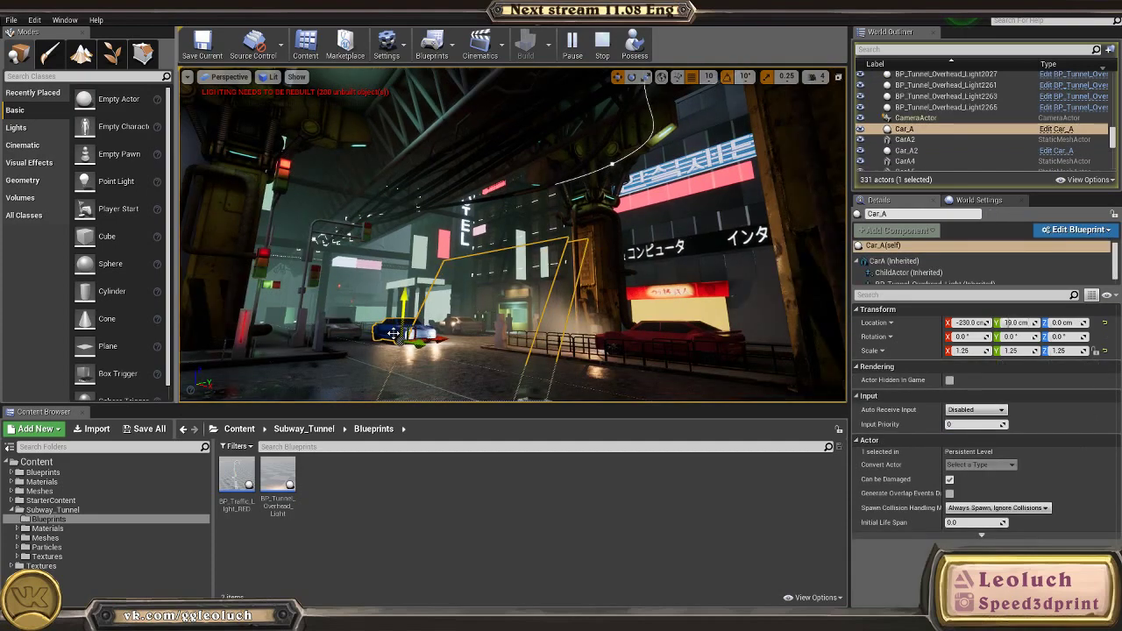
mouse_move(394, 333)
right_down()
mouse_move(404, 352)
mouse_move(389, 328)
right_up()
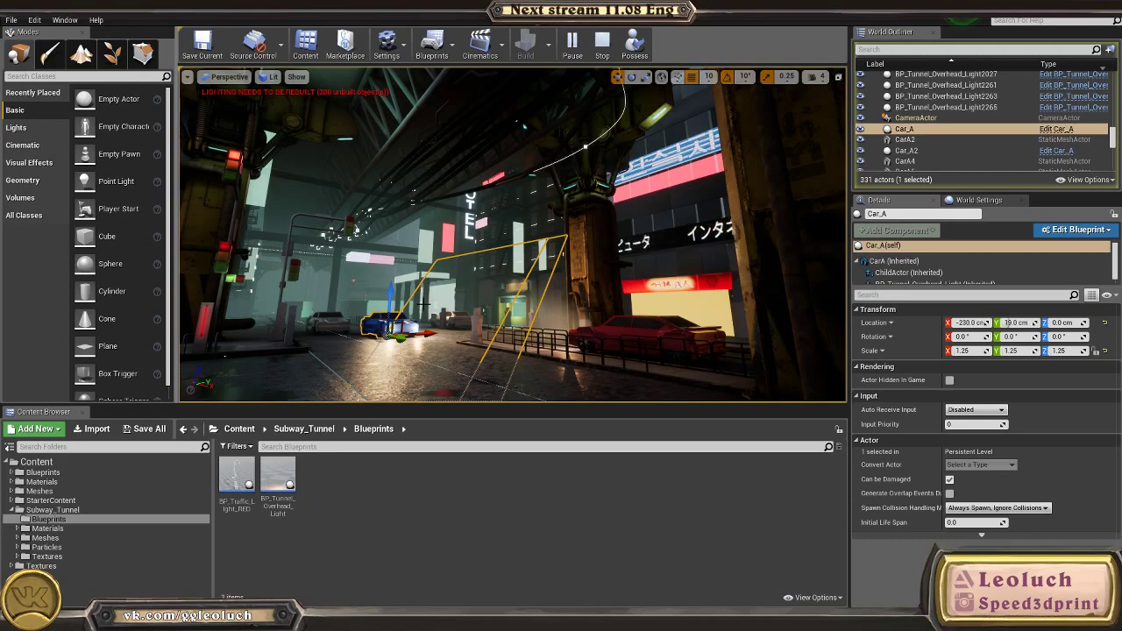
Step: Examine the traffic lights up close and the composition of the lit street from the saved camera views
right_drag(531, 282, 377, 302)
key(w)
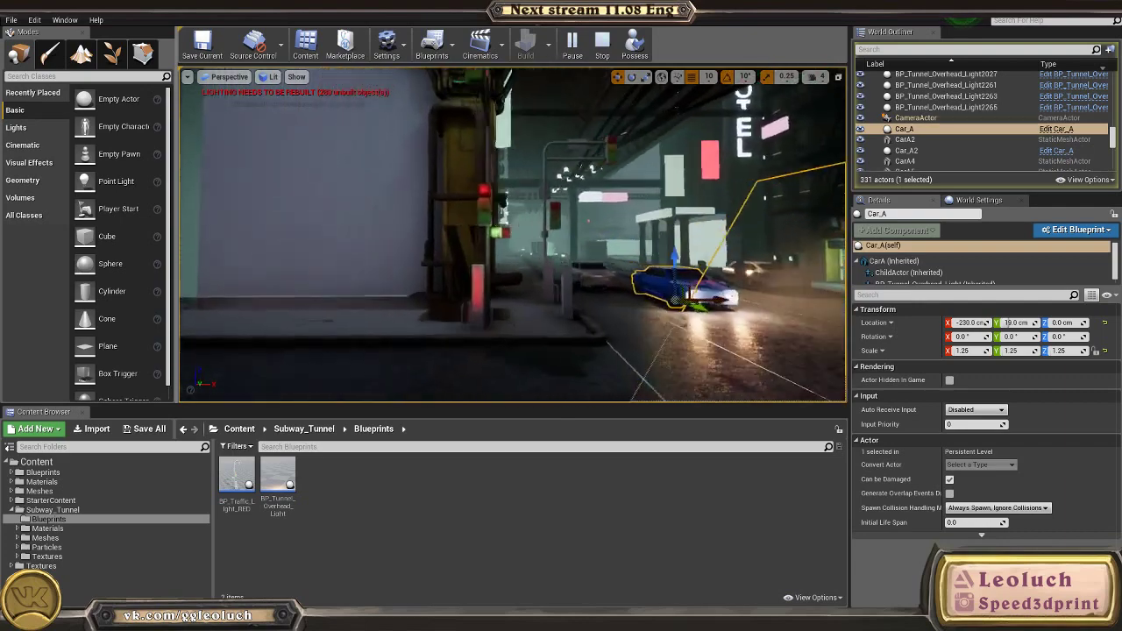
right_drag(477, 286, 424, 262)
right_drag(504, 256, 505, 258)
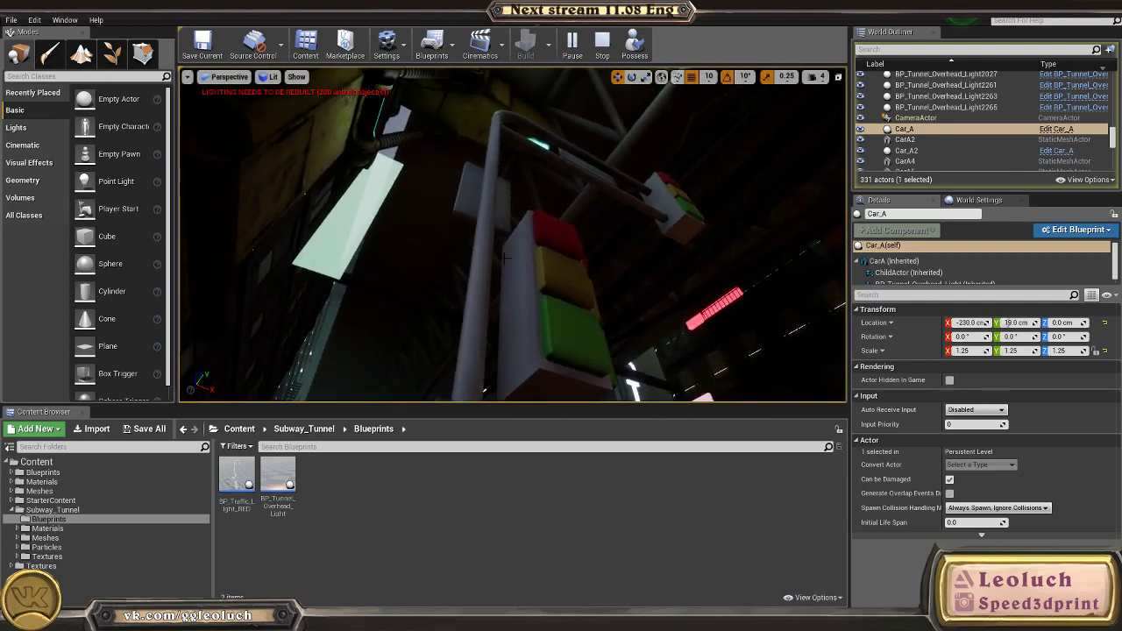
right_drag(619, 369, 505, 359)
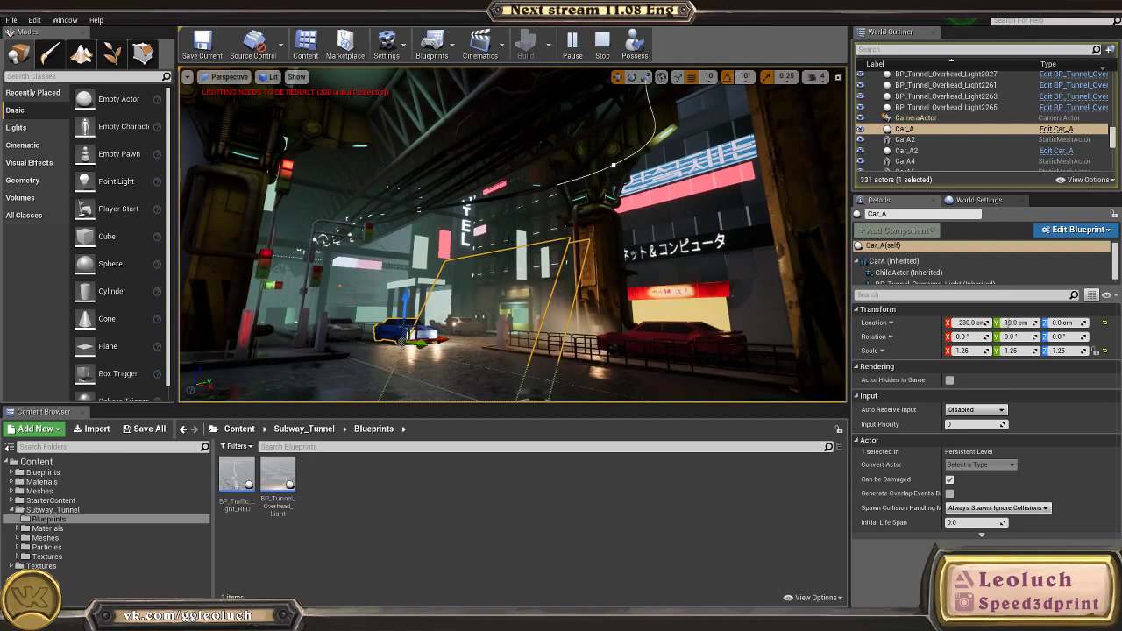
right_drag(506, 359, 504, 360)
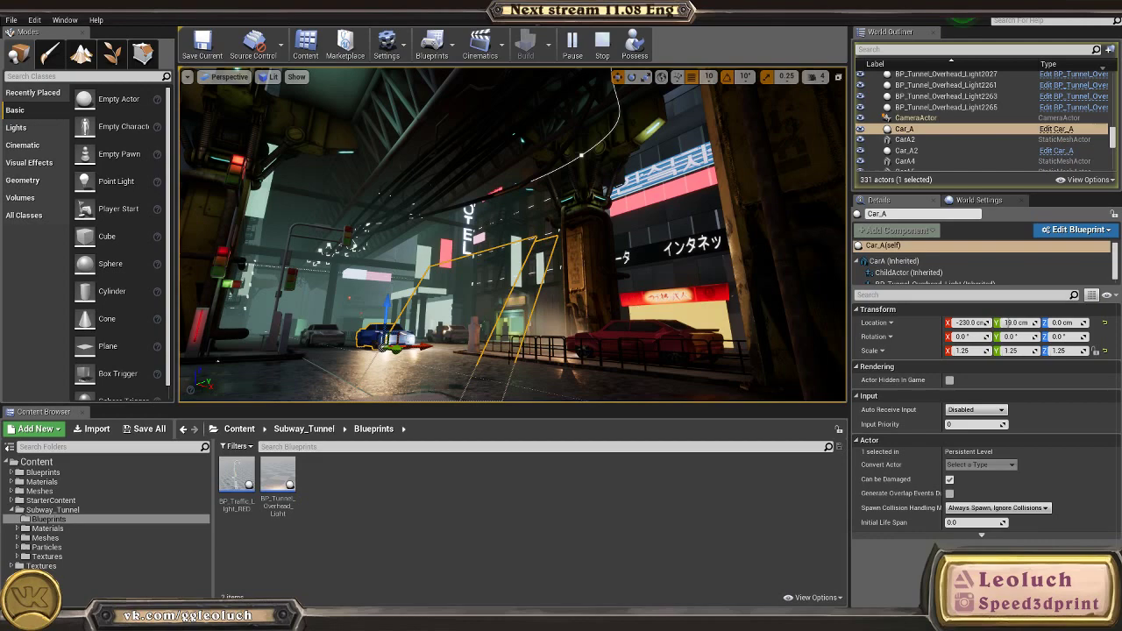
right_drag(513, 235, 568, 234)
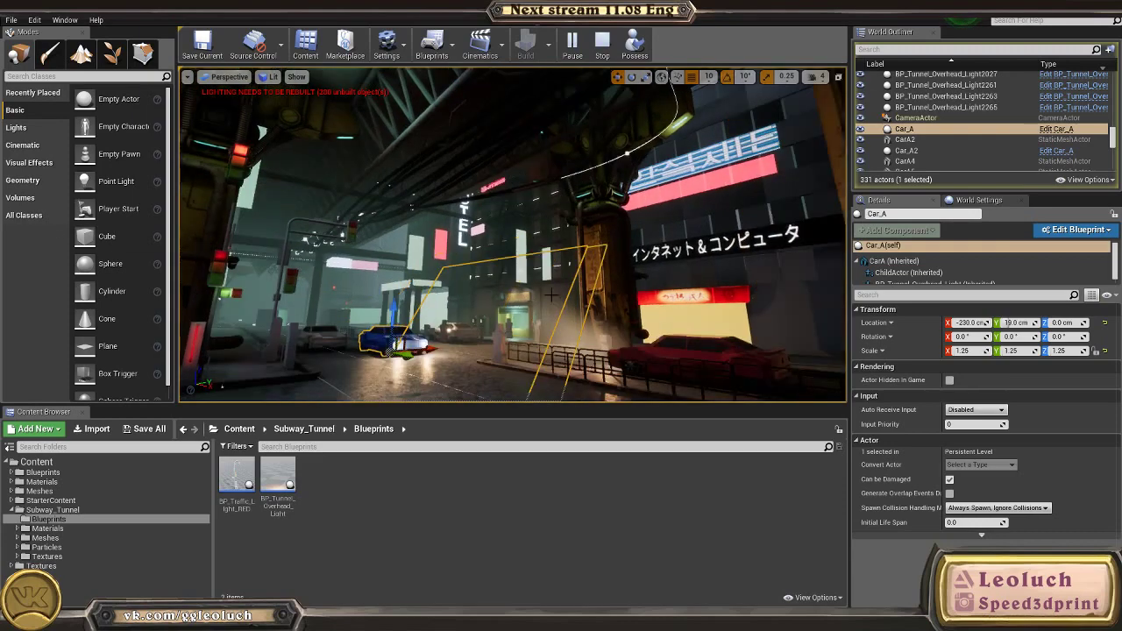
right_drag(551, 295, 552, 294)
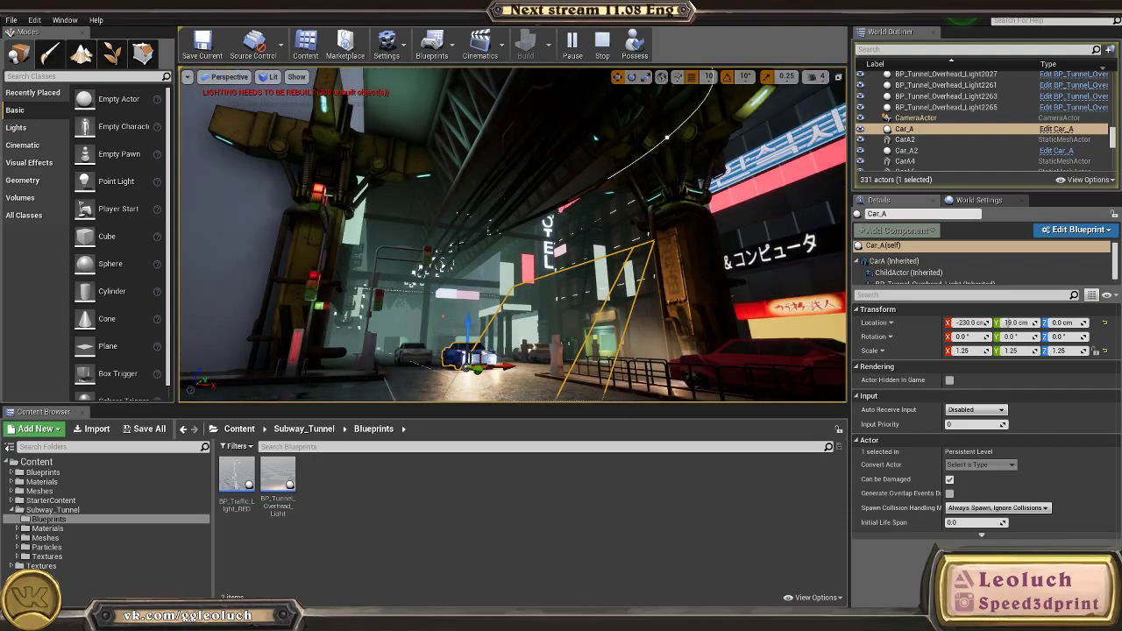
right_drag(458, 244, 449, 217)
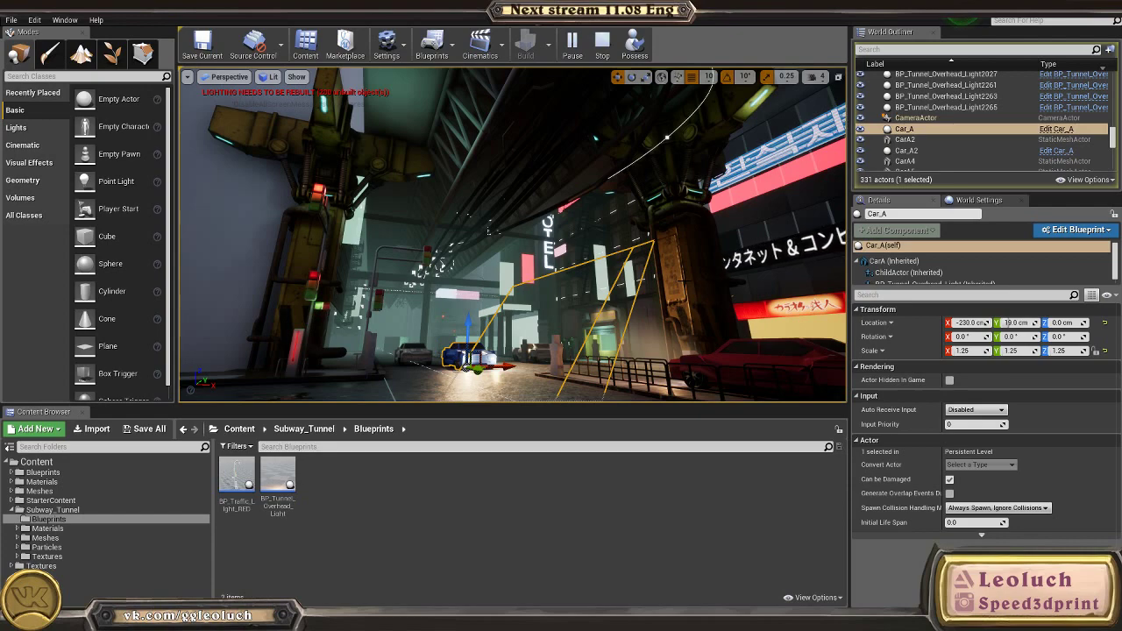
right_drag(513, 235, 583, 263)
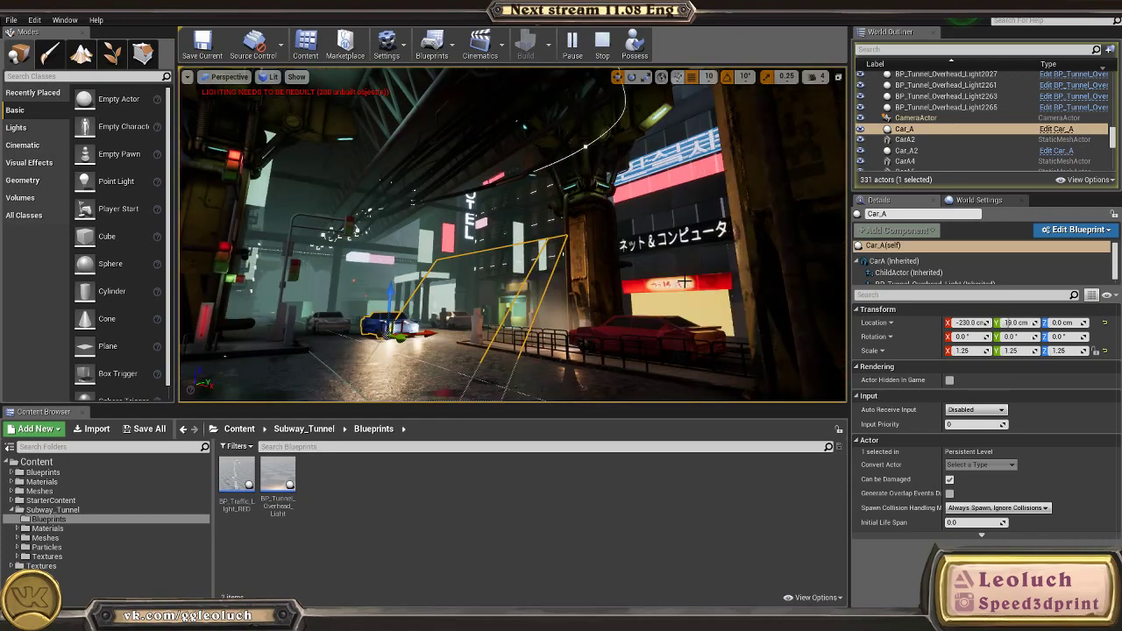
Step: Examine the parked cars, the SELL//BUY/PAWN shop front and the road behind the blue car, ending at the saved street view
key(w)
key(w)
right_drag(513, 235, 464, 215)
key(w)
key(s)
key(w)
key(s)
key(s)
right_drag(456, 290, 548, 325)
key(w)
key(alt+Tab)
right_drag(309, 285, 375, 299)
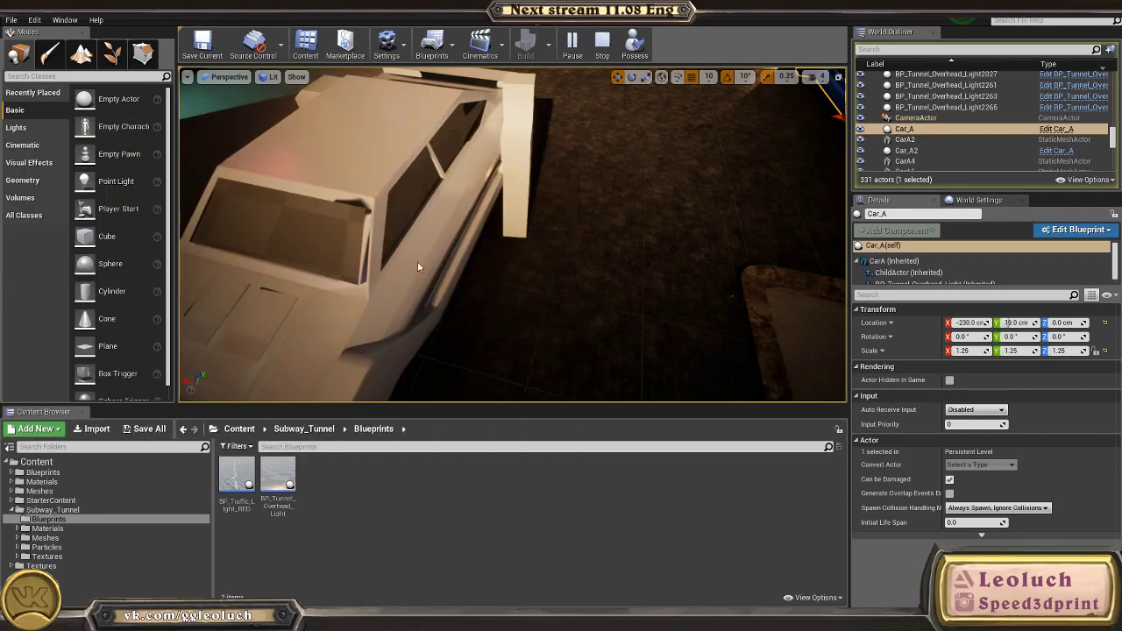
right_drag(417, 263, 372, 189)
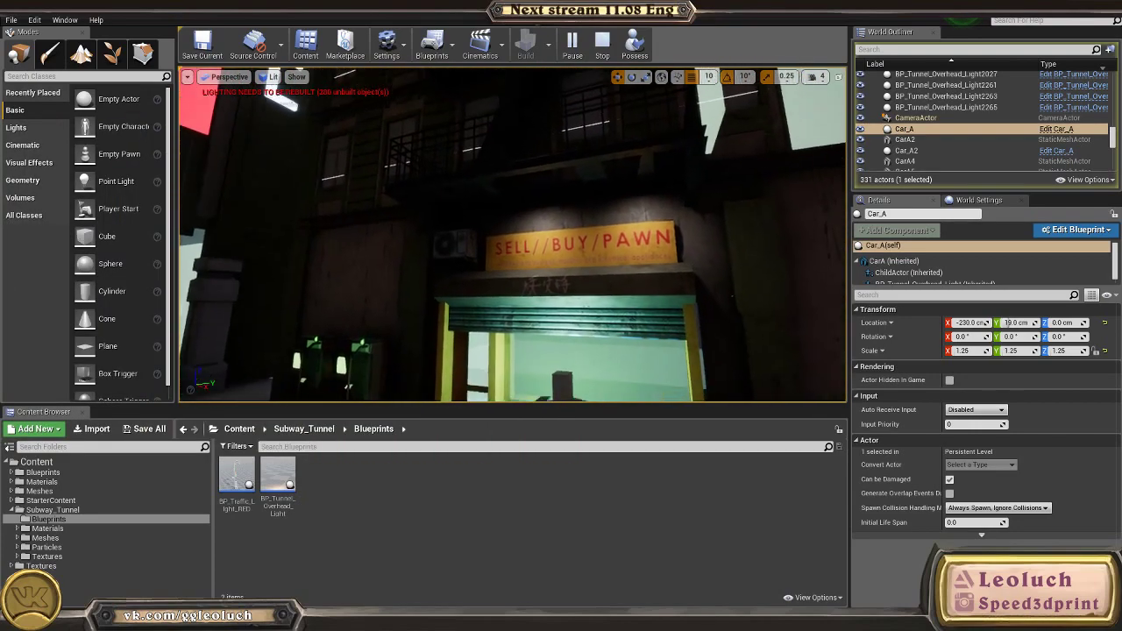
right_drag(445, 290, 446, 290)
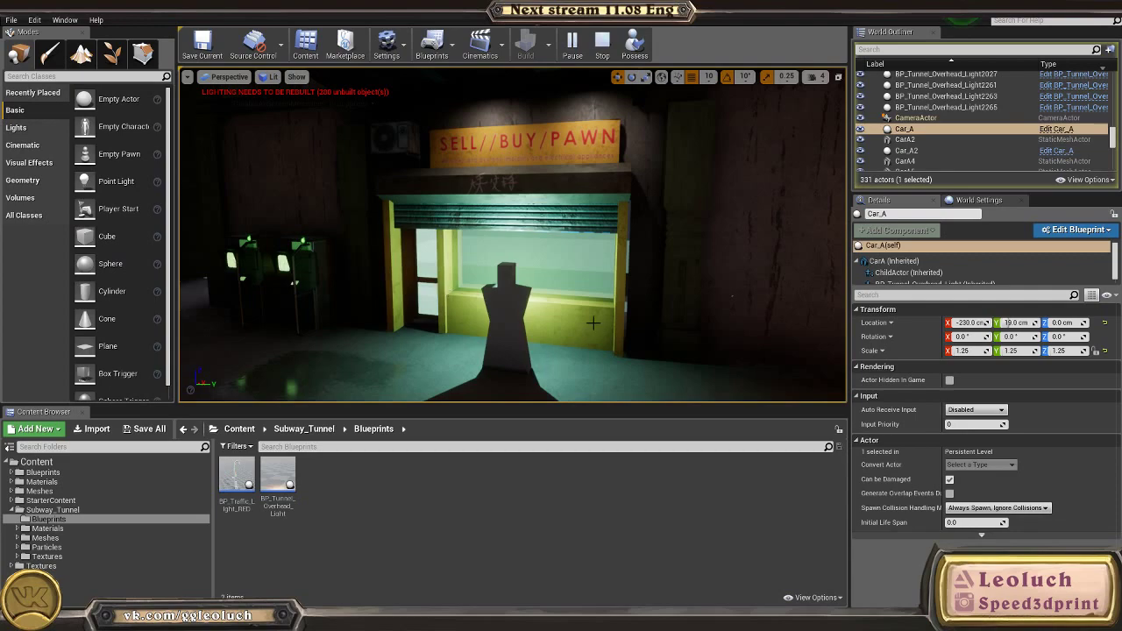
right_drag(594, 324, 789, 307)
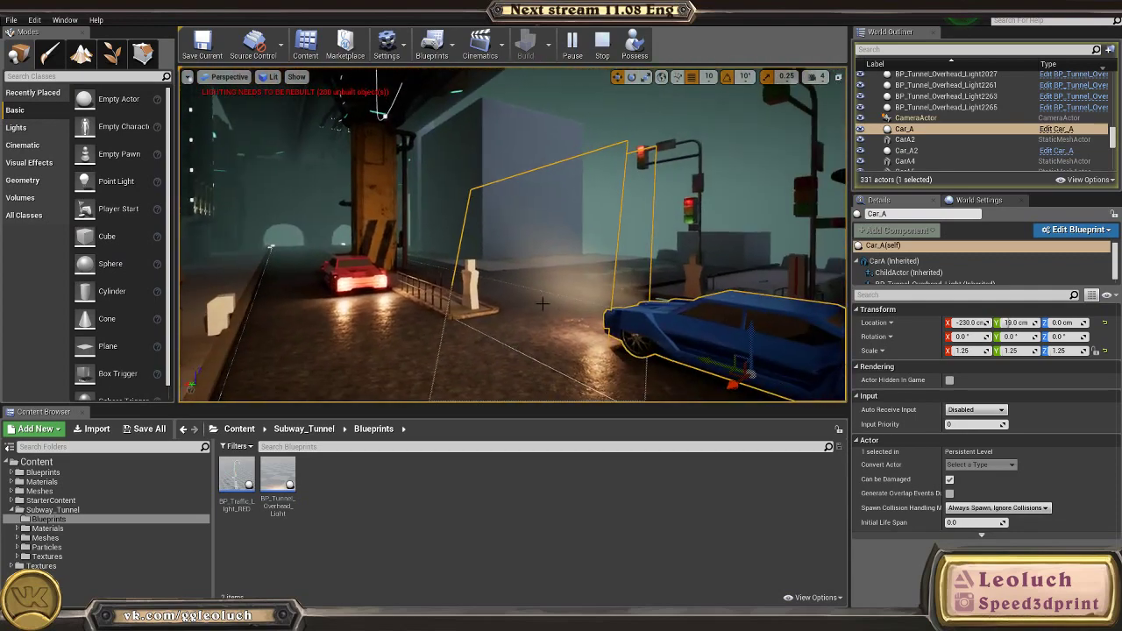
key(1)
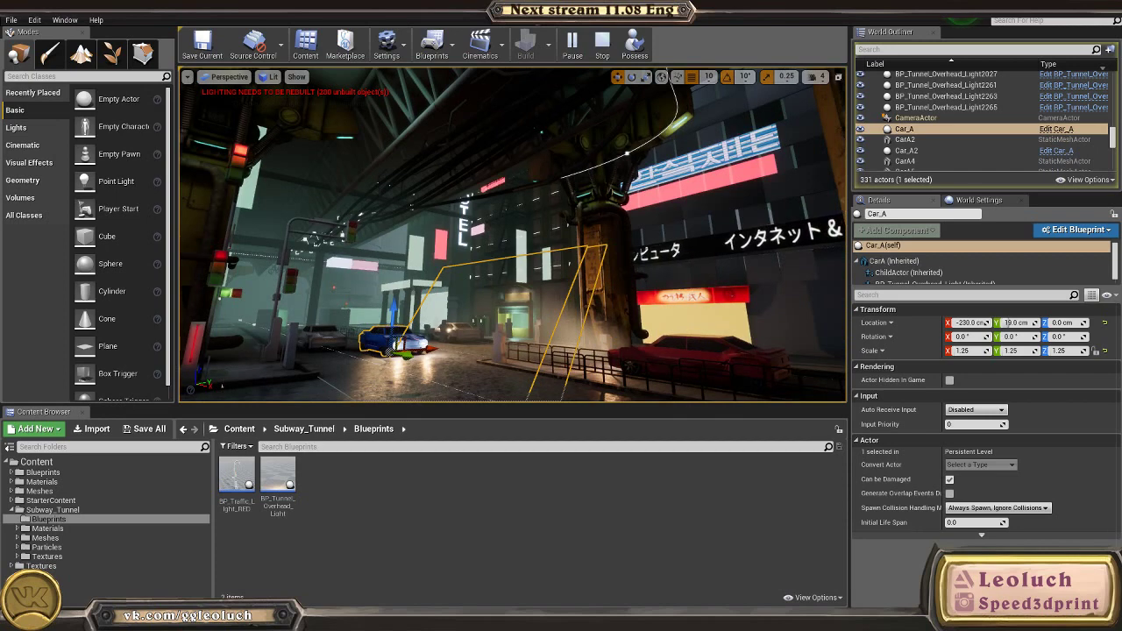
Step: Select the overhead FloorLevel section and the SupportBeam3 column in turn, and stop the simulation
click(434, 245)
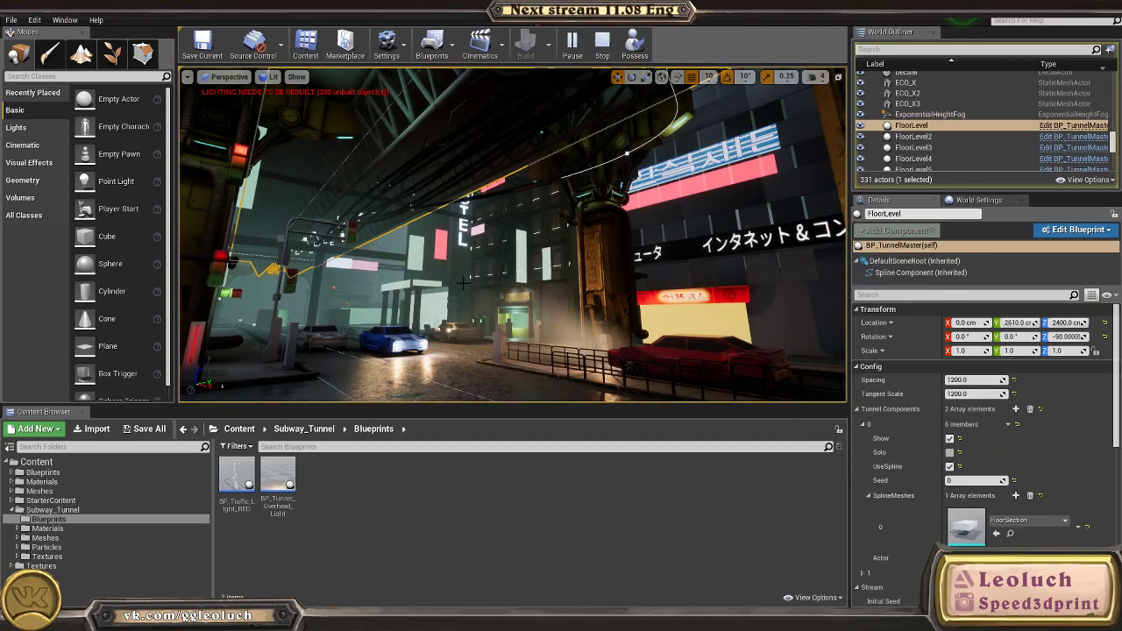
click(235, 301)
click(225, 166)
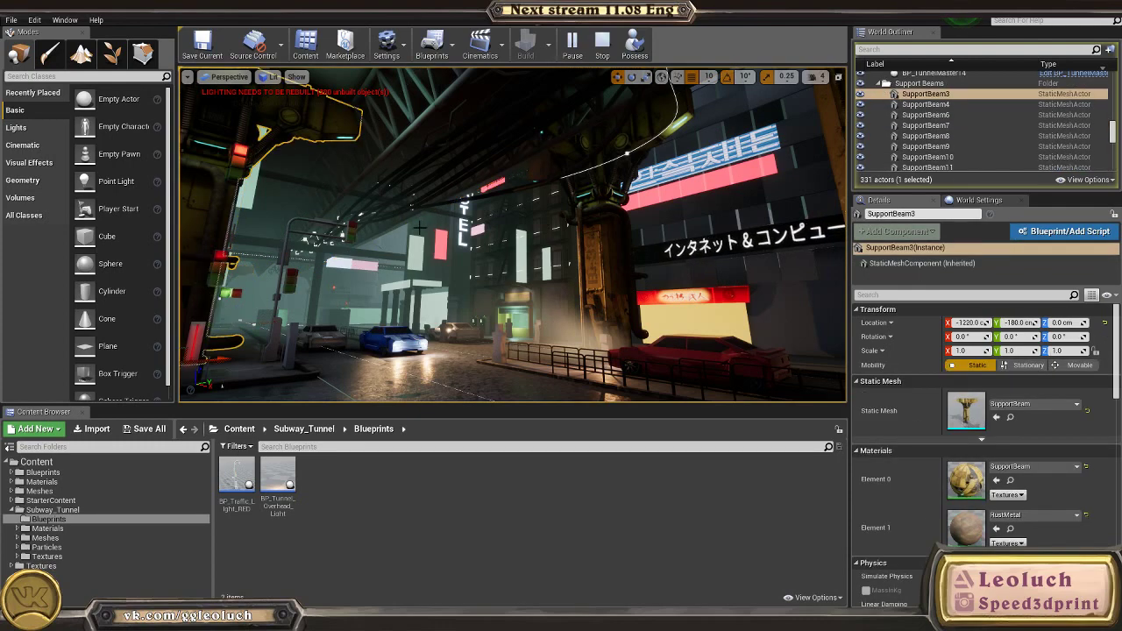
right_click(452, 166)
click(602, 44)
Step: Select the glowing screens on the facade above the pawn shop in turn, ending on Screen6, and review their placement and material
right_drag(526, 201, 442, 105)
key(w)
key(w)
right_drag(439, 399, 541, 292)
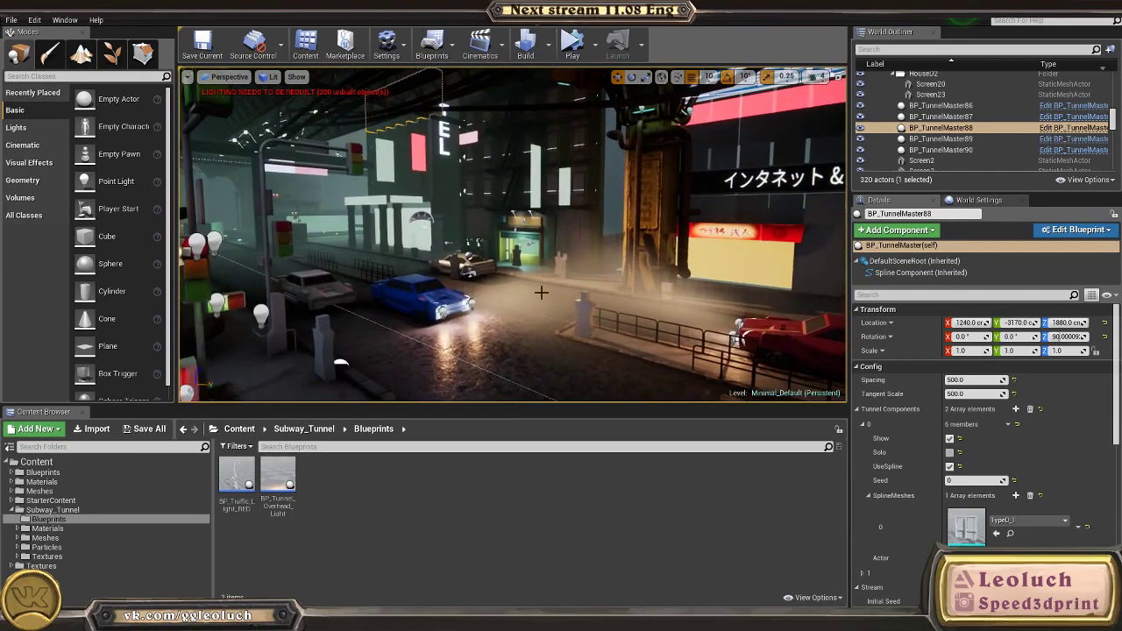
right_drag(700, 254, 700, 254)
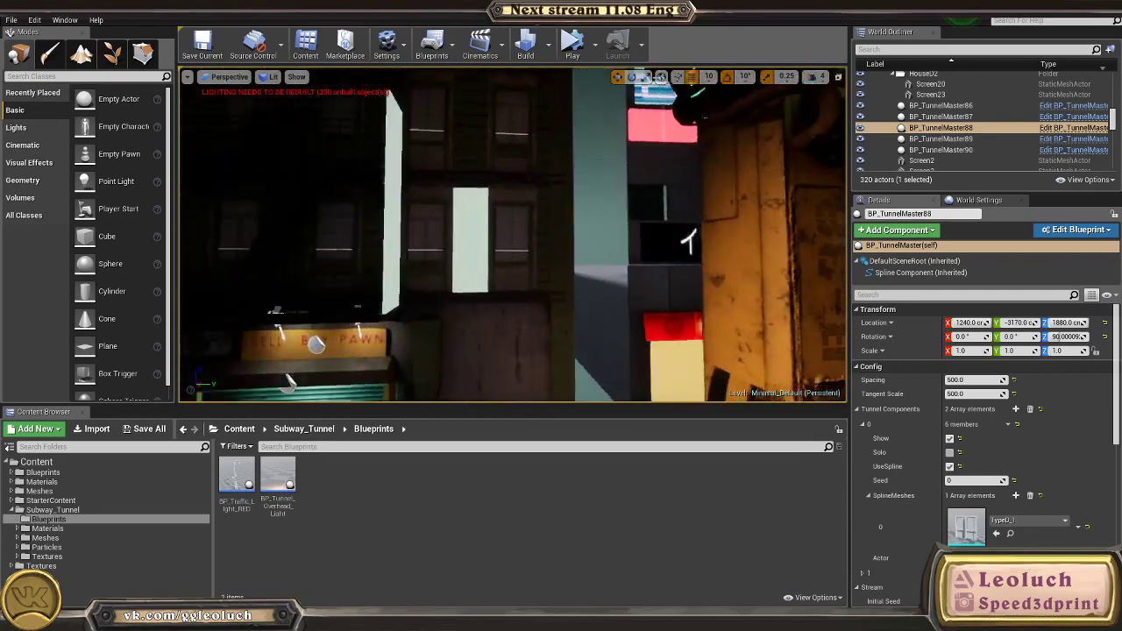
right_drag(705, 117, 705, 117)
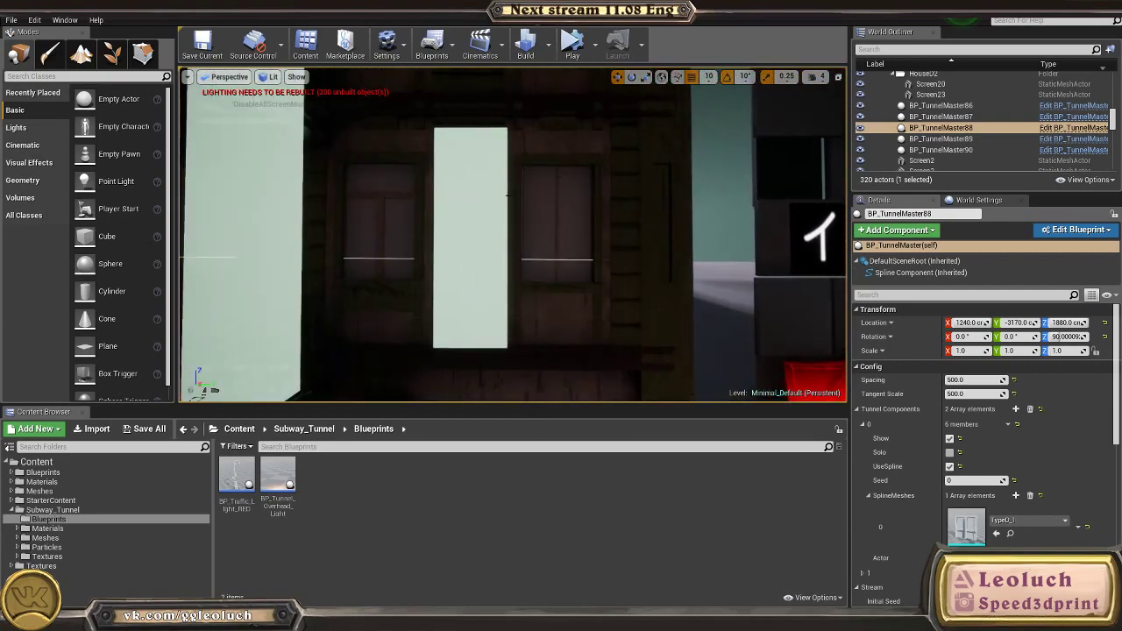
click(484, 232)
right_drag(484, 232, 484, 232)
click(331, 214)
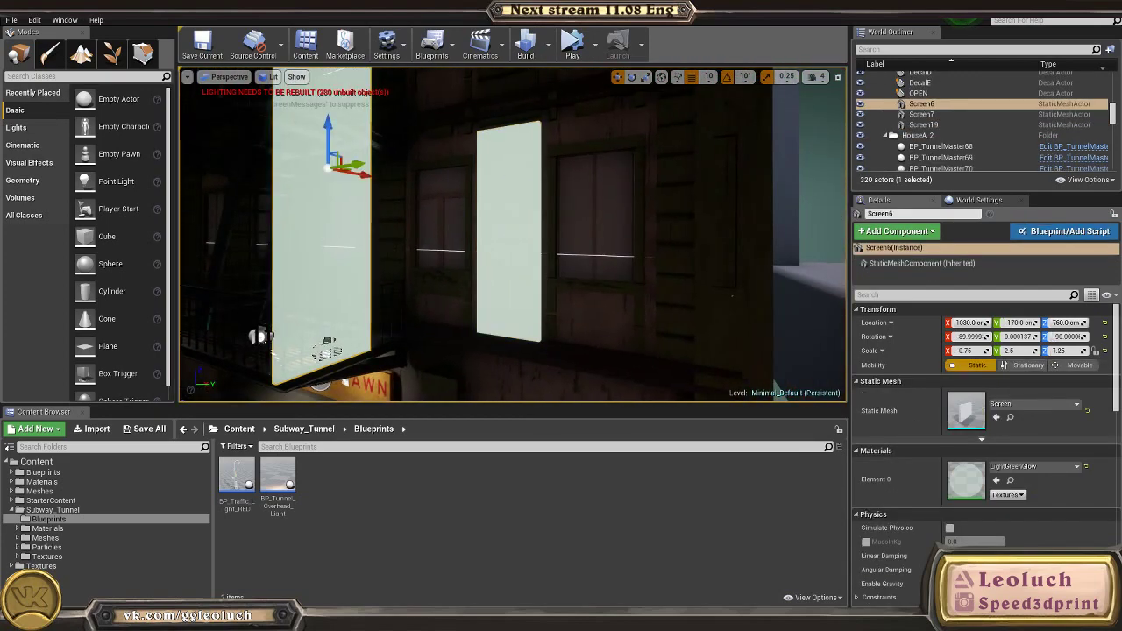
click(506, 220)
click(337, 211)
click(507, 220)
click(339, 209)
key(f)
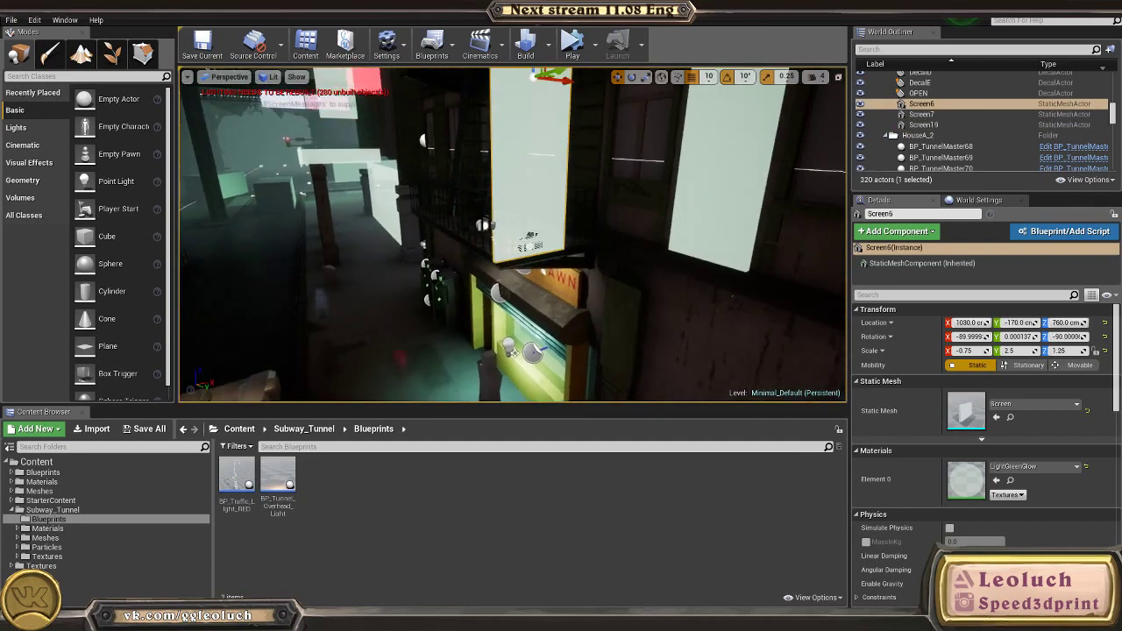
right_drag(305, 237, 382, 354)
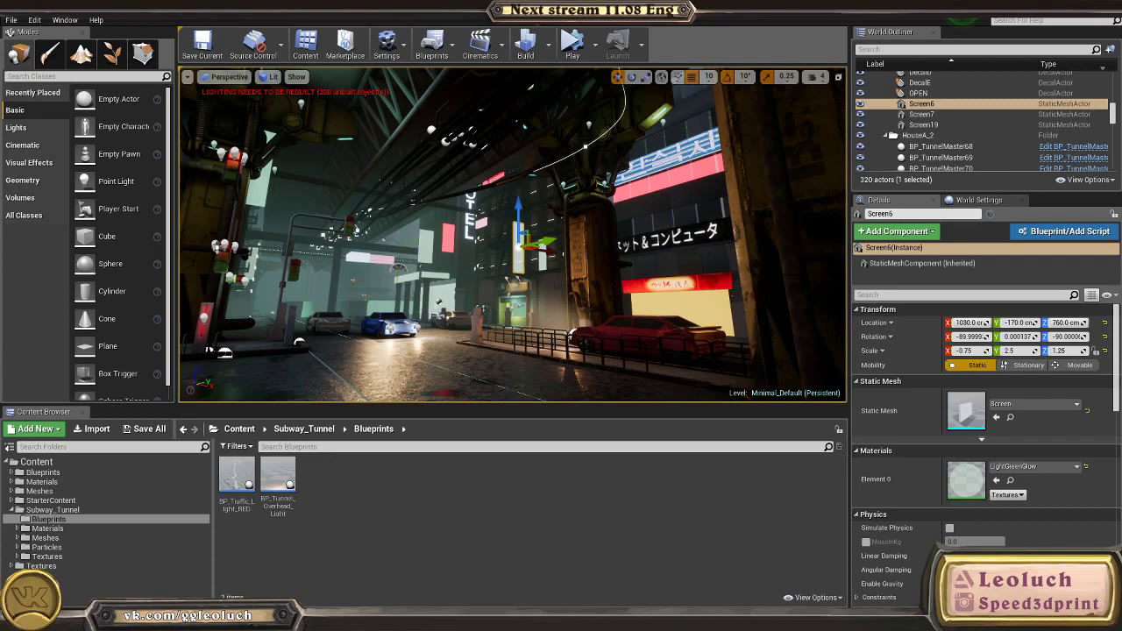
Step: Compare the corner building with the Farmacon signs in the reference and select its wall section BP_TunnelMaster86
key(w)
mouse_move(467, 258)
right_down()
mouse_move(469, 307)
mouse_move(460, 237)
mouse_move(464, 254)
right_up()
right_drag(529, 233, 460, 276)
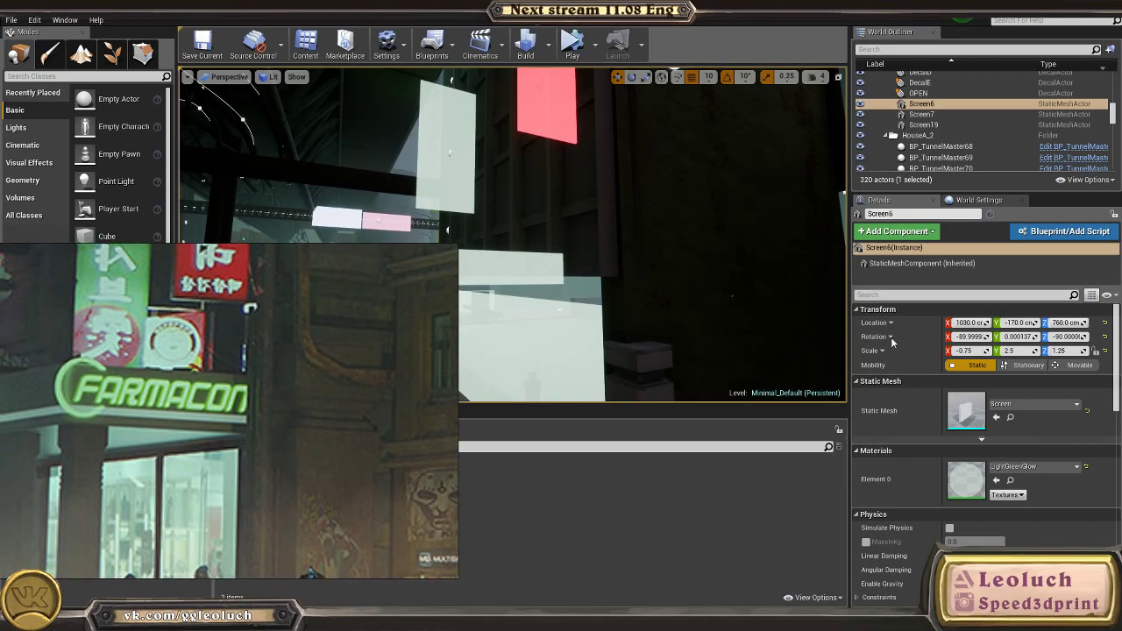
right_drag(513, 235, 620, 290)
mouse_move(447, 245)
right_down()
mouse_move(372, 227)
mouse_move(435, 255)
right_up()
right_drag(306, 372, 306, 373)
right_drag(732, 296, 732, 296)
click(732, 296)
right_drag(515, 72, 515, 72)
right_drag(516, 235, 516, 235)
right_drag(233, 131, 233, 131)
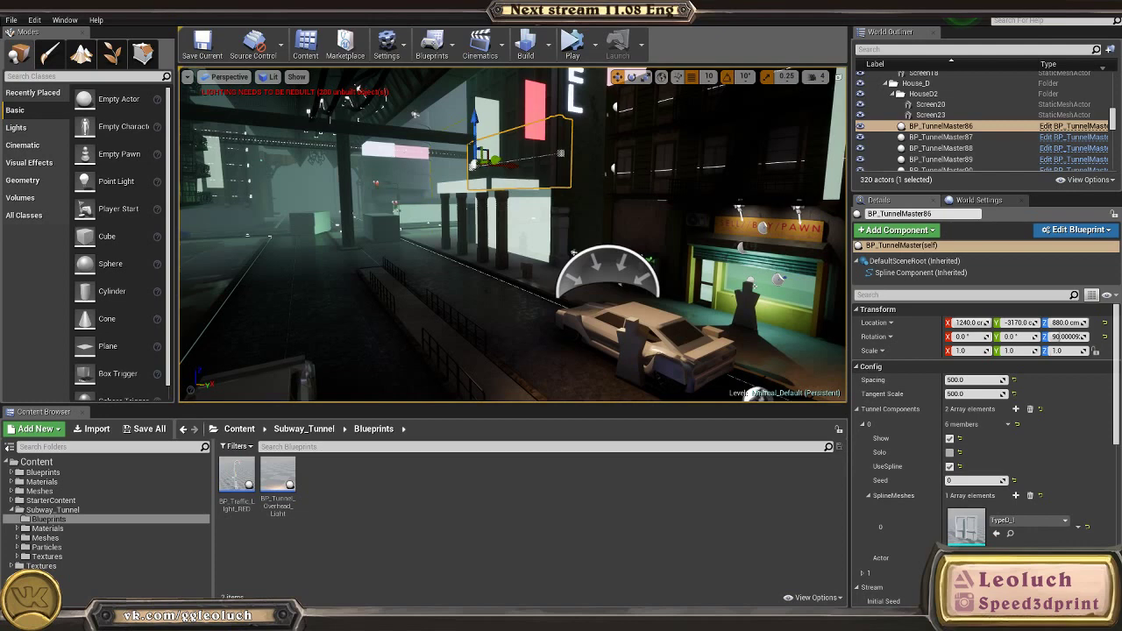
Step: Select the overhead concrete section FloorLevel and examine its underside and top surface
right_drag(233, 131, 233, 131)
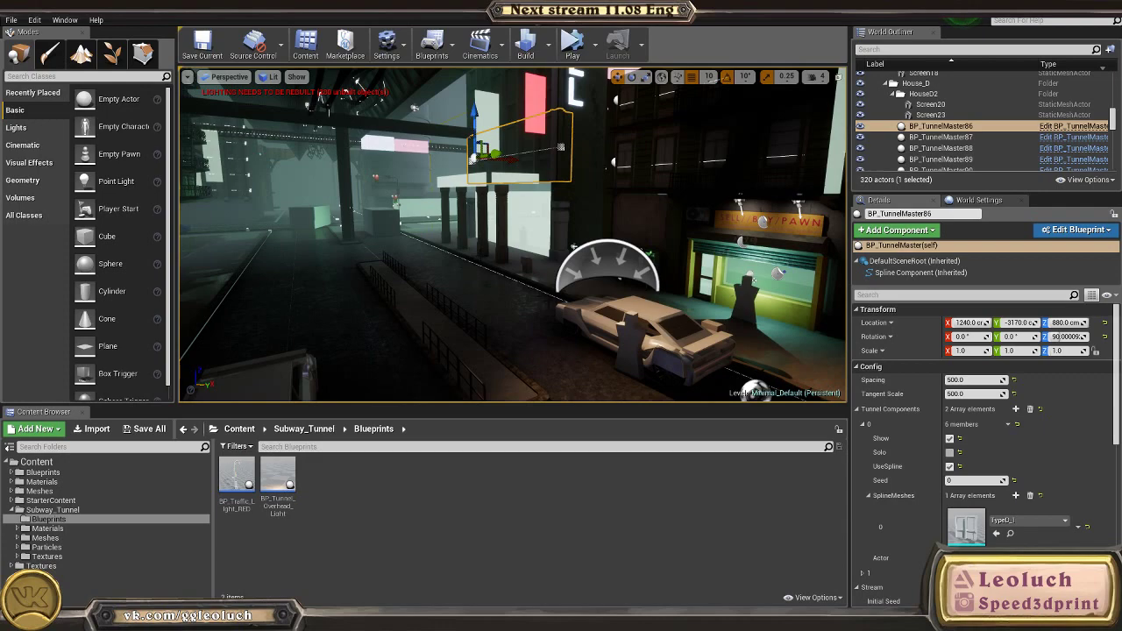
right_drag(233, 131, 233, 131)
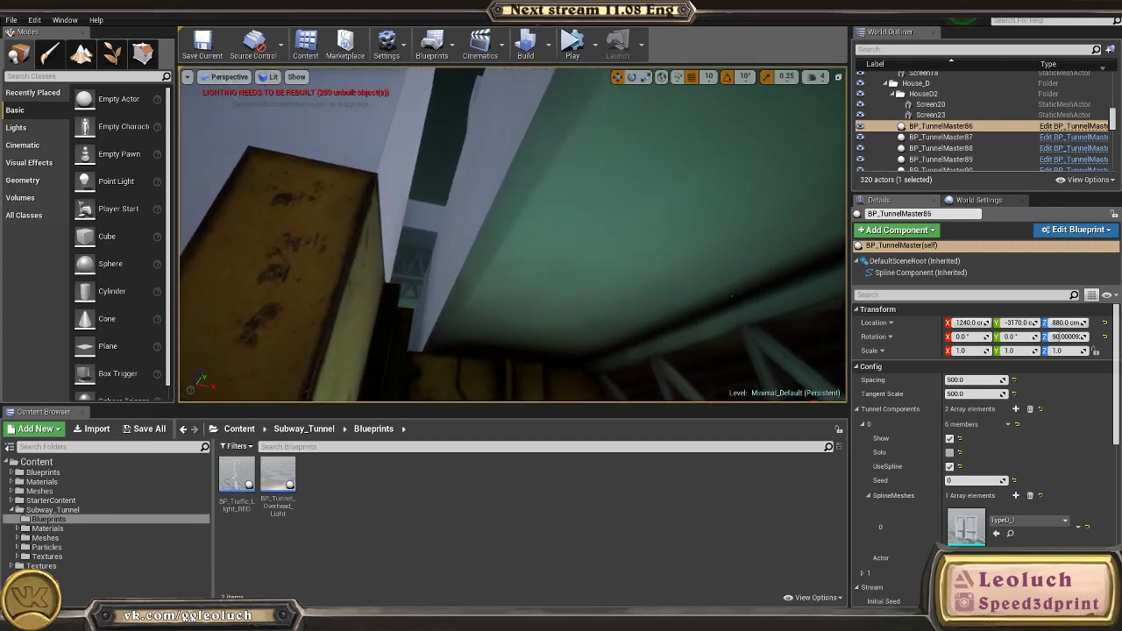
click(515, 242)
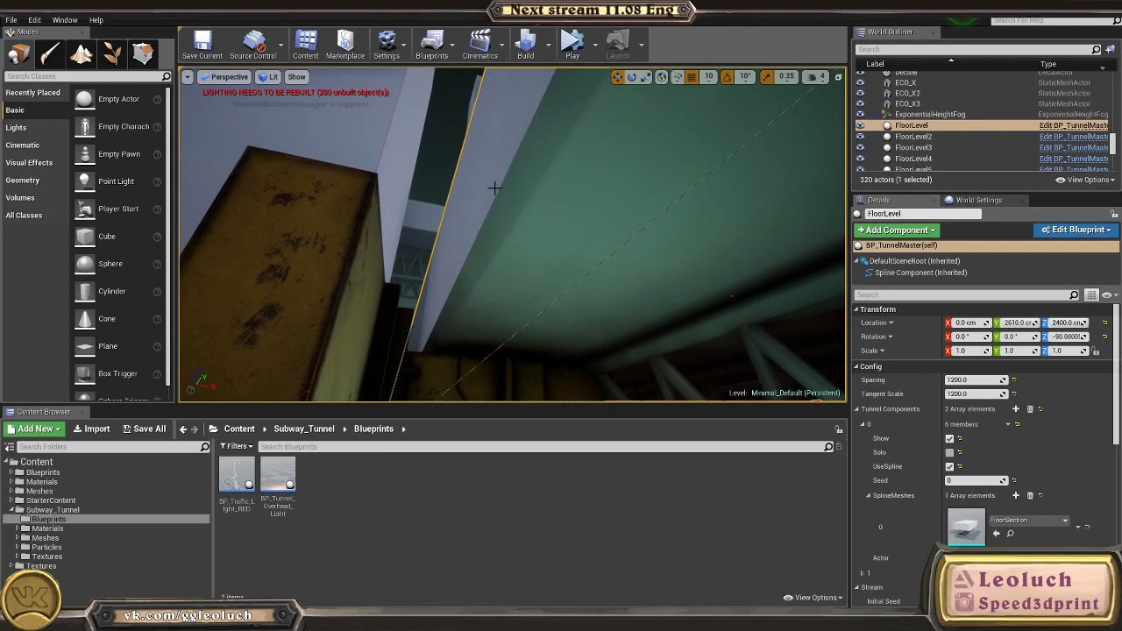
right_drag(494, 186, 495, 186)
right_drag(513, 234, 513, 235)
right_drag(551, 395, 550, 394)
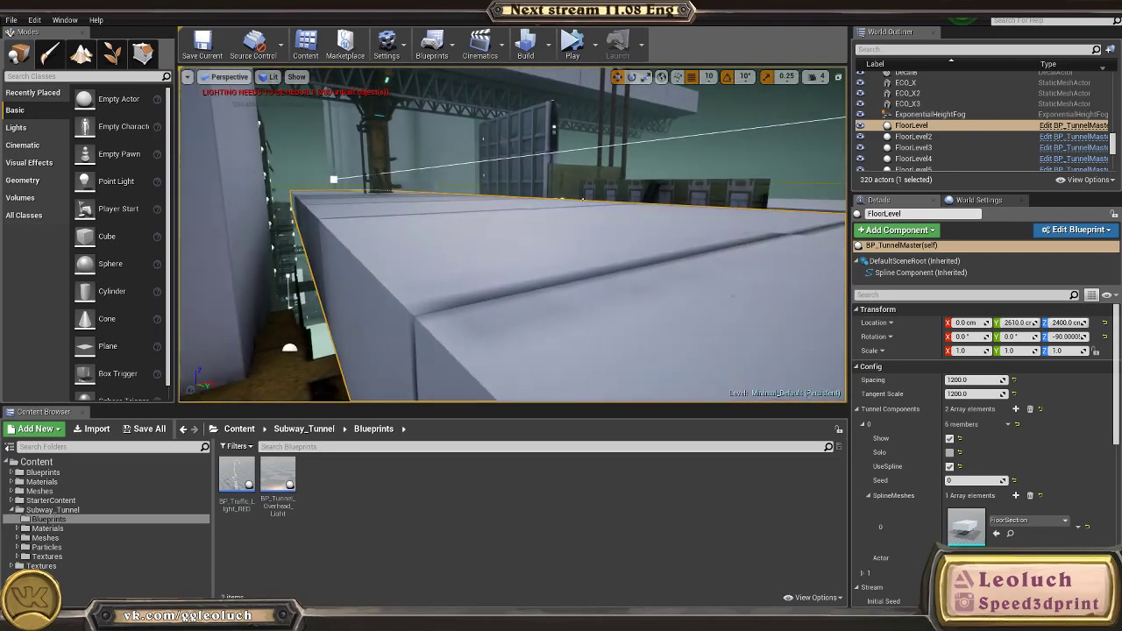
Step: Switch to the reference board and examine the OVERPASS sheet with its metal trusses, cables, pipes and side truss supports
key(alt+Tab)
middle_drag(298, 394, 535, 394)
scroll(511, 395, down, 5)
middle_drag(436, 480, 630, 401)
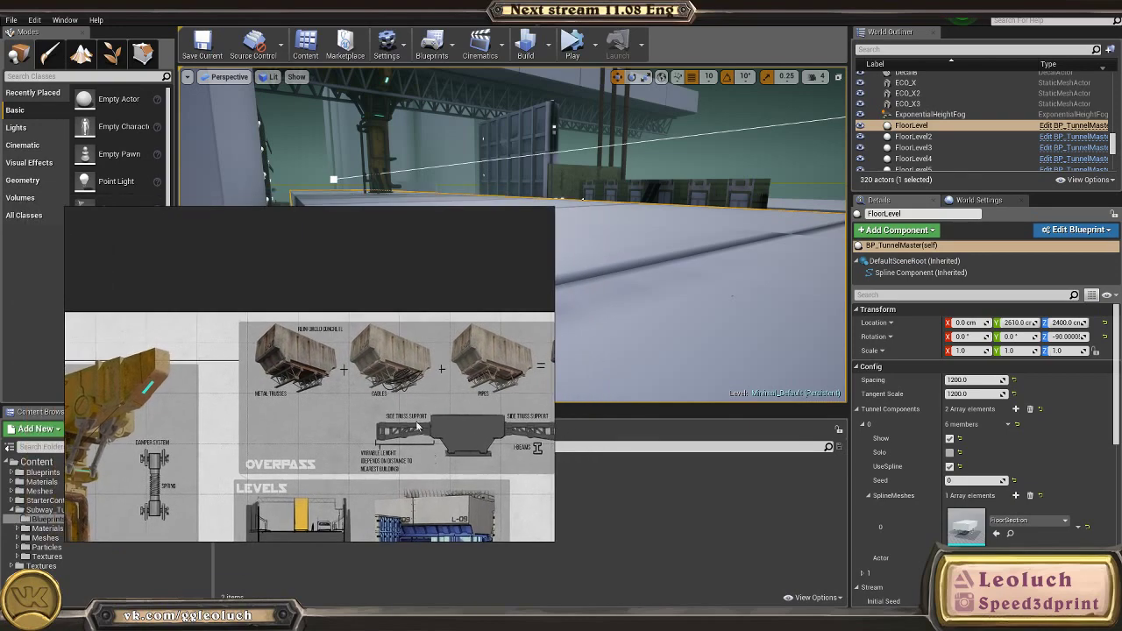
middle_drag(515, 381, 487, 391)
scroll(523, 419, down, 5)
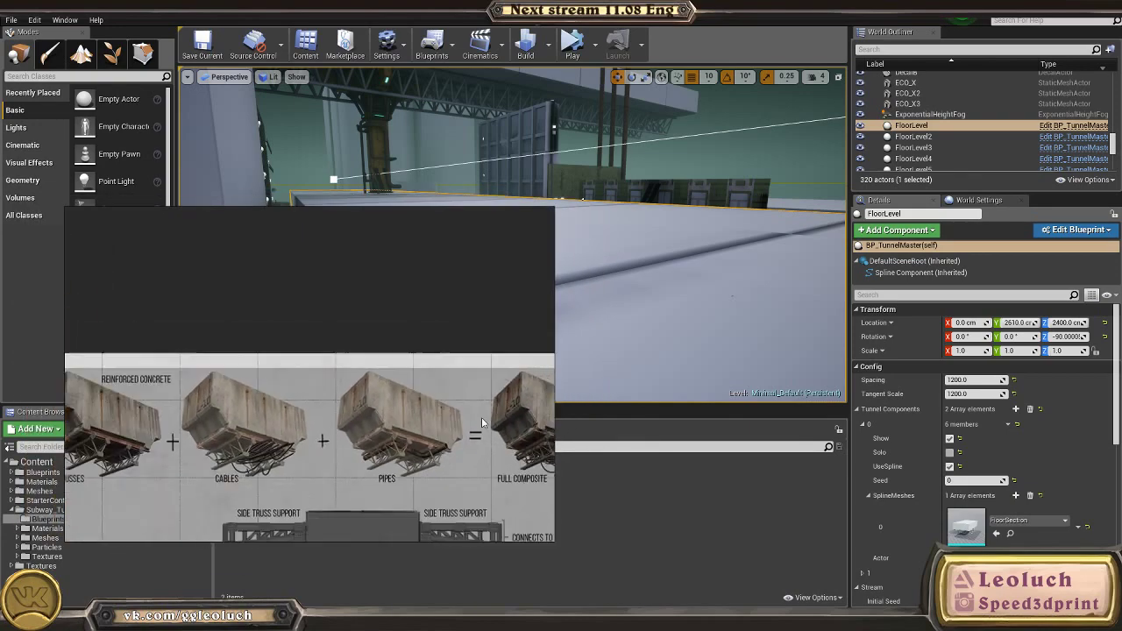
scroll(524, 419, up, 7)
scroll(540, 452, down, 5)
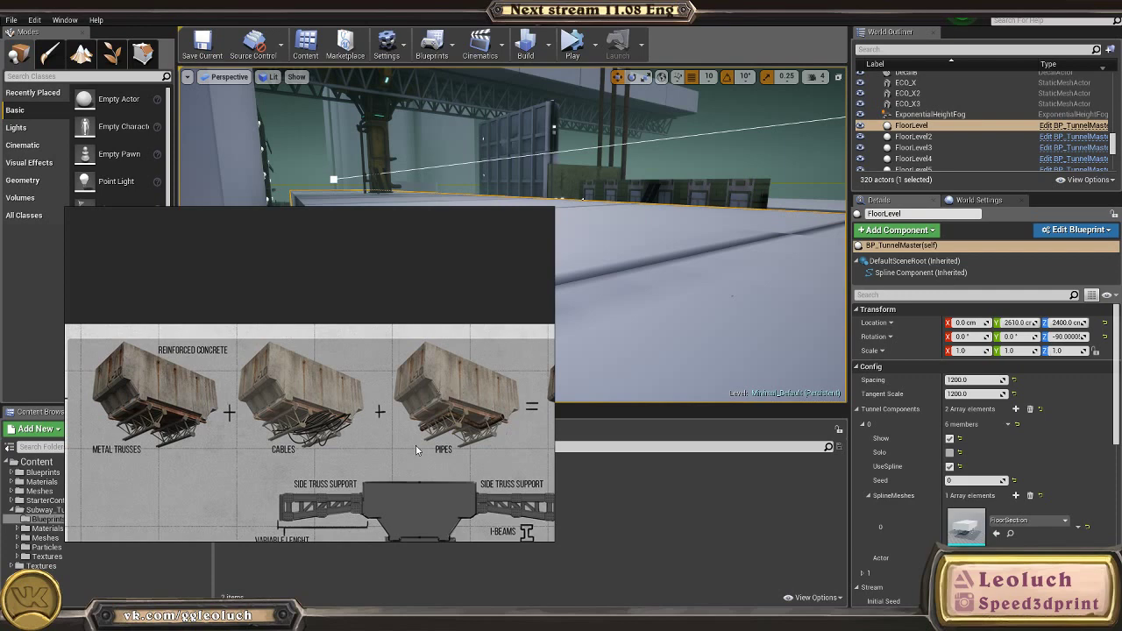
right_drag(416, 447, 0, 438)
scroll(435, 462, down, 3)
scroll(434, 460, down, 2)
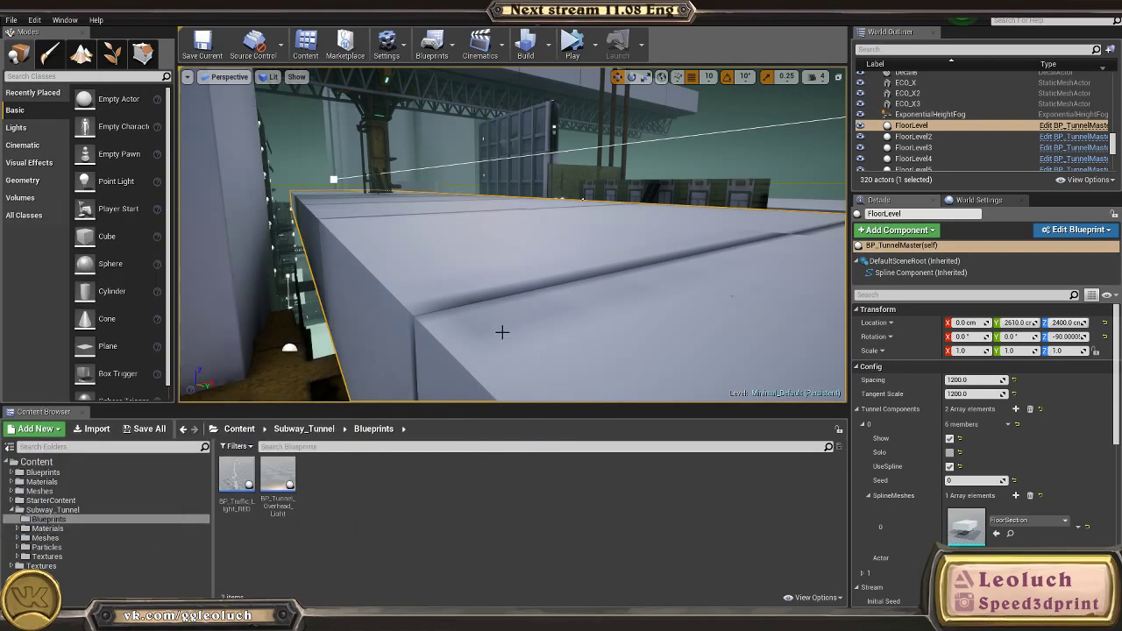
Step: Back in the Unreal scene, select the BlockOut_houseB building and the FullMesh street blockout in turn
right_drag(733, 296, 698, 382)
right_drag(733, 297, 605, 219)
right_drag(540, 208, 551, 207)
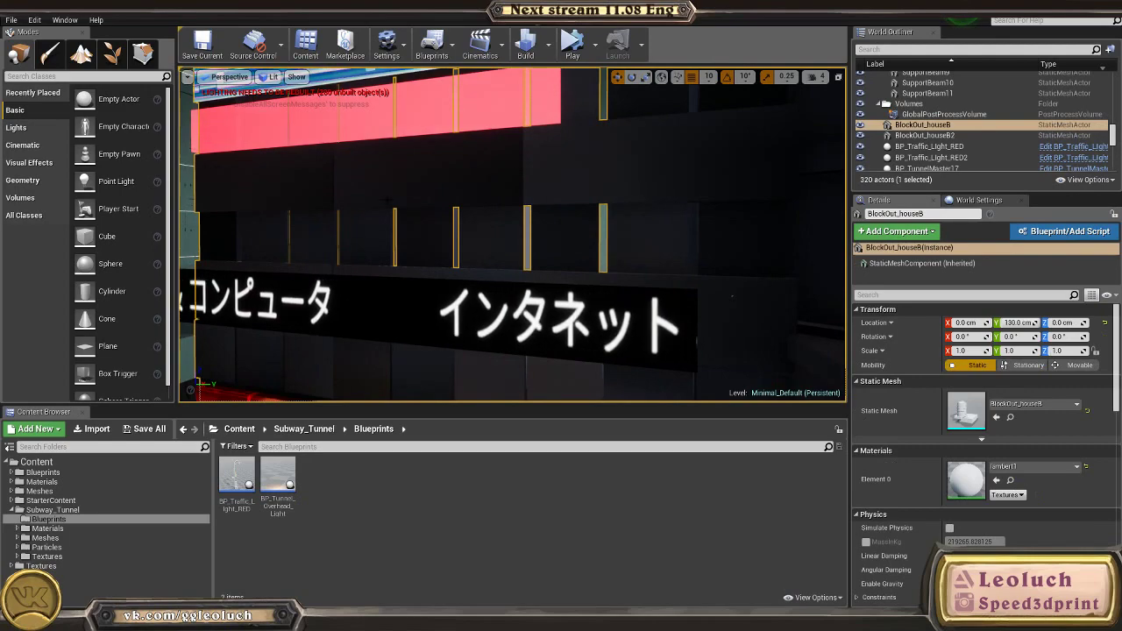
right_drag(745, 245, 762, 360)
right_drag(777, 288, 578, 307)
click(516, 327)
click(761, 305)
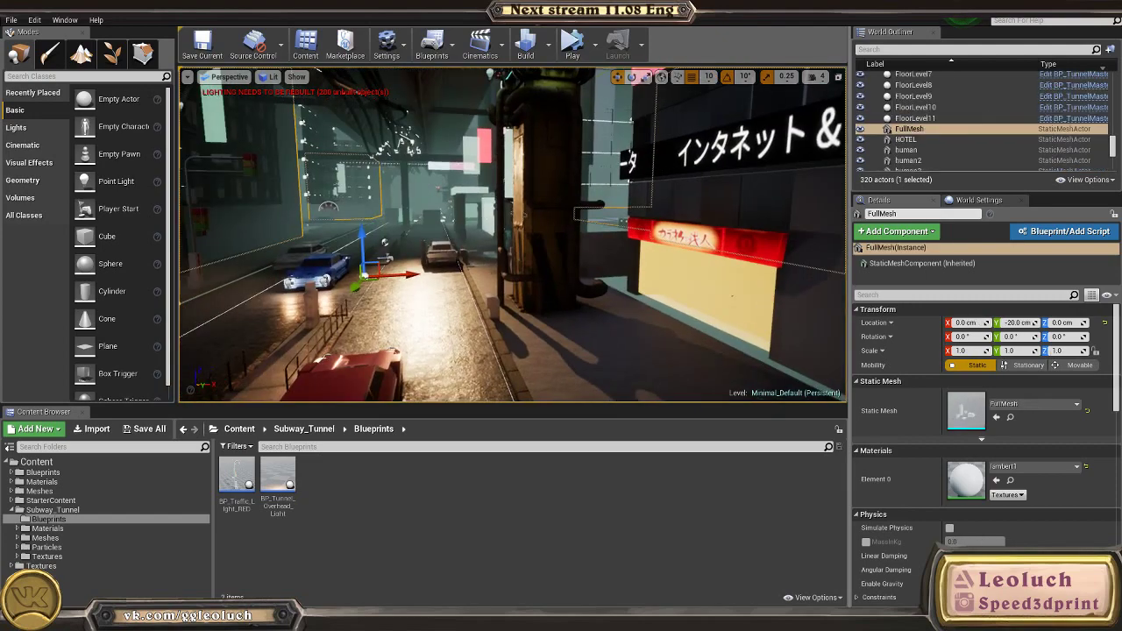
Step: Examine the shop front with the red Japanese sign and its lit window under the large white lettering
right_drag(732, 296, 732, 295)
right_drag(490, 201, 489, 201)
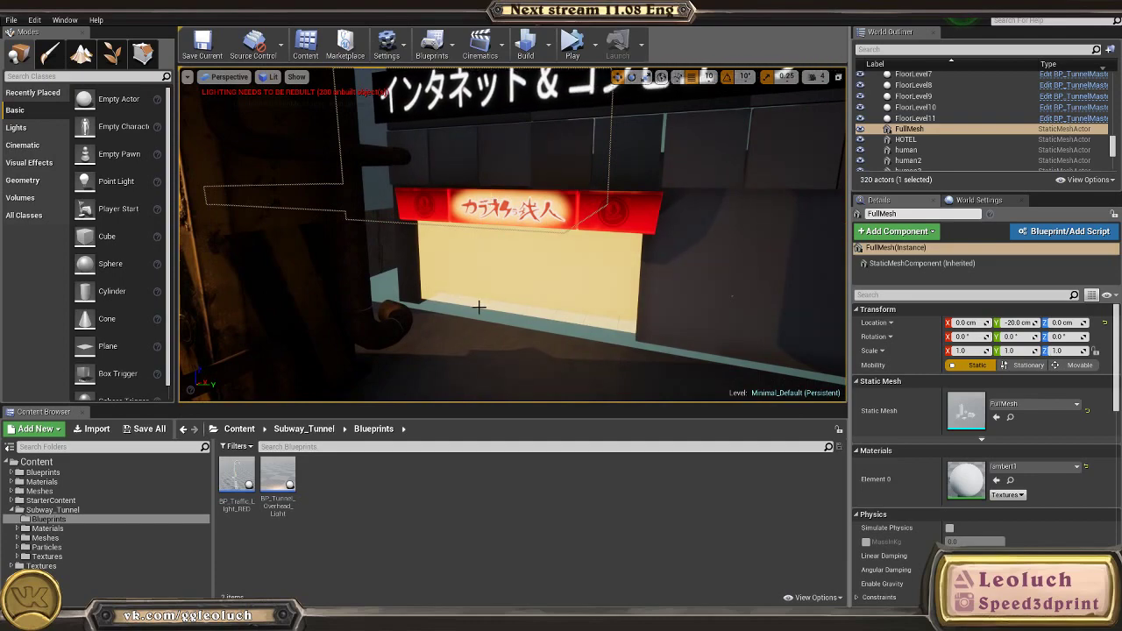
right_drag(732, 297, 732, 296)
right_drag(491, 201, 490, 201)
Step: Select the lit window row BP_TunnelMaster44 of HouseC_1 and review its tunnel components, expanding element 3
click(508, 280)
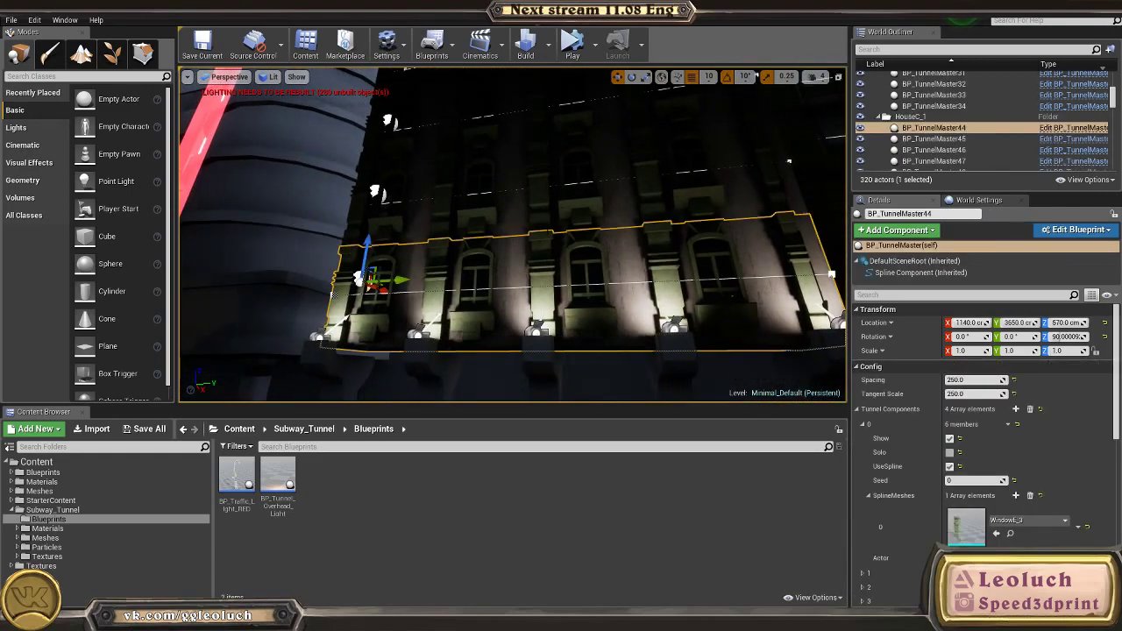
right_drag(570, 290, 570, 289)
scroll(901, 544, down, 5)
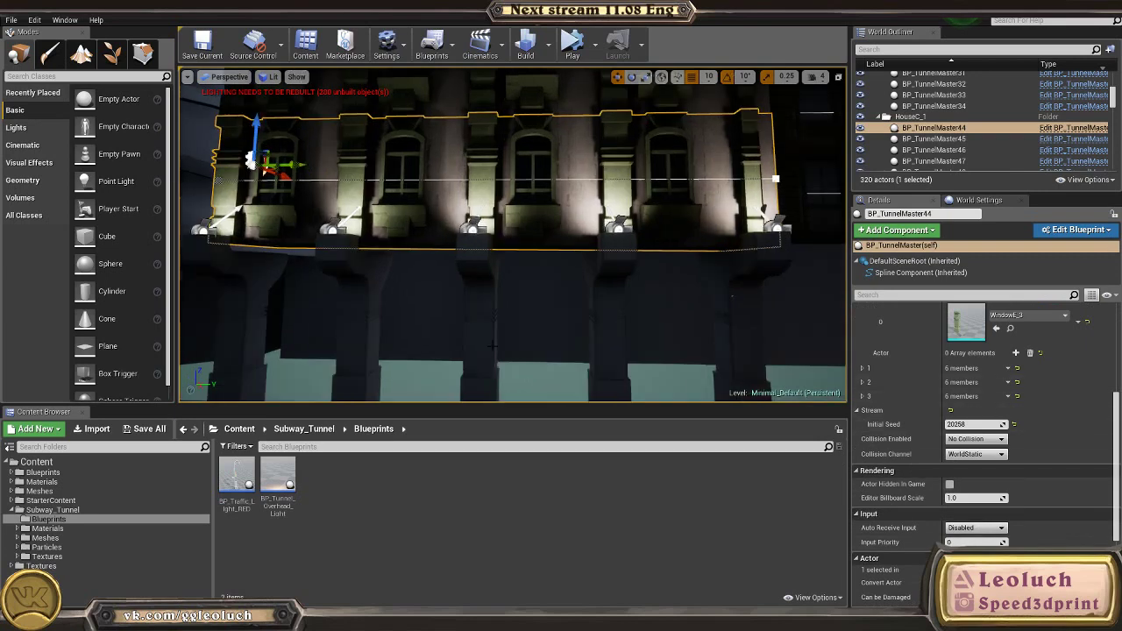
click(863, 396)
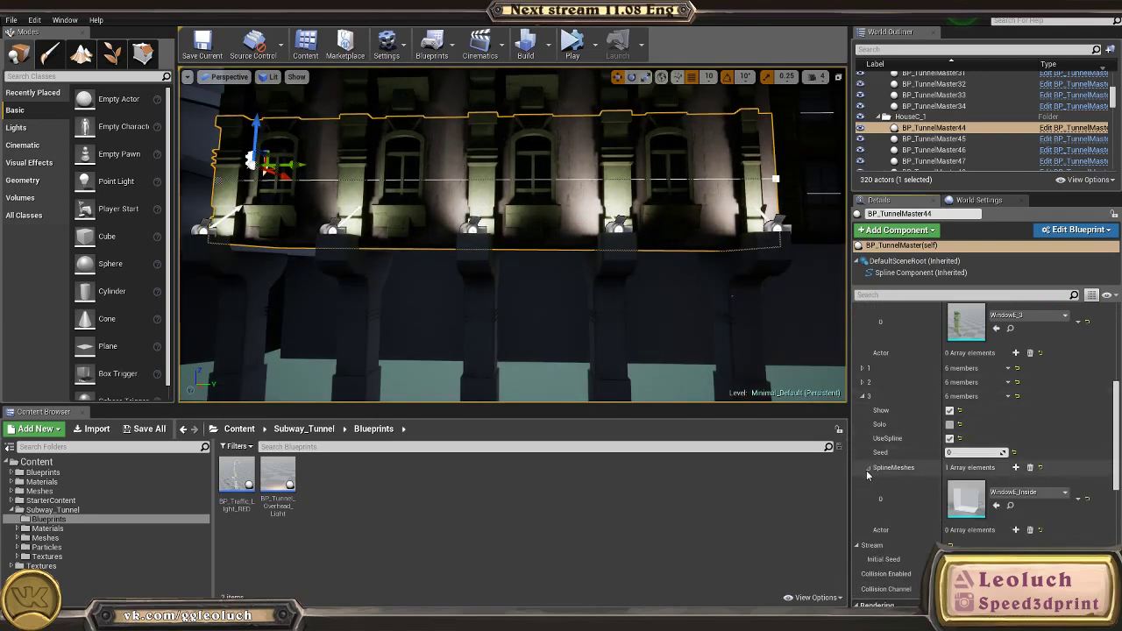
right_drag(579, 255, 517, 298)
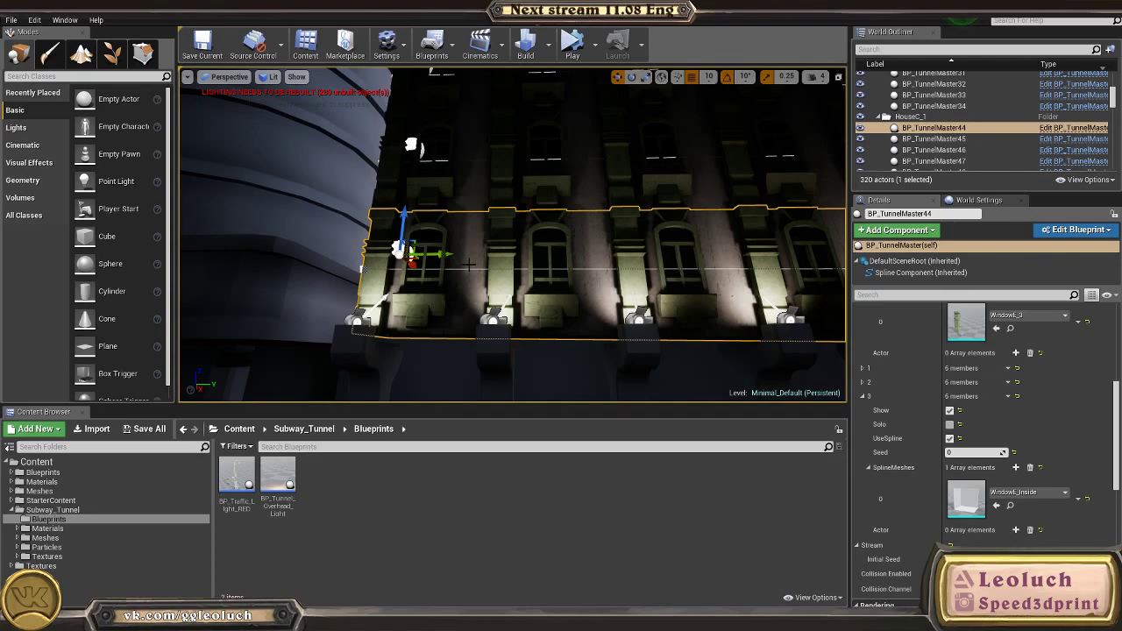
right_drag(517, 298, 517, 298)
Step: Select the glowing panel Screen3 above the columns and the parked car CarA4 in turn
click(389, 257)
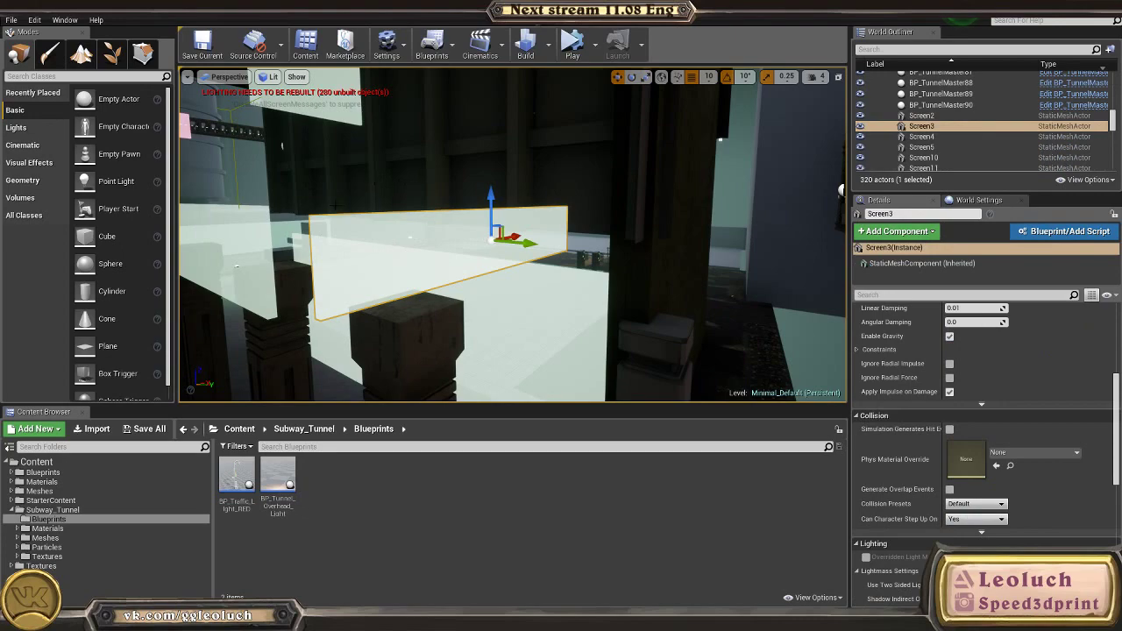
right_drag(379, 277, 380, 278)
click(569, 255)
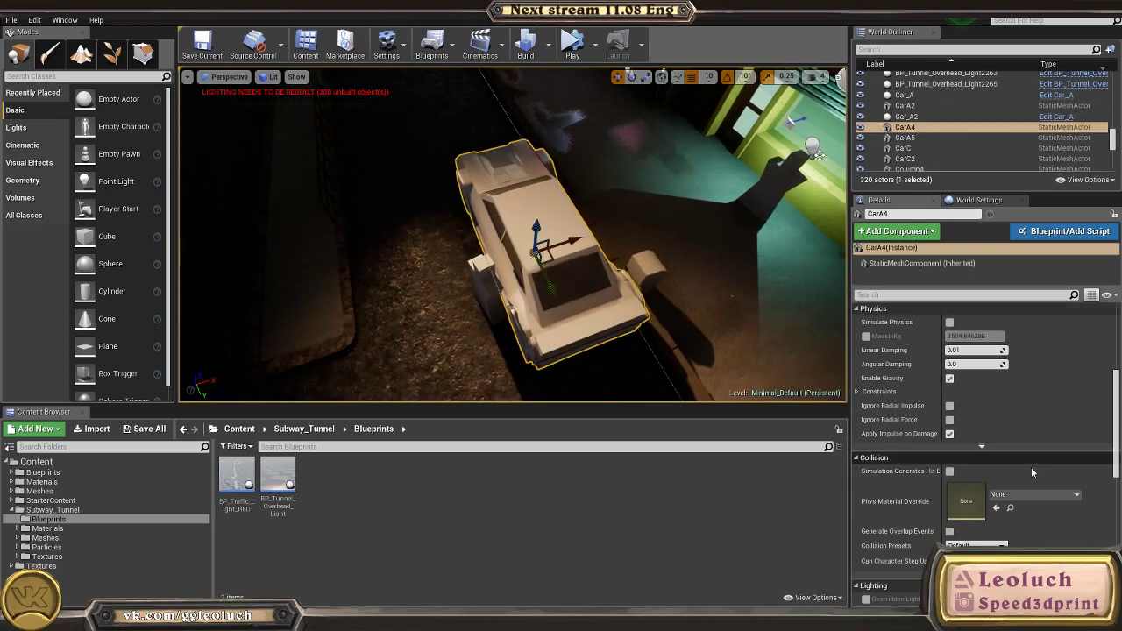
Step: Select the wooden column ColumnD in the covered walkway and set the position grid snap to 100
right_drag(574, 272, 575, 272)
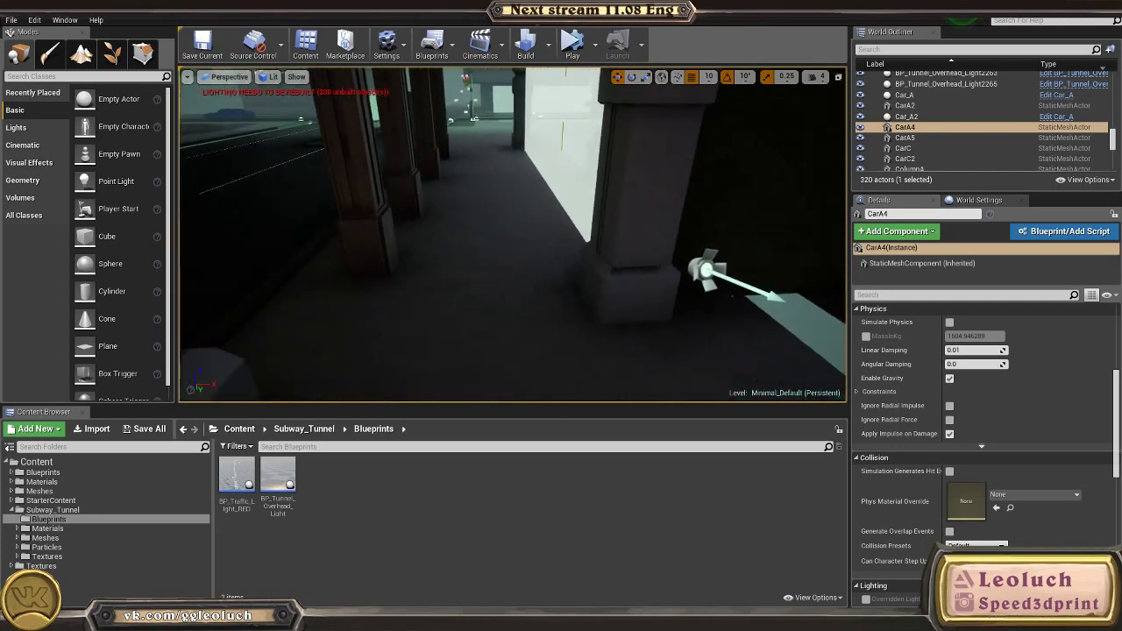
click(289, 215)
click(490, 255)
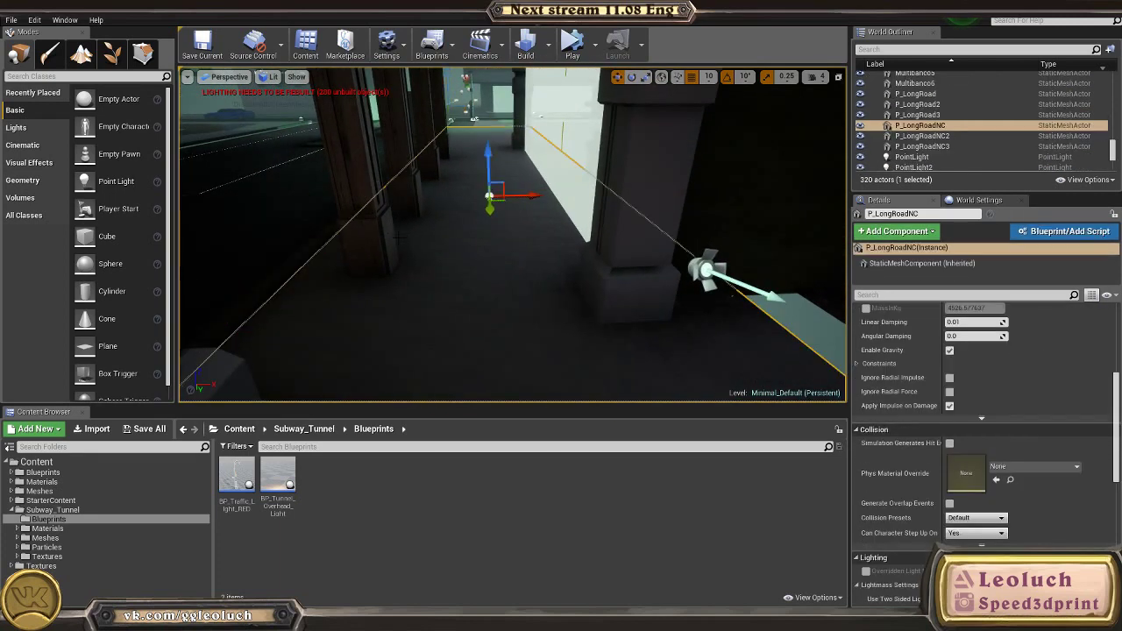
click(364, 189)
click(709, 76)
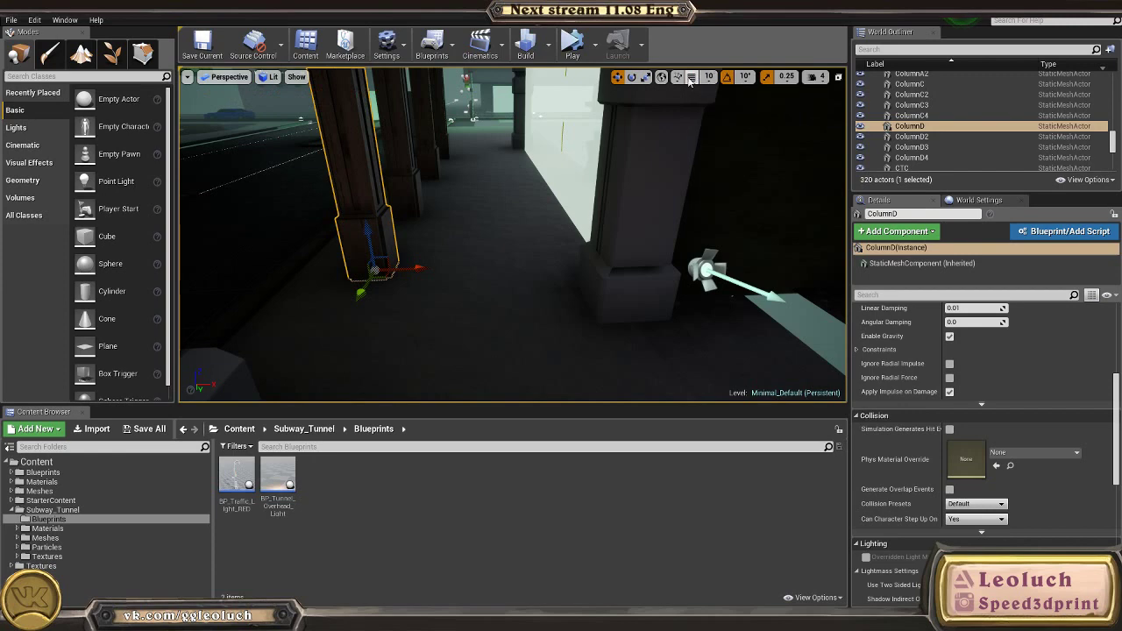
click(716, 152)
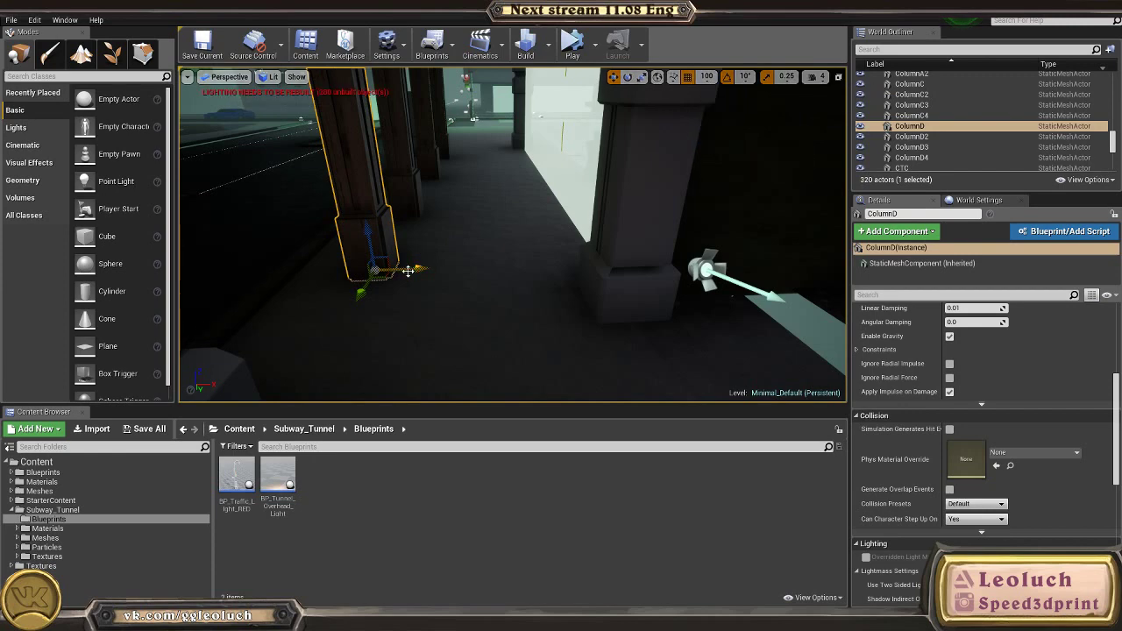
Step: Try moving ColumnD across the walkway towards the wall pillar twice, undoing each move
drag(409, 268, 528, 264)
key(ctrl+z)
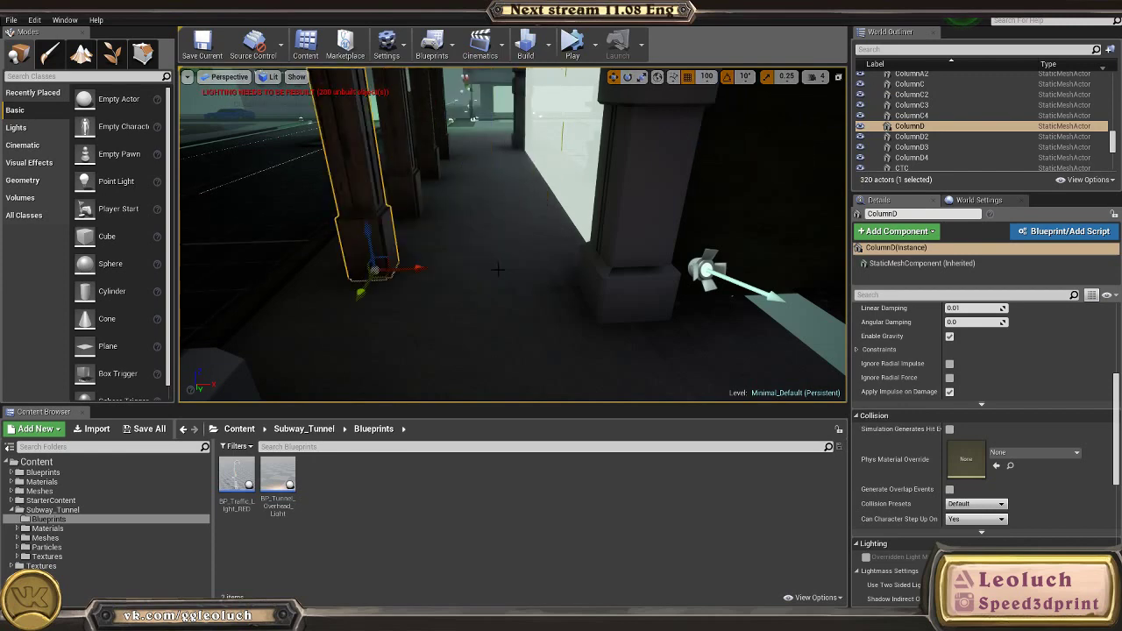
drag(396, 270, 584, 253)
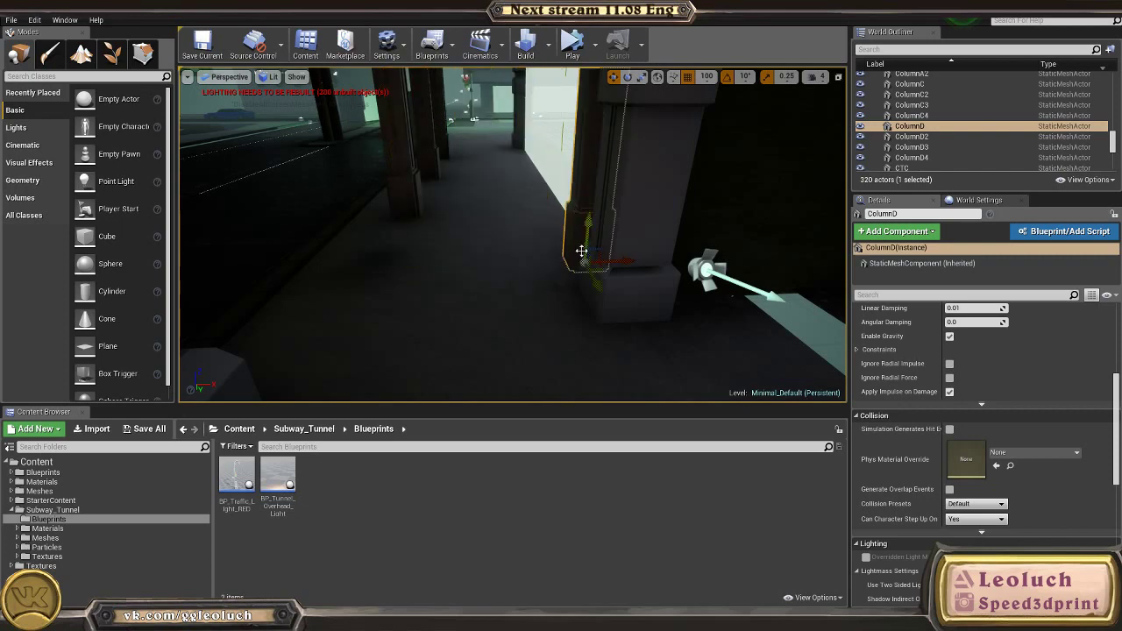
key(ctrl+z)
Step: Examine the glowing screens above and beside ColumnD and the row of columns behind it
right_drag(584, 254, 583, 285)
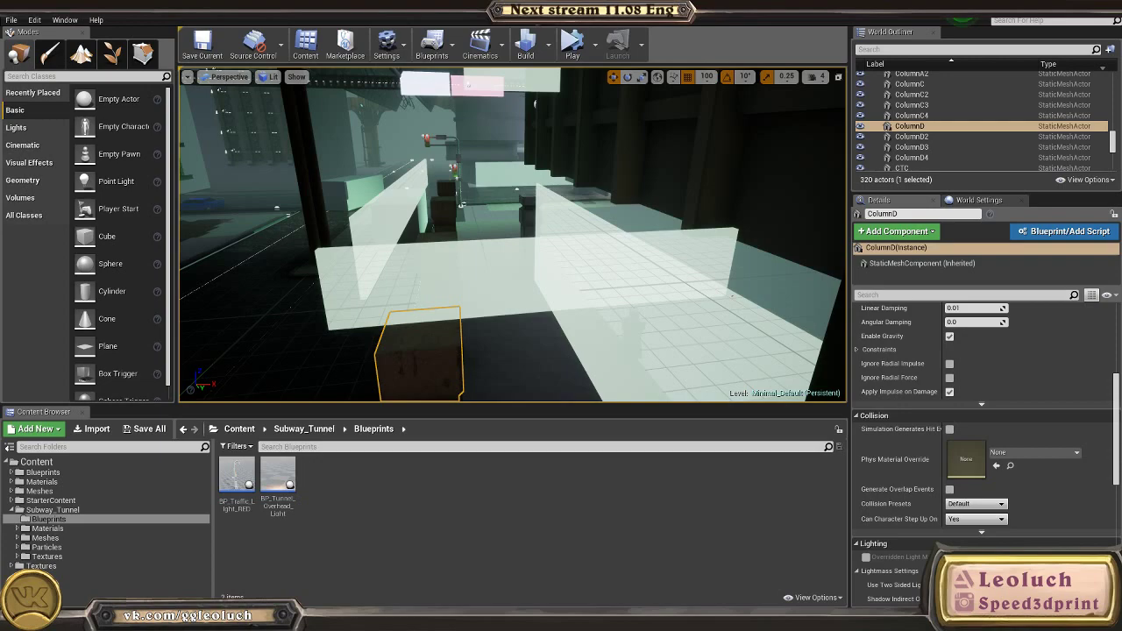
right_drag(582, 285, 565, 230)
right_drag(498, 342, 492, 287)
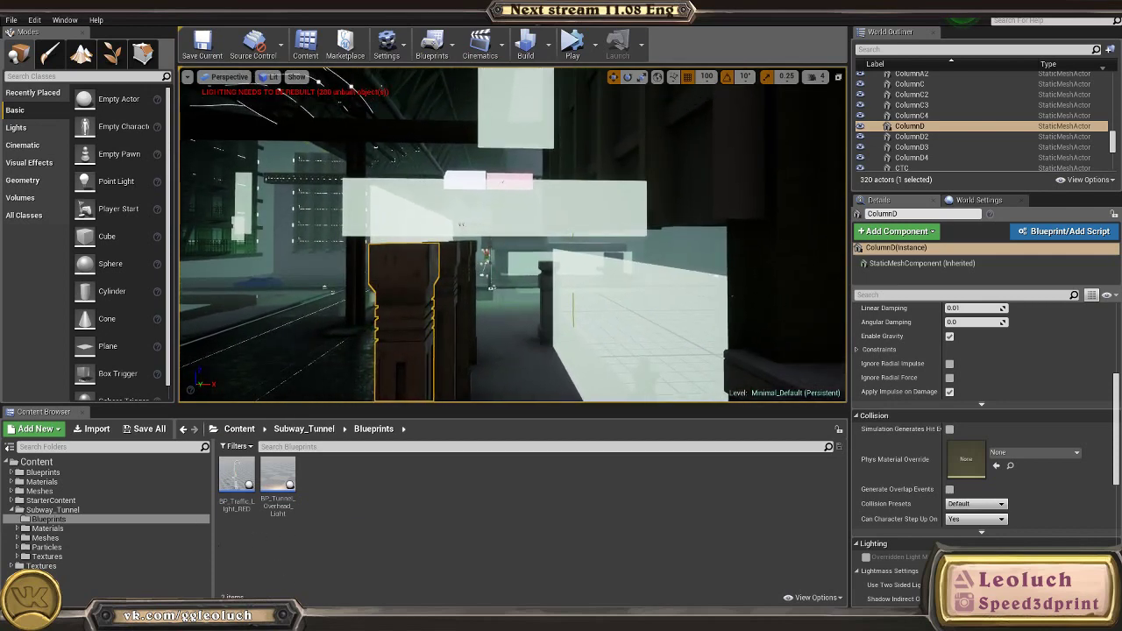
Step: Switch to Maya and inspect the overpass floor block with its trusses and cables from several sides
click(394, 566)
alt+drag(459, 473, 444, 383)
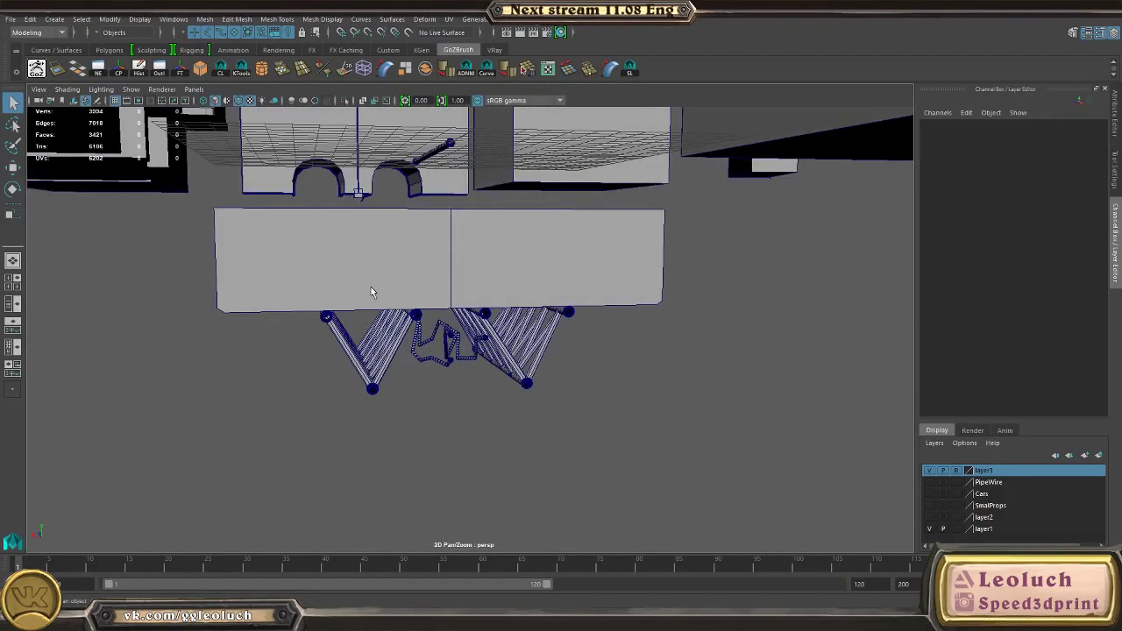
alt+drag(410, 272, 408, 223)
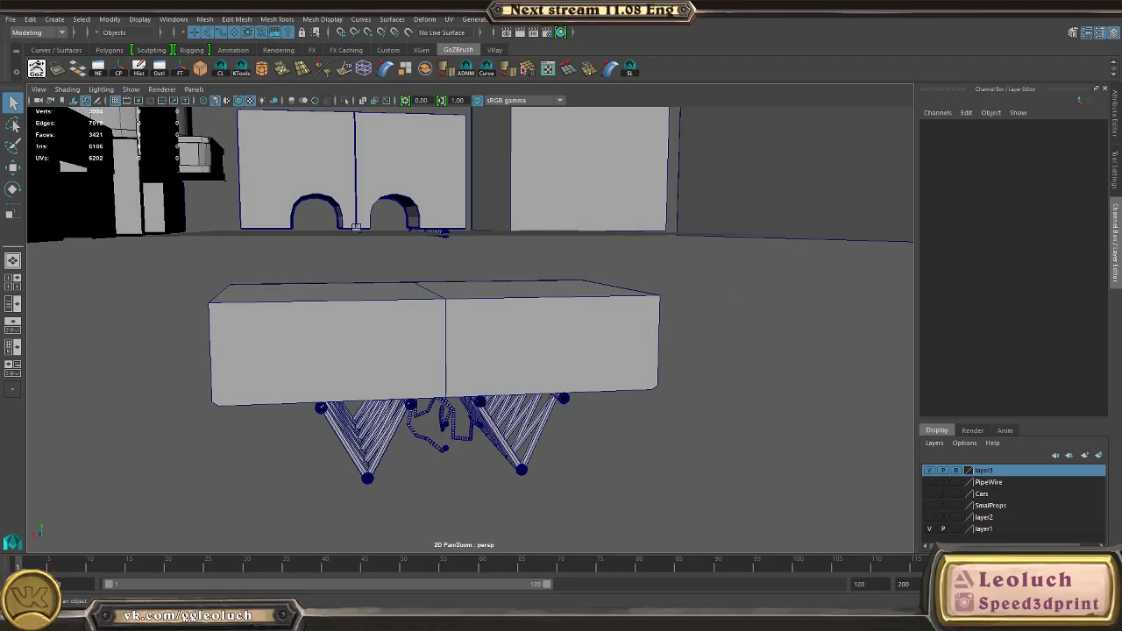
alt+drag(364, 283, 334, 294)
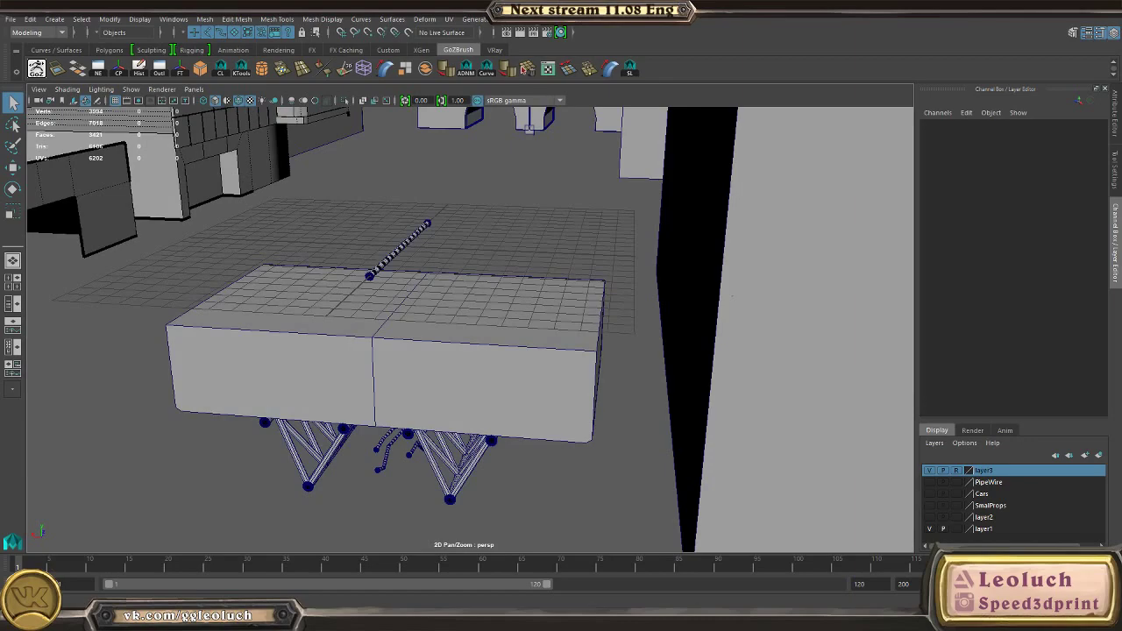
alt+drag(455, 318, 306, 228)
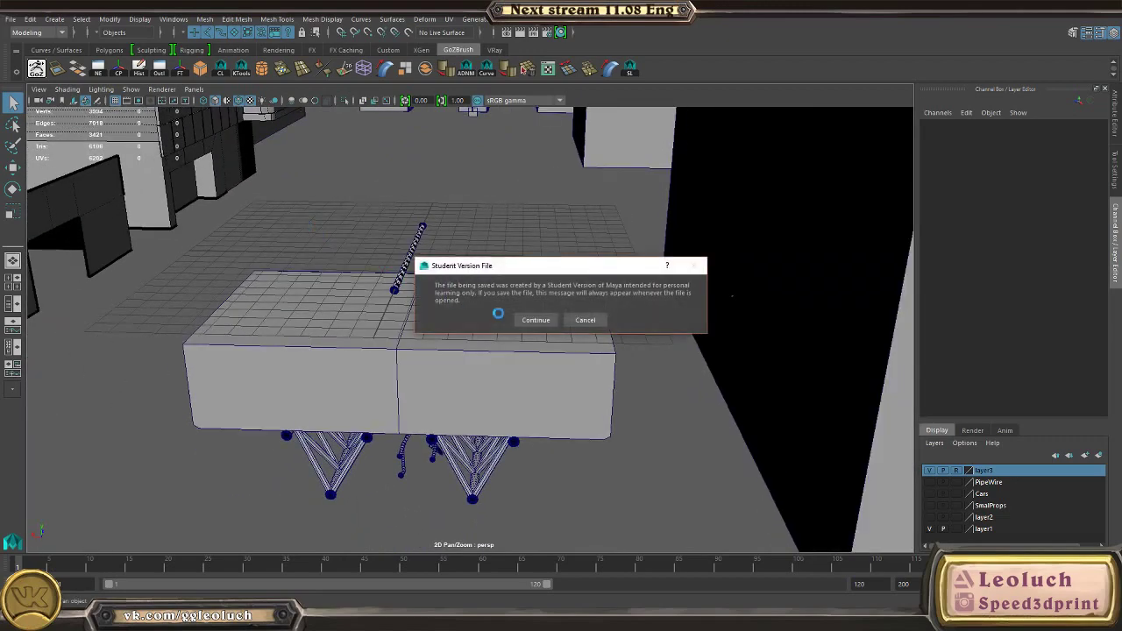
Step: Start a new scene with the current file saved, and create a polygon cube
click(9, 18)
click(35, 39)
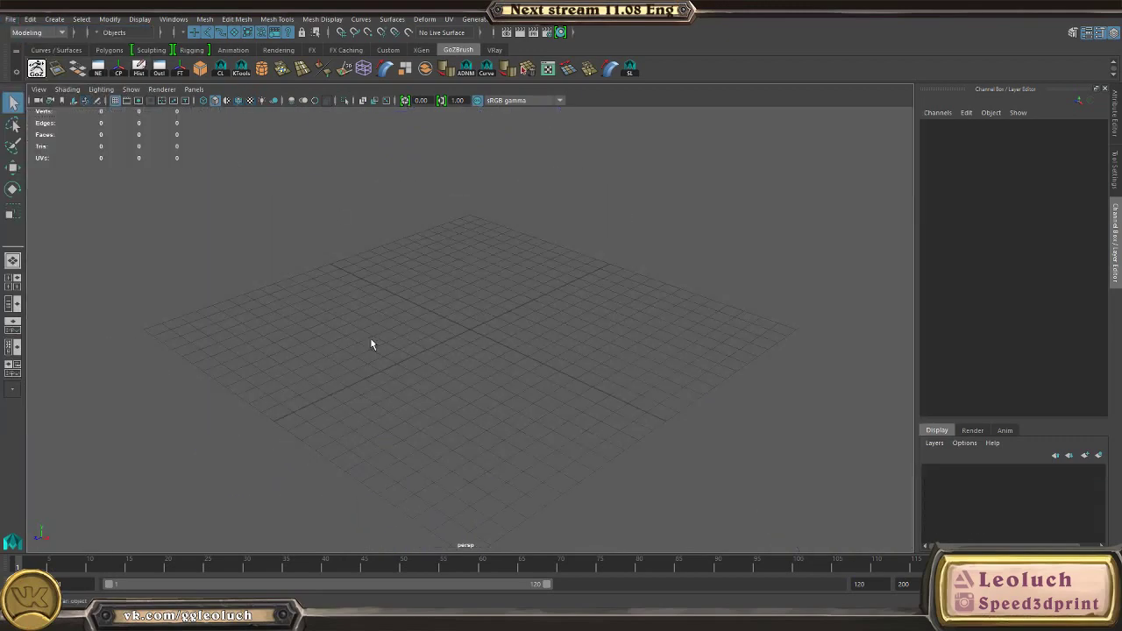
click(54, 19)
mouse_move(96, 59)
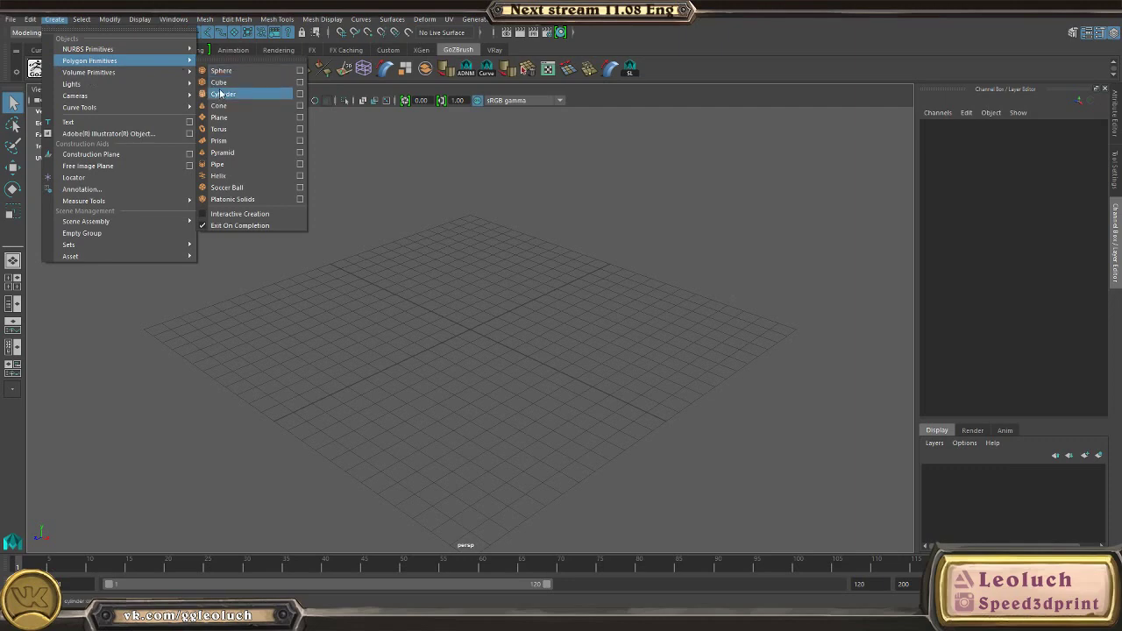
click(216, 84)
Step: Lengthen the cube by setting its Scale Z to 3
alt+right_drag(434, 219, 534, 304)
key(r)
alt+drag(456, 335, 247, 361)
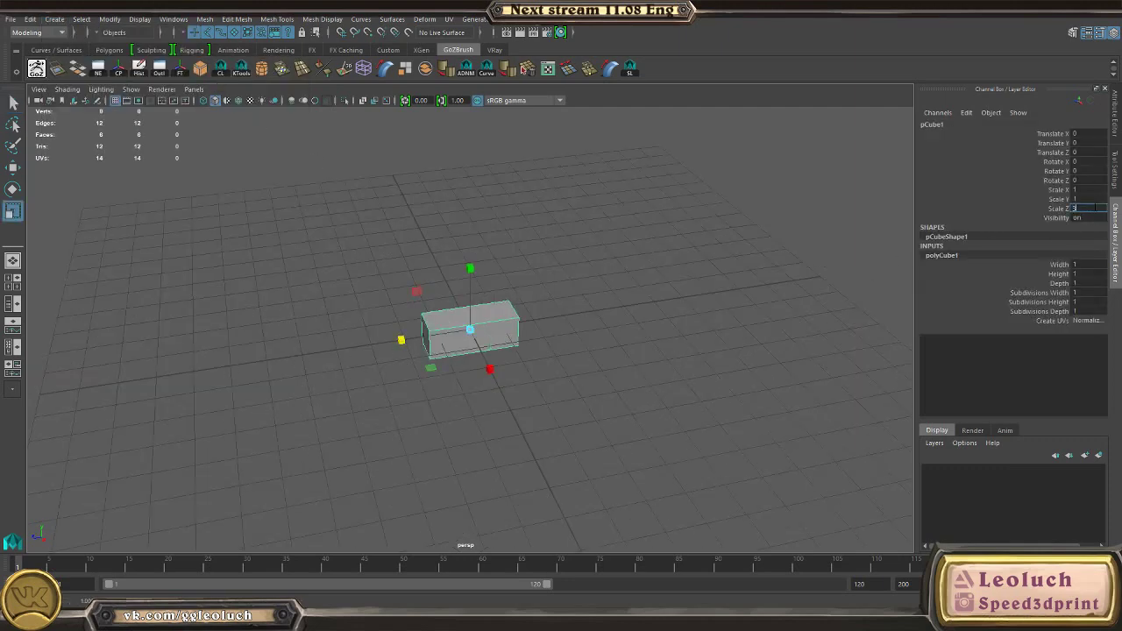
text(3)
key(Return)
Step: Thin the block along its width to a Scale X of about 0.391
alt+right_drag(490, 301, 566, 395)
alt+drag(566, 408, 614, 359)
alt+right_drag(536, 344, 554, 358)
drag(527, 343, 491, 332)
alt+drag(575, 298, 531, 288)
alt+right_drag(531, 288, 579, 314)
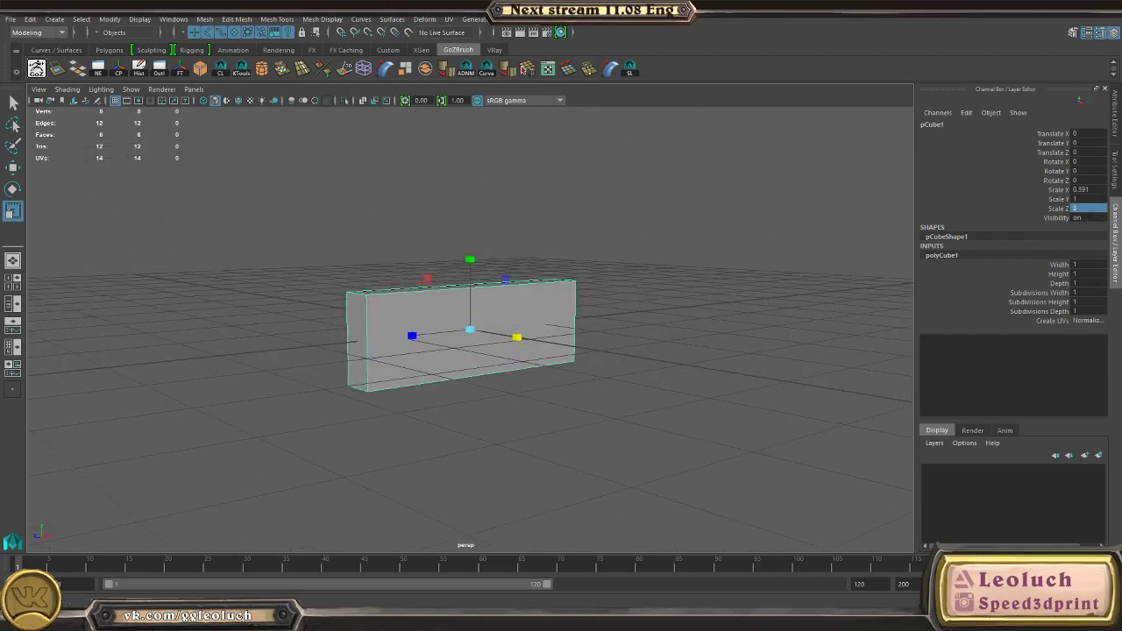
Step: Lower the block's height and set its Scale Y to 0.6
drag(470, 260, 567, 362)
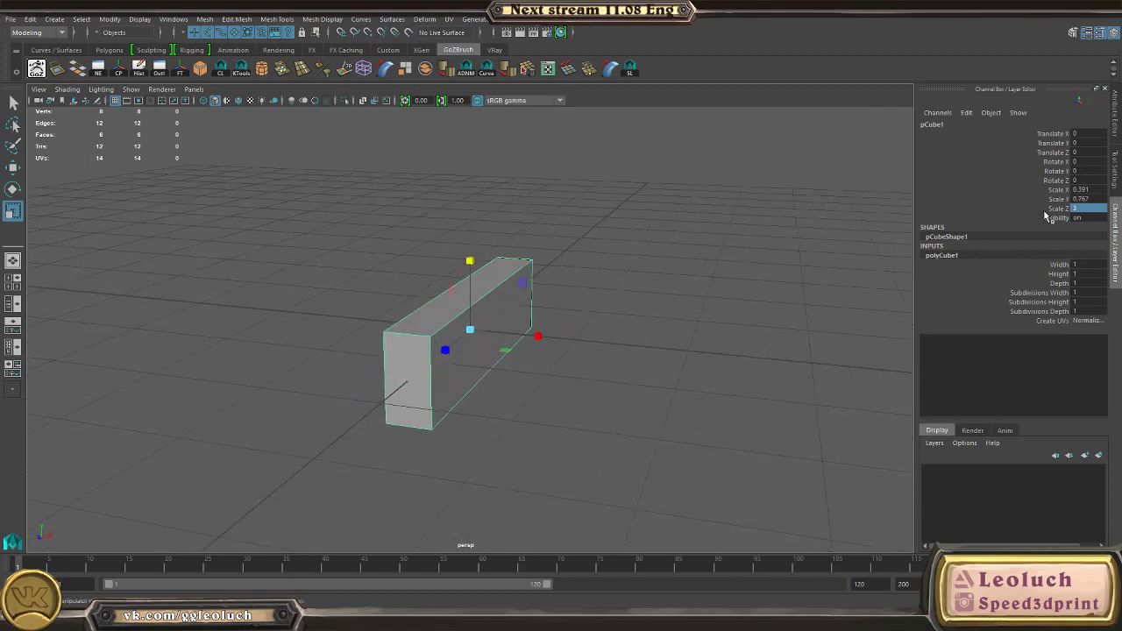
drag(471, 265, 473, 273)
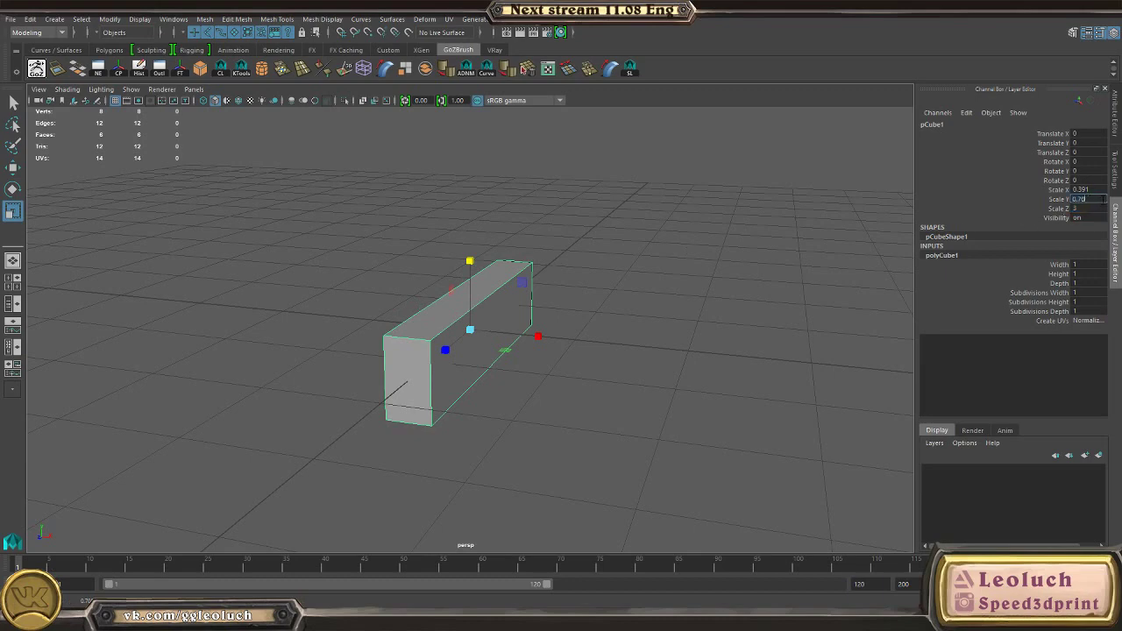
text(.6)
key(Return)
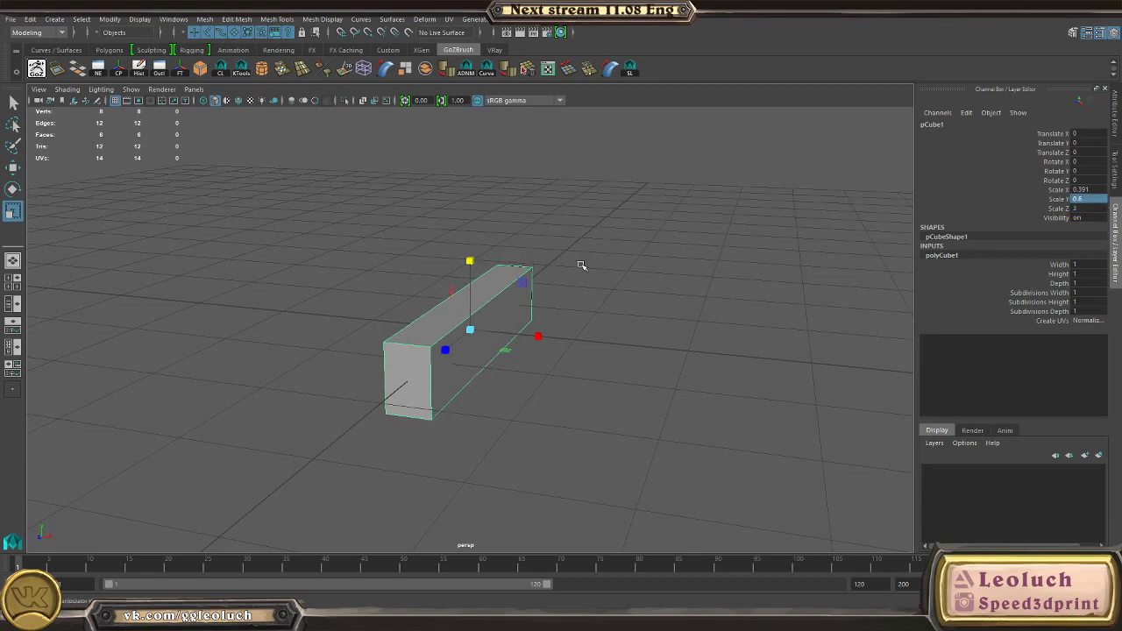
Step: Thin the block to a Scale X of about 0.264 and adjust its height to a Scale Y of about 0.633
alt+drag(581, 265, 582, 290)
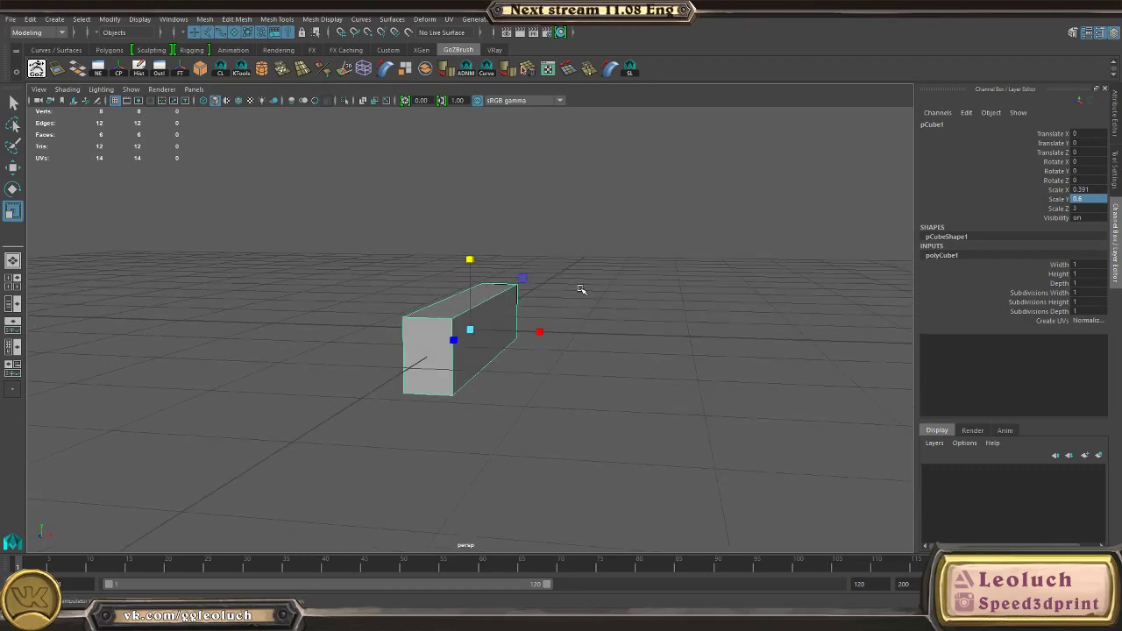
drag(539, 333, 471, 321)
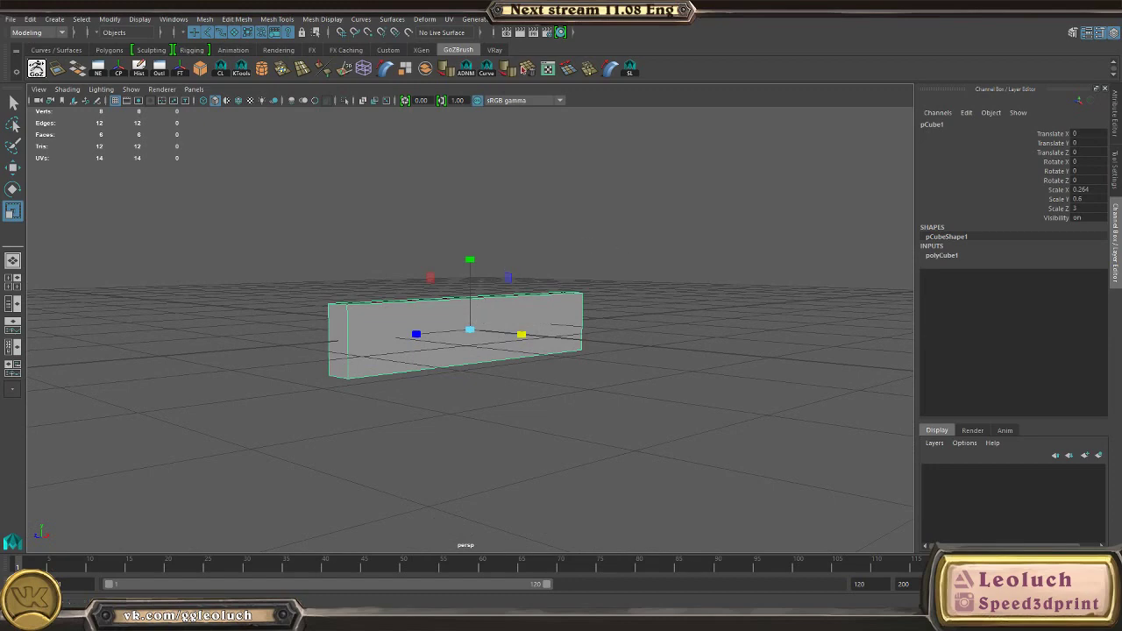
alt+drag(465, 322, 493, 325)
drag(472, 264, 471, 255)
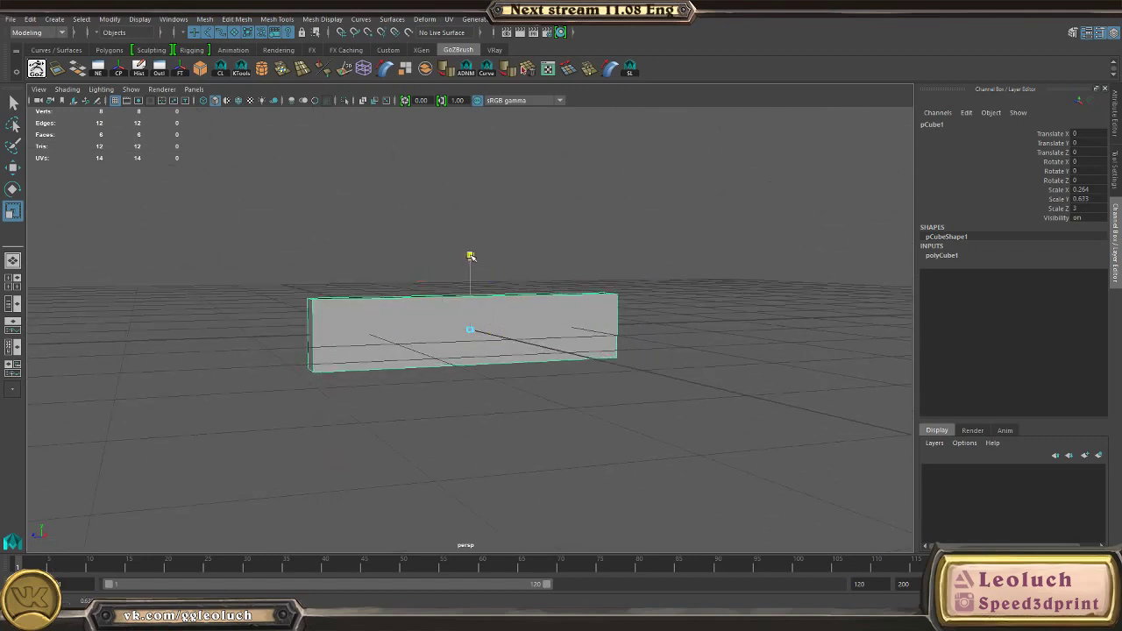
Step: Switch to the orthographic side view, frame one end of the block's long face and leave the block deselected
click(654, 278)
click(524, 320)
click(540, 243)
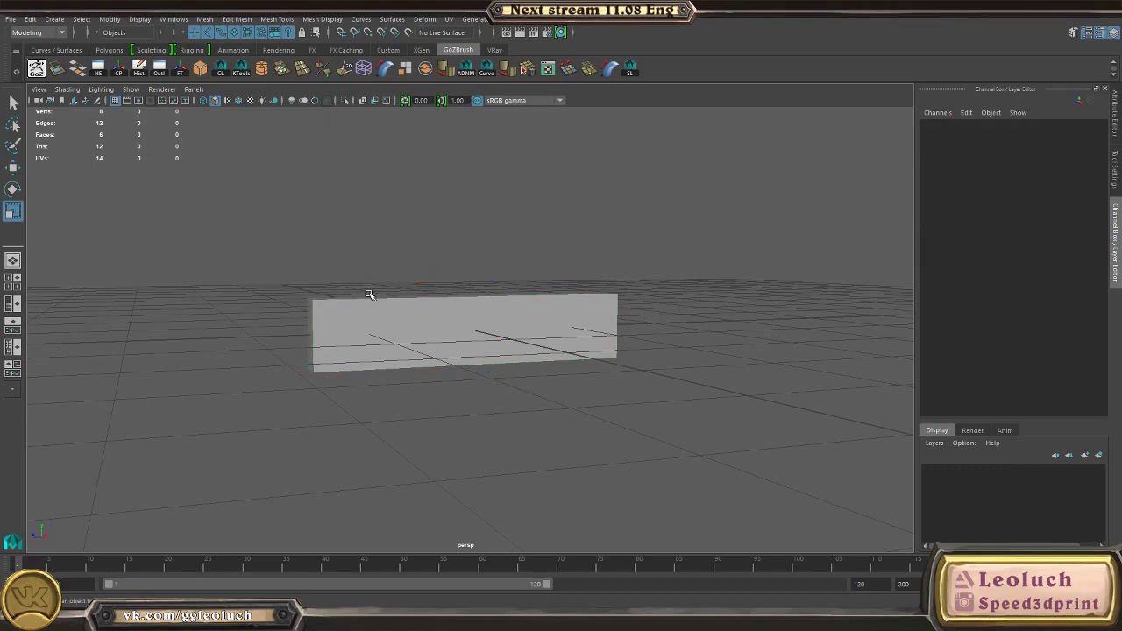
click(376, 349)
alt+drag(284, 274, 373, 410)
alt+right_drag(372, 409, 520, 448)
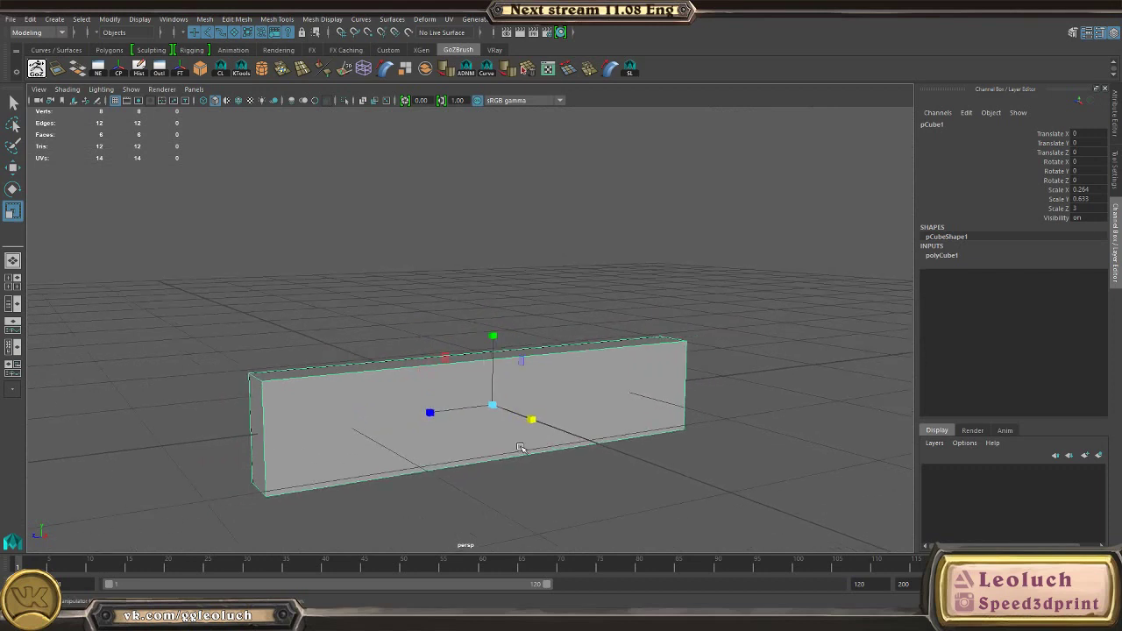
key(space)
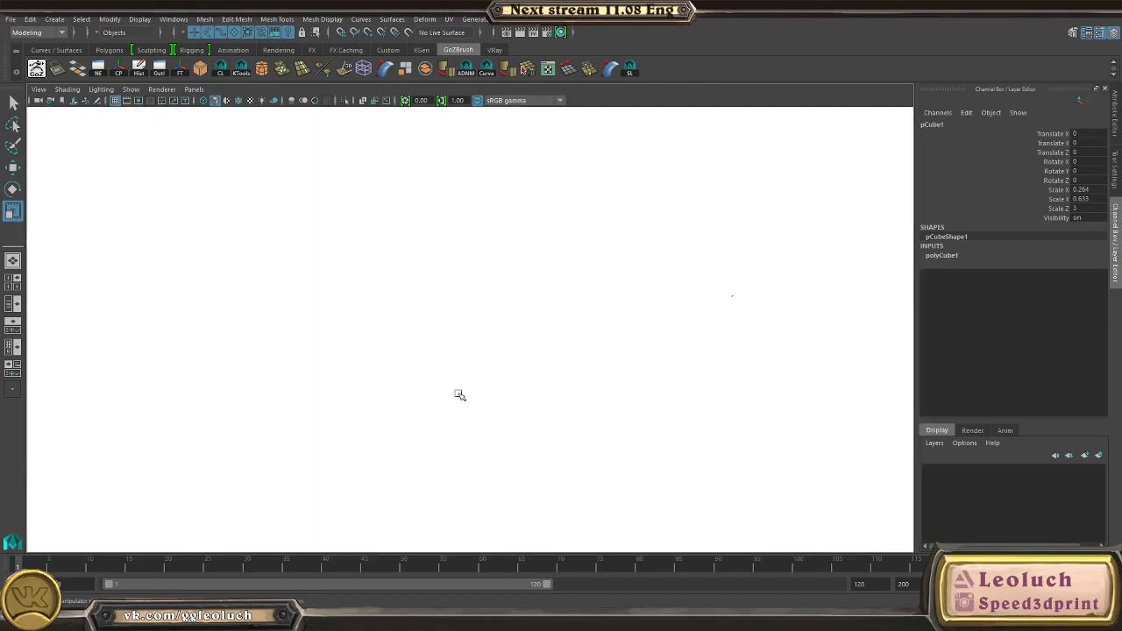
key(space)
alt+right_drag(417, 405, 479, 401)
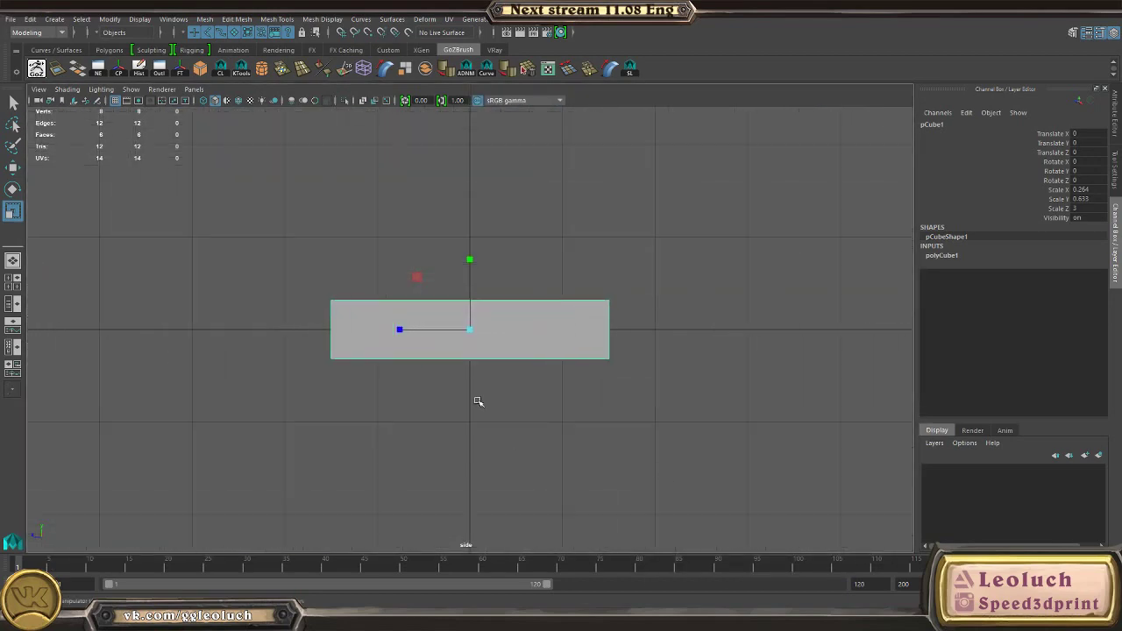
alt+middle_drag(478, 401, 497, 389)
scroll(387, 303, up, 1)
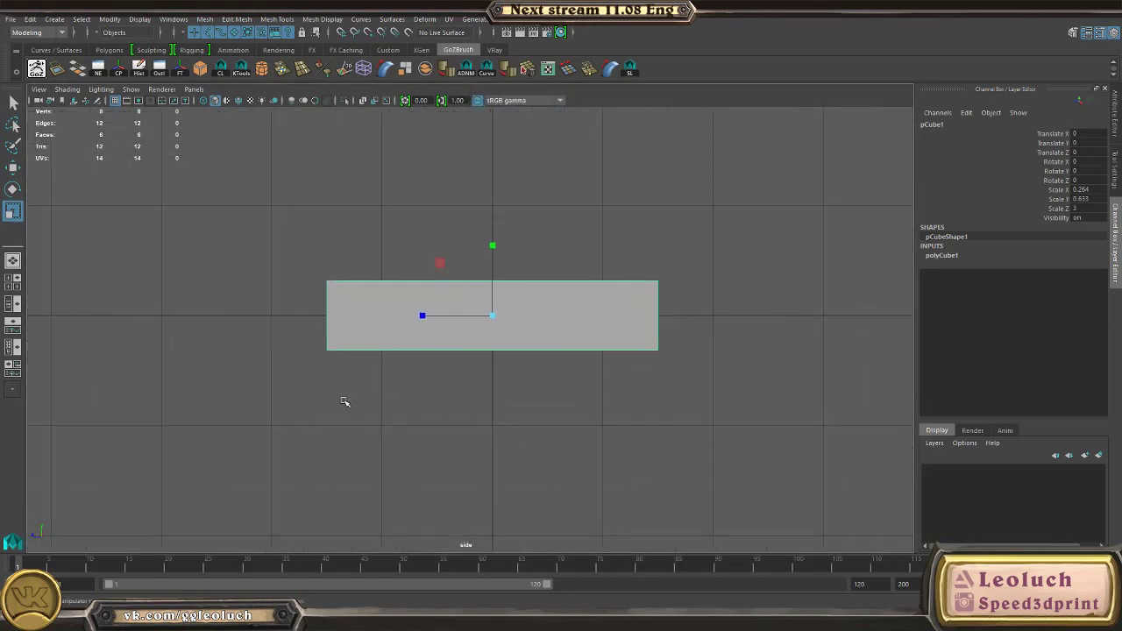
click(289, 261)
alt+middle_drag(387, 307, 428, 302)
alt+right_drag(427, 303, 443, 263)
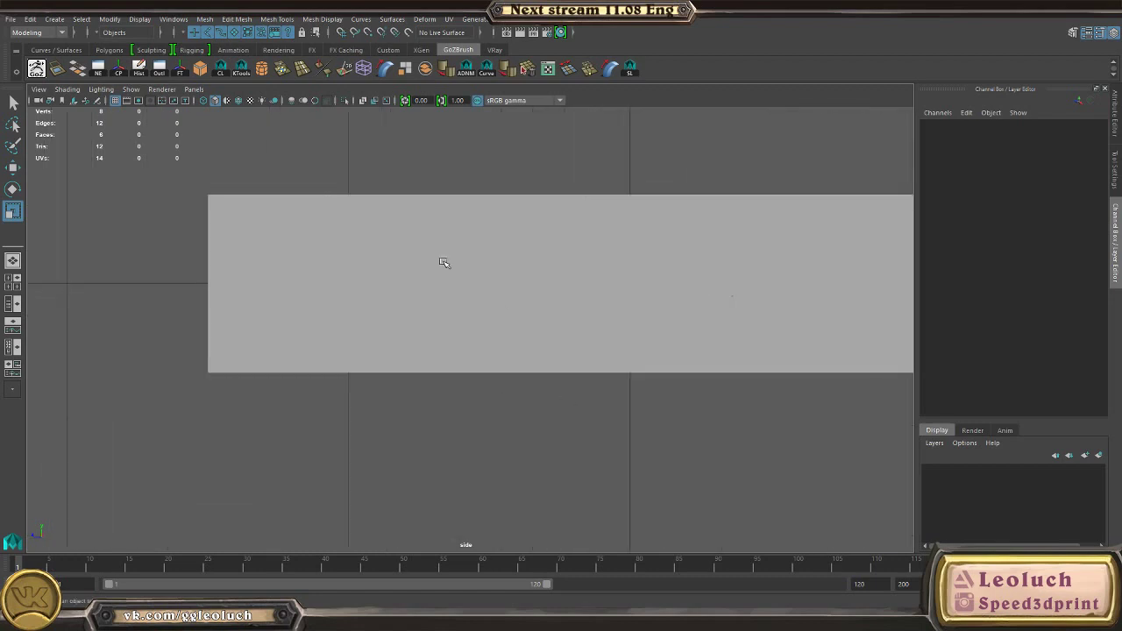
alt+middle_drag(443, 263, 531, 303)
alt+right_drag(532, 303, 448, 259)
scroll(448, 259, down, 2)
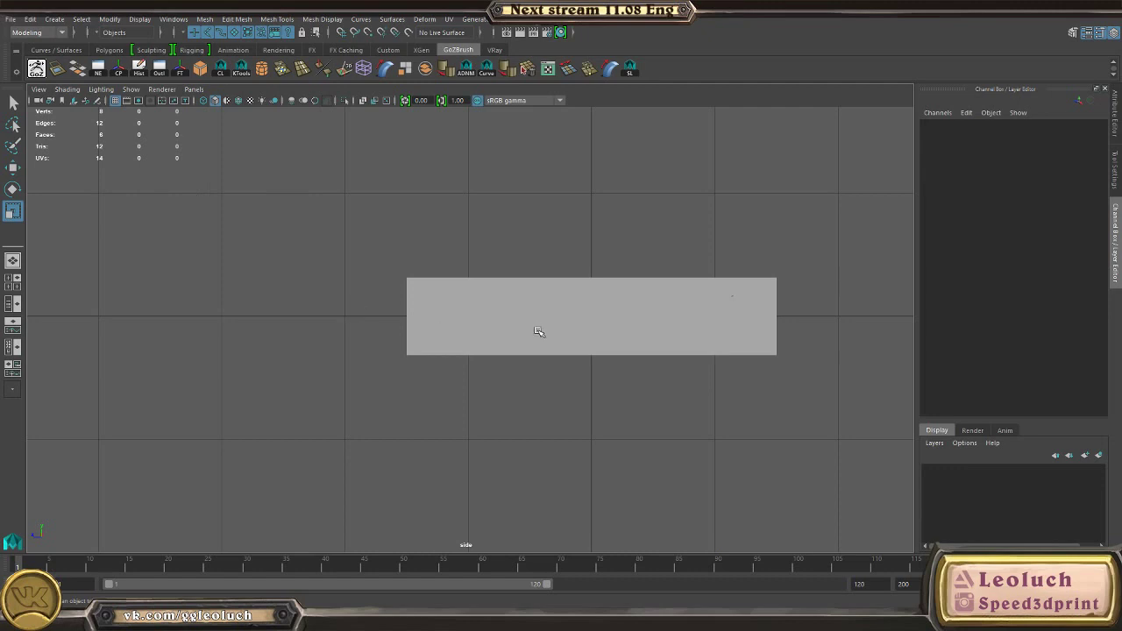
scroll(534, 328, up, 1)
click(632, 344)
key(space)
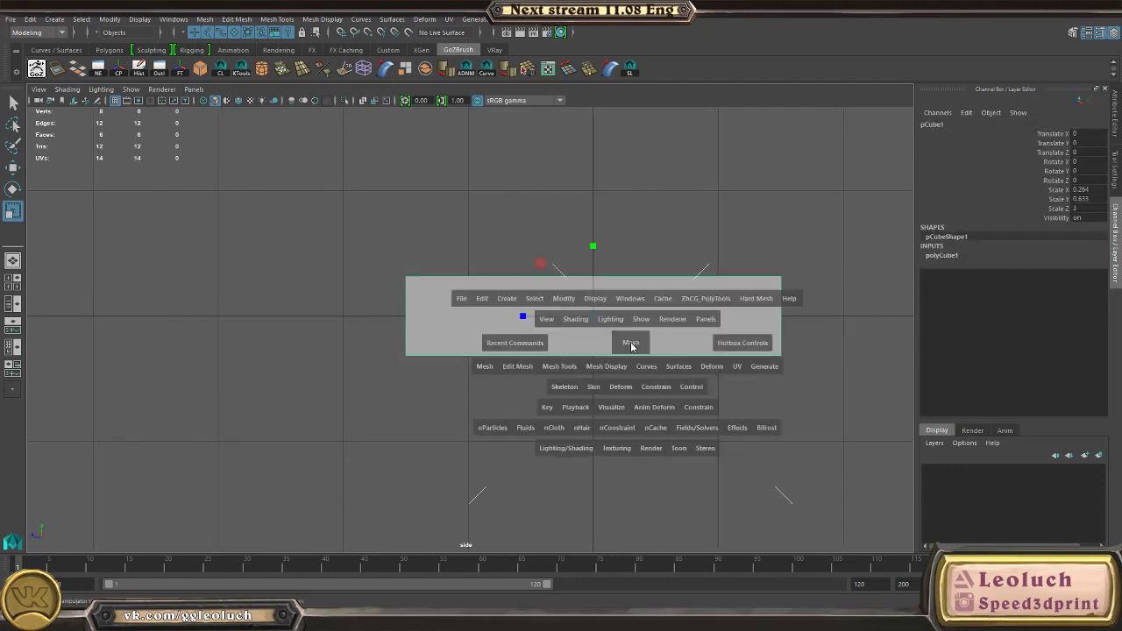
key(space)
click(561, 440)
scroll(534, 370, up, 3)
scroll(408, 306, up, 3)
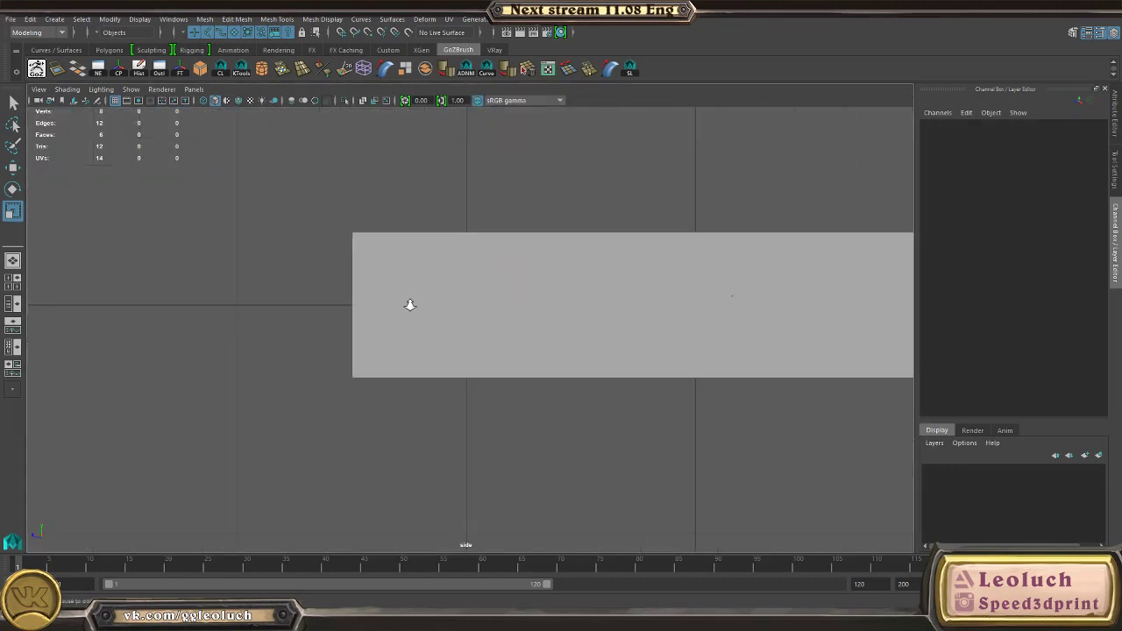
Step: Activate Quad Draw and build the slanted stem of a letter F from three stacked quads near the block's end
shift+right_drag(339, 345, 329, 452)
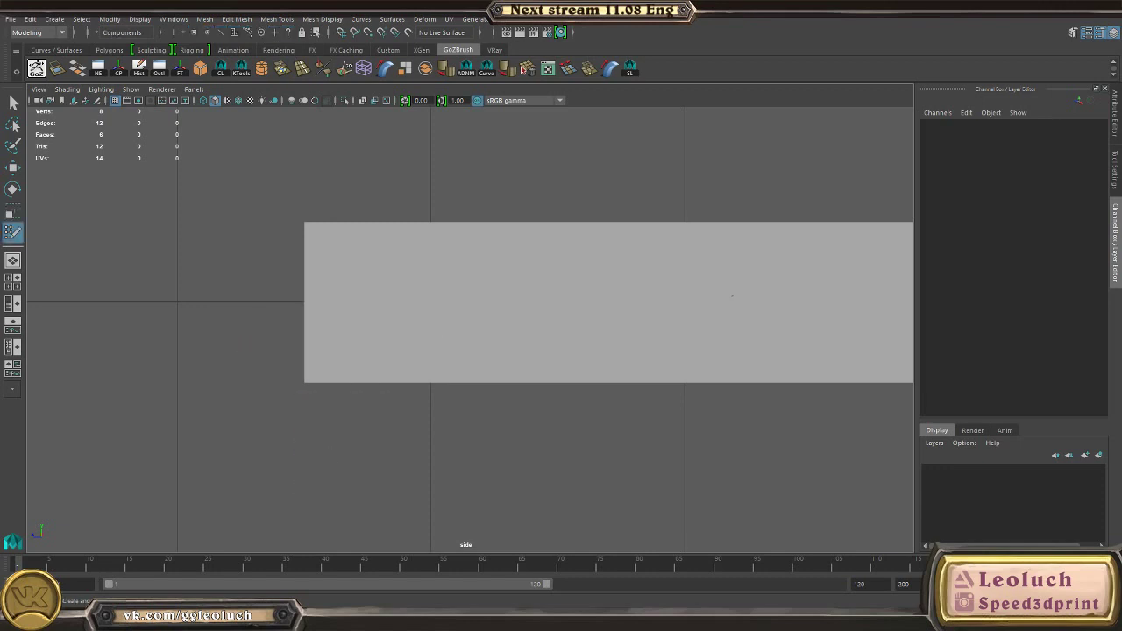
scroll(418, 341, up, 1)
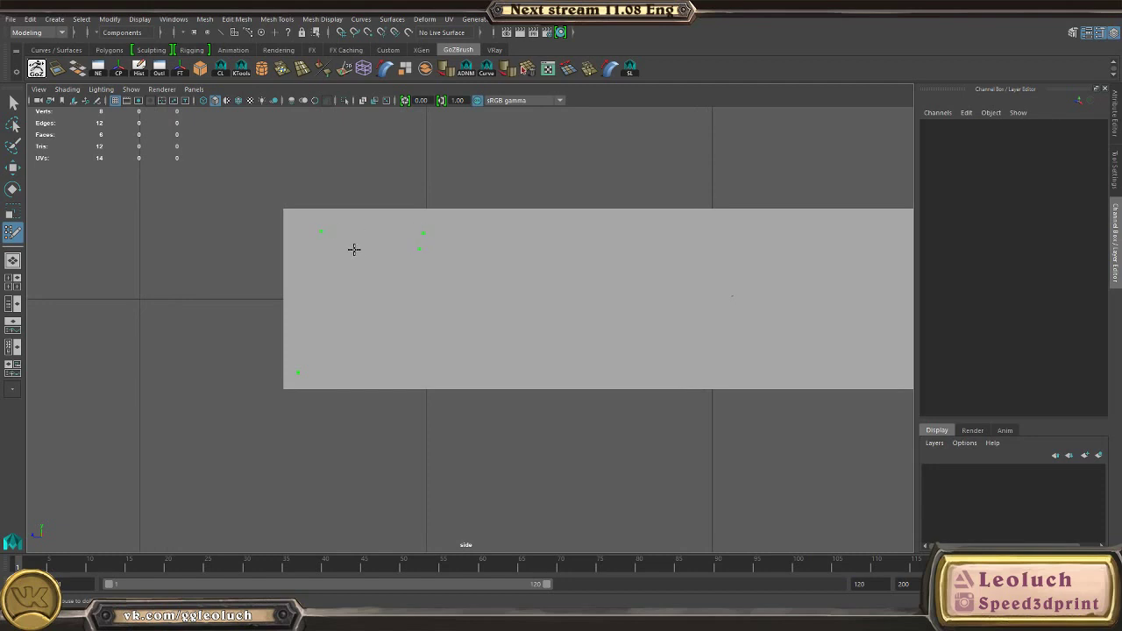
click(317, 373)
shift+click(317, 311)
click(319, 277)
shift+click(331, 286)
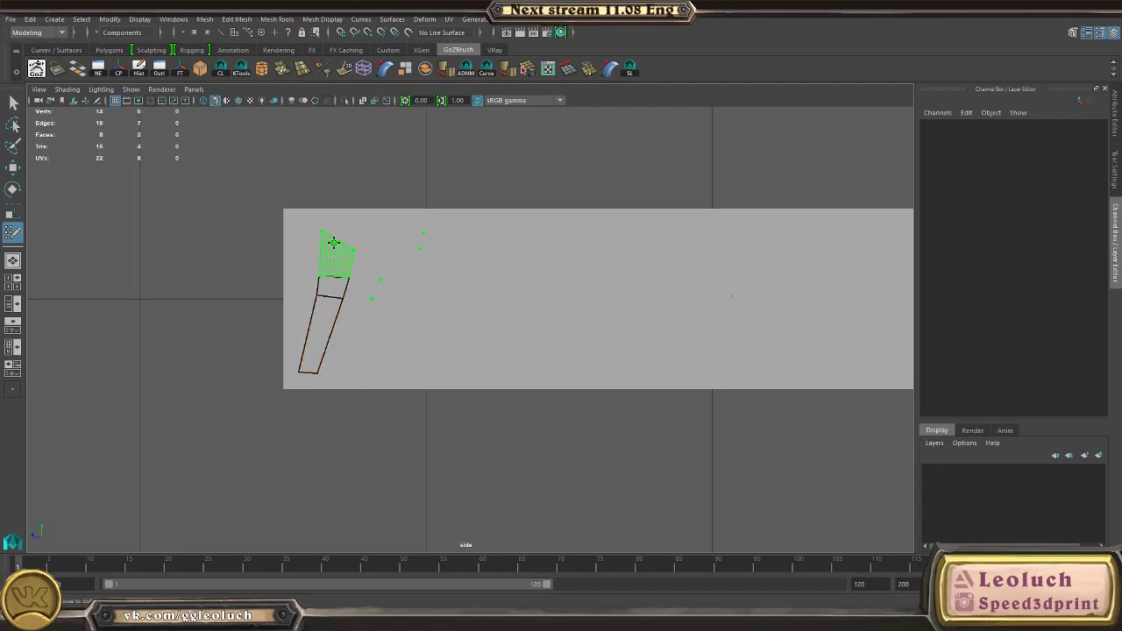
shift+click(334, 244)
Step: Add the F's long top arm and its short middle arm as quads joined to the stem
alt+right_drag(369, 231, 441, 298)
alt+middle_drag(380, 239, 442, 362)
scroll(383, 348, up, 2)
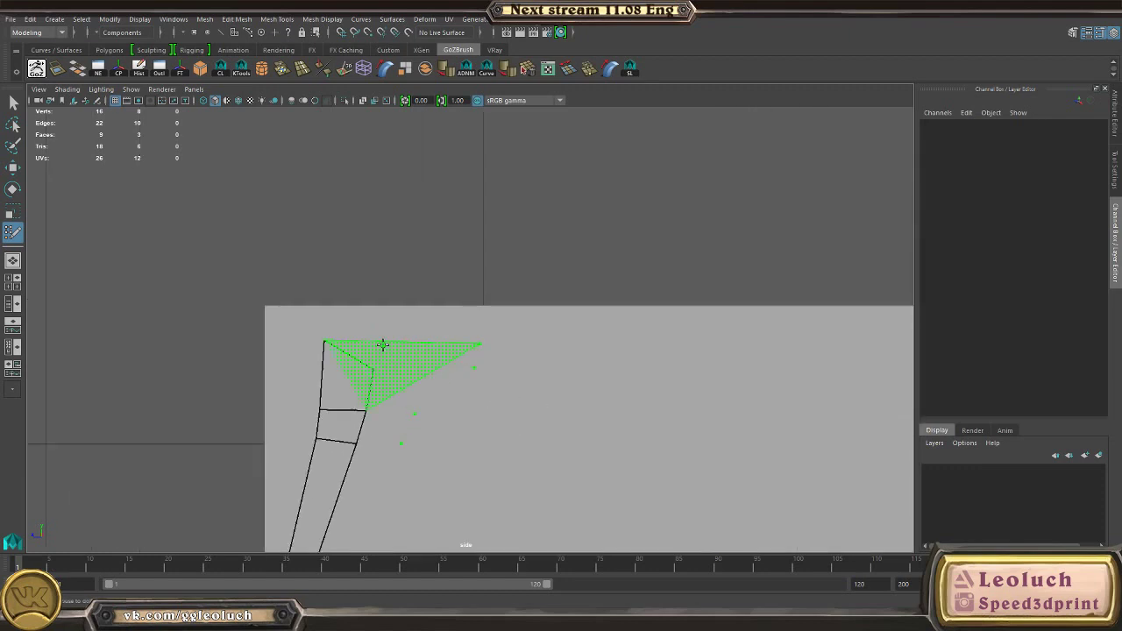
shift+click(411, 346)
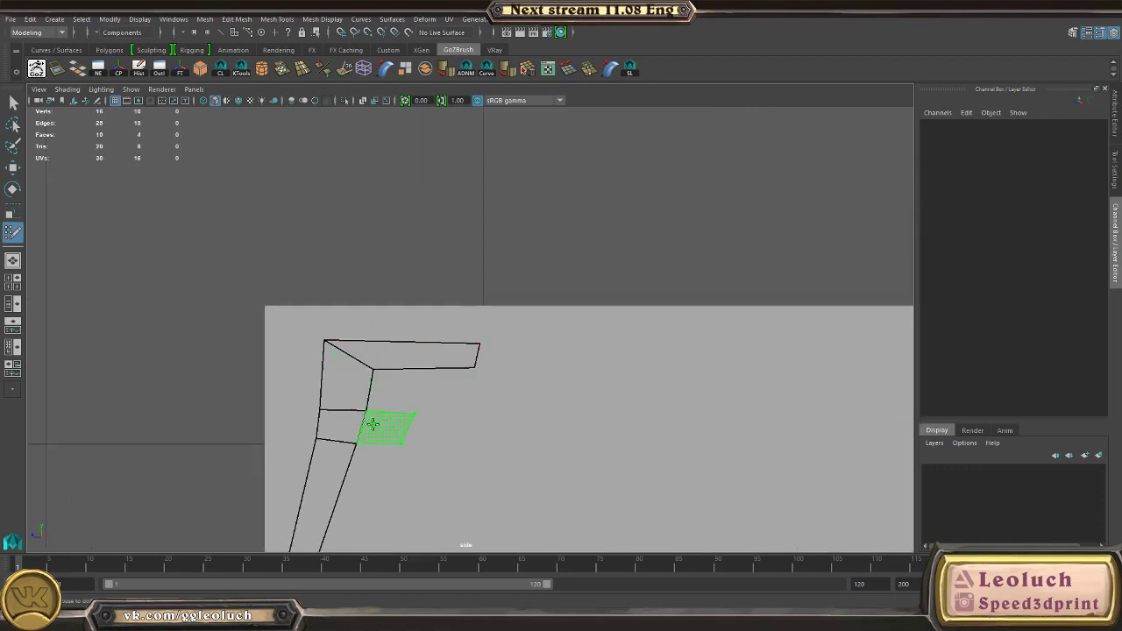
shift+click(386, 427)
Step: Move the F's vertices to straighten the slanted stem, level its foot and even out both arms
mouse_move(386, 427)
alt+middle_down()
mouse_move(483, 333)
mouse_move(400, 283)
alt+middle_up()
drag(398, 280, 389, 284)
drag(360, 391, 332, 389)
drag(361, 273, 358, 285)
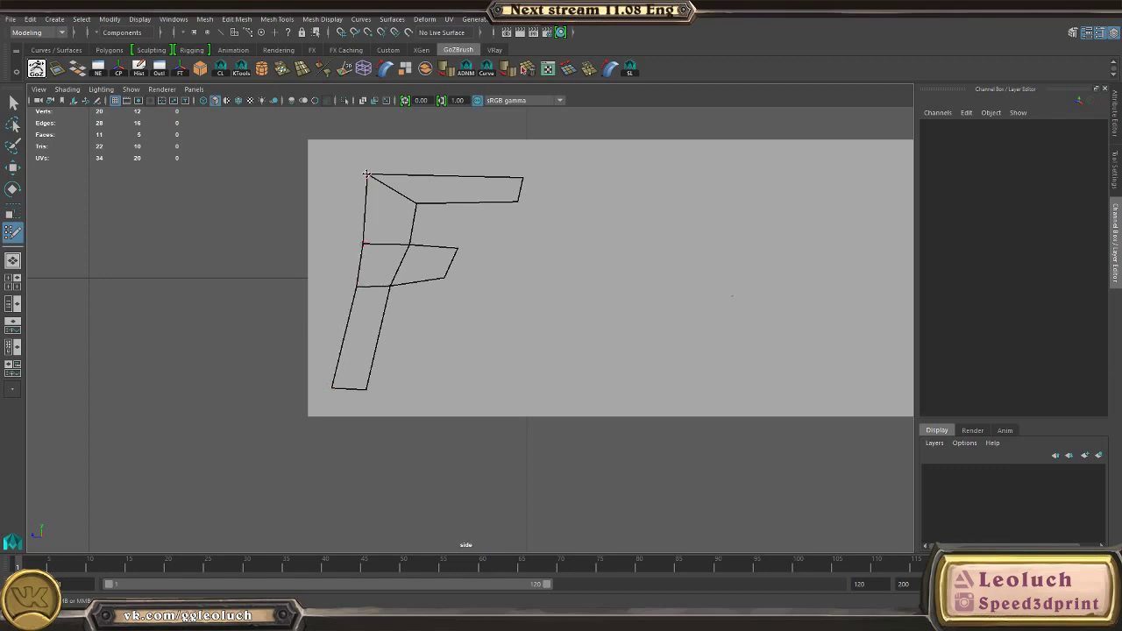
drag(367, 173, 418, 207)
drag(518, 203, 514, 210)
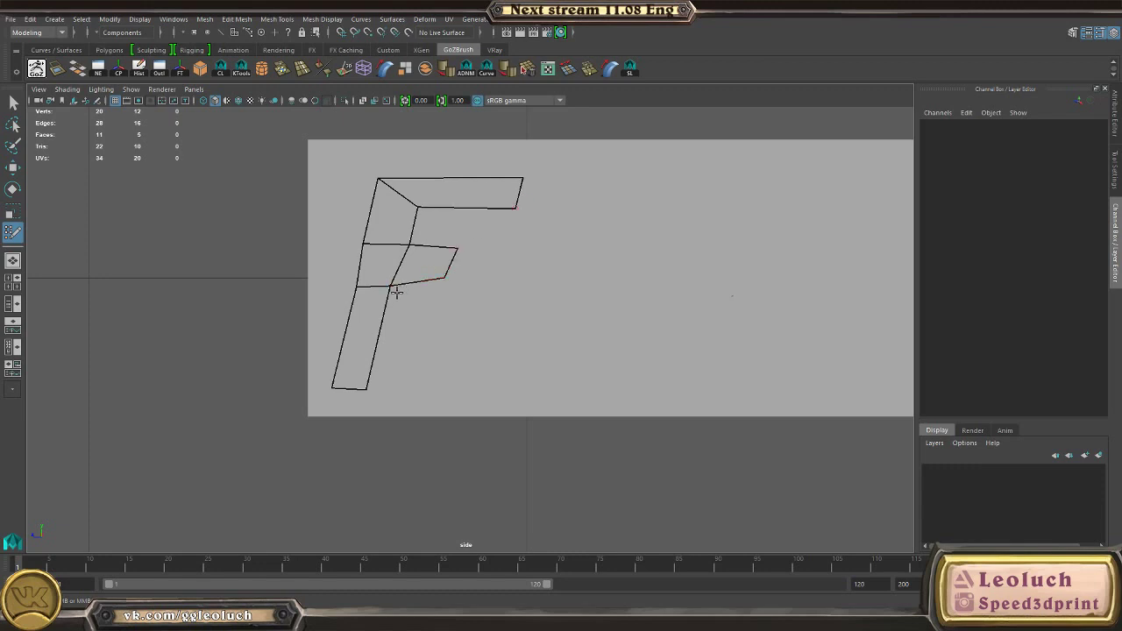
drag(390, 285, 400, 278)
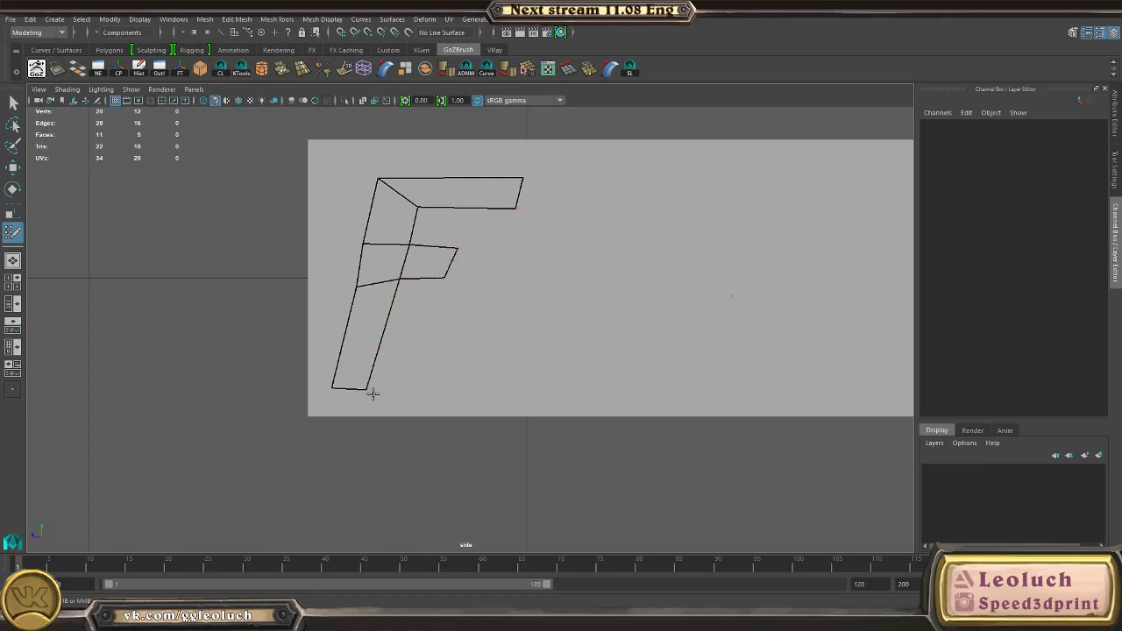
drag(369, 391, 371, 386)
click(80, 19)
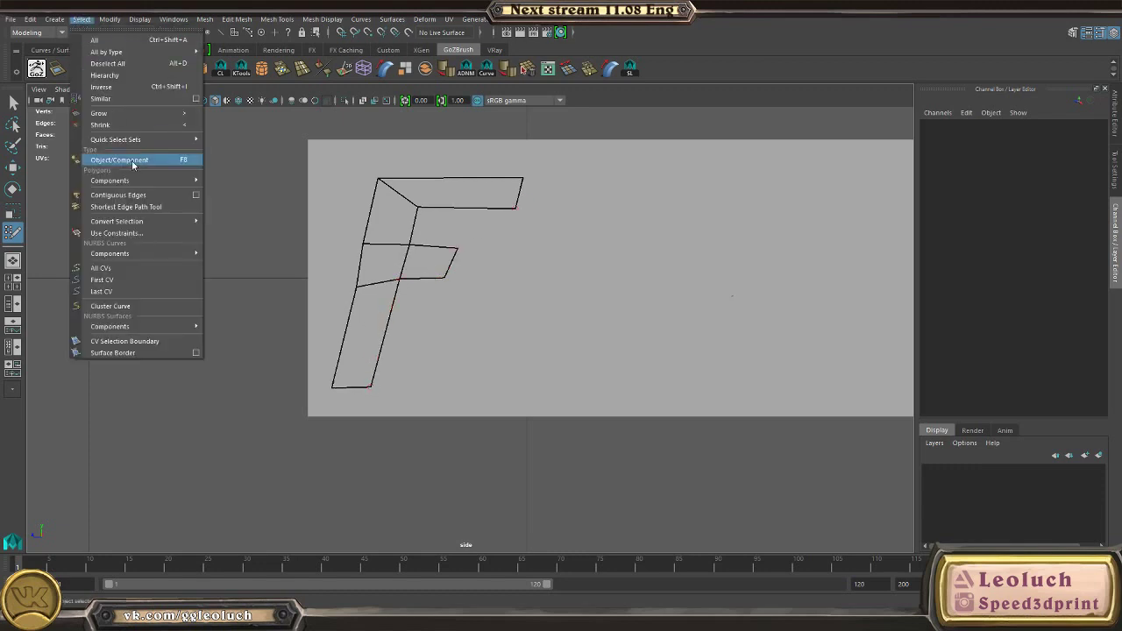
mouse_move(47, 21)
mouse_move(112, 21)
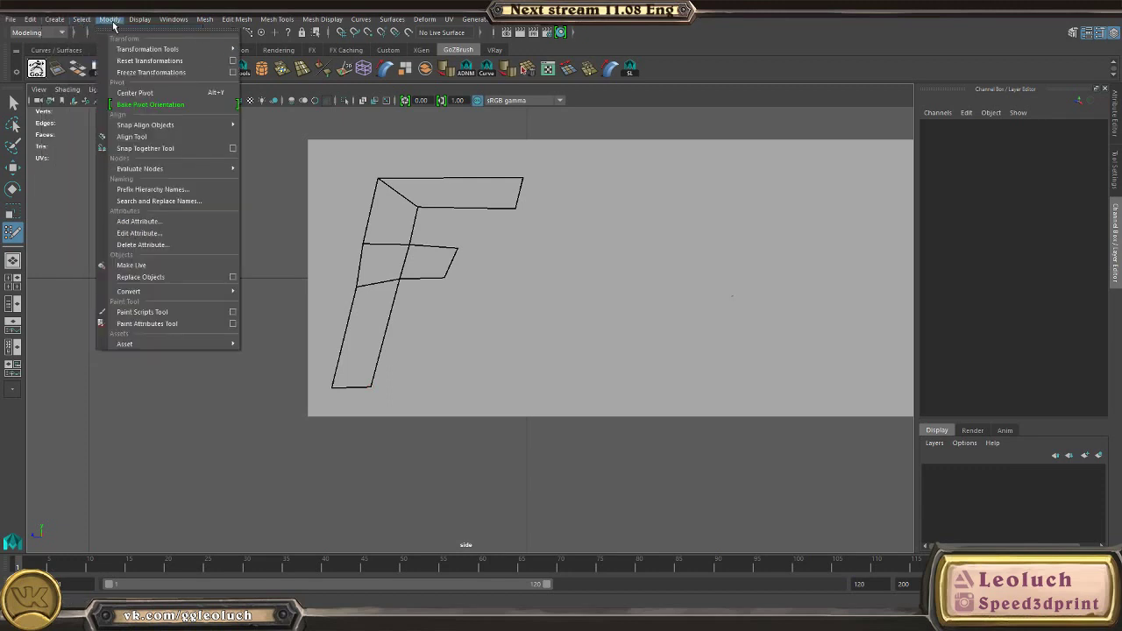
Step: Draw the top quad and both upper side quads of a letter A beside the F, narrowing the top quad
alt+middle_drag(627, 274, 537, 285)
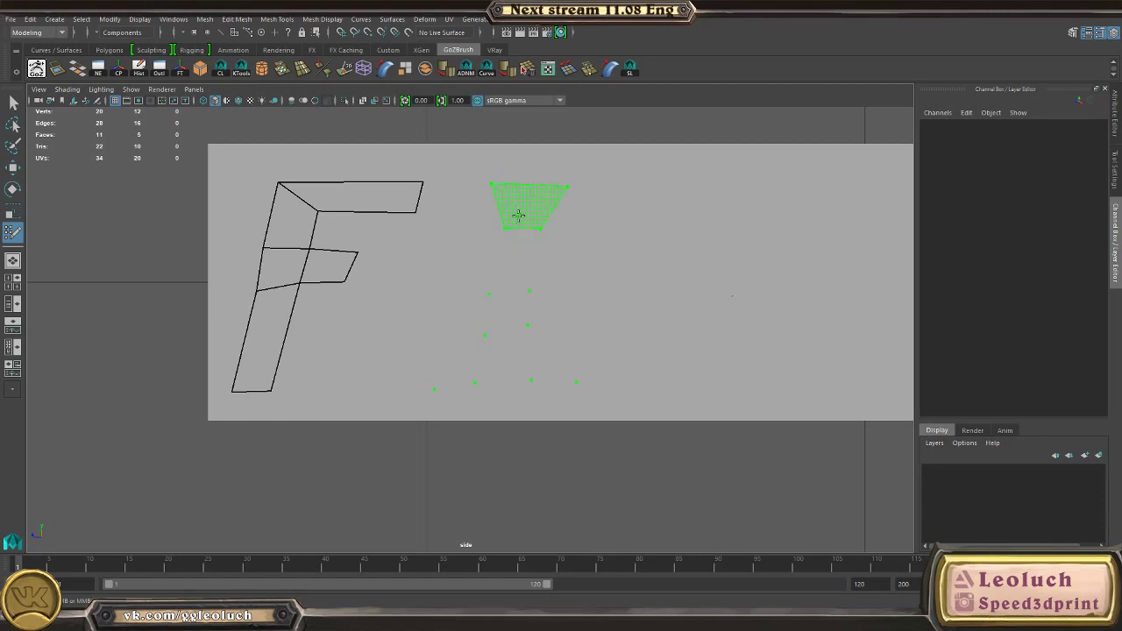
shift+click(516, 214)
click(456, 280)
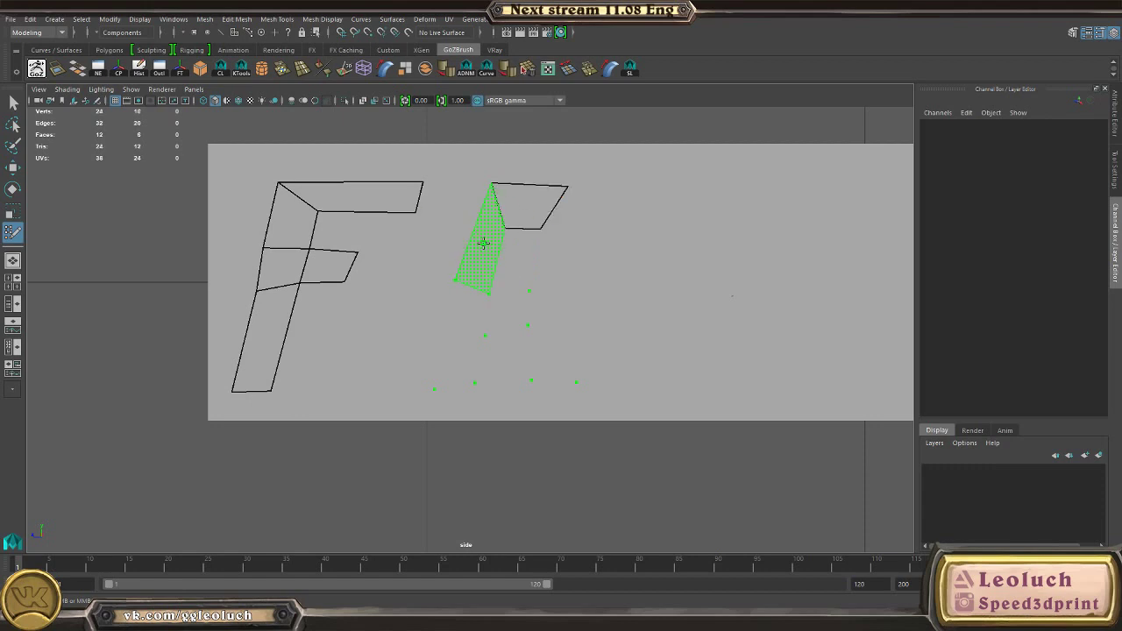
shift+click(482, 243)
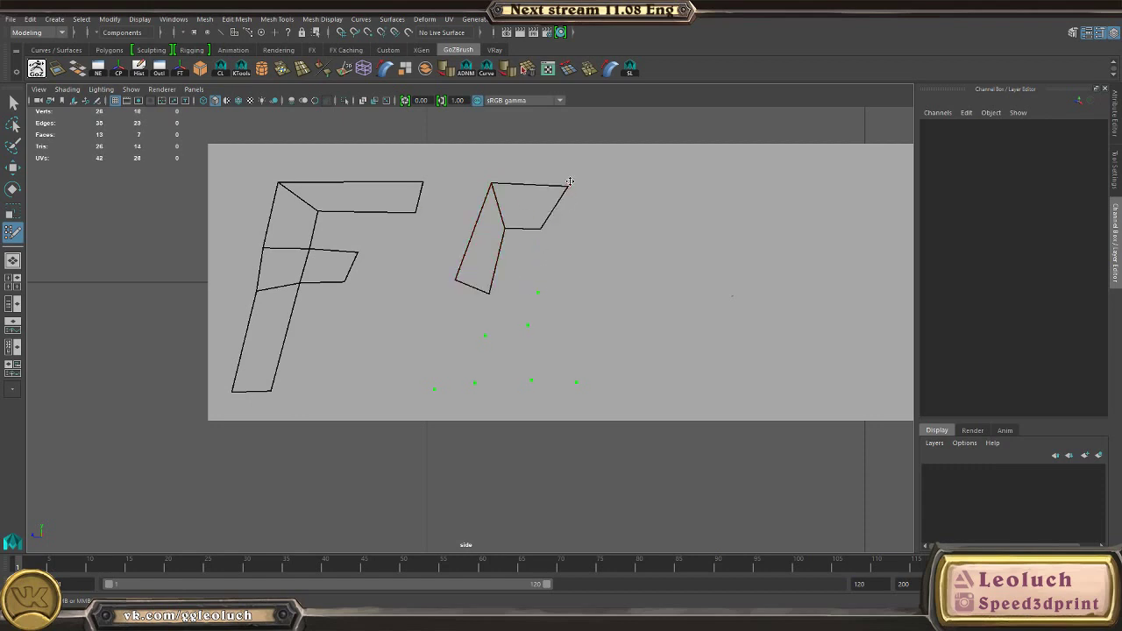
drag(570, 181, 555, 184)
drag(540, 228, 535, 230)
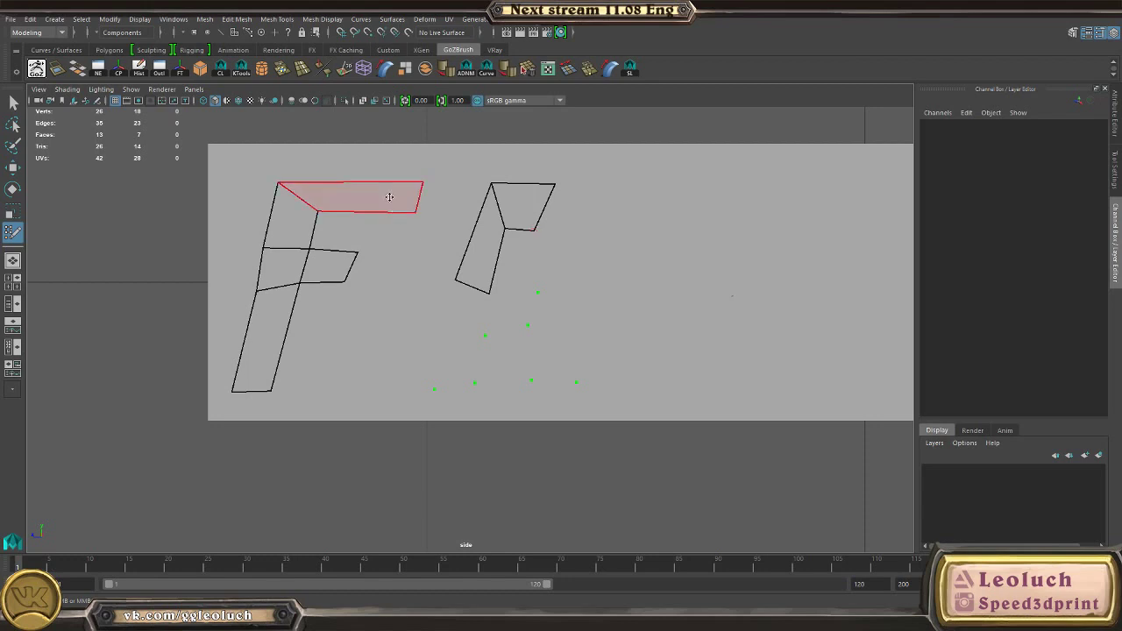
shift+click(570, 283)
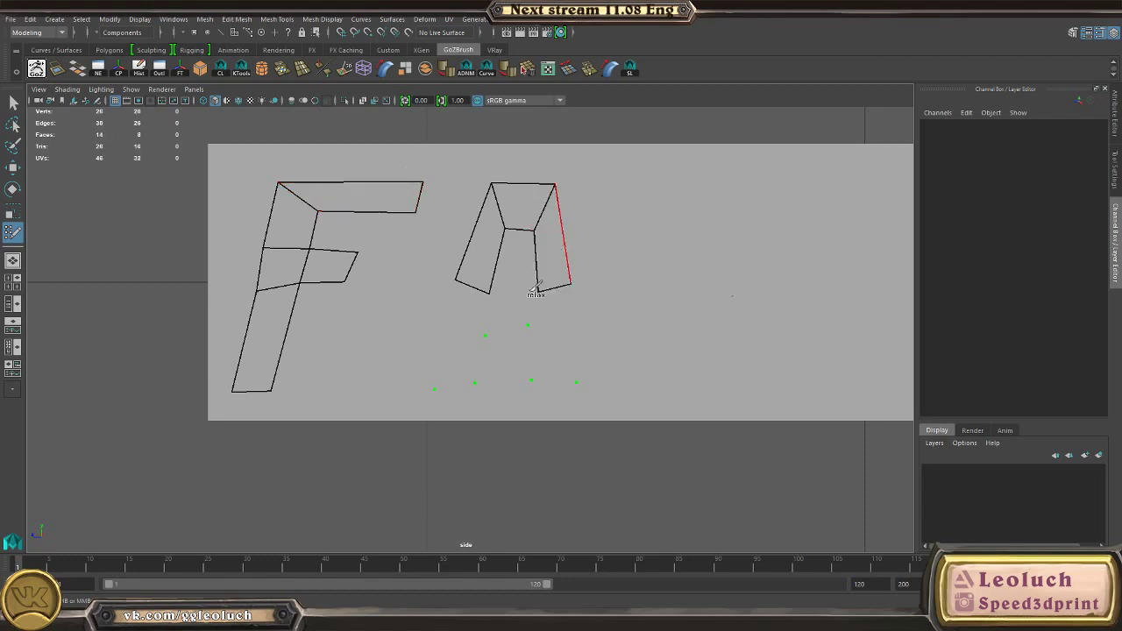
Step: Fill in the A's crossbar with three adjoining quads and extend both legs down with one quad each
shift+click(506, 311)
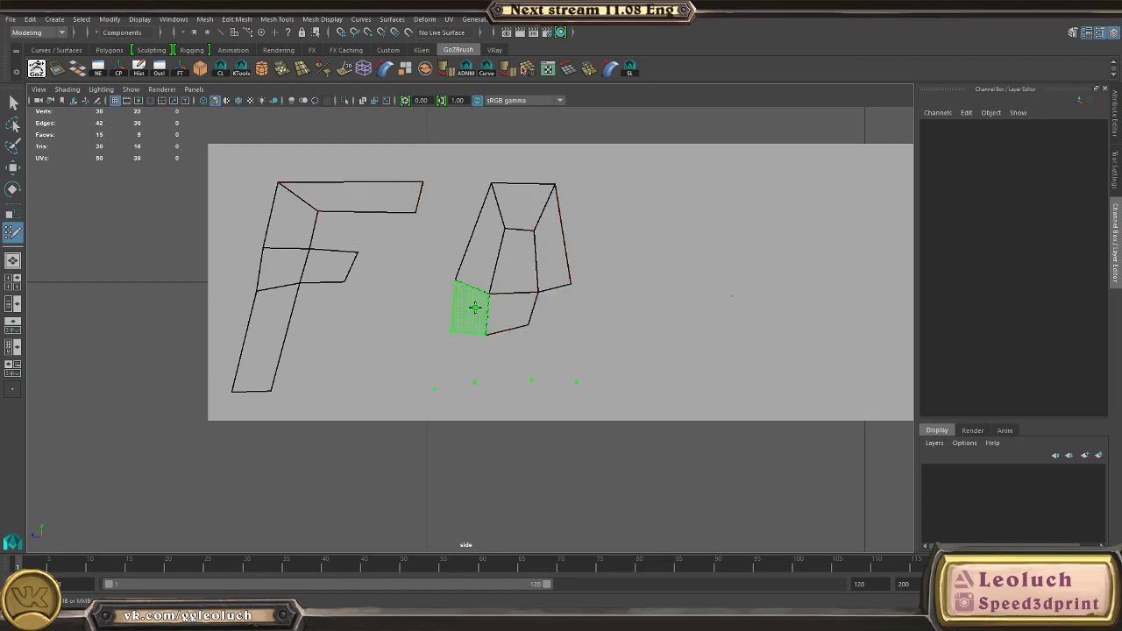
shift+click(474, 306)
shift+click(560, 301)
shift+click(459, 365)
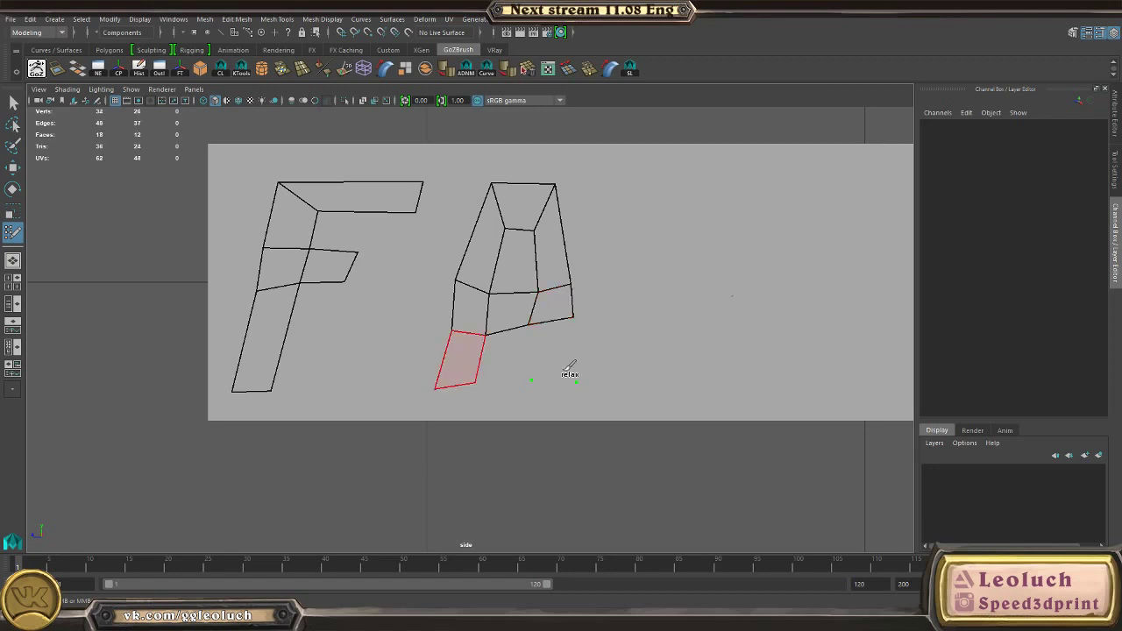
shift+click(554, 358)
Step: Move the vertices of the A's slanted leg to straighten its outer edge and level its foot
drag(455, 280, 465, 278)
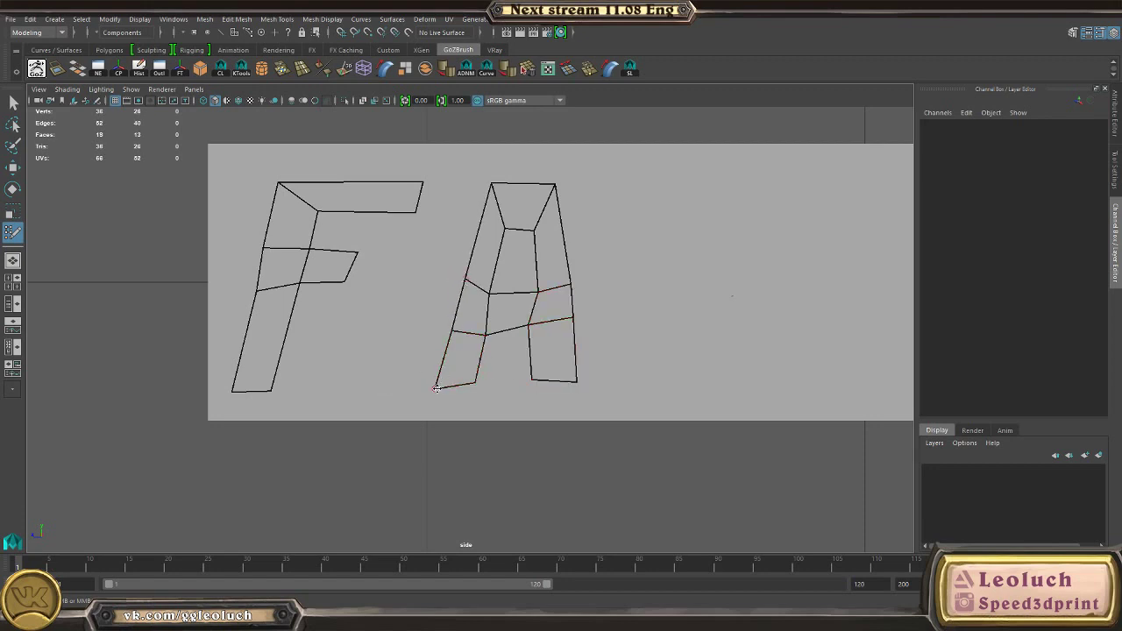
drag(434, 389, 475, 392)
alt+middle_drag(707, 351, 594, 358)
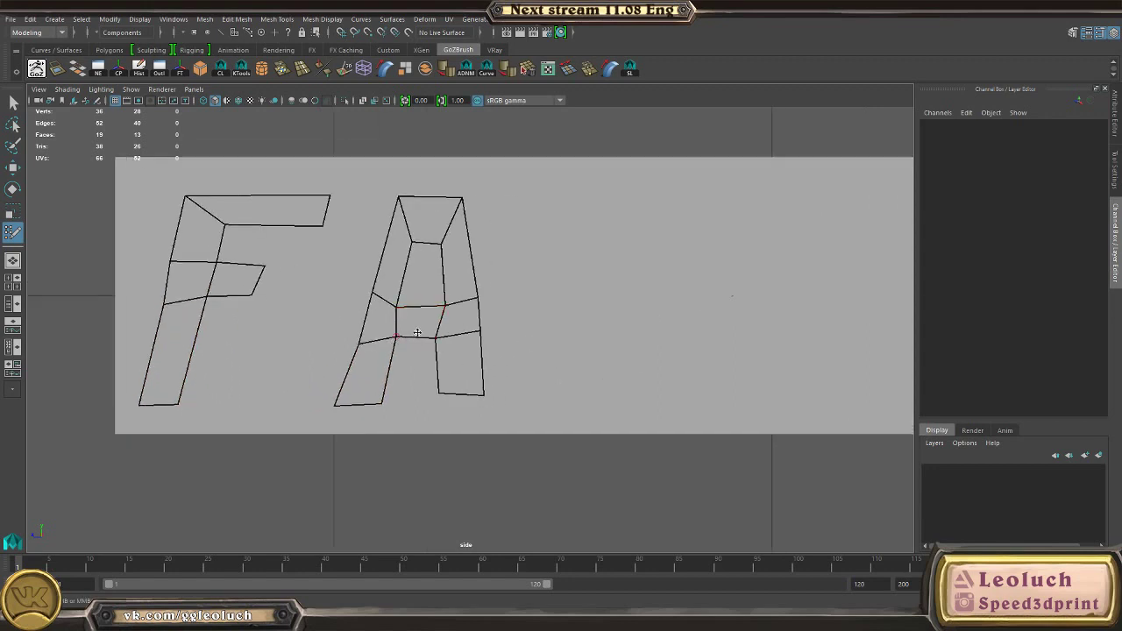
Step: Move the vertices around the A's crossbar and inner opening to even out its stroke widths
drag(435, 337, 444, 339)
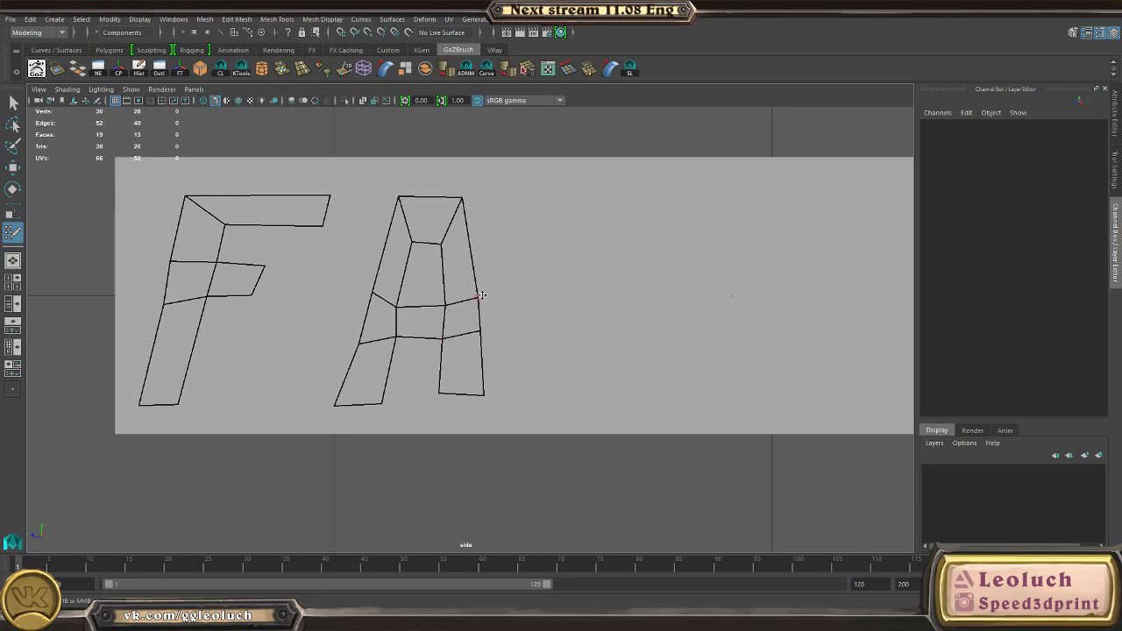
drag(479, 296, 483, 299)
drag(443, 246, 445, 247)
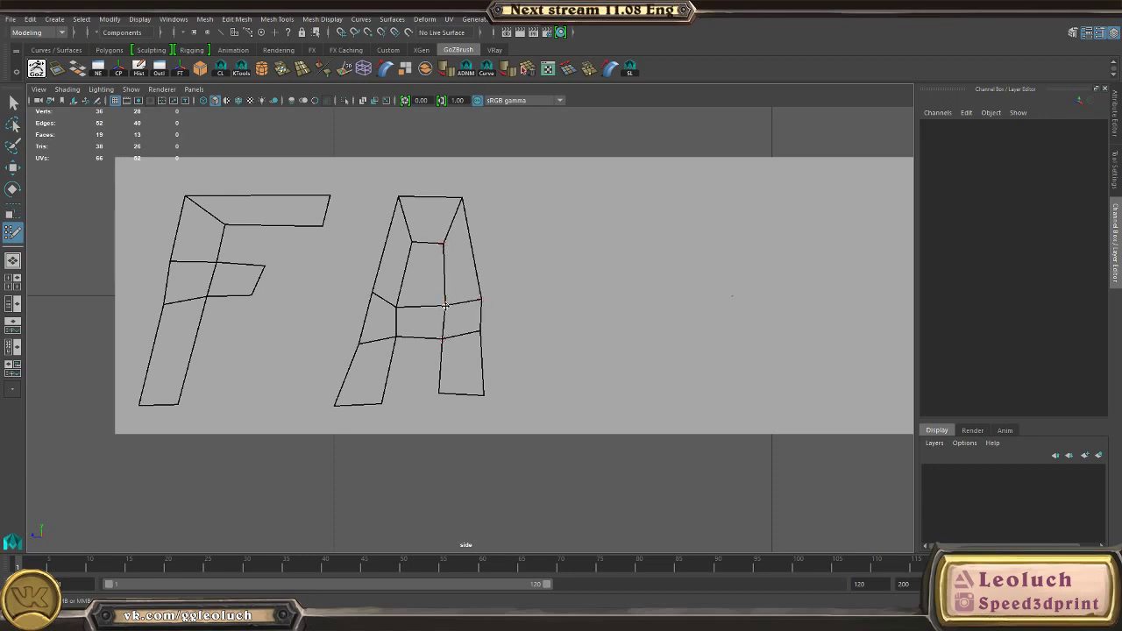
drag(396, 307, 403, 306)
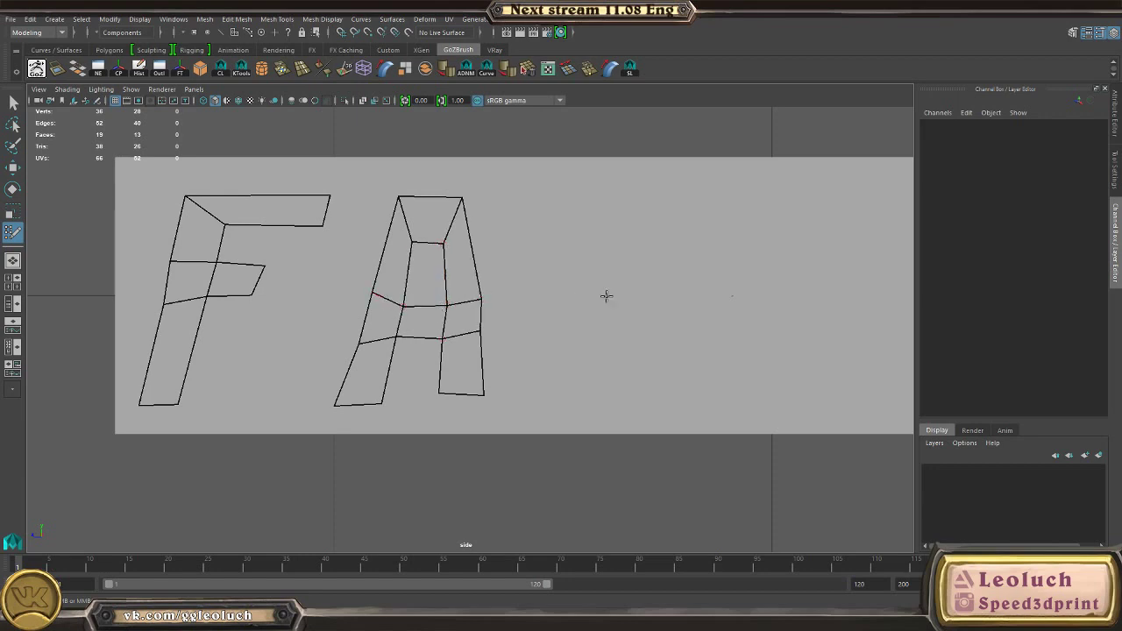
Step: Redo the base dots for a letter R beside the A and fill the two lower quads of its stem
alt+middle_drag(605, 295, 523, 273)
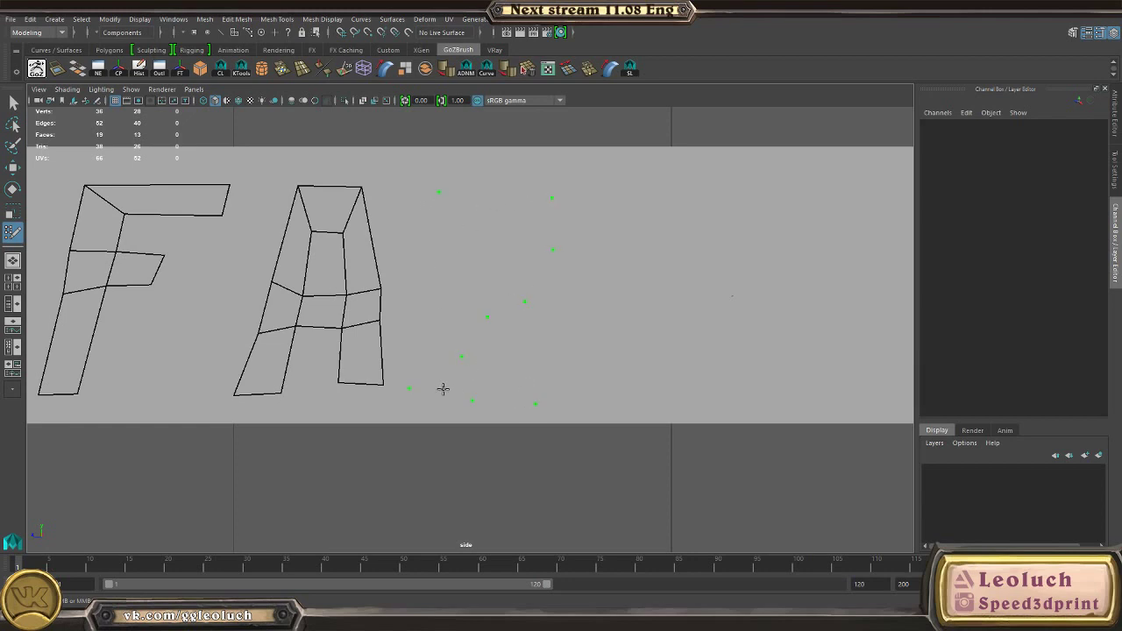
key(ctrl+z)
key(ctrl+z)
shift+click(424, 355)
click(419, 299)
shift+click(429, 319)
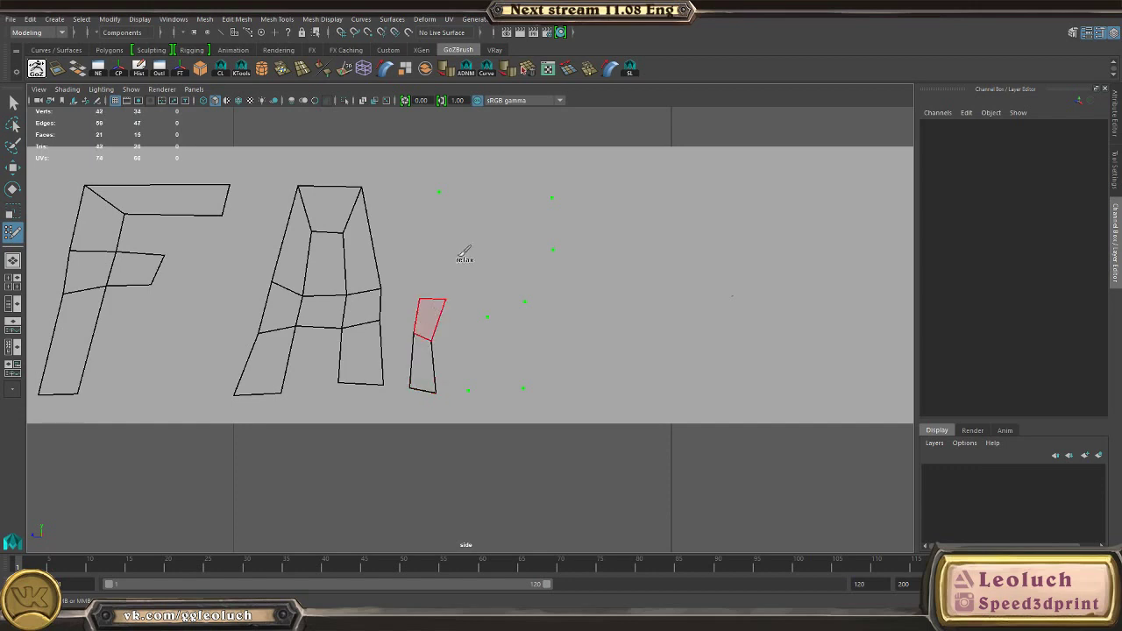
Step: Extend the R's stem upward with two more quads
click(457, 232)
click(428, 264)
shift+click(441, 289)
click(431, 230)
shift+click(442, 252)
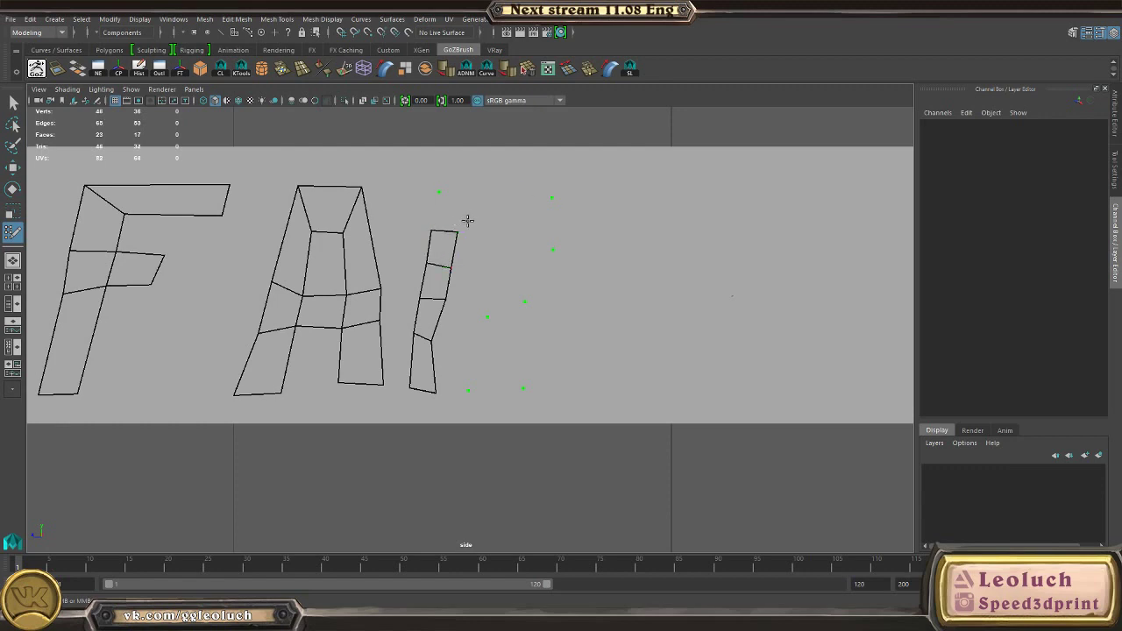
shift+click(458, 215)
key(ctrl+z)
shift+click(452, 210)
key(ctrl+z)
Step: Find Adobe Photoshop CC 2017 through the Windows search and switch to it
key(super)
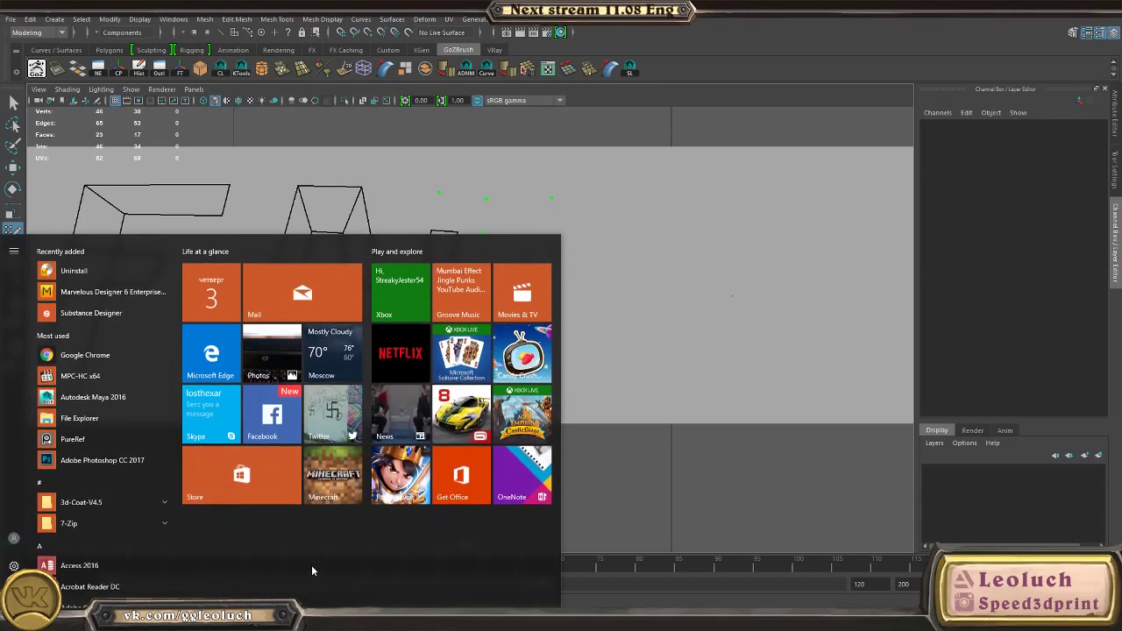
text(la)
key(BackSpace)
key(BackSpace)
key(BackSpace)
key(BackSpace)
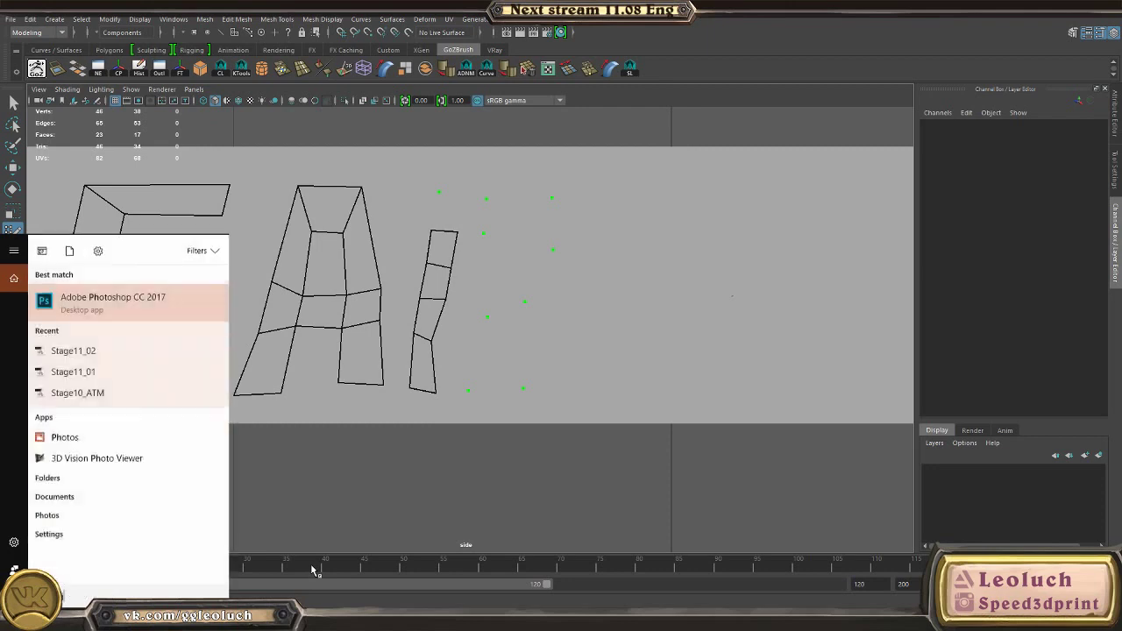
text(photo)
key(BackSpace)
key(BackSpace)
text(to)
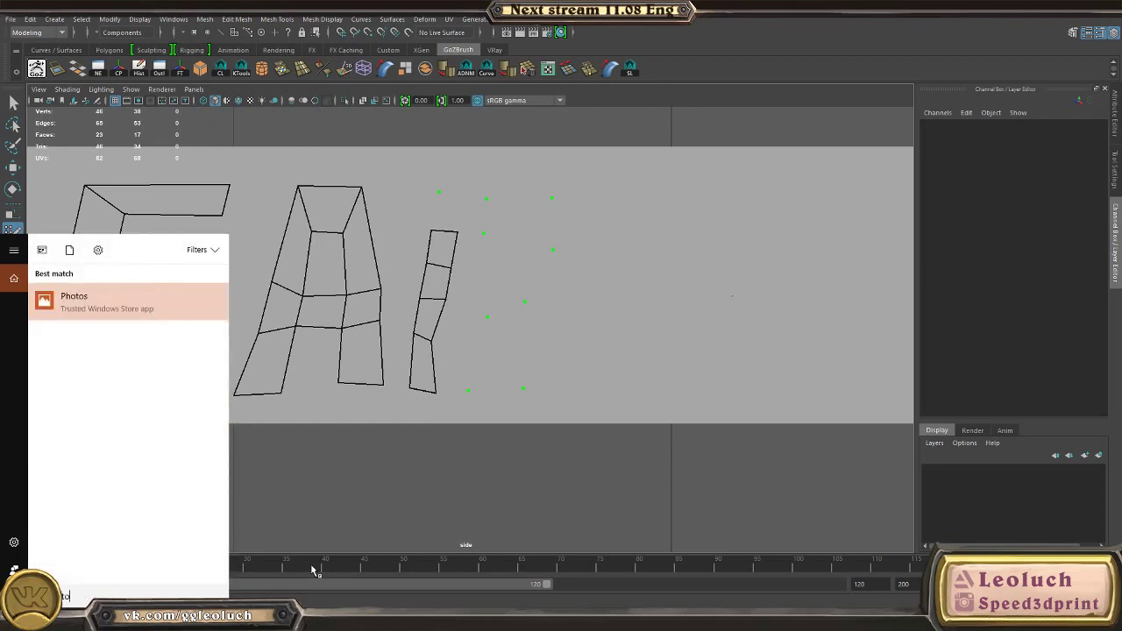
key(BackSpace)
key(BackSpace)
text(oto)
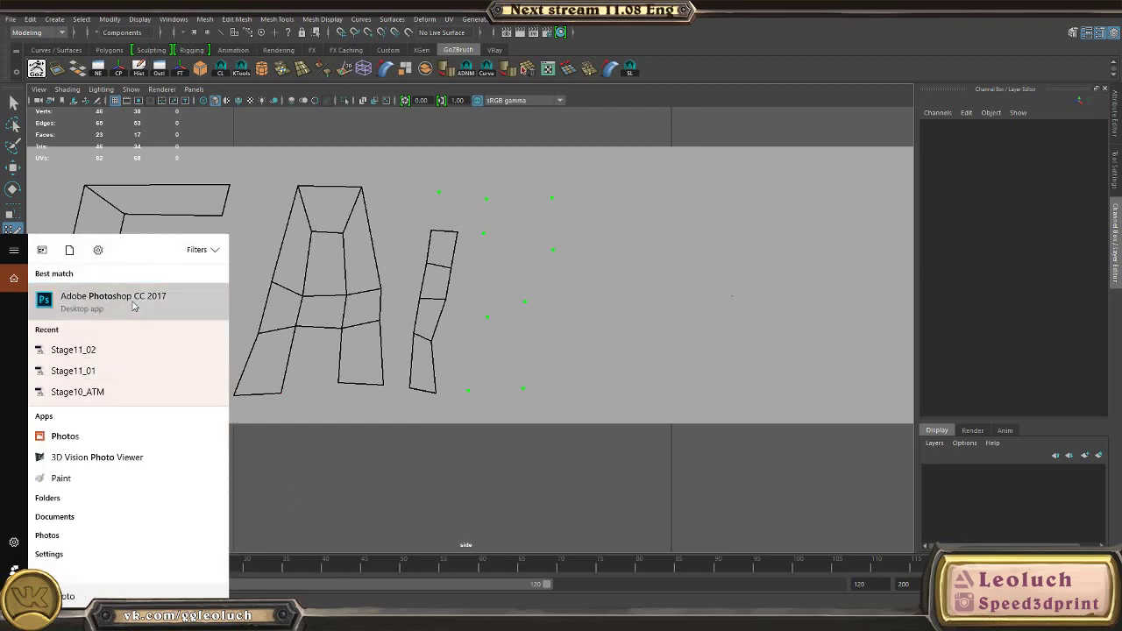
click(133, 306)
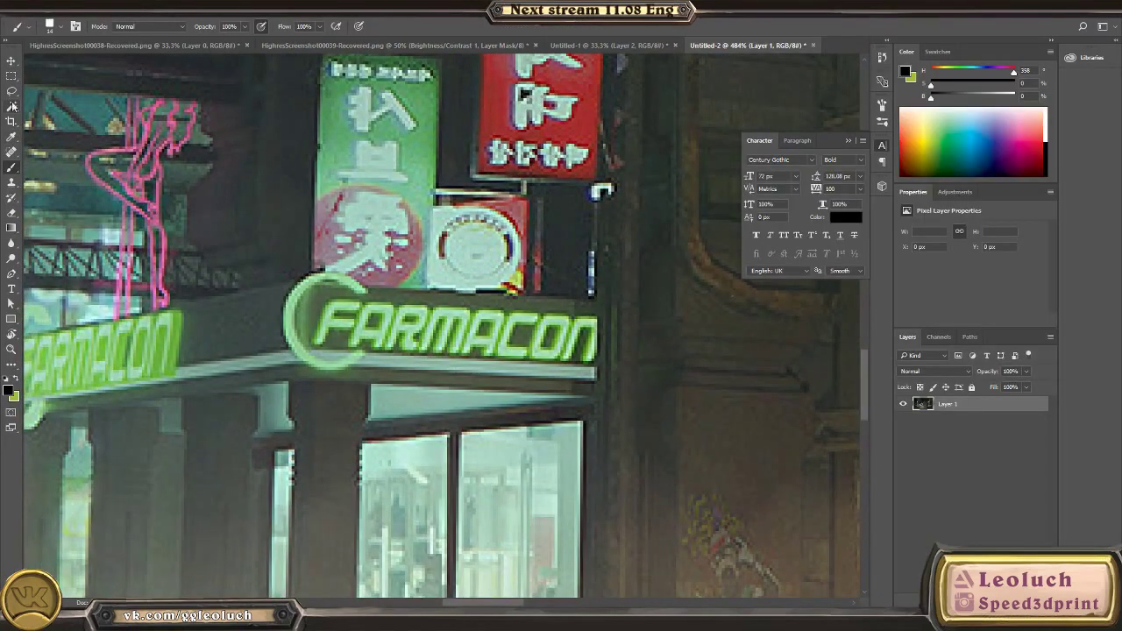
Step: Select the large FARMACON sign in the street concept image with a rectangular marquee and copy it
click(12, 78)
drag(255, 243, 624, 384)
alt+scroll(641, 383, down, 3)
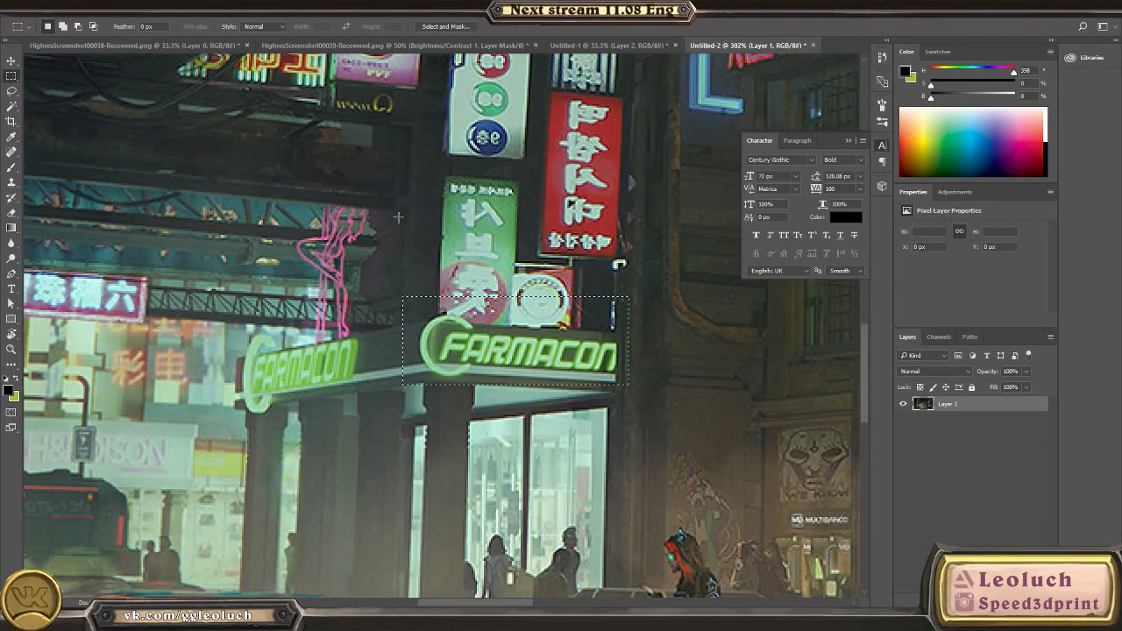
alt+scroll(398, 216, down, 10)
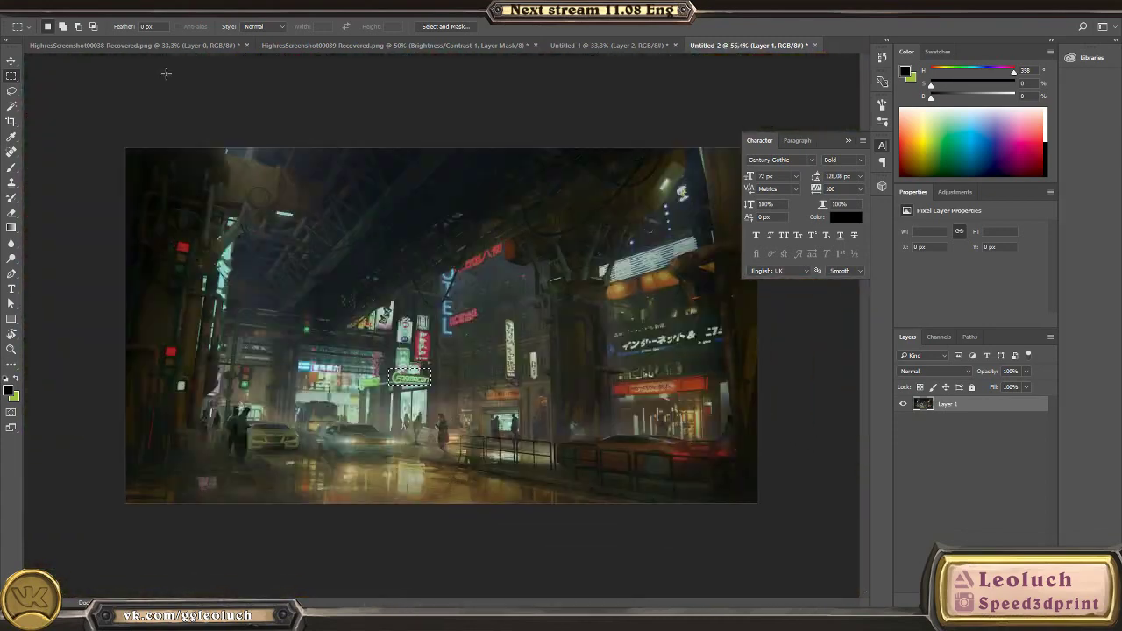
Step: Create a new document from the 128 x 50 px Clipboard preset for the pasted sign and resize the image to 600 pixels wide
click(30, 10)
click(40, 21)
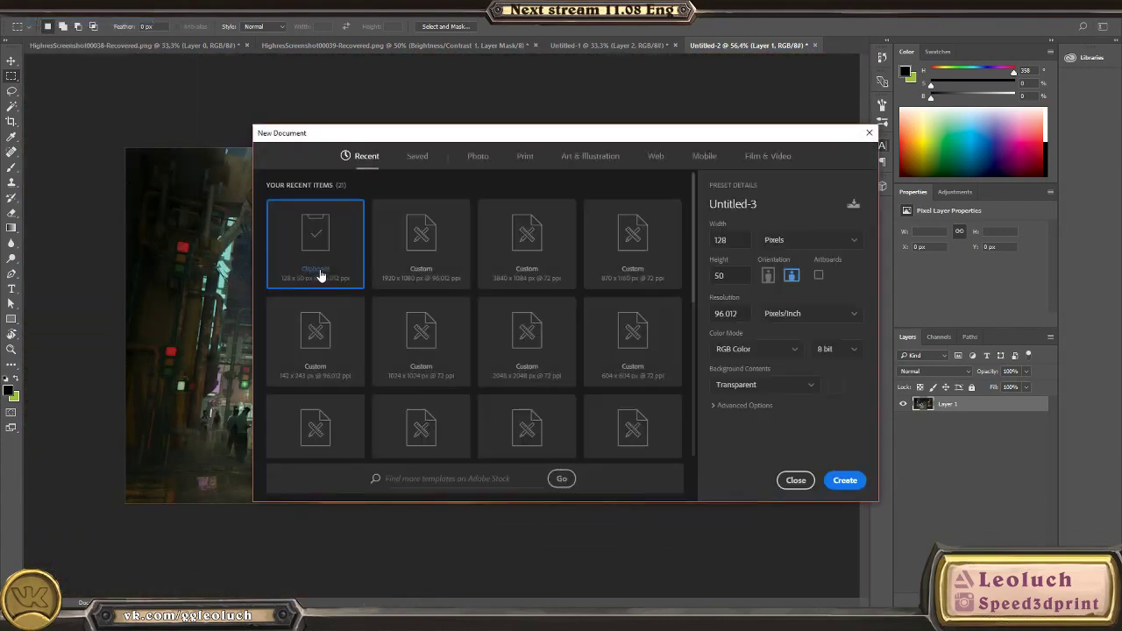
double_click(320, 276)
key(ctrl+alt+i)
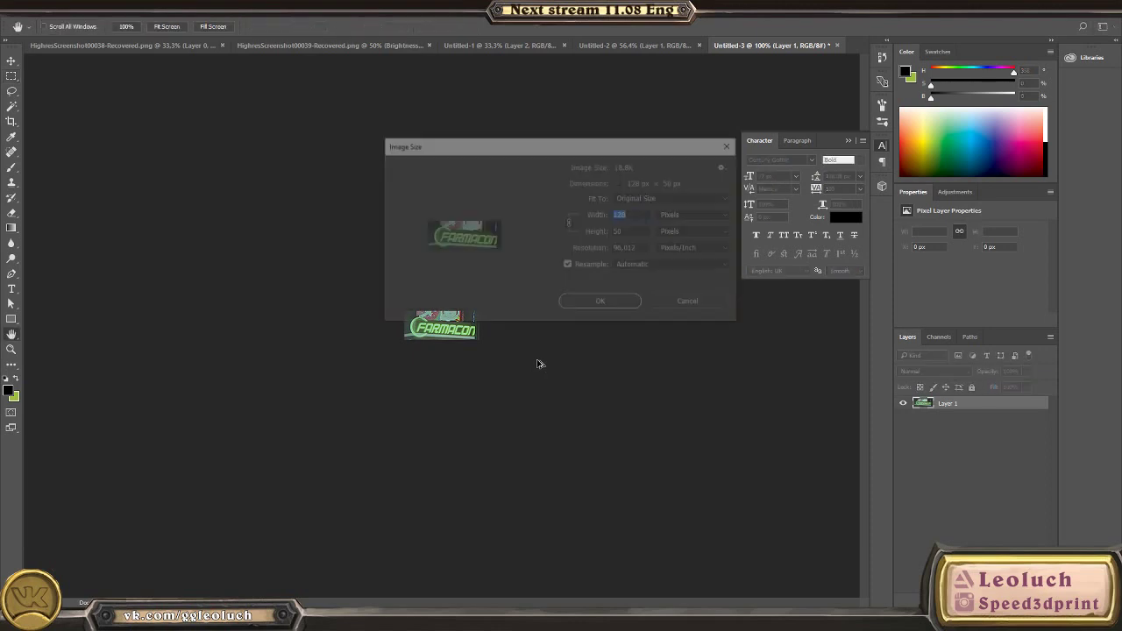
text(600)
key(Return)
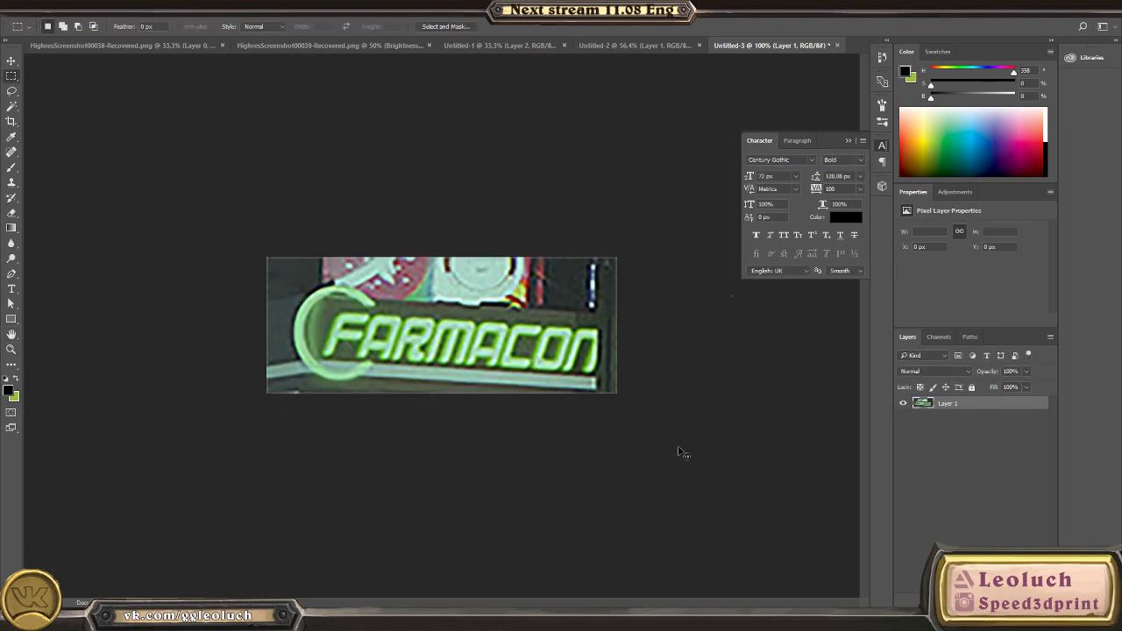
Step: Shift the sign layer toward the image's left edge and level its lettering by rotating it -0.67°, then -1.55° in a second Free Transform
key(ctrl+plus)
key(ctrl+t)
drag(454, 192, 482, 195)
drag(517, 257, 478, 248)
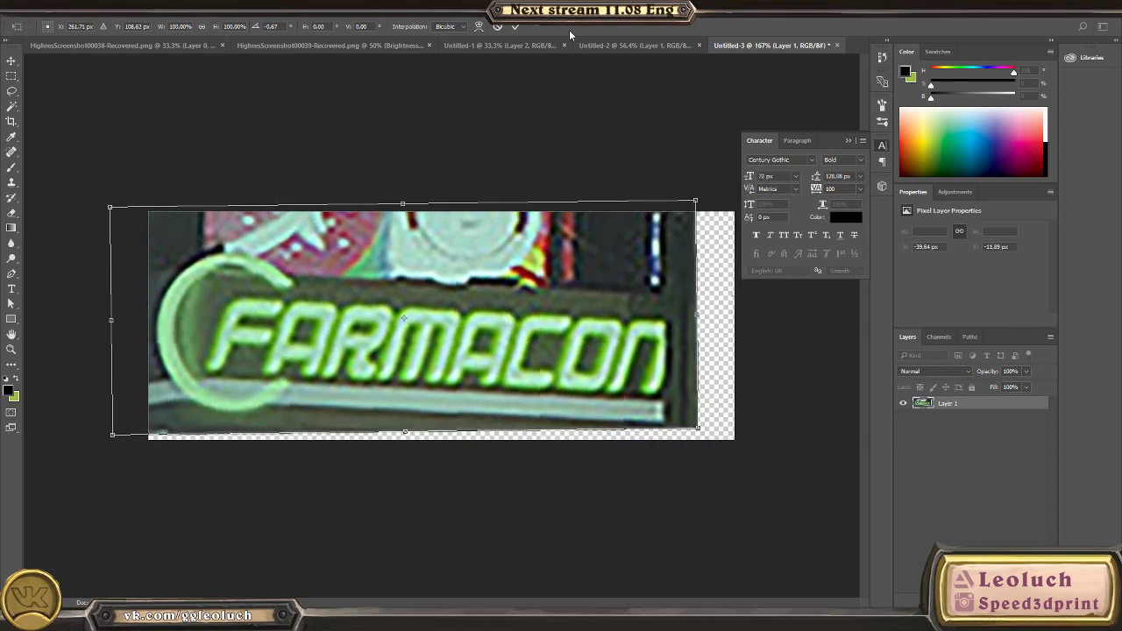
click(515, 28)
key(ctrl+t)
drag(597, 164, 590, 157)
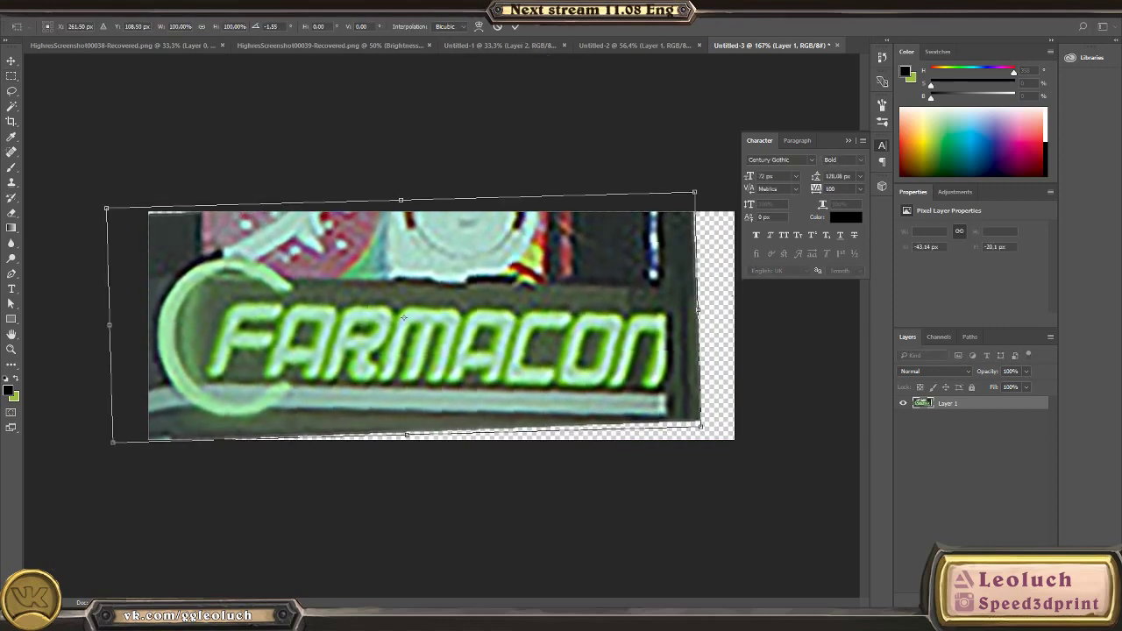
click(515, 28)
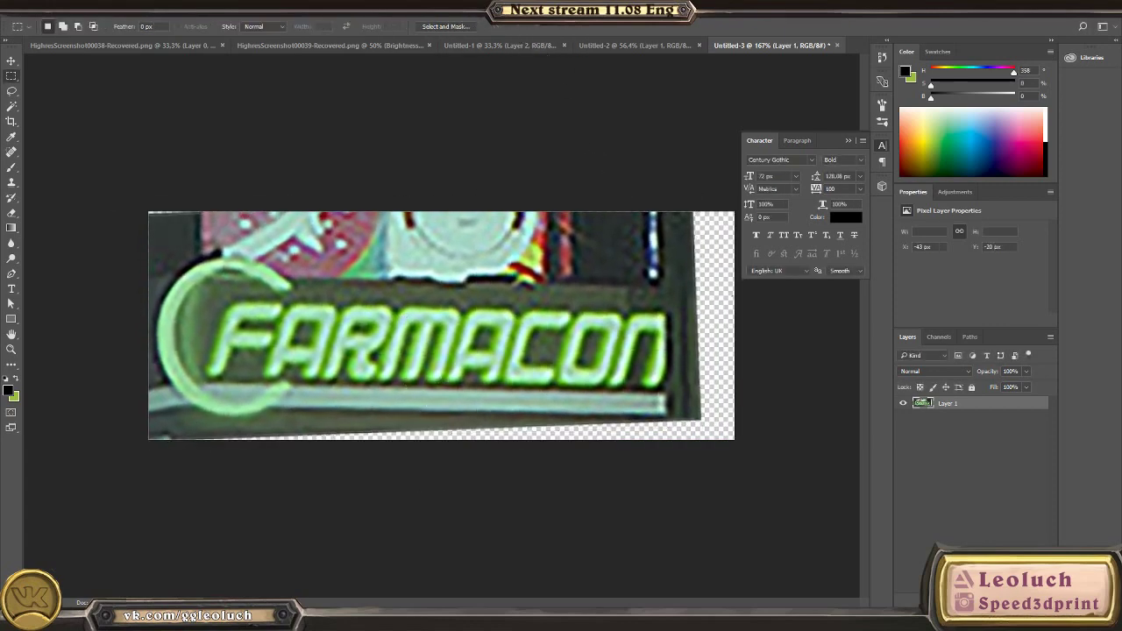
Step: Add a Brightness/Contrast adjustment layer over the sign with brightness 1 and contrast 100
click(984, 602)
click(1021, 394)
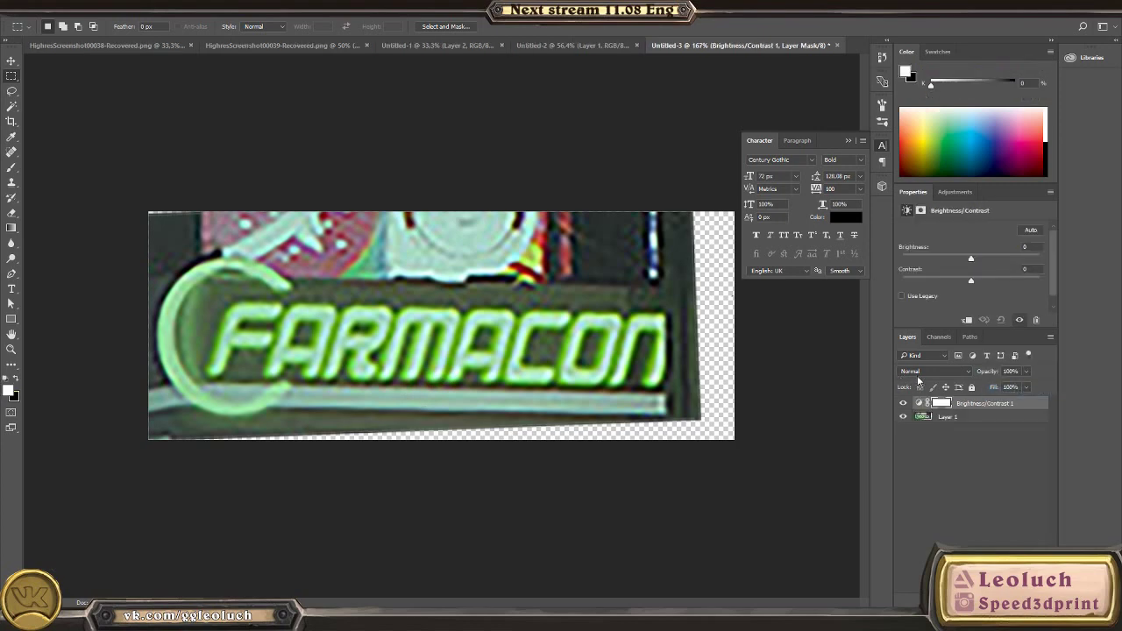
drag(969, 261, 1031, 281)
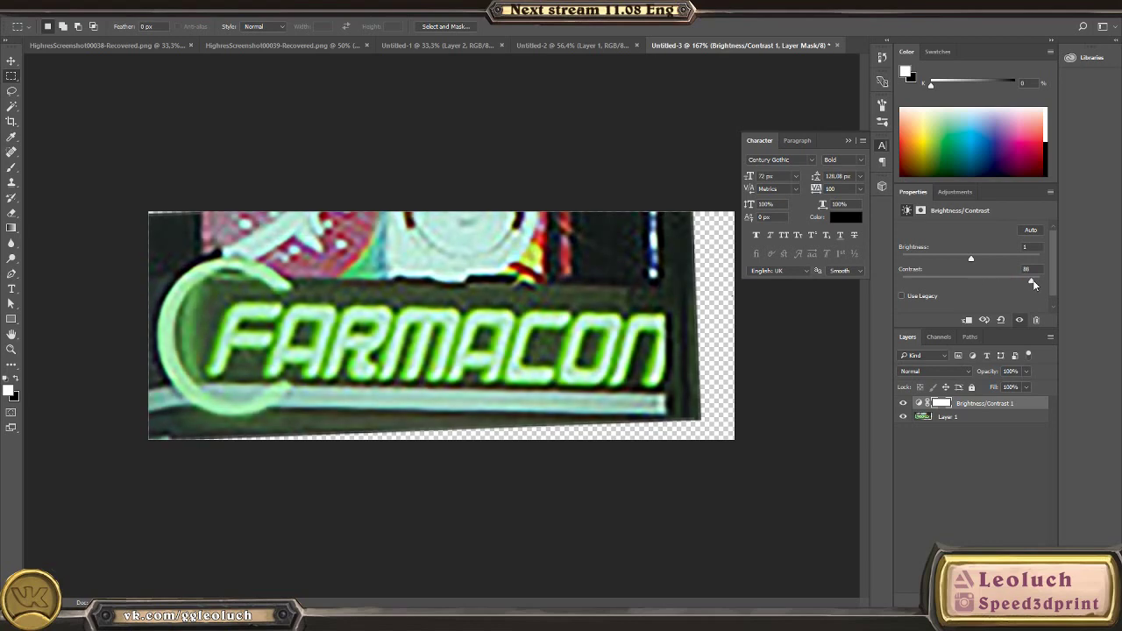
Step: Prepare the Brush tool for retouching the sign and add an empty layer above the Brightness/Contrast adjustment
mouse_move(674, 343)
ctrl+mouse_down()
mouse_move(647, 331)
mouse_move(715, 353)
ctrl+mouse_up()
key(b)
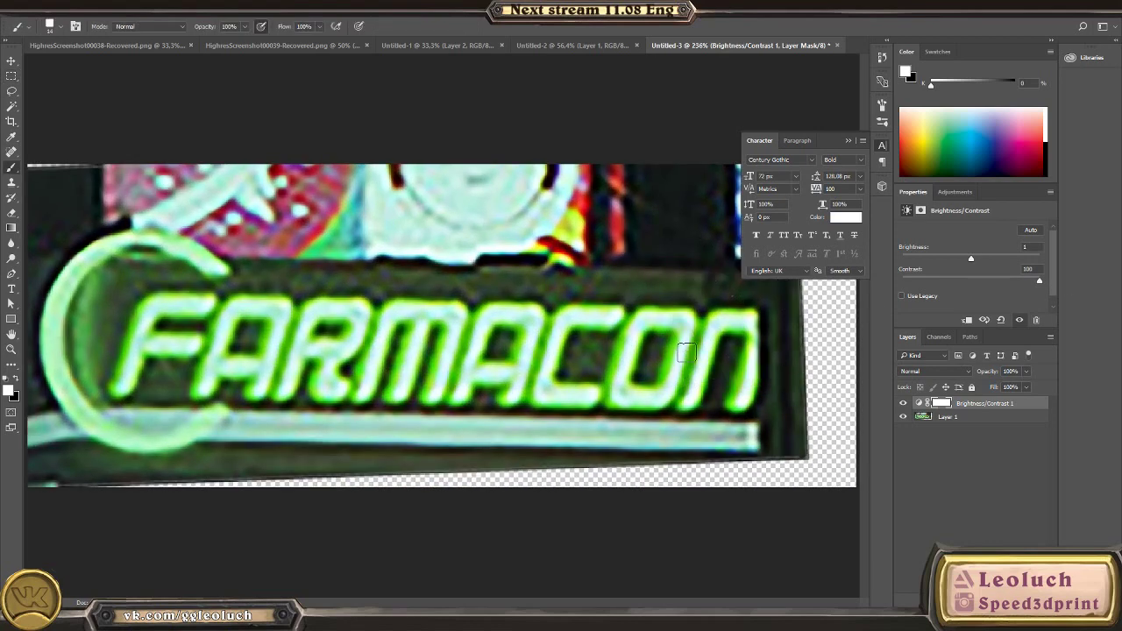
ctrl+drag(497, 421, 493, 420)
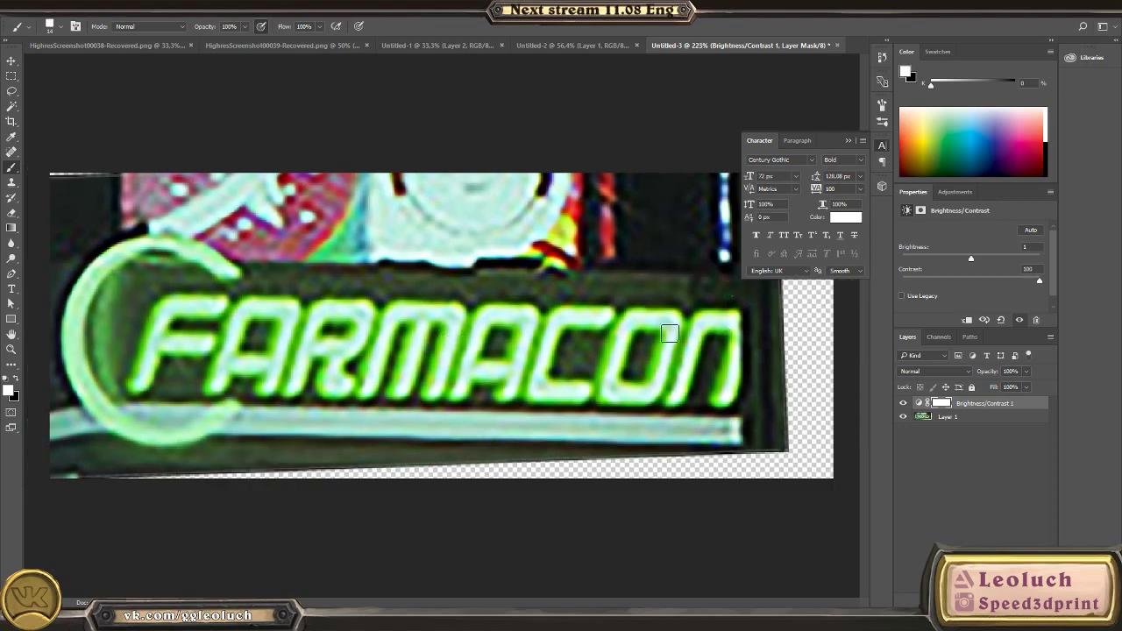
alt+right_drag(754, 343, 736, 365)
click(941, 419)
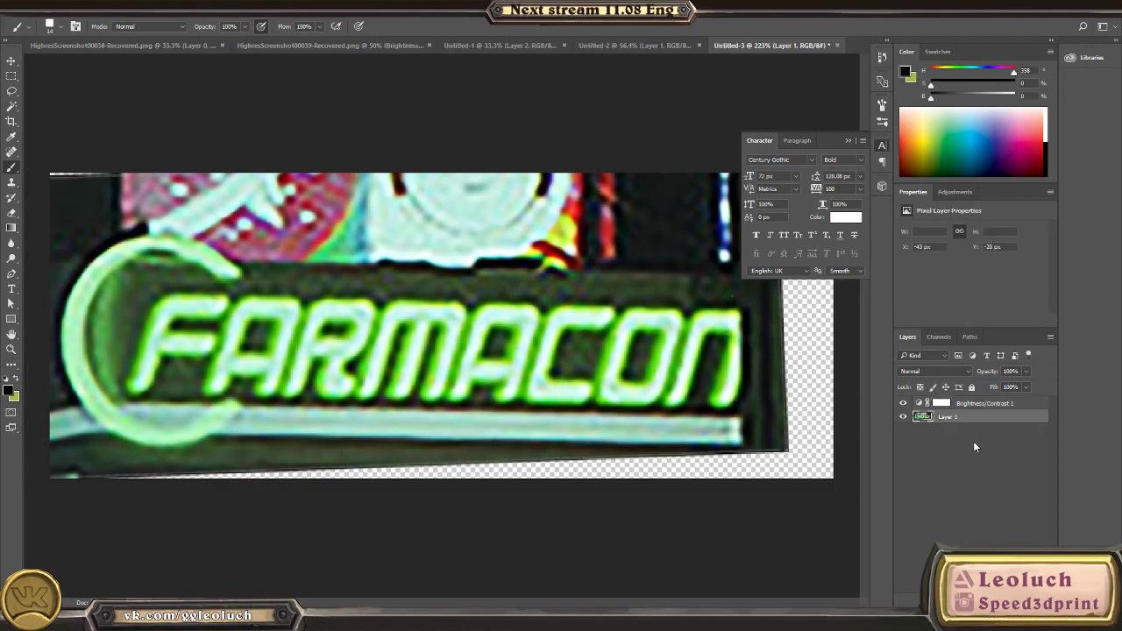
click(971, 405)
key(ctrl+shift+alt+n)
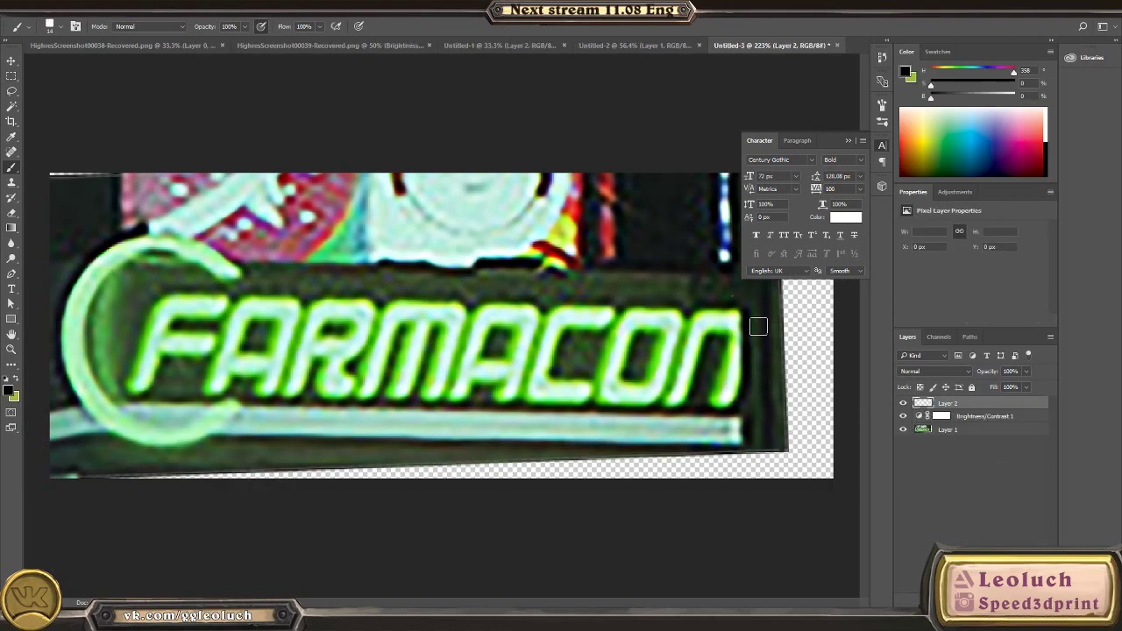
Step: Sample the lettering's pale mint colour and paint in the cut-off outer leg of the final N in FARMACON
mouse_move(726, 322)
mouse_down()
mouse_move(745, 321)
mouse_move(733, 395)
mouse_up()
key(ctrl+z)
alt+click(724, 323)
alt+right_drag(741, 355, 738, 357)
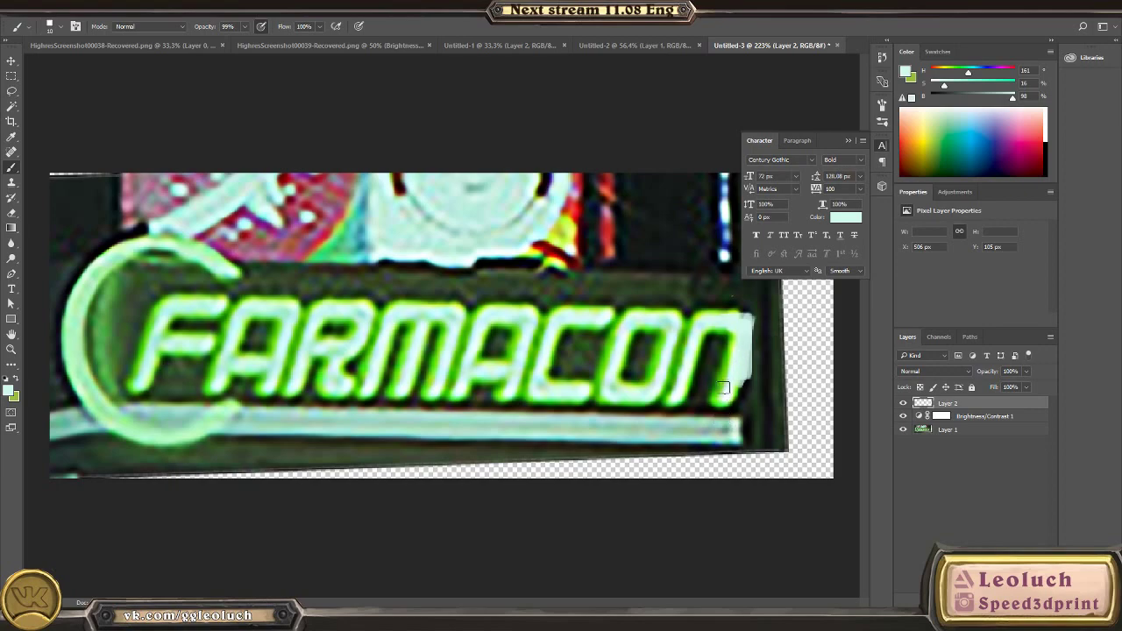
mouse_move(726, 389)
mouse_down()
mouse_move(738, 358)
mouse_move(713, 328)
mouse_up()
alt+scroll(627, 386, down, 5)
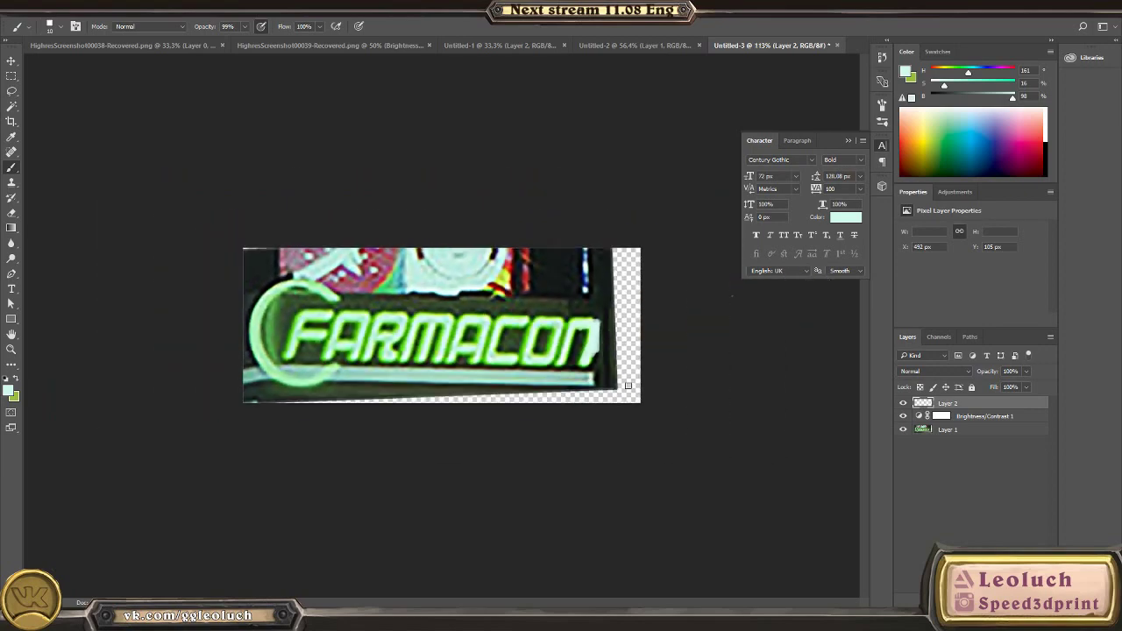
key(alt+Tab)
key(alt+Tab)
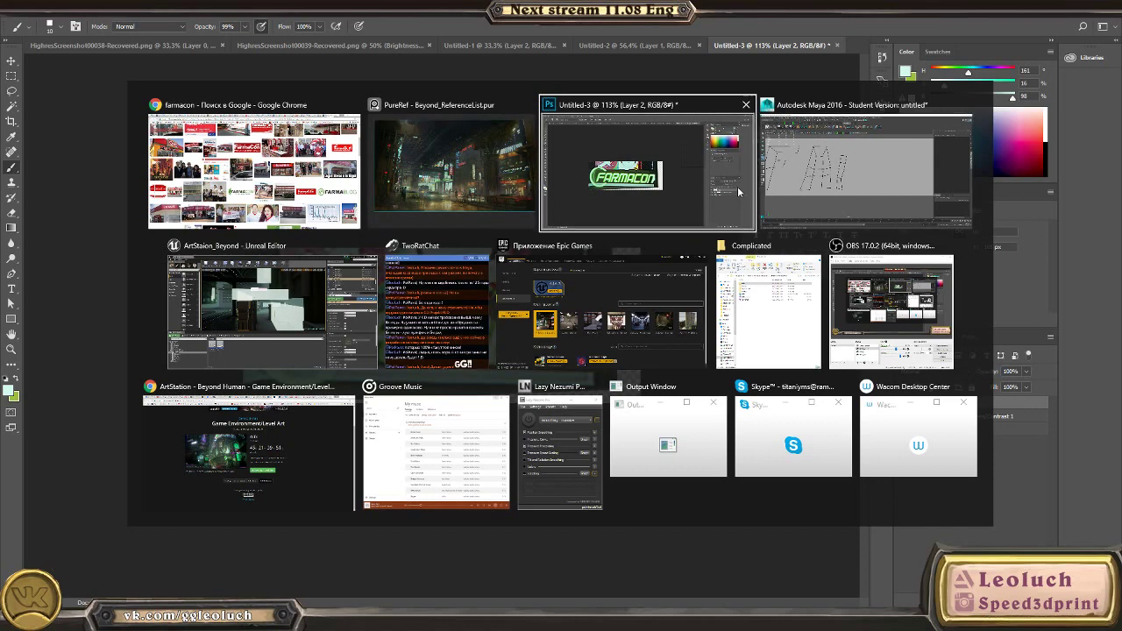
click(607, 198)
Step: Start saving the sign image under a new name with JPEG as the file format
key(ctrl+shift+s)
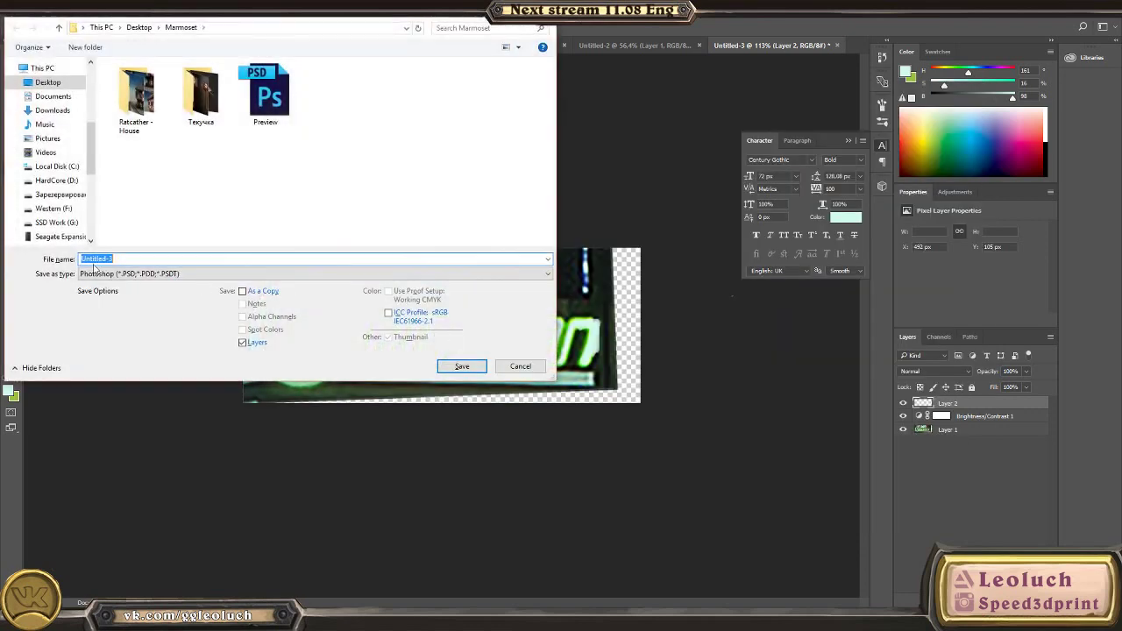
click(219, 273)
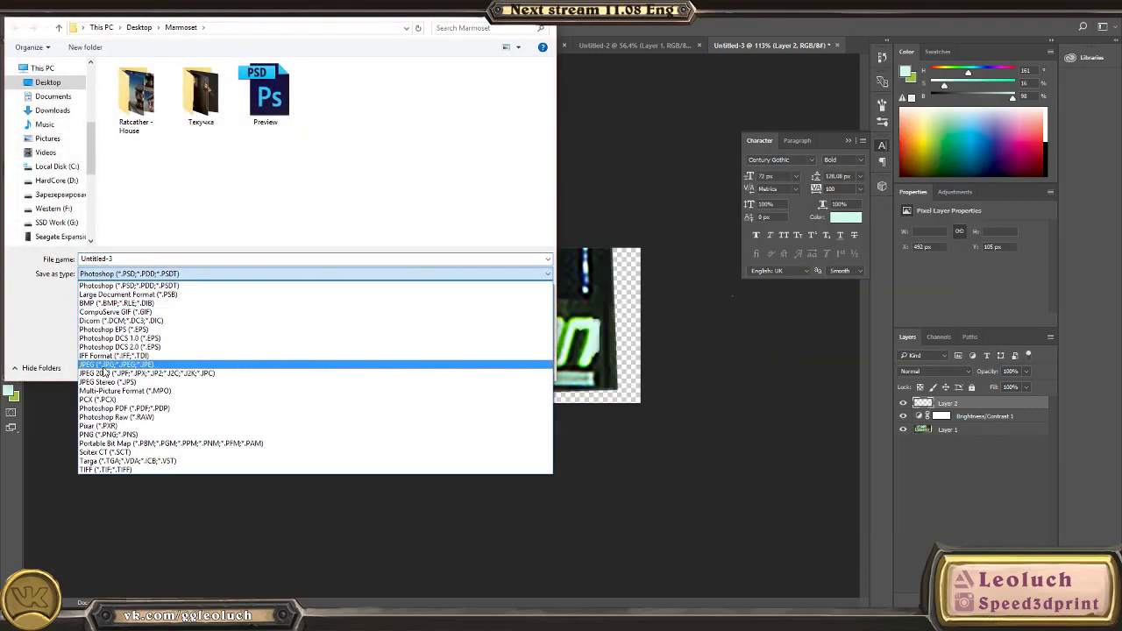
click(103, 366)
Step: Set the save location to the Artstation- Beyonnd folder inside Maya on the SSD Work (G:) drive
click(101, 27)
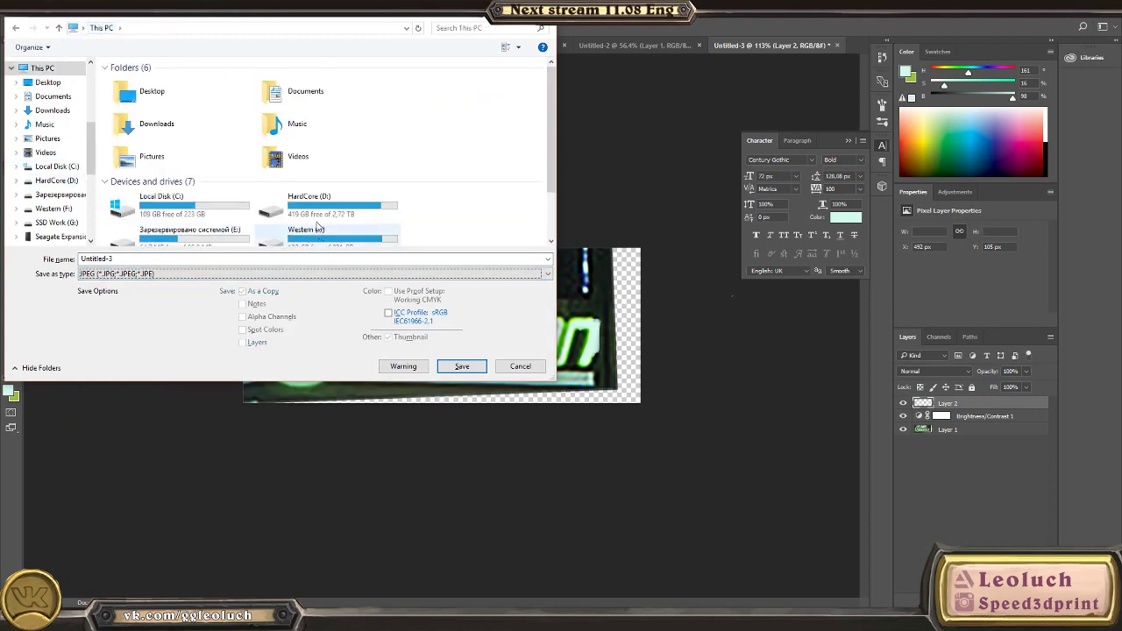
scroll(318, 228, down, 2)
double_click(216, 196)
scroll(150, 220, down, 3)
scroll(140, 162, up, 2)
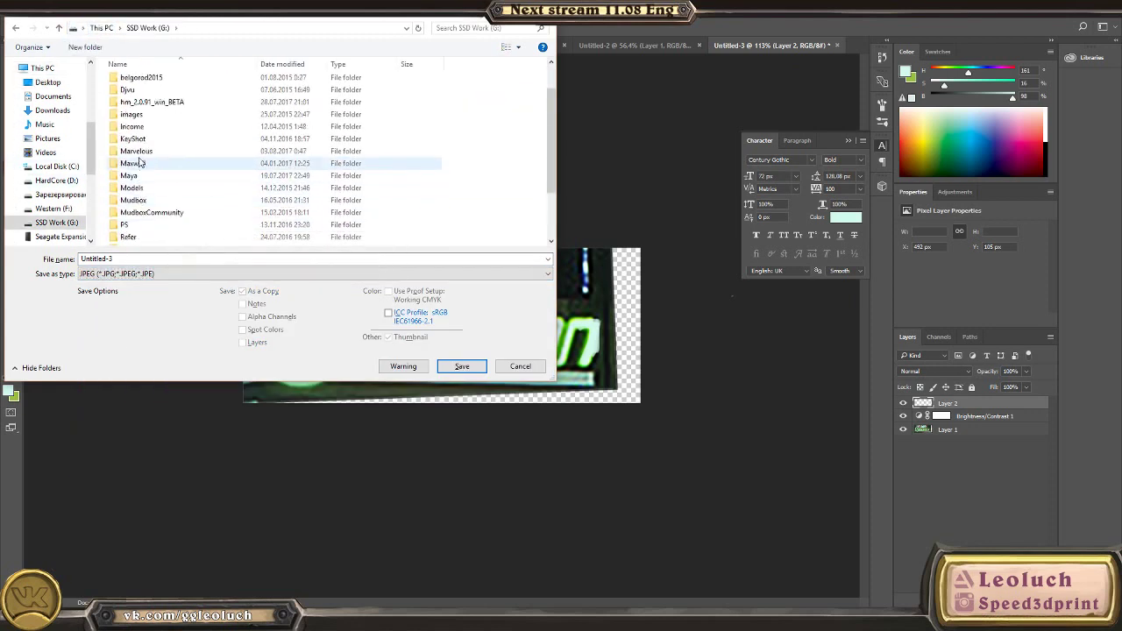
double_click(138, 175)
double_click(142, 105)
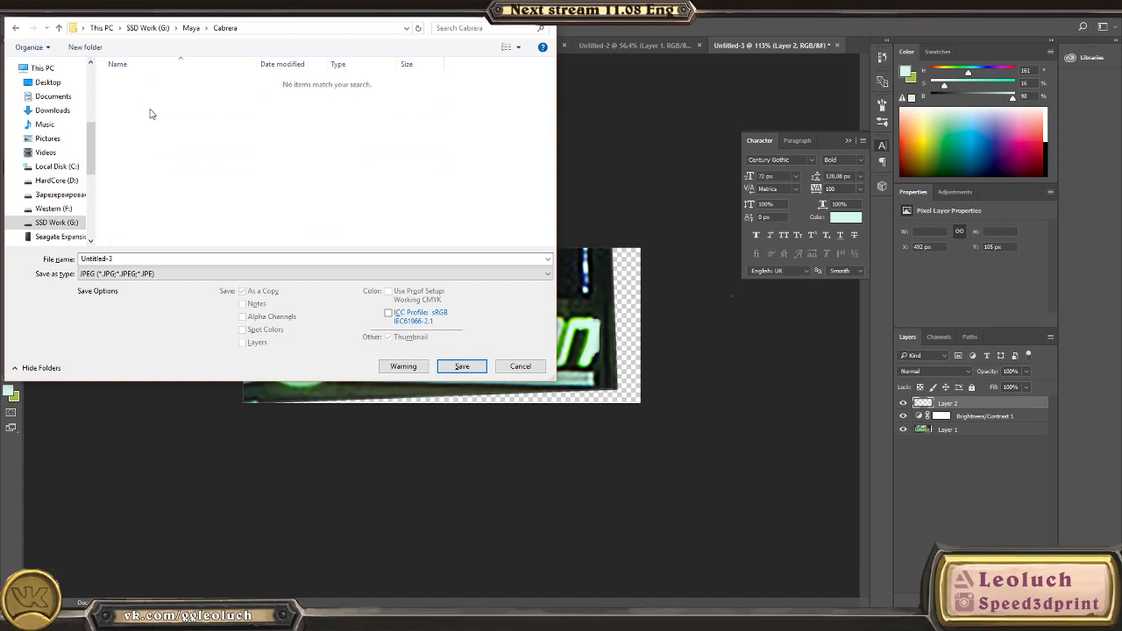
key(alt+Left)
double_click(135, 85)
key(alt+Left)
key(Down)
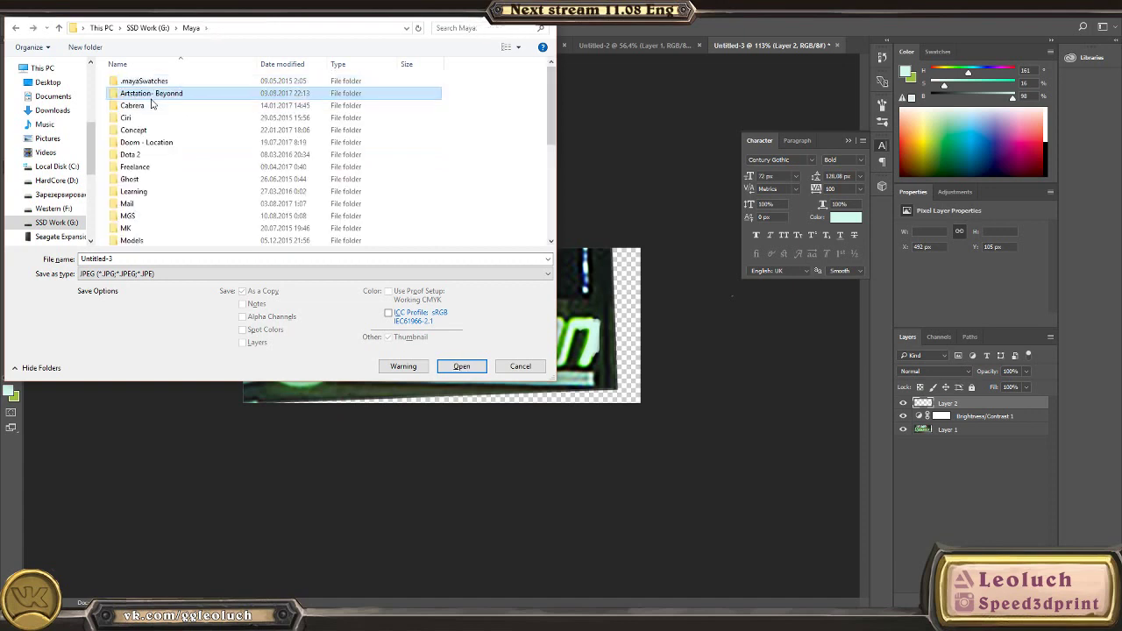
key(Return)
Step: Name the JPEG FontToDetect and save it at maximum quality 12
click(178, 257)
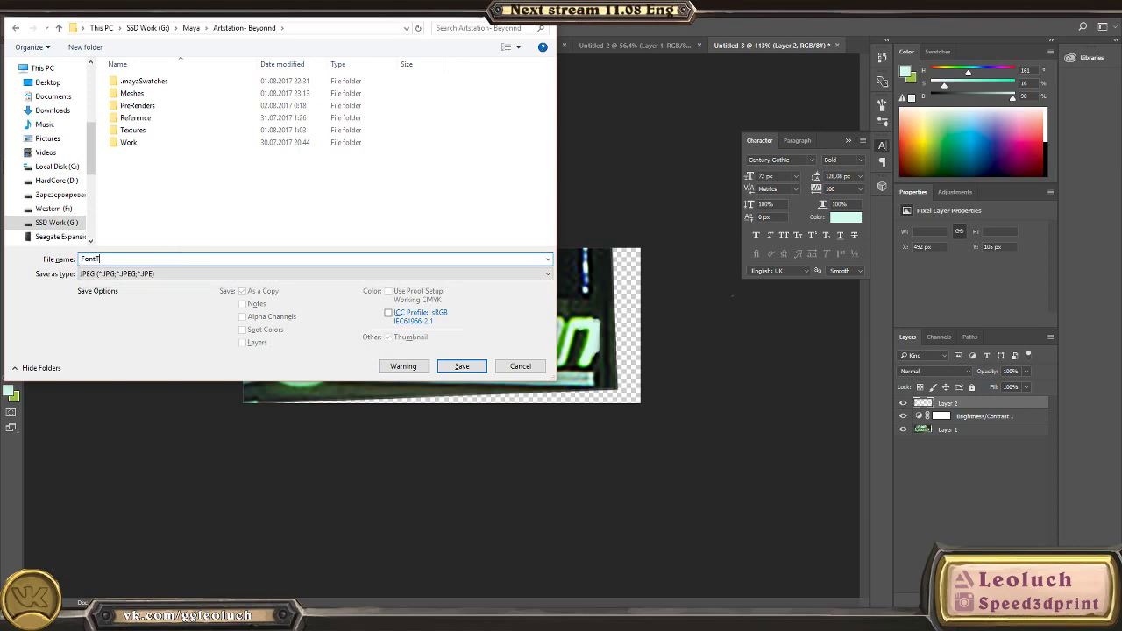
text(FontToDetect)
key(Return)
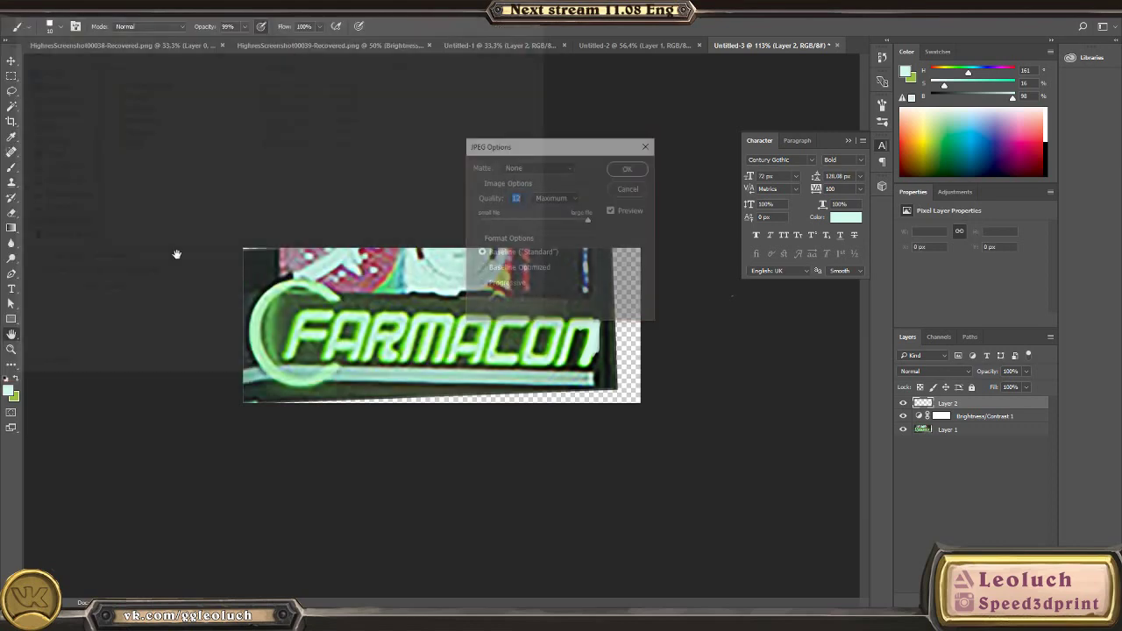
key(Return)
Step: Switch to the Chrome window with the ArtStation challenge and search Google for "font detect" in a new tab
key(alt+Tab)
key(alt+Tab)
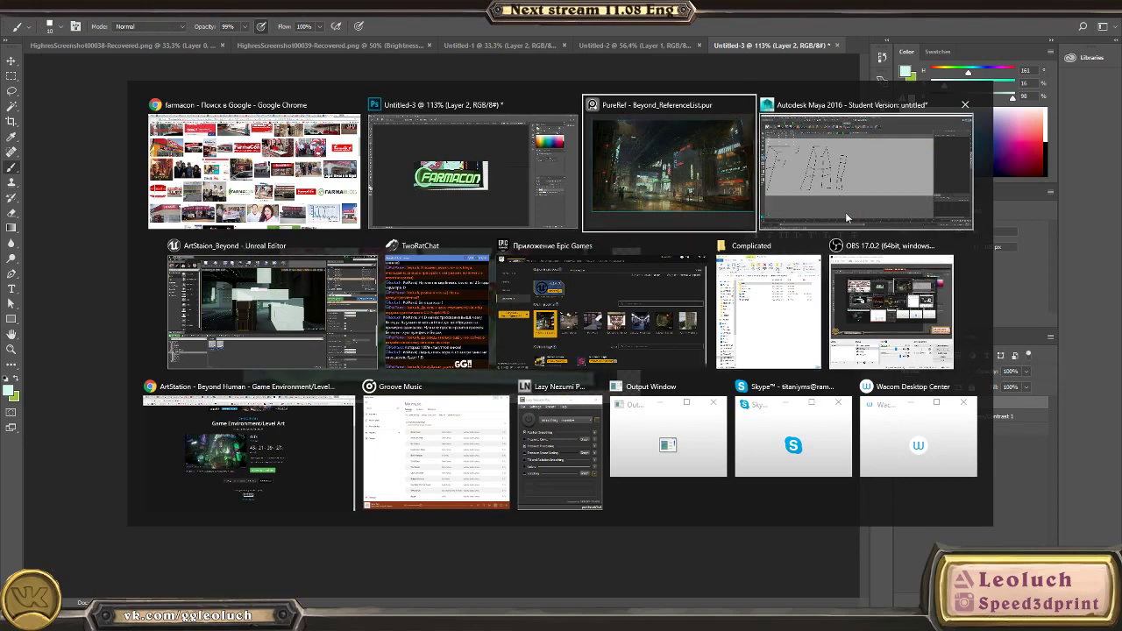
click(180, 419)
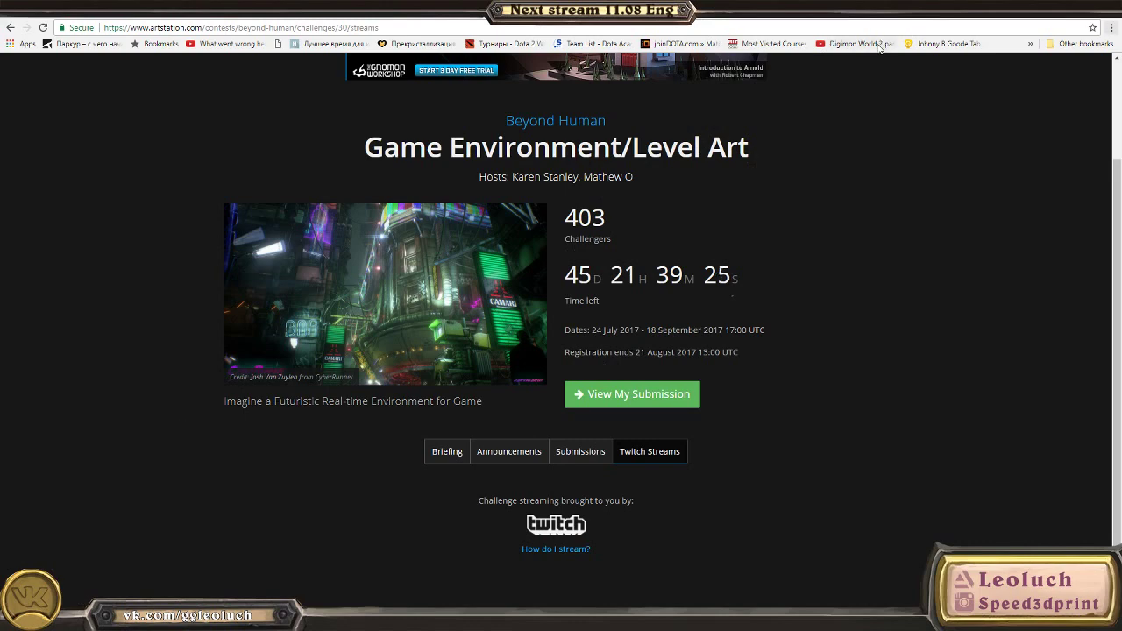
key(ctrl+t)
text(font )
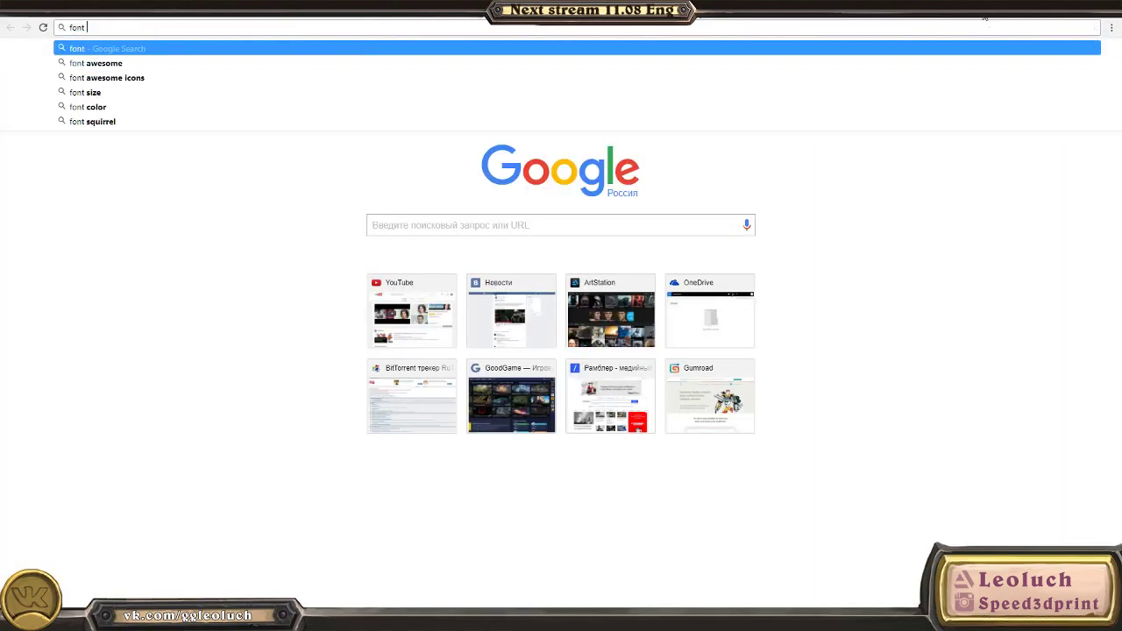
text(detect)
key(Return)
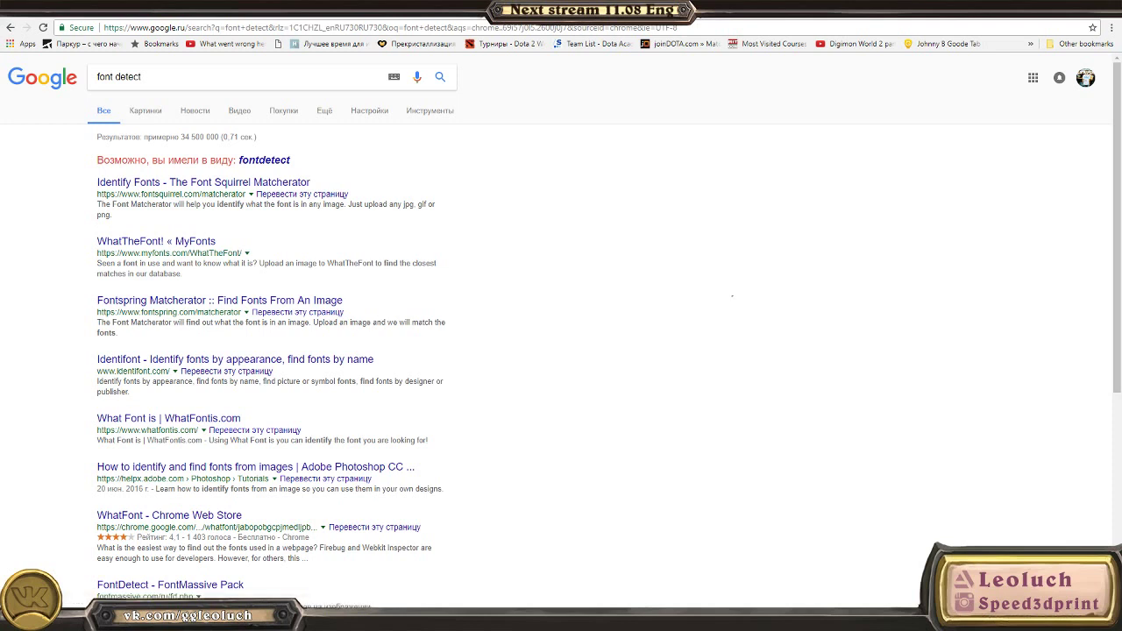
Step: Follow the suggested spelling "fontdetect", look at the FontDetect - FontMassive Pack page and return to the search results
click(273, 160)
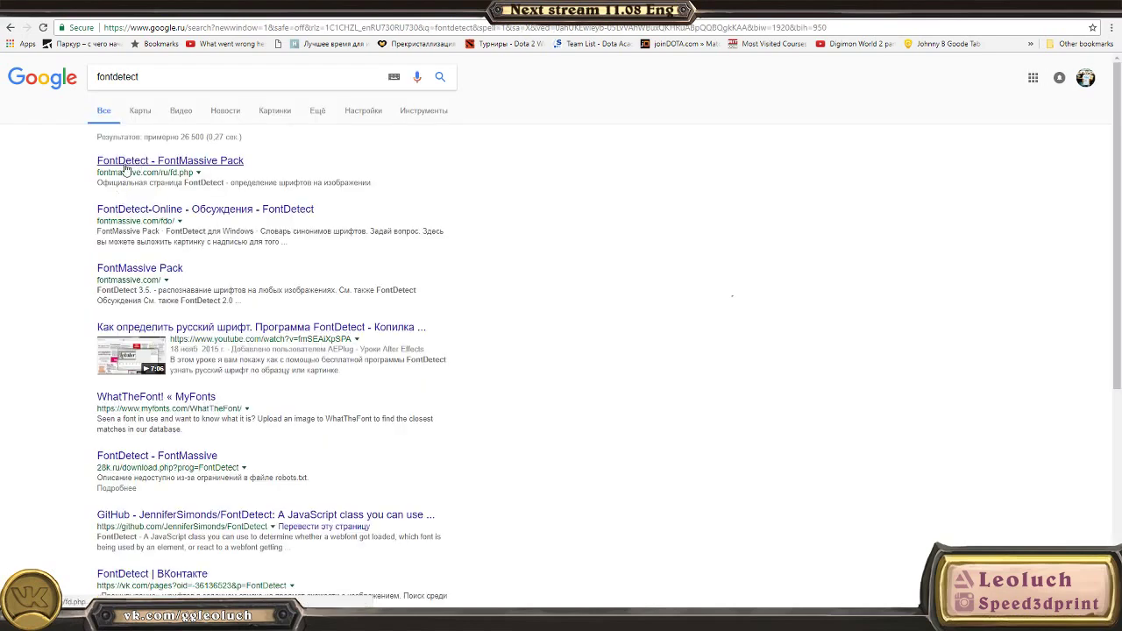
click(125, 163)
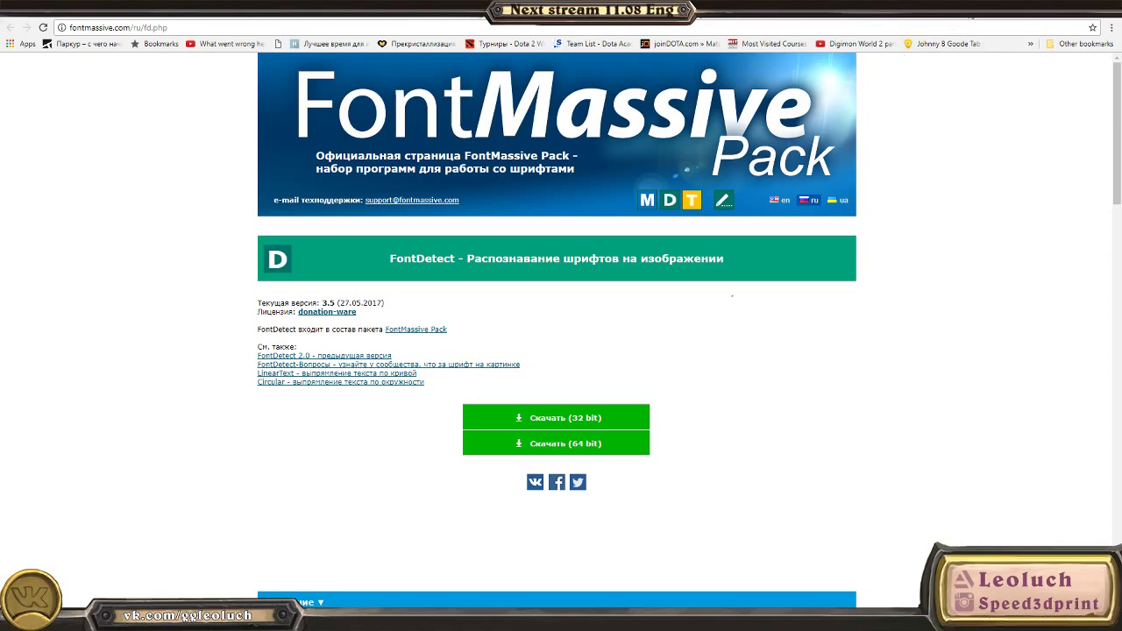
key(alt+Left)
Step: Search for "fontdetect online" and open the WhatTheFont service through the Design Mania article on free font recognition services
click(192, 85)
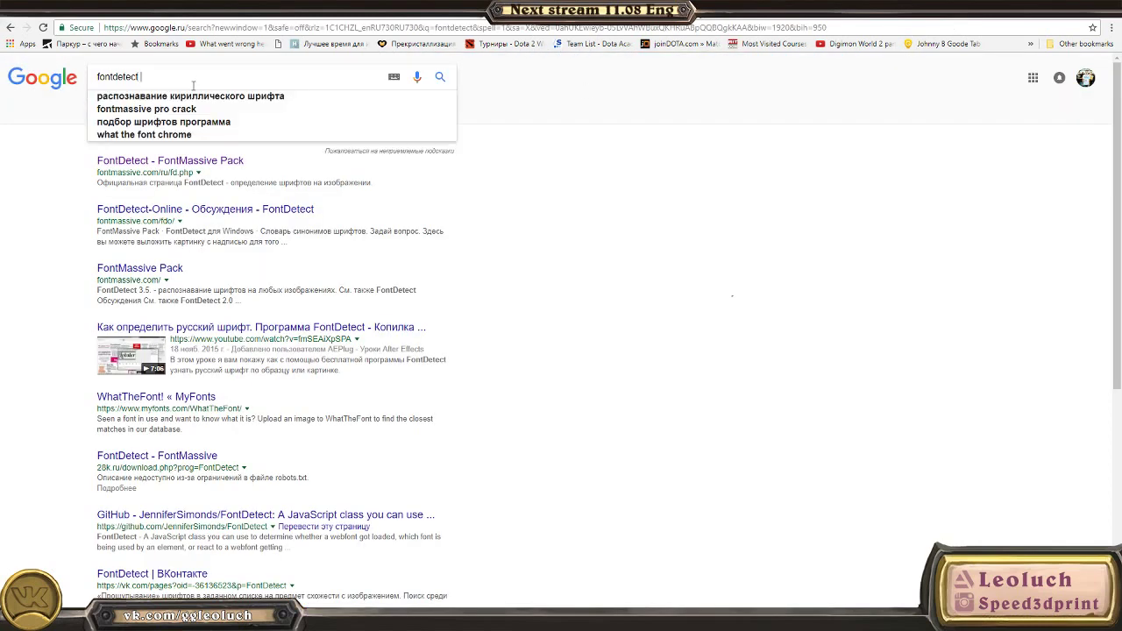
text(on)
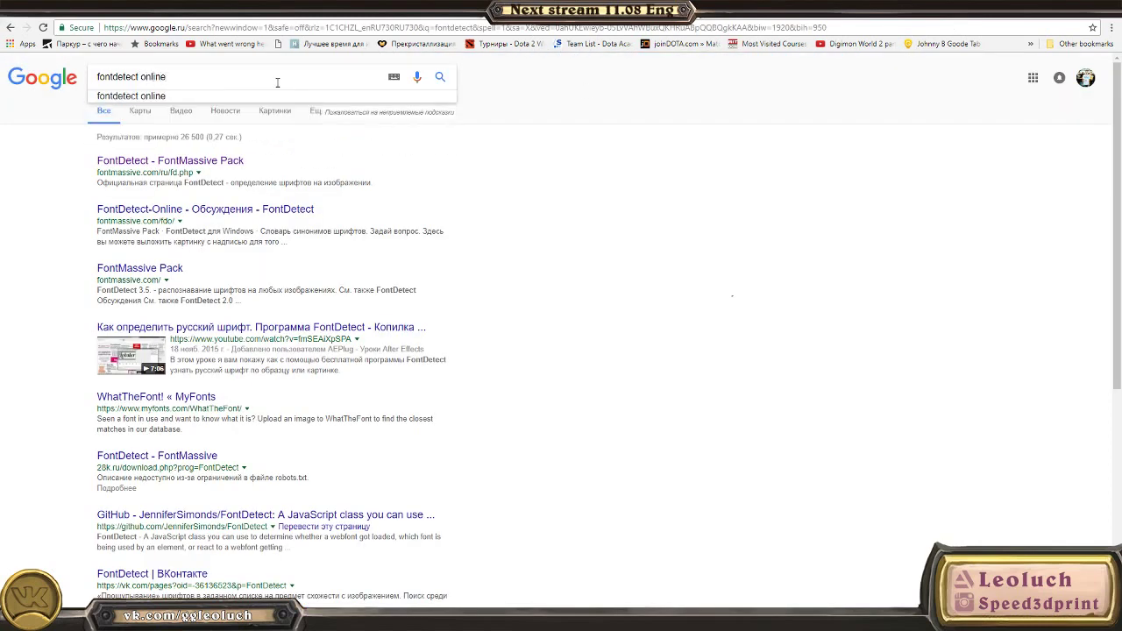
text(line)
click(439, 76)
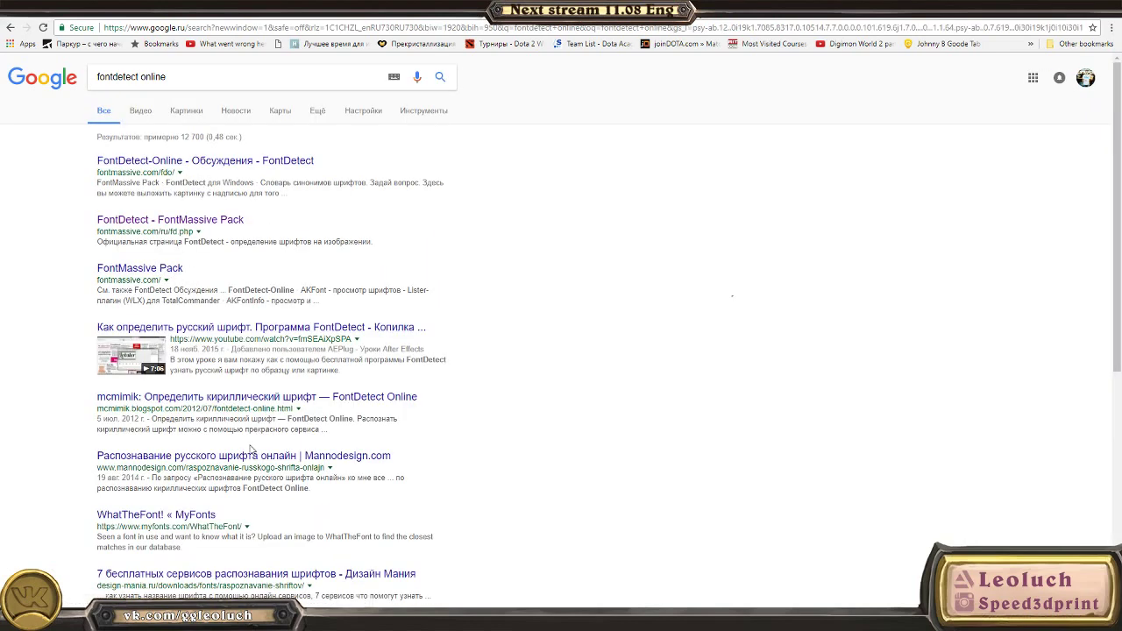
click(289, 575)
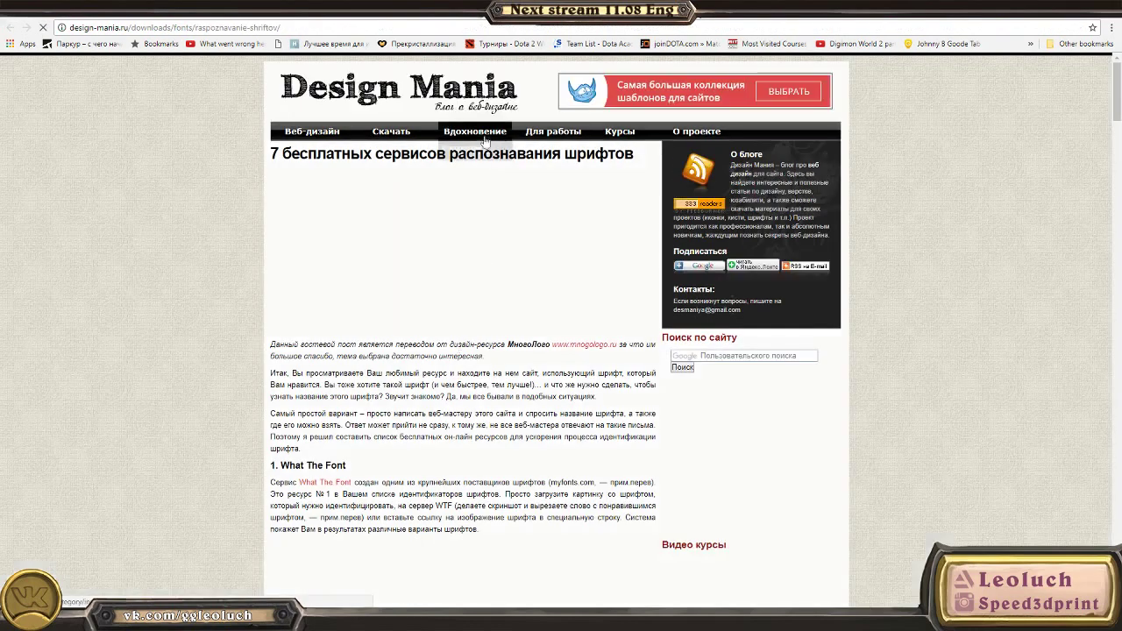
click(334, 483)
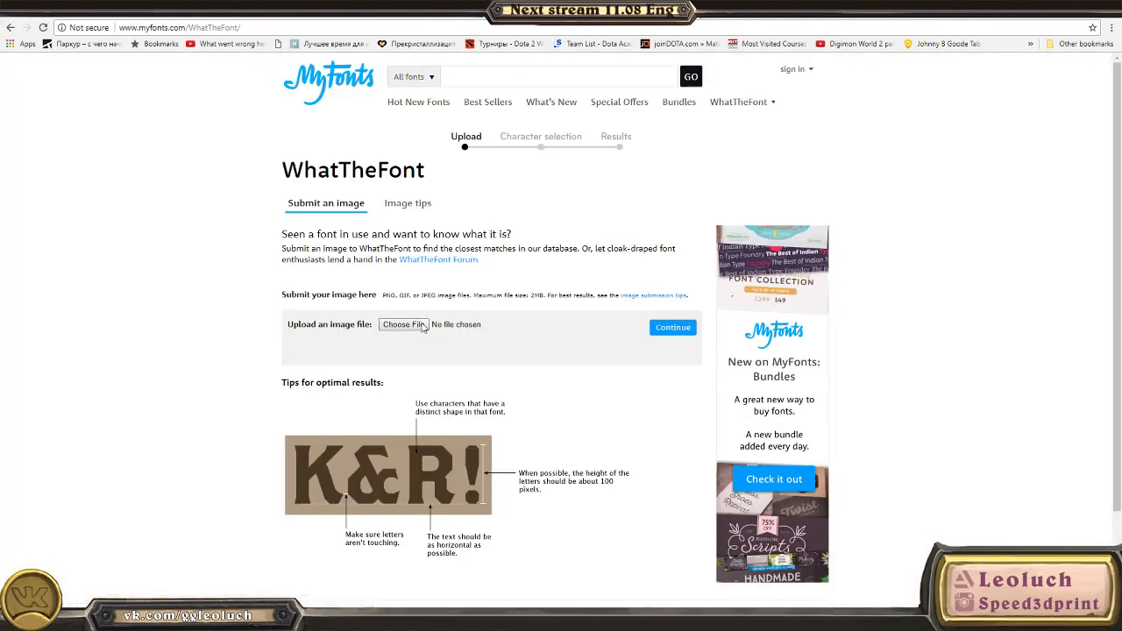
Step: Submit FontToDetect.jpg from the Artstation- Beyonnd folder to WhatTheFont and continue to character selection
click(383, 326)
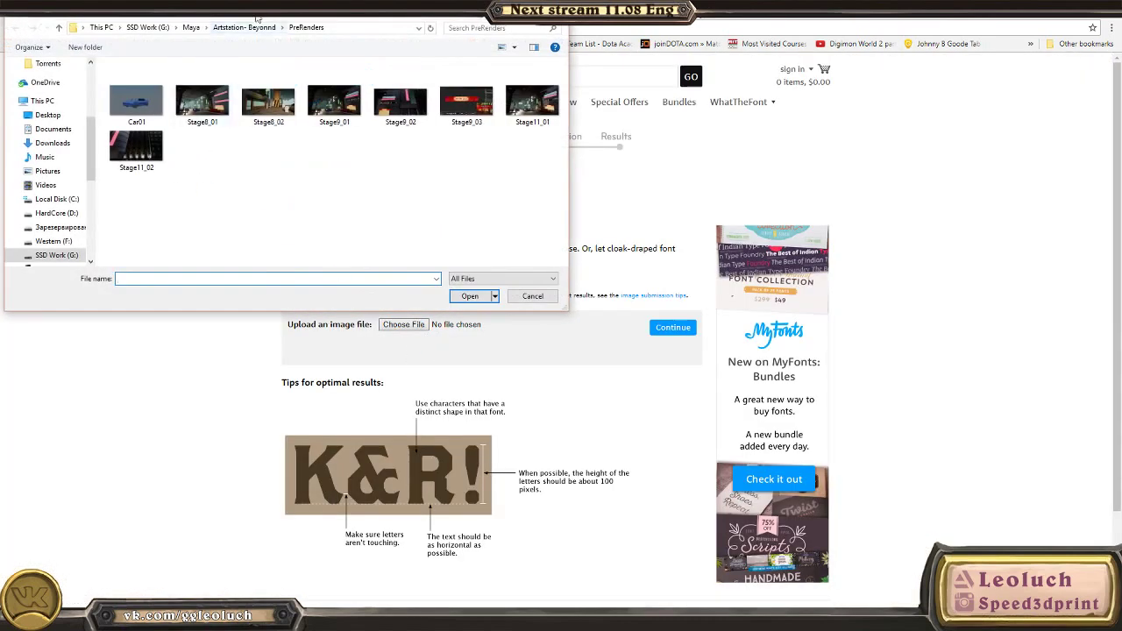
click(196, 29)
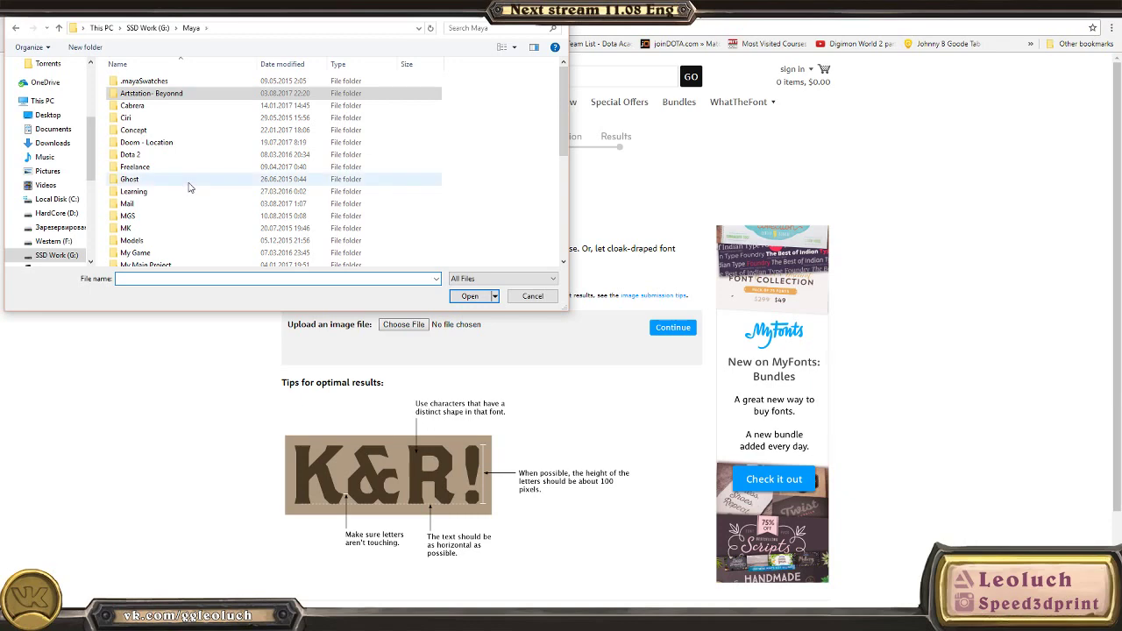
double_click(140, 88)
double_click(131, 175)
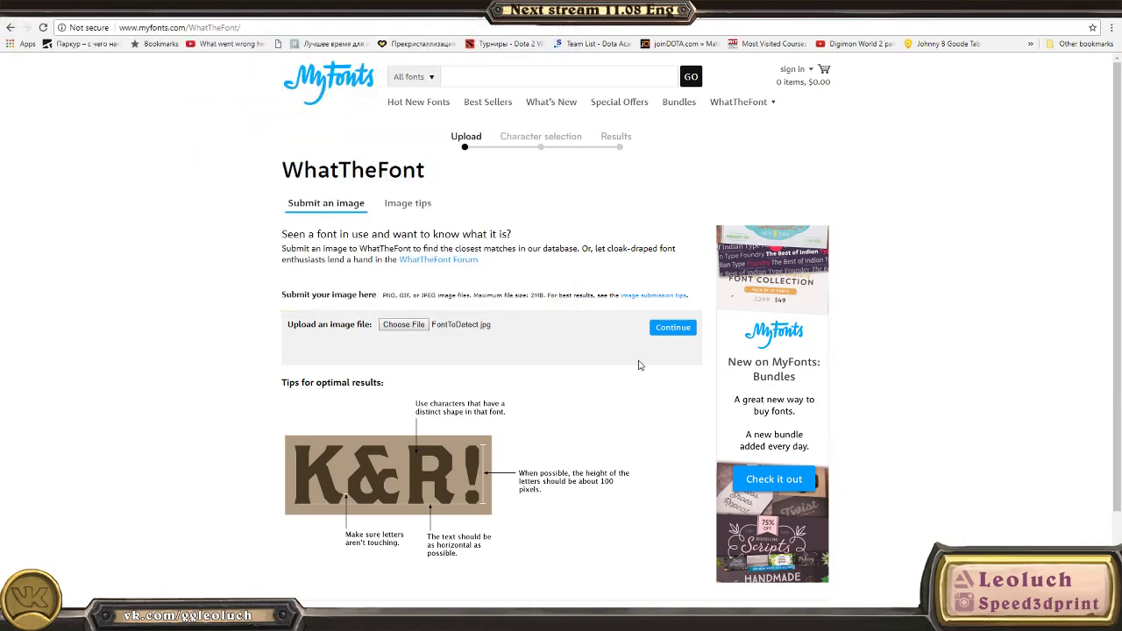
click(672, 329)
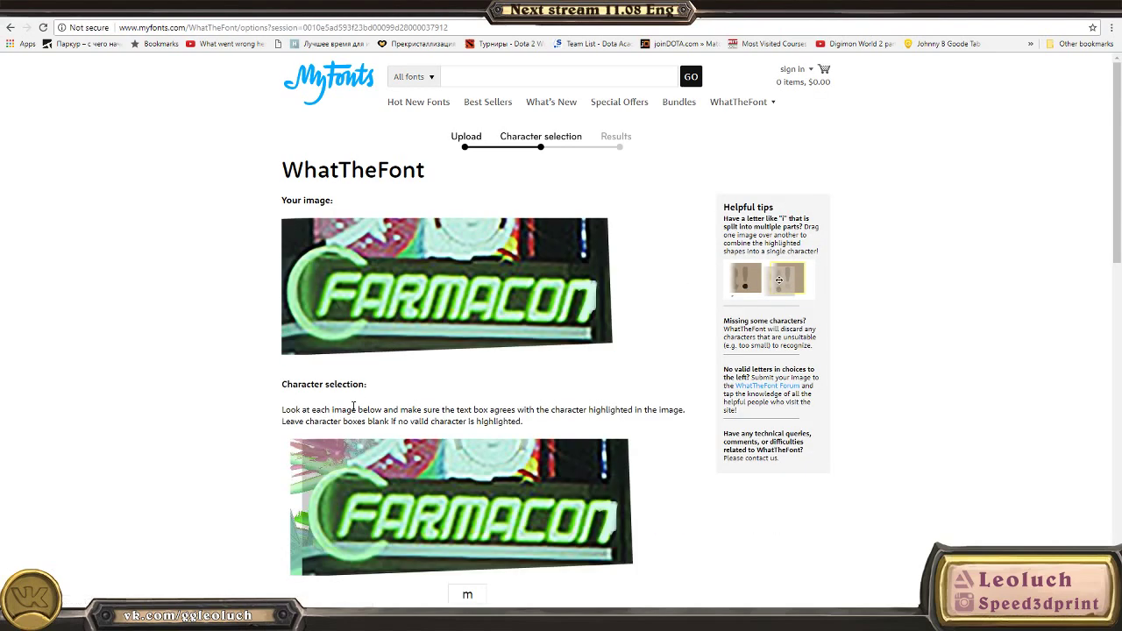
Step: Examine how WhatTheFont split the sign image into highlighted characters and which letters it assigned
scroll(353, 405, down, 3)
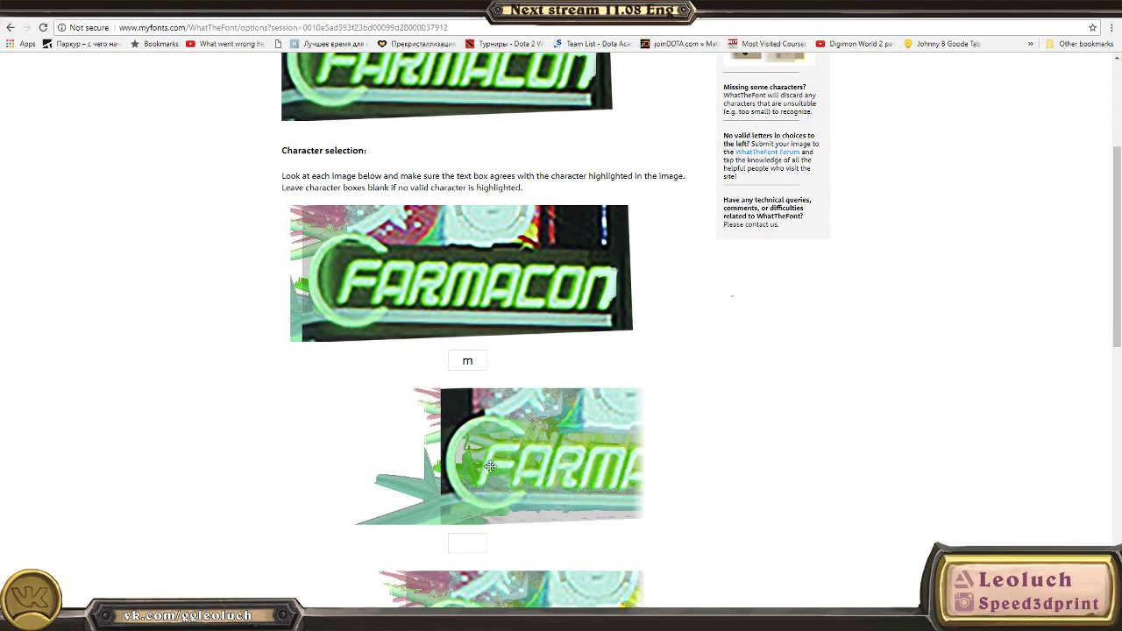
scroll(490, 466, down, 5)
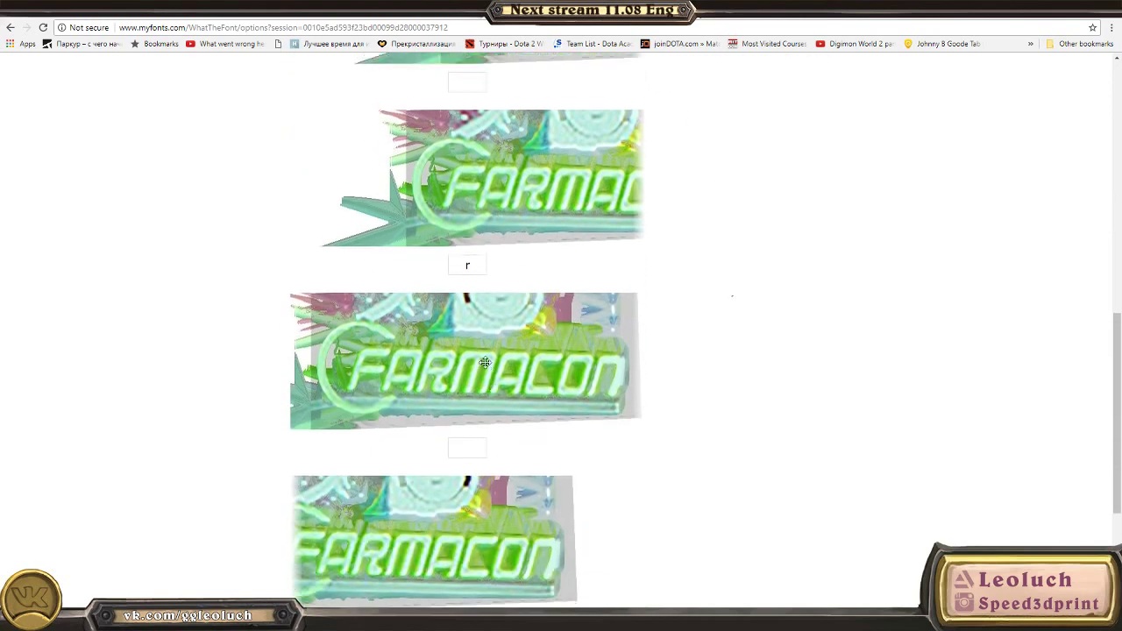
scroll(485, 362, up, 1)
scroll(470, 413, down, 3)
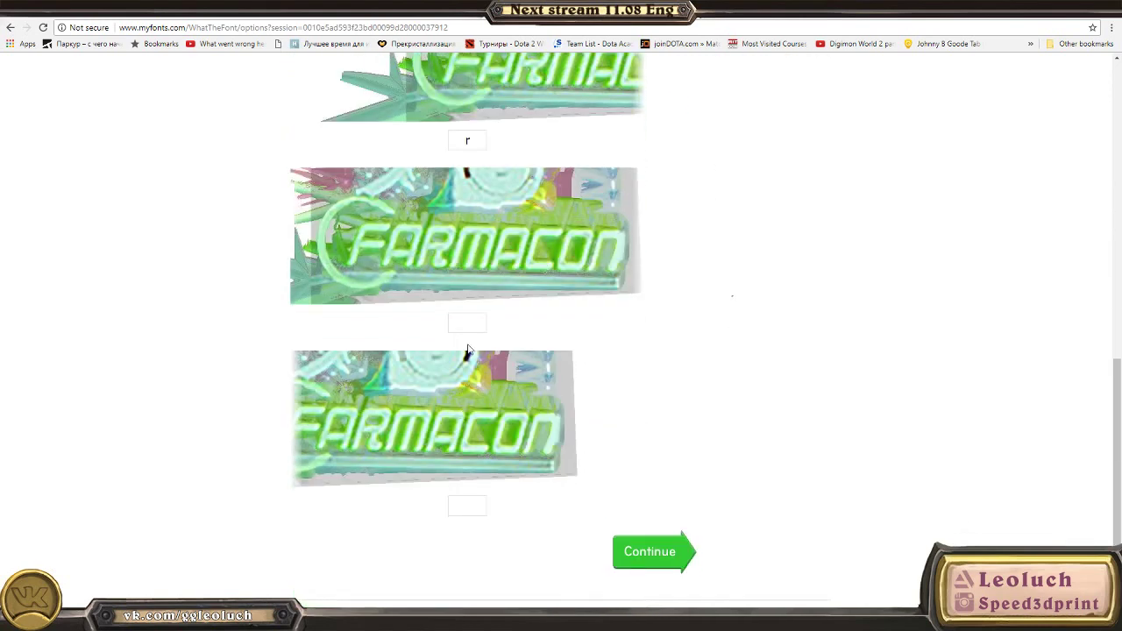
scroll(460, 368, up, 1)
scroll(457, 354, down, 2)
scroll(458, 354, up, 8)
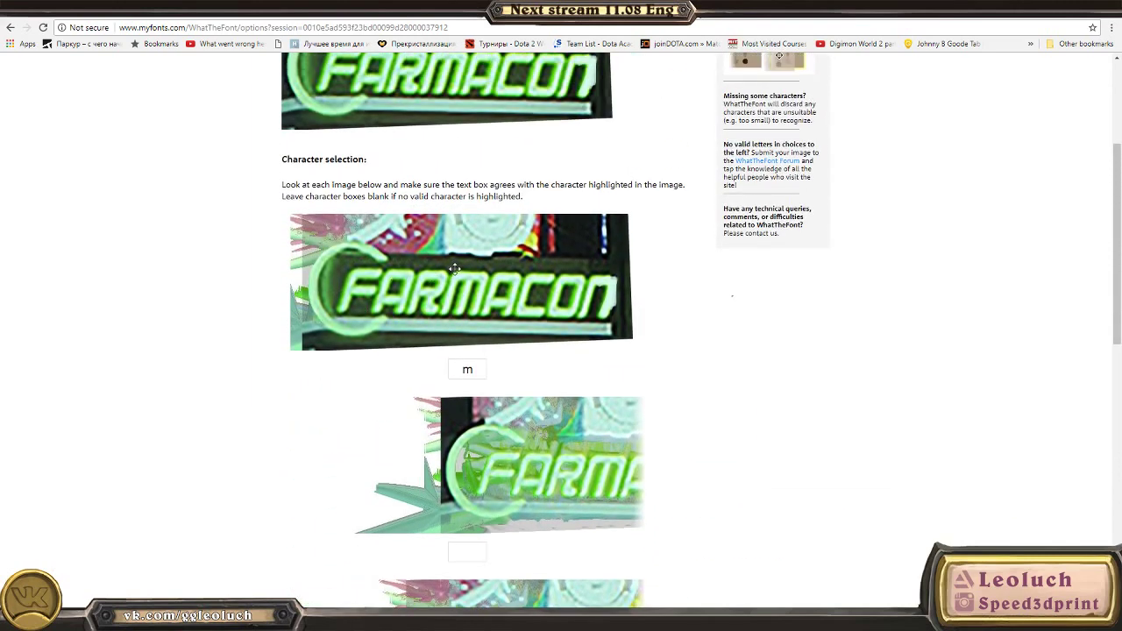
Step: Switch to Photoshop, sample the sign's dark olive background colour and paint over most of the surroundings of the FARMACON lettering
click(527, 619)
alt+scroll(446, 326, up, 2)
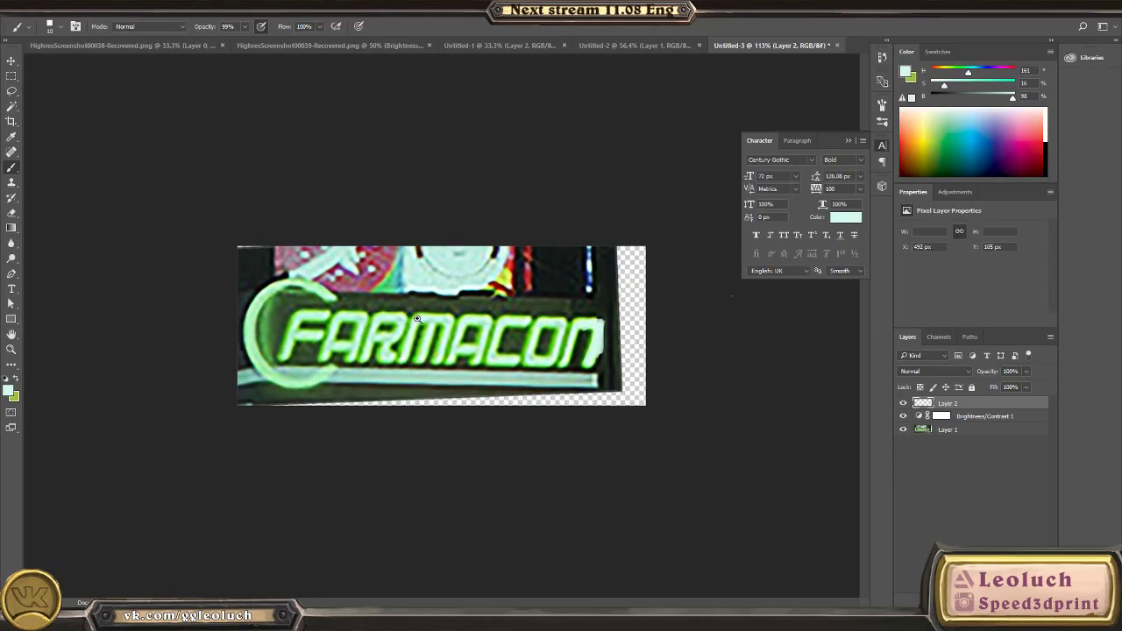
alt+click(419, 302)
alt+right_drag(421, 299, 434, 305)
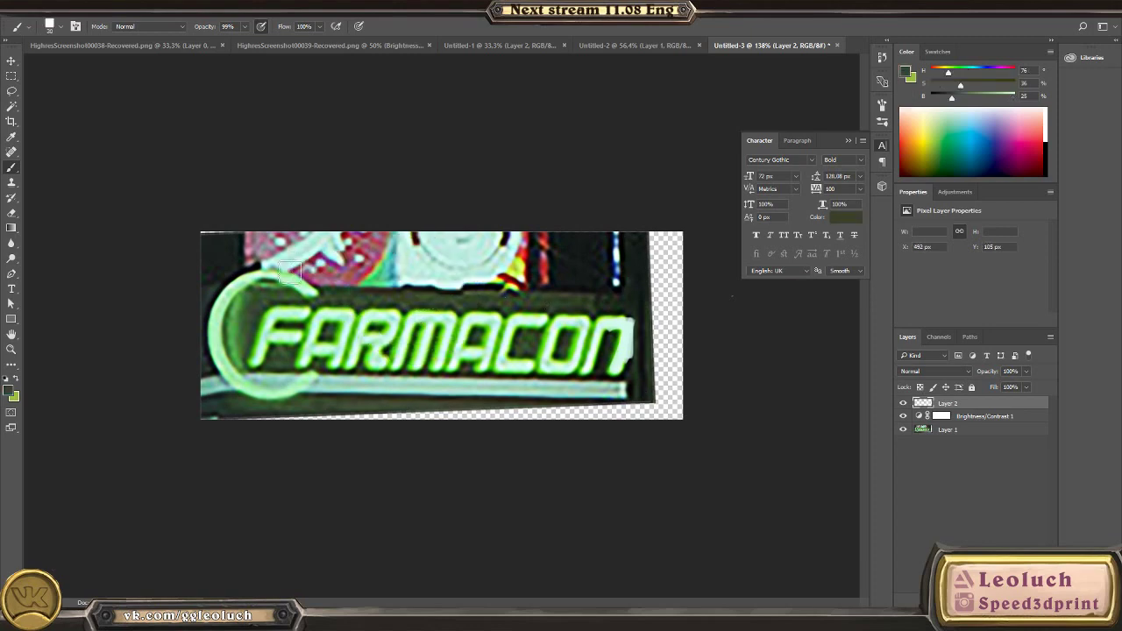
mouse_move(371, 283)
mouse_down()
mouse_move(276, 275)
mouse_move(307, 274)
mouse_move(226, 306)
mouse_move(231, 322)
mouse_move(202, 379)
mouse_move(221, 362)
mouse_move(221, 390)
mouse_move(325, 384)
mouse_move(261, 412)
mouse_move(333, 419)
mouse_move(400, 394)
mouse_move(405, 425)
mouse_move(391, 394)
mouse_move(614, 400)
mouse_move(596, 391)
mouse_move(617, 413)
mouse_move(646, 378)
mouse_move(680, 294)
mouse_move(659, 302)
mouse_move(657, 263)
mouse_move(491, 276)
mouse_move(596, 276)
mouse_move(670, 254)
mouse_move(534, 241)
mouse_move(692, 254)
mouse_up()
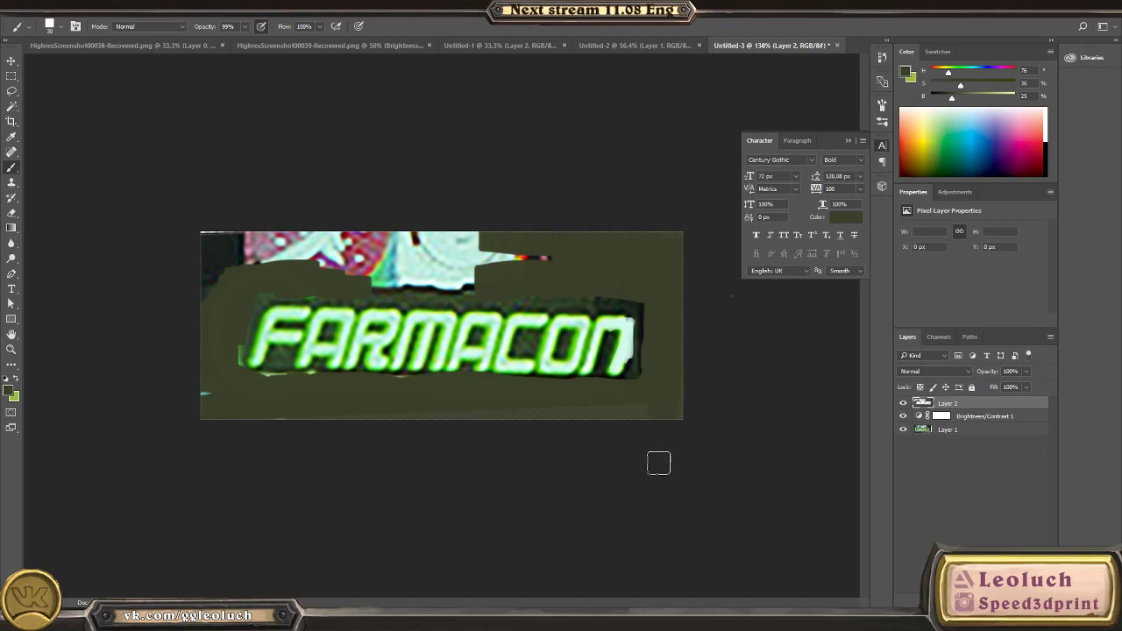
Step: Set the brush opacity to 100% and paint out the remaining artwork above the lettering and along the canvas edges
click(245, 27)
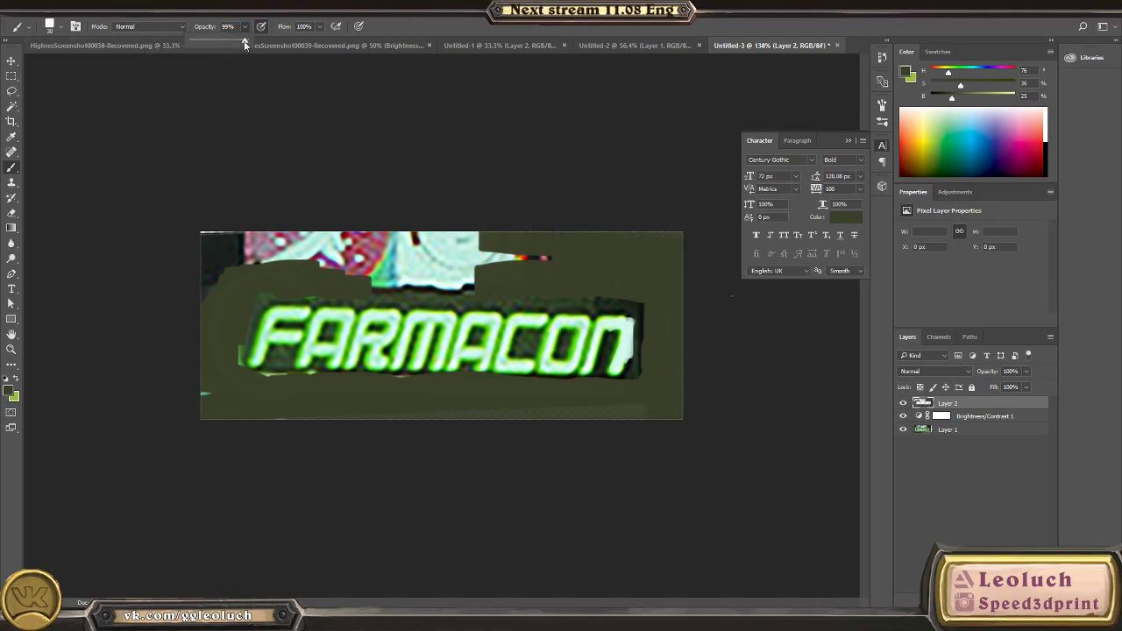
drag(244, 43, 254, 44)
click(686, 306)
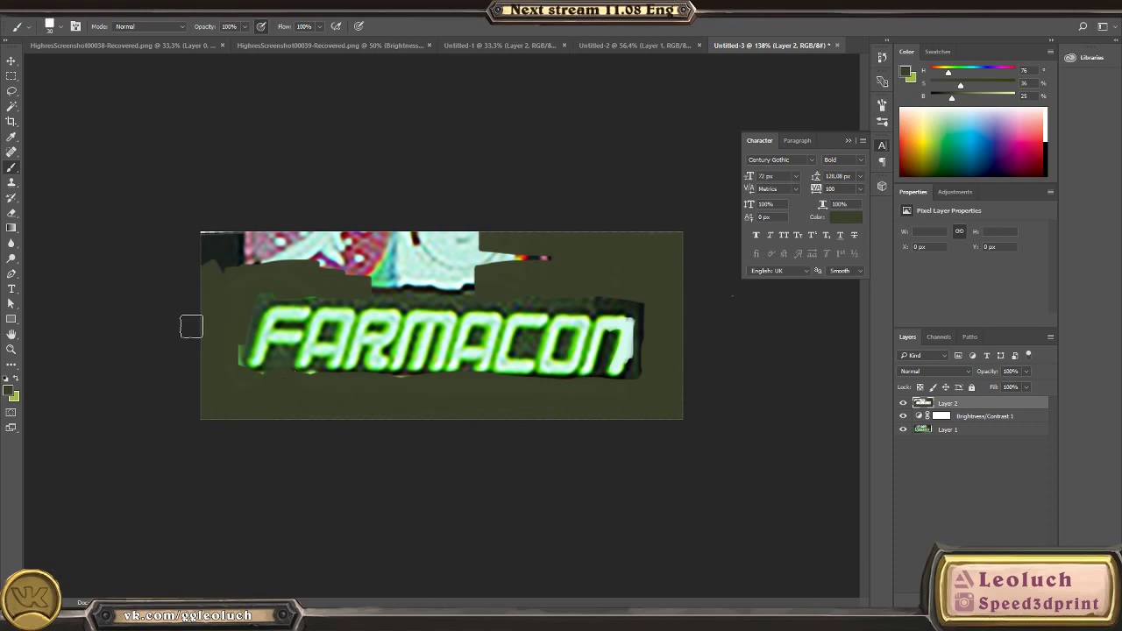
mouse_move(232, 249)
mouse_down()
mouse_move(297, 279)
mouse_move(581, 265)
mouse_move(446, 278)
mouse_move(221, 244)
mouse_move(272, 222)
mouse_move(200, 258)
mouse_up()
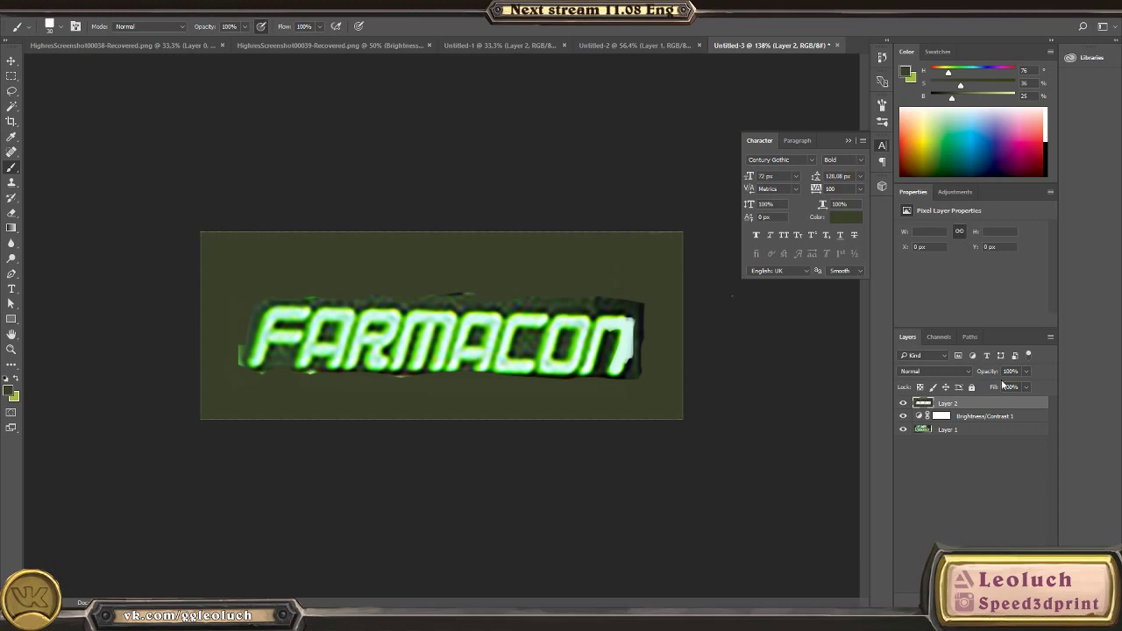
Step: Scale all three layers together to about 117% and rotate them about 0.6° counterclockwise to enlarge and level the lettering
click(944, 429)
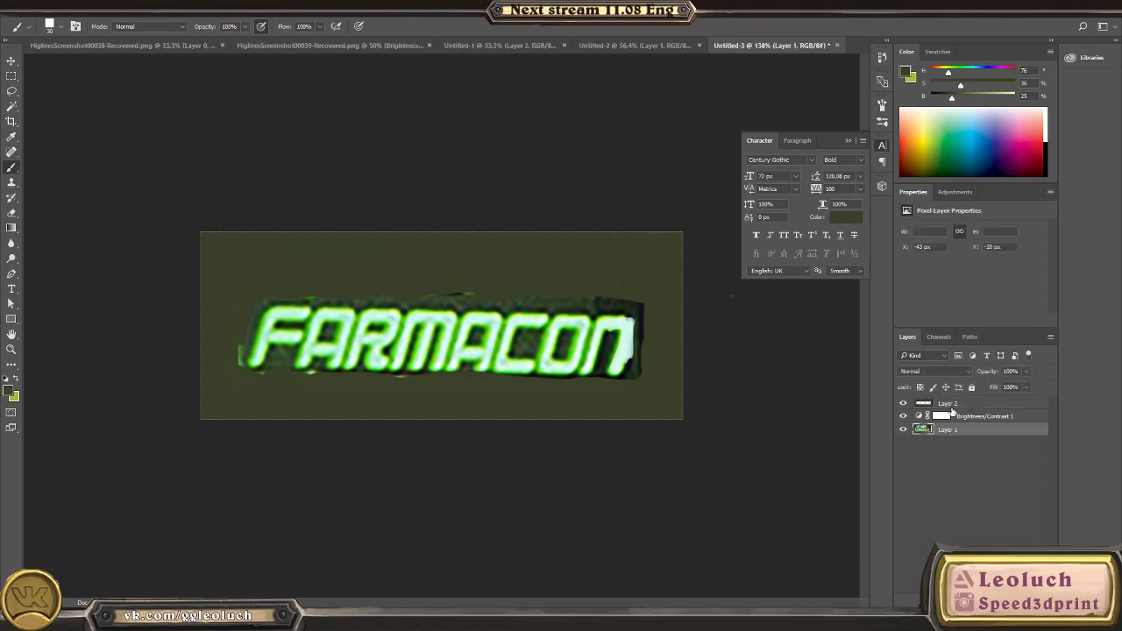
shift+click(951, 404)
key(ctrl+t)
alt+drag(684, 420, 727, 438)
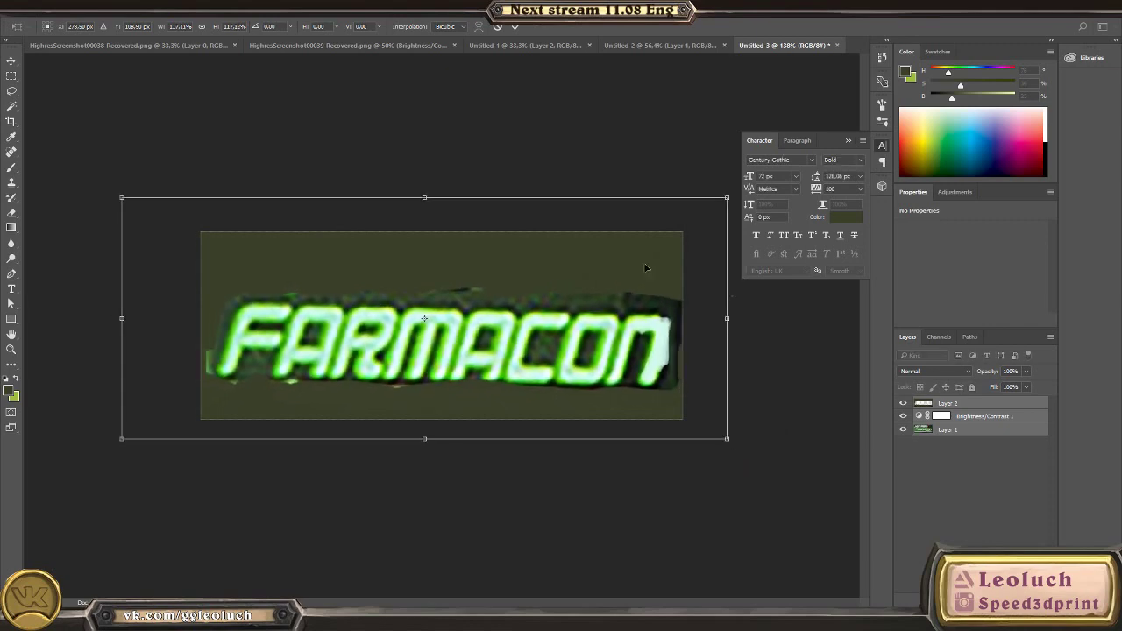
drag(630, 178, 614, 165)
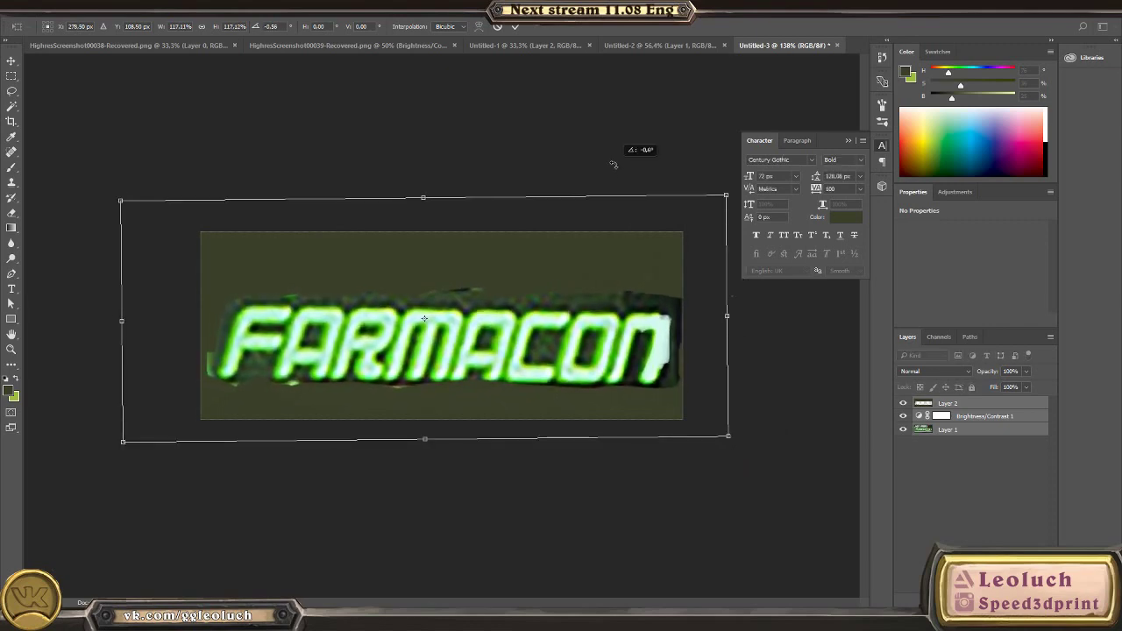
click(516, 26)
Step: Save a JPEG copy of the levelled sign image over the existing FontToDetect file at maximum quality 12
key(ctrl+shift+s)
click(118, 274)
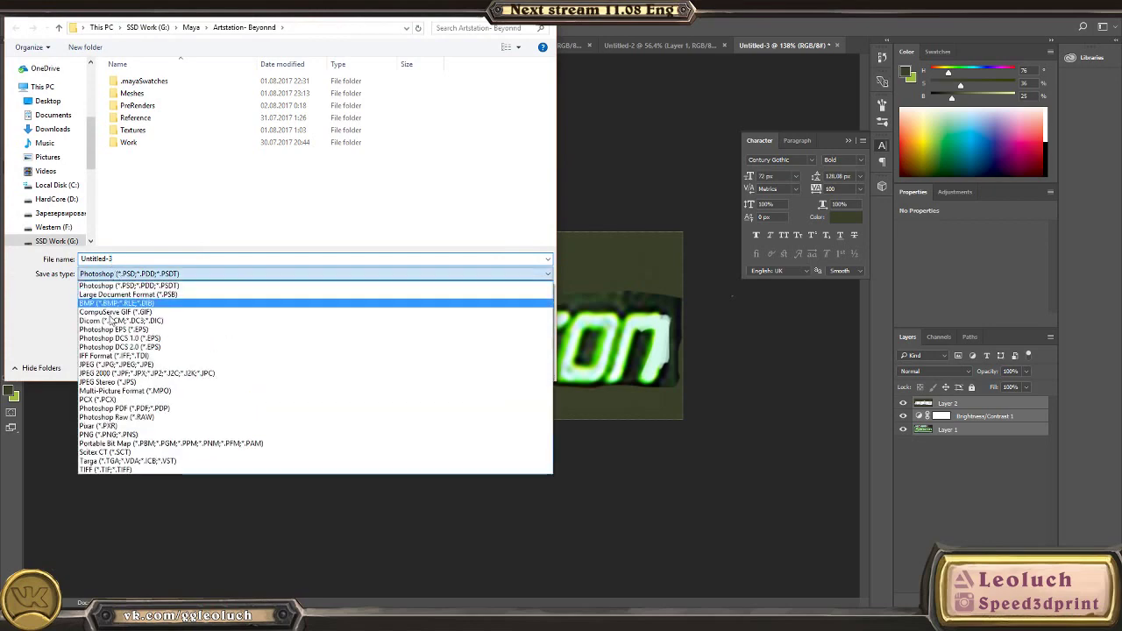
click(114, 364)
click(131, 155)
click(461, 366)
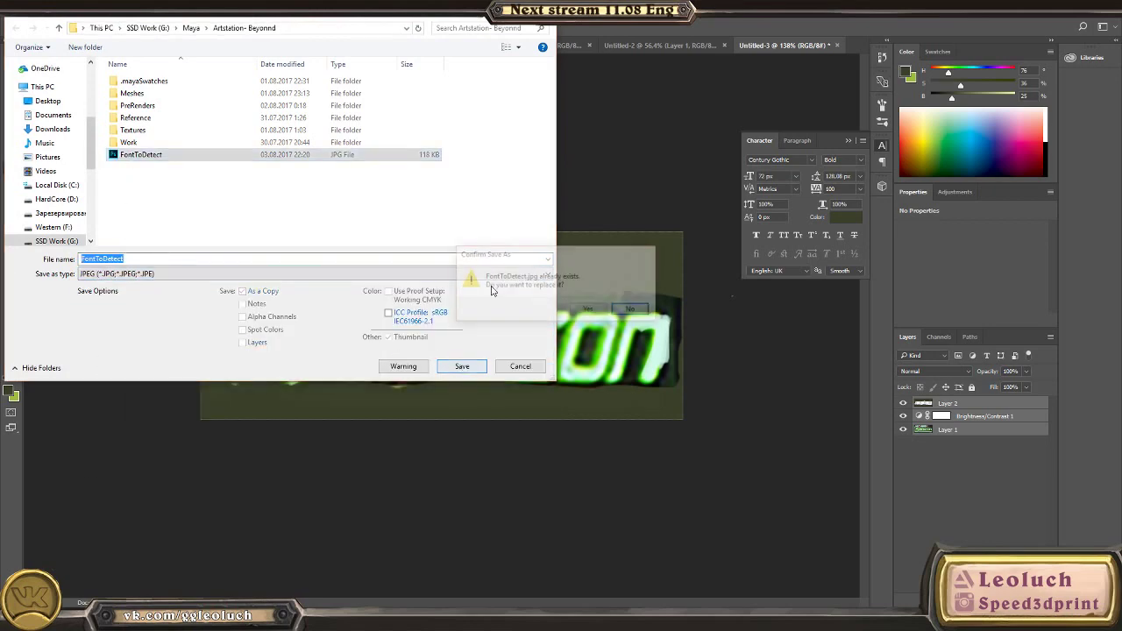
click(591, 309)
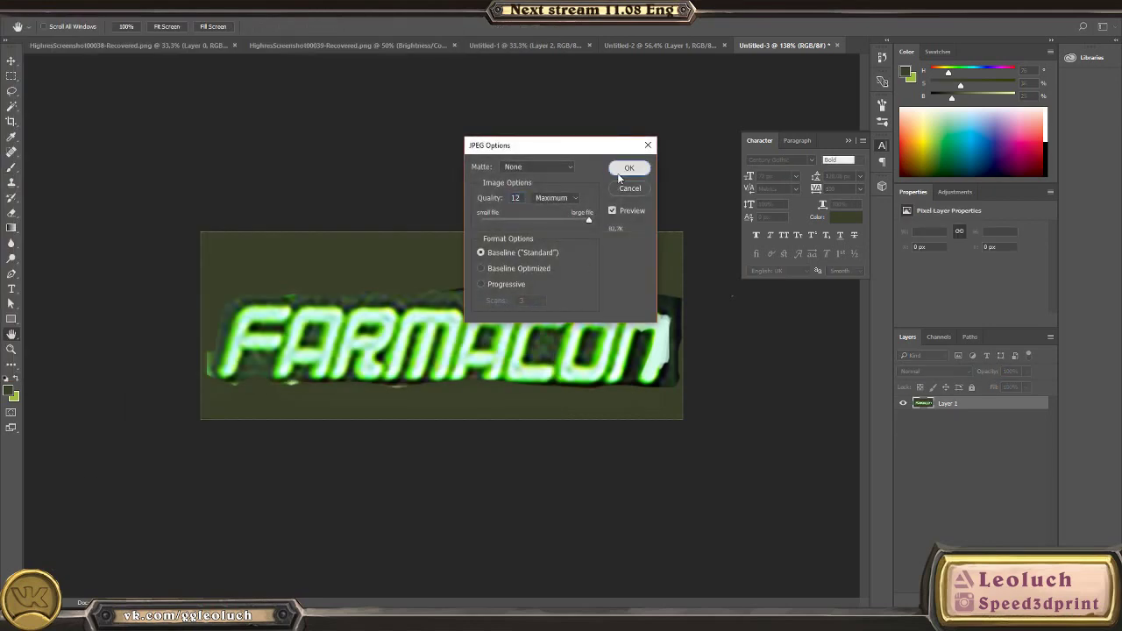
click(619, 175)
Step: Switch to the browser, return to the WhatTheFont upload page and submit the updated FontToDetect.jpg
key(alt+Tab)
scroll(541, 395, up, 4)
key(alt+Left)
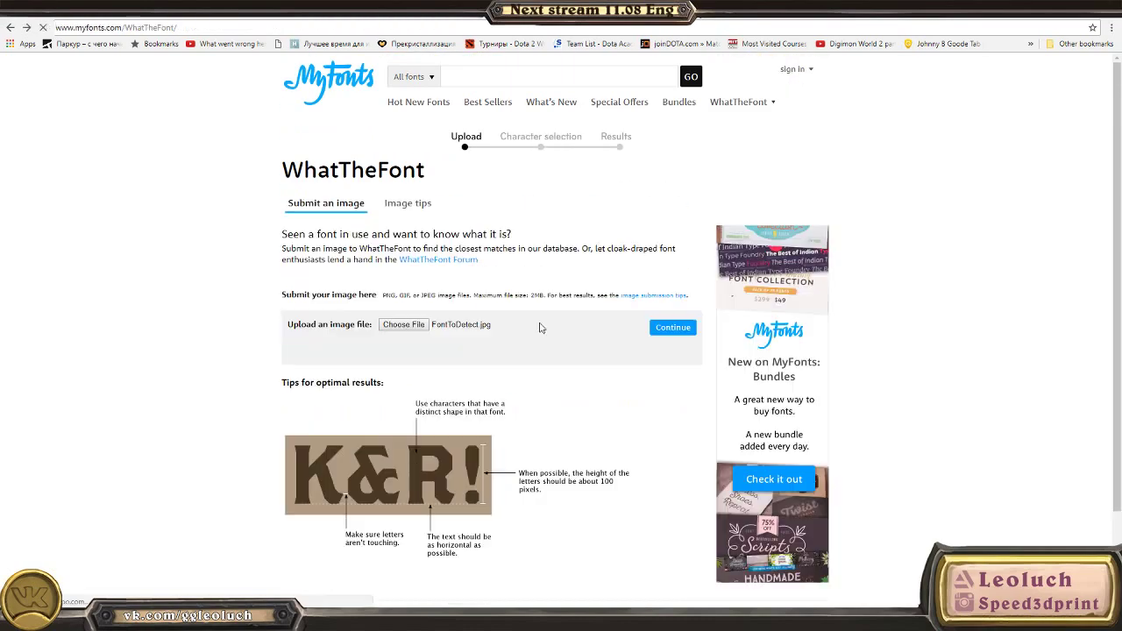
click(403, 324)
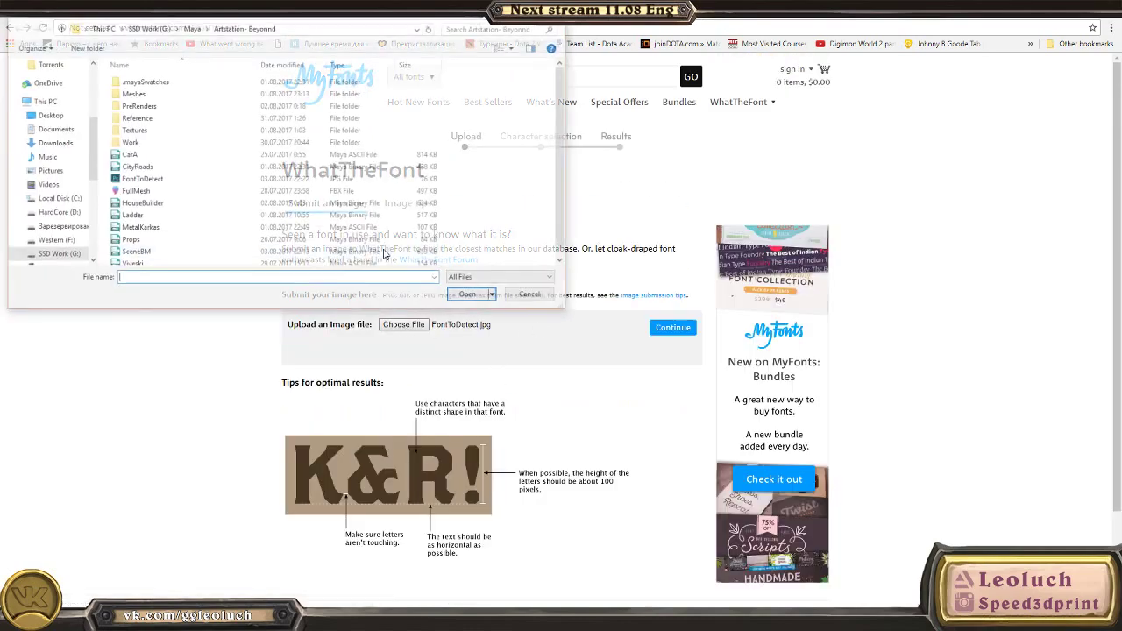
double_click(140, 179)
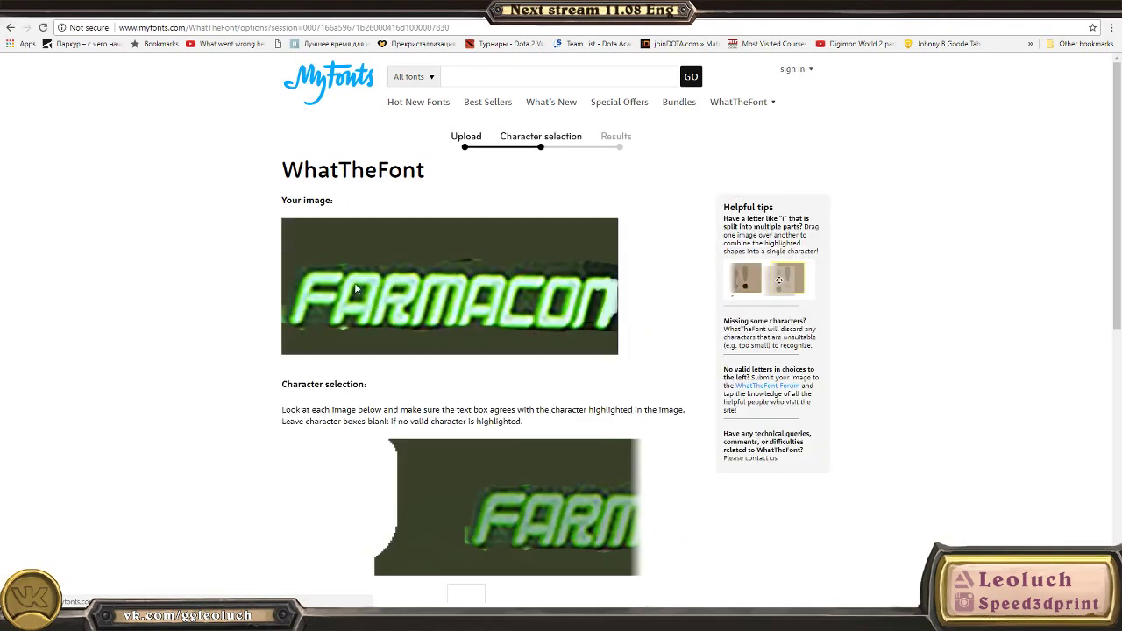
Step: Assign the letters F and A to the first two highlighted character images and check the remaining one
scroll(438, 356, down, 2)
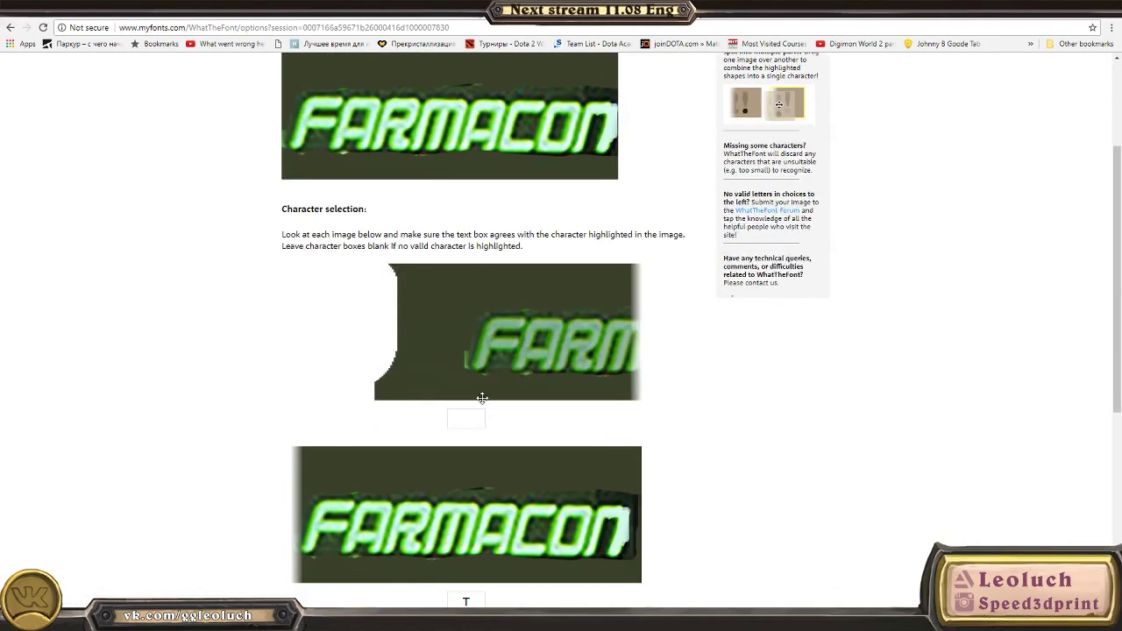
text(F)
scroll(405, 452, down, 3)
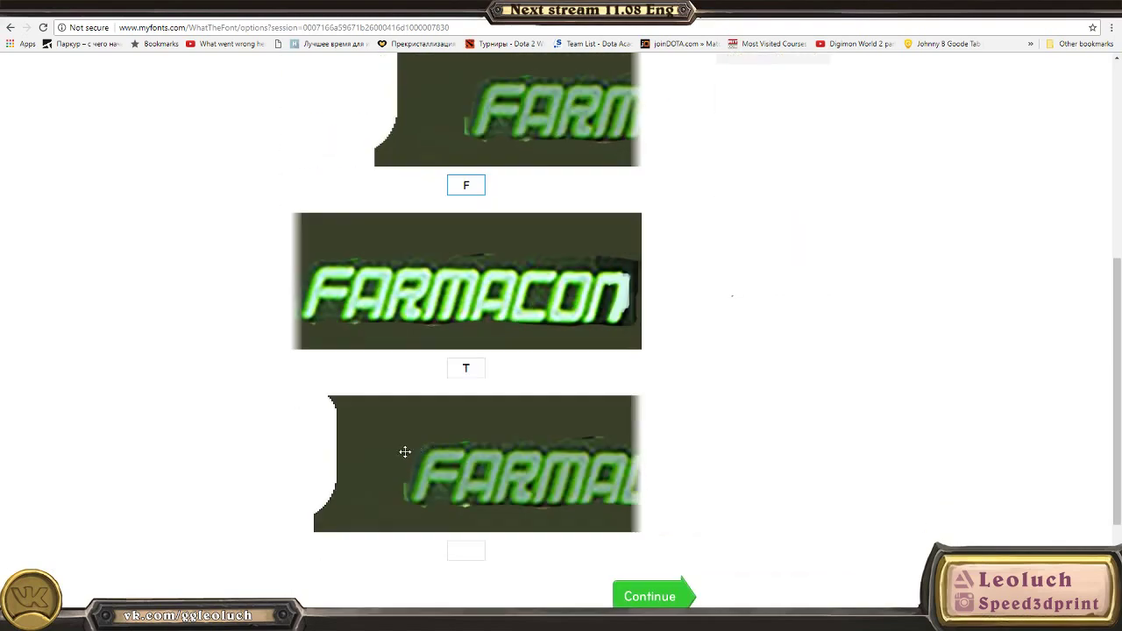
click(471, 369)
text(A)
scroll(549, 424, down, 2)
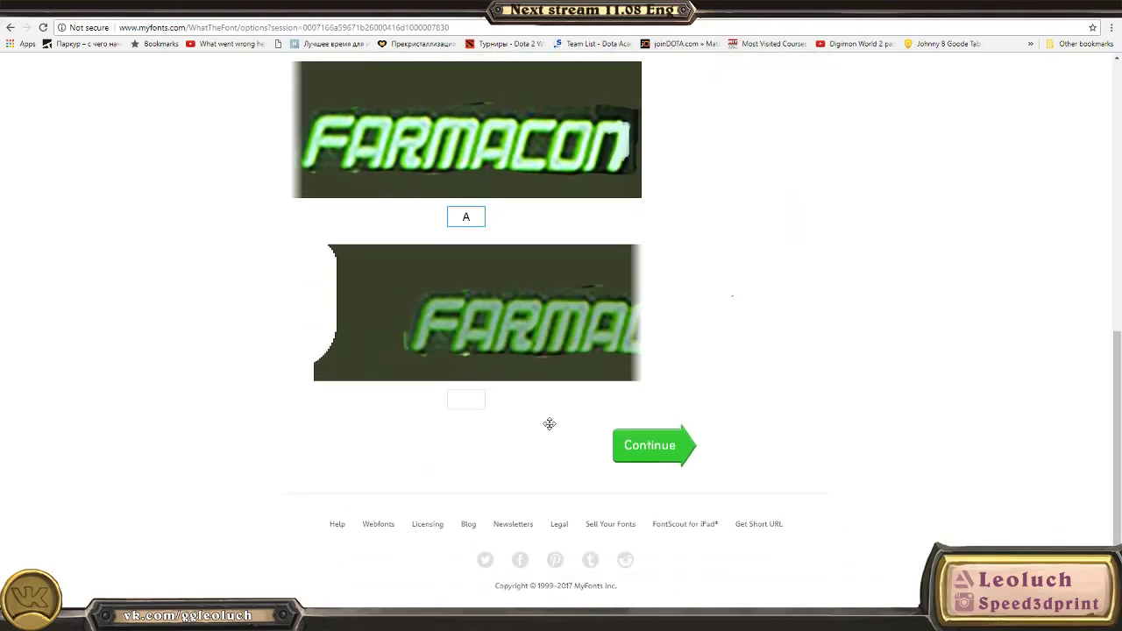
scroll(544, 427, up, 6)
Step: Switch to Photoshop, add a new layer above Layer 2 and paint olive over alternate letters, leaving only F, R, A and O
key(alt+Tab)
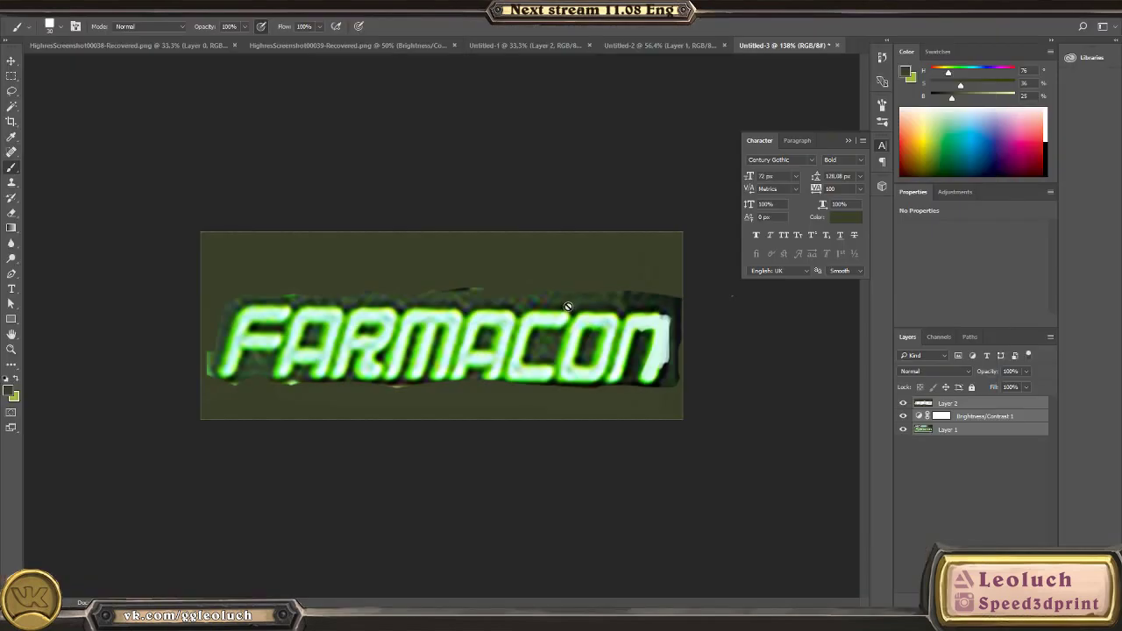
ctrl+drag(289, 334, 390, 307)
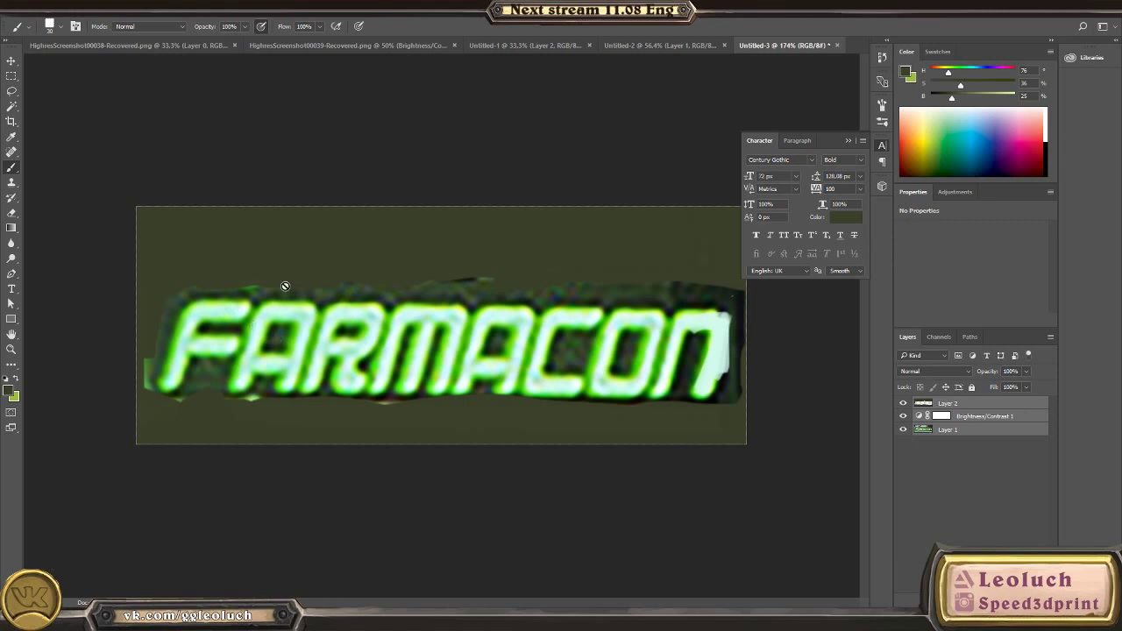
click(933, 431)
click(934, 406)
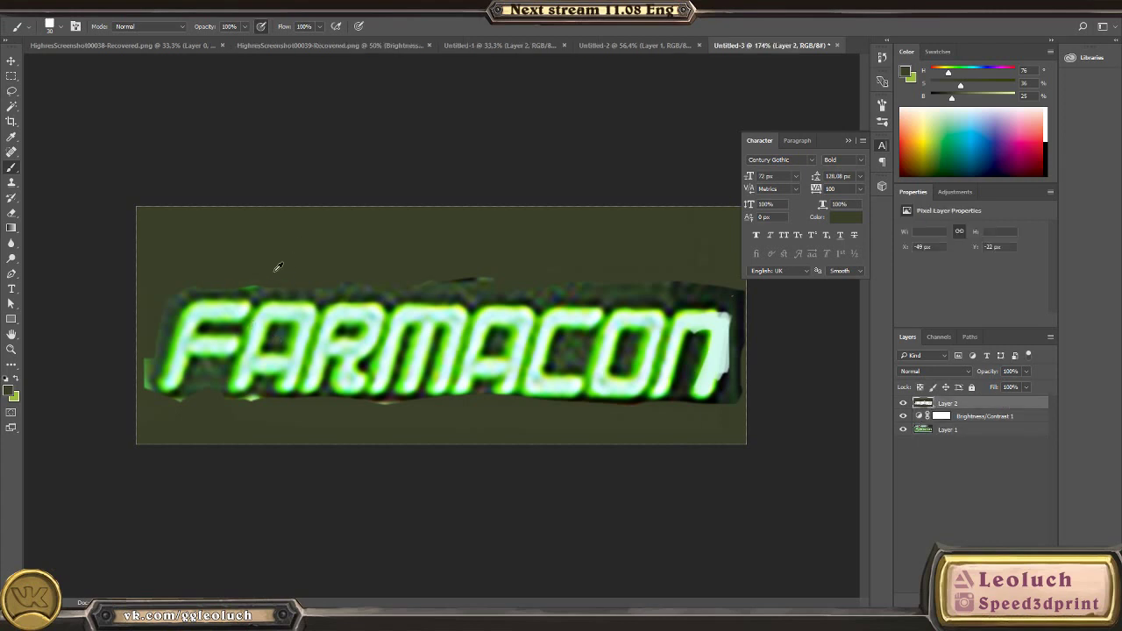
key(ctrl+shift+alt+n)
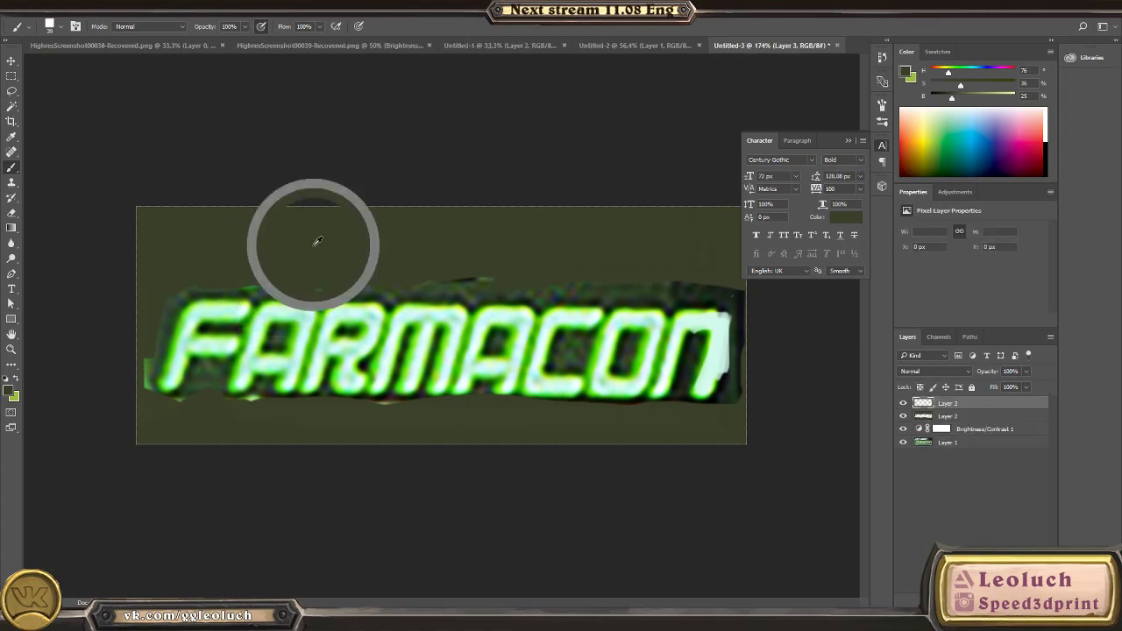
mouse_move(285, 263)
mouse_down()
mouse_move(250, 388)
mouse_move(243, 380)
mouse_move(301, 300)
mouse_move(284, 362)
mouse_move(310, 275)
mouse_move(413, 270)
mouse_move(393, 395)
mouse_move(418, 381)
mouse_move(445, 295)
mouse_move(438, 327)
mouse_move(546, 251)
mouse_move(570, 299)
mouse_move(546, 403)
mouse_move(582, 288)
mouse_move(556, 380)
mouse_move(584, 404)
mouse_up()
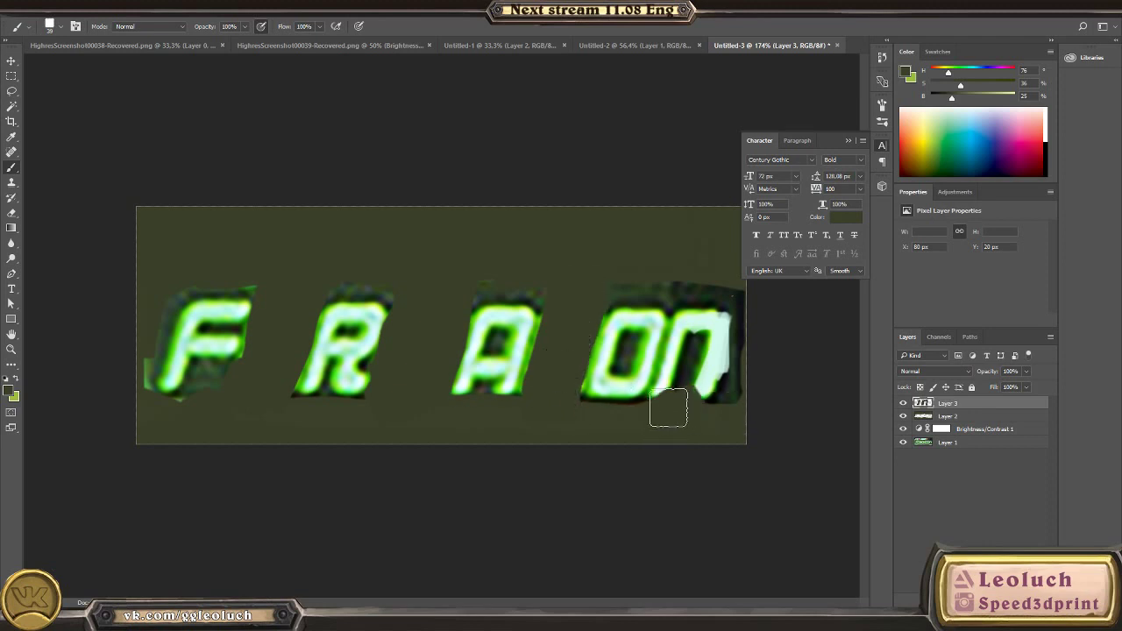
mouse_move(666, 408)
mouse_down()
mouse_move(705, 270)
mouse_move(724, 275)
mouse_up()
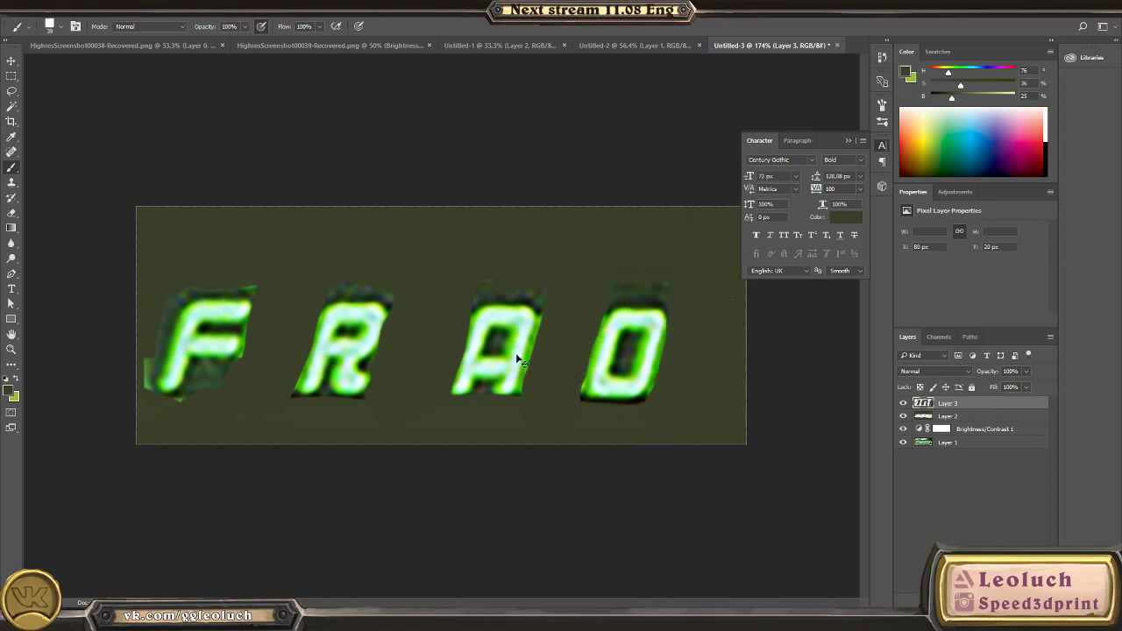
Step: Save the image with the separated F, R, A and O letters as a JPEG copy, replacing FontToDetect
key(ctrl+shift+s)
click(84, 274)
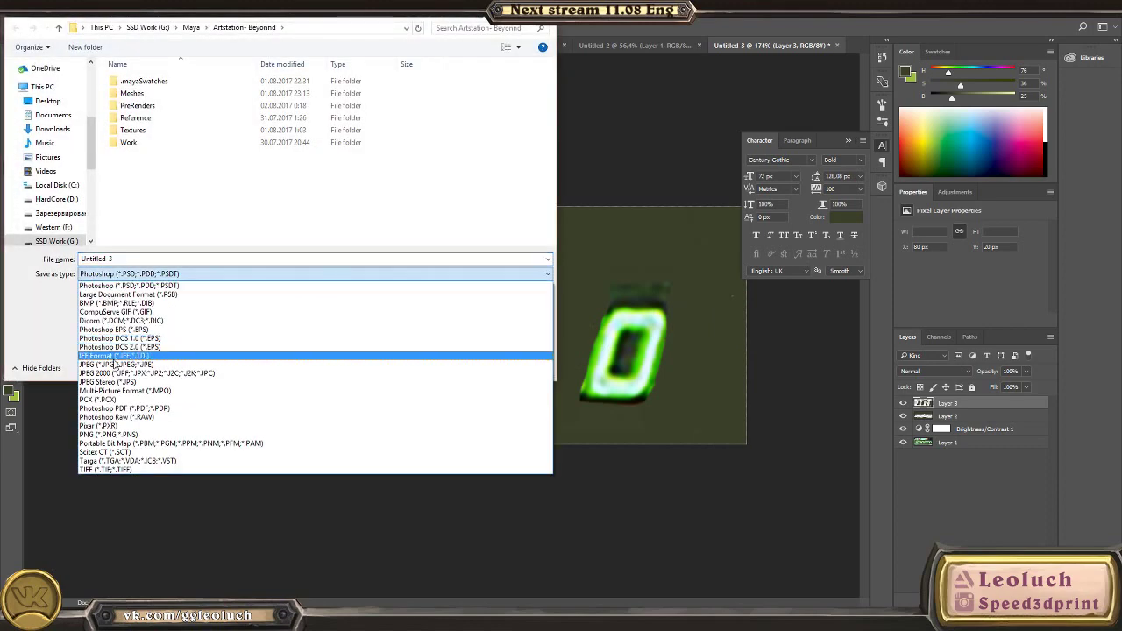
click(114, 354)
click(115, 155)
click(462, 366)
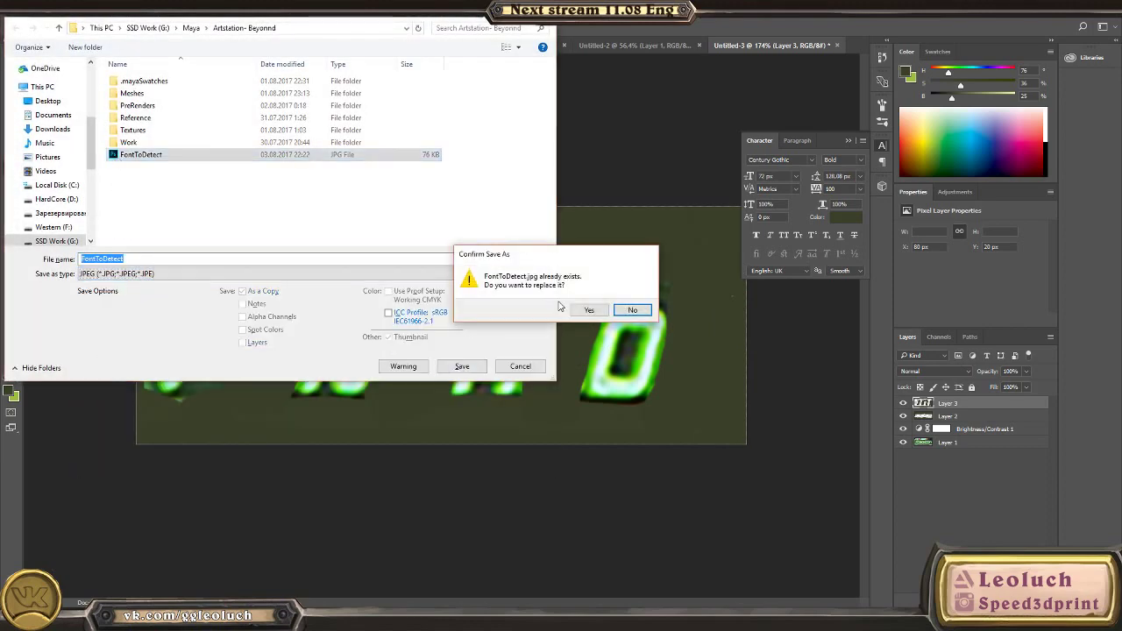
click(585, 309)
click(625, 175)
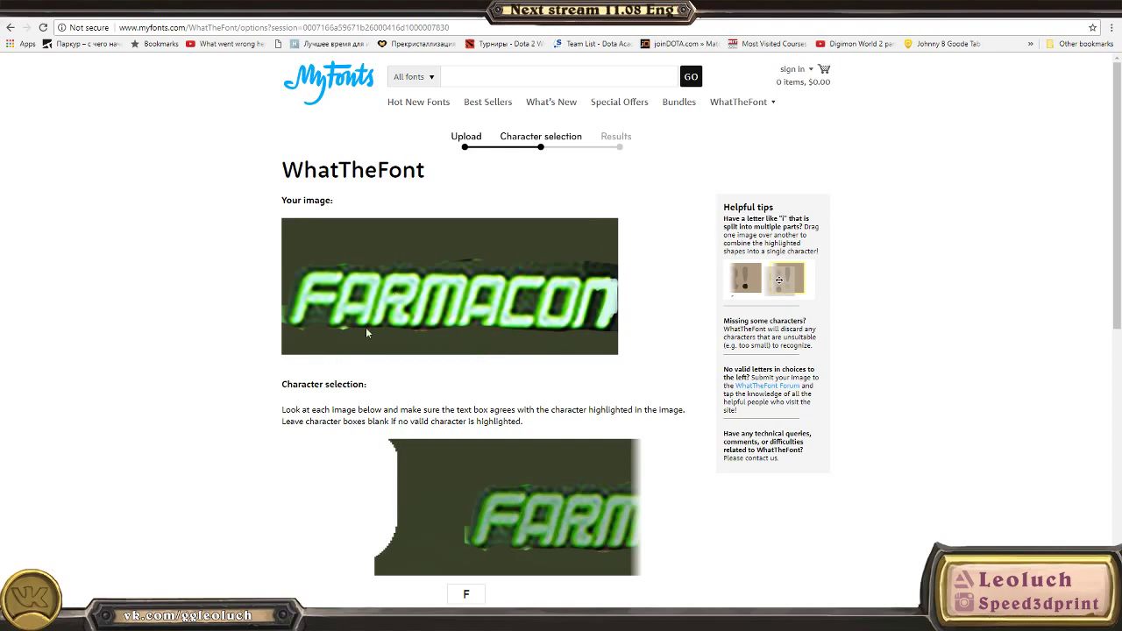
Step: Return to the WhatTheFont upload page in the browser and submit the FontToDetect.jpg with the spaced-out letters
key(alt+Left)
click(402, 325)
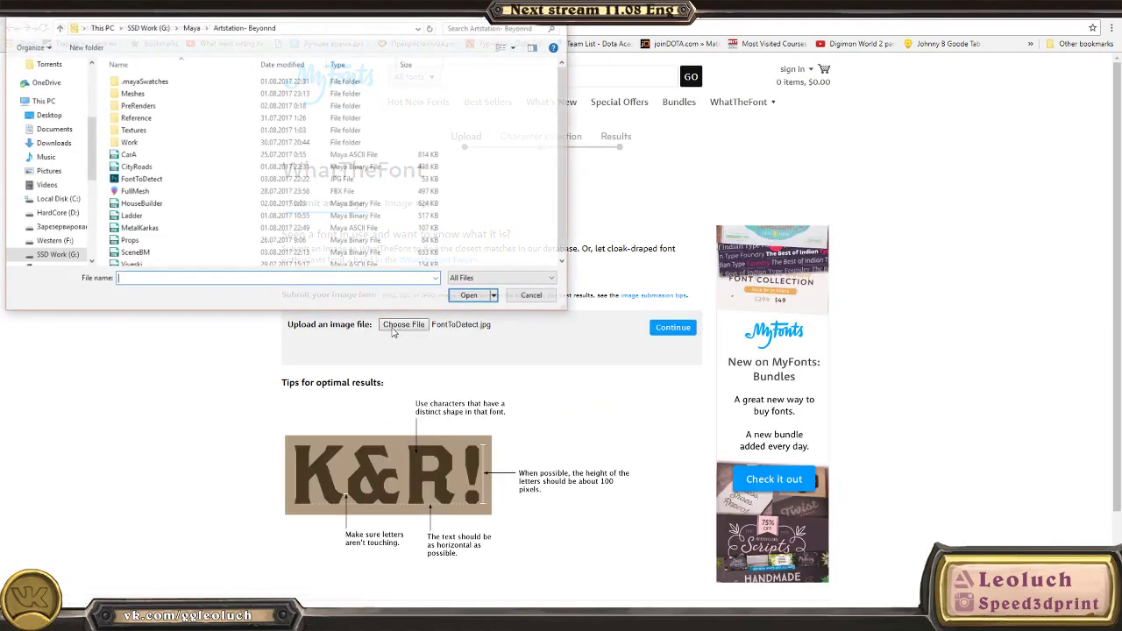
double_click(156, 183)
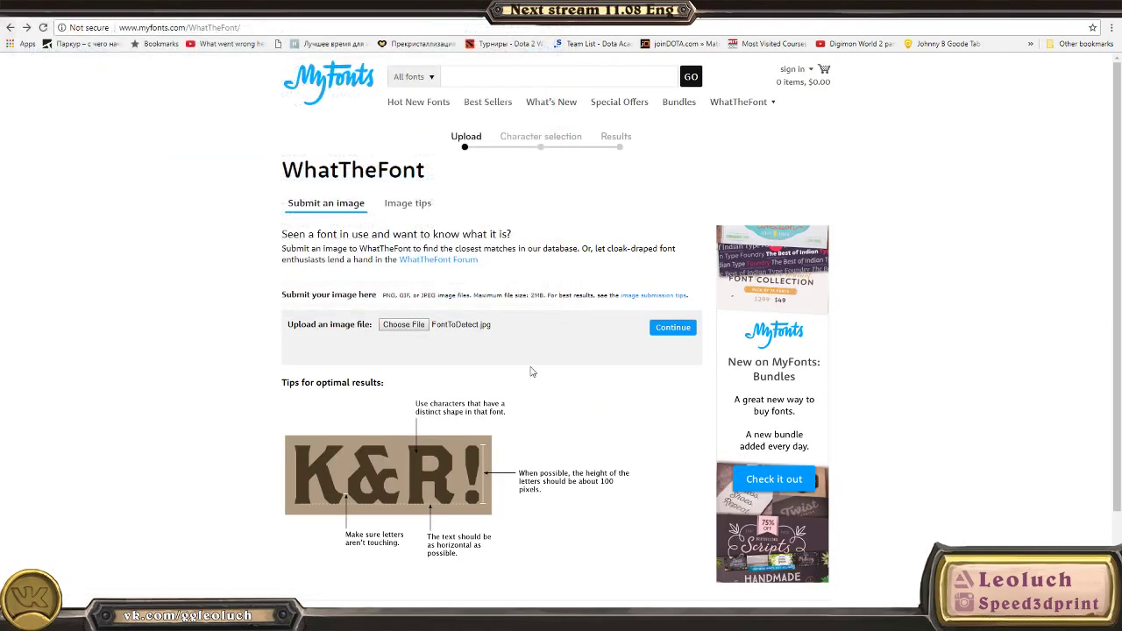
click(677, 329)
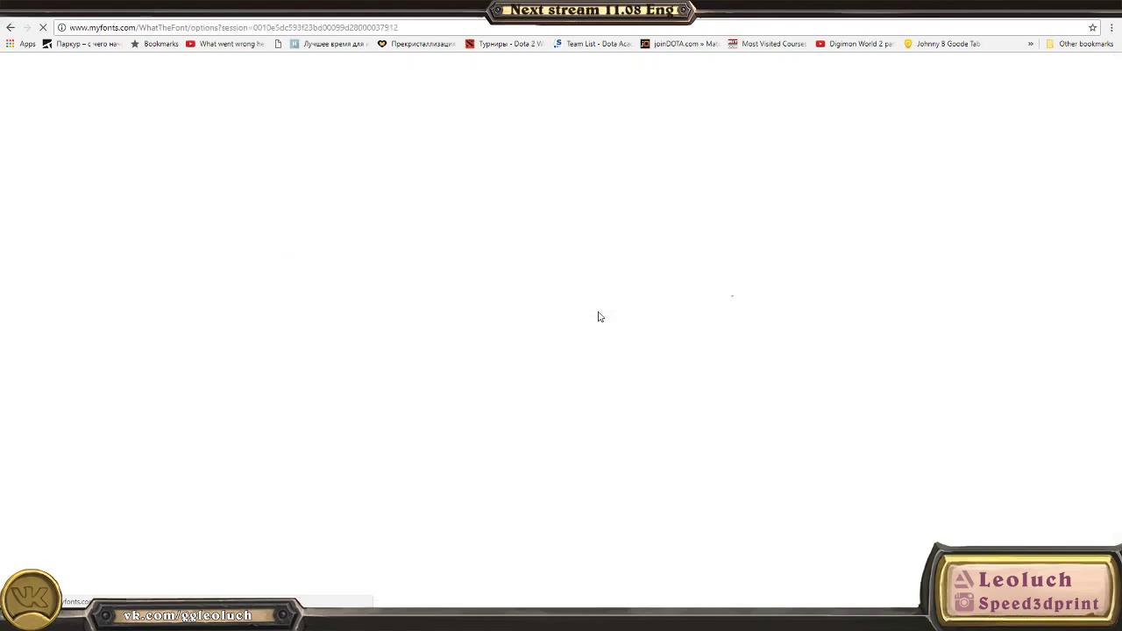
Step: Try to combine the highlighted character images by placing them over one another, and resubmit the same image to reset them
scroll(575, 352, down, 3)
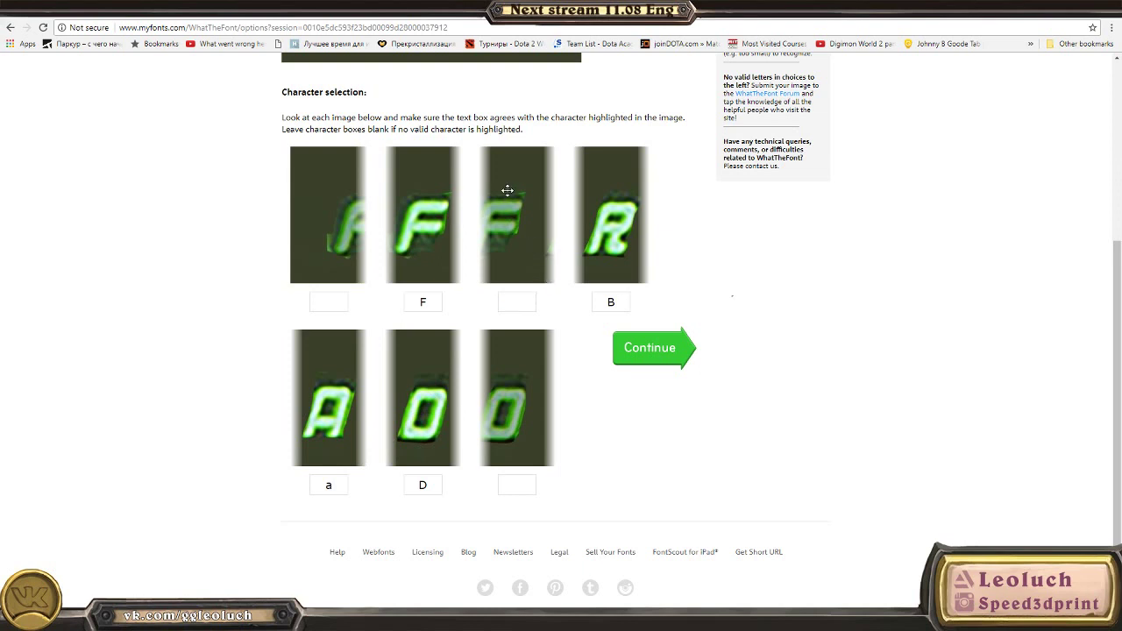
drag(507, 190, 518, 238)
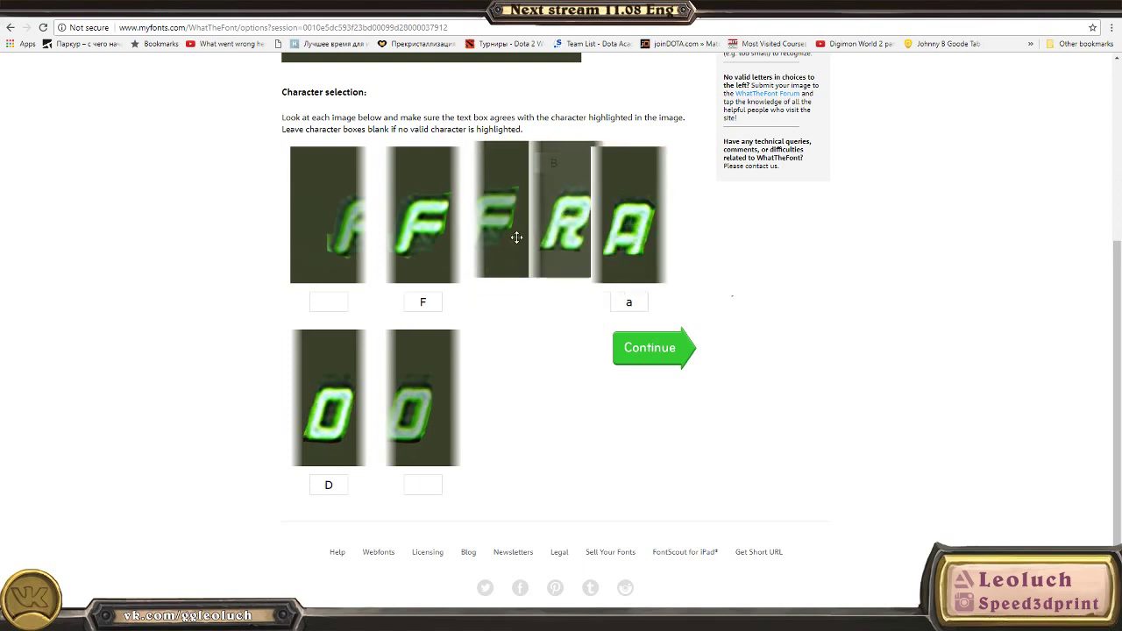
drag(629, 232, 510, 309)
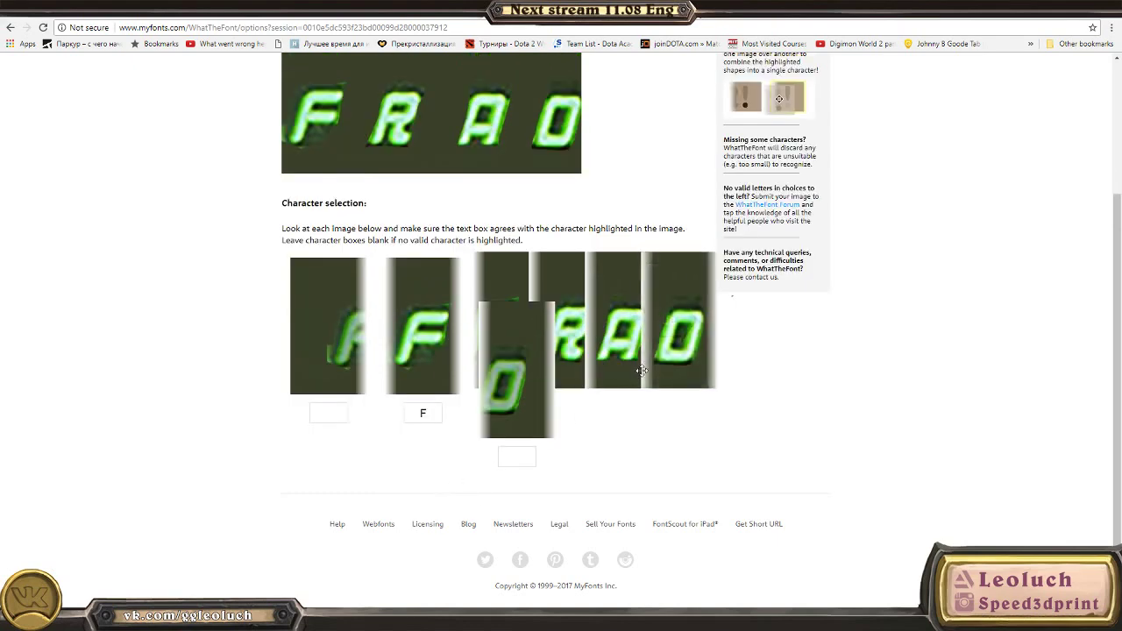
scroll(628, 426, up, 2)
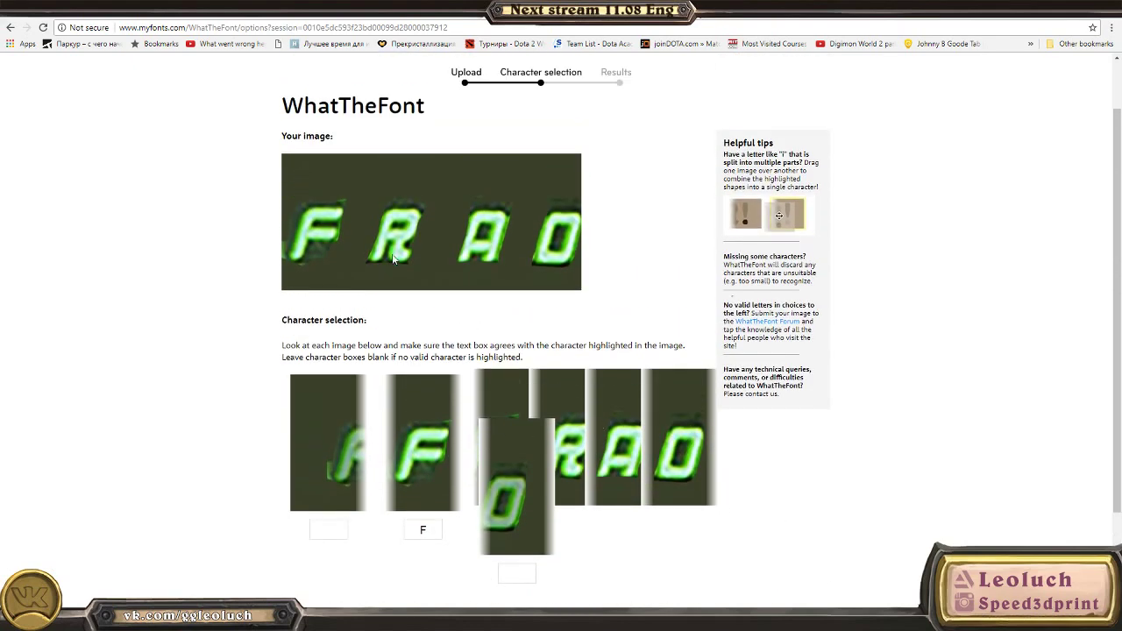
key(alt+Left)
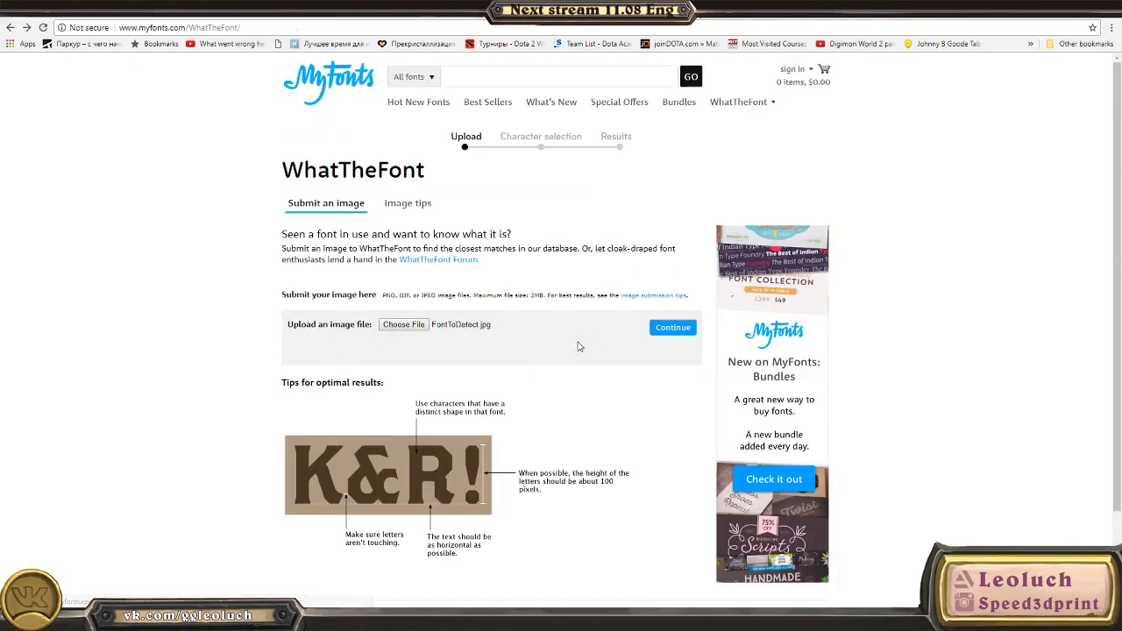
click(663, 327)
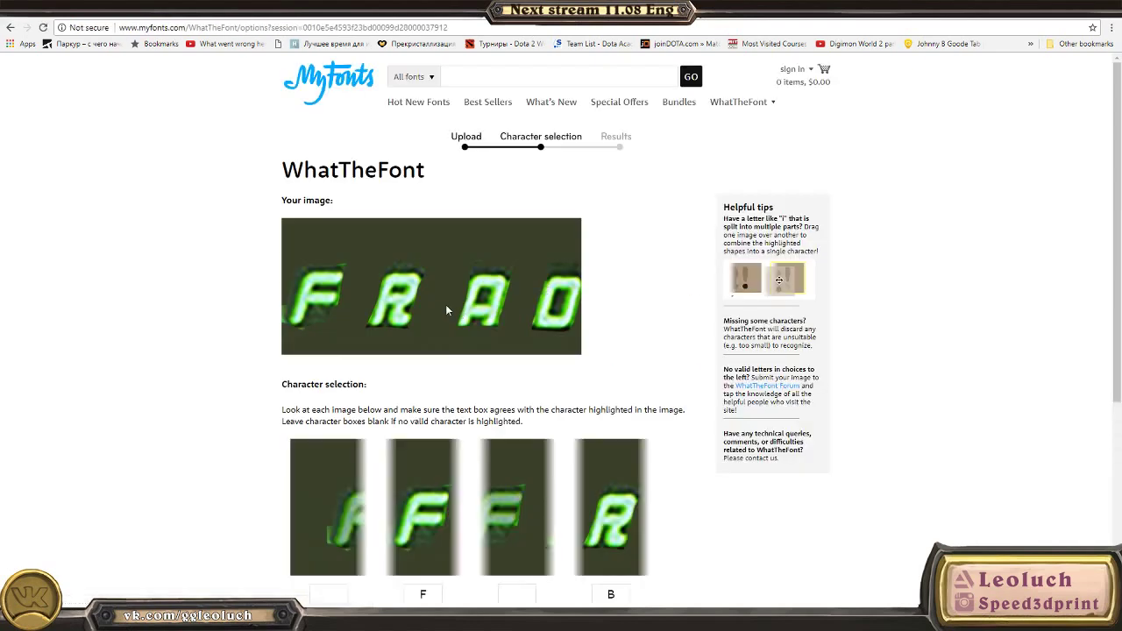
Step: Correct the character boxes to R, A and O for the matching highlighted letters and run the font search
scroll(426, 383, down, 2)
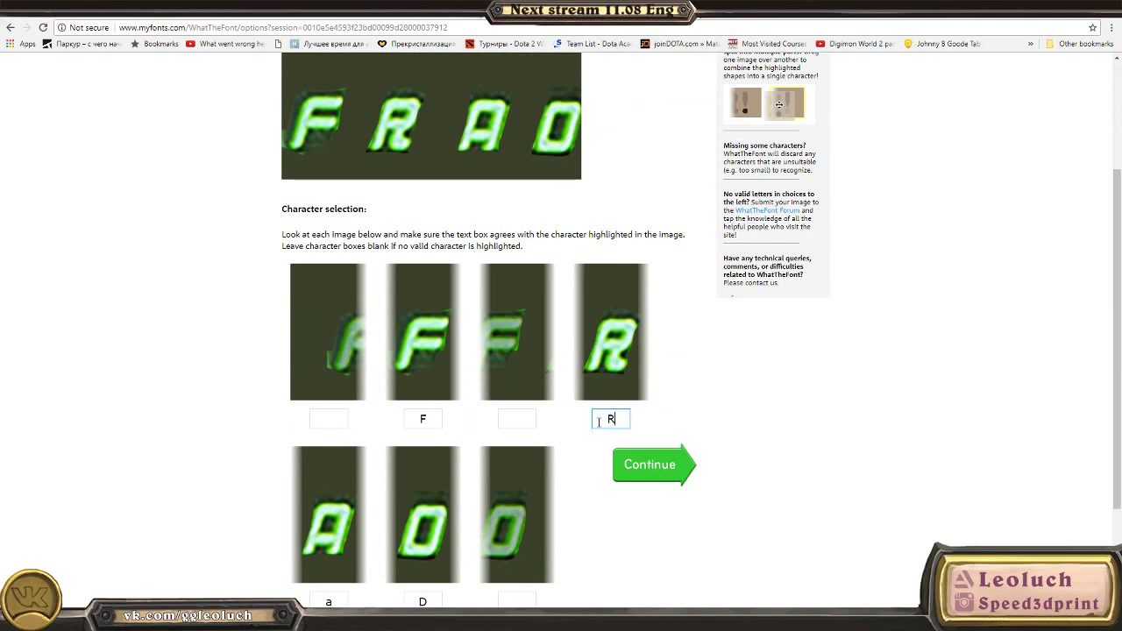
scroll(598, 421, down, 2)
drag(336, 453, 279, 463)
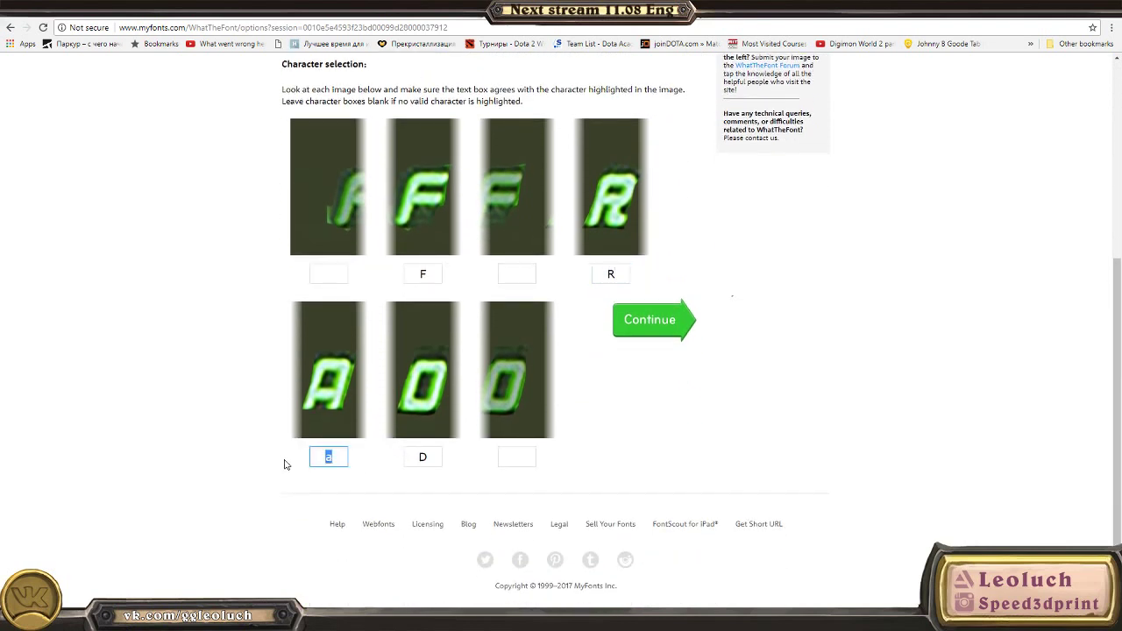
drag(428, 454, 365, 469)
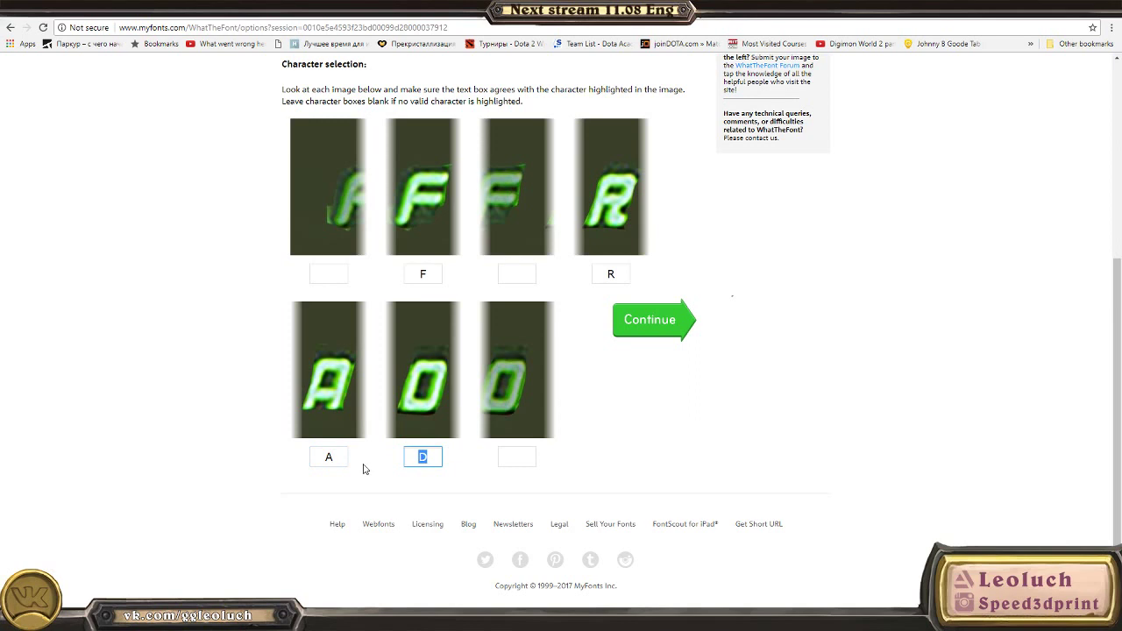
scroll(674, 409, up, 1)
click(666, 331)
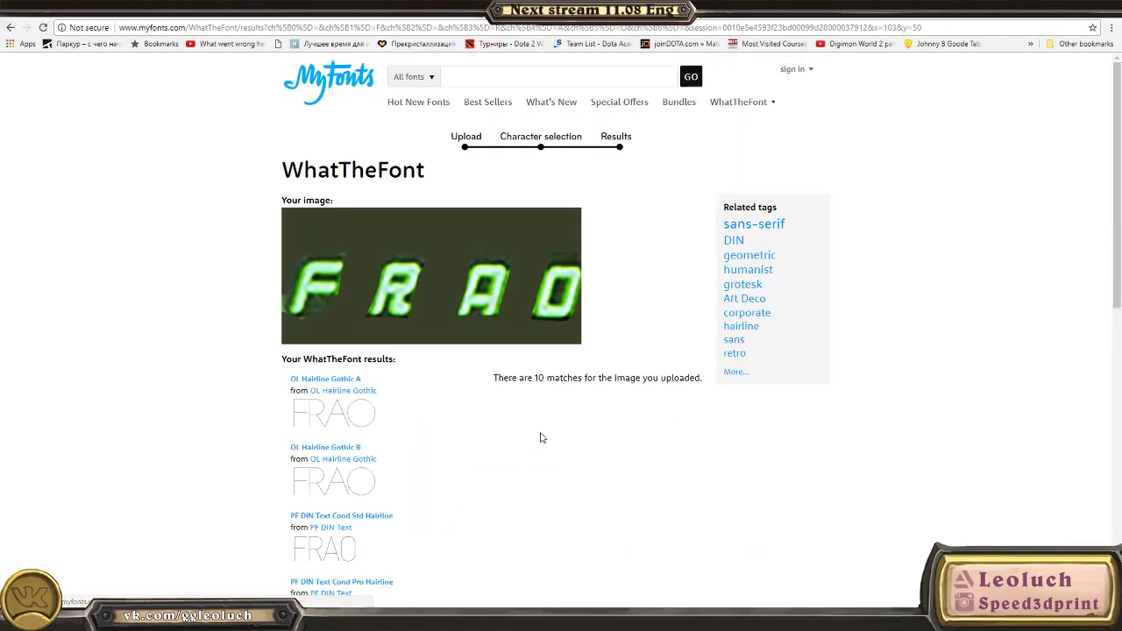
Step: Compare the suggested fonts with the sign's F, R, A and O lettering, and switch back to Photoshop
scroll(350, 417, down, 1)
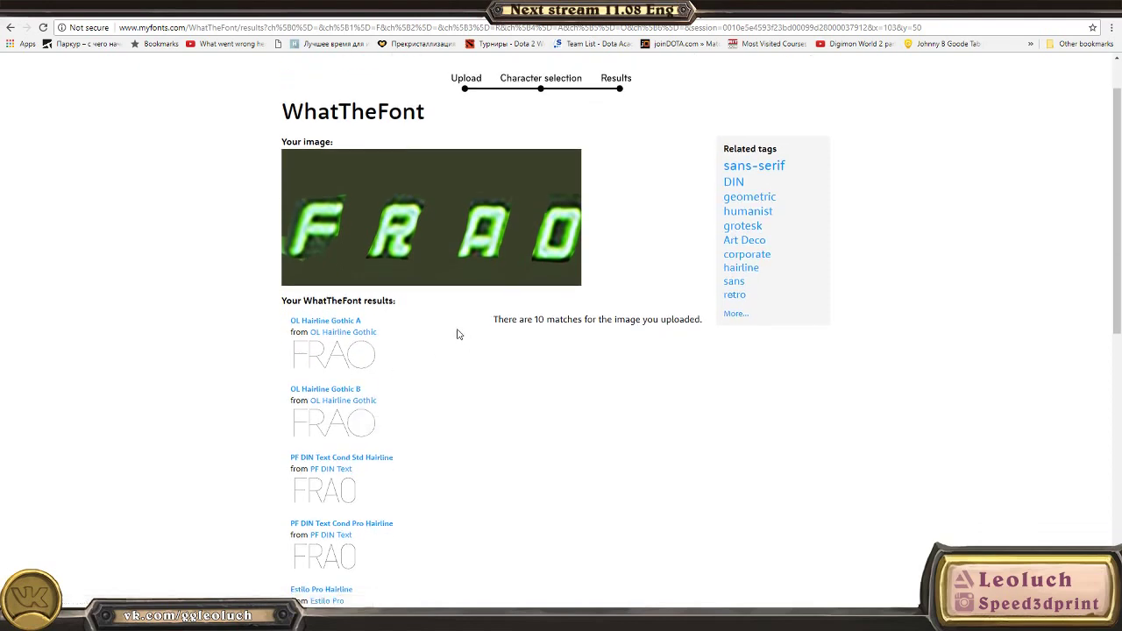
scroll(457, 325, down, 1)
scroll(456, 326, down, 6)
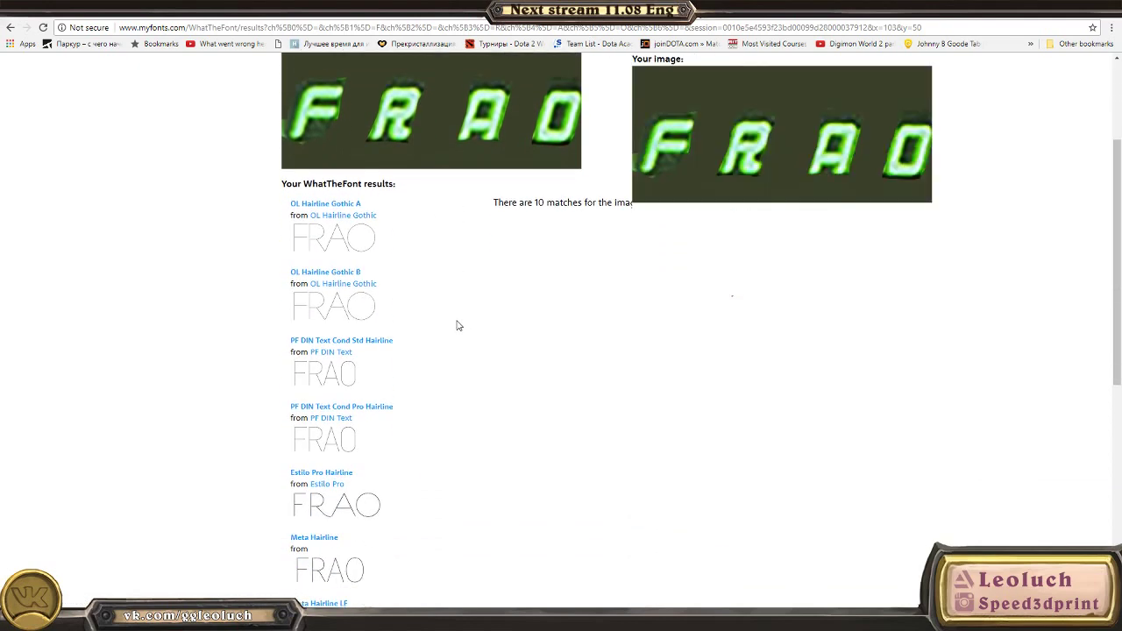
scroll(457, 326, up, 8)
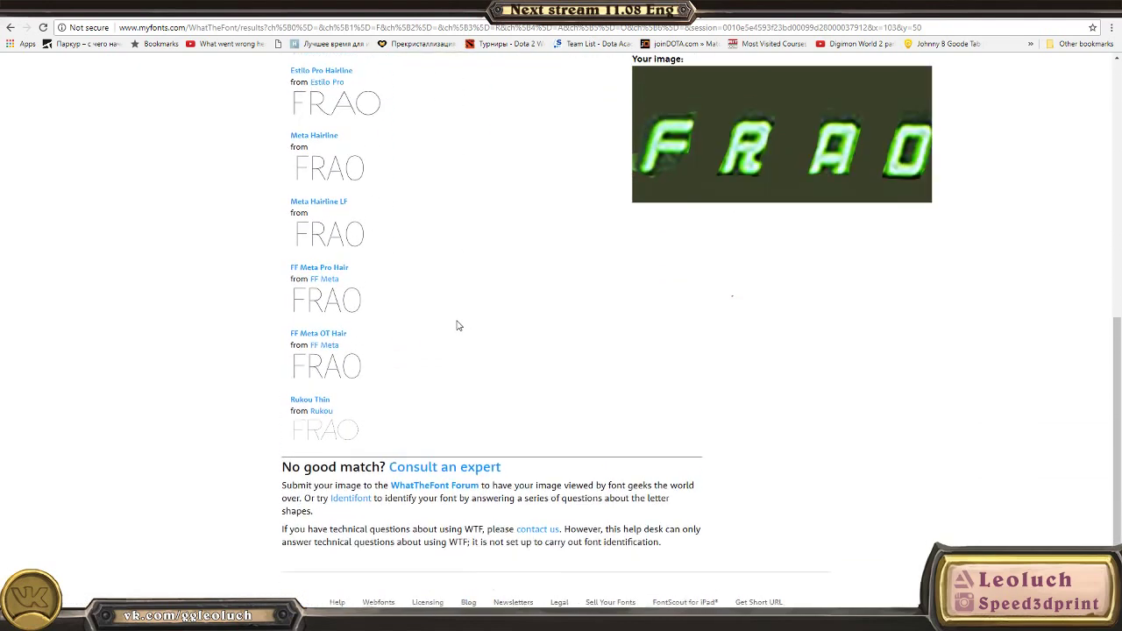
key(alt+Tab)
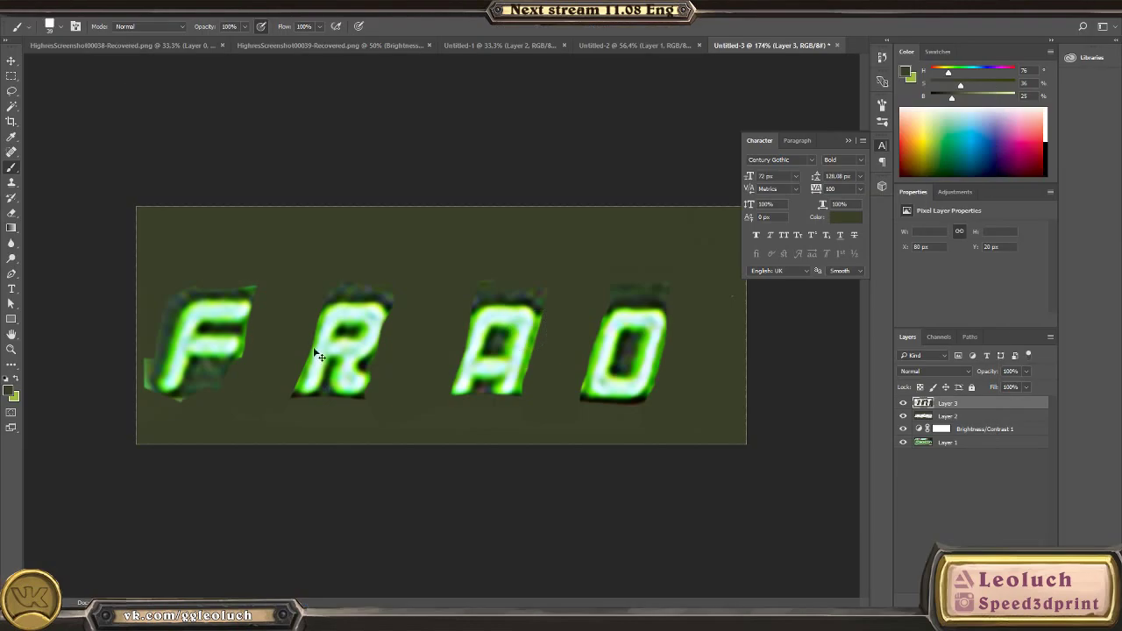
Step: On a new layer, paint over the letter F with a pale cyan colour sampled from the lettering
alt+scroll(325, 333, up, 3)
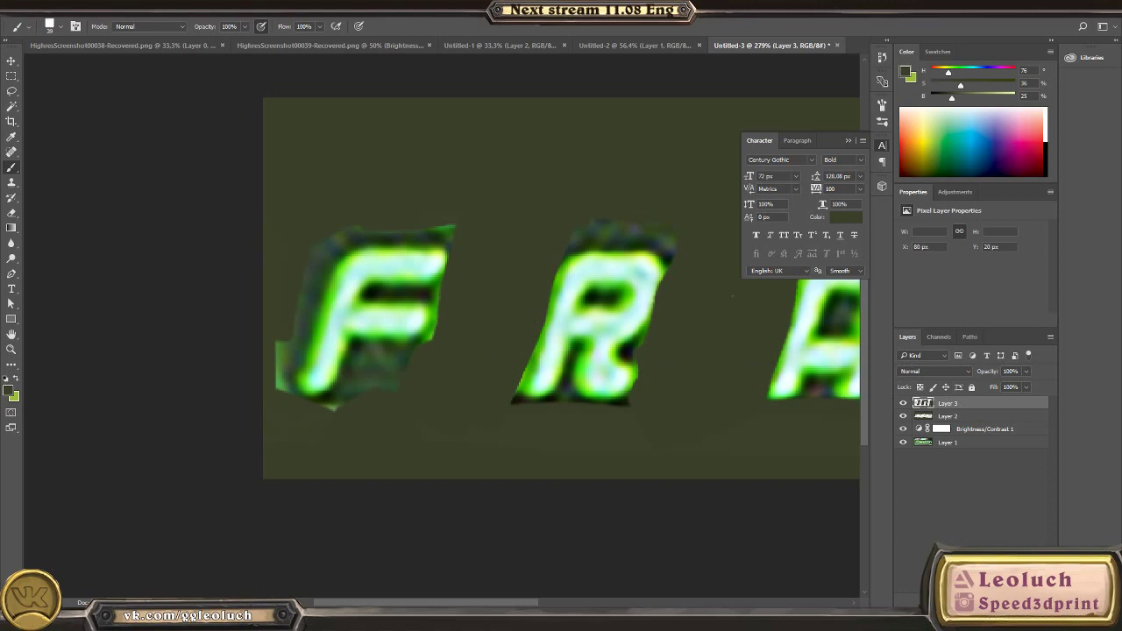
click(1007, 602)
alt+click(344, 313)
mouse_move(340, 319)
alt+right_down()
mouse_move(325, 362)
mouse_move(309, 361)
alt+right_up()
drag(315, 371, 337, 298)
key(ctrl+z)
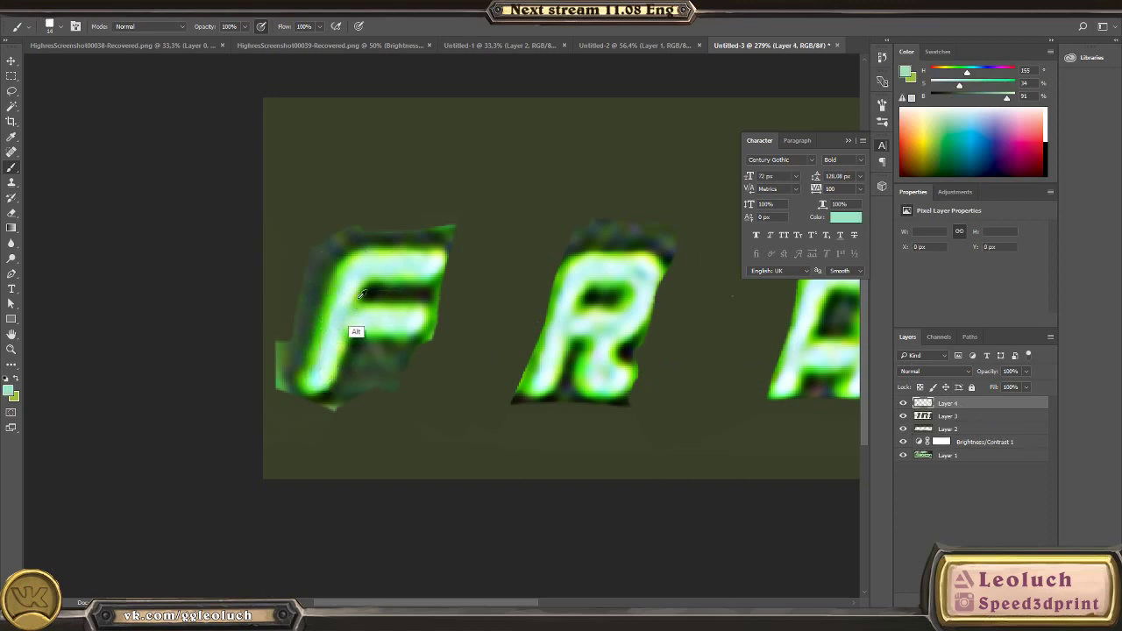
alt+click(359, 280)
alt+right_drag(338, 340, 334, 340)
mouse_move(350, 295)
mouse_down()
mouse_move(340, 301)
mouse_move(377, 252)
mouse_move(337, 302)
mouse_move(336, 290)
mouse_move(327, 353)
mouse_up()
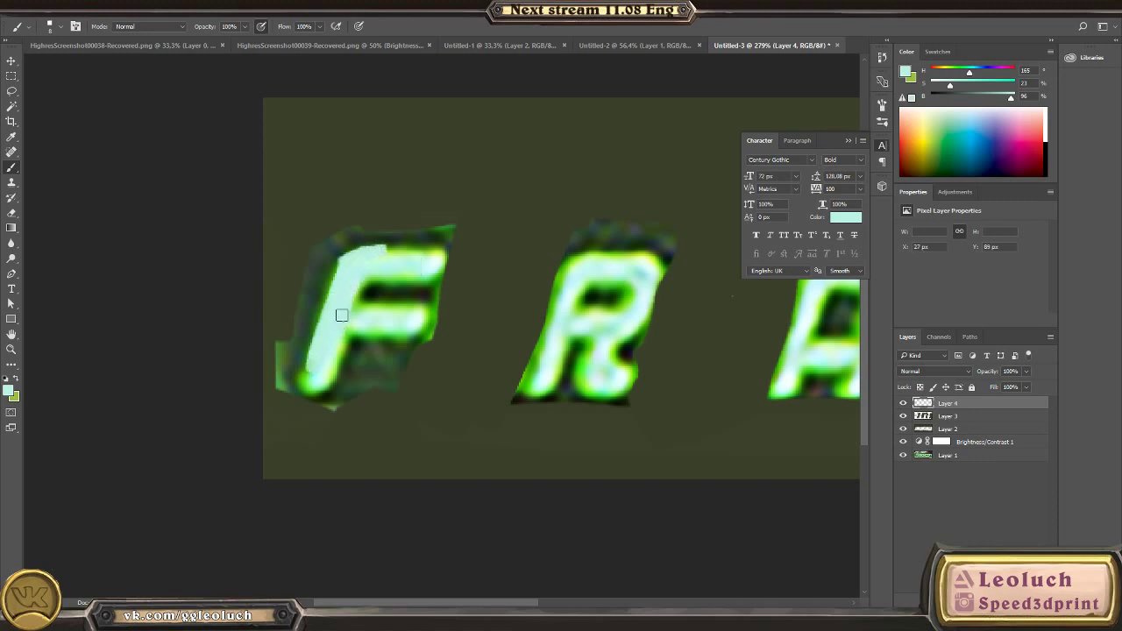
mouse_move(342, 314)
mouse_down()
mouse_move(308, 371)
mouse_move(314, 385)
mouse_up()
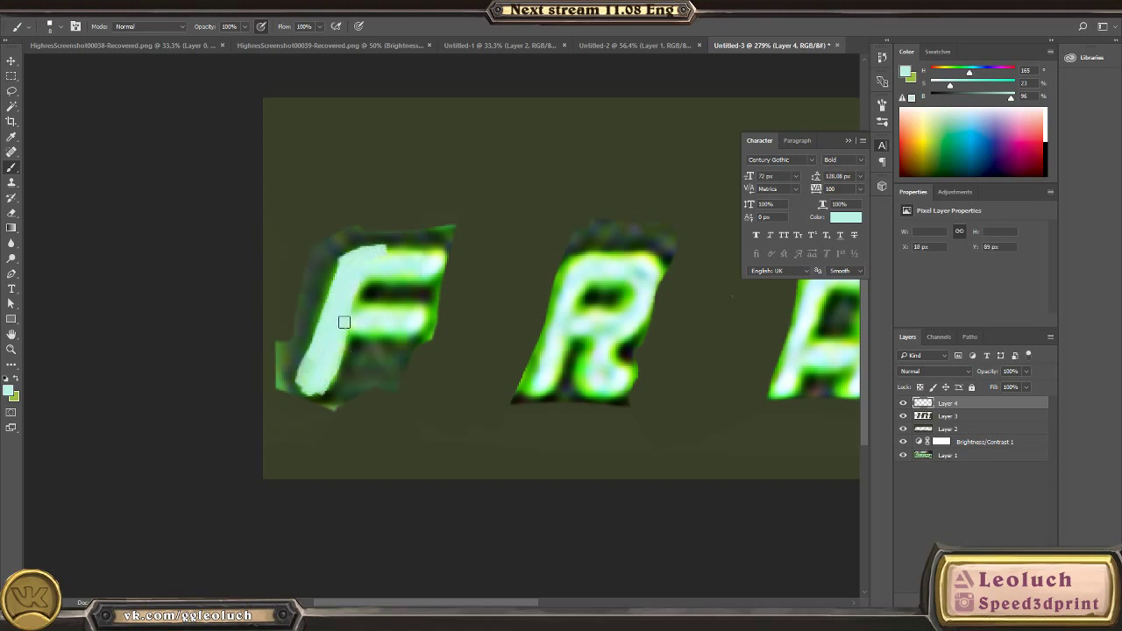
mouse_move(344, 322)
mouse_down()
mouse_move(401, 308)
mouse_move(359, 315)
mouse_move(377, 315)
mouse_move(364, 324)
mouse_move(383, 329)
mouse_move(409, 318)
mouse_move(359, 312)
mouse_move(426, 279)
mouse_move(380, 269)
mouse_move(436, 255)
mouse_up()
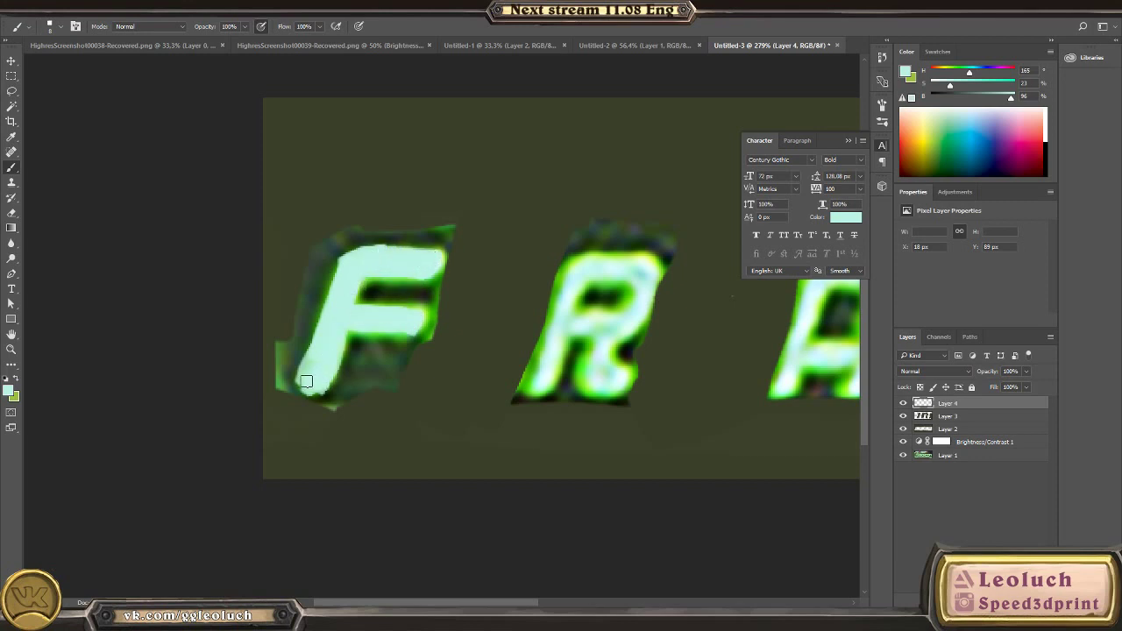
Step: Trace over the letters R and A in the same pale cyan on the new layer
scroll(325, 313, right, 3)
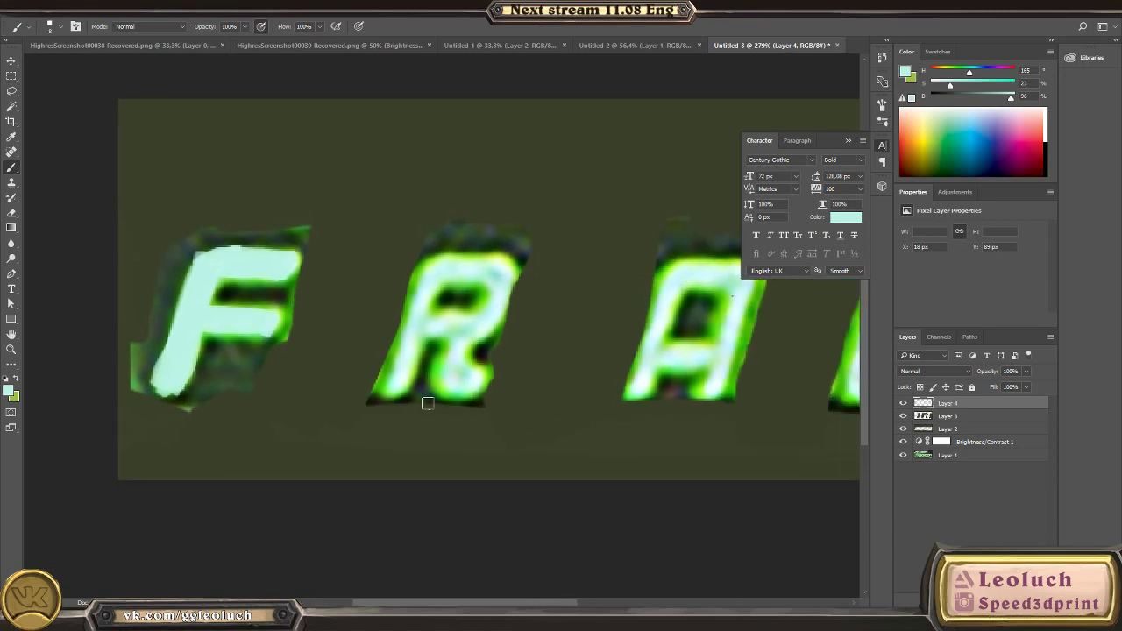
mouse_move(423, 288)
mouse_down()
mouse_move(384, 392)
mouse_move(421, 283)
mouse_move(471, 253)
mouse_move(498, 270)
mouse_move(471, 322)
mouse_move(495, 315)
mouse_move(443, 380)
mouse_move(465, 388)
mouse_move(465, 362)
mouse_move(459, 384)
mouse_up()
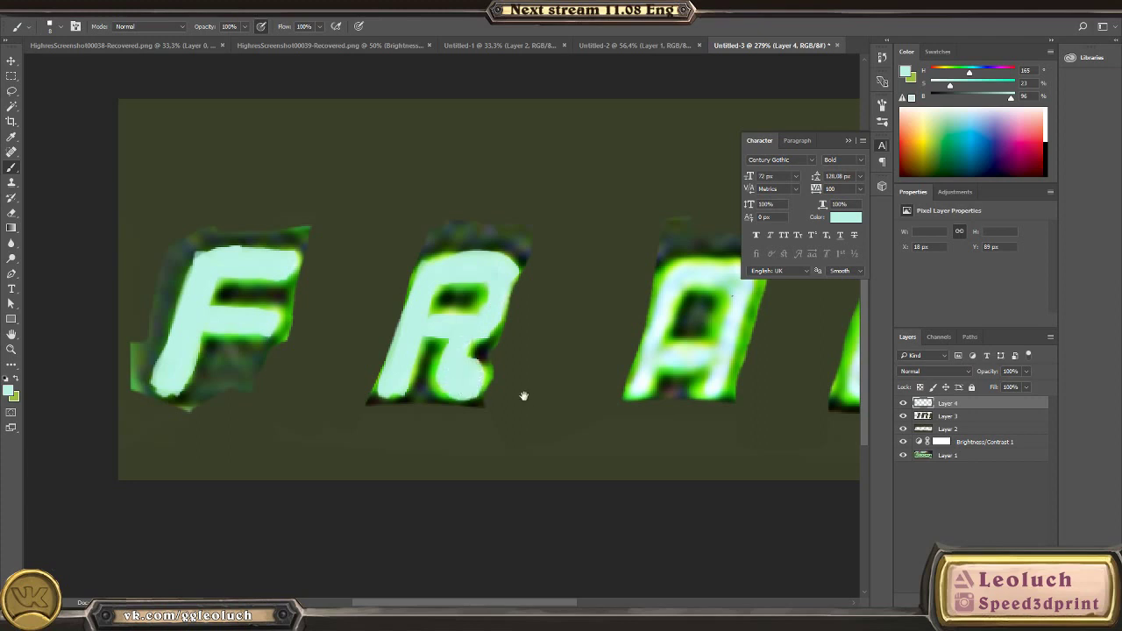
drag(523, 396, 333, 356)
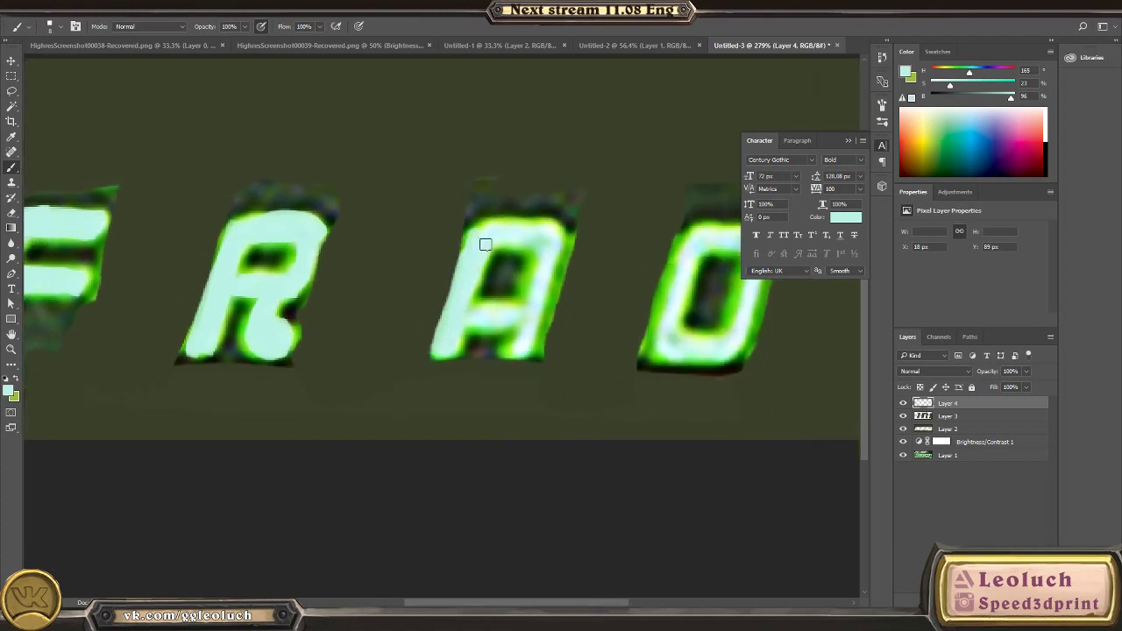
mouse_move(481, 318)
mouse_down()
mouse_move(471, 313)
mouse_move(522, 323)
mouse_move(553, 275)
mouse_move(531, 318)
mouse_move(531, 236)
mouse_move(477, 229)
mouse_move(558, 266)
mouse_up()
Step: Trace over the letter O in pale cyan, undoing and redoing the inaccurate strokes
mouse_move(580, 340)
mouse_down()
mouse_move(398, 323)
mouse_move(407, 317)
mouse_up()
mouse_move(498, 238)
mouse_down()
mouse_move(523, 206)
mouse_move(496, 303)
mouse_move(502, 338)
mouse_move(511, 326)
mouse_move(499, 325)
mouse_move(547, 328)
mouse_move(603, 218)
mouse_move(524, 205)
mouse_move(593, 220)
mouse_move(569, 220)
mouse_move(561, 301)
mouse_up()
key(ctrl+alt+z)
key(ctrl+alt+z)
key(ctrl+alt+z)
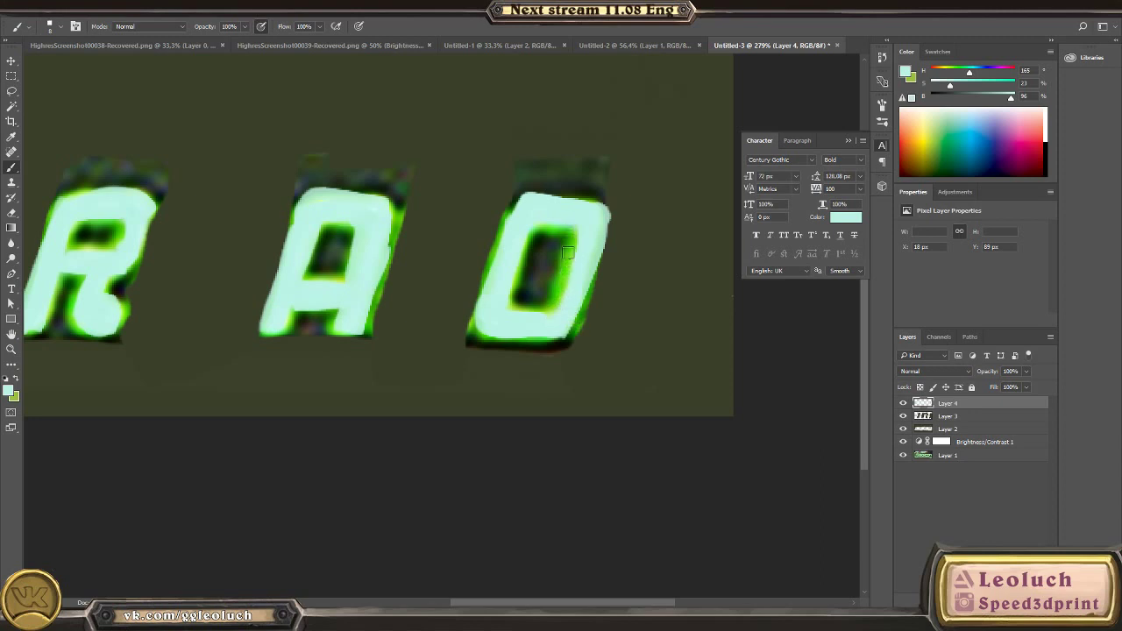
mouse_move(536, 228)
mouse_down()
mouse_move(568, 225)
mouse_move(564, 290)
mouse_up()
mouse_move(575, 231)
mouse_down()
mouse_move(548, 327)
mouse_move(532, 333)
mouse_move(513, 213)
mouse_move(544, 201)
mouse_move(598, 210)
mouse_up()
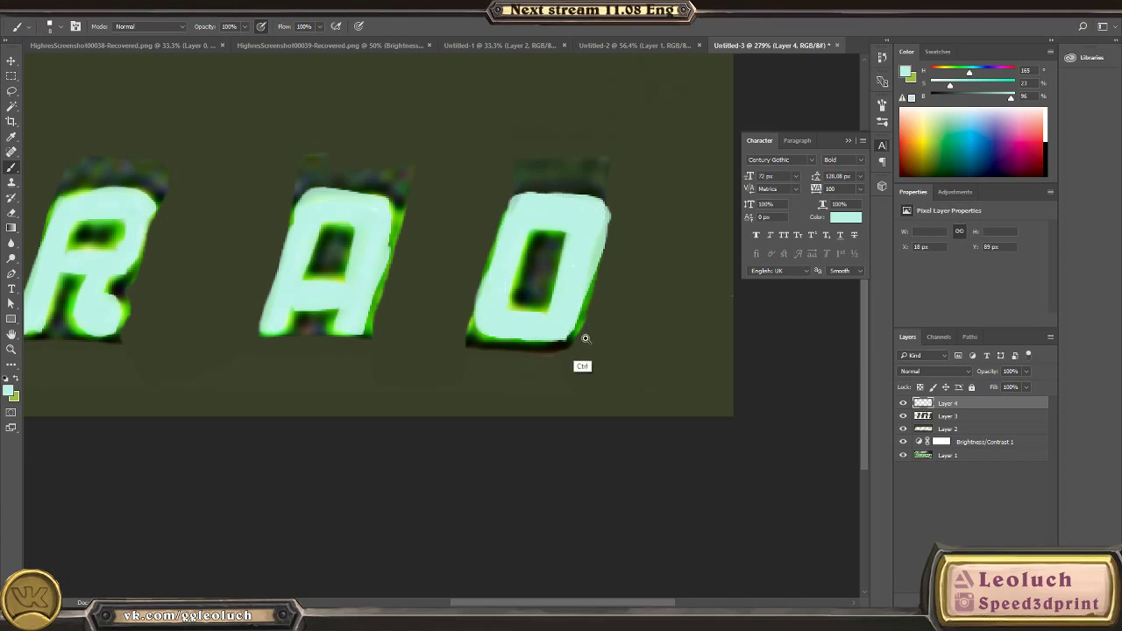
Step: Add a layer mask to the traced letters from the layer's own outline and display the mask alone
ctrl+drag(585, 340, 465, 342)
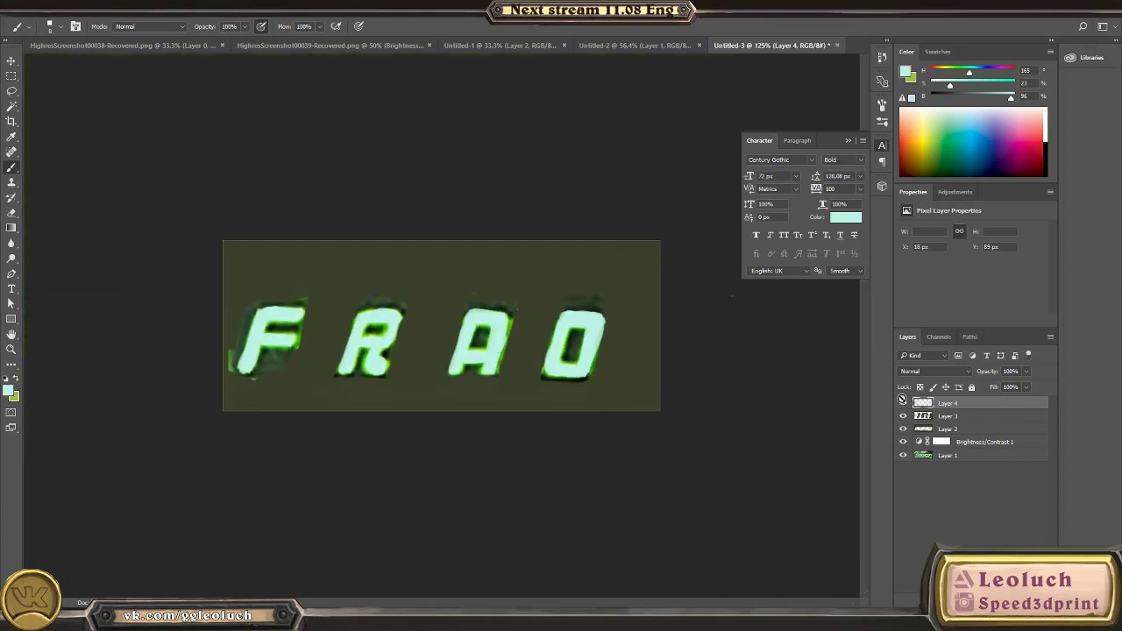
click(903, 402)
click(903, 404)
ctrl+click(918, 405)
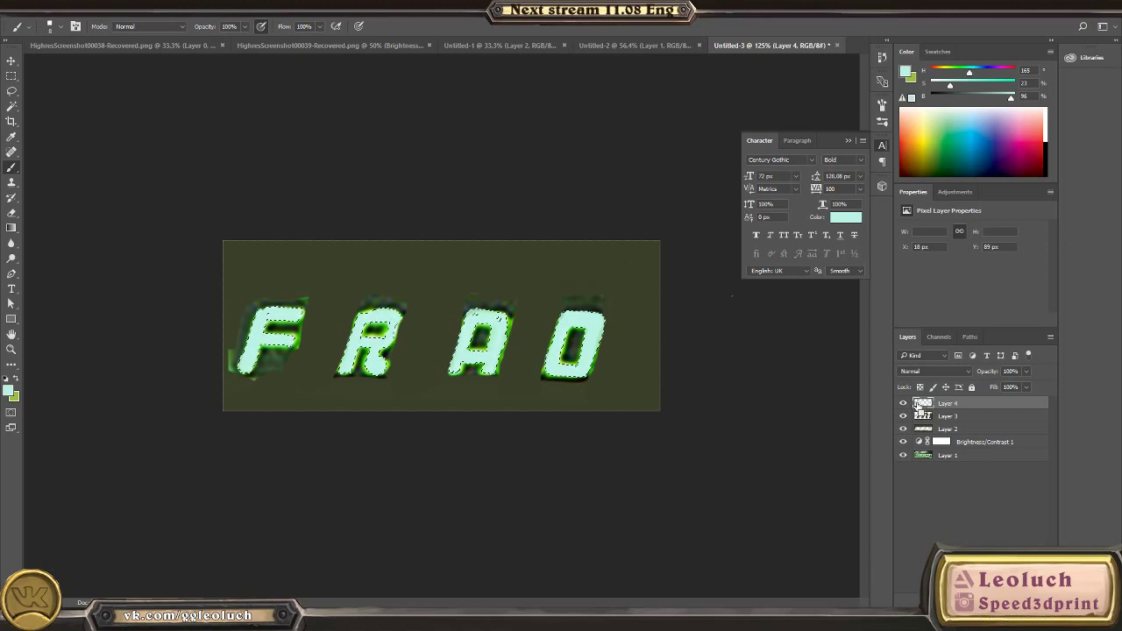
click(960, 602)
alt+click(948, 404)
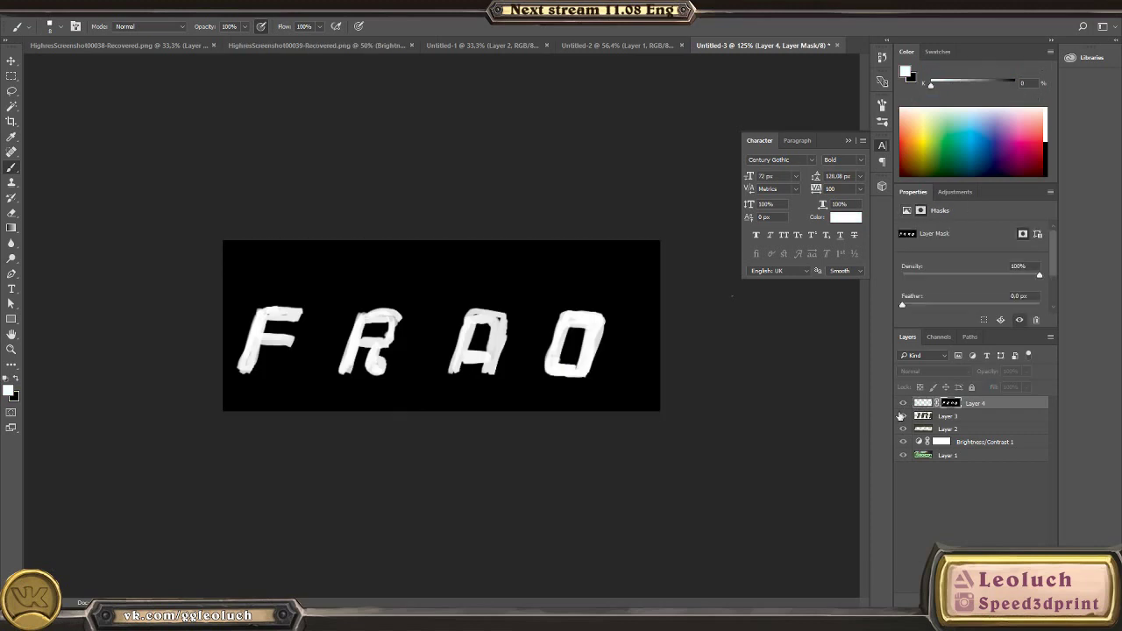
Step: Fill in the uneven grey areas of the letter A in white on the mask
alt+scroll(406, 356, up, 2)
alt+scroll(479, 373, up, 3)
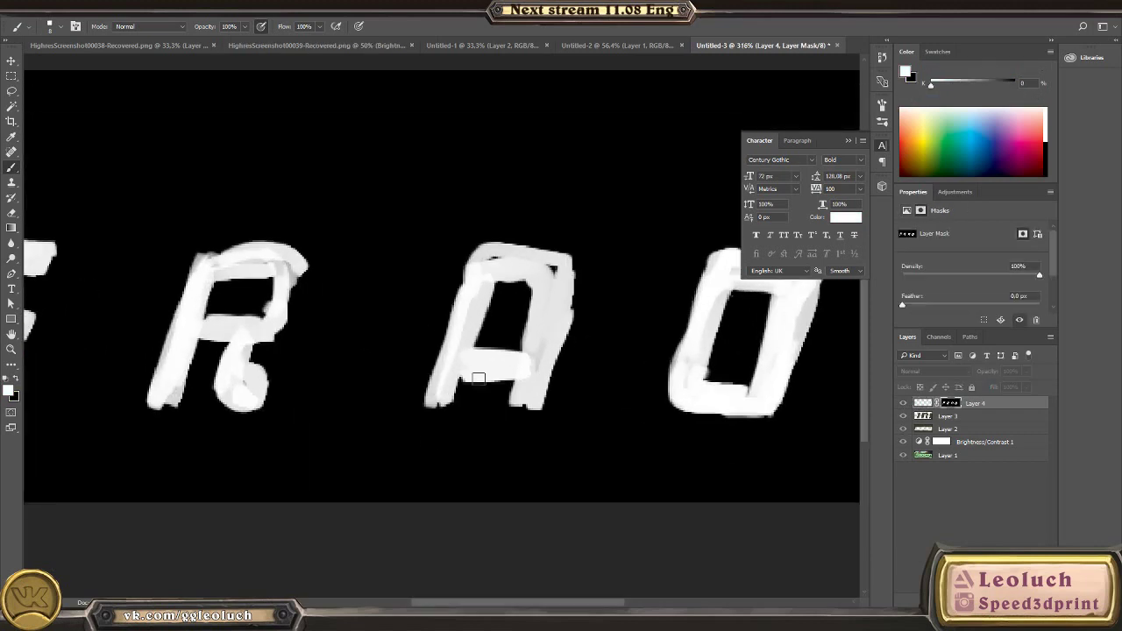
mouse_move(445, 384)
mouse_down()
mouse_move(473, 294)
mouse_move(500, 273)
mouse_move(544, 281)
mouse_move(503, 254)
mouse_move(531, 267)
mouse_move(546, 324)
mouse_move(533, 298)
mouse_move(529, 405)
mouse_move(539, 353)
mouse_move(521, 358)
mouse_move(477, 326)
mouse_move(456, 385)
mouse_move(459, 371)
mouse_move(514, 370)
mouse_up()
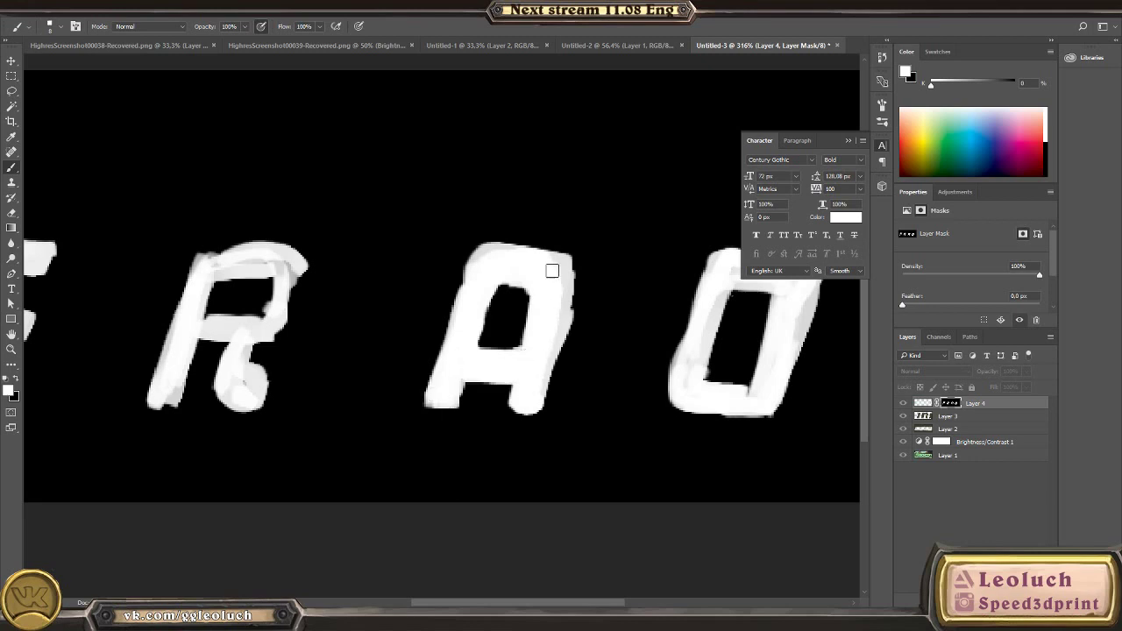
drag(552, 271, 501, 270)
Step: Paint the letters R and F solid white on the mask
mouse_move(512, 337)
ctrl+mouse_down()
mouse_move(382, 390)
mouse_move(477, 385)
mouse_move(547, 338)
mouse_move(461, 365)
mouse_move(533, 369)
mouse_move(470, 293)
mouse_move(539, 307)
mouse_move(533, 290)
mouse_move(428, 363)
mouse_move(415, 421)
mouse_move(423, 352)
mouse_move(414, 458)
mouse_move(429, 392)
ctrl+mouse_up()
mouse_move(496, 423)
mouse_down()
mouse_move(513, 458)
mouse_move(513, 447)
mouse_up()
drag(208, 358, 363, 307)
mouse_move(330, 242)
mouse_down()
mouse_move(406, 228)
mouse_move(429, 253)
mouse_move(396, 230)
mouse_up()
mouse_move(300, 308)
mouse_down()
mouse_move(373, 302)
mouse_move(389, 310)
mouse_move(356, 318)
mouse_move(395, 318)
mouse_move(307, 312)
mouse_move(263, 400)
mouse_move(285, 310)
mouse_move(369, 244)
mouse_up()
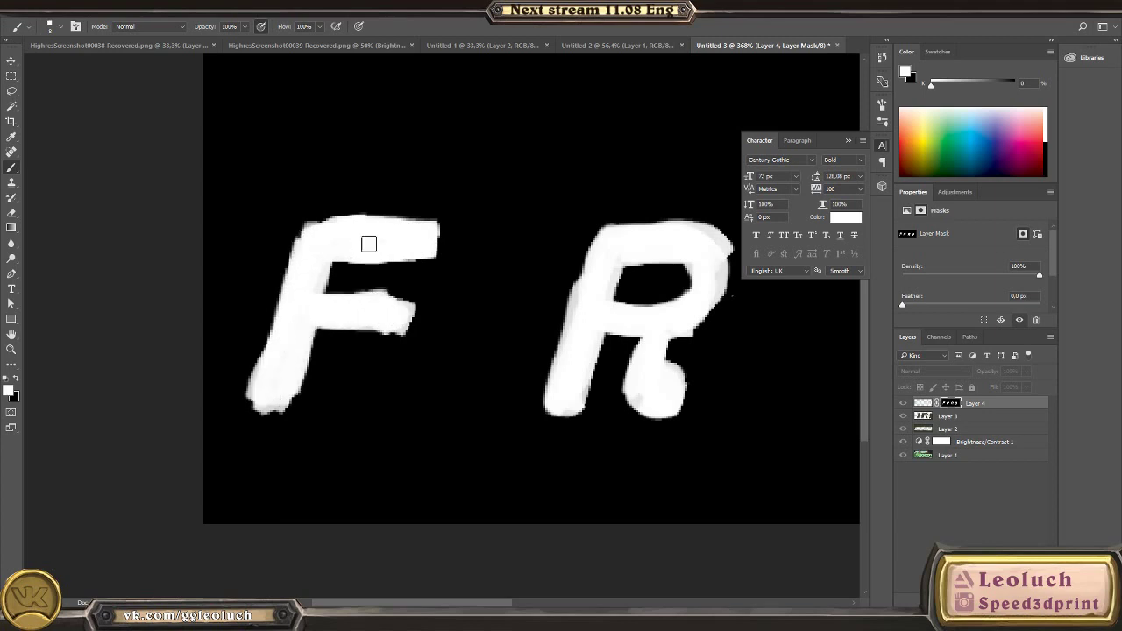
Step: Trim the ragged ends of the F's arms in black on the mask
key(x)
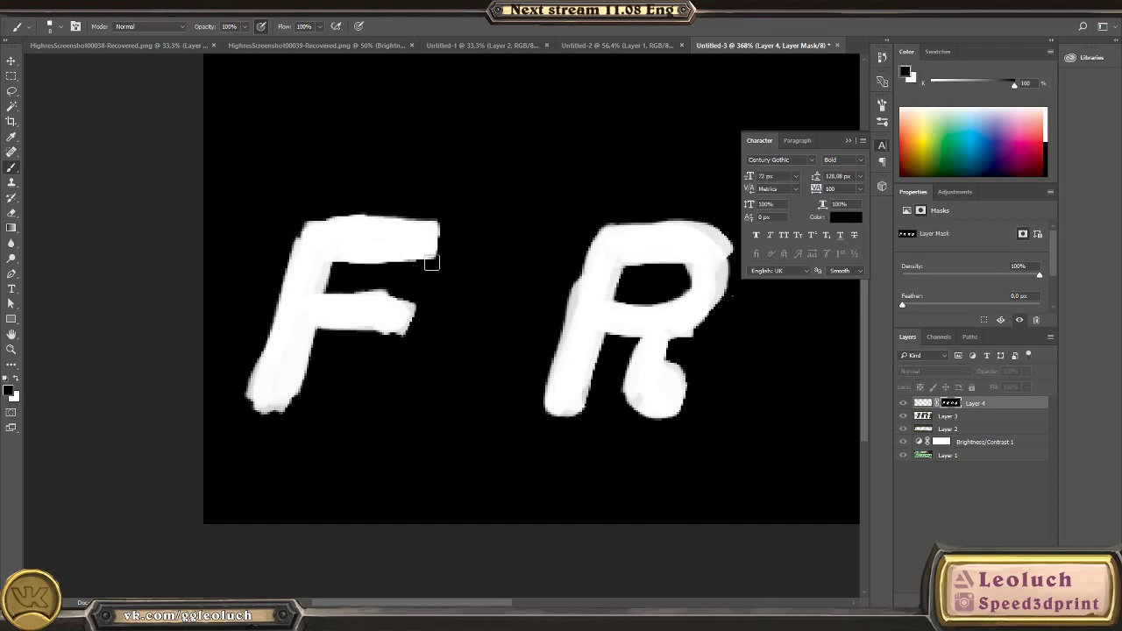
mouse_move(422, 302)
mouse_down()
mouse_move(366, 281)
mouse_move(403, 296)
mouse_move(399, 338)
mouse_up()
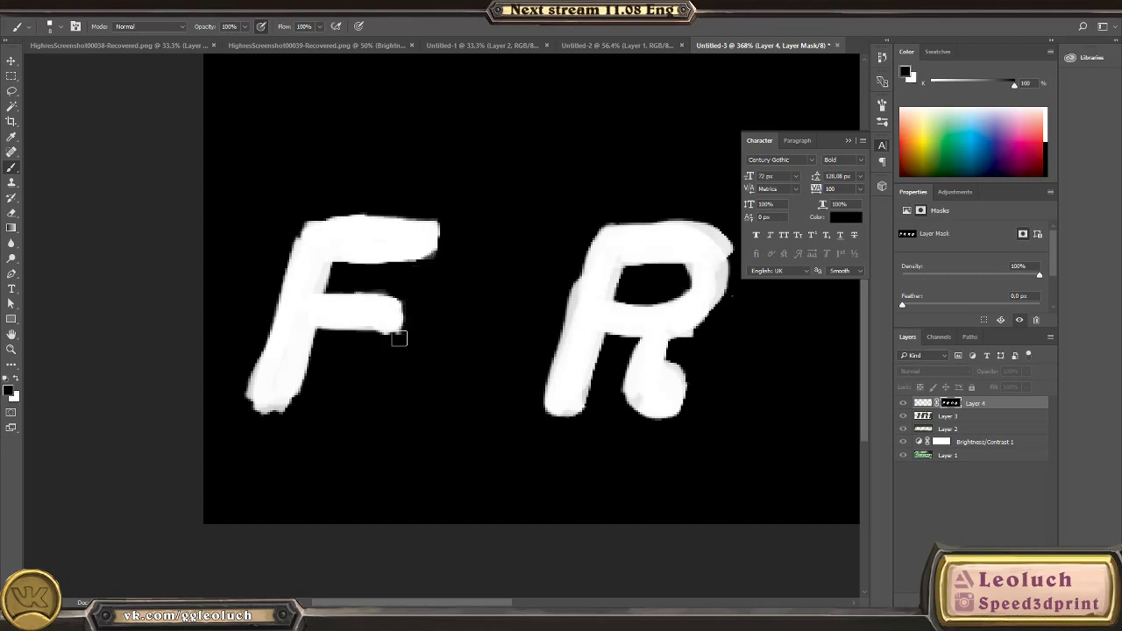
key(x)
ctrl+drag(430, 399, 293, 377)
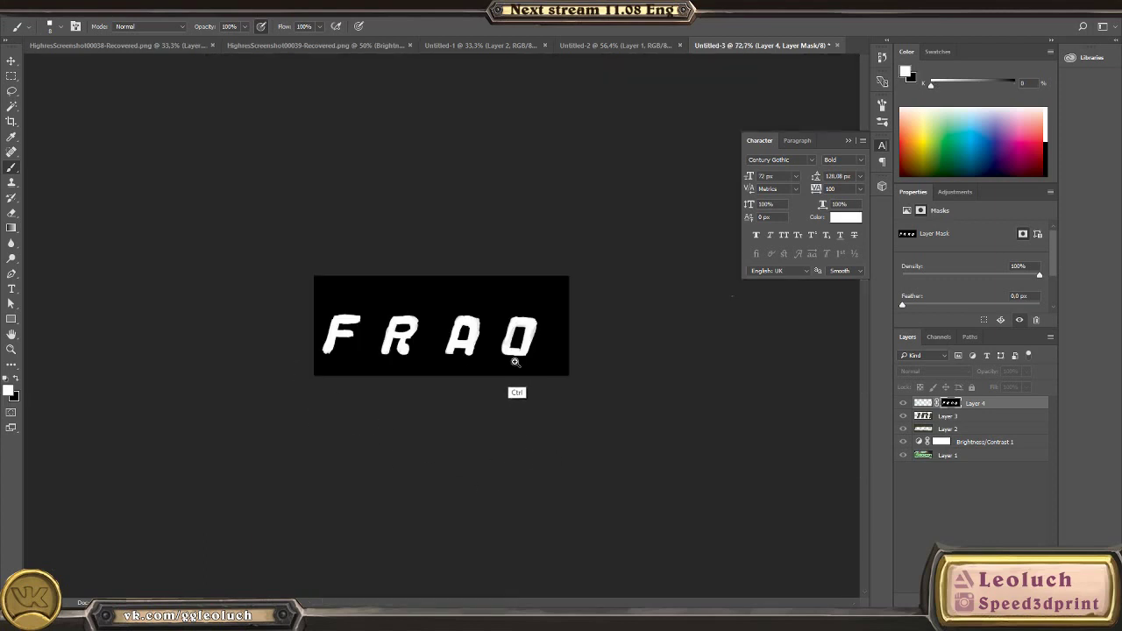
Step: Fill in the letter O in white on the mask and clean up the letter edges in black
ctrl+drag(516, 361, 648, 403)
drag(649, 411, 419, 333)
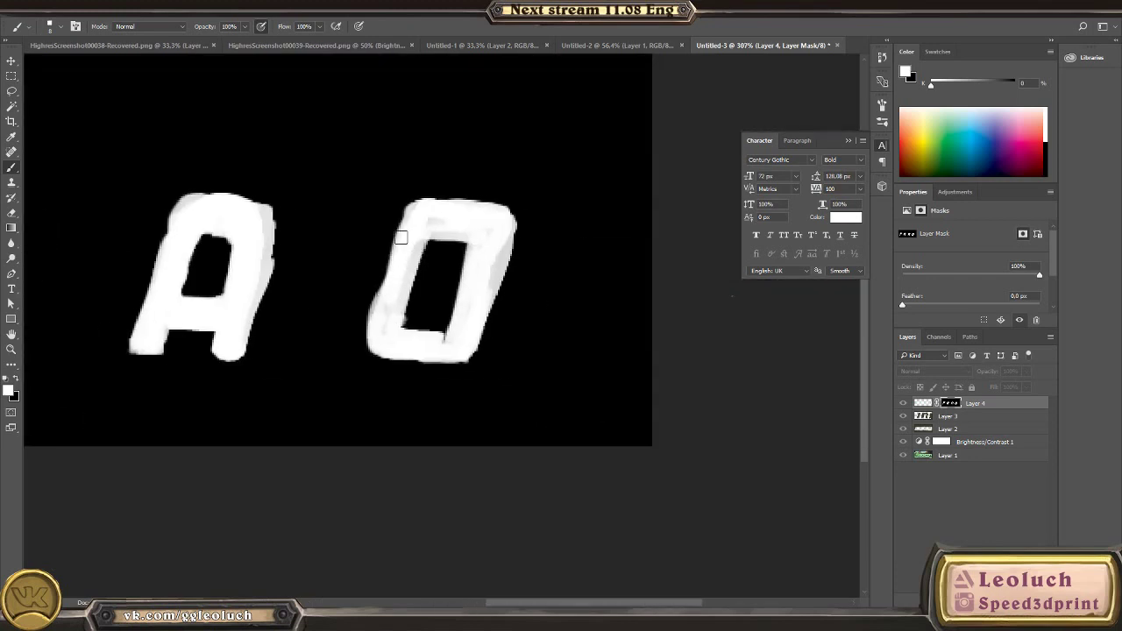
mouse_move(400, 237)
mouse_down()
mouse_move(421, 229)
mouse_move(397, 298)
mouse_up()
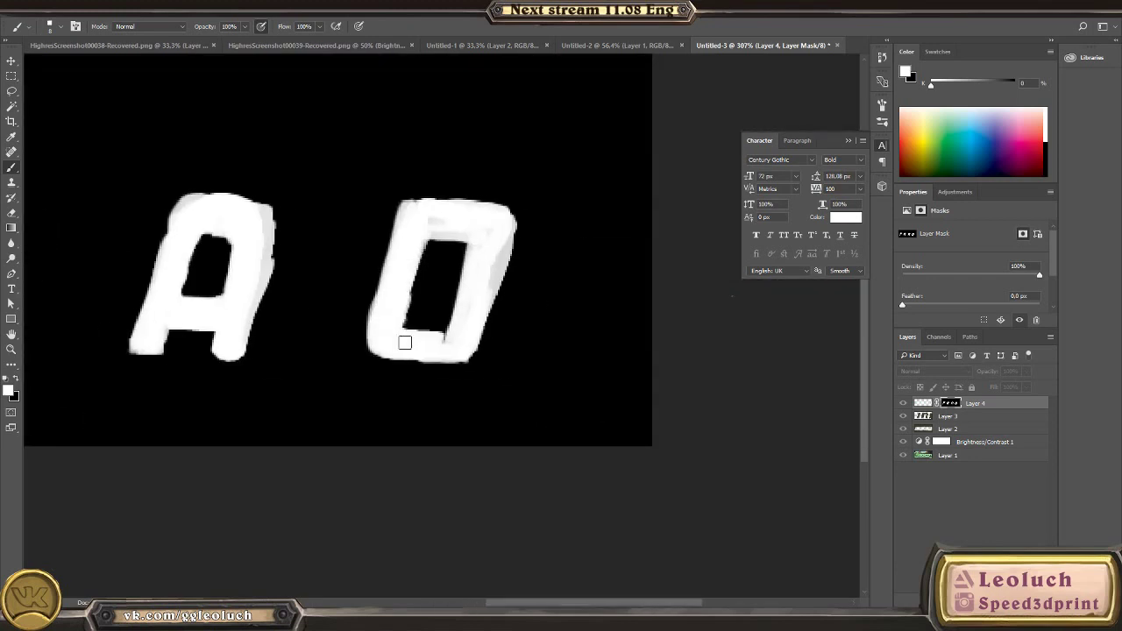
mouse_move(405, 342)
mouse_down()
mouse_move(452, 340)
mouse_move(488, 307)
mouse_up()
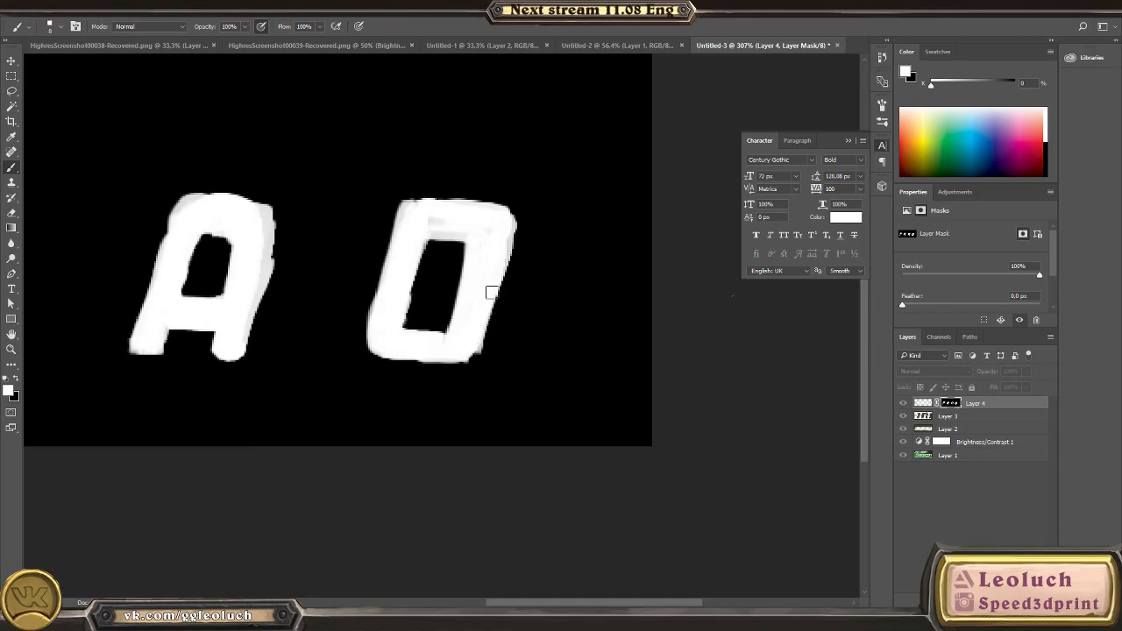
key(x)
mouse_move(496, 190)
mouse_down()
mouse_move(517, 243)
mouse_move(508, 291)
mouse_move(504, 194)
mouse_move(430, 192)
mouse_move(316, 216)
mouse_up()
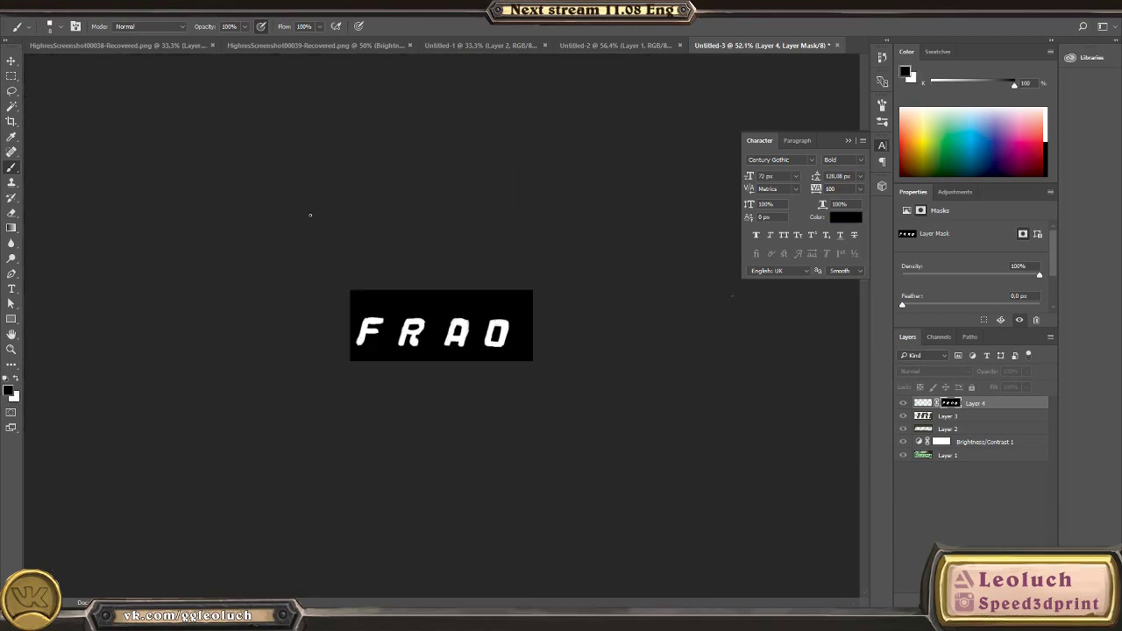
Step: Copy the whole white-on-black mask image and paste it as a new layer above the traced letters
alt+scroll(408, 337, up, 5)
alt+scroll(413, 351, down, 4)
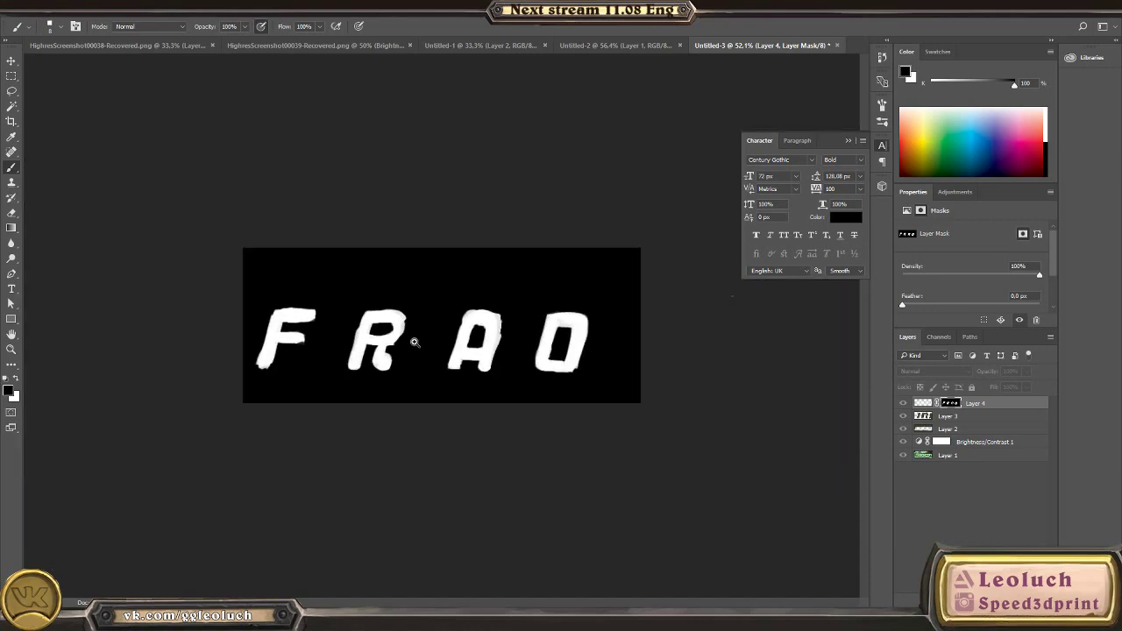
alt+click(953, 402)
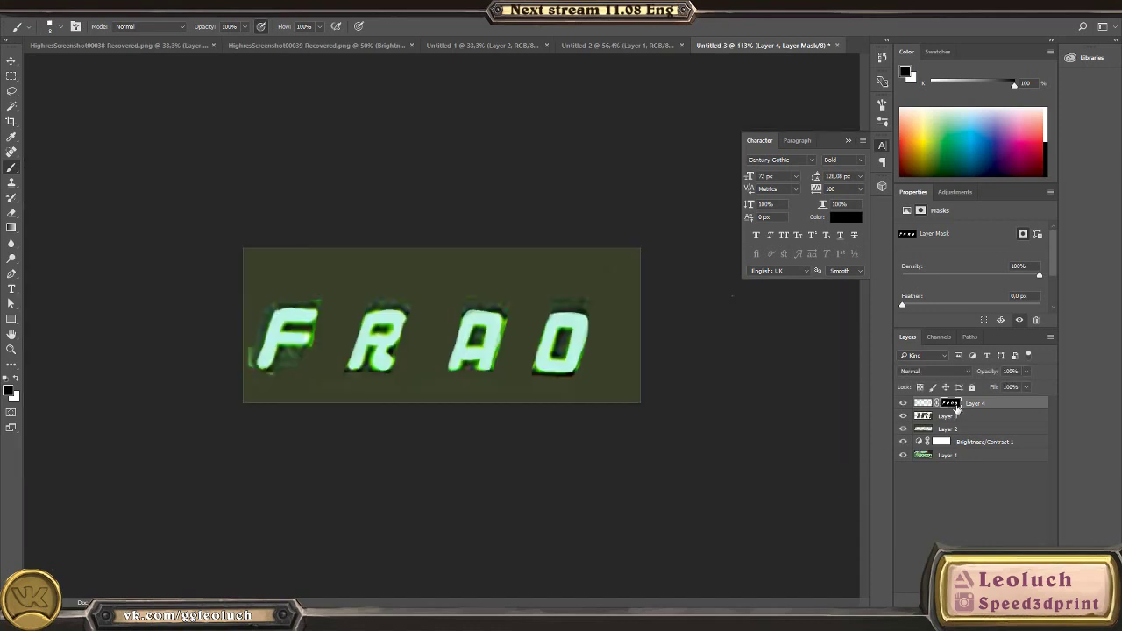
alt+click(955, 406)
click(921, 404)
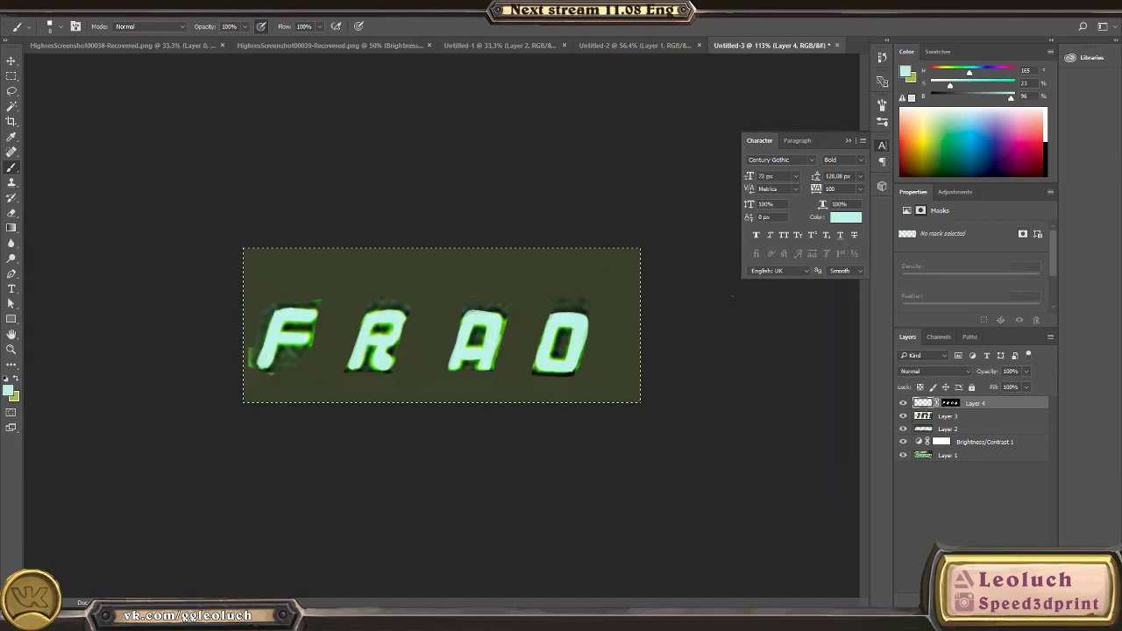
key(ctrl+v)
Step: Save the white-on-black letters as a JPEG over FontToDetect with quality 12 (Maximum)
key(ctrl+shift+s)
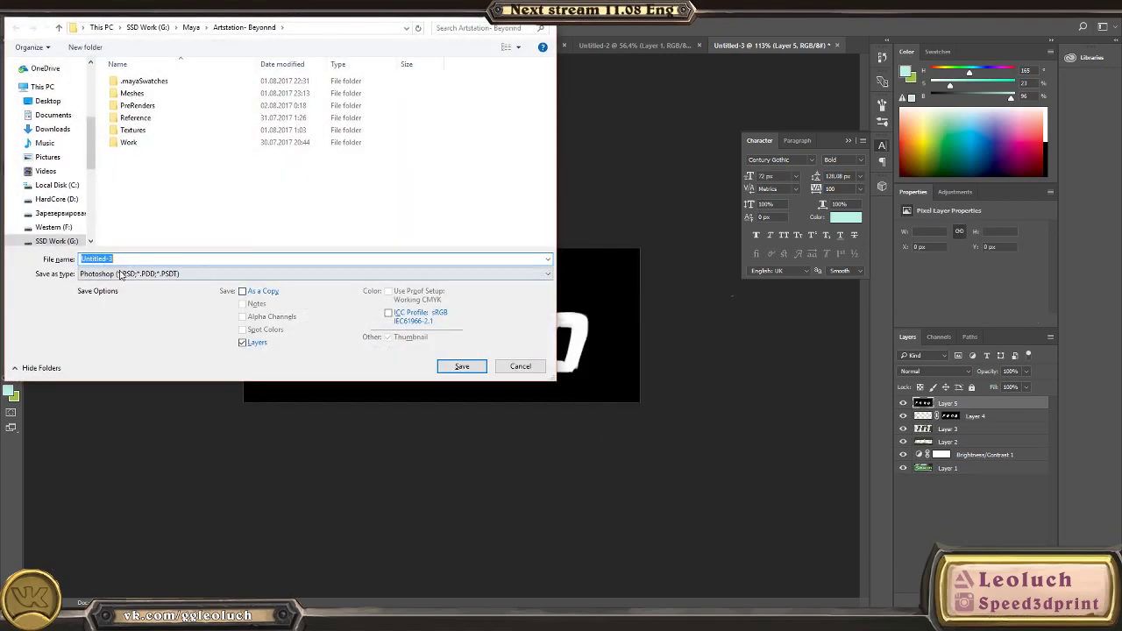
click(126, 273)
click(127, 364)
click(140, 155)
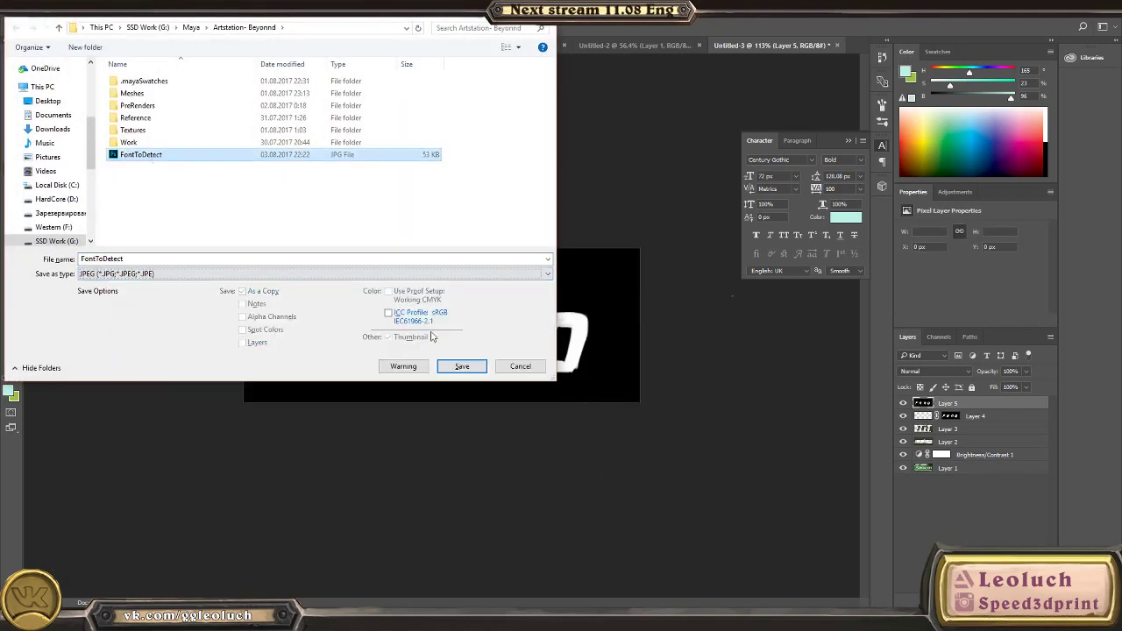
click(462, 366)
click(590, 311)
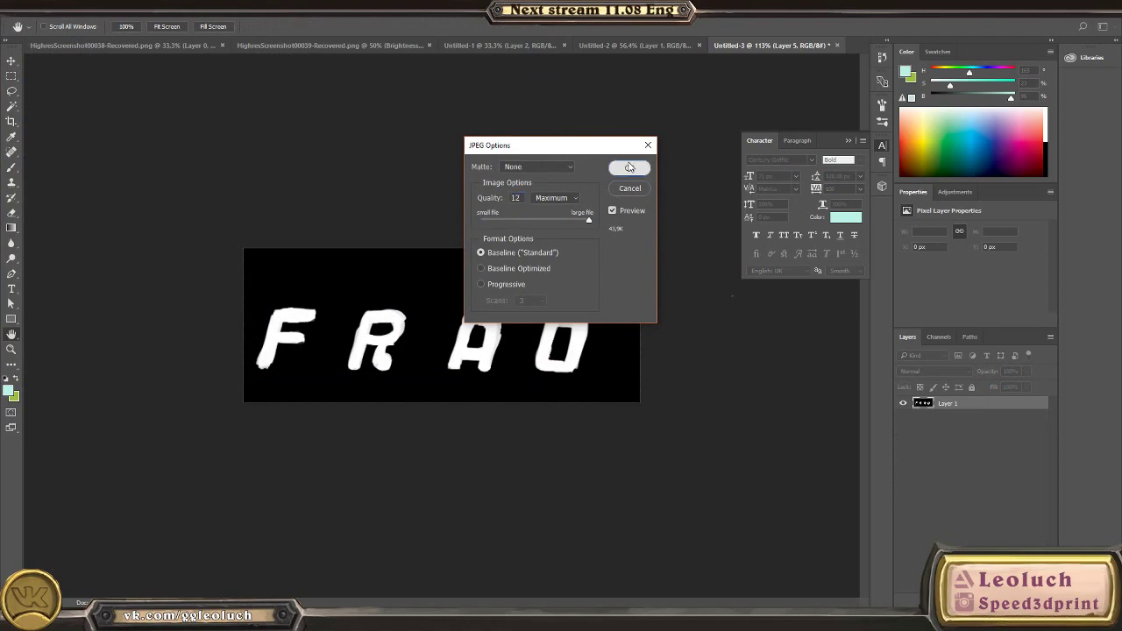
click(631, 166)
Step: Switch to the browser, return to the WhatTheFont upload page and submit the updated FontToDetect.jpg
key(alt+Tab)
scroll(561, 188, up, 2)
key(alt+Left)
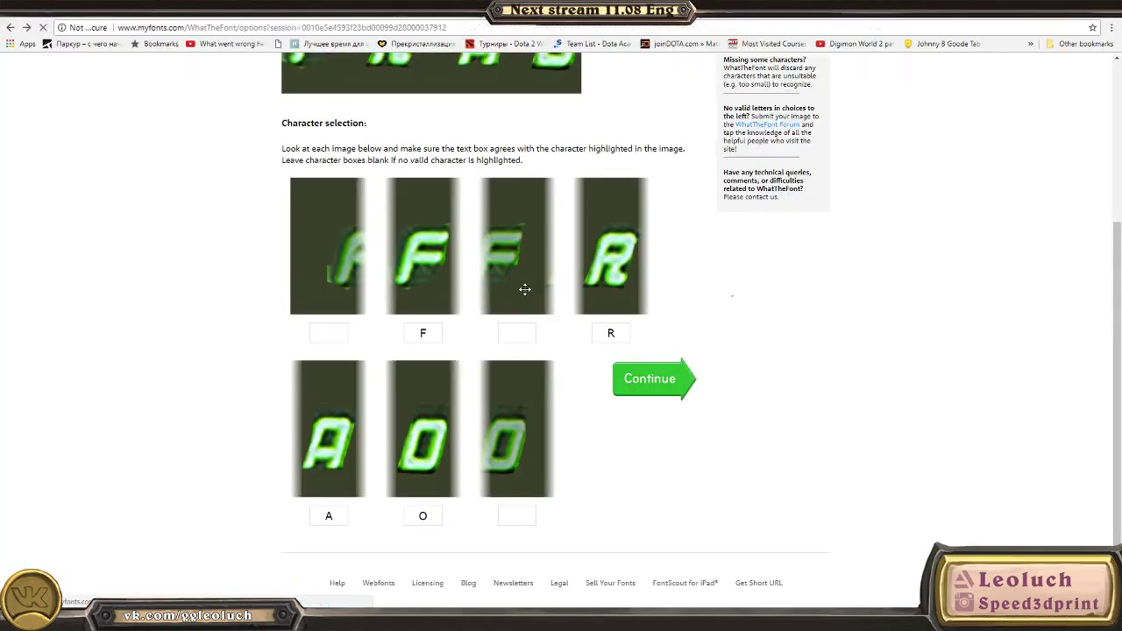
scroll(466, 307, up, 3)
key(alt+Left)
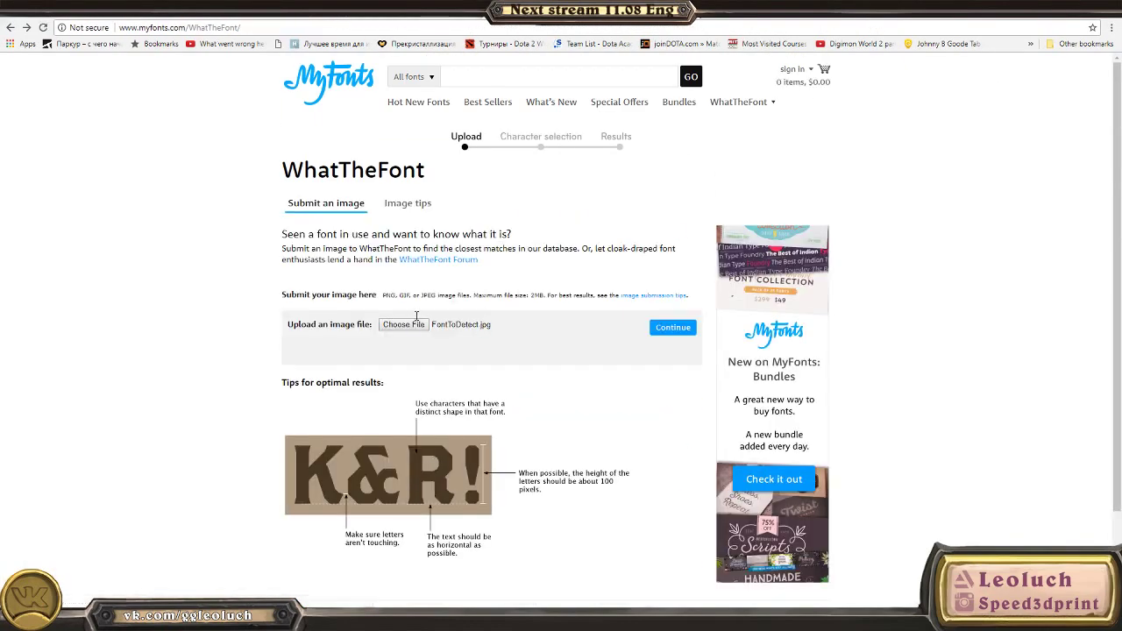
click(403, 324)
double_click(140, 179)
click(673, 327)
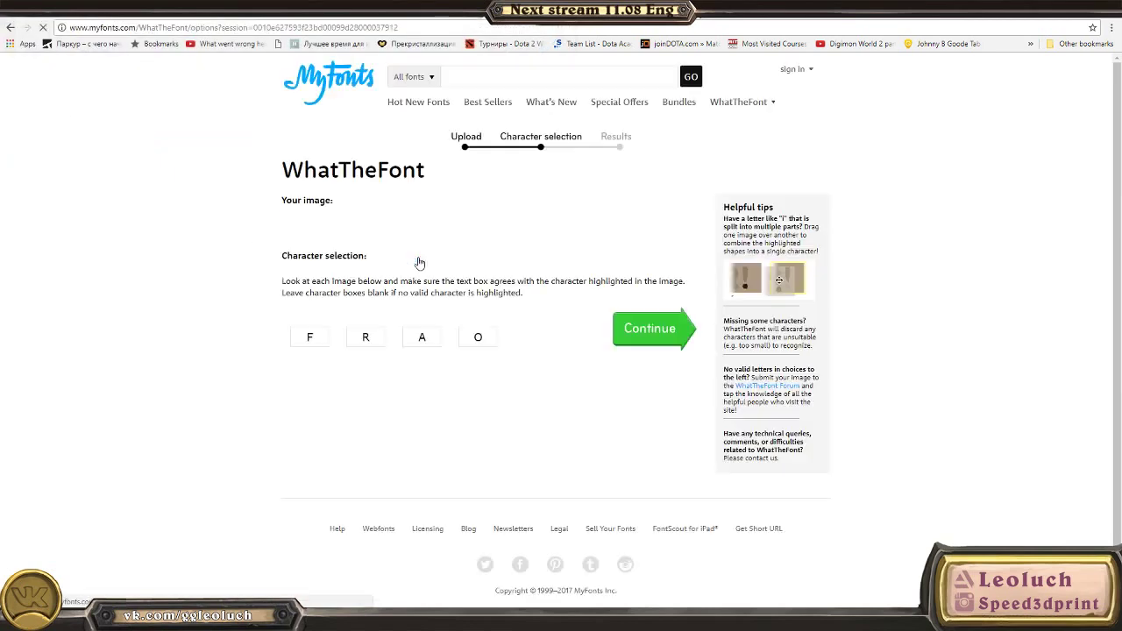
Step: Run the font search with the characters F, R, A and O and look through the suggested fonts
scroll(398, 382, down, 3)
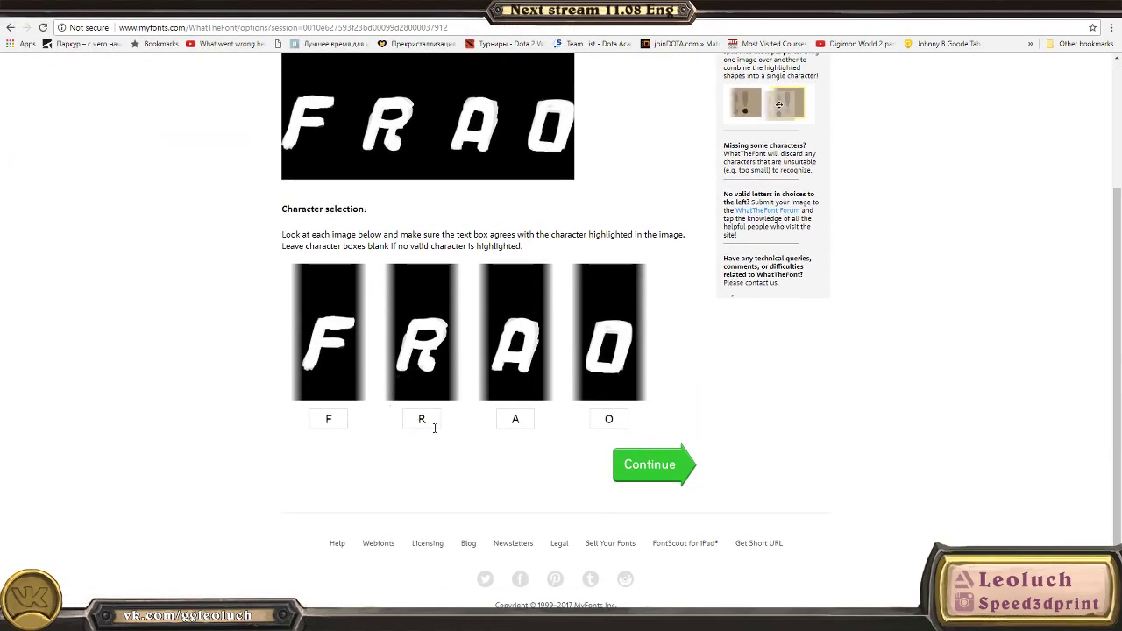
click(649, 465)
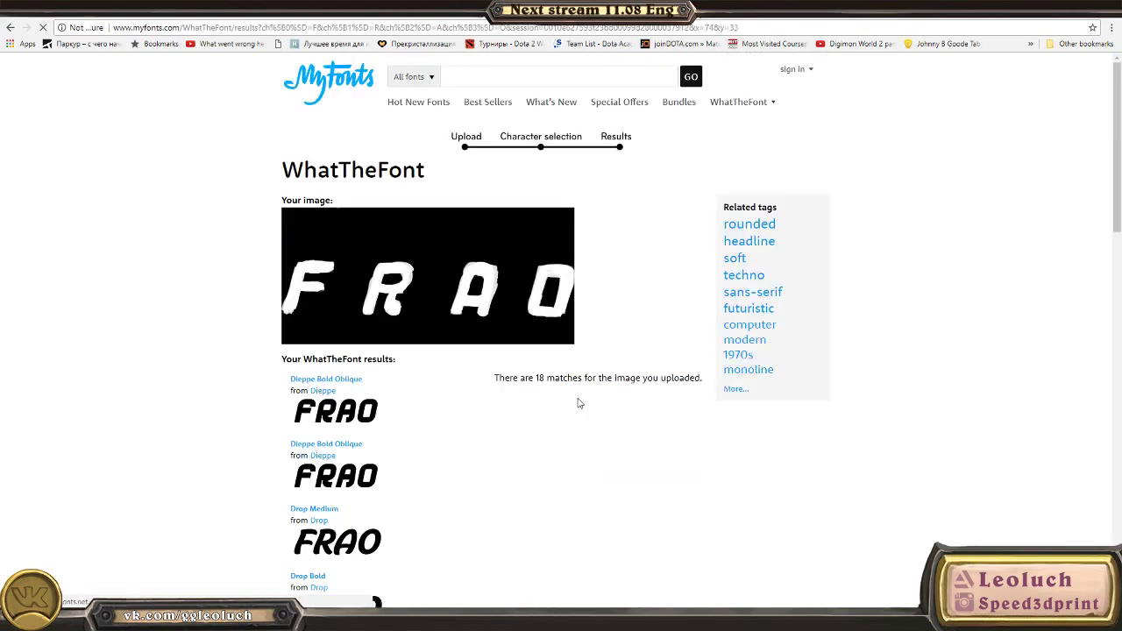
scroll(348, 267, down, 2)
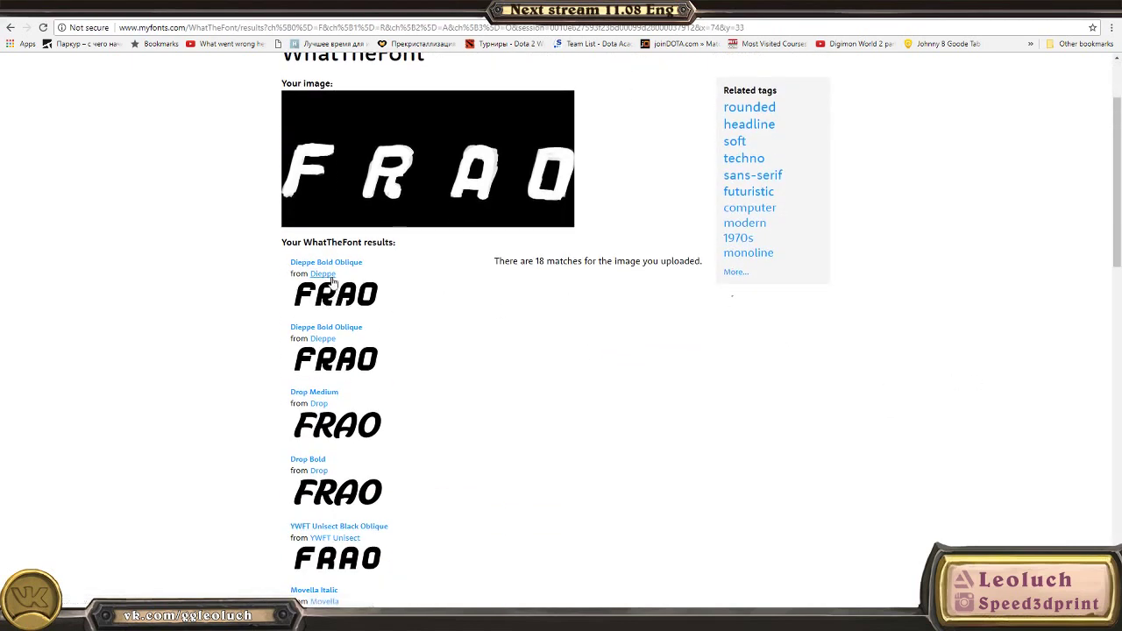
Step: Compare the suggested fonts in the WhatTheFont results with the uploaded F, R, A, O letters
scroll(419, 377, down, 2)
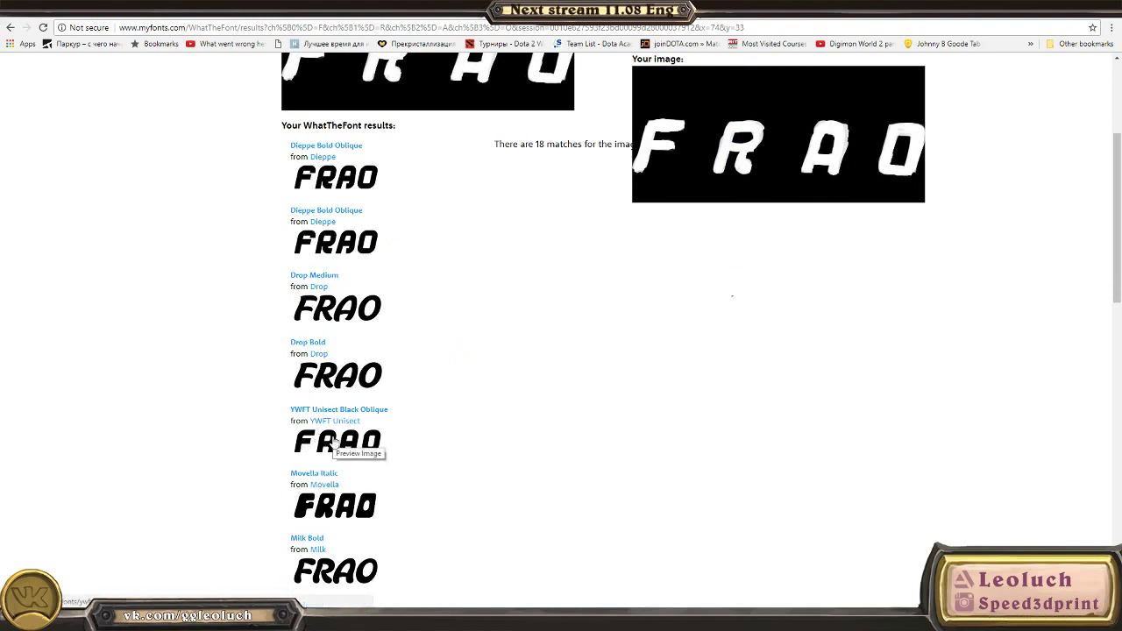
right_click(332, 440)
click(332, 440)
right_click(571, 449)
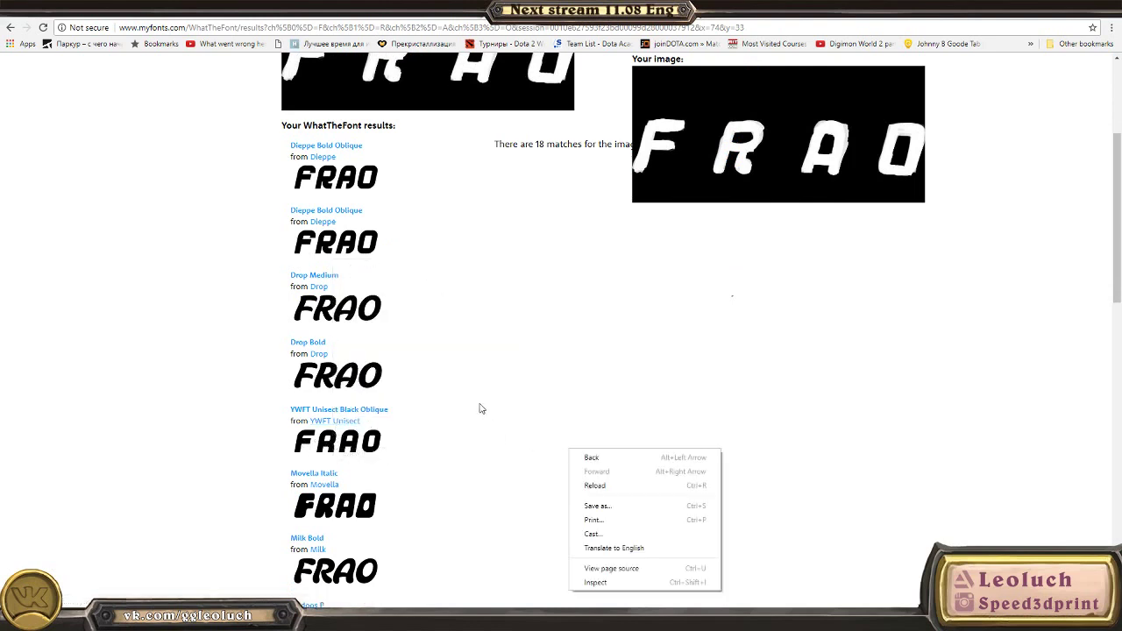
click(479, 405)
scroll(319, 395, up, 3)
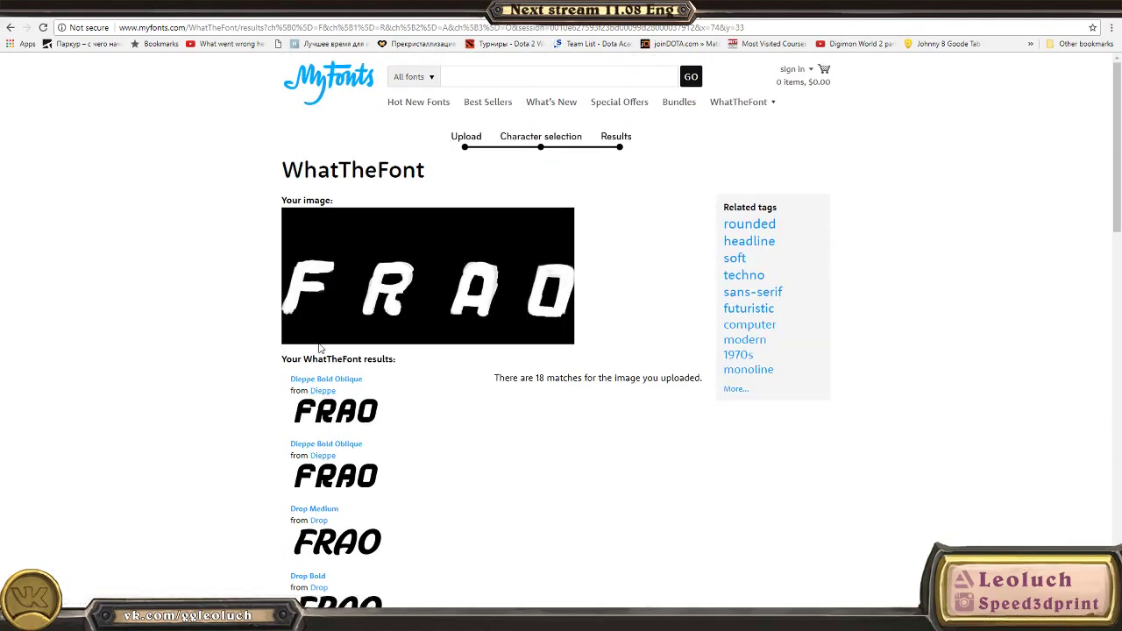
scroll(320, 348, down, 3)
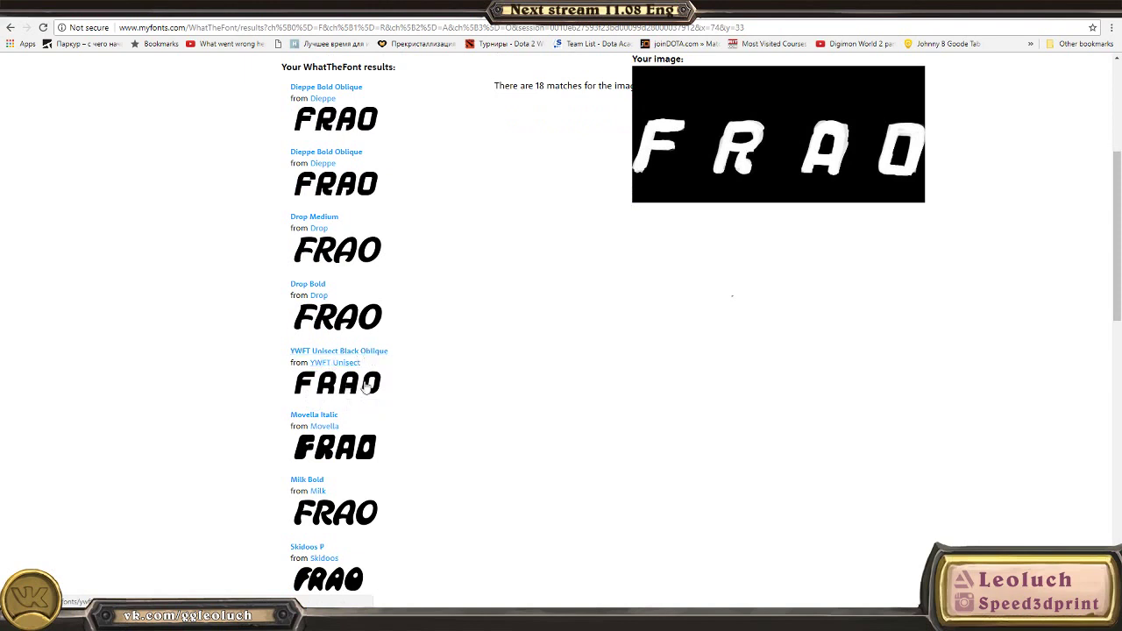
scroll(337, 408, down, 2)
scroll(334, 415, down, 1)
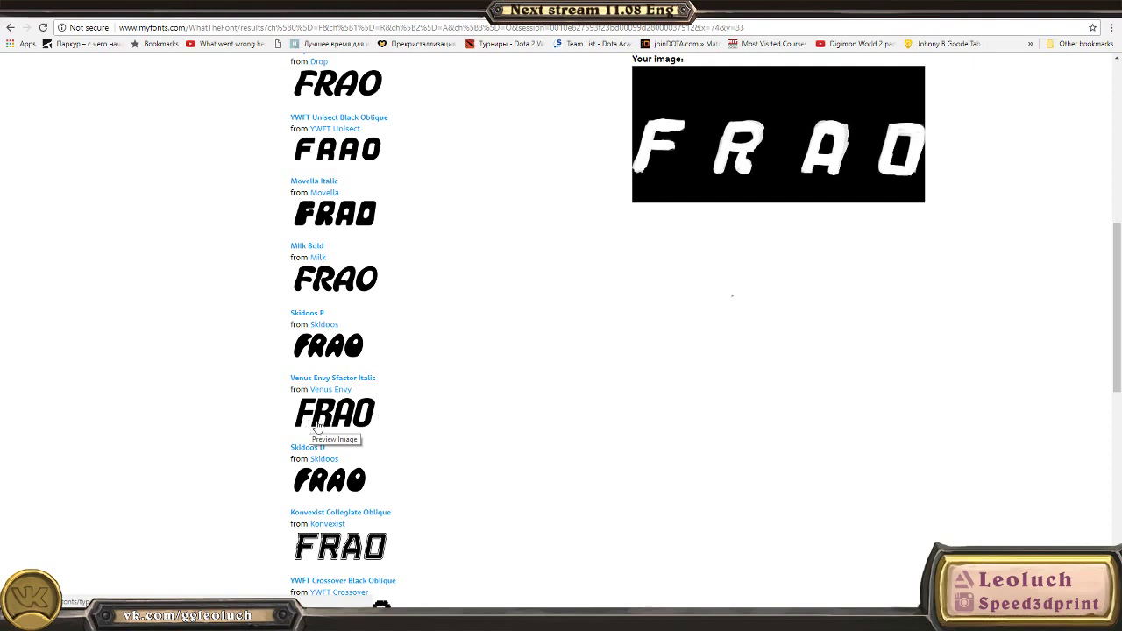
scroll(359, 408, down, 1)
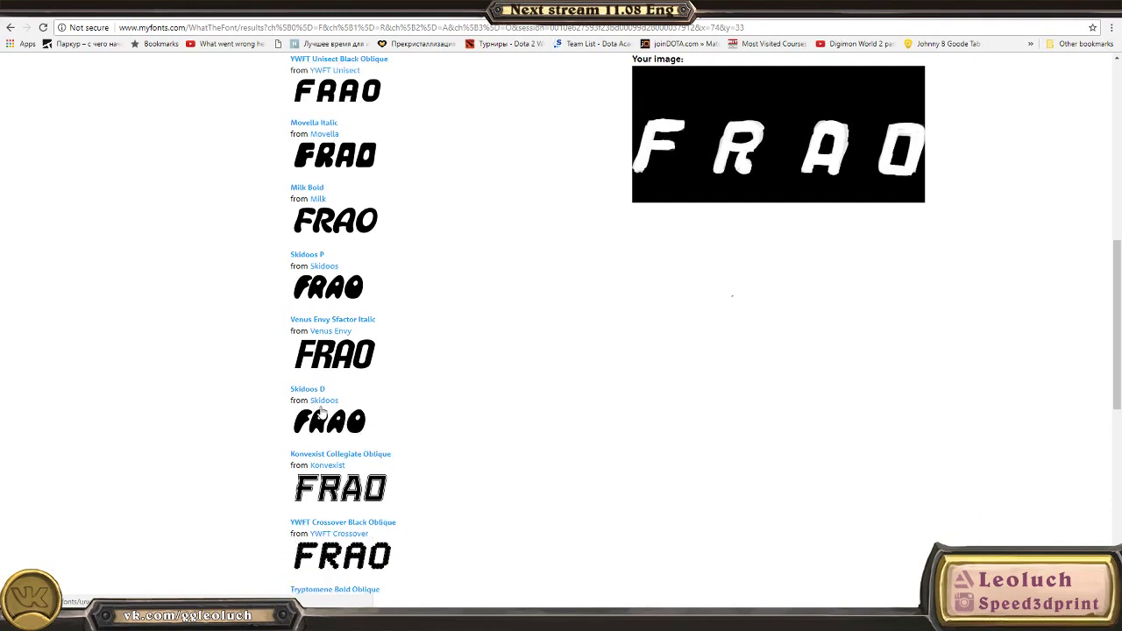
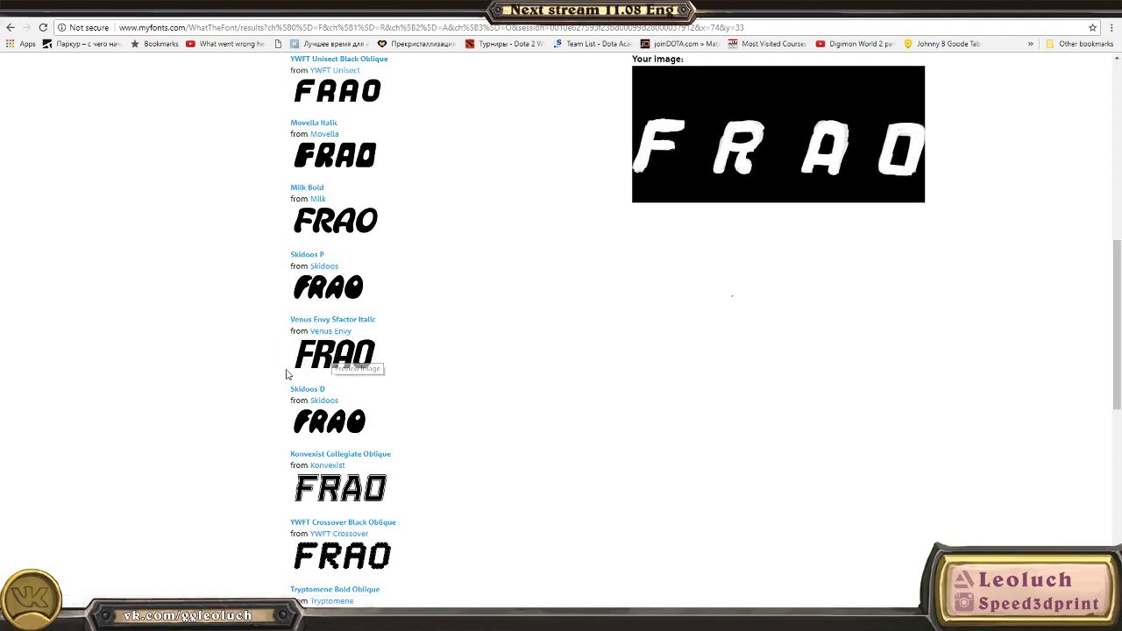
scroll(382, 350, down, 1)
scroll(383, 354, down, 1)
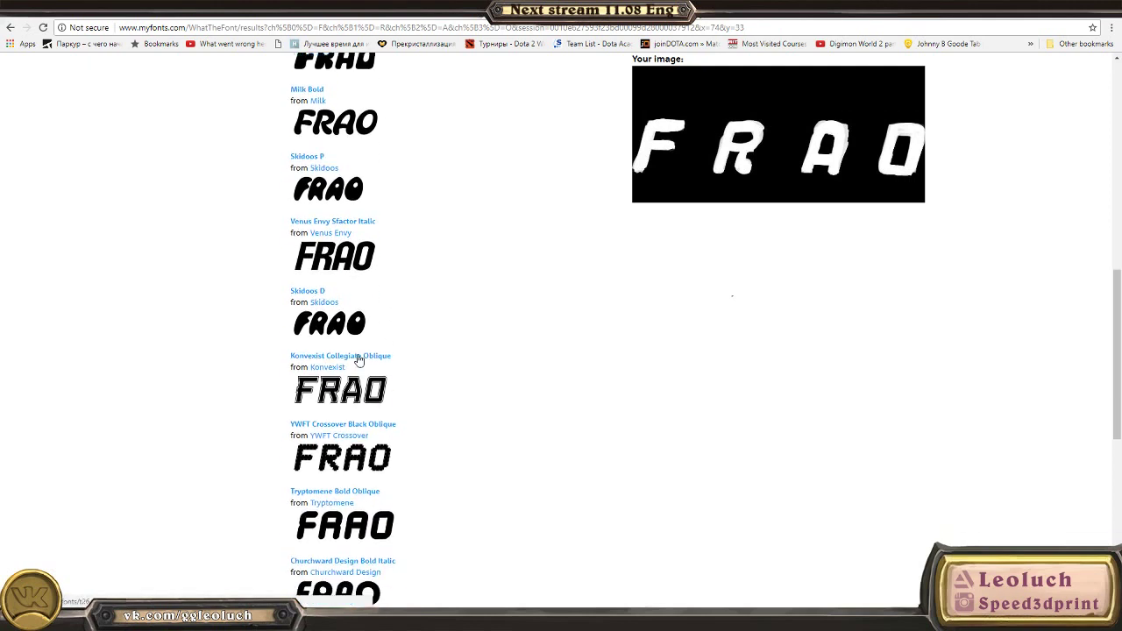
scroll(388, 526, down, 2)
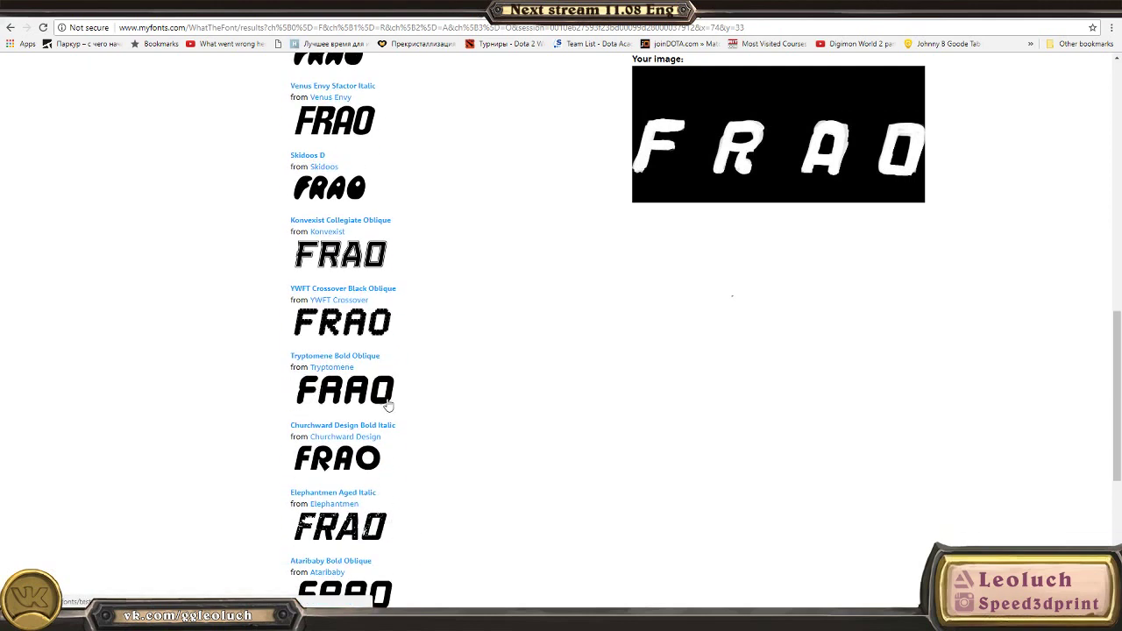
scroll(373, 383, down, 2)
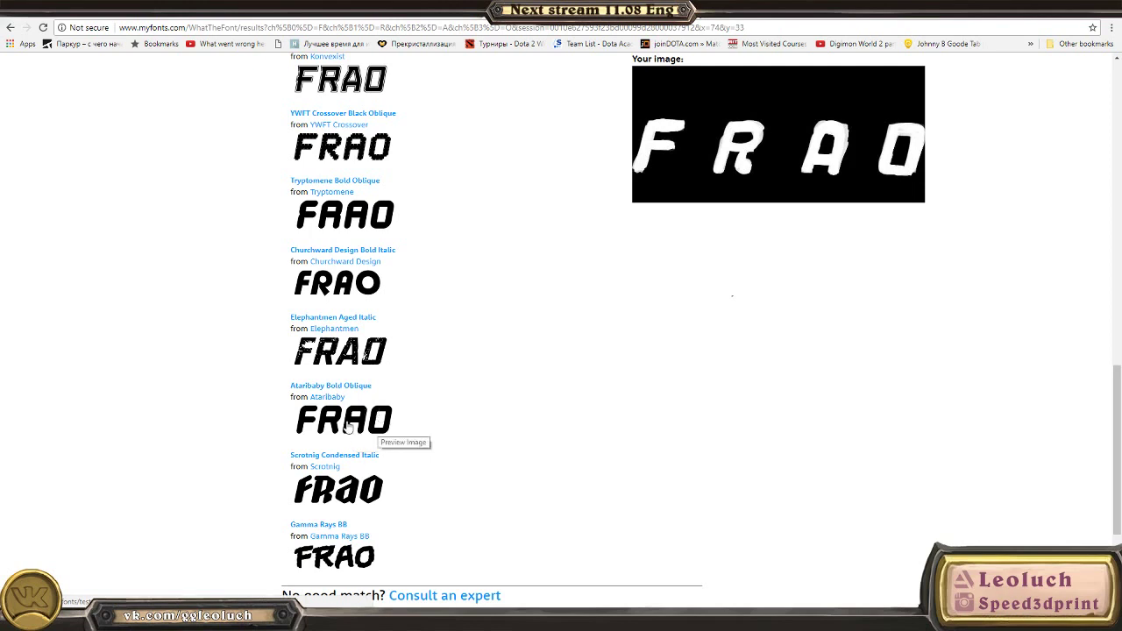
scroll(355, 368, up, 3)
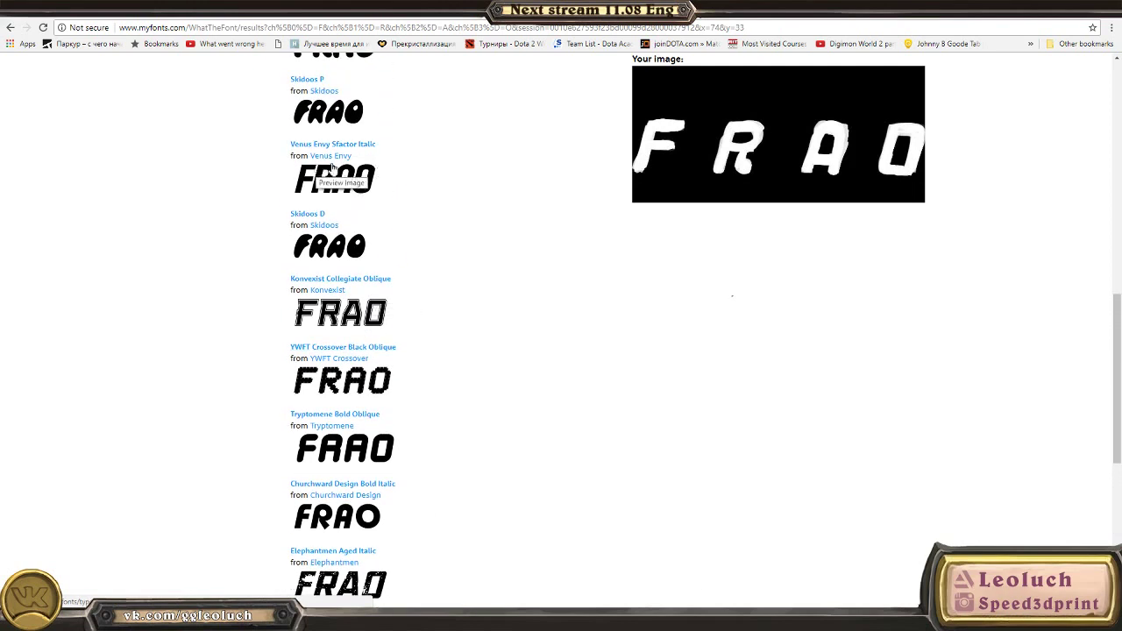
scroll(338, 210, up, 1)
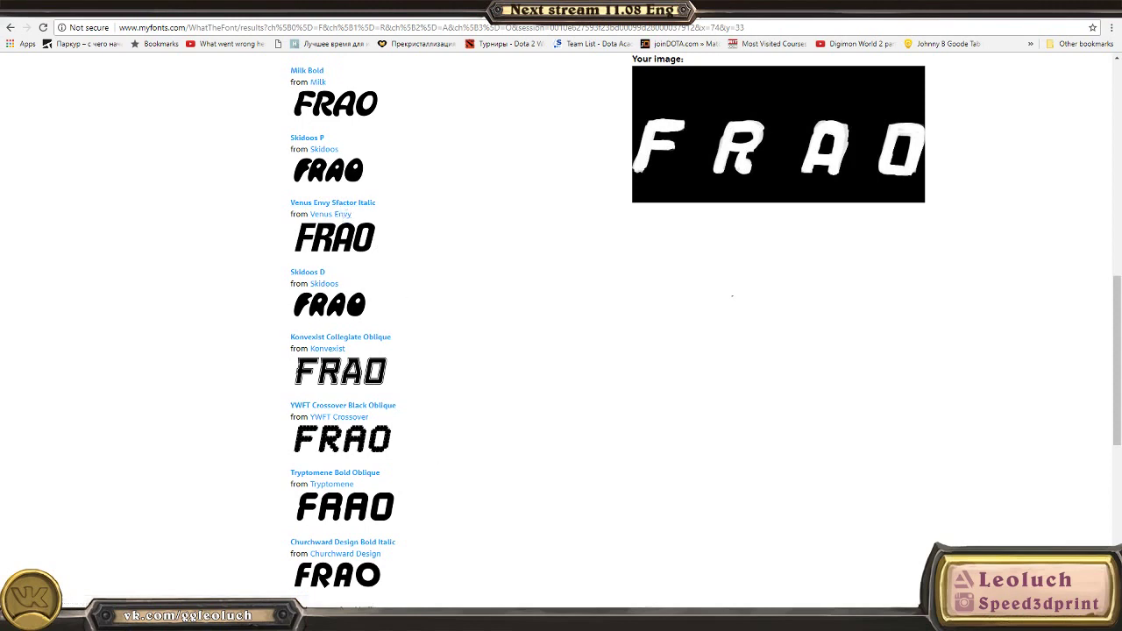
Step: Switch to Photoshop, add a new layer above the white-on-black letters and start a text object above the letter R
key(alt+Tab)
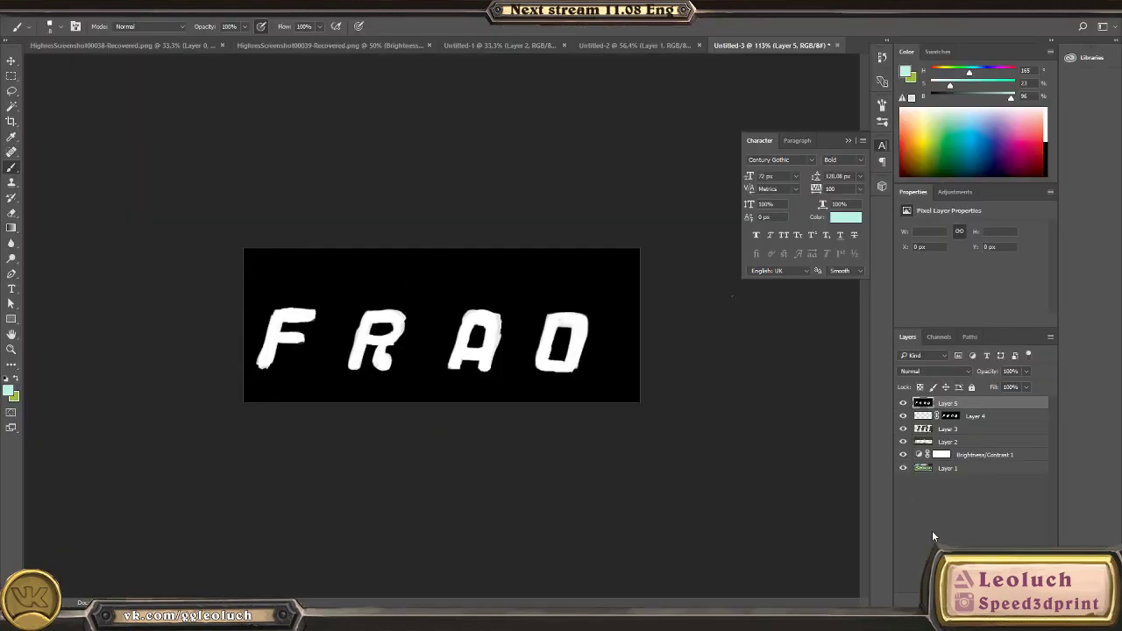
key(ctrl+shift+alt+n)
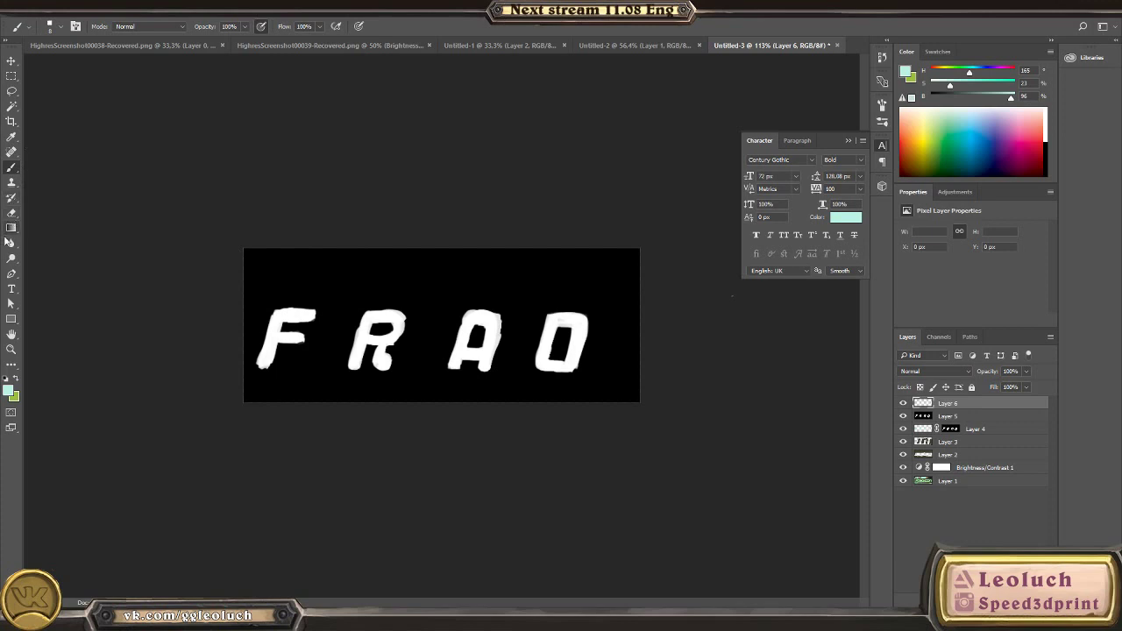
click(11, 289)
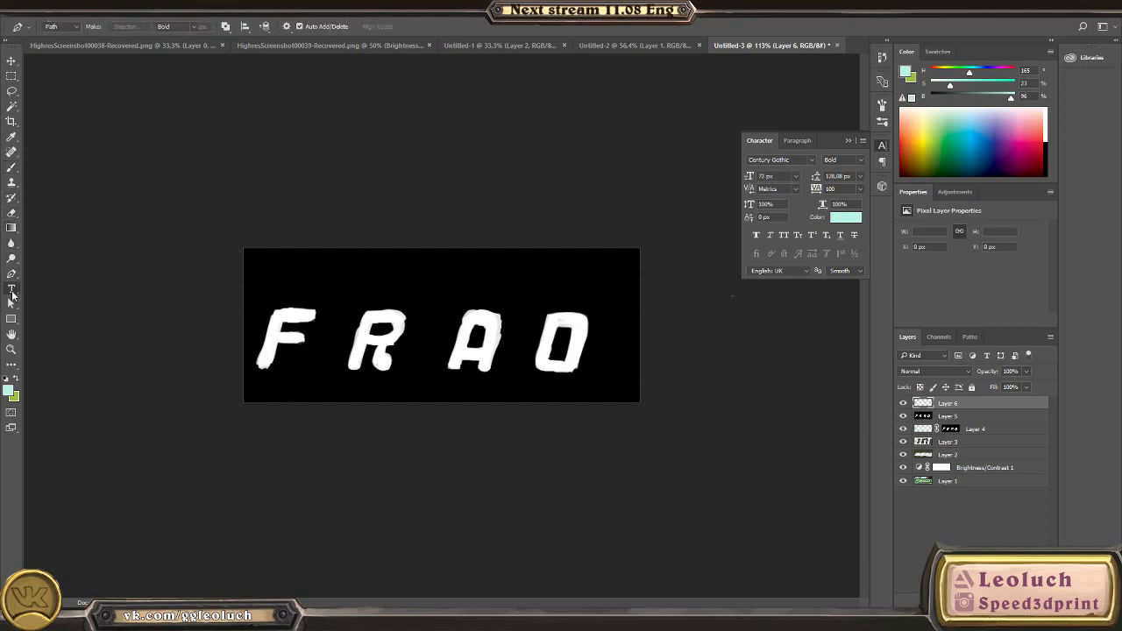
click(367, 281)
Step: Search the installed fonts for names containing "ve", refining the search toward the Venus Envy match
text(c)
text(н)
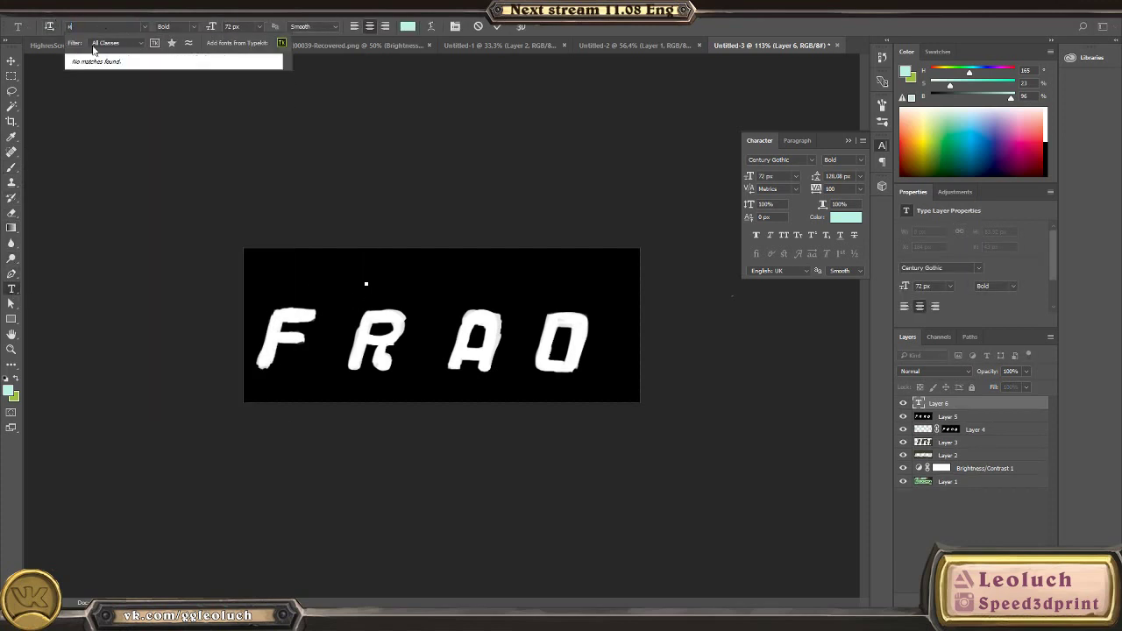
key(BackSpace)
key(BackSpace)
text(ve)
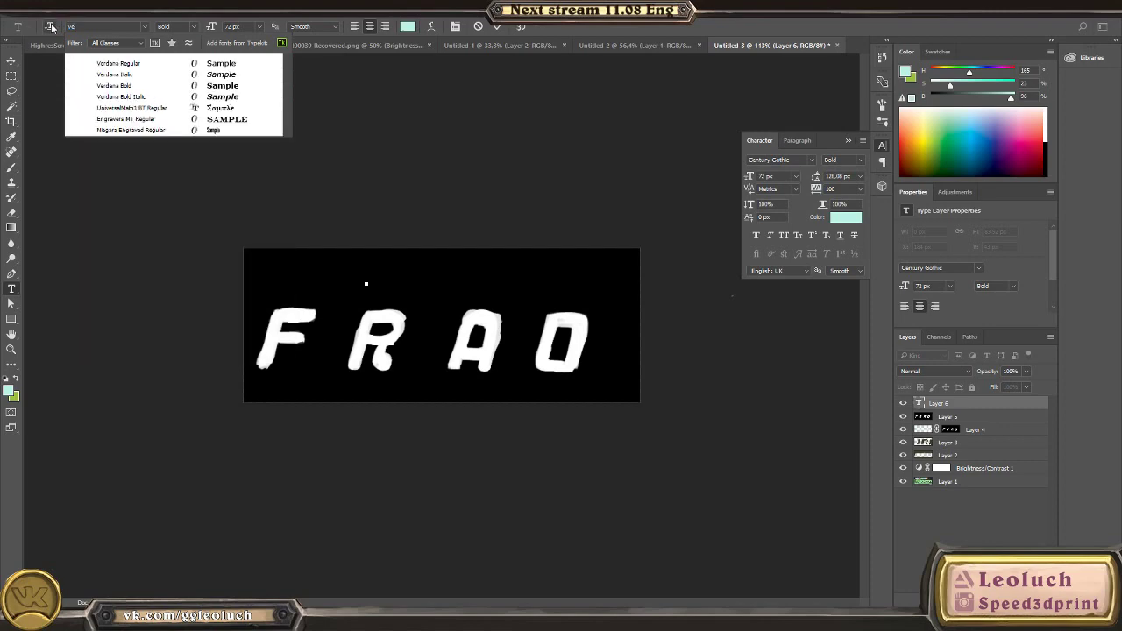
text(rn)
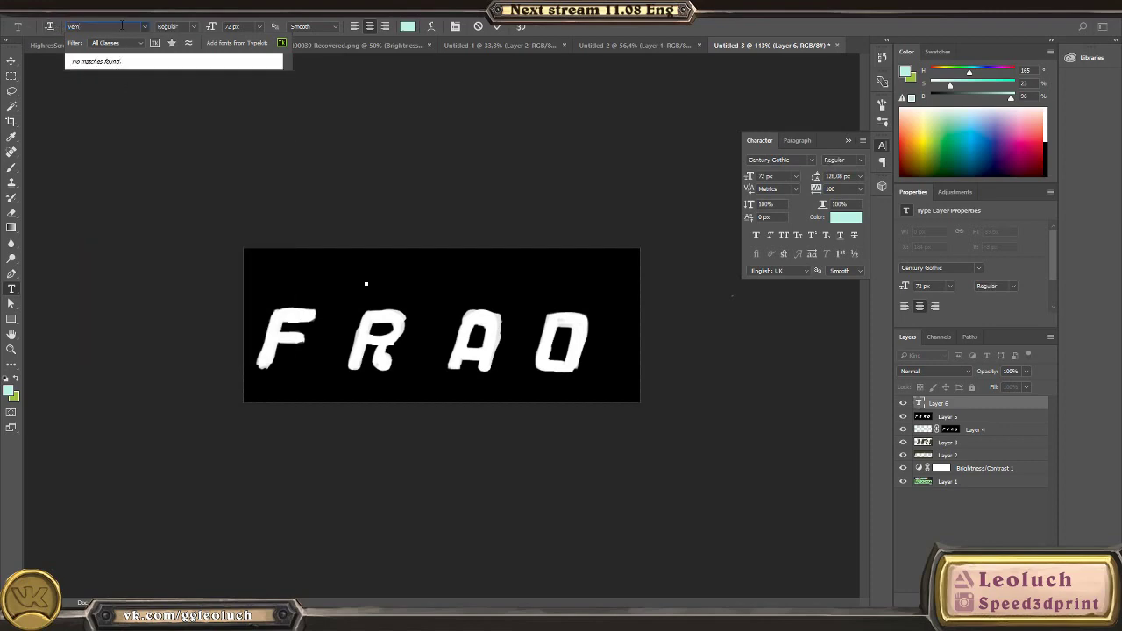
Step: Switch back to the browser, review the remaining font matches and open the Venus Envy Sfactor Italic page
key(alt+Tab)
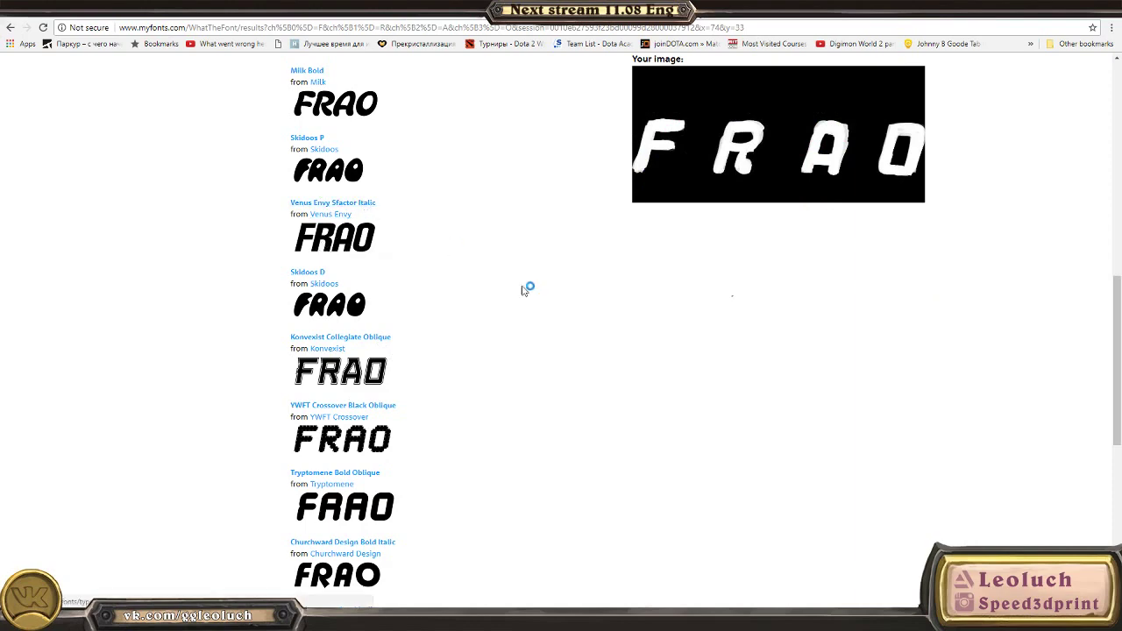
scroll(469, 405, down, 3)
scroll(465, 404, down, 2)
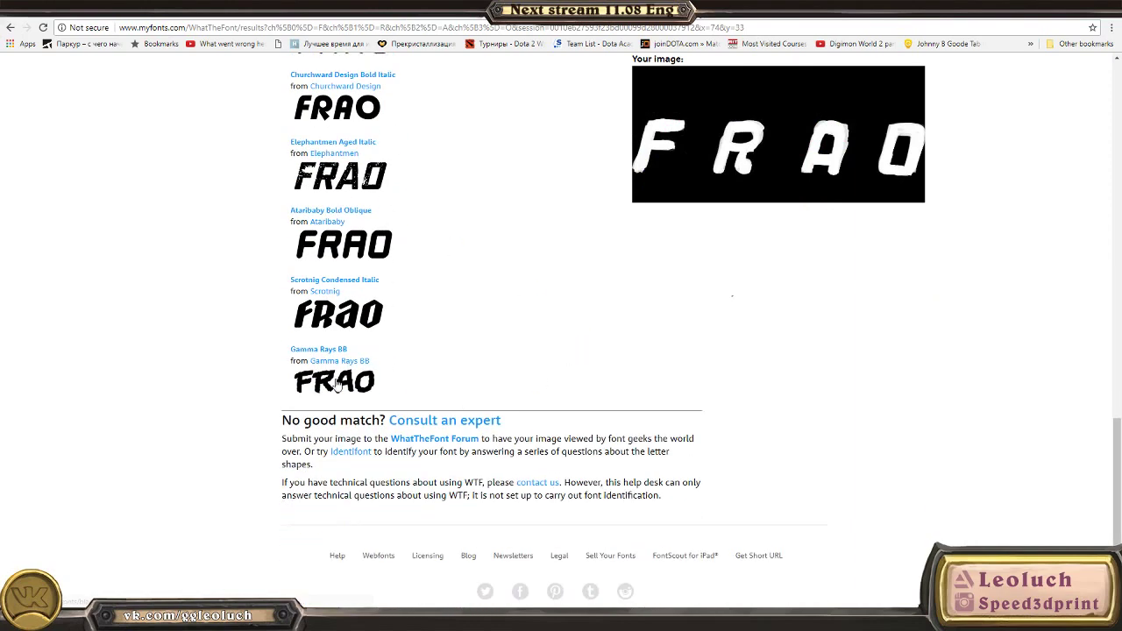
scroll(328, 386, up, 2)
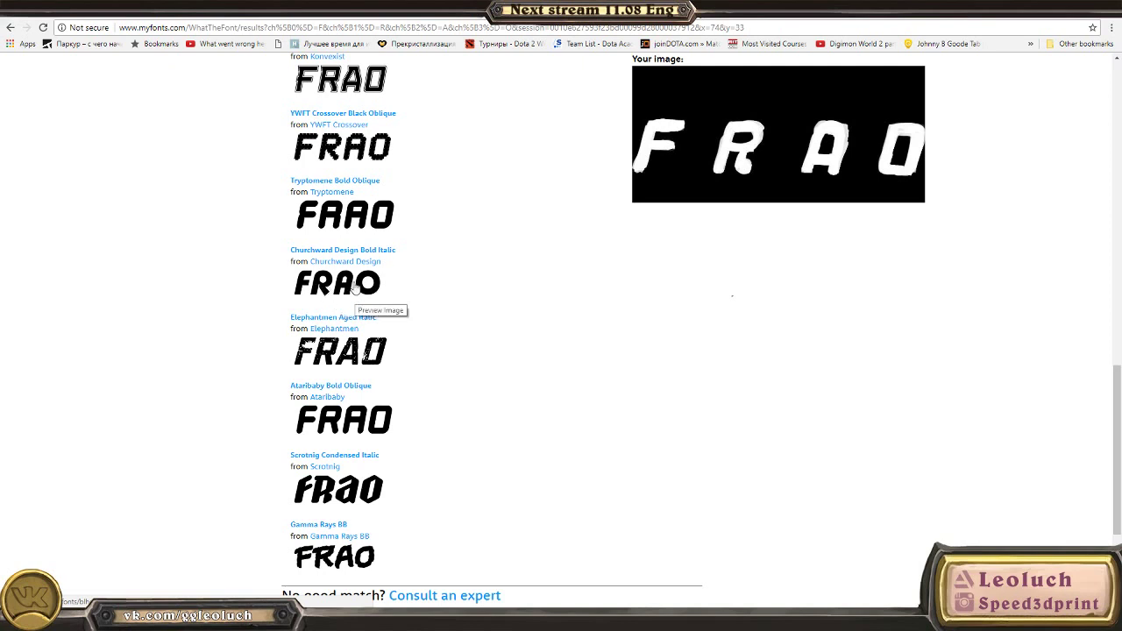
scroll(346, 289, up, 3)
scroll(331, 435, up, 1)
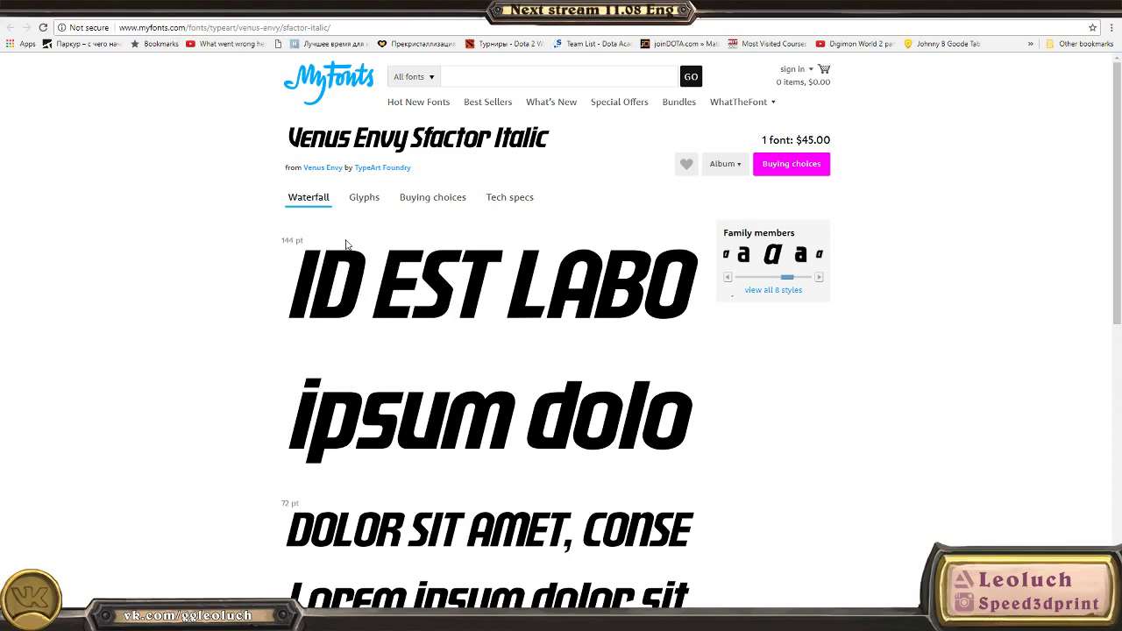
Step: Examine the Venus Envy Sfactor Italic waterfall samples and browse its family members
scroll(545, 209, down, 5)
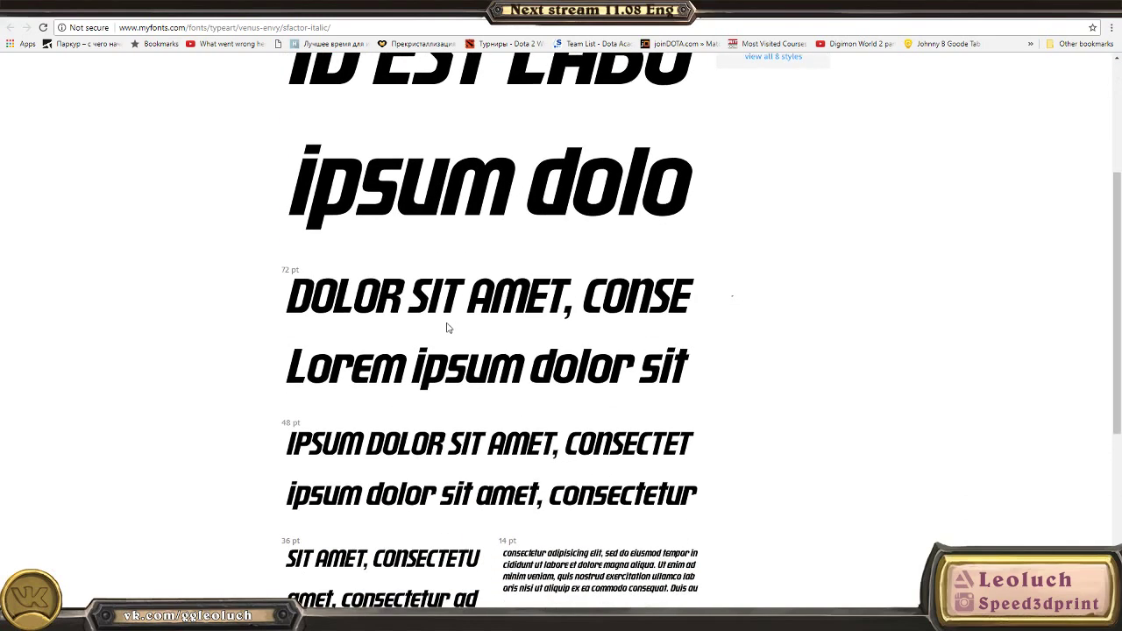
scroll(670, 350, down, 2)
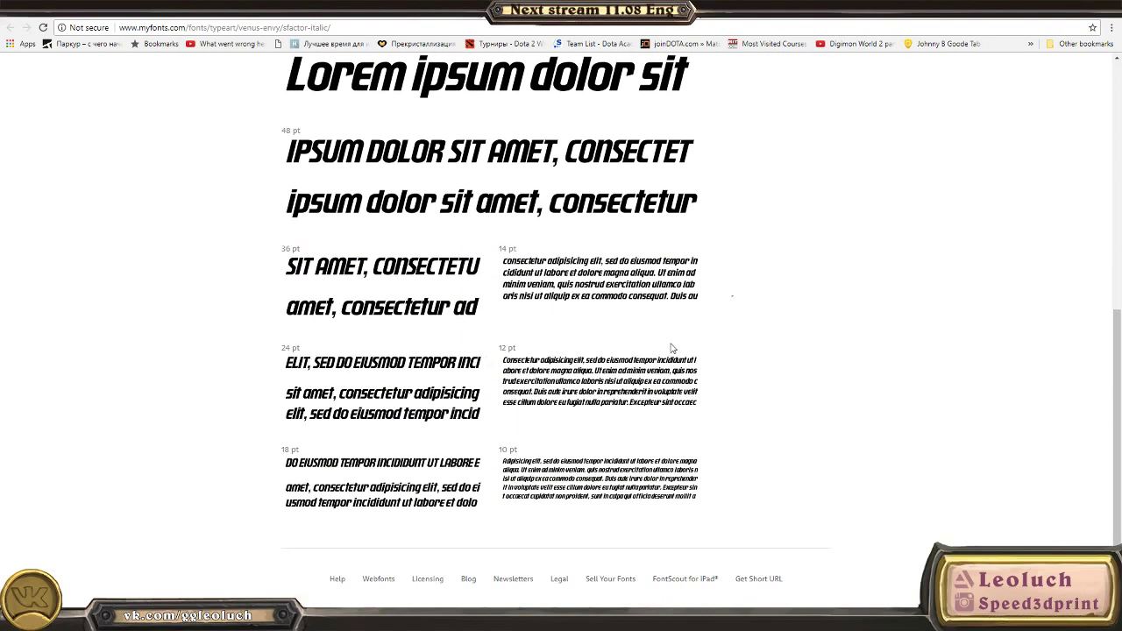
scroll(430, 401, up, 5)
scroll(378, 432, up, 2)
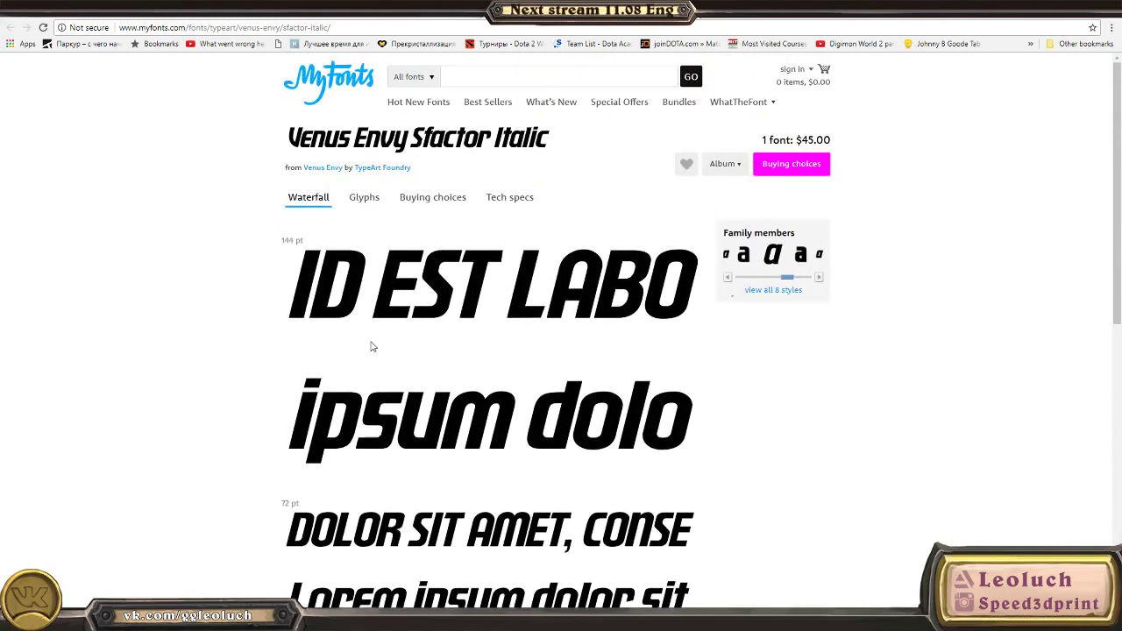
drag(785, 280, 829, 294)
scroll(452, 368, down, 1)
scroll(451, 367, down, 2)
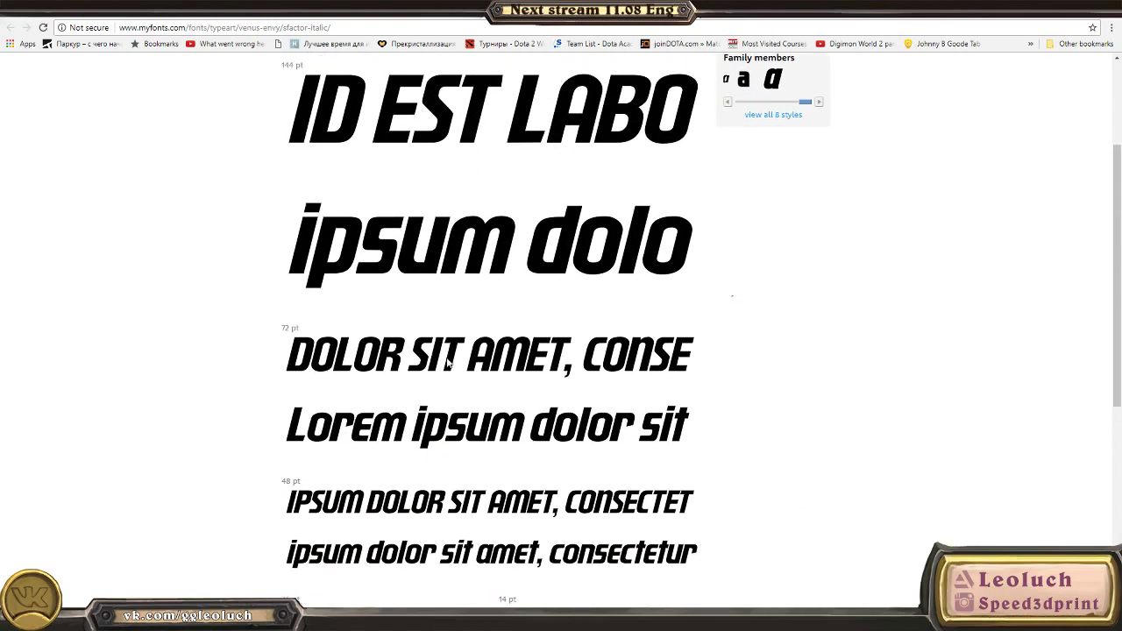
scroll(390, 390, up, 3)
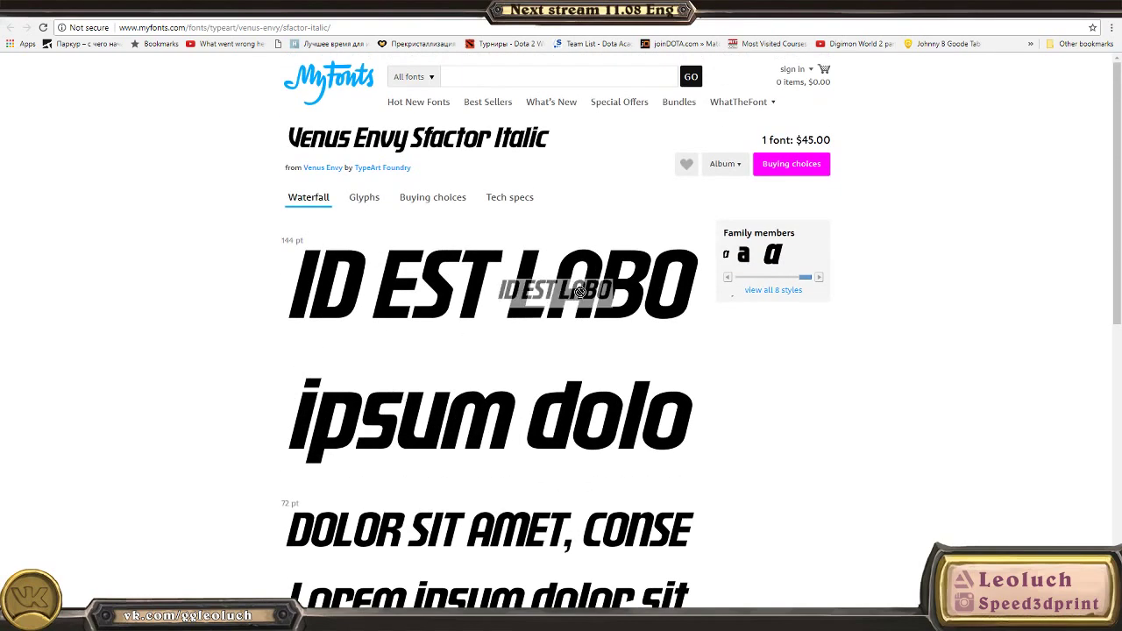
Step: Show the glyph listing of Venus Envy Sfactor Italic and look through all its characters
click(364, 197)
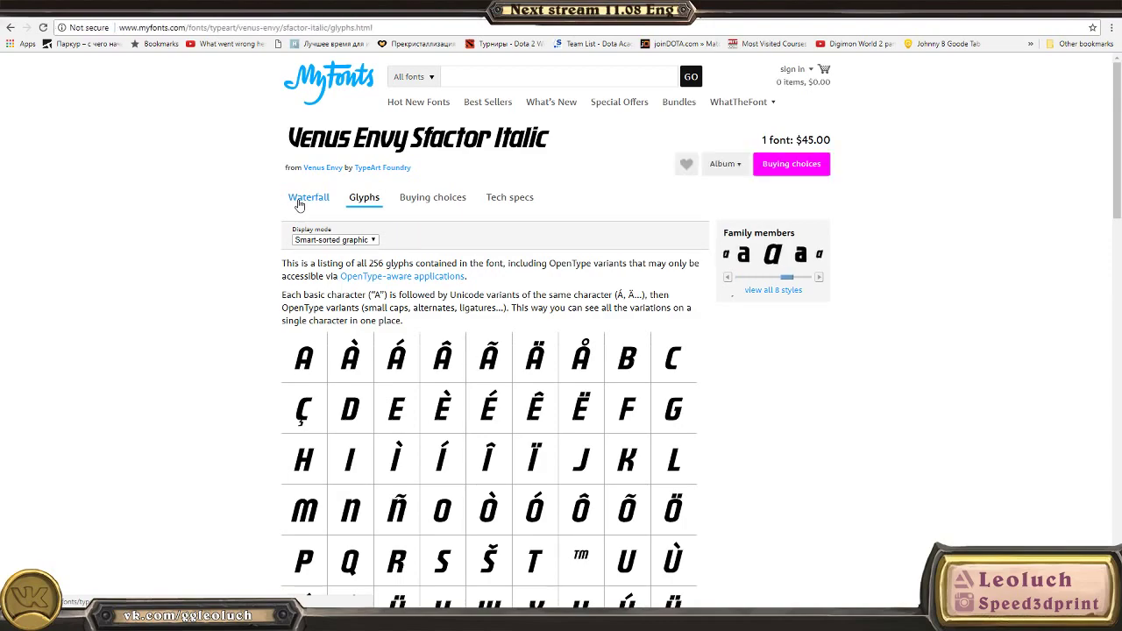
scroll(408, 413, down, 12)
scroll(411, 413, down, 9)
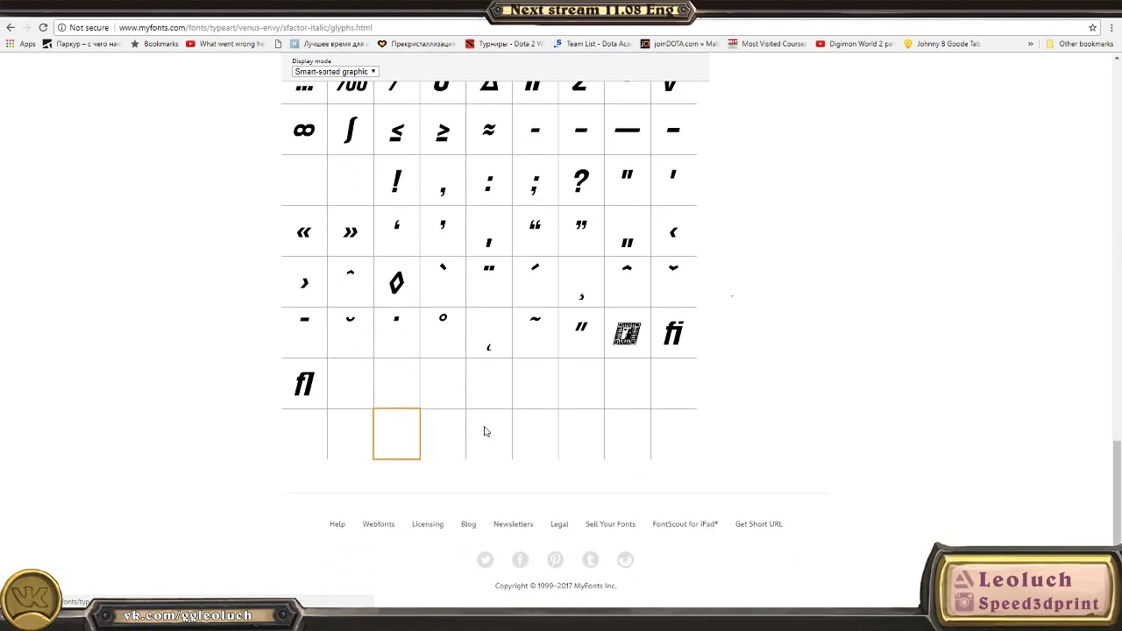
scroll(736, 341, up, 20)
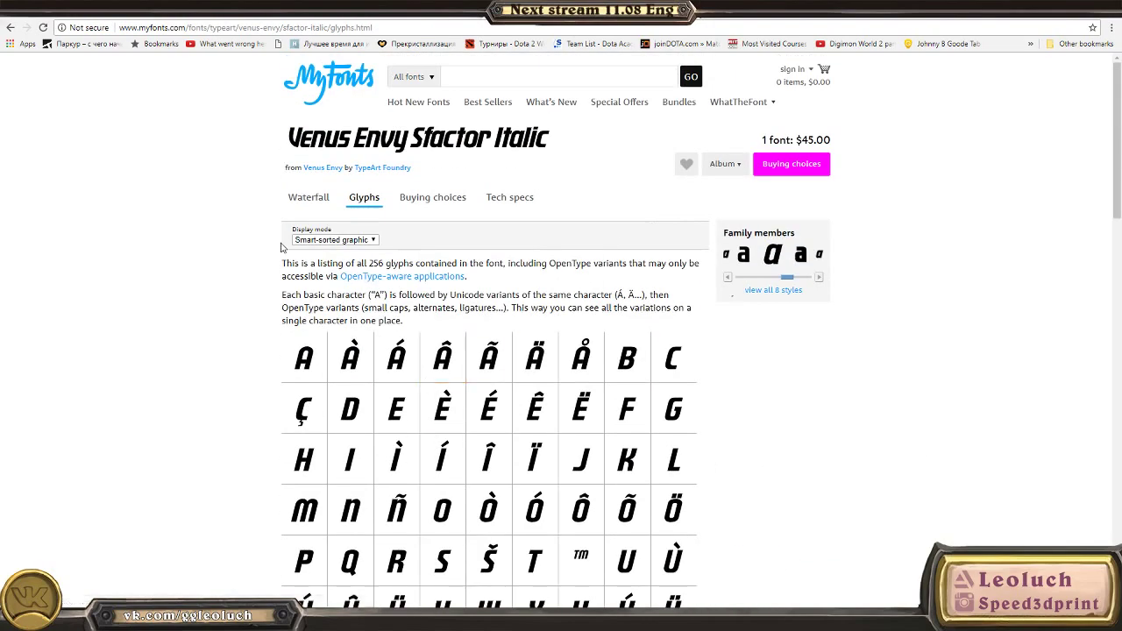
Step: Return to the waterfall view of Venus Envy Sfactor Italic and review its letter shapes at the different sizes
click(306, 202)
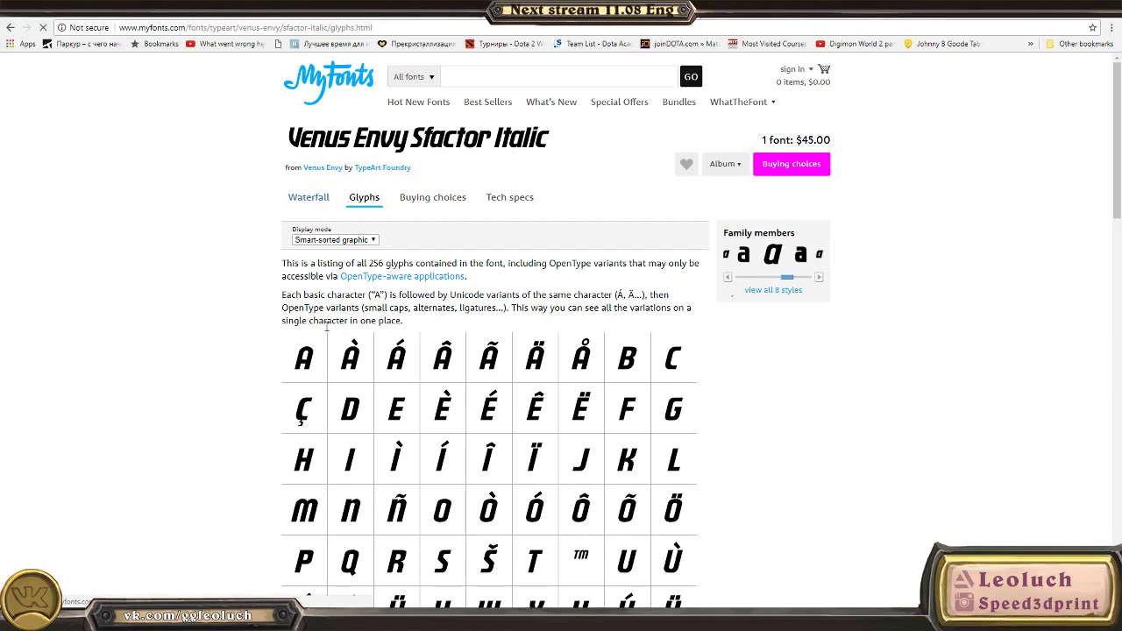
scroll(385, 371, down, 1)
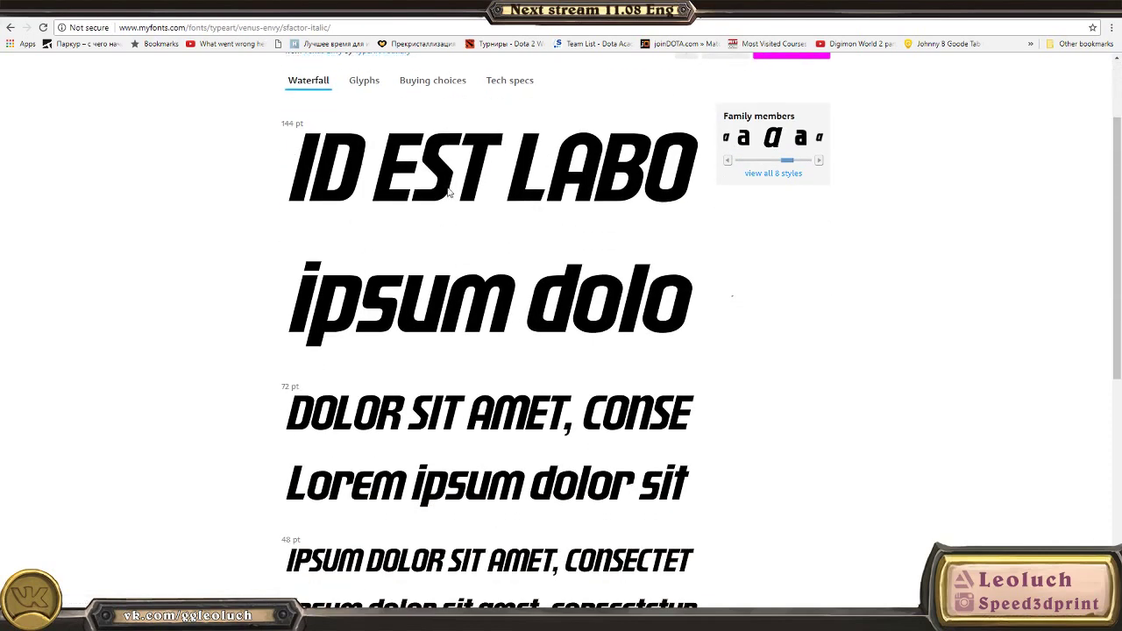
scroll(368, 489, down, 2)
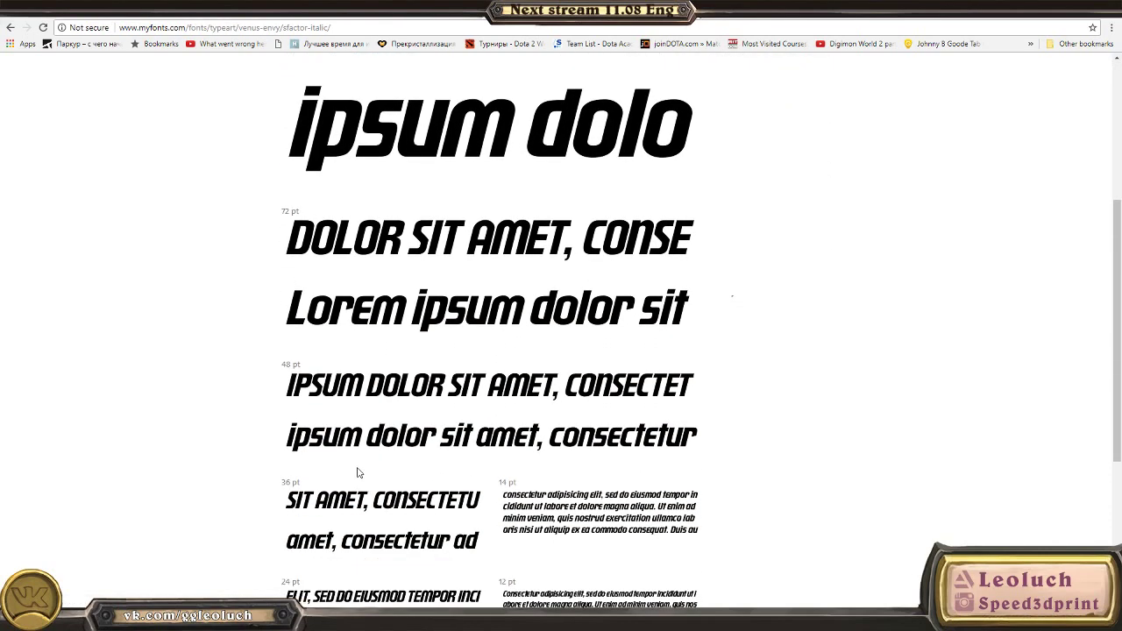
scroll(358, 474, down, 1)
scroll(587, 424, down, 2)
scroll(524, 379, up, 4)
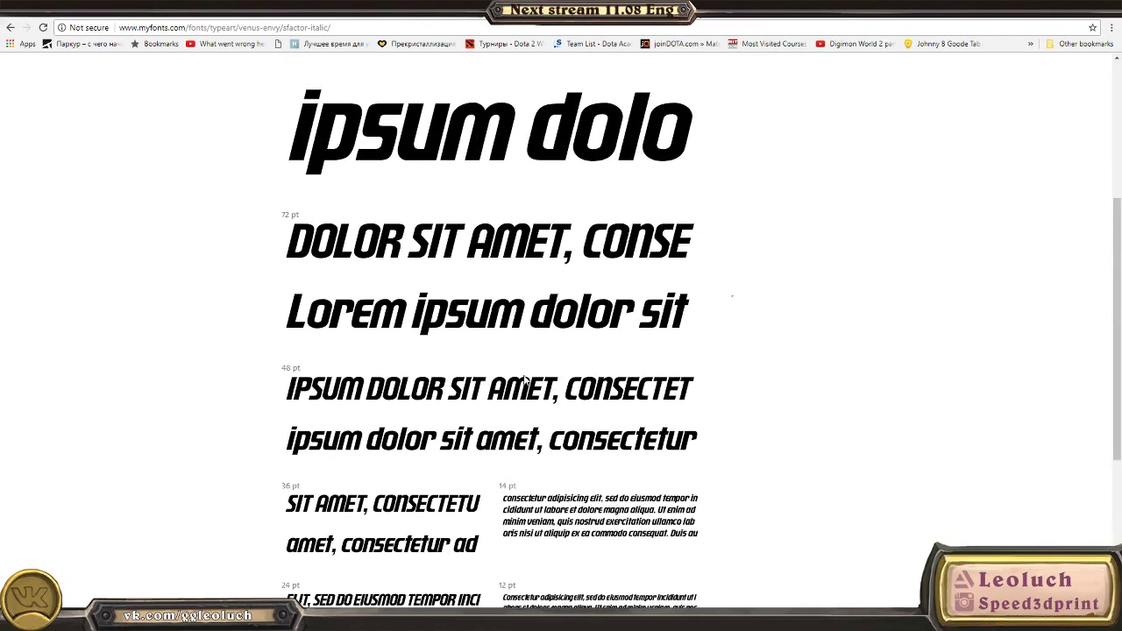
scroll(509, 378, up, 2)
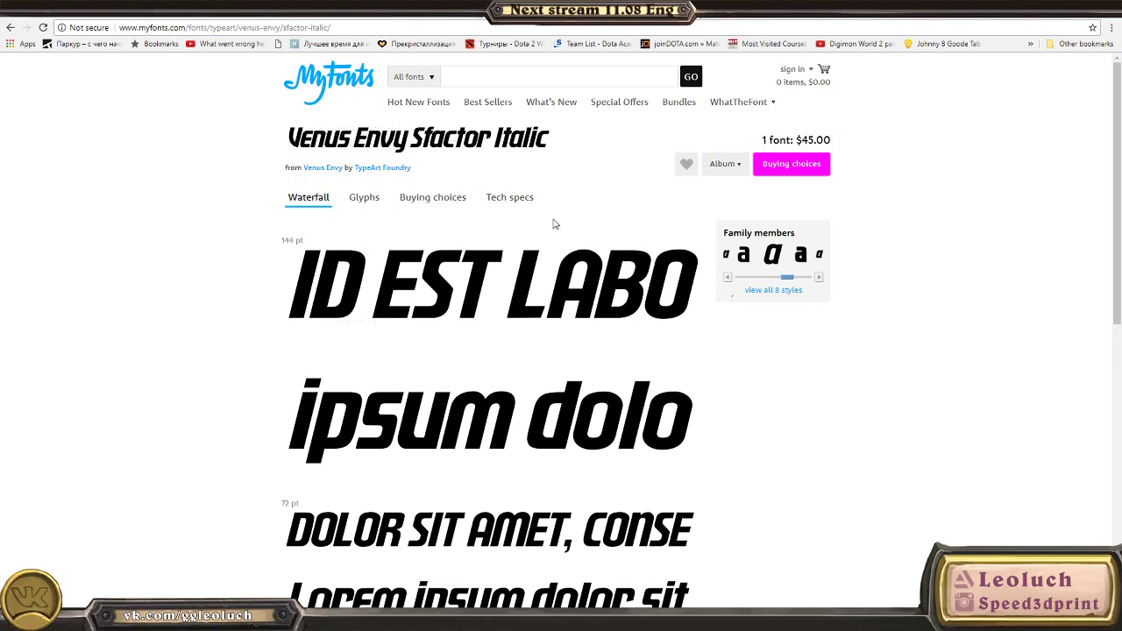
Step: Return to the WhatTheFont results list and select the family name Venus Envy under the Venus Envy Sfactor Italic match
click(363, 197)
key(alt+Left)
key(alt+Left)
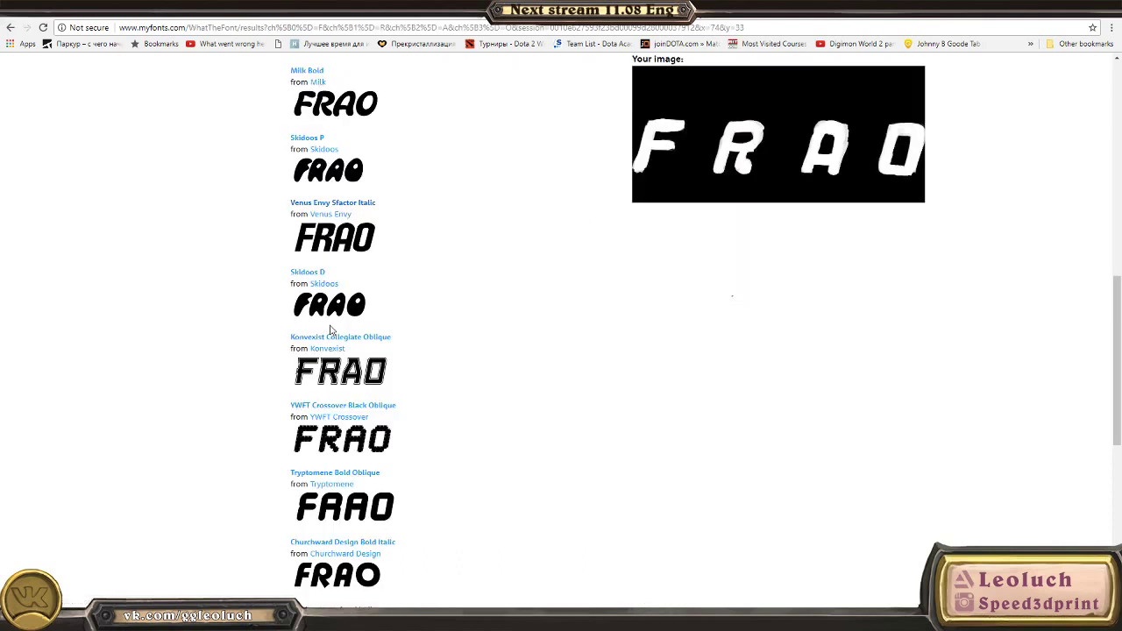
scroll(328, 351, up, 1)
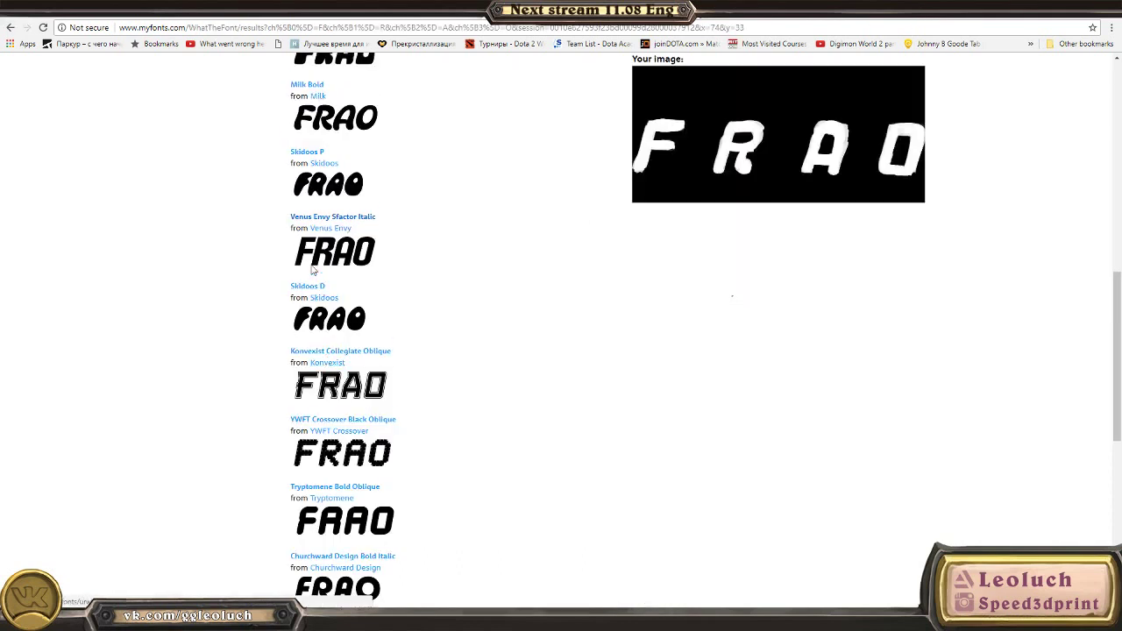
drag(354, 274, 312, 274)
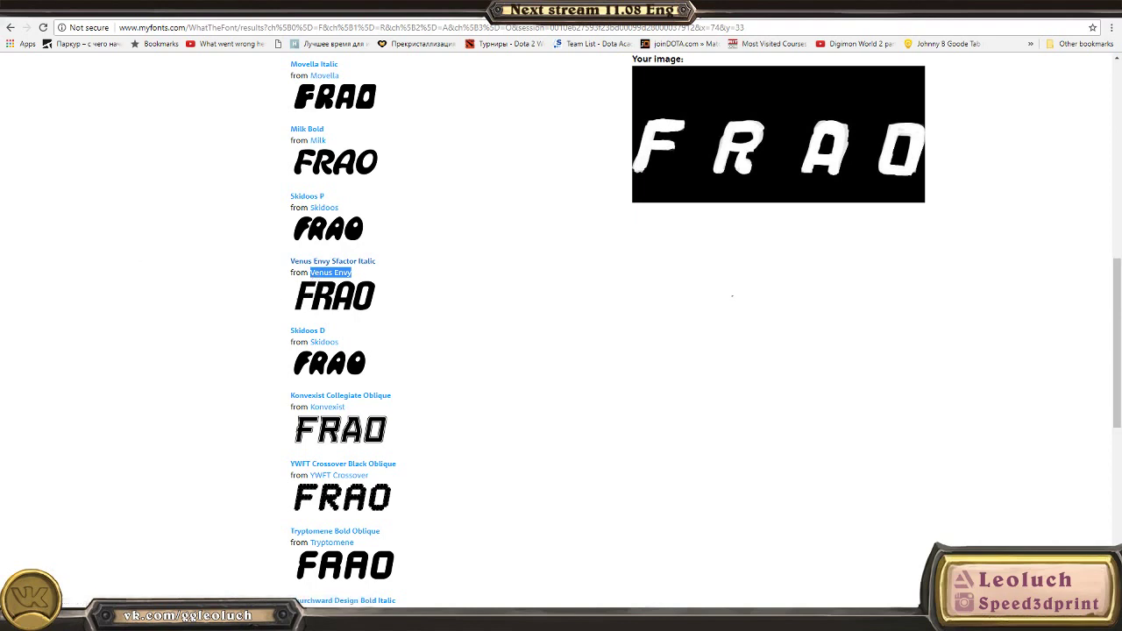
Step: Switch to Photoshop, create a new document and paste the desktop screenshot showing the Venus Envy alphabet into it
key(alt+Tab)
click(463, 620)
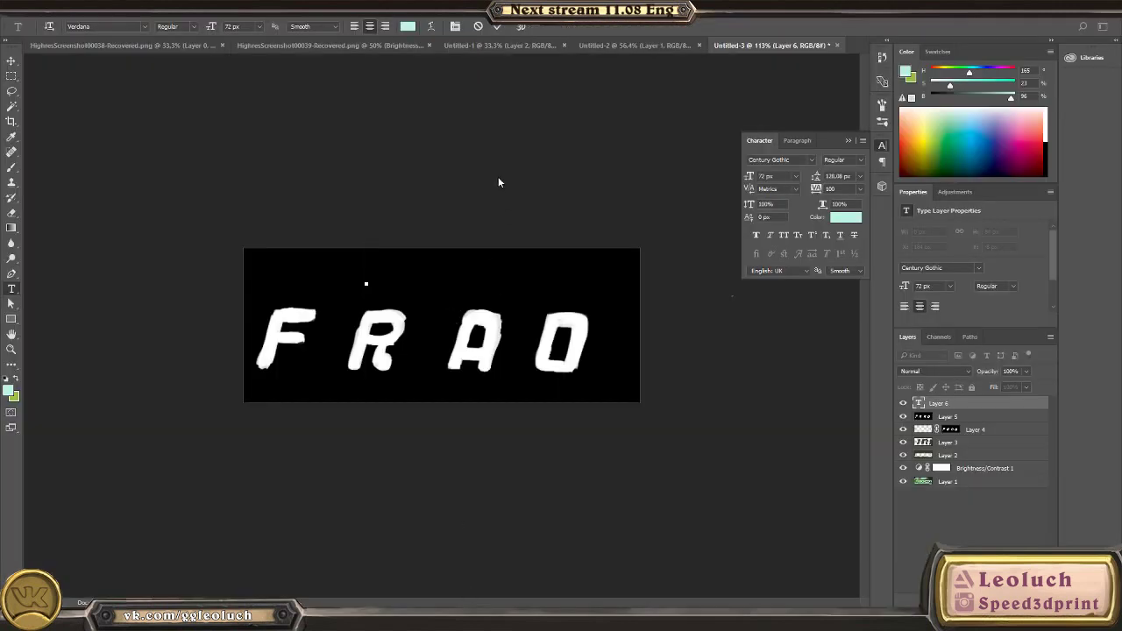
click(11, 168)
click(32, 9)
click(61, 22)
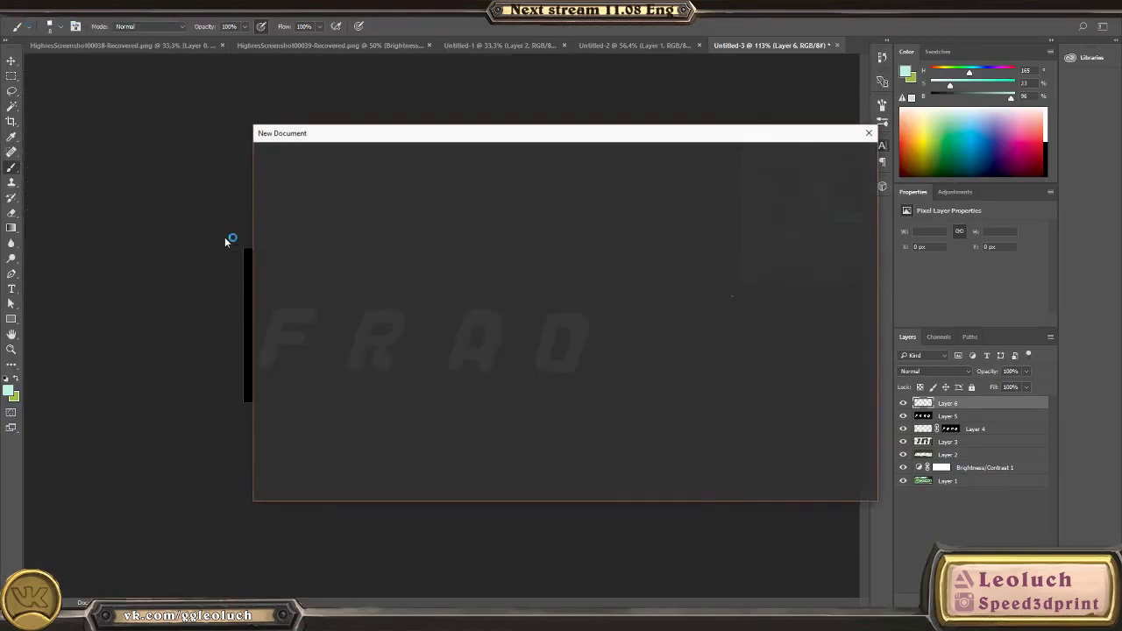
key(Return)
key(ctrl+v)
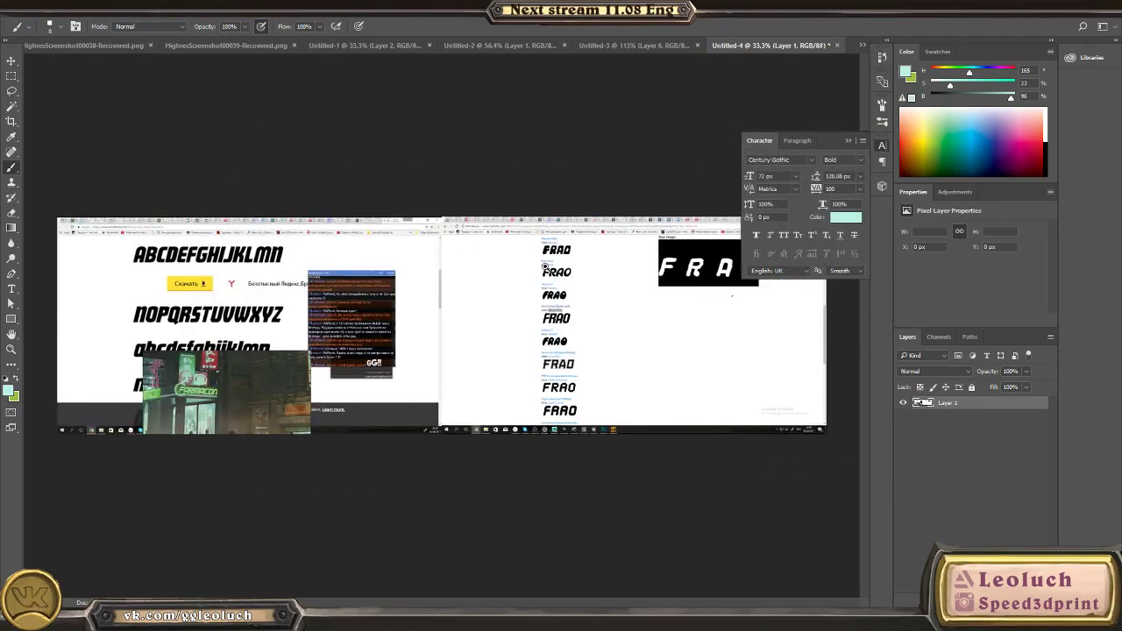
Step: Cut out the rectangular area holding the two uppercase alphabet rows, A to N and N to Z, from the screenshot
alt+scroll(545, 265, up, 5)
drag(471, 363, 833, 326)
drag(488, 303, 894, 275)
drag(490, 244, 757, 358)
alt+scroll(379, 283, down, 3)
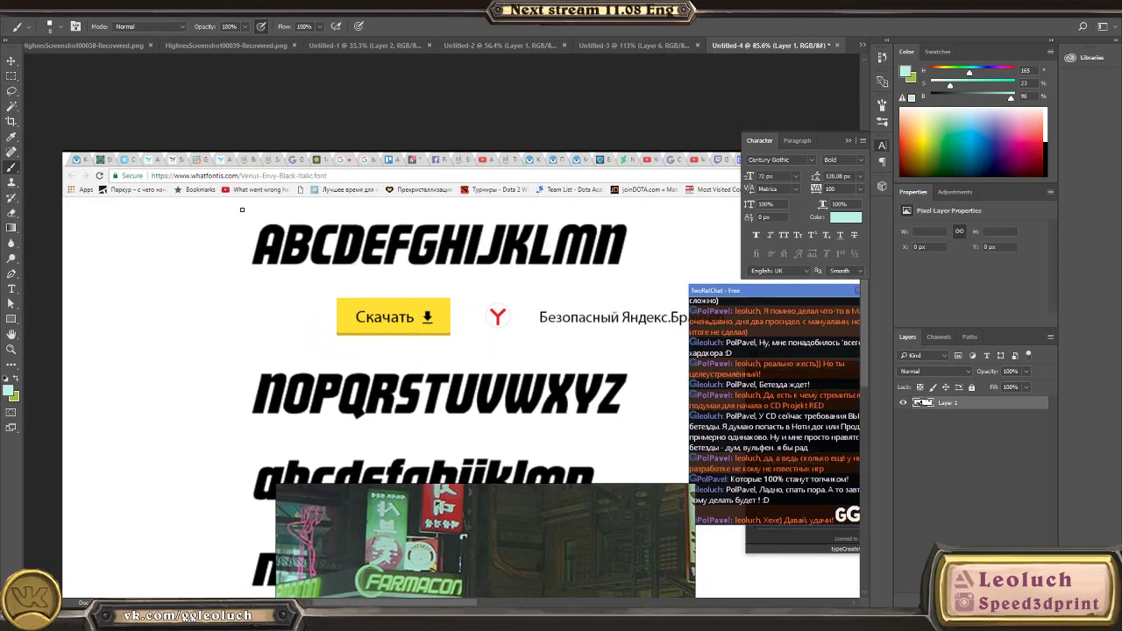
key(m)
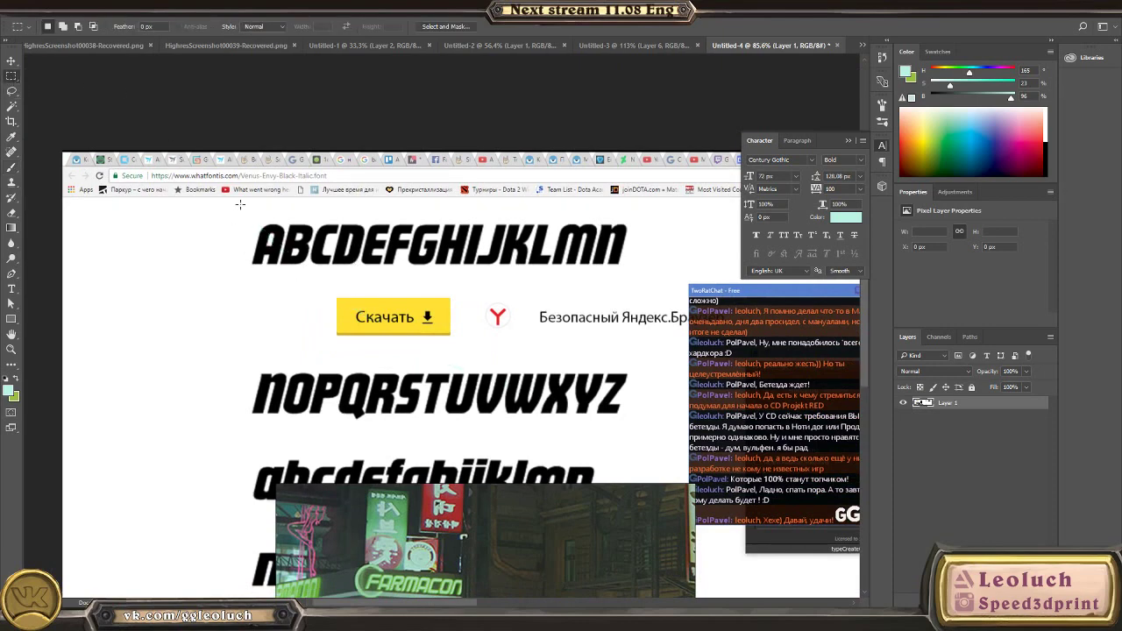
drag(240, 204, 648, 427)
key(ctrl+x)
drag(852, 420, 662, 369)
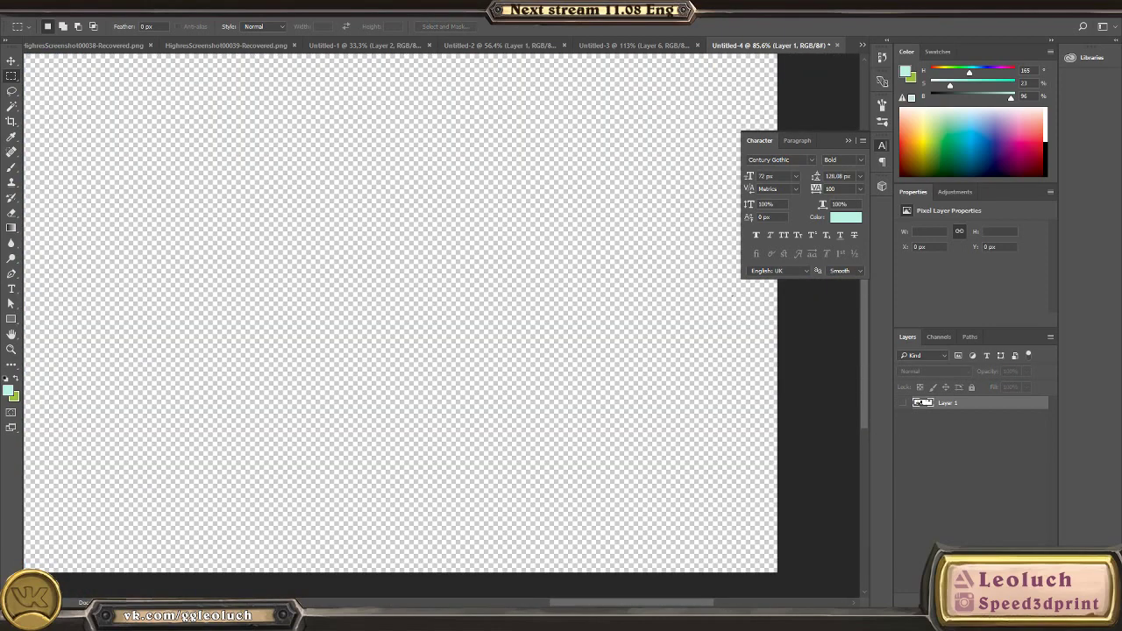
Step: Create a new document and paste the cut uppercase alphabet rows into it
click(32, 10)
click(40, 22)
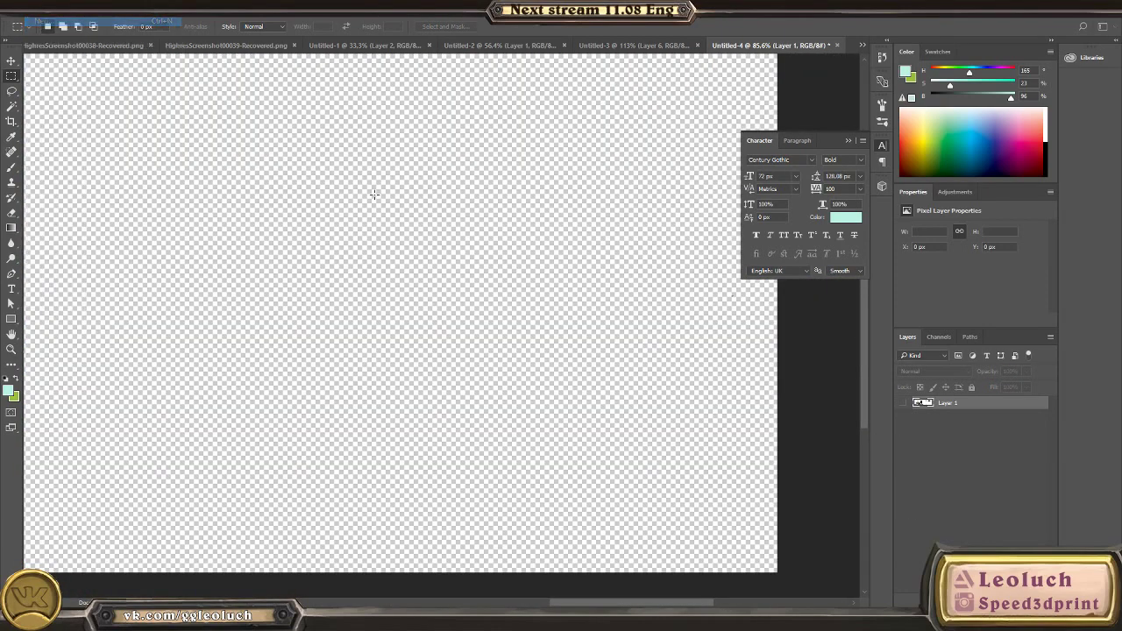
double_click(328, 260)
key(ctrl+v)
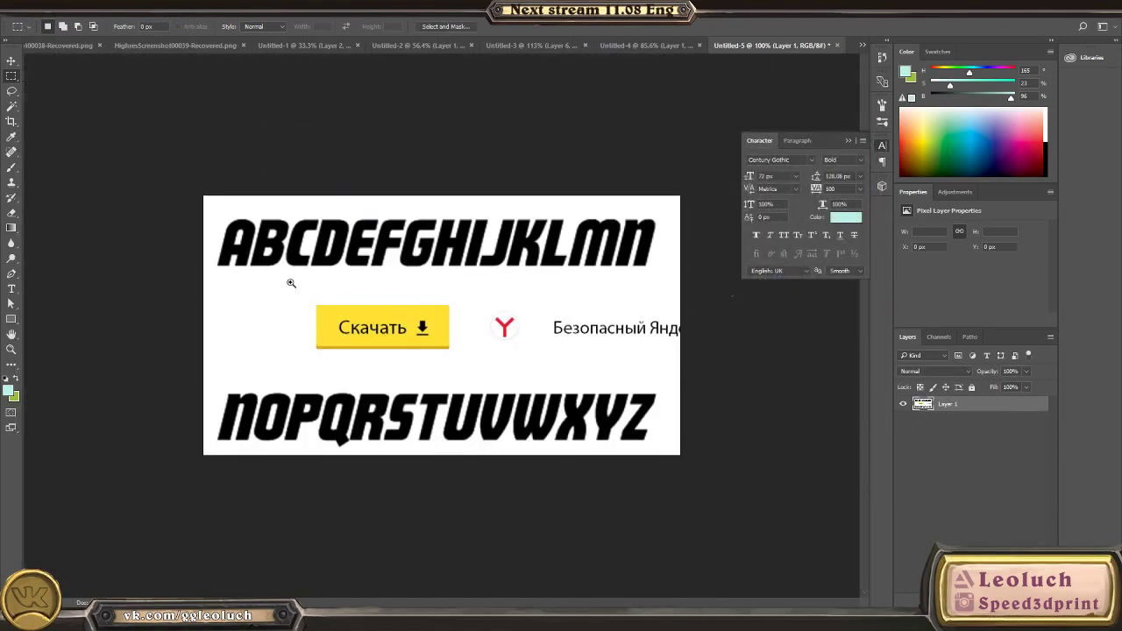
Step: Lasso the letter F, cut it onto its own layer and move it over the start of the yellow download banner
ctrl+drag(290, 283, 316, 283)
alt+scroll(375, 247, up, 2)
alt+scroll(371, 184, up, 1)
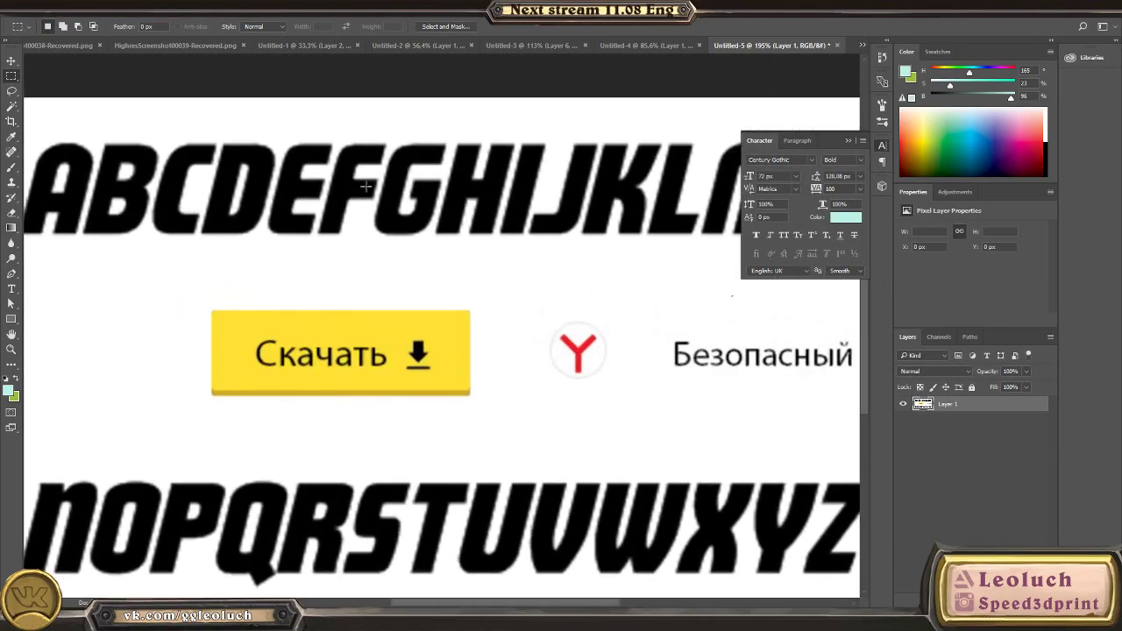
key(l)
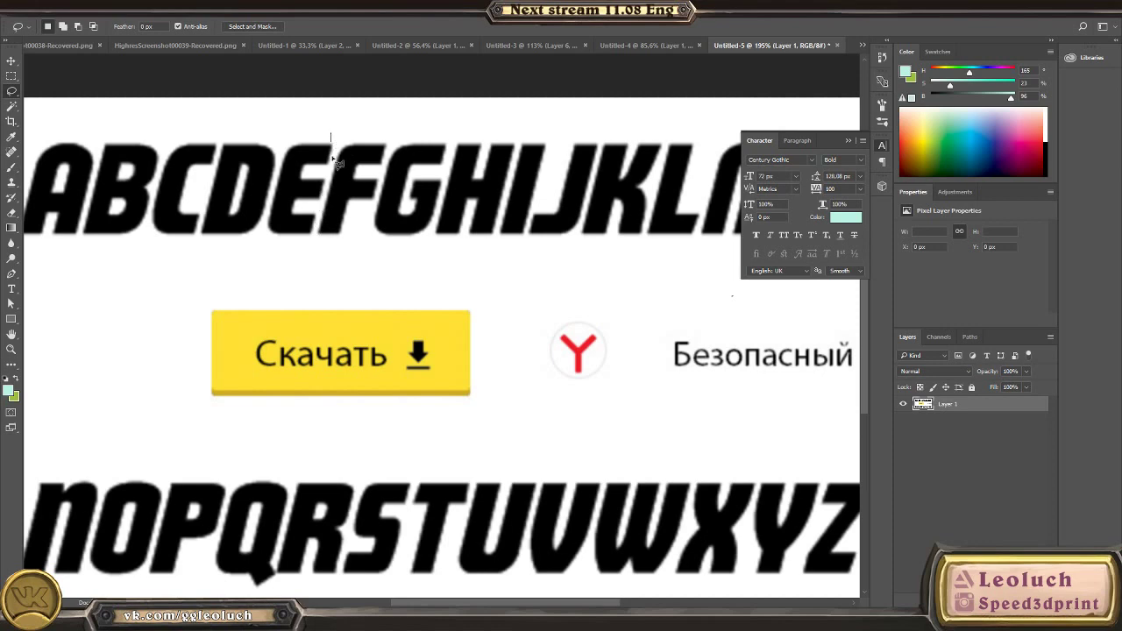
mouse_move(333, 157)
mouse_down()
mouse_move(338, 143)
mouse_move(310, 248)
mouse_move(352, 246)
mouse_move(388, 130)
mouse_up()
key(ctrl+x)
key(ctrl+v)
ctrl+drag(448, 327, 270, 318)
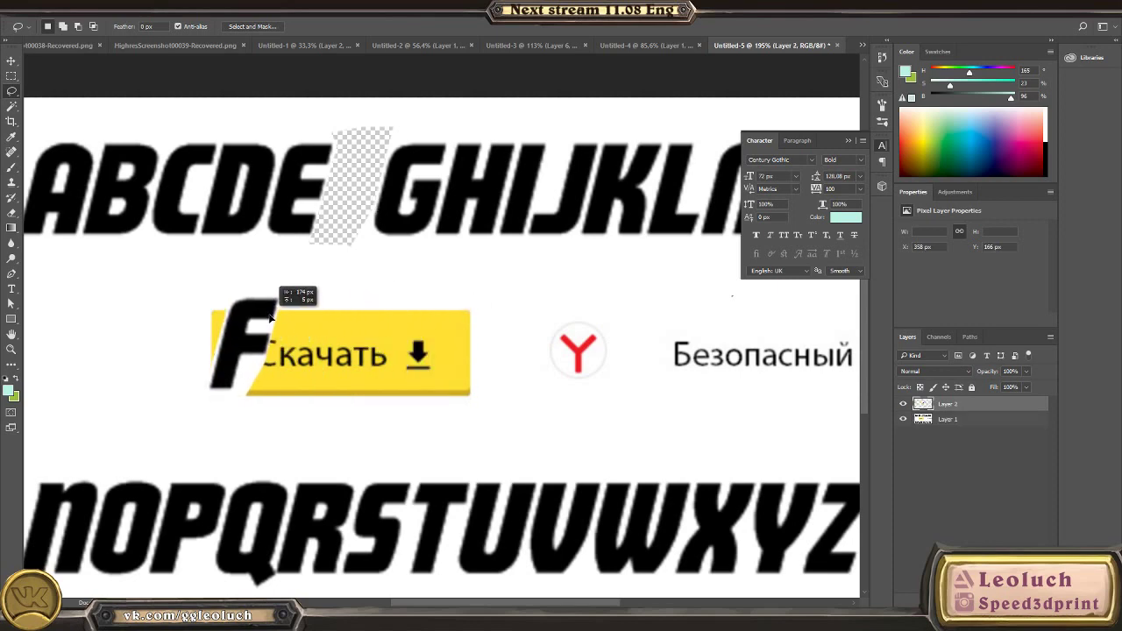
Step: Lasso the letter A, cut it from Layer 1 onto its own layer and place it after the F
alt+scroll(270, 317, down, 4)
alt+scroll(253, 214, up, 5)
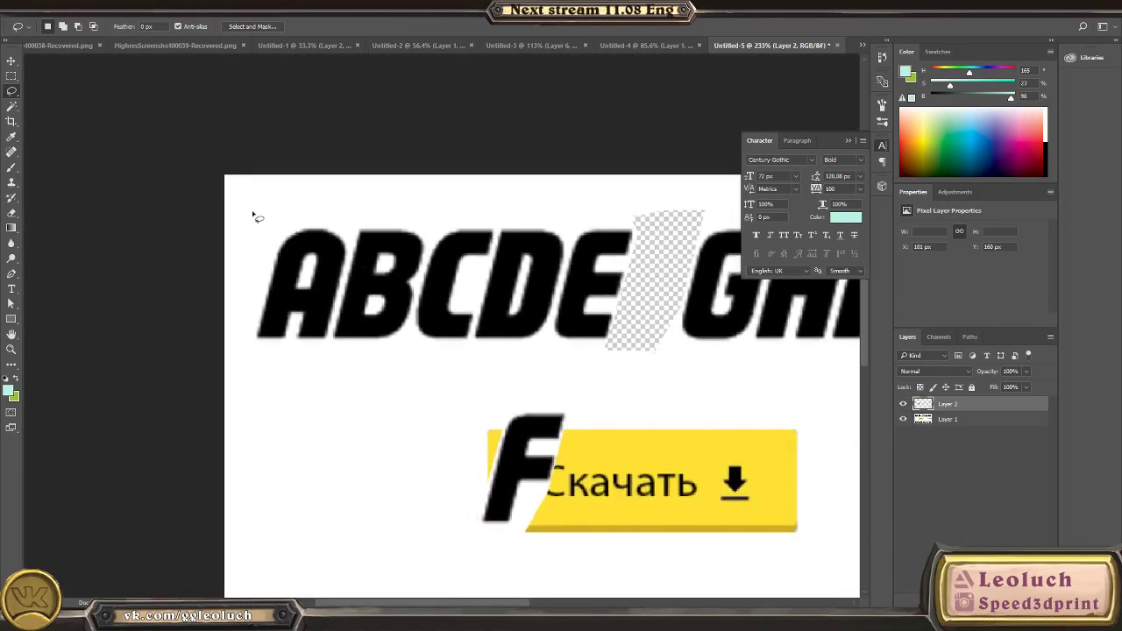
mouse_move(253, 215)
mouse_down()
mouse_move(288, 365)
mouse_move(333, 338)
mouse_move(355, 219)
mouse_move(349, 211)
mouse_move(242, 299)
mouse_move(275, 368)
mouse_move(325, 348)
mouse_move(340, 302)
mouse_move(342, 214)
mouse_move(250, 253)
mouse_move(250, 334)
mouse_move(314, 362)
mouse_move(338, 345)
mouse_move(358, 246)
mouse_move(351, 207)
mouse_up()
key(ctrl+x)
click(547, 236)
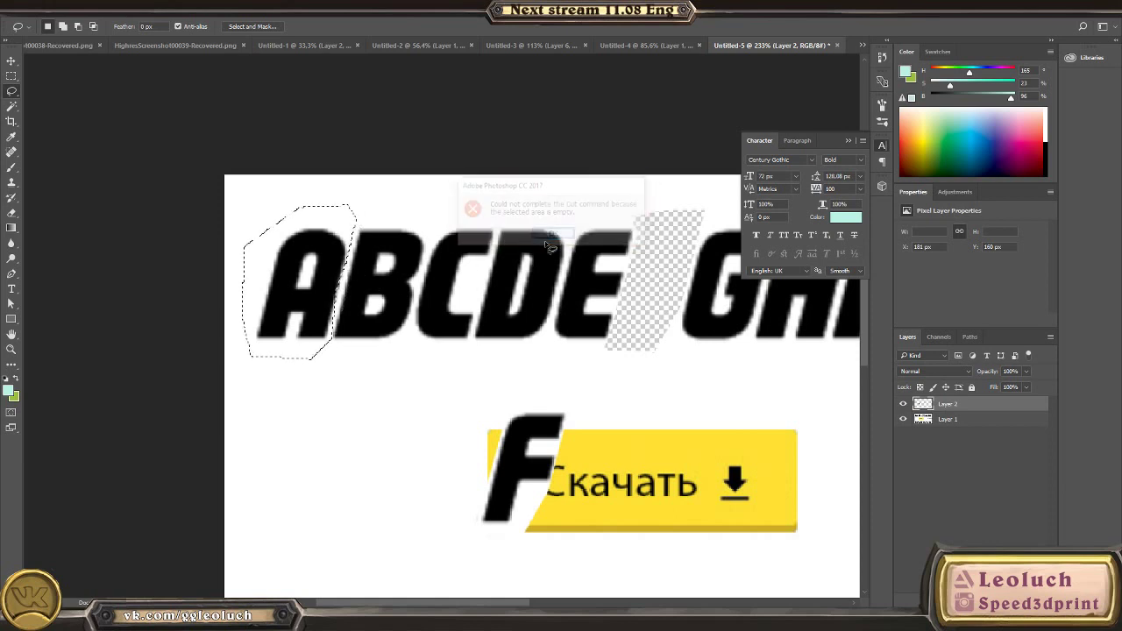
click(962, 423)
key(ctrl+x)
key(ctrl+v)
ctrl+drag(314, 295, 415, 377)
Step: Lasso the letter R on Layer 1, cut it onto its own layer and place it after the A
drag(538, 430, 398, 321)
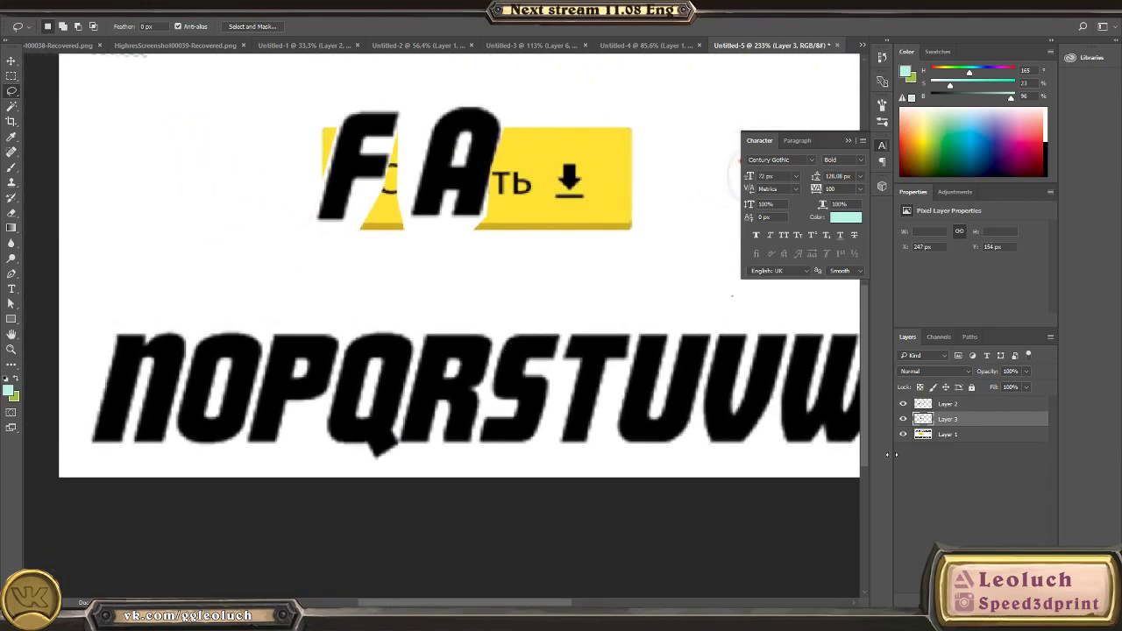
click(942, 434)
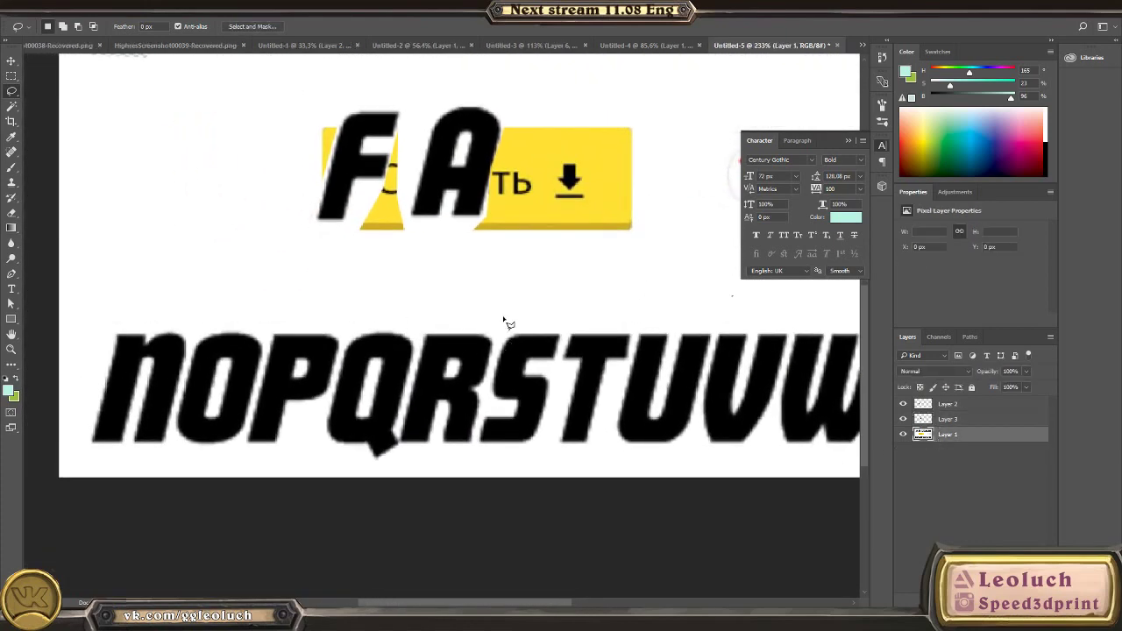
mouse_move(505, 319)
mouse_down()
mouse_move(435, 324)
mouse_move(404, 447)
mouse_move(447, 463)
mouse_move(474, 449)
mouse_move(505, 317)
mouse_up()
key(ctrl+shift+j)
mouse_move(432, 434)
ctrl+mouse_down()
mouse_move(524, 284)
mouse_move(507, 241)
mouse_move(533, 219)
ctrl+mouse_up()
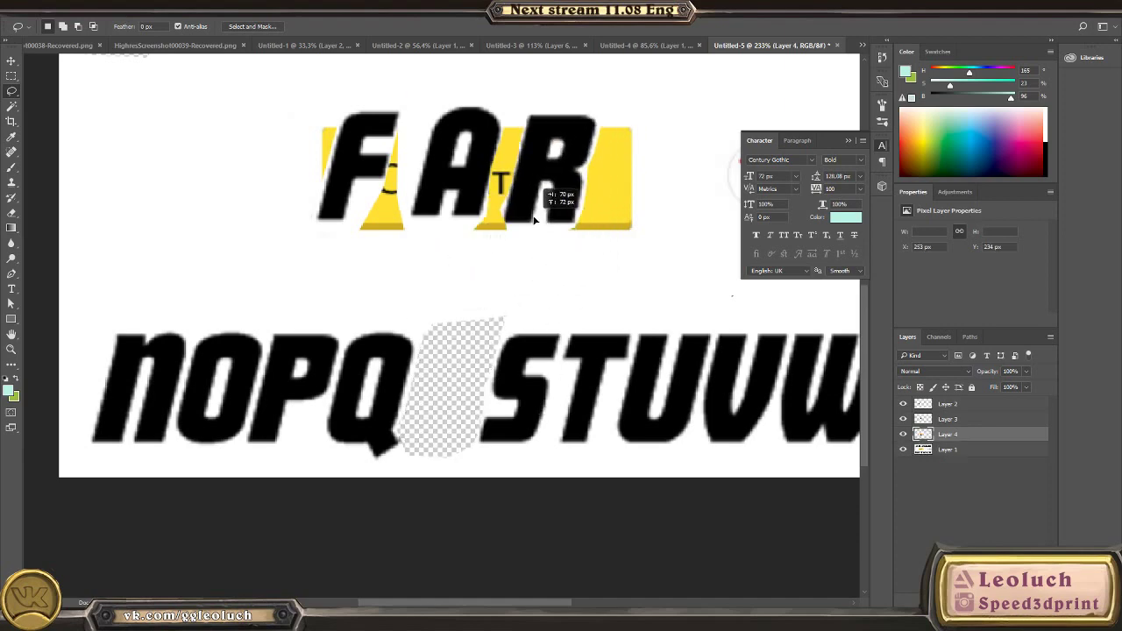
Step: Lasso the letter M, cut it from Layer 1 onto its own layer and place it after the R
drag(535, 326, 323, 341)
mouse_move(350, 186)
mouse_down()
mouse_move(413, 386)
mouse_move(295, 383)
mouse_up()
mouse_move(471, 130)
mouse_down()
mouse_move(461, 268)
mouse_move(569, 277)
mouse_up()
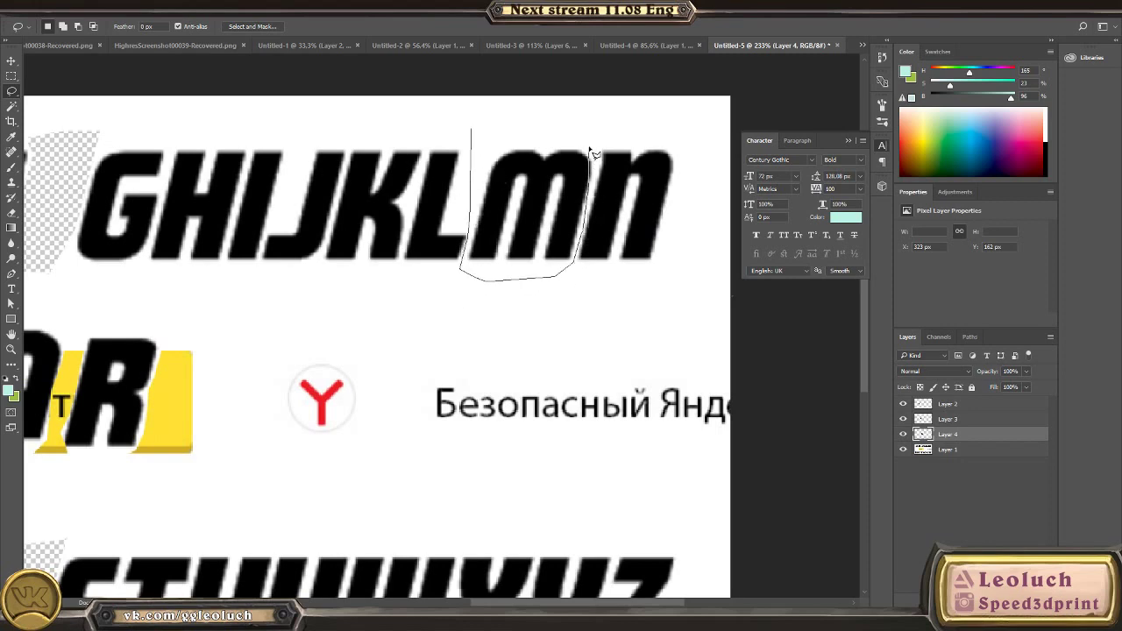
drag(548, 132, 490, 120)
drag(600, 151, 534, 125)
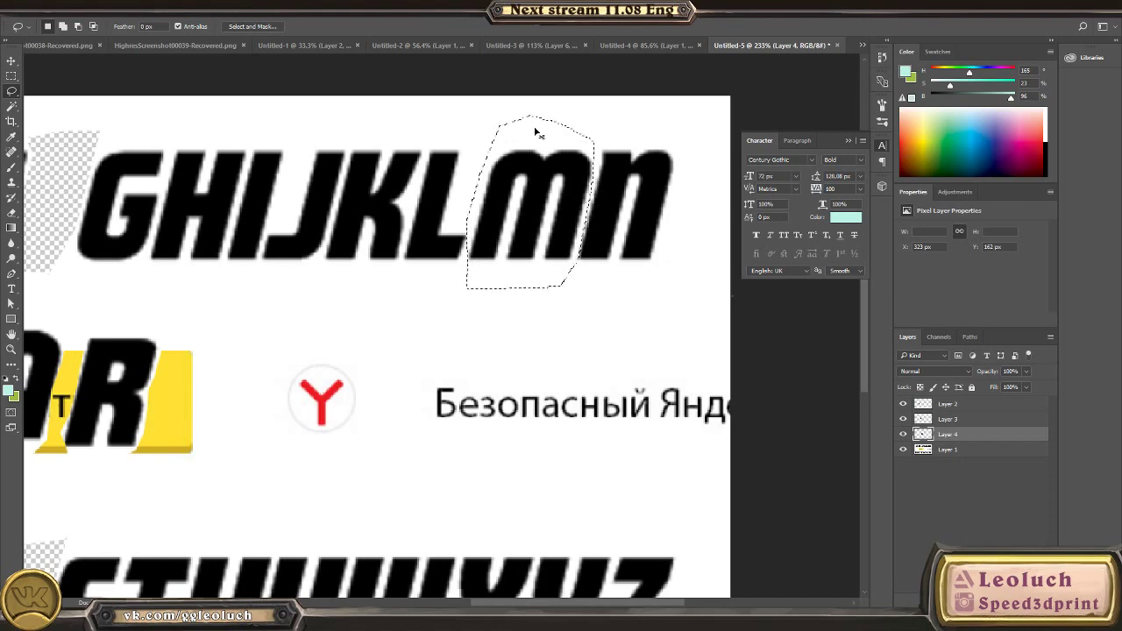
key(ctrl+x)
click(547, 238)
click(918, 450)
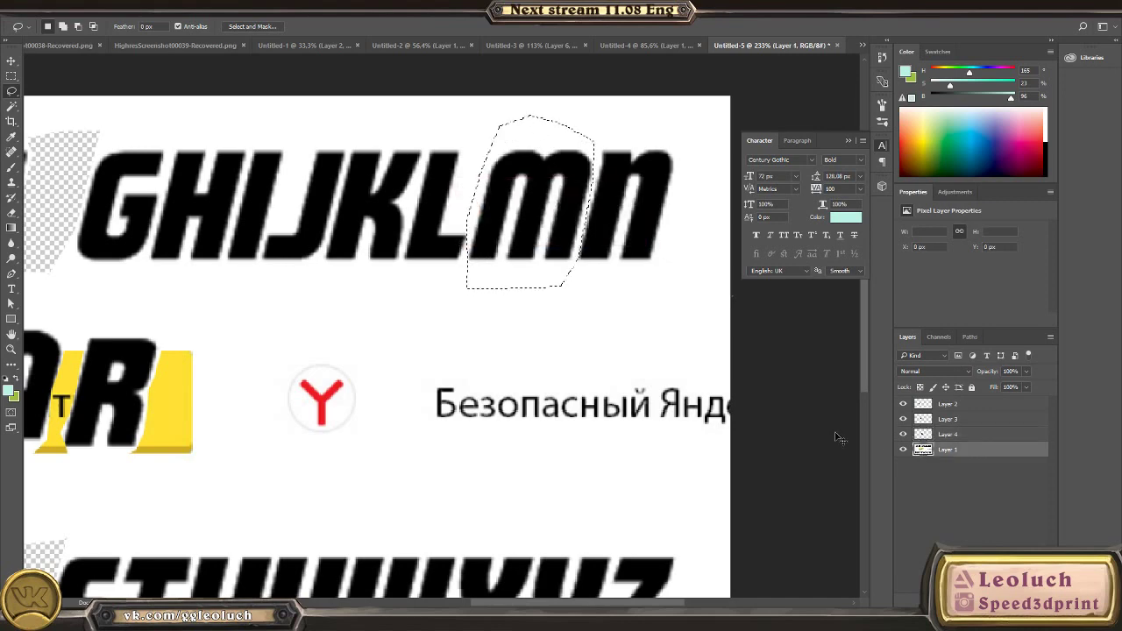
key(ctrl+x)
key(ctrl+v)
ctrl+drag(544, 277, 388, 320)
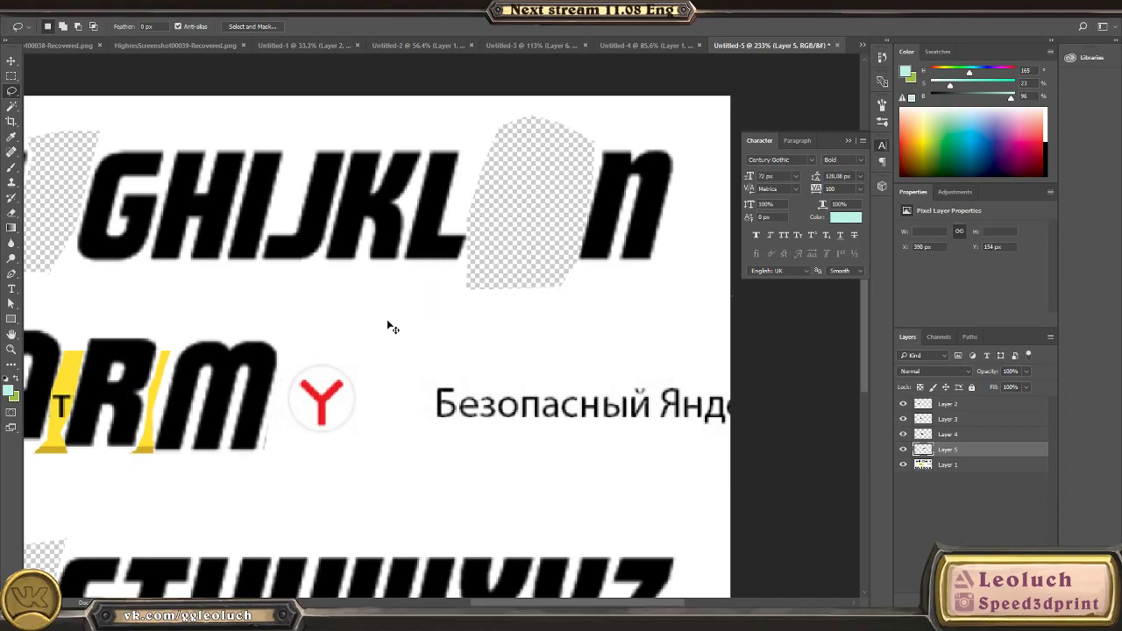
Step: Duplicate the letter A layer and place the copy after the M, level with the original A
drag(361, 414, 452, 377)
click(903, 434)
click(903, 435)
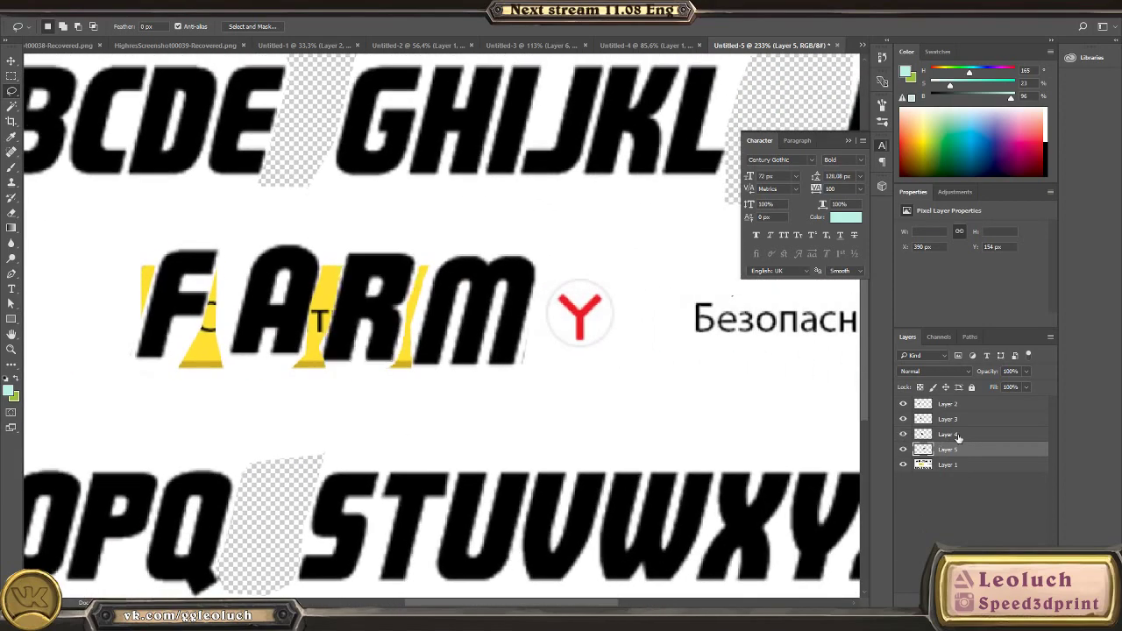
click(903, 421)
click(922, 420)
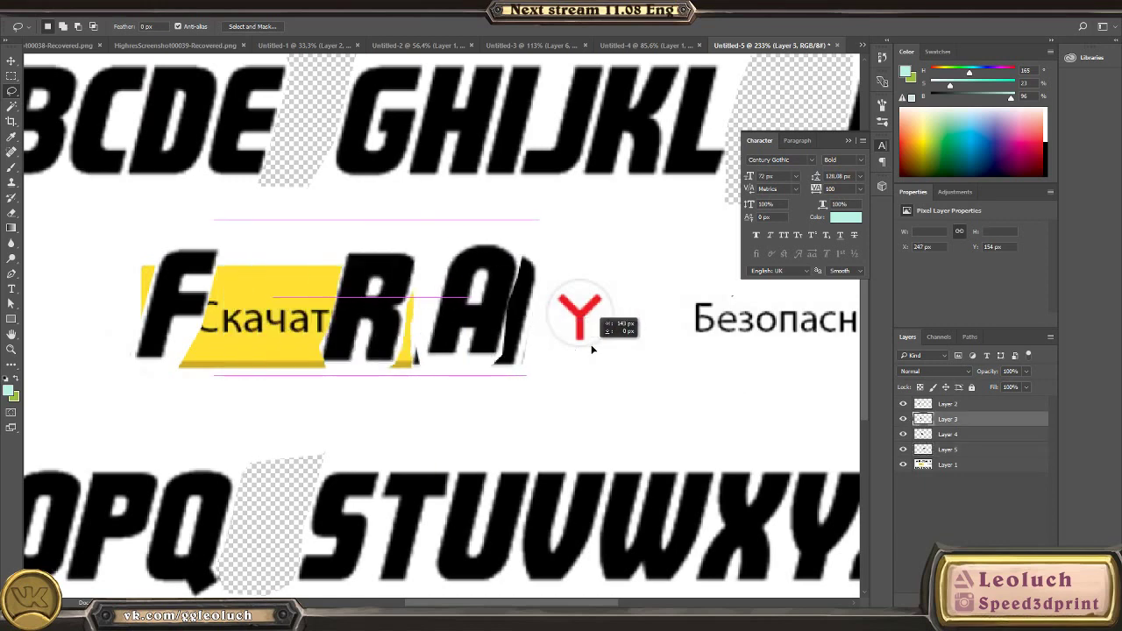
alt+drag(318, 320, 641, 361)
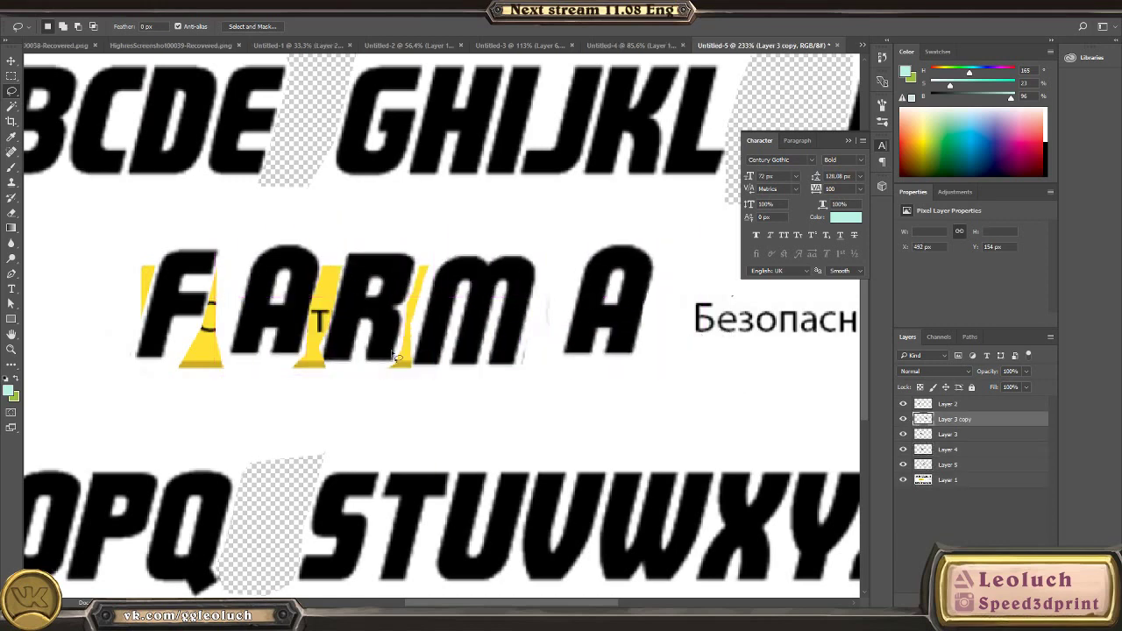
Step: Lasso the letter C on Layer 1, cut it onto its own layer and place it after the second A
drag(437, 515, 541, 461)
drag(372, 176, 535, 414)
click(916, 478)
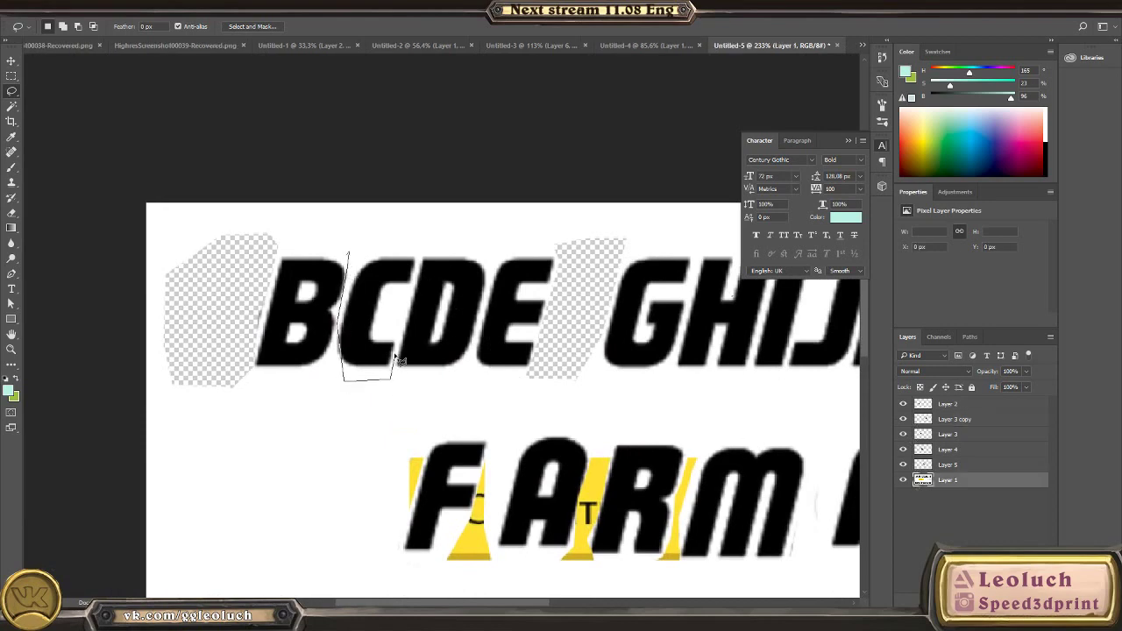
drag(416, 235, 379, 236)
key(ctrl+x)
key(ctrl+v)
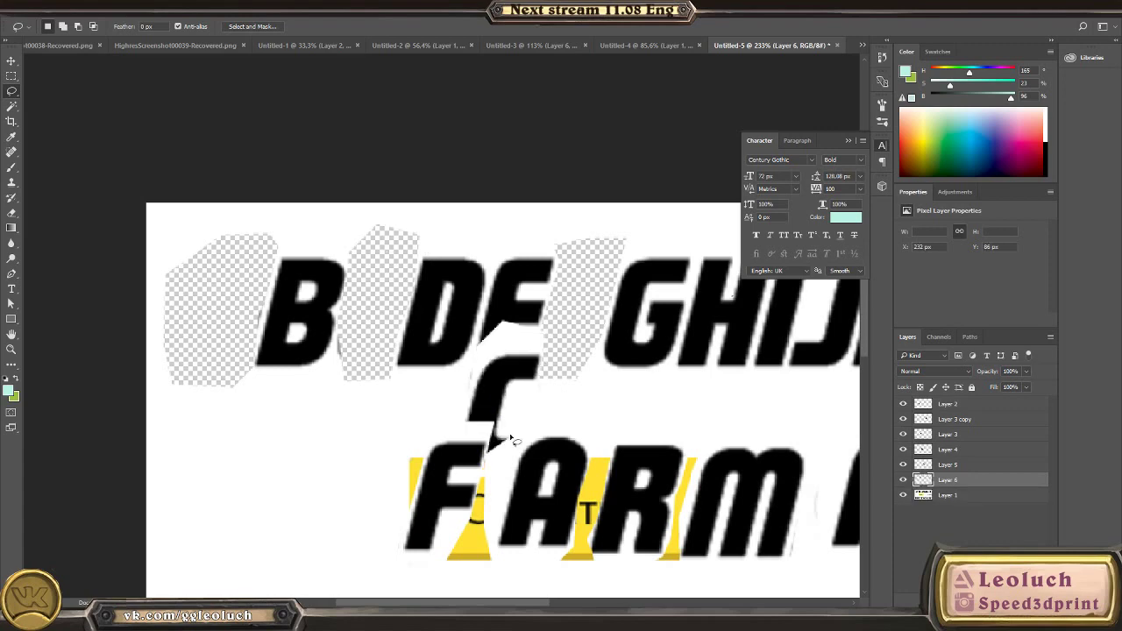
mouse_move(527, 441)
mouse_down()
mouse_move(212, 260)
mouse_move(641, 347)
mouse_move(709, 376)
mouse_move(702, 346)
mouse_up()
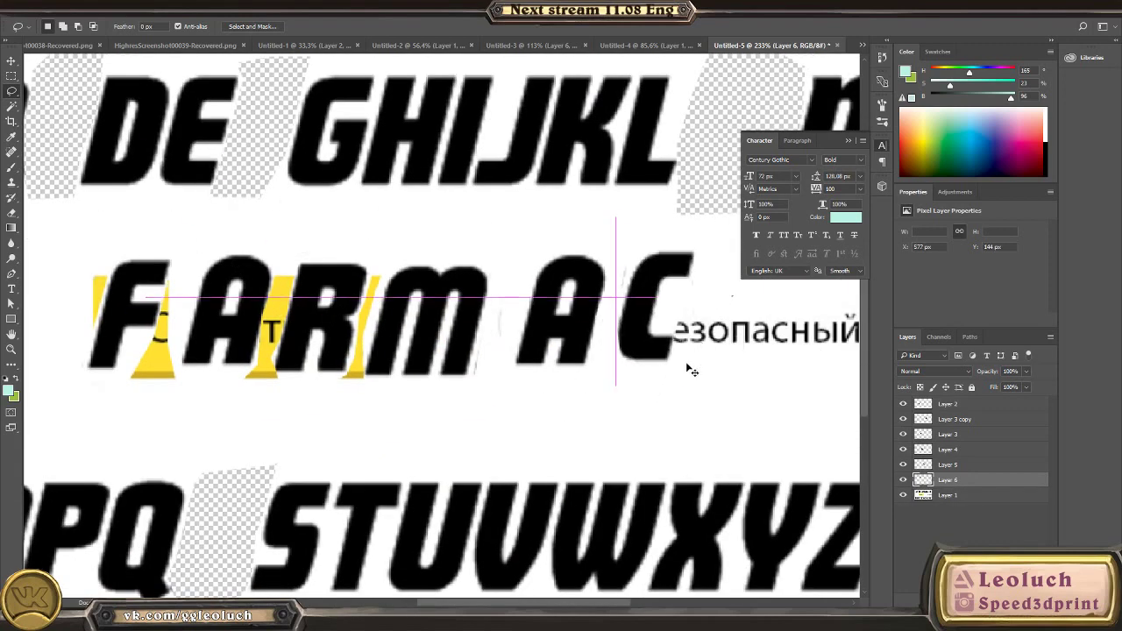
Step: Lasso the letter O, cut it from Layer 1 onto its own layer and place it after the C
drag(495, 483, 481, 285)
shift+scroll(481, 285, left, 5)
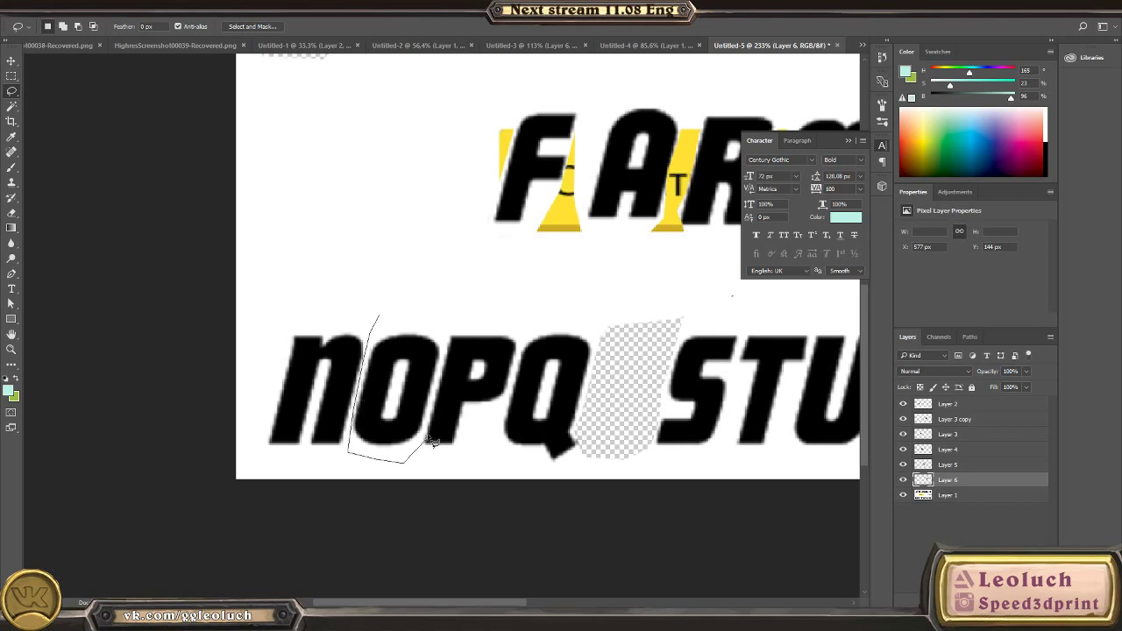
drag(416, 288, 408, 284)
key(ctrl+x)
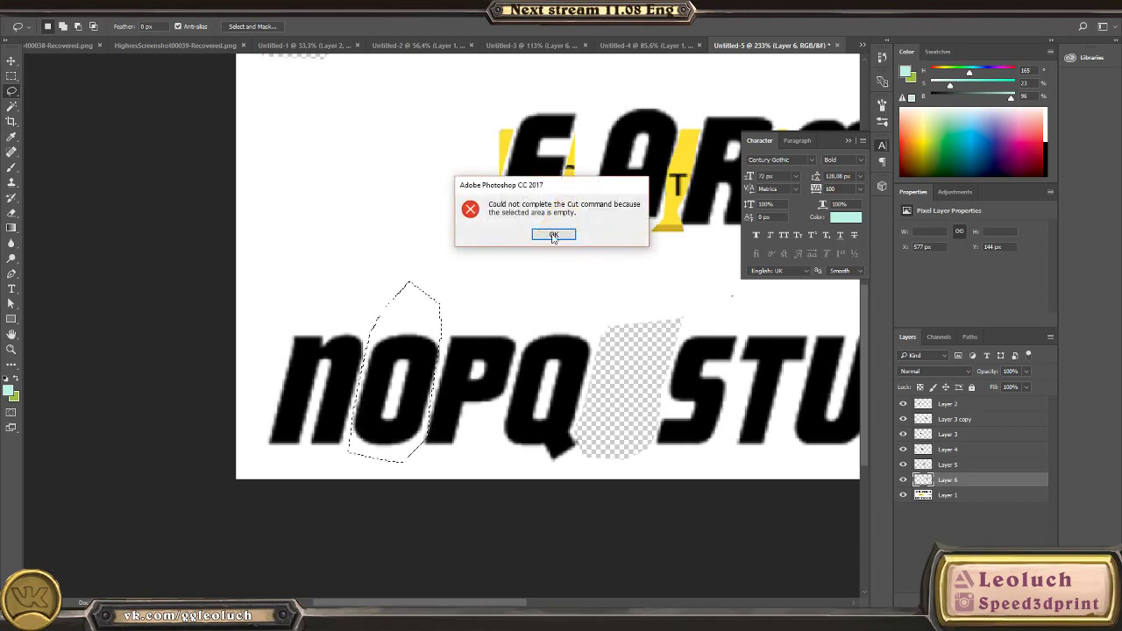
click(570, 233)
click(934, 496)
key(ctrl+x)
key(ctrl+v)
ctrl+drag(454, 332, 624, 325)
drag(608, 318, 36, 355)
ctrl+drag(207, 337, 631, 221)
Step: Lasso the letter N at the start of the bottom alphabet row, cut it from Layer 1 onto its own layer and place it after the O
drag(255, 315, 537, 294)
drag(129, 303, 519, 277)
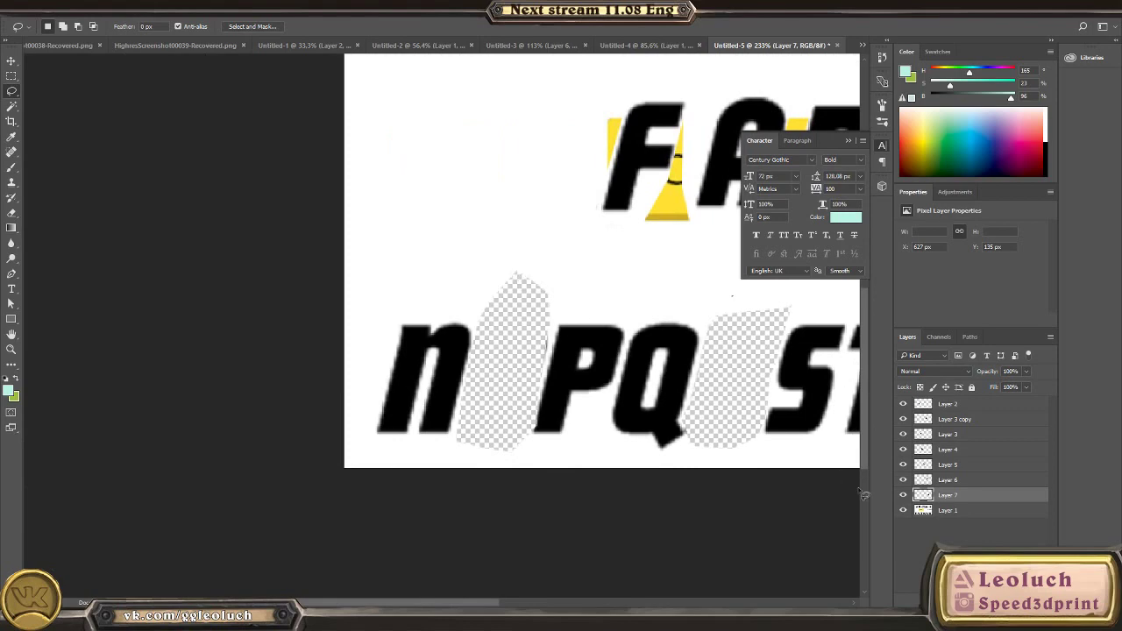
click(923, 511)
drag(447, 300, 355, 387)
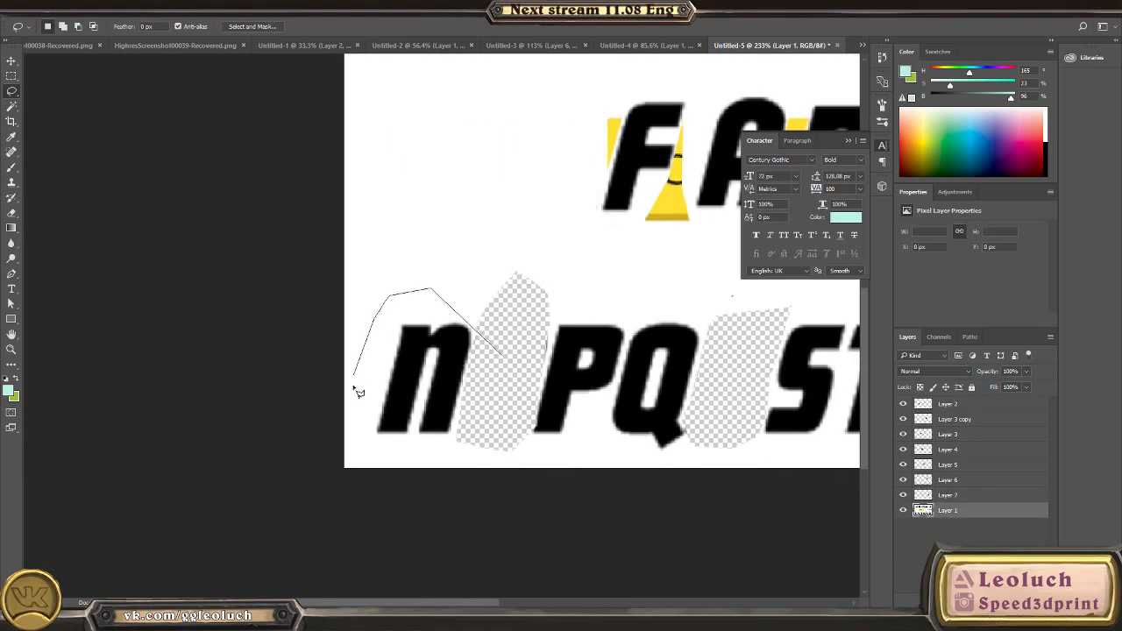
drag(463, 456, 510, 380)
key(ctrl+x)
key(ctrl+v)
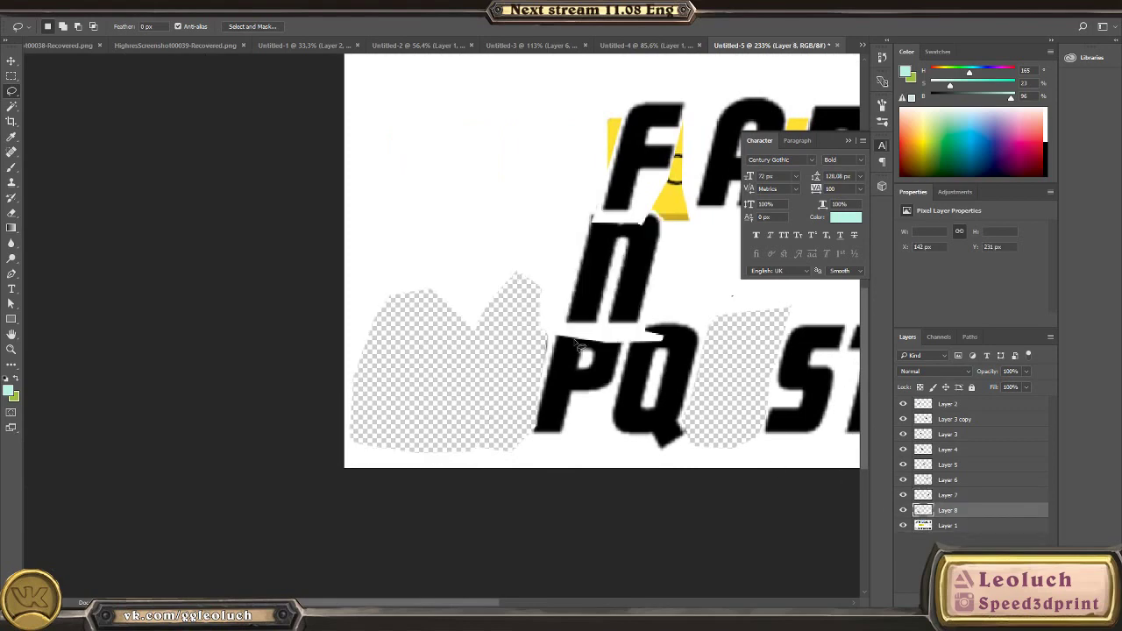
drag(660, 341, 307, 368)
alt+scroll(342, 351, down, 2)
drag(489, 330, 742, 279)
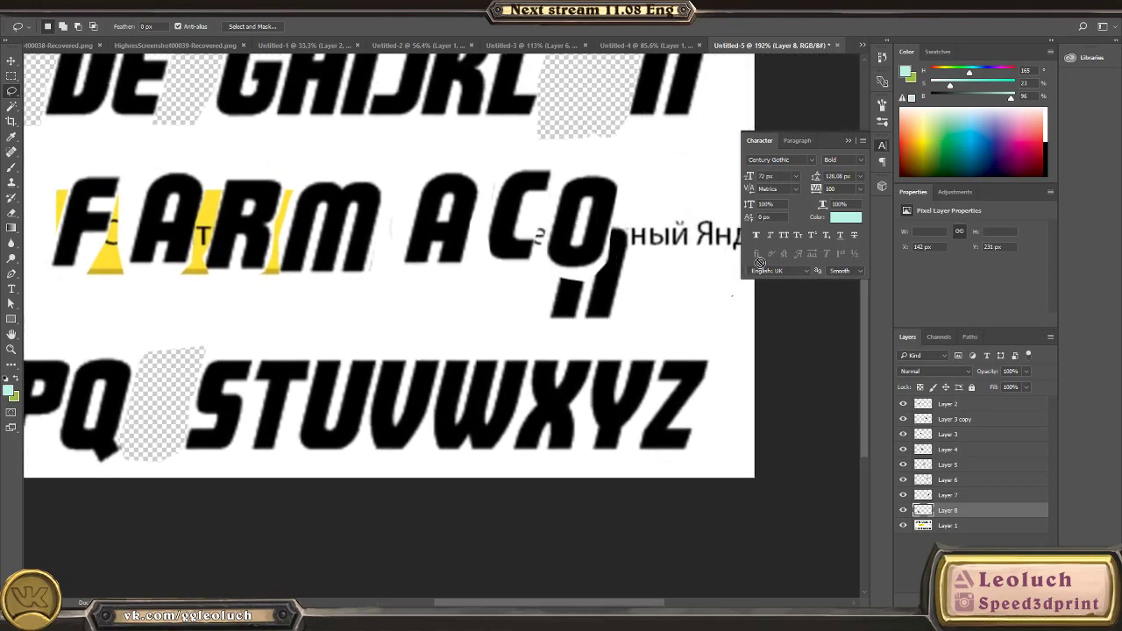
ctrl+drag(528, 330, 686, 259)
alt+scroll(685, 260, down, 4)
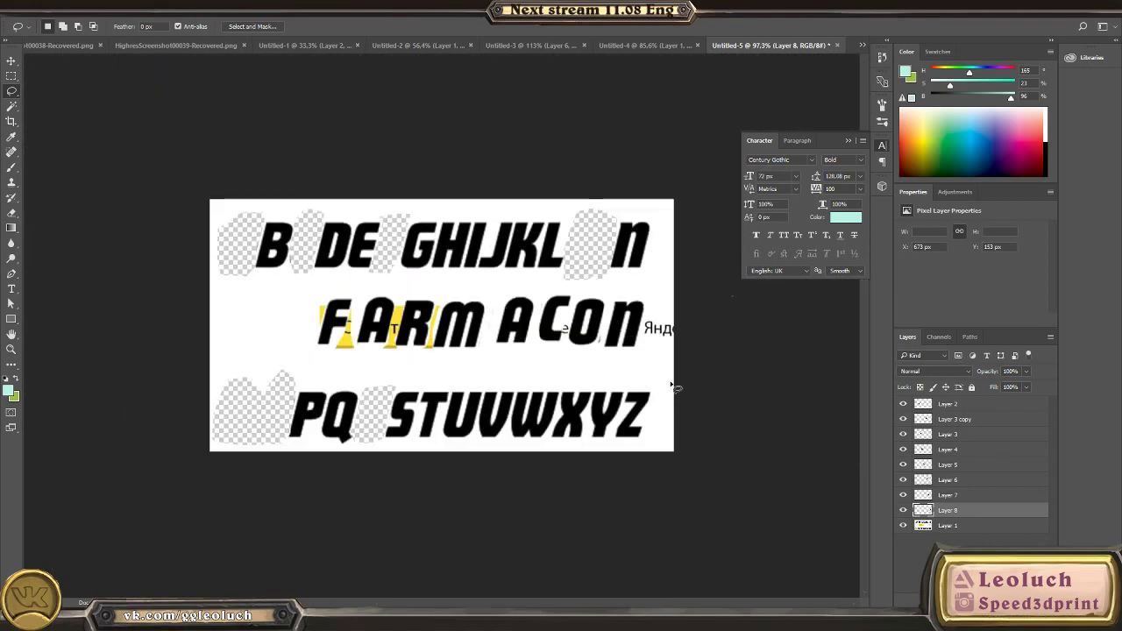
Step: Hide the alphabet image on Layer 1 and add a new empty layer above the letter N's layer
click(902, 525)
alt+scroll(457, 333, up, 2)
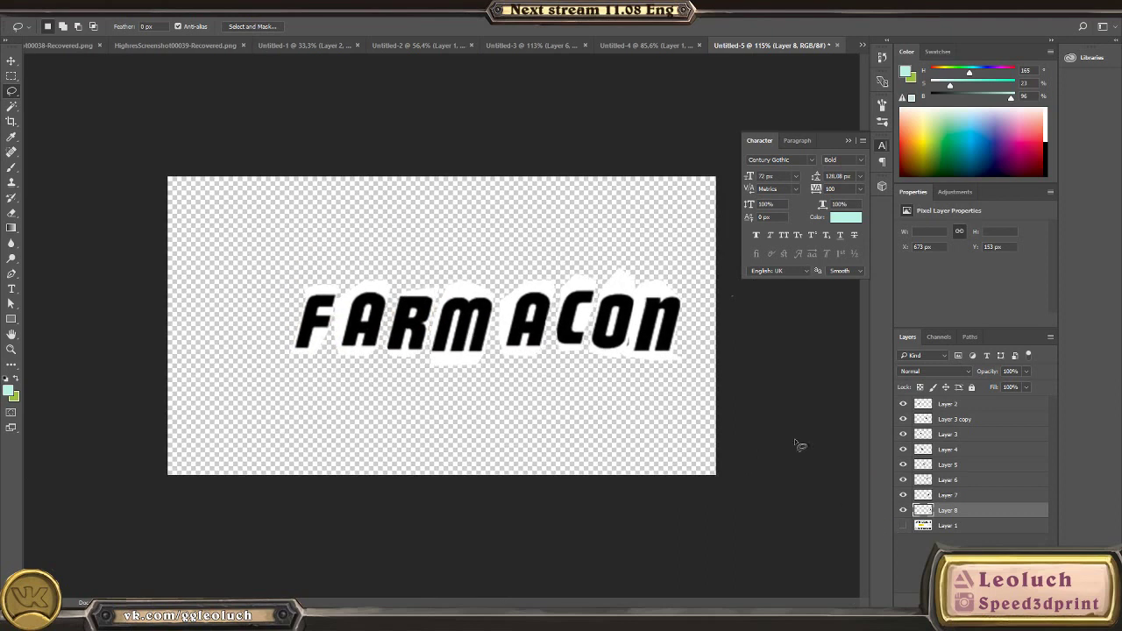
click(1005, 602)
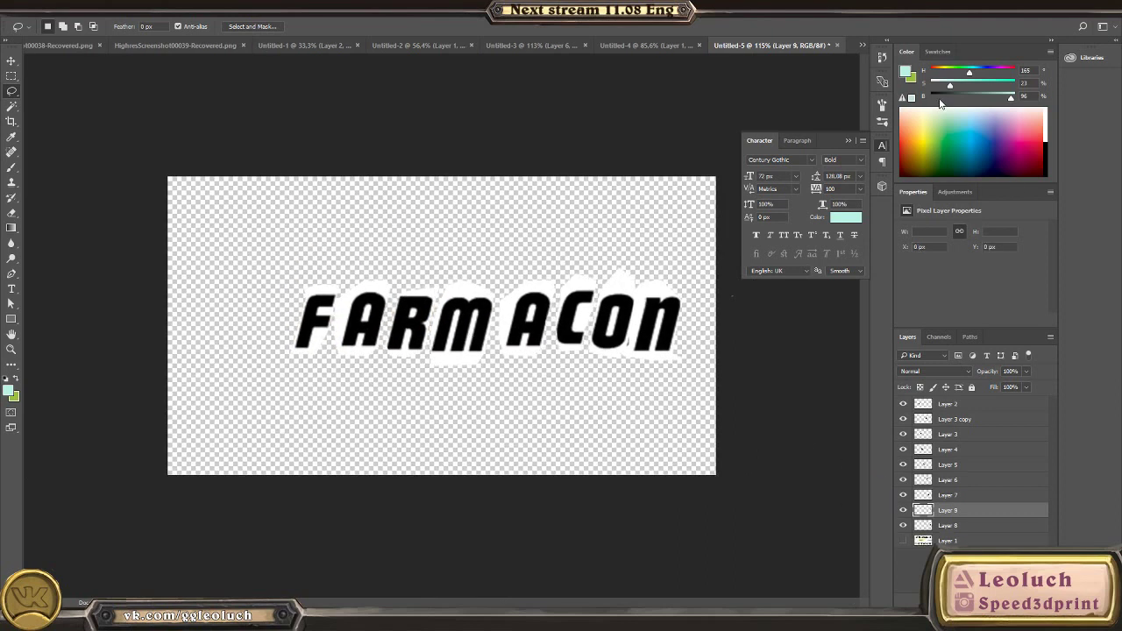
Step: Brush a straight horizontal baseline beneath the word on a new layer above Layer 1, in blue (H 237, S 53, B 94)
mouse_move(970, 72)
mouse_down()
mouse_move(992, 72)
mouse_move(977, 97)
mouse_move(975, 86)
mouse_up()
click(991, 84)
drag(978, 98, 1008, 100)
key(b)
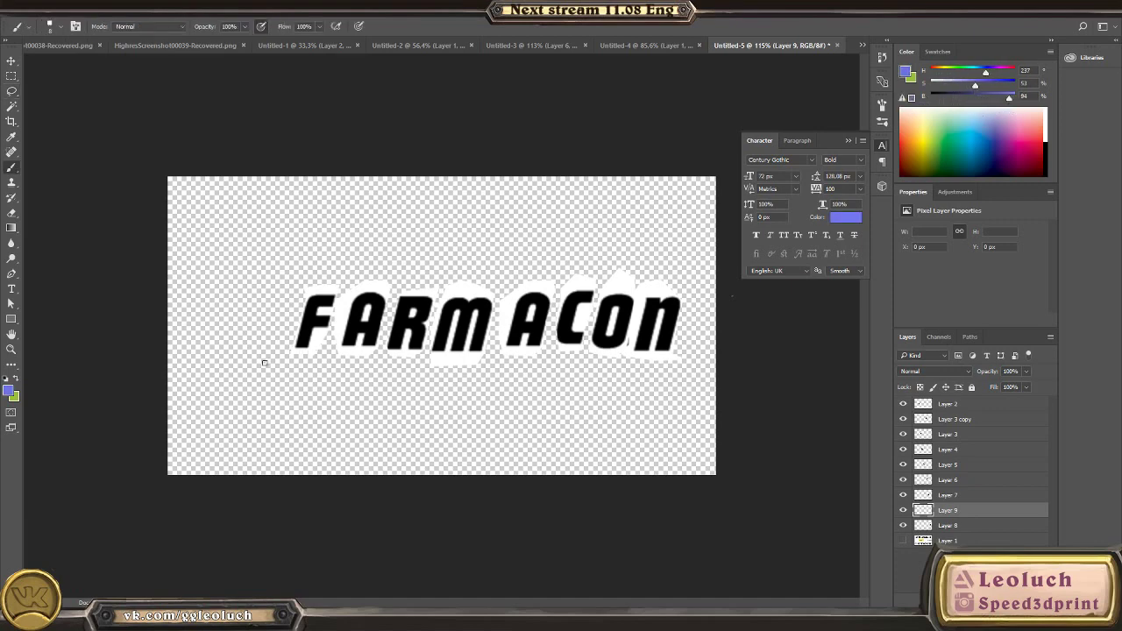
click(980, 541)
key(ctrl+shift+alt+n)
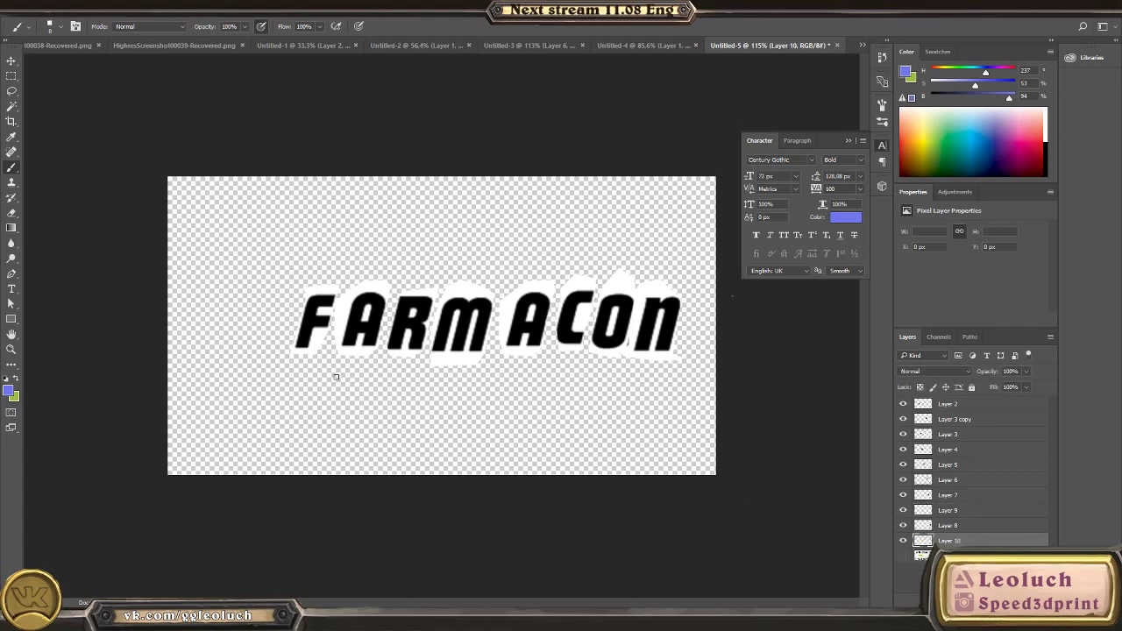
shift+drag(219, 355, 712, 355)
alt+scroll(359, 383, up, 3)
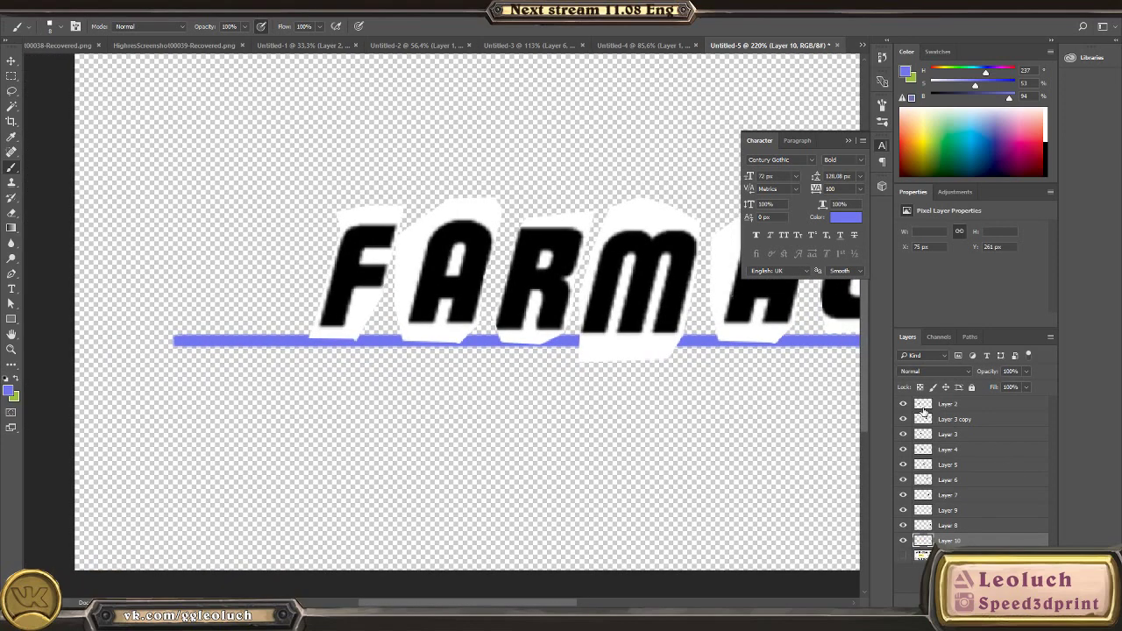
Step: Move the letter F left and down onto the blue line, and bring the line's layer above all the letters
click(923, 409)
ctrl+drag(561, 289, 493, 298)
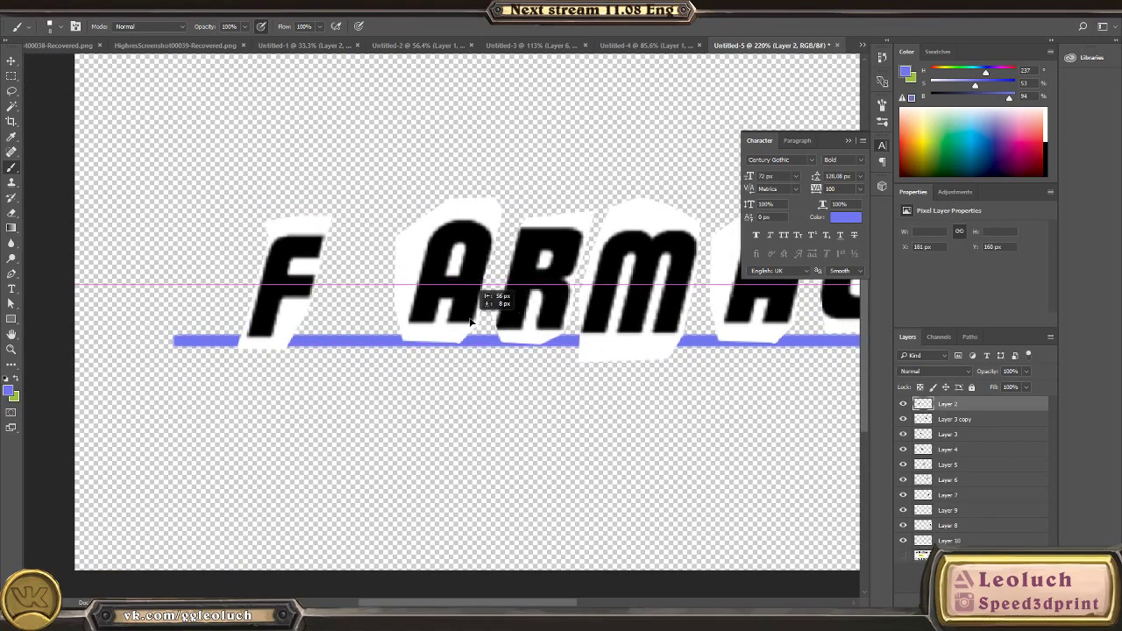
drag(925, 541, 929, 405)
Step: Identify the letter F's layer and nudge the F up so its foot stands on the blue baseline
ctrl+drag(324, 266, 323, 260)
key(ctrl+z)
click(936, 541)
ctrl+drag(489, 329, 491, 334)
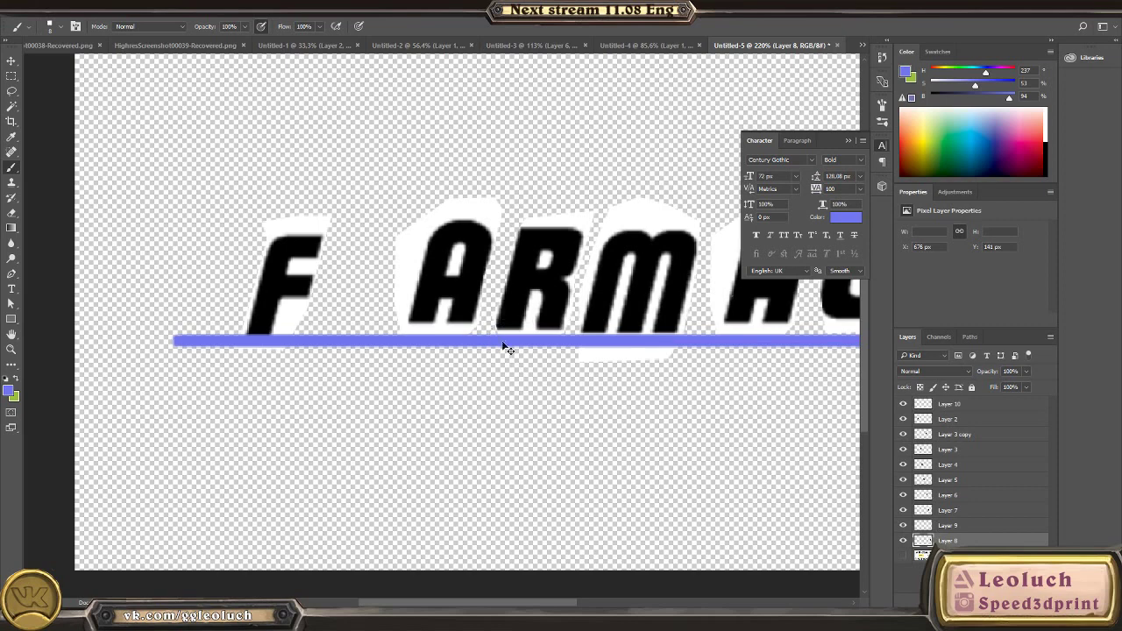
click(905, 419)
click(904, 419)
click(922, 422)
ctrl+drag(418, 338, 424, 331)
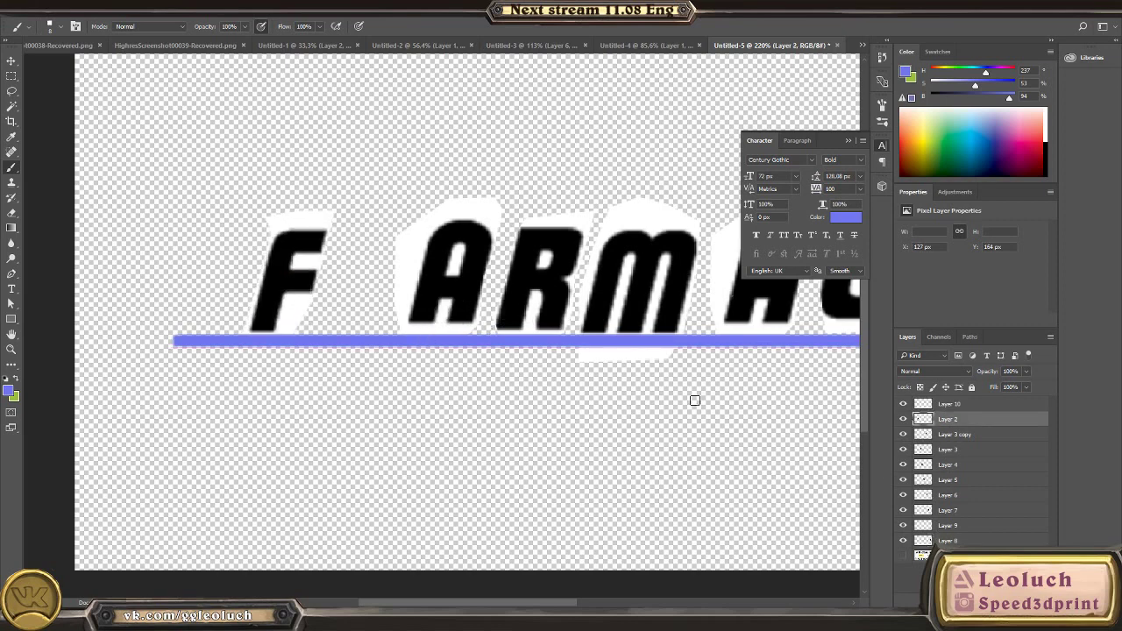
Step: Identify the first A's layer and move that letter left beside the F, with its feet on the blue baseline
click(903, 434)
click(902, 434)
click(902, 450)
click(902, 450)
click(948, 450)
ctrl+drag(491, 339, 414, 342)
key(e)
alt+right_drag(295, 237, 242, 246)
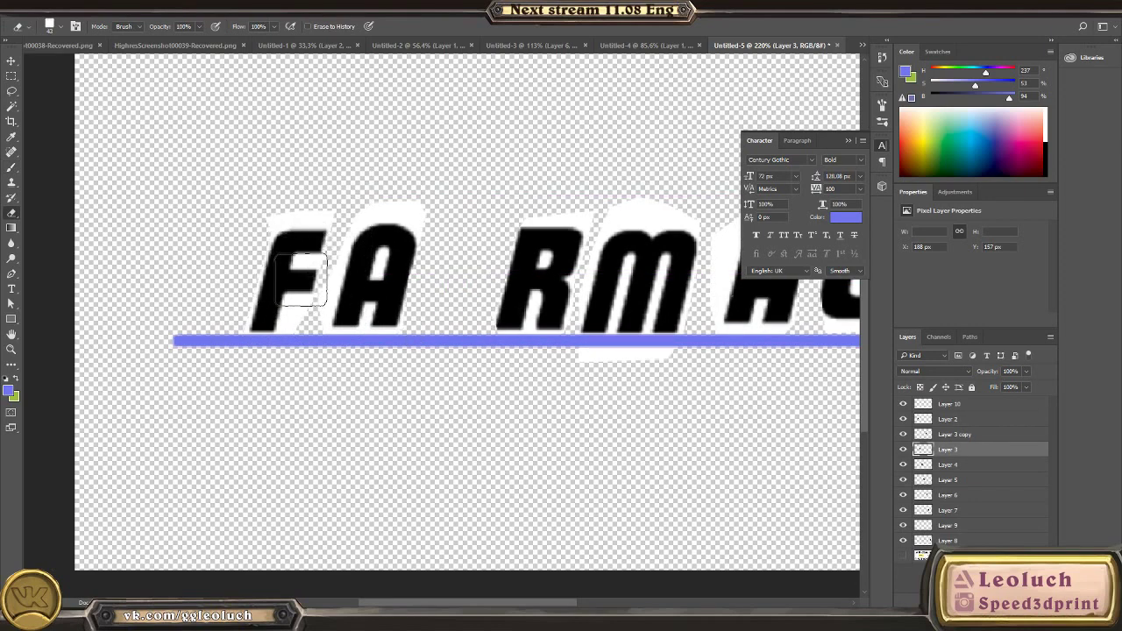
ctrl+drag(413, 281, 395, 279)
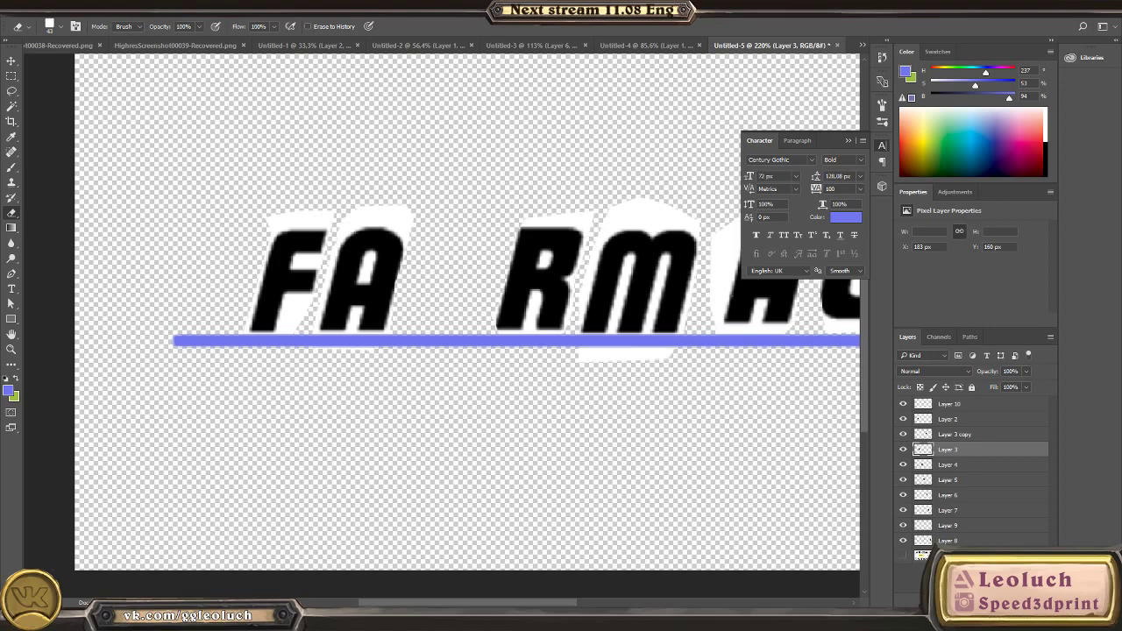
ctrl+drag(511, 304, 537, 356)
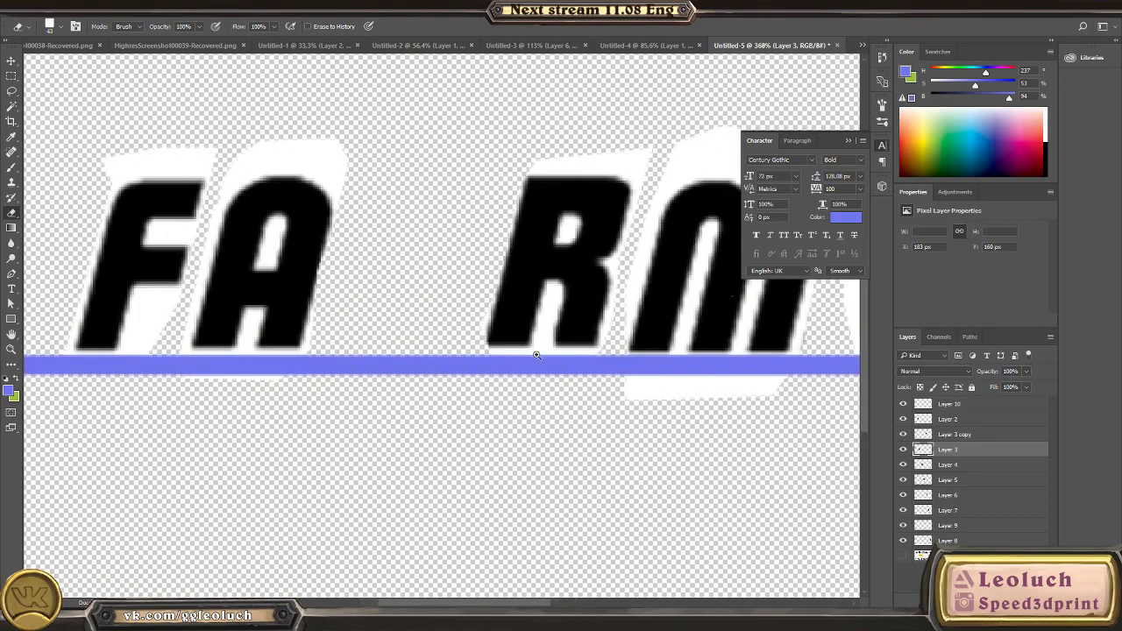
Step: Find the layer holding the R and move that letter beside the first A, resting on the blue baseline
click(908, 440)
click(903, 439)
click(903, 439)
click(902, 424)
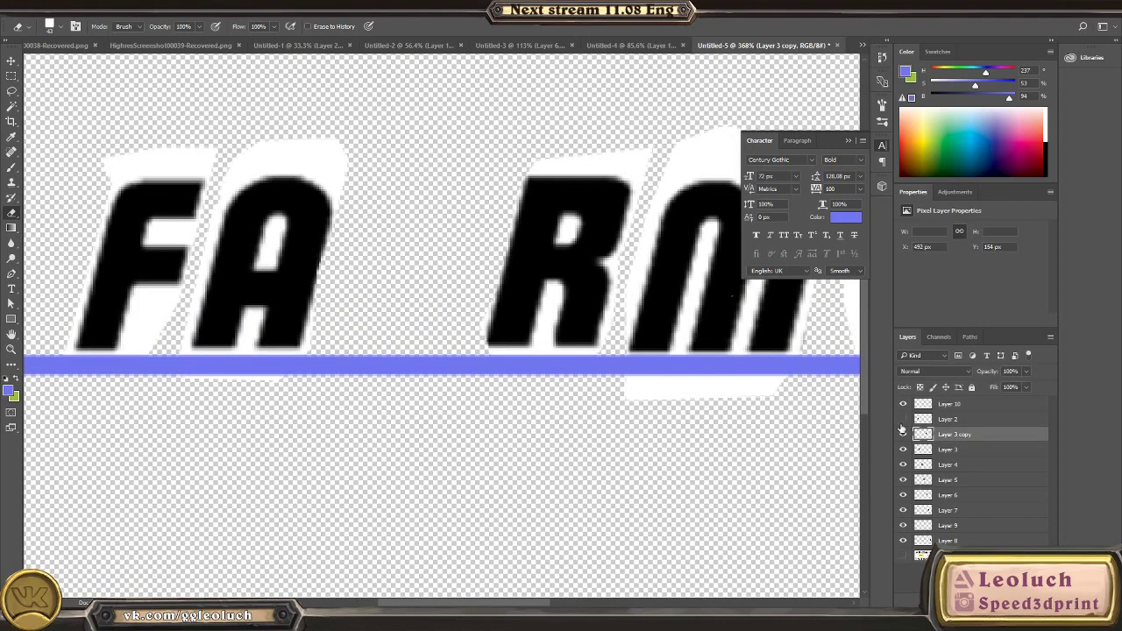
click(902, 424)
click(903, 464)
click(902, 464)
click(929, 465)
ctrl+drag(660, 352, 493, 358)
Step: Move the M on Layer 5 along the blue baseline until it sits beside the R
drag(607, 371, 380, 366)
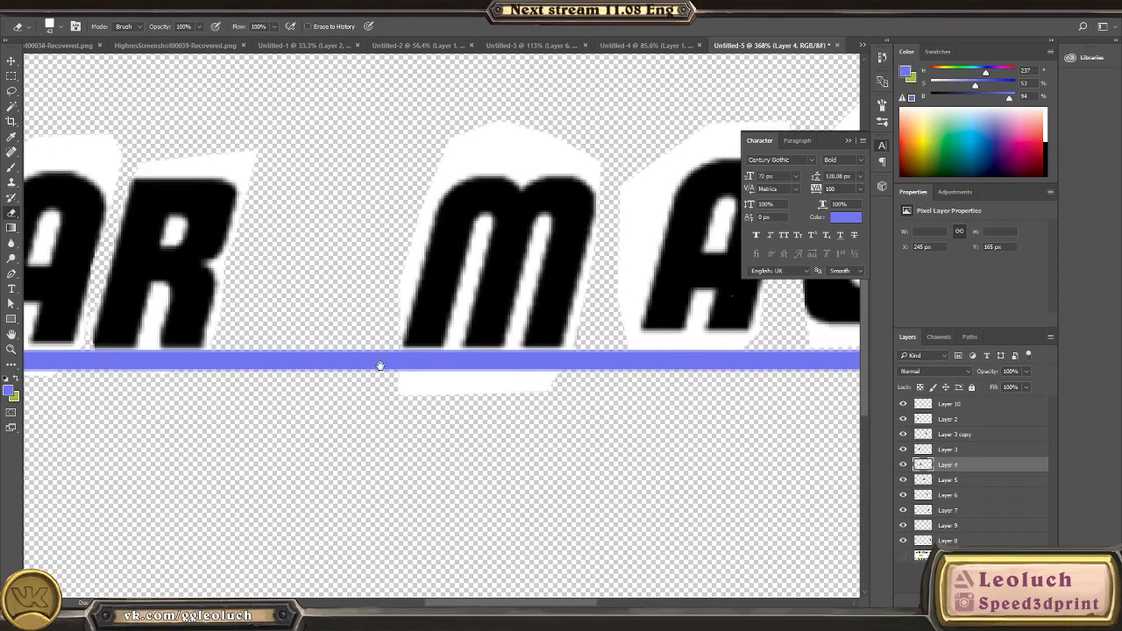
click(903, 480)
click(903, 479)
click(938, 479)
ctrl+drag(611, 312, 398, 298)
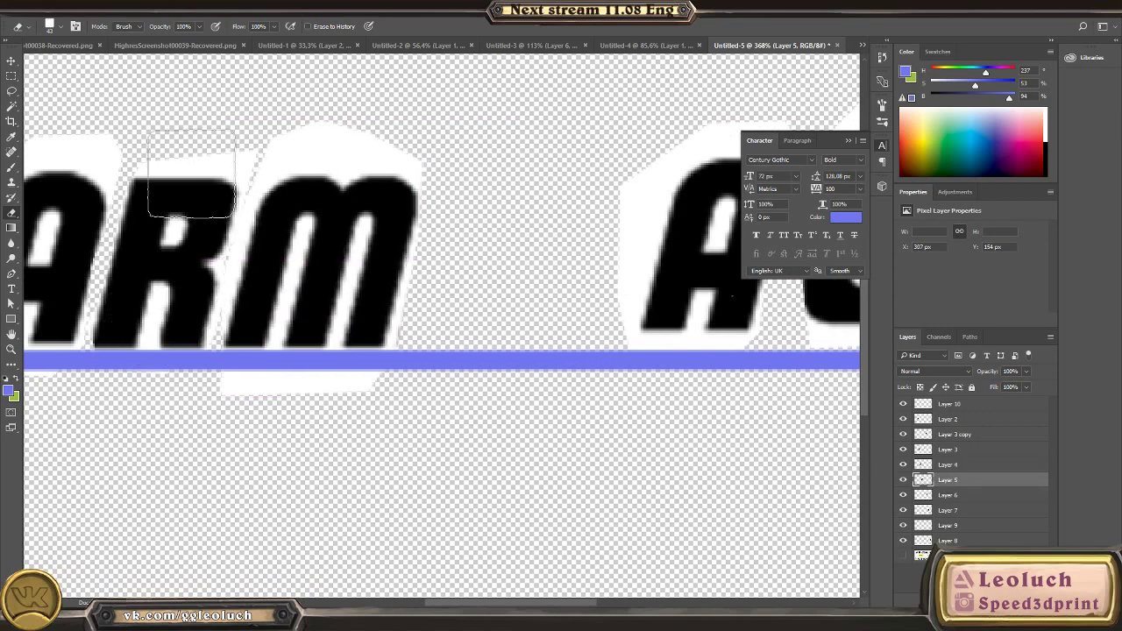
Step: Move the second A, on Layer 3 copy, beside the M and fine-tune its spacing and baseline alignment
drag(448, 337, 610, 402)
alt+scroll(612, 405, down, 1)
drag(590, 473, 527, 476)
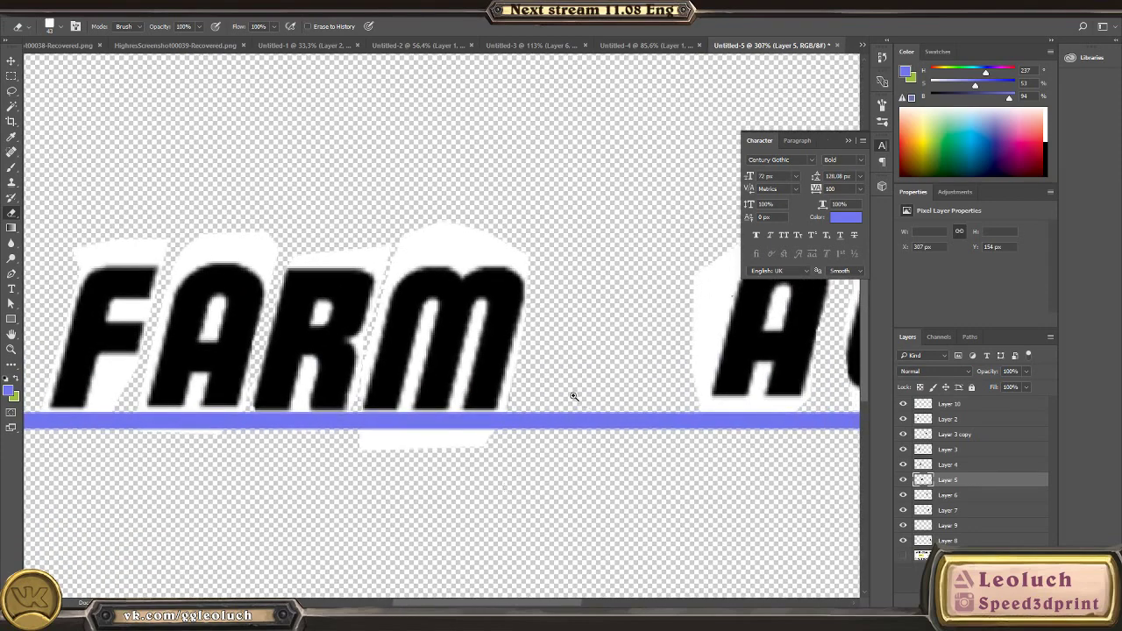
alt+scroll(574, 397, down, 1)
drag(708, 390, 585, 361)
alt+scroll(626, 355, up, 2)
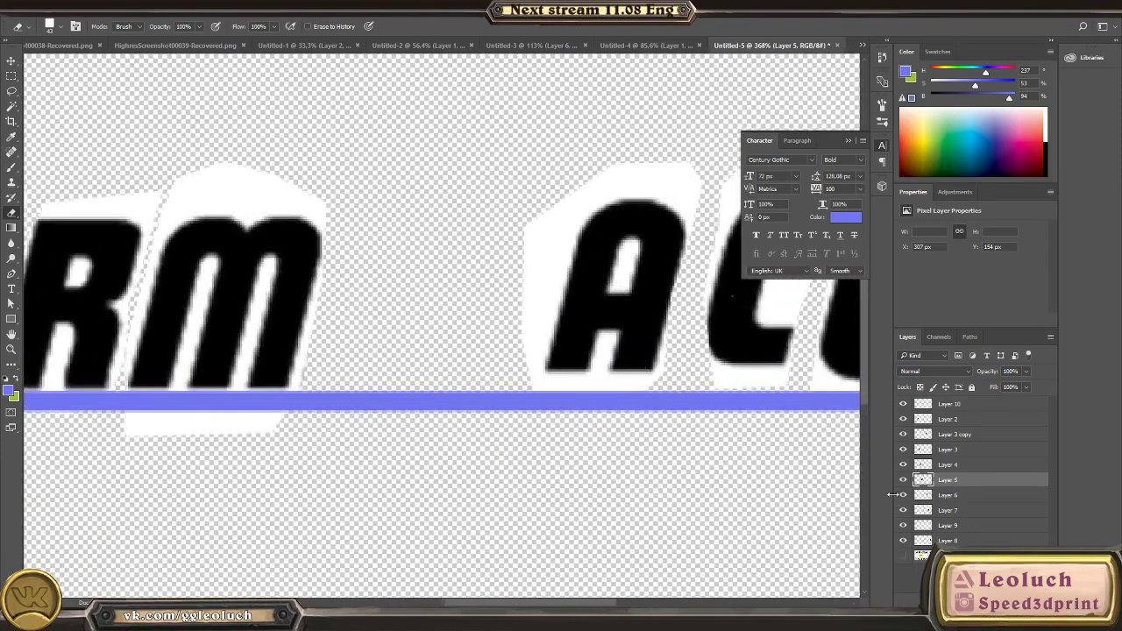
click(903, 436)
click(904, 435)
click(930, 435)
ctrl+drag(652, 333, 422, 346)
click(263, 405)
shift+click(316, 158)
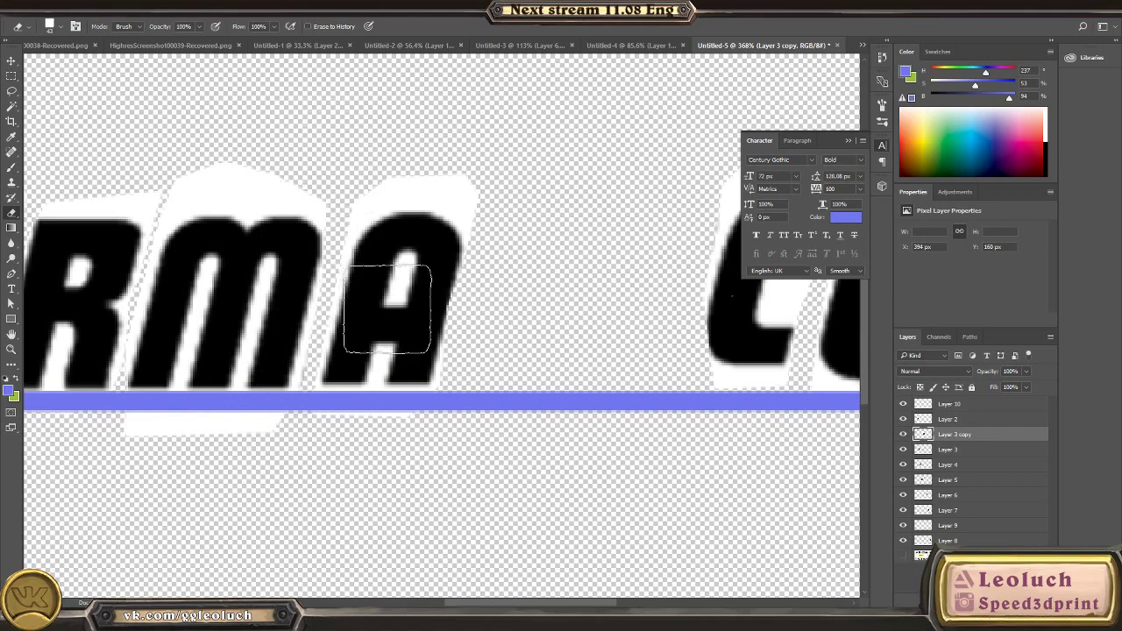
ctrl+drag(448, 303, 439, 309)
Step: Find the layer holding the C and move that letter beside the second A on the baseline
drag(585, 342, 333, 357)
ctrl+drag(518, 364, 474, 341)
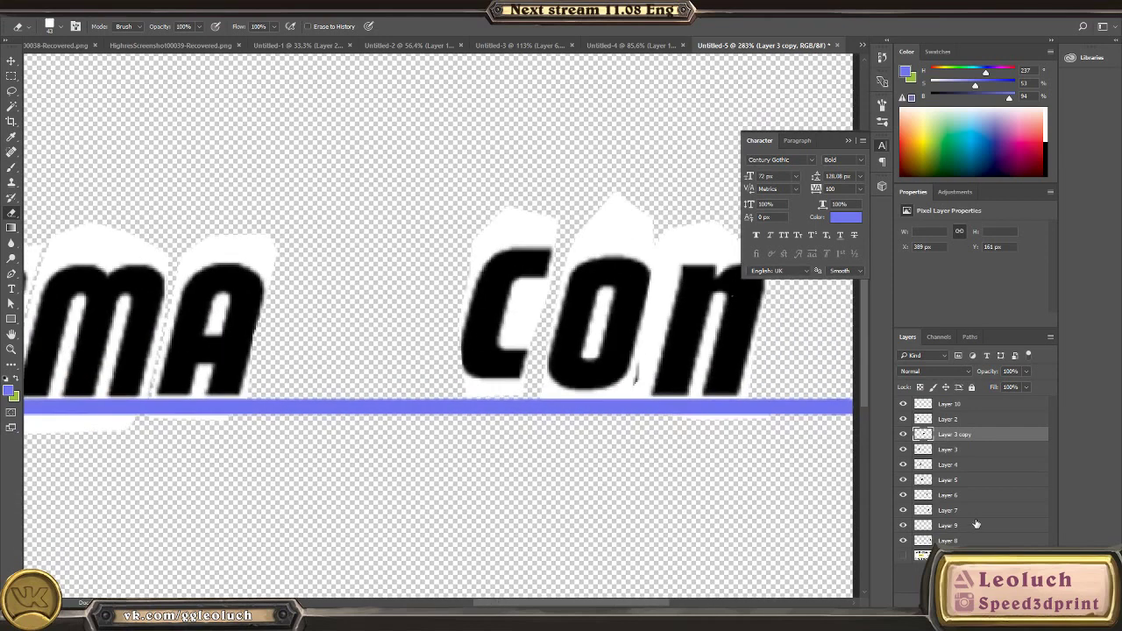
click(903, 480)
click(902, 480)
click(903, 495)
click(903, 495)
click(924, 495)
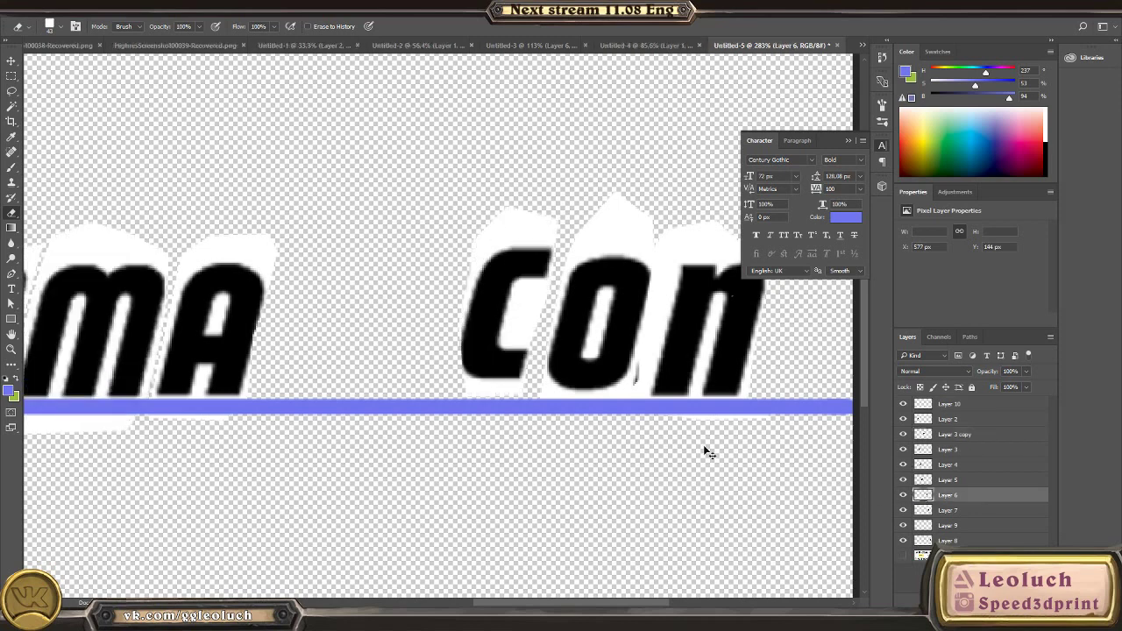
drag(604, 368, 400, 375)
Step: Move the O on Layer 7 beside the C and nudge it to even out the letter spacing
alt+scroll(400, 374, down, 4)
alt+scroll(401, 373, up, 3)
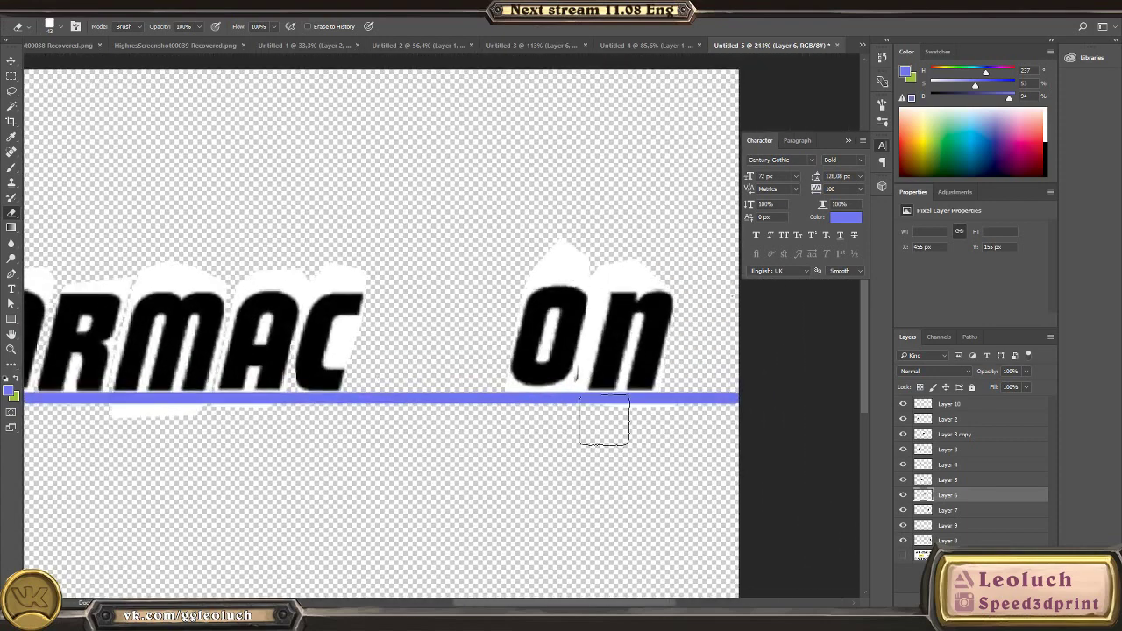
click(903, 510)
click(903, 510)
click(929, 510)
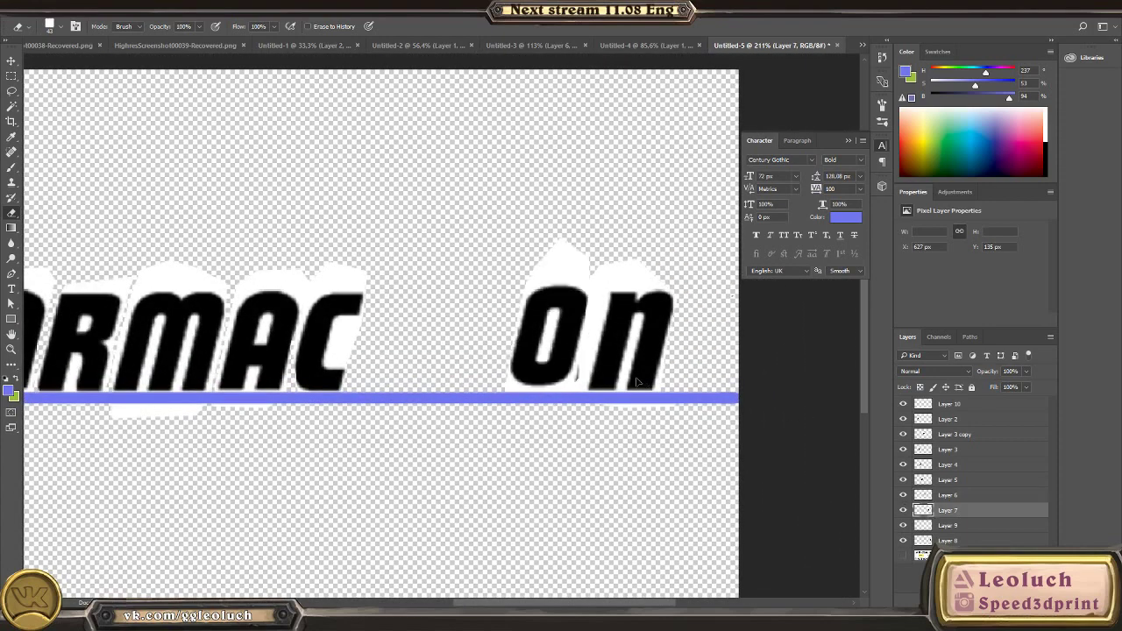
drag(641, 377, 491, 383)
alt+scroll(490, 379, down, 5)
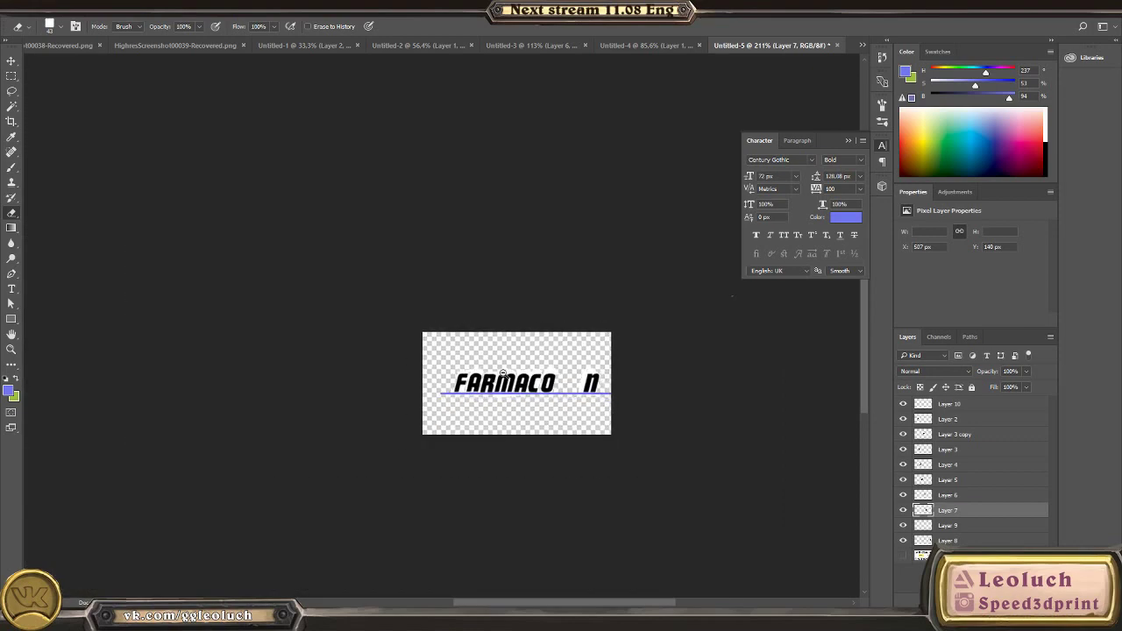
alt+scroll(438, 373, up, 5)
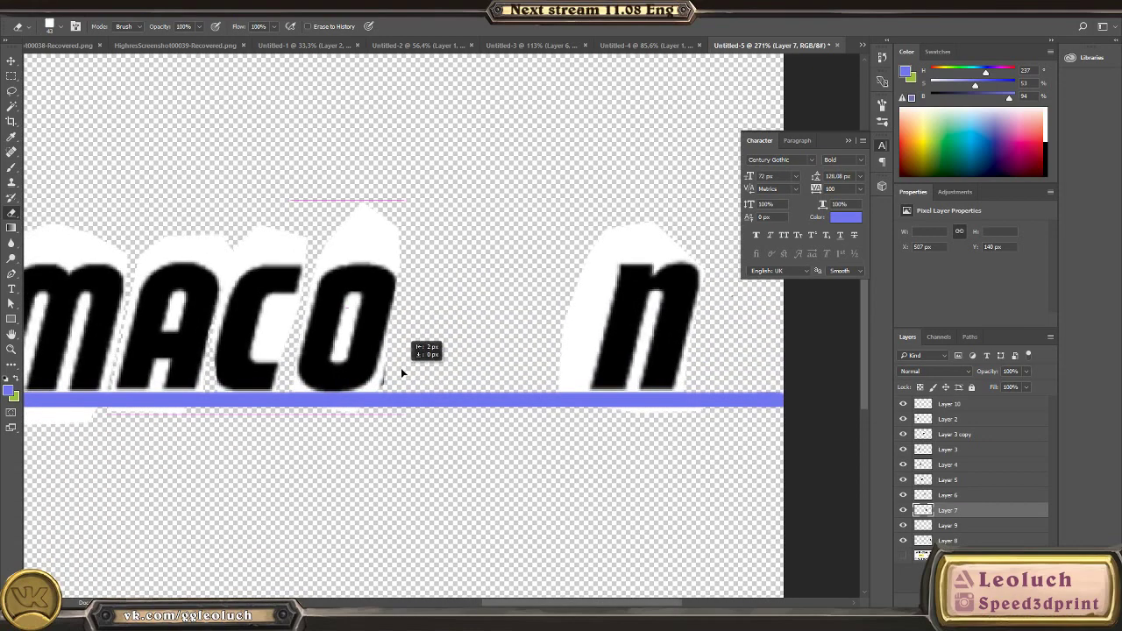
Step: Move the final N on Layer 8 beside the O to complete the word FARMACON
alt+scroll(401, 369, down, 3)
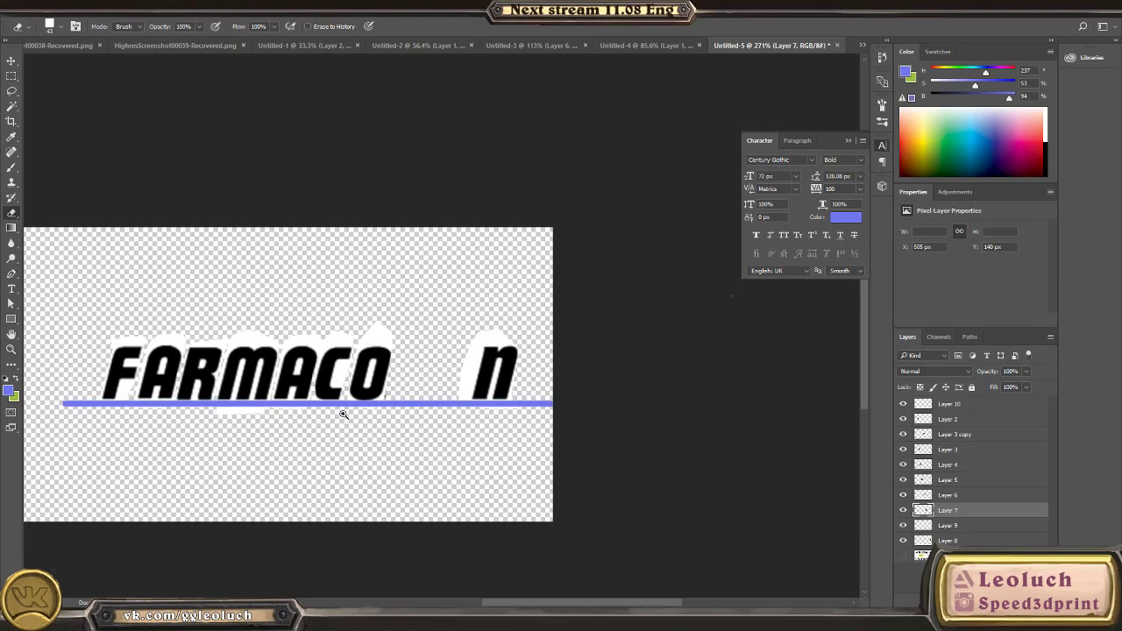
alt+scroll(343, 414, up, 2)
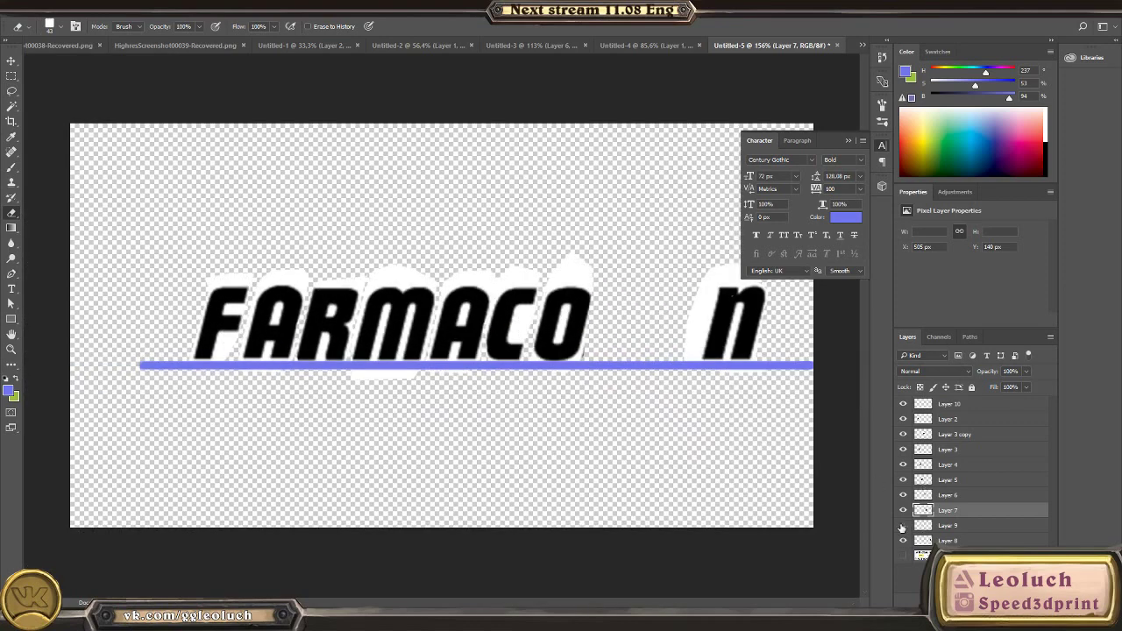
click(924, 540)
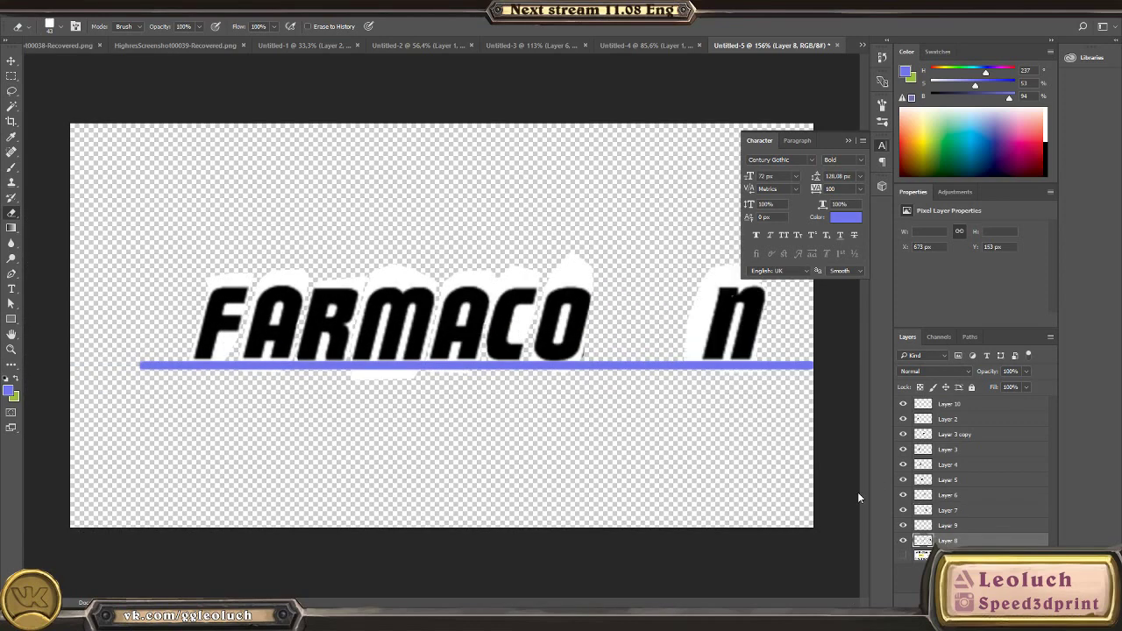
ctrl+drag(742, 381, 627, 381)
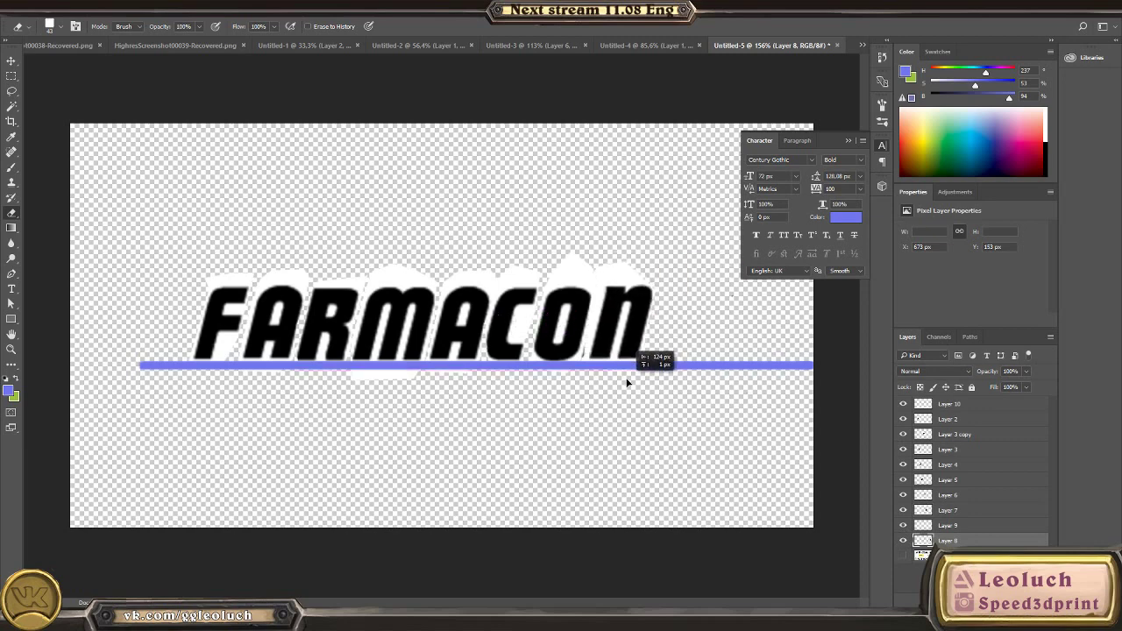
alt+scroll(693, 416, down, 5)
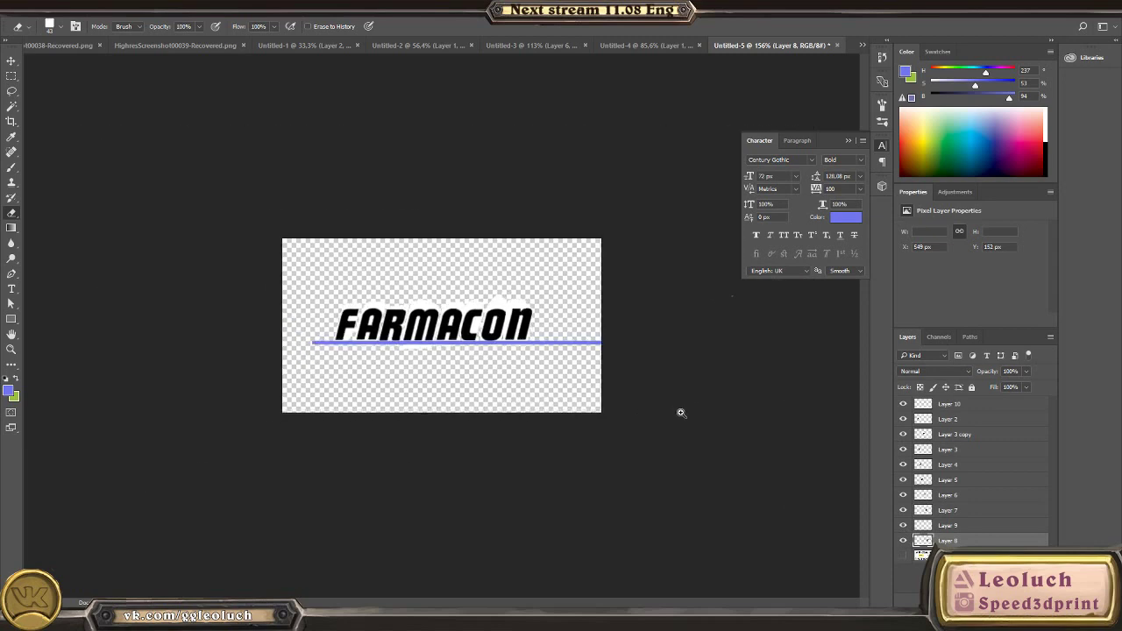
alt+scroll(681, 412, down, 1)
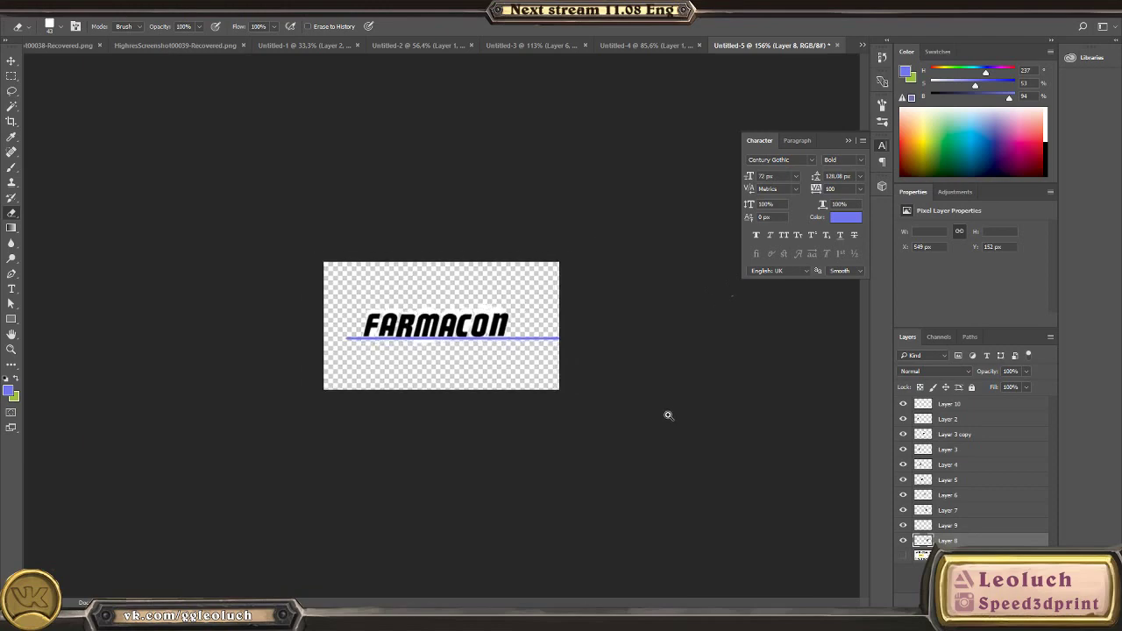
alt+scroll(668, 414, up, 6)
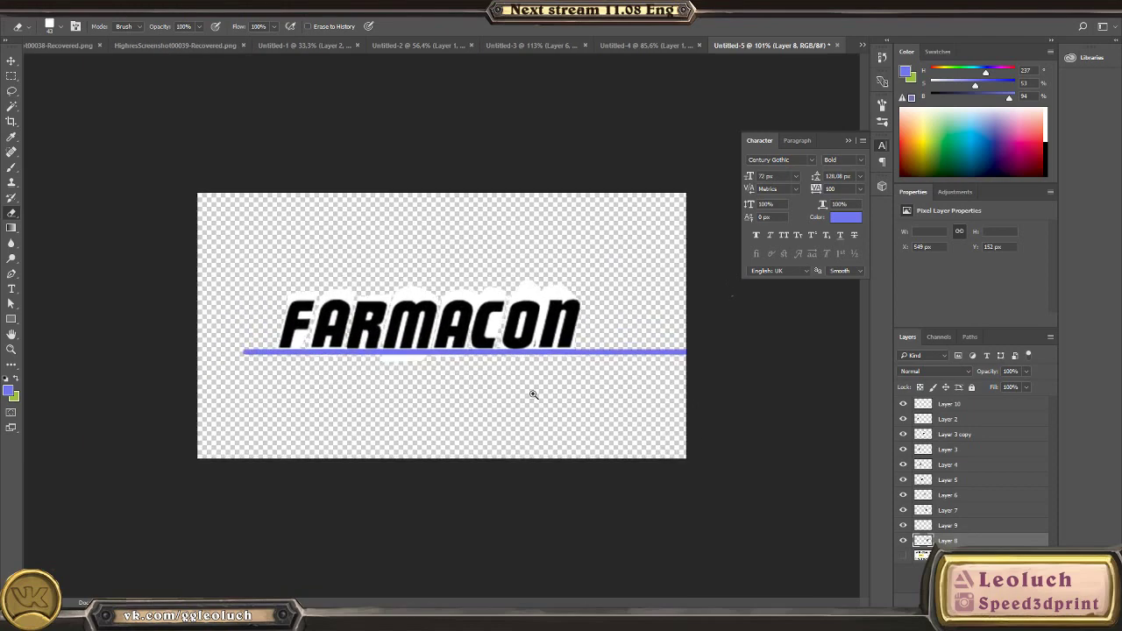
alt+scroll(578, 390, down, 4)
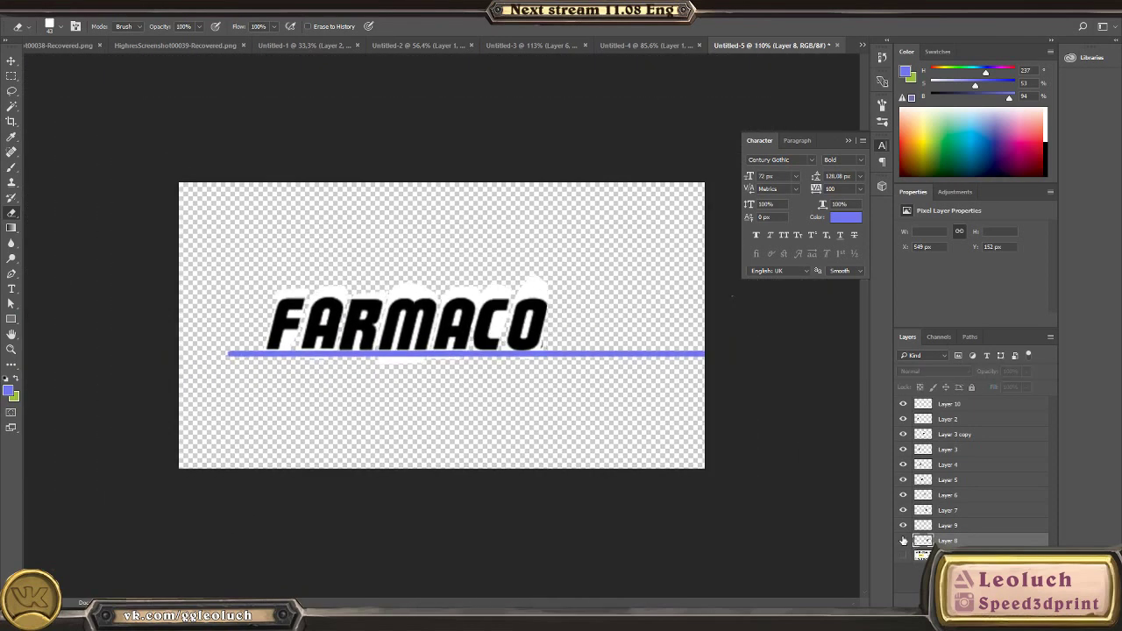
Step: Hide the blue baseline layer and crop the canvas to a rectangular selection around FARMACON
click(902, 404)
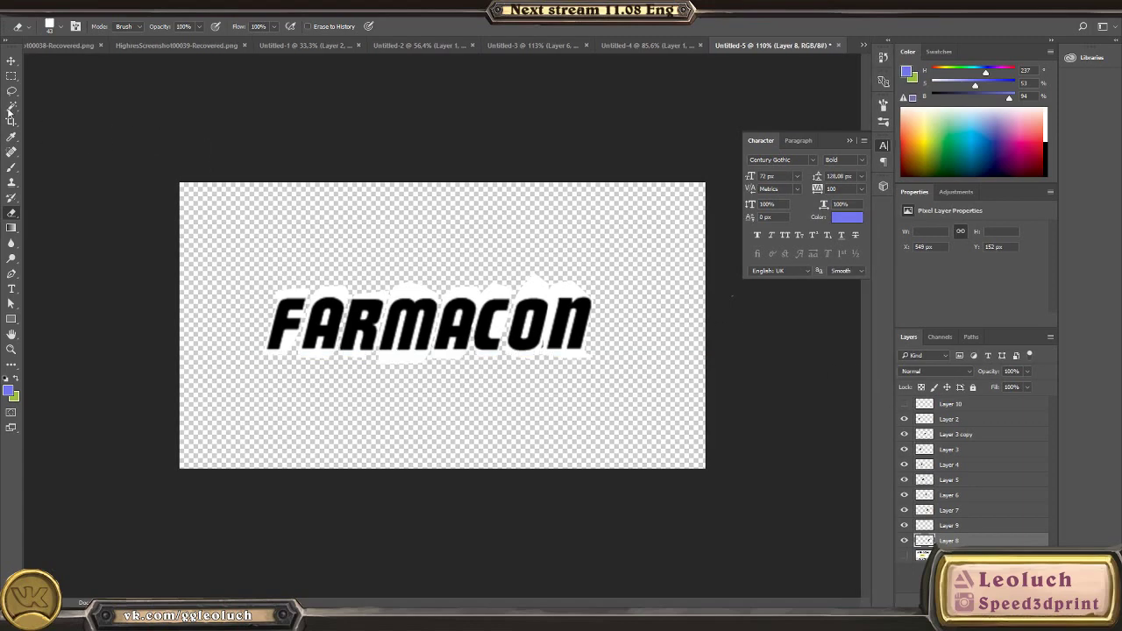
click(11, 78)
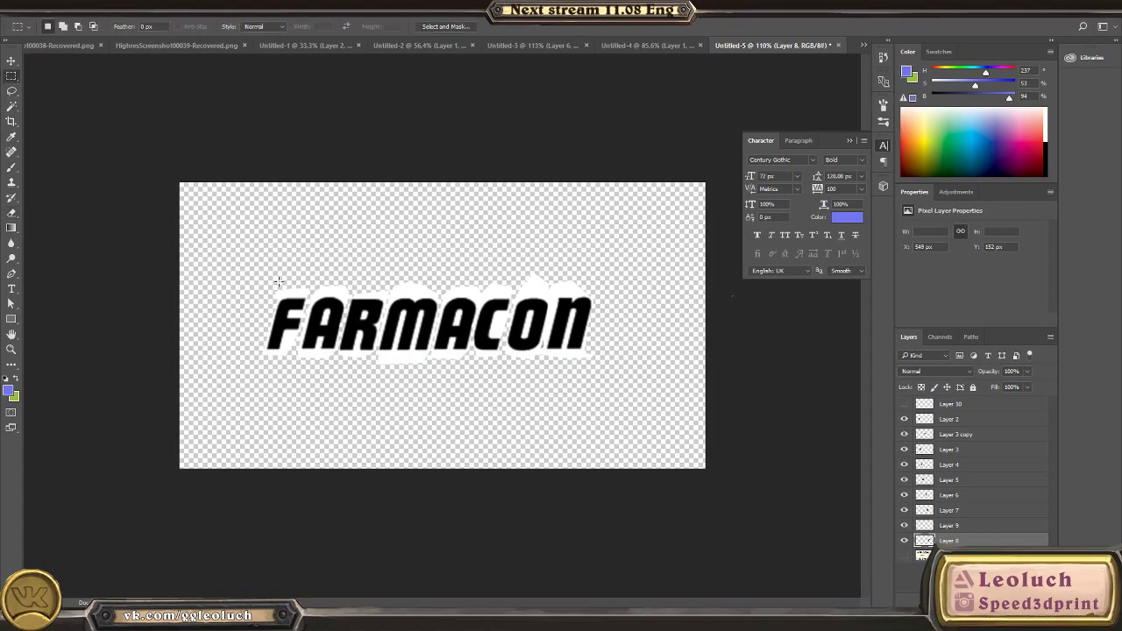
drag(257, 274, 598, 377)
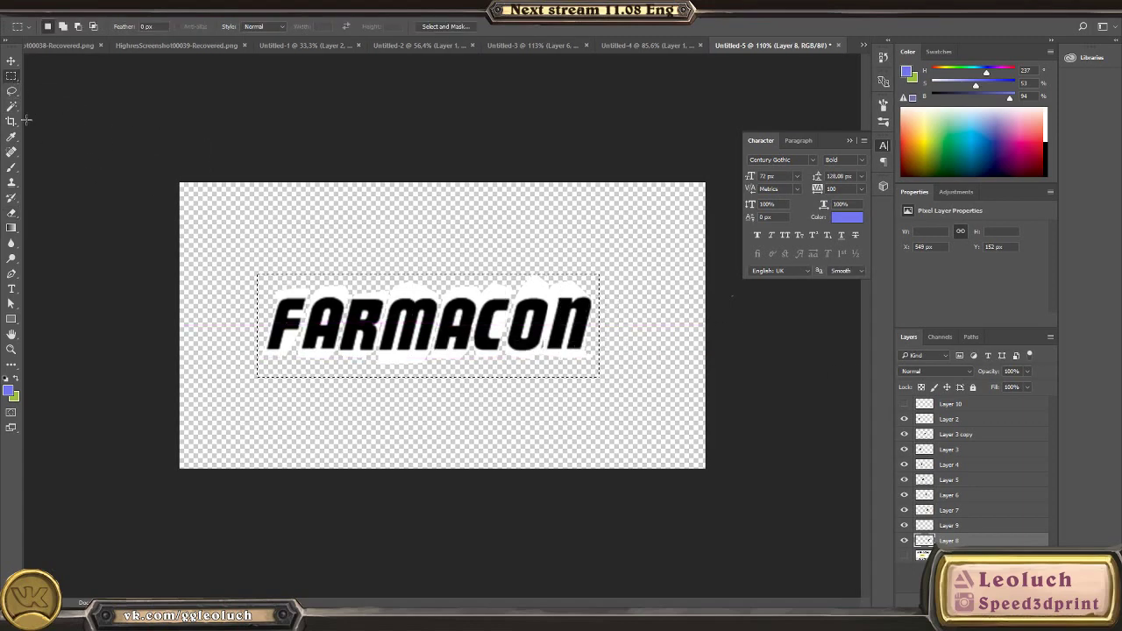
click(11, 121)
key(Return)
Step: Add a new layer beneath the letter layers and fill it with white sampled from the letter backgrounds
key(b)
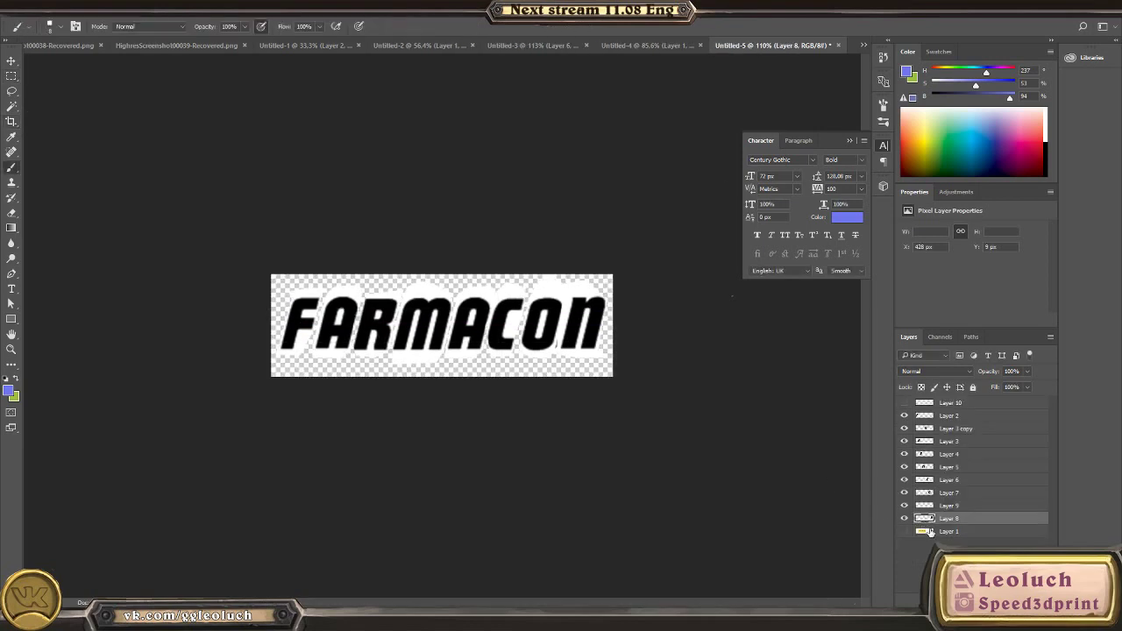
click(927, 531)
click(1008, 603)
alt+scroll(450, 365, up, 4)
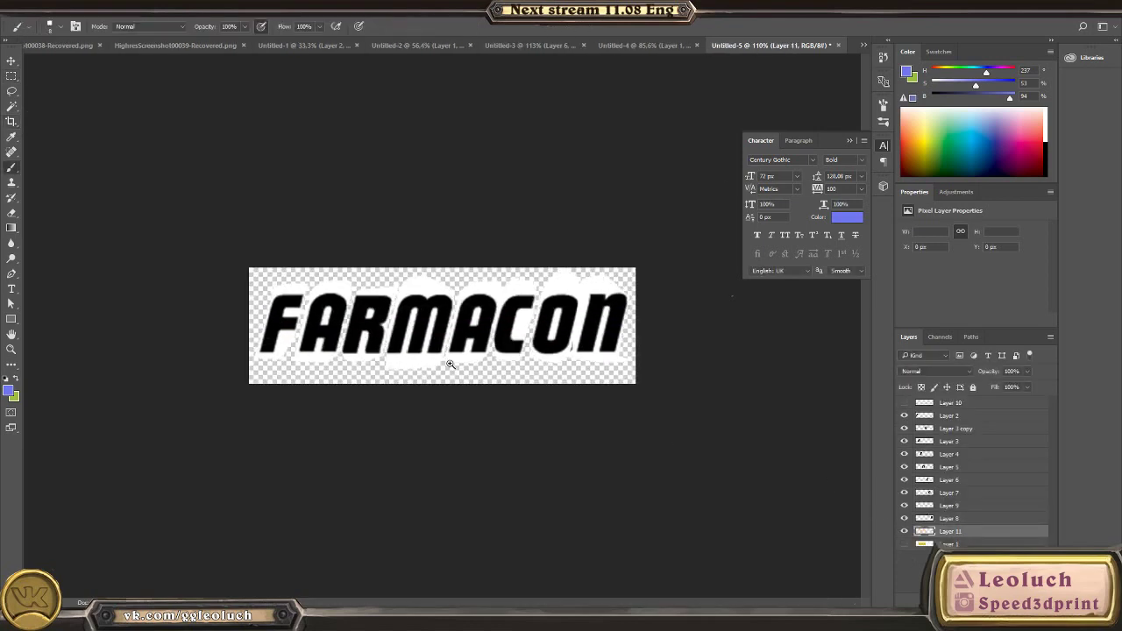
alt+click(375, 401)
key(shift+F5)
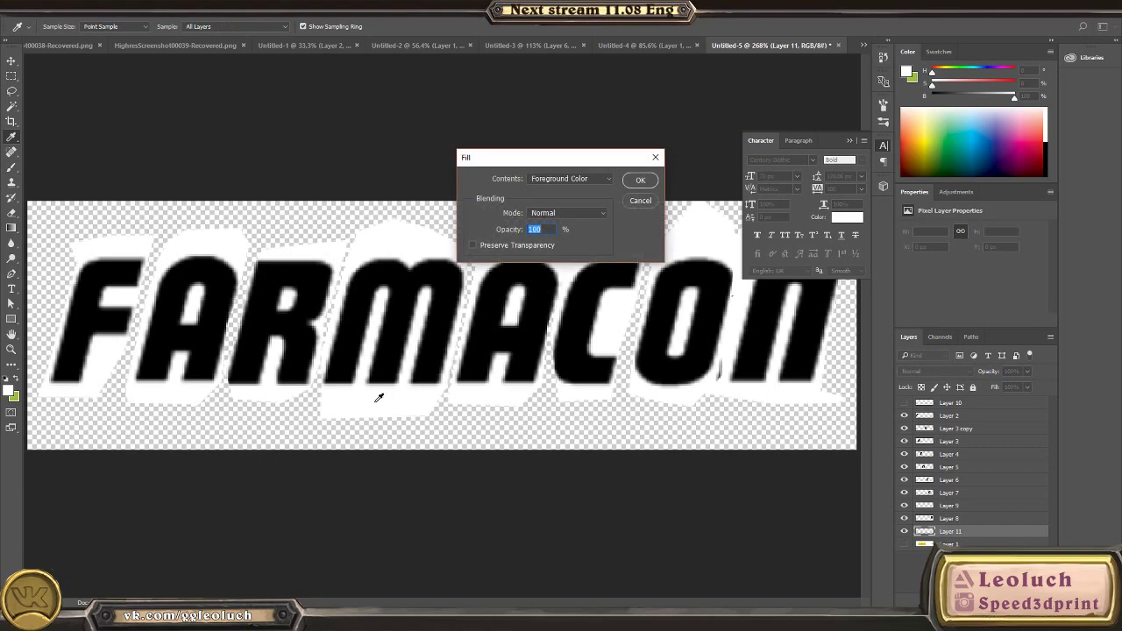
key(Return)
ctrl+drag(377, 403, 363, 361)
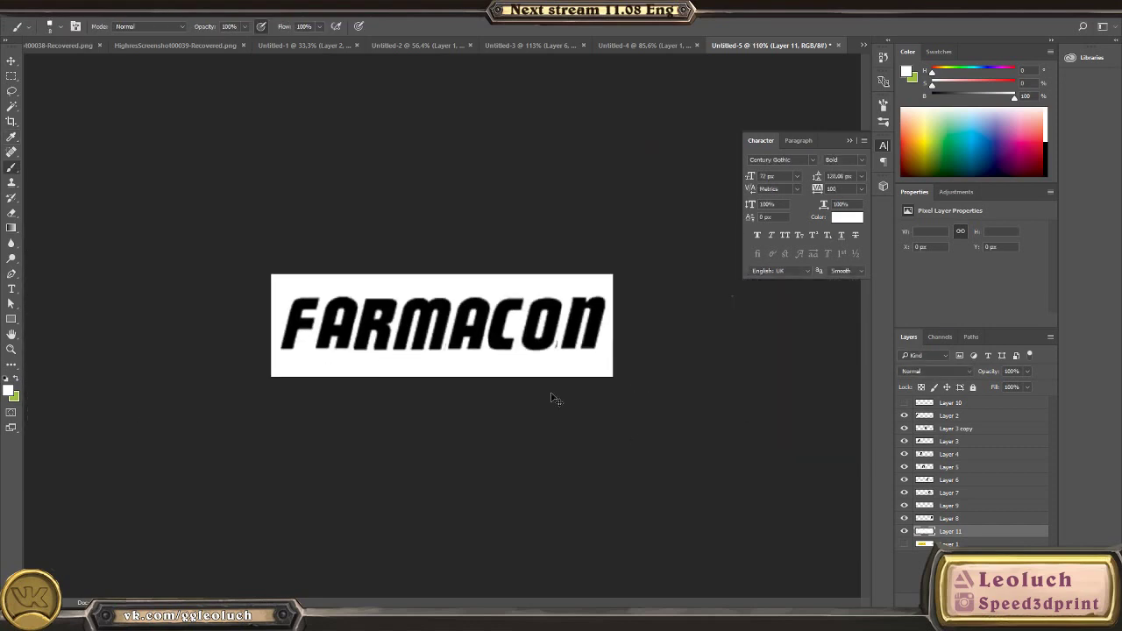
Step: Save the lettering as a JPEG named Refrence_Farmacon in the Artstation- Beyonnd folder
key(ctrl+shift+s)
click(263, 274)
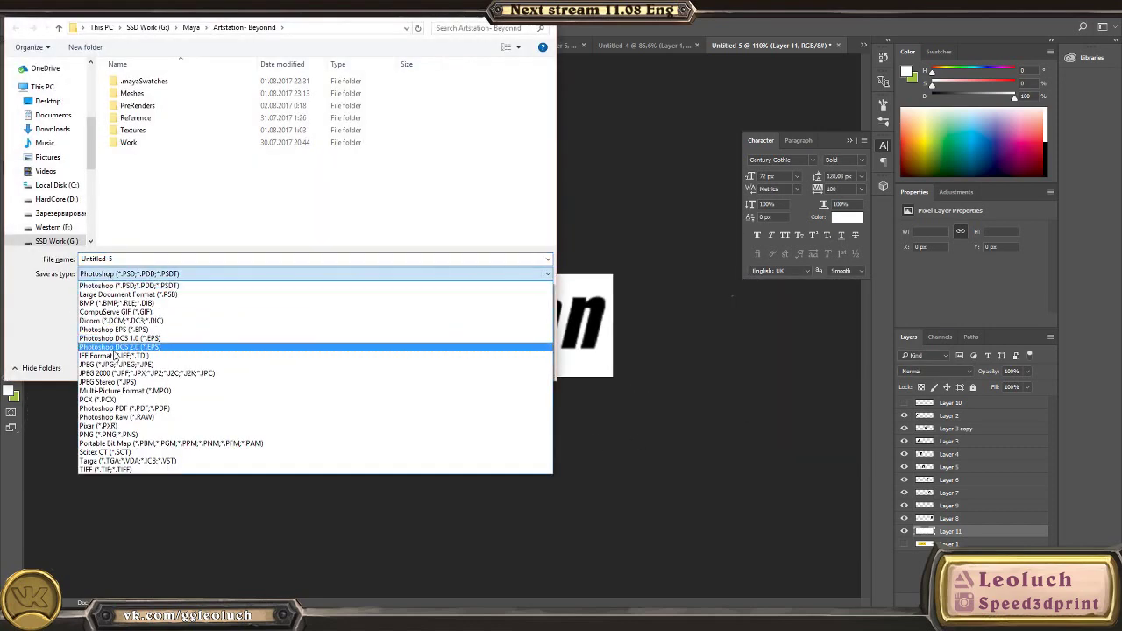
click(120, 364)
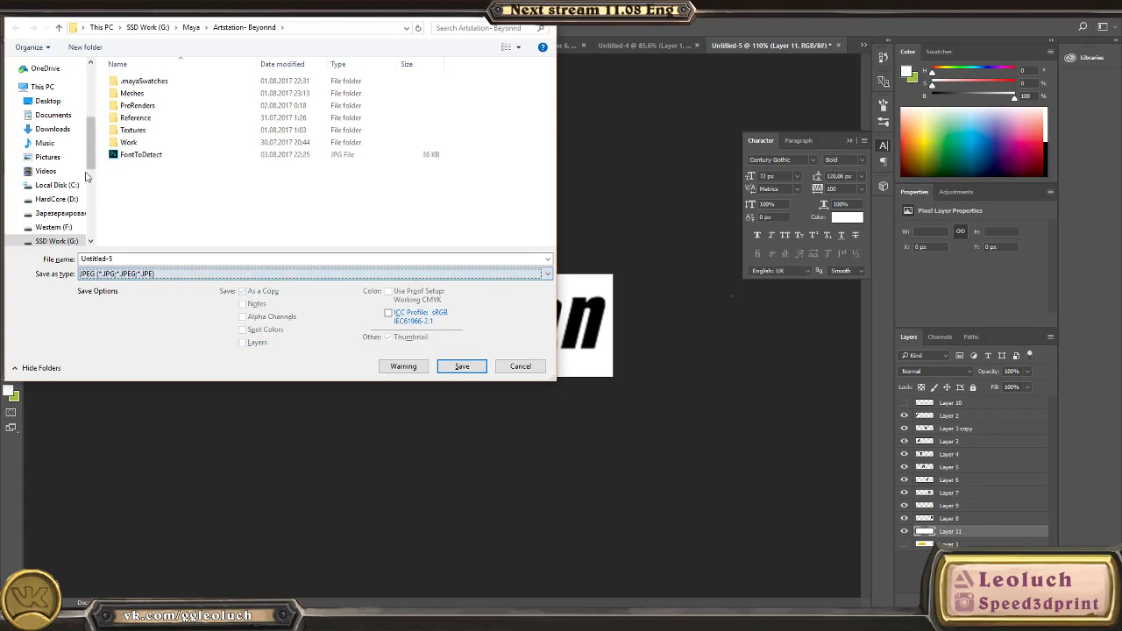
click(146, 257)
text(Refre)
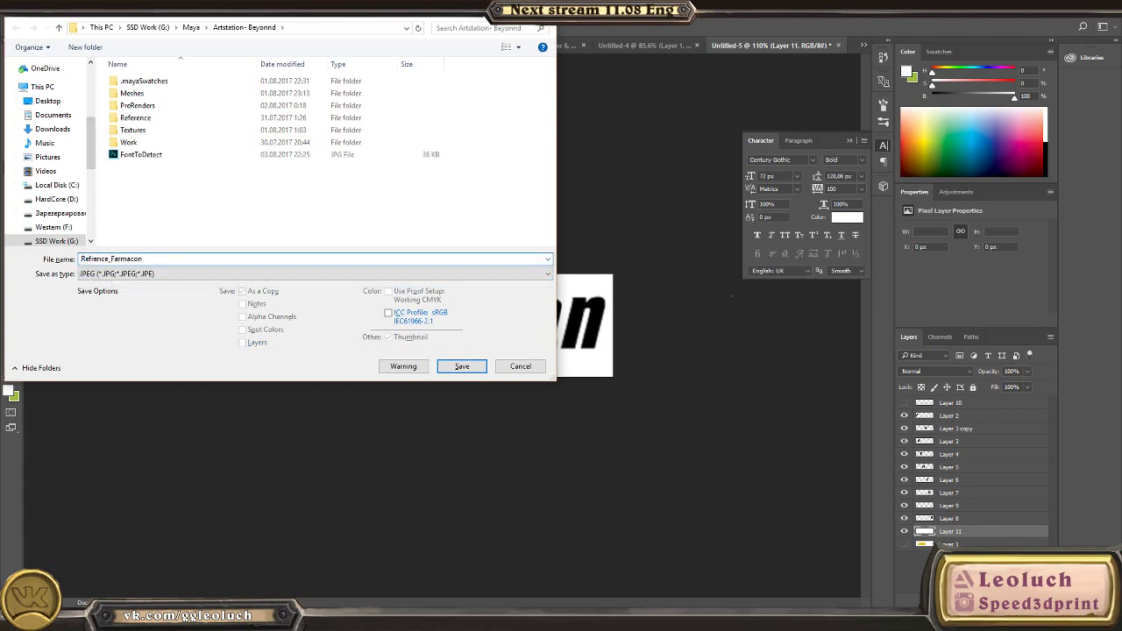
text(nce_Farmacon)
key(Return)
key(Return)
Step: Switch to Autodesk Maya and save the scene with the traced letters
key(alt+Tab)
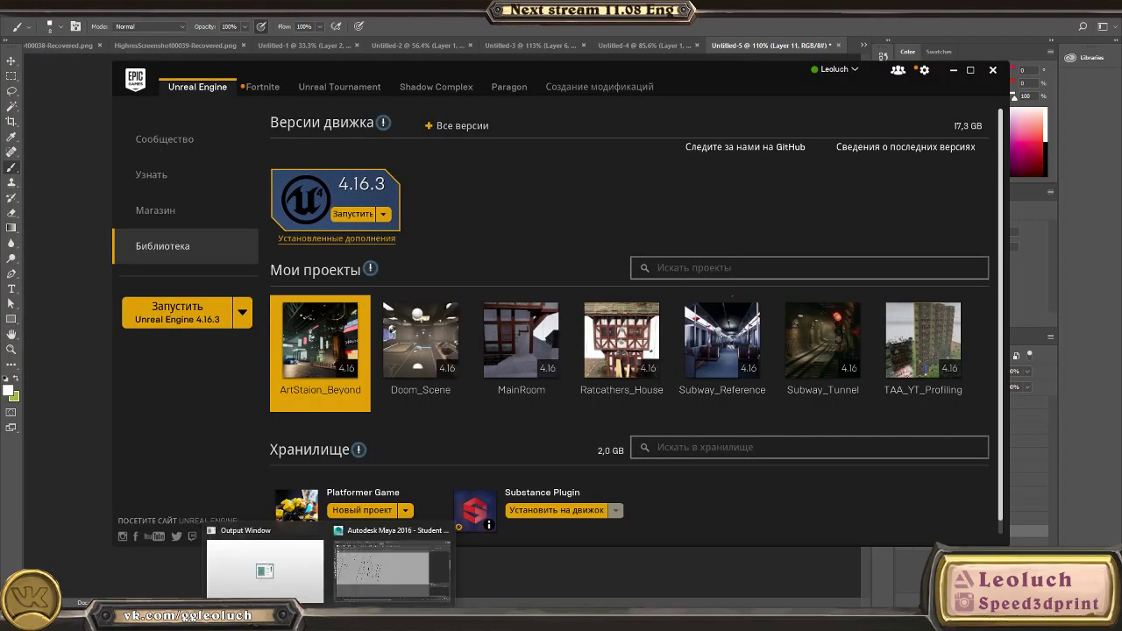
click(369, 590)
alt+middle_drag(466, 321, 525, 340)
key(ctrl+s)
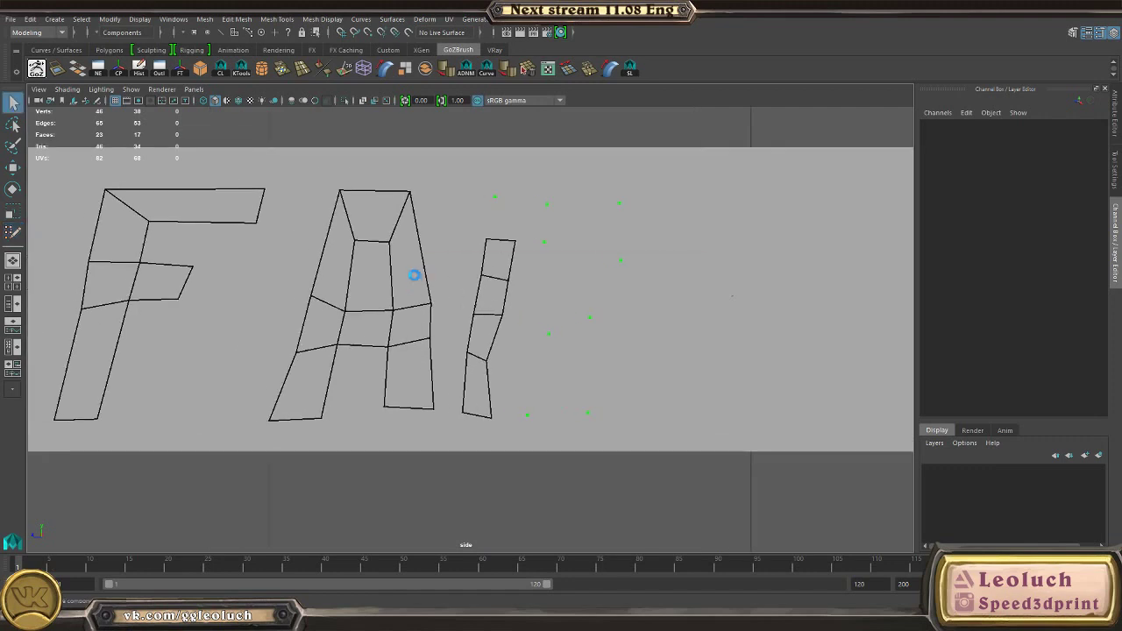
Step: Return to object mode and delete the traced letter mesh, keeping the grey block
click(536, 321)
alt+right_drag(564, 335, 606, 403)
key(w)
click(467, 322)
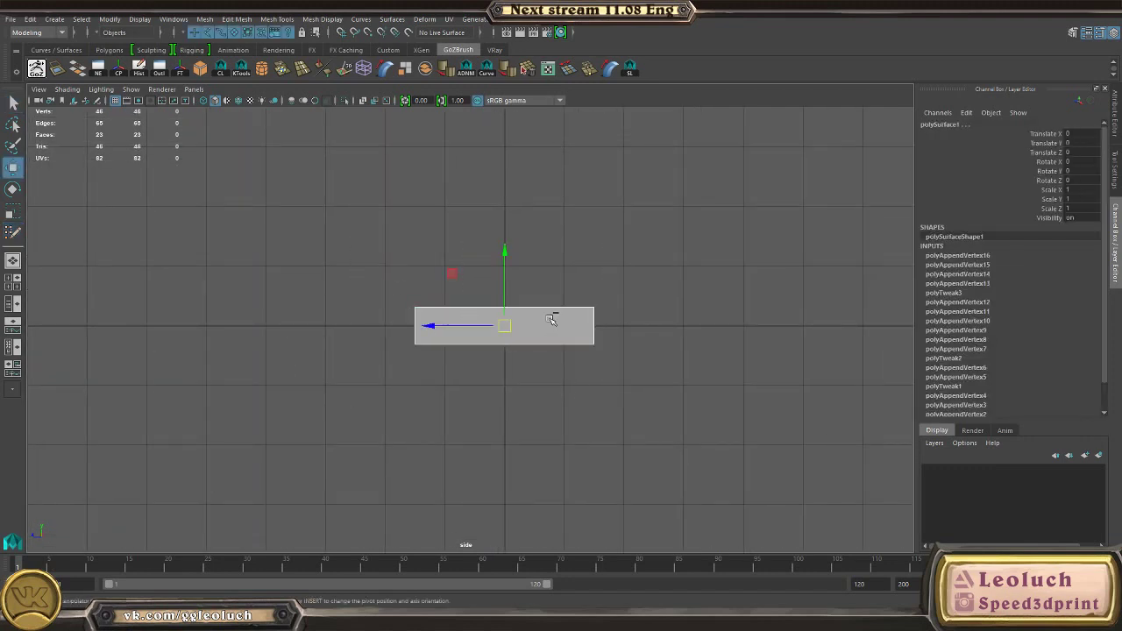
click(659, 443)
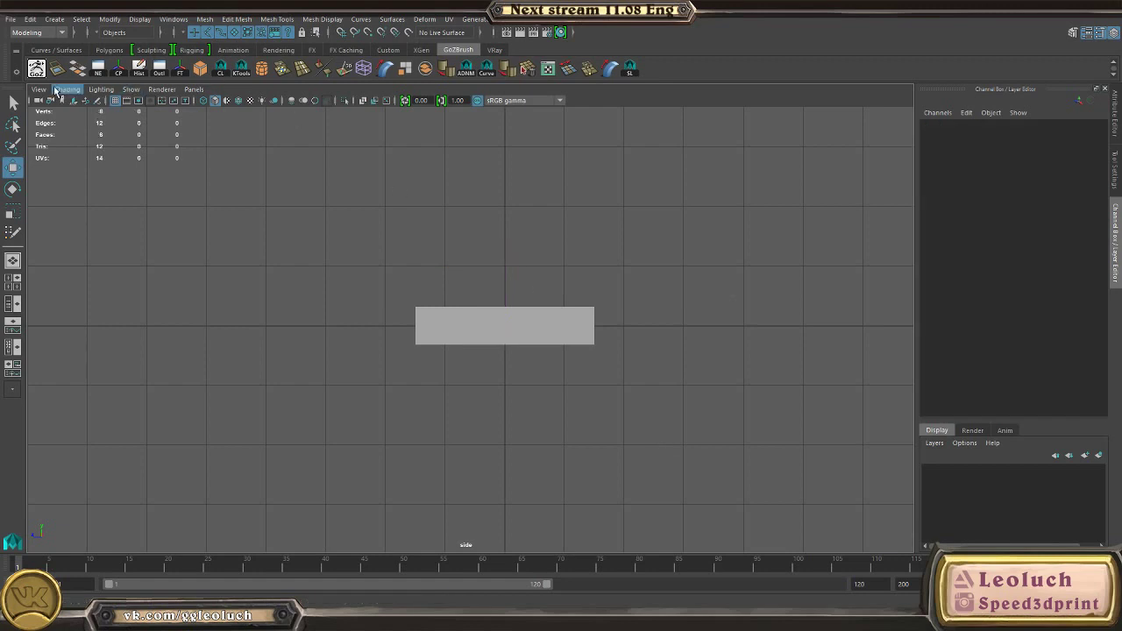
Step: Import Refrence_Farmacon.jpg from the Artstation- Beyonnd folder as an image plane in the side view
click(38, 90)
mouse_move(110, 303)
click(254, 310)
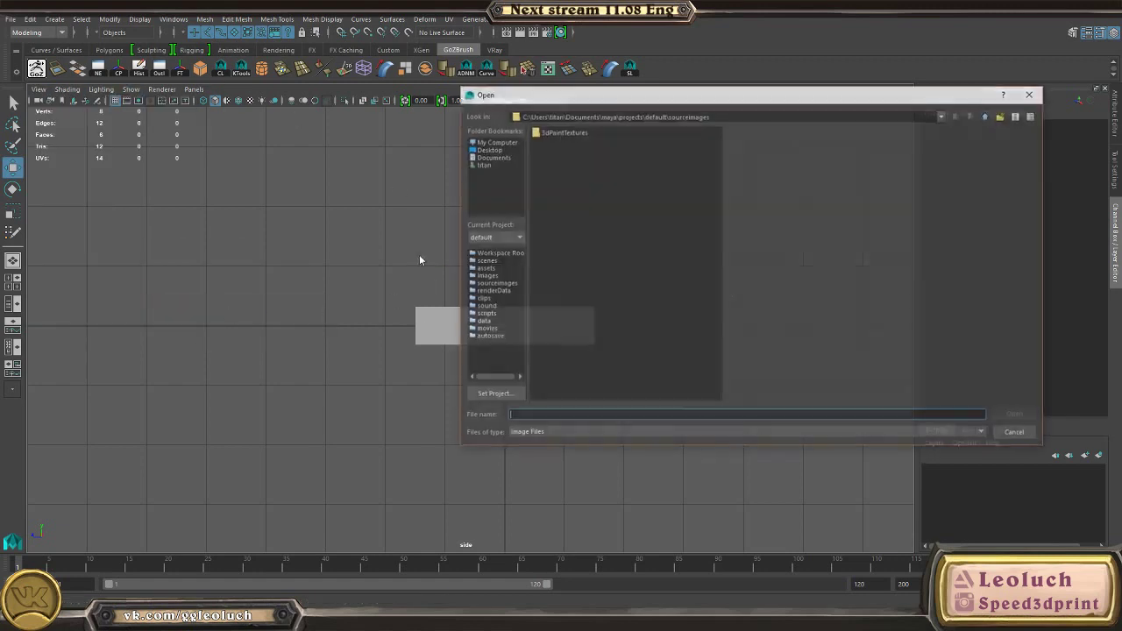
click(876, 116)
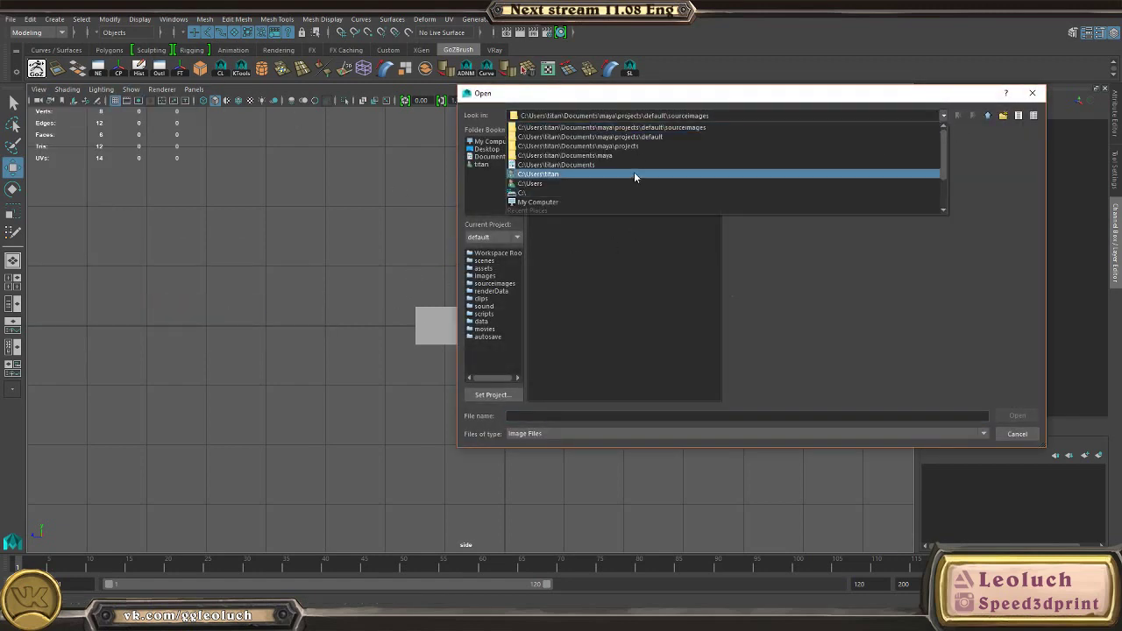
click(591, 202)
double_click(548, 169)
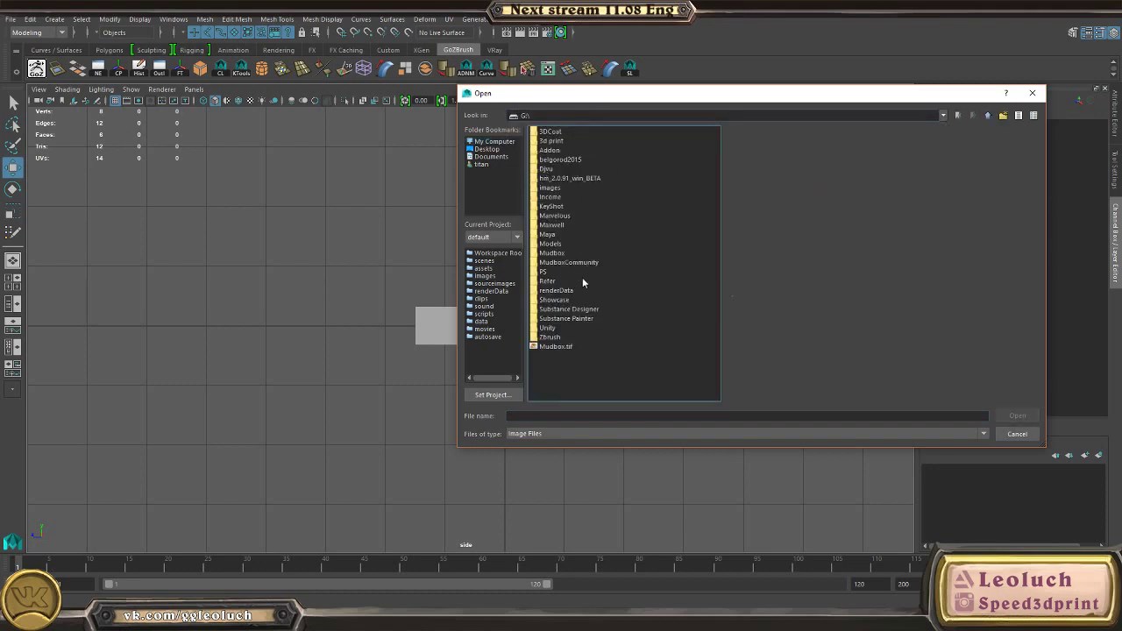
double_click(548, 235)
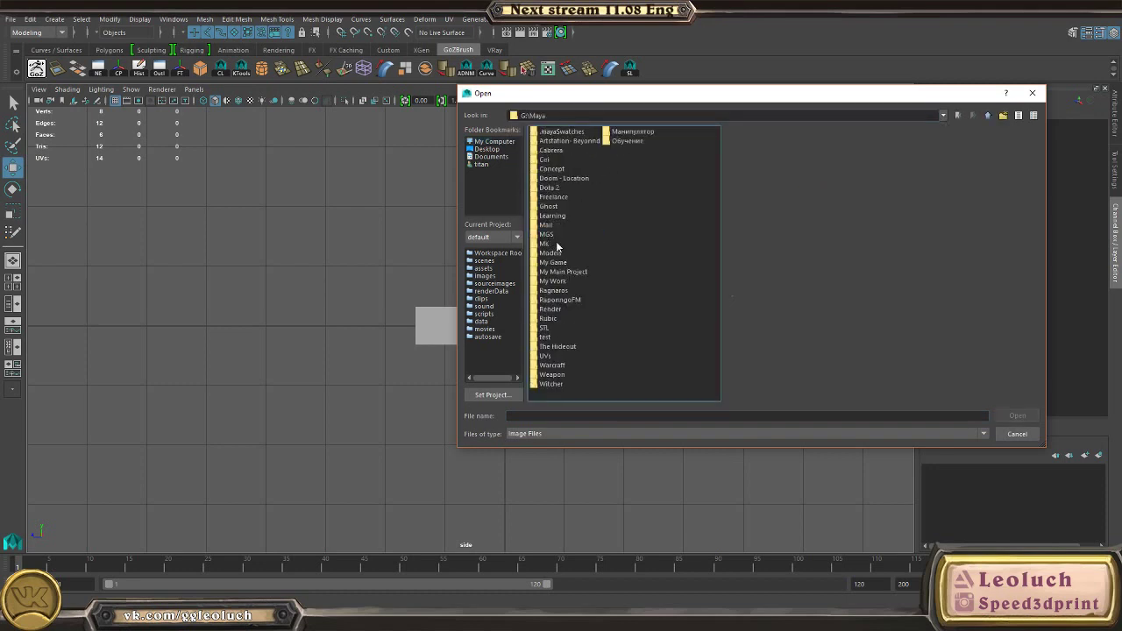
double_click(552, 140)
click(559, 196)
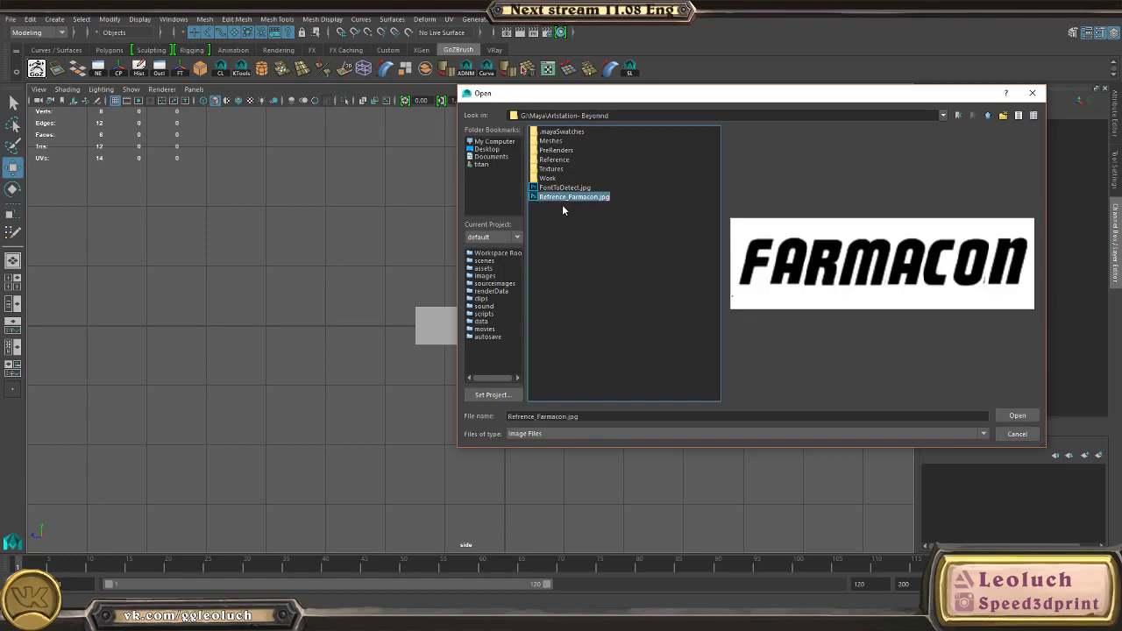
double_click(565, 197)
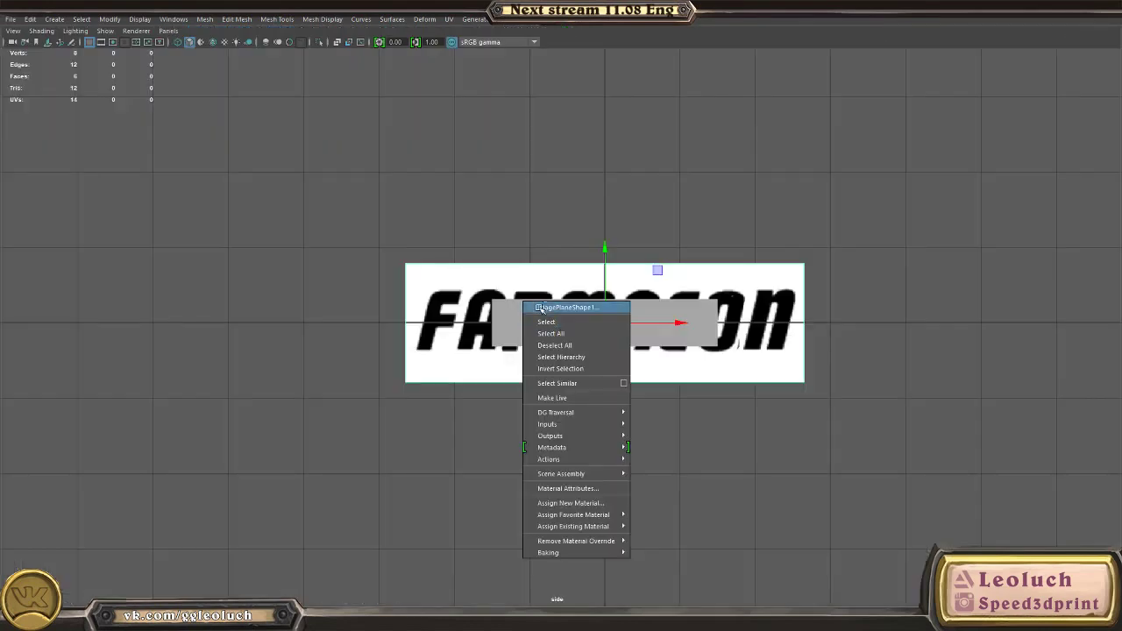
Step: Turn on Wireframe on Shaded and X-Ray display so the lettering shows through the grey block
scroll(580, 307, up, 5)
key(r)
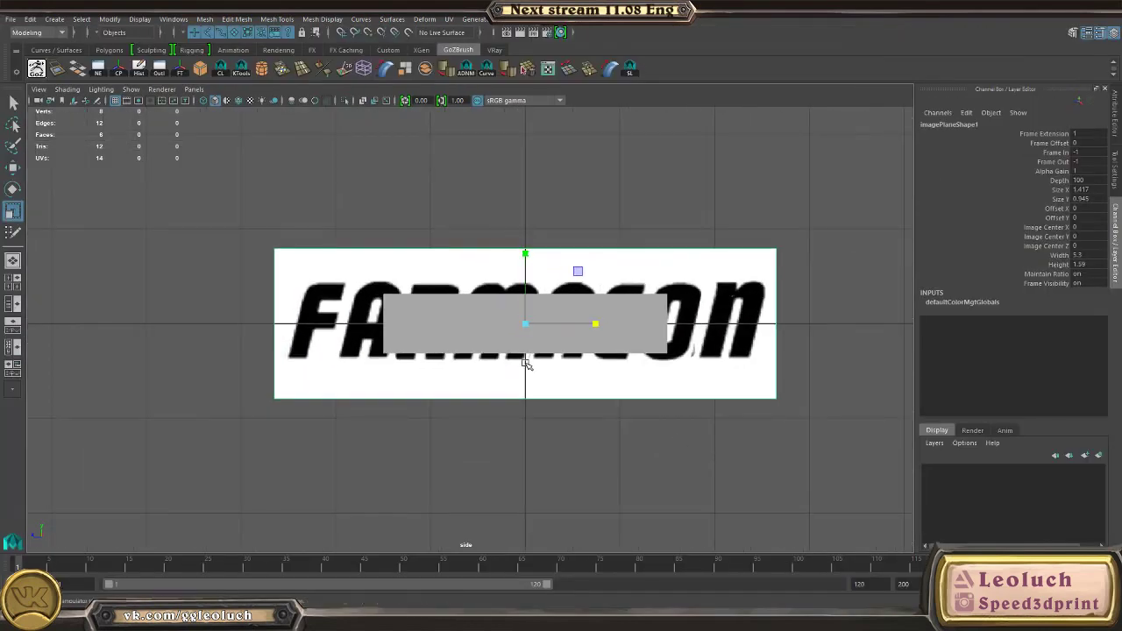
click(76, 91)
click(100, 207)
click(69, 91)
click(75, 218)
scroll(551, 340, up, 2)
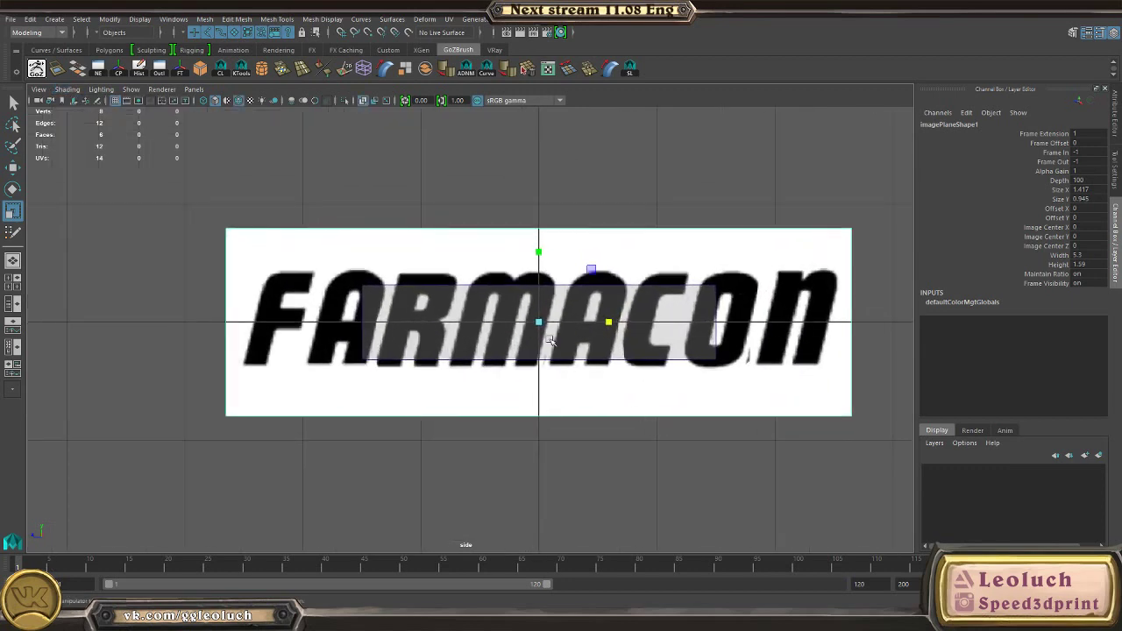
Step: Scale the image plane uniformly to 0.655 and shift it slightly down to align the lettering with the grey block
scroll(536, 321, down, 4)
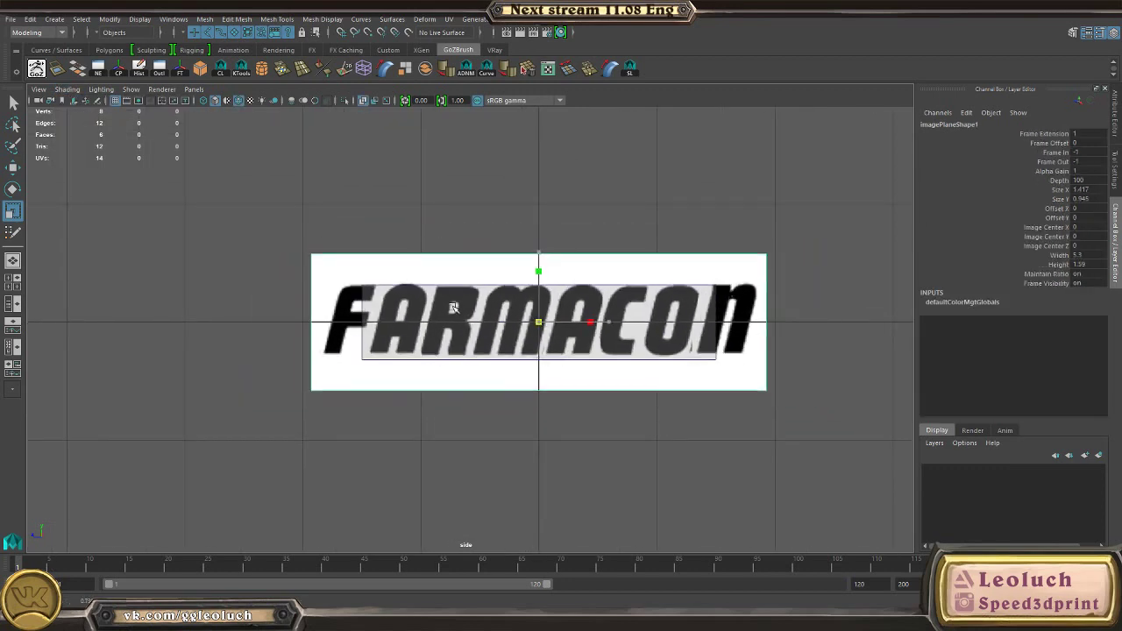
scroll(429, 295, down, 2)
scroll(372, 306, up, 4)
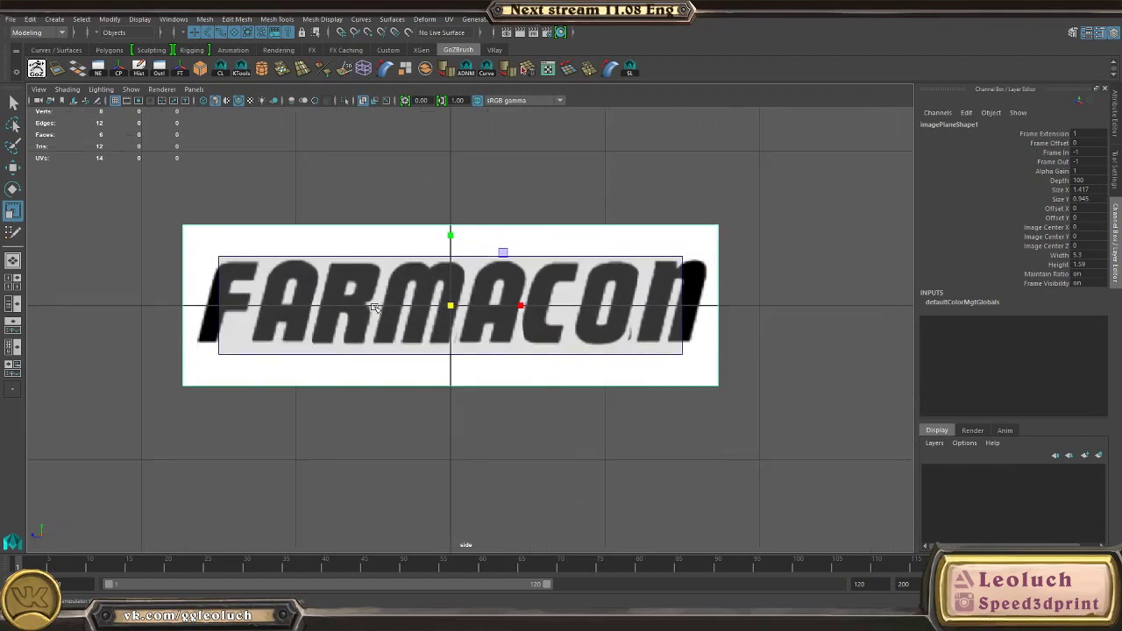
key(w)
mouse_move(451, 234)
mouse_down()
mouse_move(448, 243)
mouse_move(447, 222)
mouse_up()
scroll(351, 285, up, 2)
Step: Activate Quad Draw and clear the leftover dots from the R and M of the reference lettering
alt+middle_drag(180, 348, 431, 369)
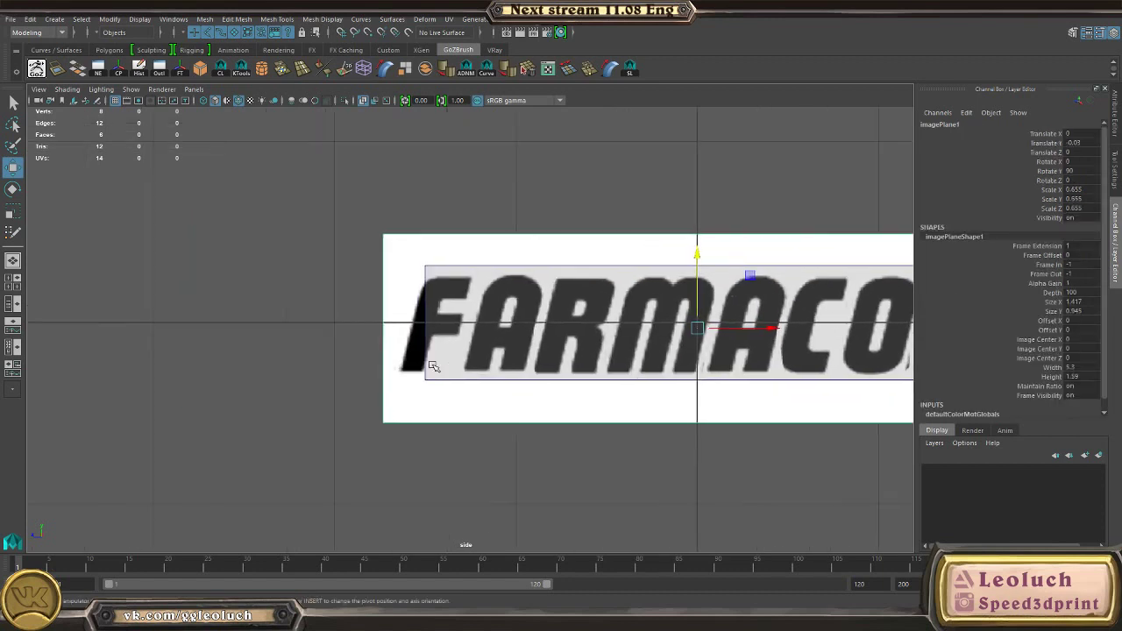
alt+right_drag(248, 343, 283, 357)
scroll(283, 356, up, 2)
shift+right_drag(231, 271, 224, 374)
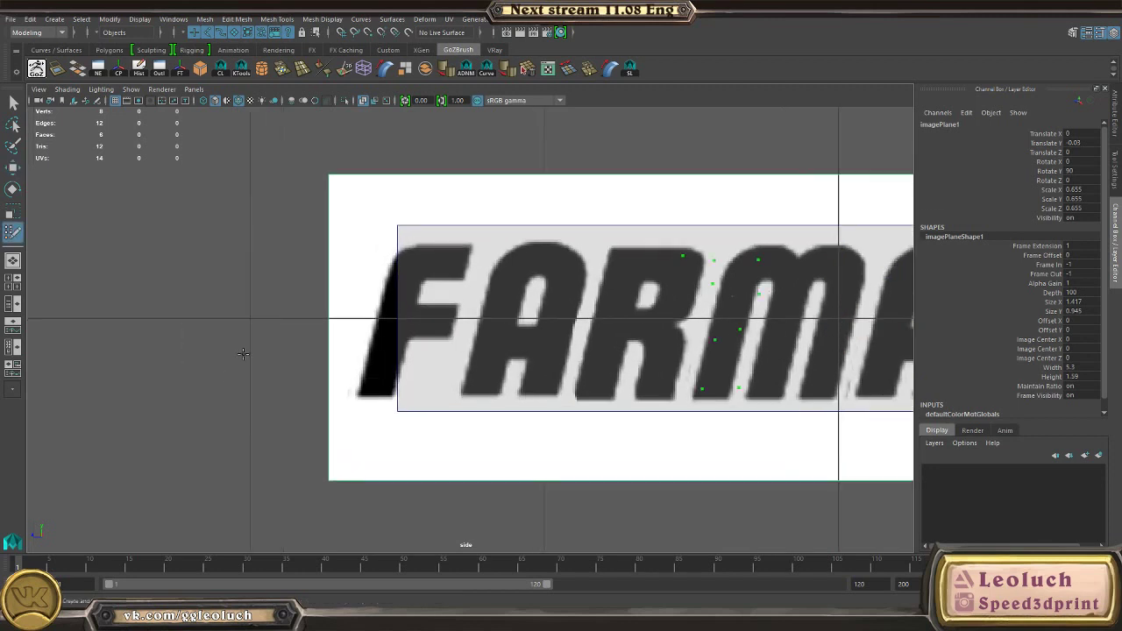
scroll(346, 409, up, 2)
alt+middle_drag(775, 337, 373, 317)
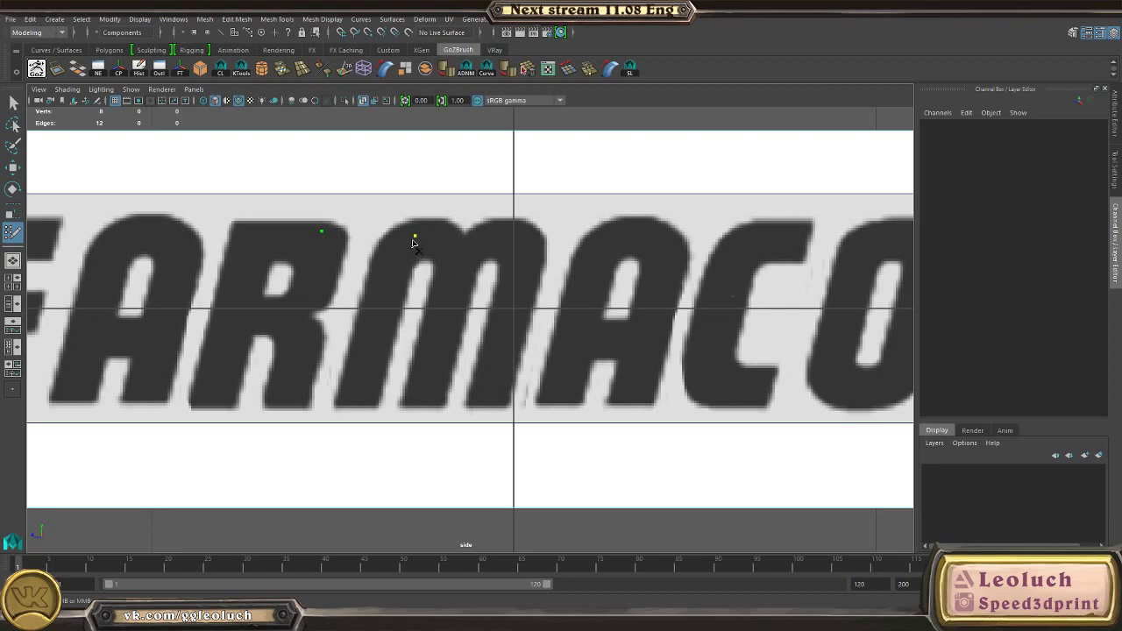
alt+middle_drag(391, 266, 507, 324)
scroll(369, 360, up, 1)
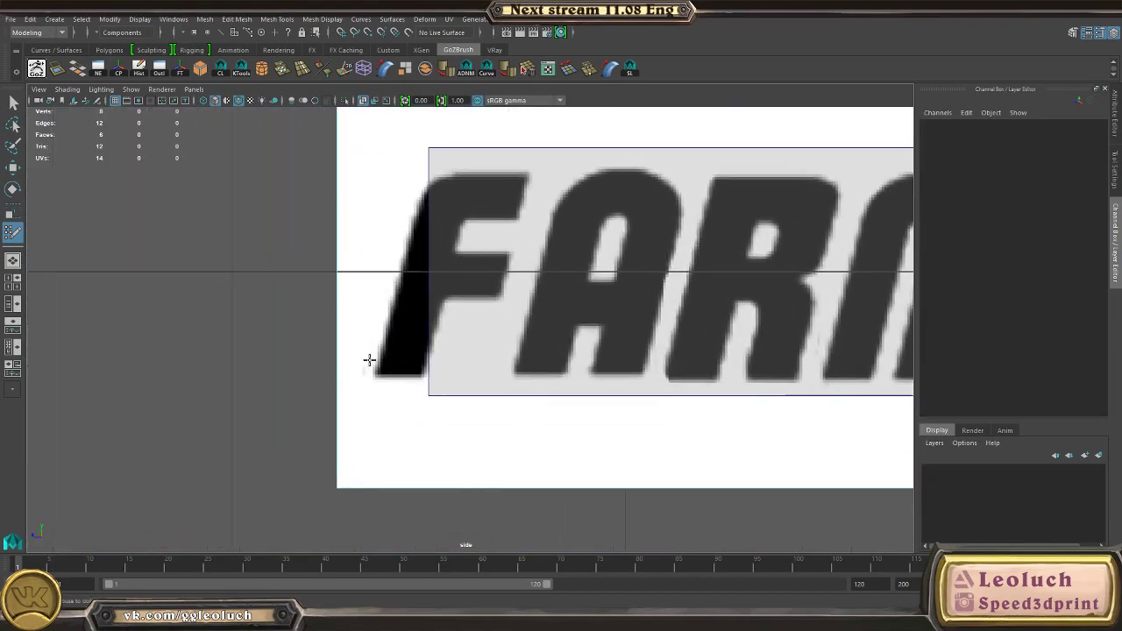
Step: Place Quad Draw points around the letter F and fill its stem, middle bar and upper arm with quads
click(373, 376)
shift+click(410, 342)
shift+click(428, 276)
shift+click(479, 271)
shift+click(430, 234)
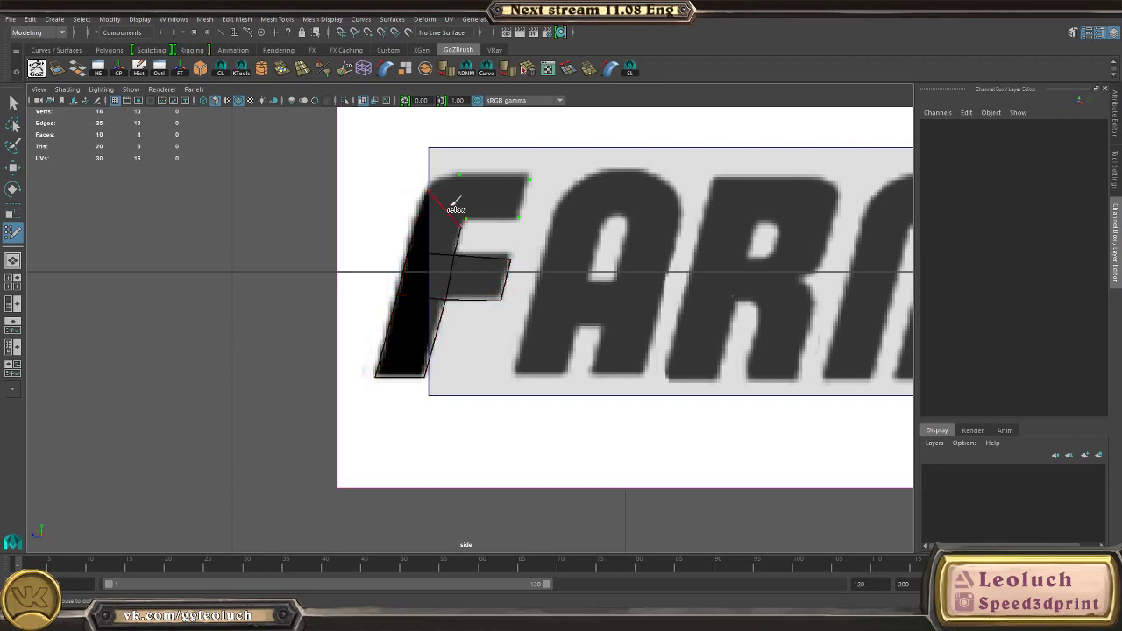
shift+click(452, 205)
shift+click(500, 197)
Step: Place Quad Draw points on the first letter A and fill its crossbar and both feet with quads
mouse_move(598, 271)
alt+middle_down()
mouse_move(494, 298)
mouse_move(435, 294)
alt+middle_up()
mouse_move(436, 295)
alt+right_down()
mouse_move(464, 392)
mouse_move(441, 475)
alt+right_up()
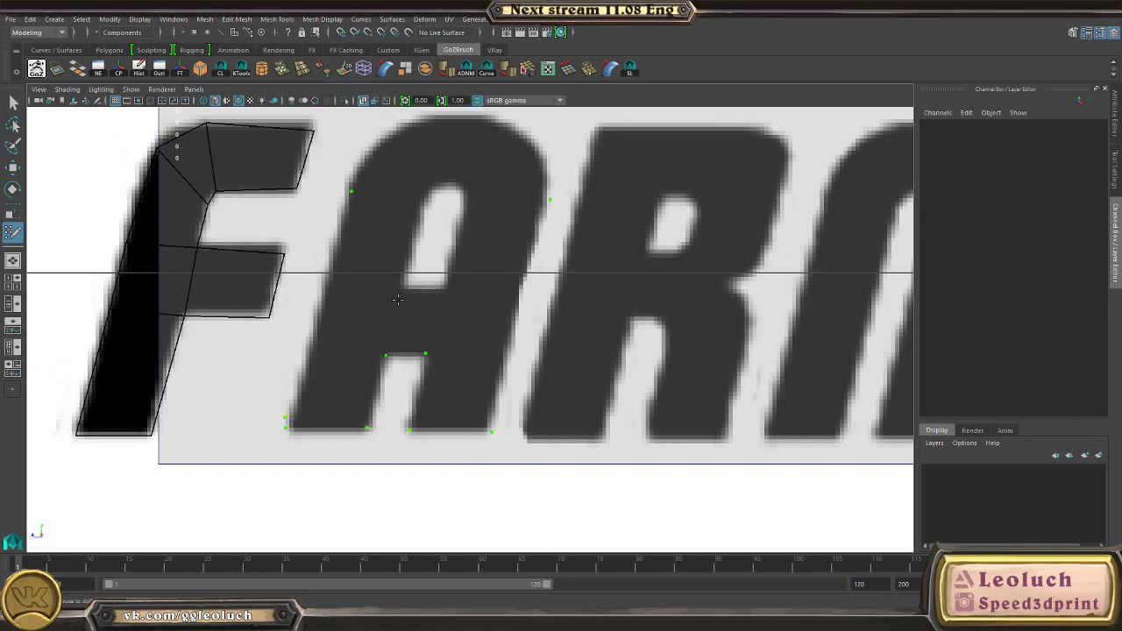
alt+middle_drag(427, 273, 408, 325)
click(388, 334)
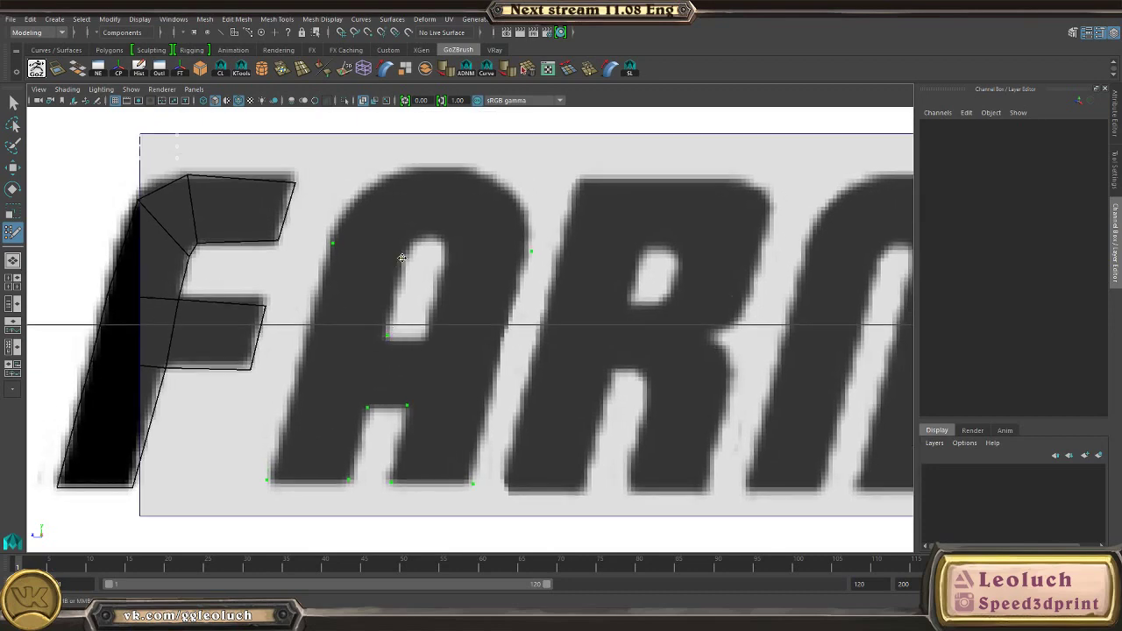
click(421, 342)
shift+click(395, 373)
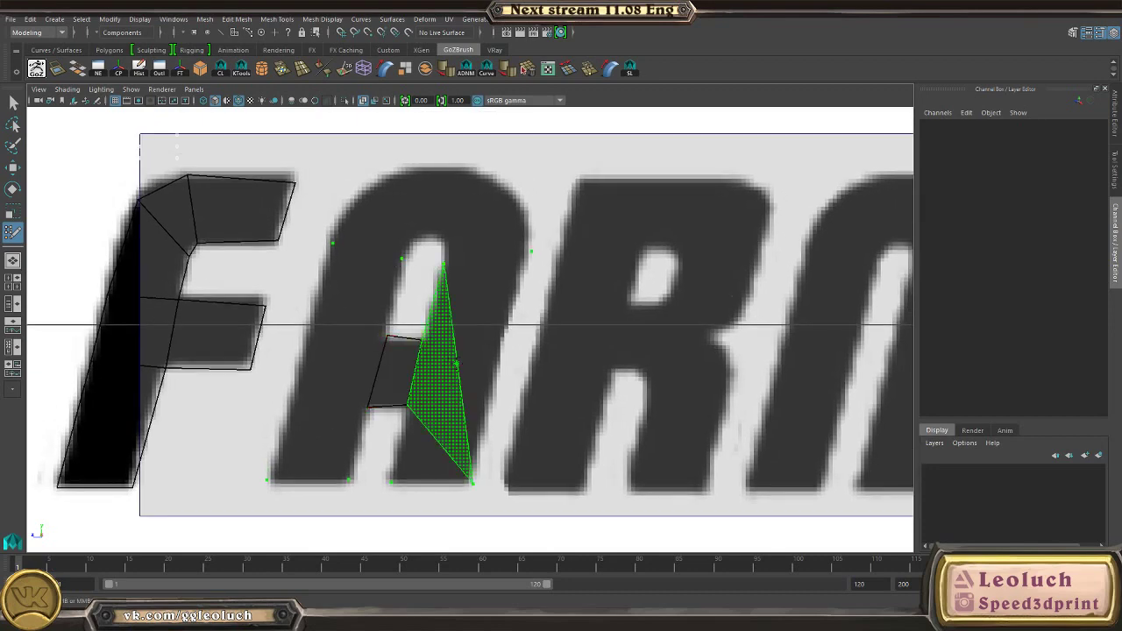
click(485, 406)
shift+click(433, 463)
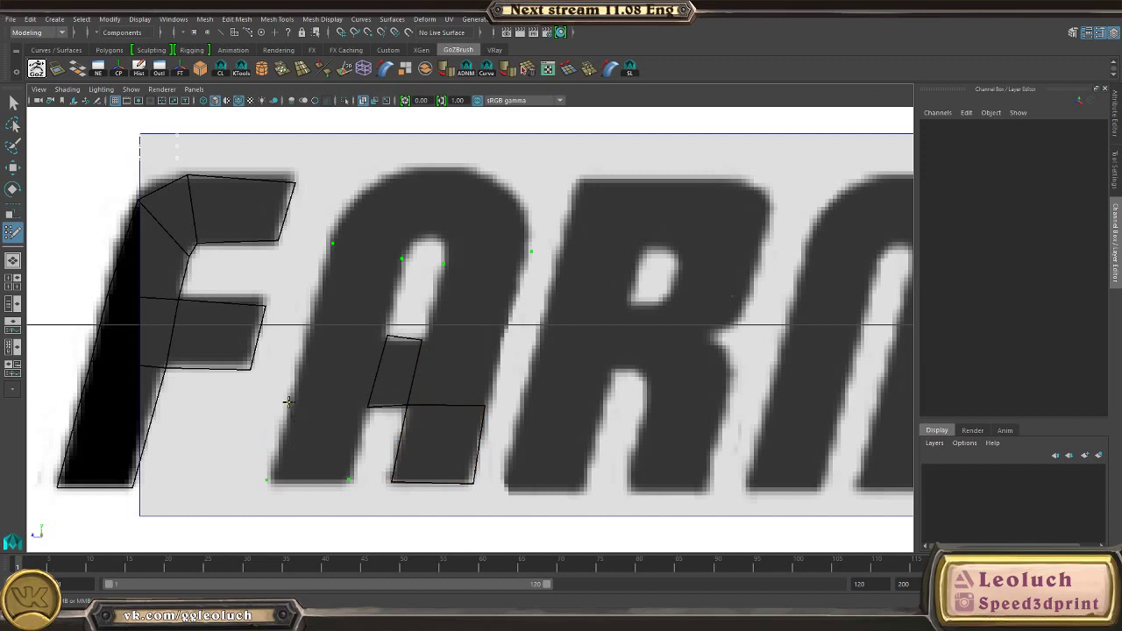
shift+click(300, 419)
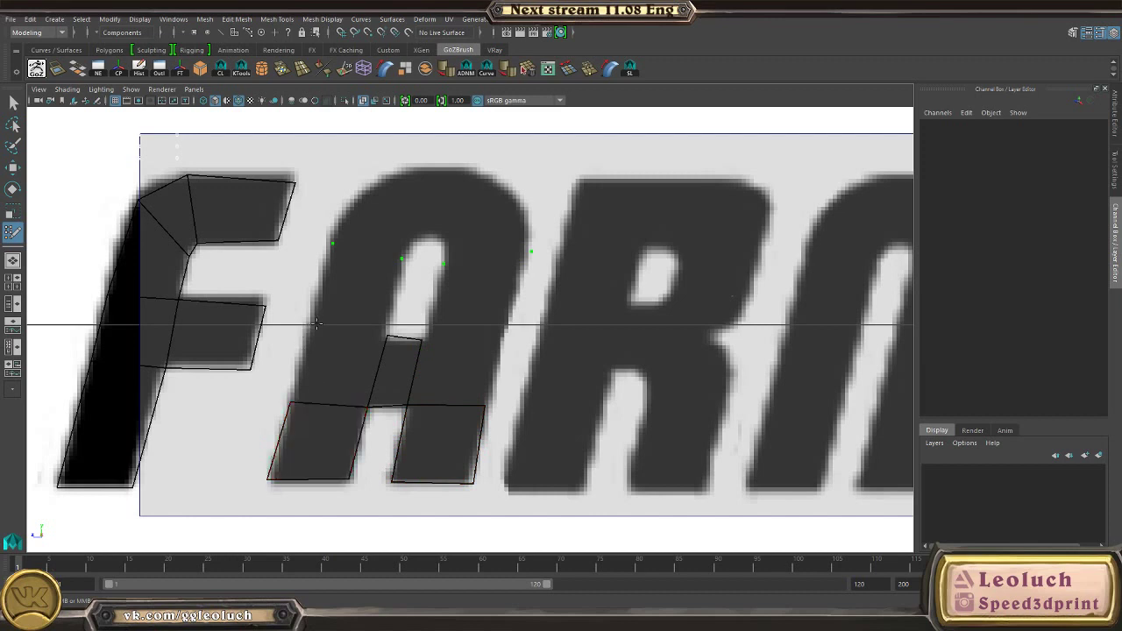
Step: Fill the first A's upper stems and rounded arch with quads, closing the shape around its inner opening
shift+click(346, 289)
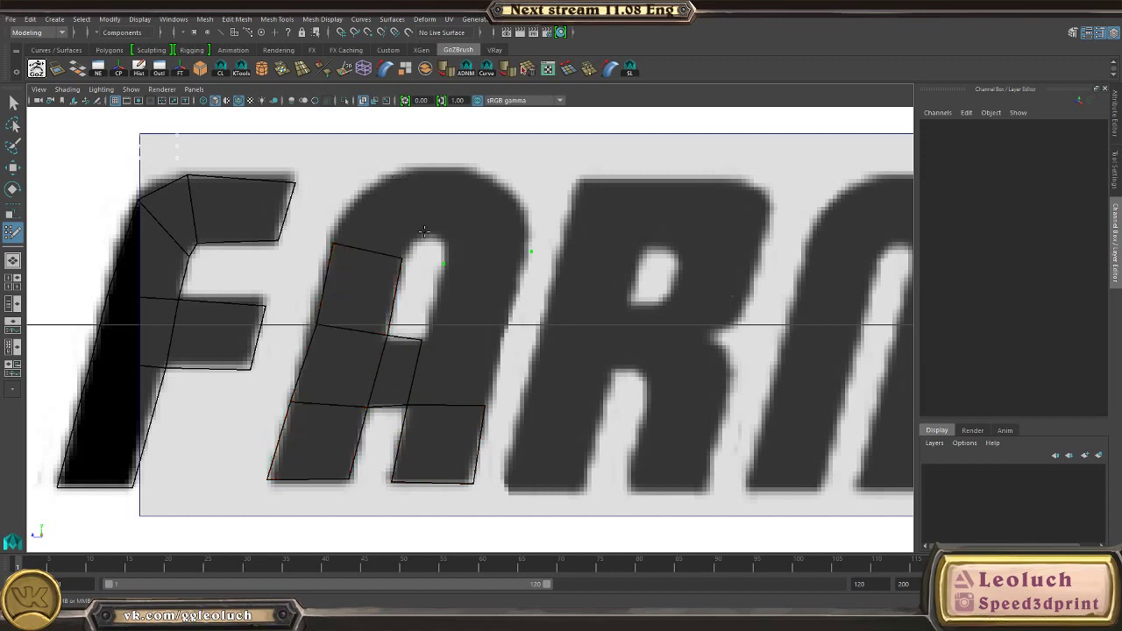
shift+click(392, 177)
click(469, 169)
shift+click(478, 213)
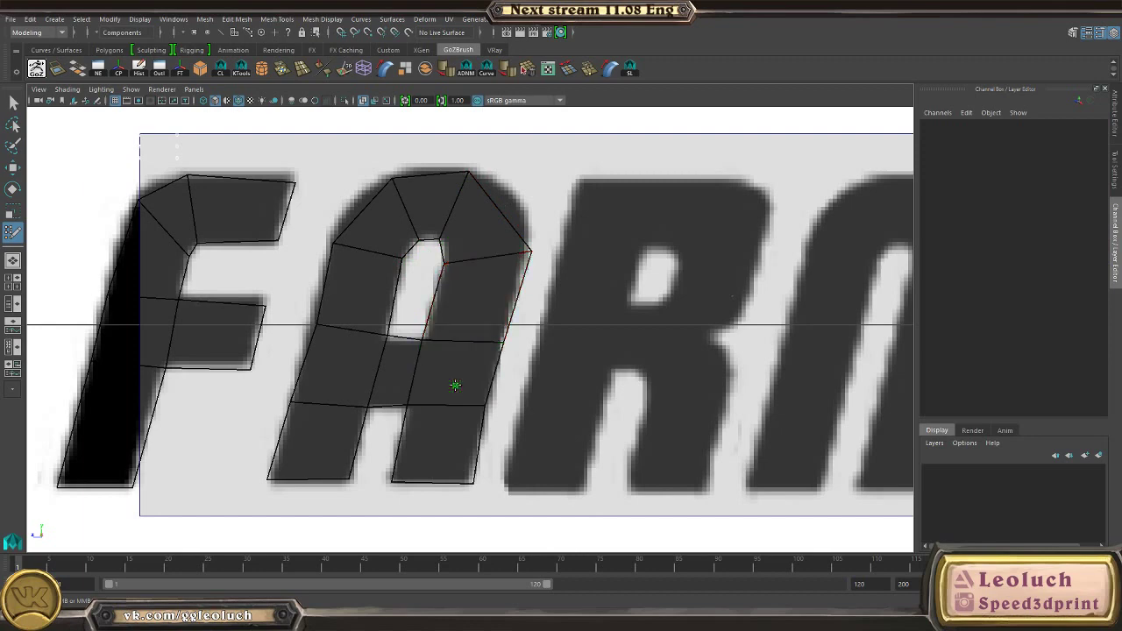
Step: Place Quad Draw points around the R's feet, inner openings and top edge, and fill the quad above its counter
alt+middle_drag(532, 328, 433, 384)
alt+right_drag(442, 343, 453, 294)
mouse_move(453, 293)
alt+middle_down()
mouse_move(413, 330)
mouse_move(387, 330)
alt+middle_up()
alt+middle_drag(456, 406, 461, 254)
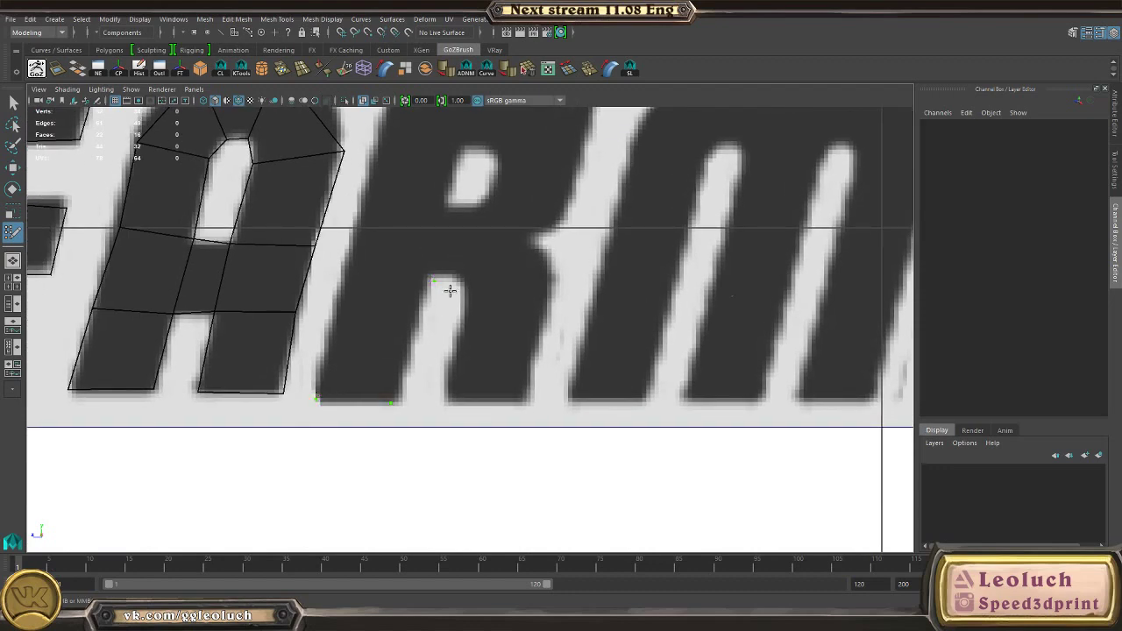
mouse_move(457, 276)
alt+right_down()
mouse_move(530, 263)
mouse_move(449, 277)
alt+right_up()
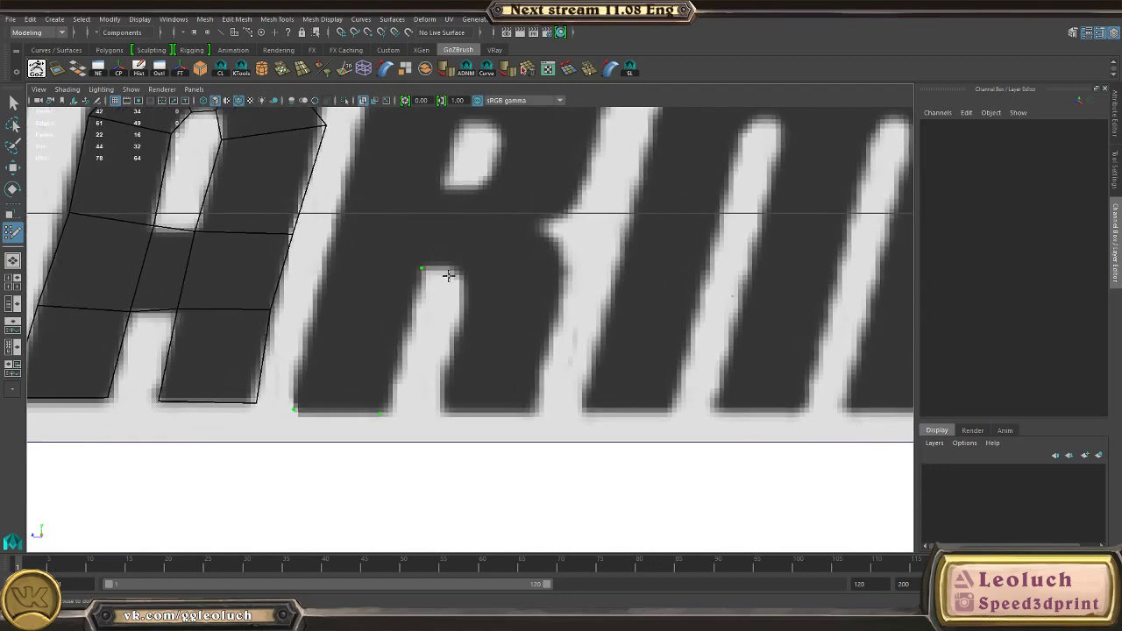
click(450, 267)
mouse_move(462, 253)
alt+middle_down()
mouse_move(450, 355)
mouse_move(491, 302)
alt+middle_up()
alt+right_drag(492, 302, 500, 328)
alt+middle_drag(500, 327, 508, 504)
alt+right_drag(473, 333, 510, 309)
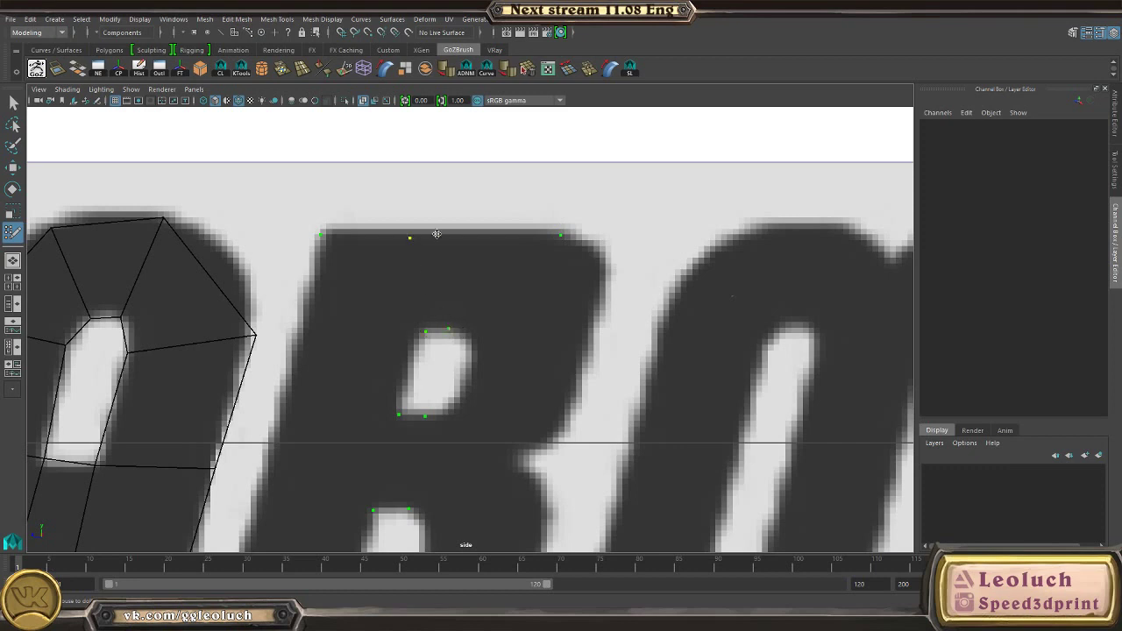
shift+click(434, 263)
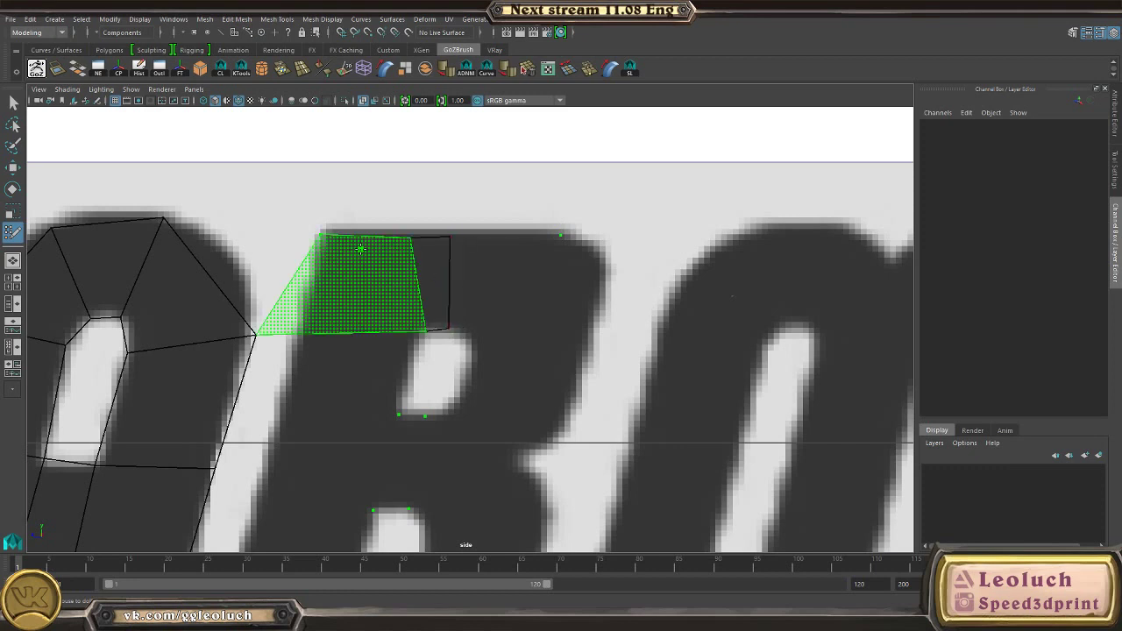
Step: Fill quads around the R's bowl from the top edge to the notch where the leg begins
alt+middle_drag(474, 340, 349, 277)
shift+click(366, 300)
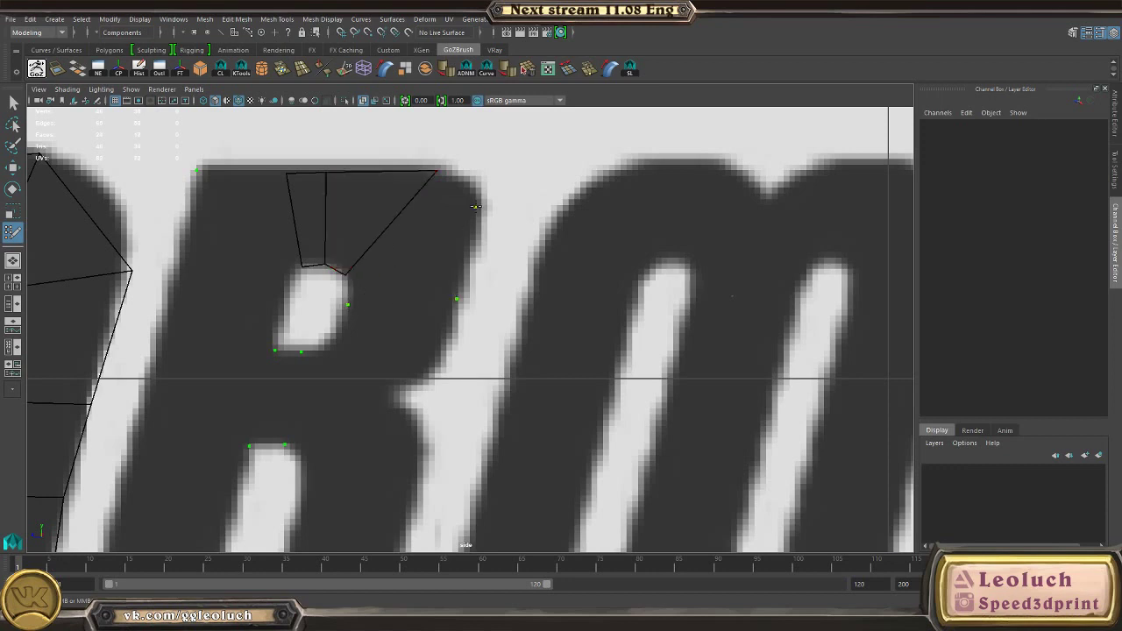
shift+click(433, 242)
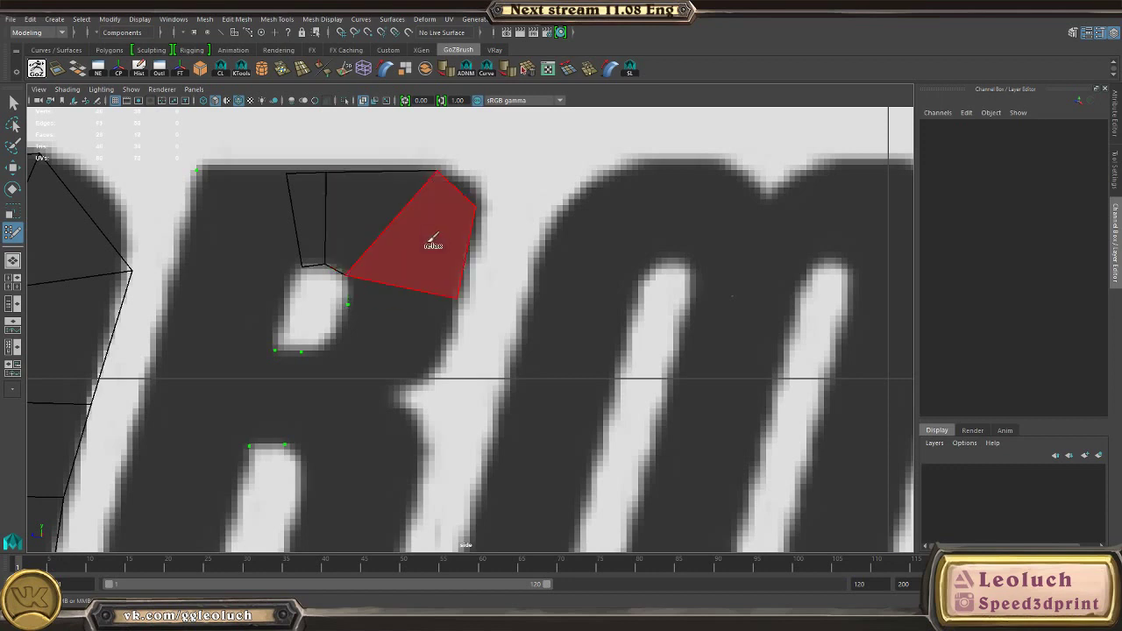
shift+click(401, 317)
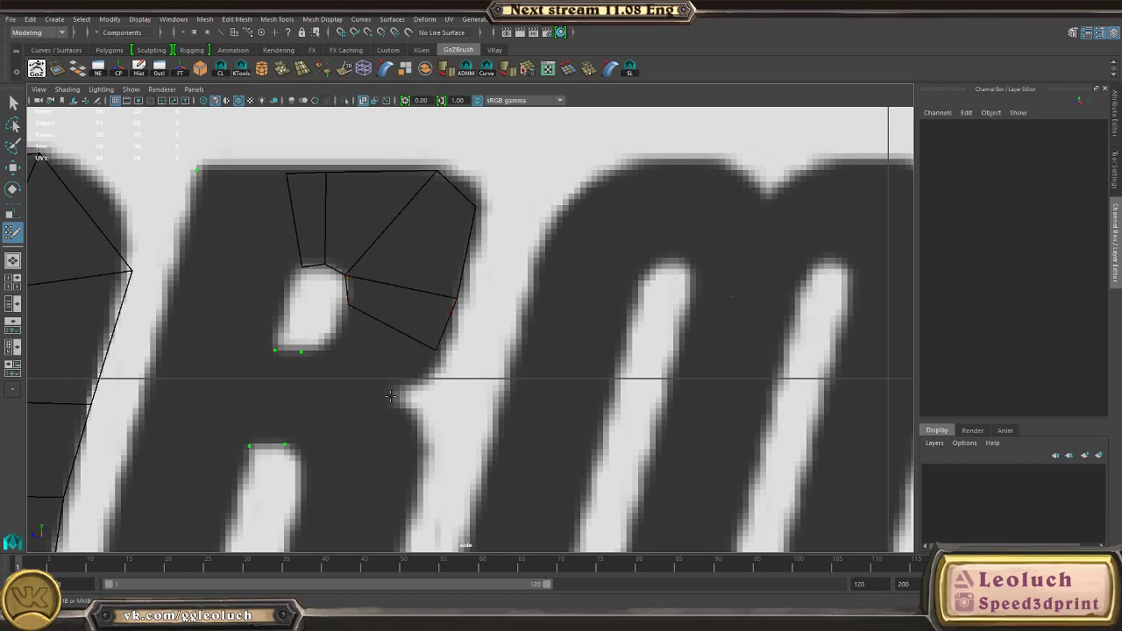
click(390, 396)
shift+click(383, 356)
Step: Insert an edge across the R's lower bowl and adjust the vertices to follow the counter's rounded outline
alt+middle_drag(263, 316, 323, 275)
alt+right_drag(323, 275, 381, 313)
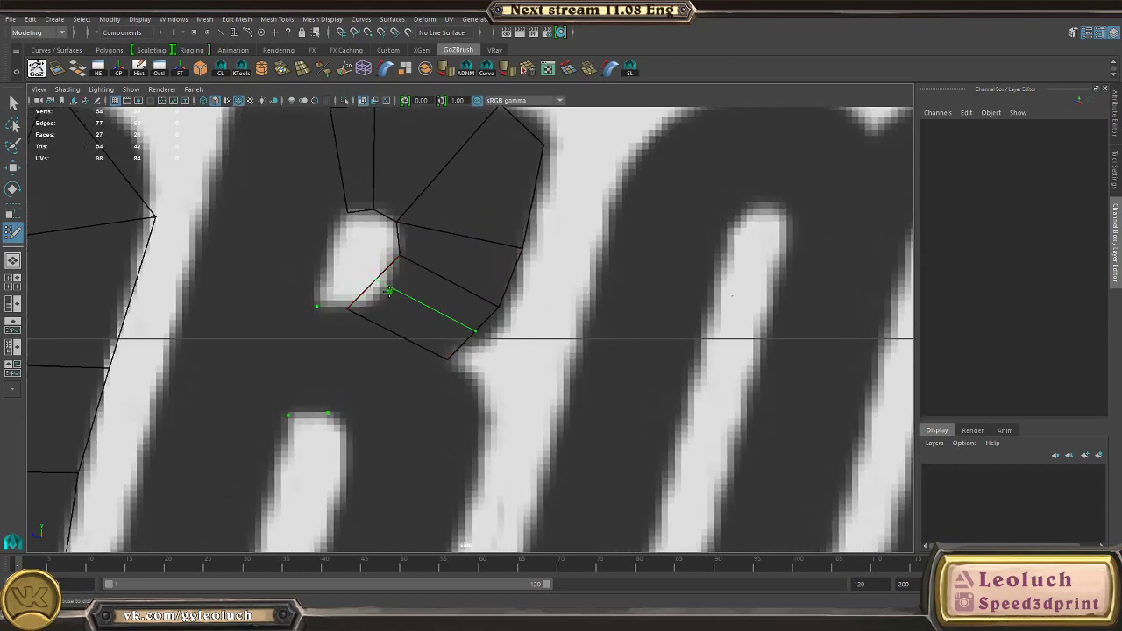
shift+click(389, 291)
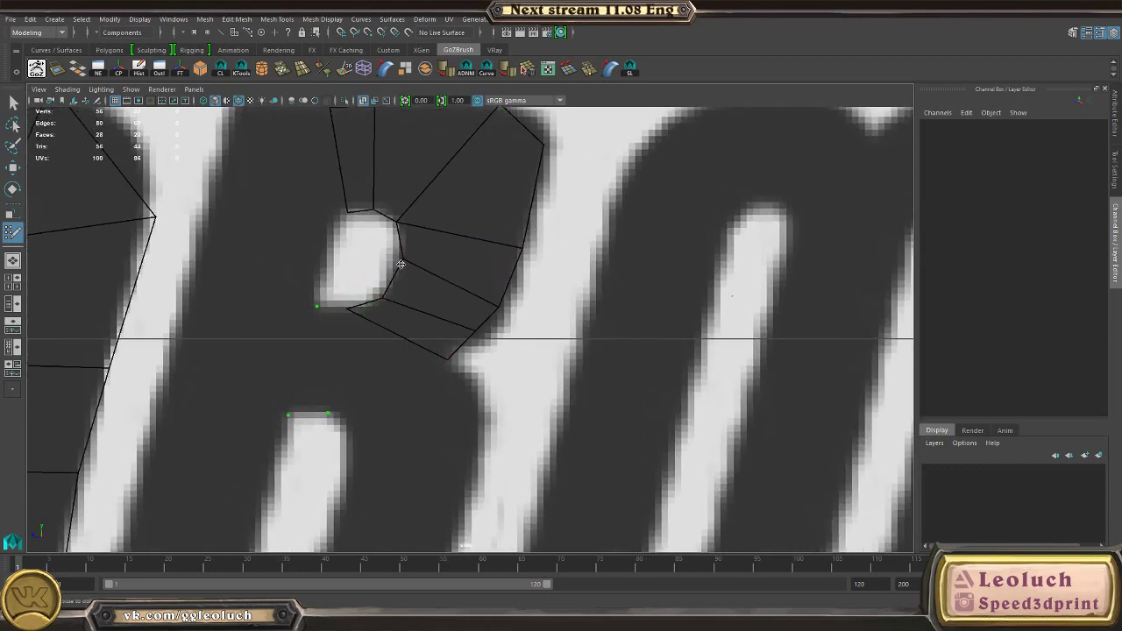
drag(398, 224, 346, 206)
Step: Fill the R's upper corner and the stem beside its counter with quads
alt+middle_drag(320, 230, 408, 347)
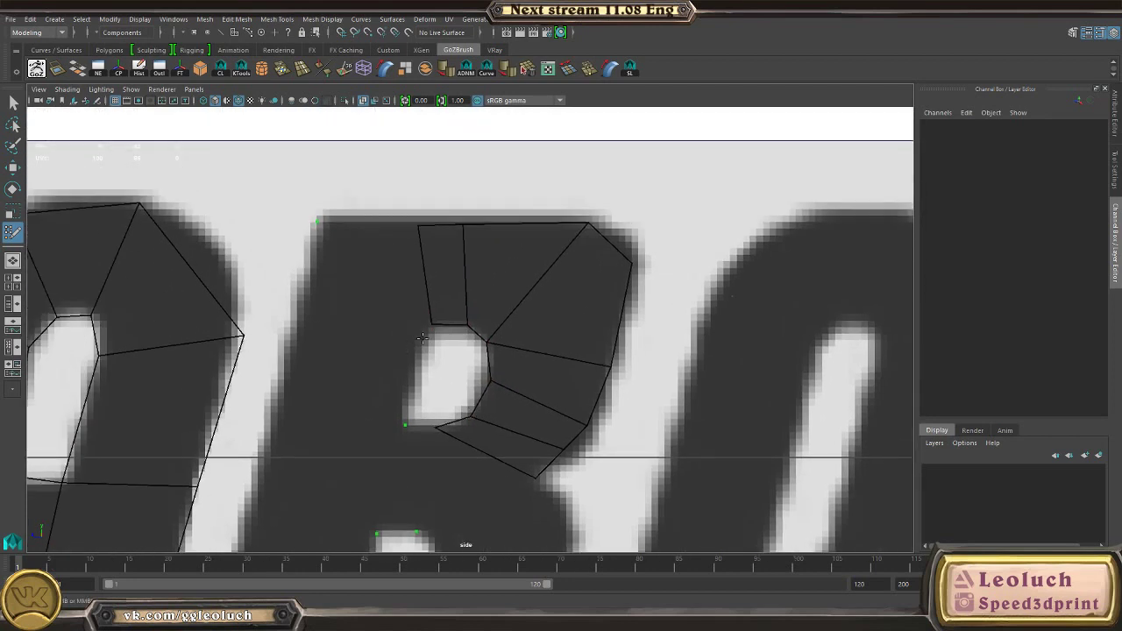
shift+click(397, 304)
click(411, 369)
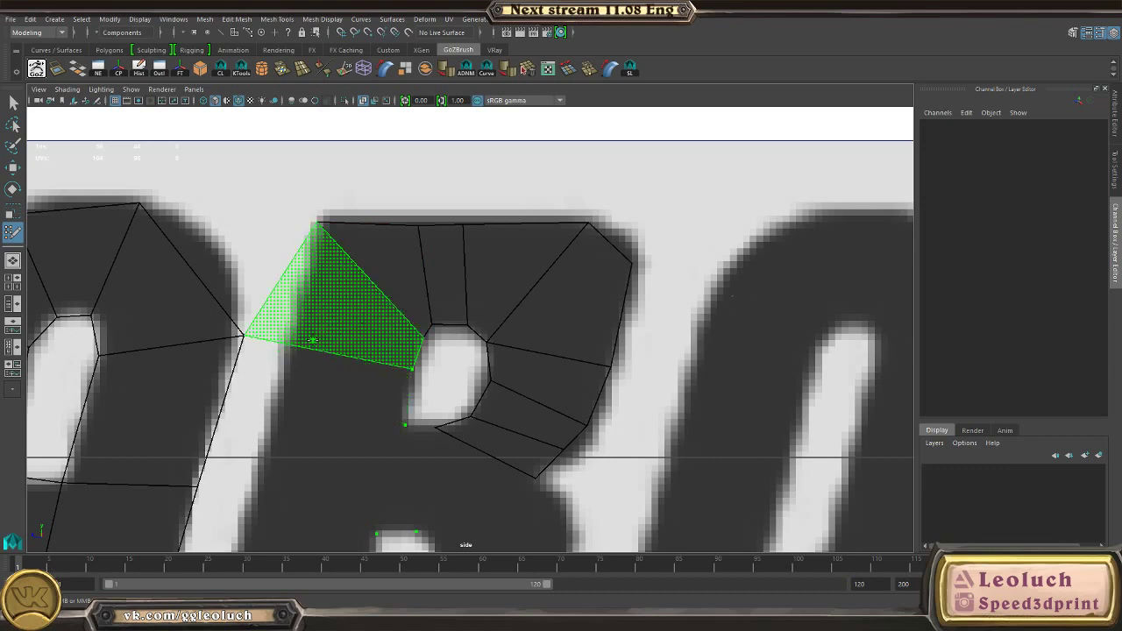
click(297, 347)
shift+click(340, 290)
alt+middle_drag(266, 402, 302, 337)
alt+right_drag(303, 337, 312, 330)
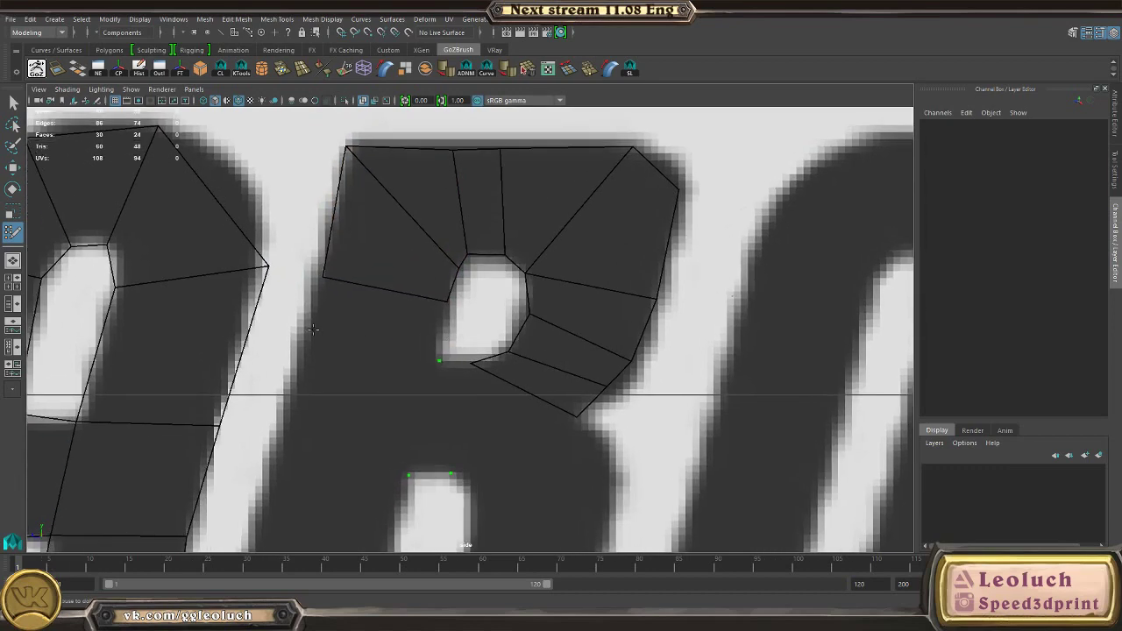
shift+click(302, 352)
alt+middle_drag(478, 426, 554, 314)
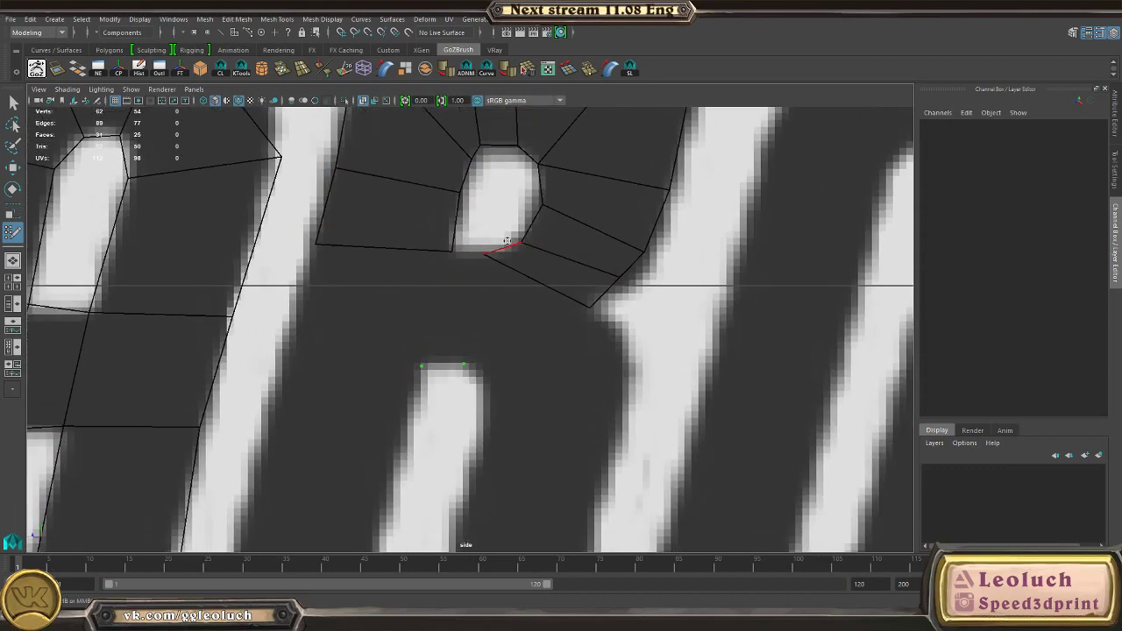
Step: Adjust the vertices on the stem side of the R's counter to follow its outline
mouse_move(545, 226)
alt+middle_down()
mouse_move(553, 251)
mouse_move(543, 351)
alt+middle_up()
alt+right_drag(542, 350, 554, 352)
drag(454, 320, 442, 333)
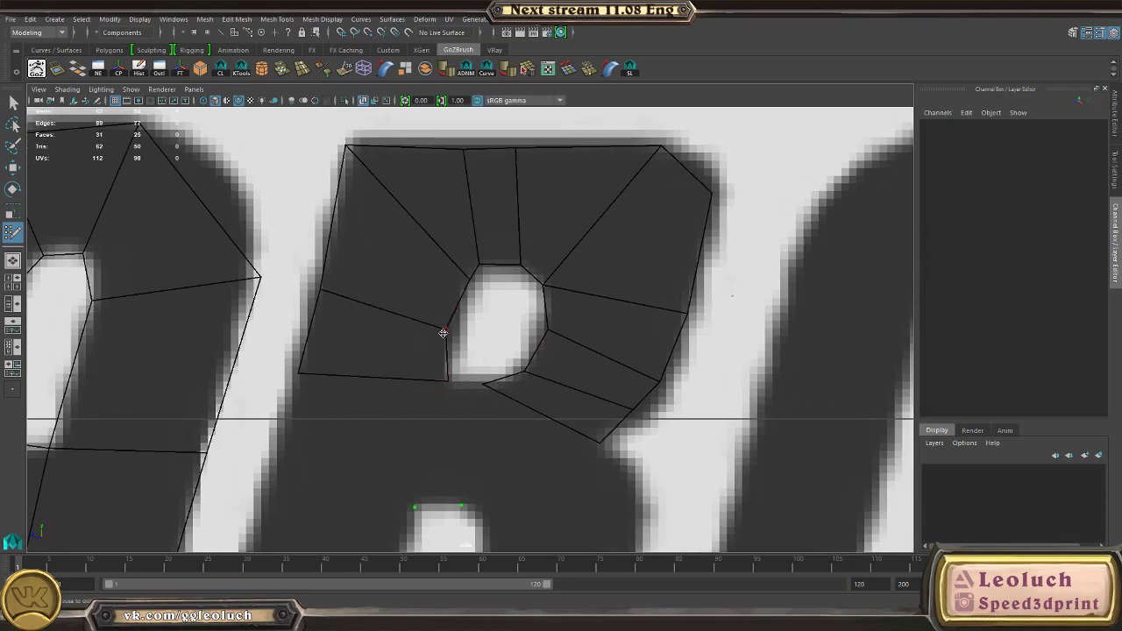
drag(447, 382, 444, 378)
Step: Fill quads between the bottom of the R's counter and the top of the opening between its legs
alt+middle_drag(543, 488, 541, 425)
alt+right_drag(541, 426, 564, 443)
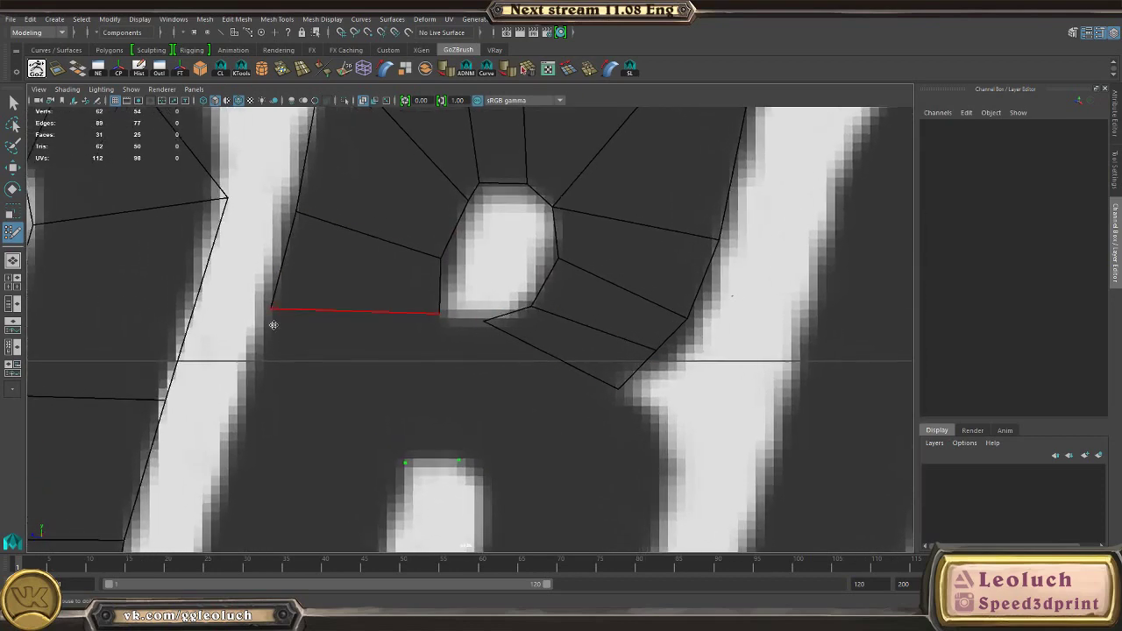
alt+right_drag(473, 379, 626, 458)
alt+middle_drag(631, 460, 498, 343)
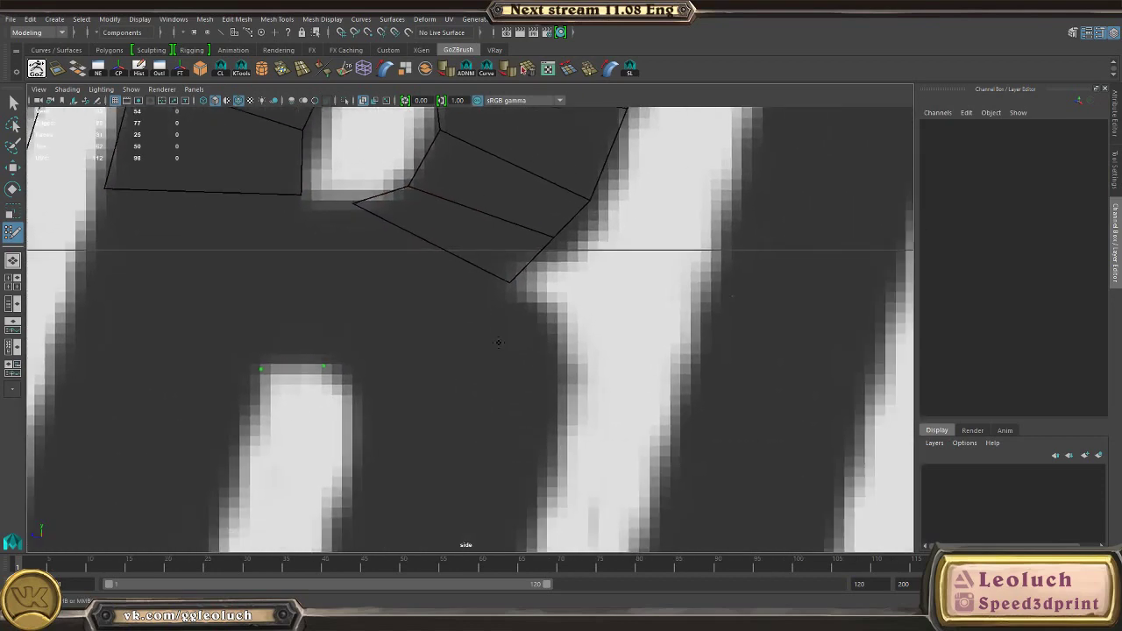
click(331, 205)
shift+click(407, 283)
alt+middle_drag(373, 294, 500, 367)
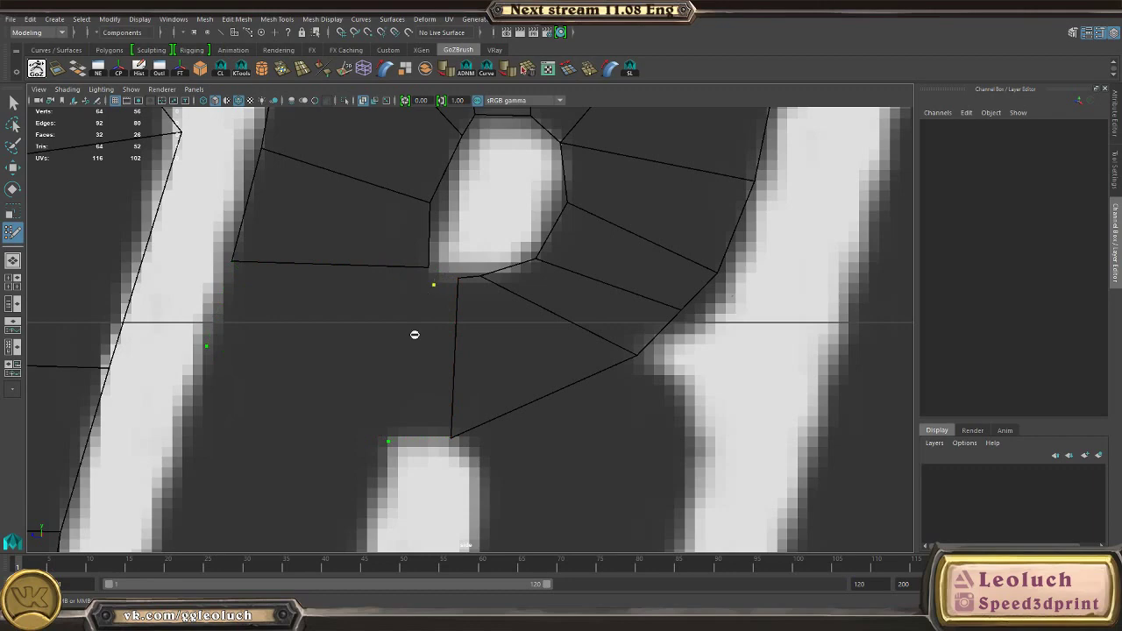
shift+click(401, 388)
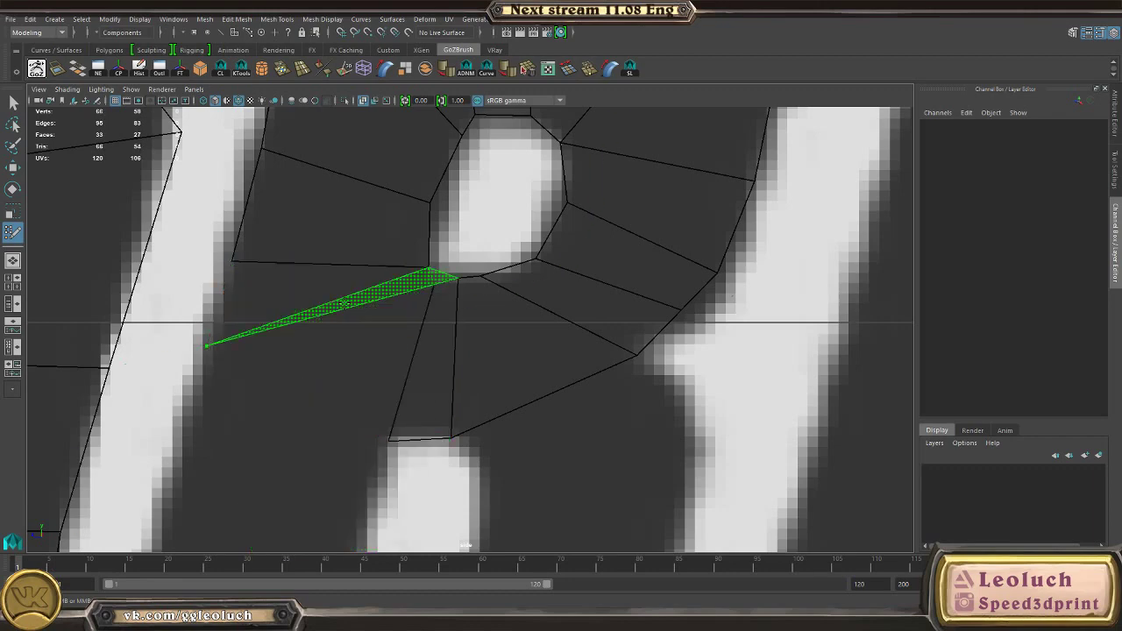
Step: Fill the R's stem with quads from its counter down to the top of the left leg
shift+click(311, 302)
alt+middle_drag(305, 429, 382, 303)
click(338, 376)
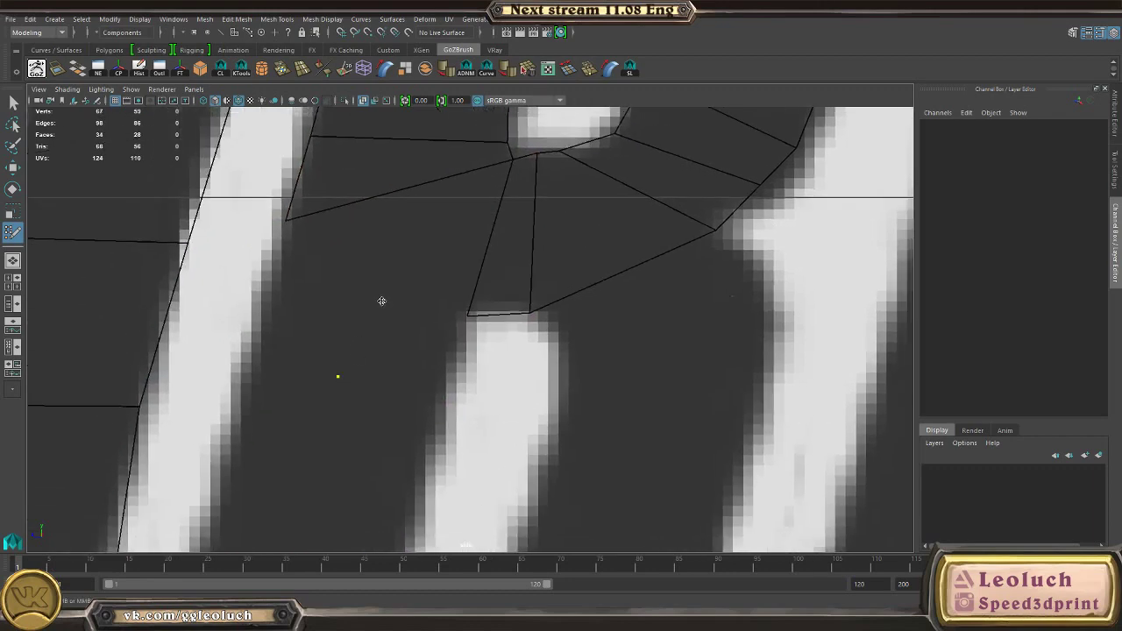
shift+click(381, 300)
Step: Place points along the R's left foot and fill the inner half of that leg with a quad
alt+middle_drag(372, 412, 406, 195)
click(224, 404)
click(410, 413)
alt+middle_drag(458, 357, 431, 430)
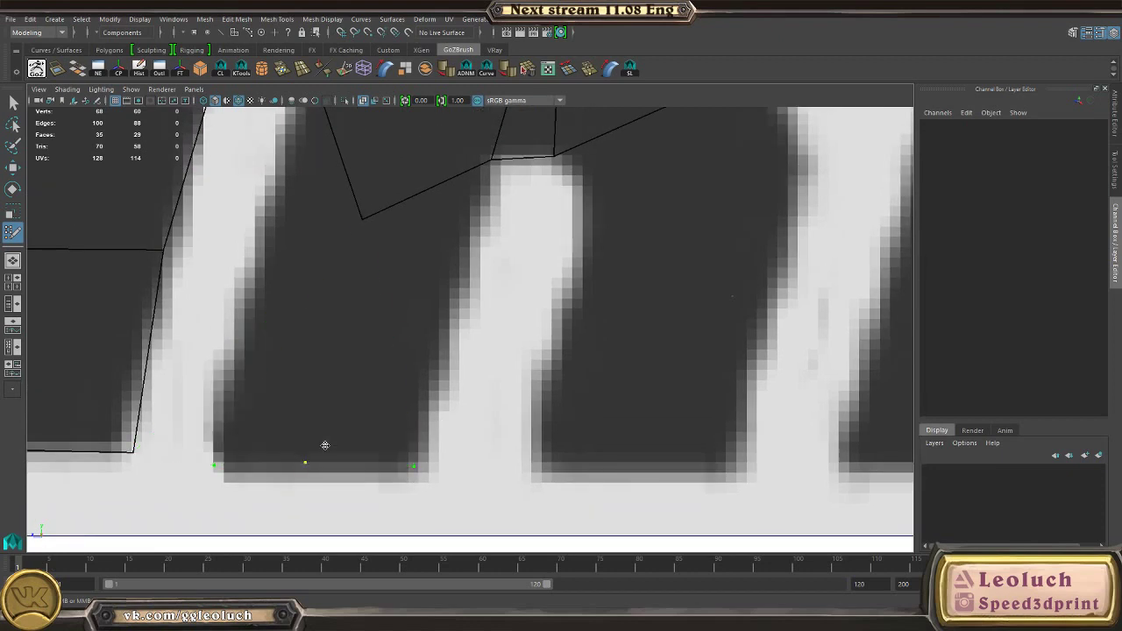
shift+click(403, 263)
alt+middle_drag(330, 347, 369, 402)
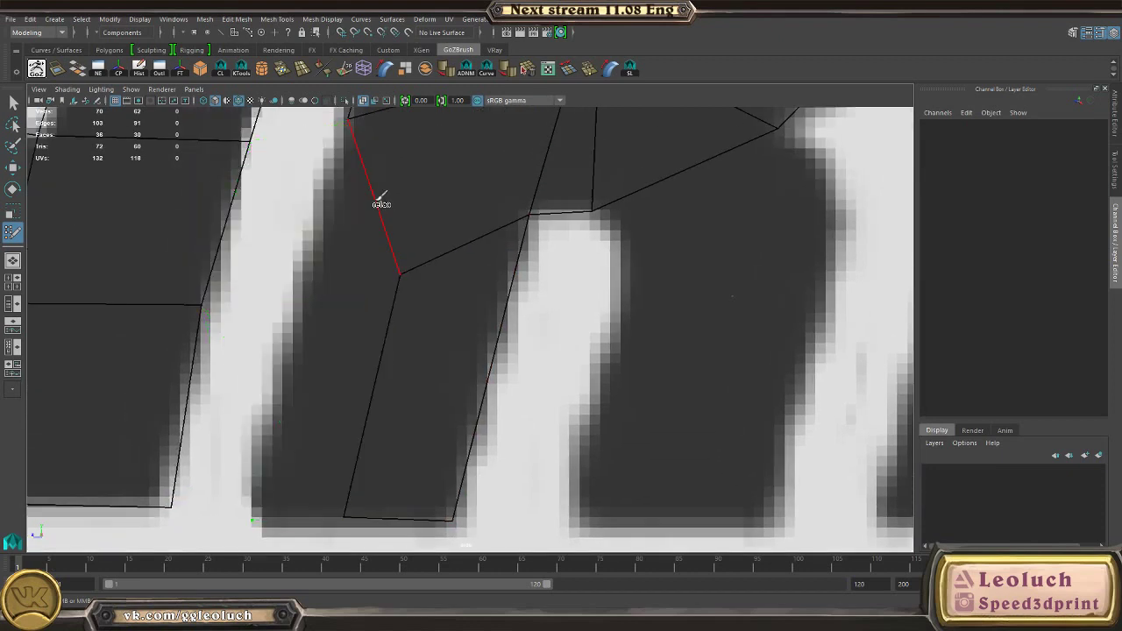
Step: Fill the outer half of the R's left leg with a quad and move its loose vertex to the foot's outer corner
shift+click(316, 438)
scroll(495, 412, down, 8)
scroll(494, 412, up, 3)
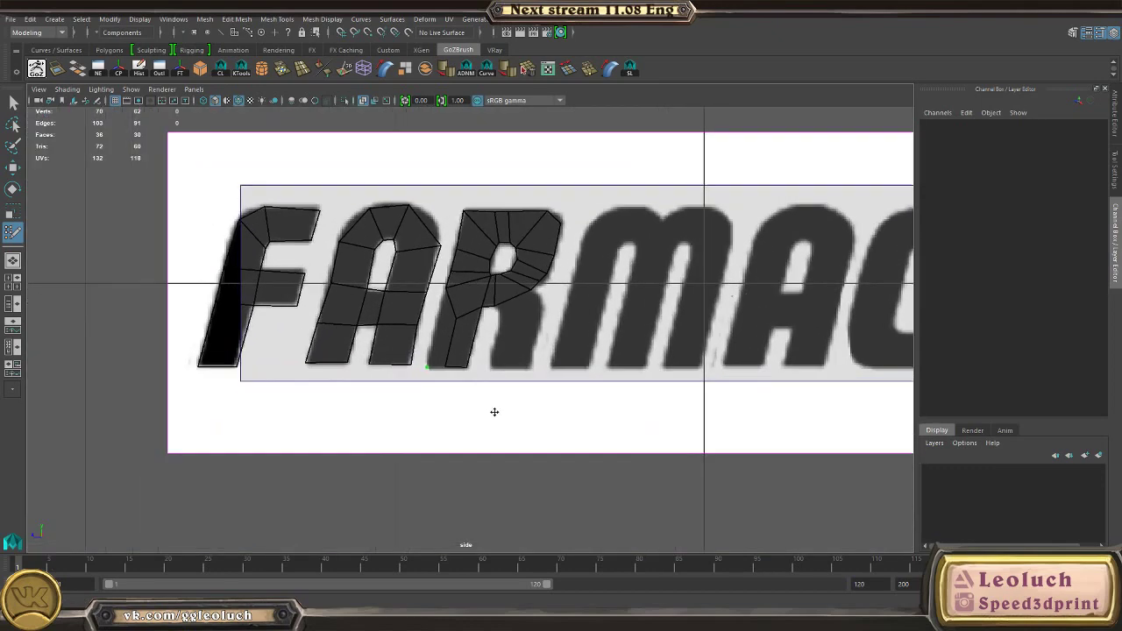
scroll(494, 412, up, 3)
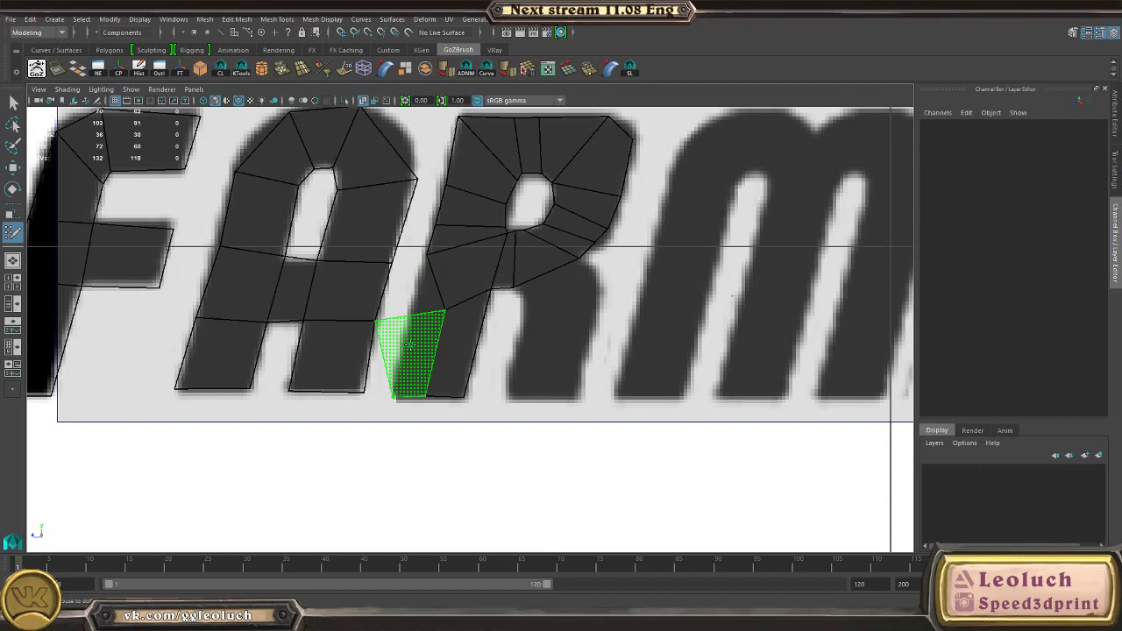
shift+click(410, 345)
click(410, 333)
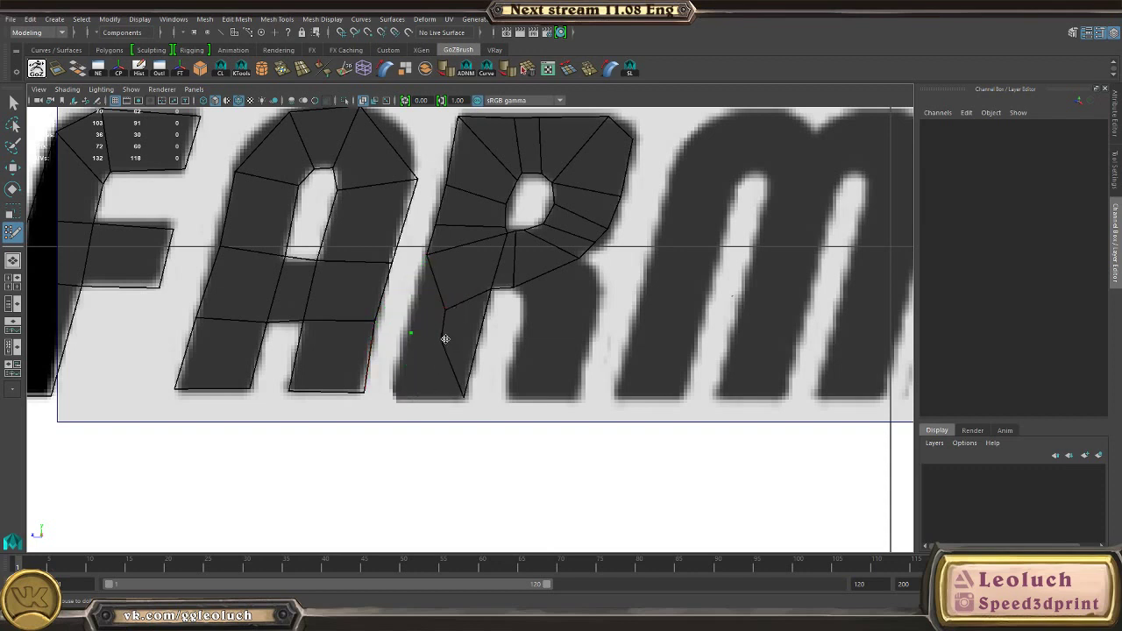
shift+click(426, 400)
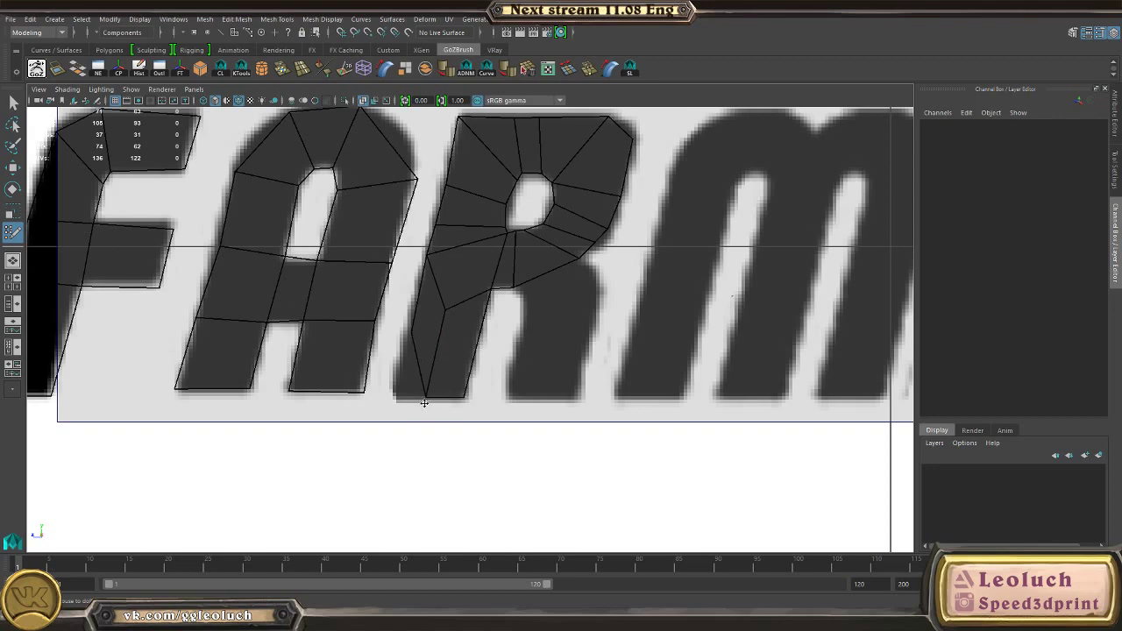
drag(411, 339, 397, 397)
Step: Fill quads from the R's outer notch down its right leg to the foot
scroll(396, 401, up, 6)
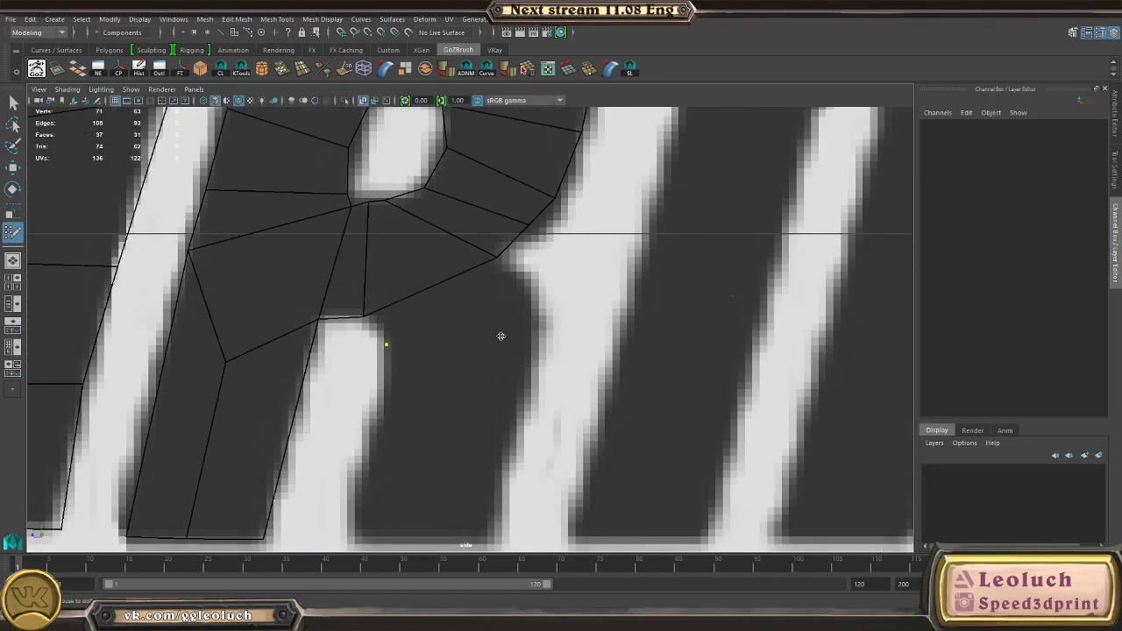
click(539, 320)
shift+click(482, 296)
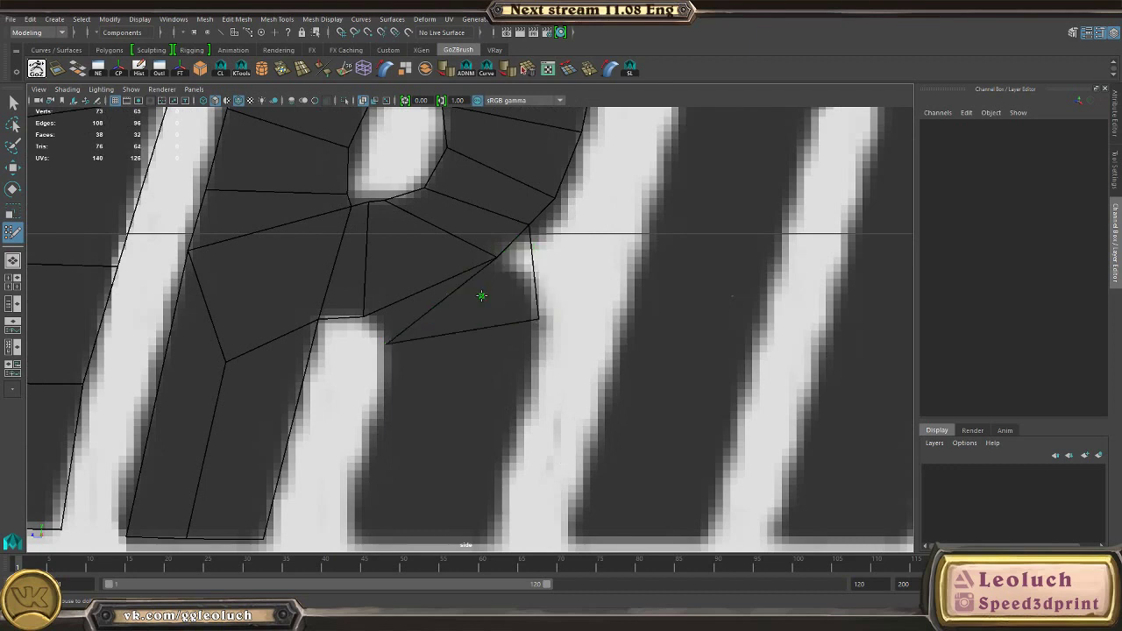
alt+middle_drag(338, 523, 349, 418)
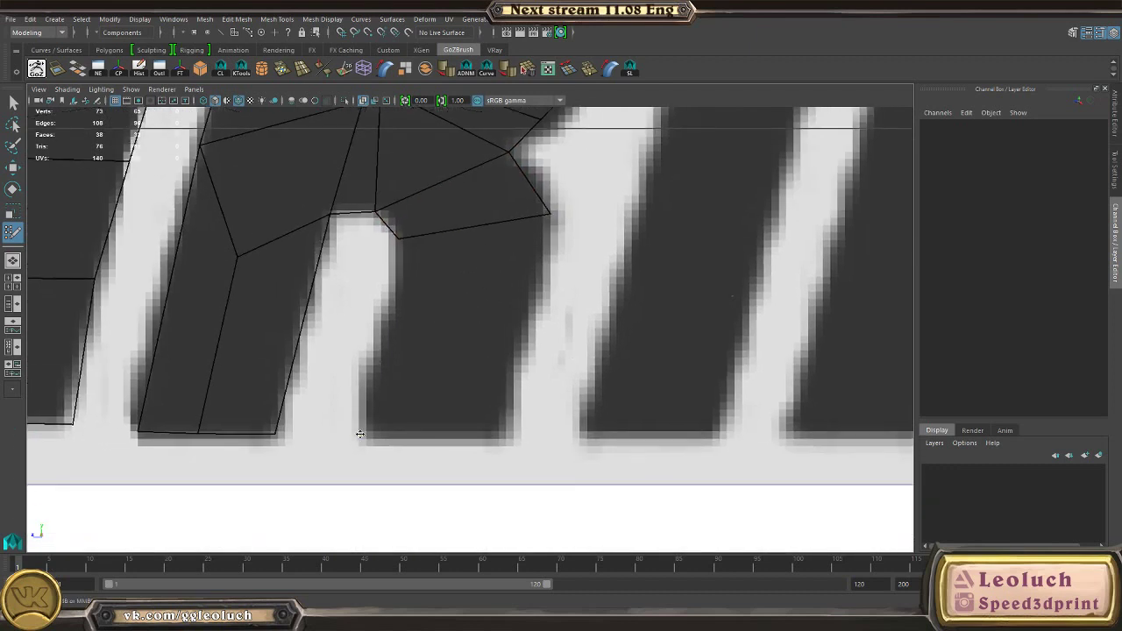
click(492, 437)
shift+click(499, 360)
alt+middle_drag(583, 338, 588, 375)
Step: Insert two edges across the R's right leg and adjust the vertices to match the leg's outline
ctrl+click(417, 365)
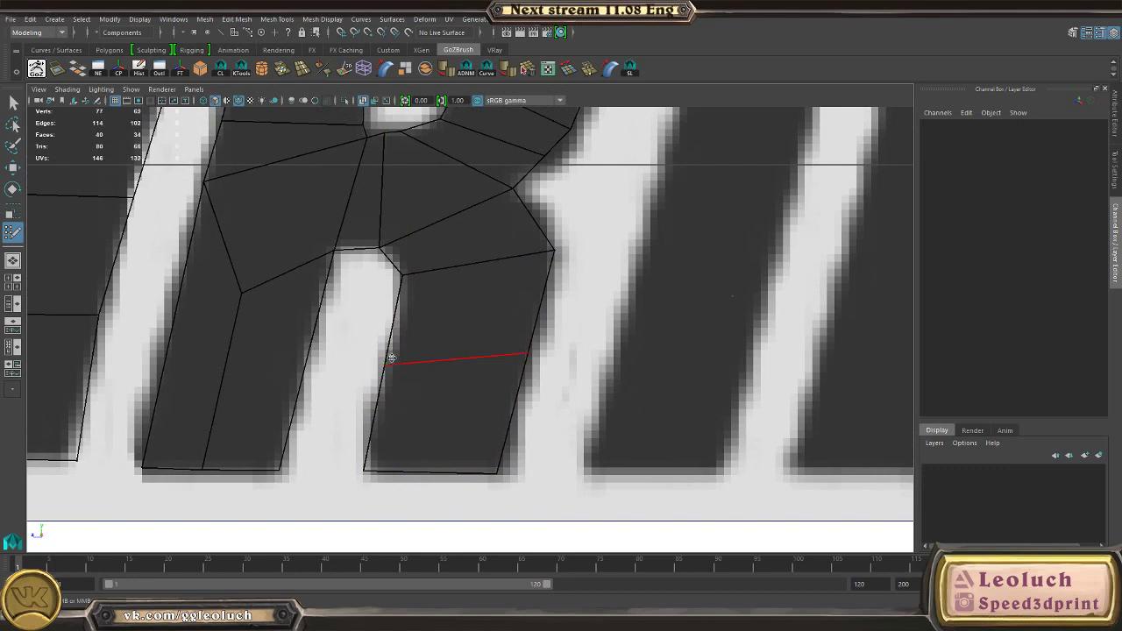
drag(386, 366, 398, 368)
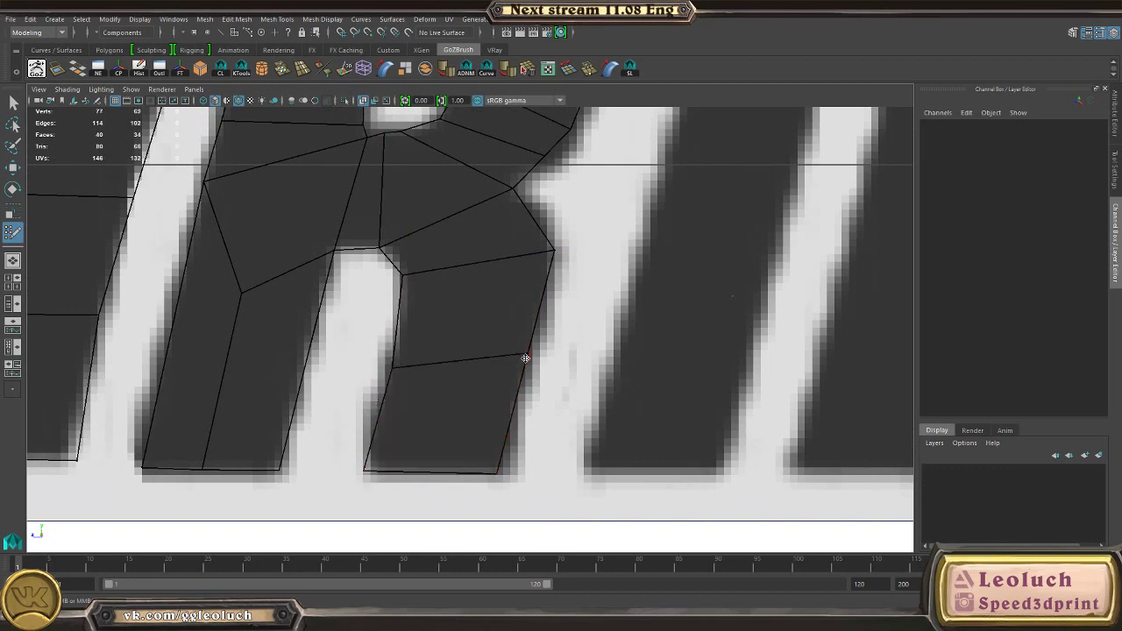
drag(527, 357, 522, 361)
drag(554, 251, 548, 253)
ctrl+click(533, 312)
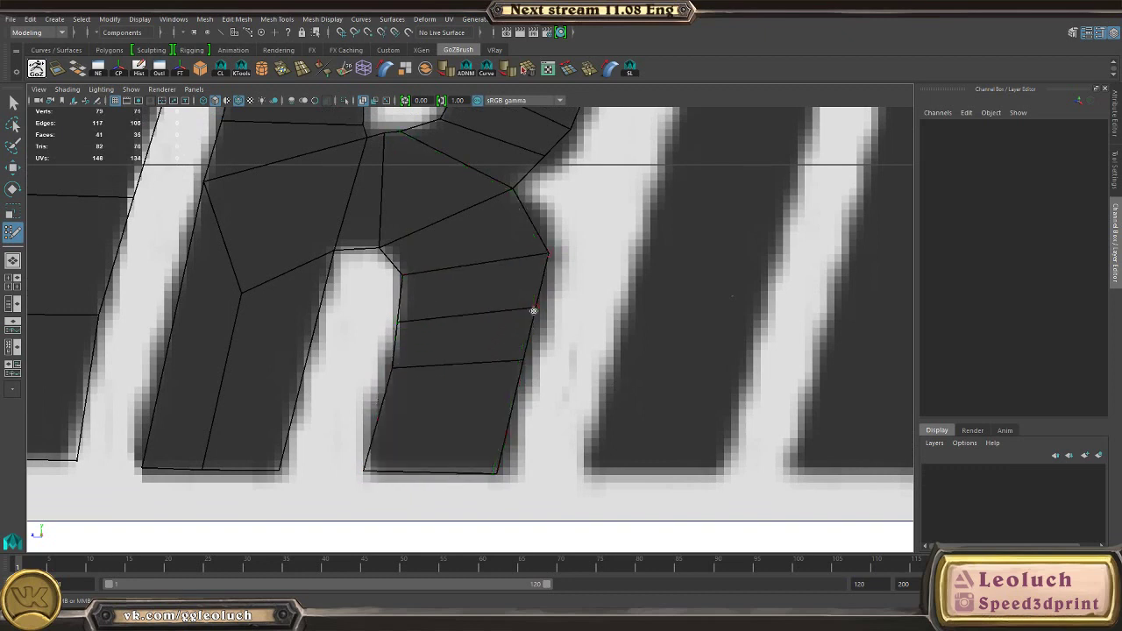
drag(499, 473, 506, 473)
drag(547, 256, 544, 248)
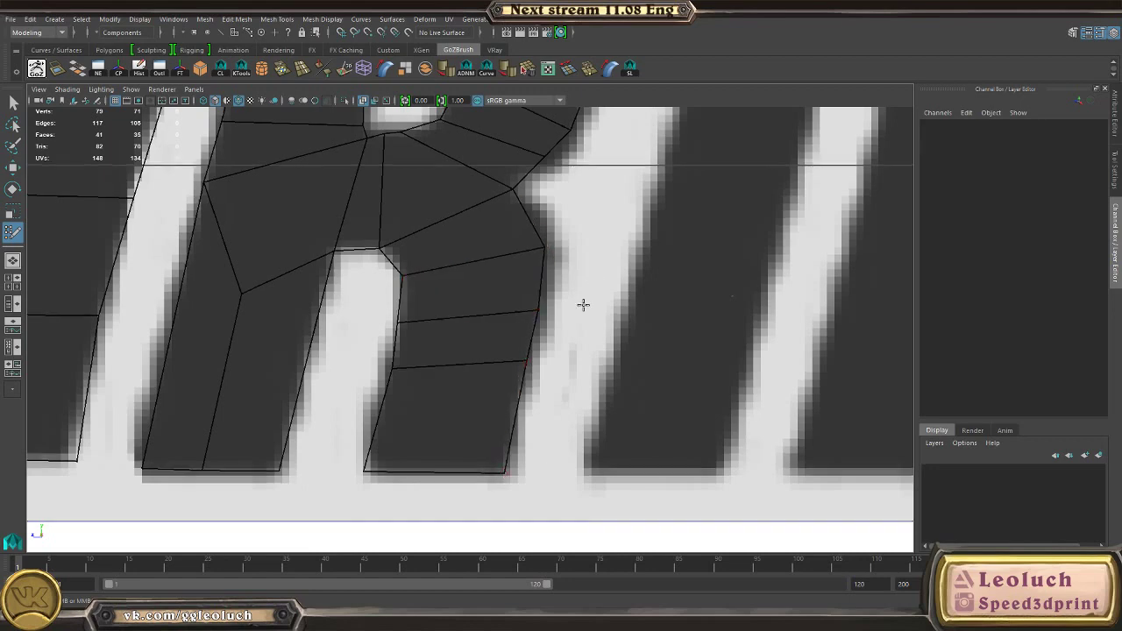
Step: Reposition the vertices all around the R's counter to fit its rounded opening
alt+middle_drag(584, 303, 463, 494)
scroll(384, 256, up, 2)
alt+middle_drag(342, 282, 478, 337)
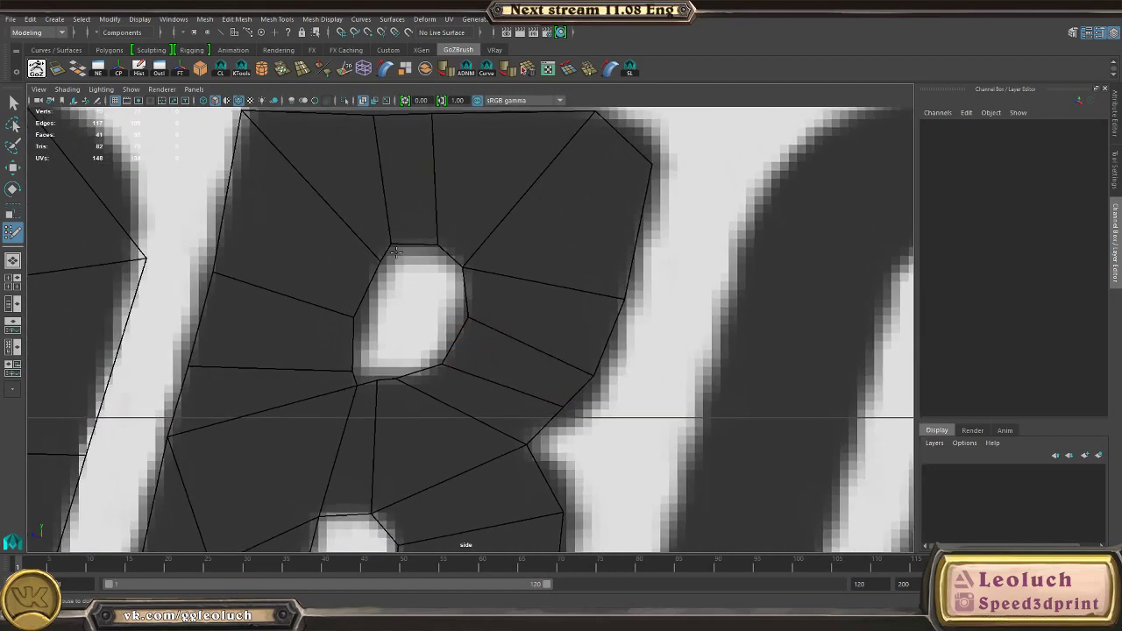
mouse_move(393, 245)
mouse_down()
mouse_move(383, 240)
mouse_move(377, 261)
mouse_up()
drag(359, 320, 363, 320)
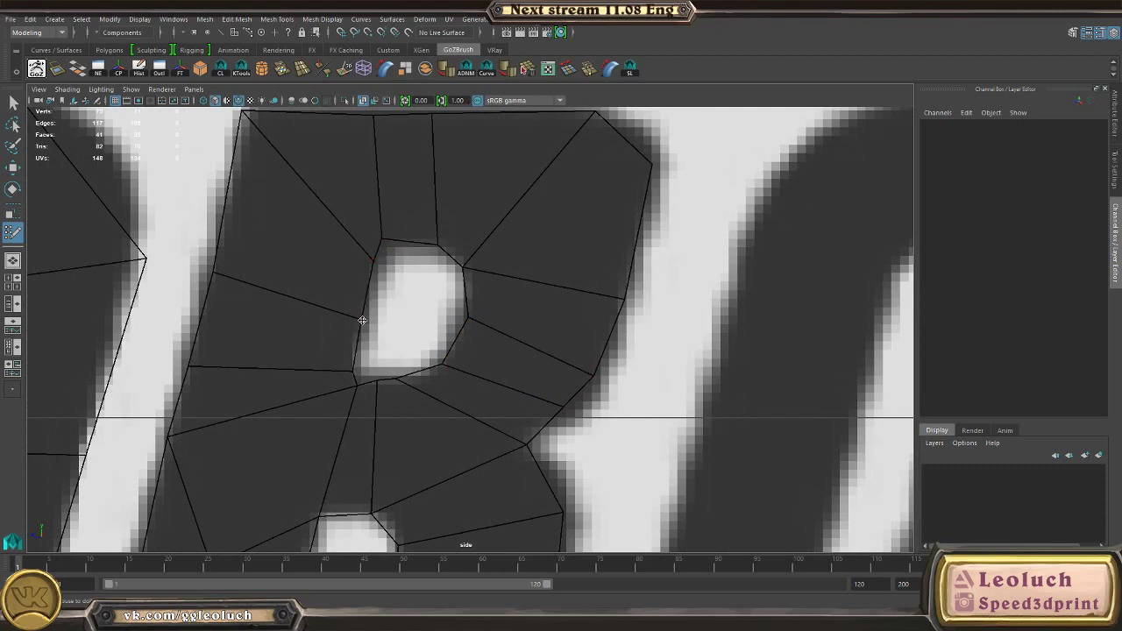
mouse_move(354, 370)
mouse_down()
mouse_move(353, 361)
mouse_move(380, 387)
mouse_move(366, 379)
mouse_up()
drag(359, 322, 356, 320)
drag(399, 377, 419, 379)
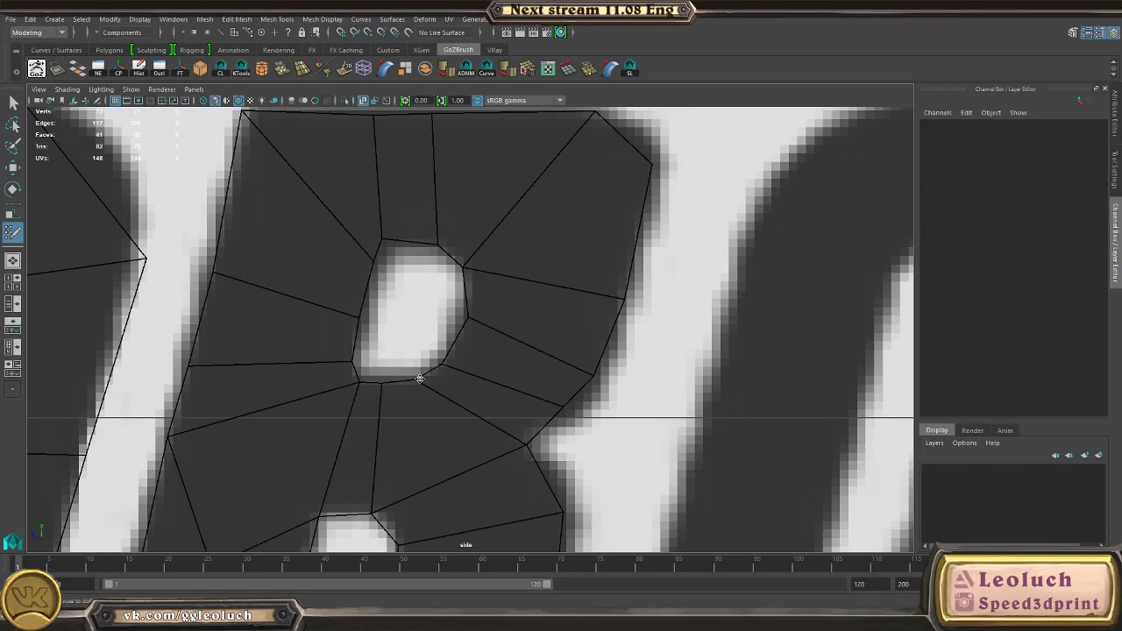
drag(462, 323, 462, 328)
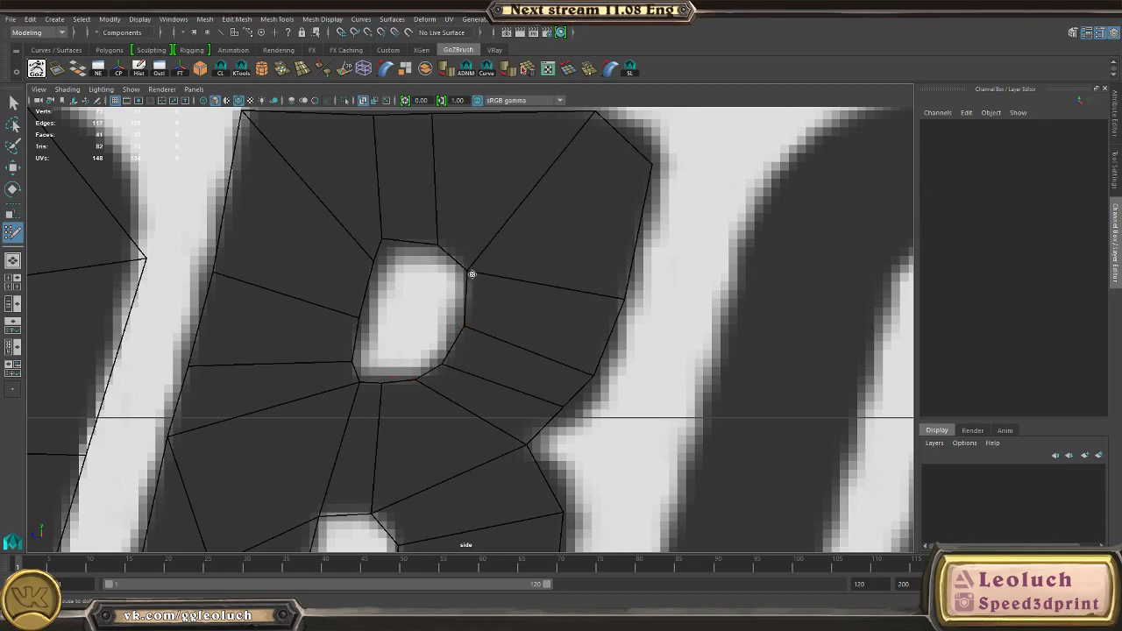
Step: Place Quad Draw points at the bottom corners of the M's three legs
scroll(473, 267, down, 6)
scroll(543, 298, up, 1)
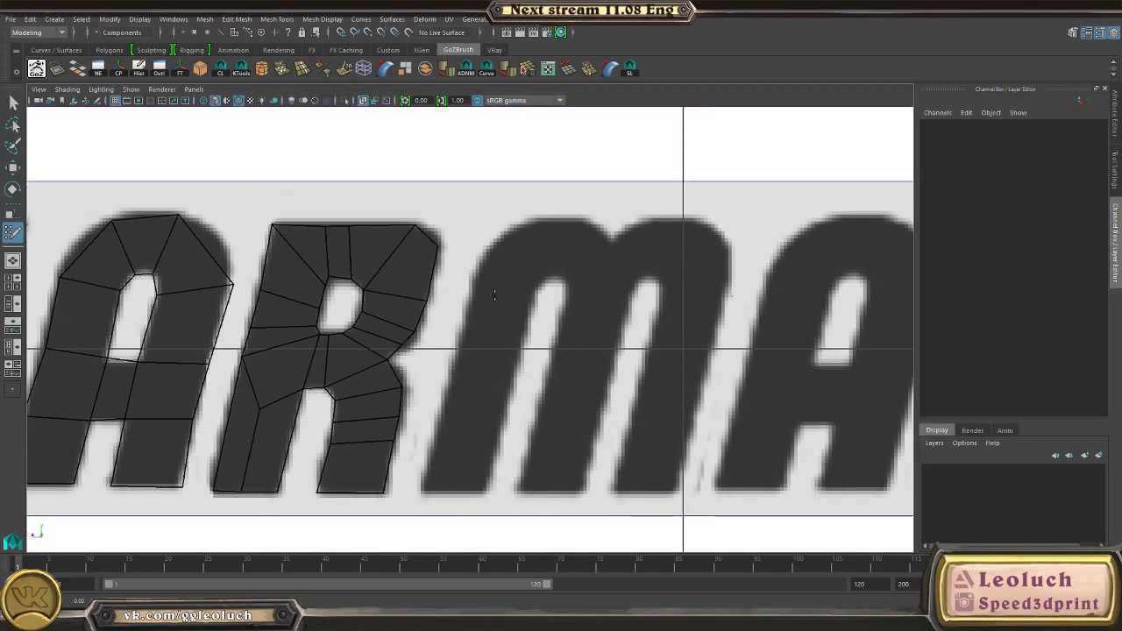
alt+right_drag(494, 295, 497, 296)
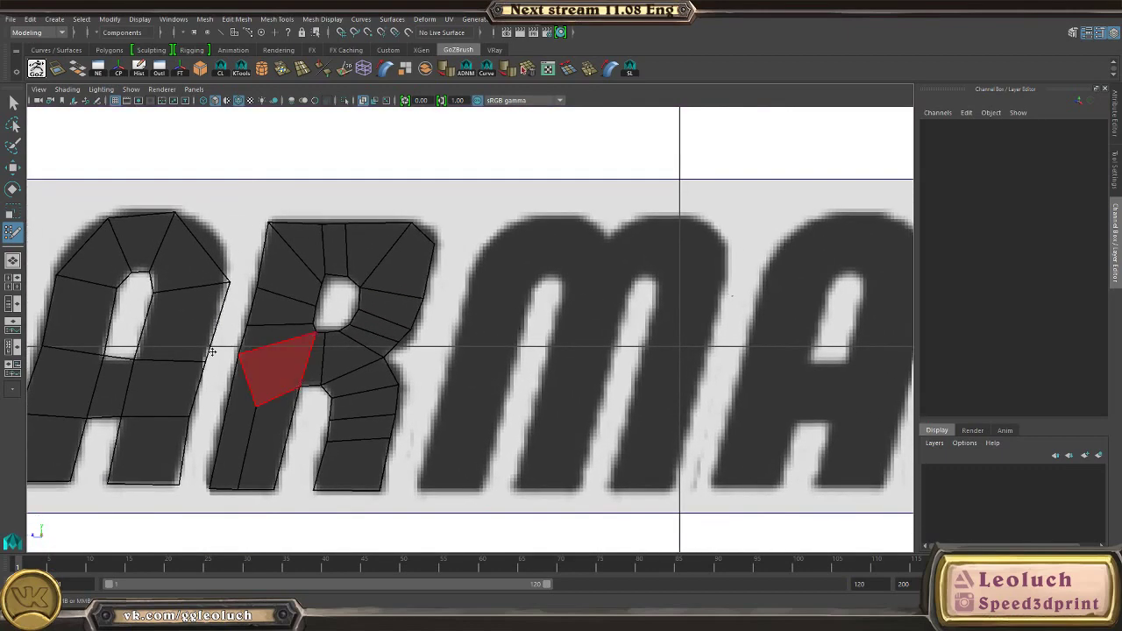
alt+middle_drag(442, 384, 422, 346)
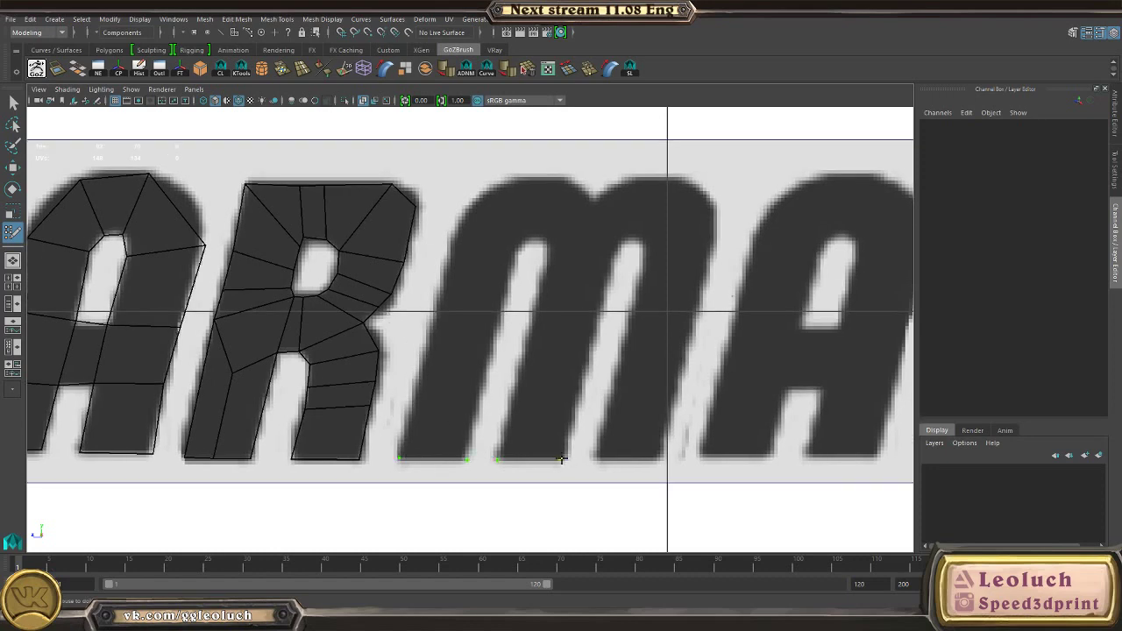
click(652, 460)
alt+middle_drag(543, 278, 486, 279)
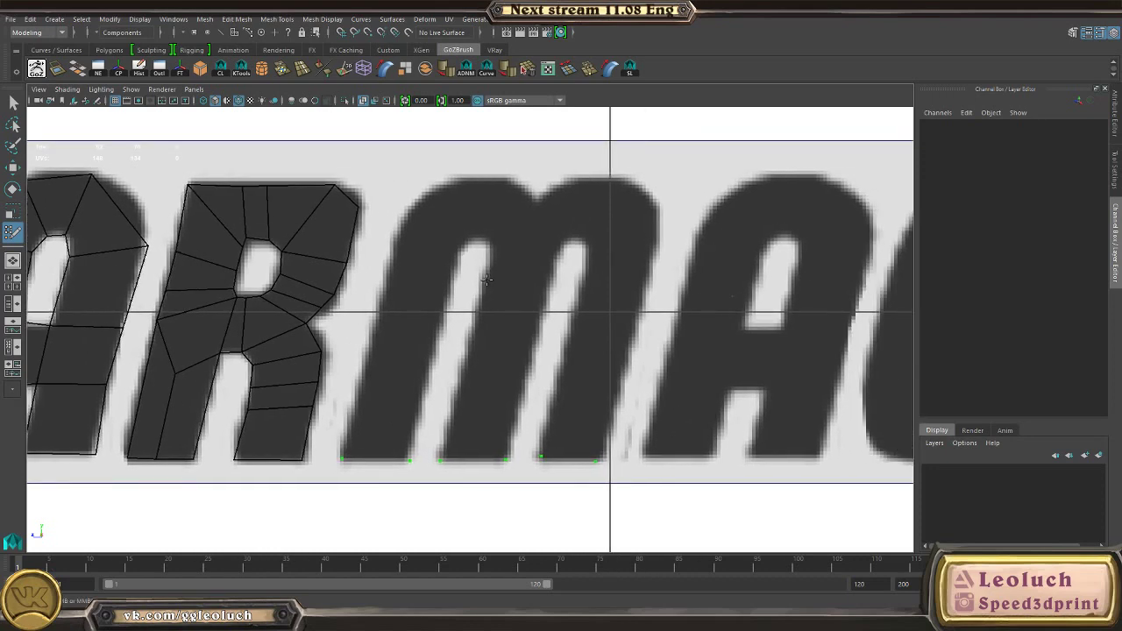
Step: Fill the M's middle leg with two stacked quads from its foot up to the inner openings
click(561, 253)
click(530, 355)
shift+click(493, 396)
shift+click(509, 295)
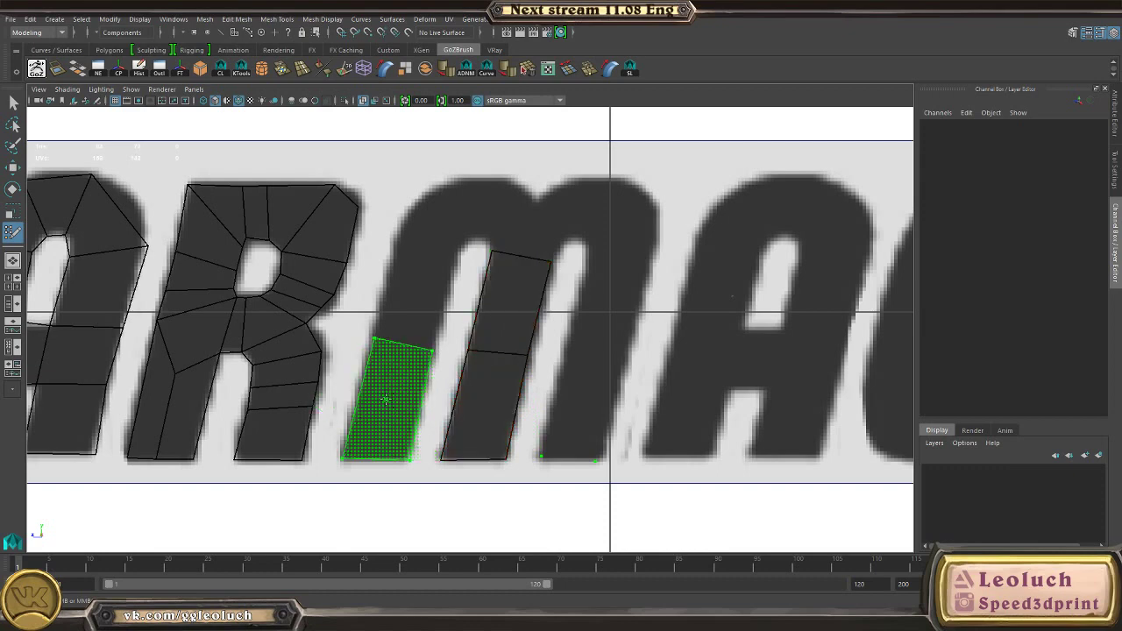
Step: Fill a quad at the foot of the M's left leg and stretch its upper vertices up along the leg
alt+middle_drag(350, 239, 378, 308)
scroll(379, 308, up, 1)
scroll(379, 308, up, 1)
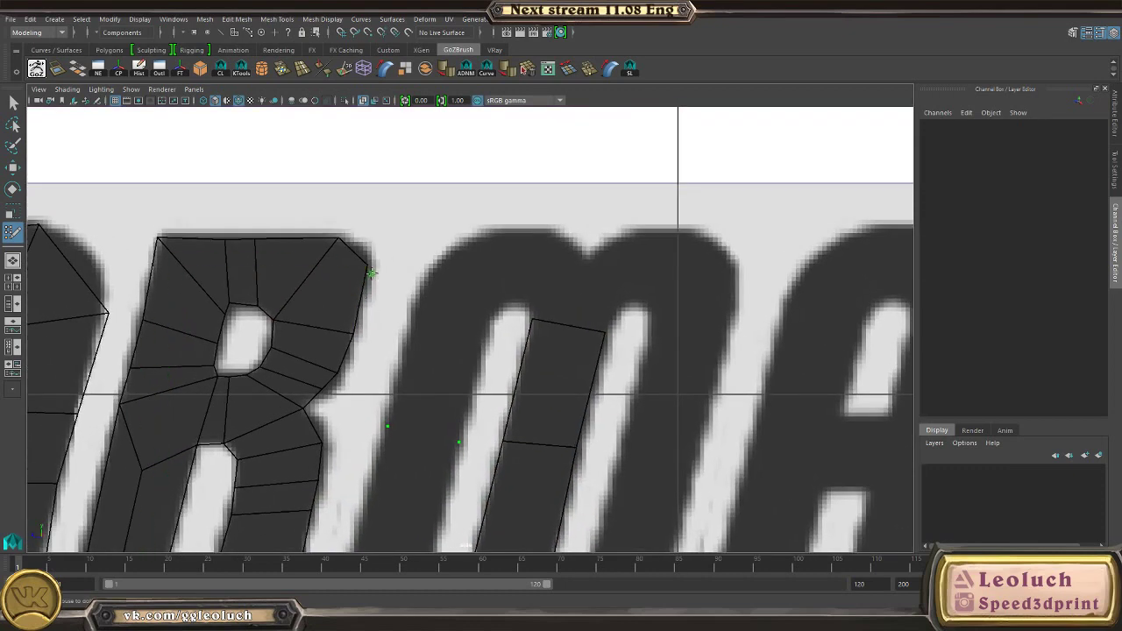
alt+middle_drag(436, 430, 426, 360)
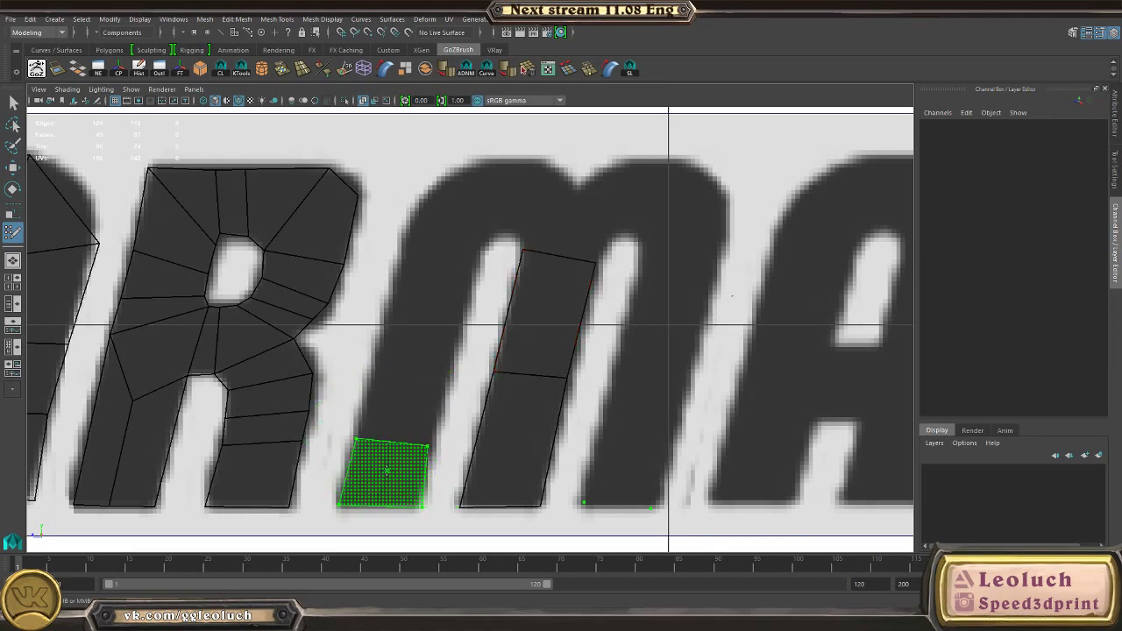
shift+click(427, 448)
drag(355, 438, 377, 347)
drag(431, 447, 447, 365)
Step: Fill the M's right leg with two stacked quads from its foot to beside the inner opening
alt+middle_drag(573, 412, 536, 367)
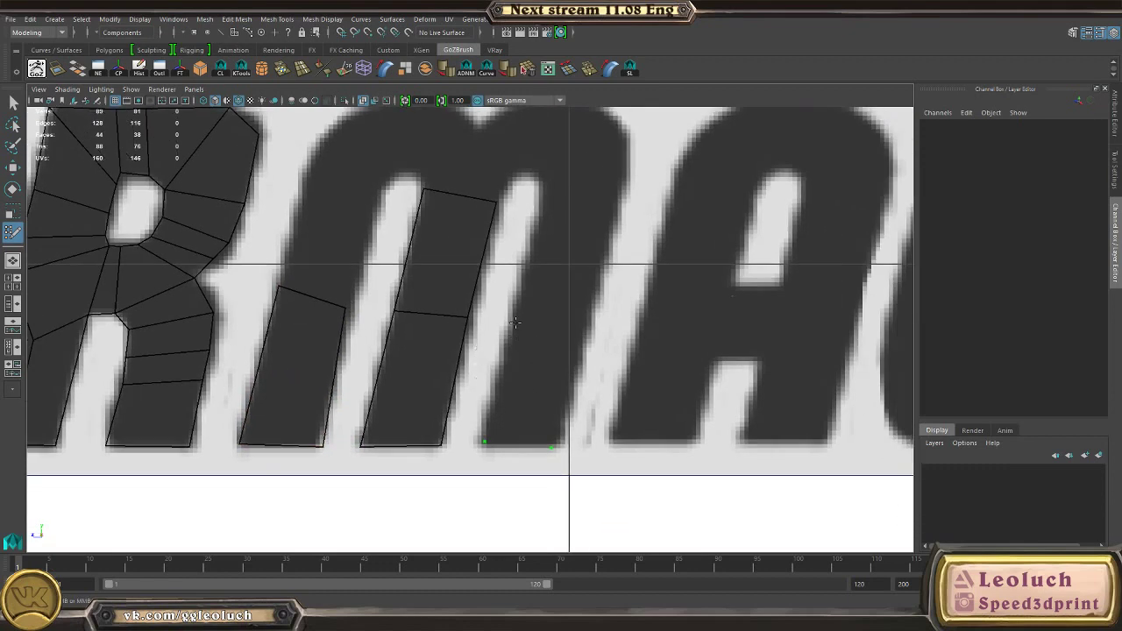
shift+click(579, 328)
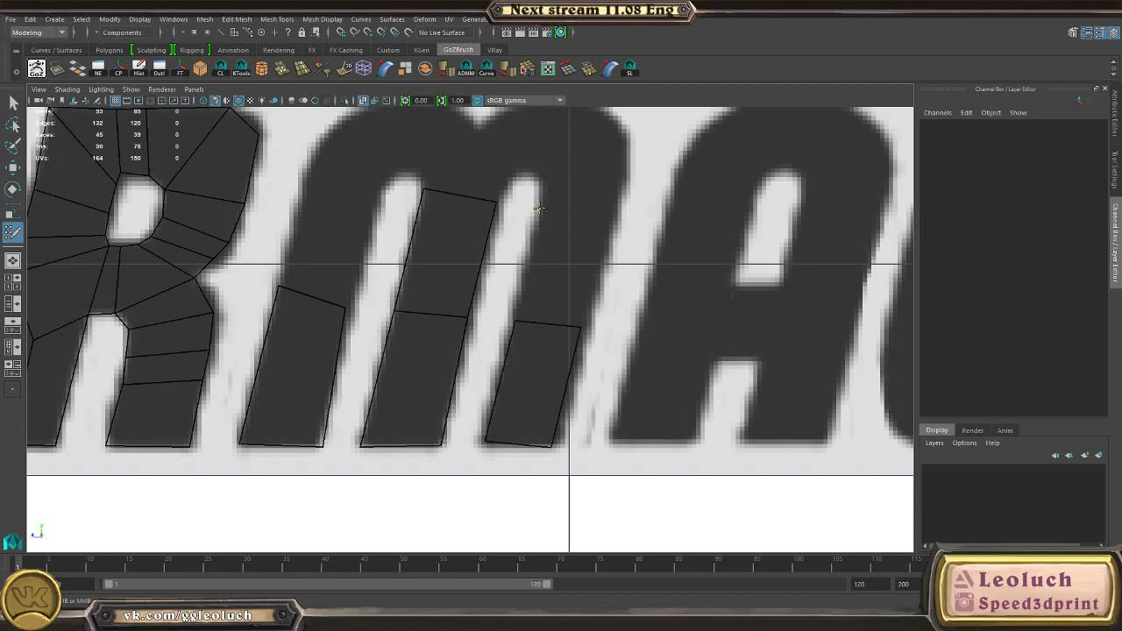
alt+middle_drag(515, 167, 531, 279)
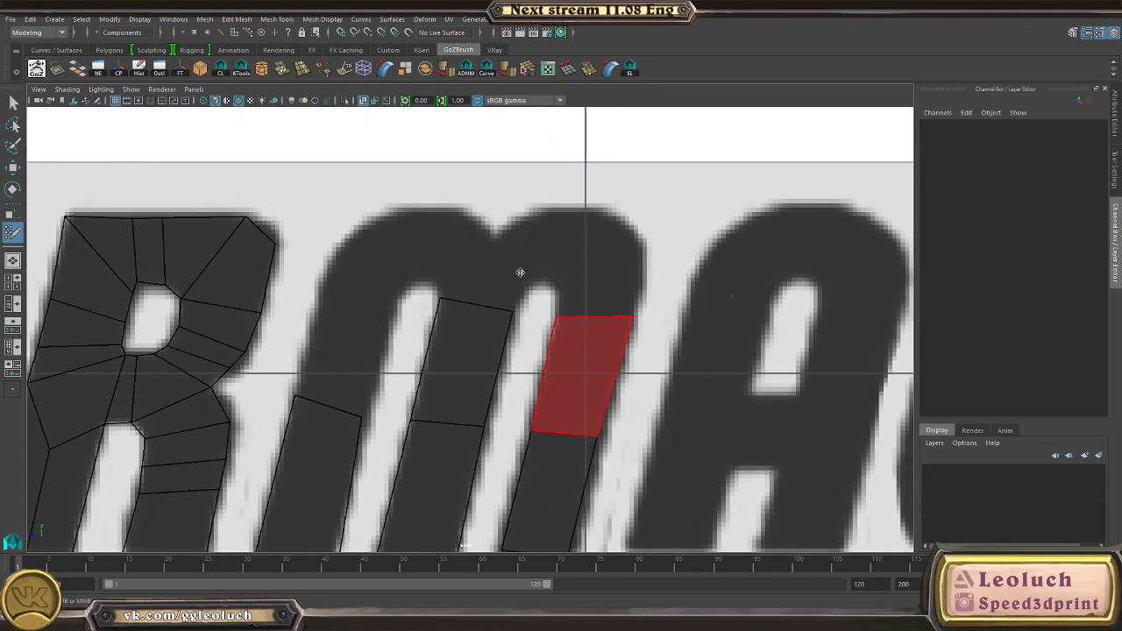
Step: Insert a lengthwise edge down the M's middle leg and fill a quad from it up to the top notch
shift+click(531, 279)
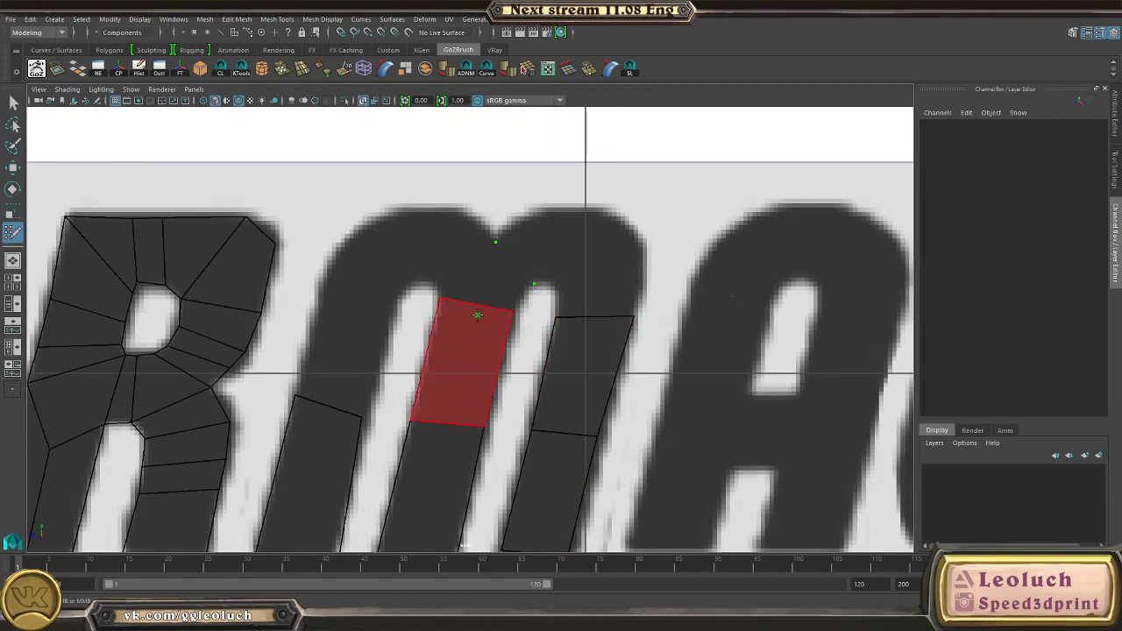
ctrl+click(482, 305)
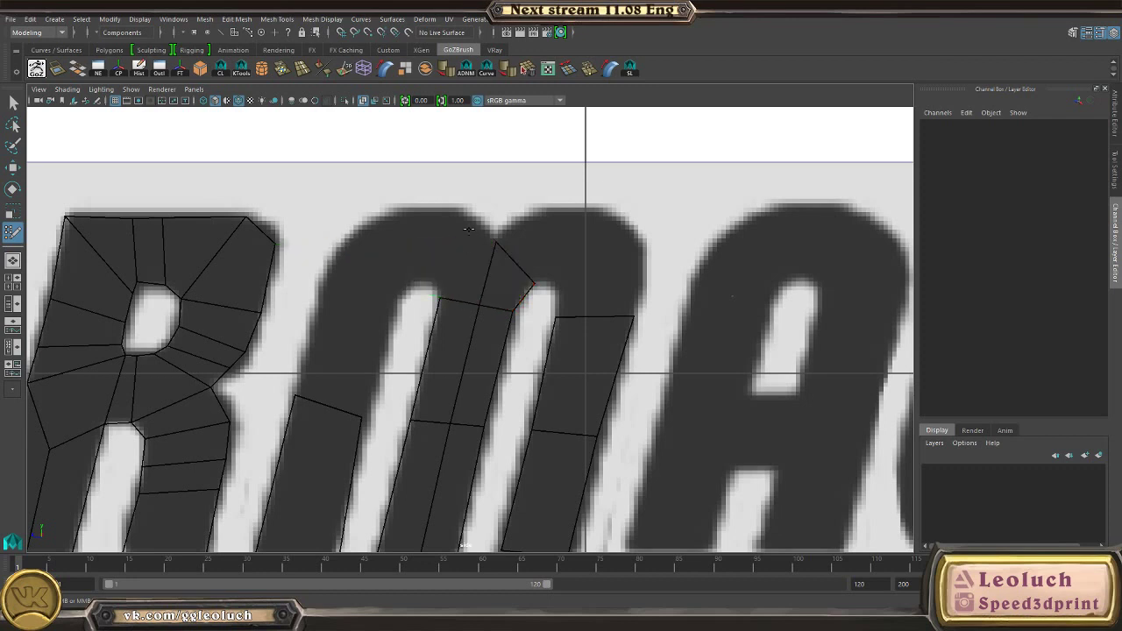
Step: Fill a run of quads around the M's left arch, joining the middle leg's top to the left leg
shift+click(462, 275)
click(431, 213)
shift+click(456, 253)
shift+click(396, 292)
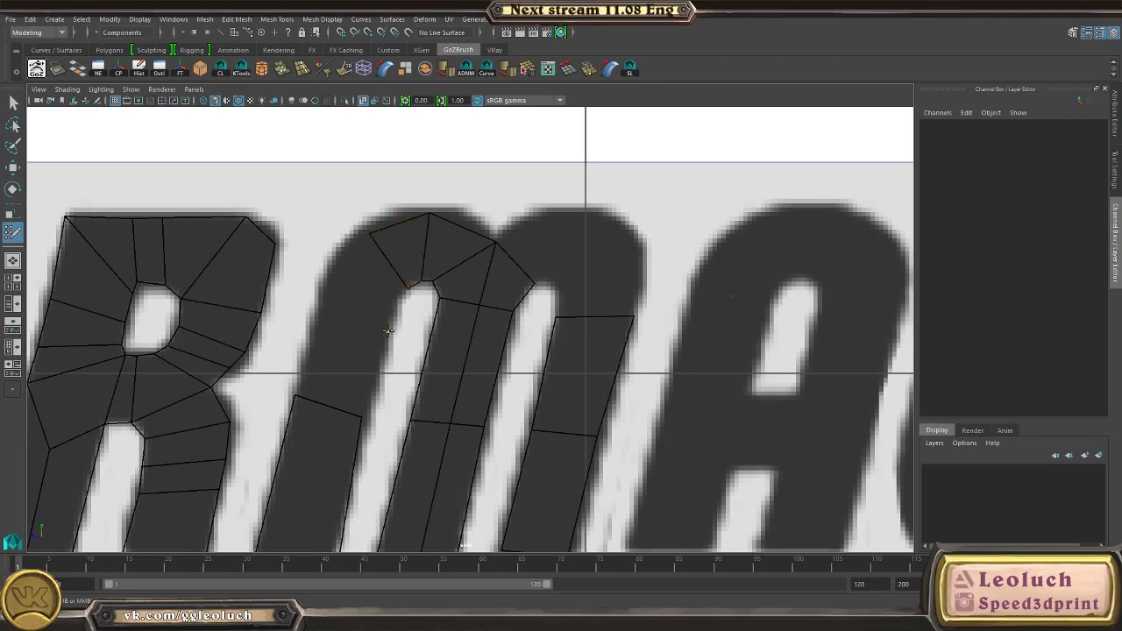
click(319, 313)
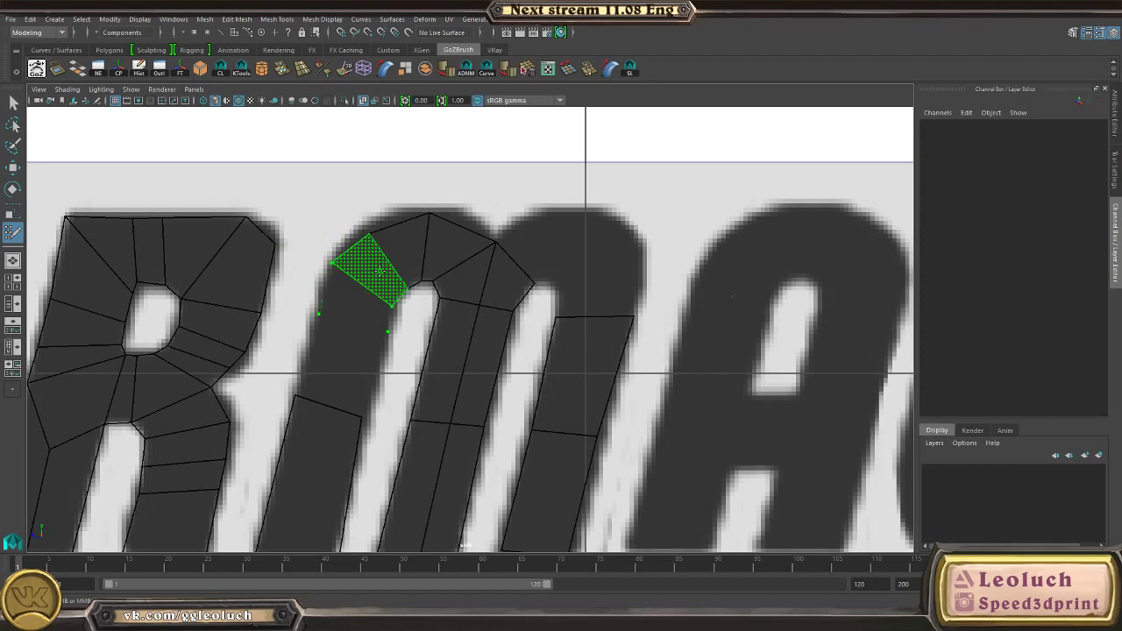
shift+click(355, 294)
shift+click(326, 373)
Step: Fill quads over the M's right arch from the top notch down to the right leg
alt+middle_drag(600, 353, 396, 378)
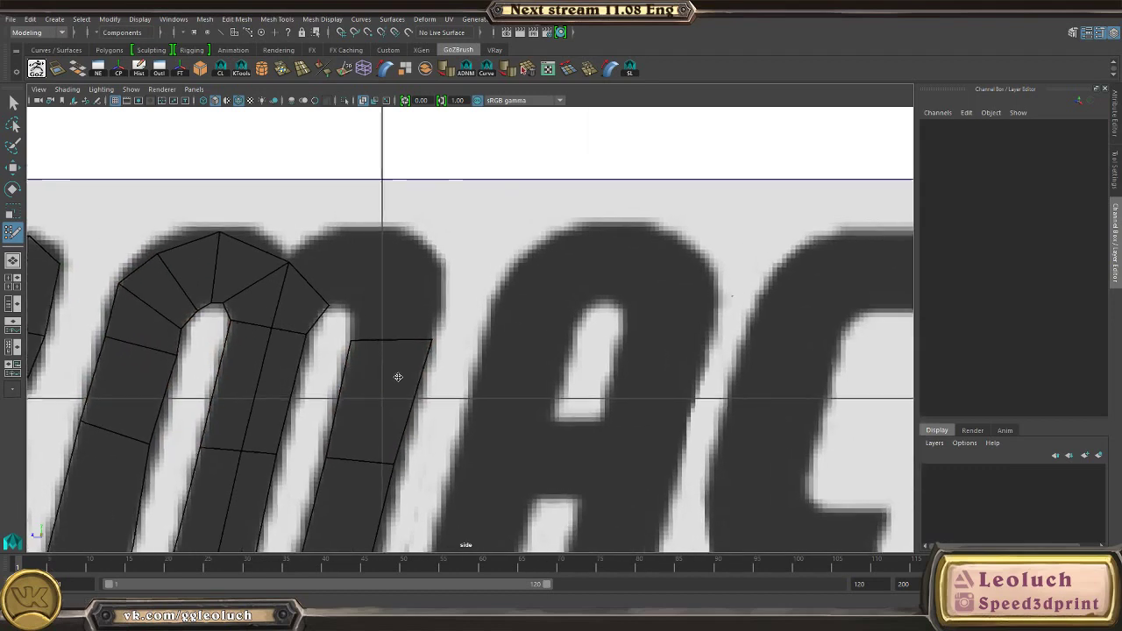
shift+click(357, 229)
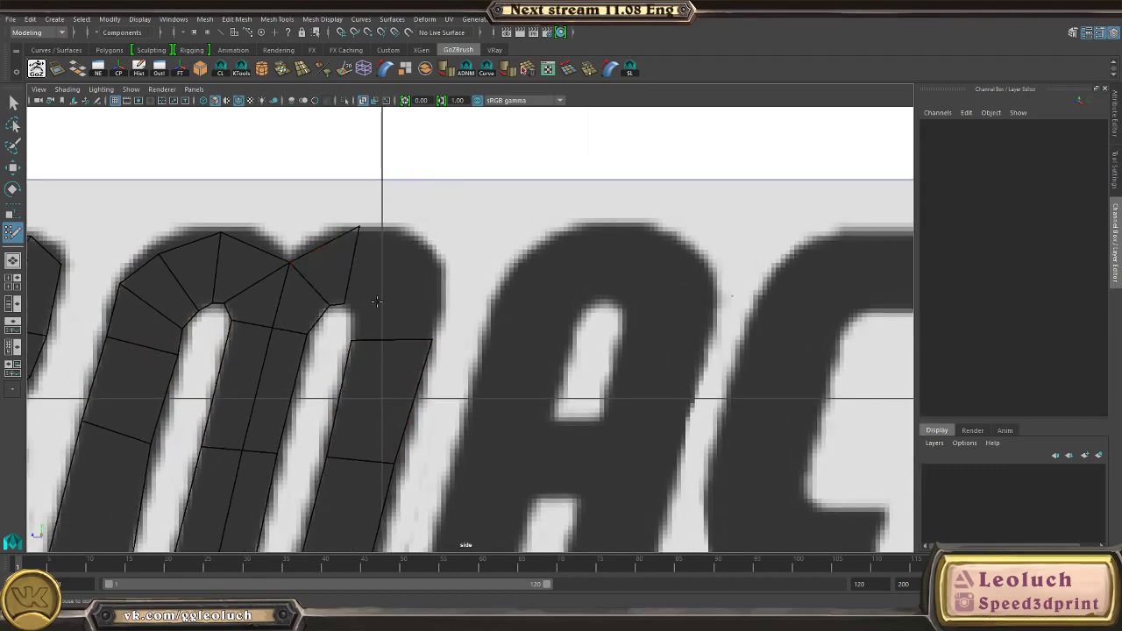
click(353, 313)
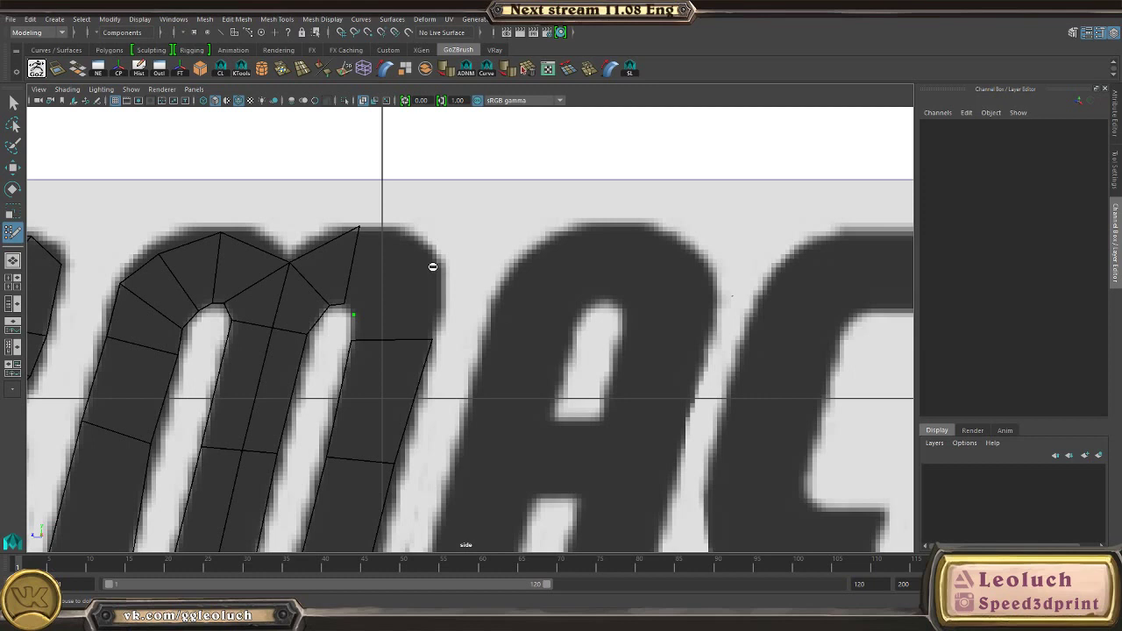
shift+click(383, 298)
Step: Insert extra edges across both of the M's arches and pull the vertices onto the rounded outlines
scroll(364, 315, up, 1)
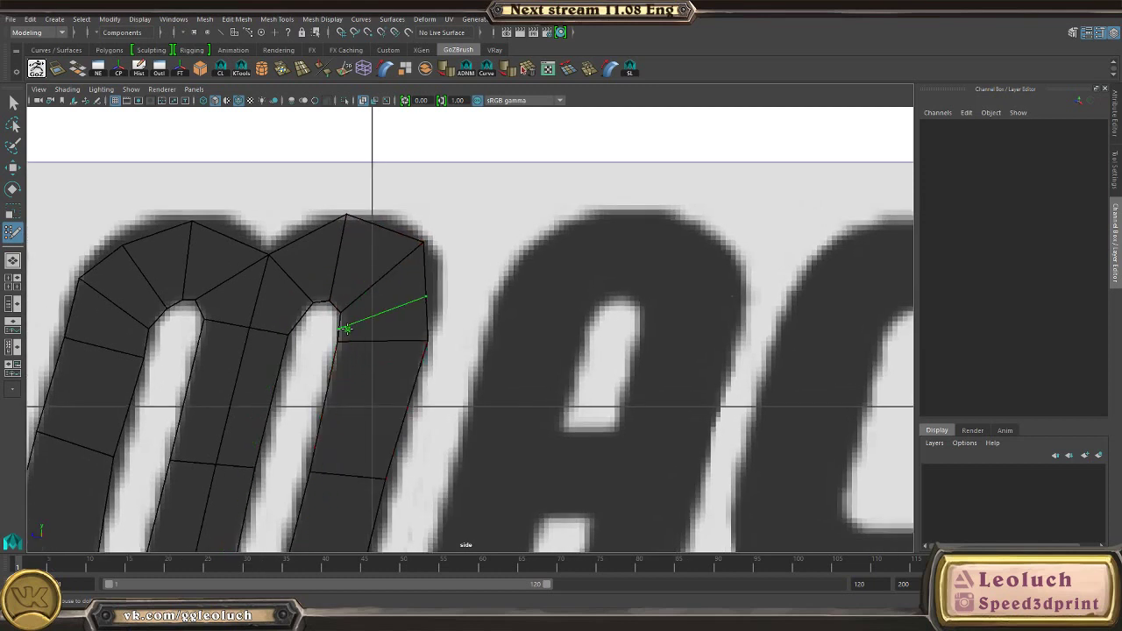
ctrl+click(341, 327)
drag(344, 328, 340, 310)
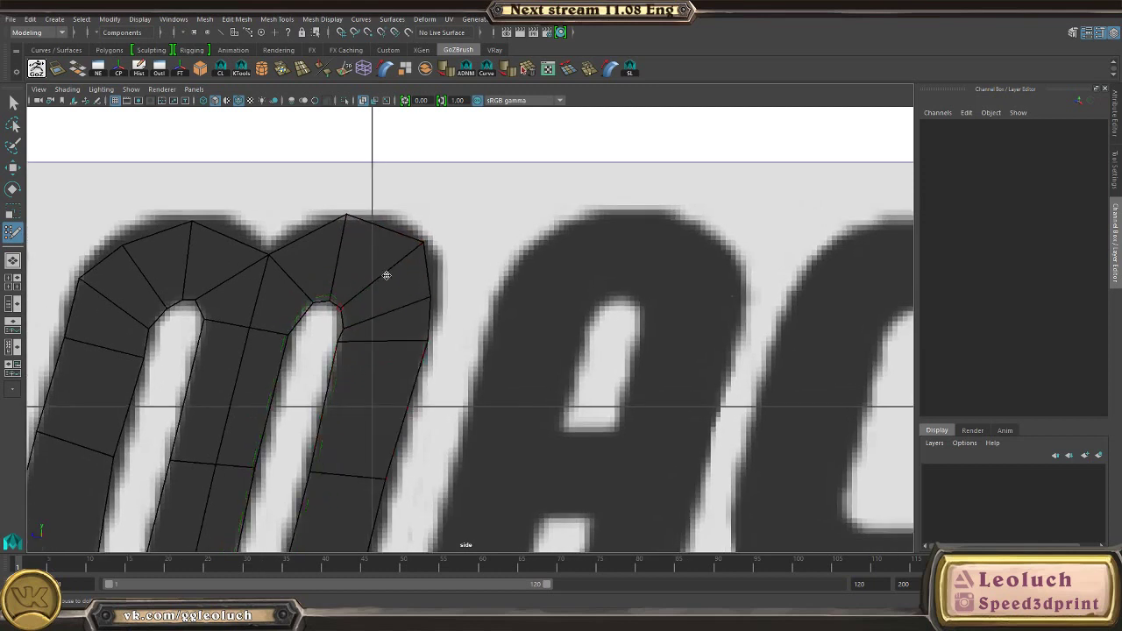
drag(346, 215, 397, 223)
ctrl+click(379, 227)
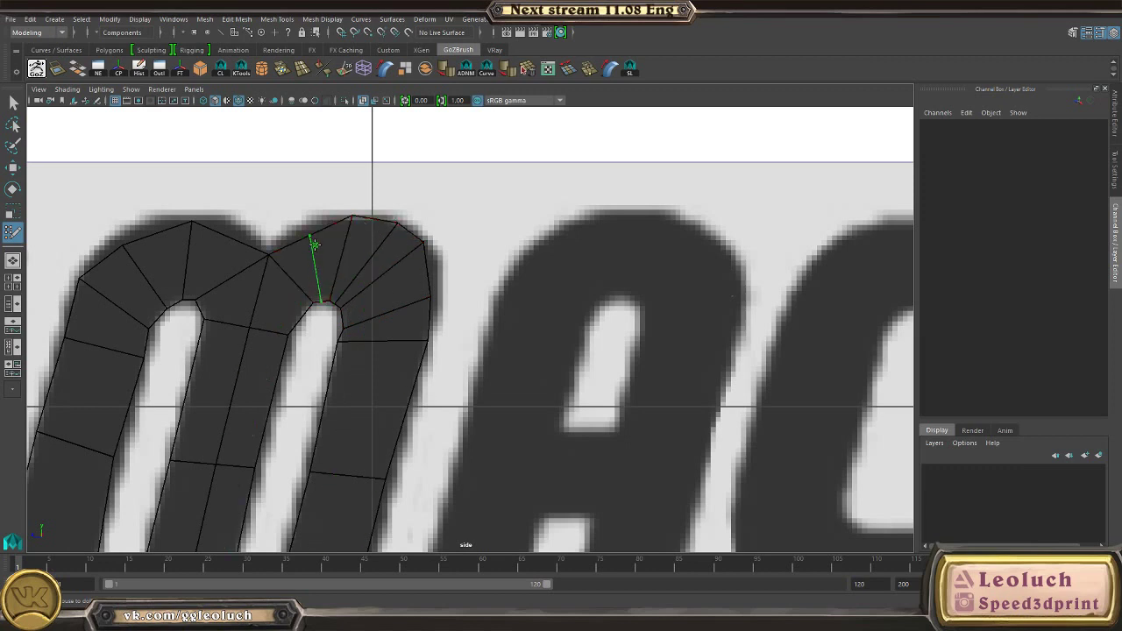
click(308, 231)
click(226, 239)
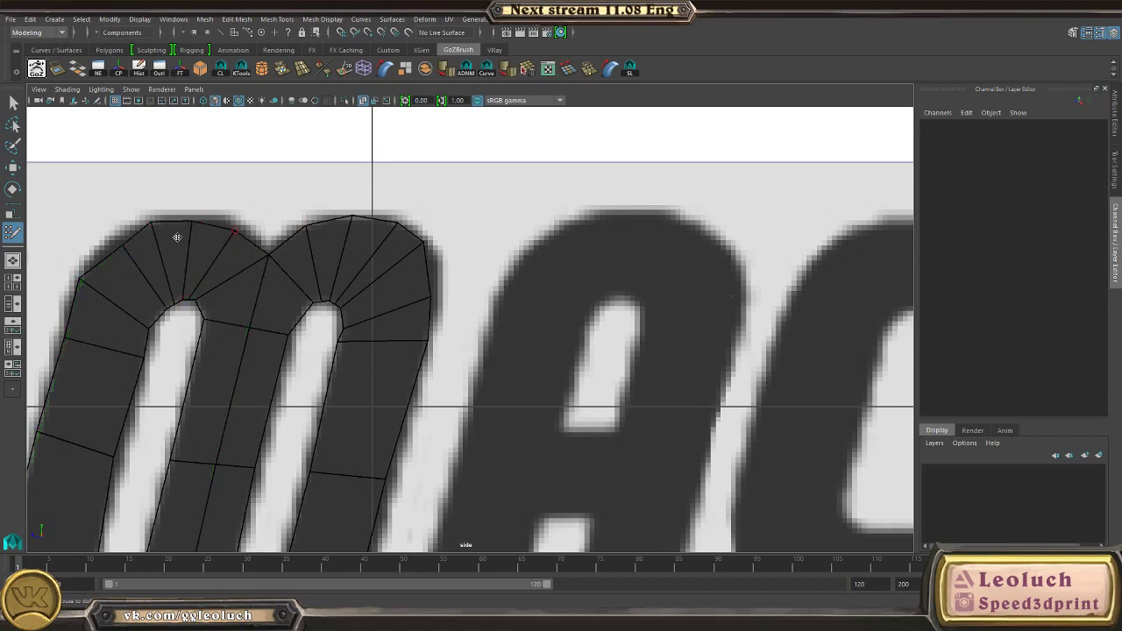
alt+middle_drag(148, 331, 265, 309)
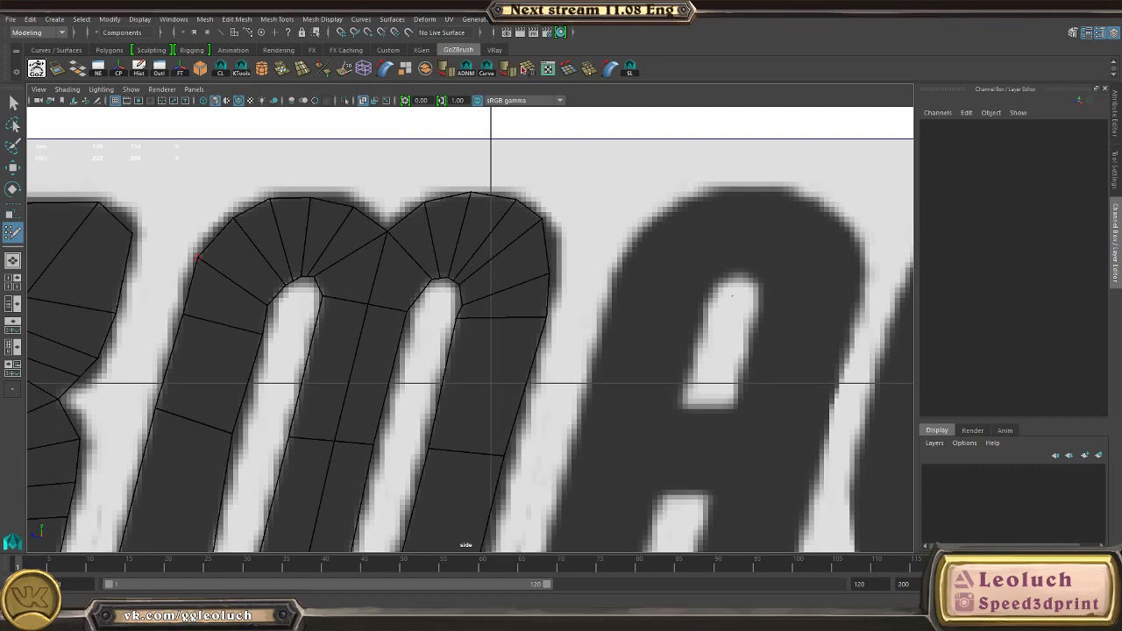
Step: Fill a quad over the C's lower arm, from its end back to the inner corner
alt+middle_drag(576, 357, 367, 193)
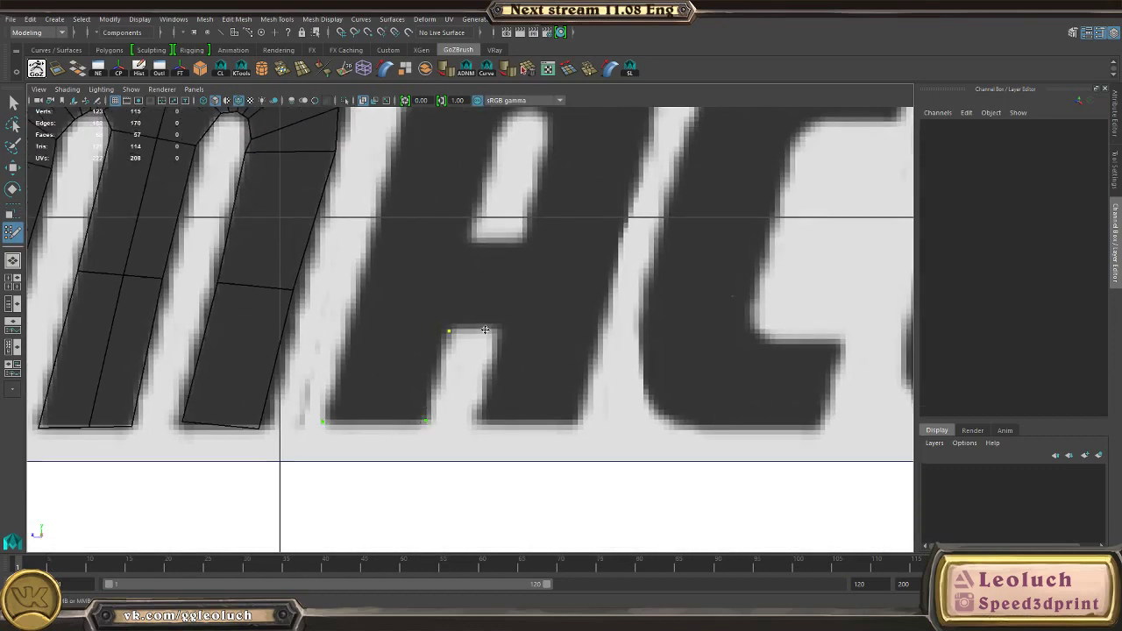
alt+middle_drag(606, 342, 579, 434)
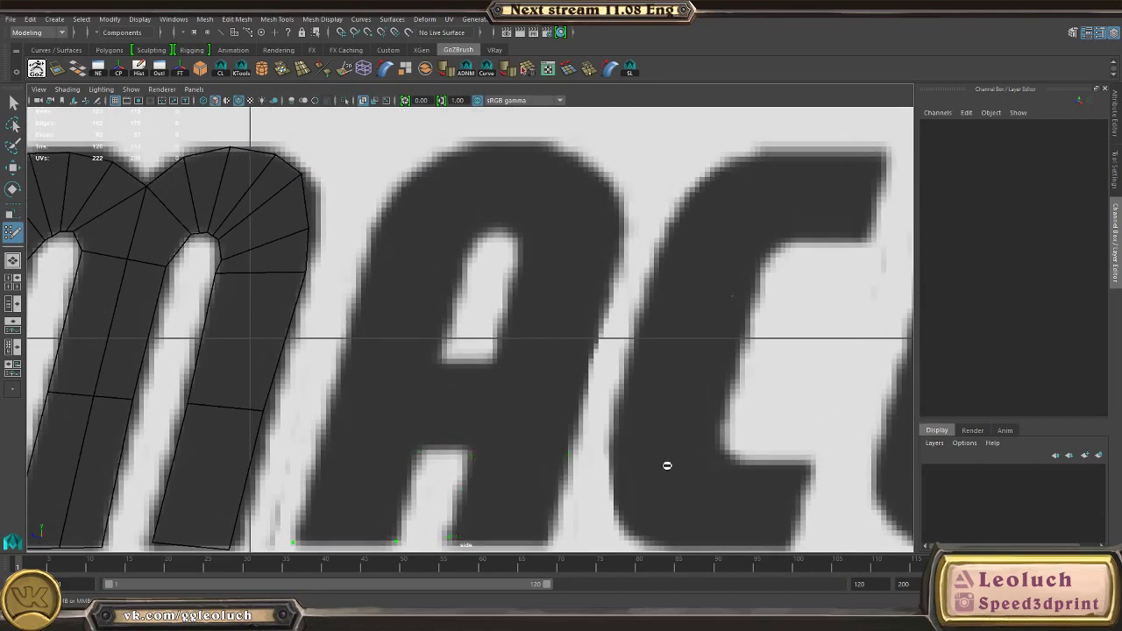
alt+middle_drag(667, 465, 557, 372)
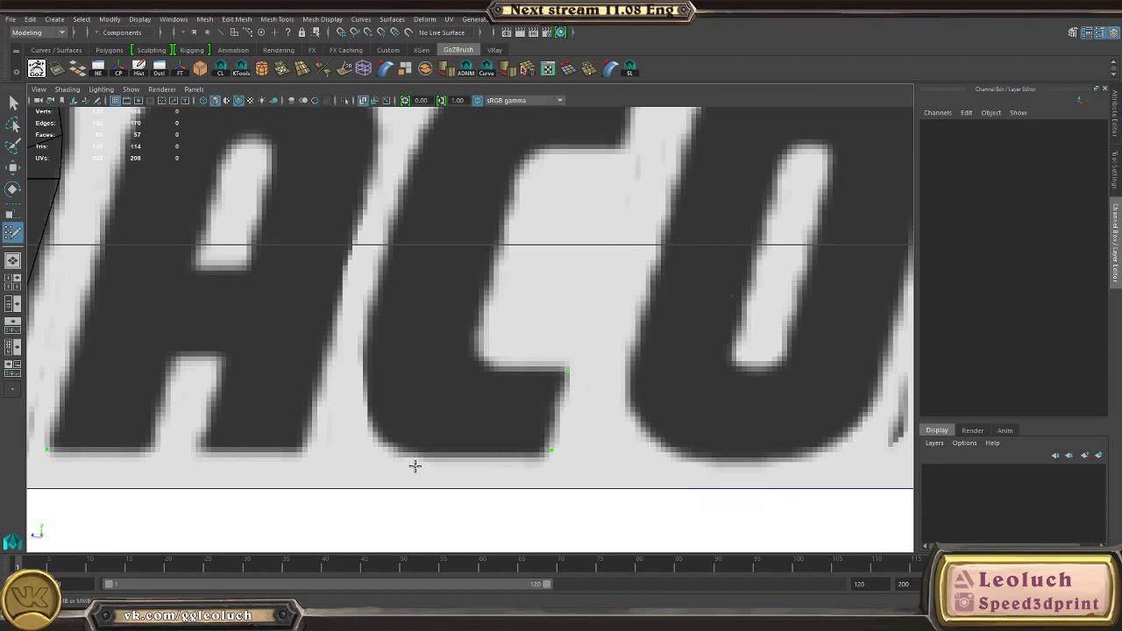
shift+click(487, 417)
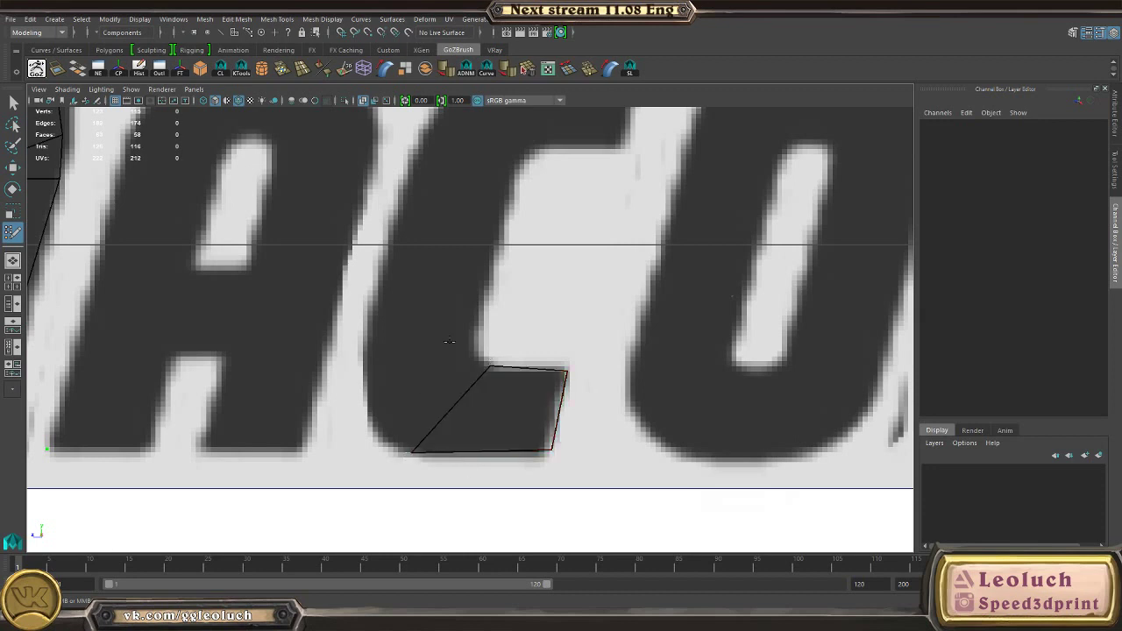
Step: Fill the C's lower bend, insert an edge across it, and shape its vertices to the outer and inner curves
click(367, 373)
shift+click(394, 401)
ctrl+click(388, 408)
drag(388, 410, 372, 421)
drag(482, 352, 475, 338)
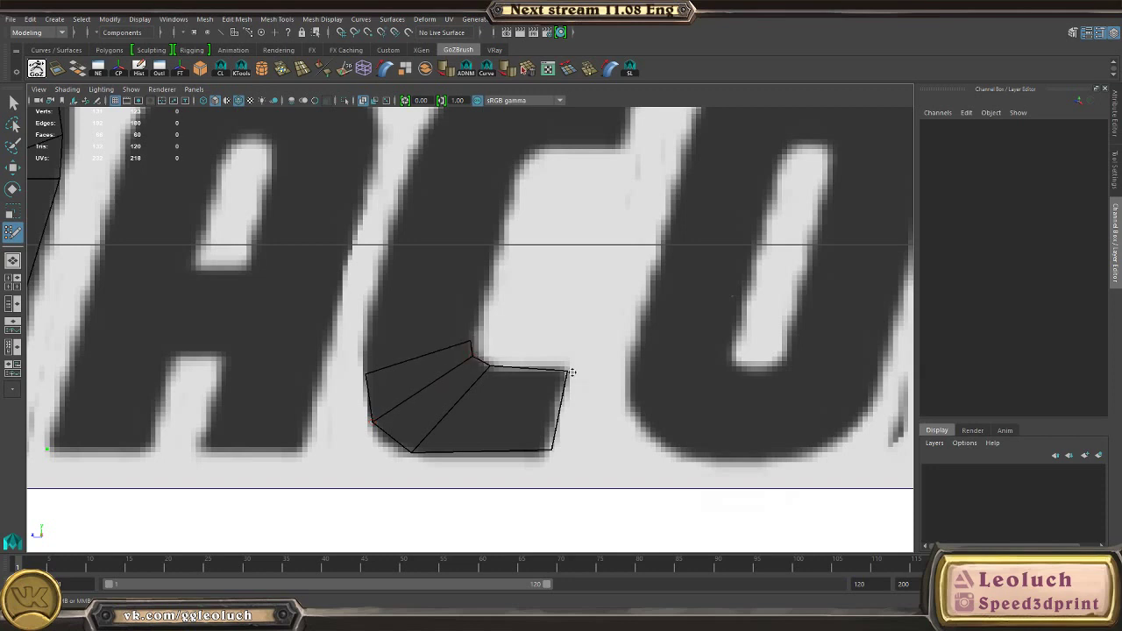
Step: Fill a quad up the C's stem to mid-height, insert an edge across it, and fit the outer vertices to the outline
alt+middle_drag(487, 361, 497, 428)
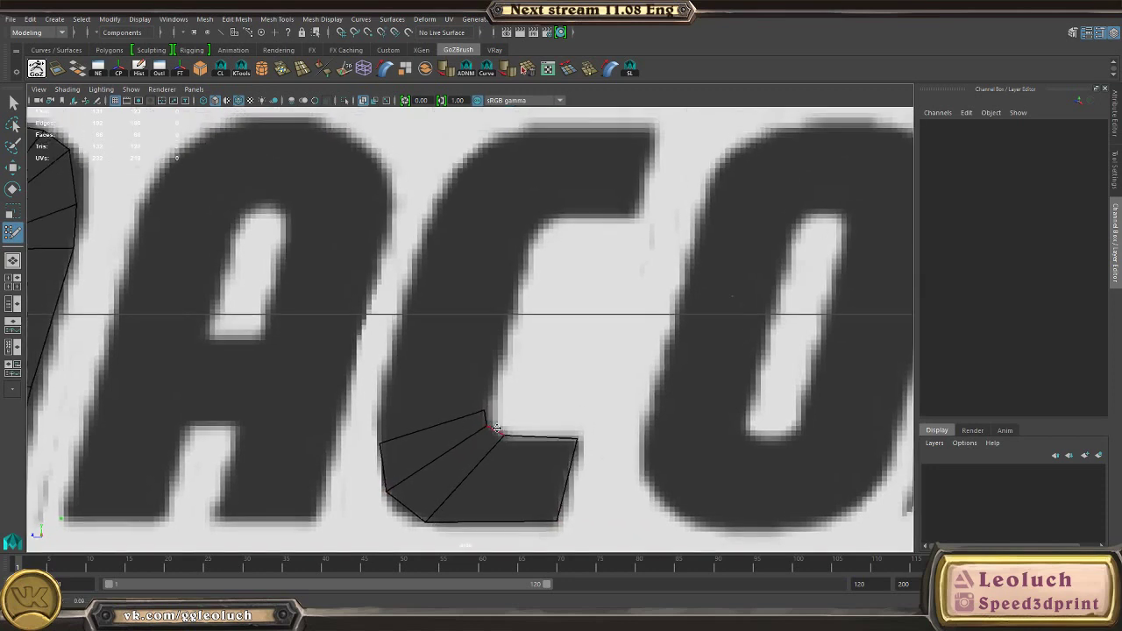
click(408, 311)
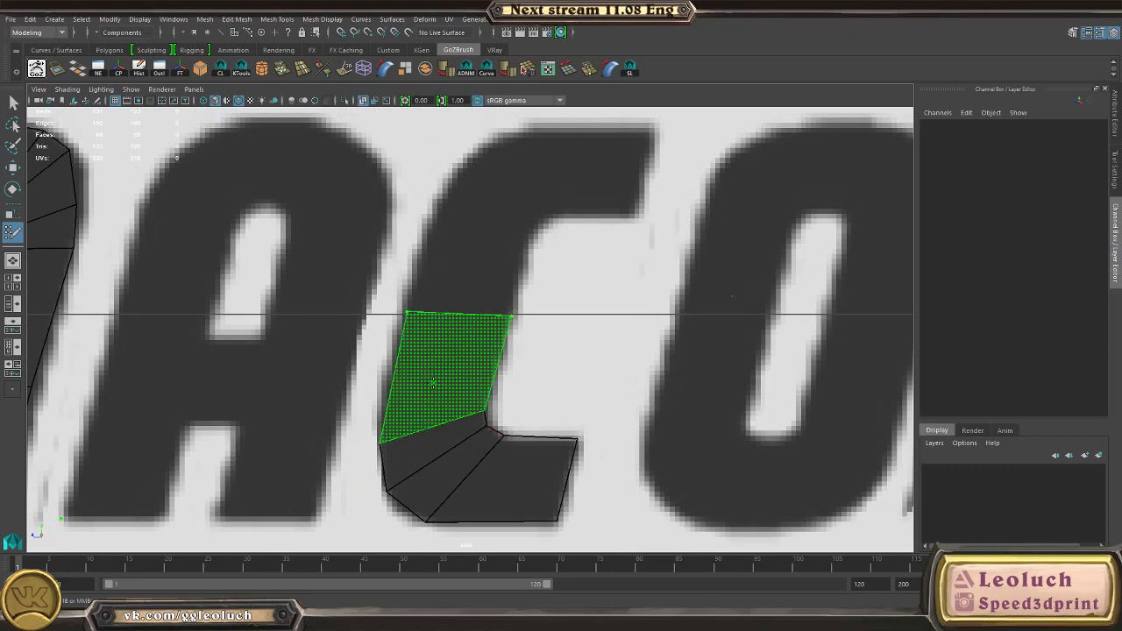
shift+click(400, 389)
ctrl+click(401, 367)
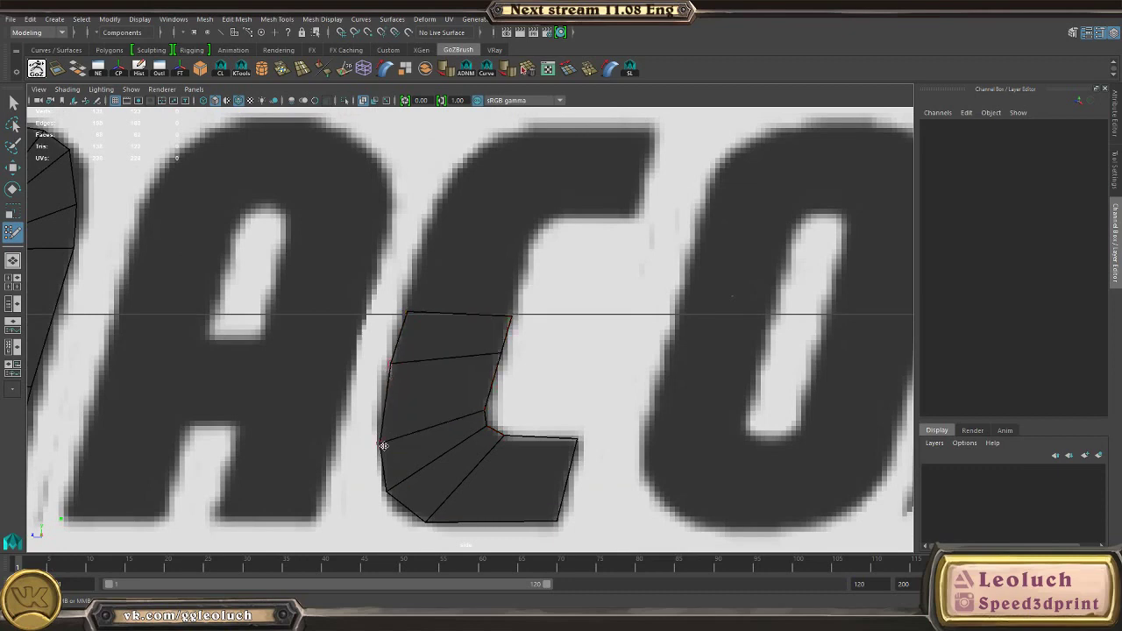
drag(384, 446, 385, 430)
Step: Fill quads over the C's upper stem, its upper bend, and the upper arm to its end
alt+middle_drag(420, 386, 347, 513)
click(456, 370)
click(376, 309)
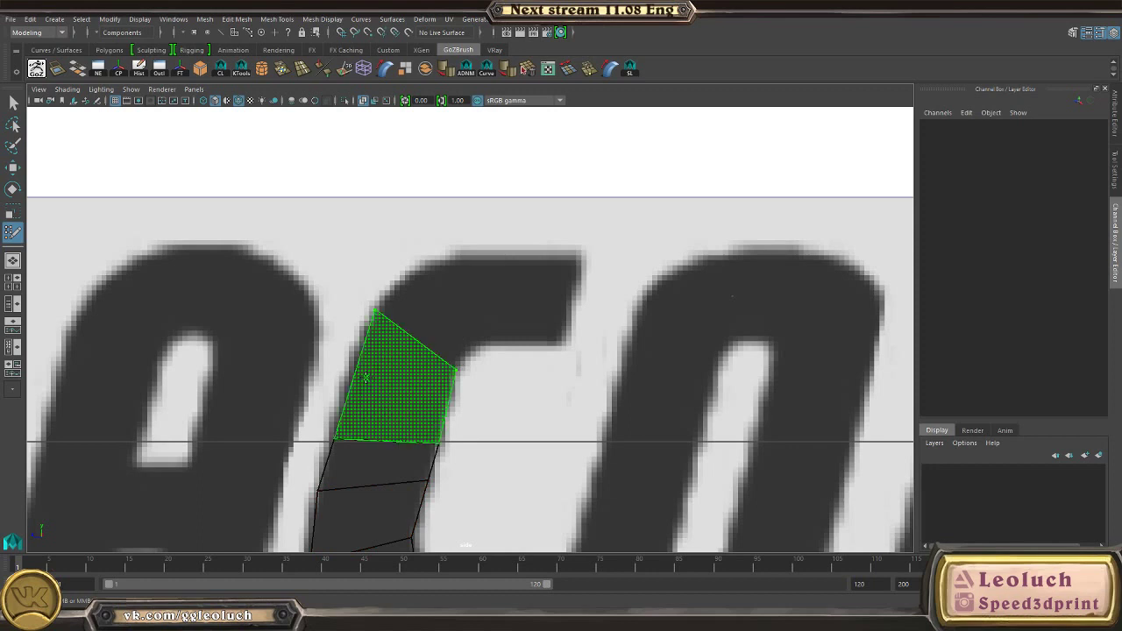
shift+click(365, 377)
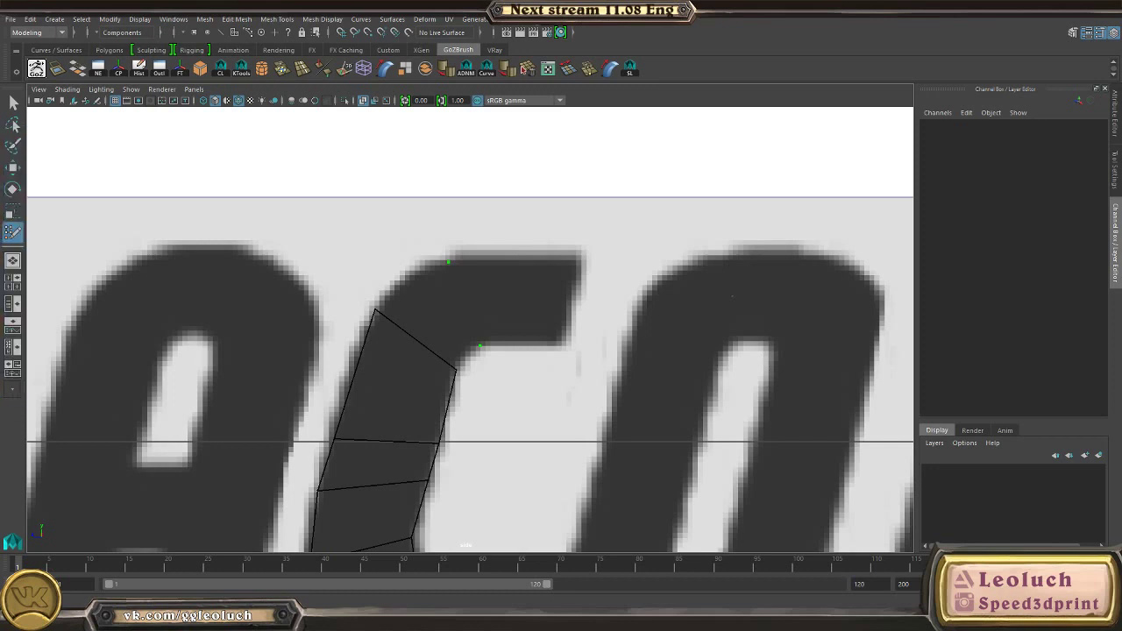
alt+middle_drag(526, 385, 492, 375)
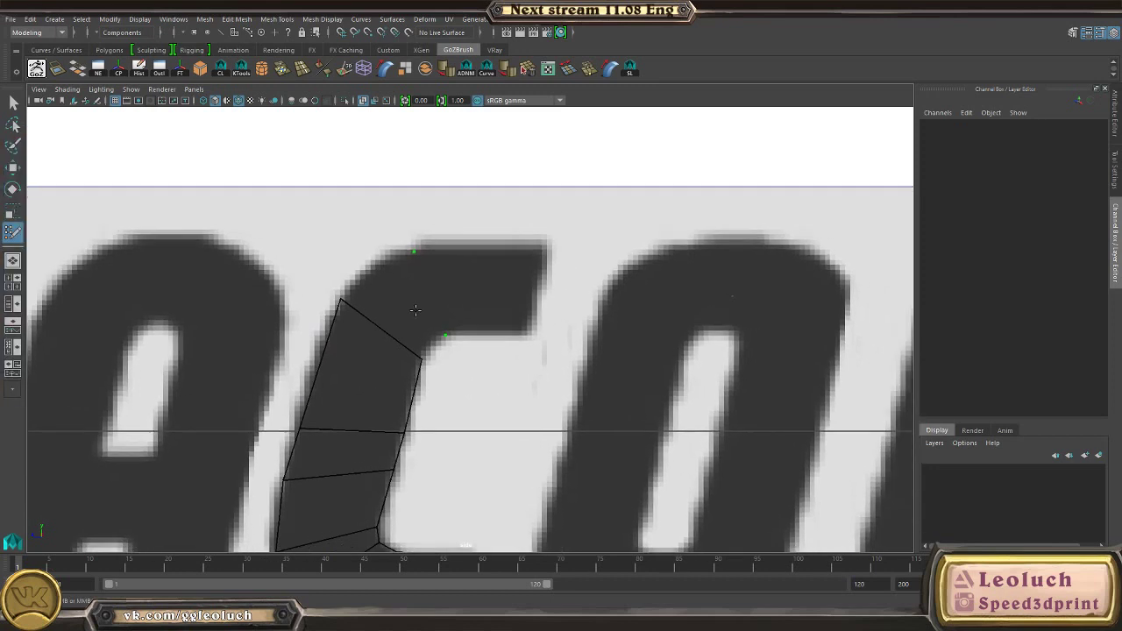
shift+click(518, 332)
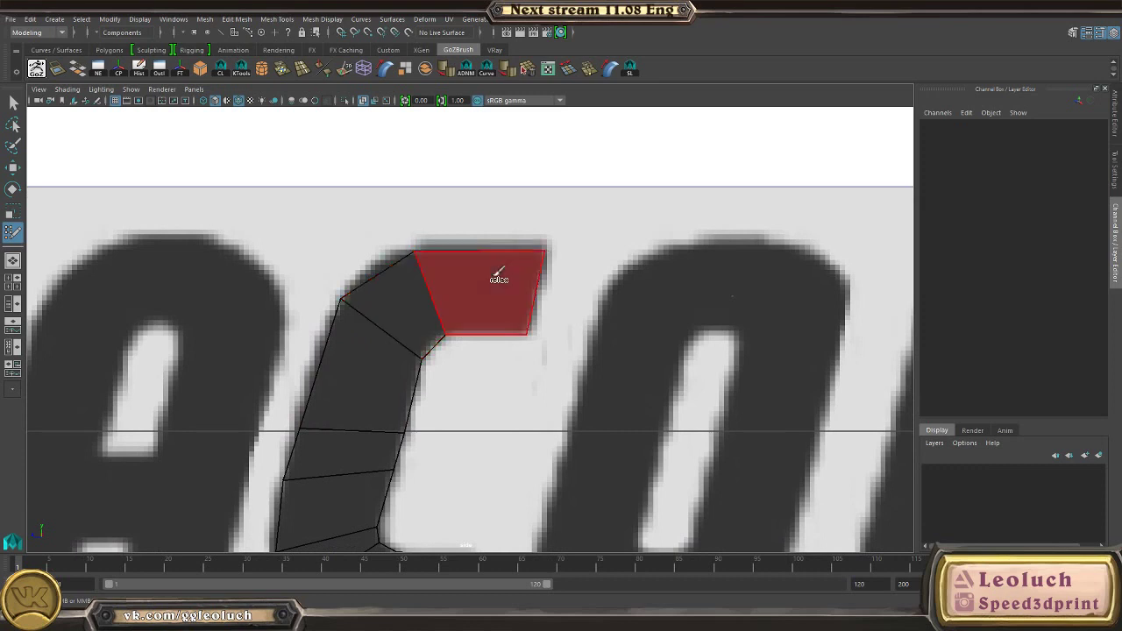
Step: Insert an edge across the C's upper bend and move the surrounding vertices to round its inner and outer contours
ctrl+click(432, 348)
mouse_move(432, 348)
mouse_down()
mouse_move(424, 336)
mouse_move(414, 354)
mouse_move(434, 335)
mouse_up()
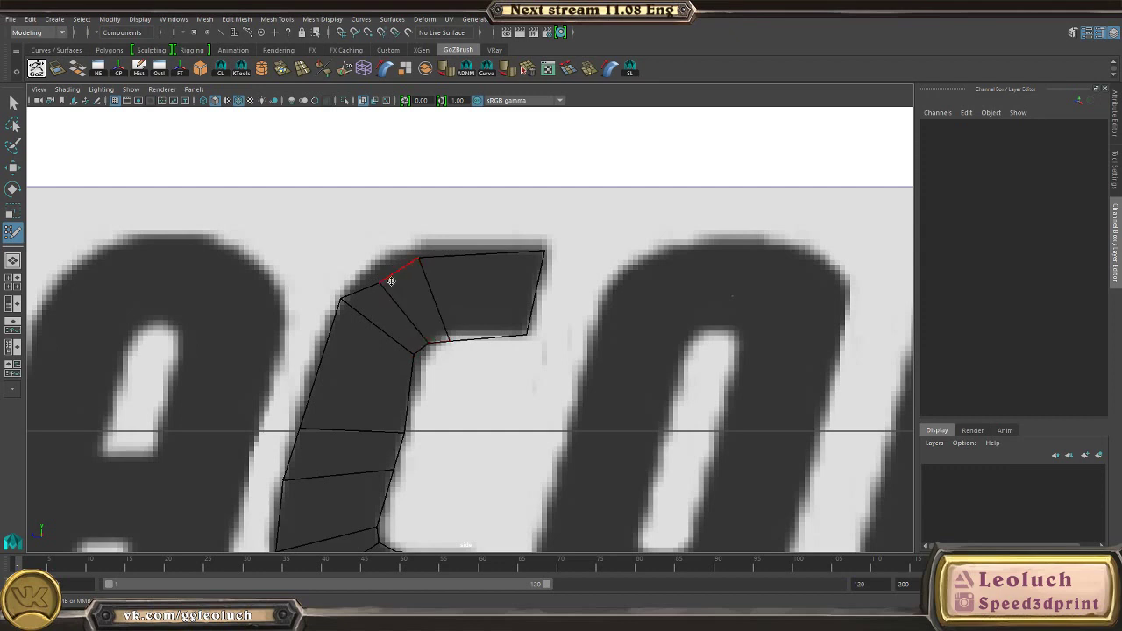
ctrl+click(427, 339)
drag(450, 342, 449, 329)
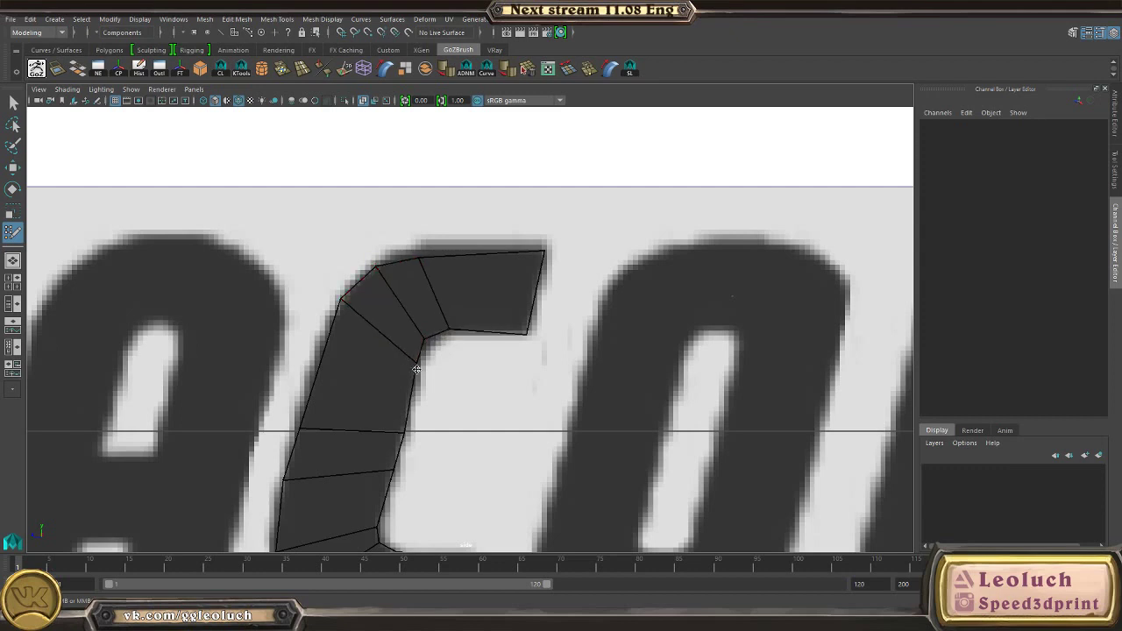
drag(340, 299, 327, 336)
Step: Fill the O's left side with two stacked quads running along the inner opening
alt+middle_drag(521, 370, 291, 229)
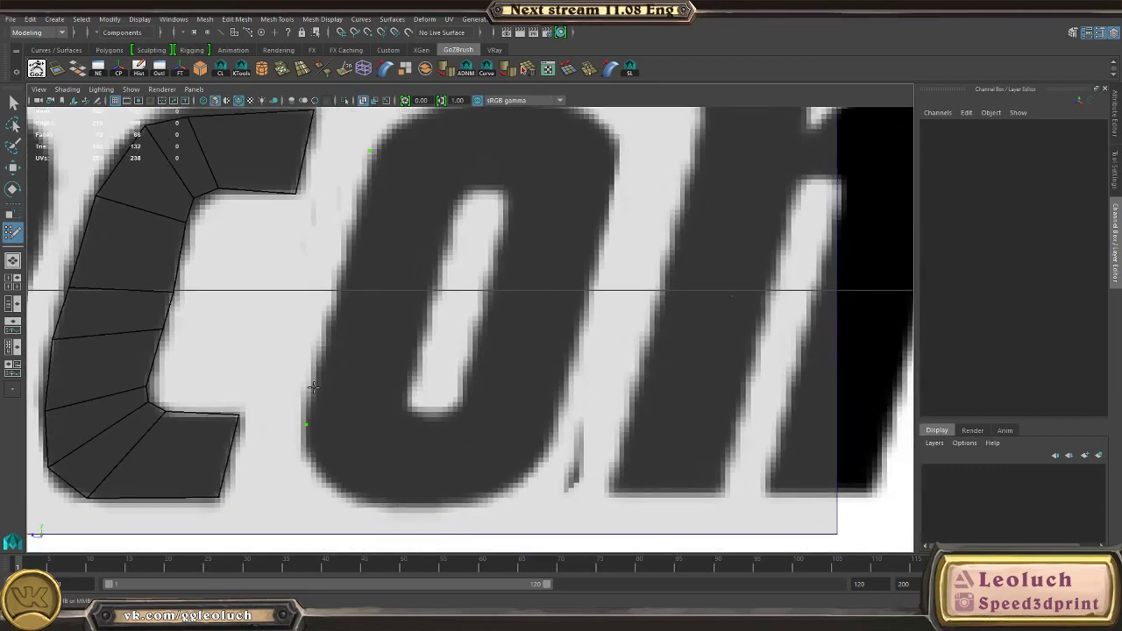
alt+middle_drag(408, 395, 422, 345)
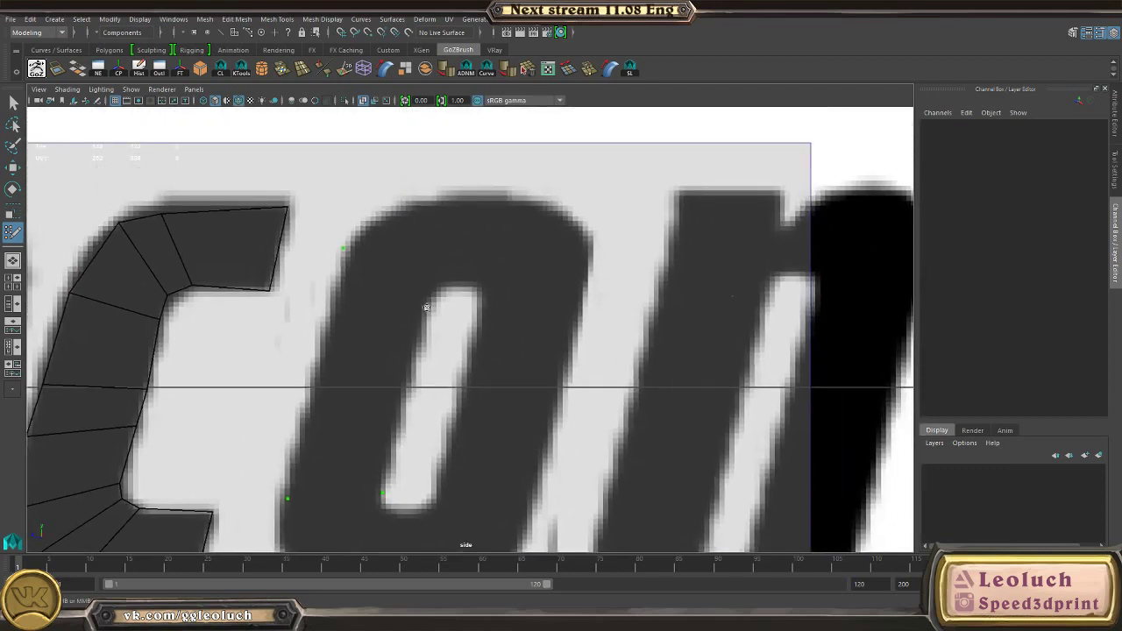
click(426, 307)
click(403, 396)
shift+click(393, 353)
shift+click(353, 445)
Step: Fill a quad at the O's lower-left bend, insert an edge across it, and fit its vertices to the curve
alt+middle_drag(415, 482, 436, 344)
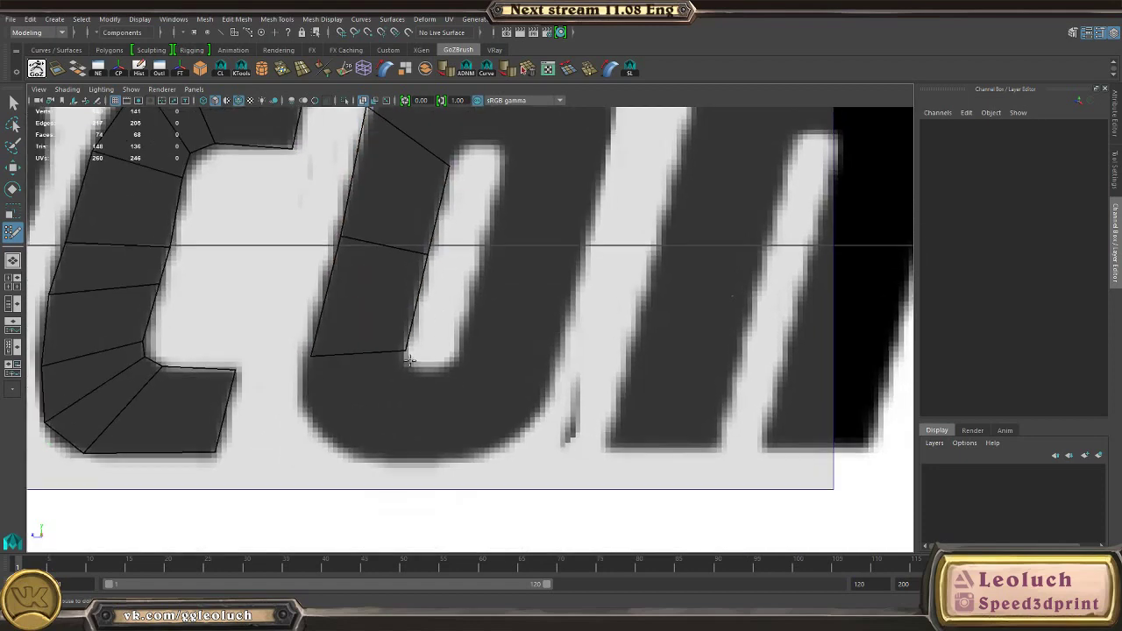
scroll(429, 350, up, 1)
click(320, 443)
shift+click(331, 379)
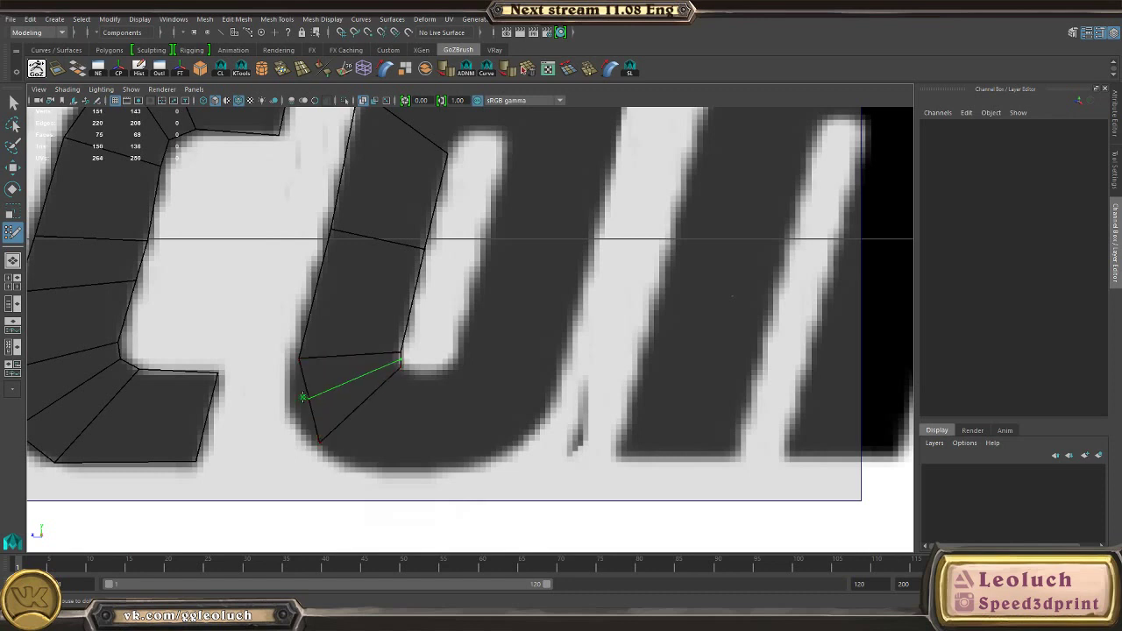
ctrl+click(304, 398)
drag(304, 400, 291, 407)
scroll(404, 372, up, 4)
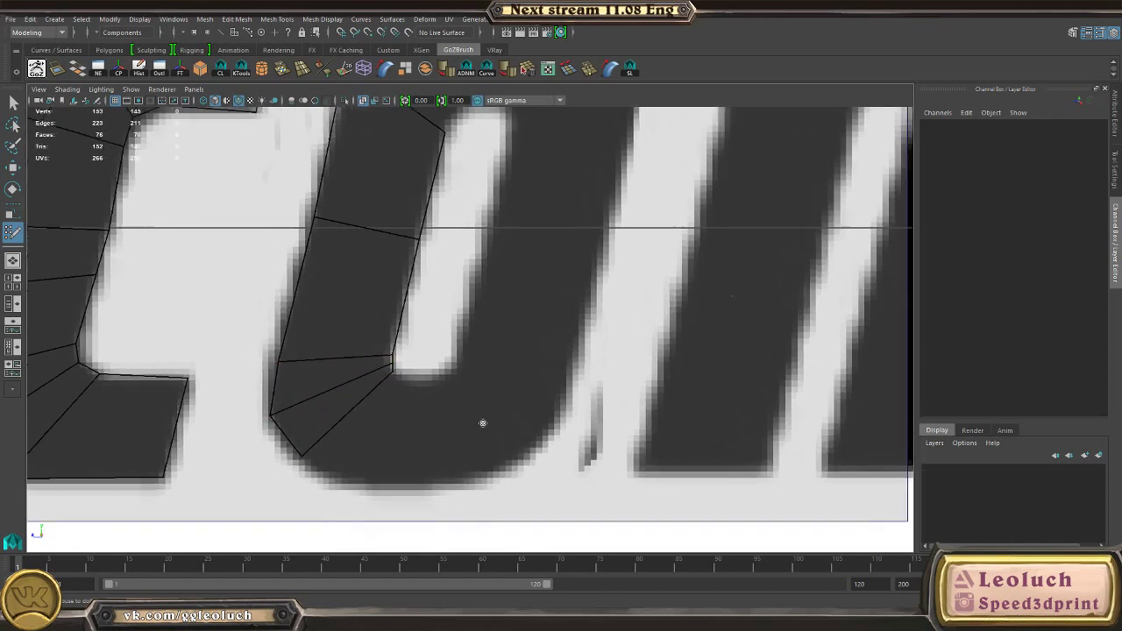
drag(357, 378, 357, 395)
Step: Extend the O's lower bend with a quad to its bottom, split it with an edge, and pull the outer vertex onto the outline
alt+middle_drag(385, 438, 421, 338)
click(421, 308)
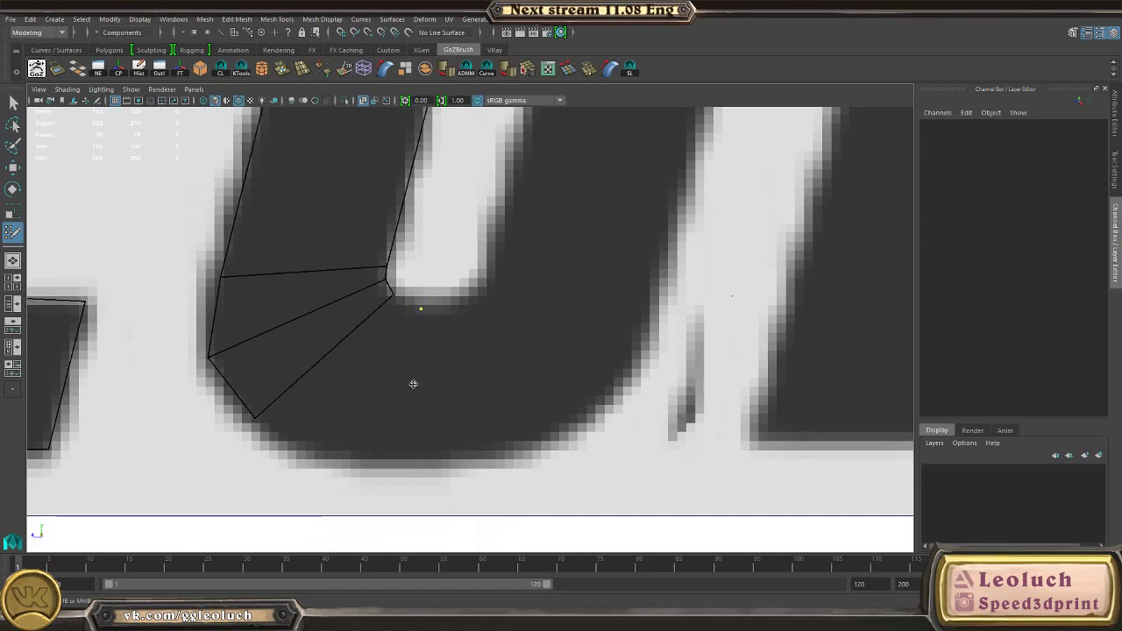
click(398, 468)
shift+click(363, 394)
ctrl+click(405, 304)
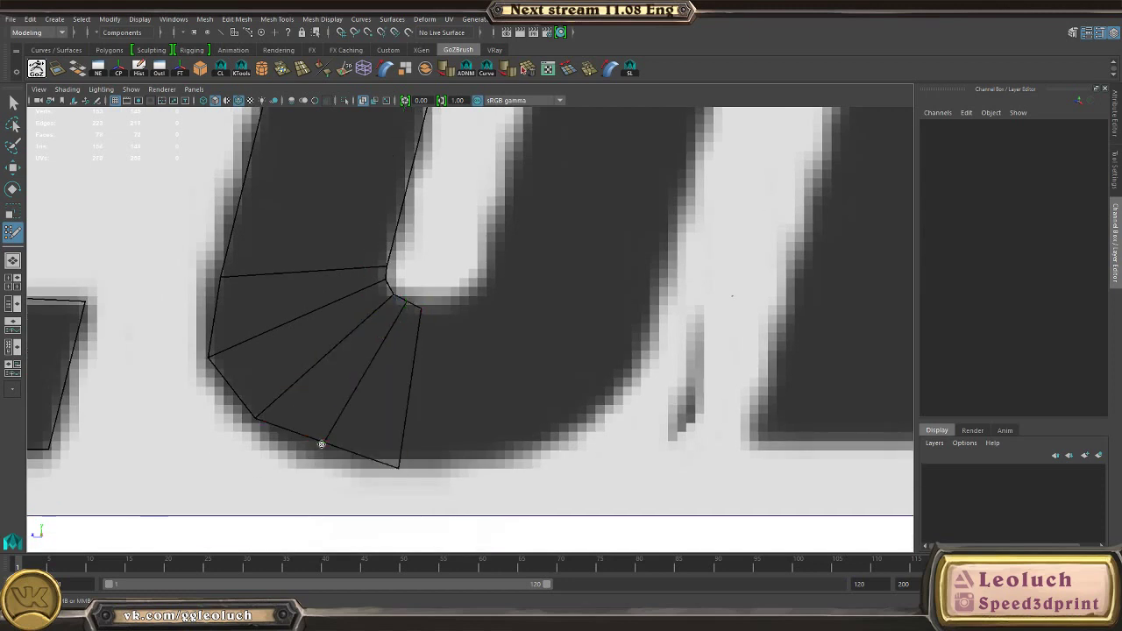
drag(323, 444, 320, 454)
Step: Fill three more quads around the O's bottom to its lower-right bend and move an outer vertex onto the outline
mouse_move(431, 380)
alt+middle_down()
mouse_move(380, 405)
mouse_move(344, 401)
alt+middle_up()
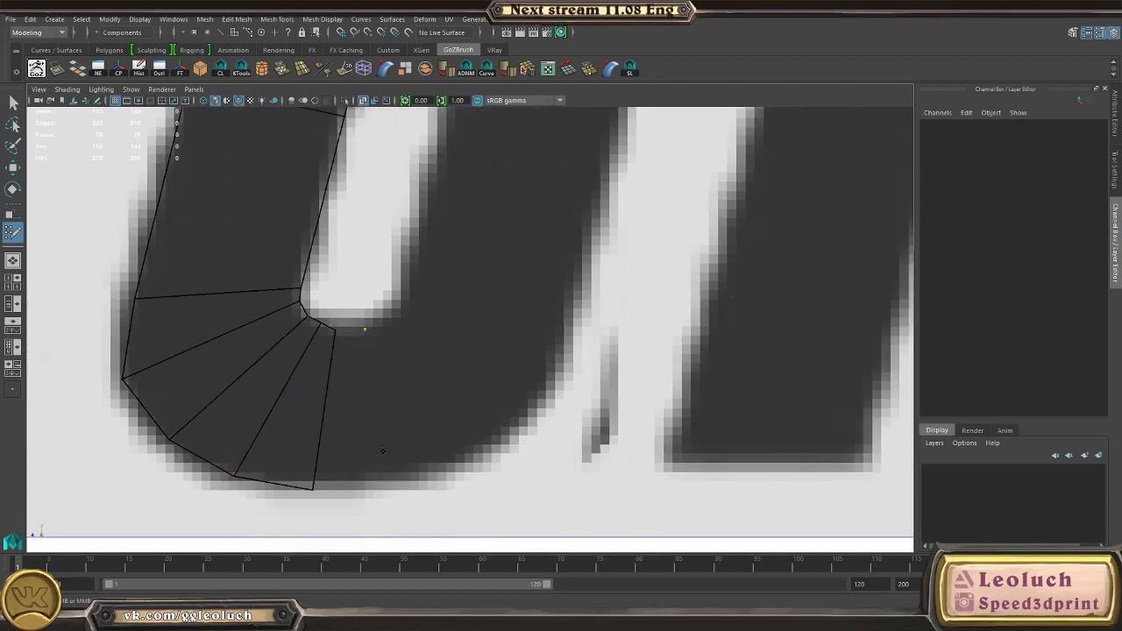
click(391, 478)
shift+click(343, 395)
click(460, 444)
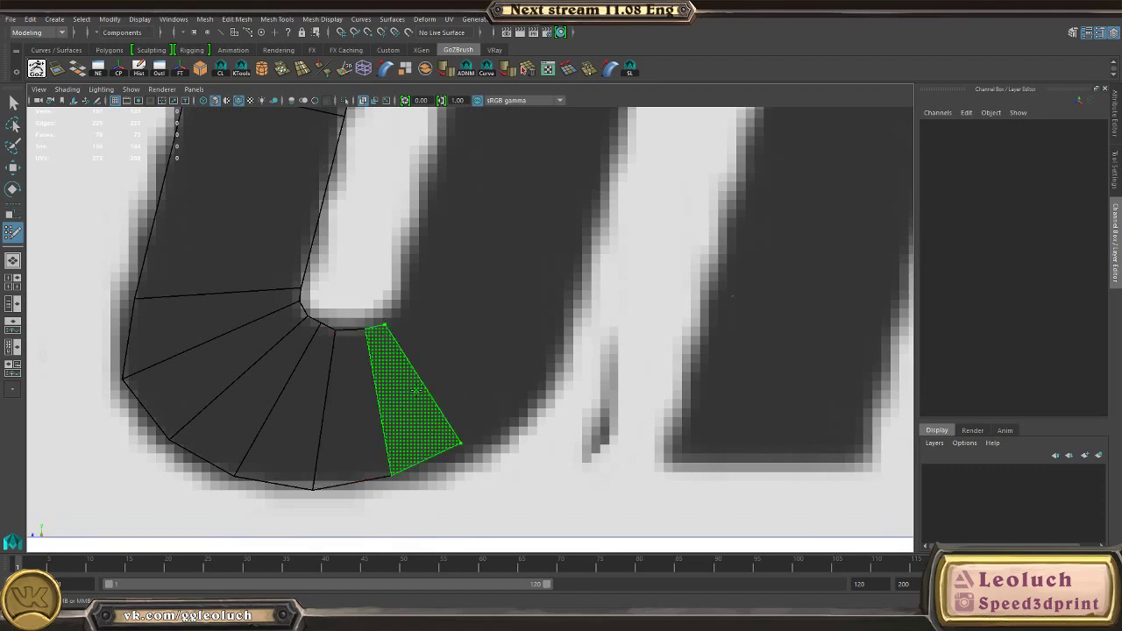
shift+click(462, 398)
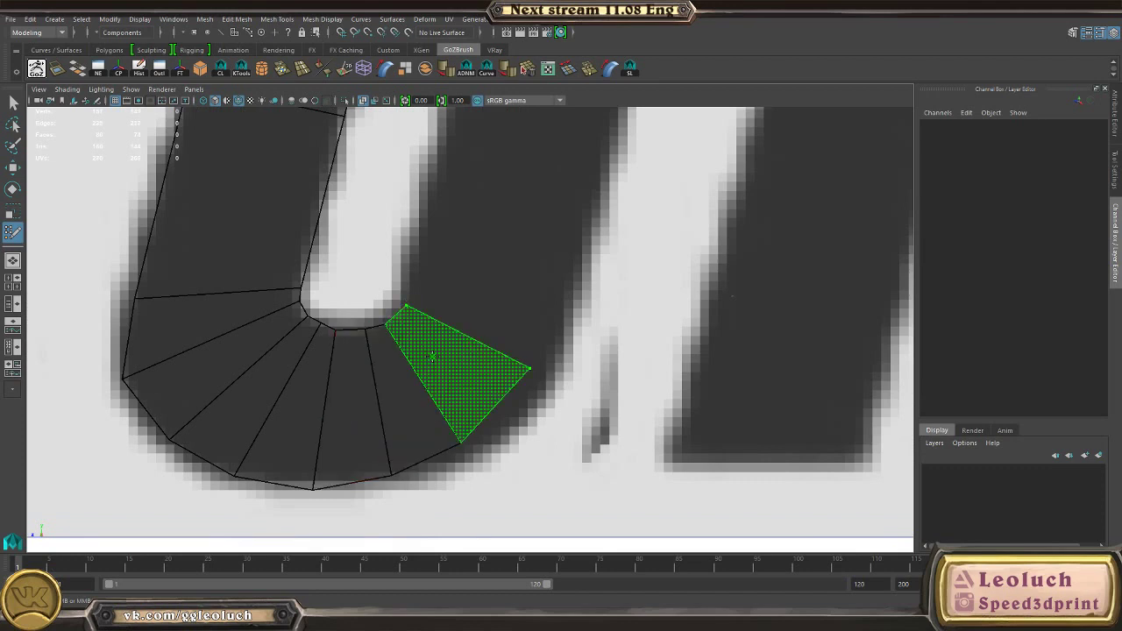
shift+click(538, 372)
drag(461, 440, 471, 448)
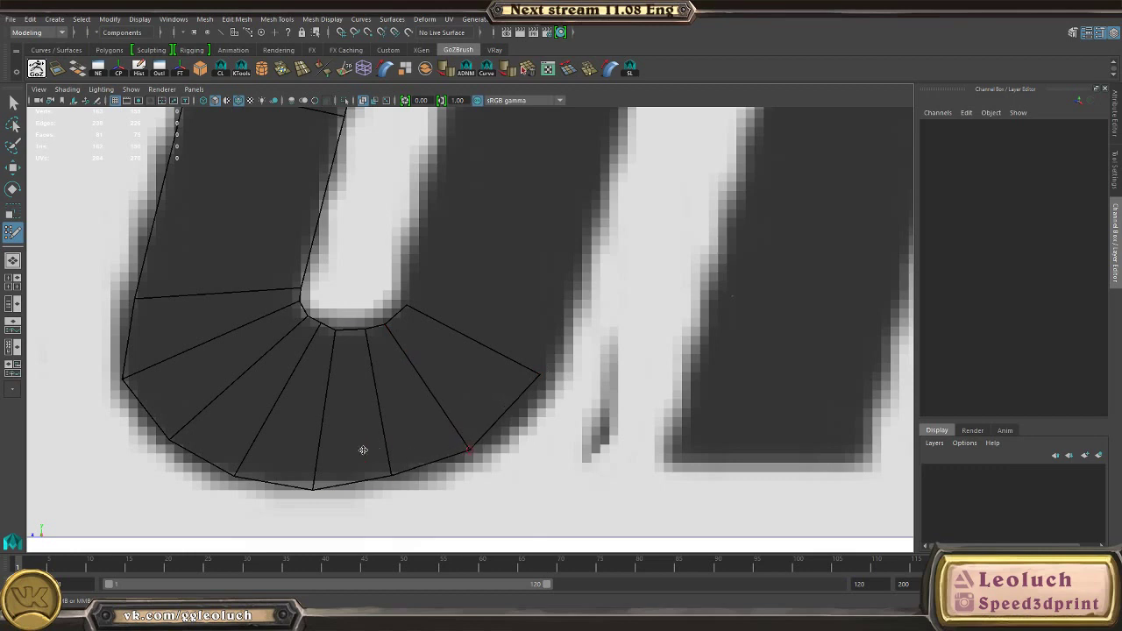
Step: Adjust an outer vertex at the O's bottom, then fill three stacked quads up its right side along the inner opening
drag(389, 471, 394, 476)
alt+middle_drag(398, 325, 343, 452)
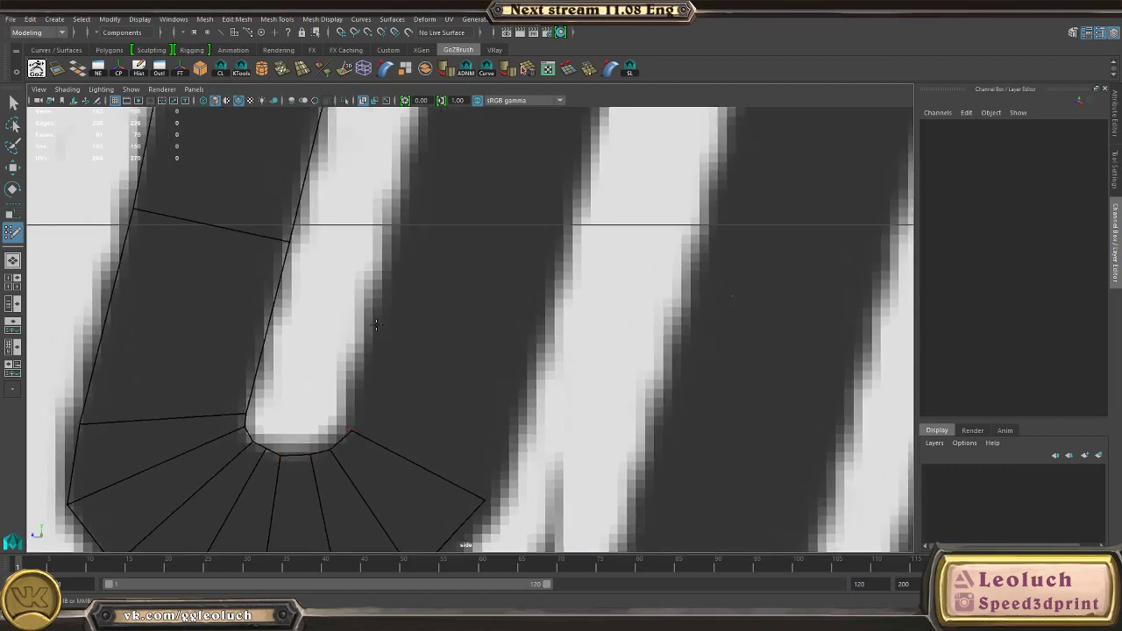
shift+click(541, 358)
alt+middle_drag(421, 216, 378, 348)
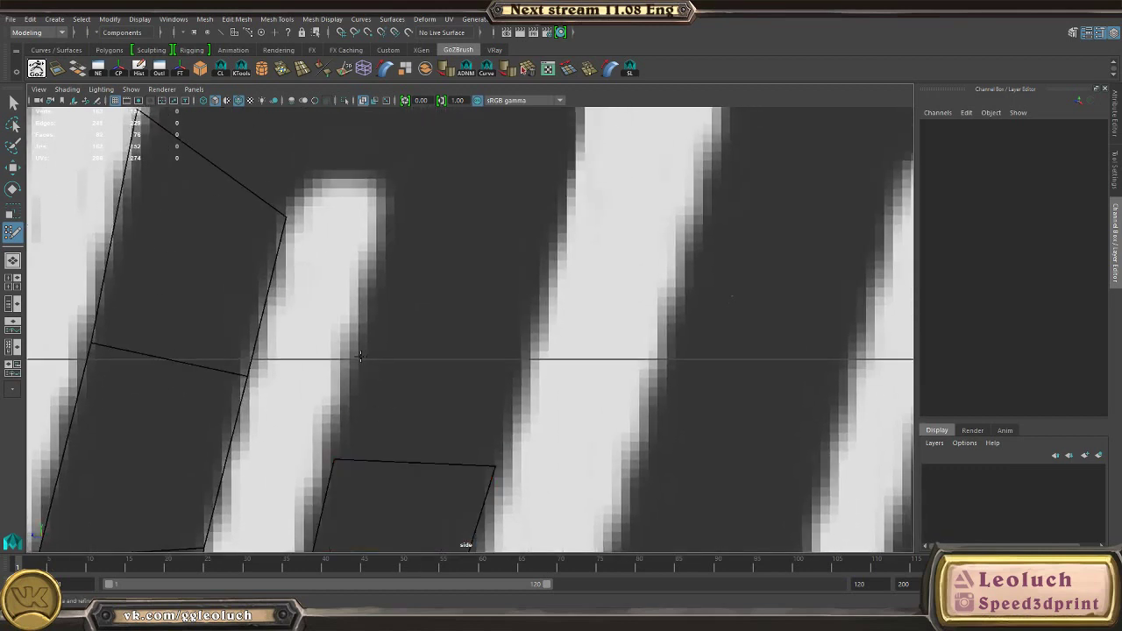
alt+middle_drag(465, 341, 446, 455)
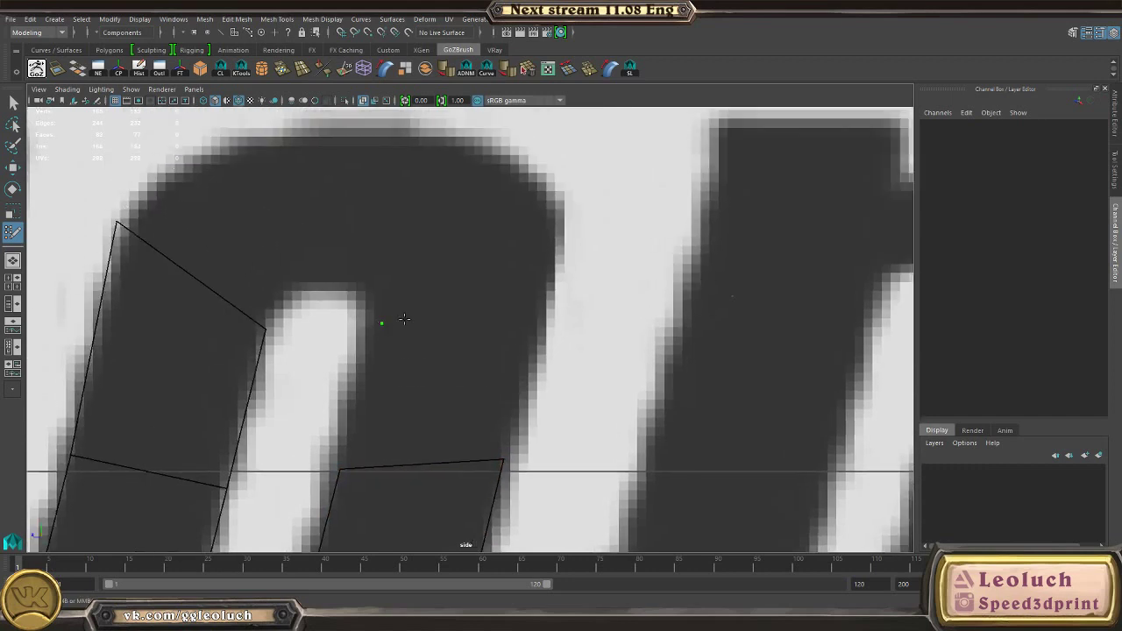
click(540, 322)
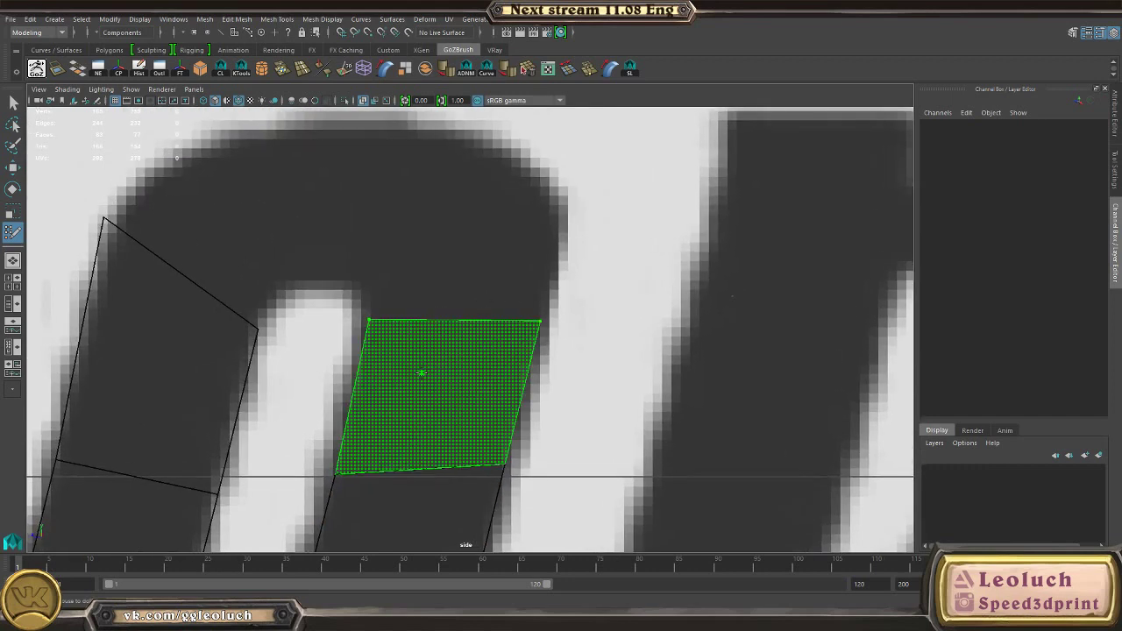
alt+middle_drag(435, 260, 429, 330)
shift+click(436, 436)
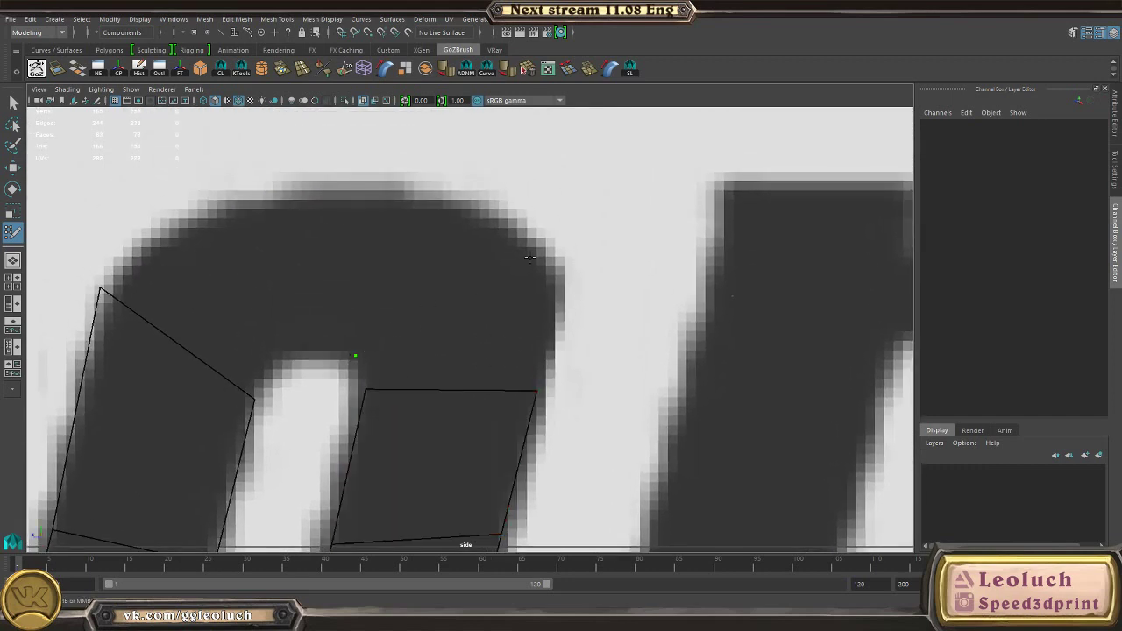
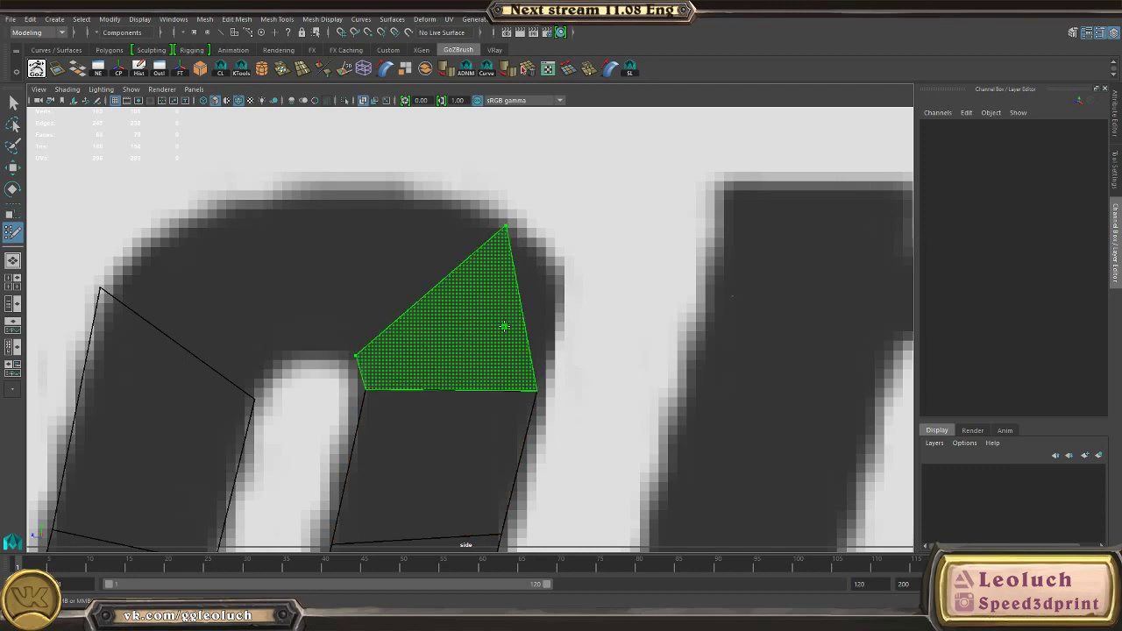
Step: Fill a quad at the O's upper-right bend, split it with an edge, and fit the bend and inner corner vertices to the curves
shift+click(511, 321)
ctrl+click(522, 321)
drag(524, 319, 554, 296)
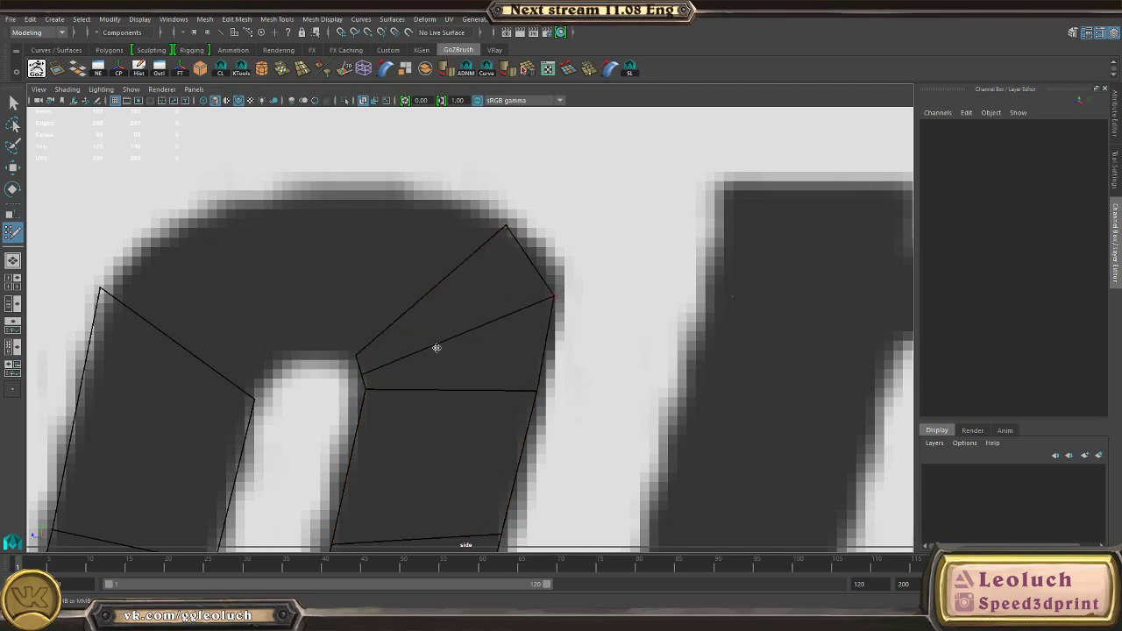
drag(367, 370, 362, 355)
drag(257, 396, 249, 395)
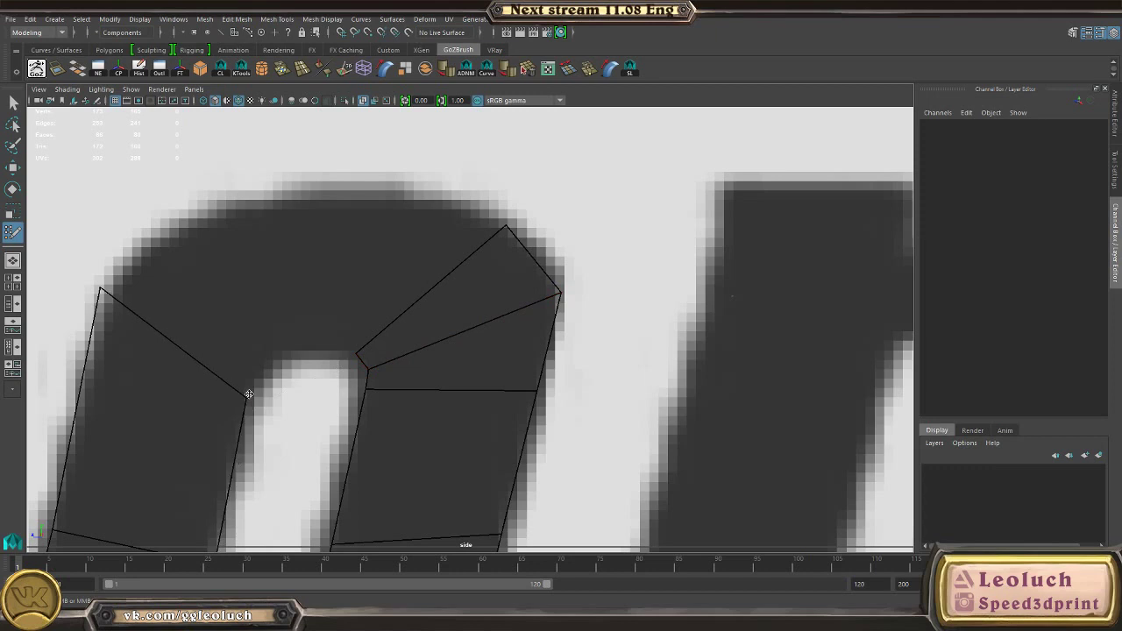
Step: Close the O's top with two quads, insert an edge across the wider one, and pull the upper vertices onto the outline
scroll(263, 368, up, 1)
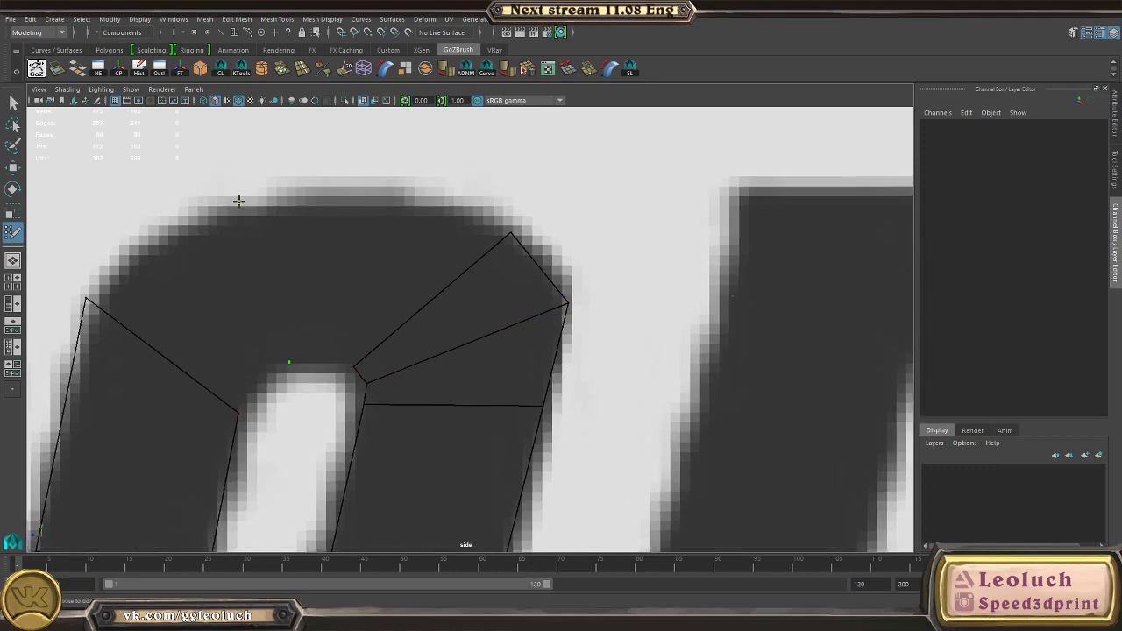
click(239, 202)
shift+click(226, 282)
shift+click(331, 278)
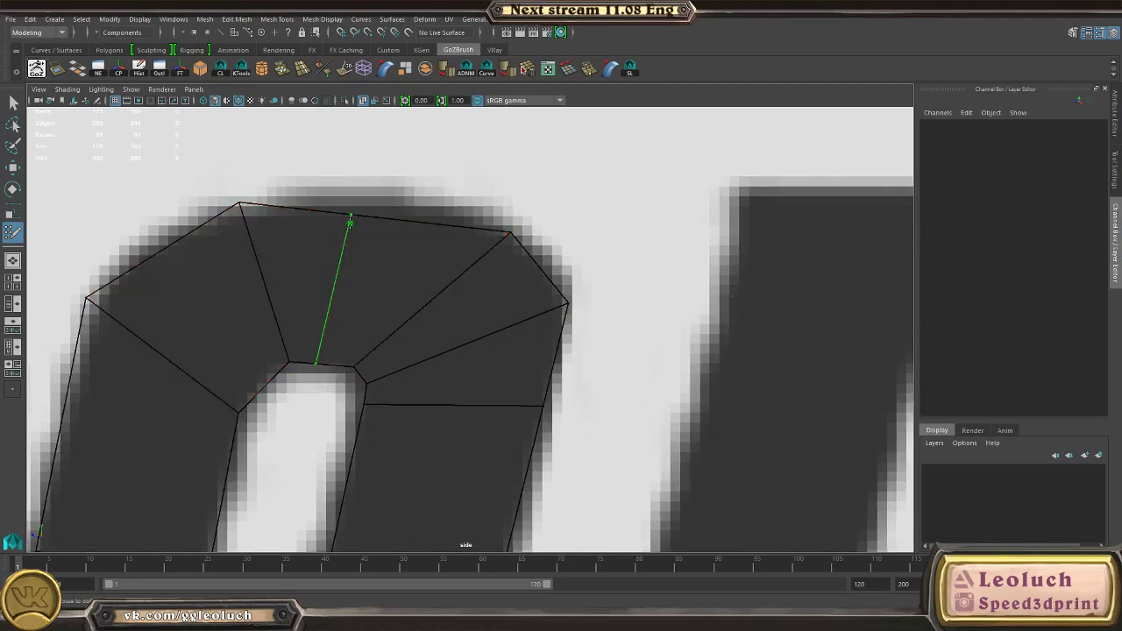
ctrl+click(349, 222)
drag(358, 220, 360, 199)
drag(239, 204, 204, 217)
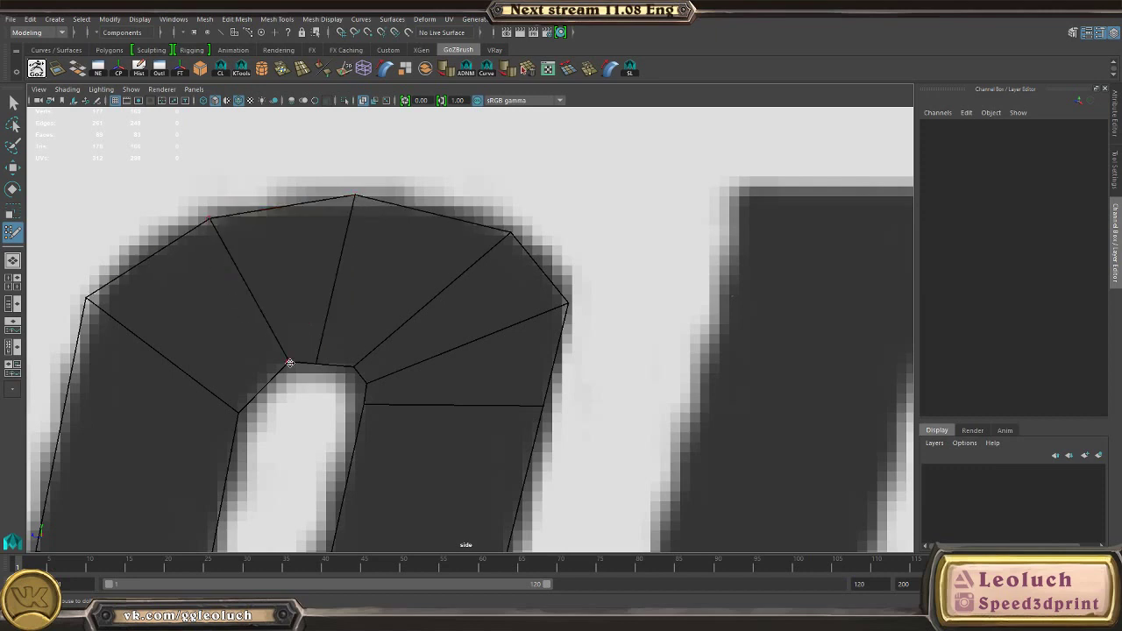
Step: Insert an edge across the uppermost quad on the O's left side and move its outer corner vertex onto the outline
alt+middle_drag(257, 377, 409, 296)
shift+click(241, 393)
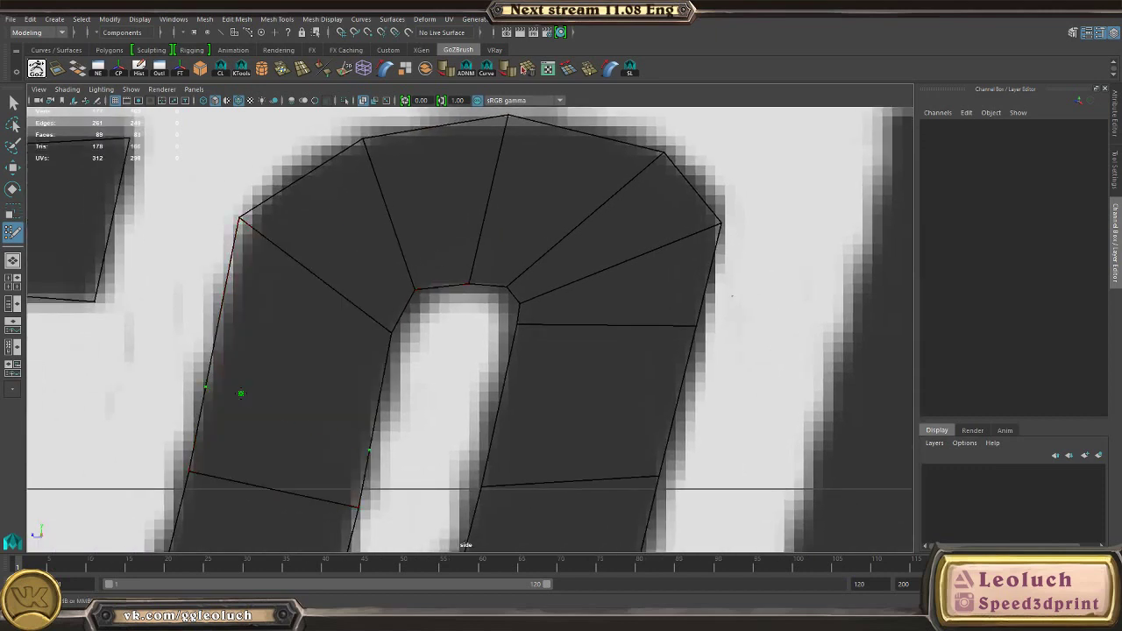
ctrl+click(241, 393)
drag(236, 222, 247, 219)
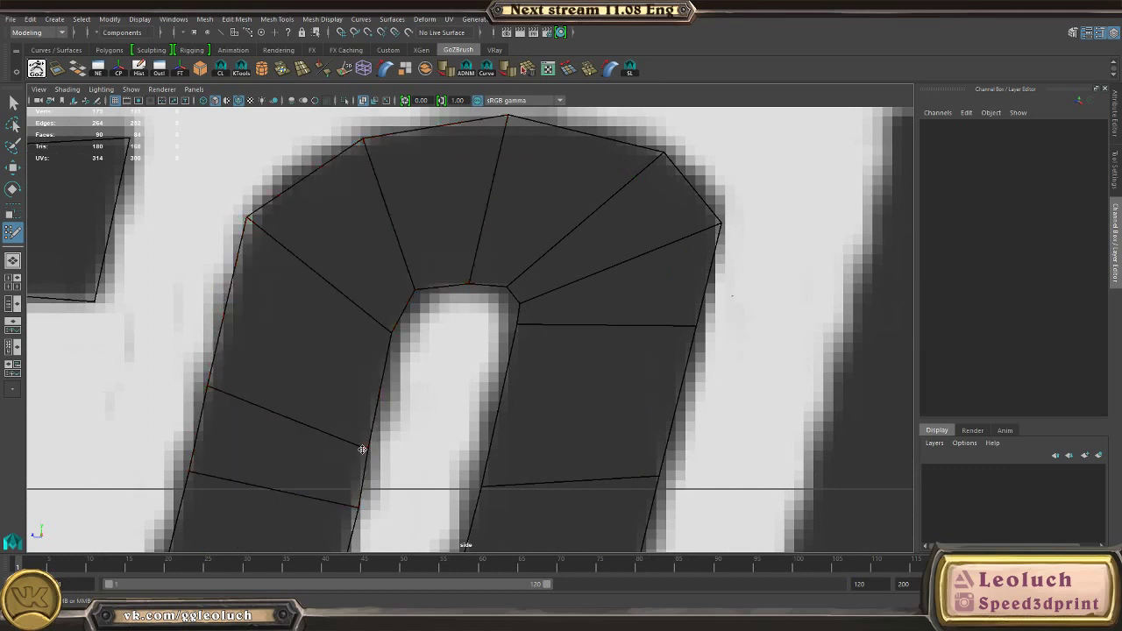
Step: Insert an edge across the long upper quad on the O's right side and fit its inner vertex to the opening
alt+middle_drag(361, 447, 466, 193)
scroll(473, 283, down, 6)
scroll(495, 293, up, 6)
mouse_move(517, 311)
alt+middle_down()
mouse_move(396, 312)
mouse_move(322, 290)
alt+middle_up()
alt+middle_drag(401, 180, 314, 503)
ctrl+click(363, 283)
drag(324, 275, 325, 276)
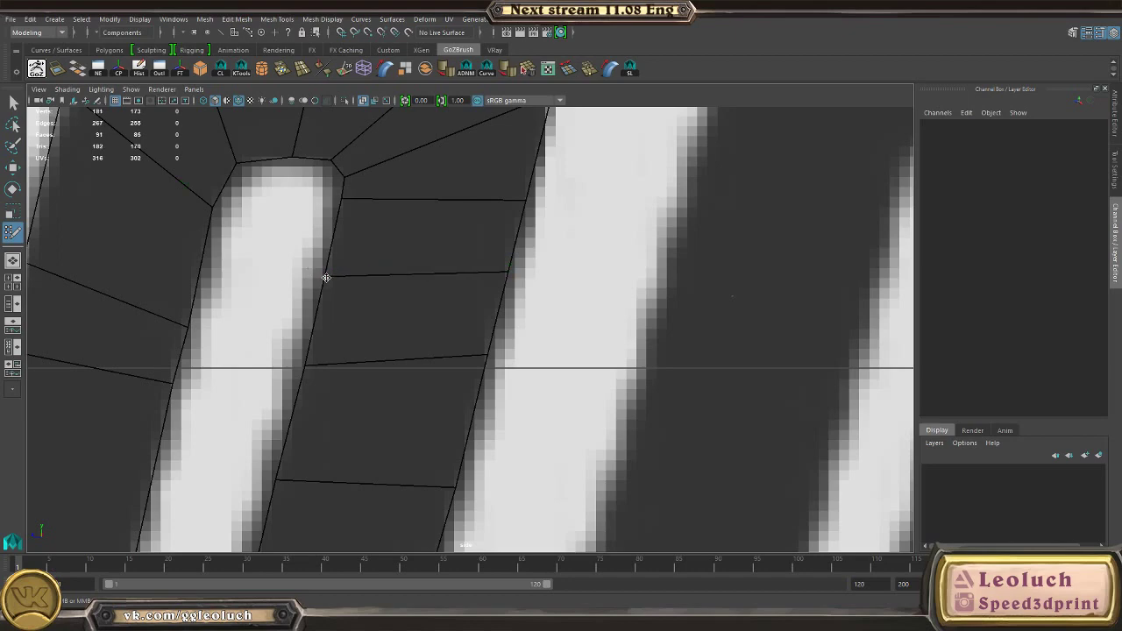
Step: Start the letter N by filling two stacked quads at the top of its left stem
alt+middle_drag(691, 269, 530, 354)
scroll(530, 353, down, 5)
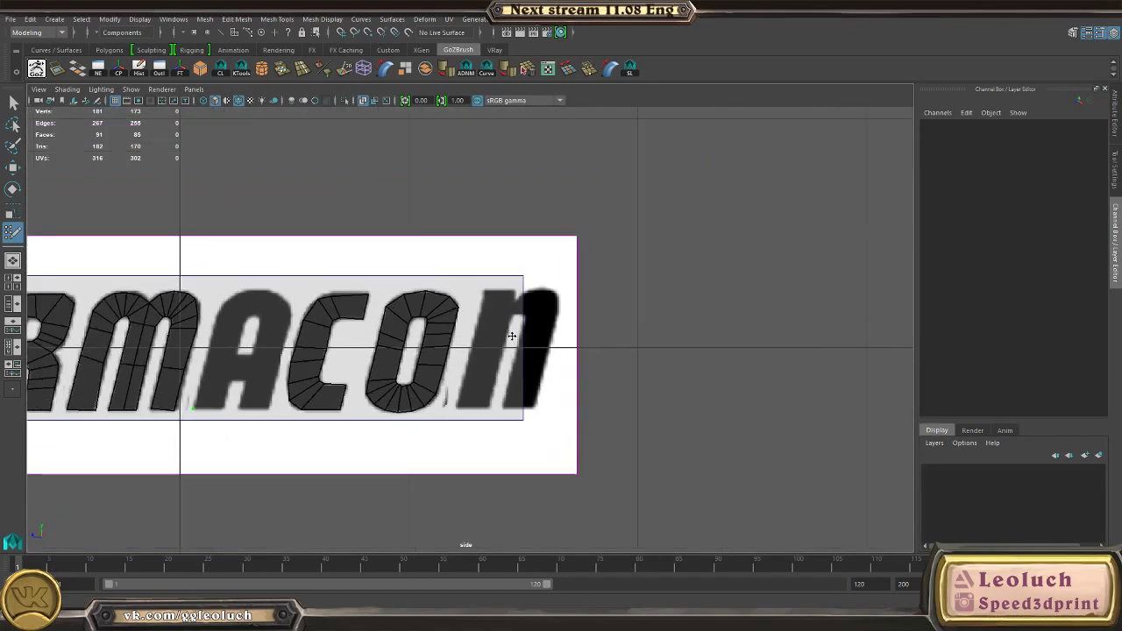
scroll(513, 325, up, 5)
alt+middle_drag(480, 328, 463, 207)
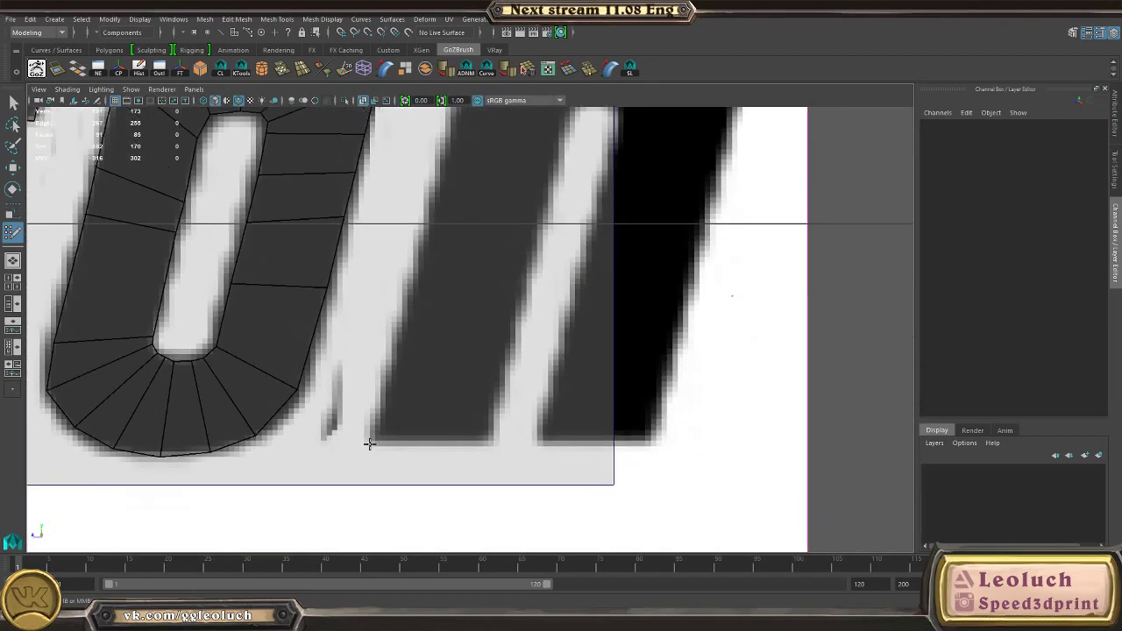
alt+middle_drag(565, 119, 489, 258)
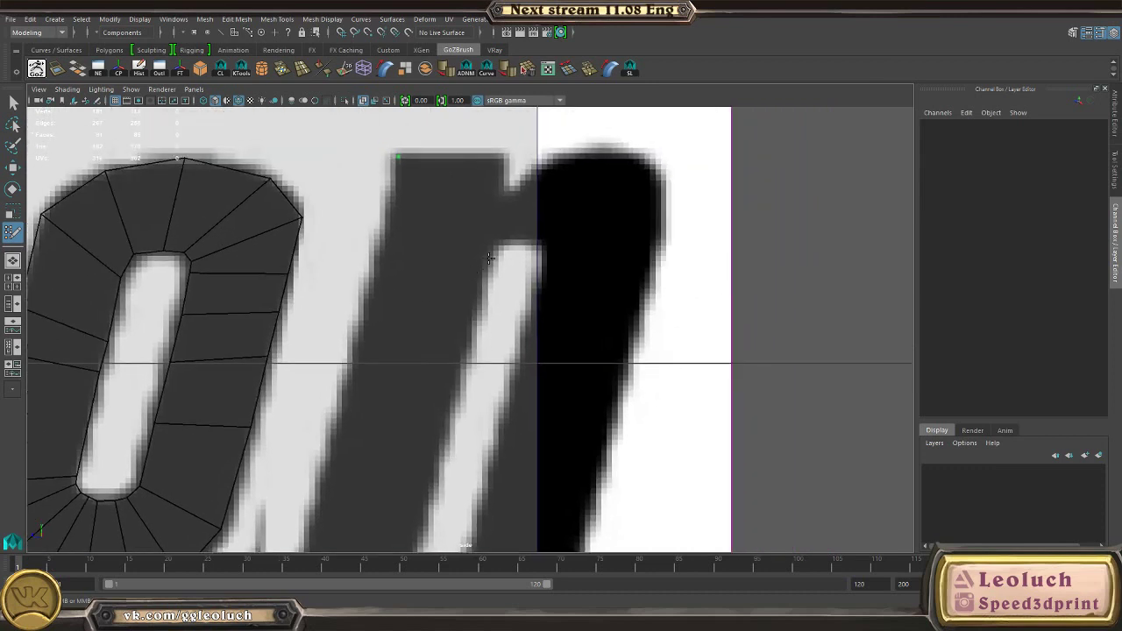
click(396, 197)
shift+click(433, 181)
click(385, 252)
shift+click(443, 219)
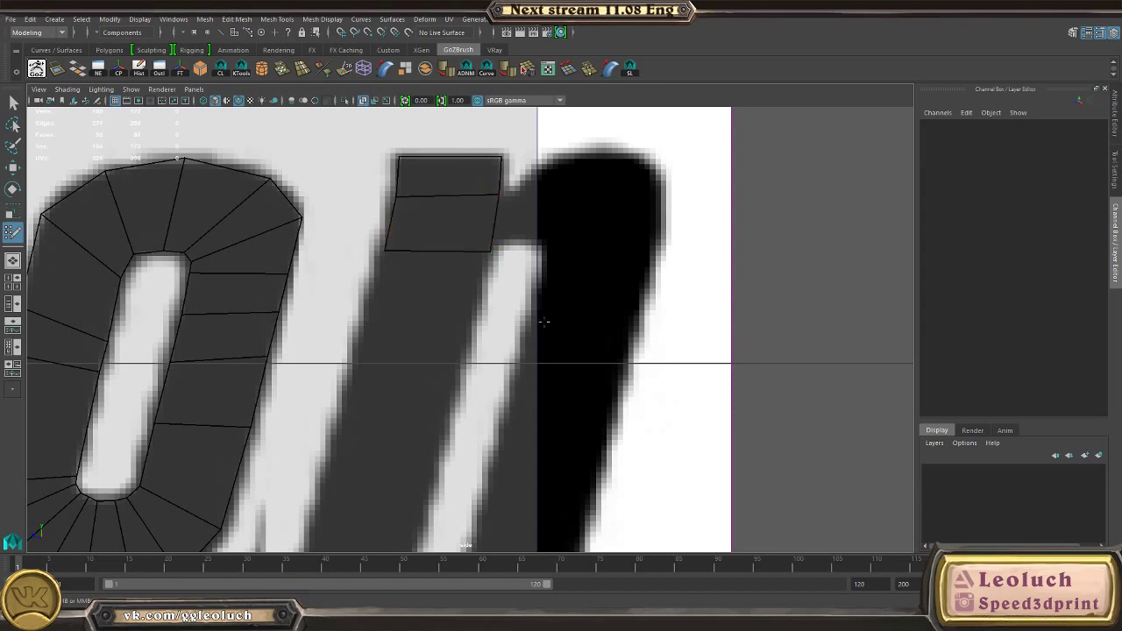
Step: Fill two quads from the N's left stem into its arch and insert an edge across the outer one
alt+middle_drag(516, 228, 440, 270)
click(448, 286)
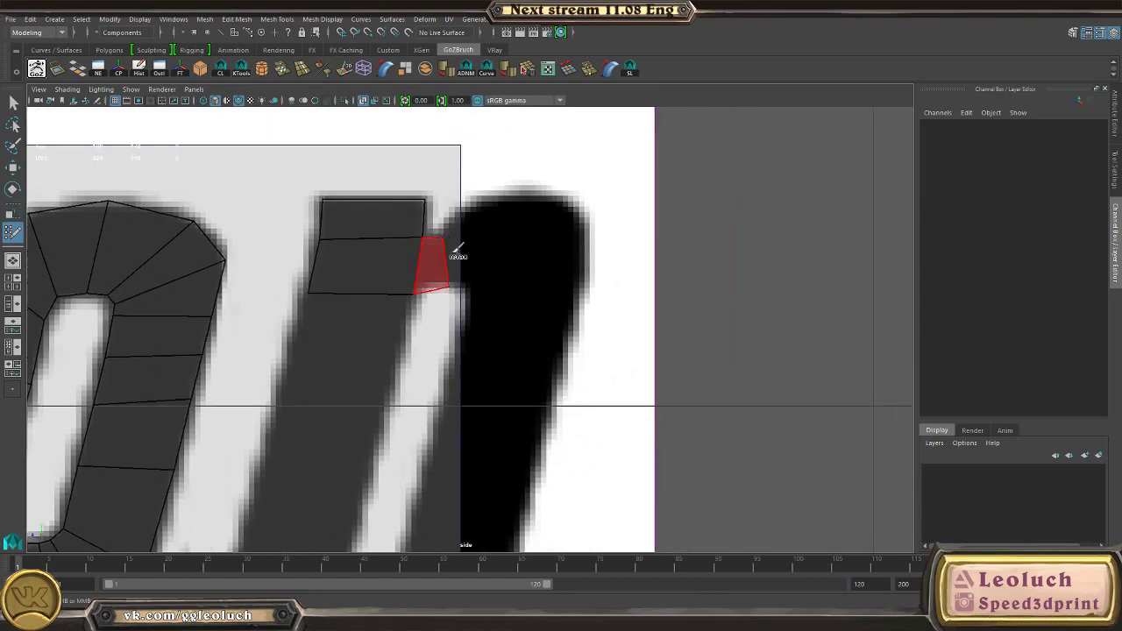
shift+click(458, 251)
click(477, 285)
shift+click(479, 254)
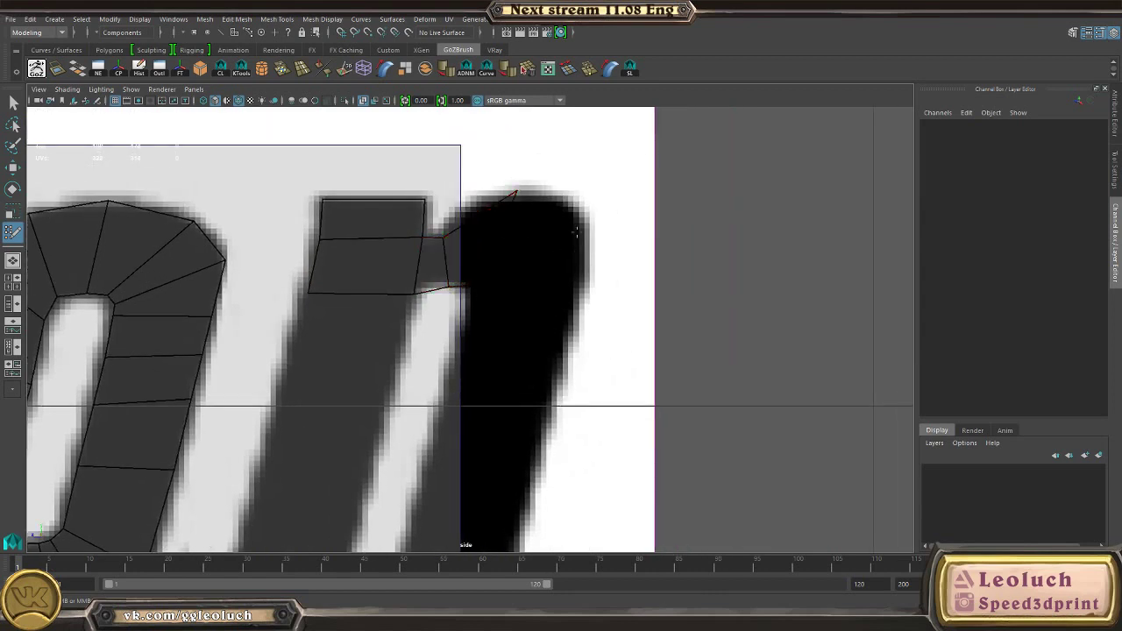
ctrl+click(475, 217)
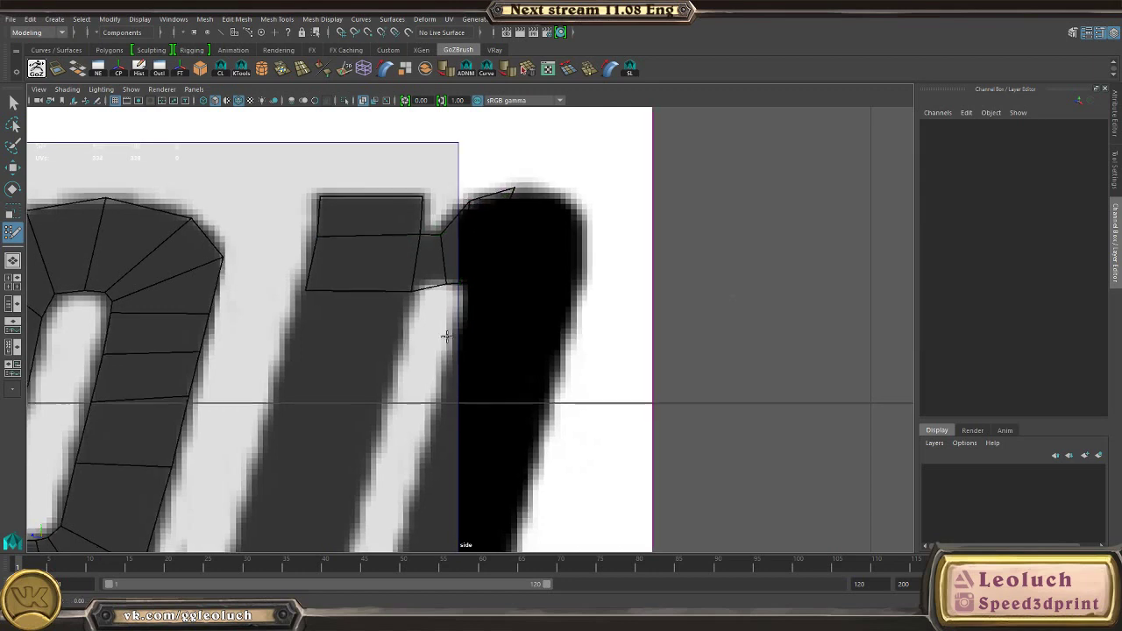
Step: Fill three stacked quads down the N's left stem to its base
alt+middle_drag(401, 423, 481, 294)
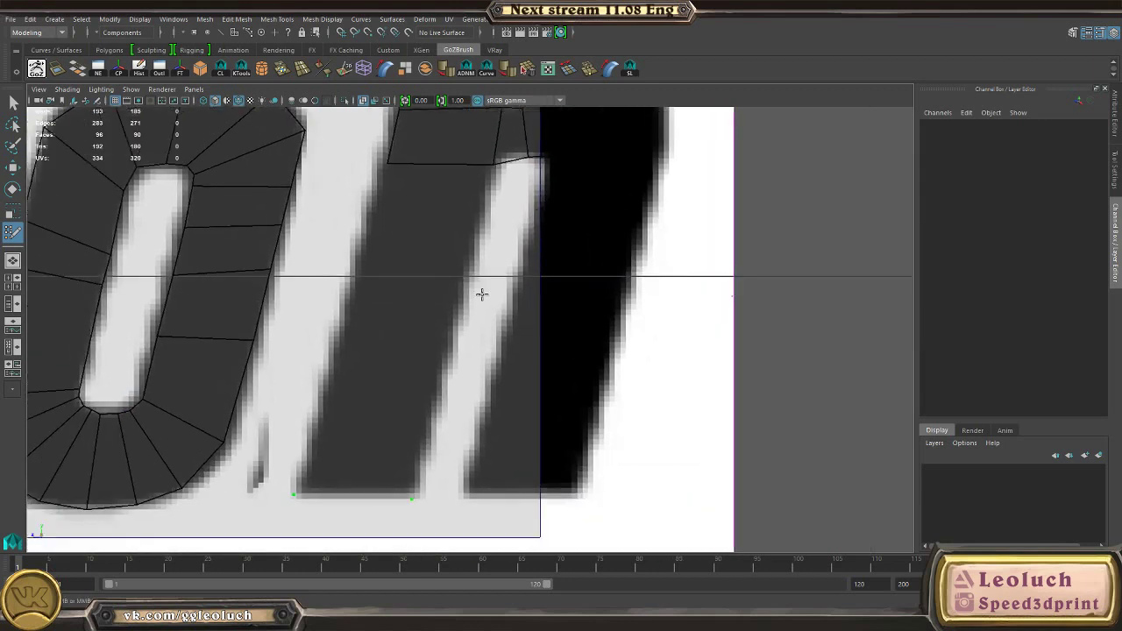
click(361, 255)
shift+click(416, 210)
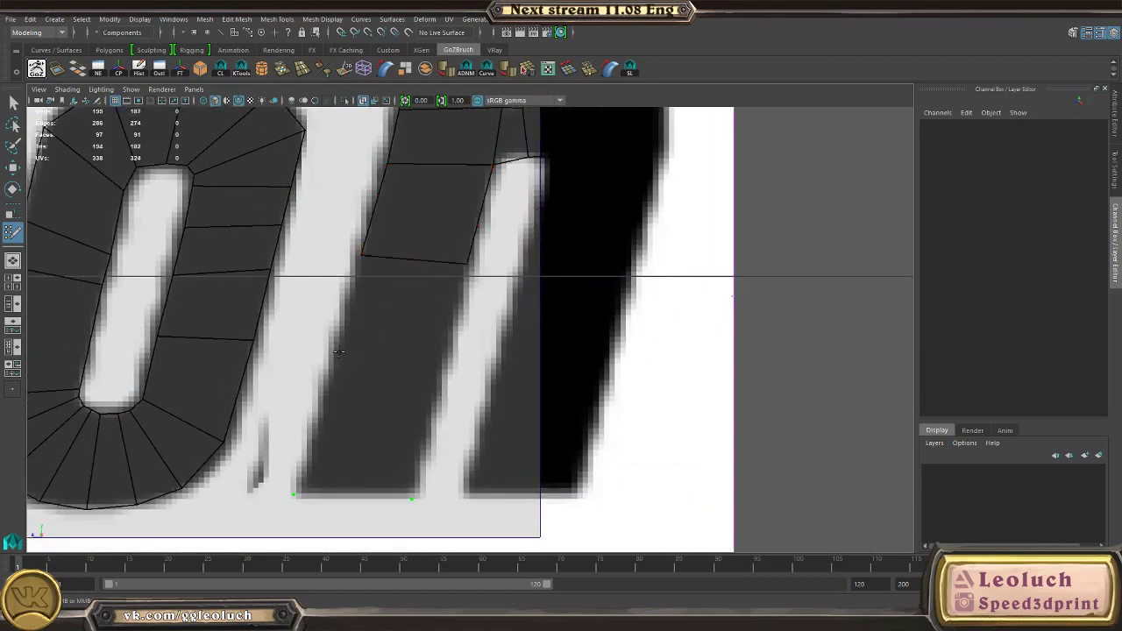
click(445, 361)
shift+click(406, 299)
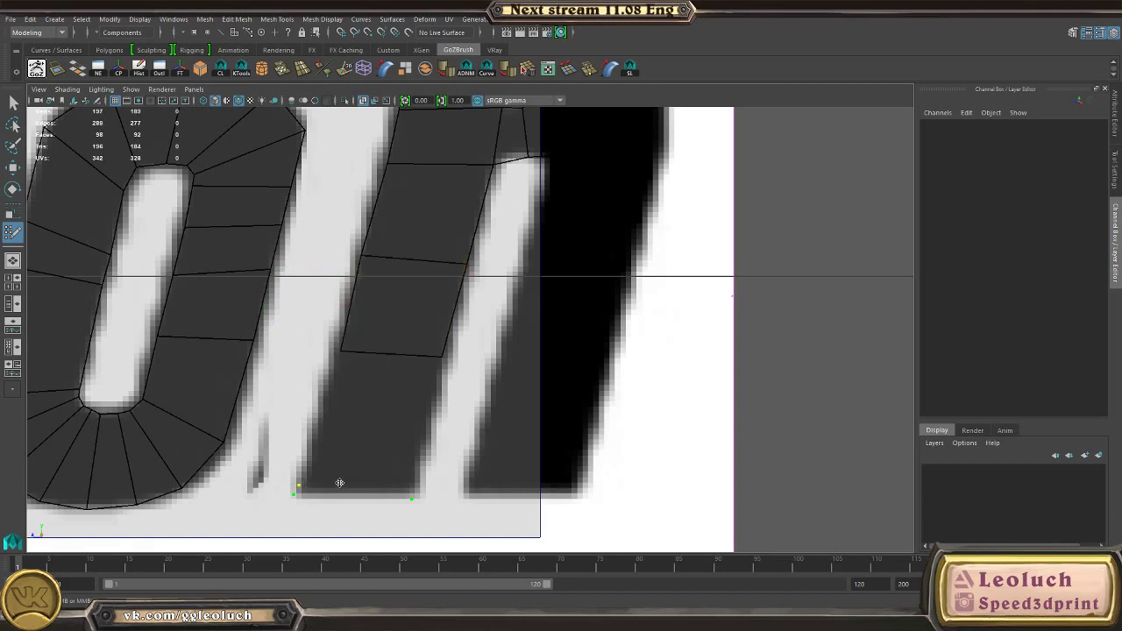
shift+click(366, 449)
Step: Fill three stacked quads from the base up the N's right leg, removing a misplaced point that distorts the fill
alt+middle_drag(456, 483, 390, 491)
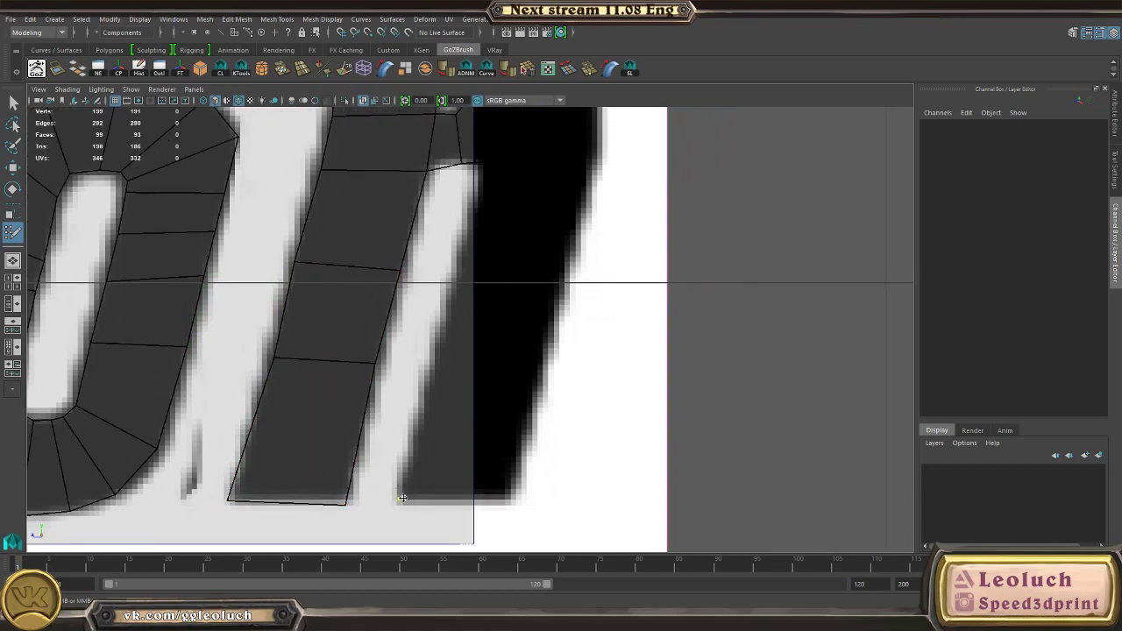
click(421, 369)
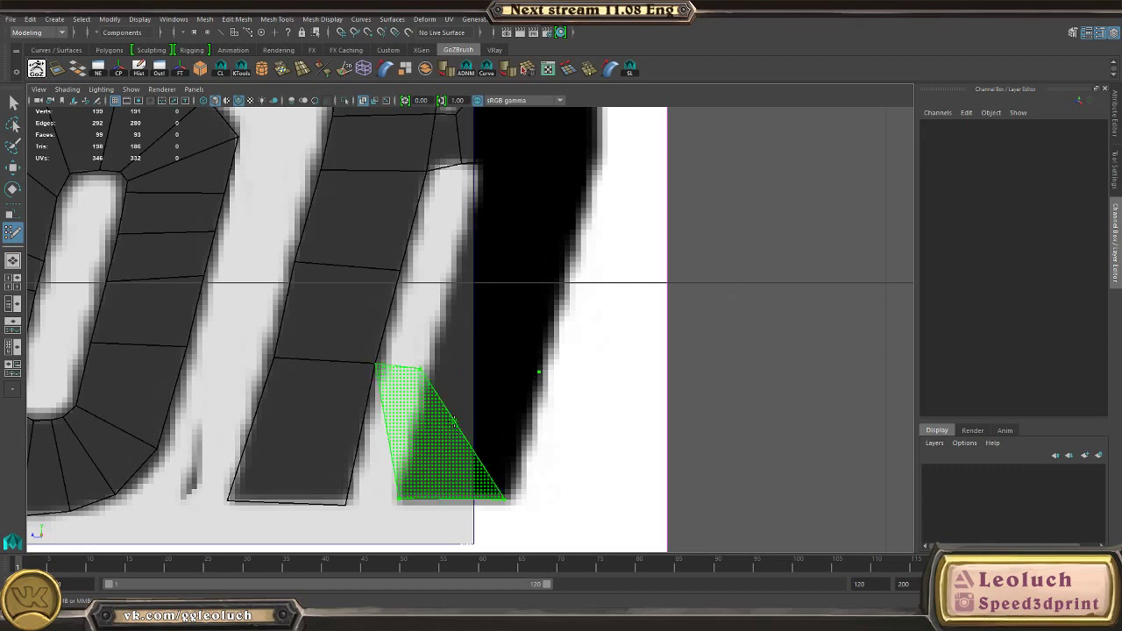
shift+click(491, 377)
shift+click(491, 312)
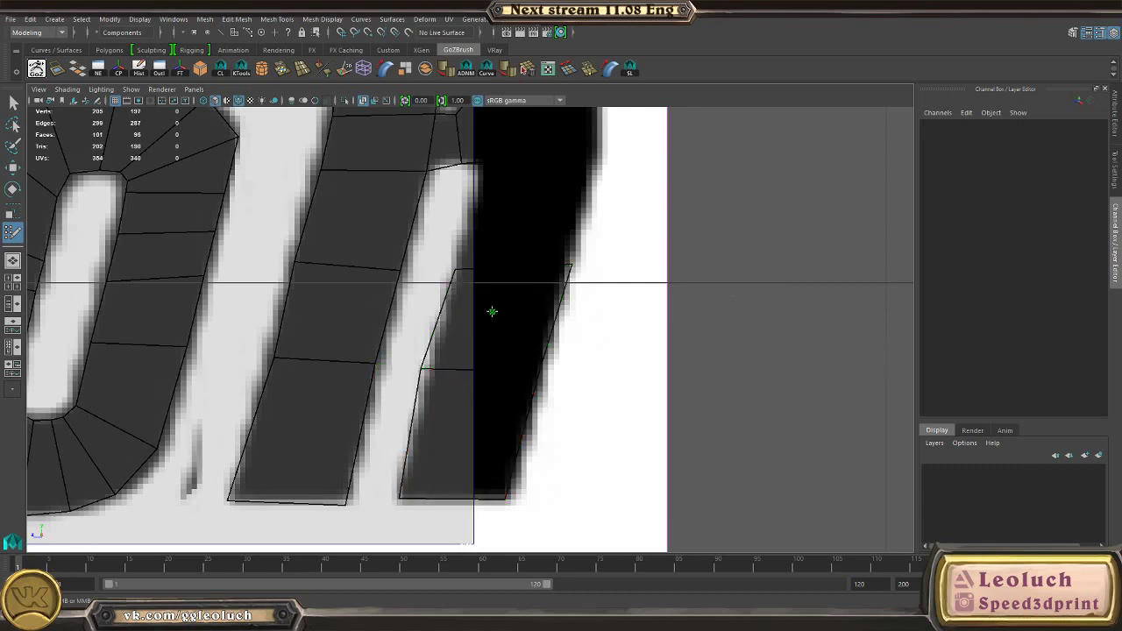
alt+middle_drag(492, 296, 454, 403)
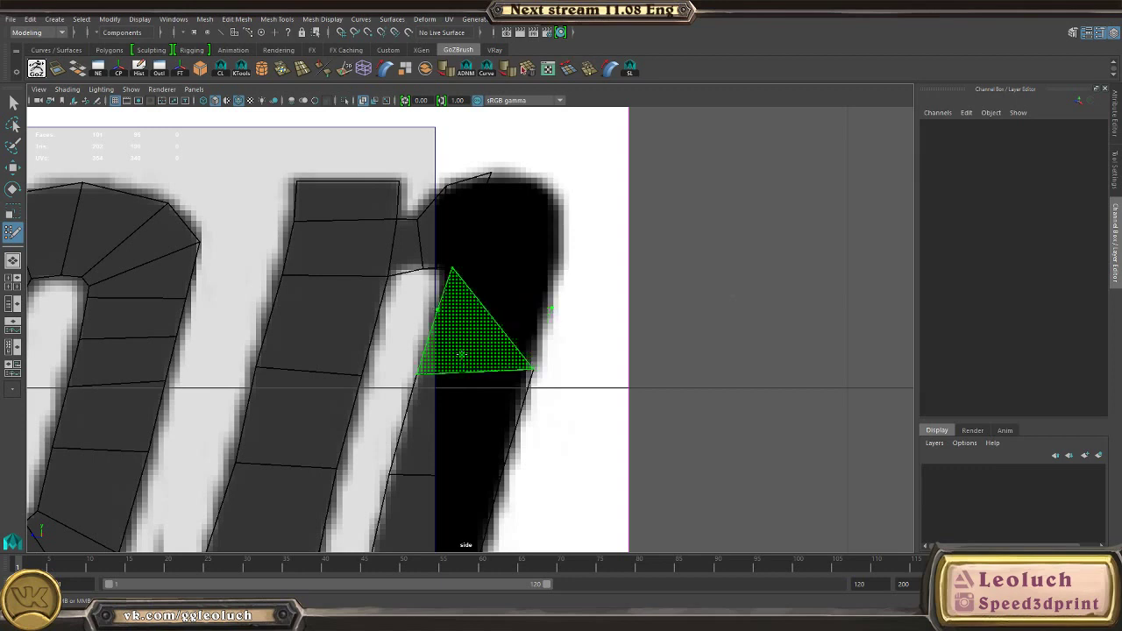
ctrl+shift+click(514, 325)
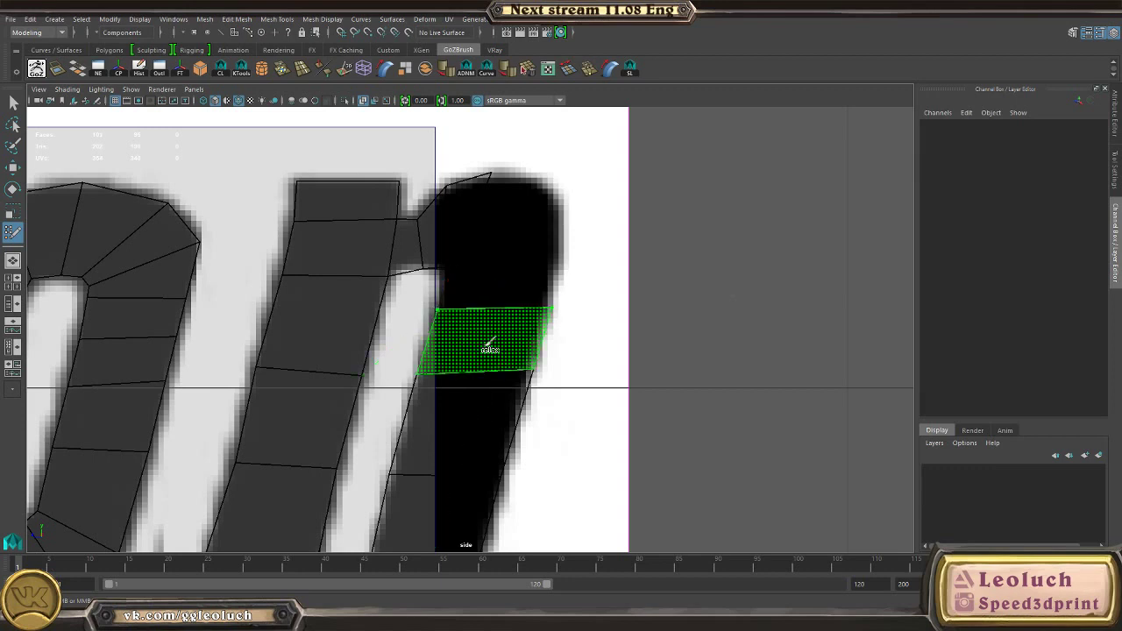
shift+click(489, 346)
Step: Try to place an outer point and fill another quad above the N's right leg, just below the arch
alt+middle_drag(495, 253, 428, 338)
scroll(474, 264, up, 3)
scroll(387, 337, up, 2)
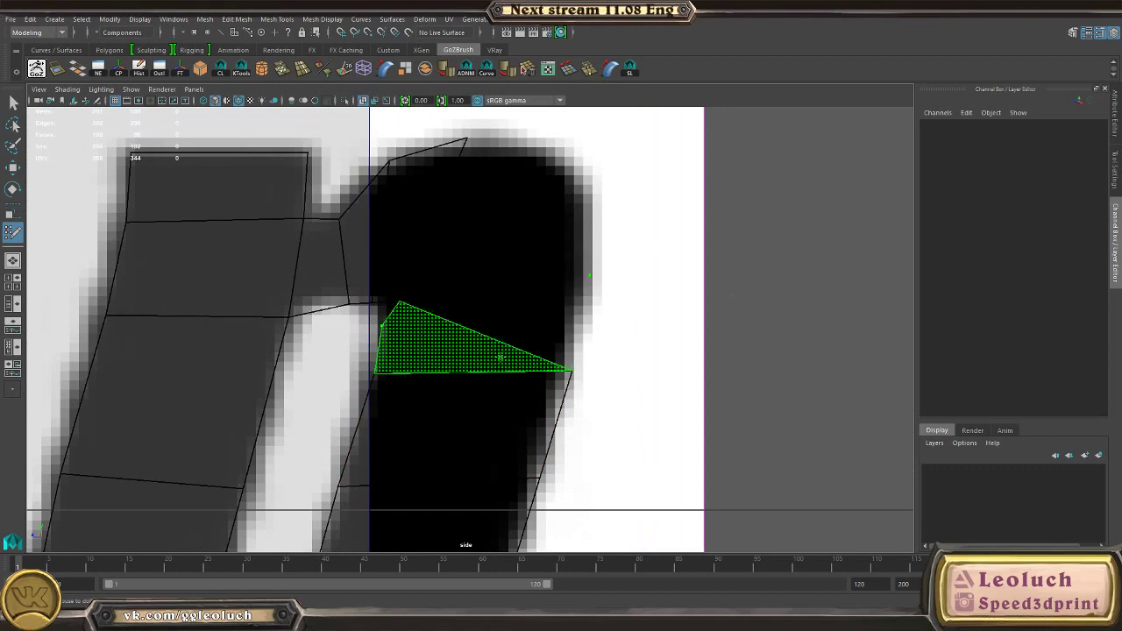
click(584, 319)
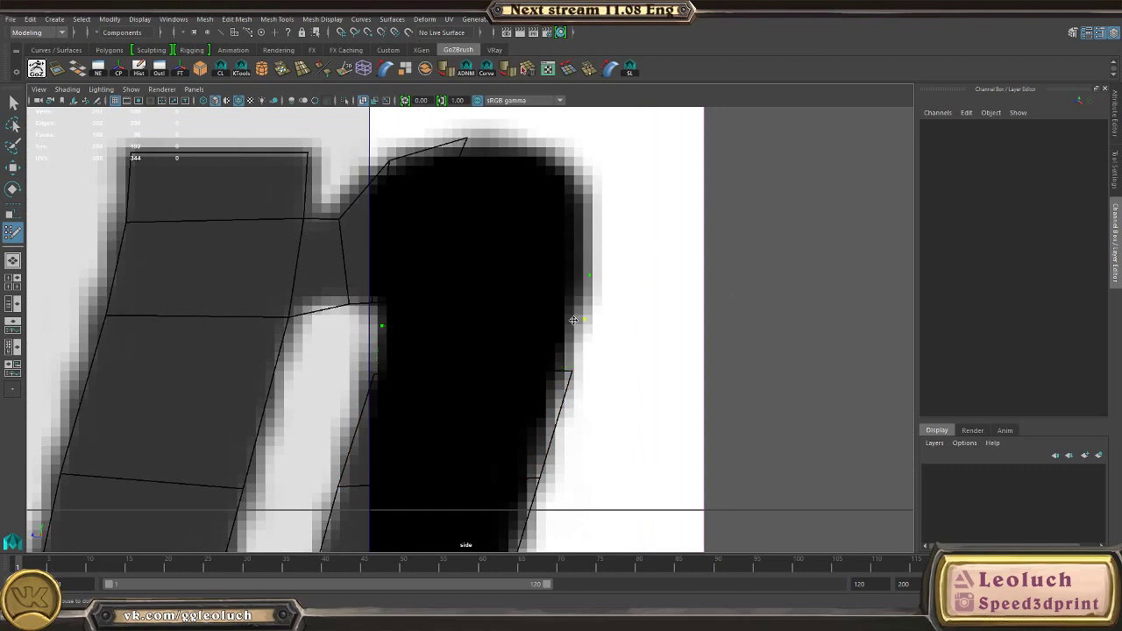
shift+click(484, 357)
alt+right_drag(417, 349, 454, 352)
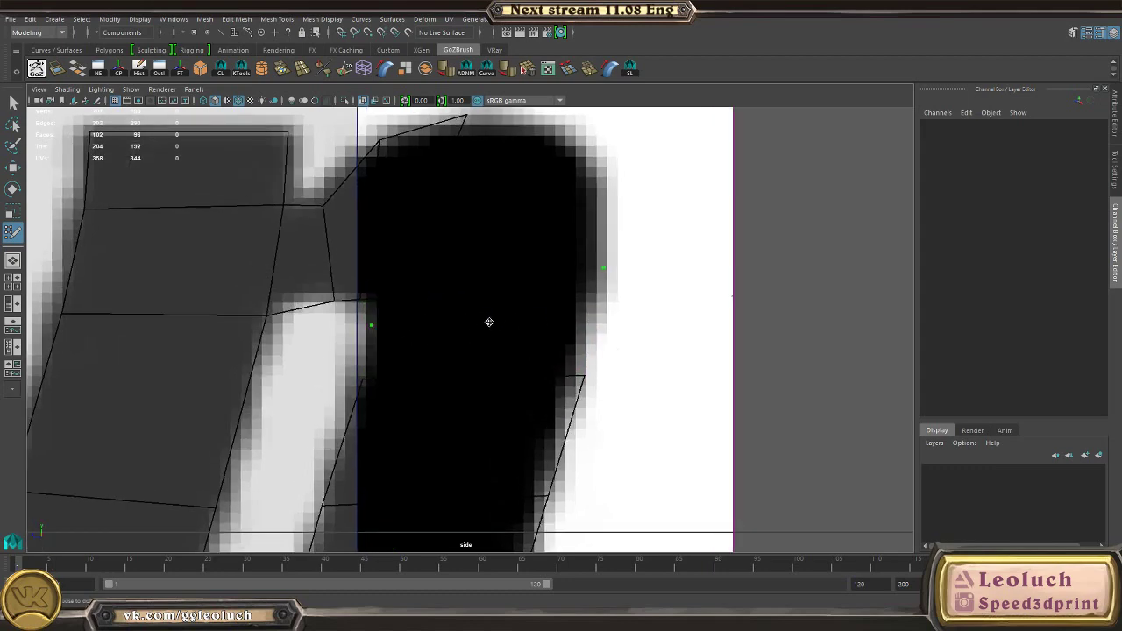
mouse_move(454, 370)
alt+right_down()
mouse_move(236, 364)
mouse_move(480, 382)
alt+right_up()
Step: Leave Quad Draw for the Move tool, switch to object selection, and select the traced lettering mesh
scroll(480, 381, down, 6)
scroll(501, 311, up, 2)
key(w)
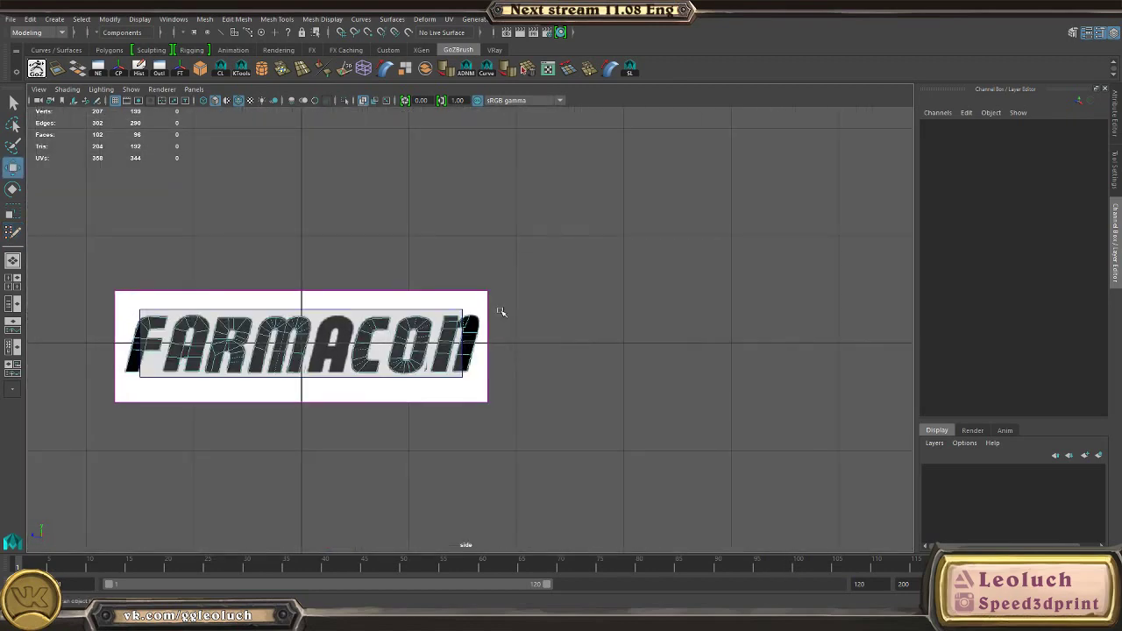
scroll(504, 298, up, 4)
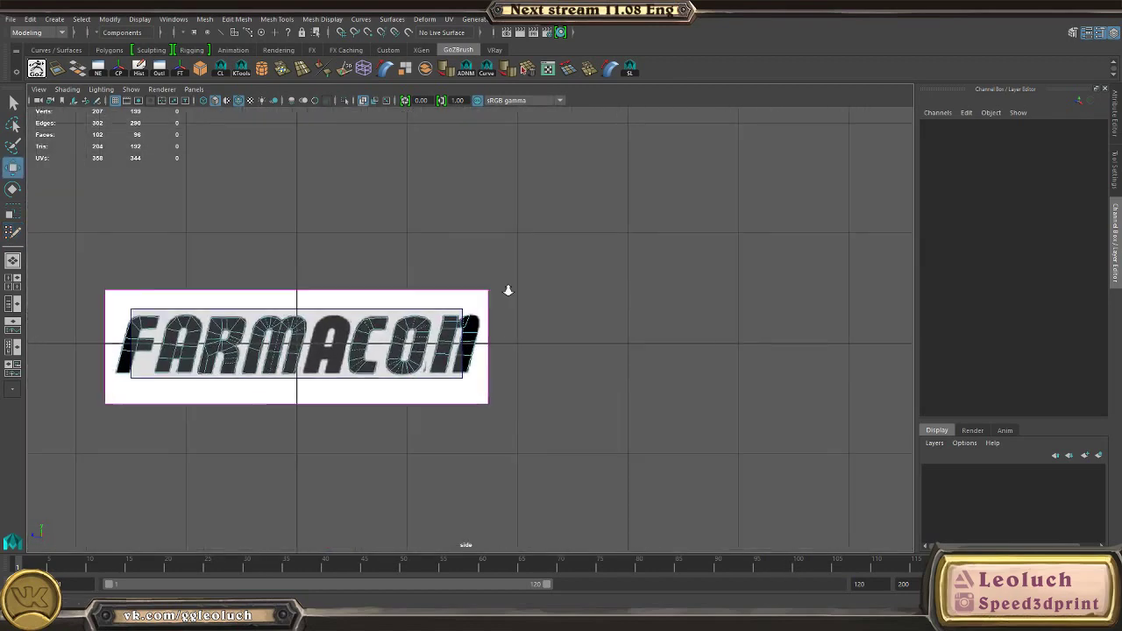
click(434, 338)
right_drag(589, 109, 589, 109)
click(471, 307)
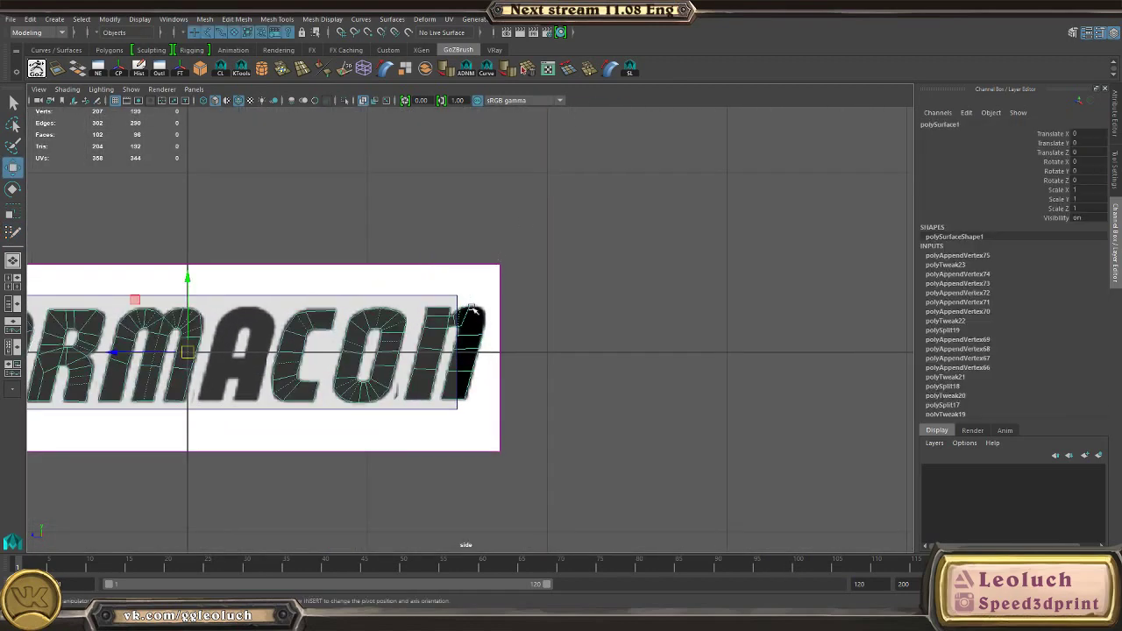
Step: Try to move the FARMACON reference image plane up and away from the traced lettering
click(501, 447)
drag(188, 359, 275, 171)
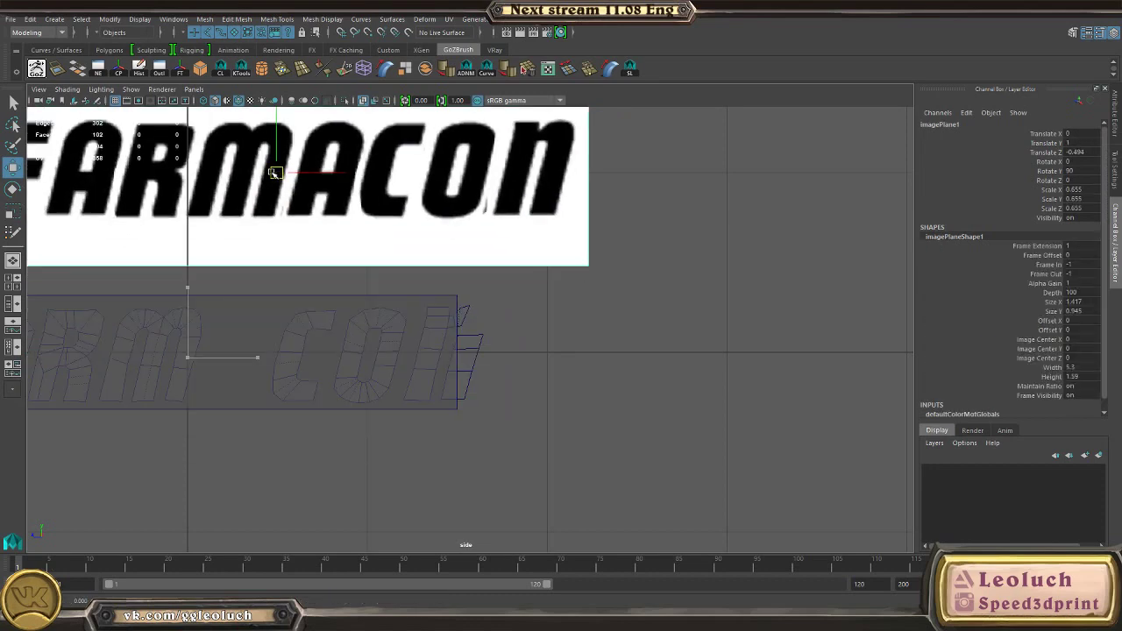
alt+right_drag(482, 348, 693, 410)
scroll(464, 354, down, 6)
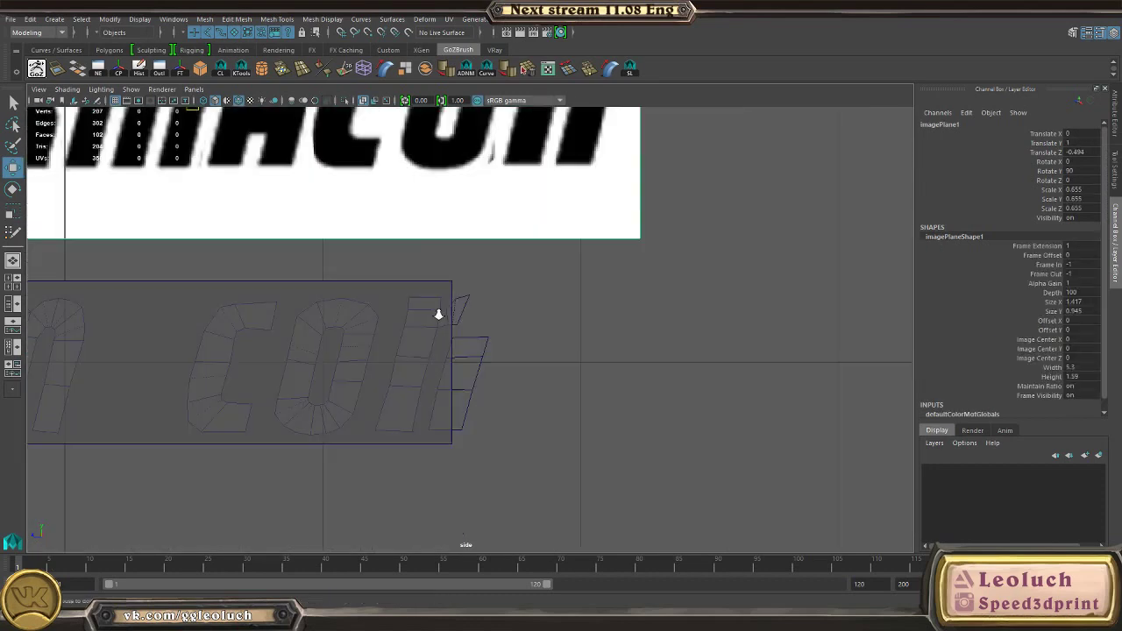
key(ctrl+z)
Step: Resume Quad Draw on the lettering mesh and fill the faces forming the N's rounded upper-right curve
scroll(459, 311, up, 8)
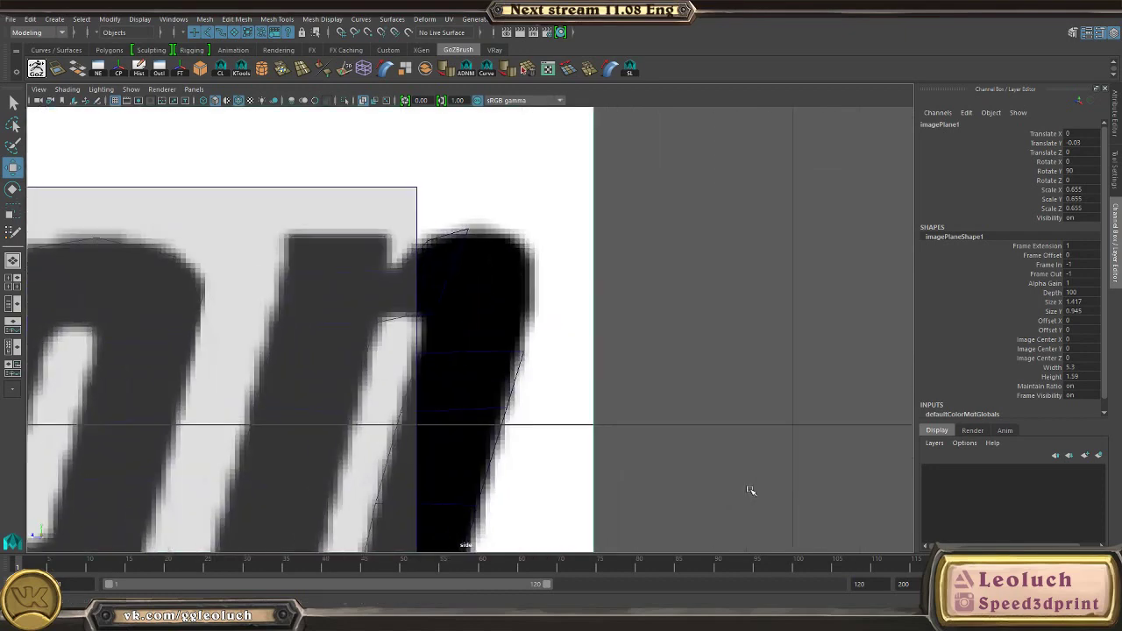
click(471, 368)
shift+right_click(668, 309)
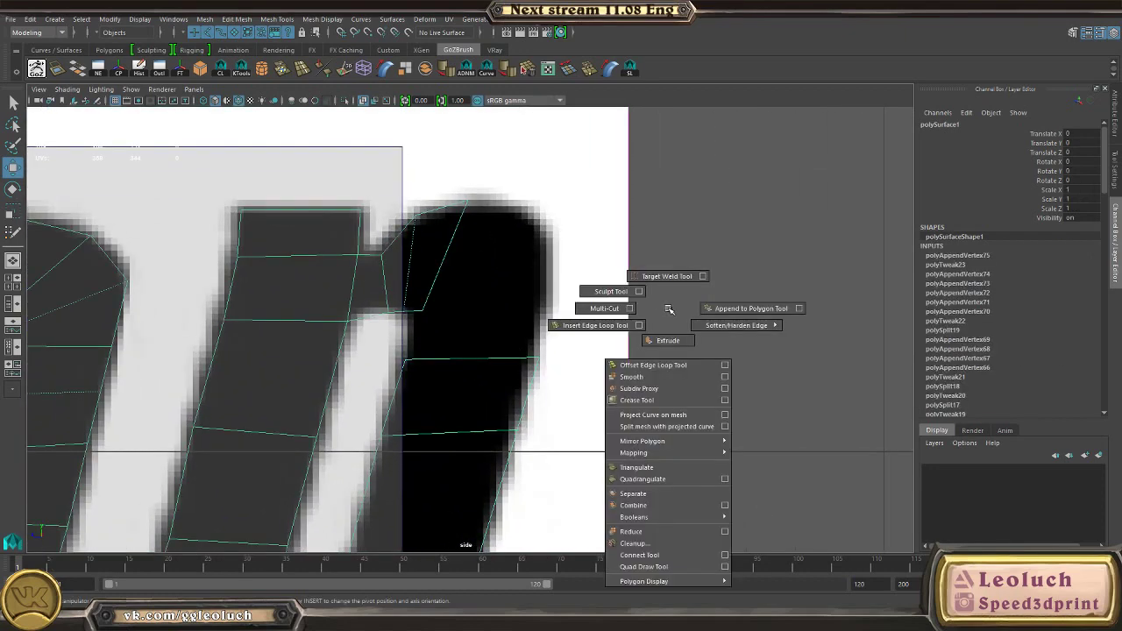
shift+right_click(672, 311)
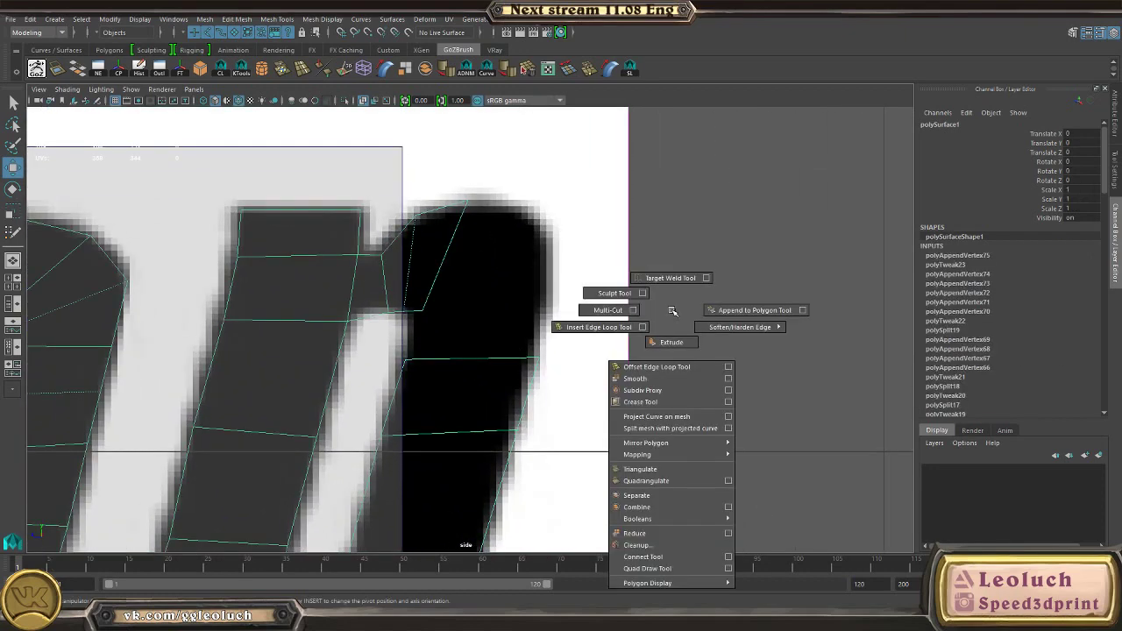
ctrl+right_click(672, 310)
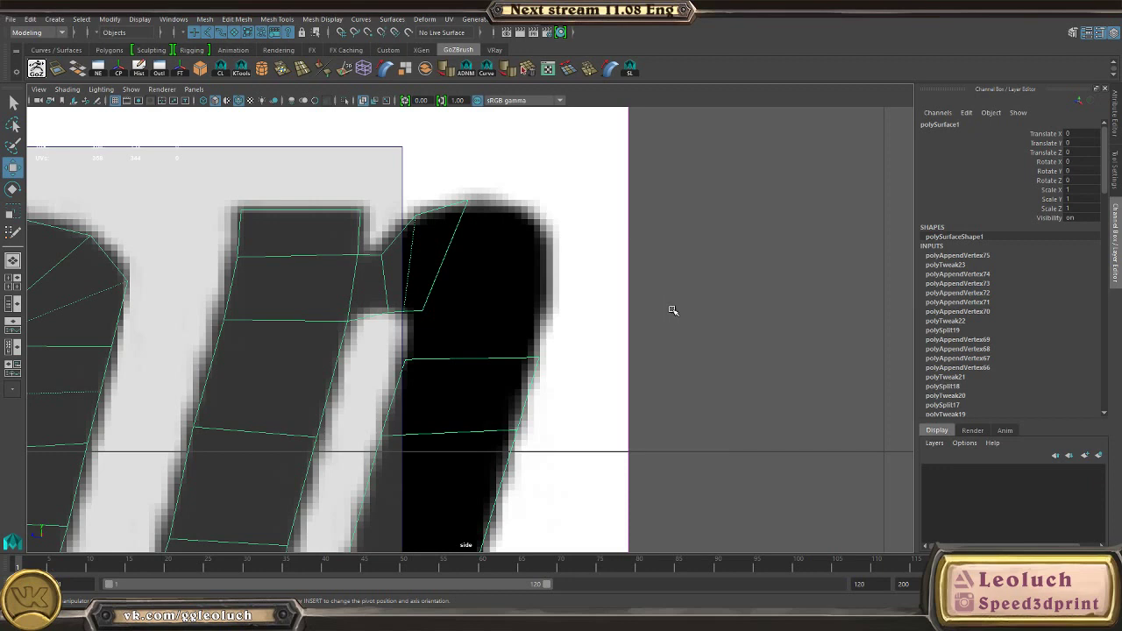
shift+right_click(672, 310)
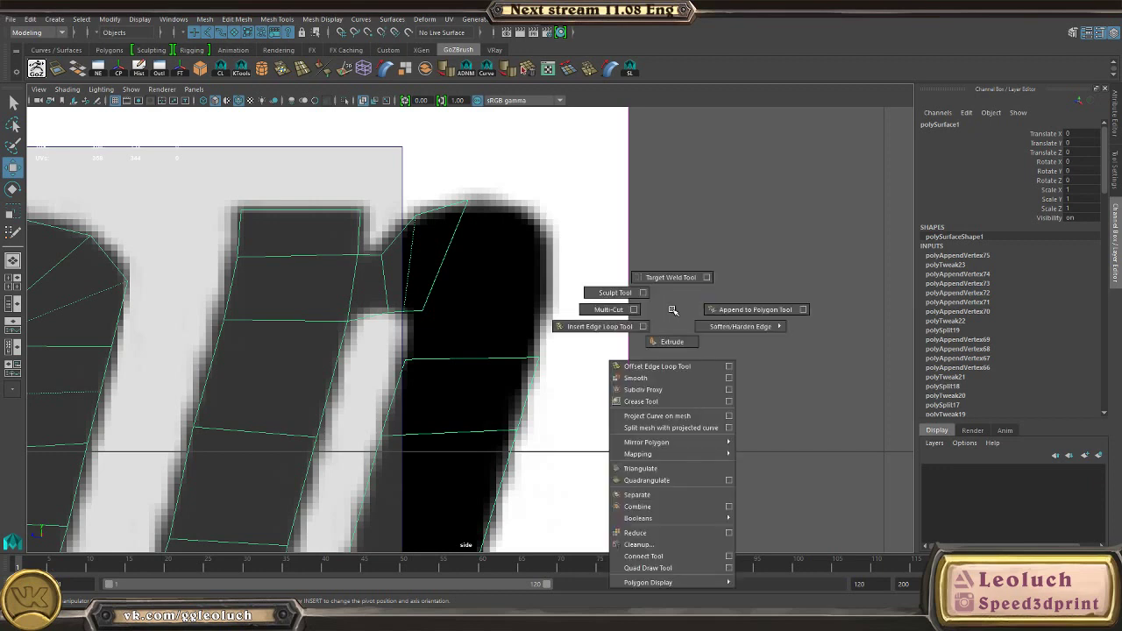
shift+right_drag(672, 310, 655, 569)
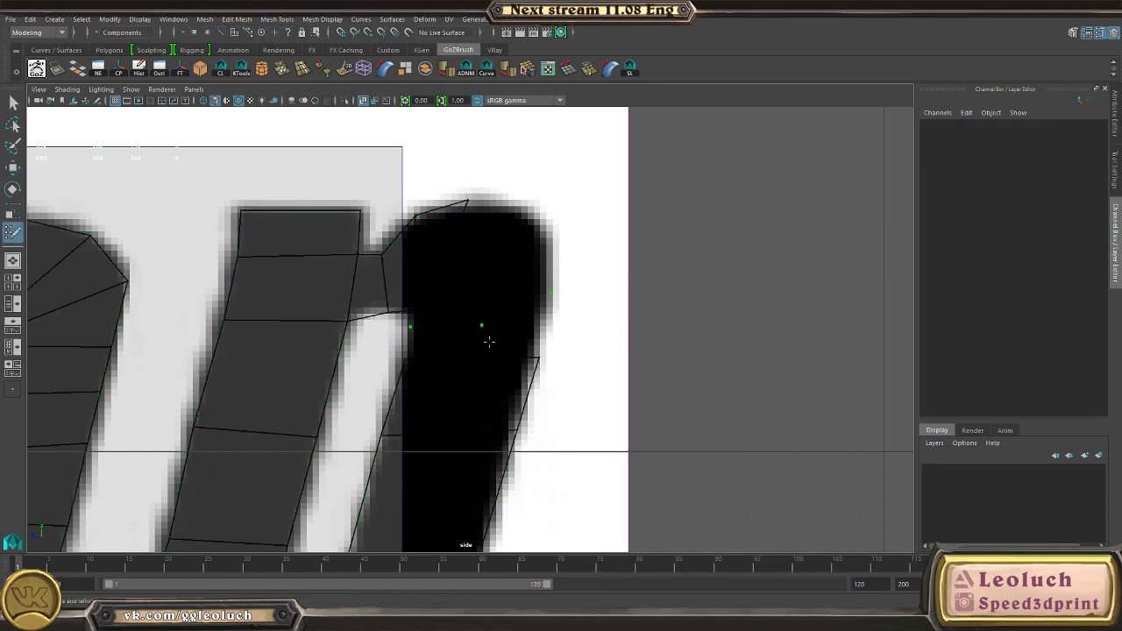
shift+click(513, 252)
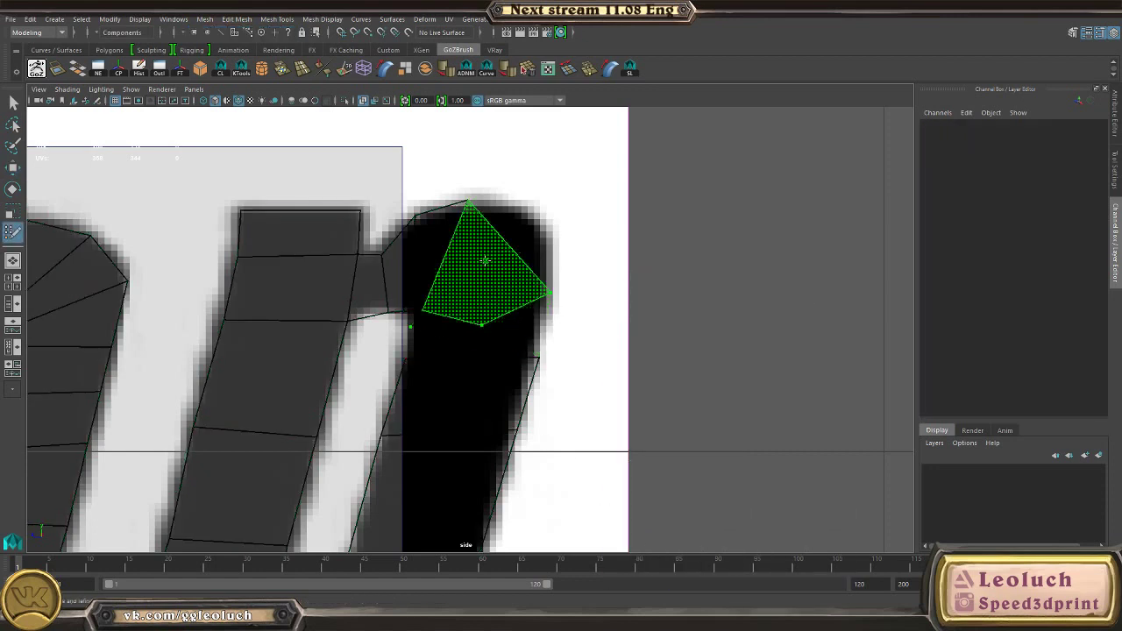
ctrl+shift+click(496, 286)
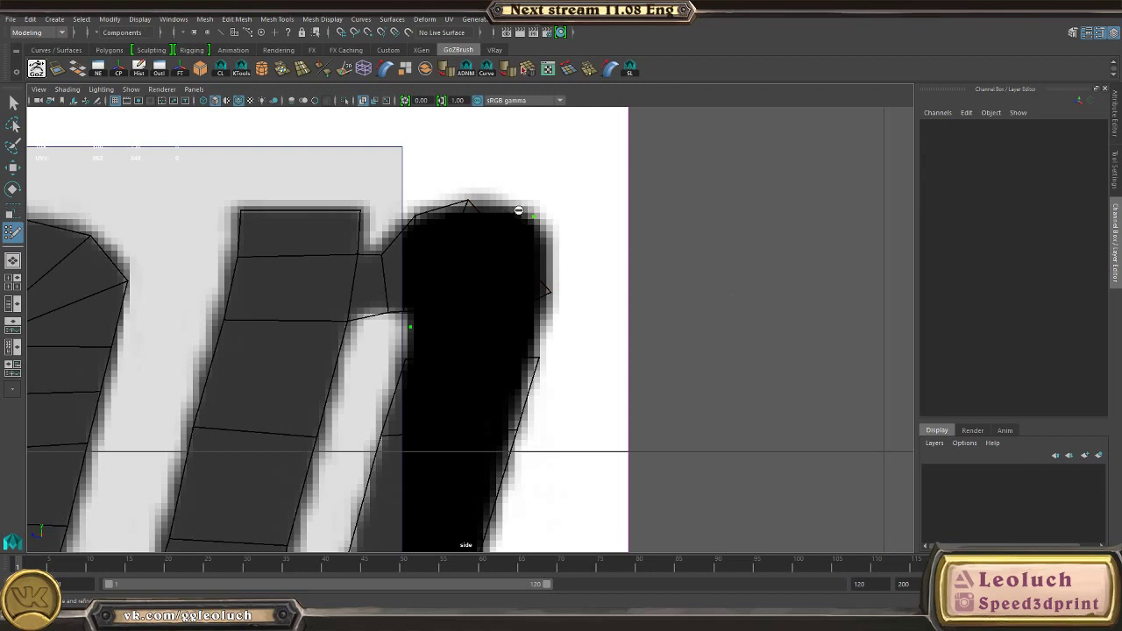
click(546, 236)
shift+click(514, 225)
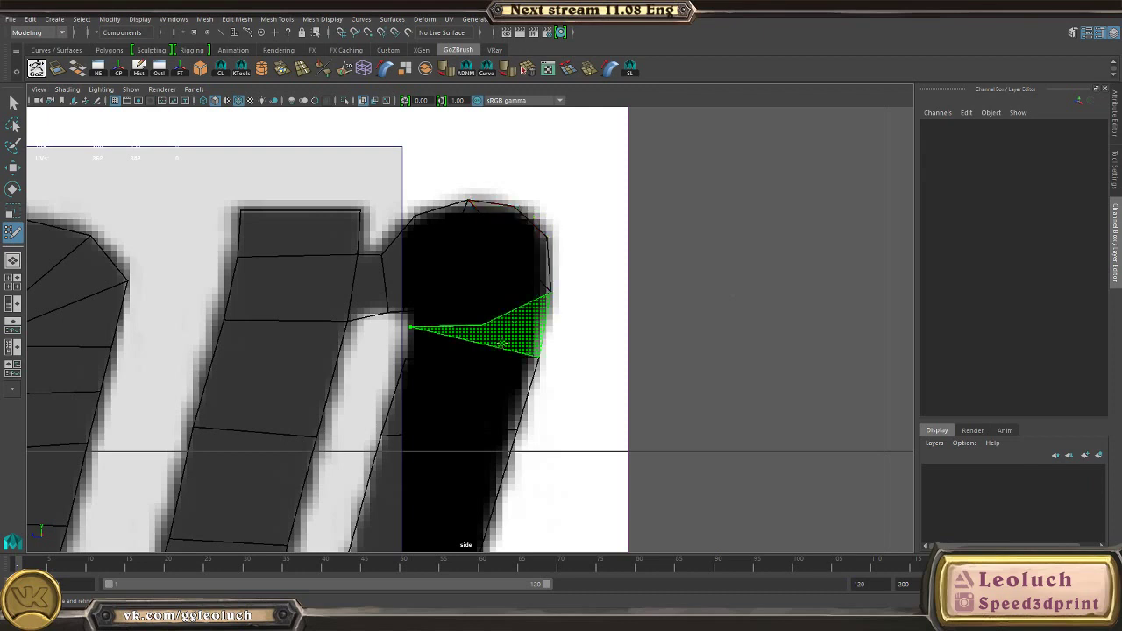
Step: Insert an edge loop down the N's right leg and fill the outer quad joining the leg to the arch
ctrl+click(474, 356)
shift+click(511, 326)
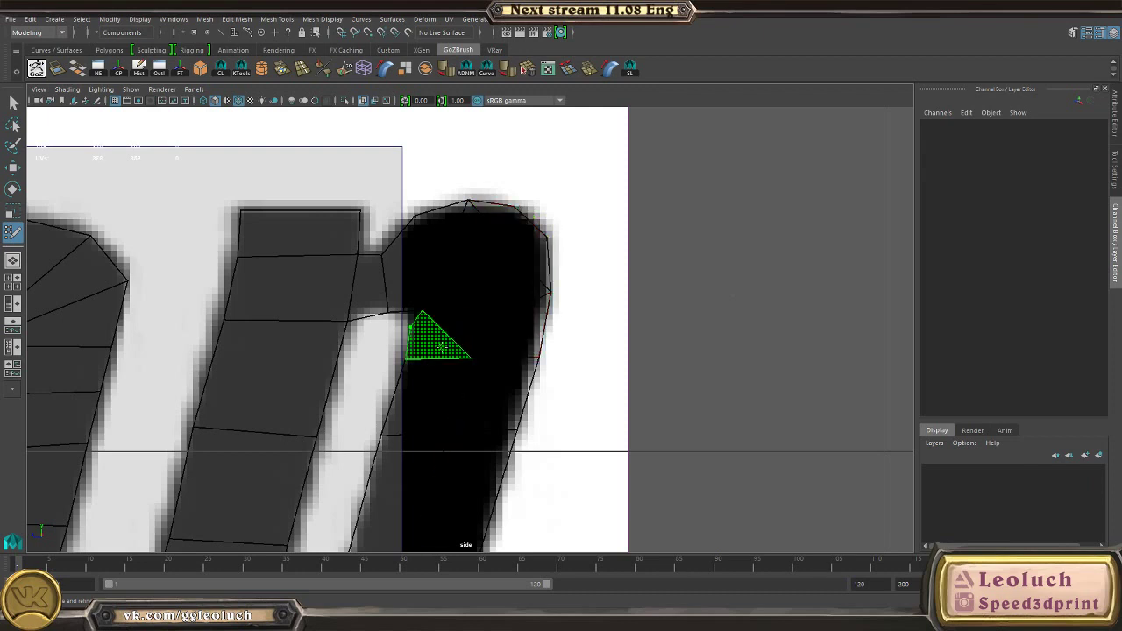
scroll(453, 336, up, 6)
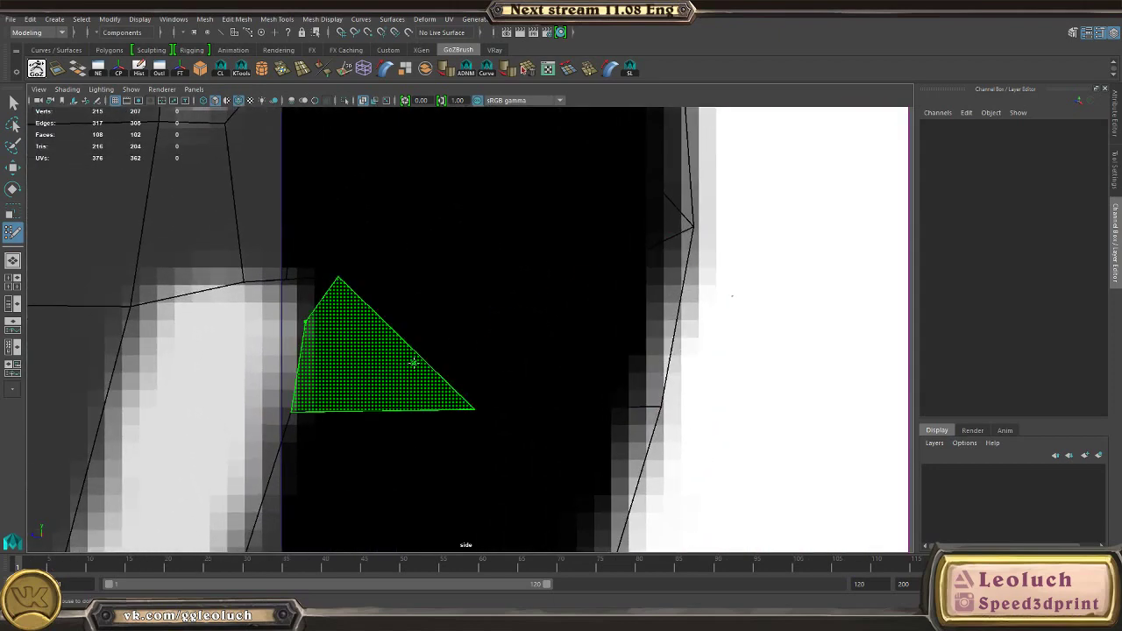
Step: Leave Quad Draw and raise the reference image plane to about 1.465 in Translate Y, clear of the traced lettering
key(w)
mouse_move(560, 369)
alt+right_down()
mouse_move(486, 288)
mouse_move(496, 376)
alt+right_up()
click(487, 287)
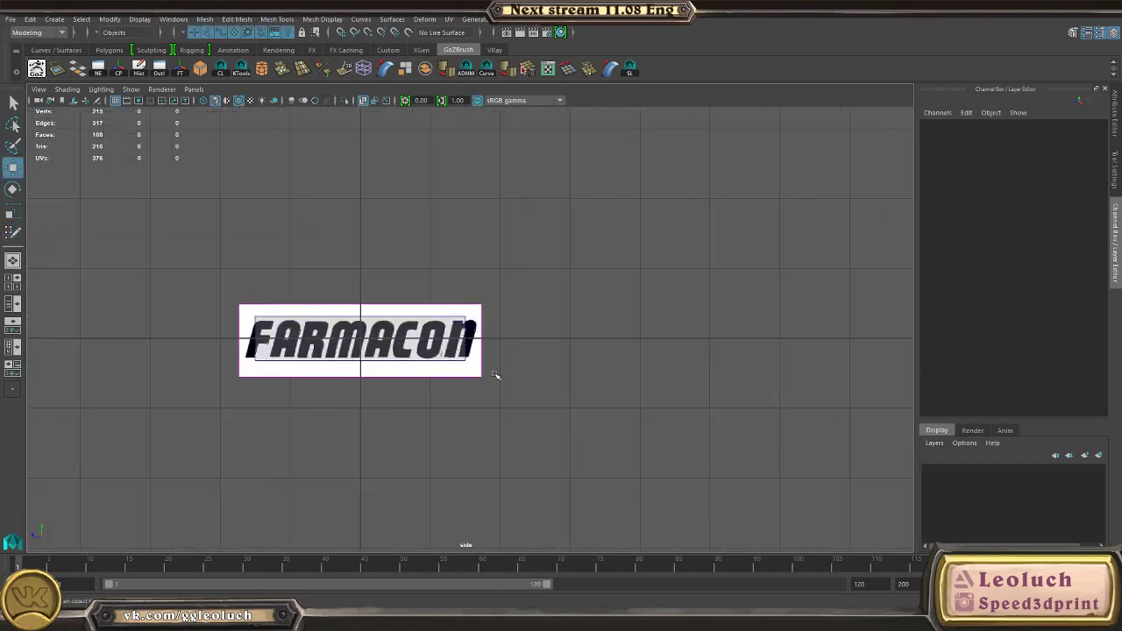
click(480, 376)
click(354, 272)
key(ctrl+z)
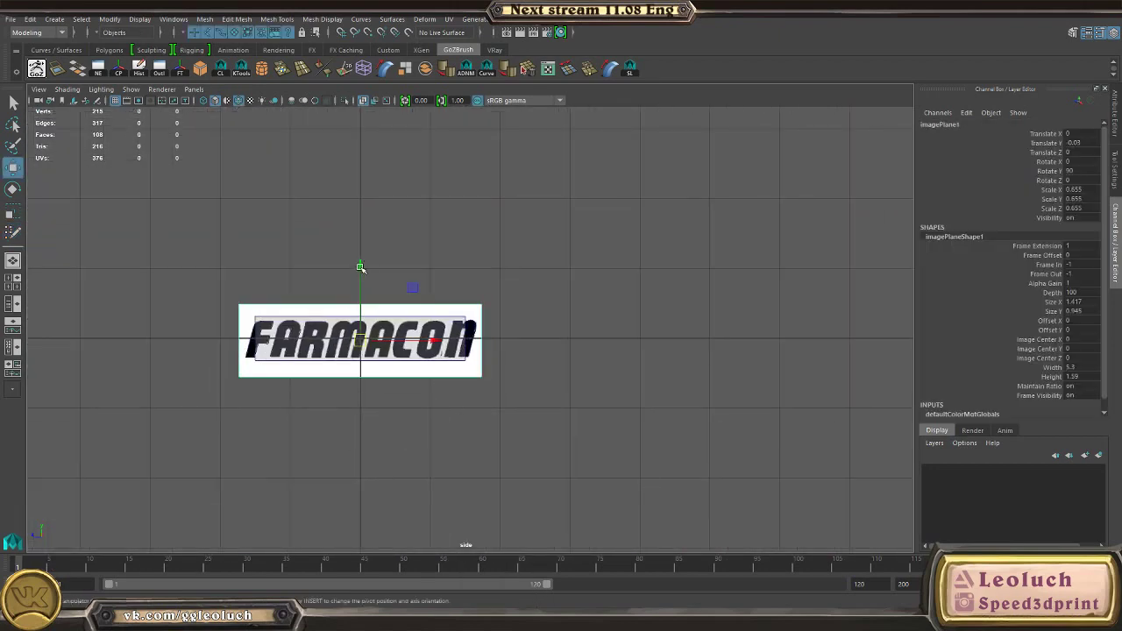
drag(360, 266, 361, 161)
click(568, 310)
Step: Bridge the two facing edges of the remaining gap between the N's arch and right leg
alt+right_drag(442, 294, 509, 360)
scroll(509, 359, up, 5)
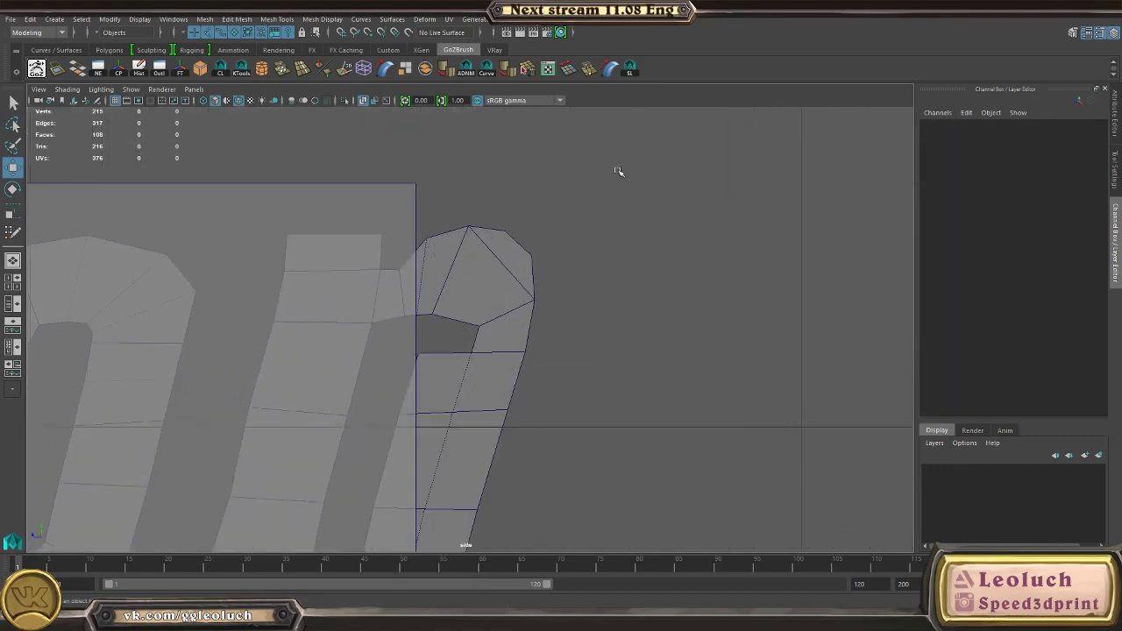
click(464, 321)
alt+right_drag(464, 321, 560, 378)
right_drag(428, 282, 427, 251)
click(453, 319)
shift+click(430, 363)
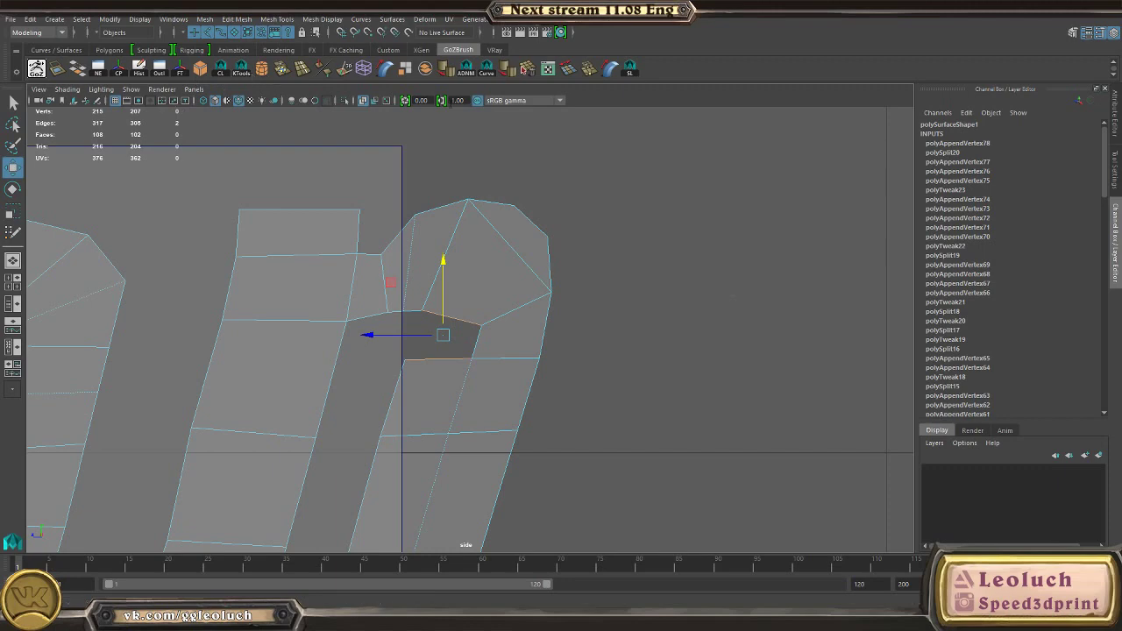
click(76, 74)
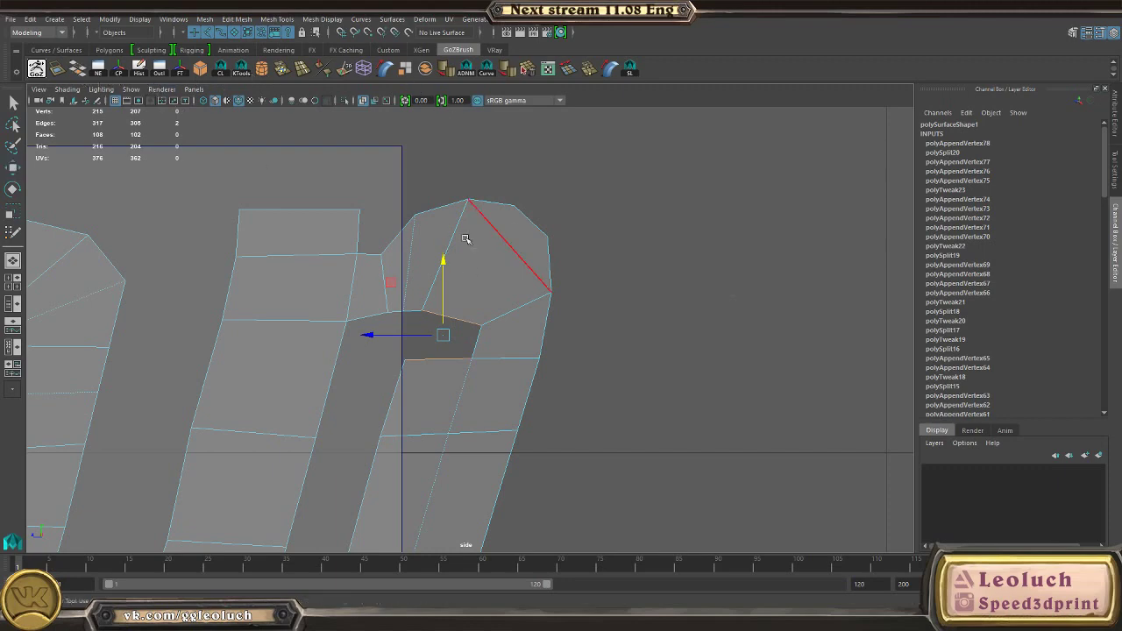
alt+right_drag(464, 236, 578, 309)
click(560, 256)
Step: Delete the edge loop running down the middle of the N's right leg and return to object selection
alt+right_drag(413, 293, 453, 198)
mouse_move(644, 328)
alt+right_down()
mouse_move(556, 288)
mouse_move(647, 330)
alt+right_up()
key(F8)
click(474, 270)
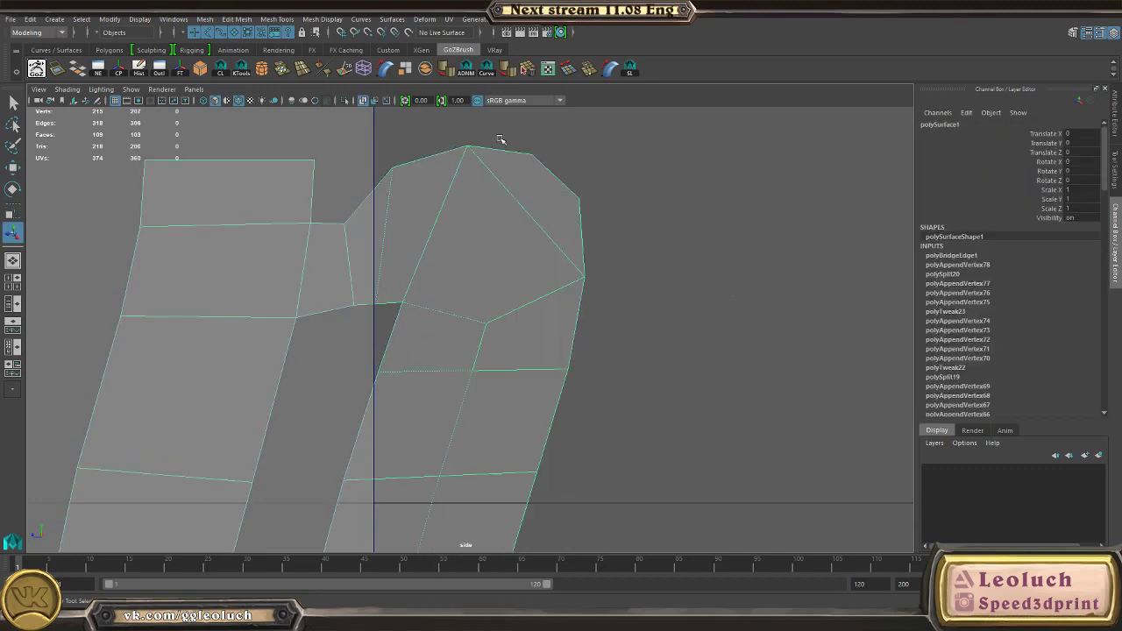
click(515, 198)
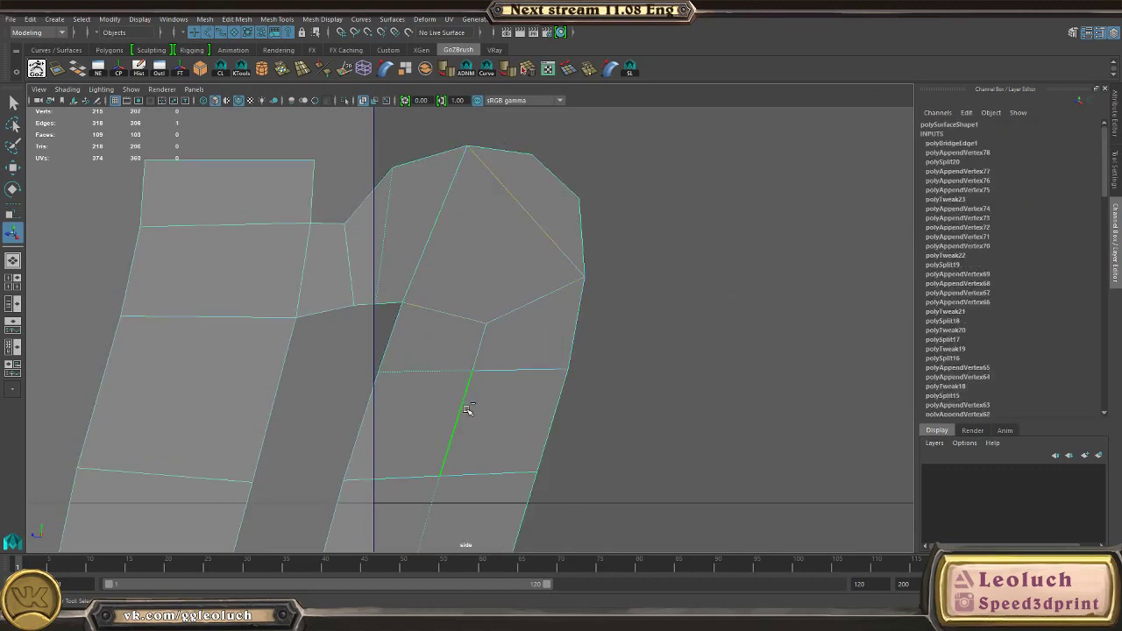
key(Delete)
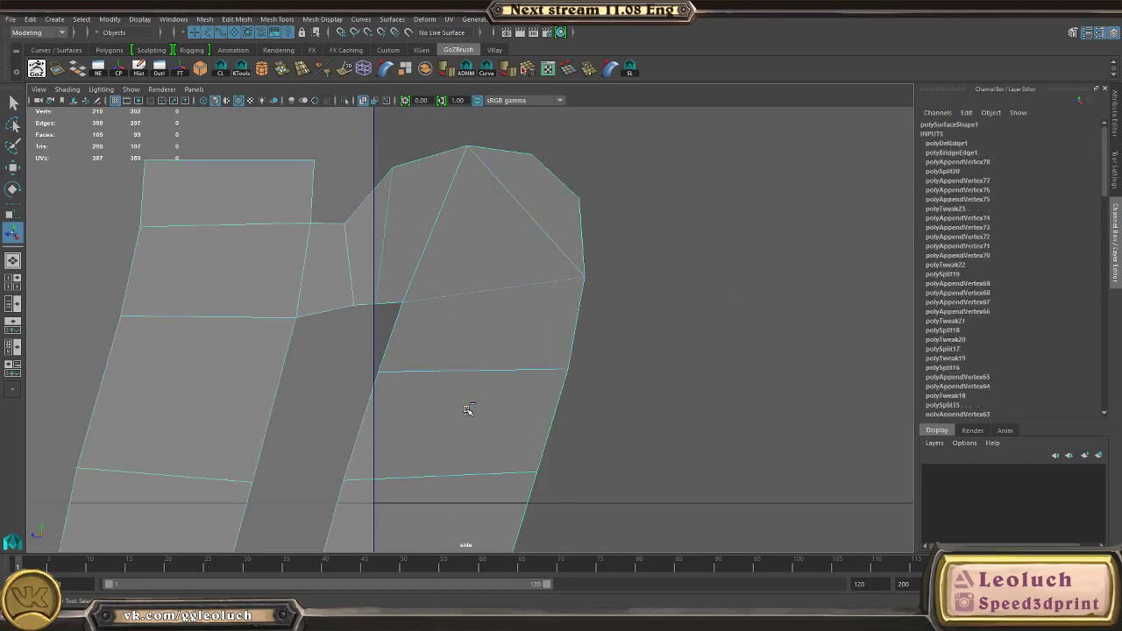
key(F8)
click(511, 280)
Step: Examine the topology of the traced letters along the word, from the N back to the F
alt+right_drag(684, 377, 604, 341)
alt+middle_drag(454, 330, 665, 325)
scroll(666, 325, up, 2)
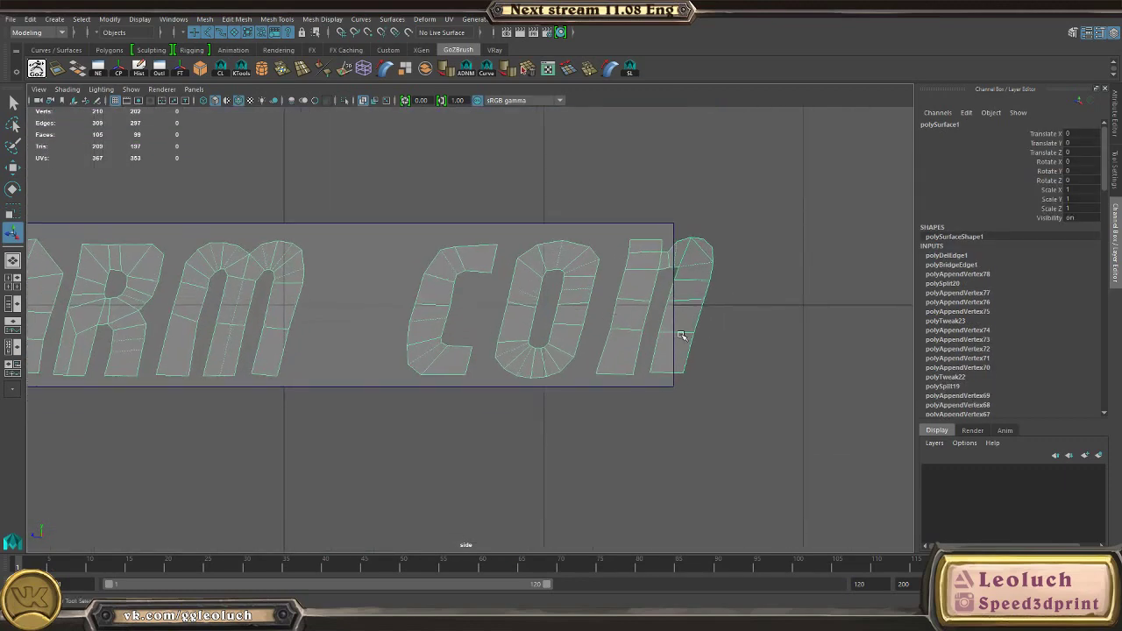
alt+middle_drag(375, 342, 481, 326)
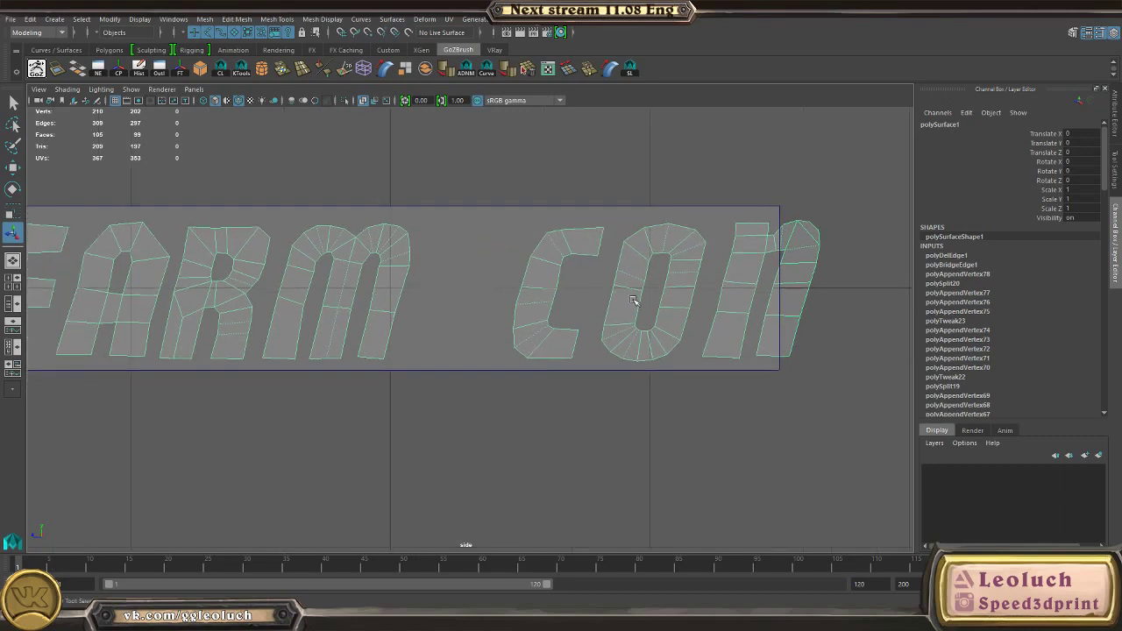
alt+middle_drag(639, 305, 569, 304)
scroll(569, 303, up, 2)
alt+middle_drag(668, 339, 476, 365)
scroll(476, 365, up, 2)
mouse_move(361, 332)
alt+middle_down()
mouse_move(477, 352)
mouse_move(532, 345)
alt+middle_up()
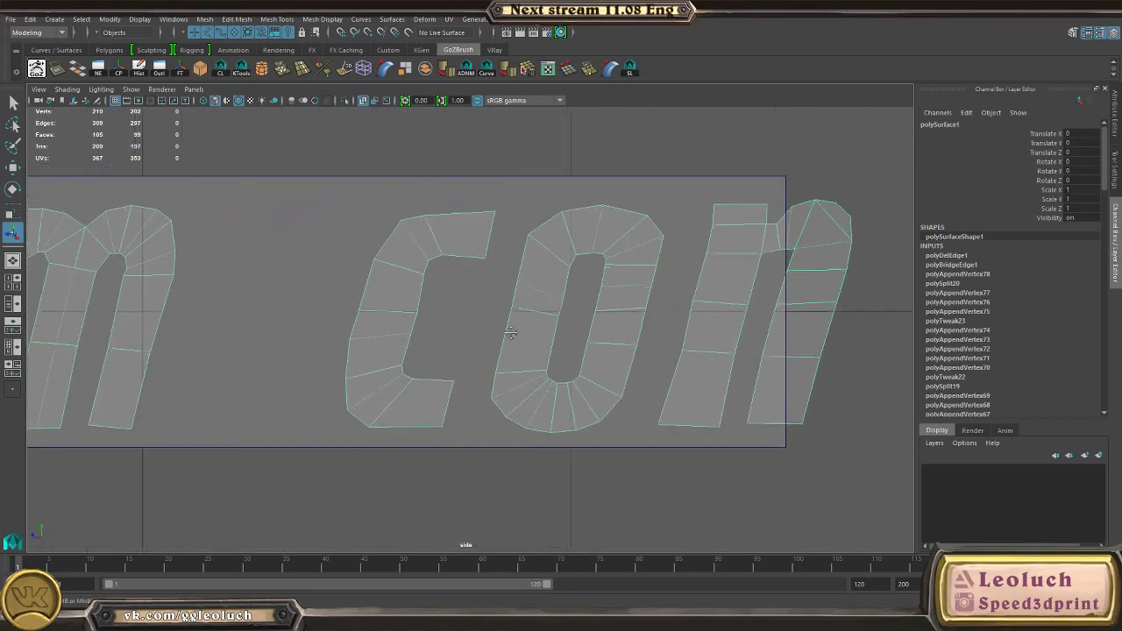
alt+middle_drag(114, 362, 878, 370)
alt+middle_drag(347, 306, 540, 317)
scroll(515, 340, up, 2)
Step: Pick the vertices on the F's outer stem edge and compare the lettering with the reference image plane
right_drag(388, 280, 363, 277)
click(399, 403)
scroll(491, 371, down, 5)
alt+middle_drag(538, 350, 494, 408)
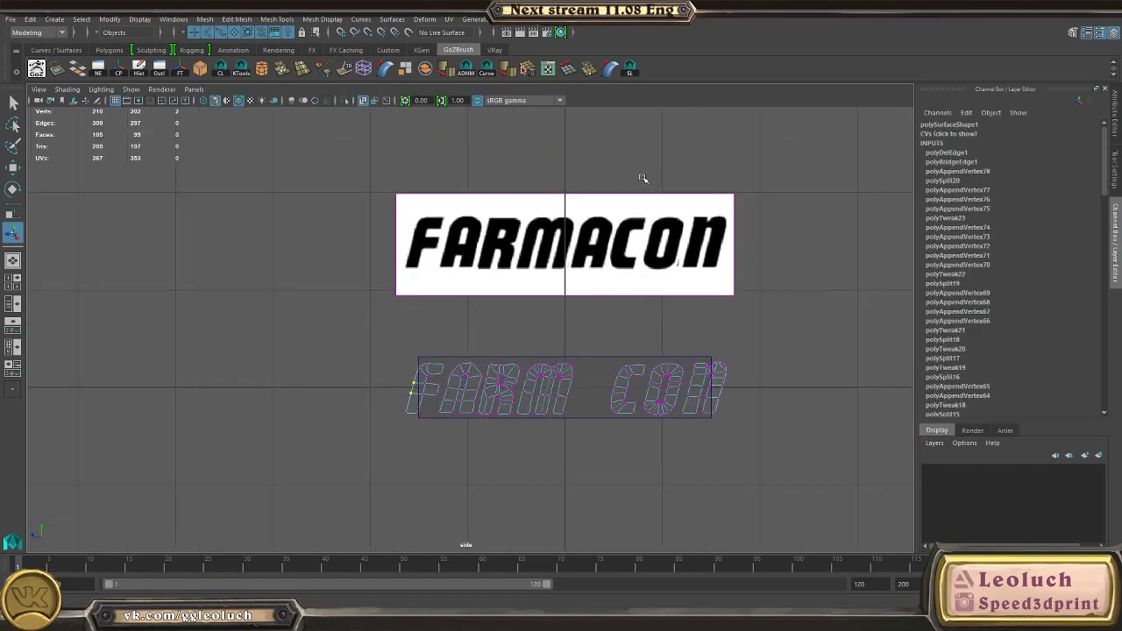
click(615, 212)
scroll(574, 318, up, 2)
scroll(433, 319, up, 4)
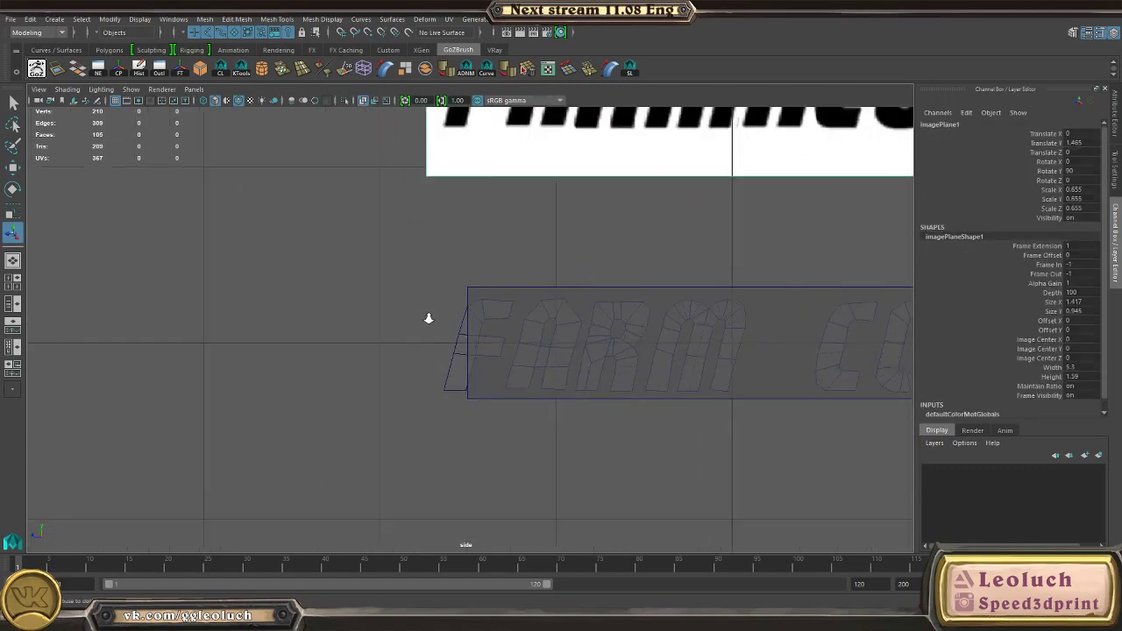
Step: Try to straighten the selected vertices down the F's outer stem side with Straighten Line
click(449, 351)
alt+middle_drag(449, 351, 445, 303)
scroll(438, 289, up, 2)
right_drag(431, 270, 378, 265)
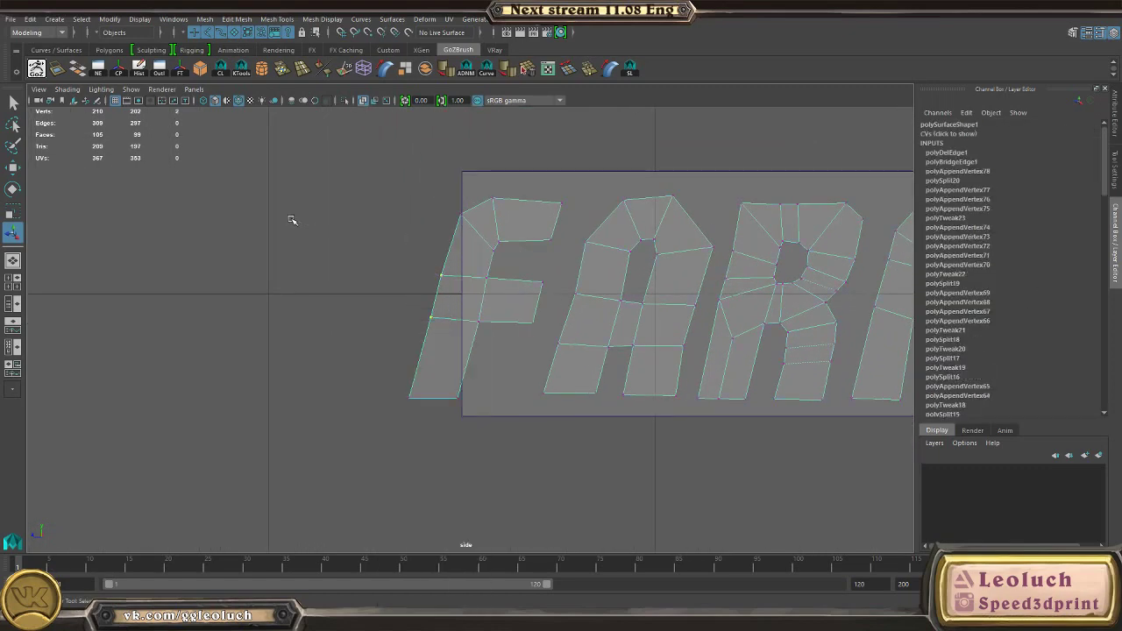
drag(298, 219, 443, 338)
click(524, 32)
mouse_move(570, 90)
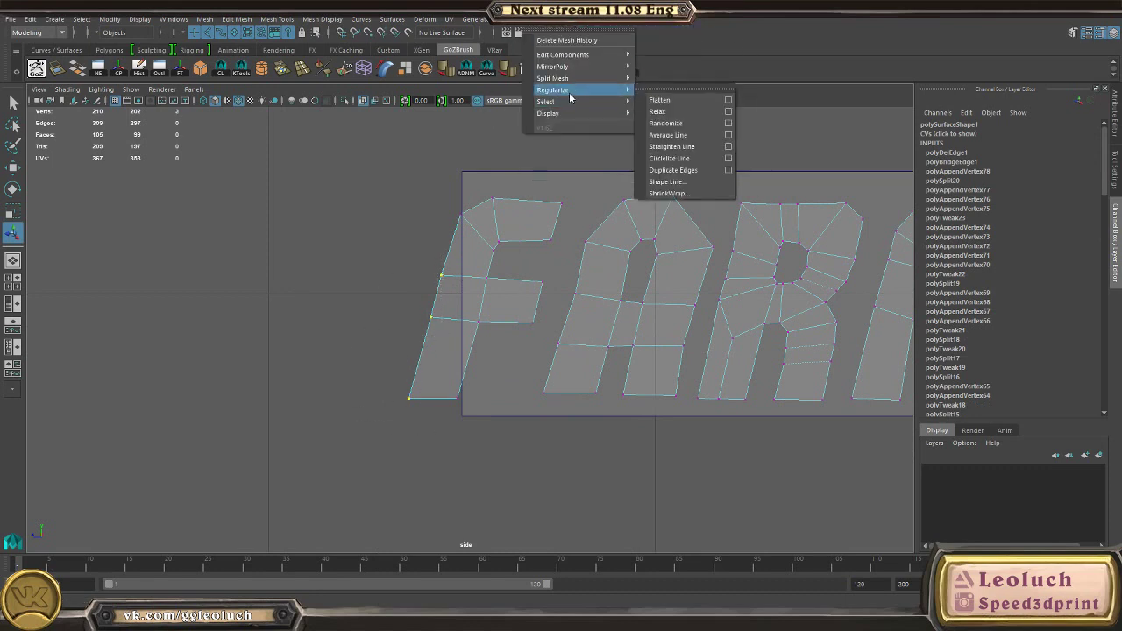
click(689, 146)
scroll(448, 275, up, 1)
Step: Select the three edges down the F's outer stem side and align them with Straighten Line
click(445, 236)
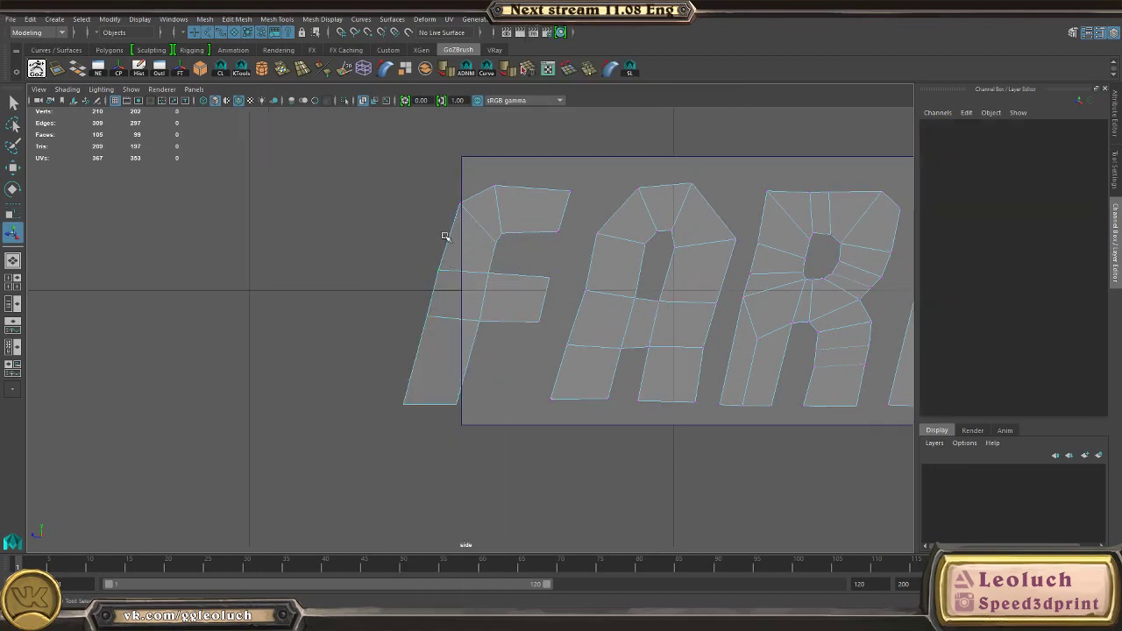
click(443, 296)
click(561, 33)
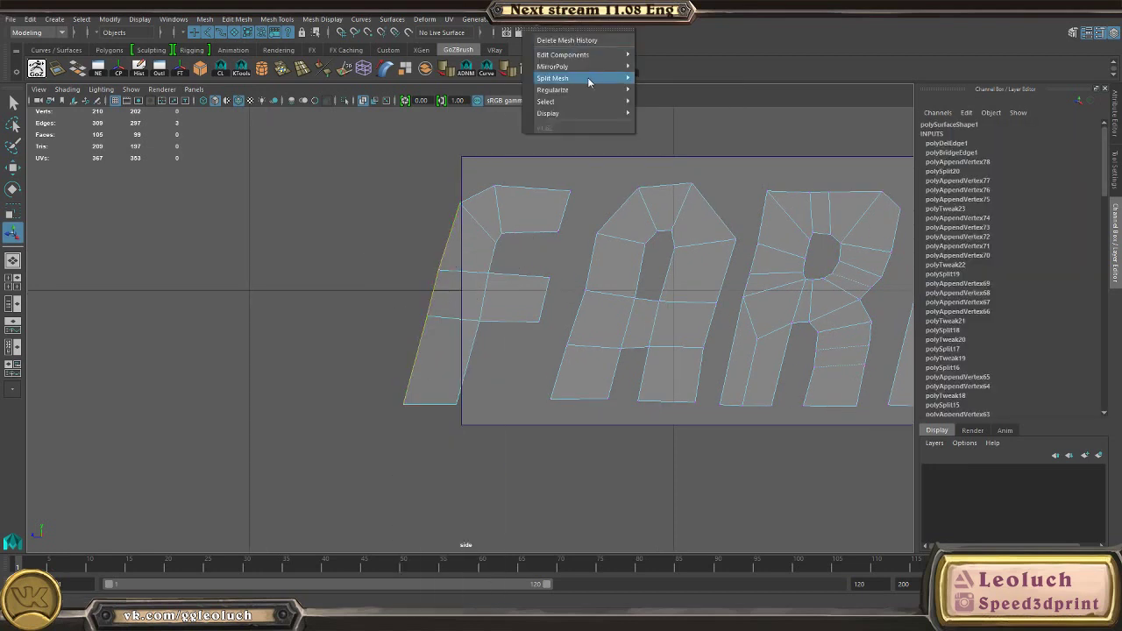
mouse_move(596, 92)
click(687, 147)
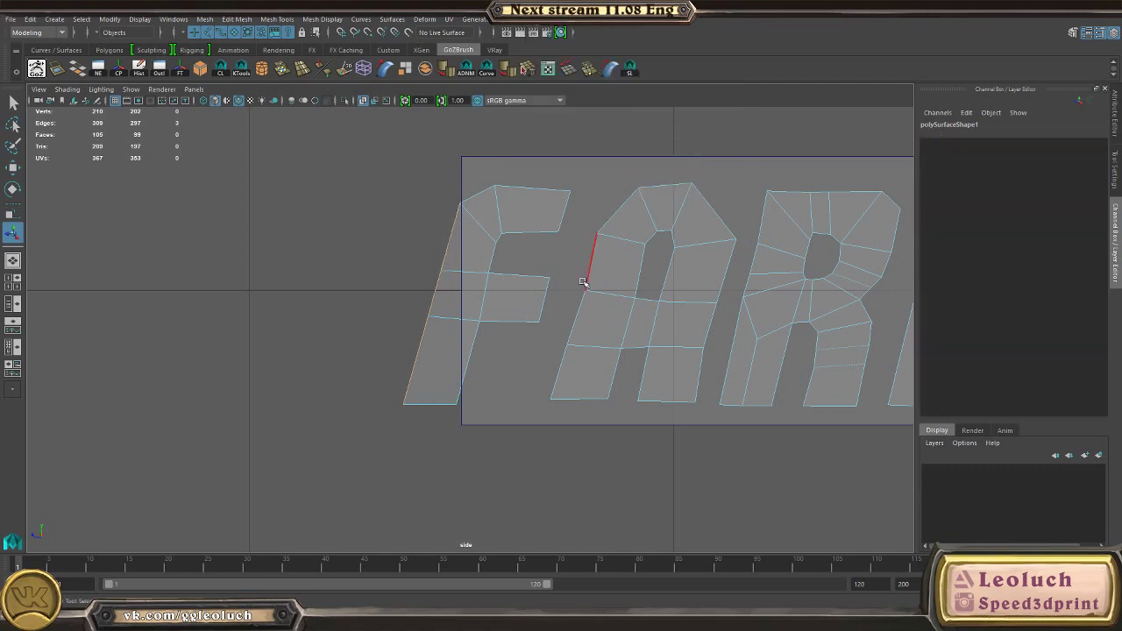
Step: Straighten the edges along the legs of the A and the M, and return to object selection
scroll(663, 331, up, 2)
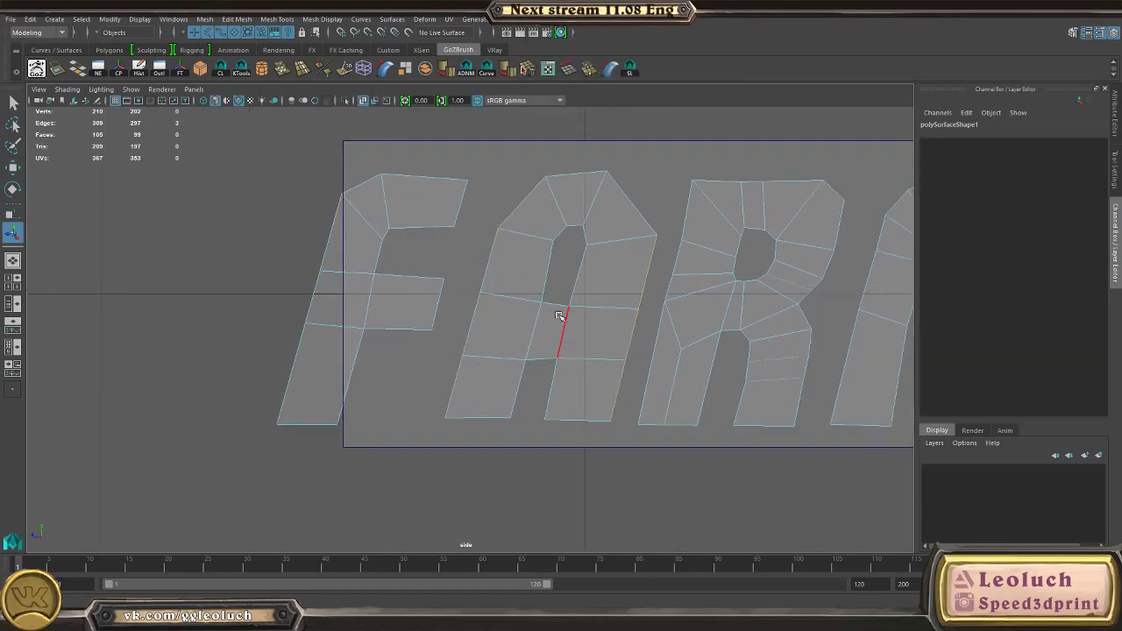
alt+middle_drag(611, 370, 455, 337)
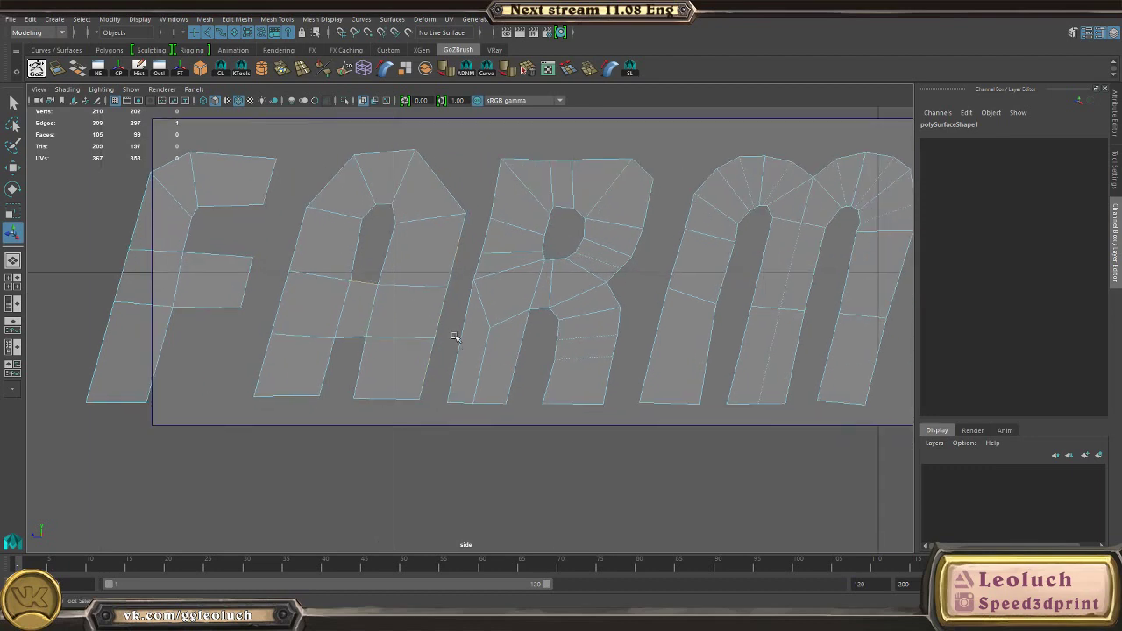
alt+middle_drag(702, 267, 525, 281)
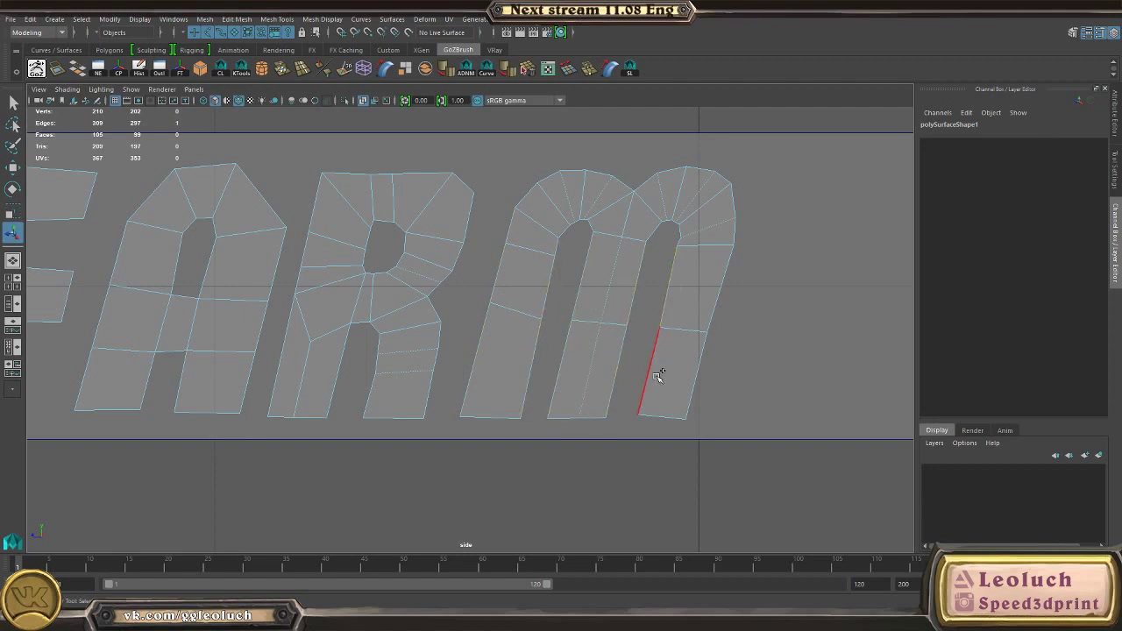
click(728, 286)
right_drag(656, 281, 702, 266)
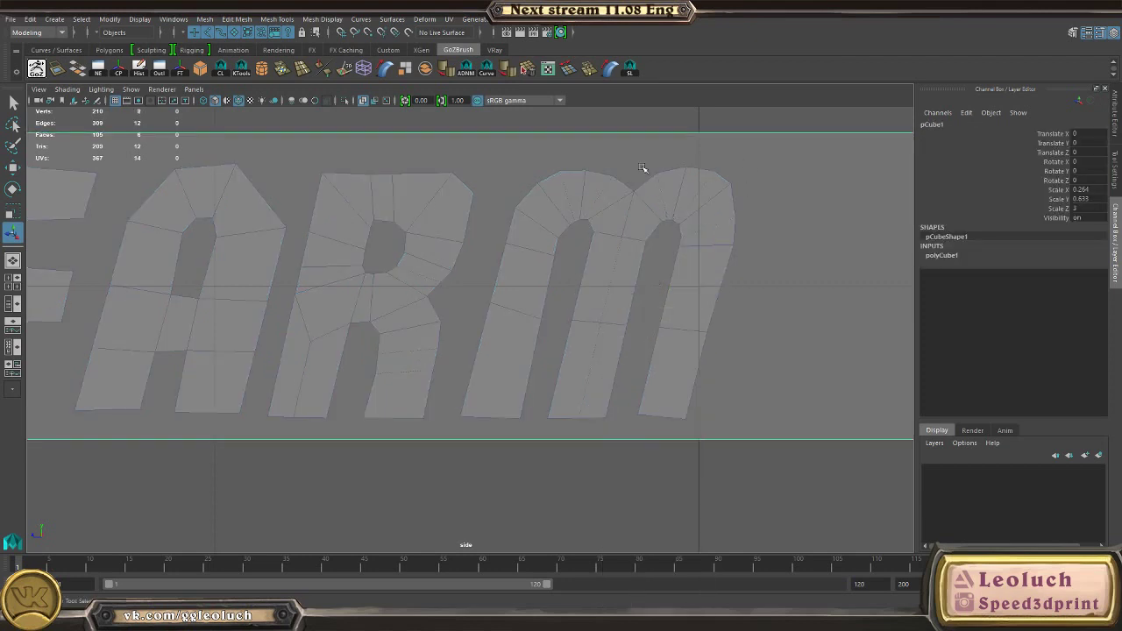
Step: Isolate the lettering and straighten the edges along the M's last leg with Straighten Line
drag(644, 167, 750, 307)
key(ctrl+1)
key(F10)
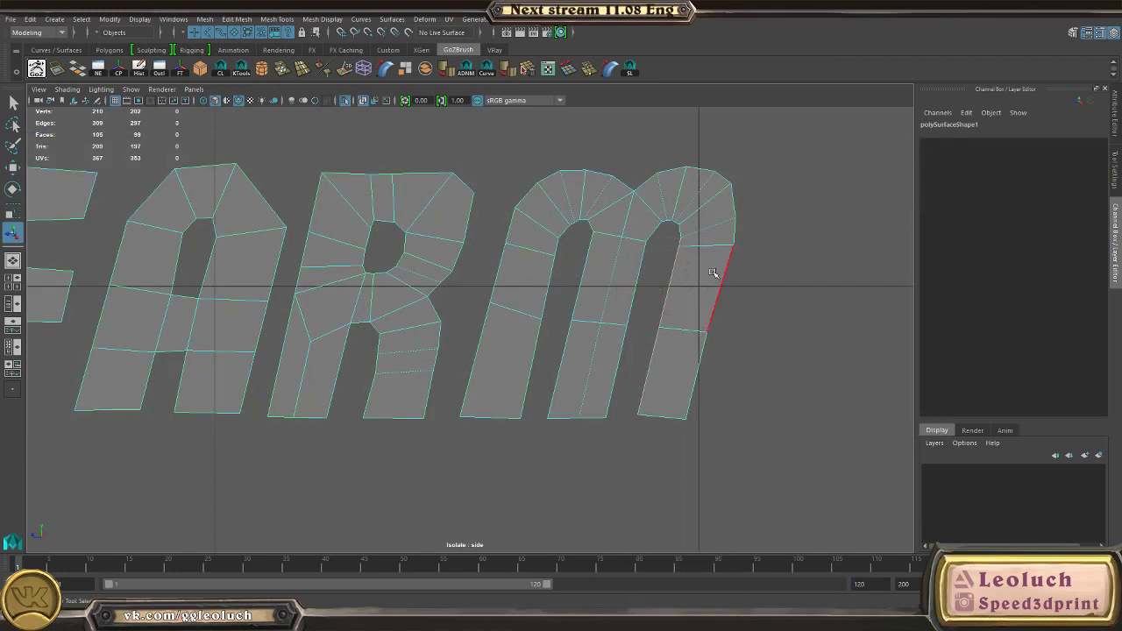
right_drag(657, 303, 680, 289)
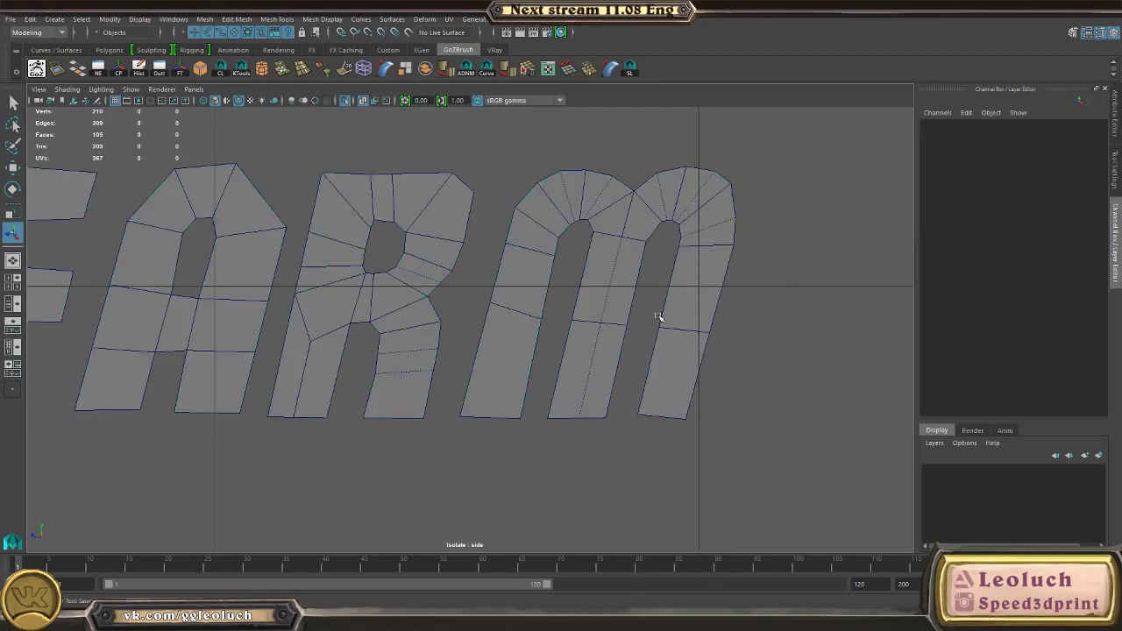
key(ctrl+1)
Step: Delete the helper cube pCube1 that surrounds the lettering
alt+middle_drag(766, 364, 355, 355)
click(567, 298)
right_click(568, 299)
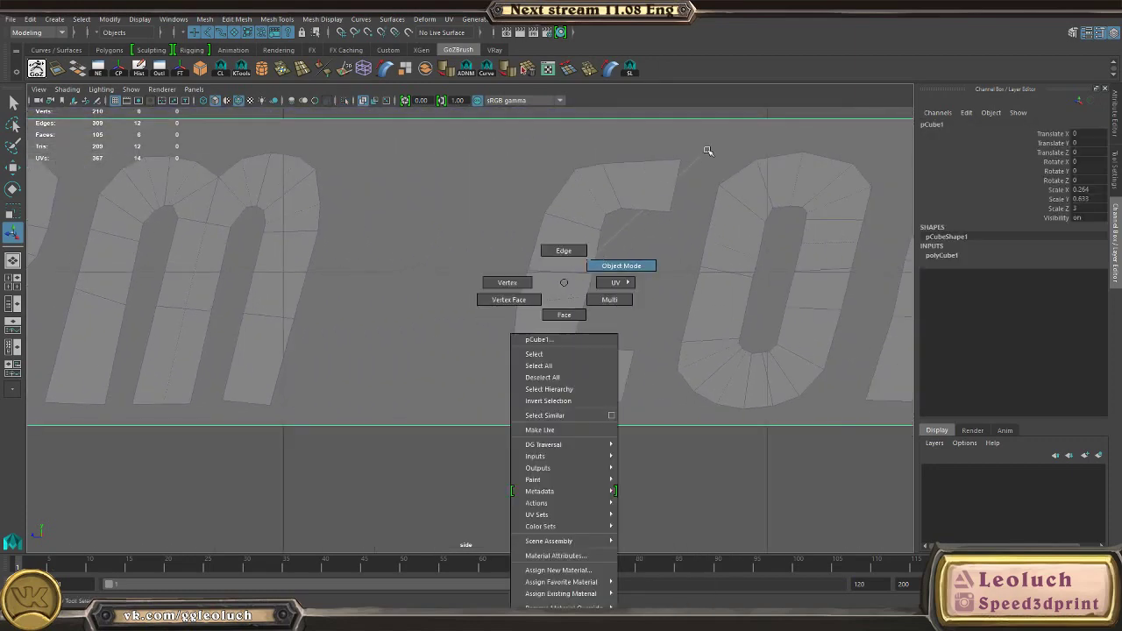
scroll(559, 263, down, 5)
key(Delete)
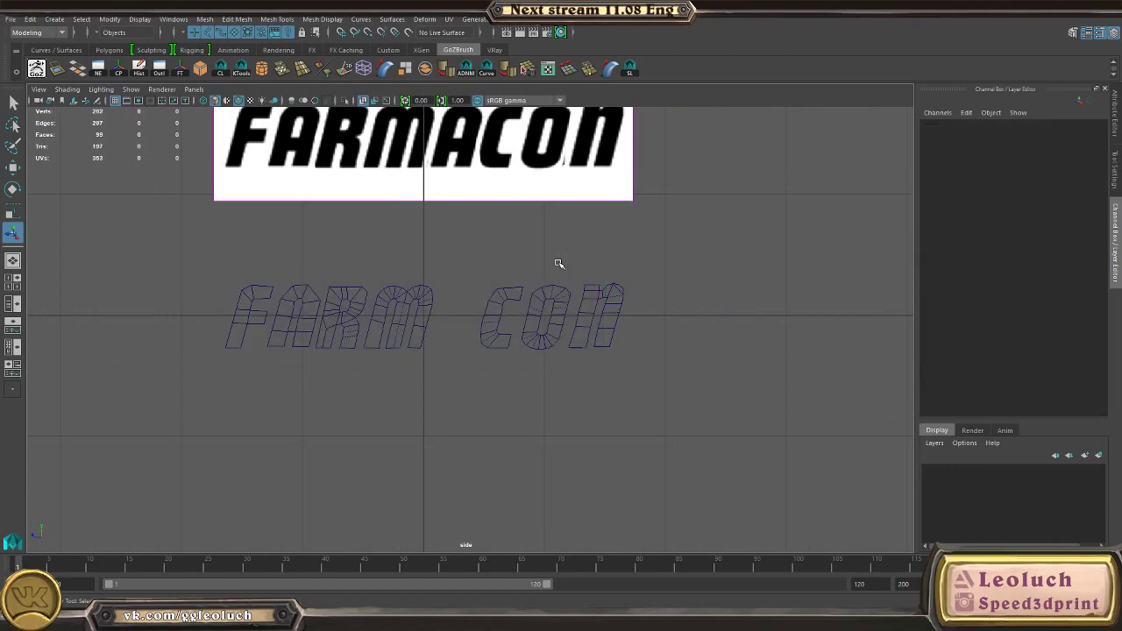
Step: Bring the FARMACON reference image plane back behind the lettering by setting its Translate Y to 0
scroll(626, 368, up, 5)
click(515, 279)
scroll(514, 279, up, 4)
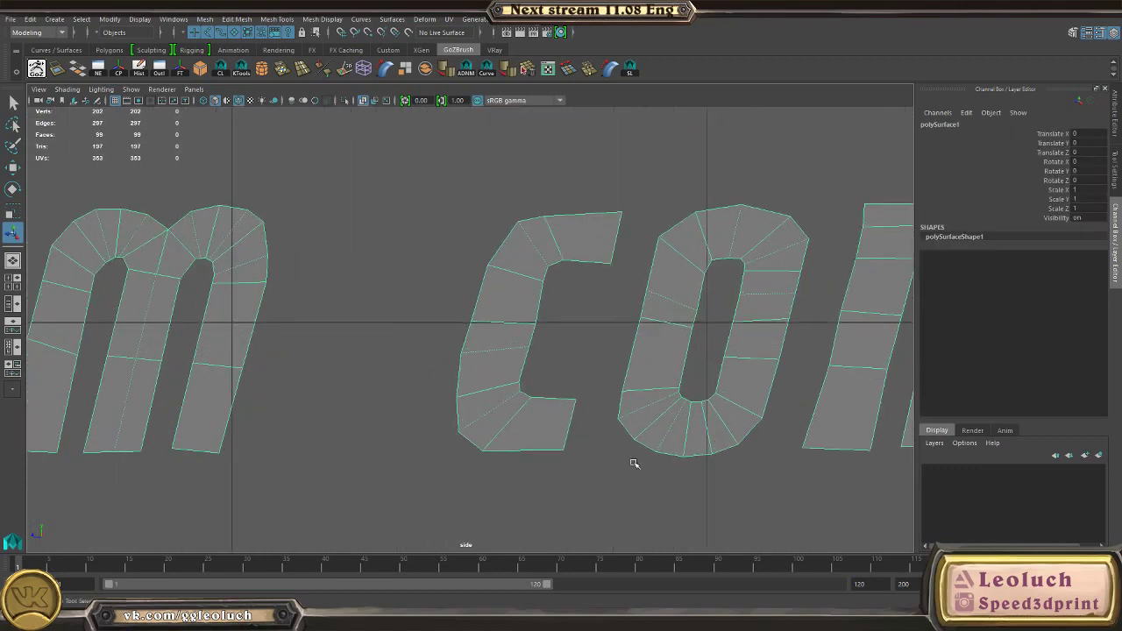
scroll(492, 266, down, 9)
scroll(493, 266, down, 1)
click(489, 223)
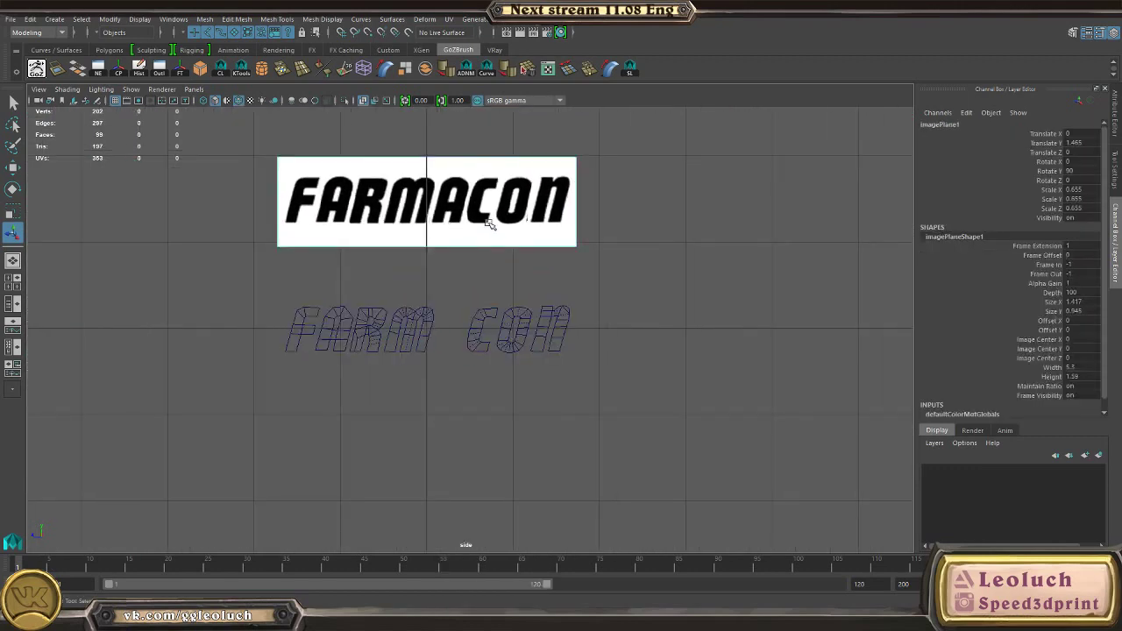
key(w)
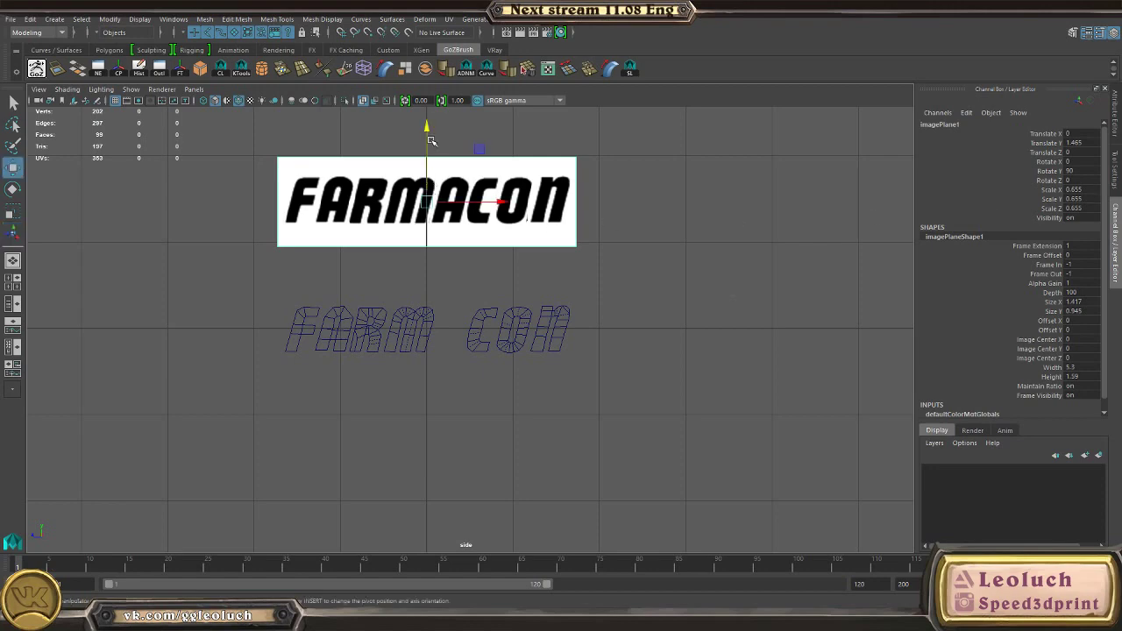
key(Return)
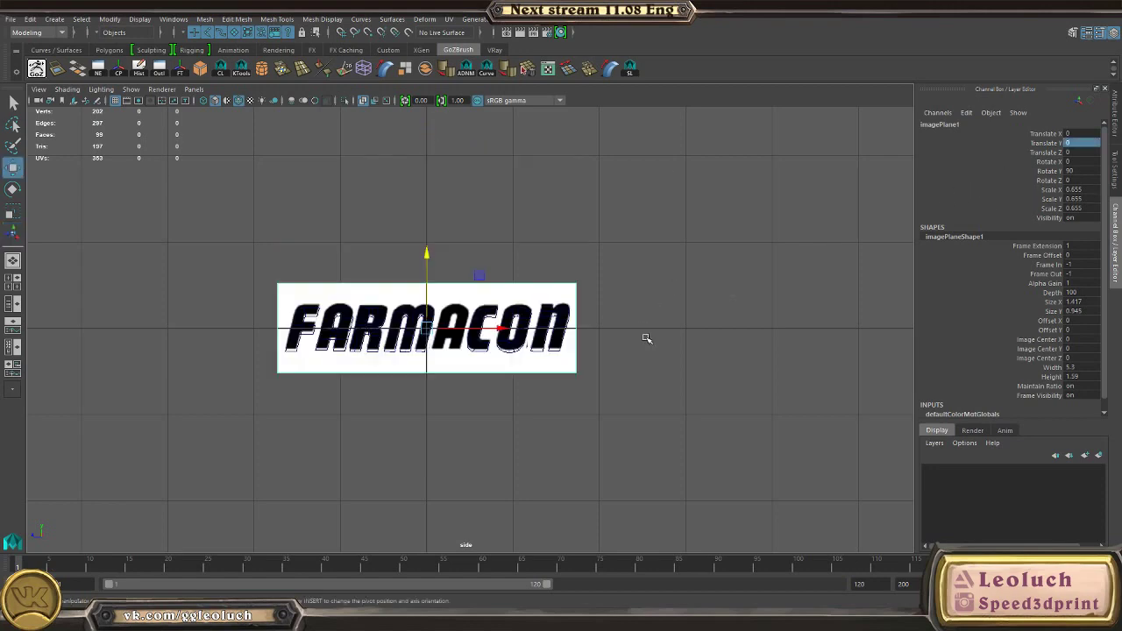
Step: Lower the image plane slightly to a Translate Y of about -0.03 so the reference letters match the mesh outlines
click(648, 339)
alt+right_drag(647, 339, 881, 578)
click(559, 460)
mouse_move(559, 460)
alt+right_down()
mouse_move(531, 441)
mouse_move(559, 451)
alt+right_up()
alt+middle_drag(309, 430, 721, 413)
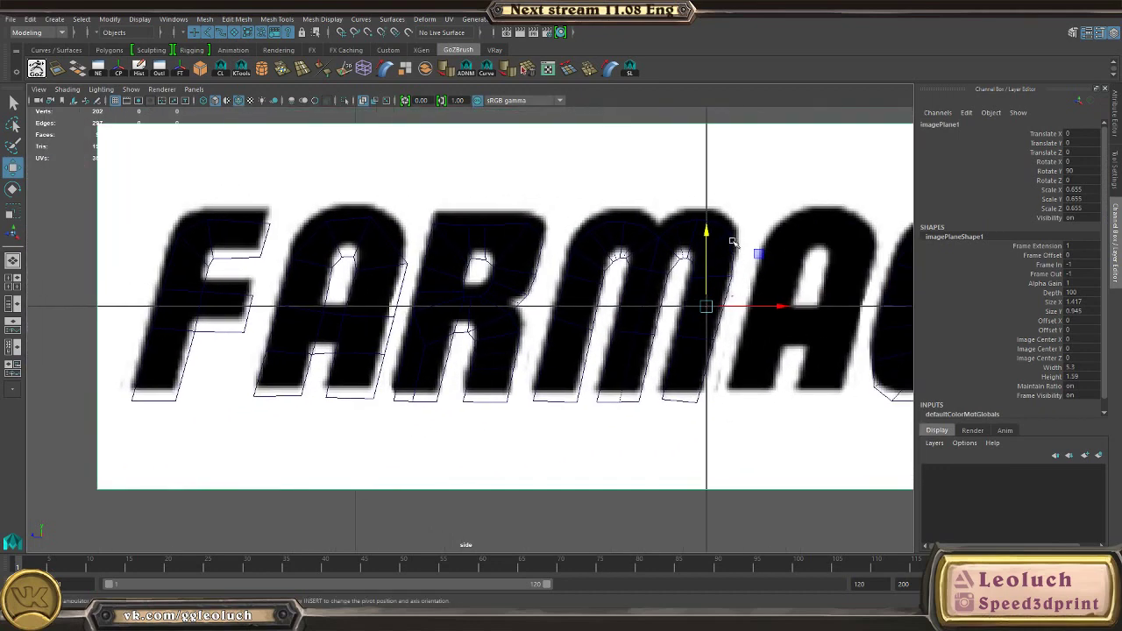
drag(708, 230, 708, 242)
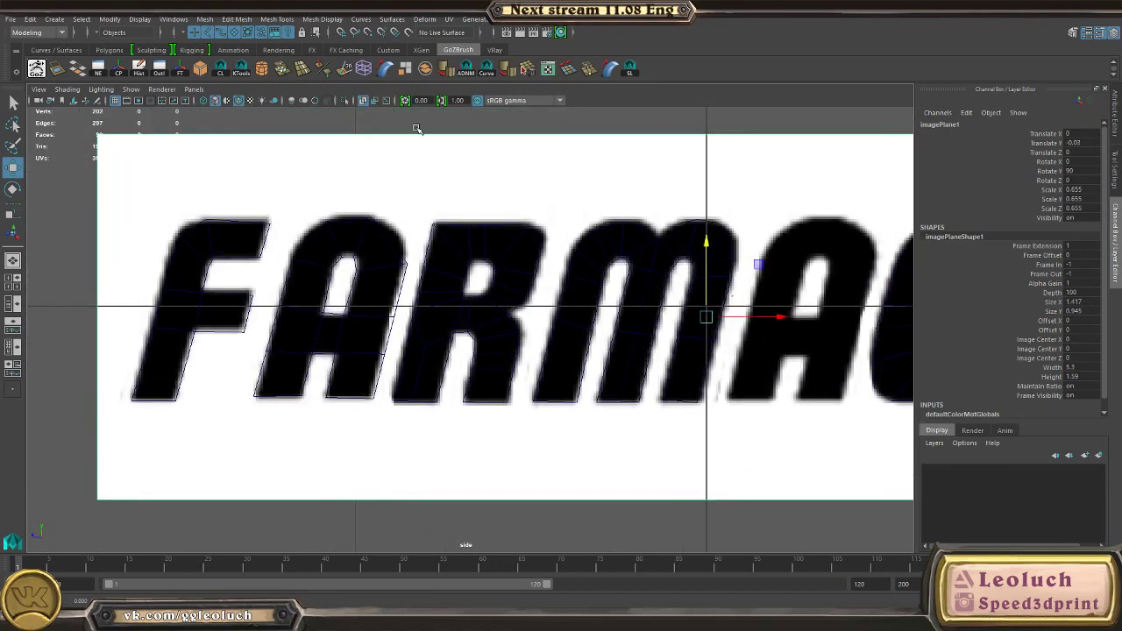
Step: Darken the image plane's white background to mid grey by lowering its Color Gain
right_click(366, 173)
click(1116, 177)
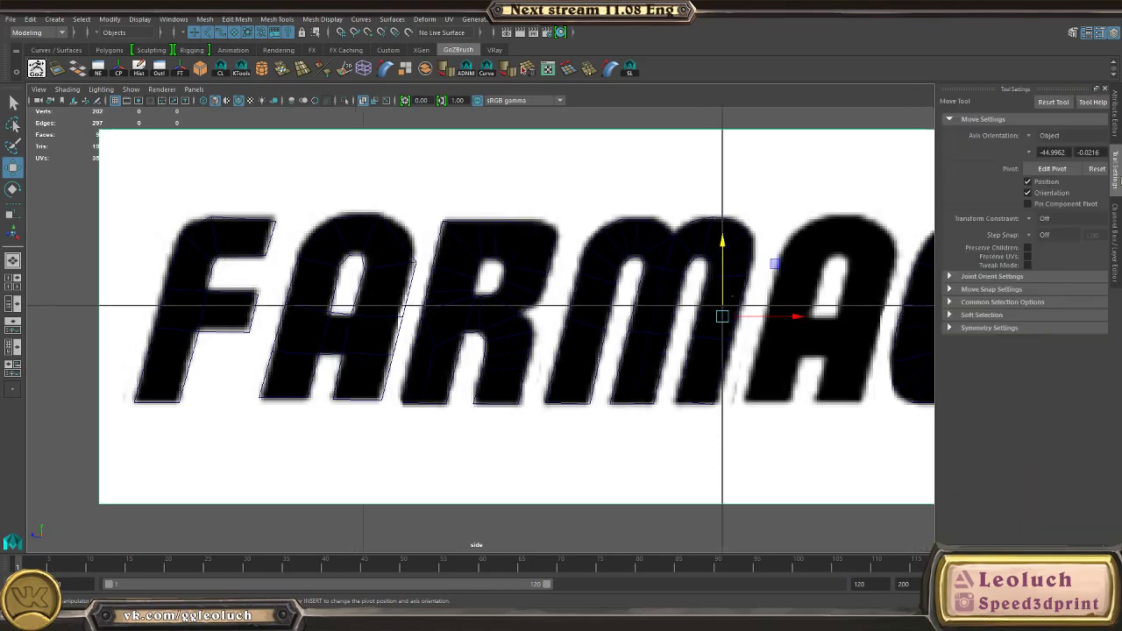
click(1115, 114)
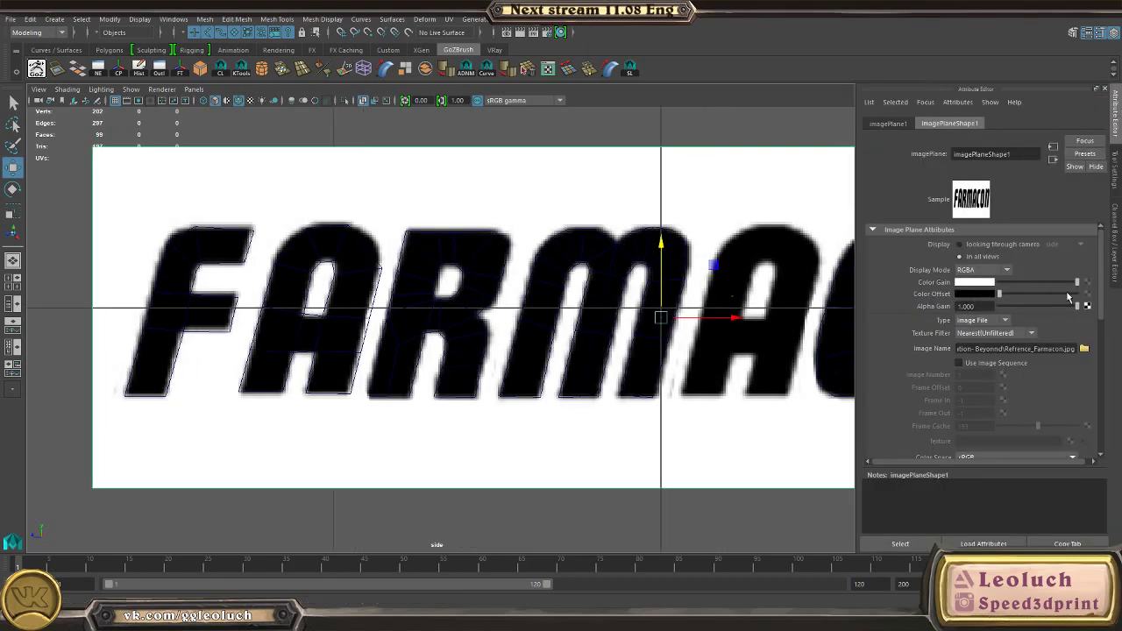
drag(1077, 282, 1035, 282)
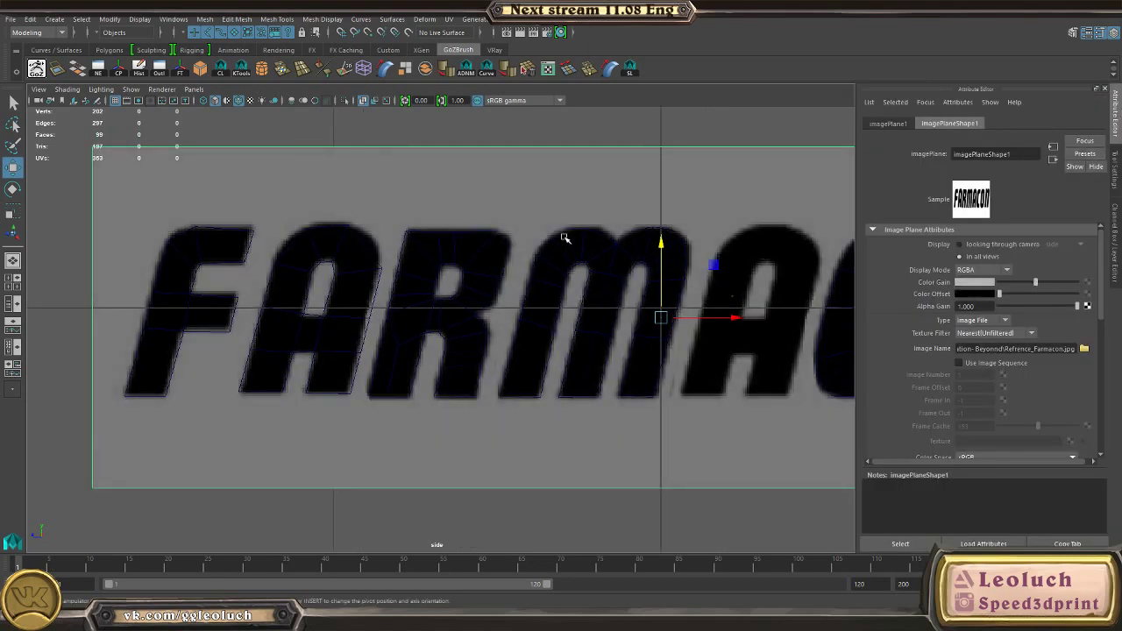
Step: Select the lettering mesh and nudge the end vertices of the F's two arms onto the reference outline
click(565, 238)
scroll(538, 380, up, 5)
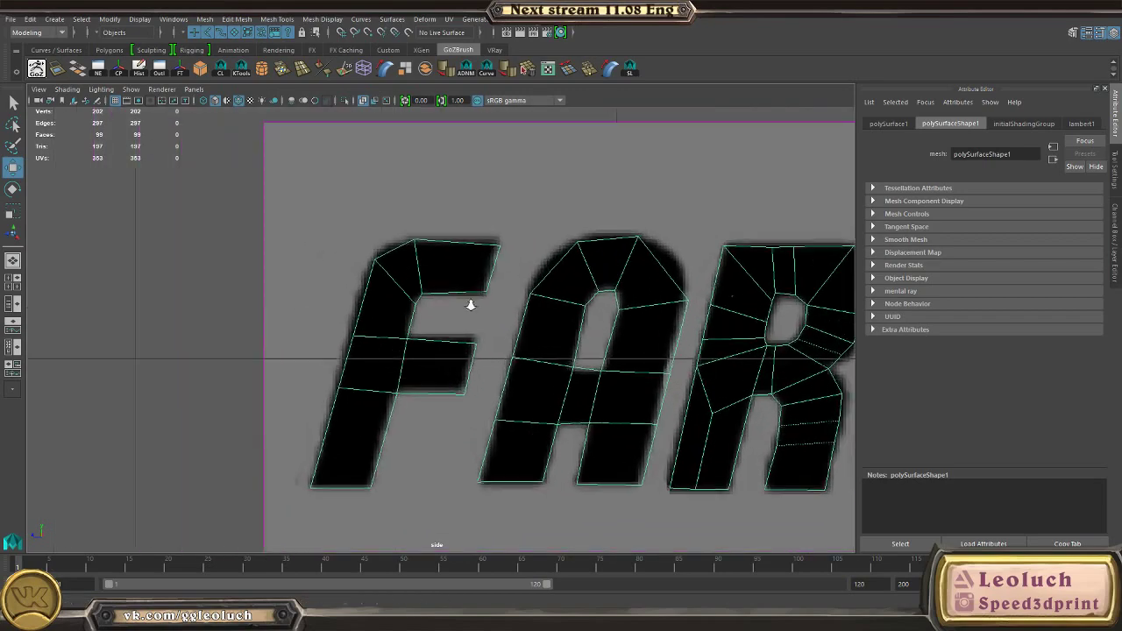
alt+right_drag(471, 305, 563, 325)
alt+middle_drag(549, 319, 382, 316)
alt+right_drag(382, 316, 340, 247)
right_drag(294, 216, 163, 203)
mouse_move(310, 186)
mouse_down()
mouse_move(356, 208)
mouse_move(327, 187)
mouse_up()
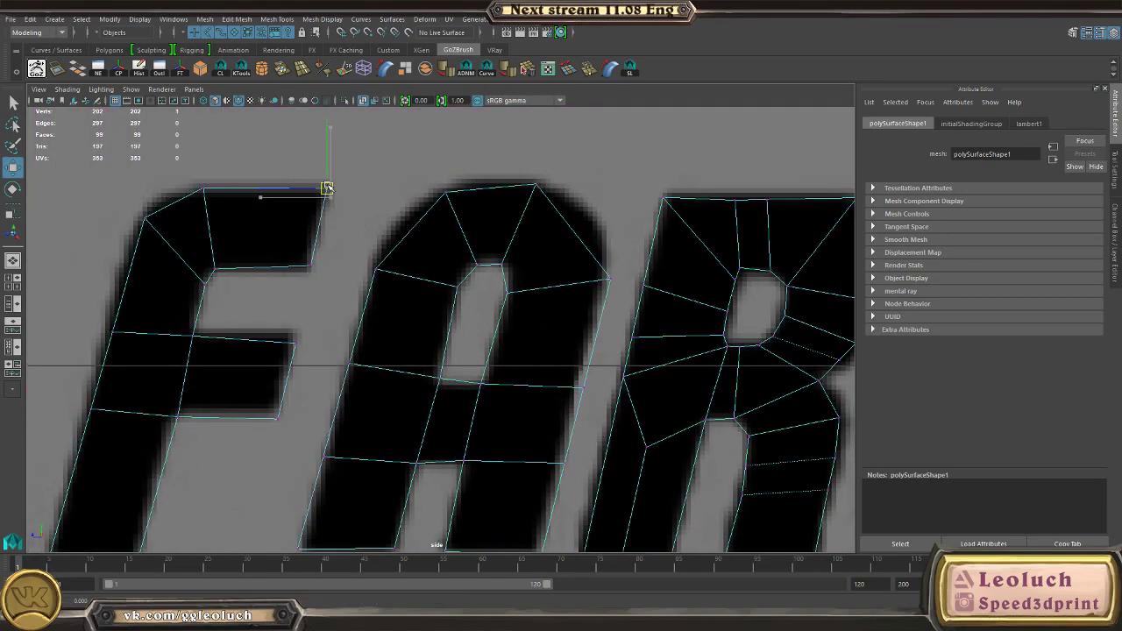
click(288, 338)
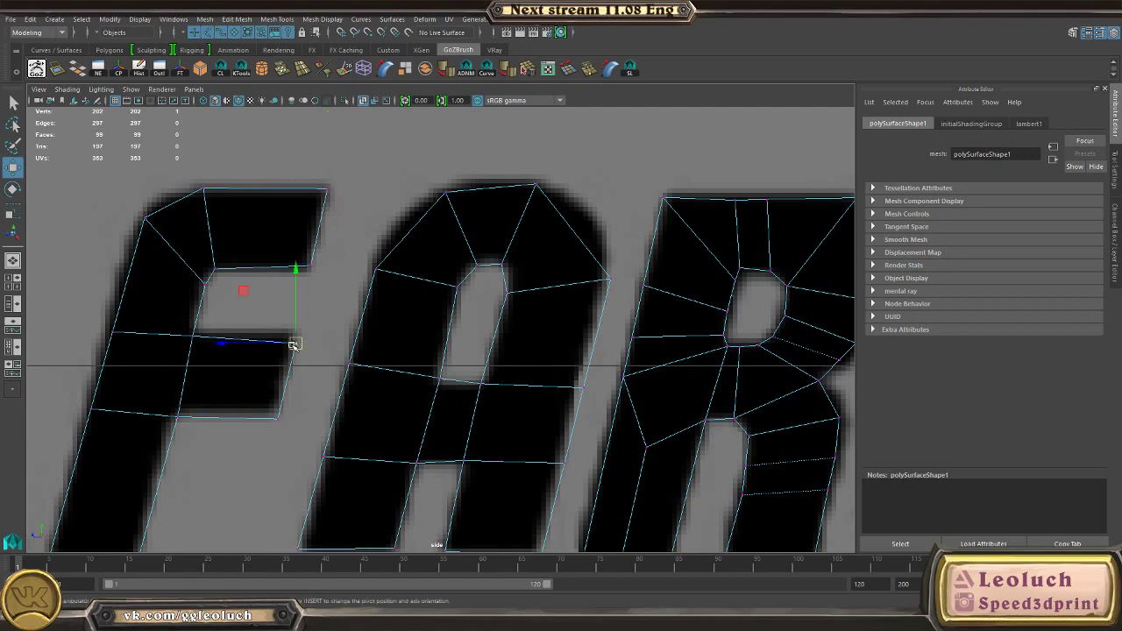
click(278, 422)
drag(277, 419, 276, 416)
Step: Cut an extra edge across each shoulder of the first A with Multi-Cut
alt+middle_drag(310, 392, 223, 361)
key(F8)
shift+right_drag(466, 246, 423, 245)
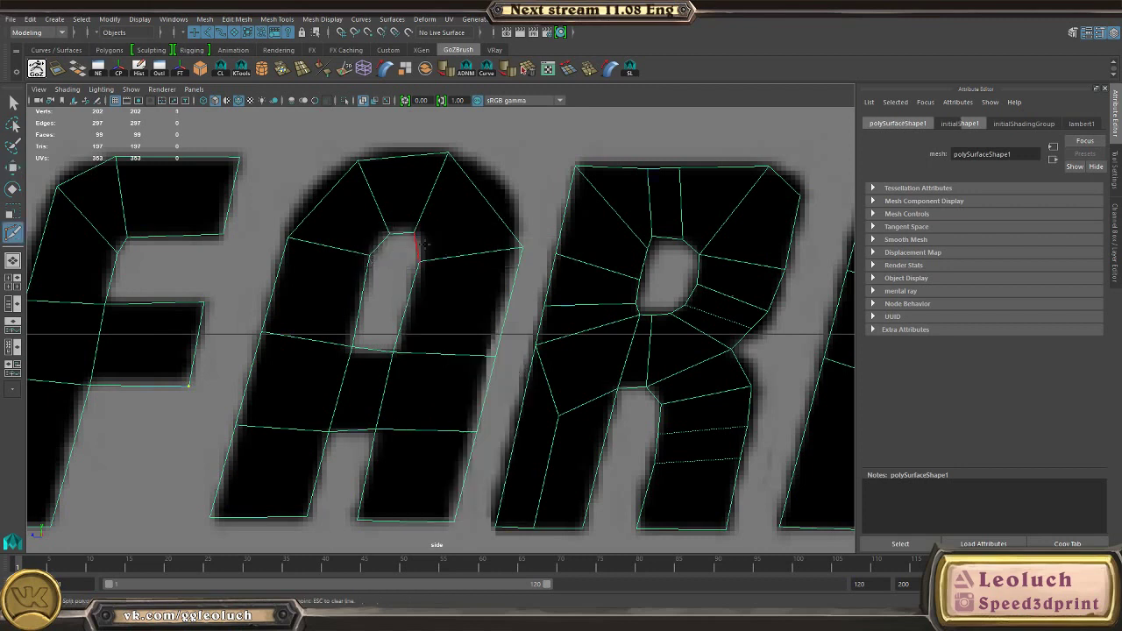
click(418, 245)
ctrl+click(422, 242)
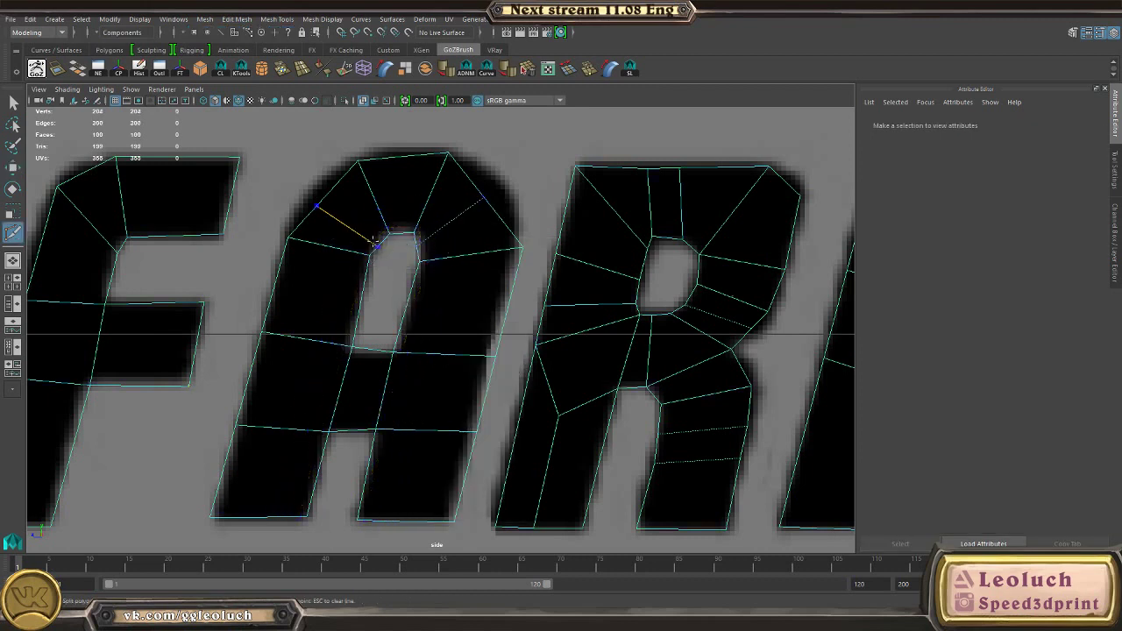
Step: Move the outer shoulder vertices of the first A so its top curve follows the reference
key(w)
key(F9)
drag(282, 159, 311, 197)
drag(467, 181, 496, 211)
drag(484, 198, 496, 185)
drag(498, 230, 533, 258)
drag(523, 248, 515, 247)
click(497, 184)
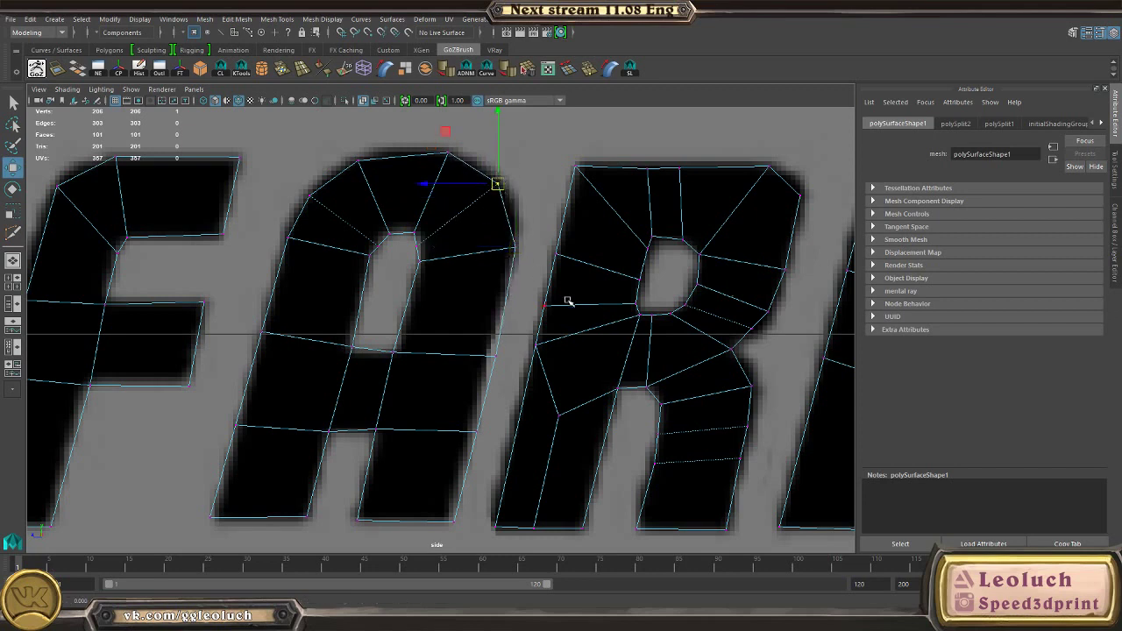
Step: Adjust the vertices around the inner opening of the first A to fit the reference
click(350, 347)
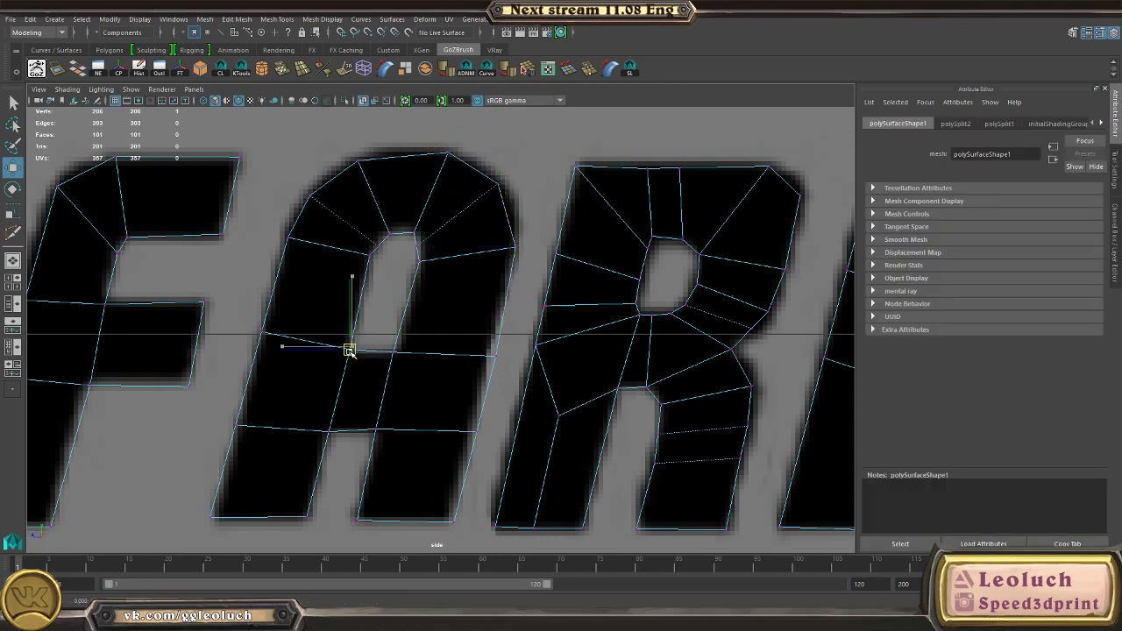
click(380, 244)
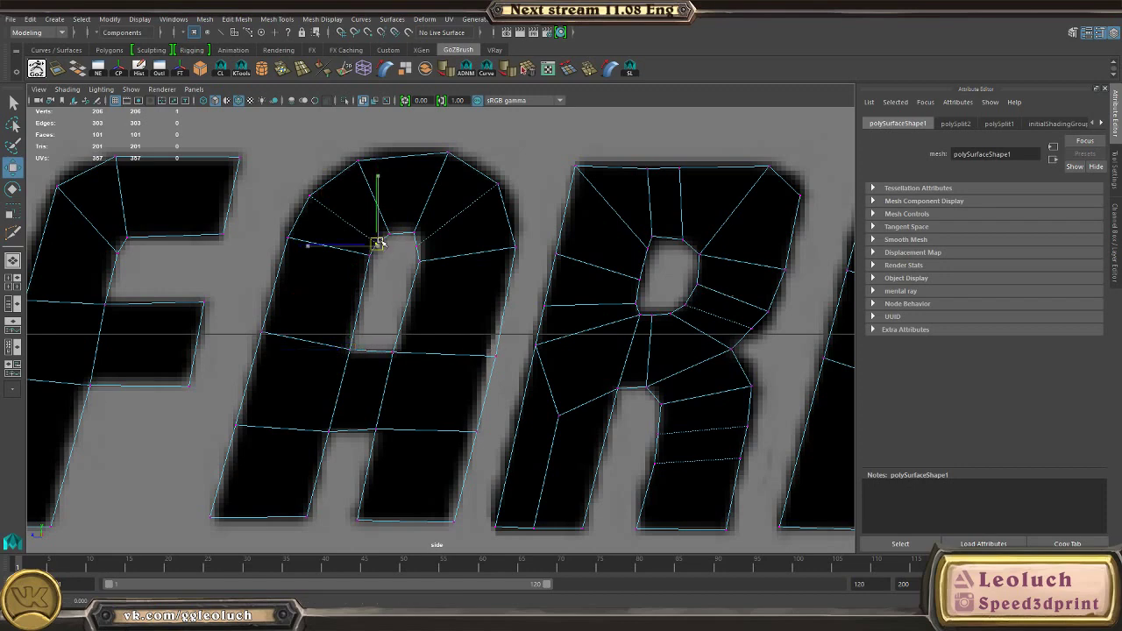
click(415, 245)
drag(415, 246, 421, 247)
Step: Fit the outer leg vertices of the first A to the reference and raise the two middle vertices on the R's upper edge
alt+middle_drag(456, 371, 533, 303)
drag(256, 413, 412, 480)
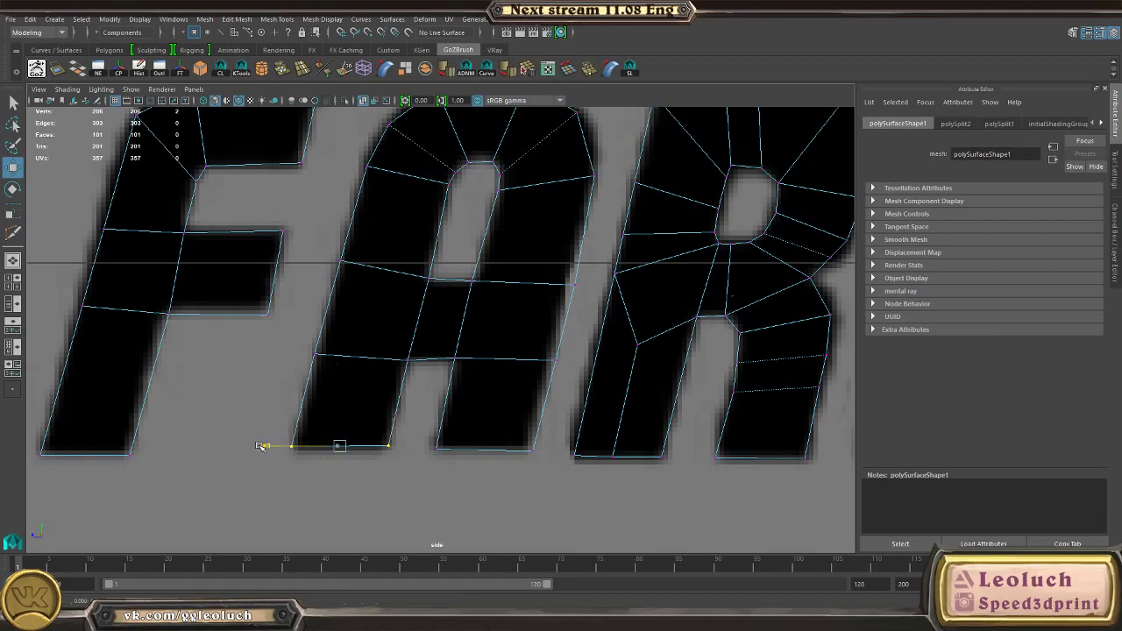
click(315, 354)
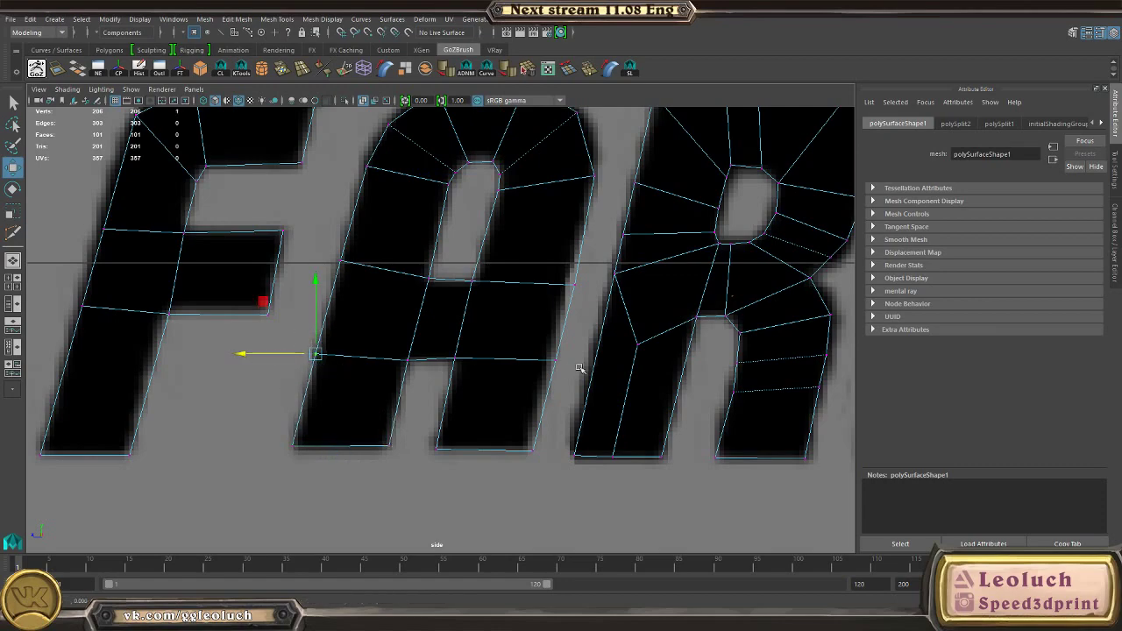
alt+middle_drag(556, 366, 224, 440)
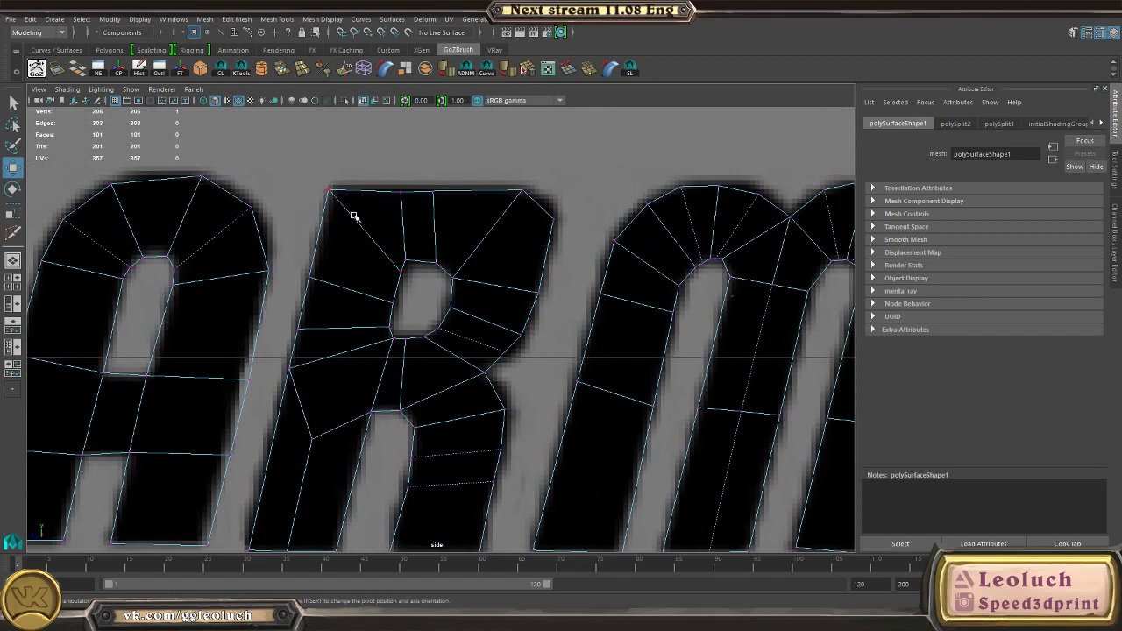
drag(414, 147, 418, 156)
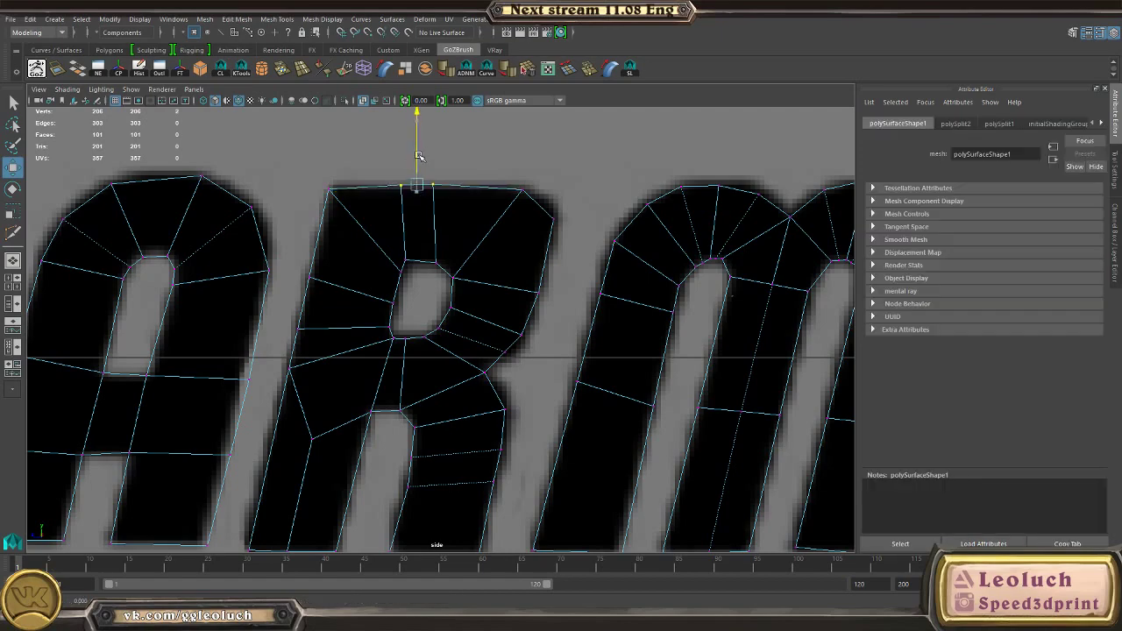
Step: Shift the foot and outer side vertices of the M's last leg to line up with the reference
alt+middle_drag(592, 249, 545, 216)
alt+middle_drag(455, 428, 206, 463)
alt+middle_drag(628, 445, 531, 351)
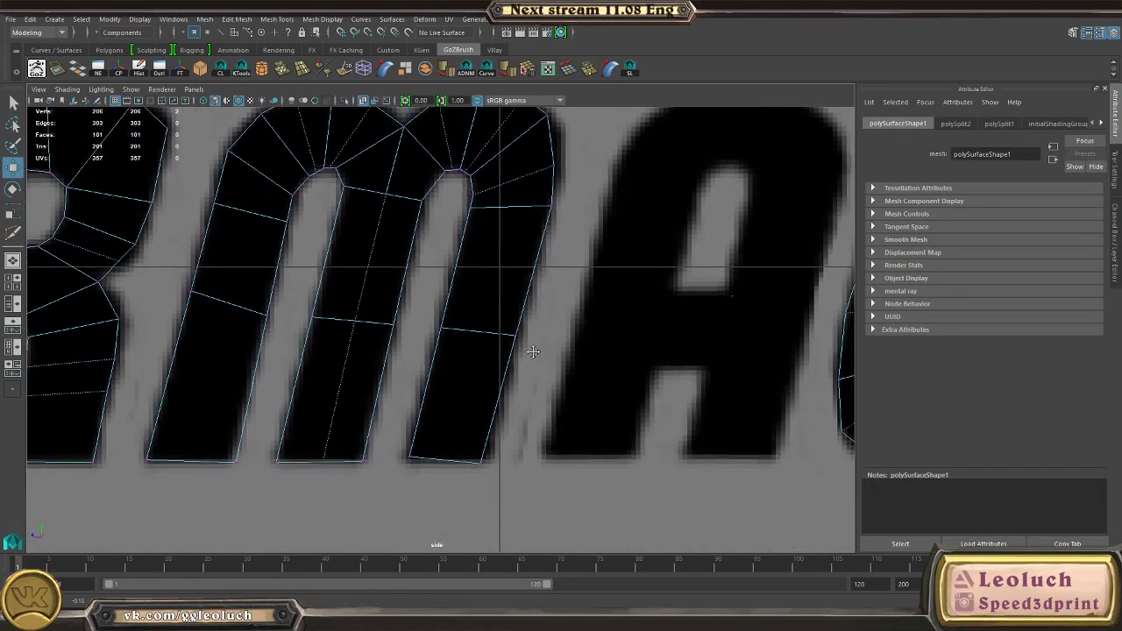
drag(463, 445, 493, 481)
drag(417, 465, 420, 464)
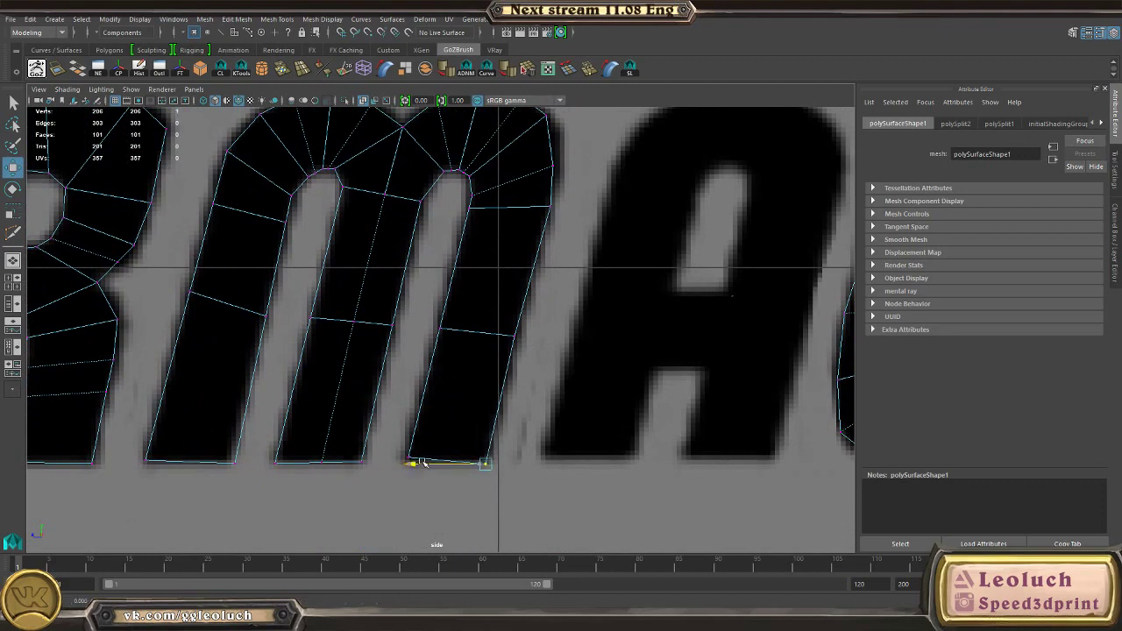
click(514, 335)
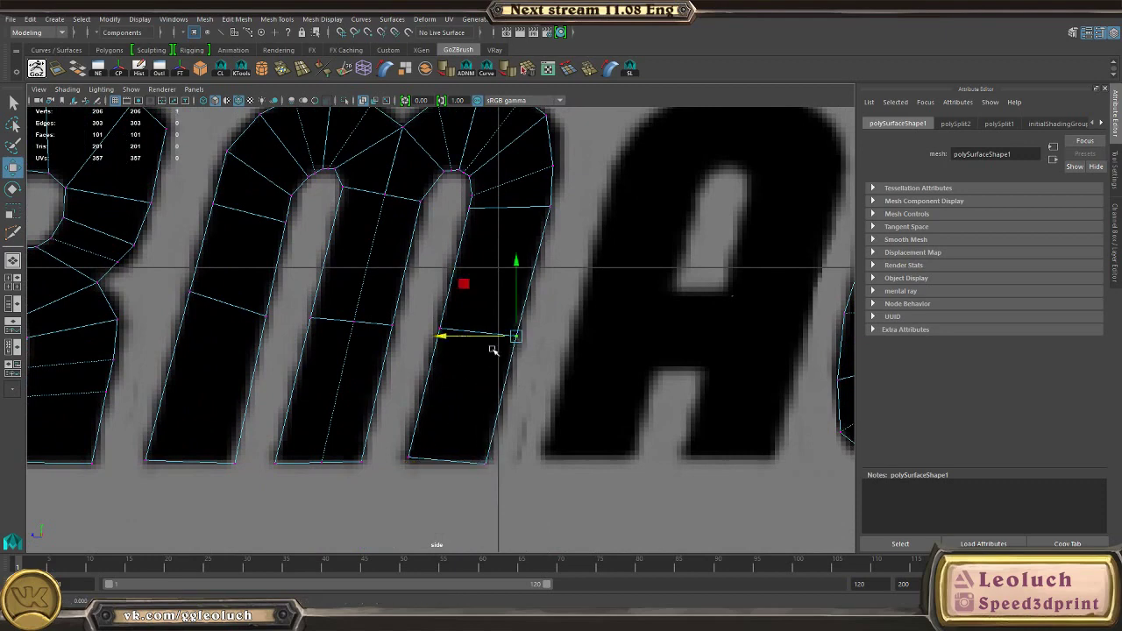
Step: Nudge the outline vertices of the last letters onto the reference, then return to object selection and clear it
alt+middle_drag(694, 397, 175, 454)
alt+middle_drag(427, 437, 497, 421)
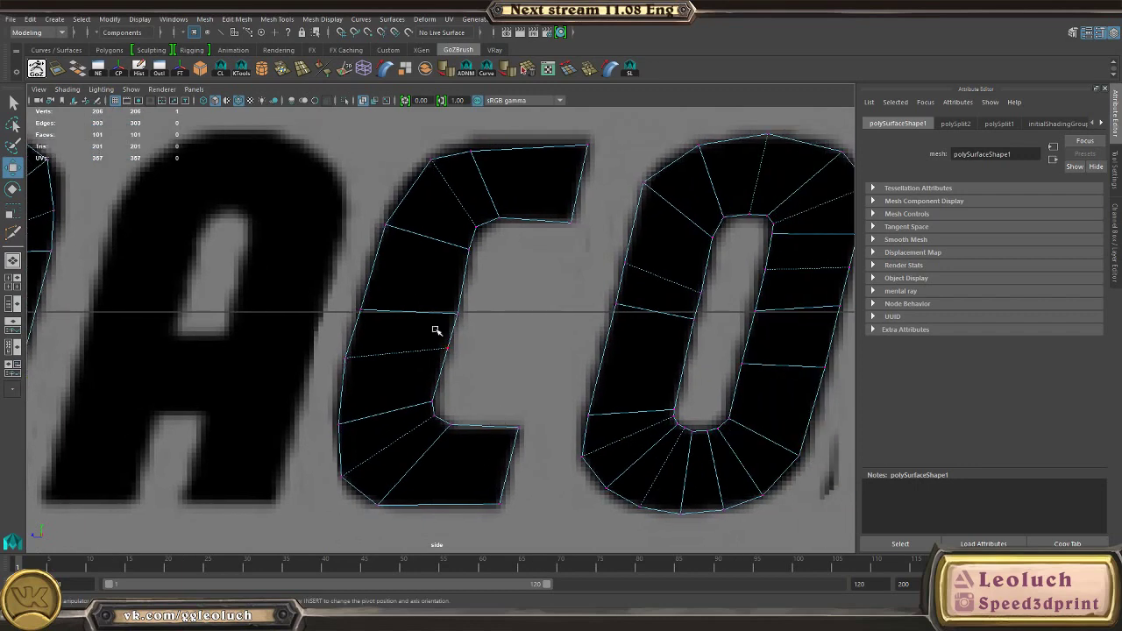
alt+middle_drag(446, 303, 415, 366)
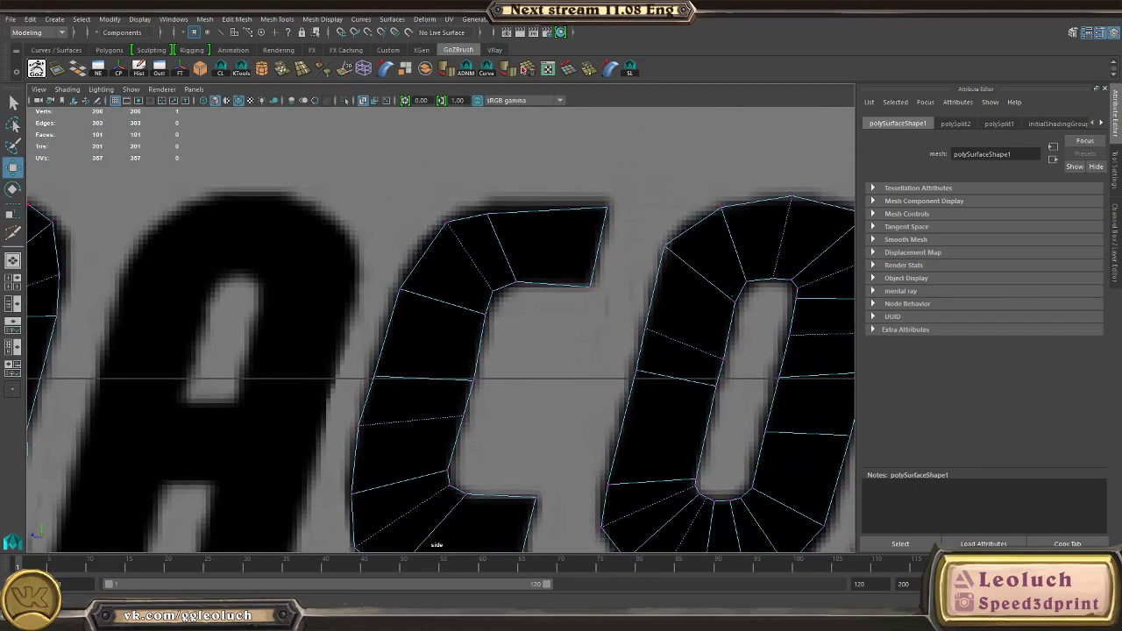
alt+middle_drag(421, 351, 348, 211)
alt+middle_drag(641, 375, 530, 403)
drag(627, 254, 629, 257)
drag(618, 251, 610, 264)
drag(764, 275, 698, 298)
key(F8)
click(748, 174)
scroll(626, 325, down, 8)
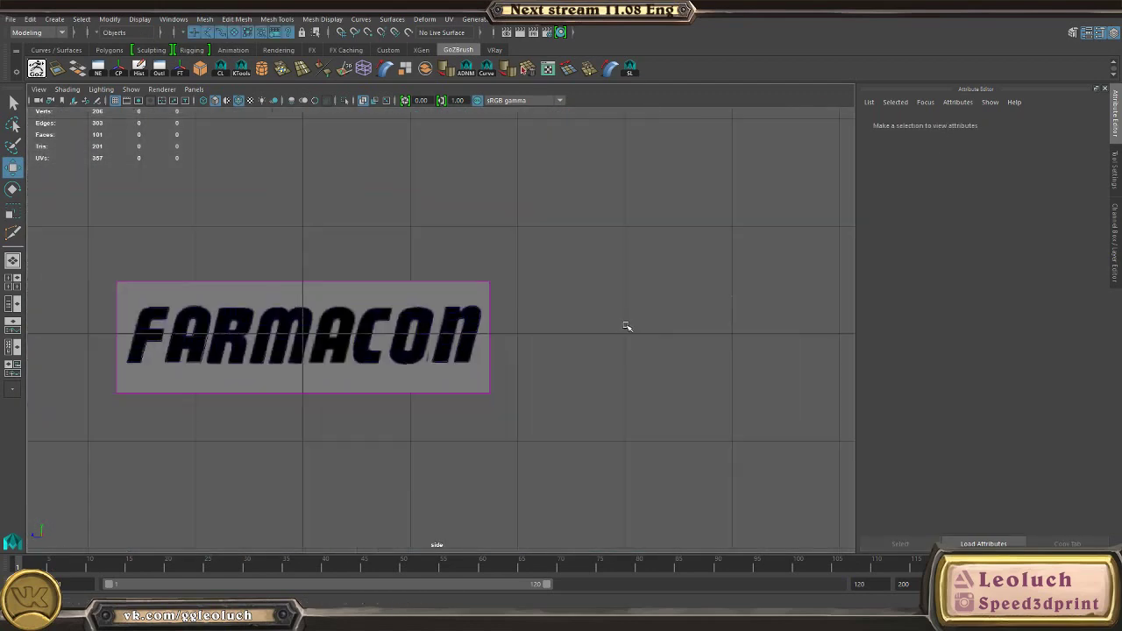
Step: Extrude all faces of the lettering with a Local Translate Z of about 0.064 to give the letters thickness
click(367, 347)
key(space)
alt+drag(631, 275, 716, 294)
key(ctrl+e)
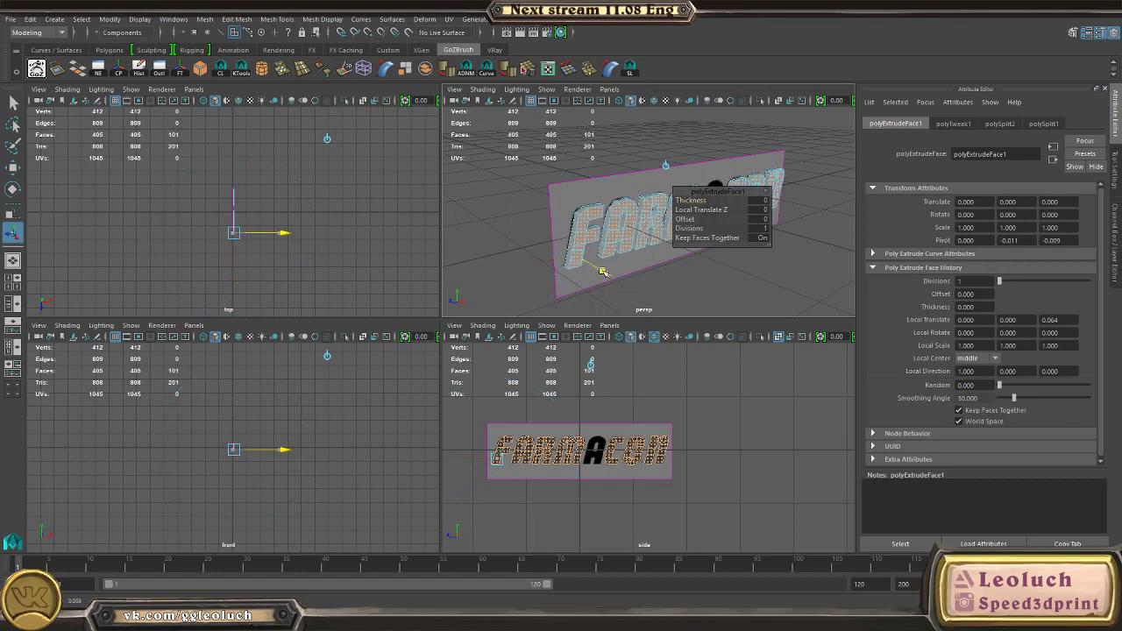
key(F8)
scroll(633, 222, up, 5)
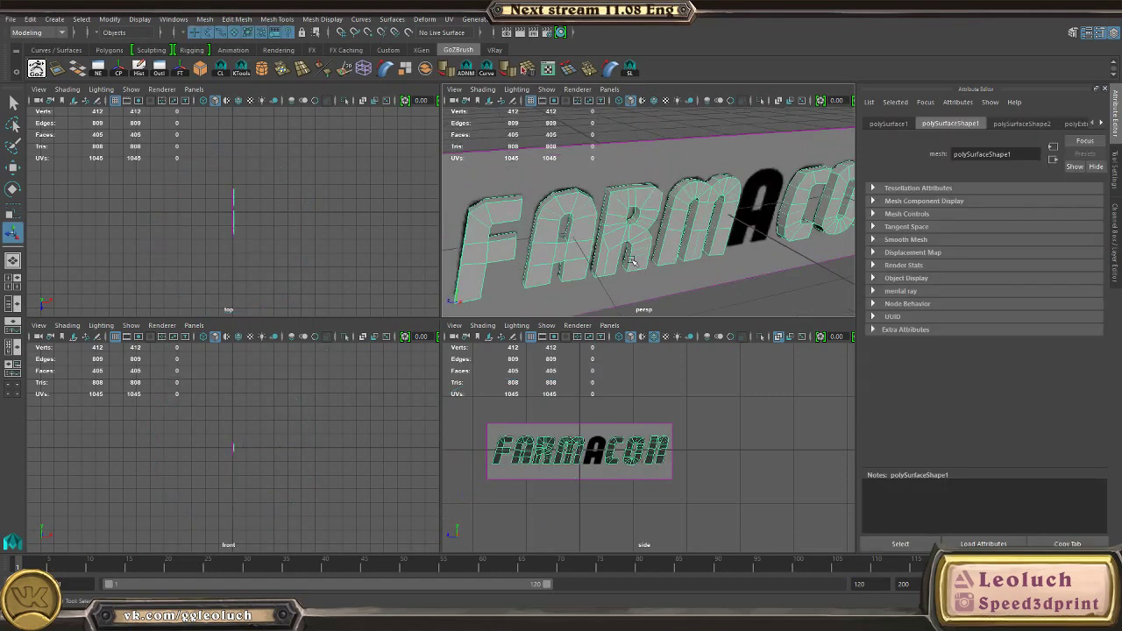
Step: Duplicate the first A's faces as a separate mesh and move it onto the missing A between the M and C
right_drag(564, 220, 564, 194)
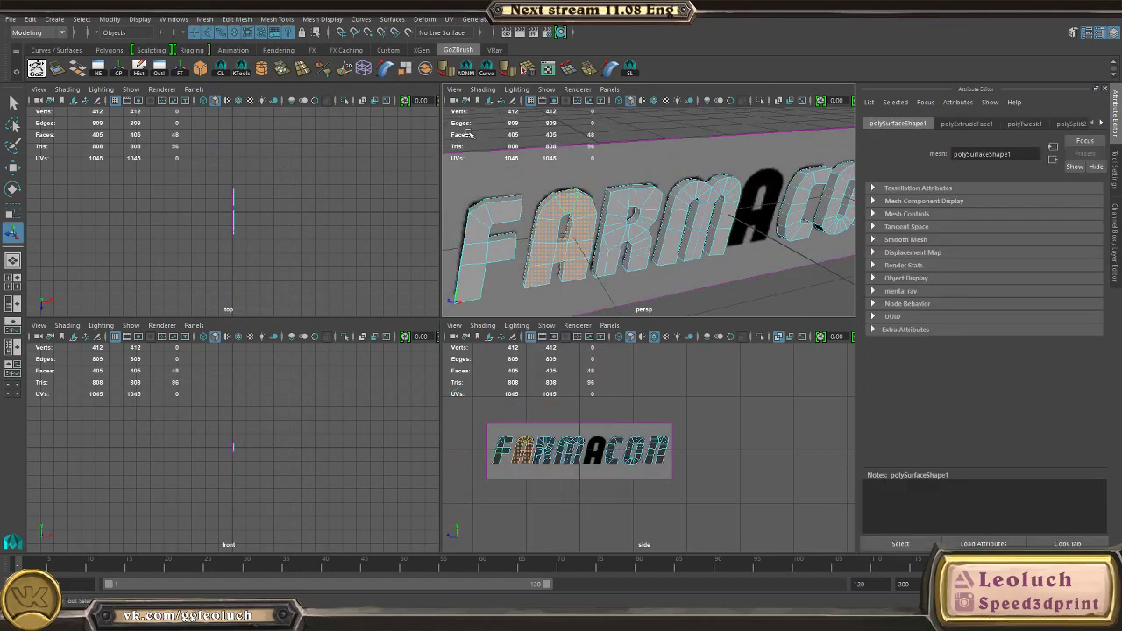
key(w)
key(space)
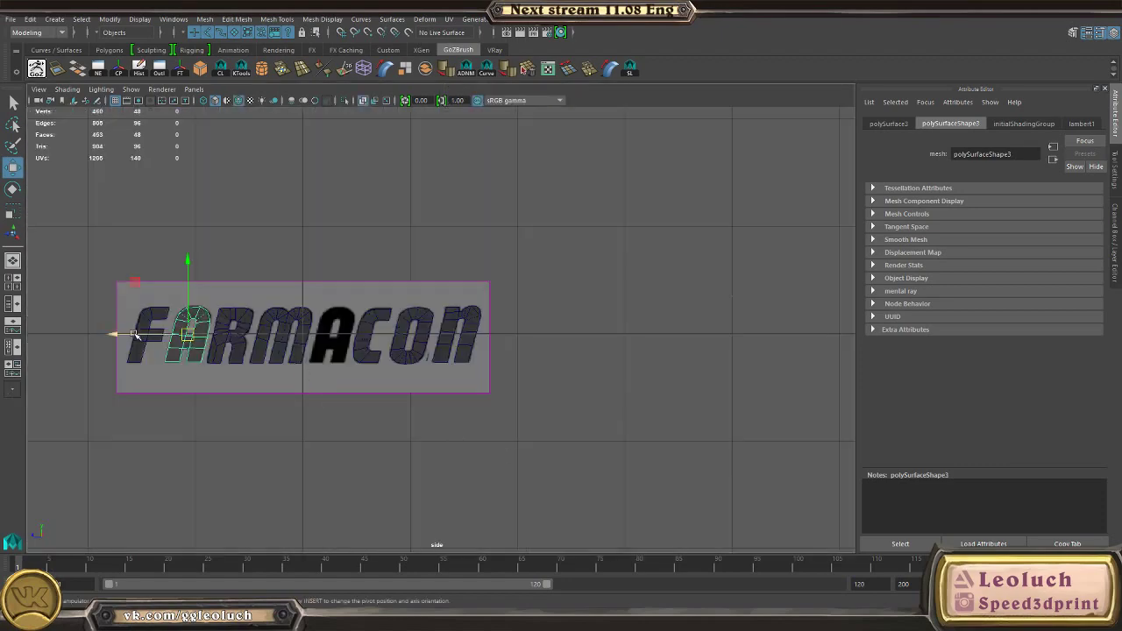
drag(135, 334, 276, 337)
scroll(363, 342, down, 2)
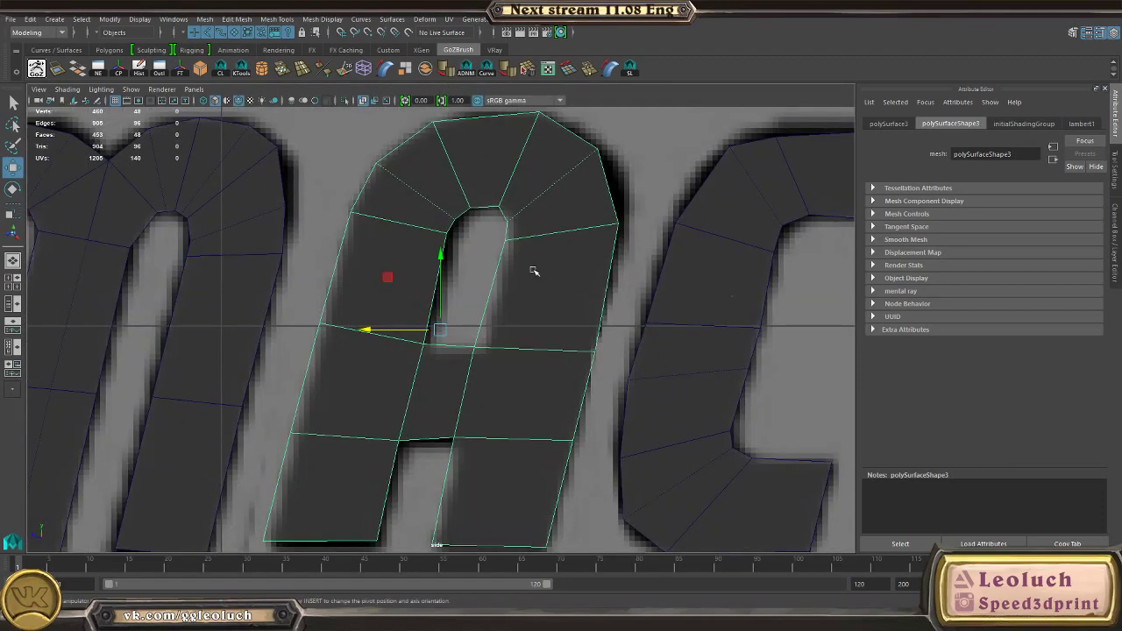
Step: Combine the copied A and the rest of the lettering into one mesh and clear the selection
key(space)
key(space)
scroll(631, 208, down, 5)
alt+drag(632, 208, 506, 246)
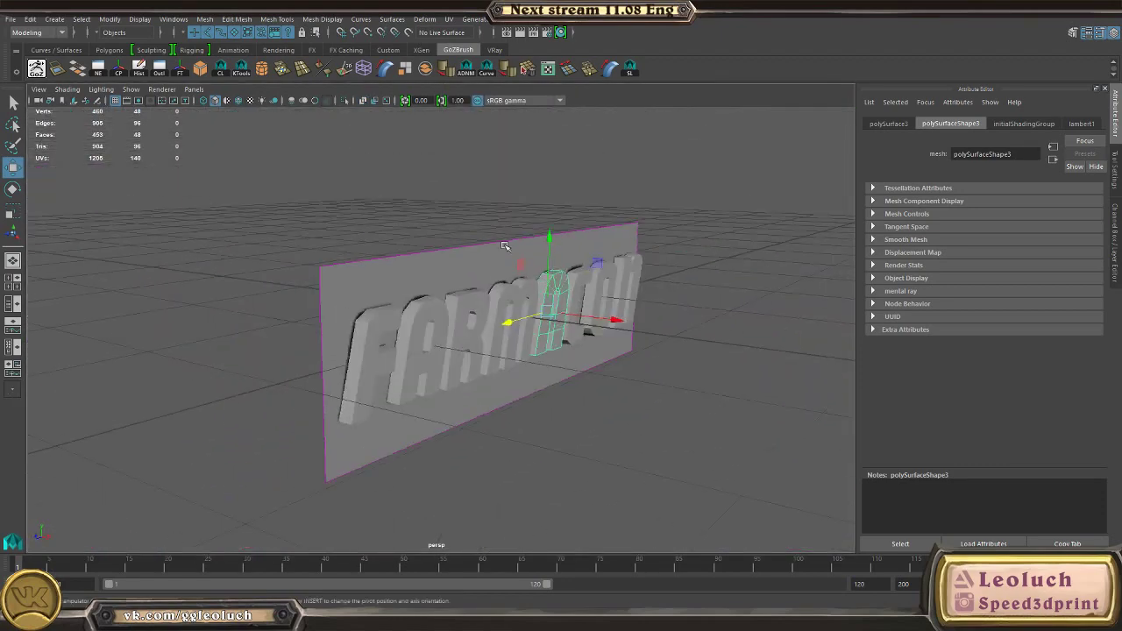
click(394, 357)
shift+click(418, 358)
alt+drag(438, 360, 580, 330)
shift+click(579, 330)
scroll(561, 311, down, 3)
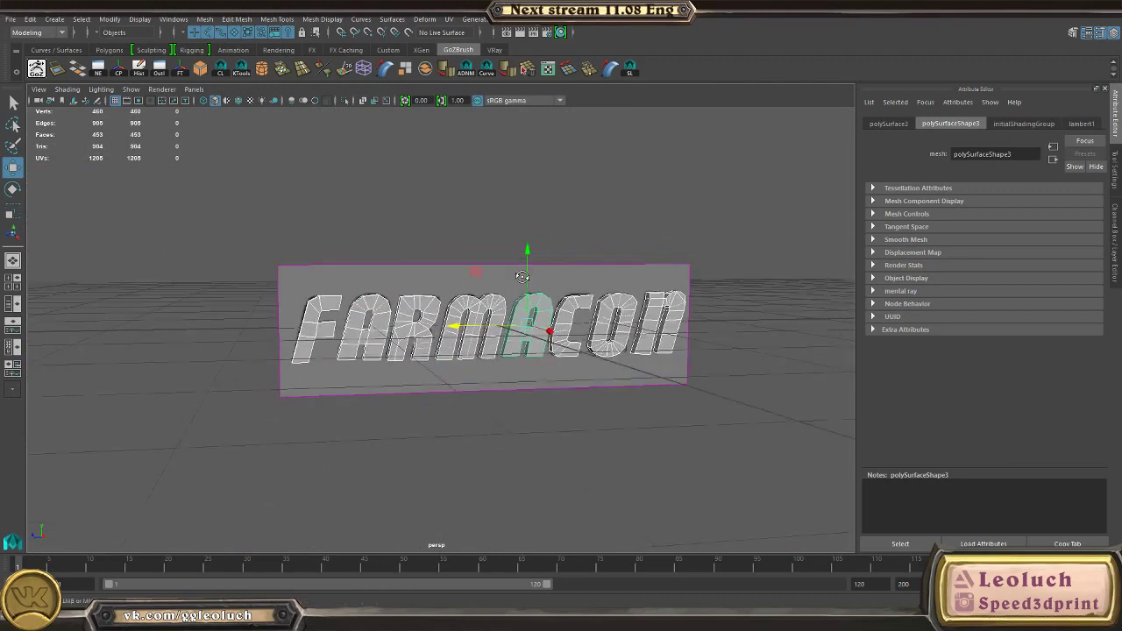
alt+drag(519, 283, 546, 275)
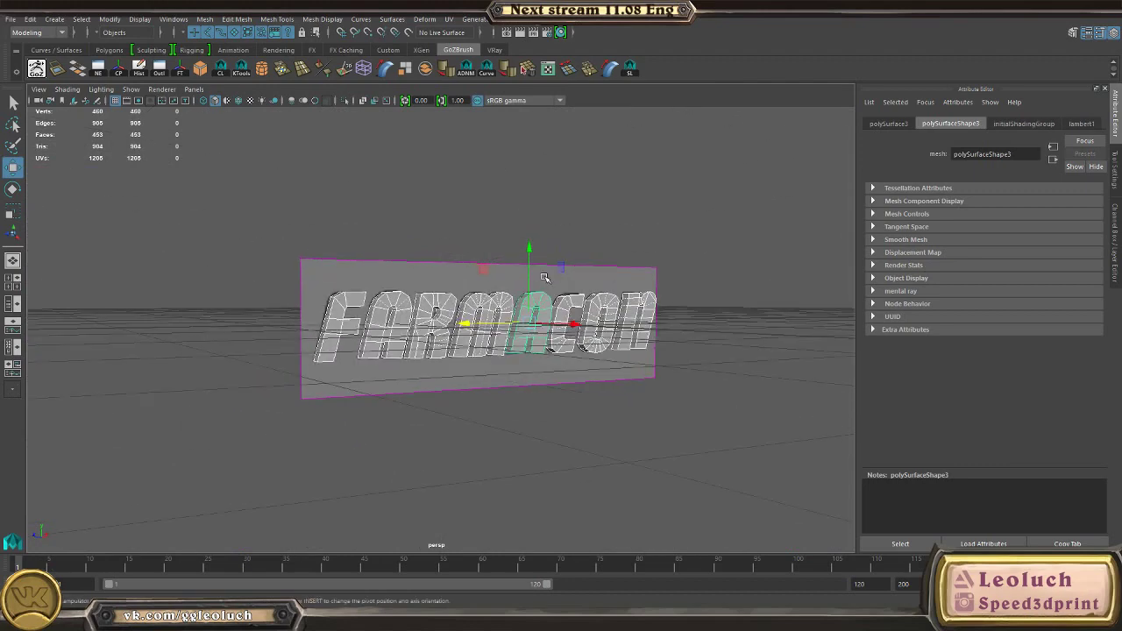
click(206, 20)
click(231, 58)
alt+drag(665, 266, 541, 336)
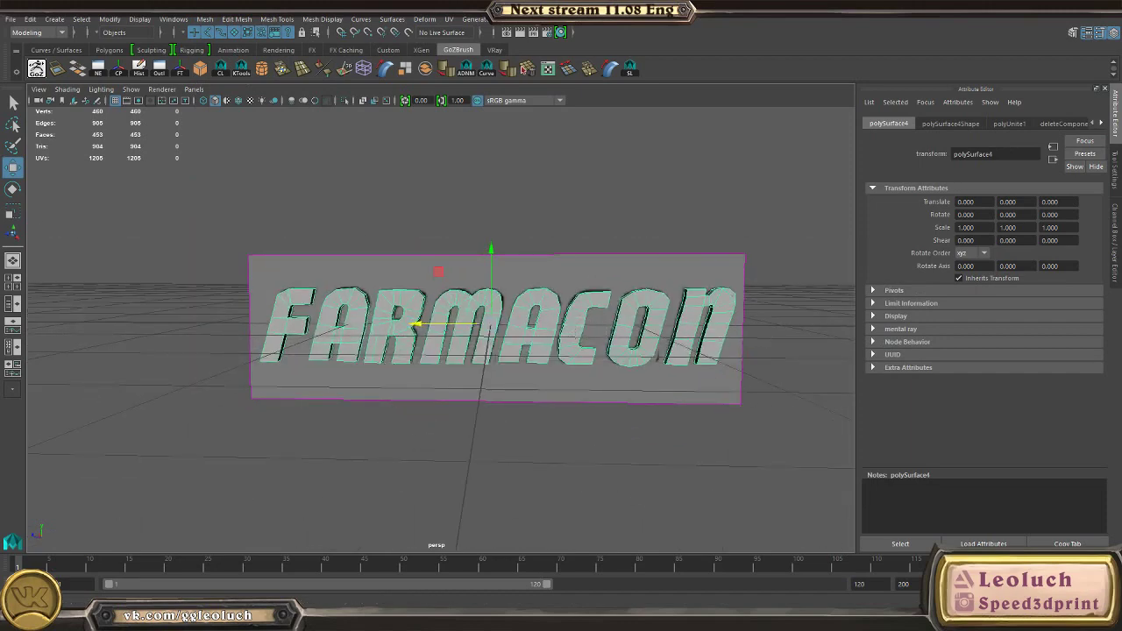
click(500, 420)
Step: Create a polygon torus in the side view of the lettering
mouse_move(500, 419)
alt+mouse_down()
mouse_move(418, 413)
mouse_move(498, 438)
alt+mouse_up()
key(space)
key(space)
alt+right_drag(631, 509, 390, 338)
alt+middle_drag(390, 339, 605, 359)
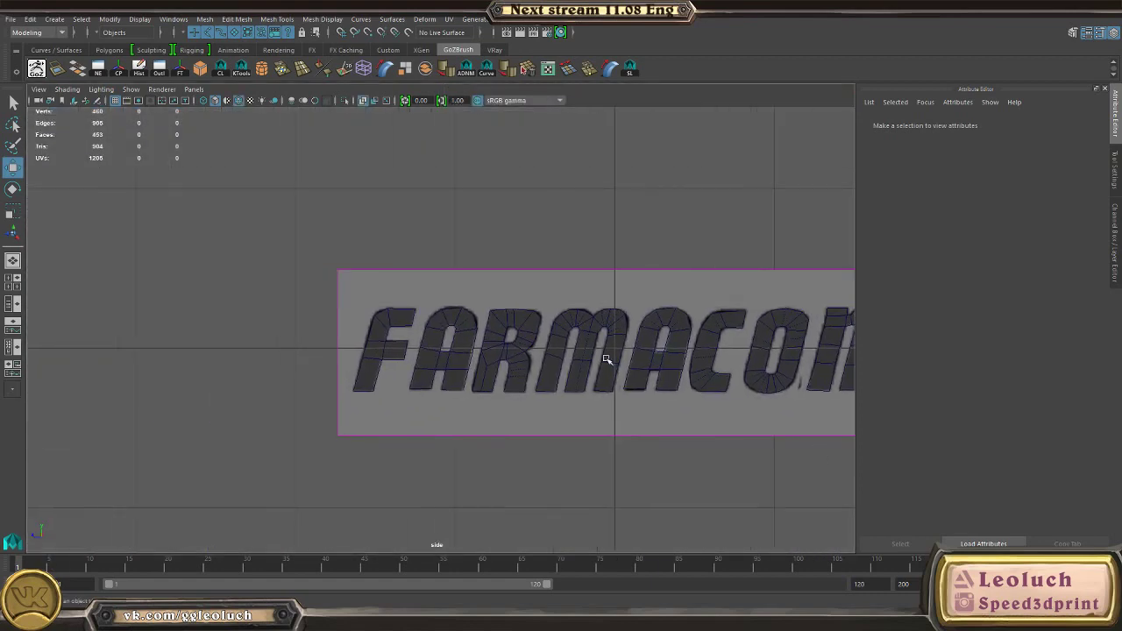
alt+right_drag(606, 359, 506, 369)
alt+middle_drag(506, 369, 504, 355)
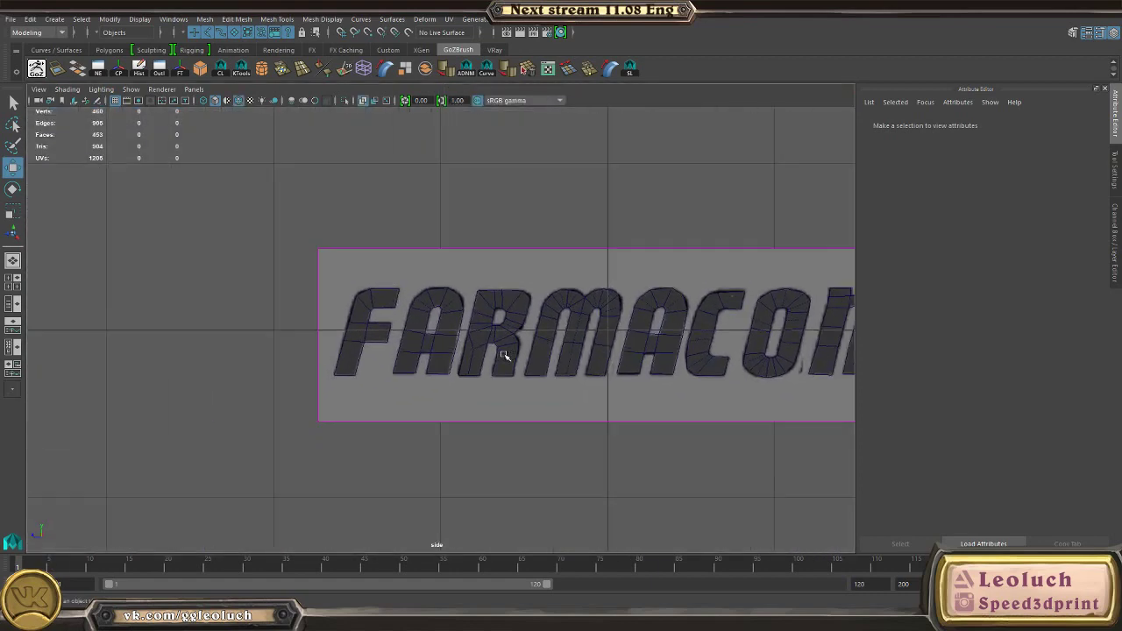
click(55, 19)
mouse_move(123, 60)
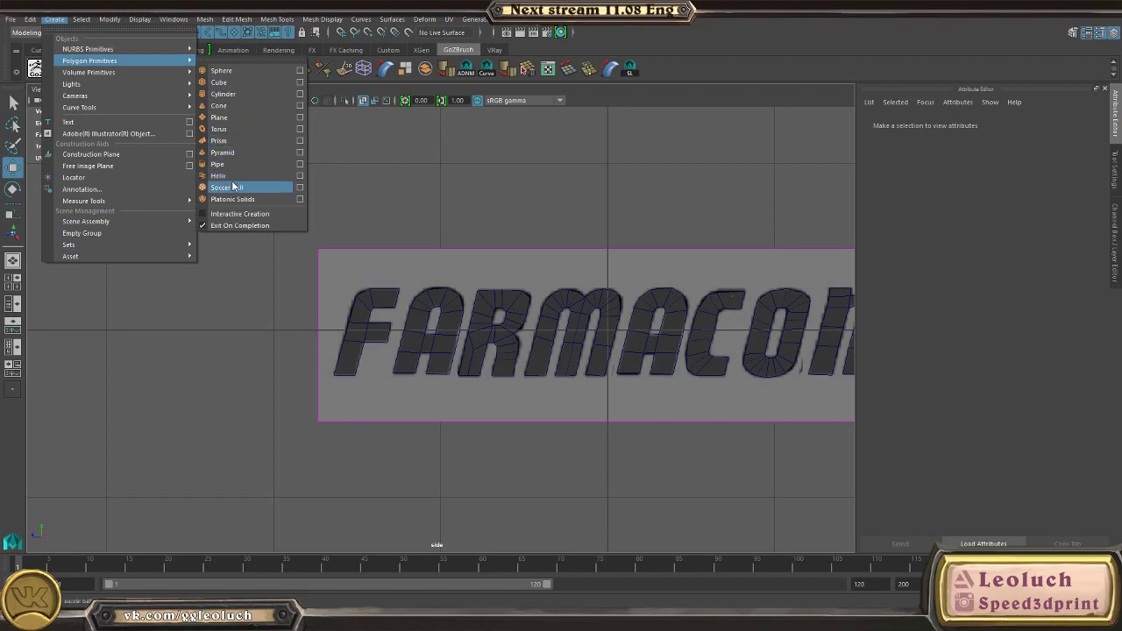
click(219, 130)
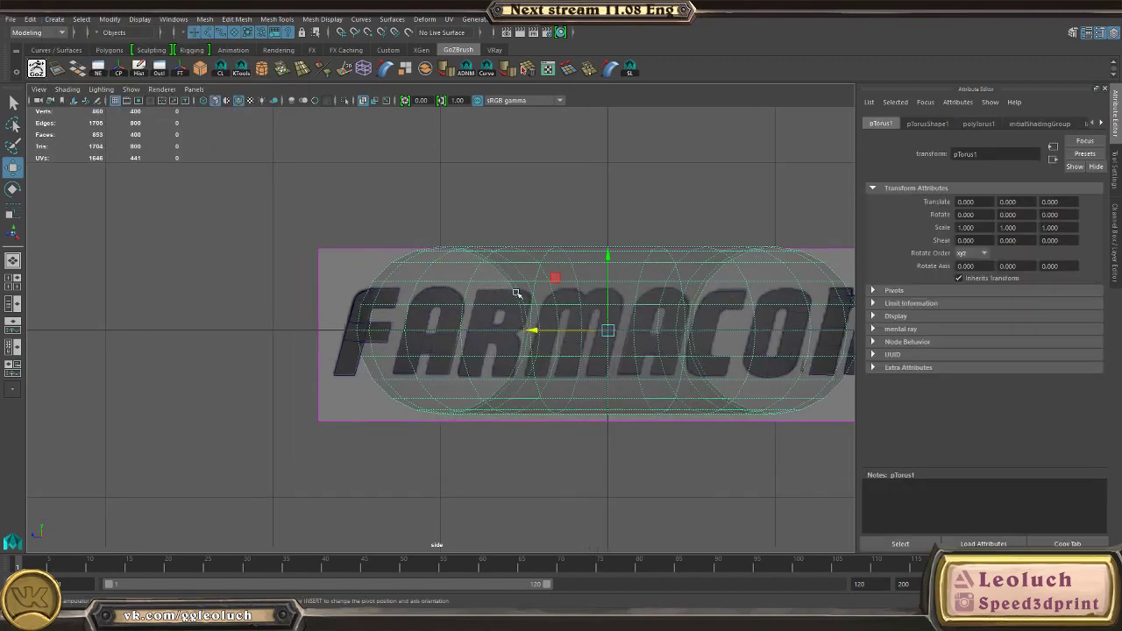
Step: Rotate the torus to Rotate Z 90 so its ring faces the side view
key(e)
drag(607, 270, 611, 311)
key(ctrl+z)
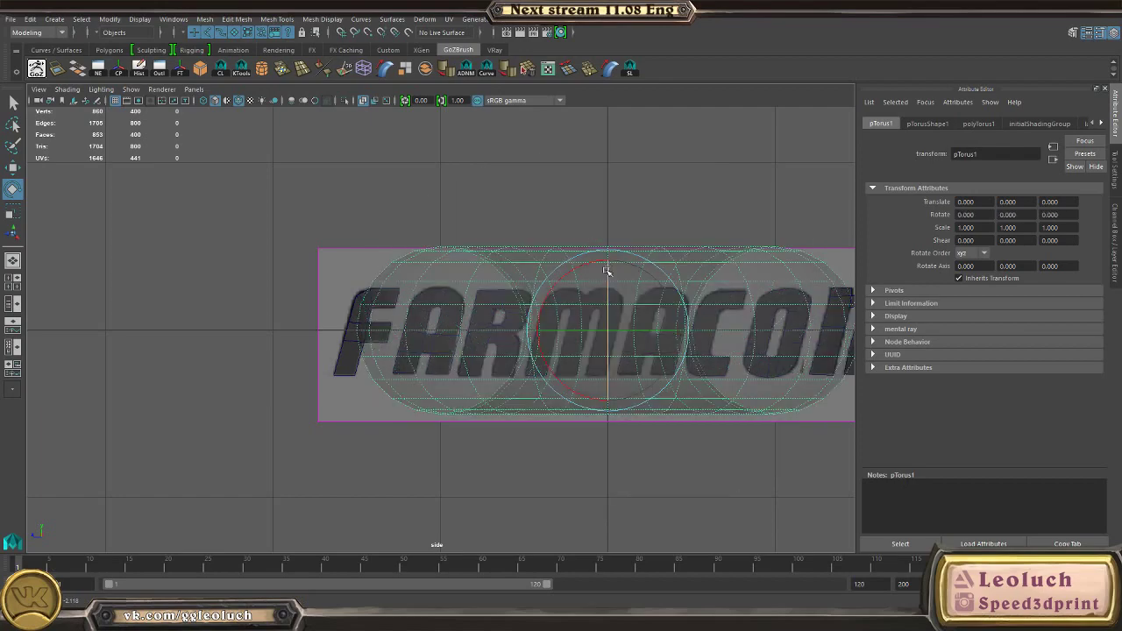
drag(607, 270, 636, 344)
click(1113, 246)
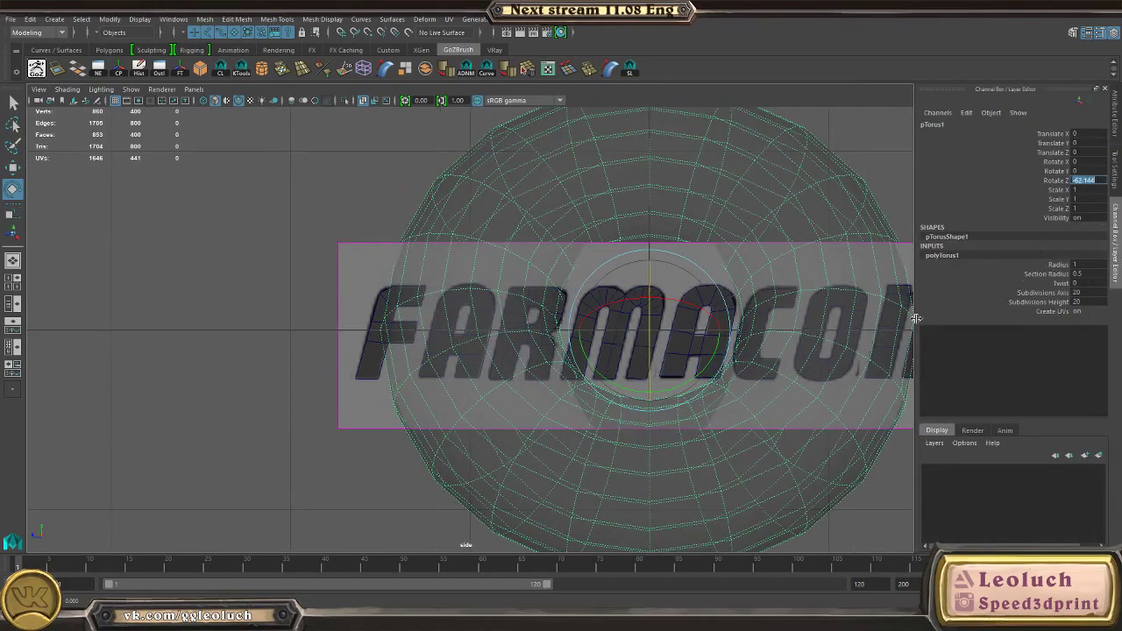
key(Return)
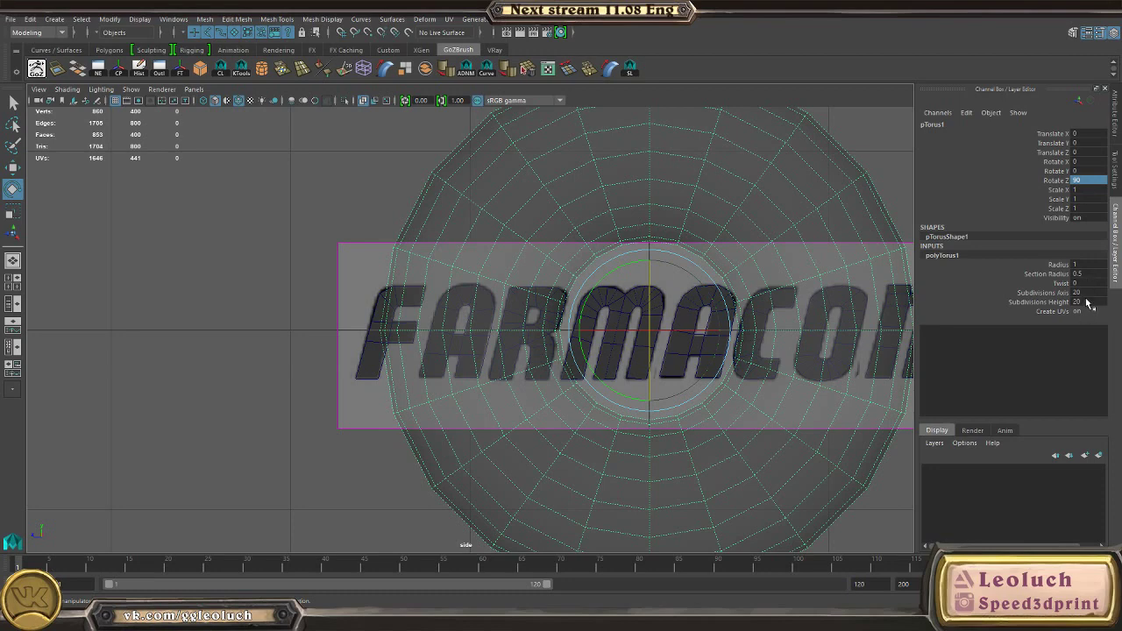
text(4)
key(Return)
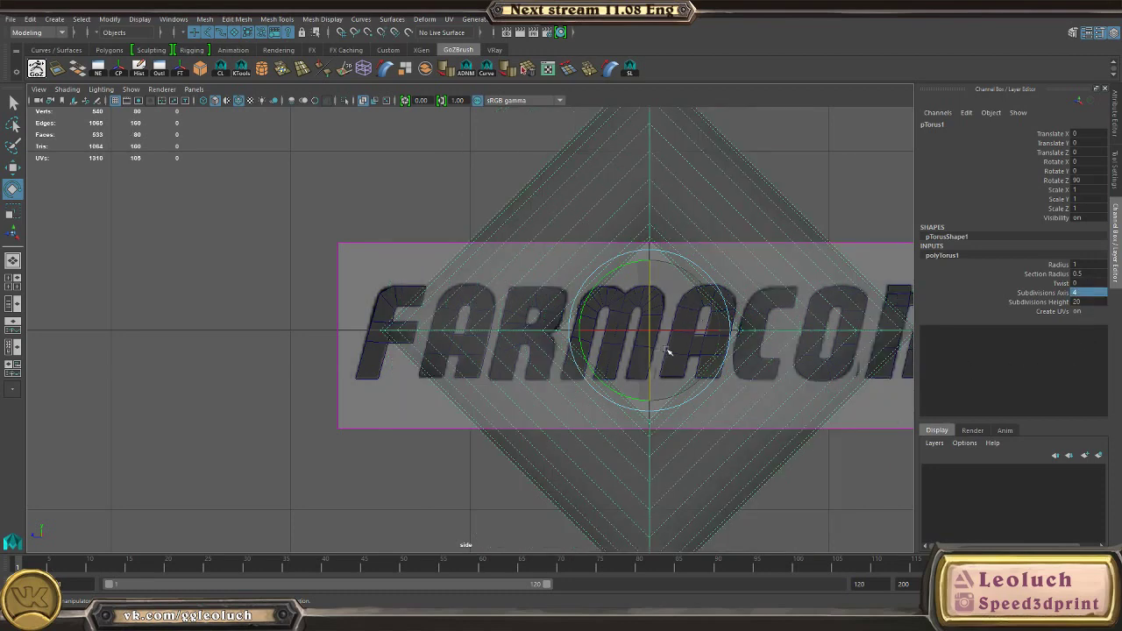
key(ctrl+z)
Step: Set the torus's Subdivisions Height to 4 and its Section Radius to 0.02
text(4)
key(Return)
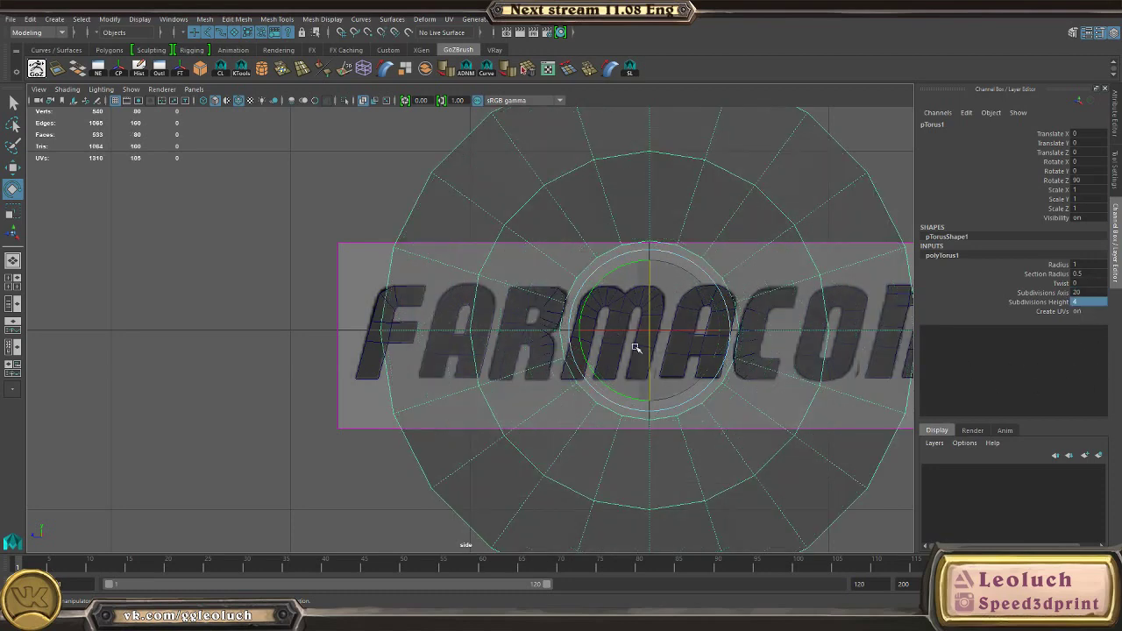
key(w)
click(1056, 275)
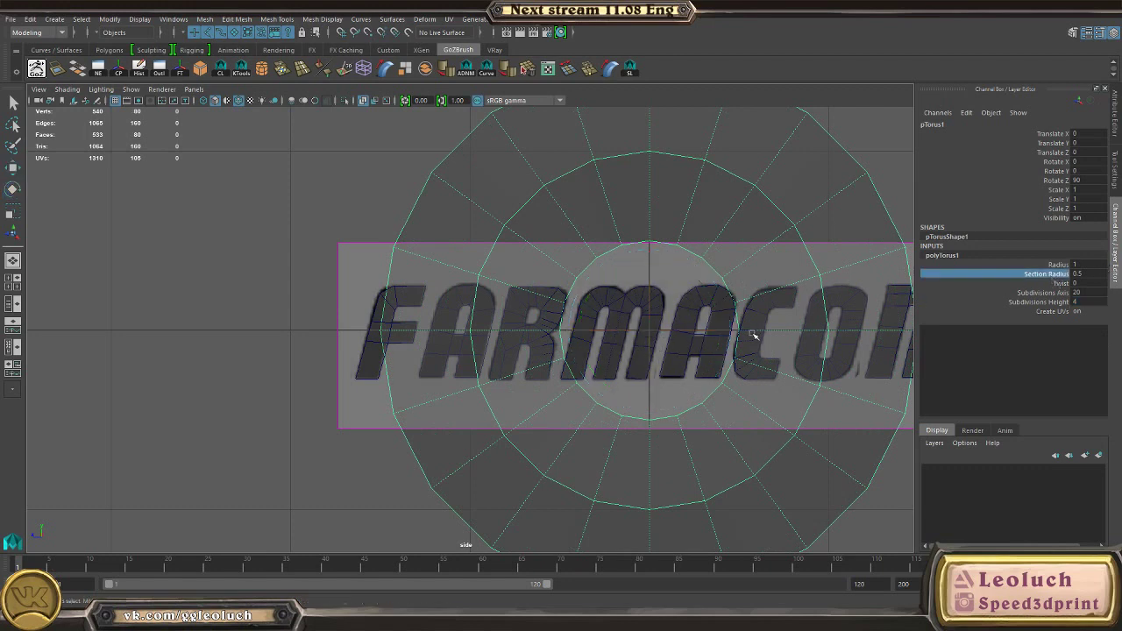
middle_drag(751, 333, 727, 321)
Step: Move the ring to the start of the lettering around the F and reduce its Radius to 0.39
key(w)
drag(652, 331, 332, 333)
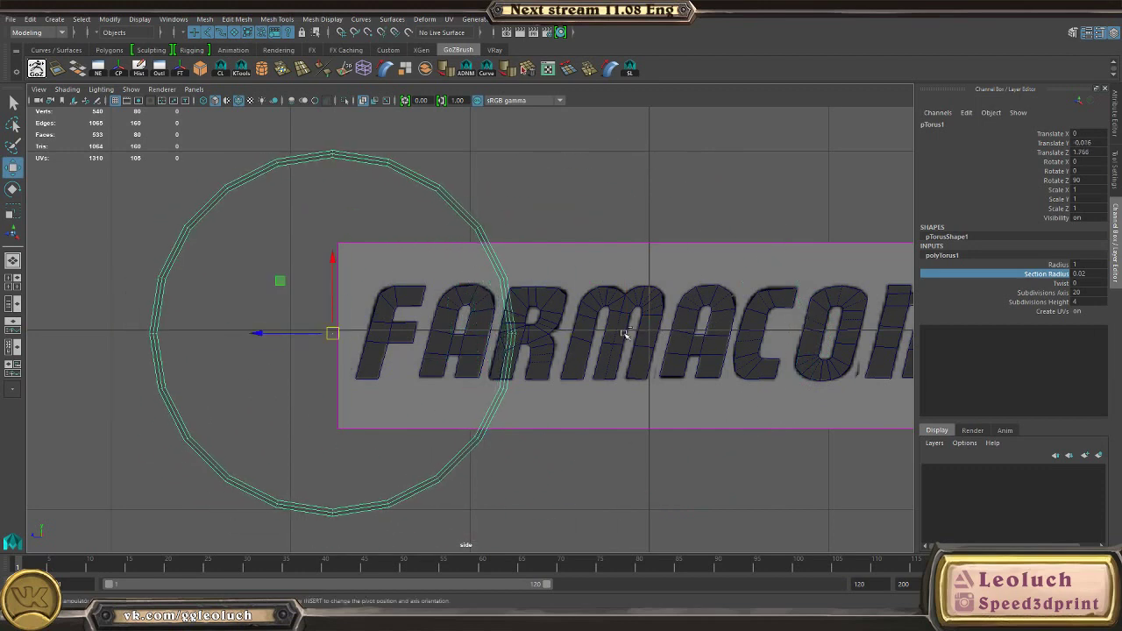
middle_drag(619, 334, 622, 335)
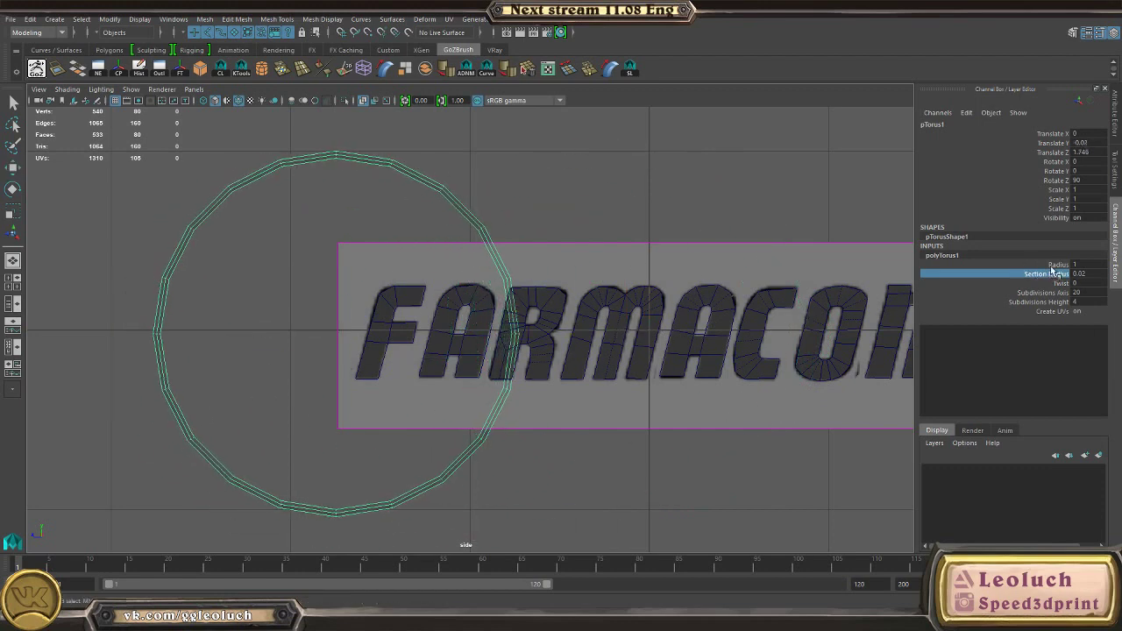
click(1057, 263)
middle_drag(675, 300, 594, 309)
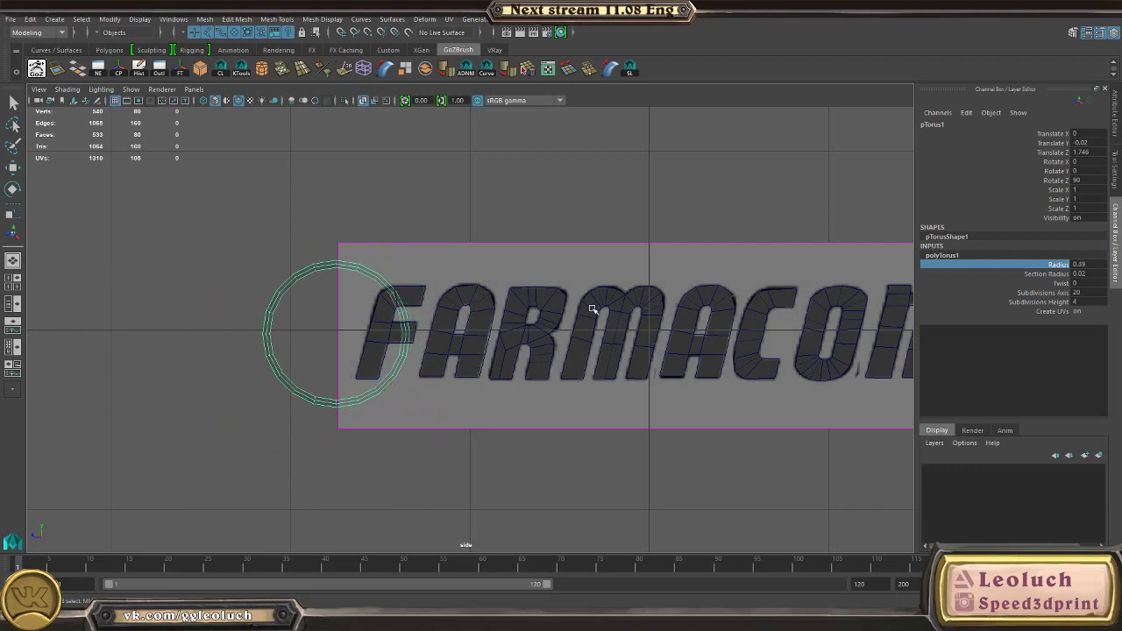
key(w)
drag(404, 340, 403, 329)
Step: Resize the ring to Radius 0.49 and Section Radius 0.03, and shift it outward to Translate Z 1.463
click(1054, 274)
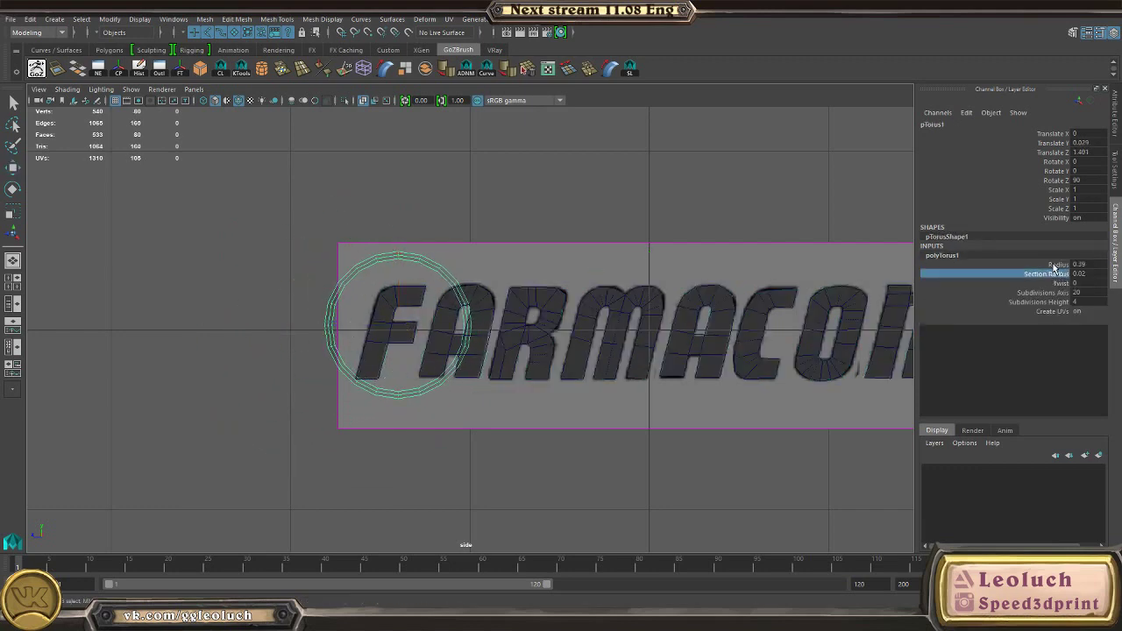
click(1057, 263)
middle_drag(653, 289, 660, 288)
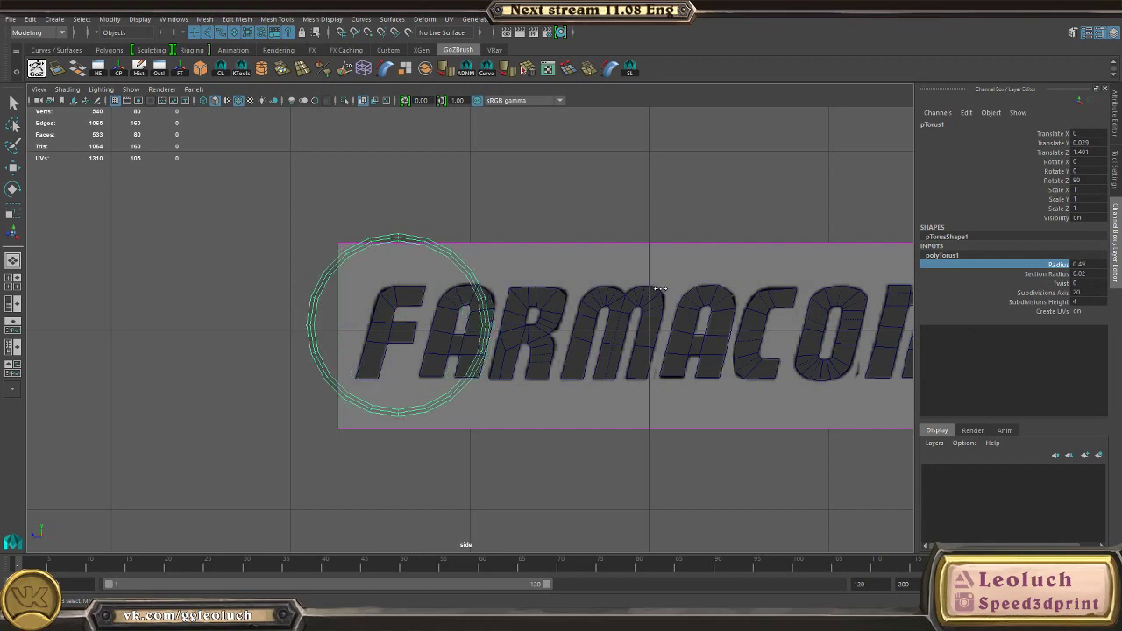
key(w)
drag(344, 325, 331, 326)
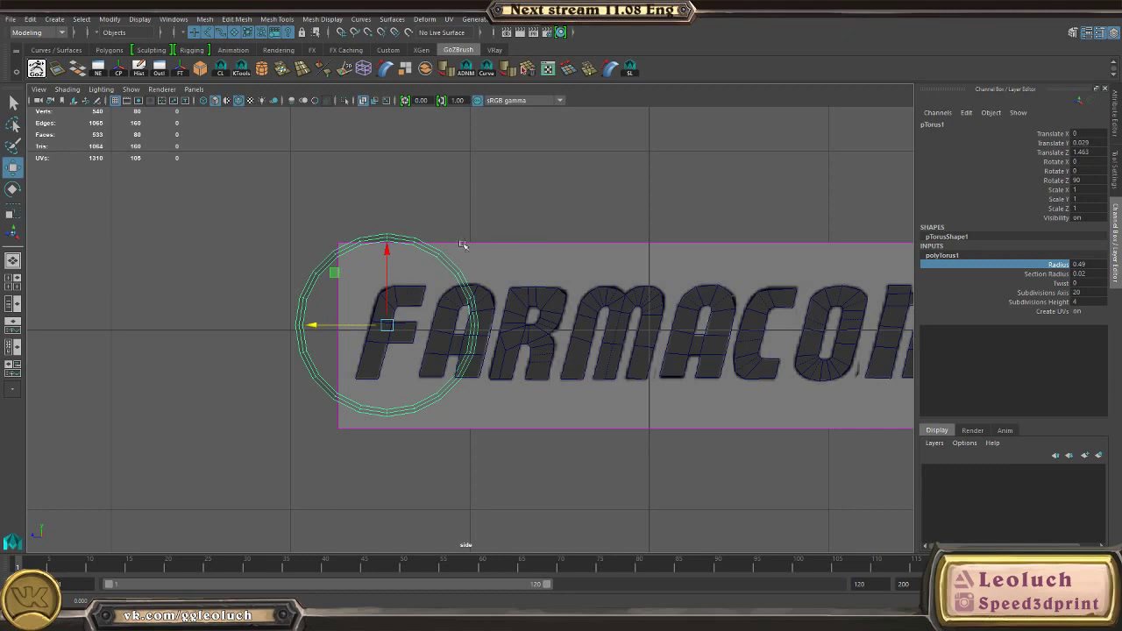
click(1027, 275)
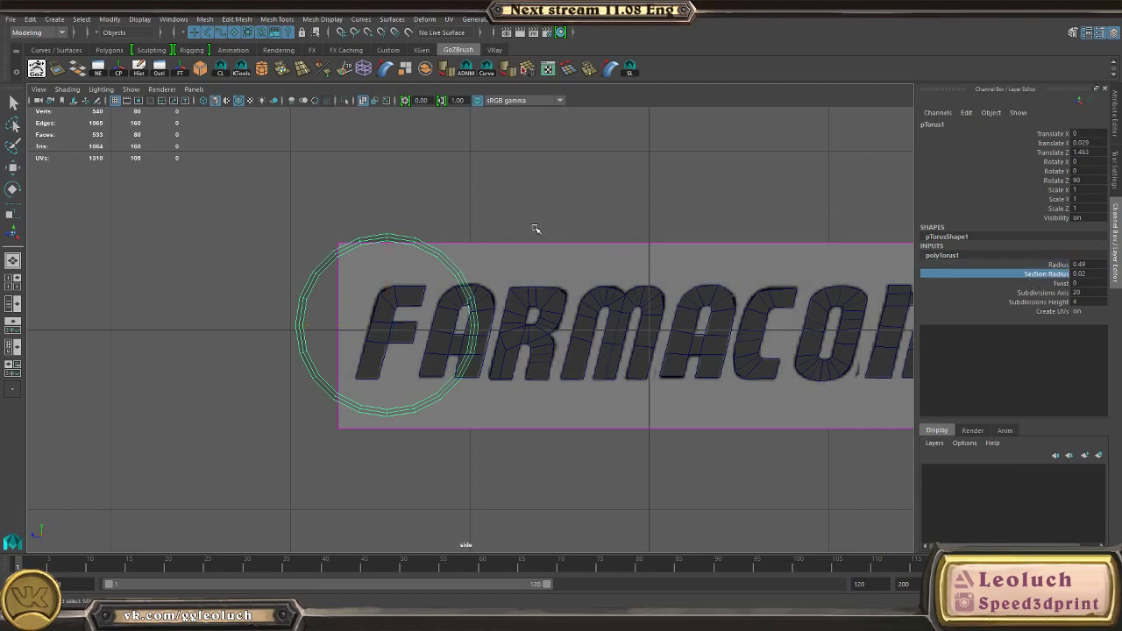
middle_drag(536, 229, 535, 227)
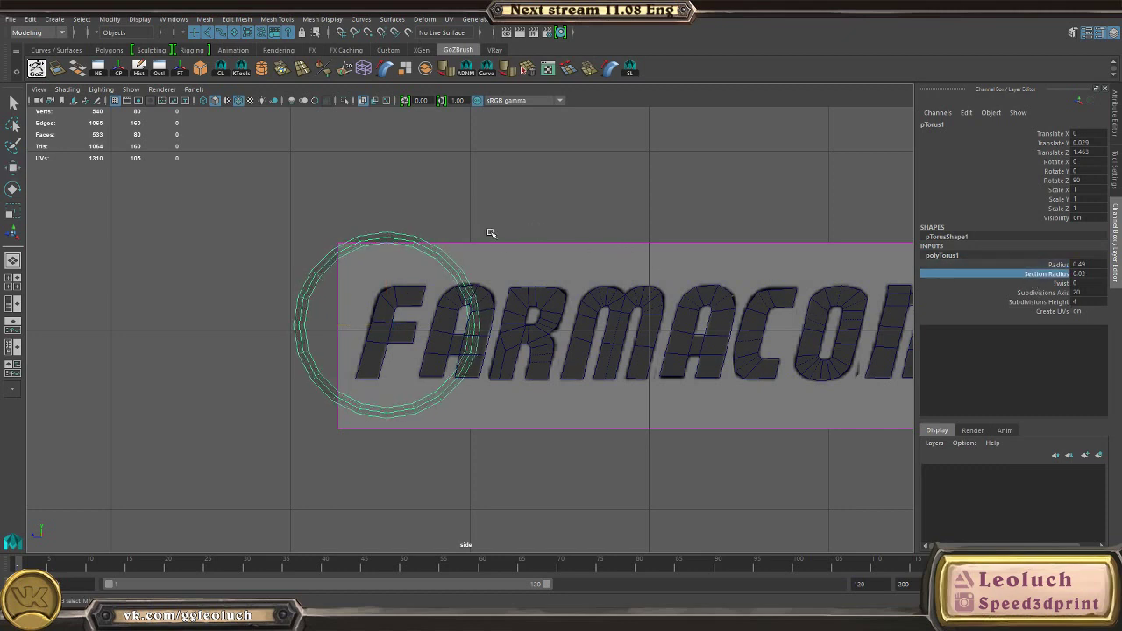
Step: Isolate the ring and delete the faces in the middle of its side toward the lettering to open a gap
key(w)
scroll(446, 311, up, 3)
key(ctrl+1)
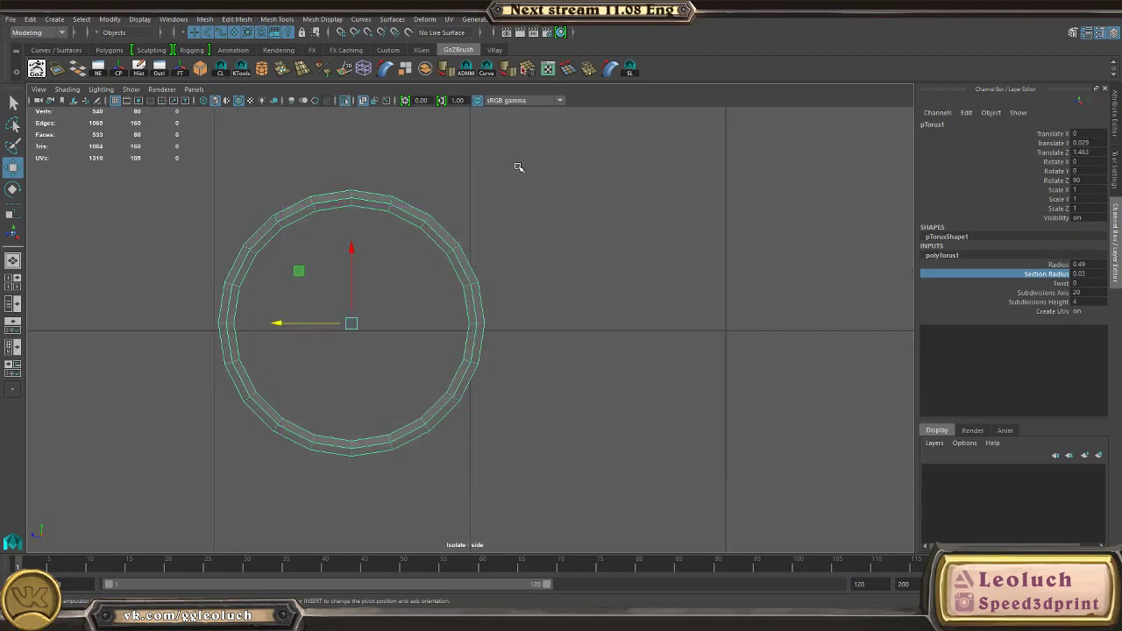
right_drag(519, 167, 518, 200)
drag(435, 260, 588, 366)
key(Delete)
Step: Try widening the ring's gap by deleting the faces down toward its lowest point, and show the full scene again
drag(429, 345, 491, 406)
key(Delete)
drag(410, 406, 464, 460)
key(Delete)
click(383, 242)
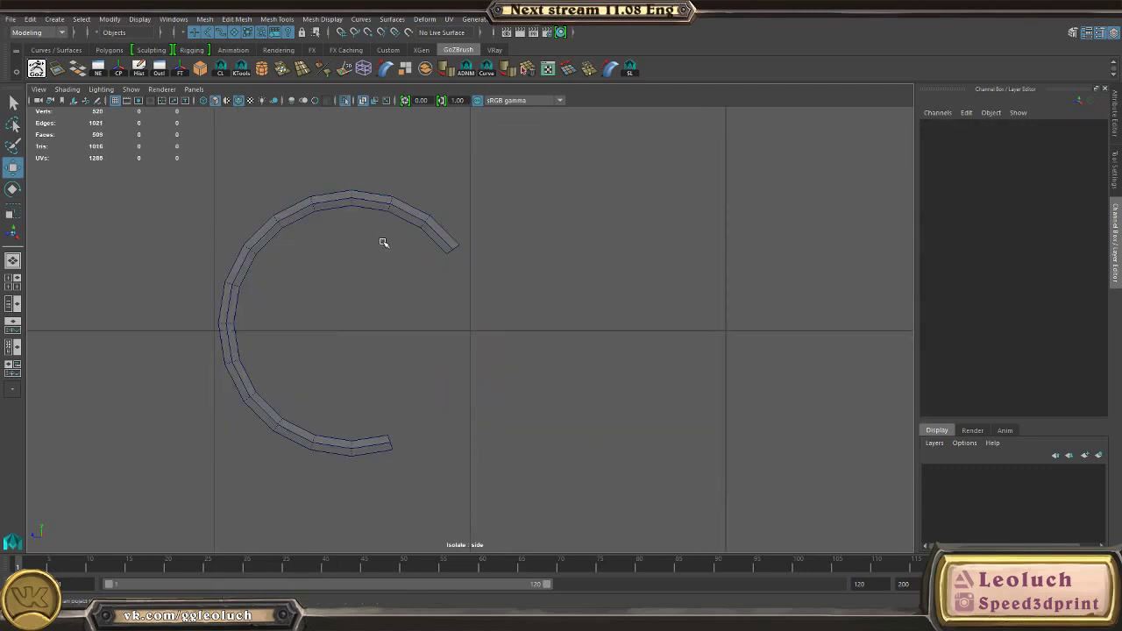
key(ctrl+1)
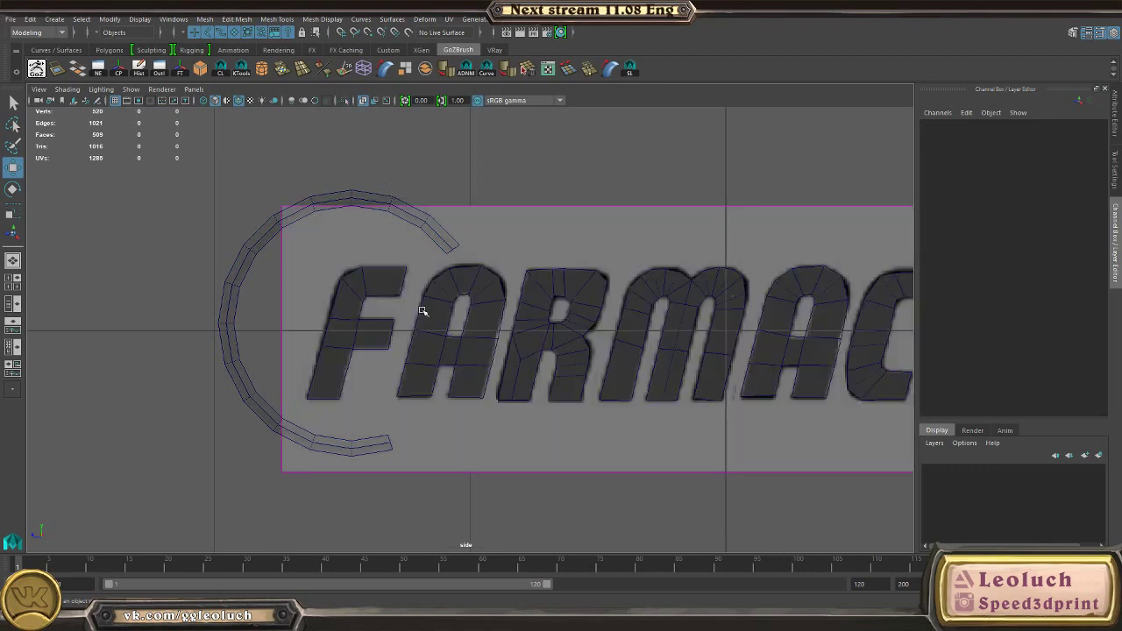
Step: Undo the last face deletions on the lower part of the ring and return to its isolated view
key(ctrl+z)
key(ctrl+z)
key(ctrl+z)
key(ctrl+z)
key(ctrl+z)
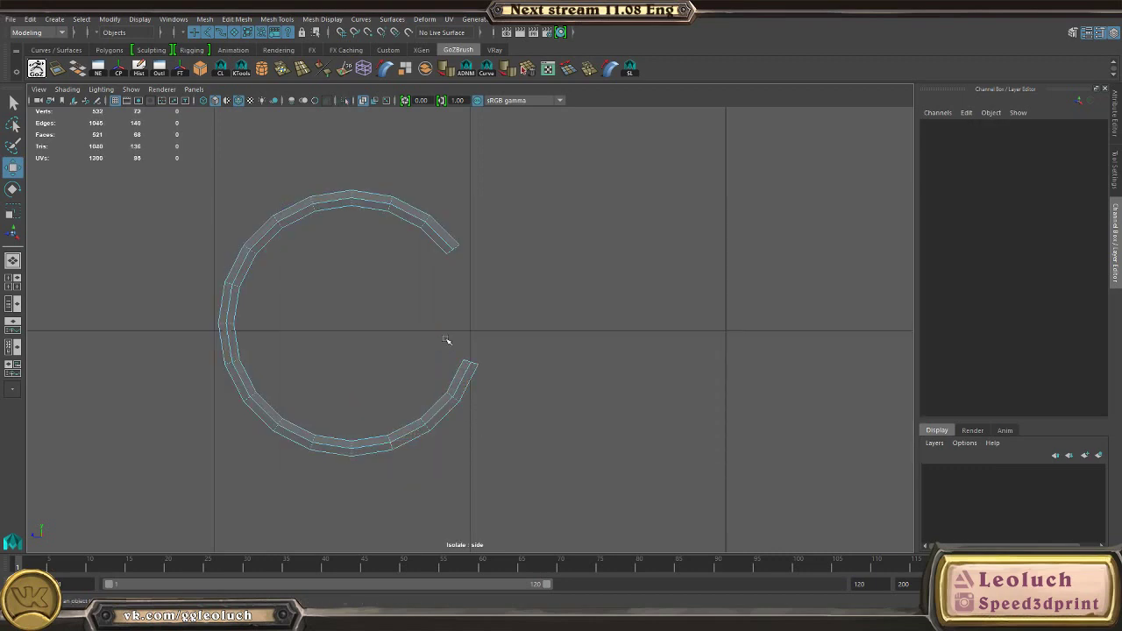
Step: Delete the ring's faces just below the gap to shorten its lower arm, and return to object selection
drag(446, 340, 524, 436)
key(Delete)
key(F8)
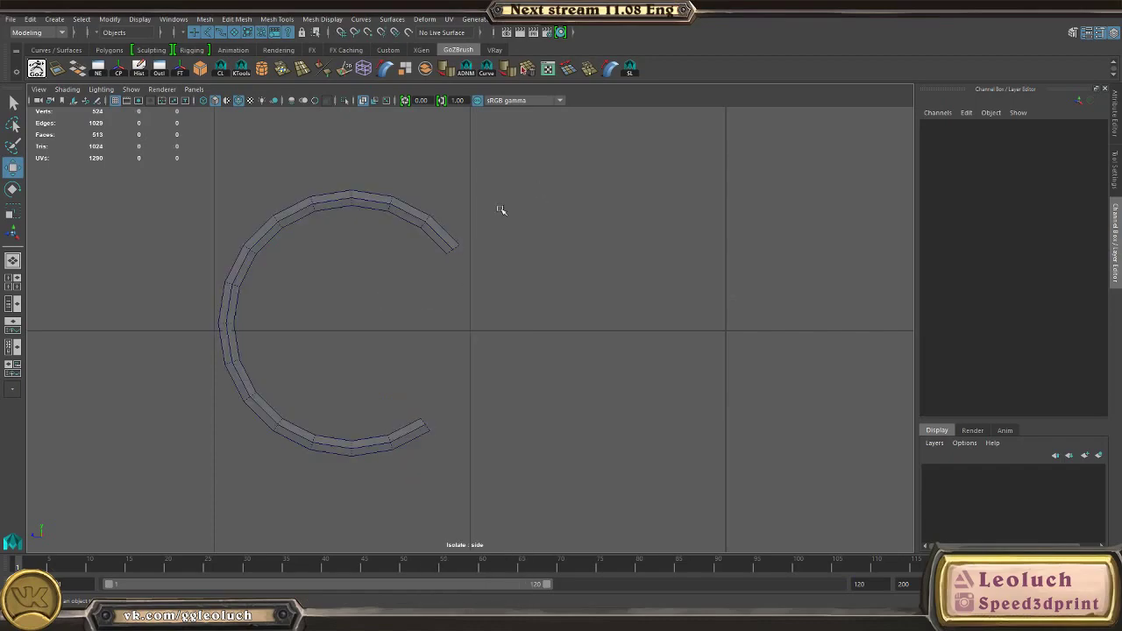
Step: Isolate the open ring in the perspective view and fill the hole at its lower end
click(418, 228)
key(space)
key(space)
alt+drag(722, 268, 568, 313)
key(ctrl+1)
alt+middle_drag(568, 313, 654, 326)
alt+drag(654, 325, 564, 409)
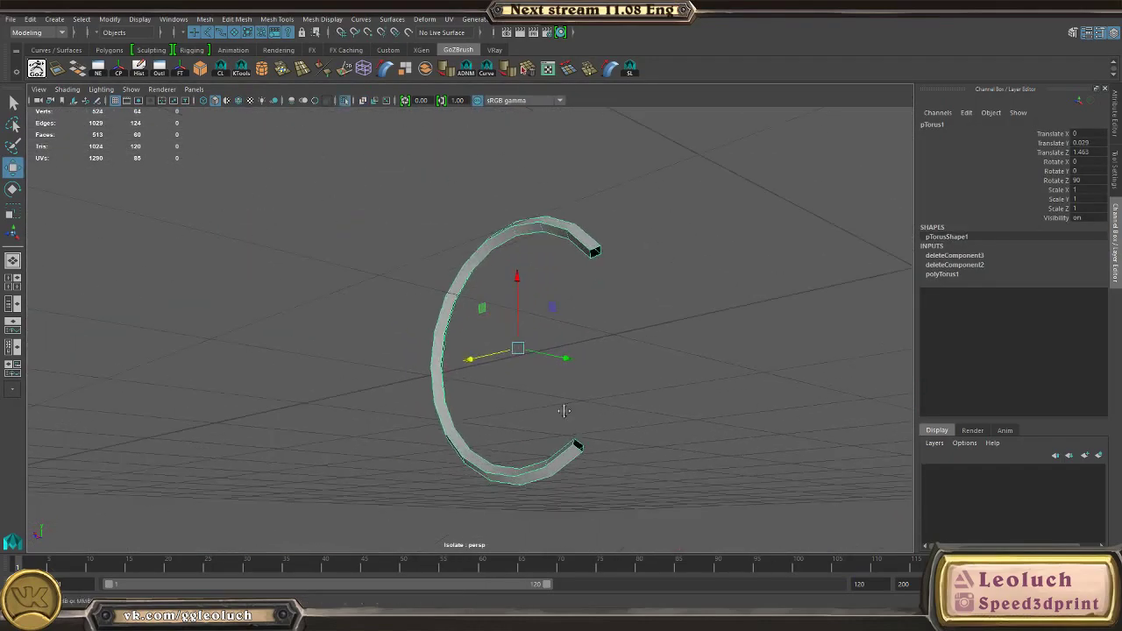
alt+right_drag(564, 409, 725, 418)
alt+middle_drag(725, 418, 561, 426)
right_drag(415, 283, 414, 251)
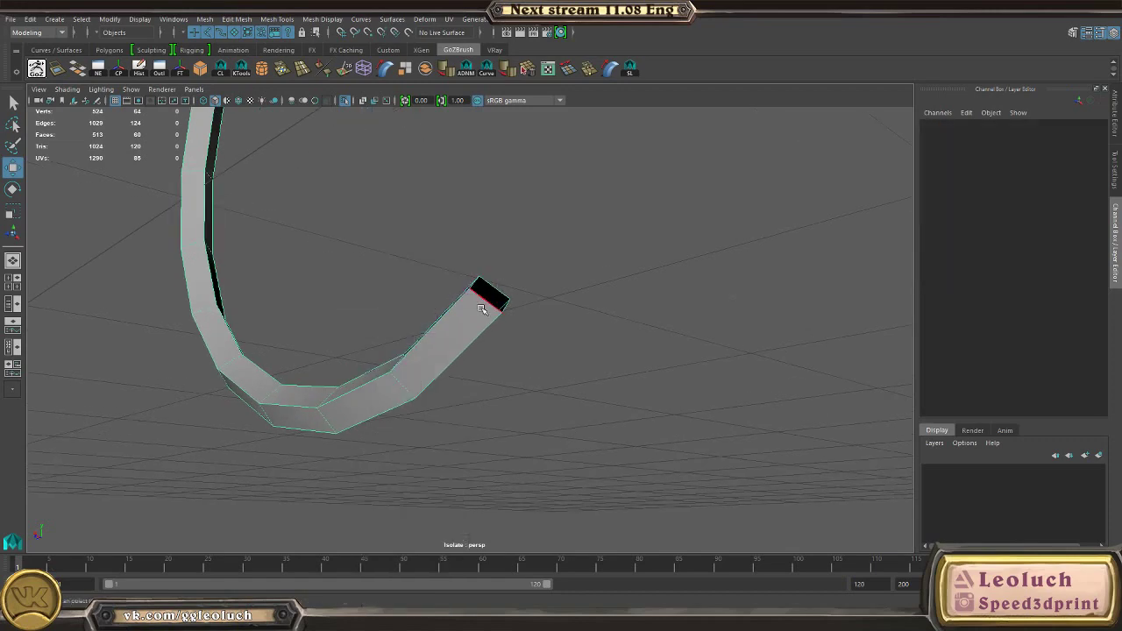
double_click(479, 310)
key(g)
Step: Fill the hole at the ring's upper end and show the lettering together with the ring again
alt+drag(480, 311, 511, 545)
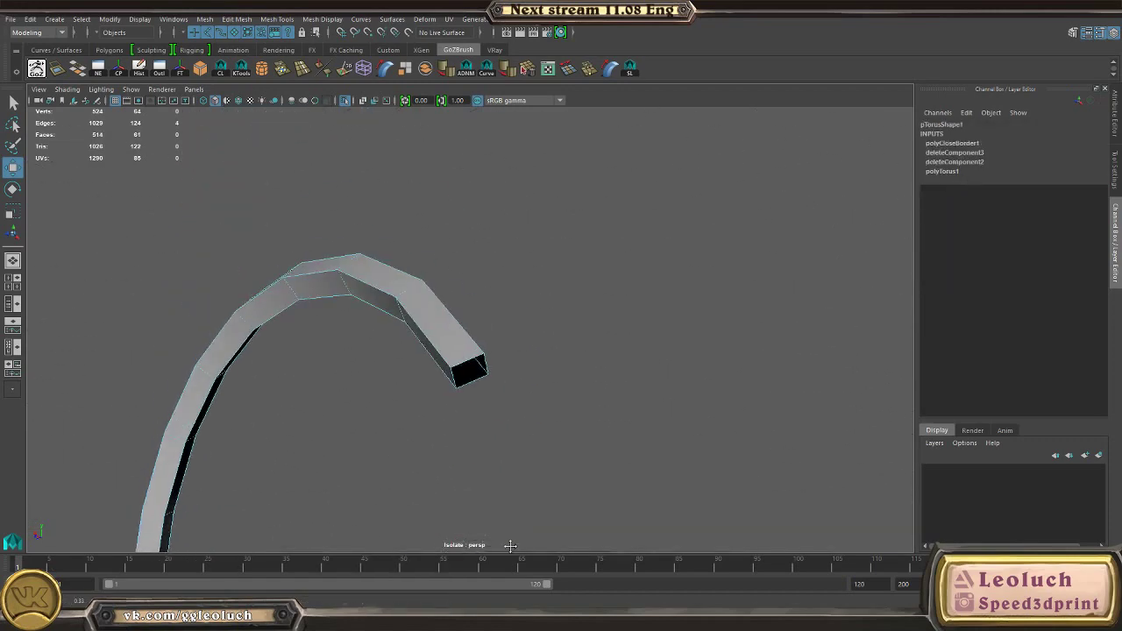
double_click(468, 359)
key(g)
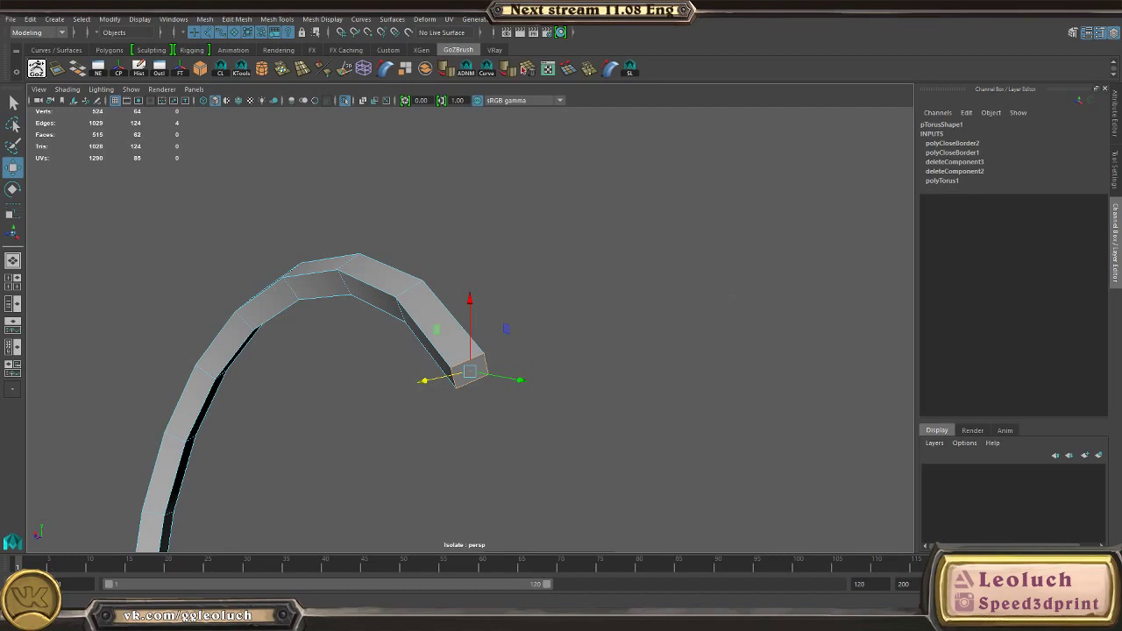
alt+drag(372, 370, 396, 333)
alt+drag(272, 295, 351, 330)
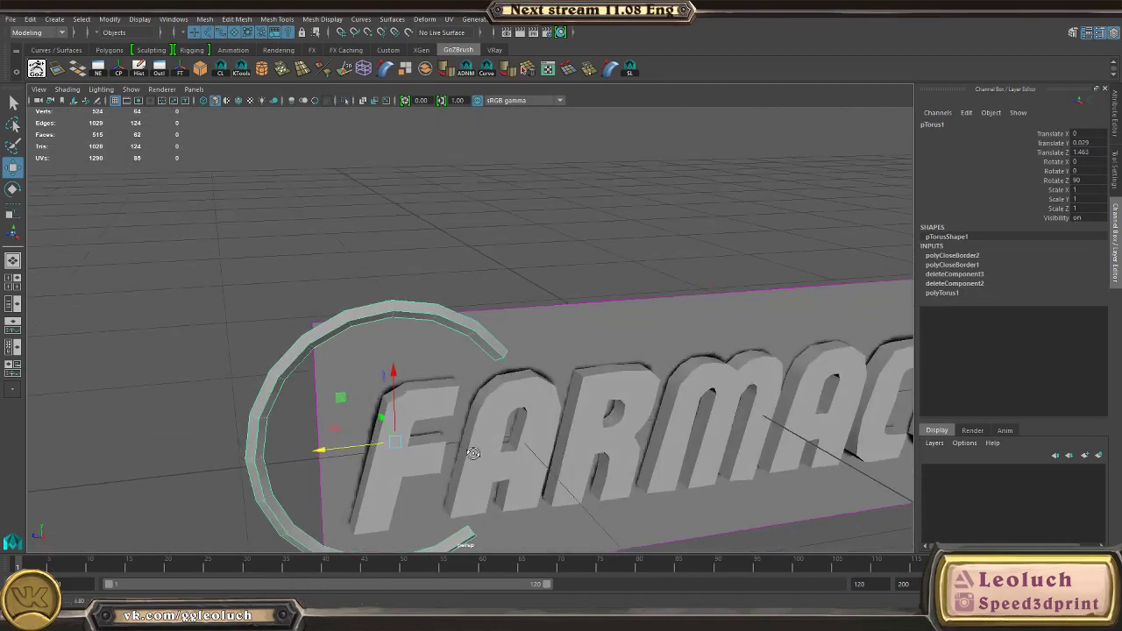
Step: Isolate the open ring together with the lettering and combine them into a single mesh
click(573, 426)
scroll(573, 426, down, 3)
alt+drag(574, 426, 333, 298)
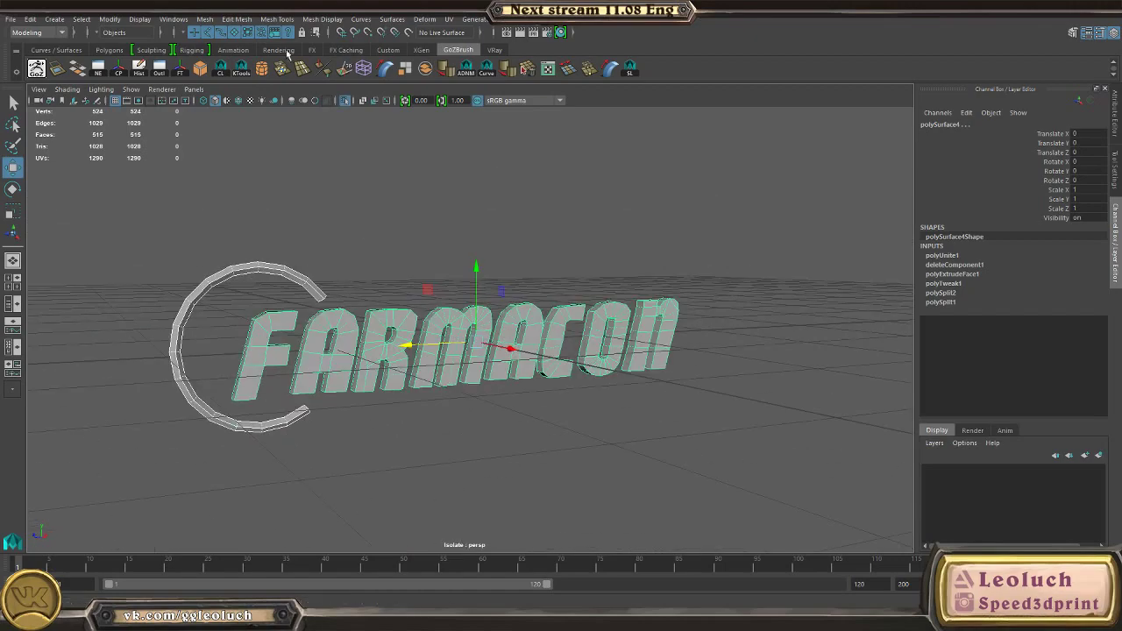
click(207, 20)
click(226, 62)
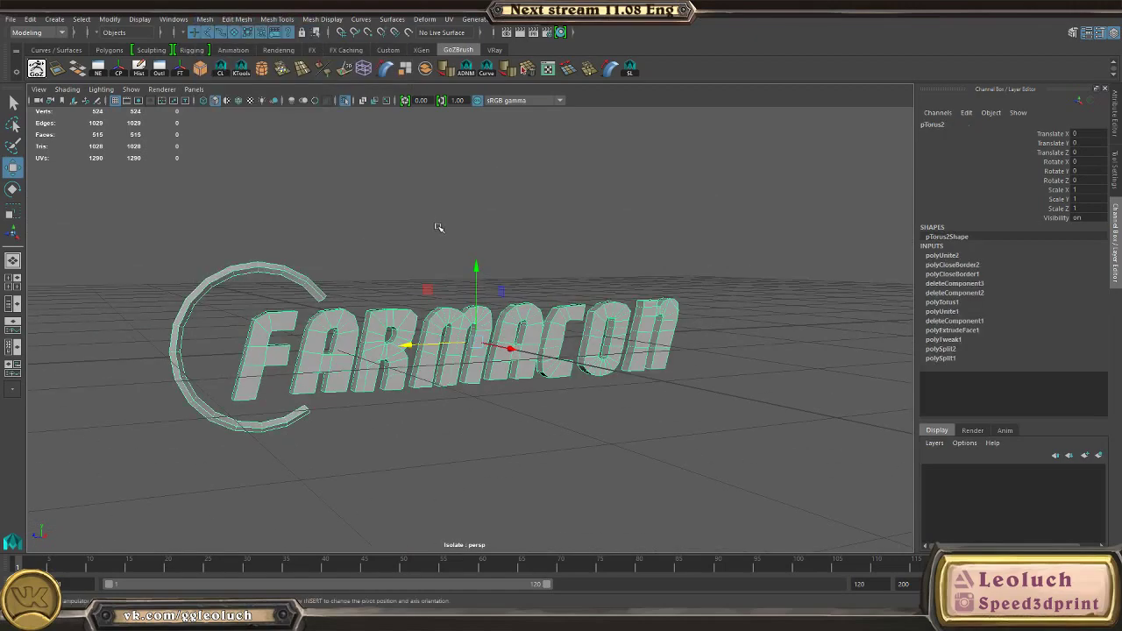
Step: Center the pivot of the combined logo mesh and delete its construction history
mouse_move(438, 228)
alt+mouse_down()
mouse_move(398, 224)
mouse_move(434, 231)
alt+mouse_up()
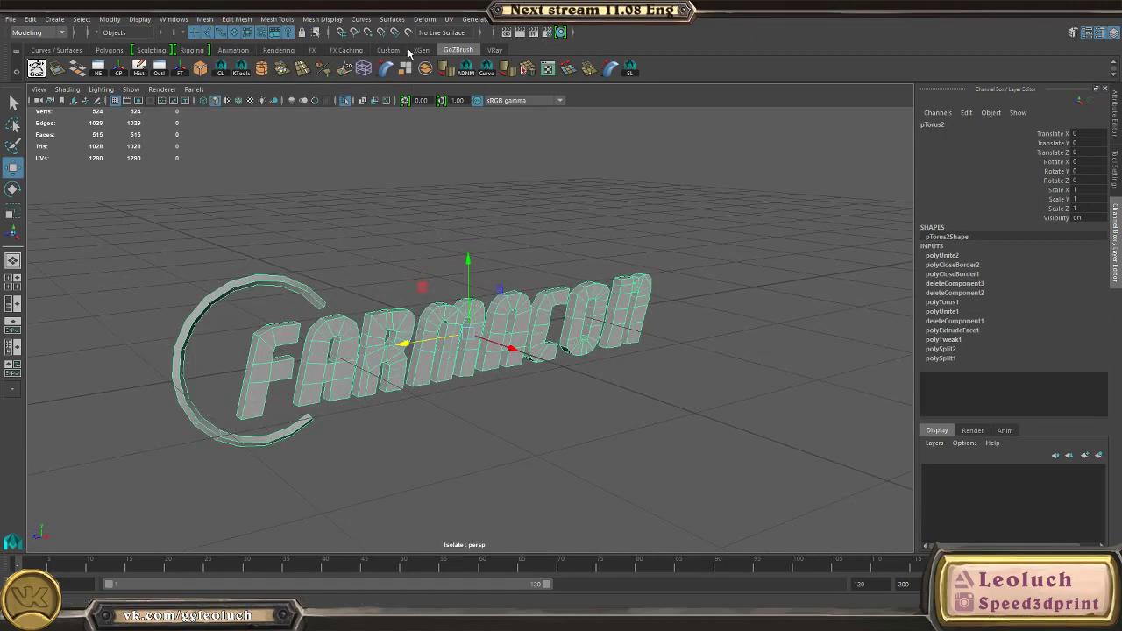
click(119, 72)
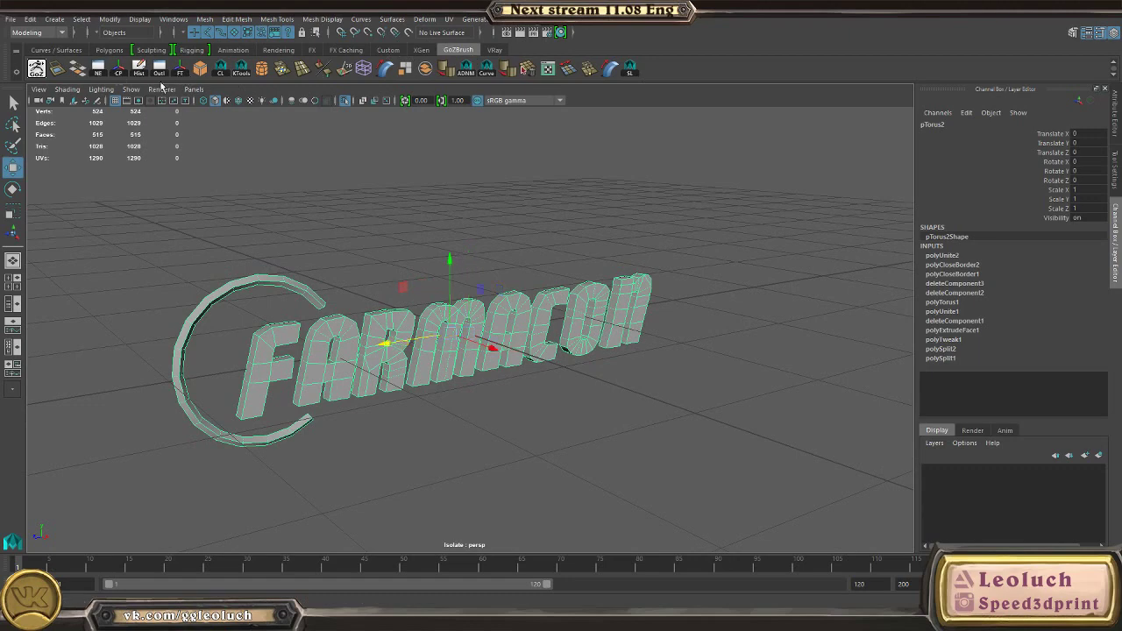
click(138, 68)
alt+drag(412, 215, 444, 210)
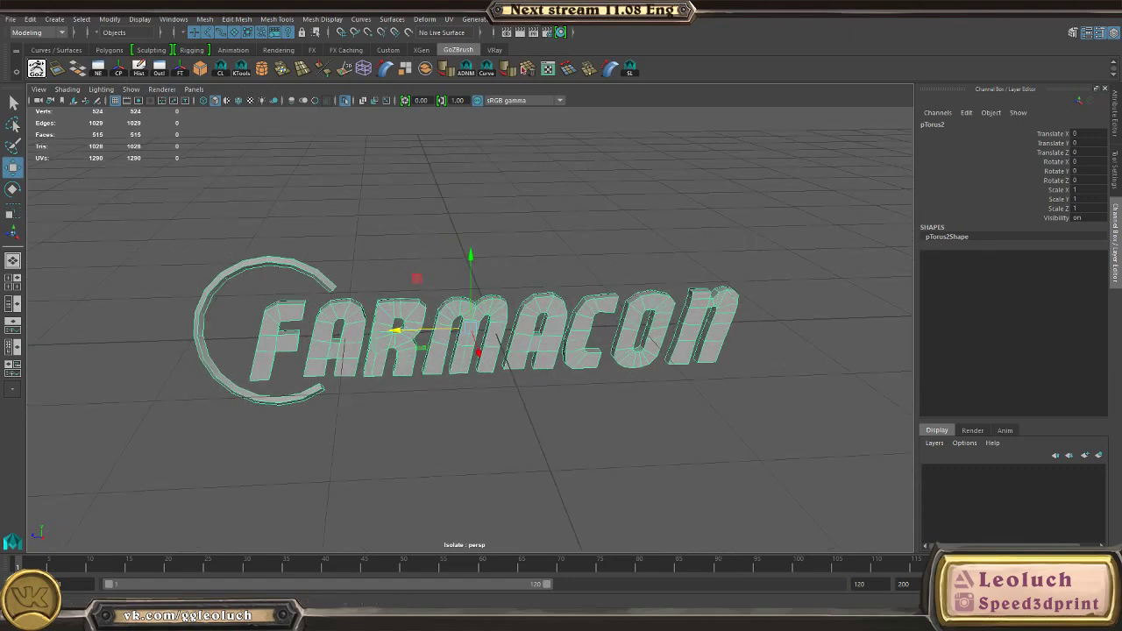
Step: In face selection, select the loops of depth side faces around the F and the first A
alt+drag(267, 376, 516, 389)
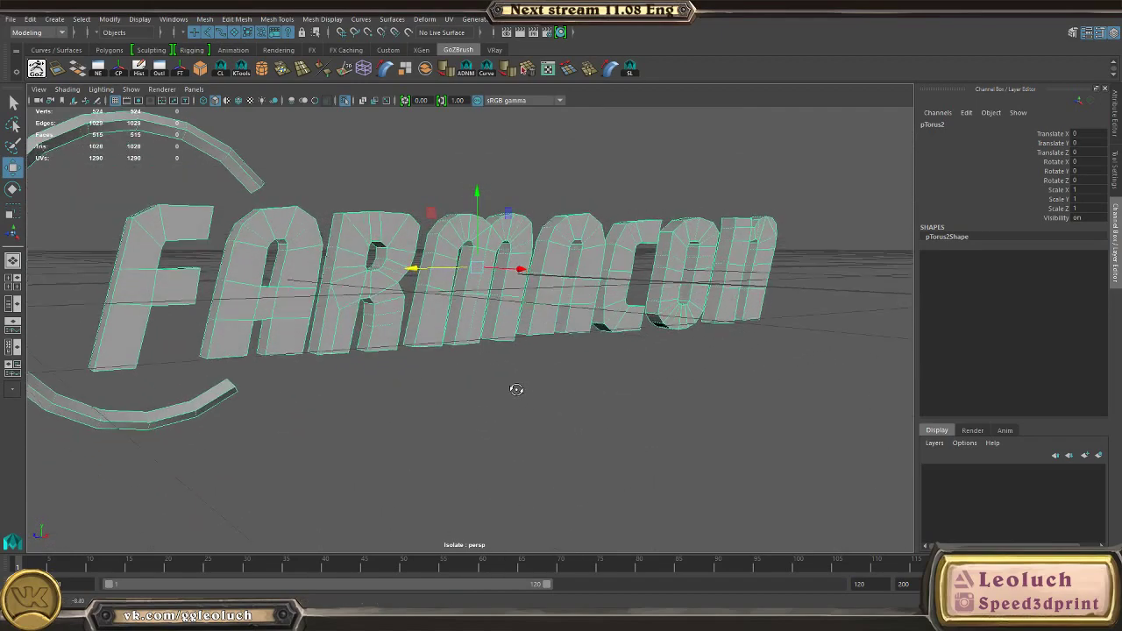
alt+drag(478, 338, 343, 275)
click(330, 275)
key(w)
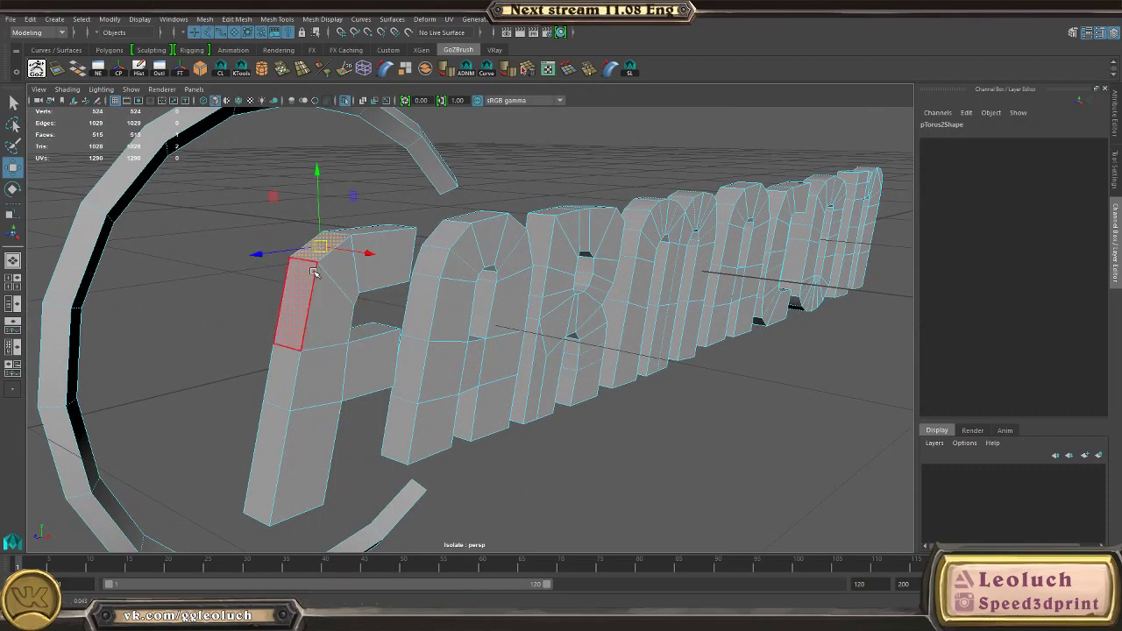
shift+double_click(312, 273)
click(329, 247)
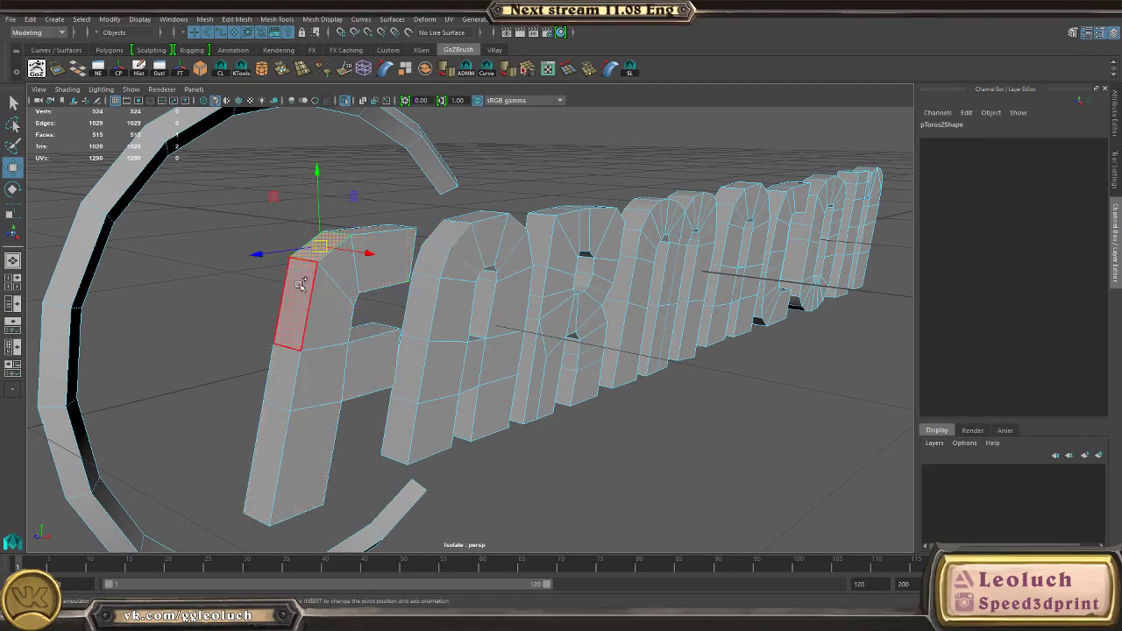
shift+double_click(303, 282)
shift+click(444, 229)
shift+double_click(427, 261)
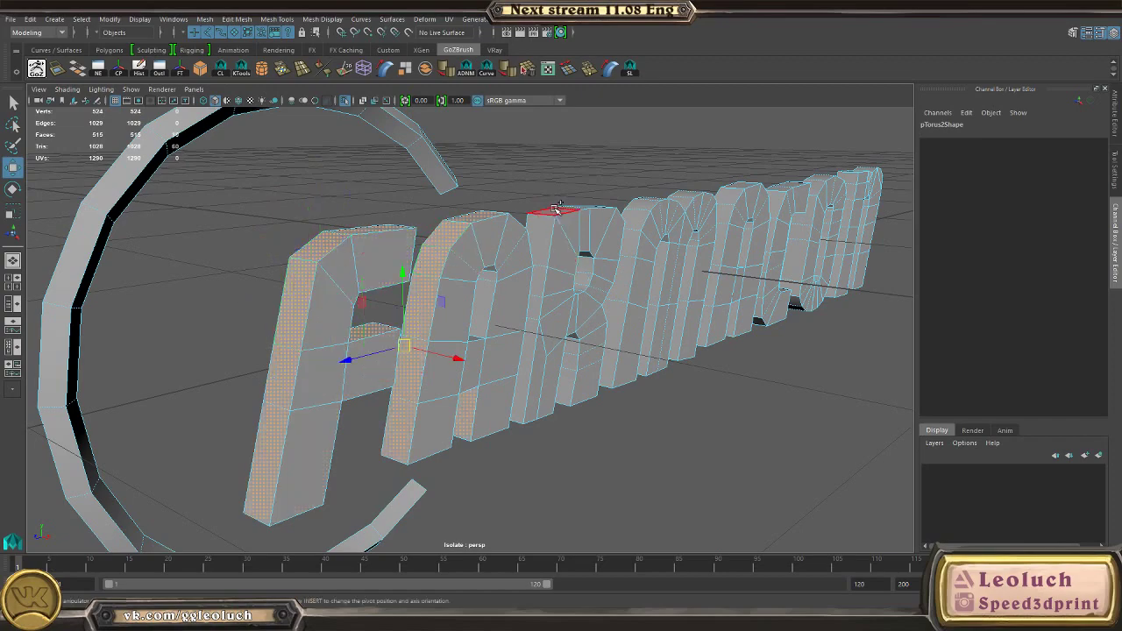
Step: Add the outer side faces of the R and the inner walls of its upper hole to the selection
shift+click(555, 209)
shift+double_click(541, 245)
alt+middle_drag(639, 235, 491, 285)
scroll(482, 302, up, 6)
shift+click(455, 328)
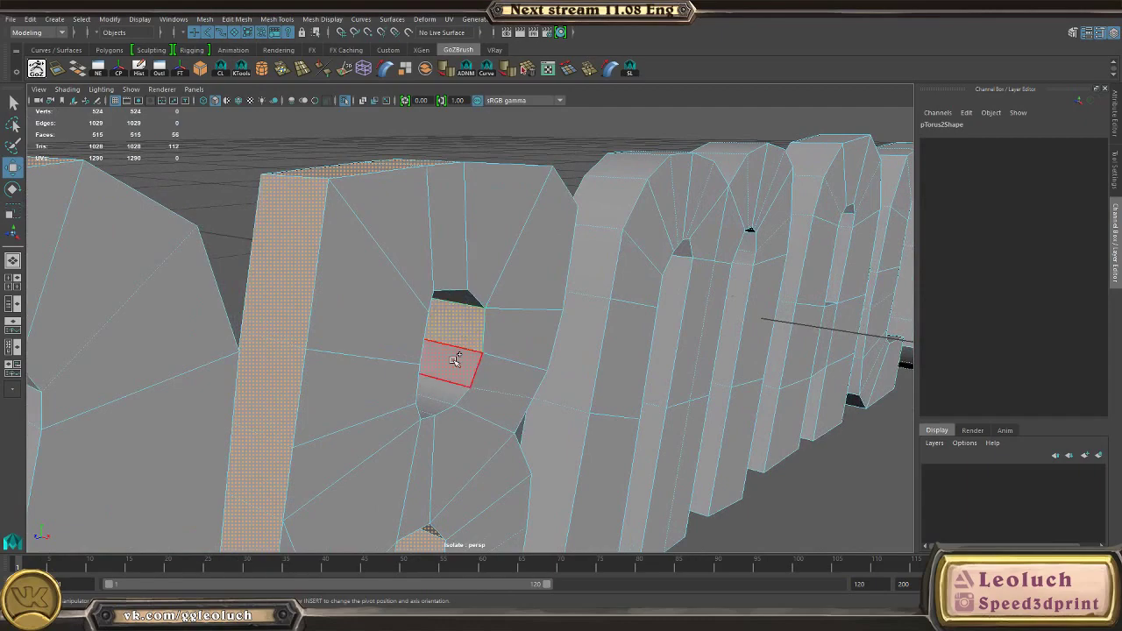
shift+double_click(454, 360)
Step: Extend the face selection with the loop of side faces around the M
scroll(509, 350, down, 3)
alt+middle_drag(679, 324, 542, 445)
shift+click(455, 332)
shift+double_click(477, 302)
alt+middle_drag(605, 302, 428, 369)
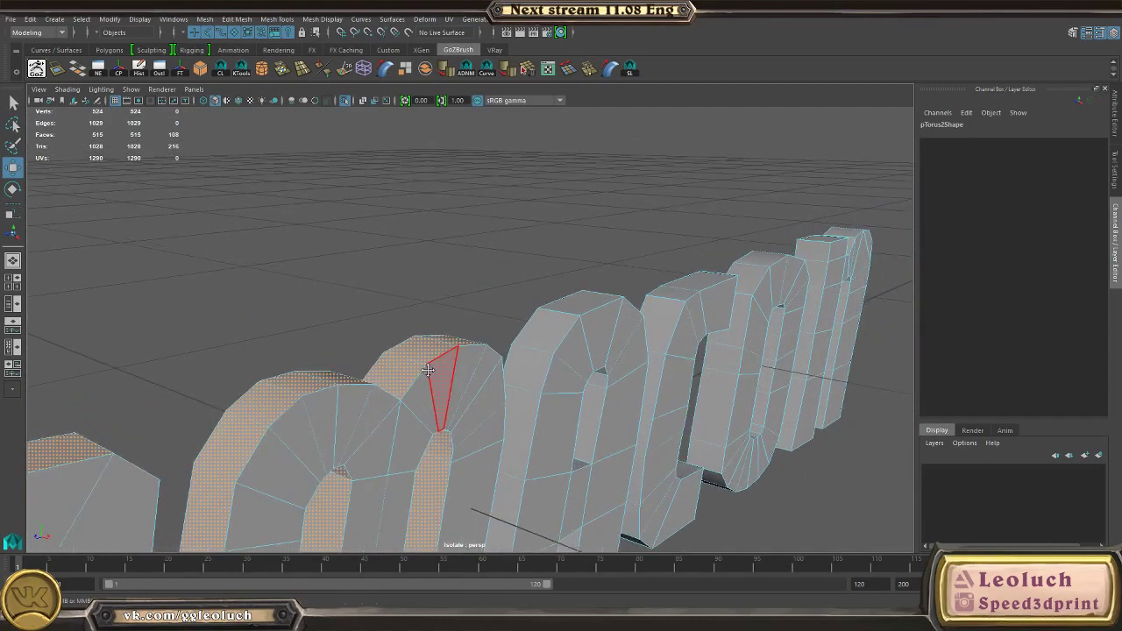
Step: Add the second A's outer side faces and the inner walls of its hole to the selection
alt+drag(427, 369, 515, 339)
shift+double_click(542, 312)
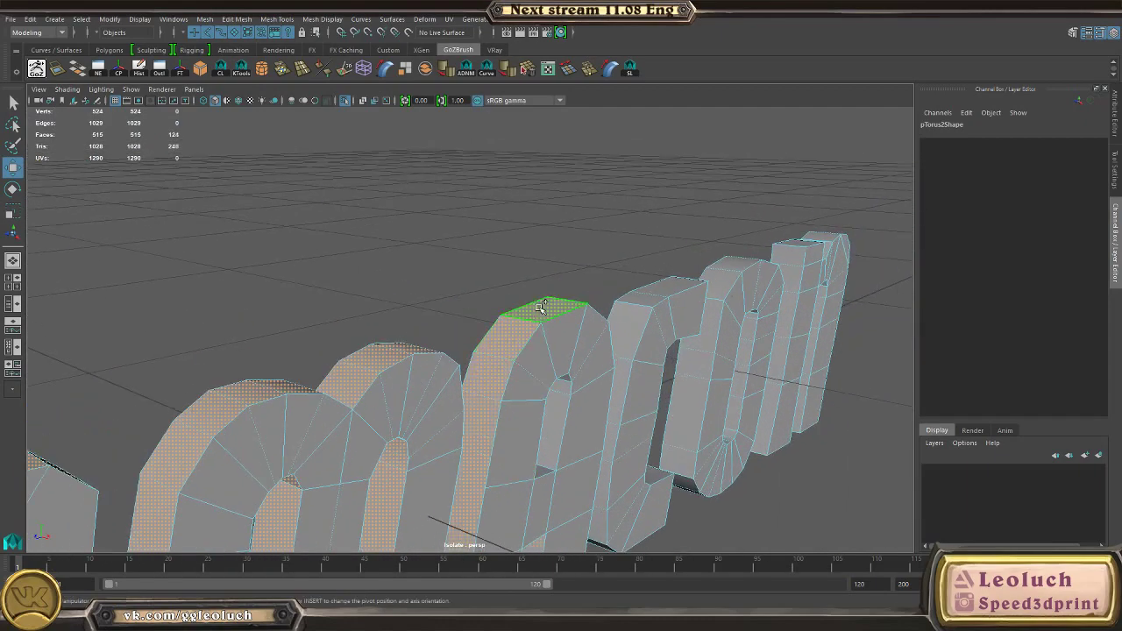
alt+middle_drag(645, 323, 584, 241)
scroll(582, 242, up, 2)
shift+double_click(519, 325)
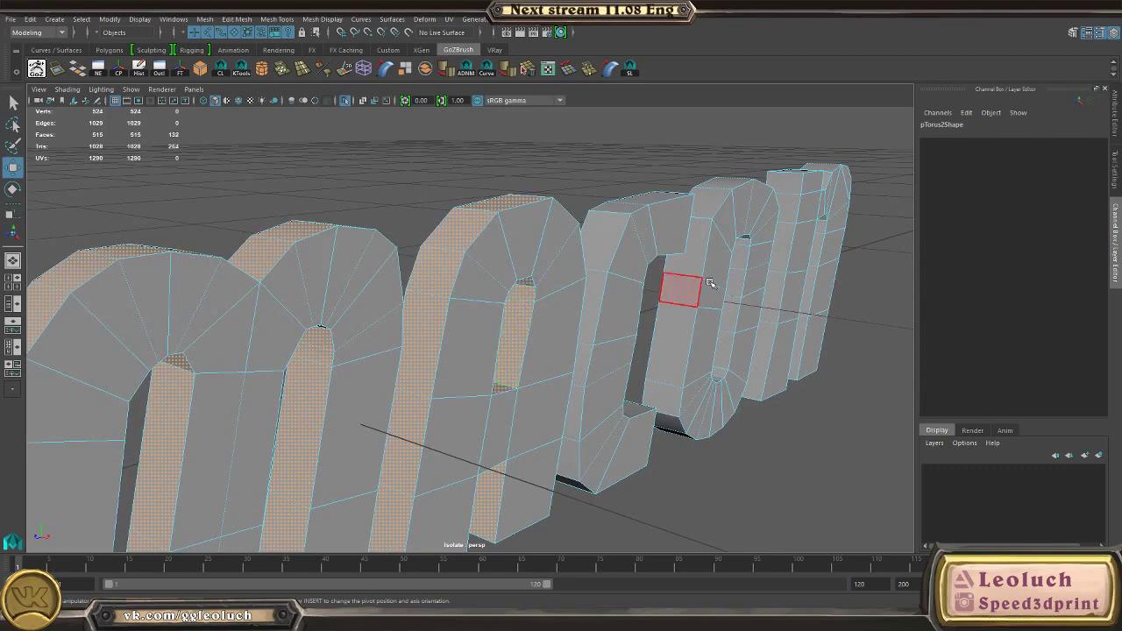
Step: Add the side face loops of the C, the O and the N to complete the lettering's side selection
alt+middle_drag(713, 280, 469, 432)
shift+click(353, 400)
shift+double_click(375, 355)
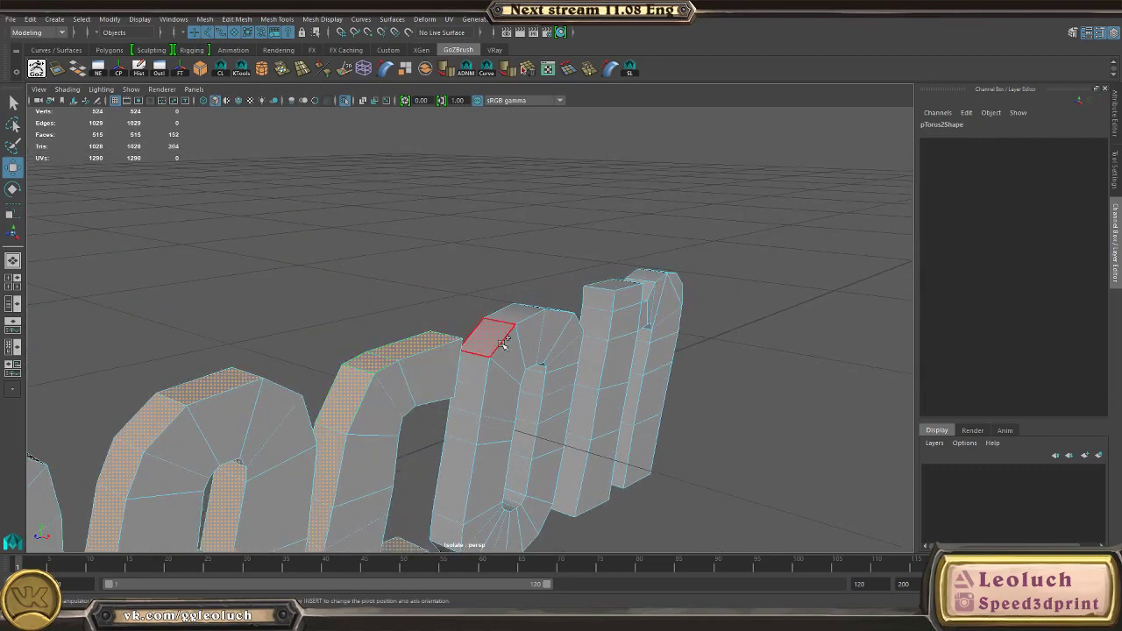
shift+double_click(480, 367)
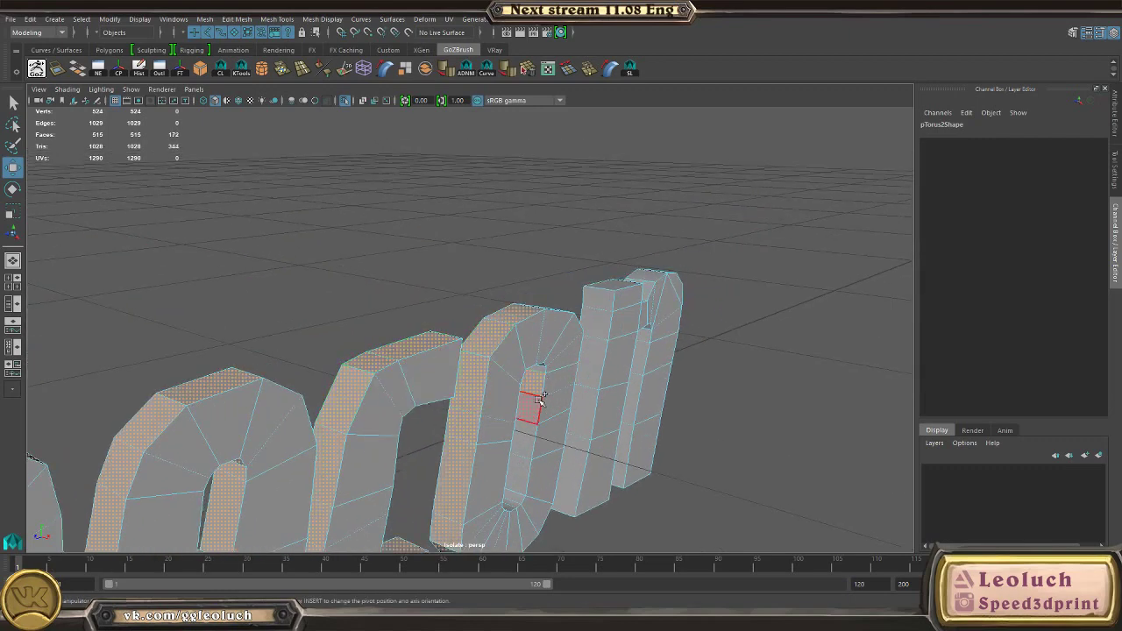
shift+double_click(607, 306)
alt+drag(601, 312, 506, 220)
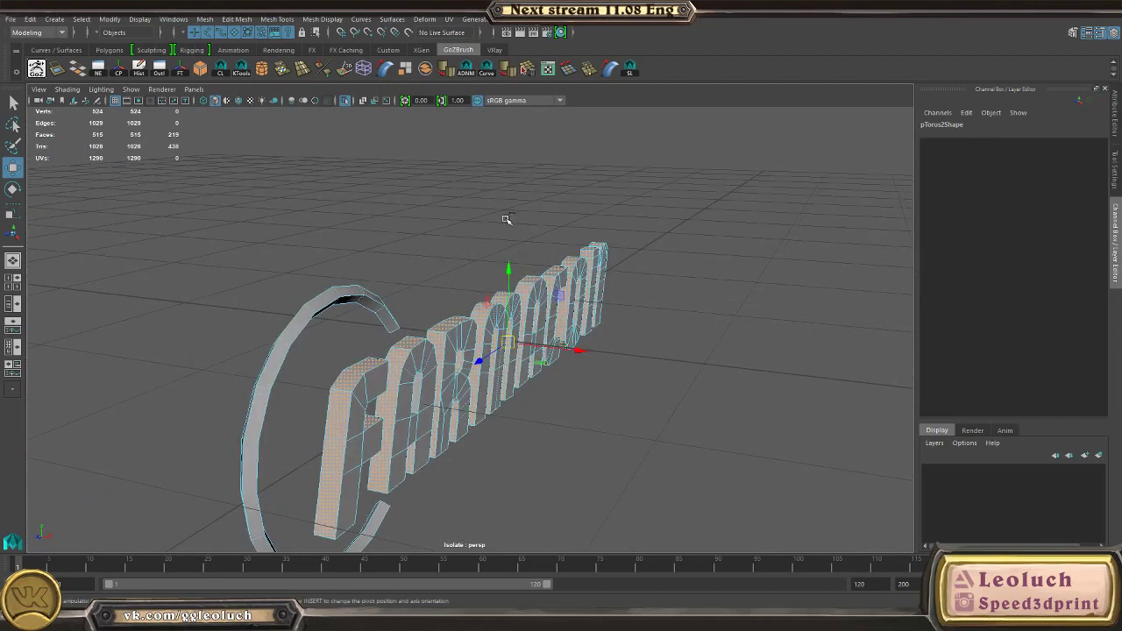
Step: Convert the selected side faces to their perimeter edges, bevel these edges, and return to object selection
ctrl+right_drag(508, 220, 529, 149)
alt+drag(528, 149, 579, 397)
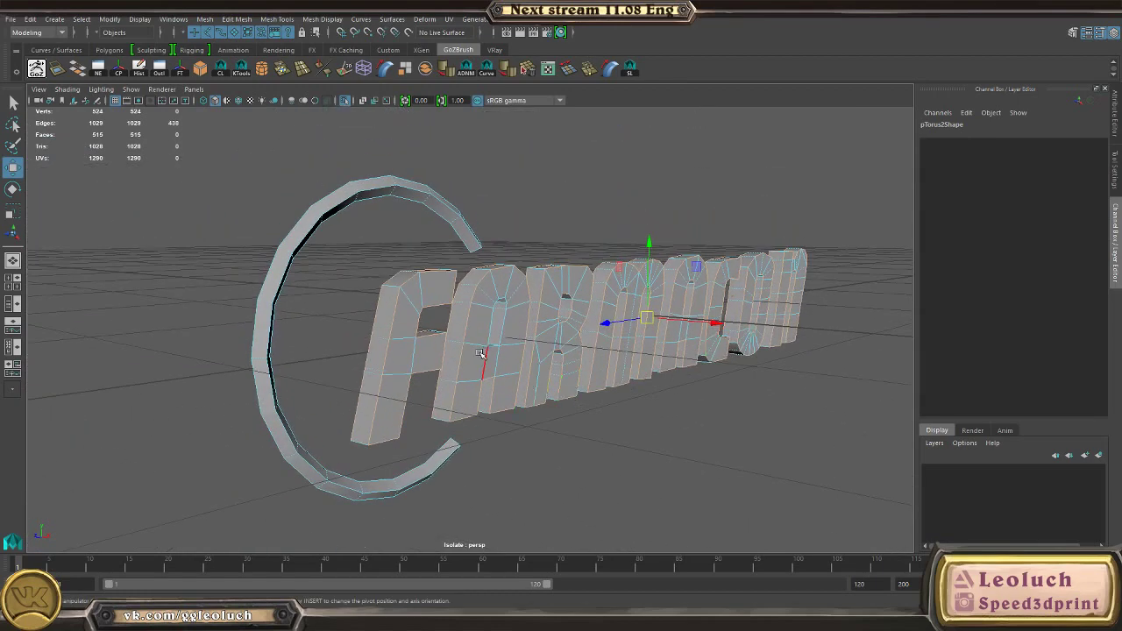
key(ctrl+b)
middle_drag(455, 343, 518, 323)
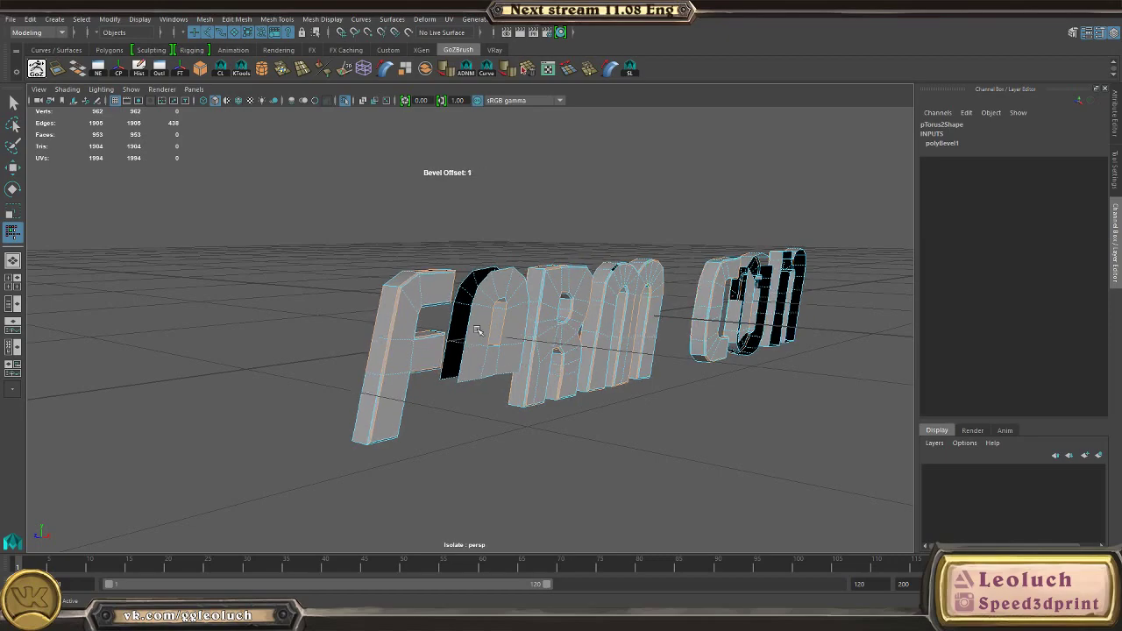
key(w)
key(F8)
Step: Examine the beveled logo from several angles and distances, with isolation off and on, selected and deselected
key(ctrl+1)
alt+drag(677, 445, 458, 409)
click(457, 409)
alt+right_drag(457, 410, 386, 473)
alt+drag(385, 473, 438, 513)
click(424, 337)
key(ctrl+1)
click(603, 470)
alt+drag(603, 470, 584, 449)
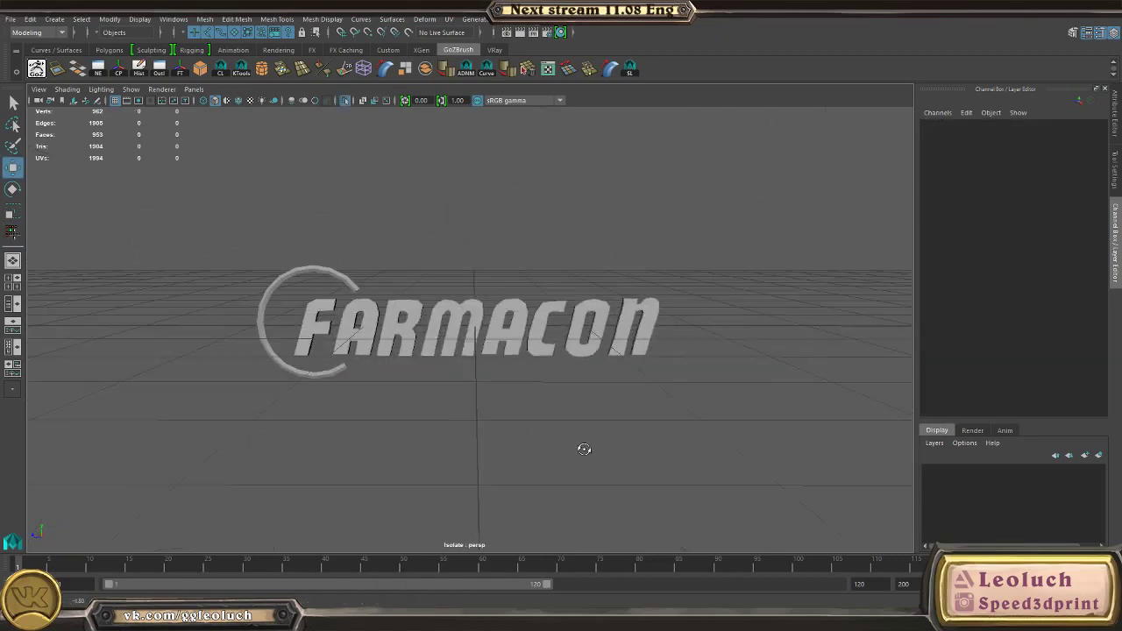
click(447, 319)
key(f)
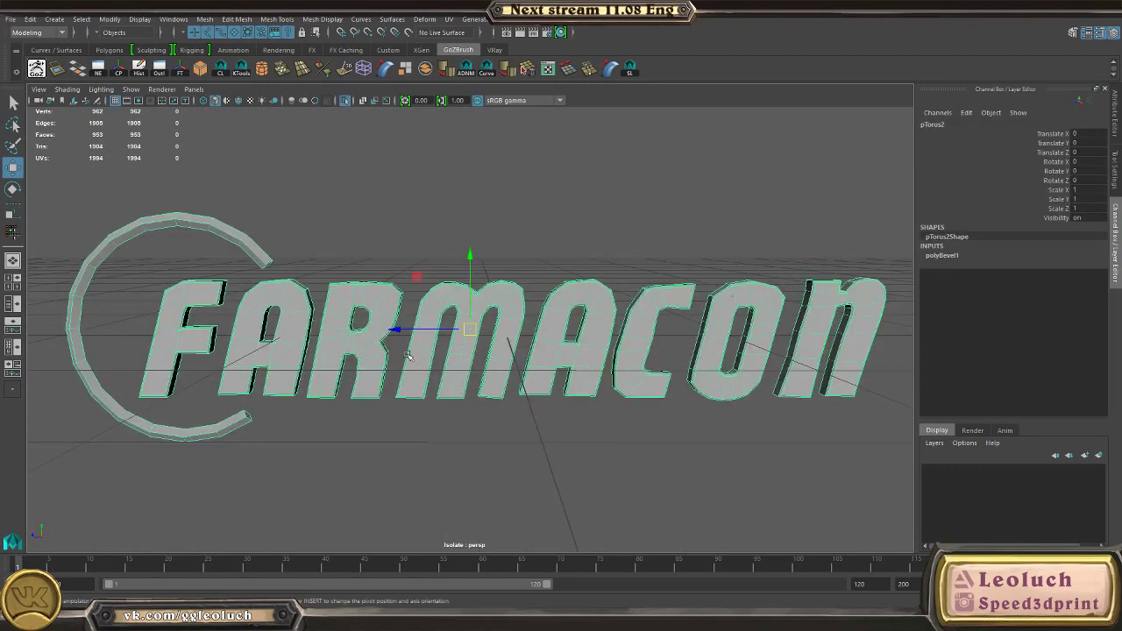
alt+right_drag(410, 356, 420, 386)
click(584, 431)
alt+right_drag(584, 431, 377, 403)
alt+drag(377, 403, 385, 372)
click(386, 351)
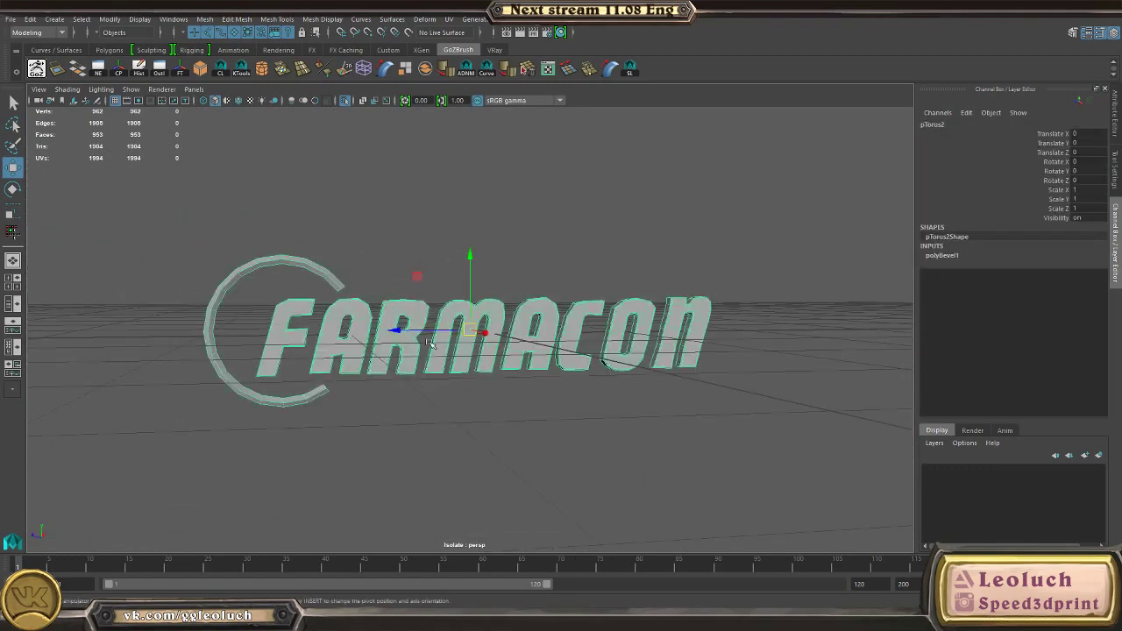
alt+right_drag(386, 351, 355, 302)
alt+drag(355, 302, 437, 334)
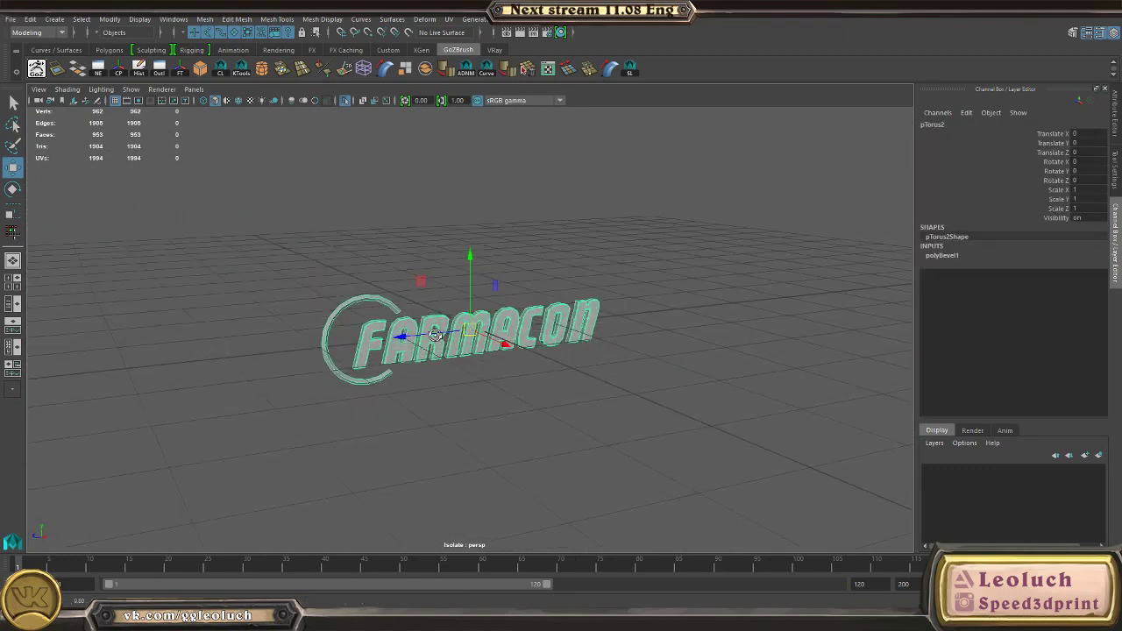
Step: Export the selected logo as the FBX file Farmacon into a new TEXTs folder inside the project's Meshes folder
click(11, 20)
click(83, 191)
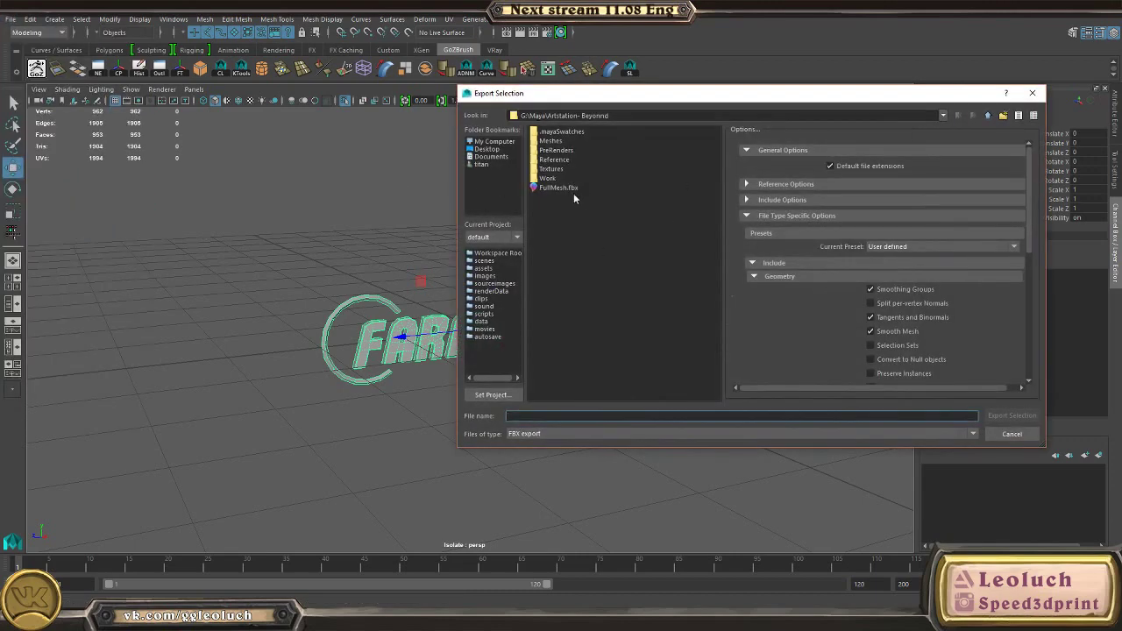
double_click(553, 141)
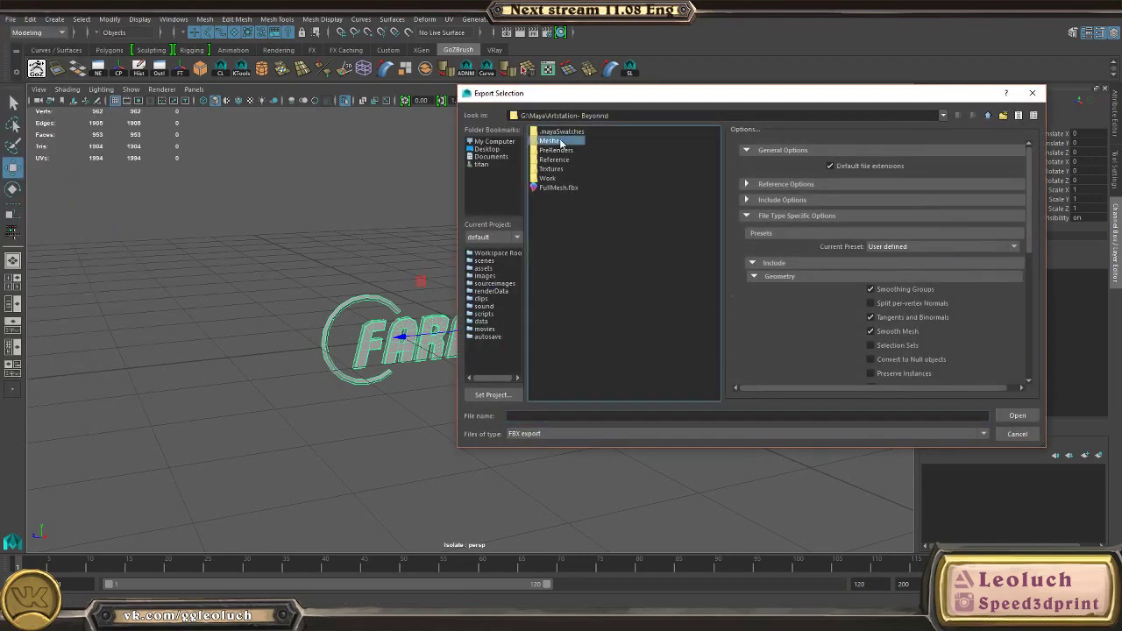
right_click(608, 281)
click(650, 303)
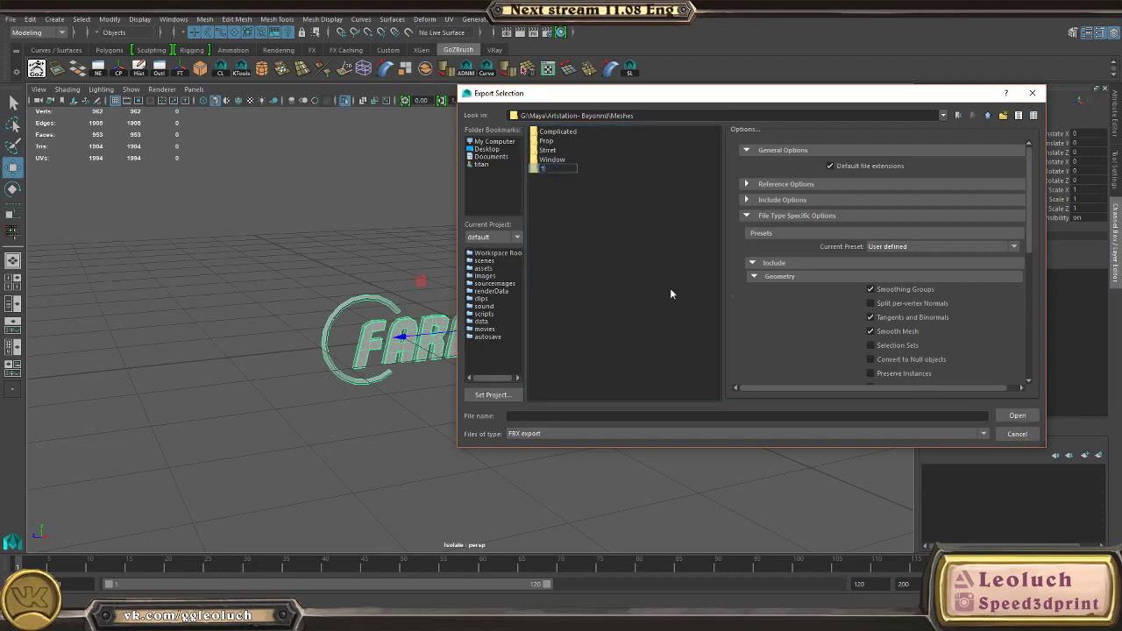
text(TEXTs)
key(Return)
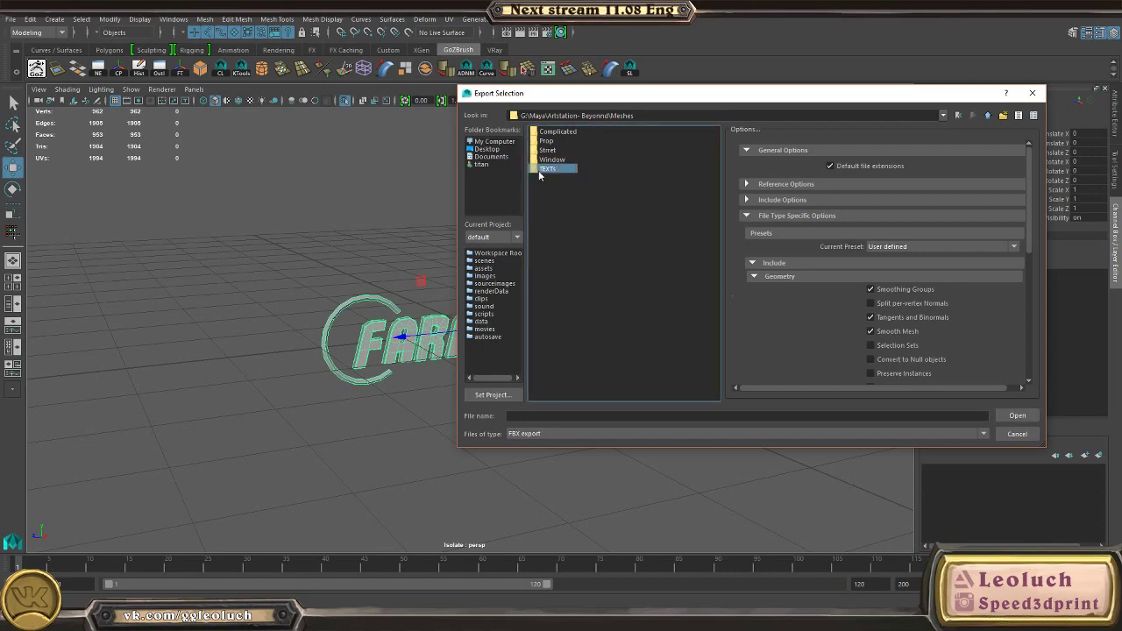
double_click(539, 170)
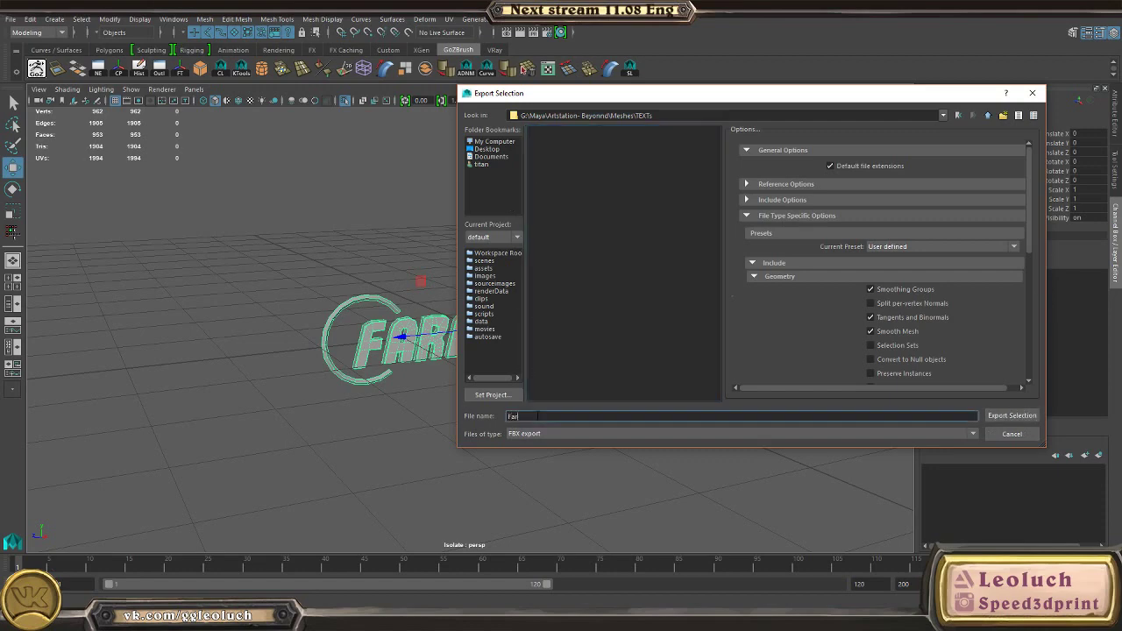
key(Return)
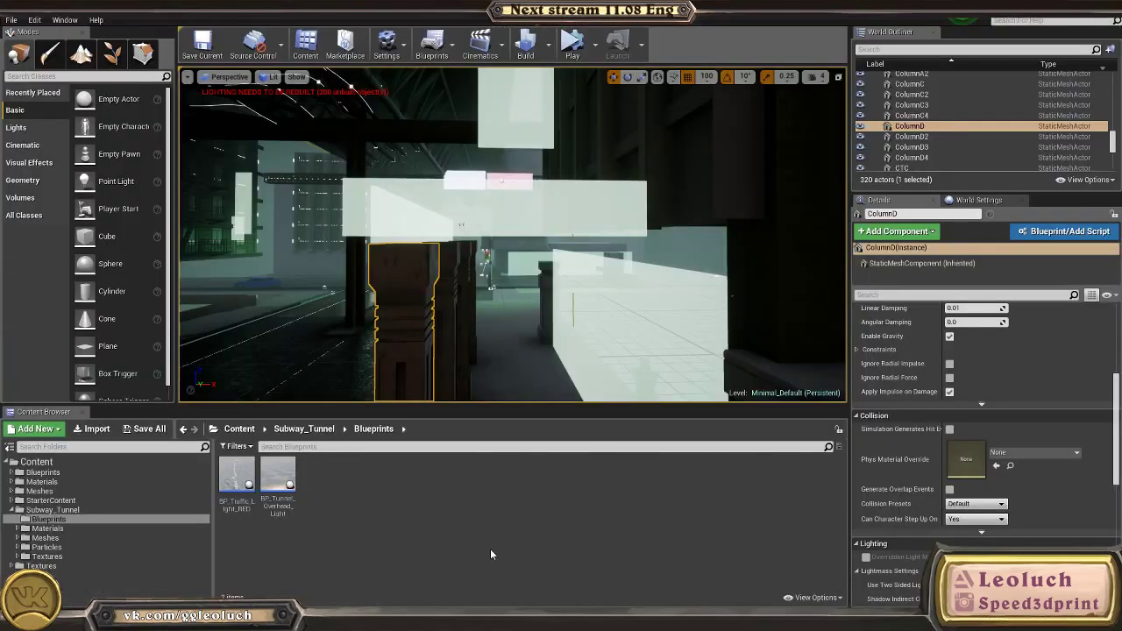
Step: Switch to Unreal Editor and create a folder named FONTS inside Content/Meshes/Simple_Props
right_drag(512, 235, 591, 309)
click(251, 429)
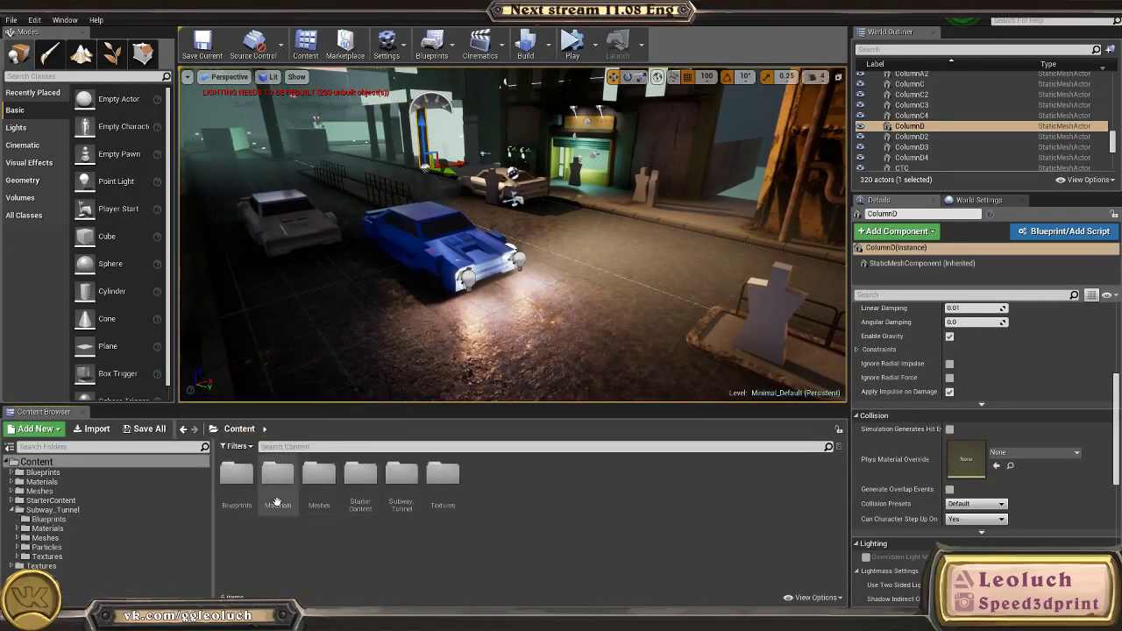
double_click(333, 473)
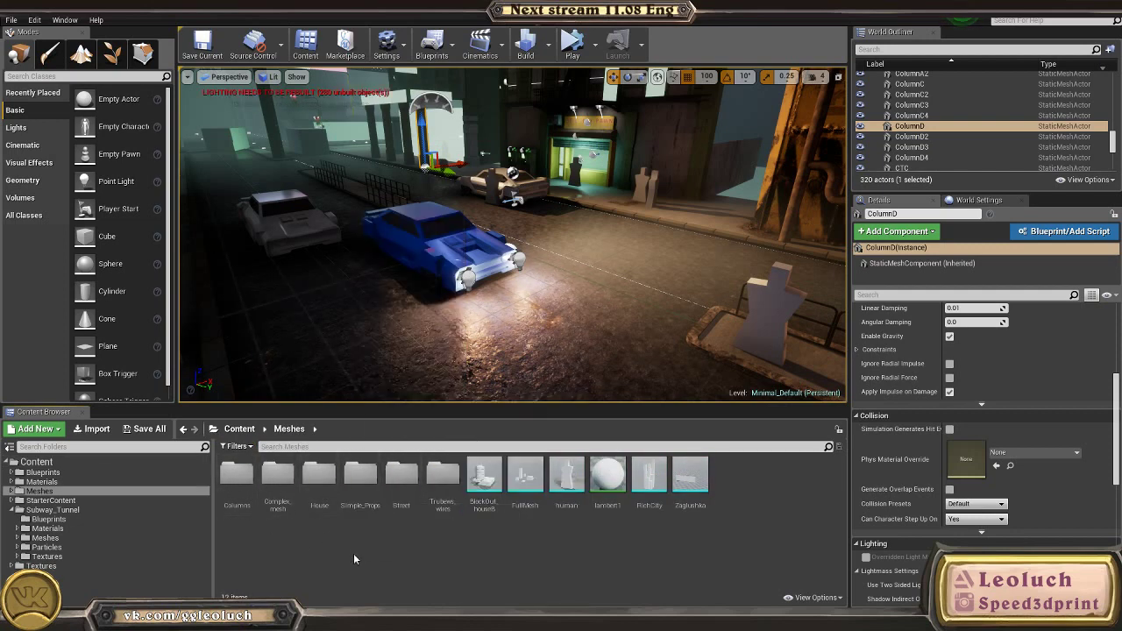
double_click(360, 474)
right_click(338, 554)
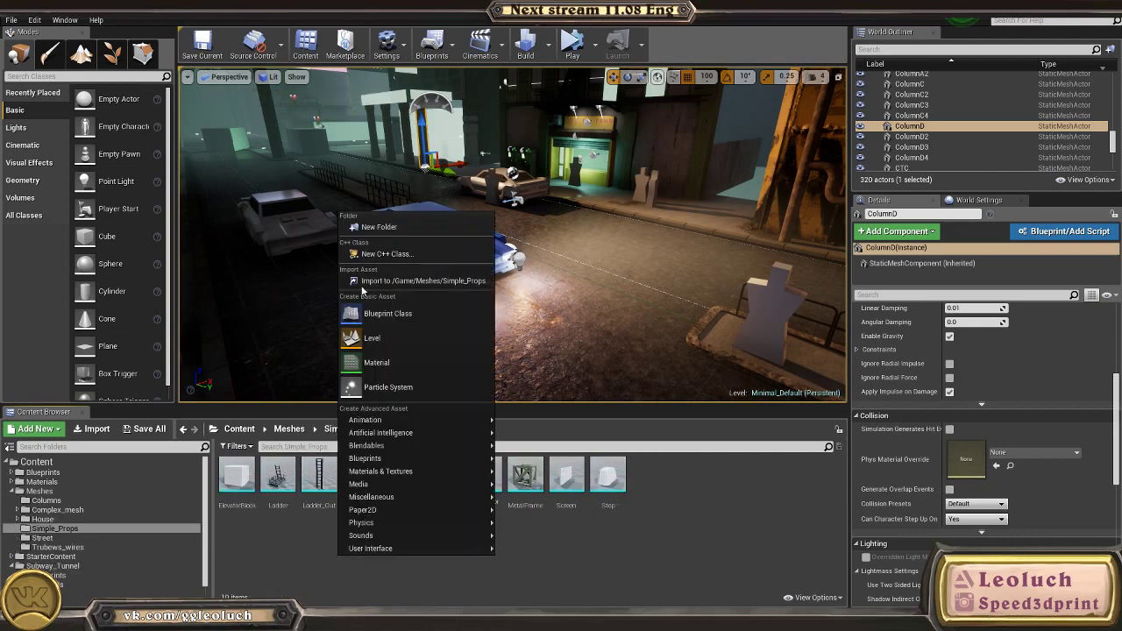
click(372, 219)
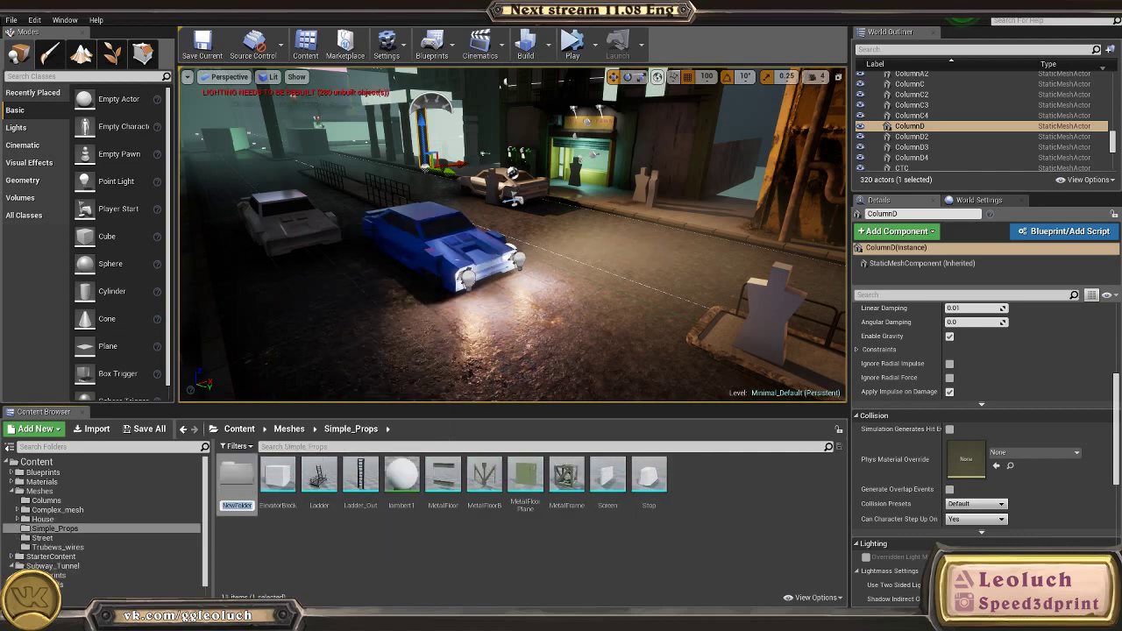
text(FONTS)
key(Return)
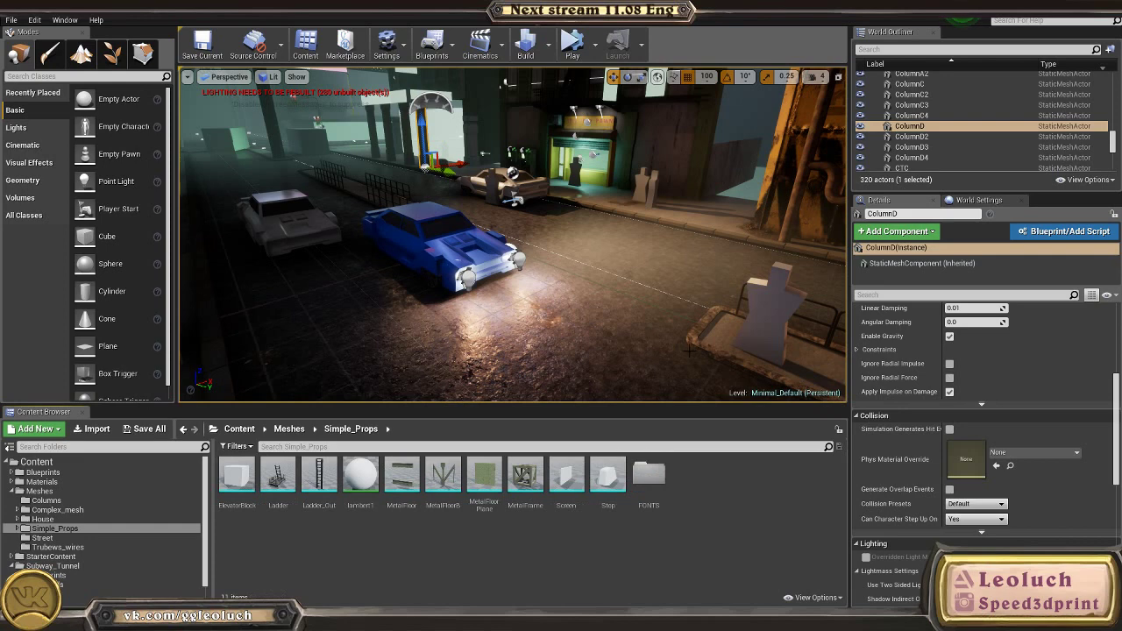
Step: Import the Farmacon FBX as a static mesh into the FONTS folder inside Simple_Props
double_click(648, 474)
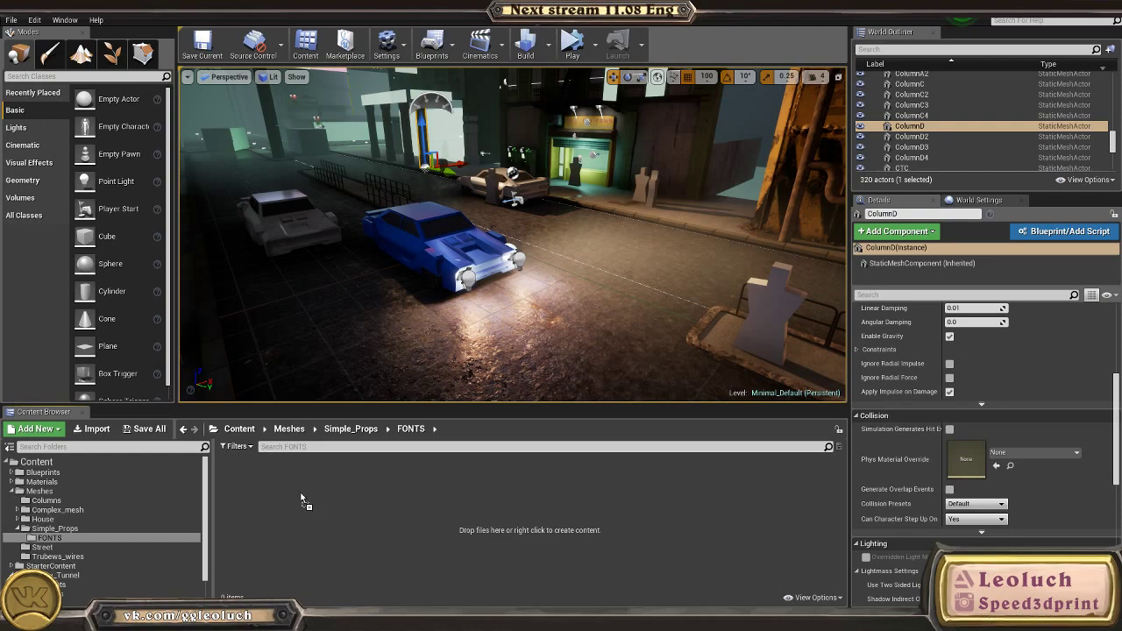
click(550, 427)
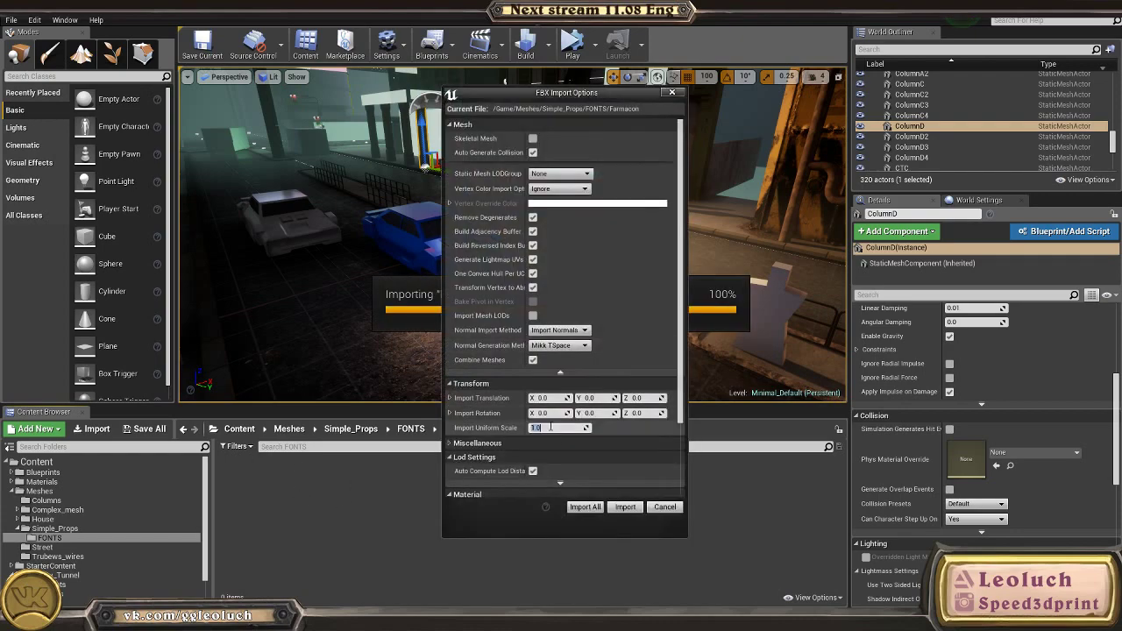
click(625, 507)
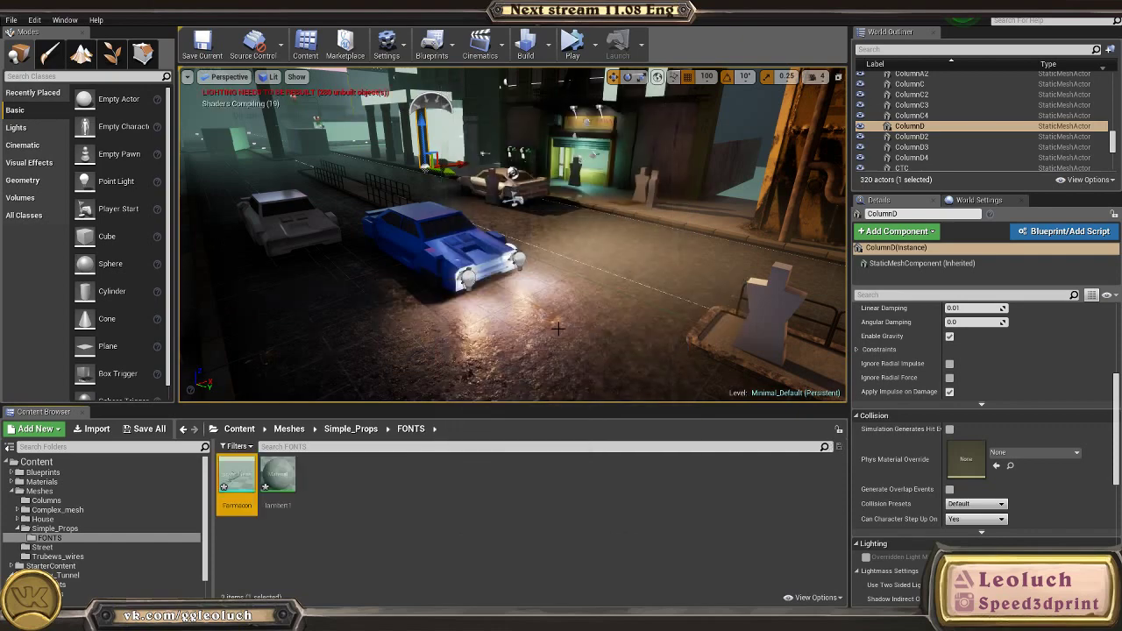
Step: Place the Farmacon mesh on the street beside the blue car and raise it well above the road
drag(236, 479, 724, 278)
right_drag(724, 278, 829, 276)
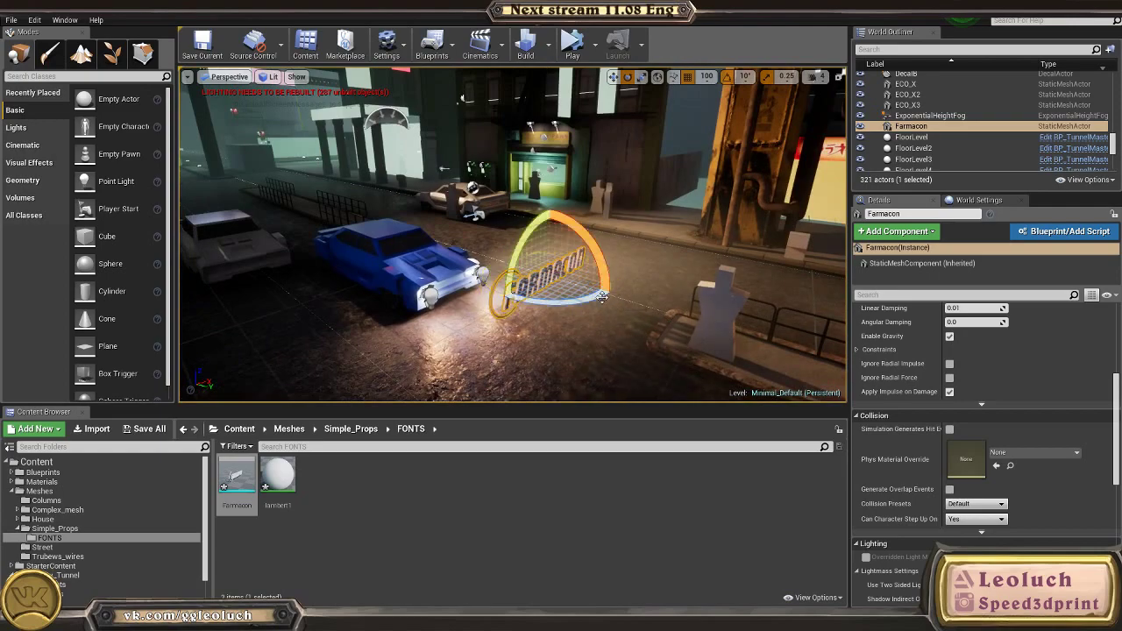
mouse_move(692, 288)
right_down()
mouse_move(605, 294)
mouse_move(596, 346)
mouse_move(605, 303)
mouse_move(692, 288)
mouse_move(631, 359)
mouse_move(692, 287)
right_up()
key(w)
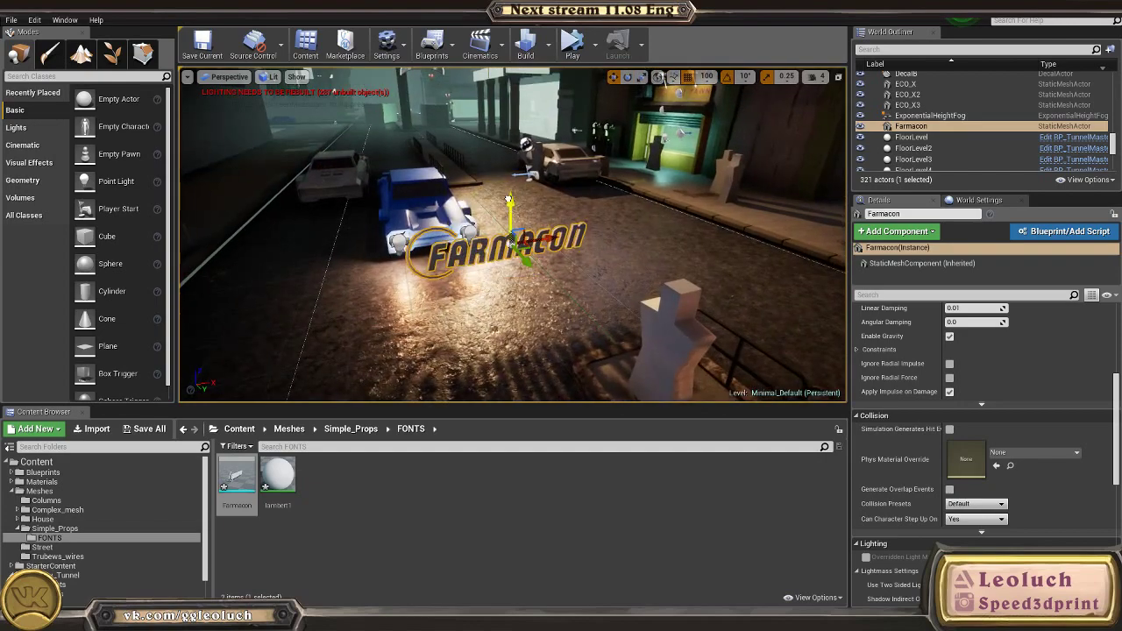
drag(508, 199, 510, 53)
right_drag(513, 176, 591, 66)
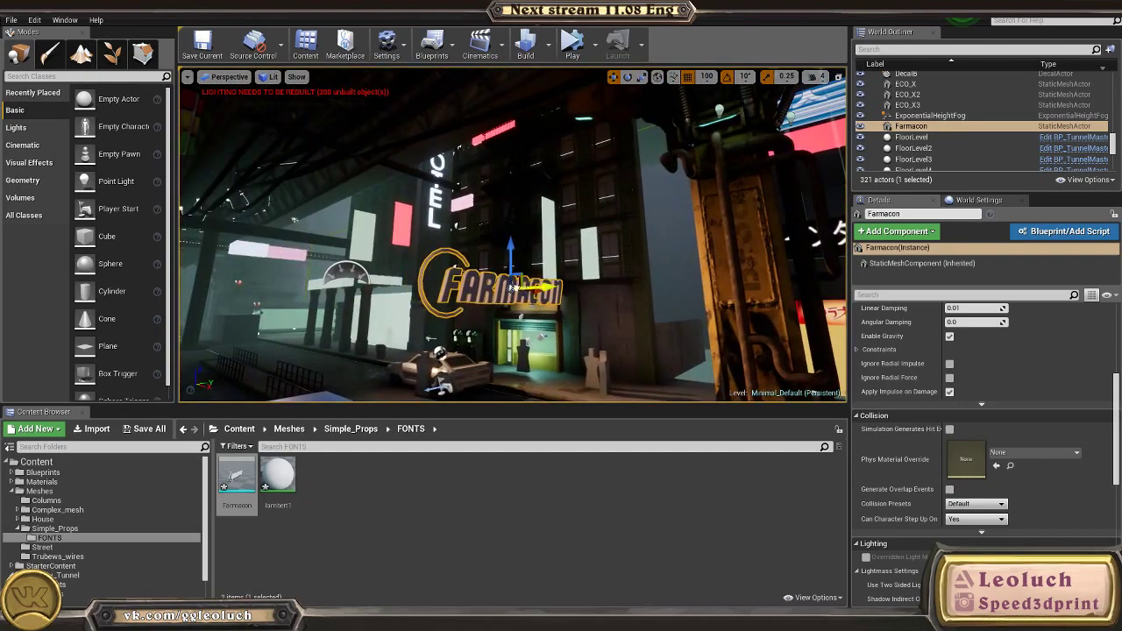
Step: Move the Farmacon logo across and along the street towards the porch with the columns
right_drag(515, 287, 392, 263)
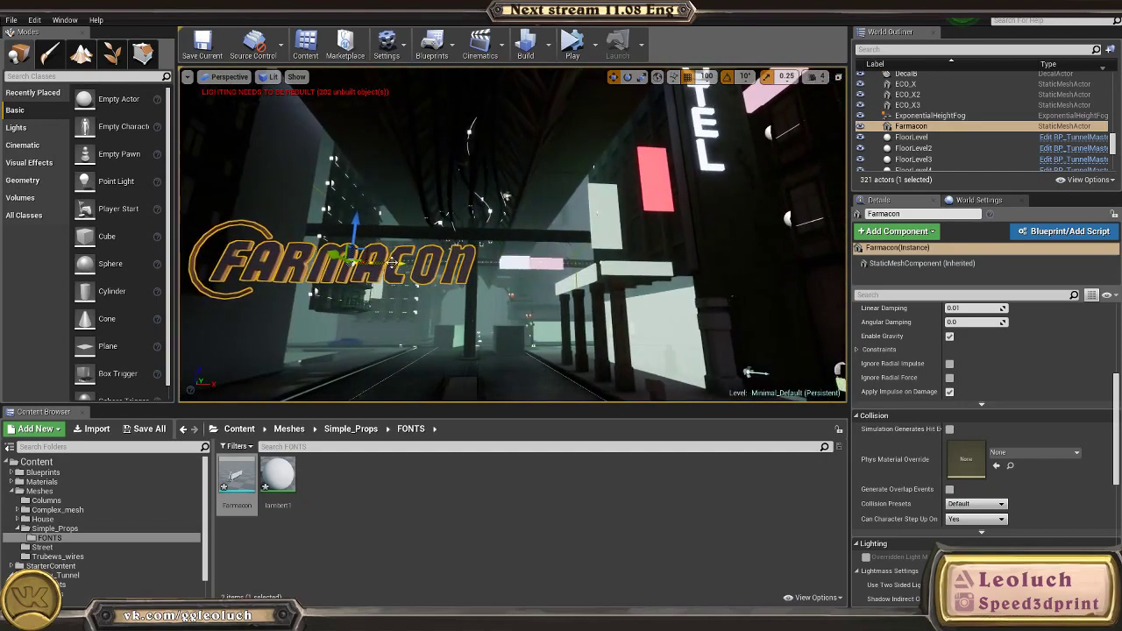
drag(392, 263, 701, 263)
right_drag(701, 263, 759, 268)
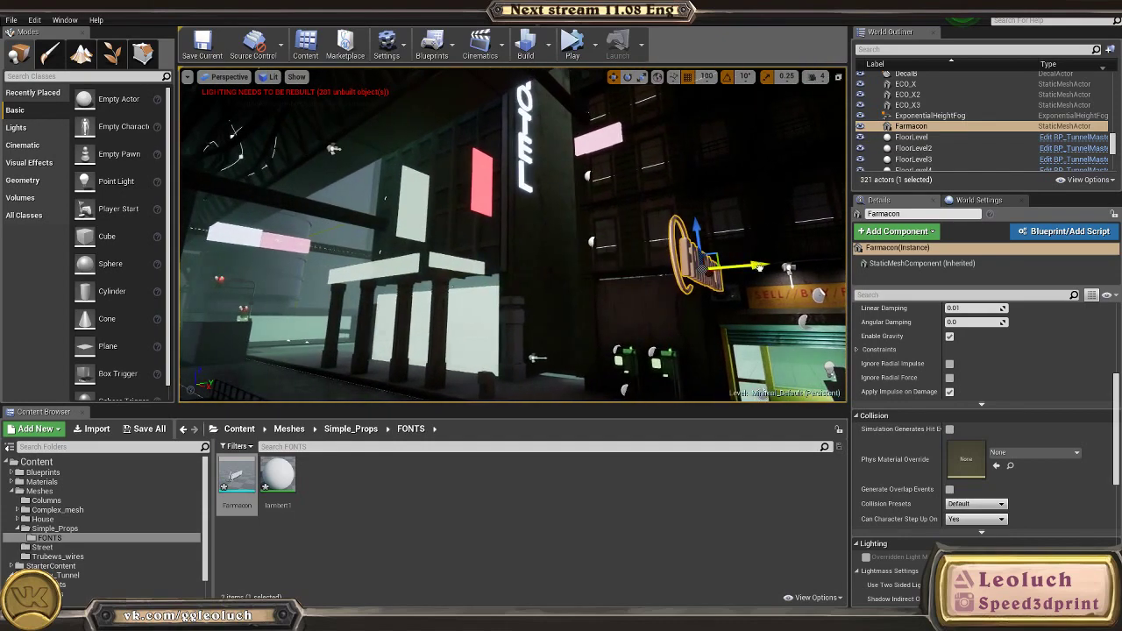
drag(759, 267, 401, 250)
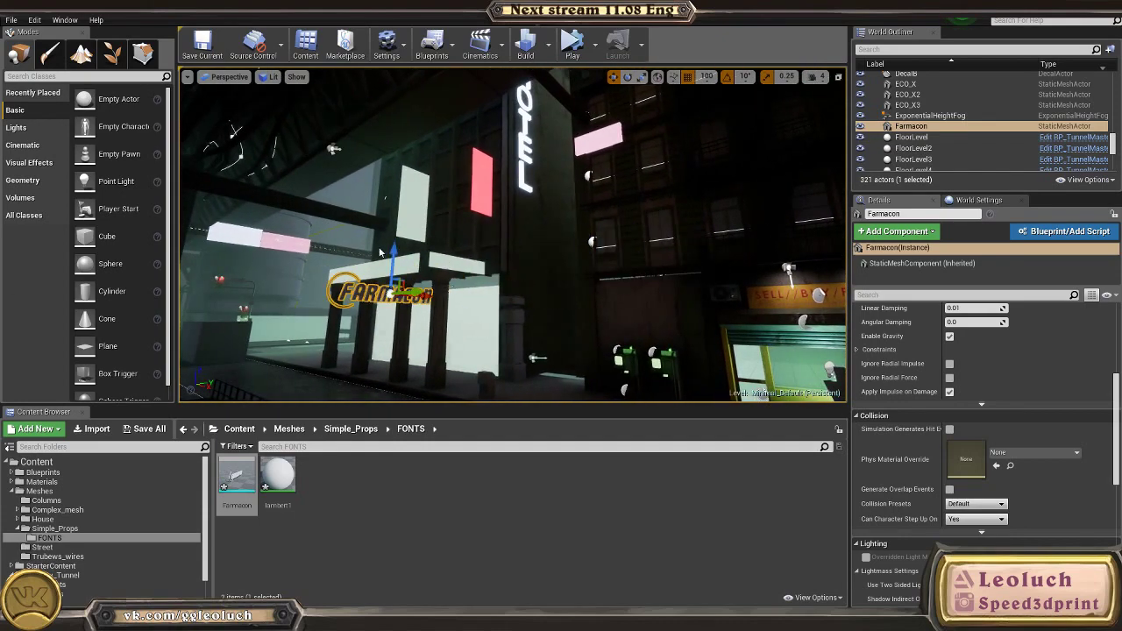
mouse_move(391, 292)
right_down()
mouse_move(421, 292)
mouse_move(386, 290)
right_up()
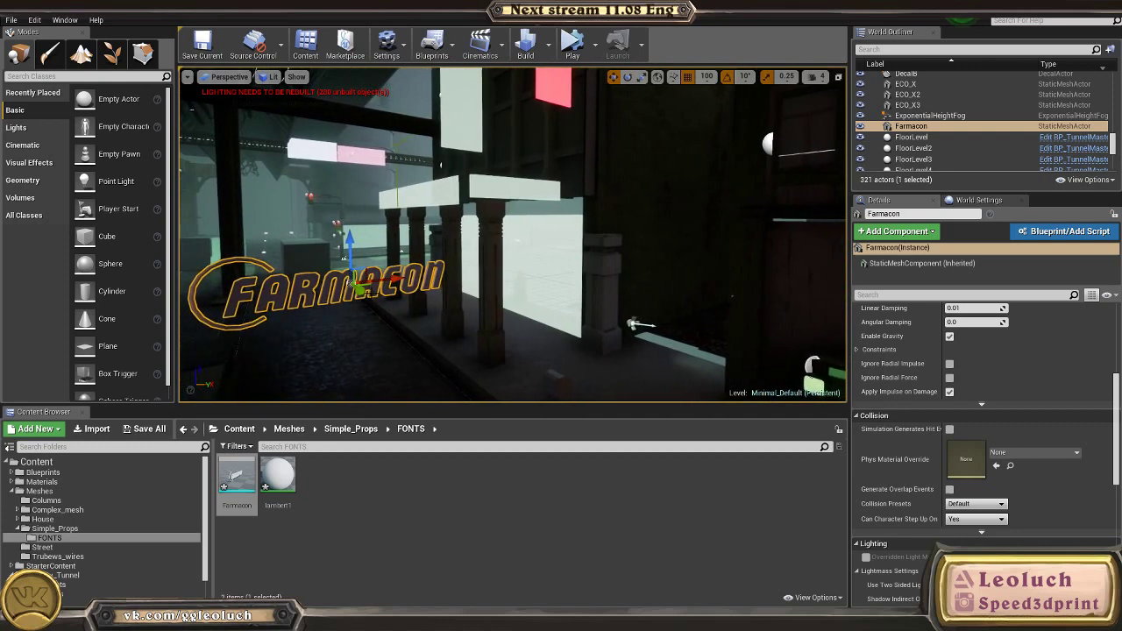
drag(361, 290, 338, 260)
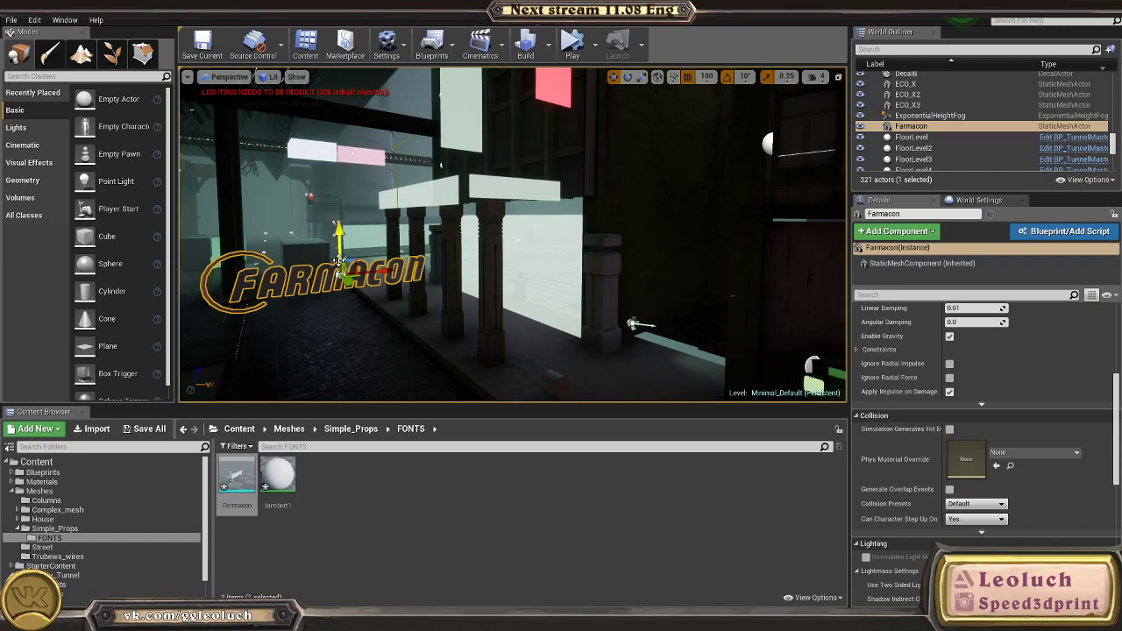
Step: Bring the Farmacon logo up to the porch and raise it to the level of the white panels above the columns
right_drag(406, 203, 435, 204)
drag(330, 273, 534, 254)
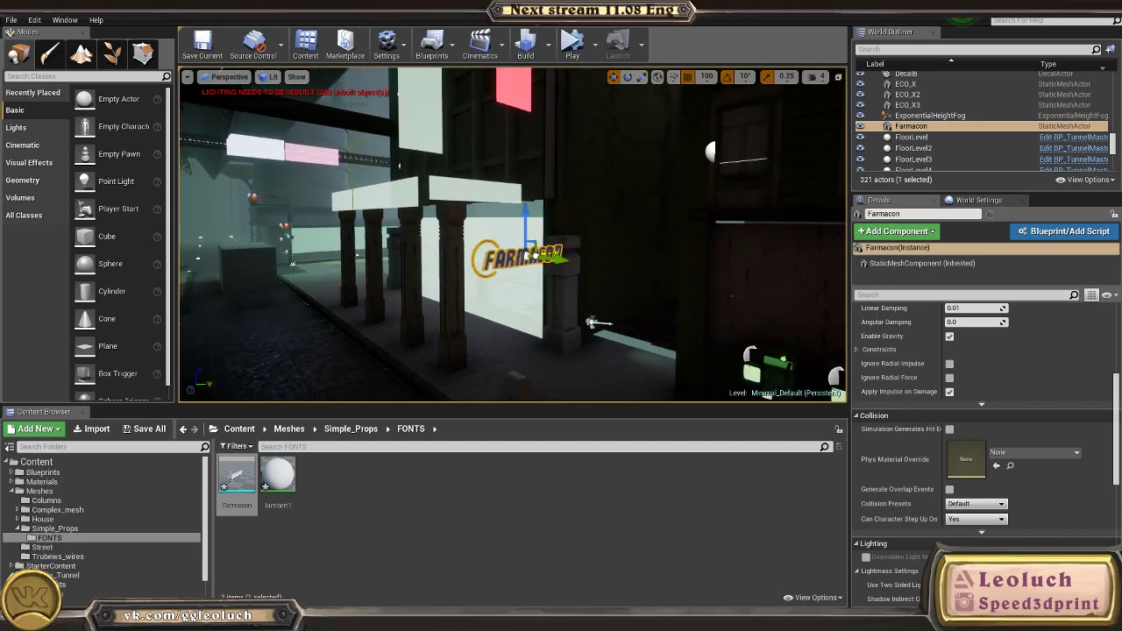
right_drag(528, 226, 529, 224)
drag(529, 225, 529, 166)
mouse_move(529, 167)
right_down()
mouse_move(556, 165)
mouse_move(530, 166)
right_up()
drag(533, 239, 408, 242)
Step: Set the position snap size to 10 and align the logo with the white panel at the porch's front end
click(704, 79)
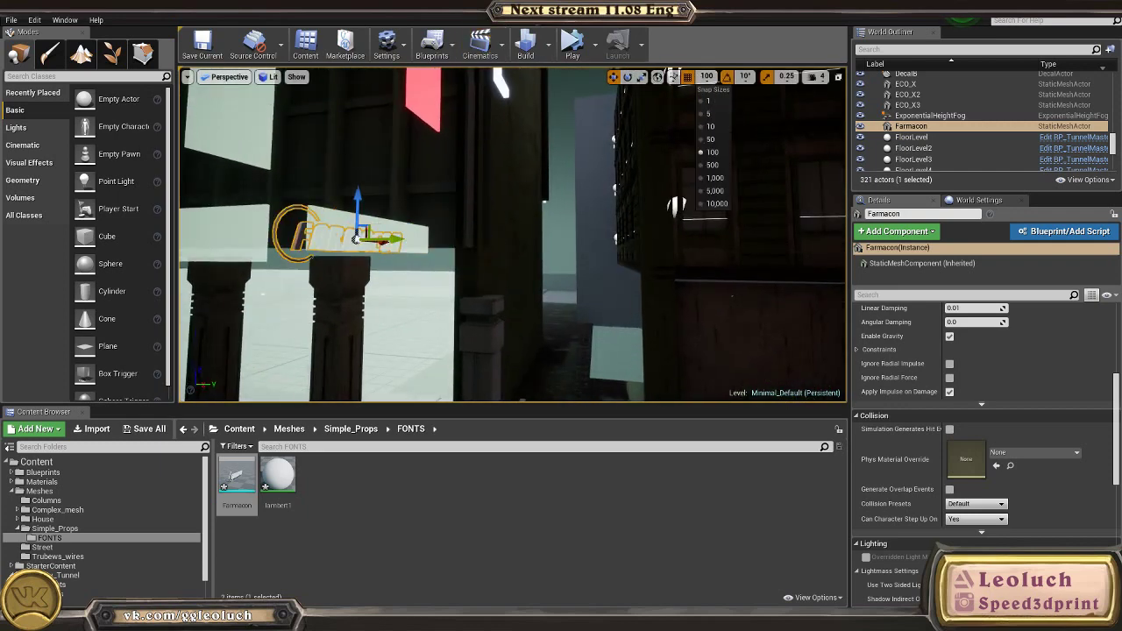
click(708, 129)
right_drag(406, 268, 405, 268)
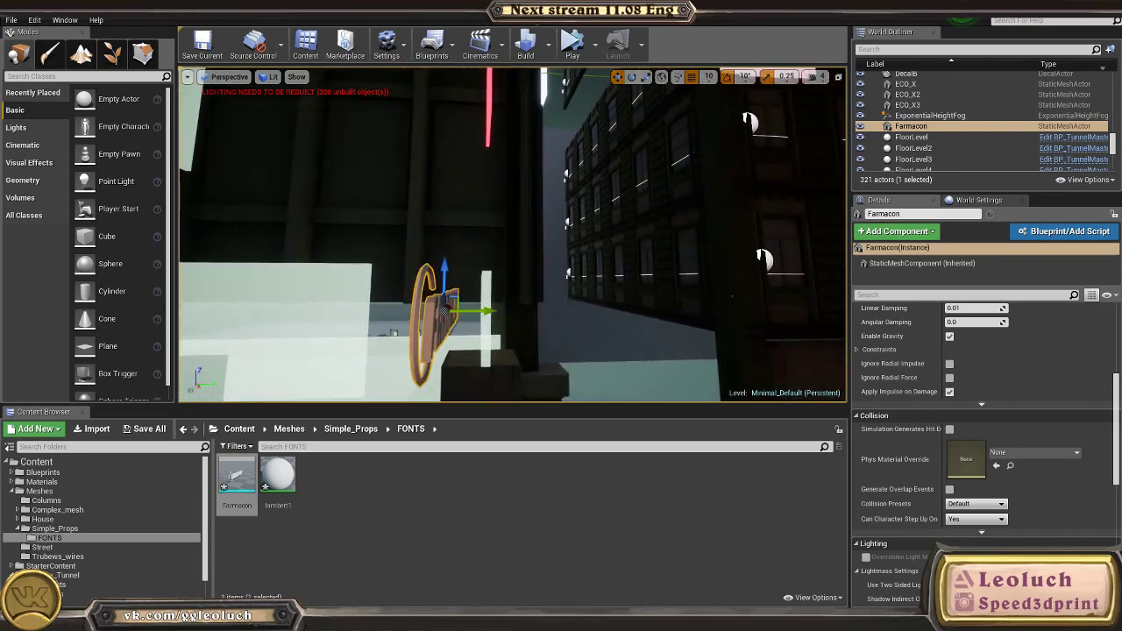
right_drag(471, 307, 351, 283)
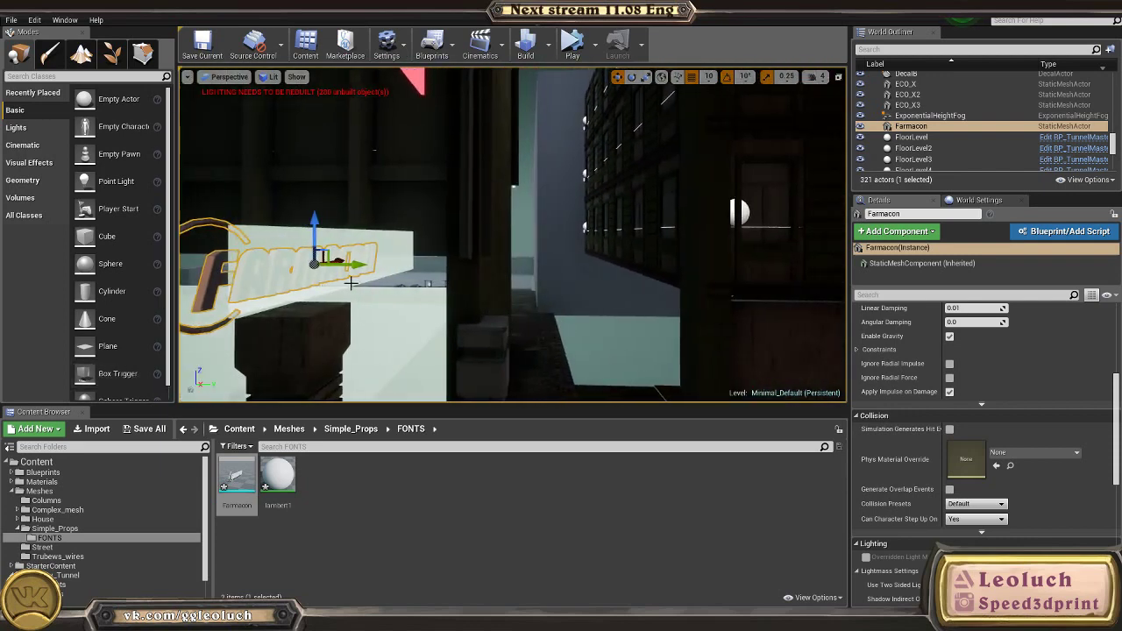
drag(354, 266, 426, 263)
mouse_move(425, 271)
right_down()
mouse_move(350, 269)
mouse_move(425, 271)
right_up()
drag(436, 255, 450, 257)
right_drag(450, 258, 422, 252)
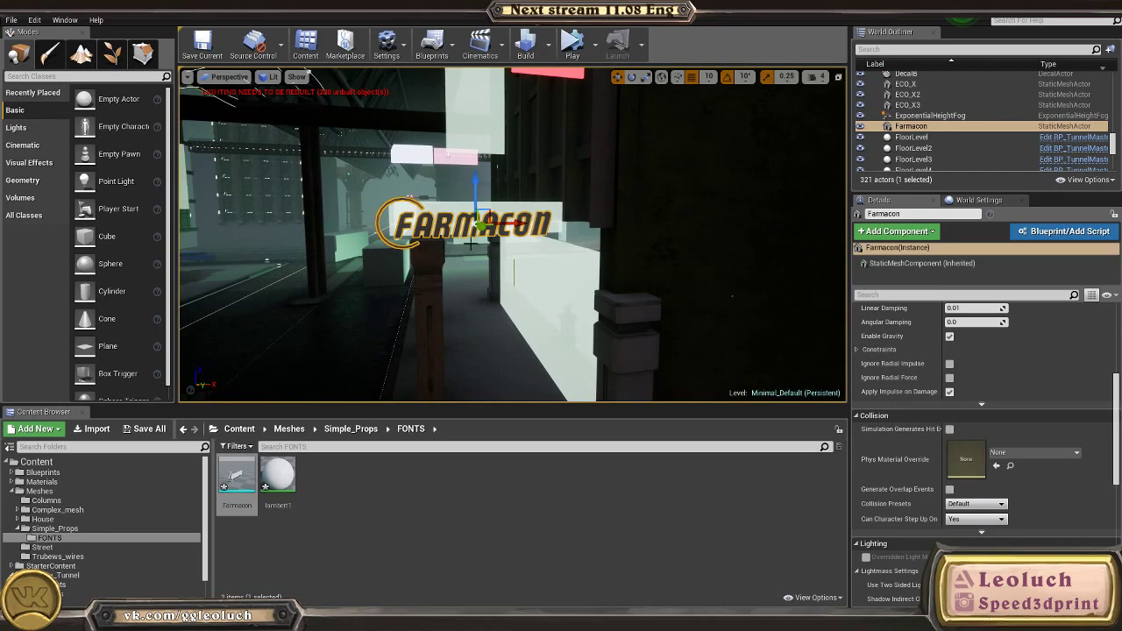
drag(518, 224, 539, 226)
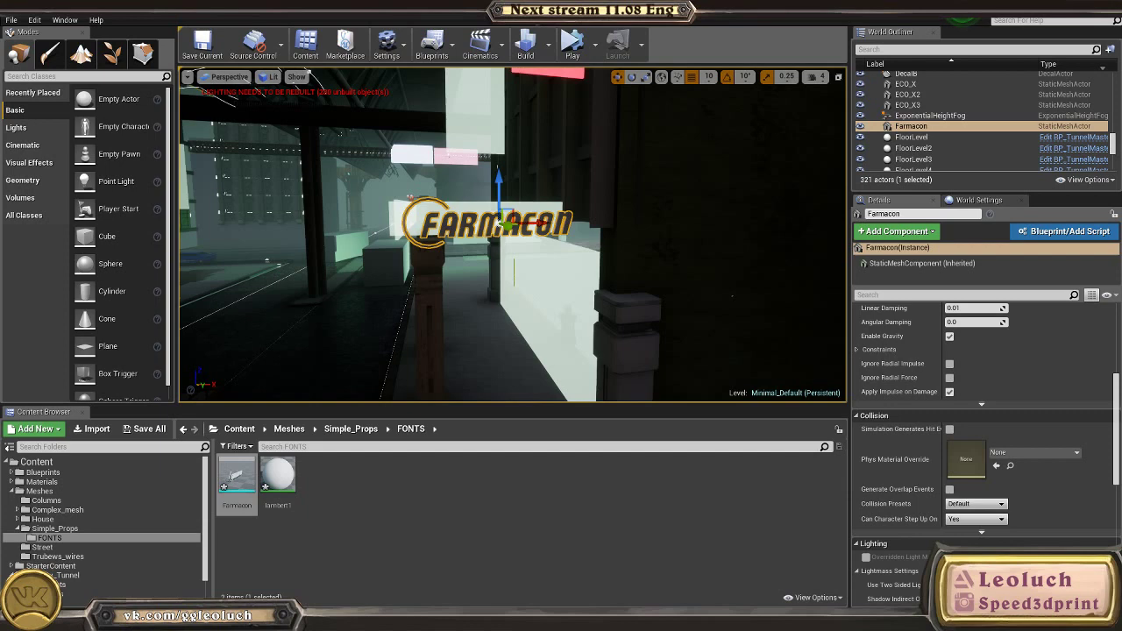
Step: Nudge the logo along the Y axis to adjust its distance from the white panel
key(w)
right_drag(539, 267, 539, 220)
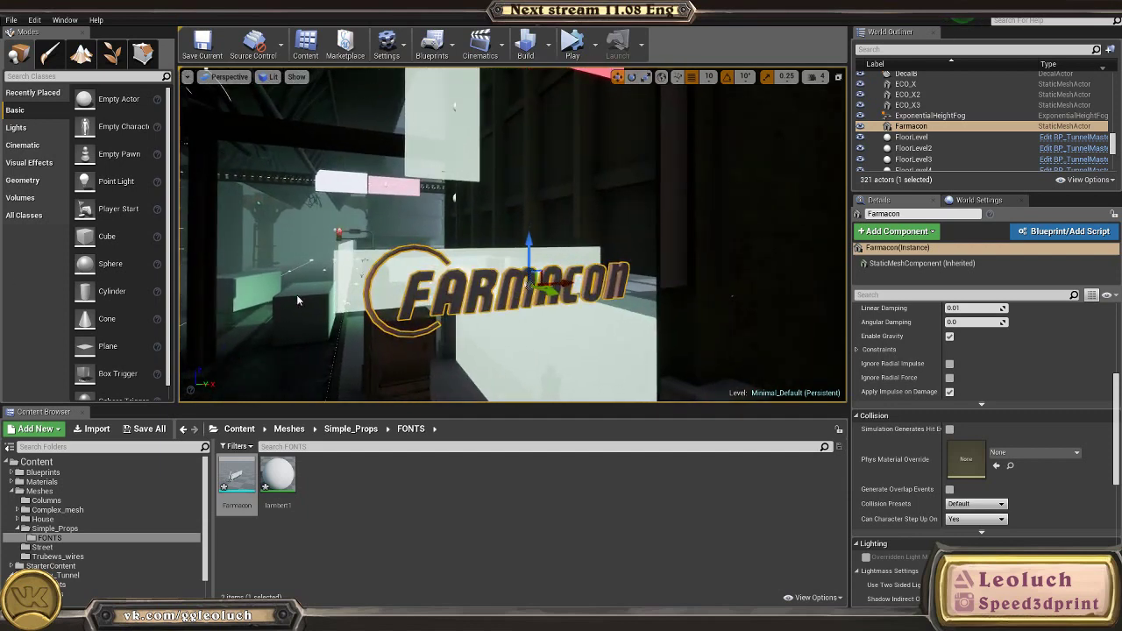
key(a)
right_drag(296, 300, 419, 294)
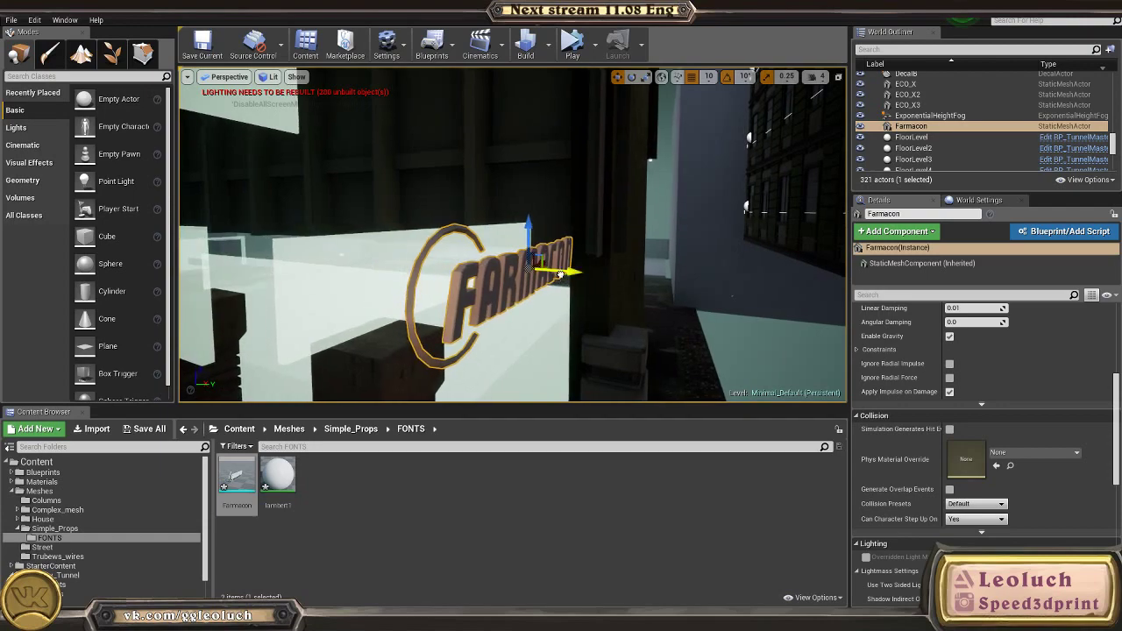
drag(561, 274, 582, 278)
key(d)
right_drag(582, 278, 373, 266)
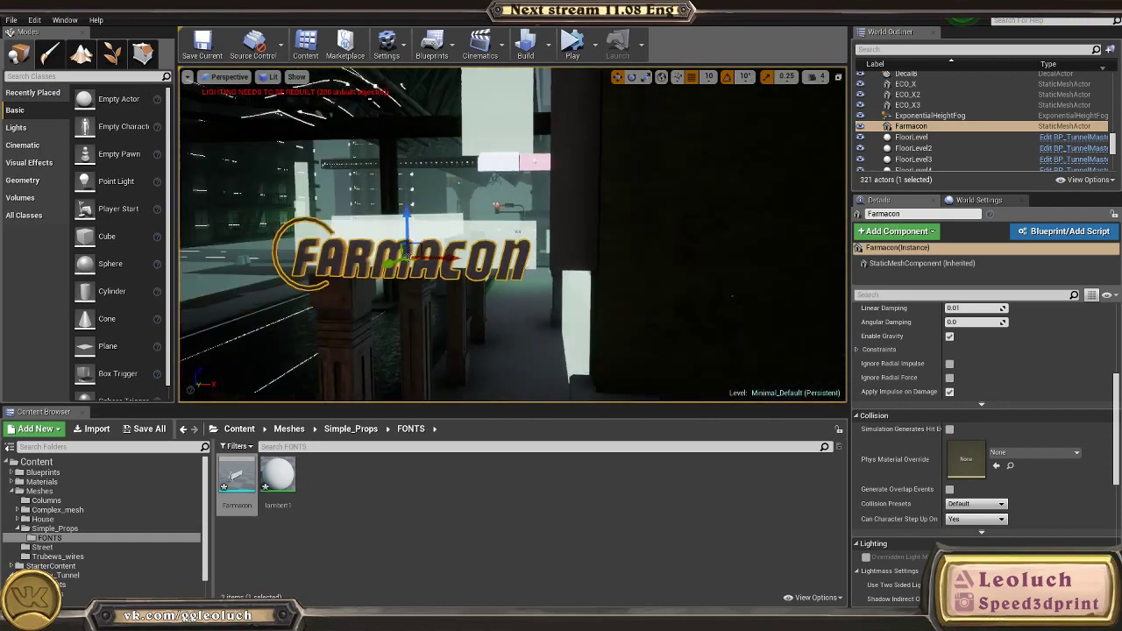
Step: Check the logo up close from the front and side, and delete the white screen panel directly behind it
key(w)
mouse_move(551, 299)
right_down()
mouse_move(547, 308)
mouse_move(473, 302)
mouse_move(551, 298)
right_up()
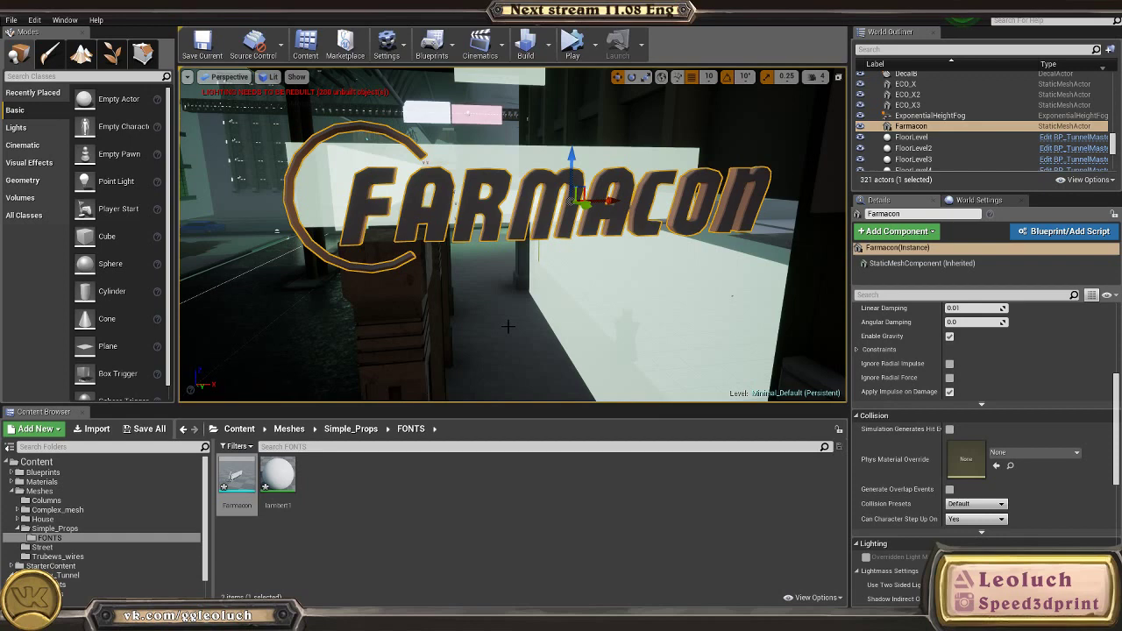
right_drag(350, 284, 359, 284)
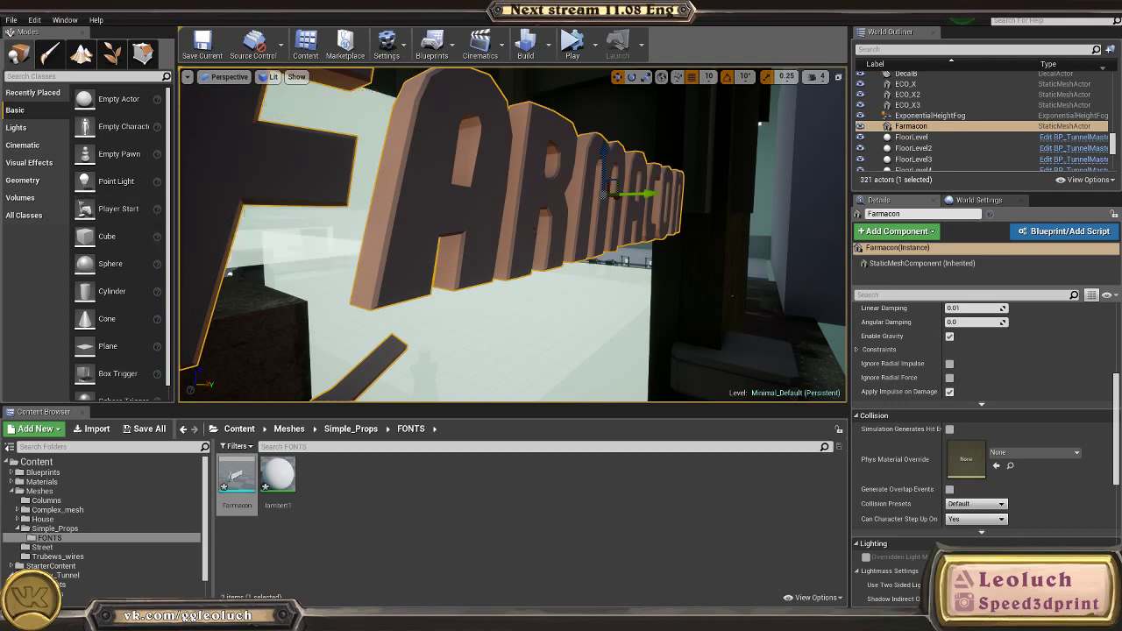
key(s)
mouse_move(476, 178)
right_down()
mouse_move(526, 184)
mouse_move(482, 182)
mouse_move(456, 145)
mouse_move(464, 167)
mouse_move(517, 178)
mouse_move(462, 176)
right_up()
key(d)
right_drag(360, 176, 428, 226)
key(Delete)
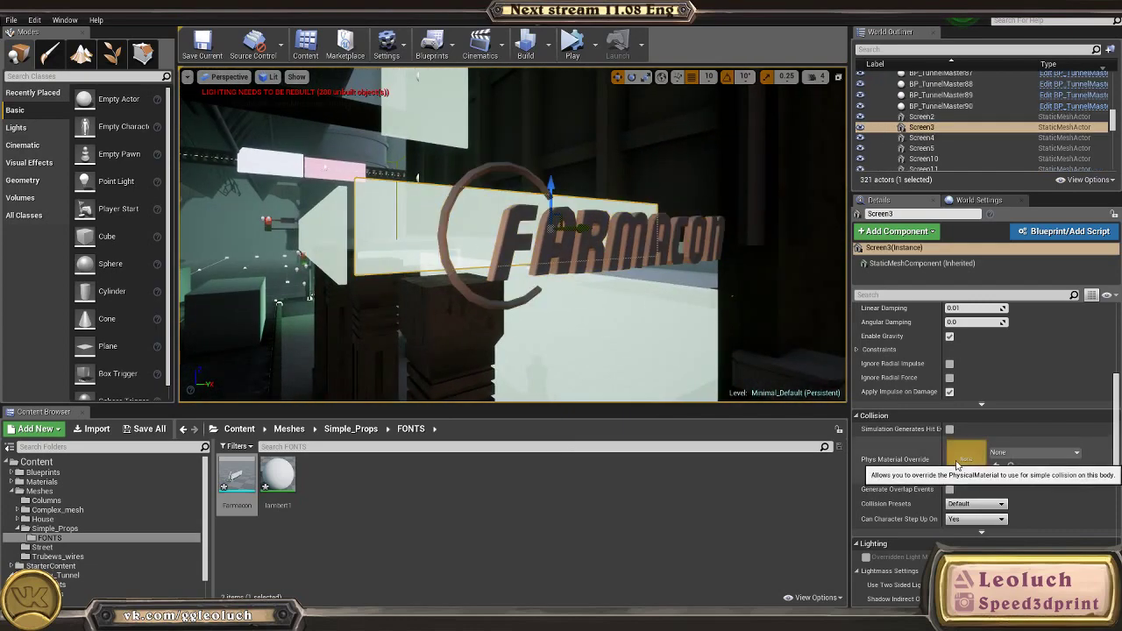
mouse_move(513, 377)
right_down()
mouse_move(535, 378)
mouse_move(513, 377)
right_up()
Step: Apply the Glass_Glow material from the Materials/Instances folder to the Farmacon logo
click(701, 252)
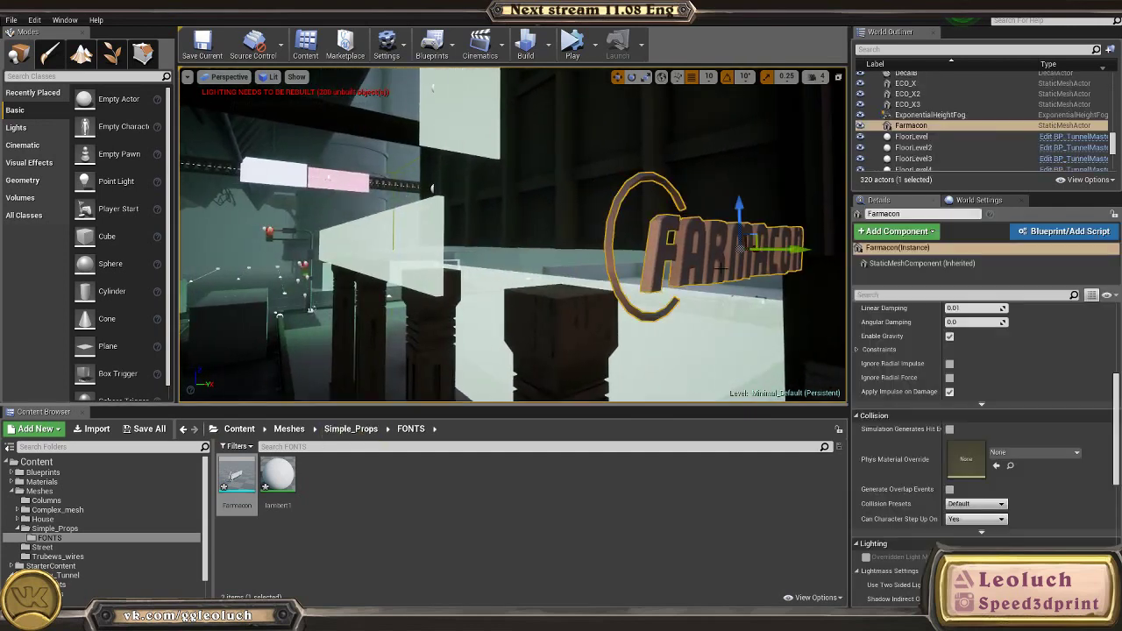
right_drag(701, 252, 708, 259)
click(291, 430)
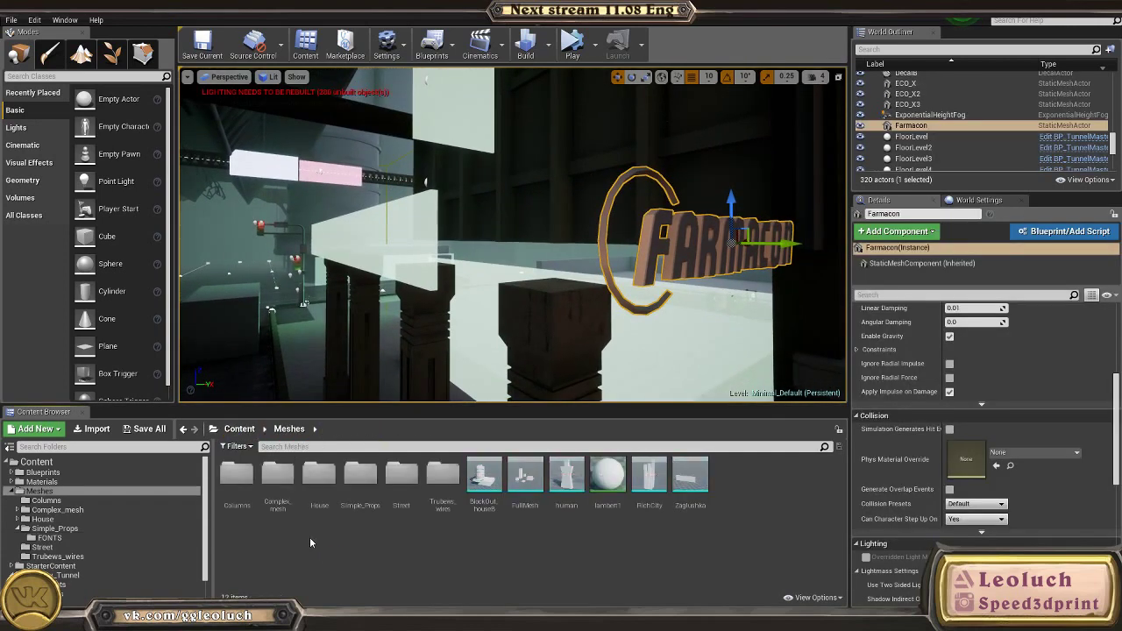
click(75, 472)
click(75, 482)
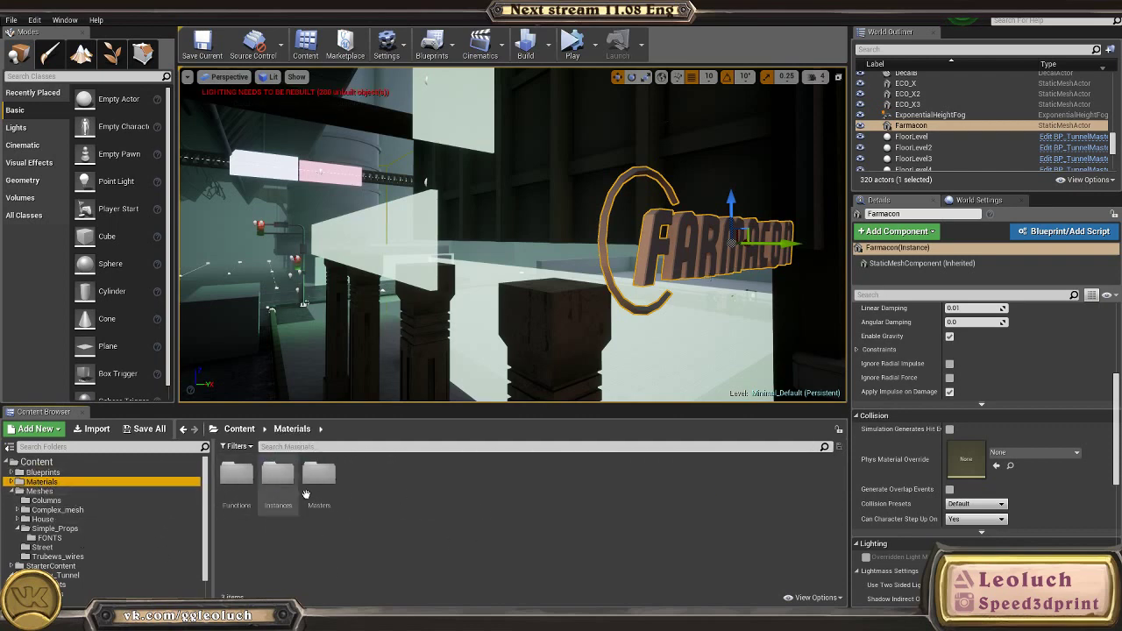
double_click(282, 479)
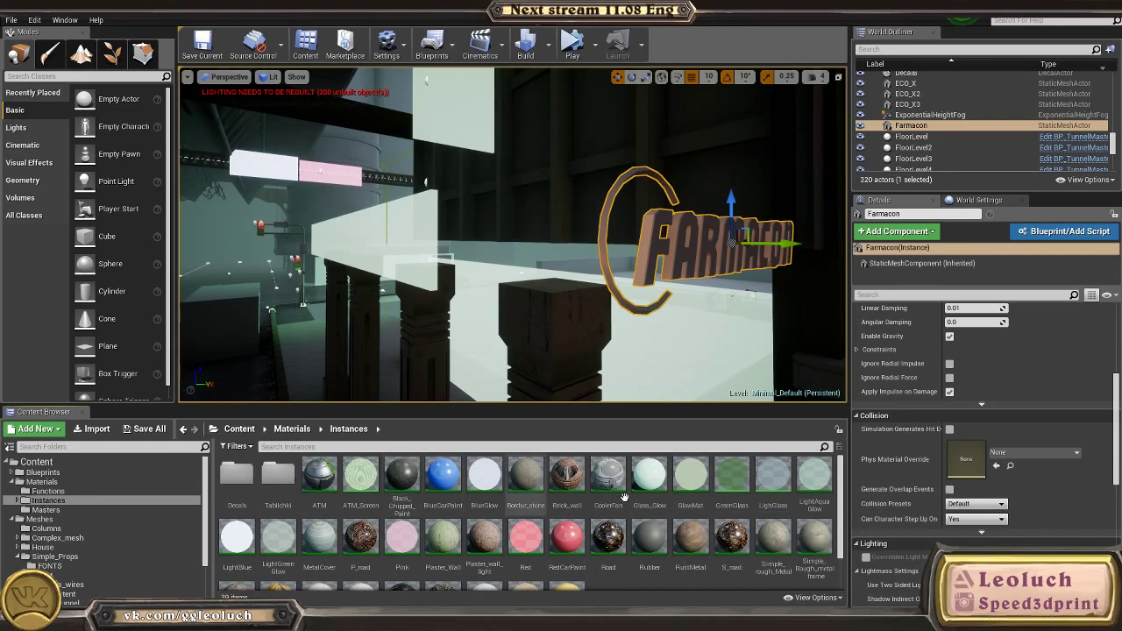
drag(649, 478, 659, 250)
right_drag(593, 231, 554, 231)
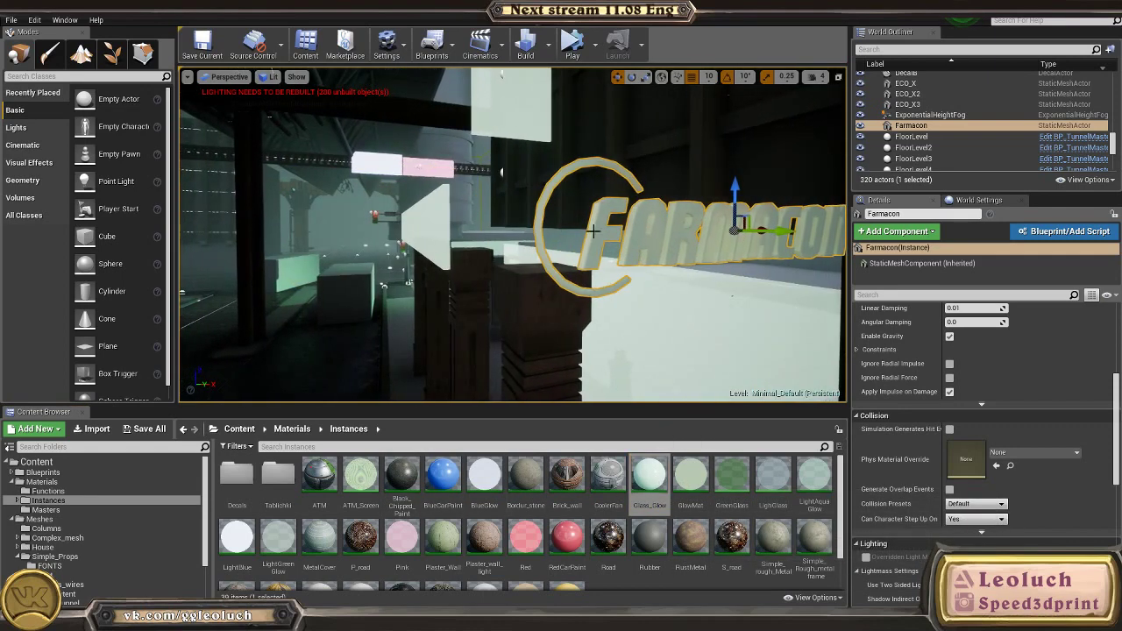
Step: Duplicate the Glass_Glow material instance under the name Bright_Green
right_click(660, 480)
click(699, 298)
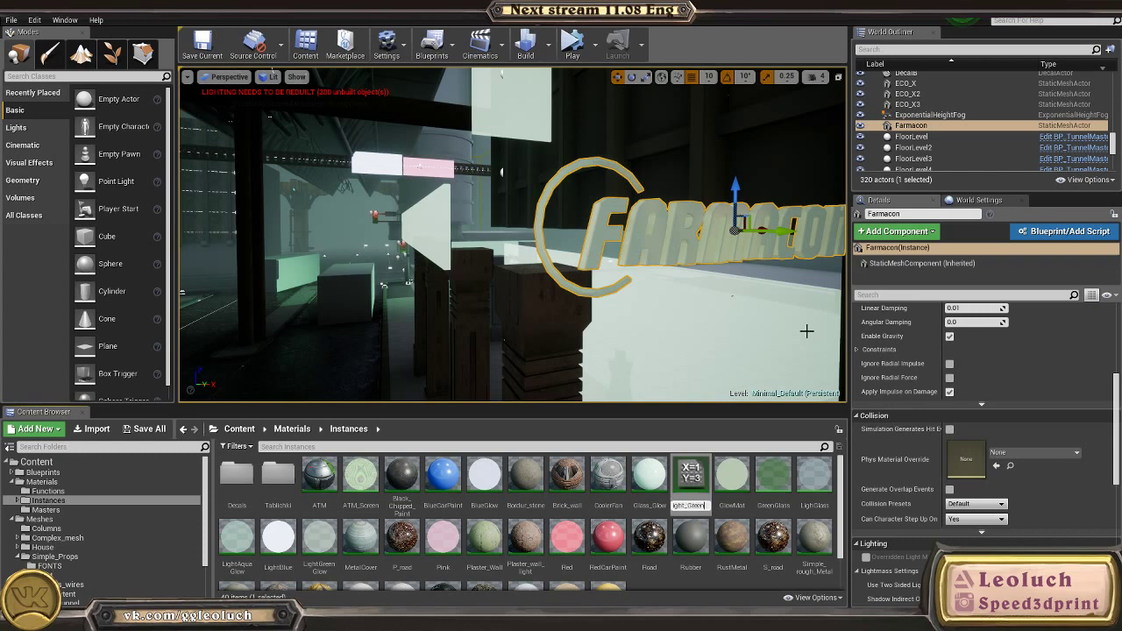
key(Return)
Step: Change the Albedo Tint of Bright_Green to a light green, about hex sRGB 97EB81, and close the material editor
double_click(609, 474)
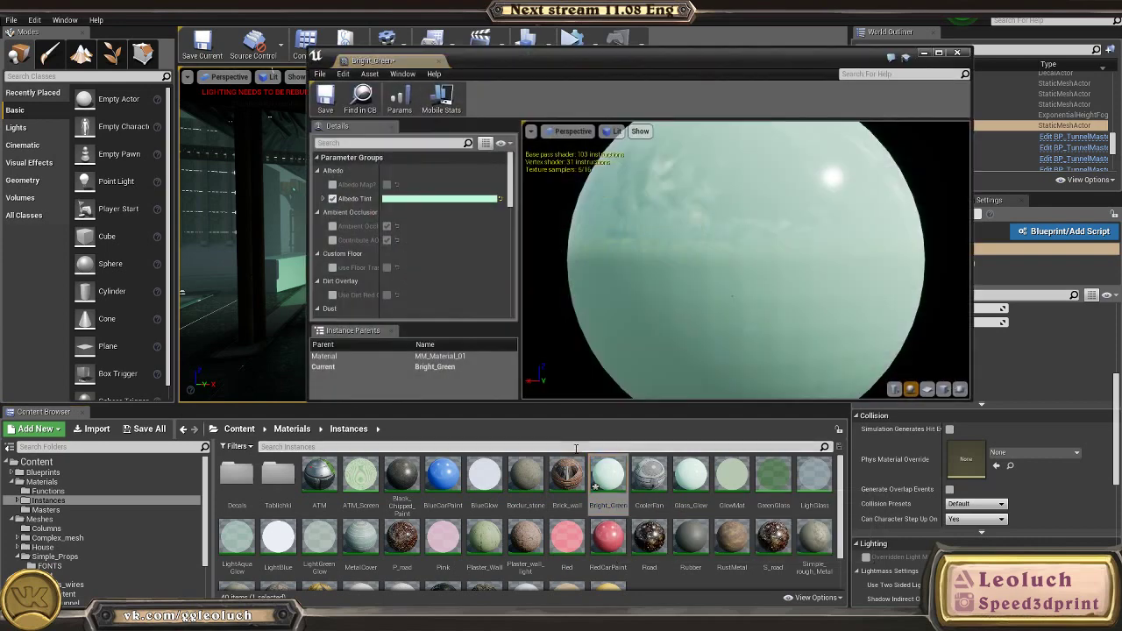
click(391, 200)
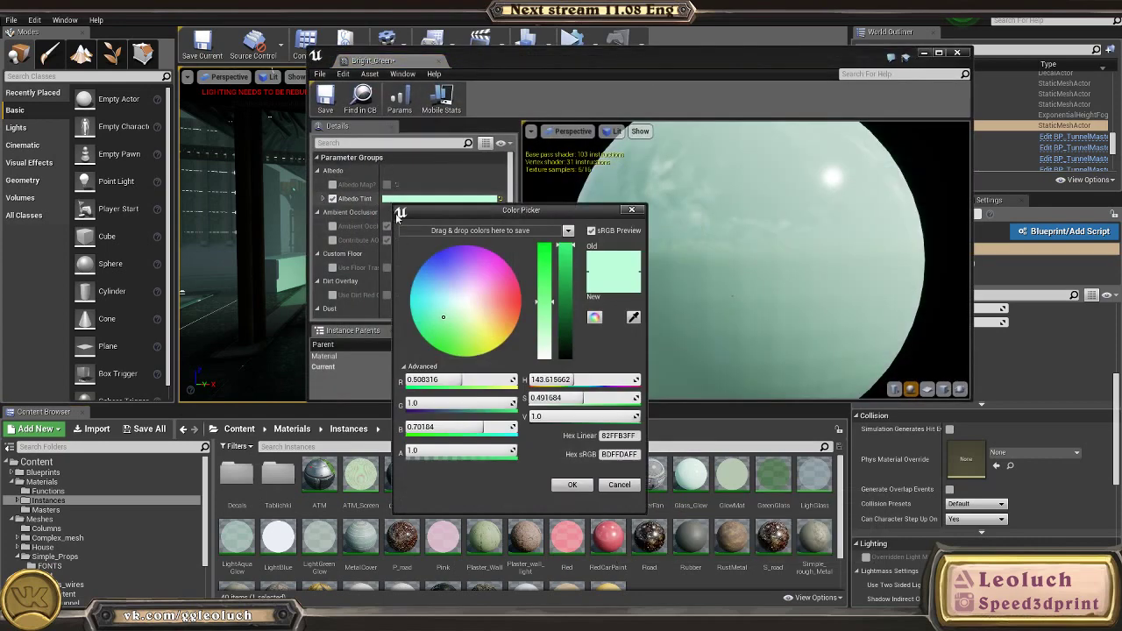
drag(444, 317, 453, 333)
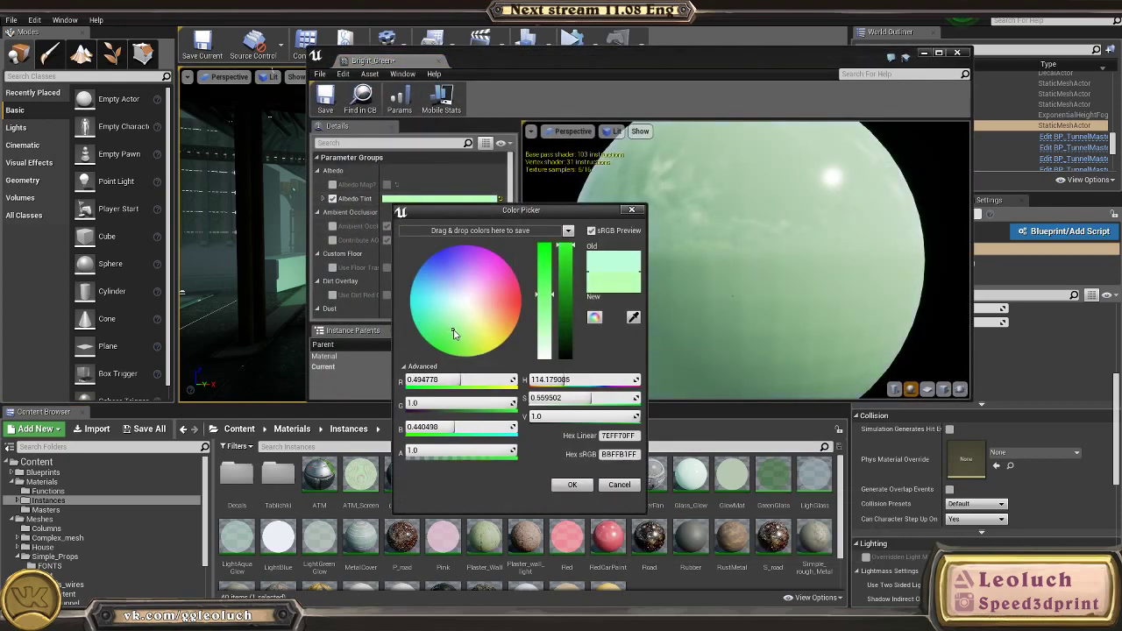
drag(543, 293, 572, 265)
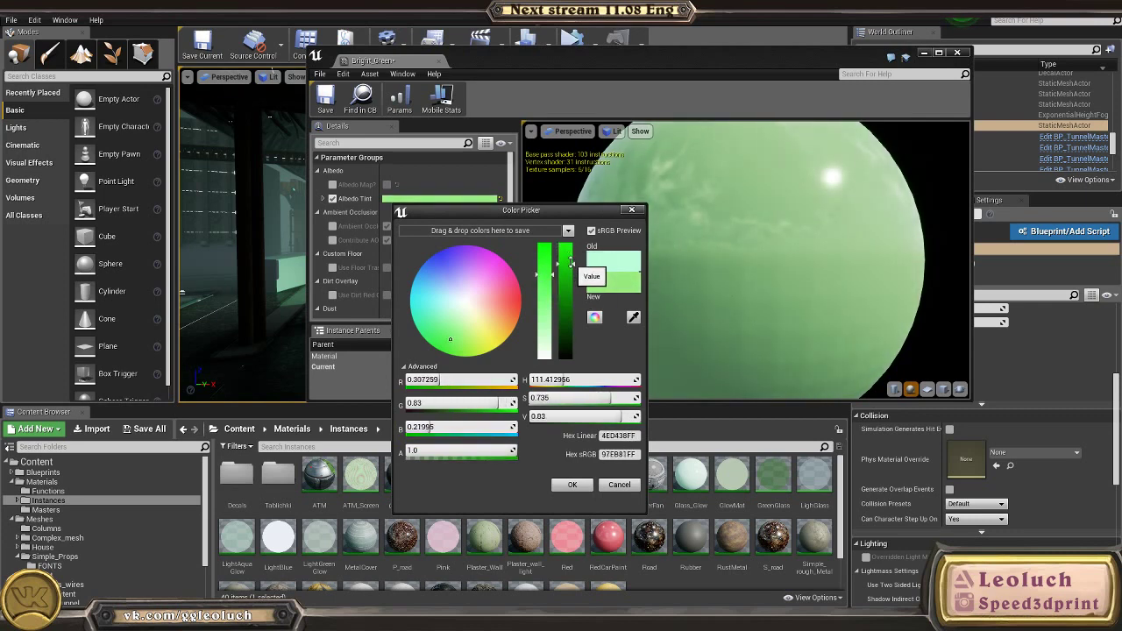
click(572, 485)
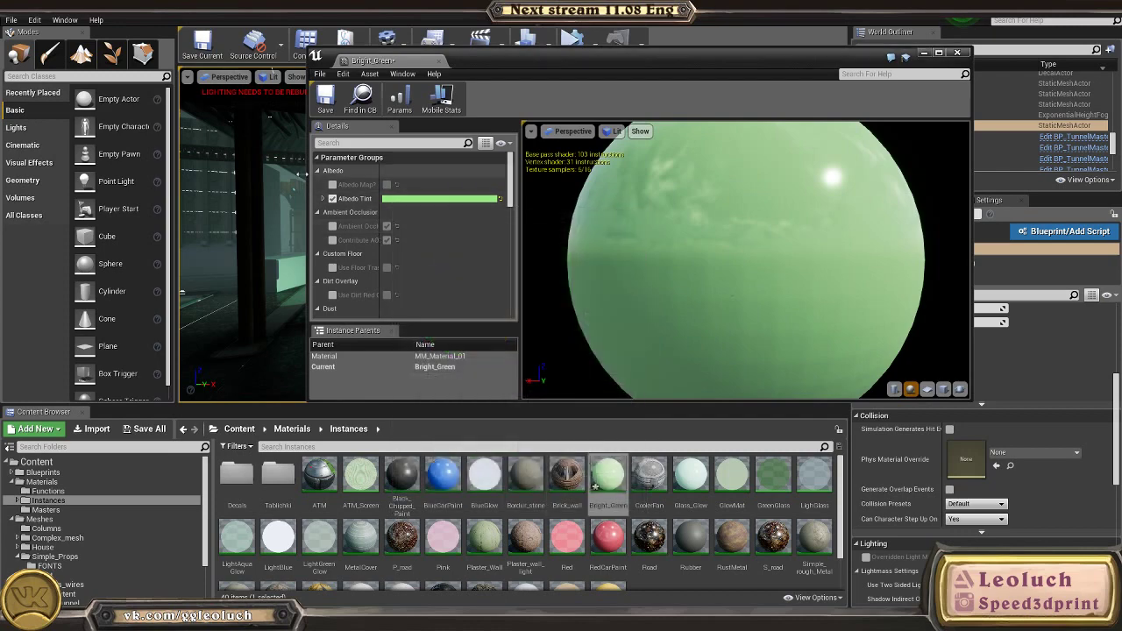
click(441, 60)
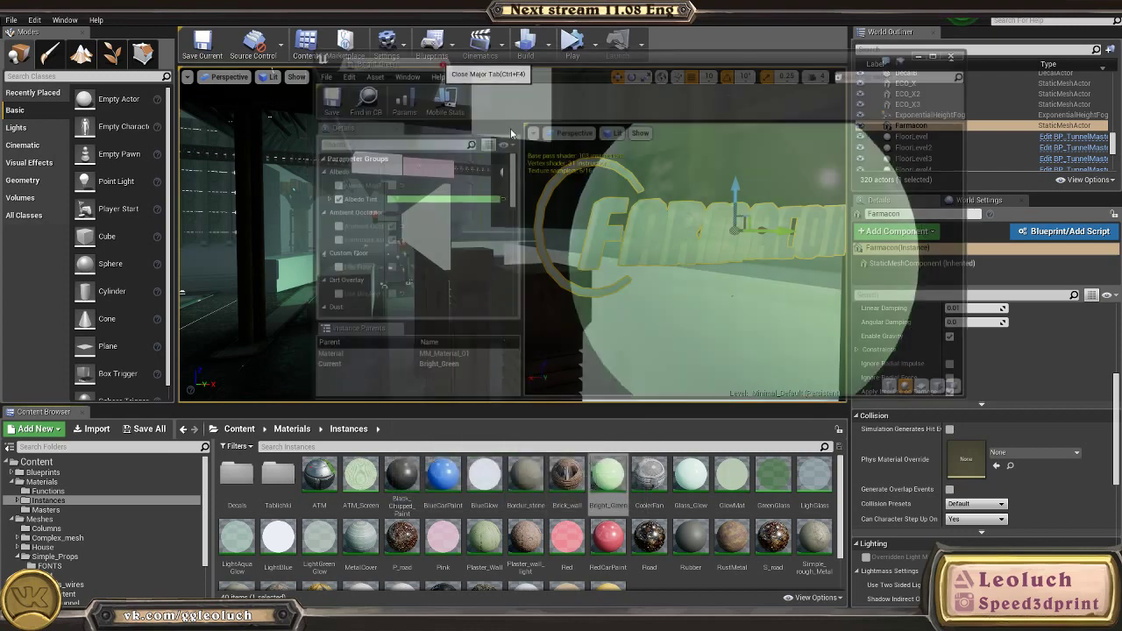
Step: View the whole logo from the front and delete the Bright_Green material instance, confirming the deletion
click(676, 314)
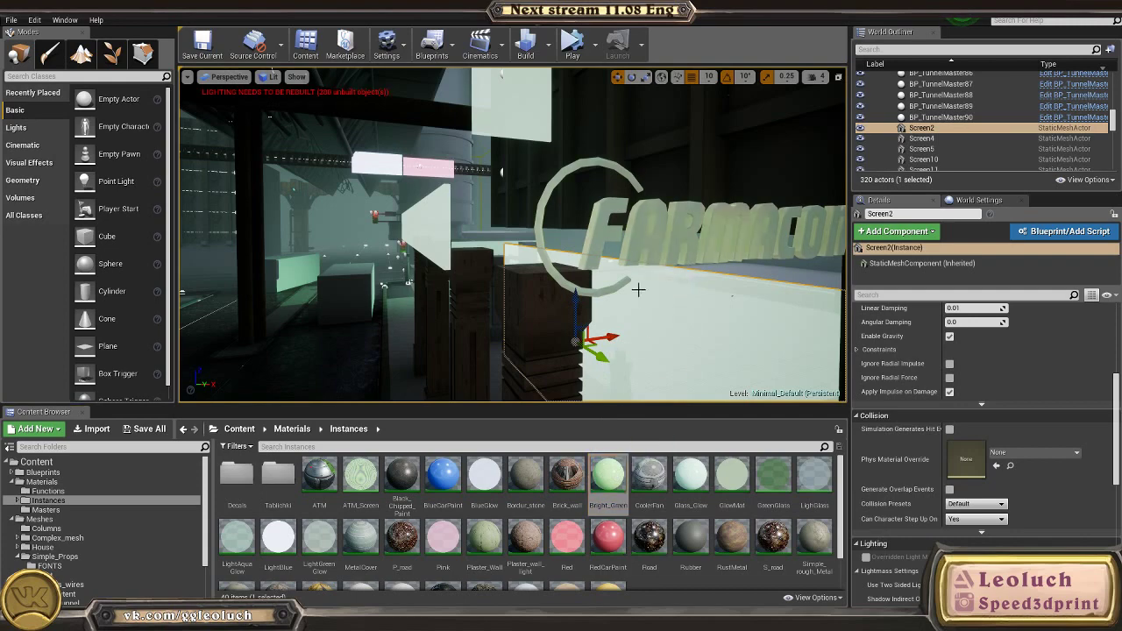
key(d)
right_drag(645, 295, 652, 298)
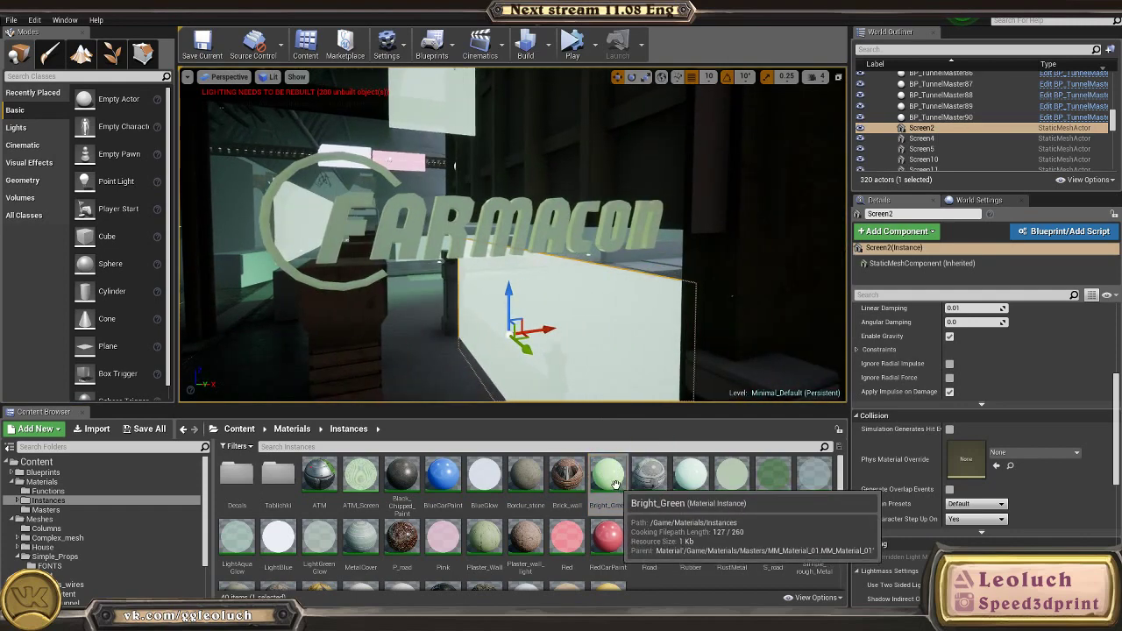
right_click(613, 480)
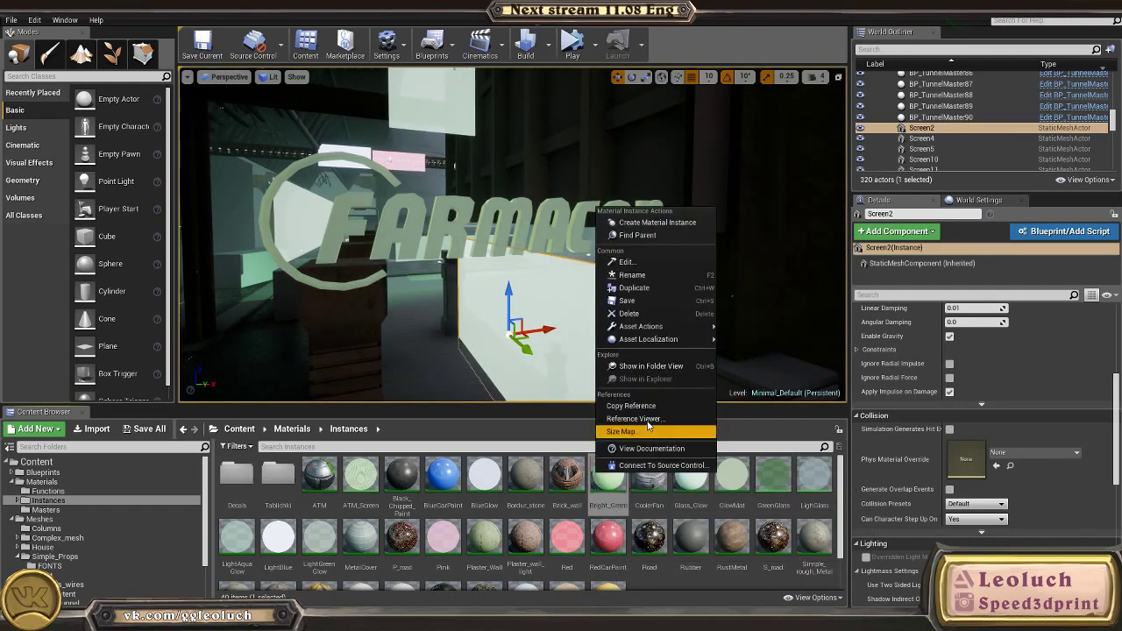
click(644, 313)
click(465, 493)
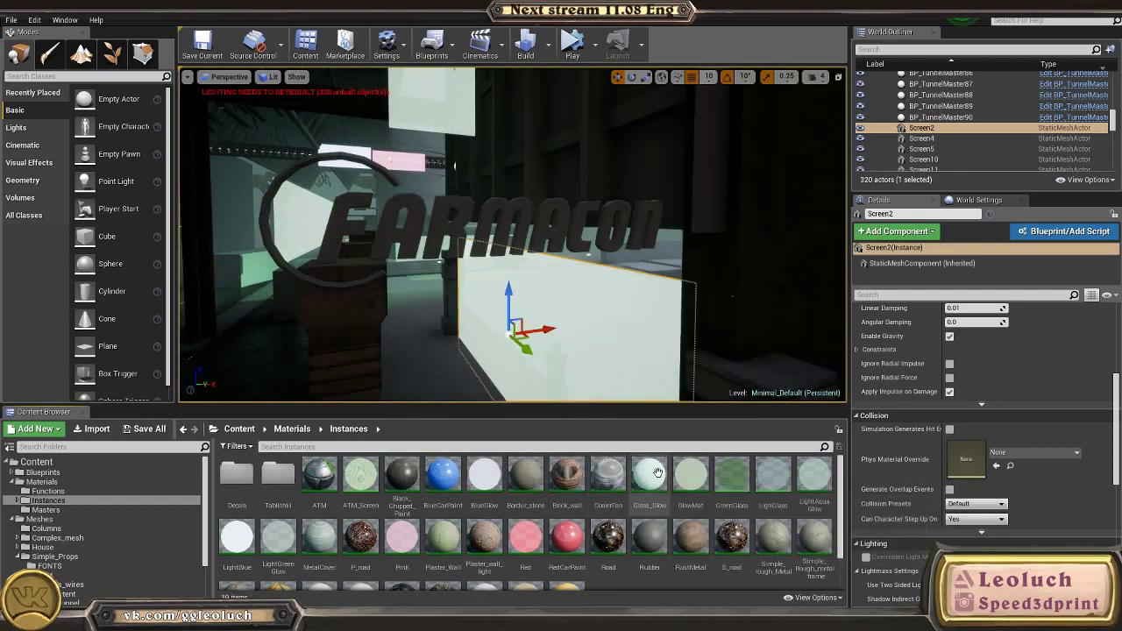
Step: Examine the parameters and previews of the GlowMat and LightGreenGlow material instances, closing each editor after viewing
double_click(690, 477)
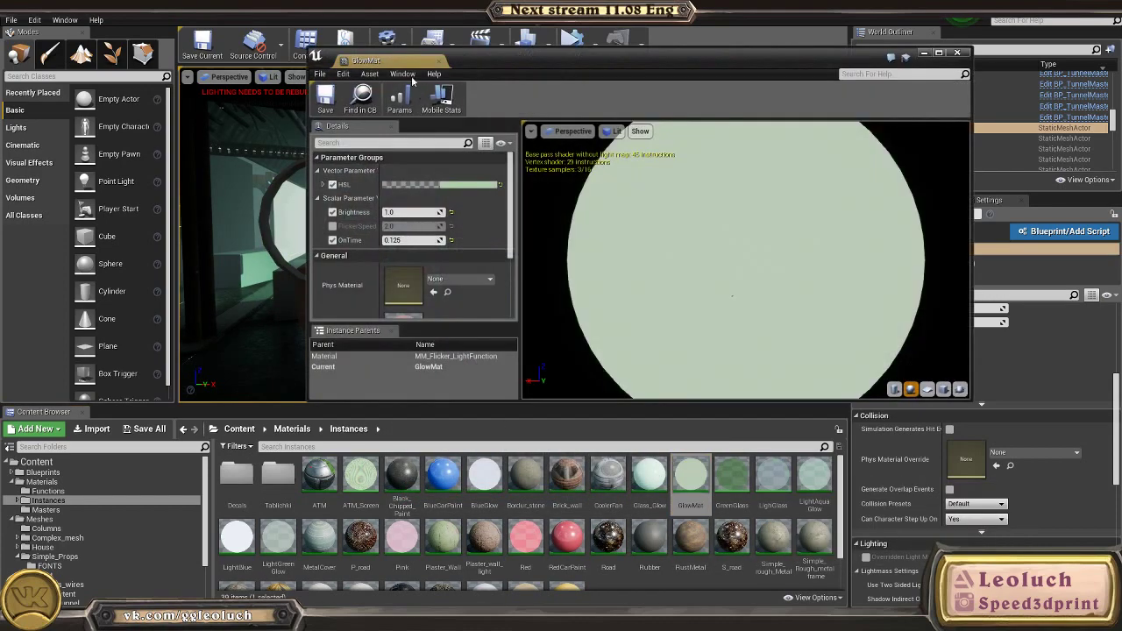
click(441, 61)
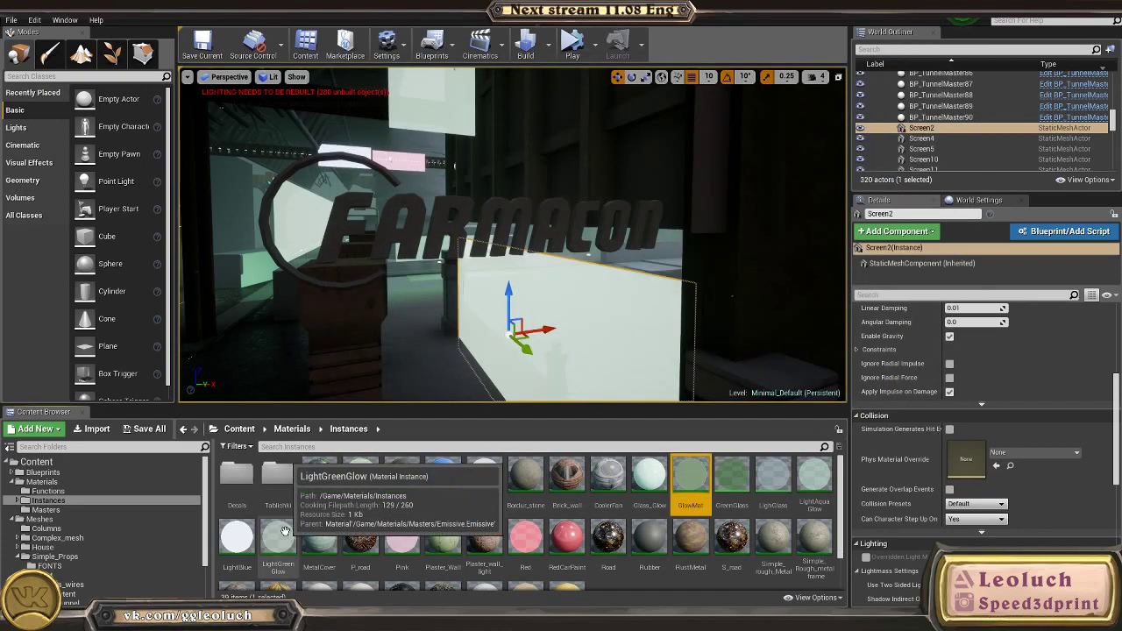
double_click(278, 537)
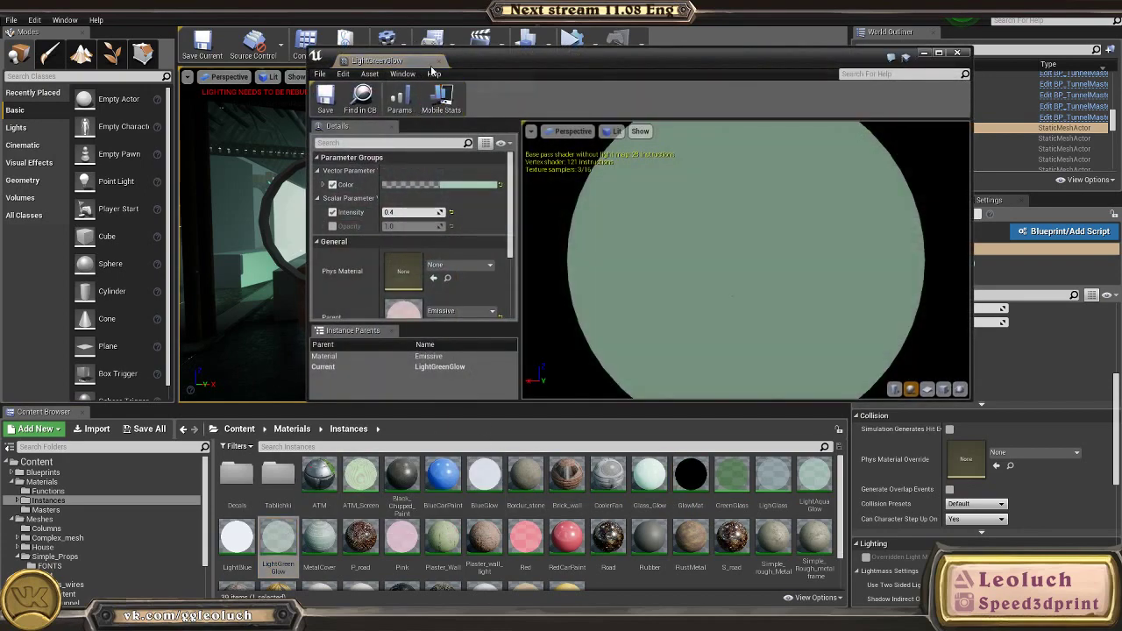
click(440, 61)
Step: Duplicate the LightGreenGlow material instance in the Materials/Instances folder
right_click(278, 536)
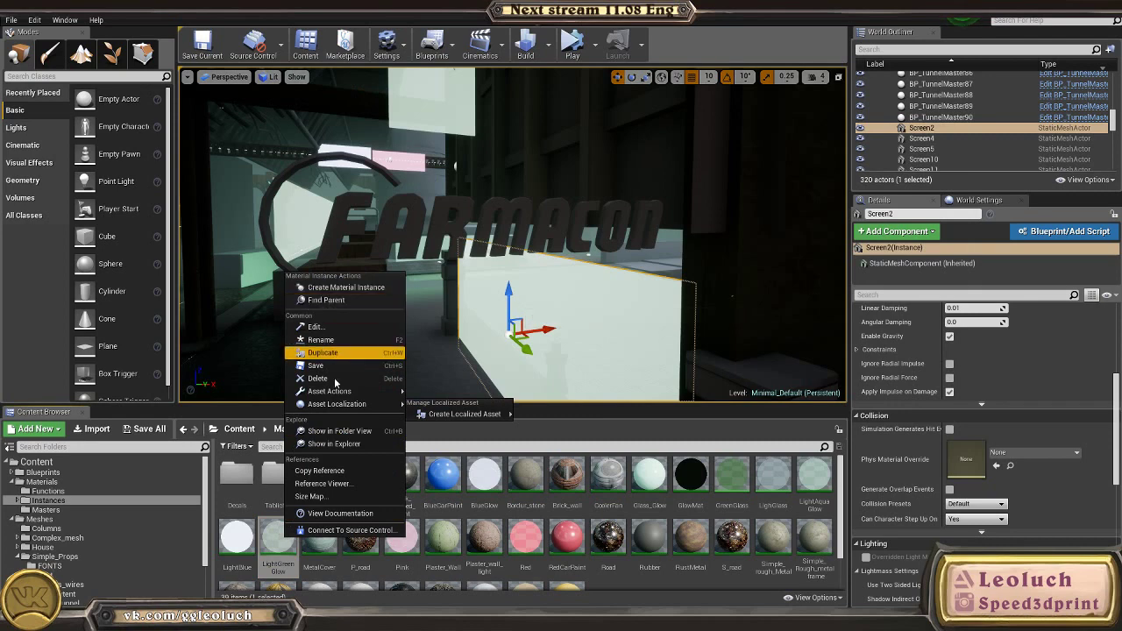
Step: Duplicate the LightGreen Glow material instance as Bright_green and apply it to the FARMACON sign
click(322, 352)
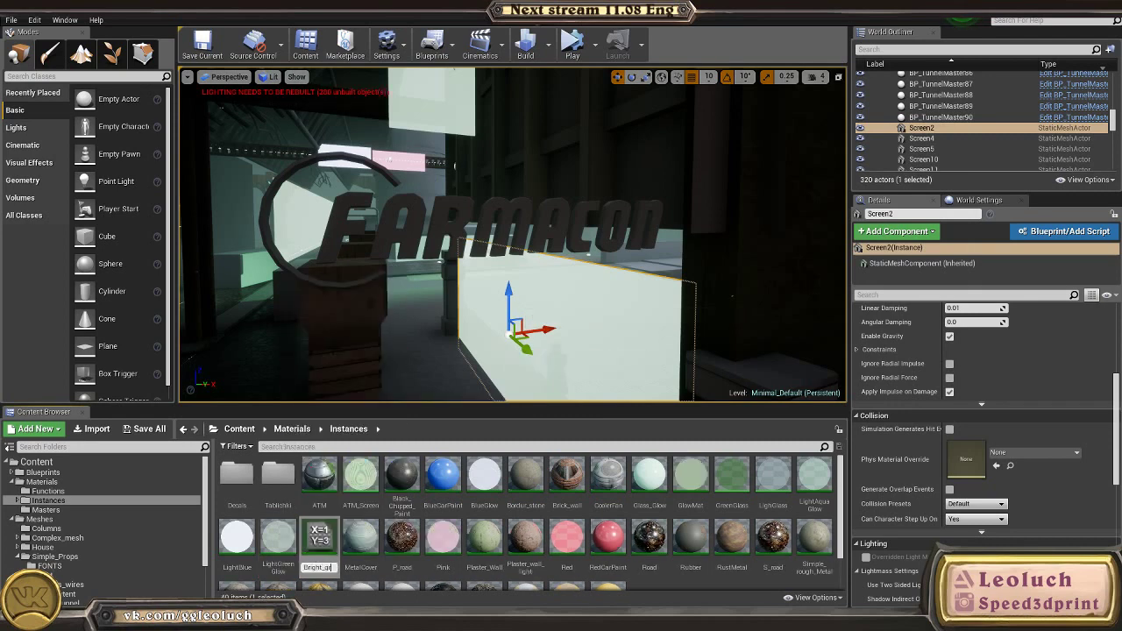
text(Bright_green)
key(Return)
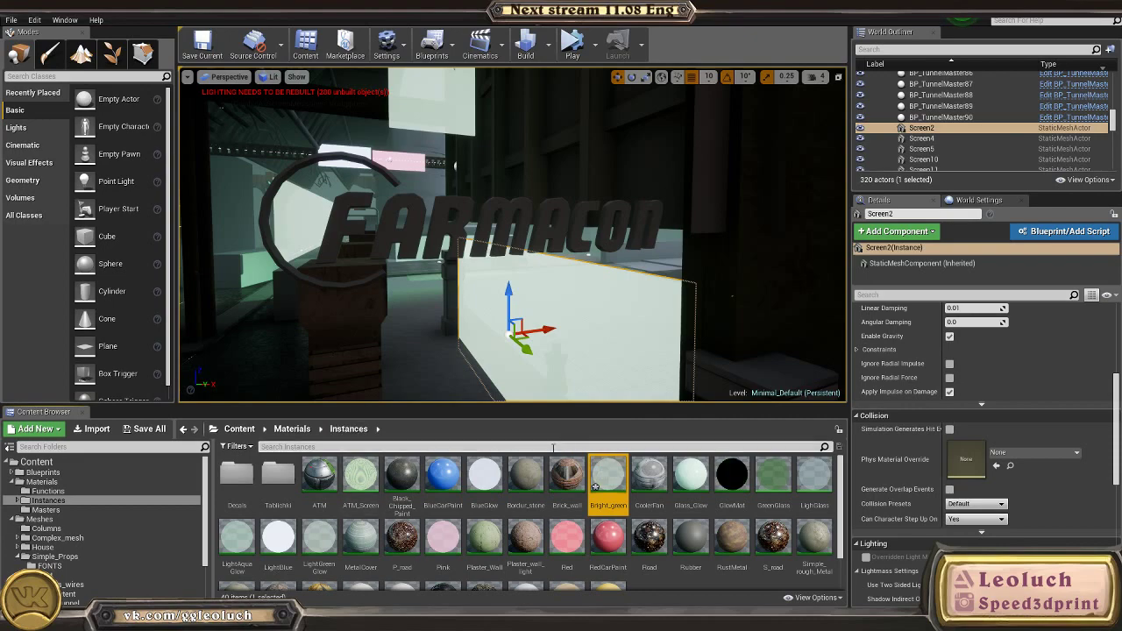
drag(611, 491, 361, 263)
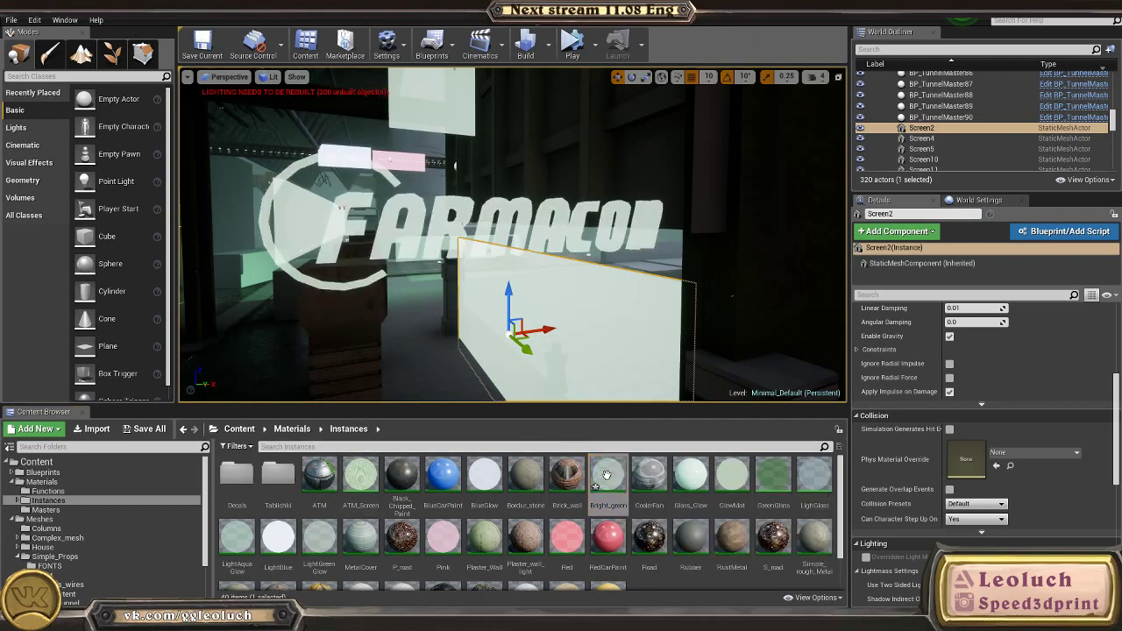
Step: Open the Bright_green material instance and change its Color parameter to a saturated bright green
double_click(606, 475)
drag(492, 51, 608, 321)
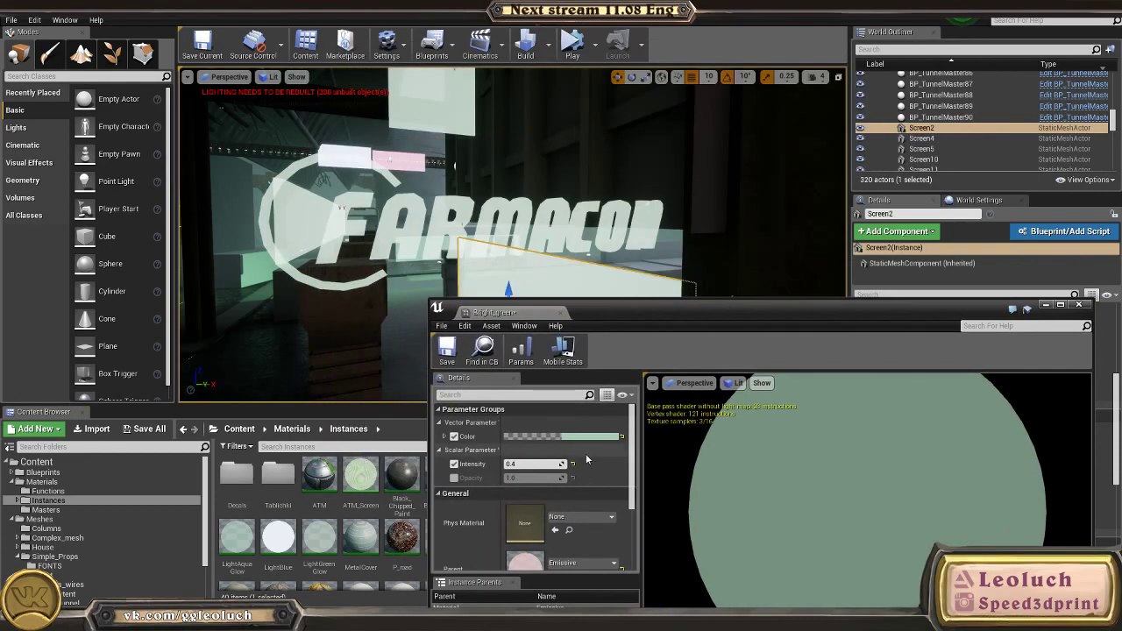
click(585, 436)
drag(657, 434, 649, 432)
mouse_move(739, 374)
mouse_down()
mouse_move(741, 357)
mouse_move(753, 371)
mouse_up()
click(766, 576)
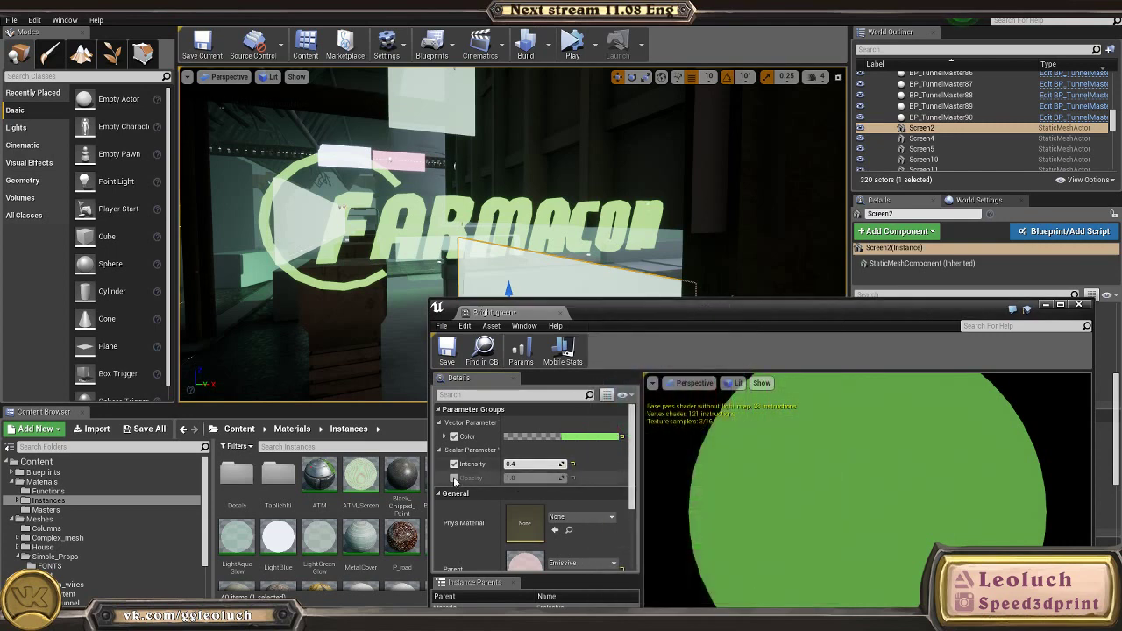
Step: Set the Bright_green intensity to 1.0, then save and close the material instance after checking the sign's glow
click(536, 464)
text(1)
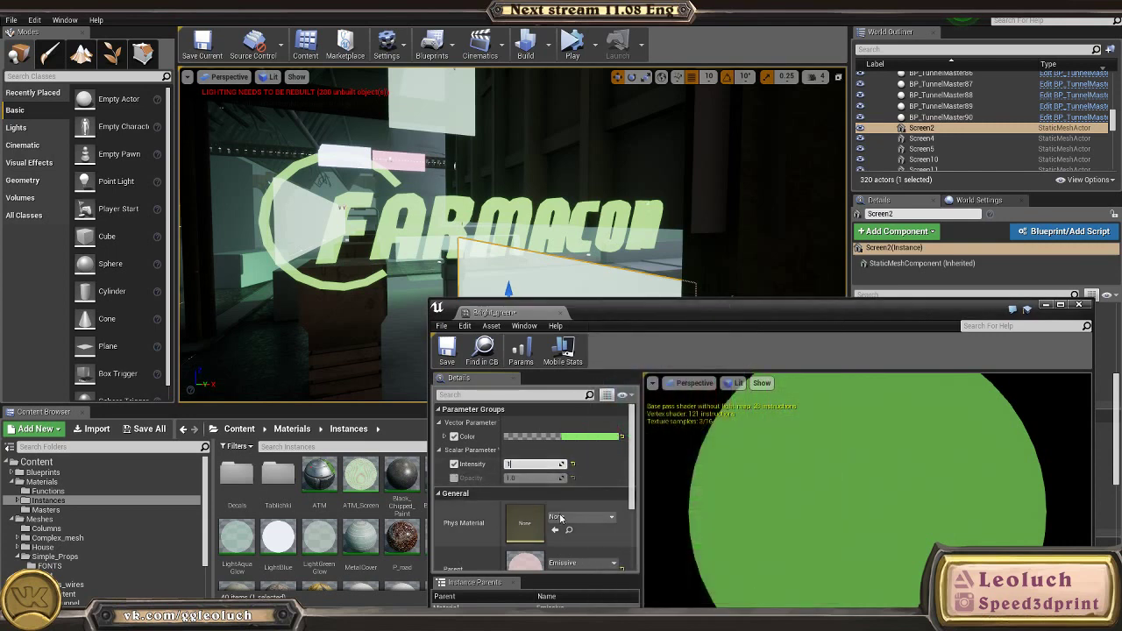
key(Return)
right_drag(516, 205, 596, 246)
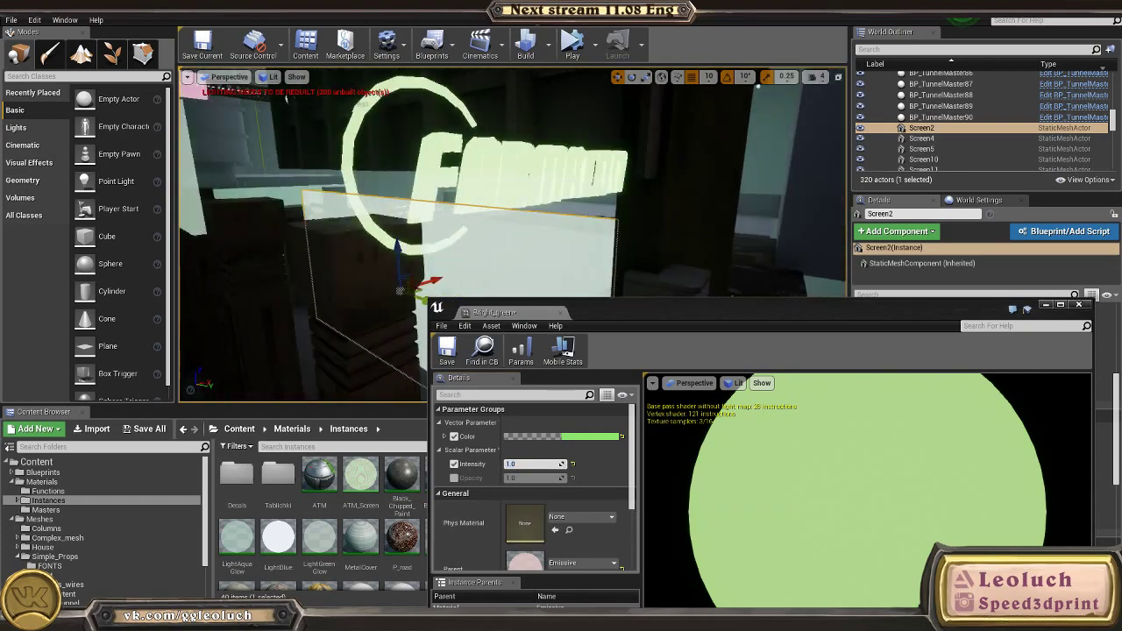
right_drag(285, 98, 286, 99)
right_drag(386, 254, 360, 254)
right_drag(245, 236, 277, 247)
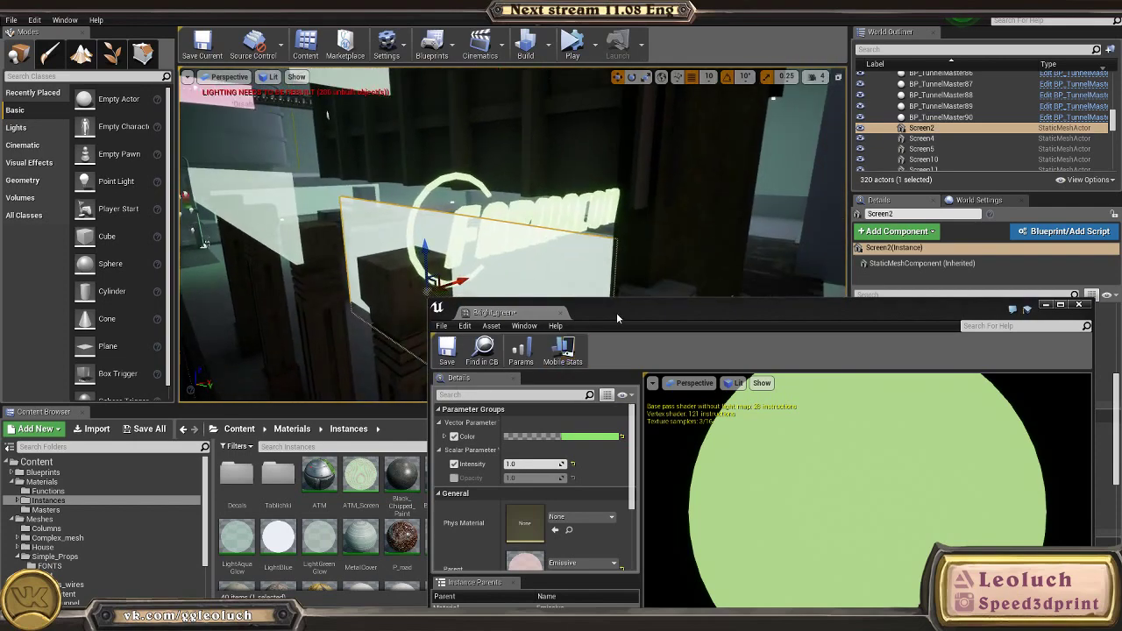
drag(615, 313, 358, 402)
right_drag(491, 245, 218, 335)
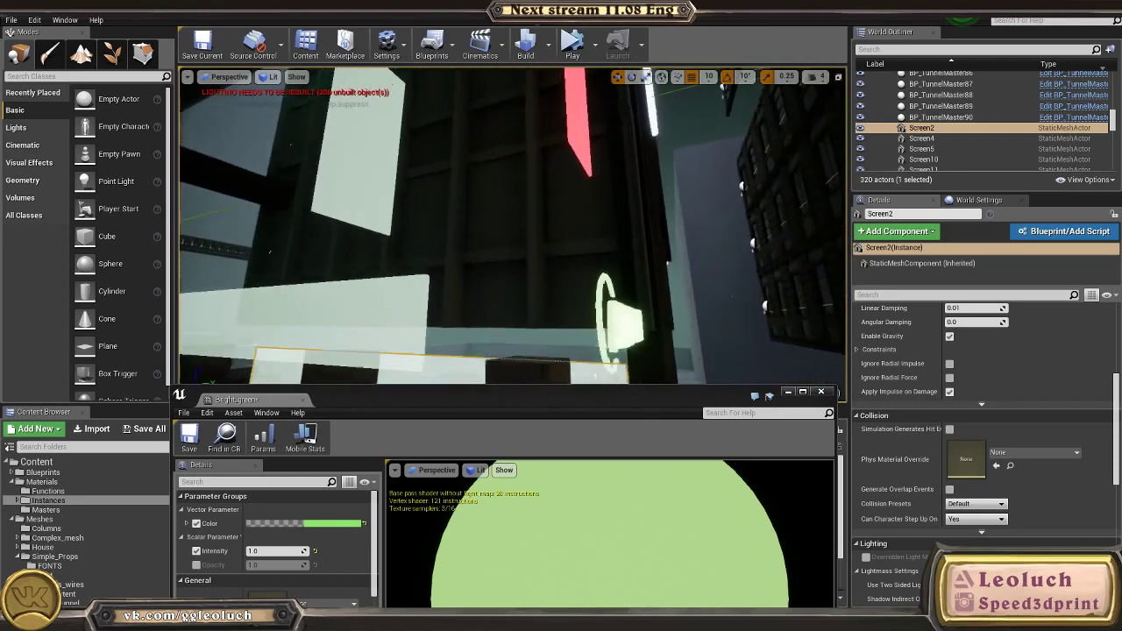
mouse_move(609, 239)
right_down()
mouse_move(609, 280)
mouse_move(596, 276)
mouse_move(609, 240)
right_up()
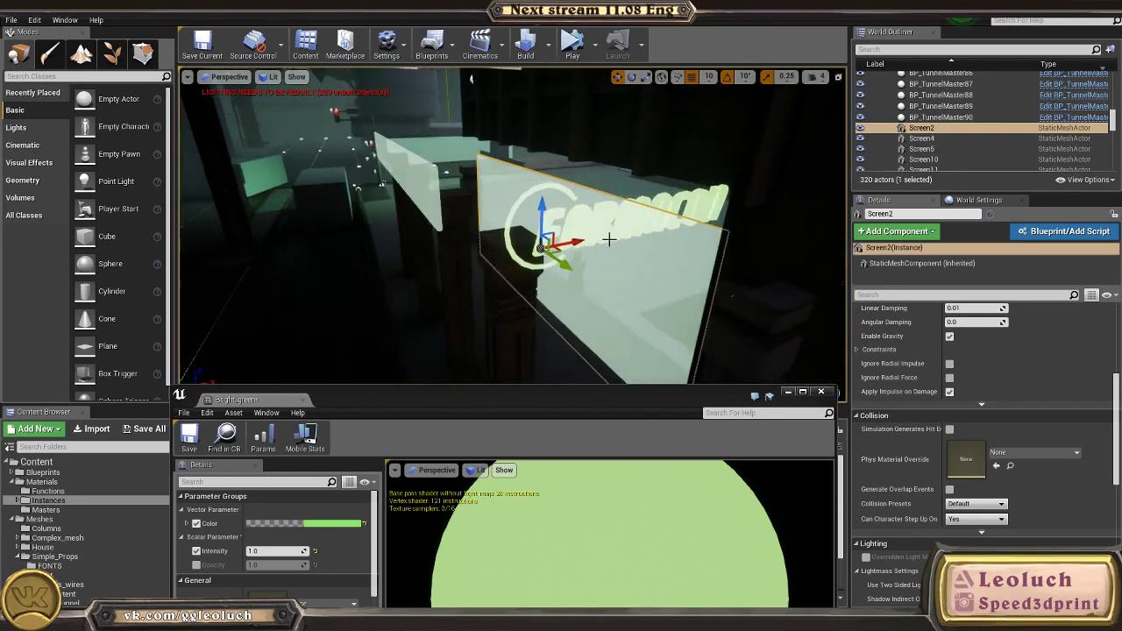
click(190, 437)
click(302, 400)
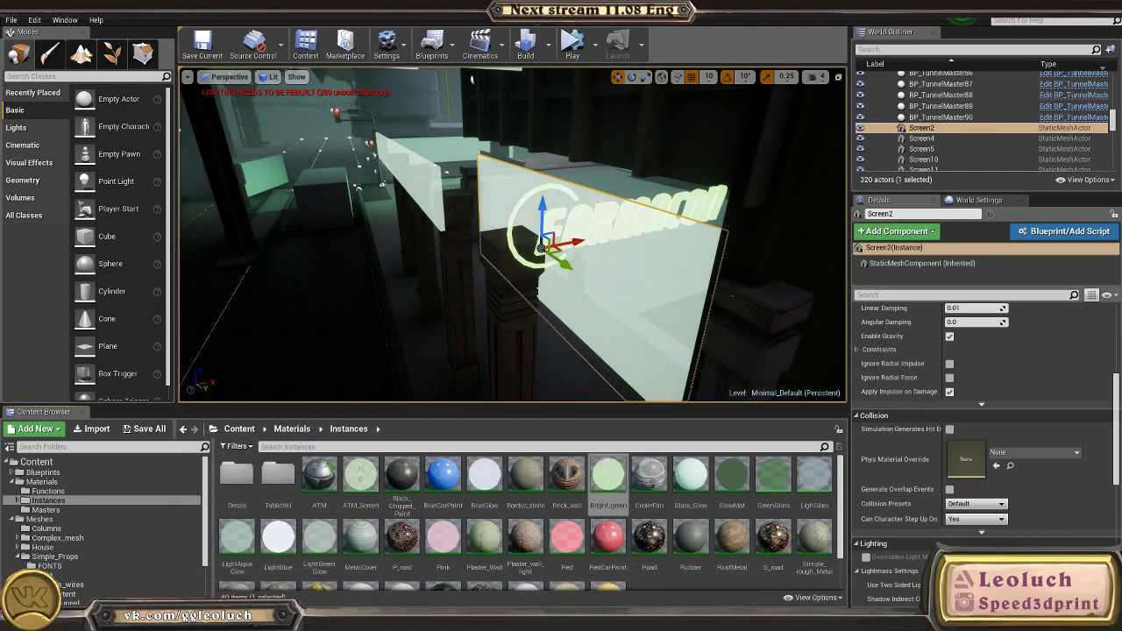
Step: Switch to Maya, end the sign's isolated display and save the scene as Fons in the Artstation- Beyonnd folder
click(330, 621)
click(392, 573)
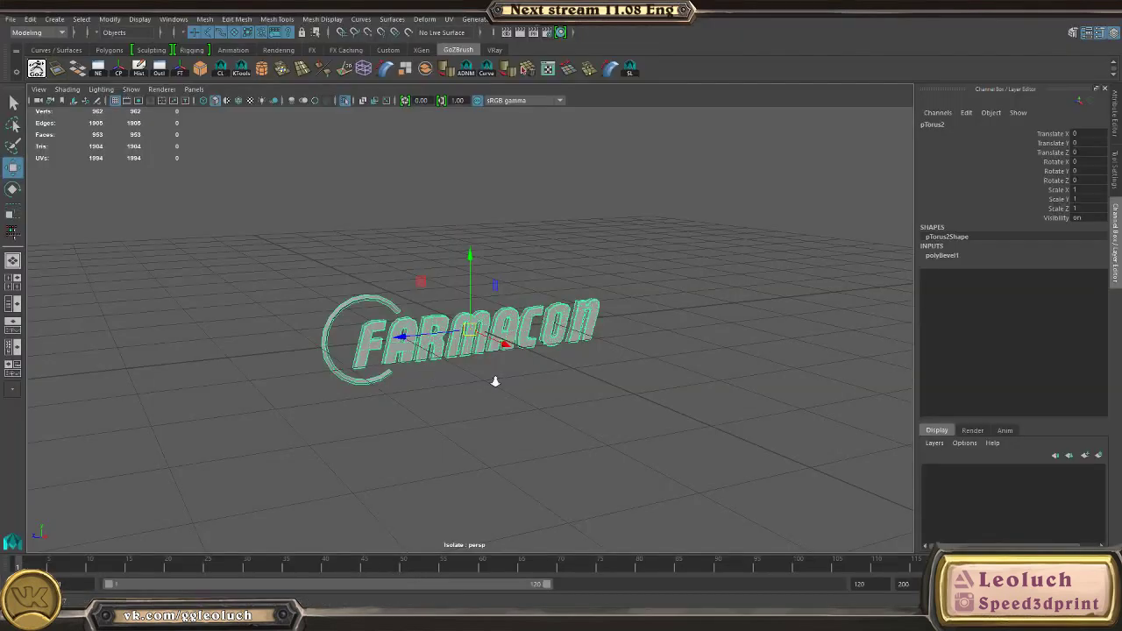
mouse_move(494, 380)
alt+mouse_down()
mouse_move(473, 376)
mouse_move(499, 367)
alt+mouse_up()
key(ctrl+1)
key(ctrl+shift+s)
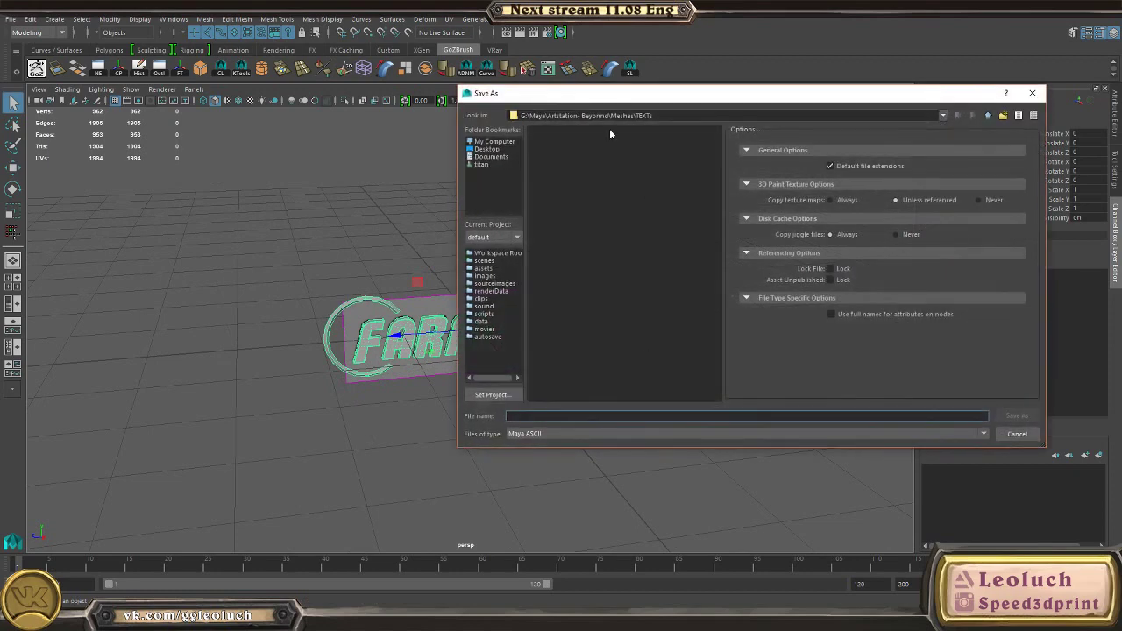
click(923, 117)
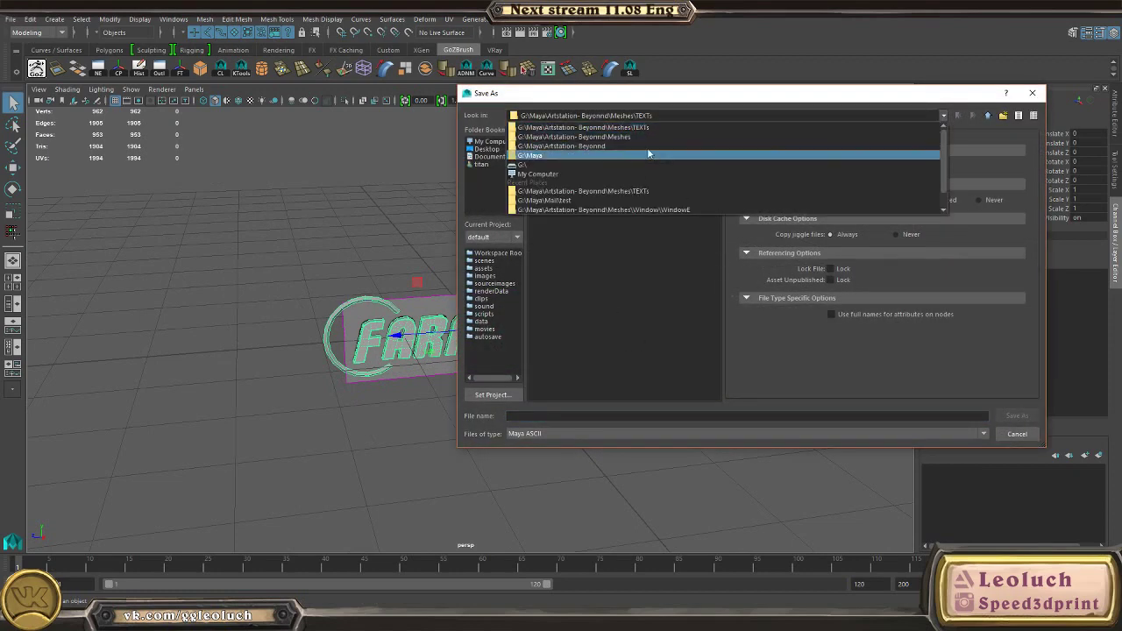
click(614, 154)
click(559, 418)
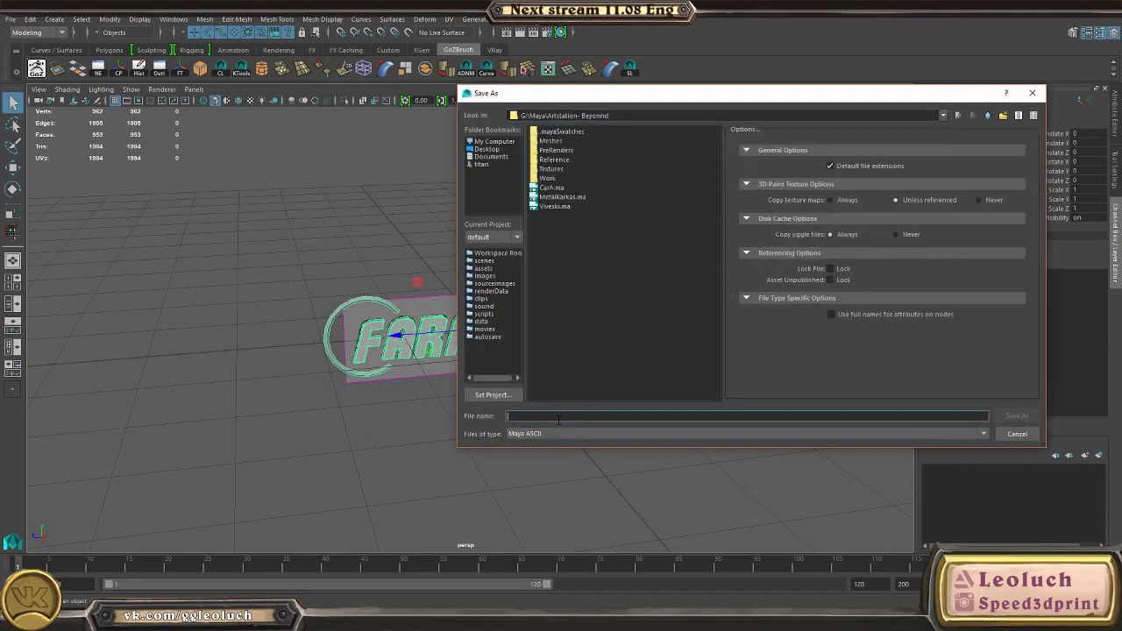
key(Return)
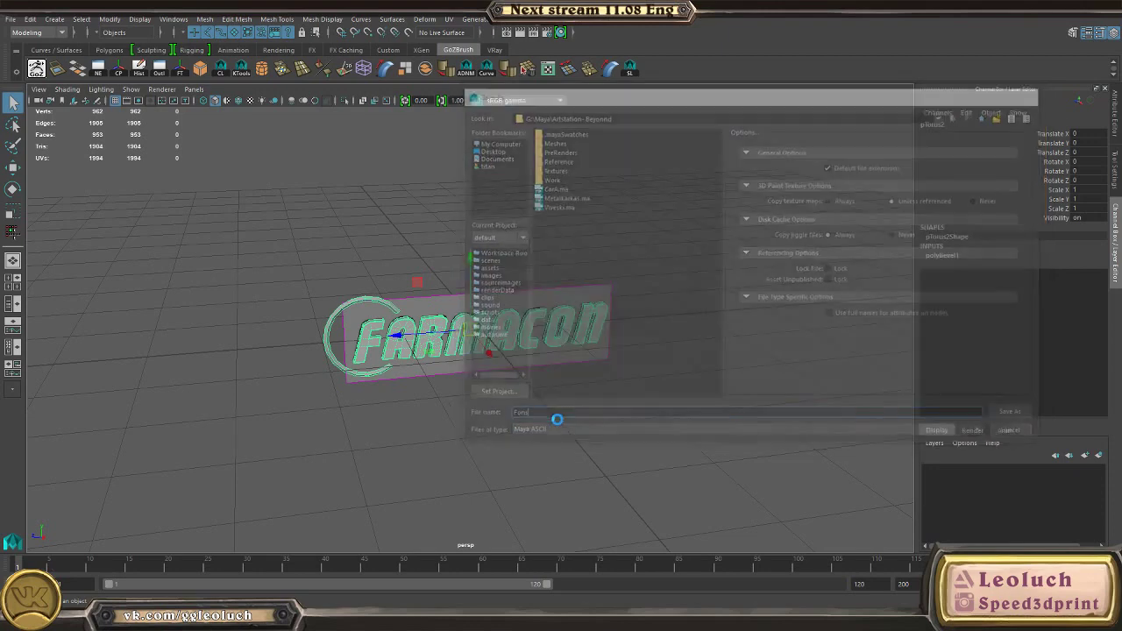
click(535, 319)
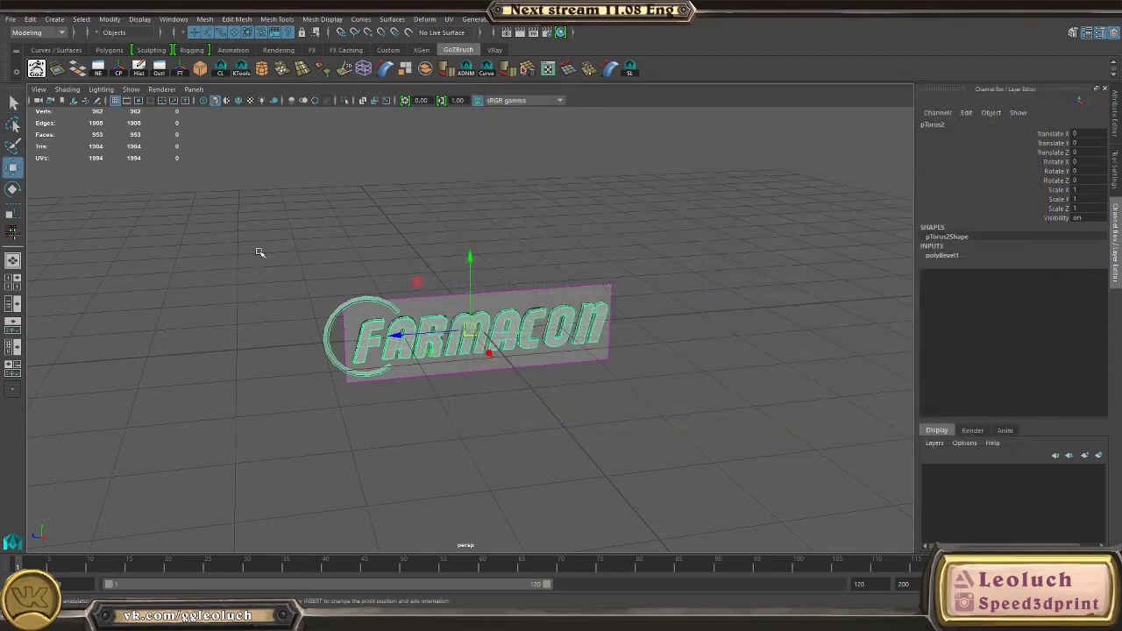
Step: Open the scene file SceneBM.mb from the Artstation- Beyonnd folder
click(10, 18)
click(39, 47)
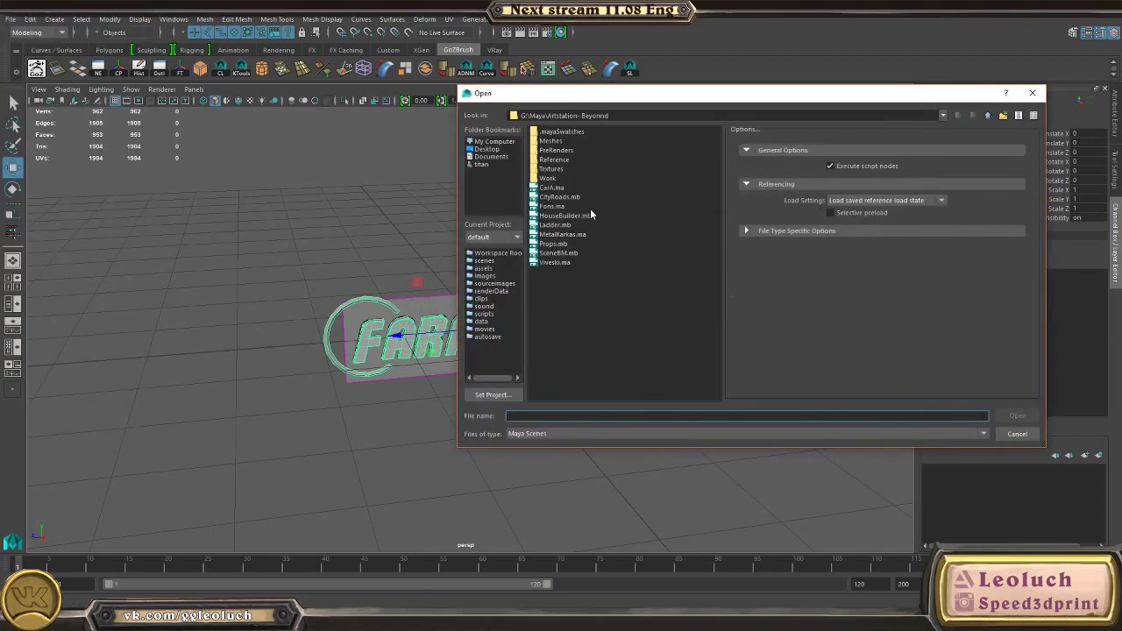
double_click(556, 253)
alt+drag(528, 300, 378, 394)
alt+middle_drag(378, 395, 436, 444)
scroll(436, 443, up, 6)
alt+drag(351, 351, 299, 303)
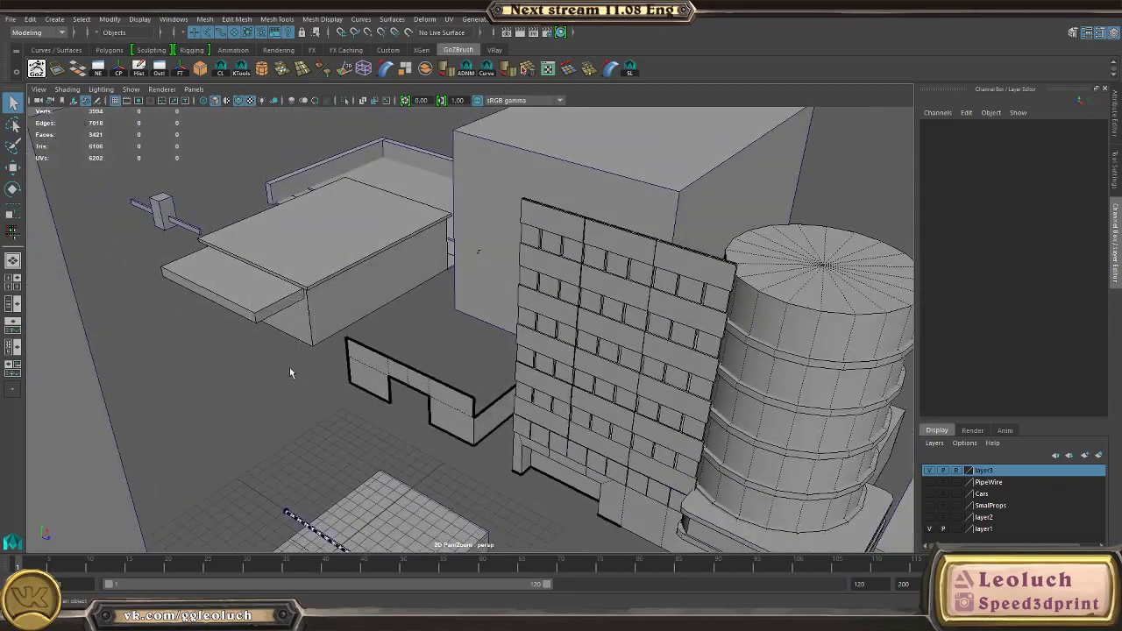
Step: Compare the surroundings of the FARMACON sign in Unreal with the blockout buildings of the Maya scene
key(alt+Tab)
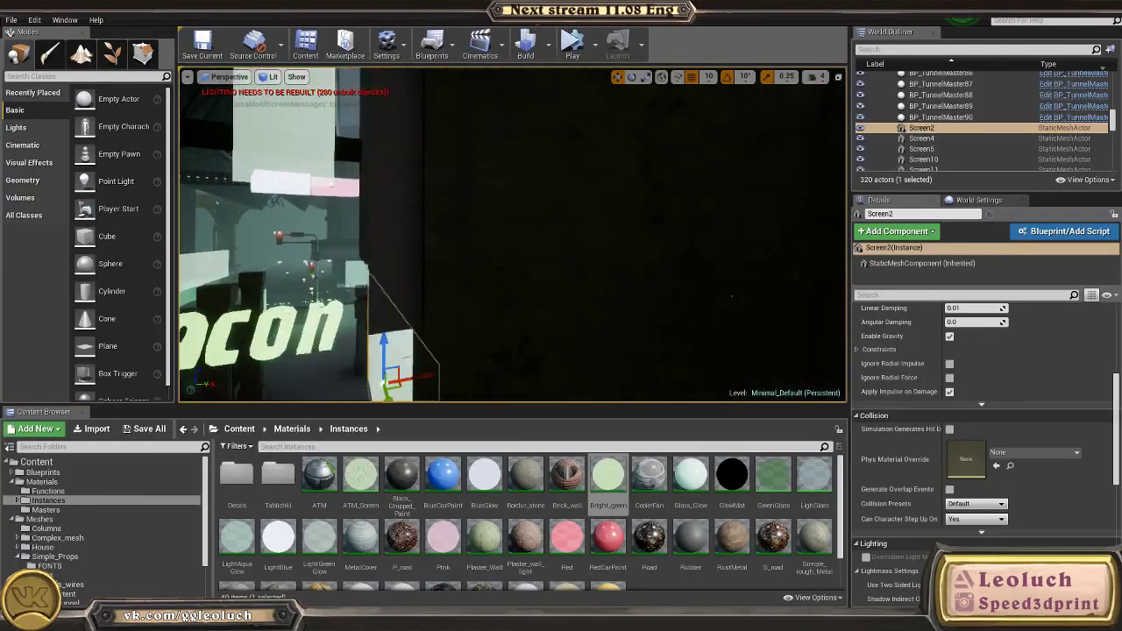
mouse_move(455, 312)
right_down()
mouse_move(508, 316)
mouse_move(455, 333)
right_up()
key(alt+Tab)
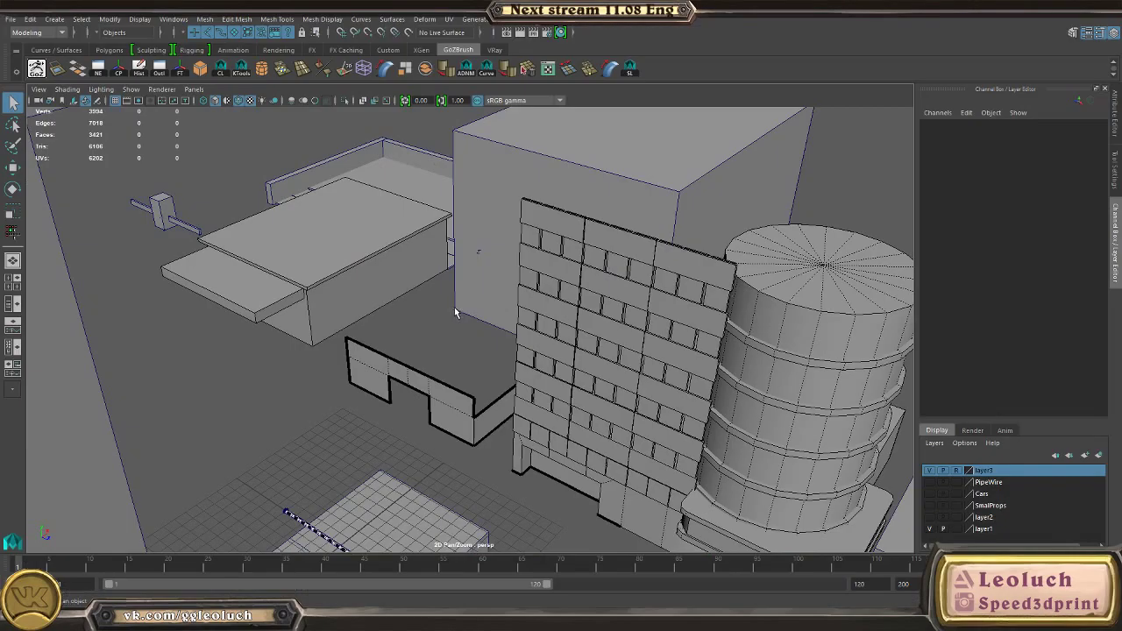
click(488, 303)
alt+right_drag(647, 302, 459, 318)
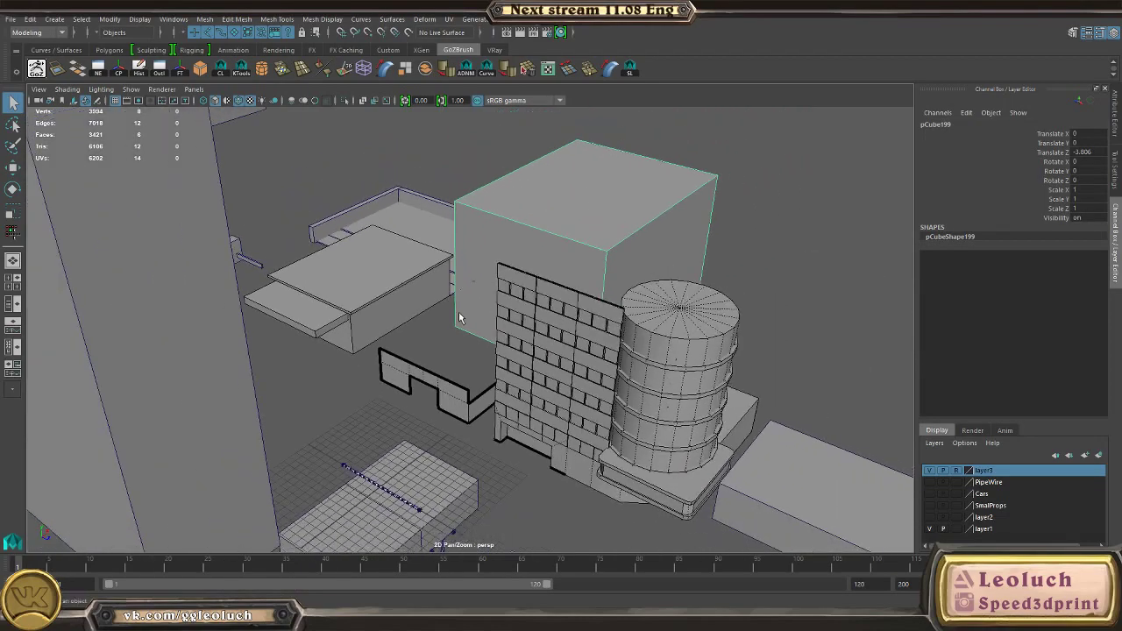
alt+drag(458, 318, 336, 275)
click(336, 276)
alt+right_drag(336, 275, 237, 294)
alt+drag(237, 293, 79, 467)
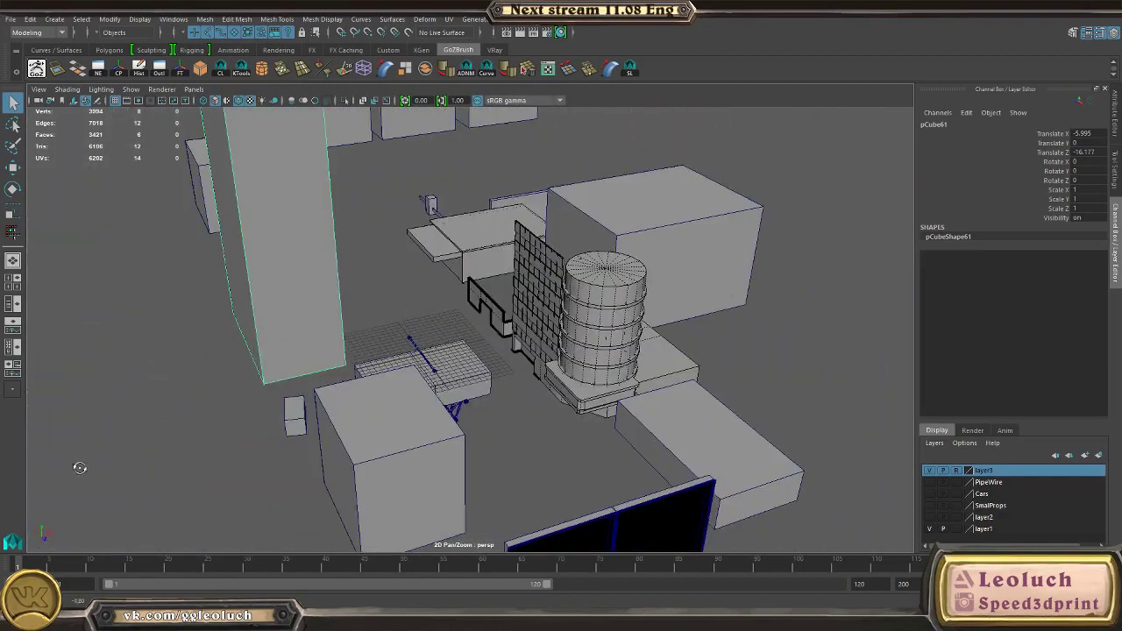
click(383, 280)
drag(465, 236, 475, 254)
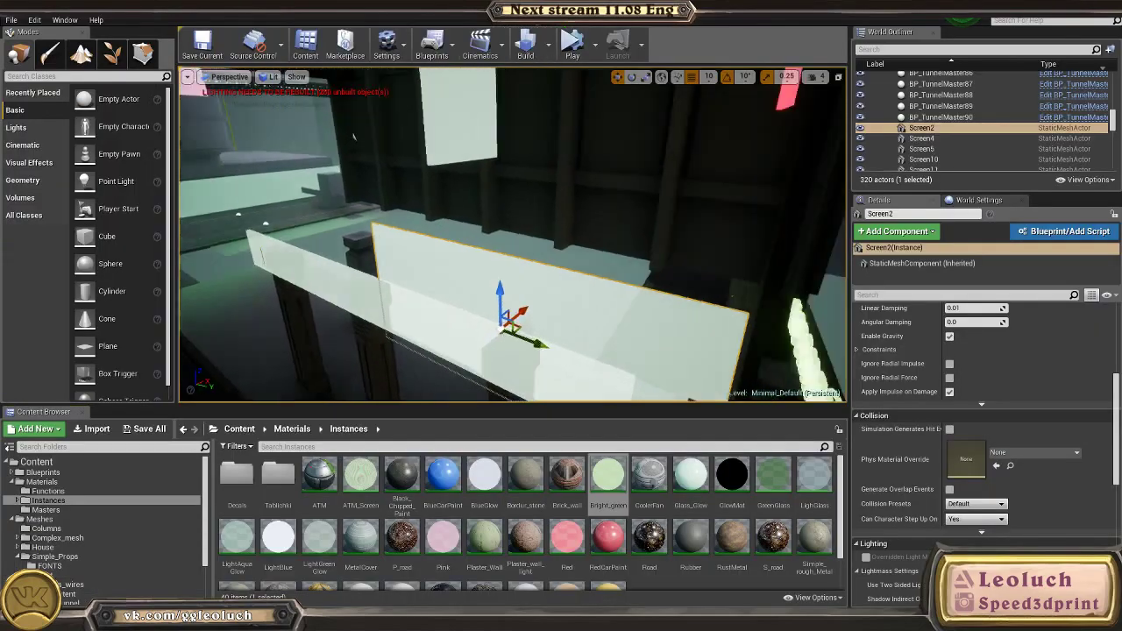
right_drag(732, 296, 701, 297)
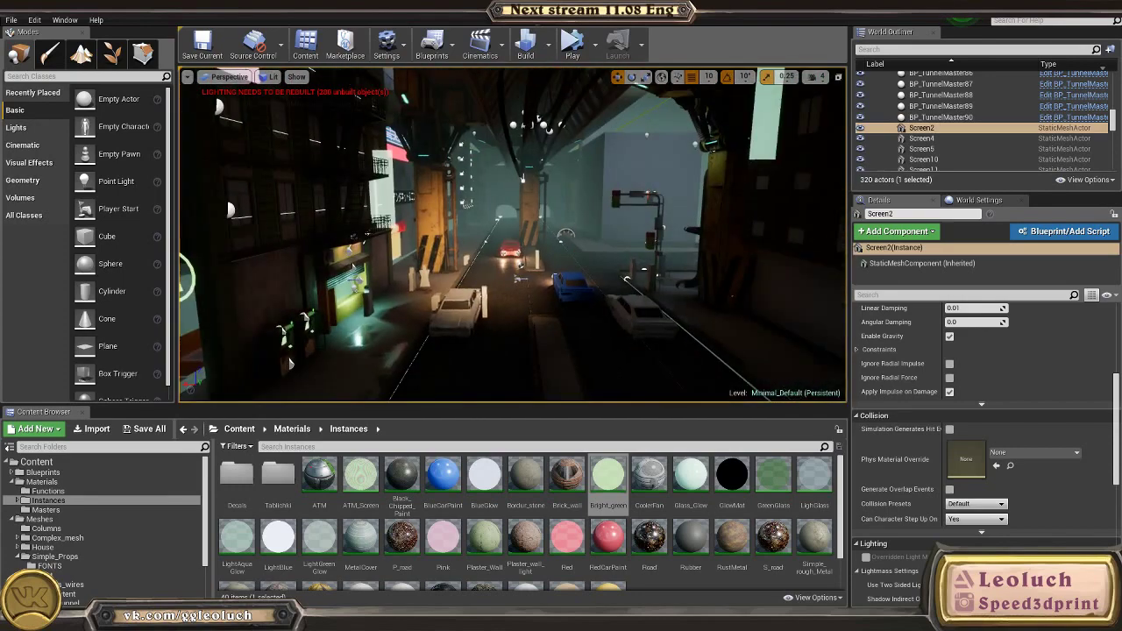
Step: Focus the Unreal view on the selected Screen2 panel and open the project's Meshes content folder
key(f)
right_drag(526, 263, 565, 263)
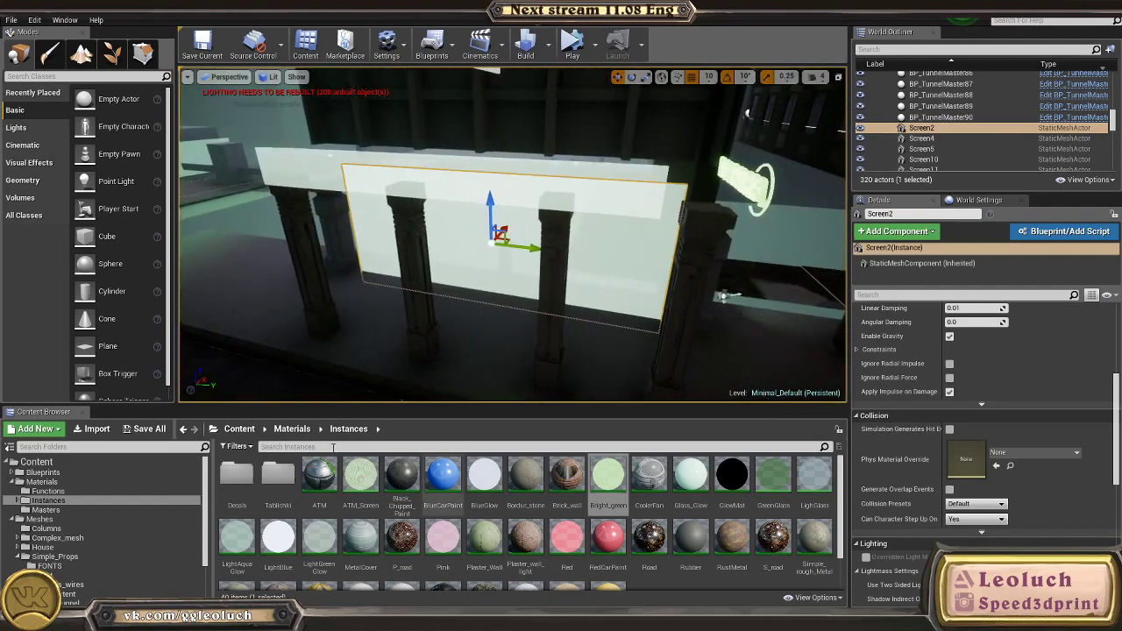
click(242, 431)
double_click(278, 474)
click(232, 432)
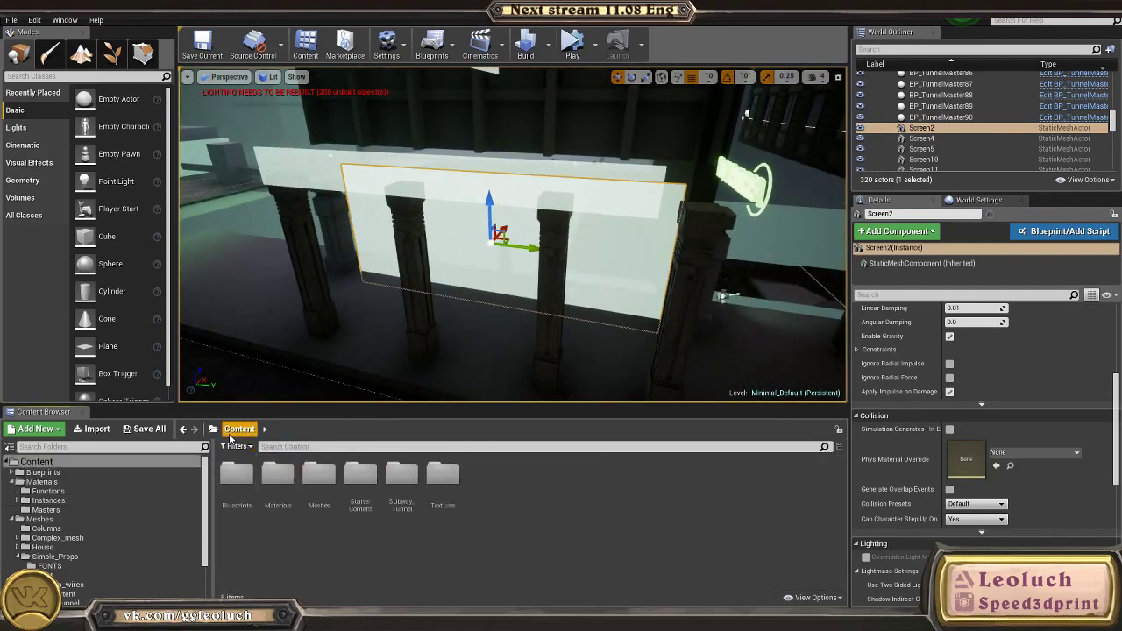
double_click(319, 473)
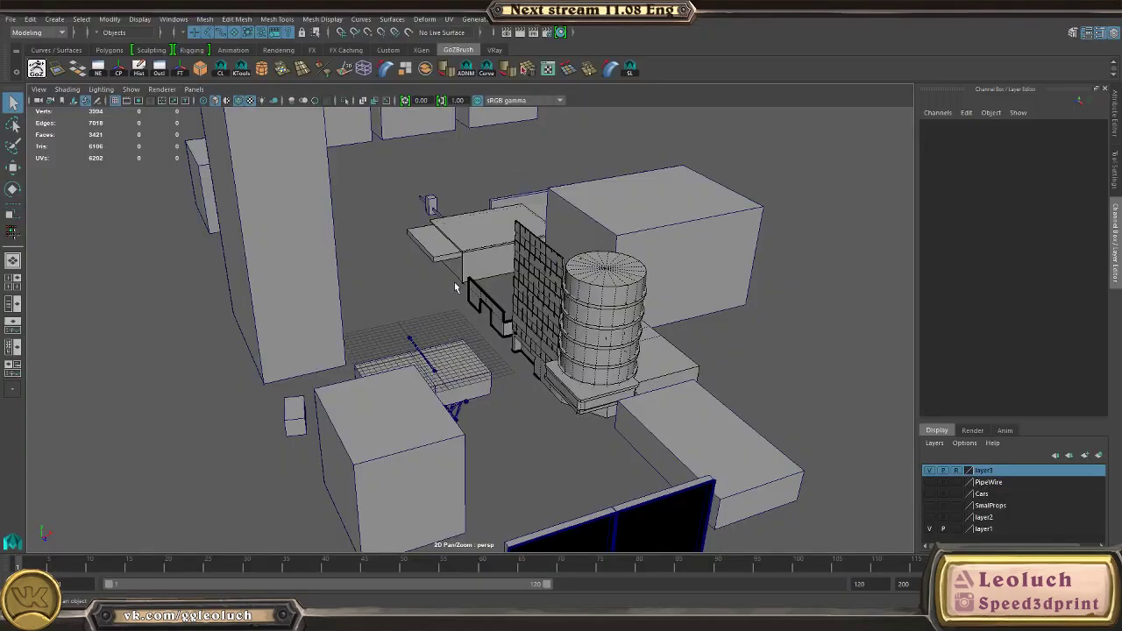
Step: Back in Maya, make layer3 selectable and export the low flat-roofed building with the protruding slab as FBX
alt+drag(454, 288, 435, 349)
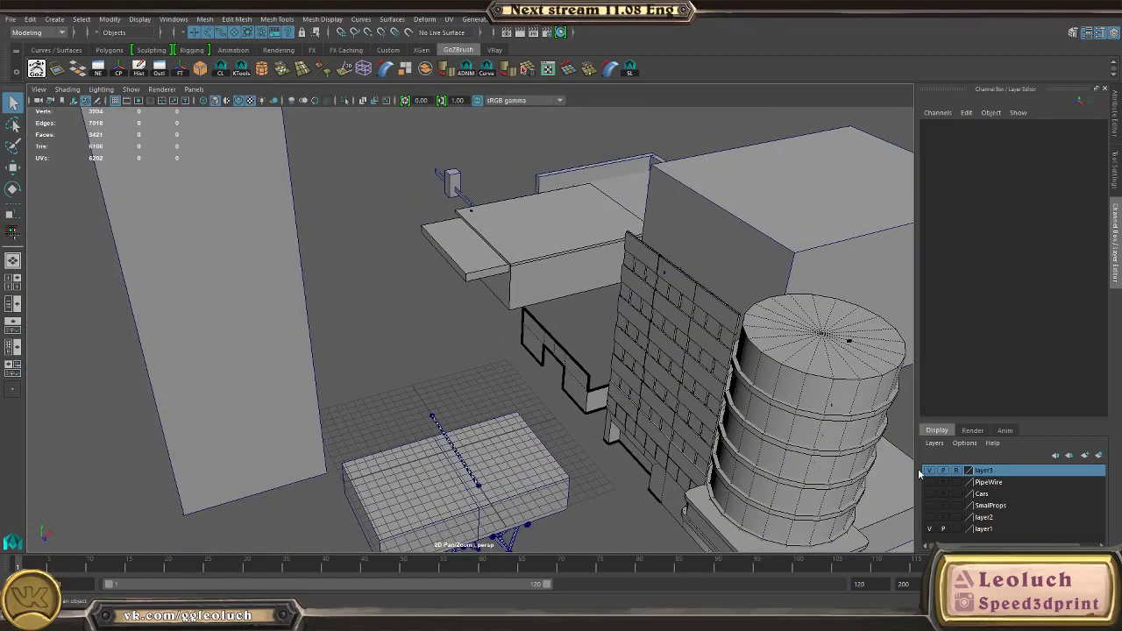
scroll(465, 251, up, 3)
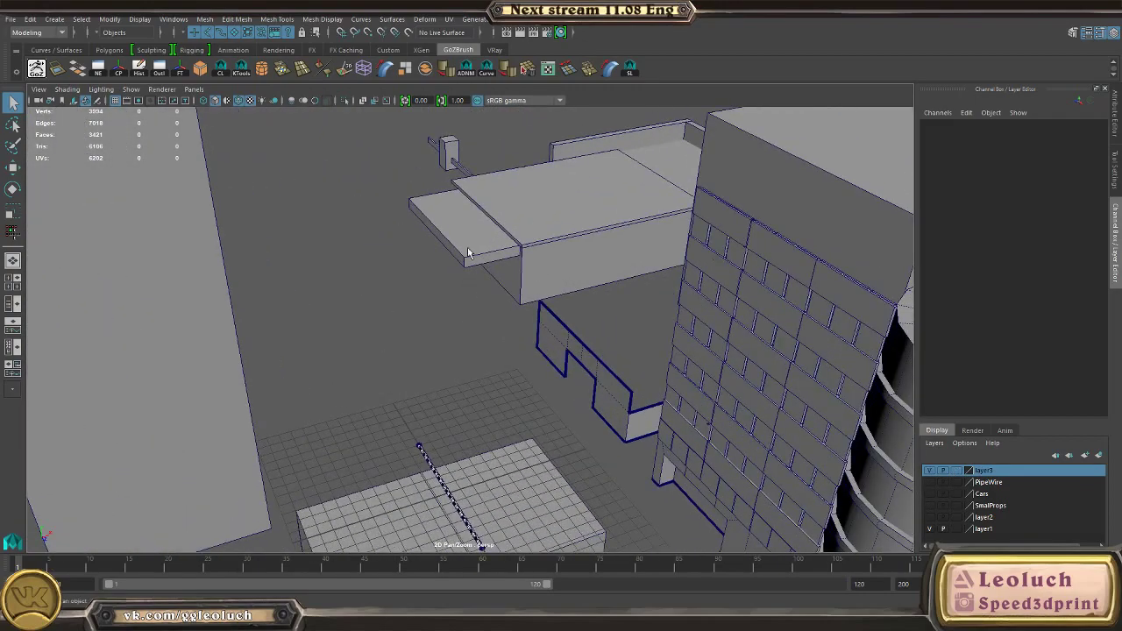
click(543, 210)
alt+drag(544, 210, 453, 320)
click(499, 241)
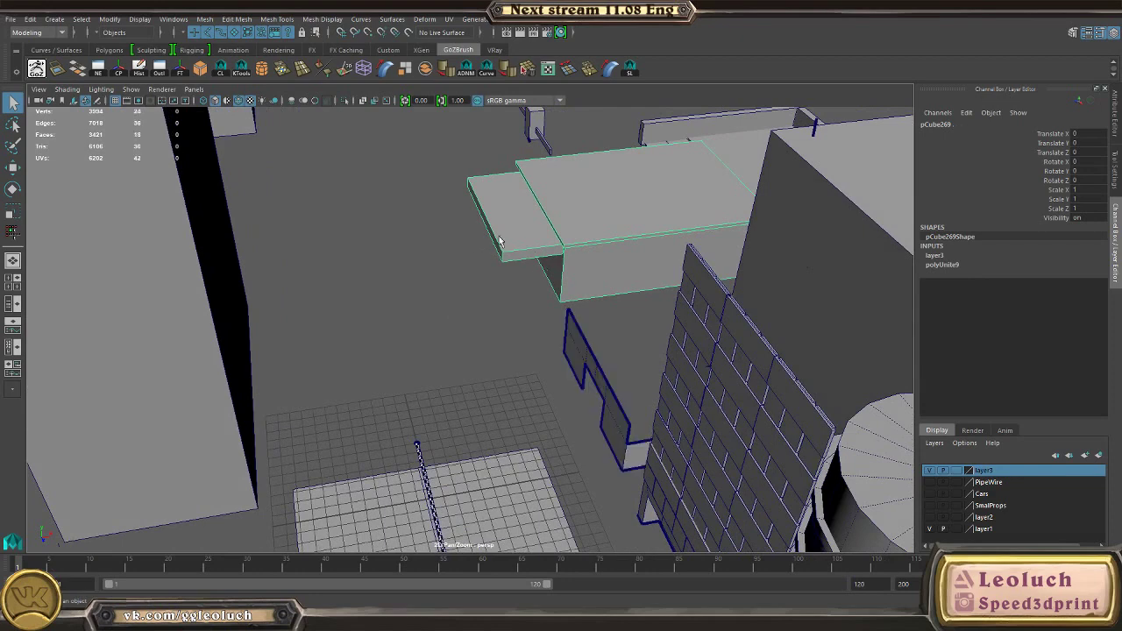
click(9, 19)
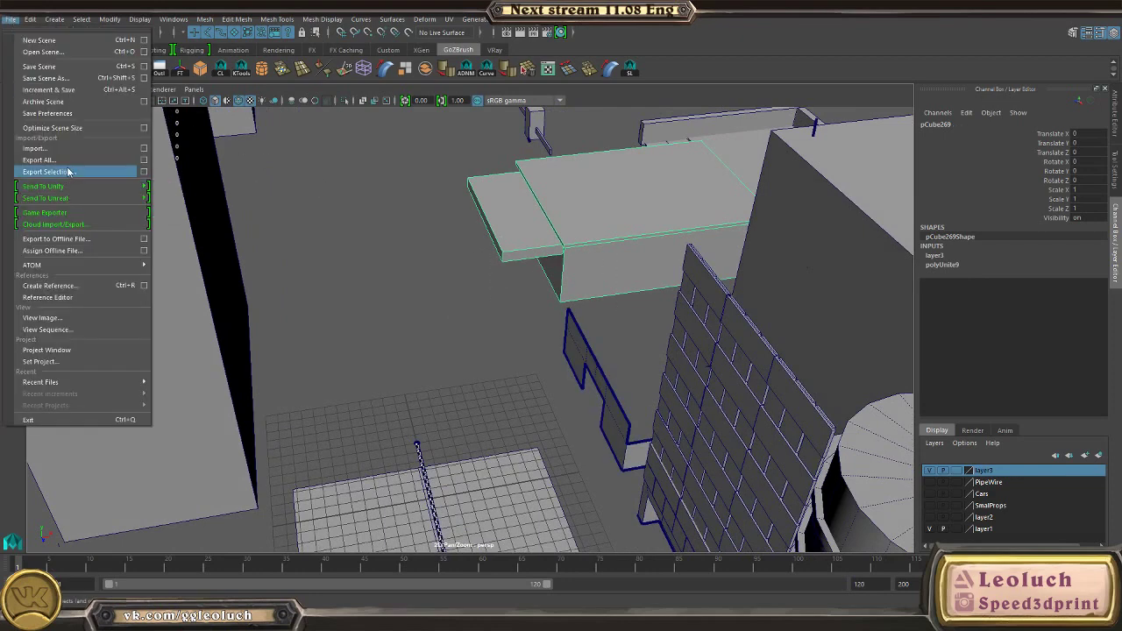
click(53, 171)
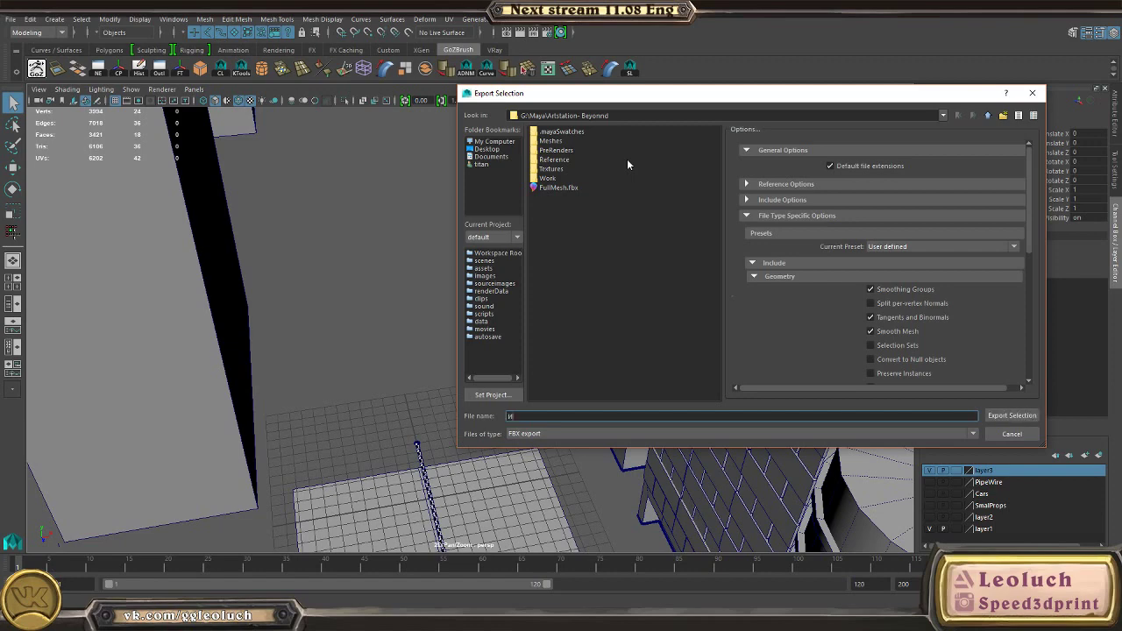
text(Иа)
key(Return)
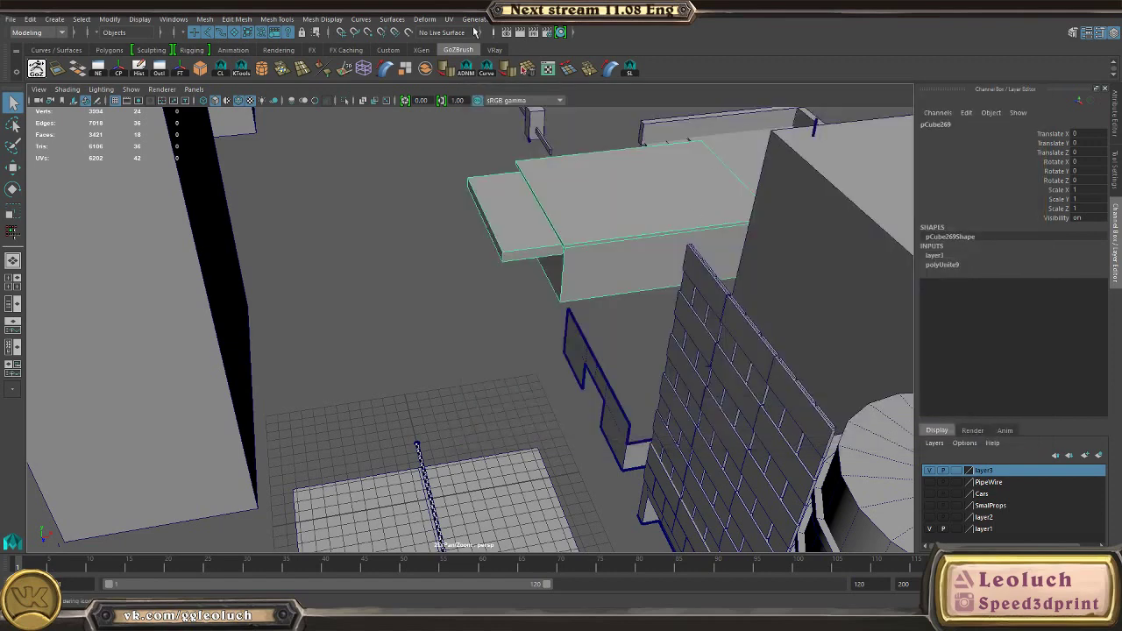
Step: Apply automatic UV mapping to the low flat-roofed building with the protruding slab
click(449, 19)
click(491, 96)
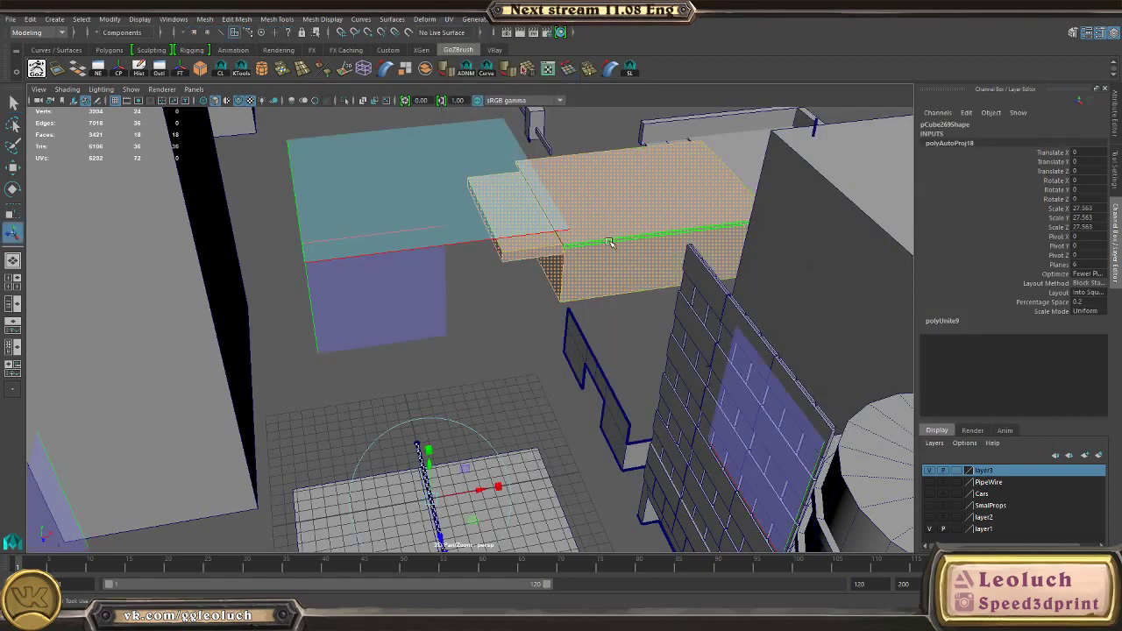
Step: Reapply automatic UV mapping to the whole low building and return to object selection
key(F8)
click(583, 198)
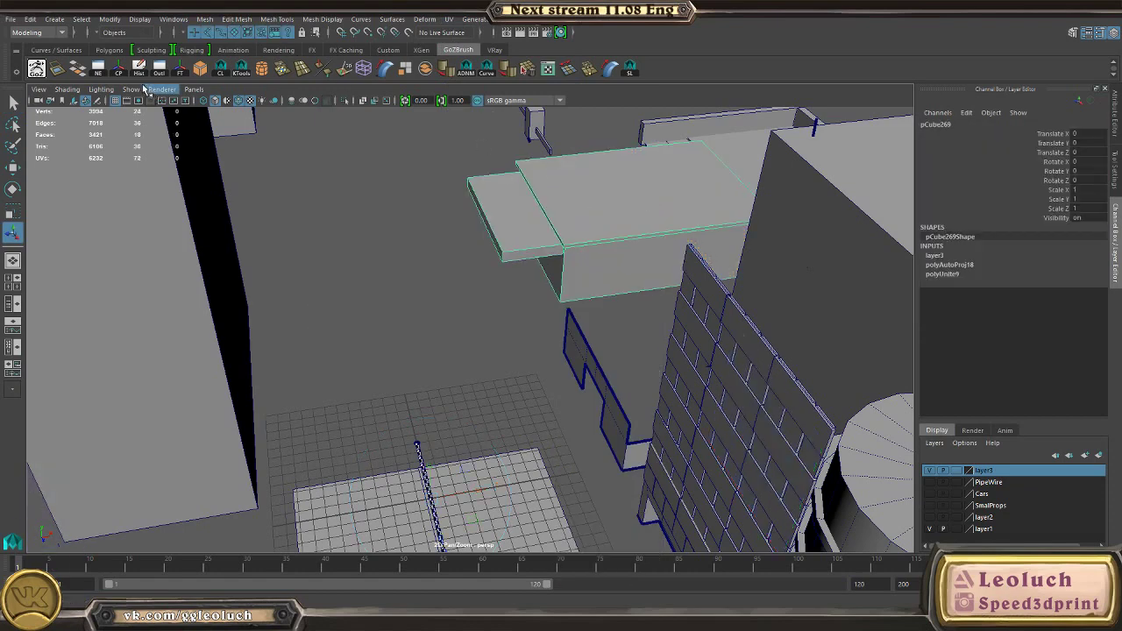
click(457, 19)
click(490, 100)
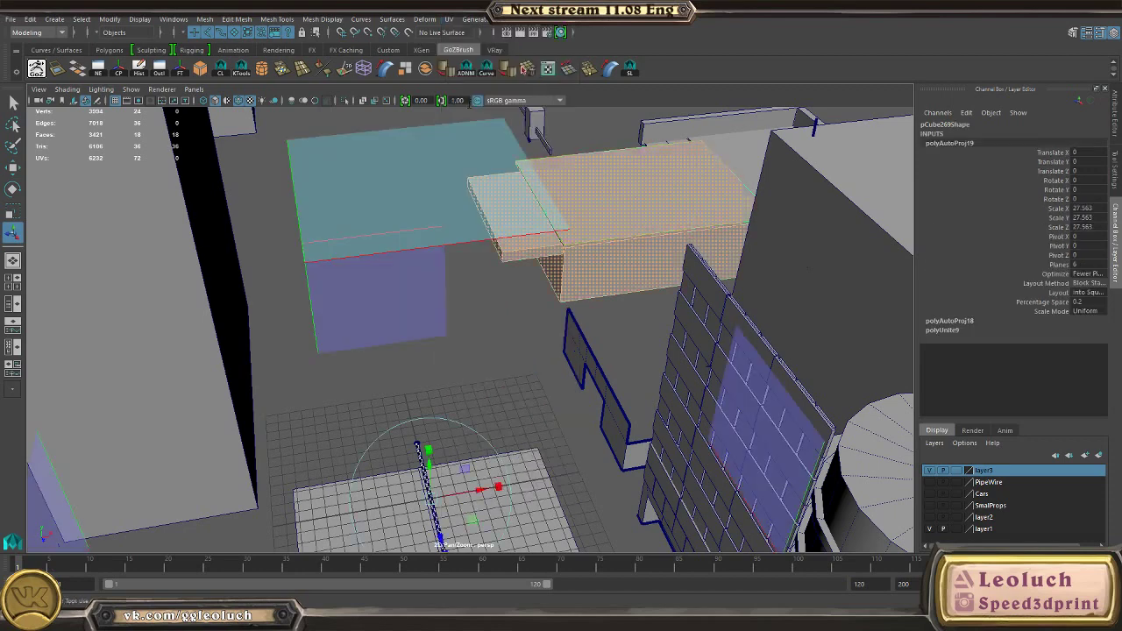
right_drag(580, 208, 621, 222)
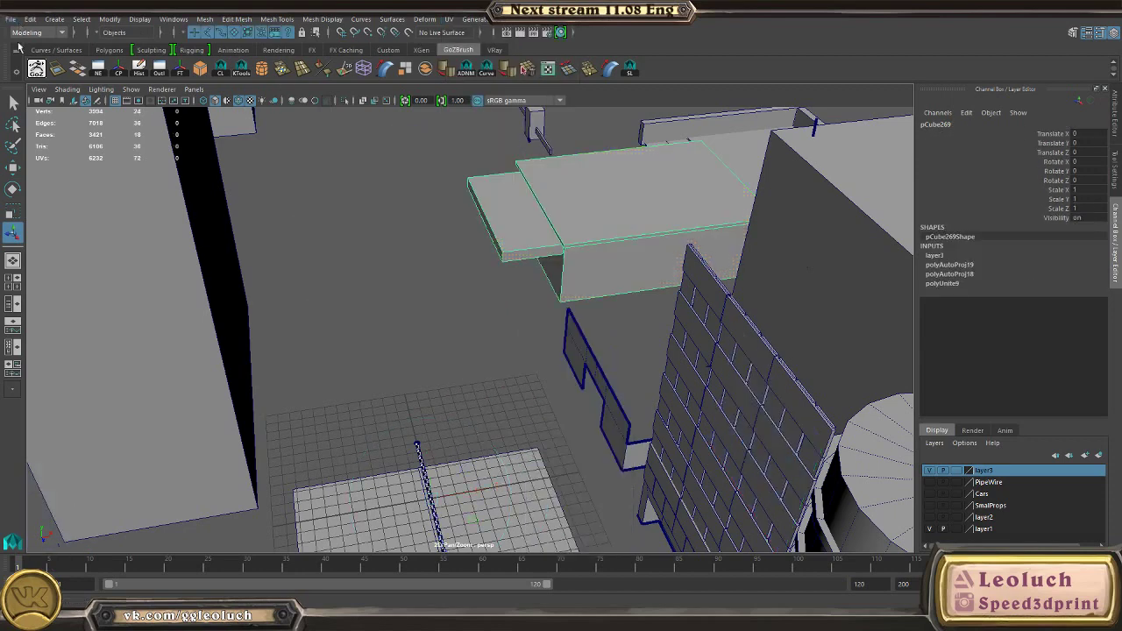
Step: Export the selected building as an FBX file named HouseA_blockout in the Artstation project folder
click(10, 19)
click(61, 166)
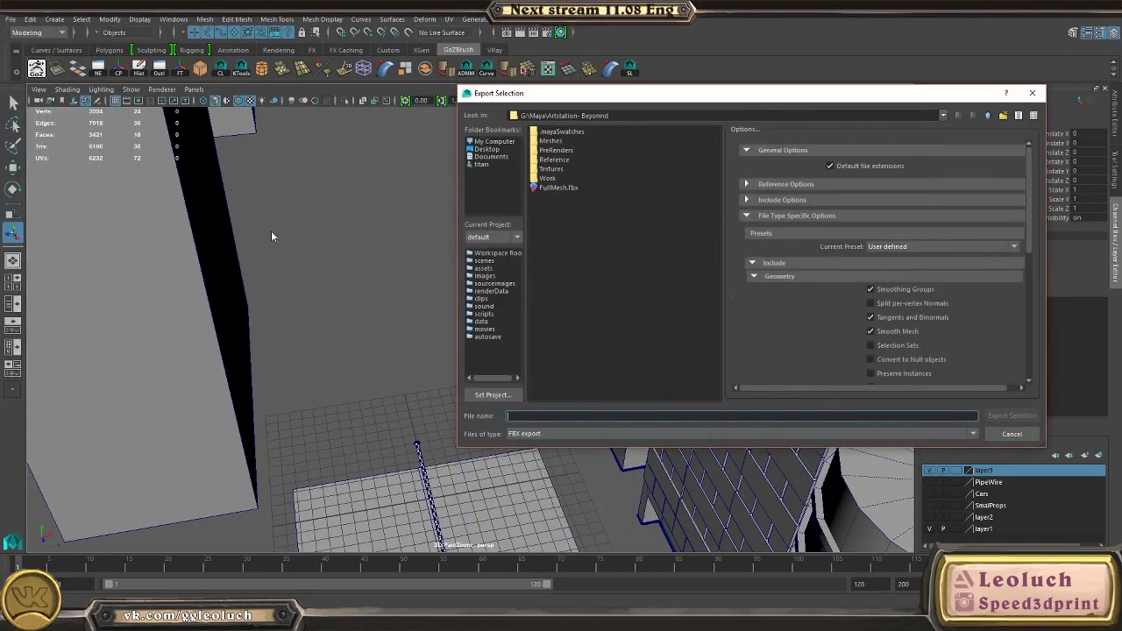
text(H)
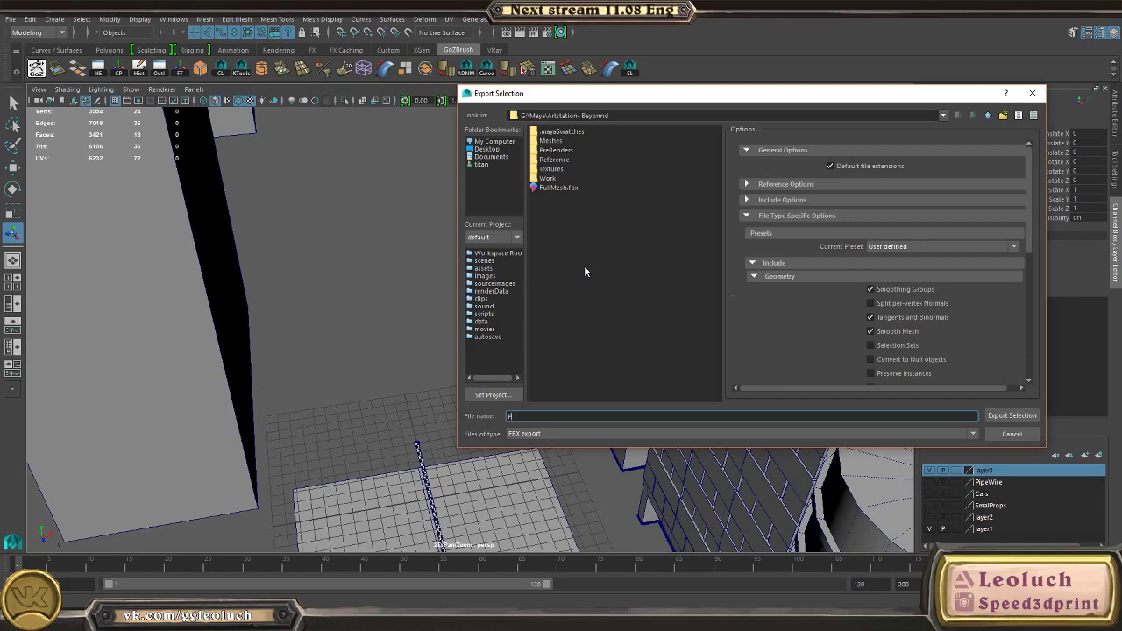
text(ouseA_blockout)
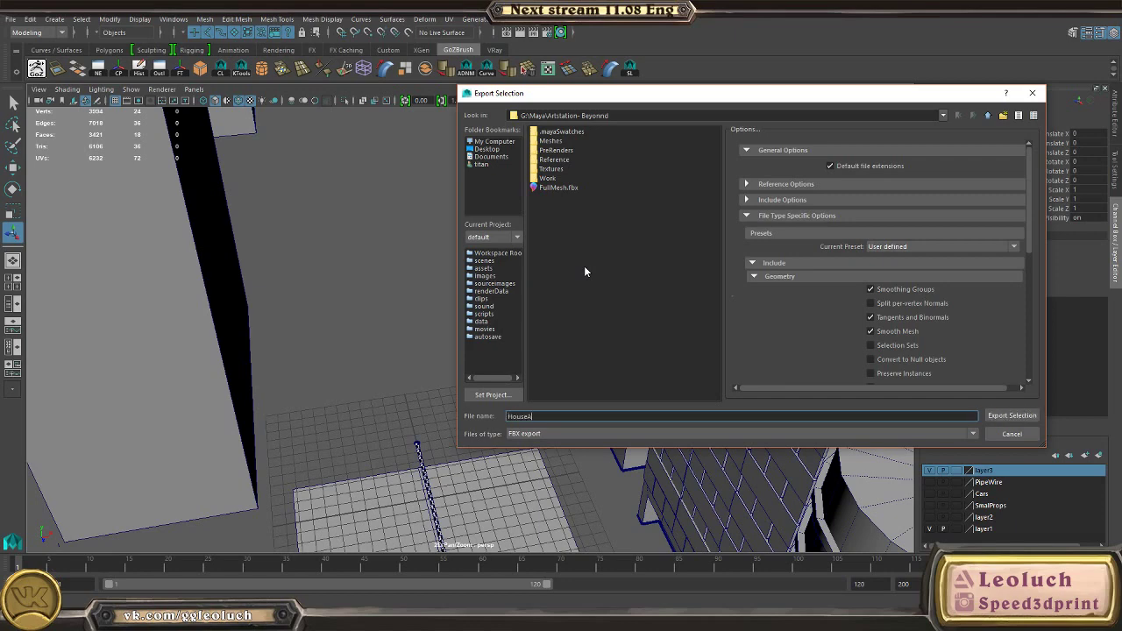
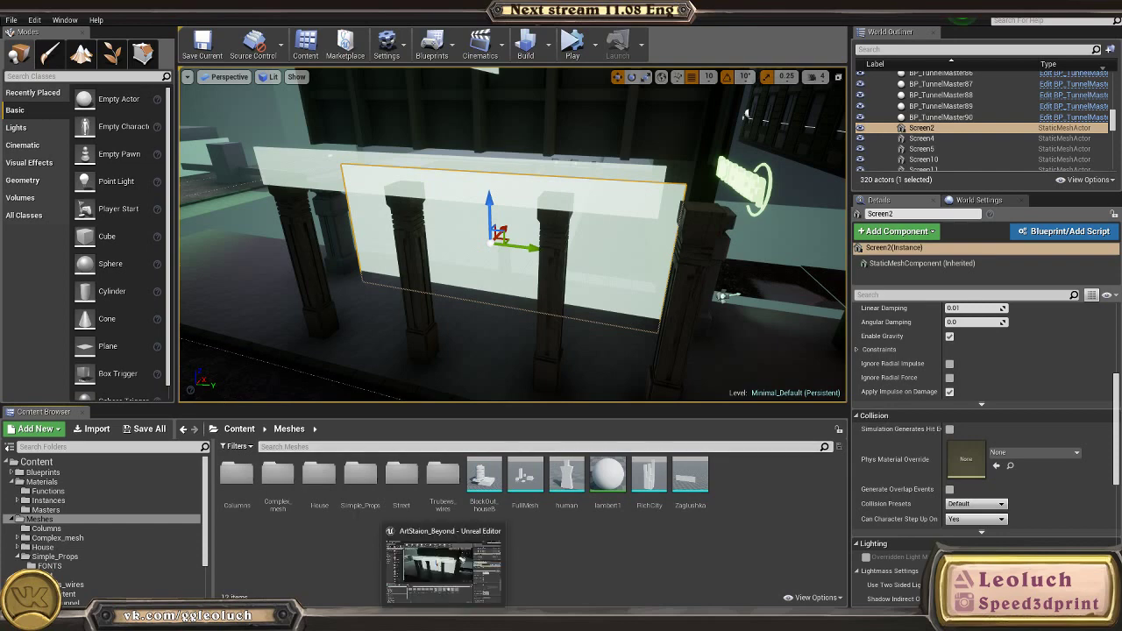
click(419, 561)
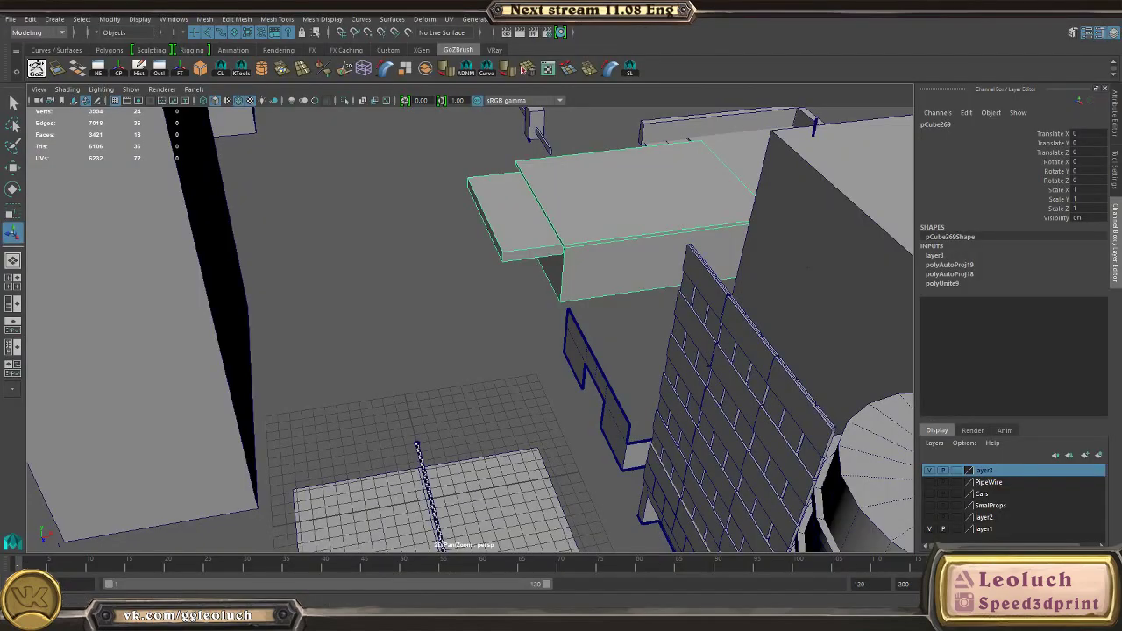
click(21, 19)
click(52, 193)
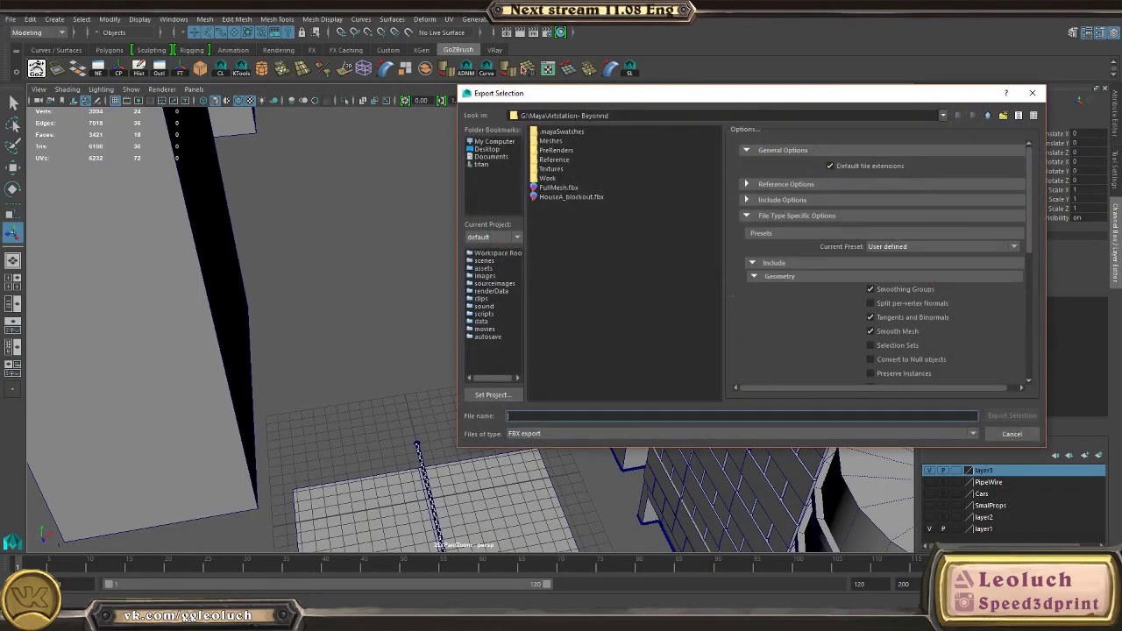
click(1033, 93)
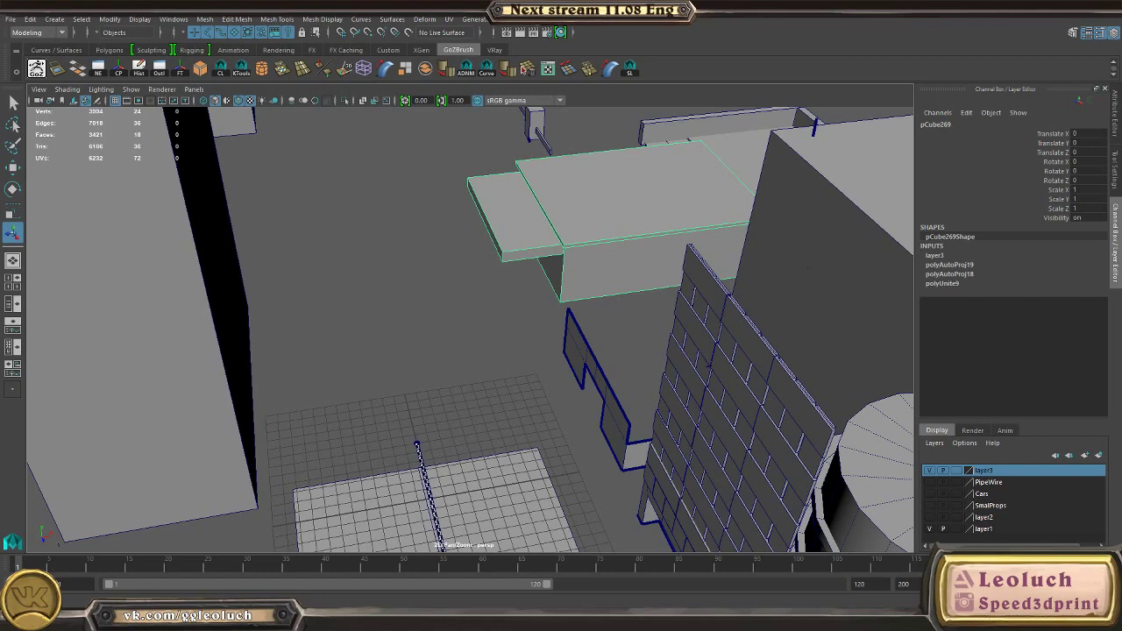
Step: Switch to Unreal and import the HouseA_blockout FBX into the Meshes folder with an Import Uniform Scale of 100
key(alt+Tab)
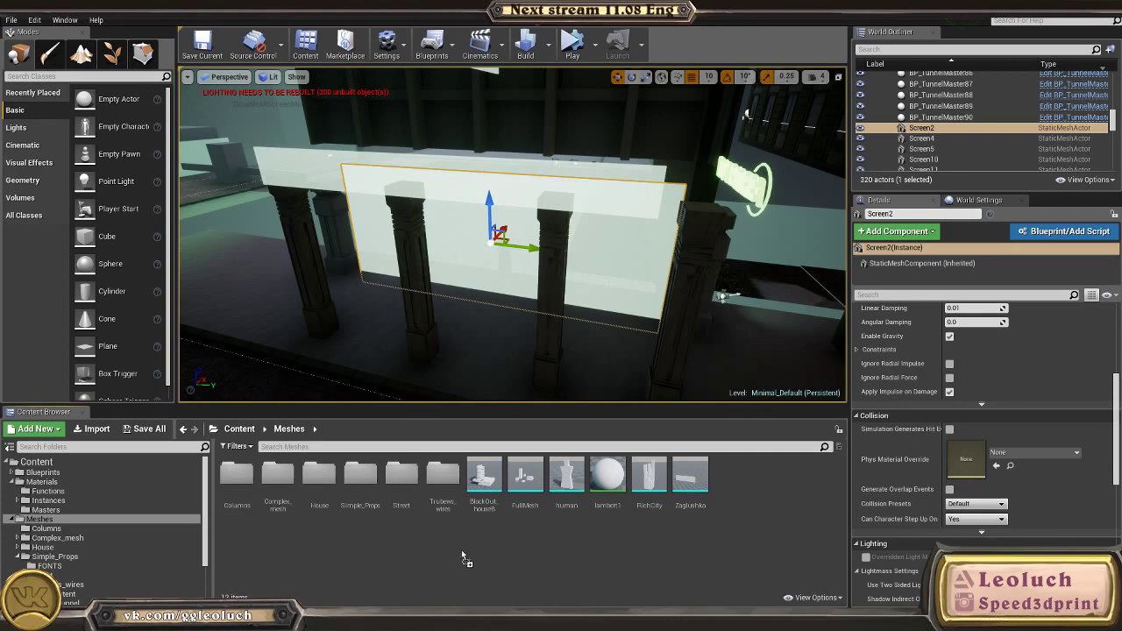
drag(461, 550, 482, 546)
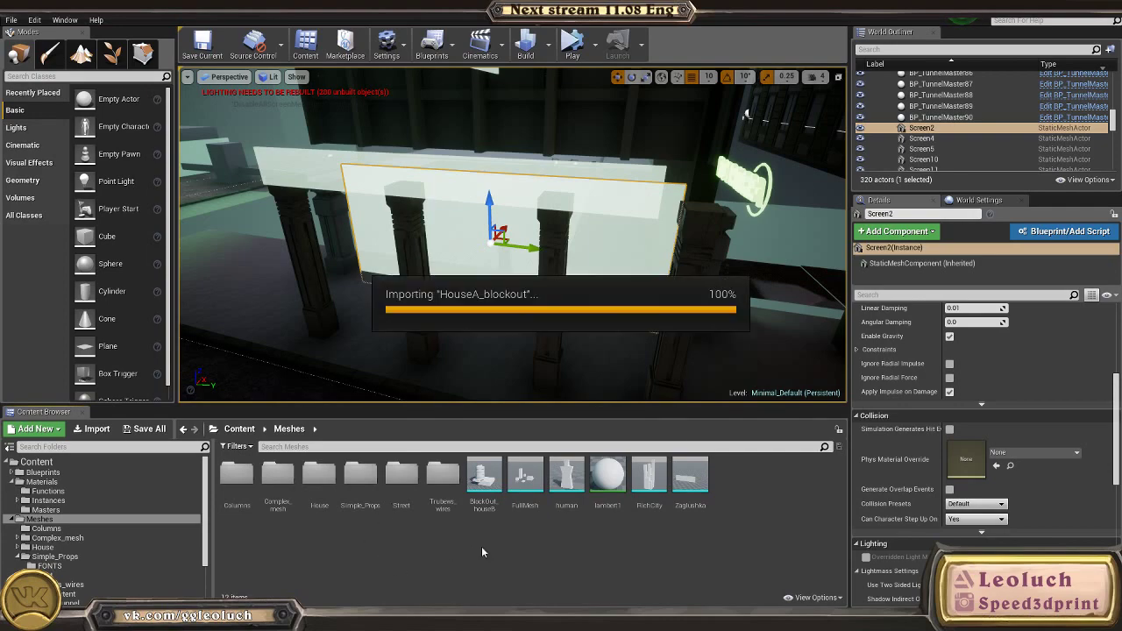
click(556, 427)
text(100.0)
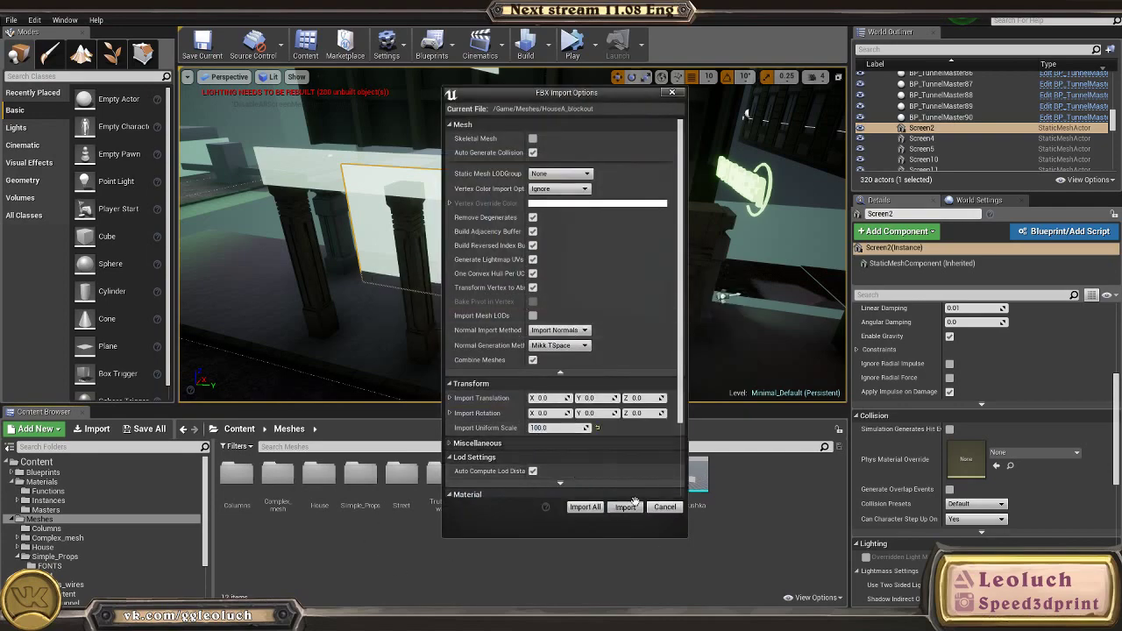
click(585, 507)
Step: Place the HouseA_blockout mesh in the level and set its X and Y location to 0
right_drag(588, 362, 543, 386)
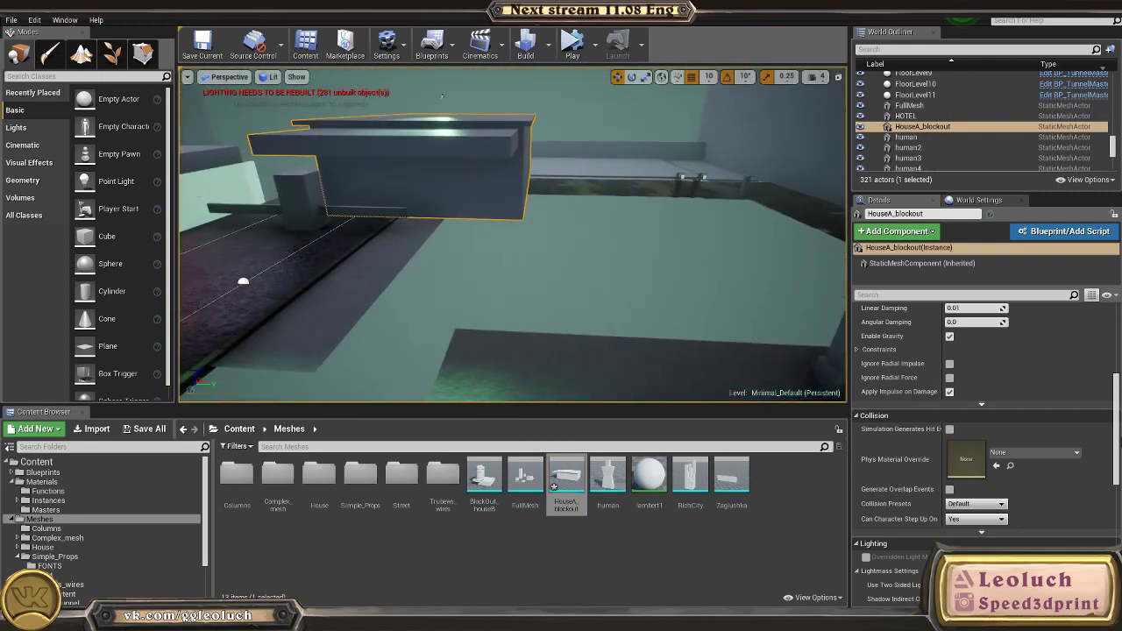
scroll(1117, 377, up, 6)
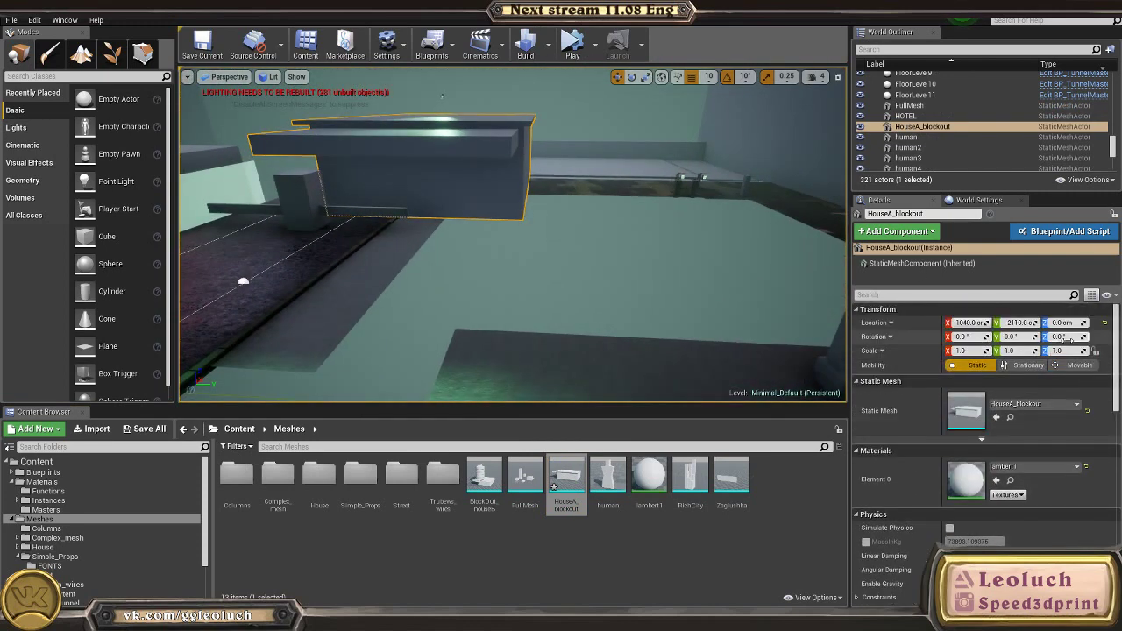
right_drag(582, 353, 692, 368)
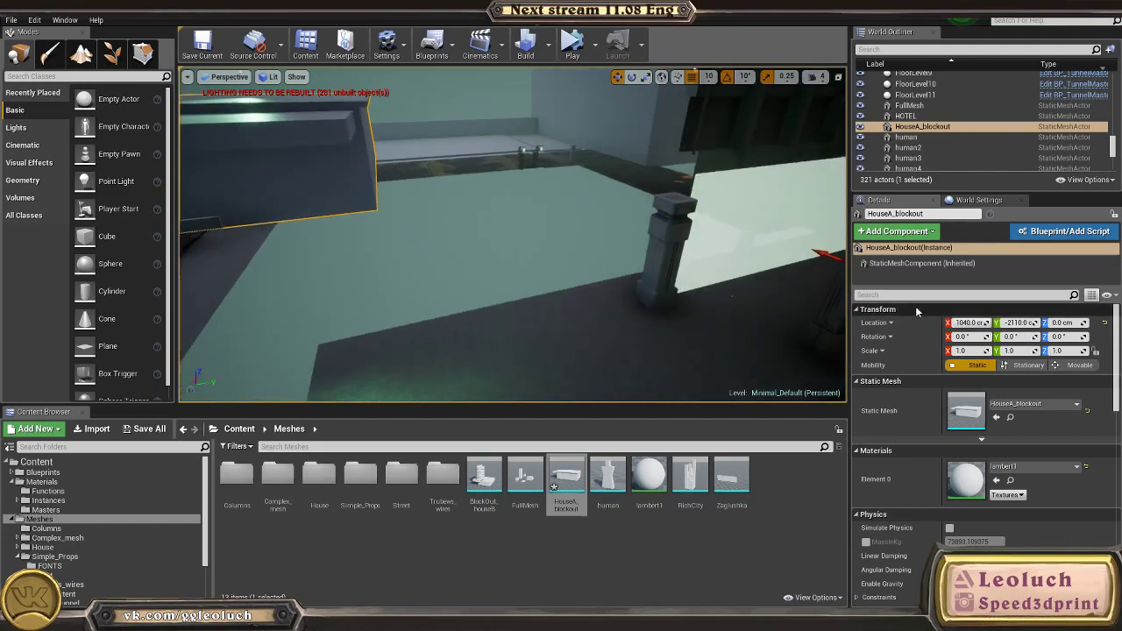
text(0)
key(Tab)
text(0)
key(Return)
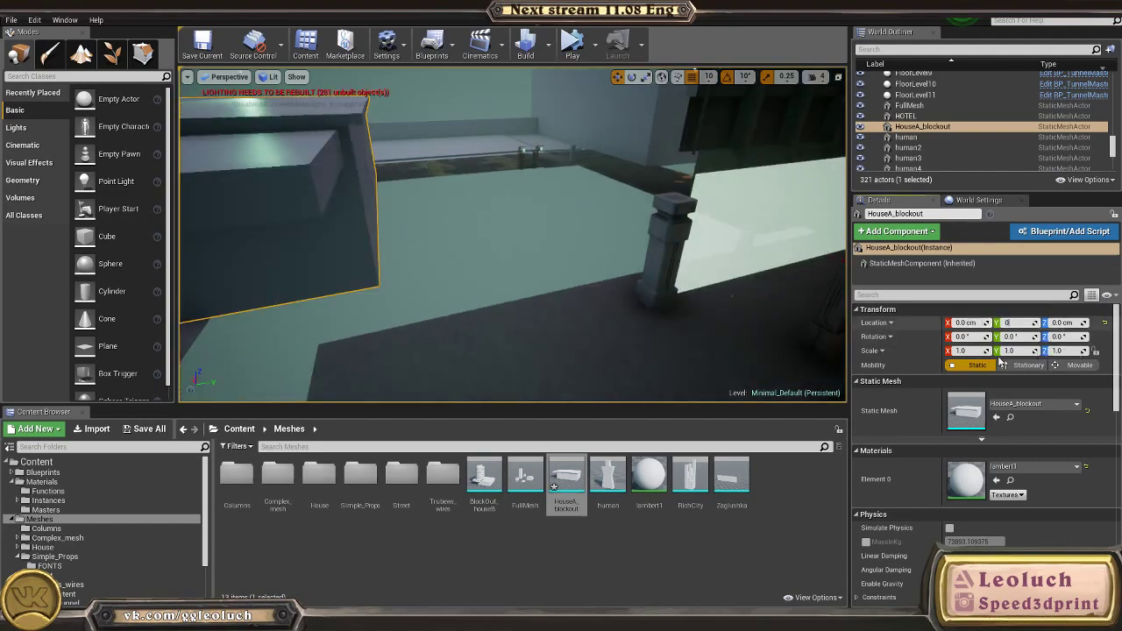
Step: Move the HouseA_blockout building along X and Y so its slab sits over the columns beside the street
mouse_move(654, 213)
right_down()
mouse_move(728, 213)
mouse_move(654, 213)
right_up()
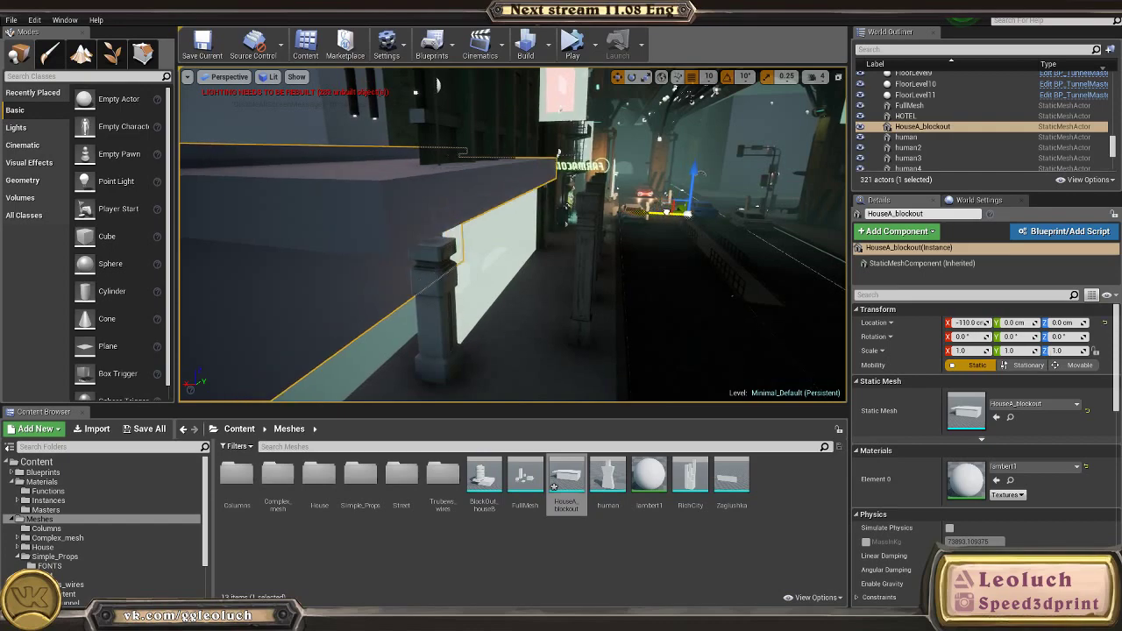
drag(654, 212, 692, 218)
right_drag(692, 217, 729, 271)
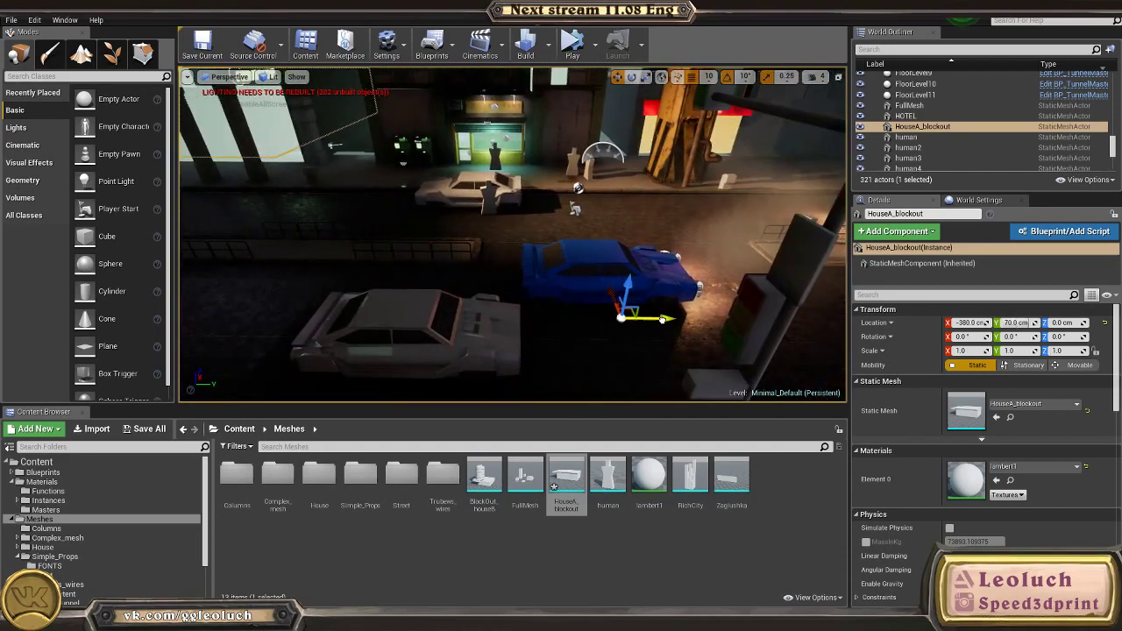
click(708, 78)
right_drag(692, 105, 714, 123)
drag(688, 354, 808, 358)
Step: Run the level and review the street scene full screen, with and without the editor icons
right_drag(808, 357, 436, 230)
click(385, 351)
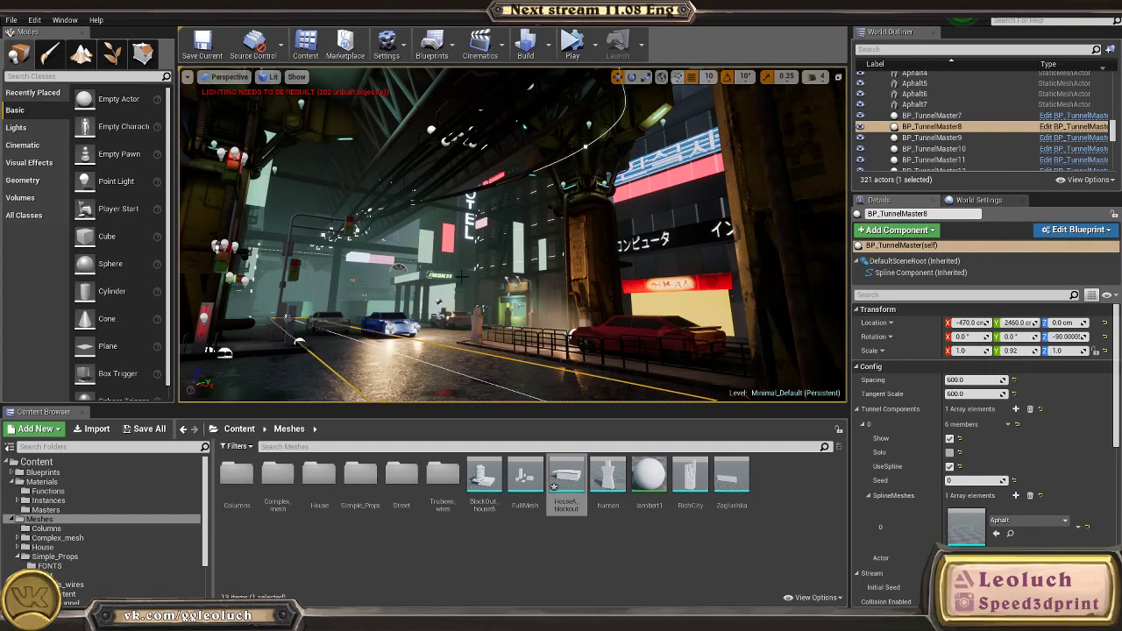
key(alt+s)
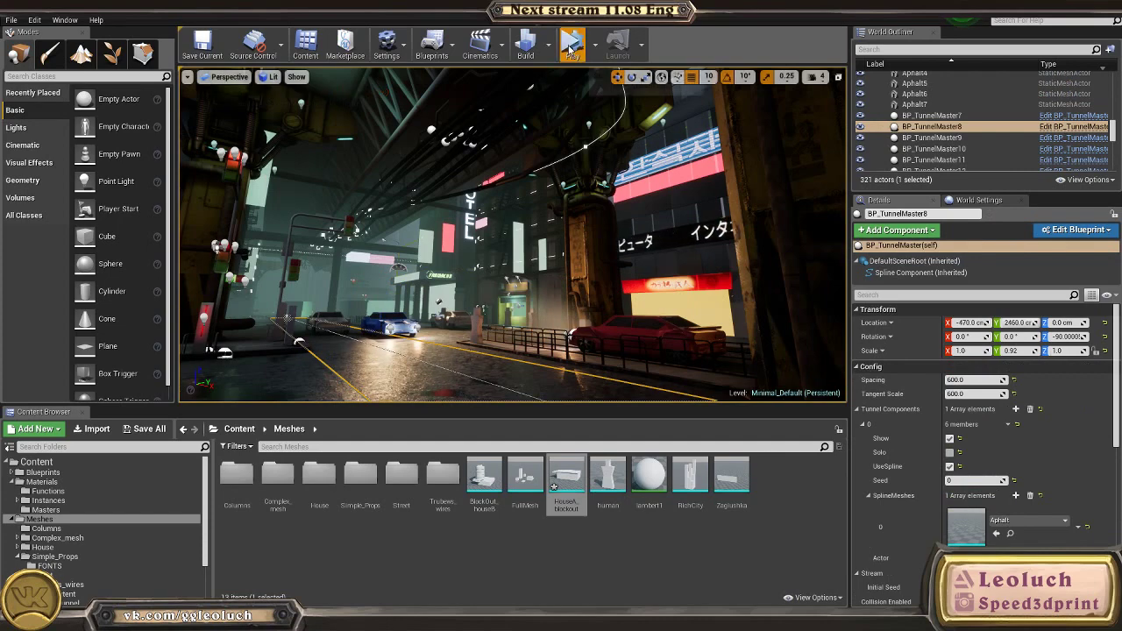
key(F11)
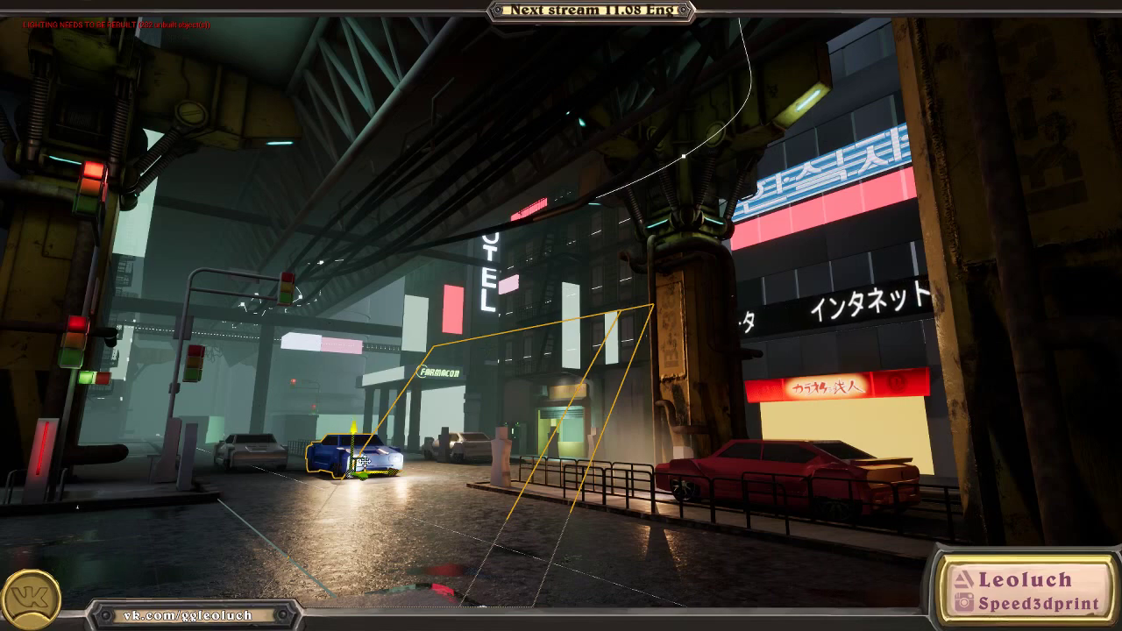
key(g)
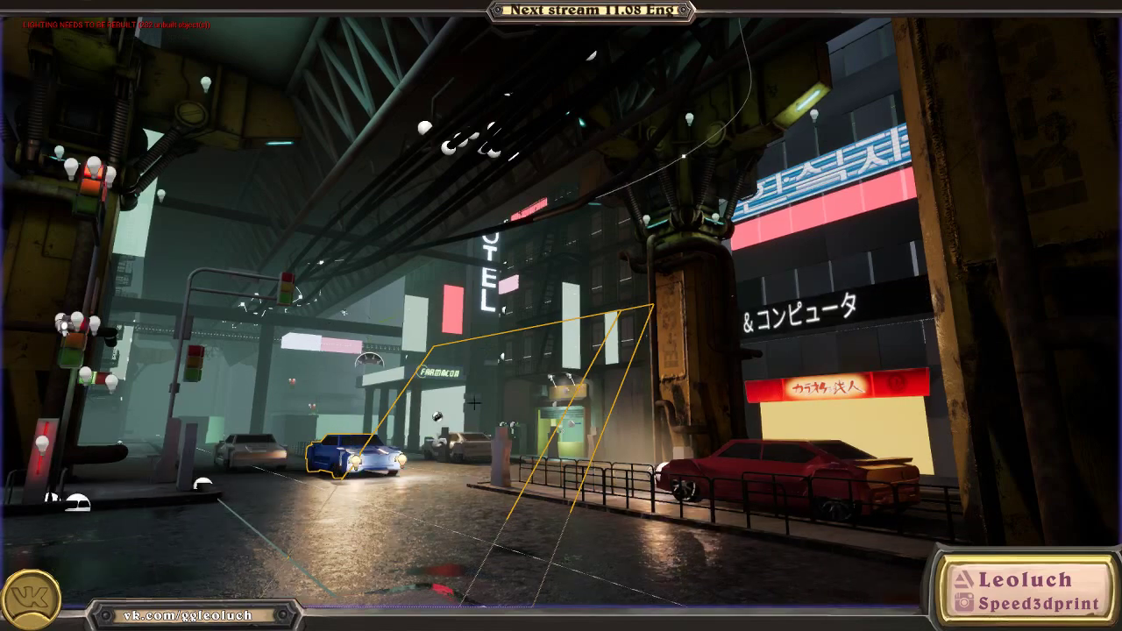
key(F11)
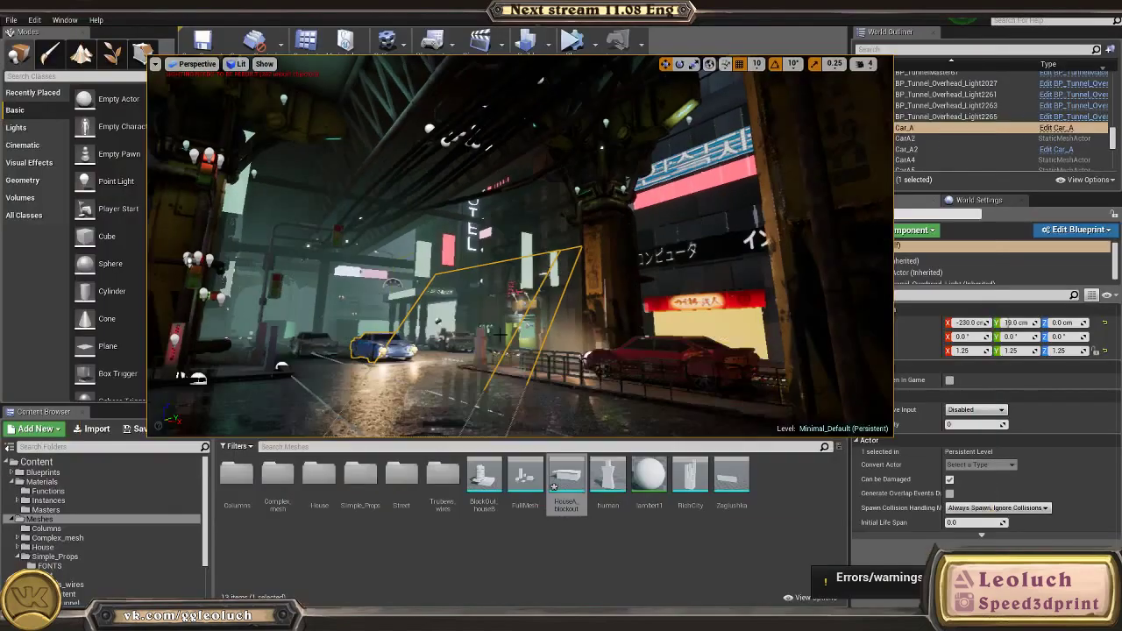
Step: Move the FARMACON sign to X 960 cm and Z 620 cm, in front of the new building's fascia
mouse_move(513, 236)
right_down()
mouse_move(491, 217)
mouse_move(517, 216)
right_up()
mouse_move(491, 274)
right_down()
mouse_move(518, 278)
mouse_move(485, 272)
right_up()
click(484, 273)
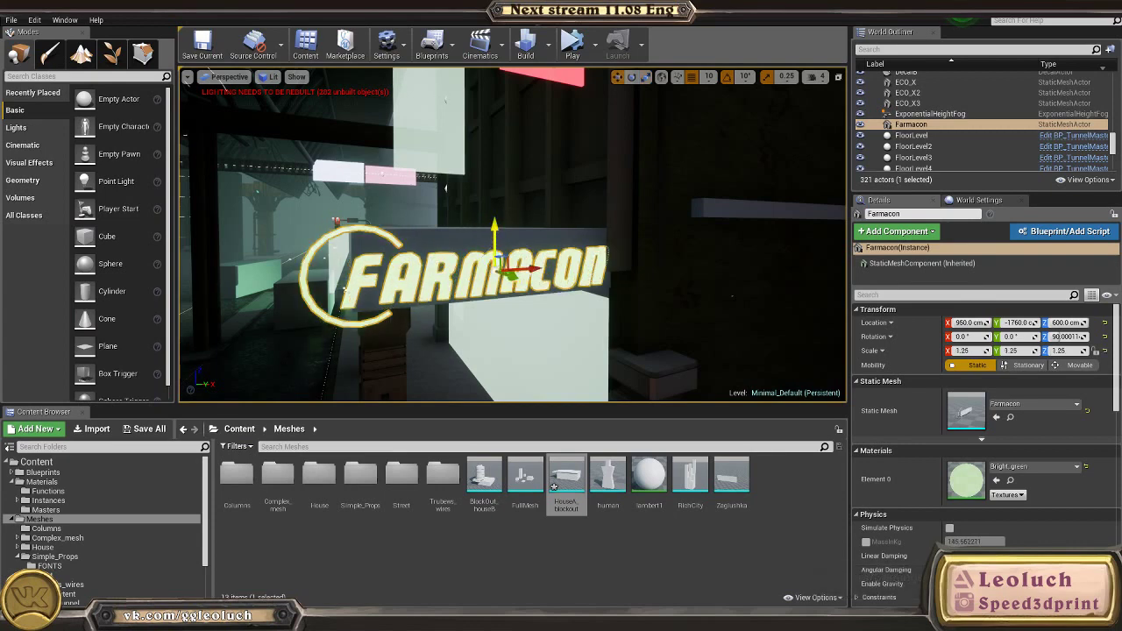
right_drag(496, 222, 556, 209)
mouse_move(471, 271)
right_down()
mouse_move(508, 272)
mouse_move(470, 272)
right_up()
drag(585, 278, 585, 277)
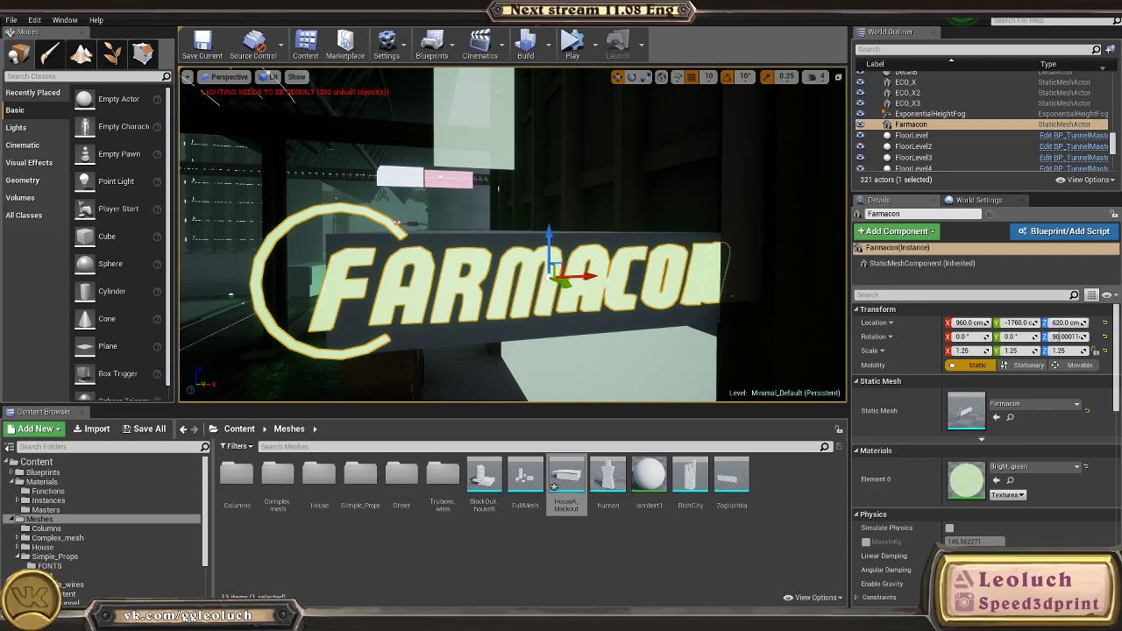
right_drag(517, 319, 545, 319)
right_drag(399, 239, 357, 239)
alt+drag(415, 265, 607, 221)
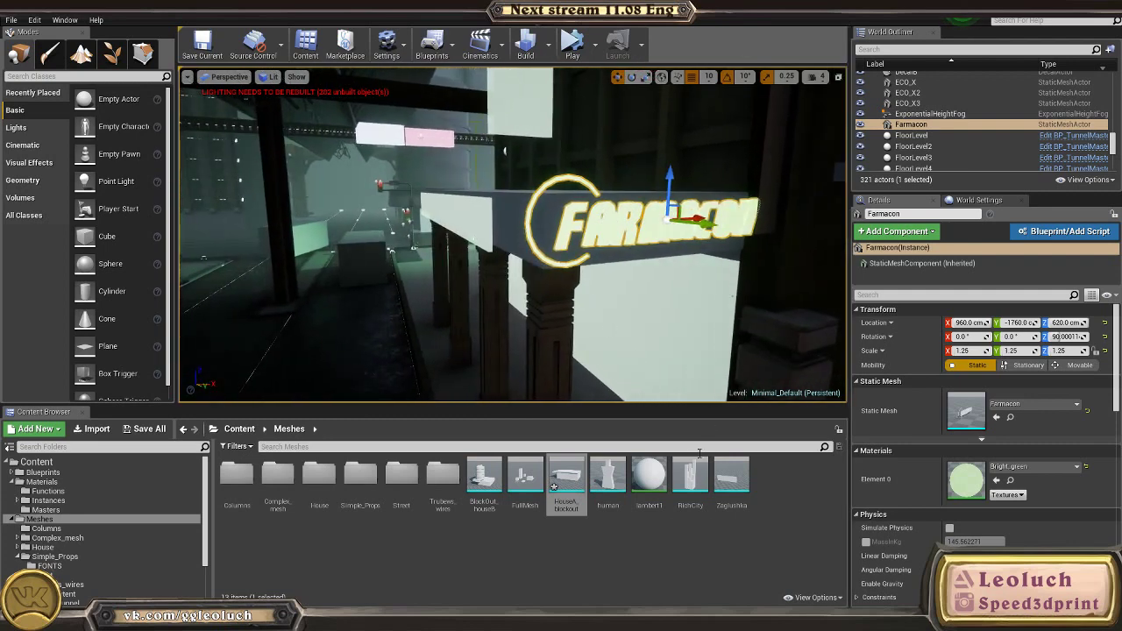
Step: Open the Bright_green material instance from the Materials Instances folder and adjust the saturation of its green Color
click(49, 501)
scroll(601, 589, down, 1)
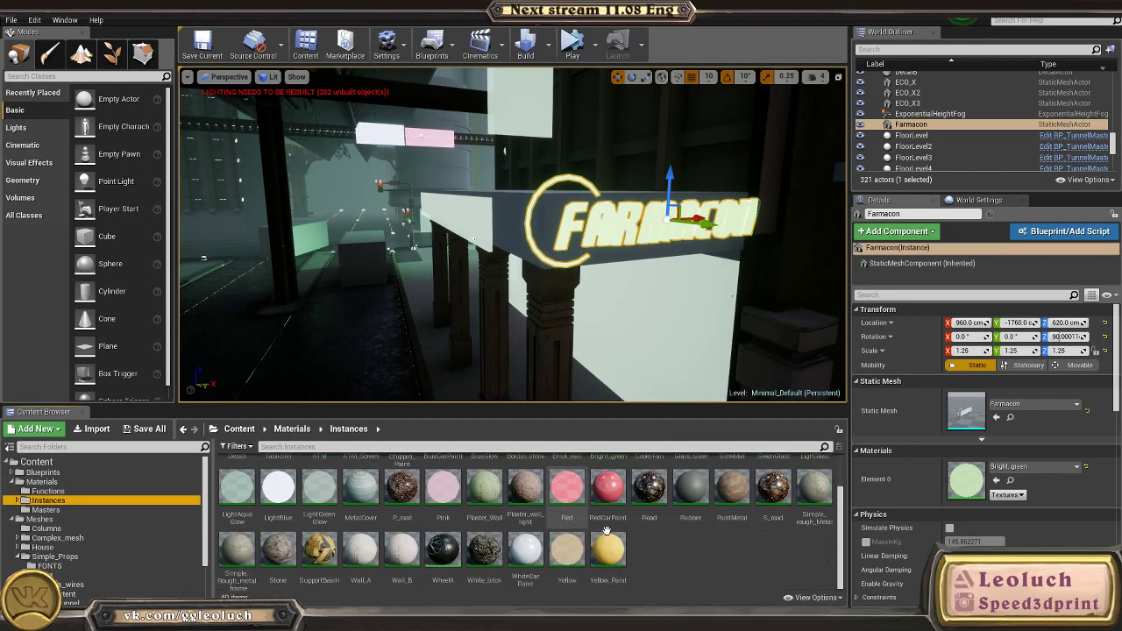
click(620, 482)
double_click(618, 480)
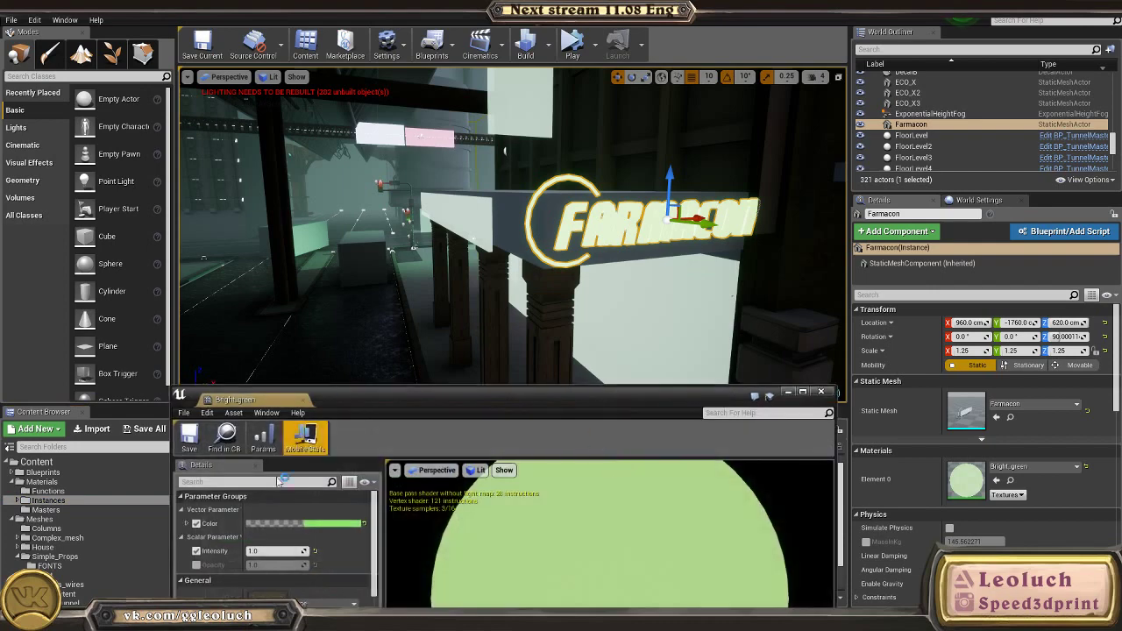
click(271, 445)
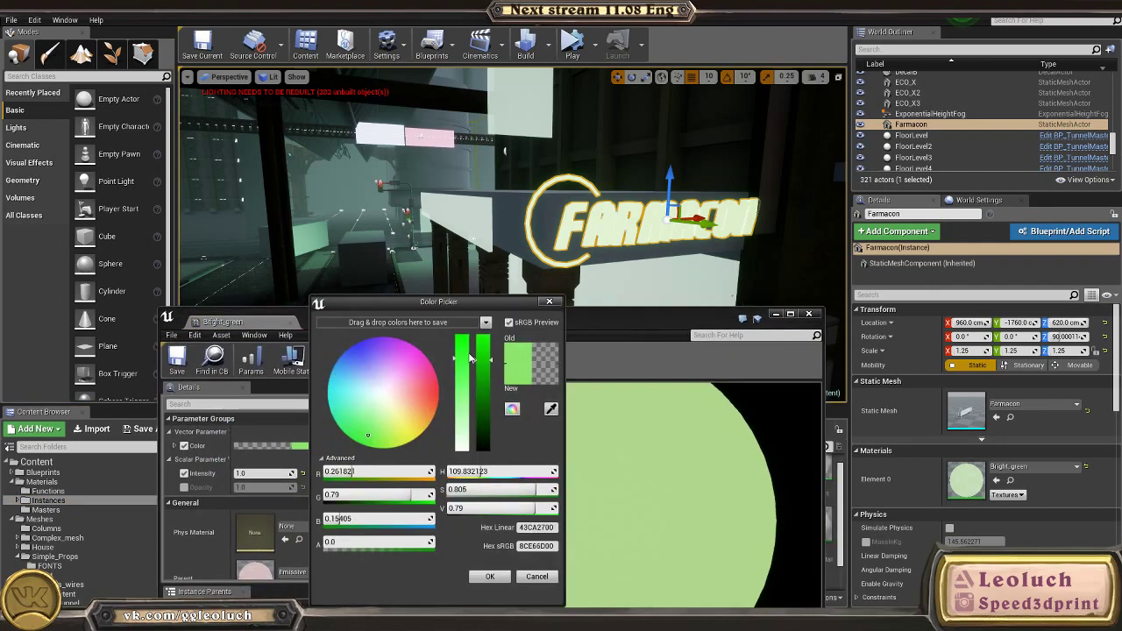
mouse_move(470, 358)
mouse_down()
mouse_move(461, 348)
mouse_move(483, 360)
mouse_move(488, 433)
mouse_move(483, 360)
mouse_move(482, 375)
mouse_move(462, 360)
mouse_up()
click(490, 575)
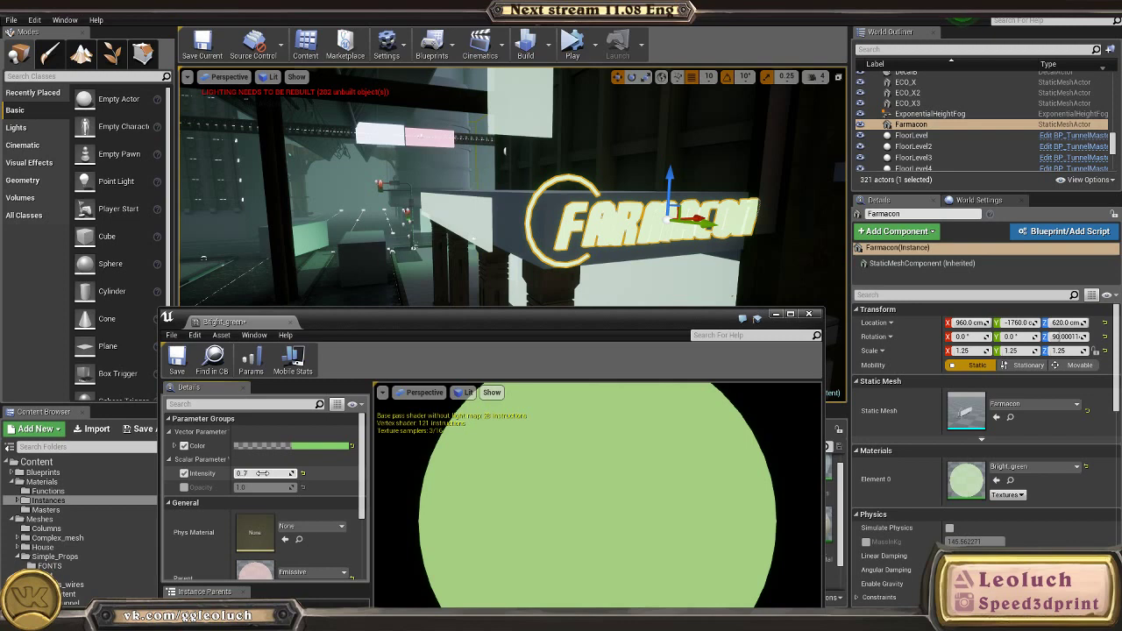
Step: Set the Bright_green Intensity to 0.7, save the material instance and close its editor
click(262, 474)
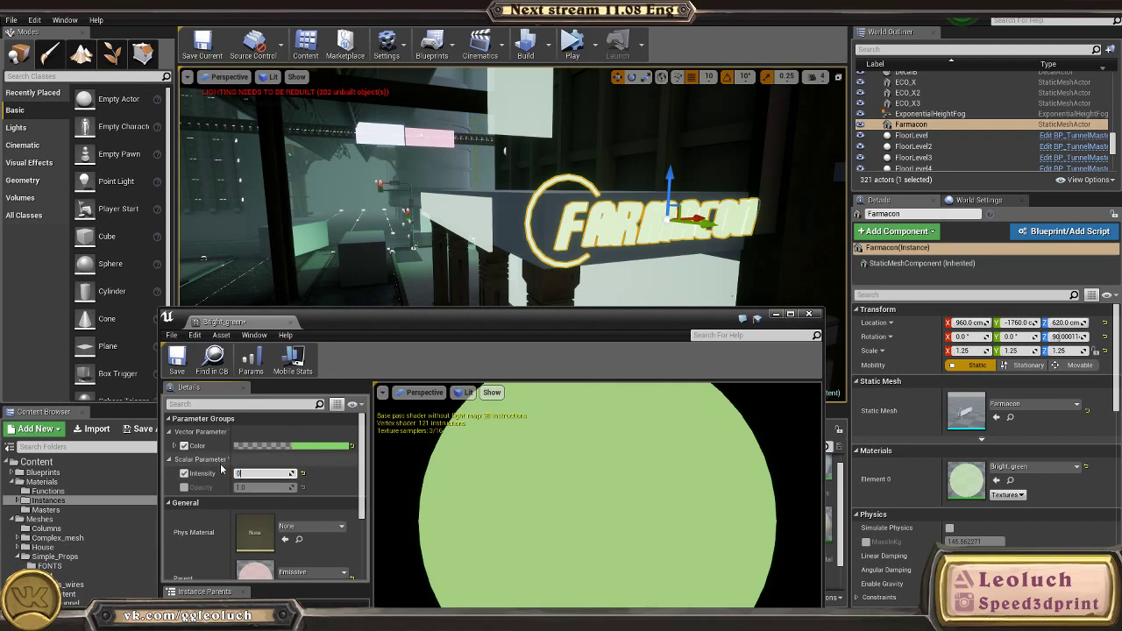
text(0.7)
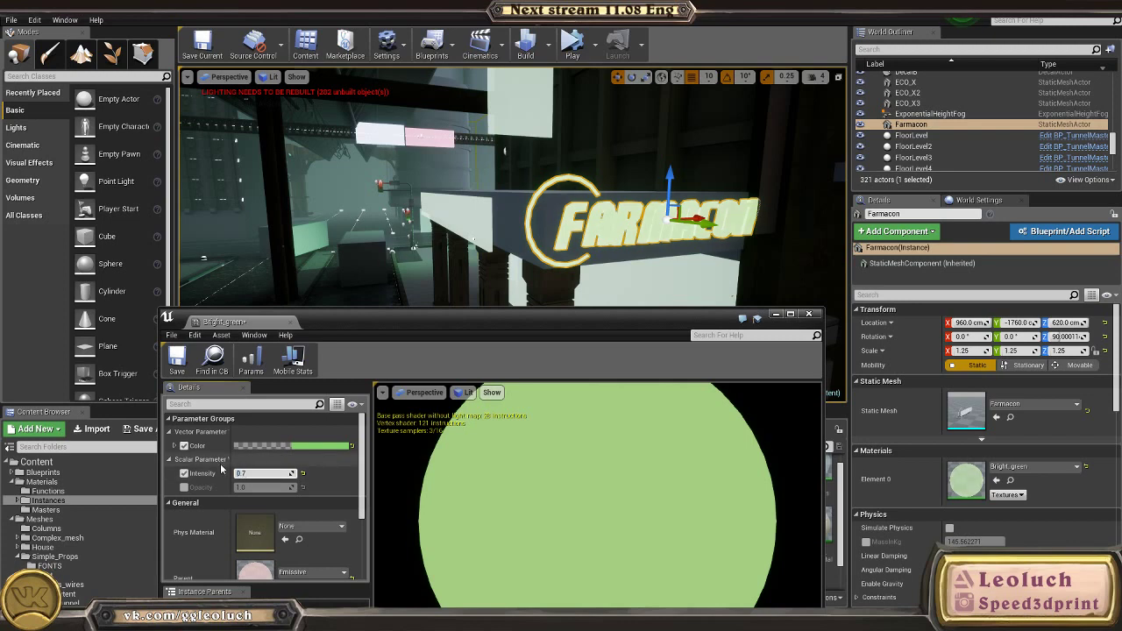
key(Return)
click(177, 360)
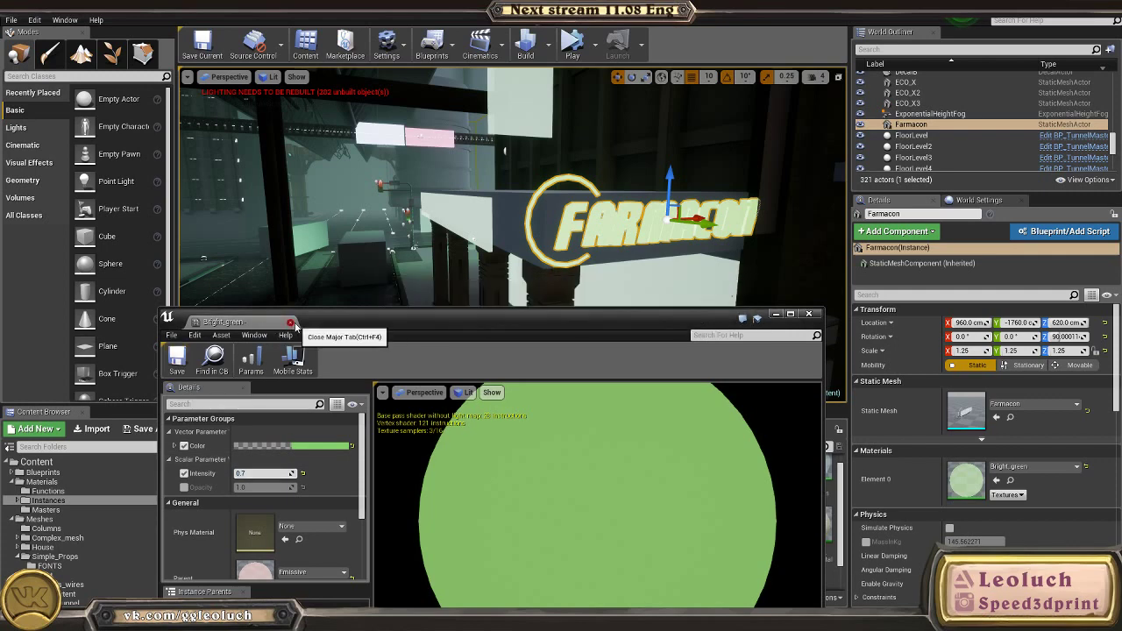
click(808, 313)
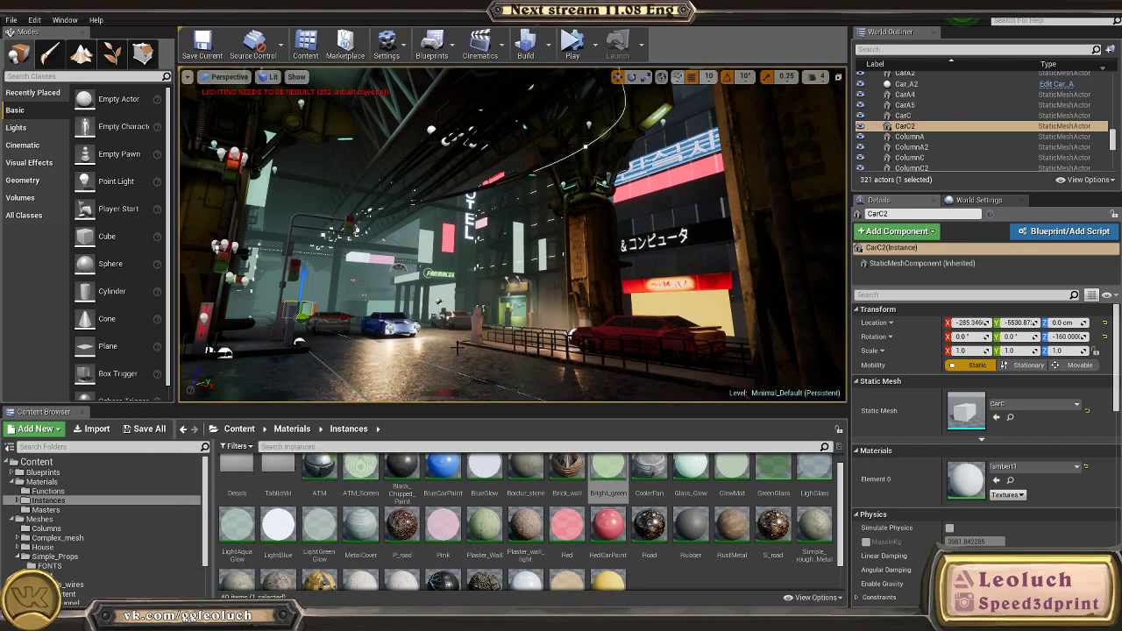
Step: Select the FARMACON sign and enable Use Emissive for Static Lighting in its Lightmass Settings
click(392, 325)
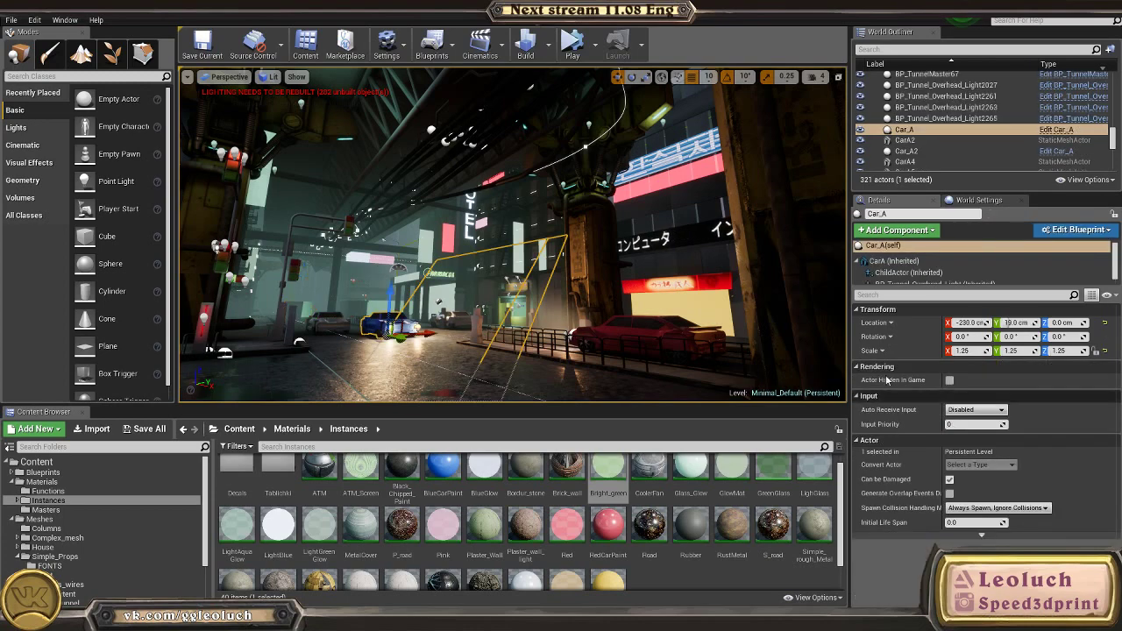
key(w)
right_drag(392, 325, 331, 308)
key(w)
click(412, 270)
scroll(992, 472, down, 10)
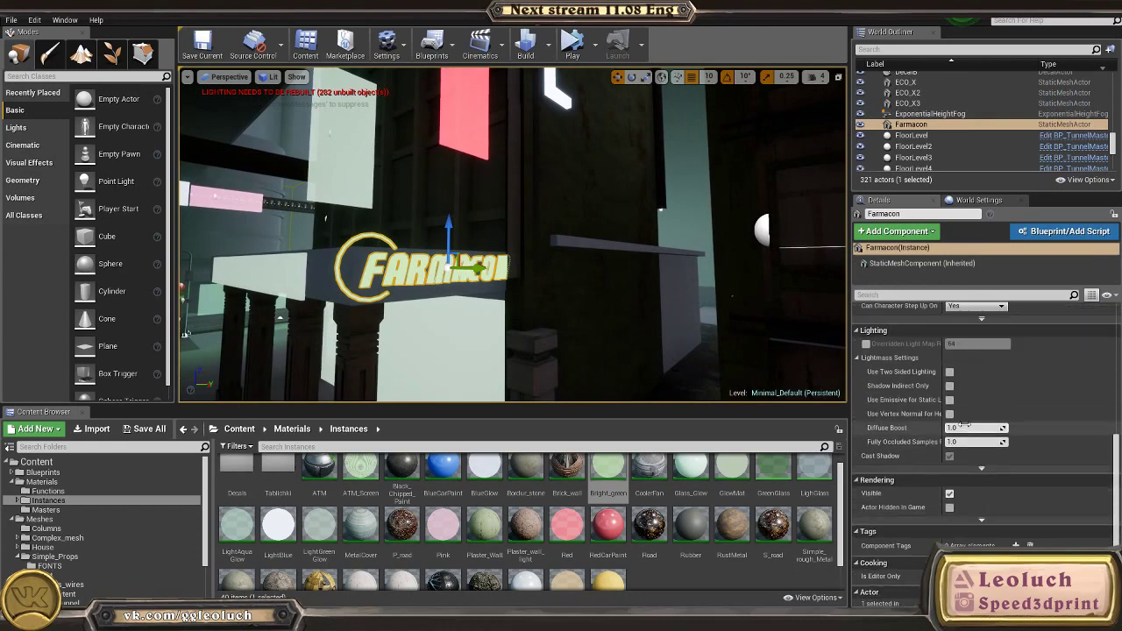
click(950, 400)
Step: Duplicate the FARMACON sign, rotate the copy 90° and place it on the long fascia at X 710 cm, Y -2290 cm
key(a)
right_drag(596, 221, 622, 229)
click(596, 222)
key(d)
click(621, 230)
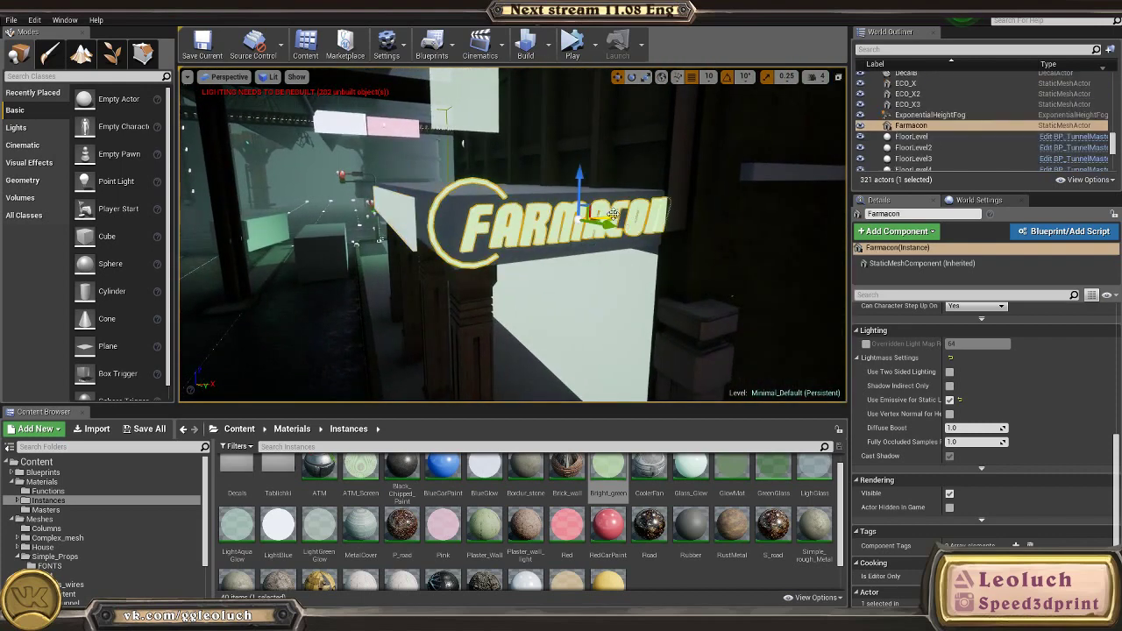
alt+drag(613, 215, 473, 228)
drag(381, 244, 355, 239)
key(a)
right_drag(376, 240, 517, 243)
drag(698, 257, 372, 227)
right_drag(492, 233, 492, 233)
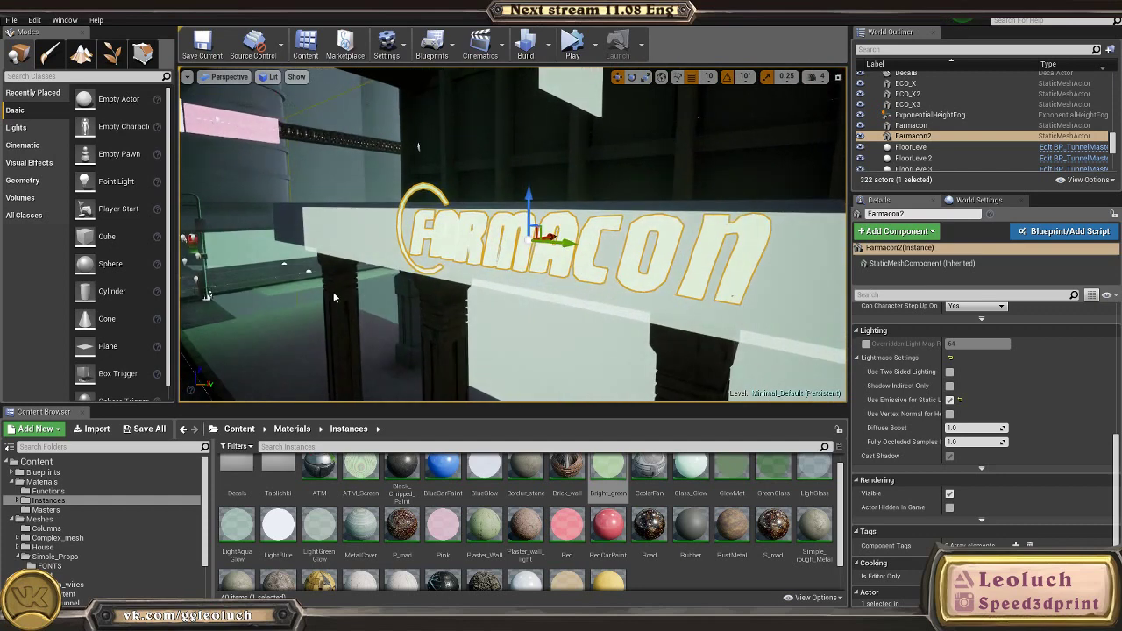
Step: Delete the glowing Screen5 panel behind the new sign on the long fascia
click(659, 305)
key(s)
right_drag(557, 284, 558, 284)
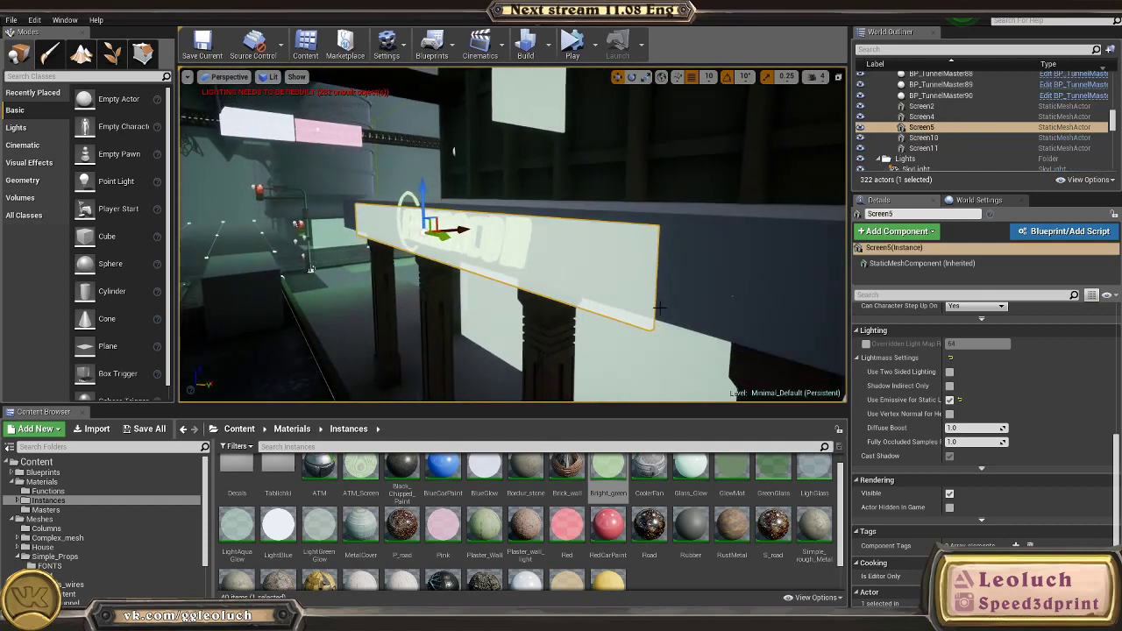
key(Delete)
Step: Duplicate the original side FARMACON sign and place the copy on the opposite end of the fascia at Y -3270 cm
click(474, 235)
right_drag(474, 235, 474, 235)
right_drag(403, 221, 402, 222)
right_drag(707, 314, 412, 136)
click(555, 225)
right_drag(555, 225, 607, 213)
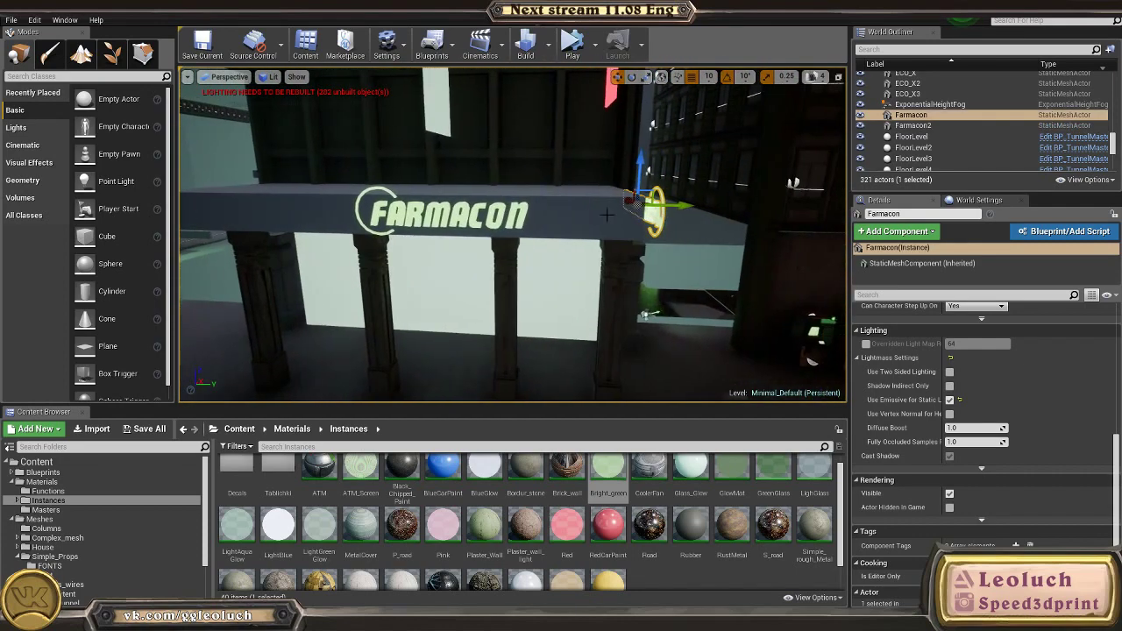
alt+drag(690, 204, 302, 198)
right_drag(302, 198, 644, 260)
drag(680, 259, 526, 262)
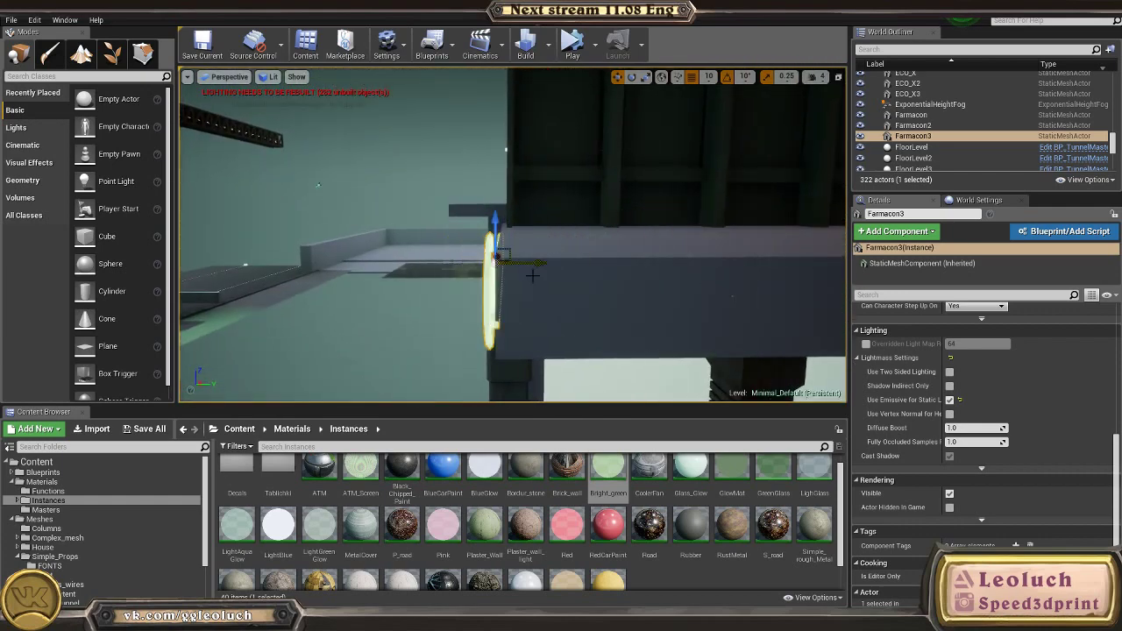
right_drag(526, 262, 640, 254)
right_drag(456, 279, 447, 278)
Step: Mirror the far-end FARMACON copy so it reads correctly by setting its Y scale to -1.25
key(r)
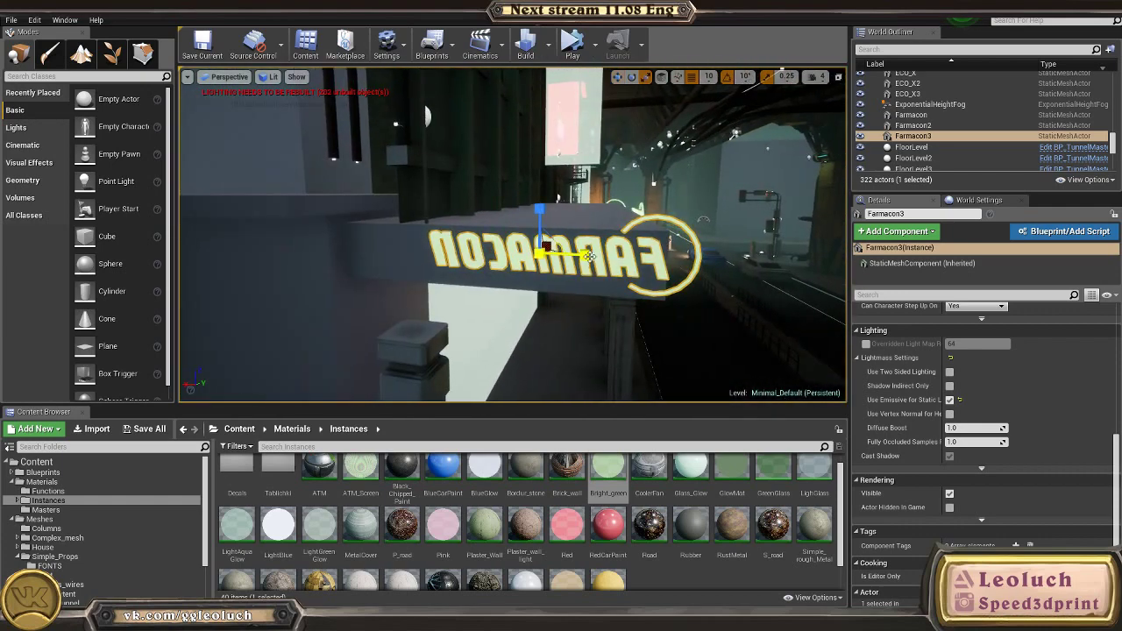
right_drag(552, 253, 627, 242)
scroll(1069, 393, up, 10)
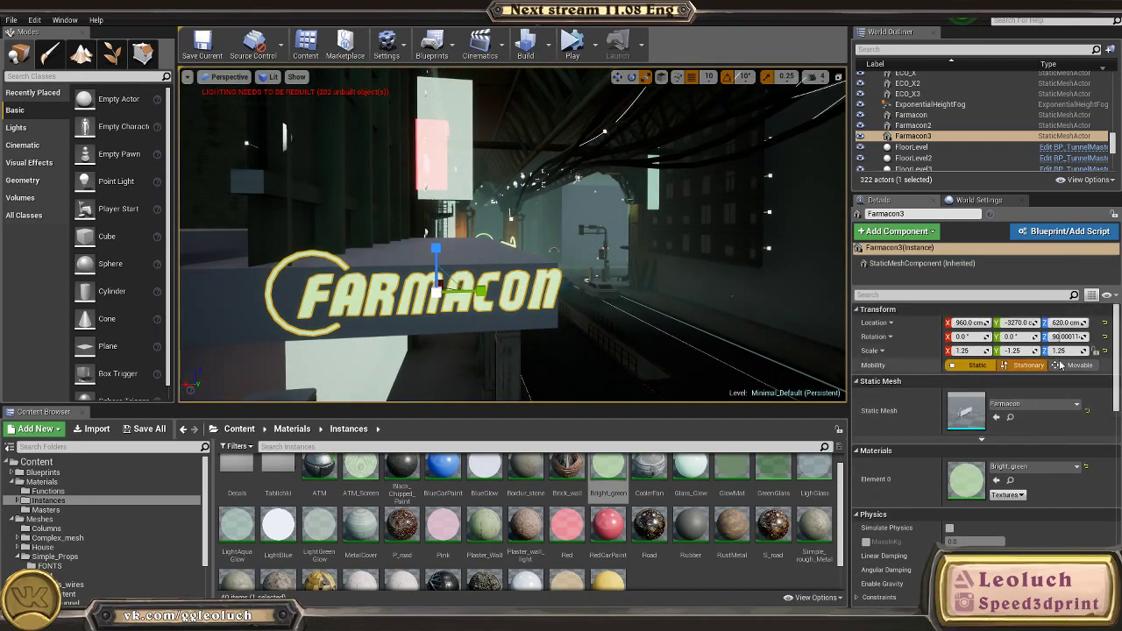
right_drag(648, 281, 491, 268)
click(299, 342)
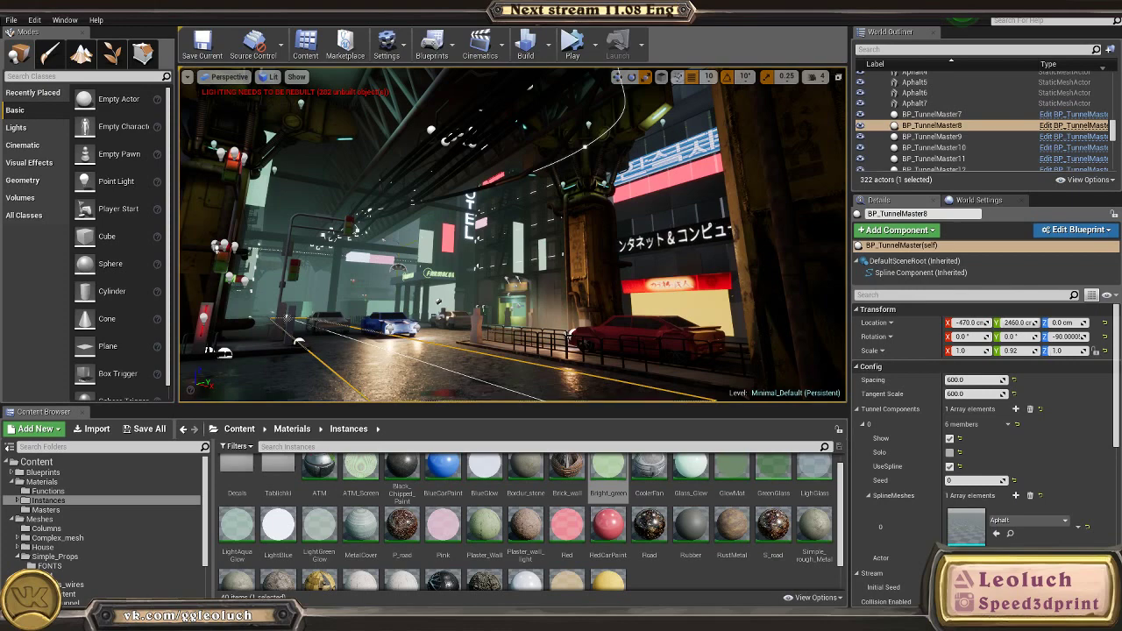
Step: Scale the FARMACON sign on the long fascia uniformly to 1.5
key(w)
right_drag(405, 277, 324, 268)
alt+drag(506, 350, 691, 355)
click(554, 251)
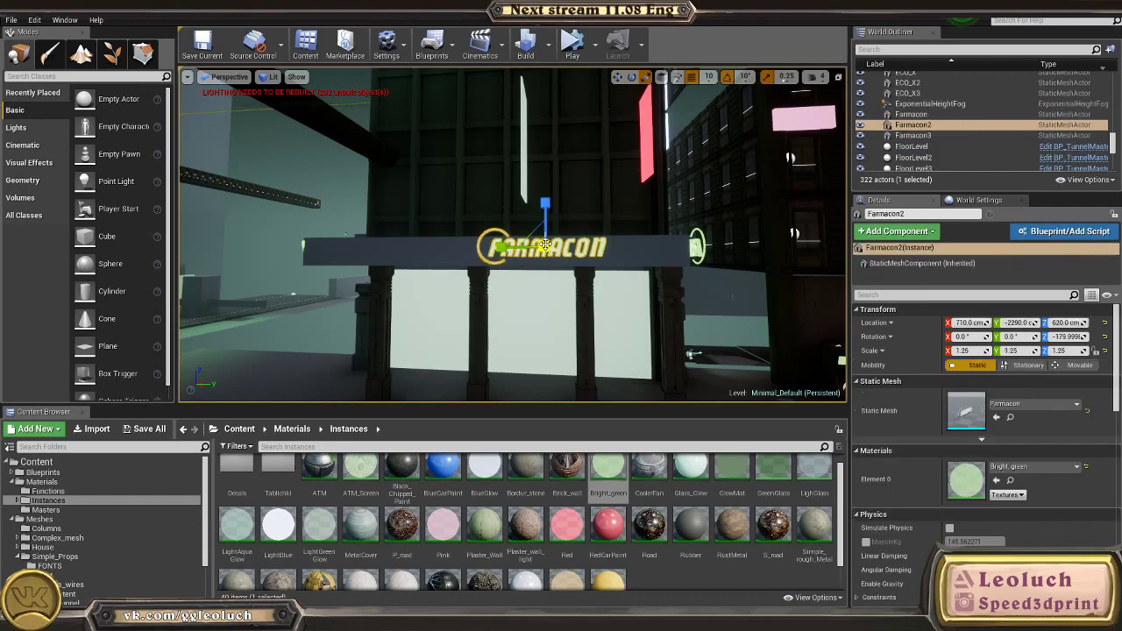
key(w)
key(a)
right_drag(545, 245, 563, 252)
mouse_move(672, 270)
mouse_down()
mouse_move(664, 279)
mouse_move(682, 261)
mouse_up()
key(ctrl+z)
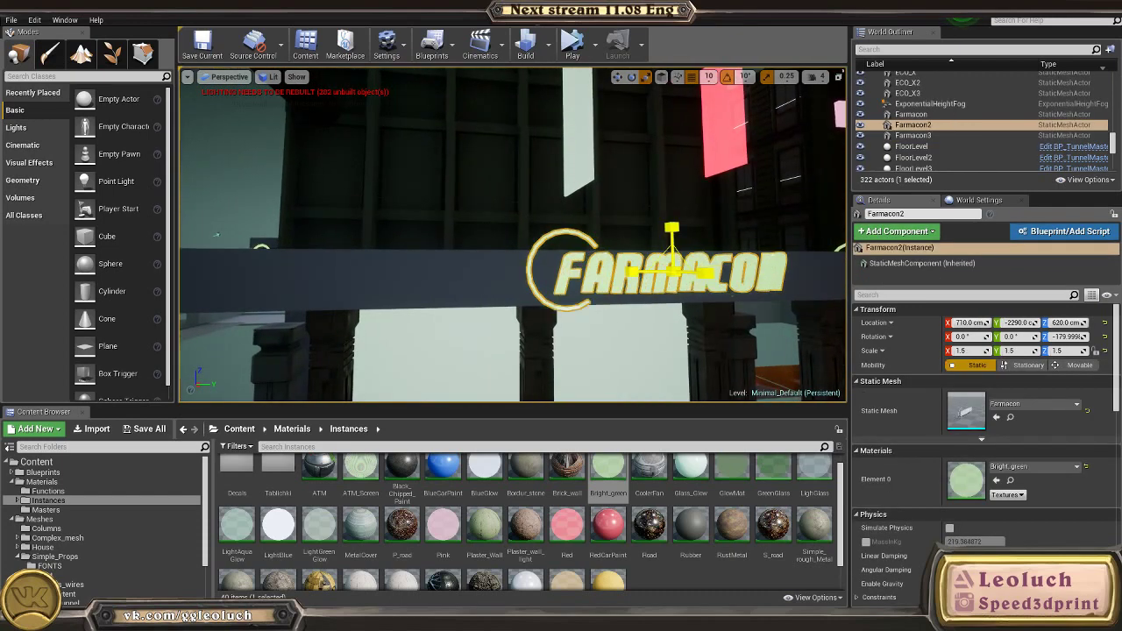
Step: Move the long-fascia FARMACON sign to Y -2320 cm and check it from the street view
key(d)
right_drag(627, 295, 641, 302)
key(s)
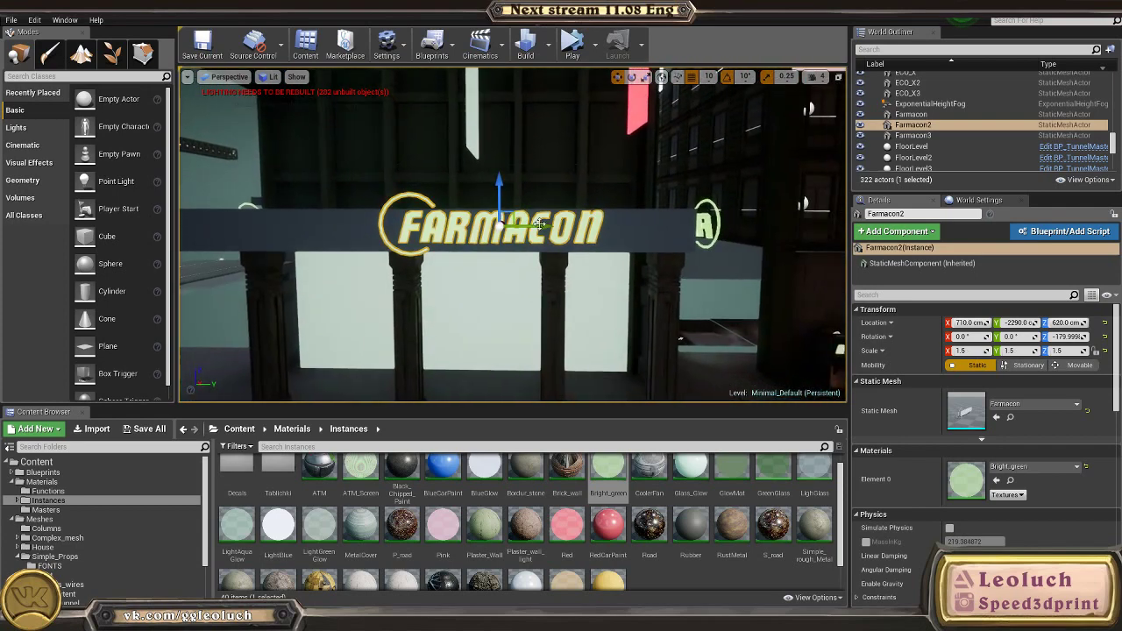
drag(538, 227, 523, 231)
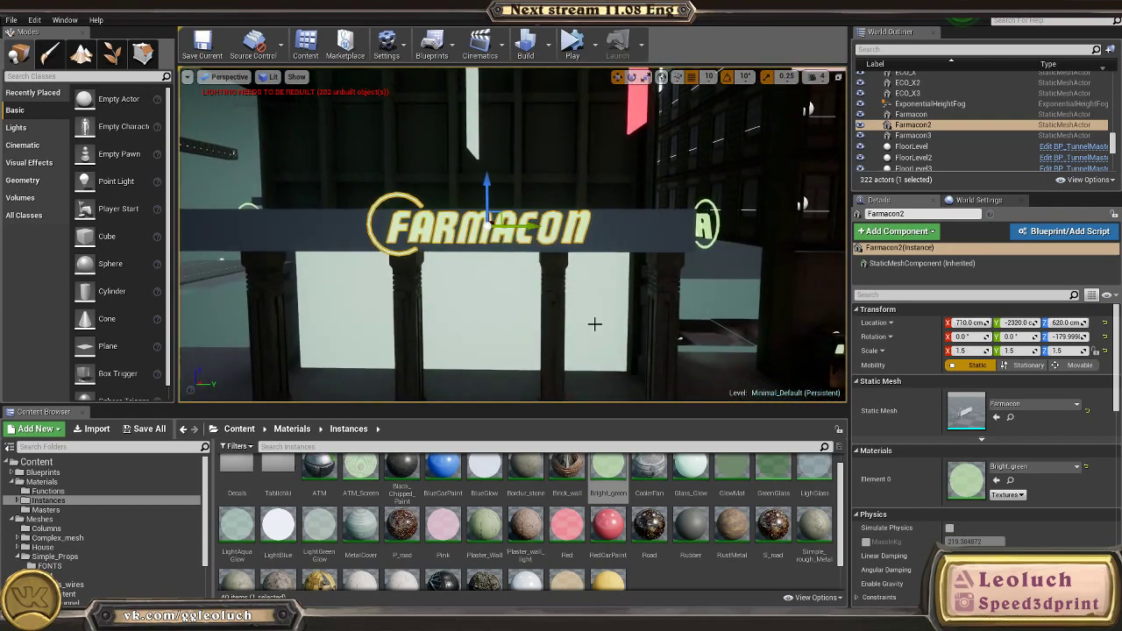
key(s)
right_drag(595, 324, 508, 319)
key(d)
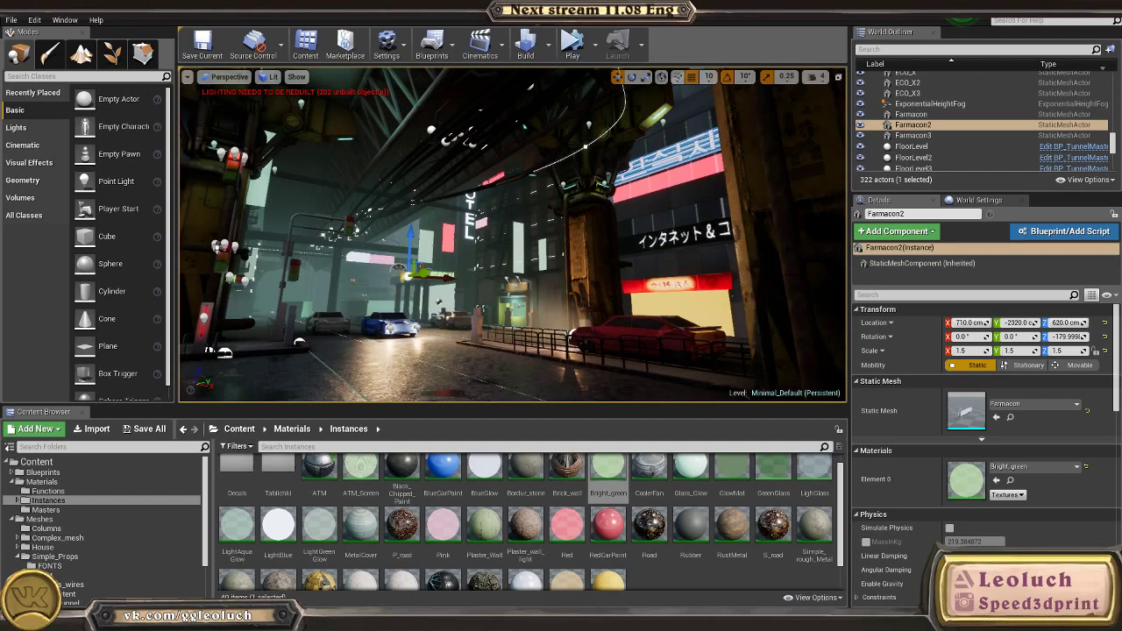
click(421, 371)
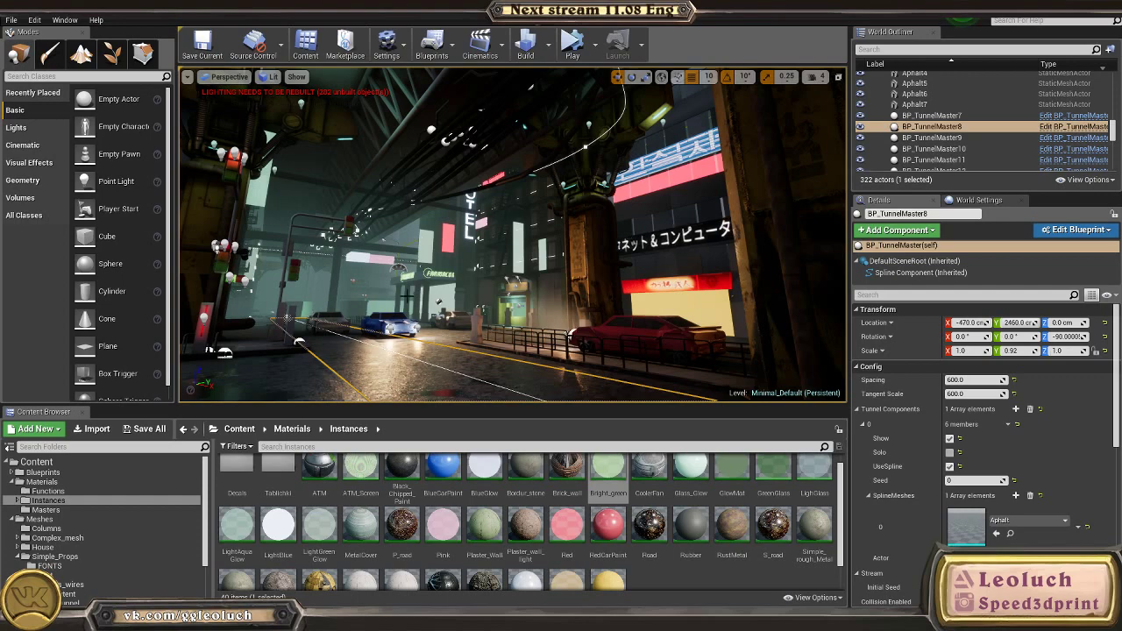
Step: Lower the long-fascia FARMACON sign to Z 600 cm and stretch it along Y
key(w)
right_drag(512, 263, 431, 259)
key(s)
click(528, 200)
drag(522, 149, 523, 166)
mouse_move(496, 207)
mouse_down()
mouse_move(463, 208)
mouse_move(478, 209)
mouse_up()
click(580, 323)
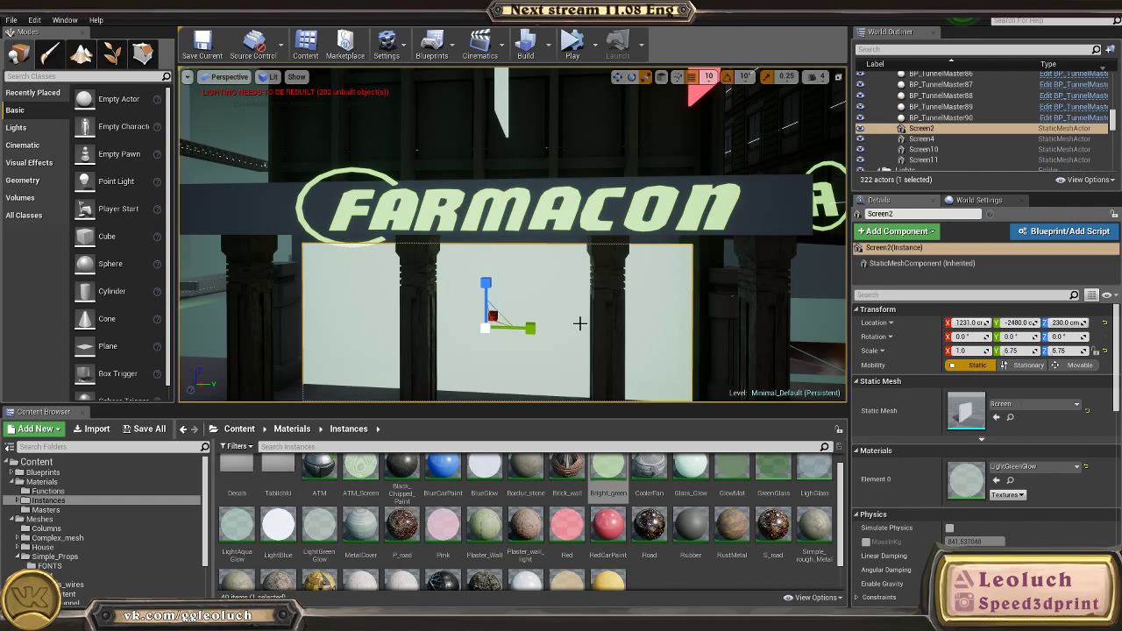
Step: Simulate the level from the street view to review the signs, and stop the simulation
key(1)
key(2)
click(384, 365)
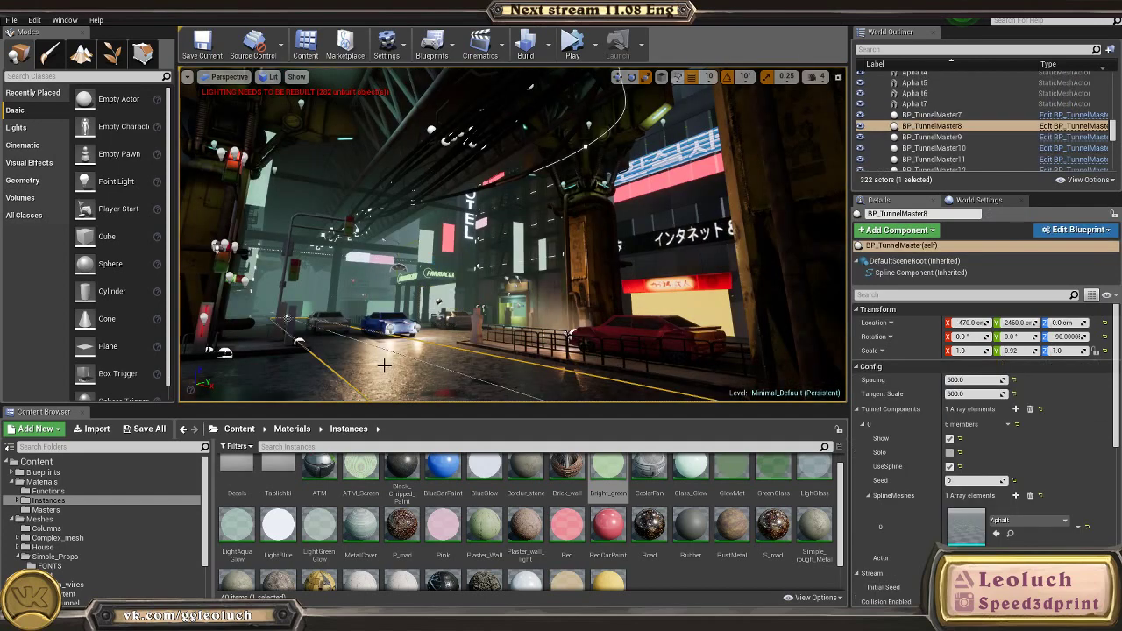
click(562, 54)
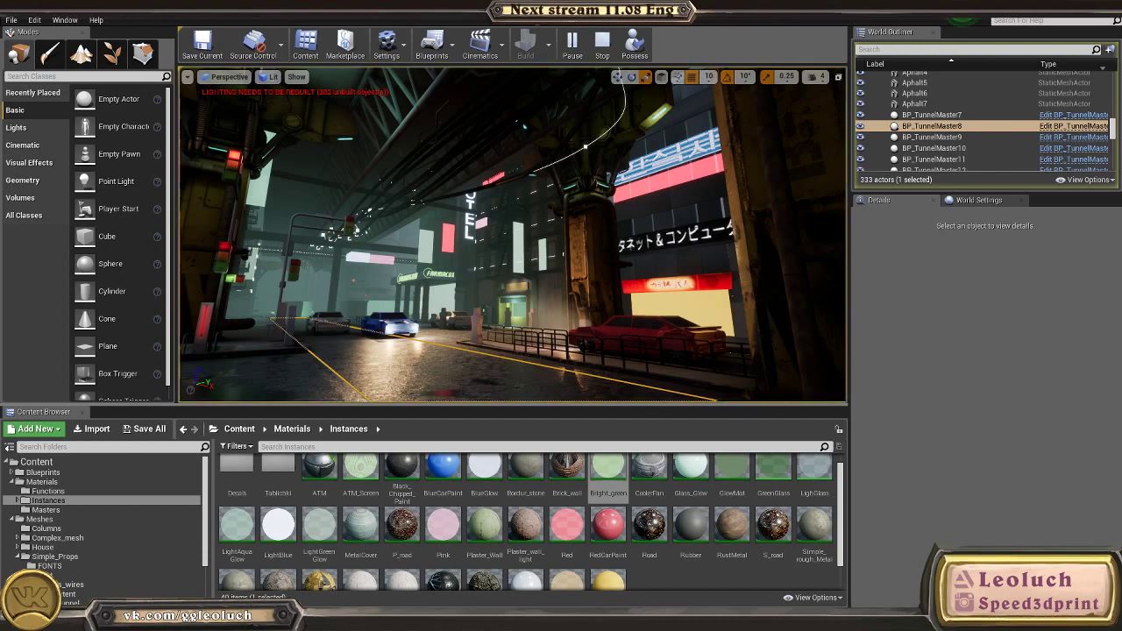
right_click(447, 373)
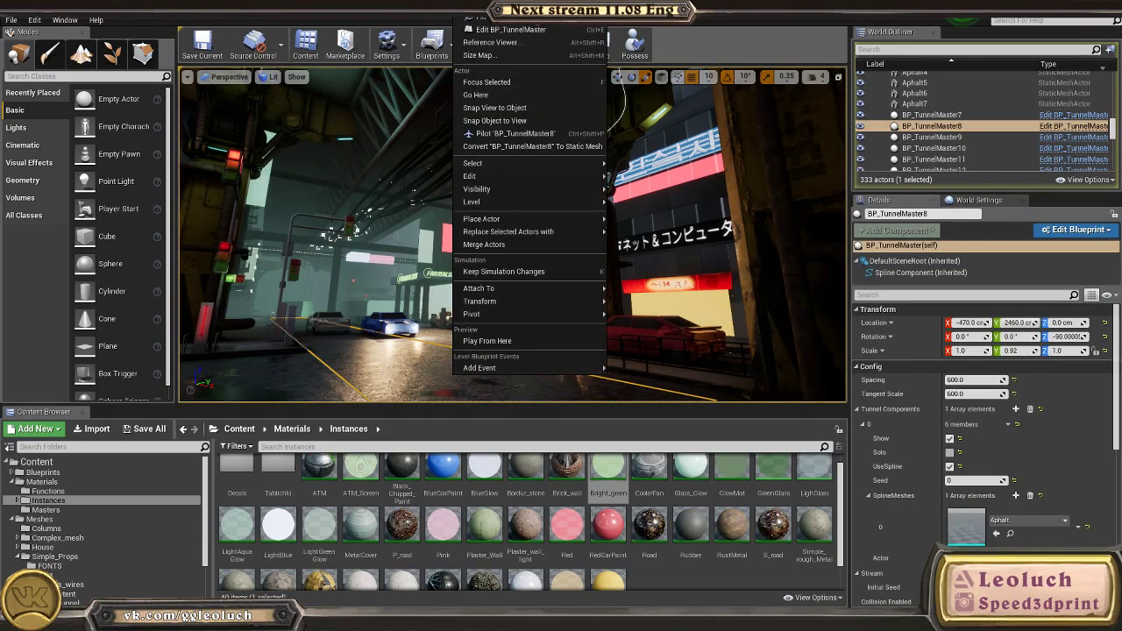
key(Escape)
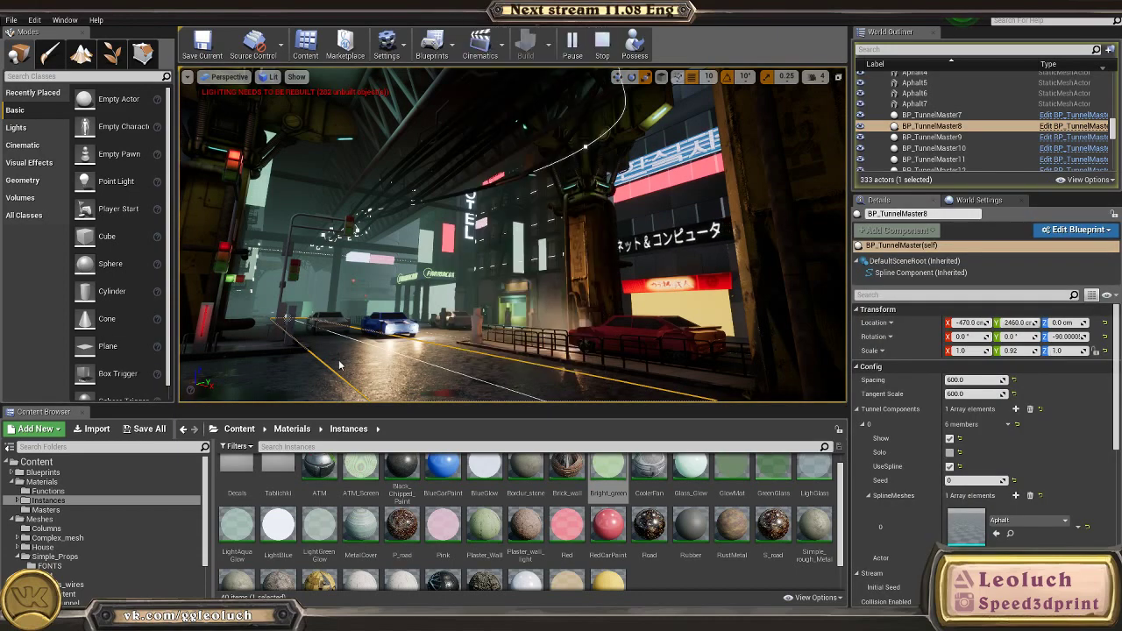
key(Escape)
Step: Reduce the long-fascia FARMACON sign's Y scale to 2.0
key(w)
right_drag(340, 365, 345, 365)
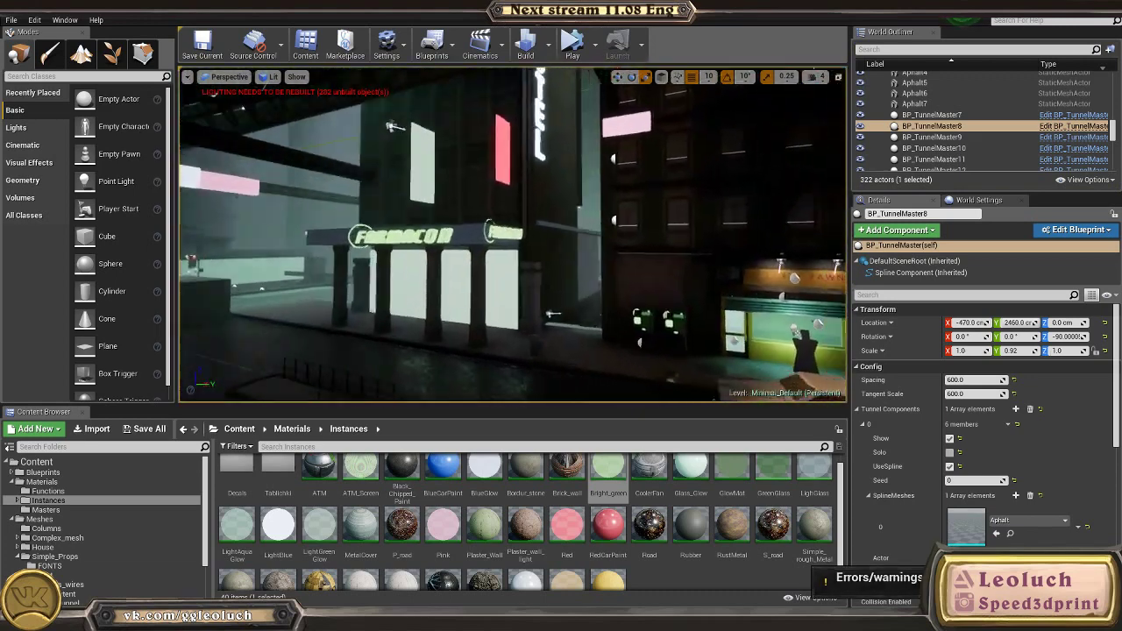
key(a)
mouse_move(497, 231)
right_down()
mouse_move(517, 231)
mouse_move(497, 231)
right_up()
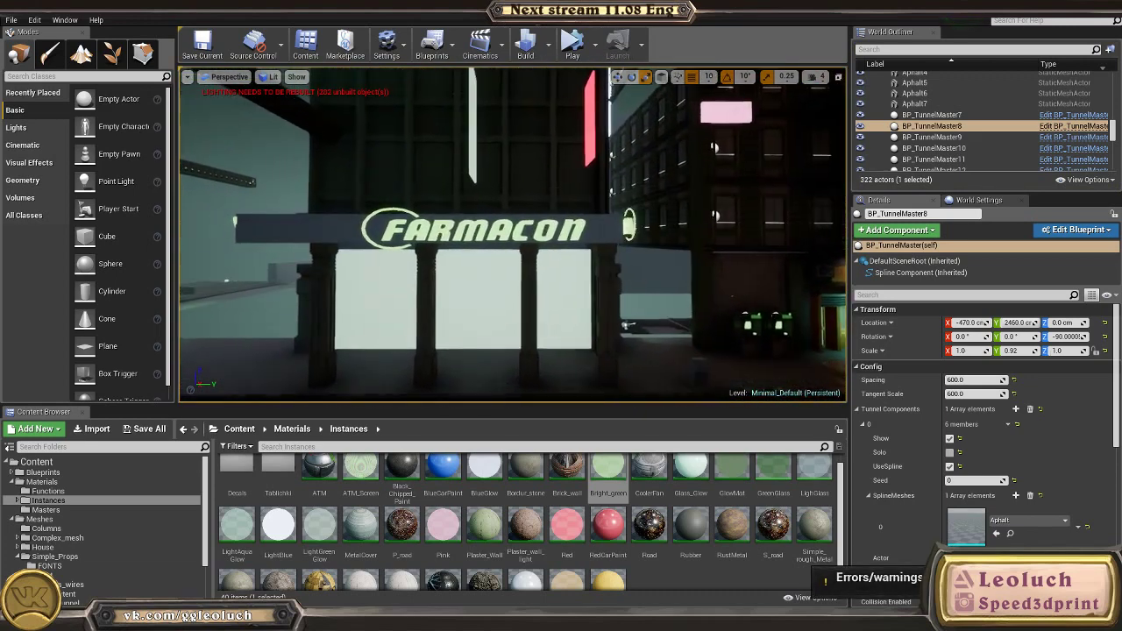
click(496, 232)
drag(437, 226, 443, 227)
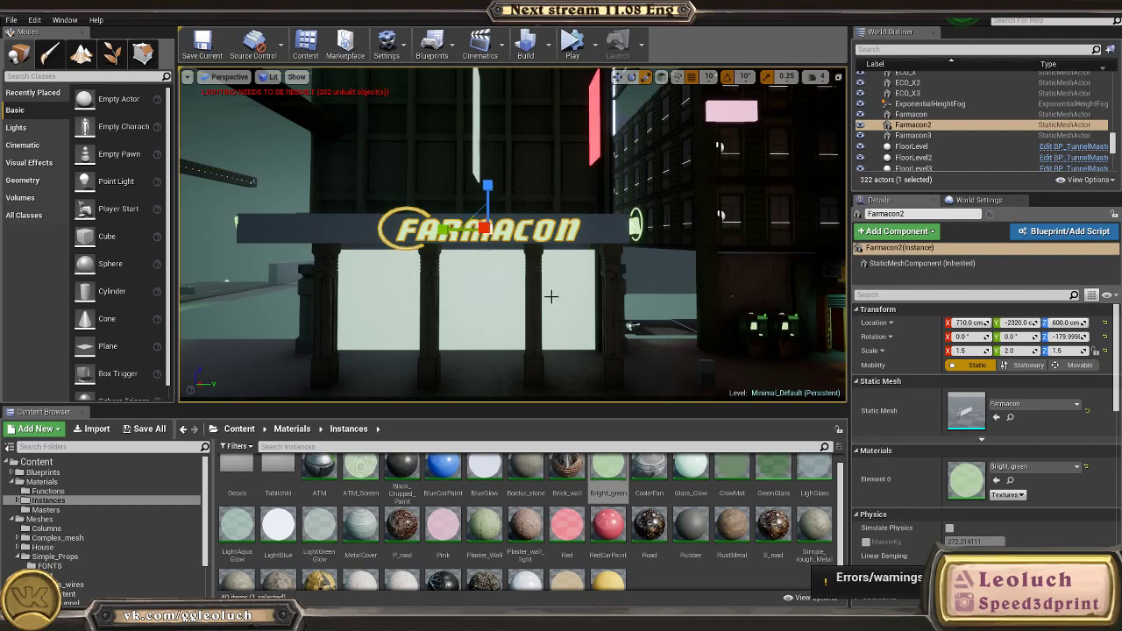
Step: Lower the original side FARMACON sign to Z 590 cm on the fascia
right_drag(551, 297, 491, 342)
click(606, 350)
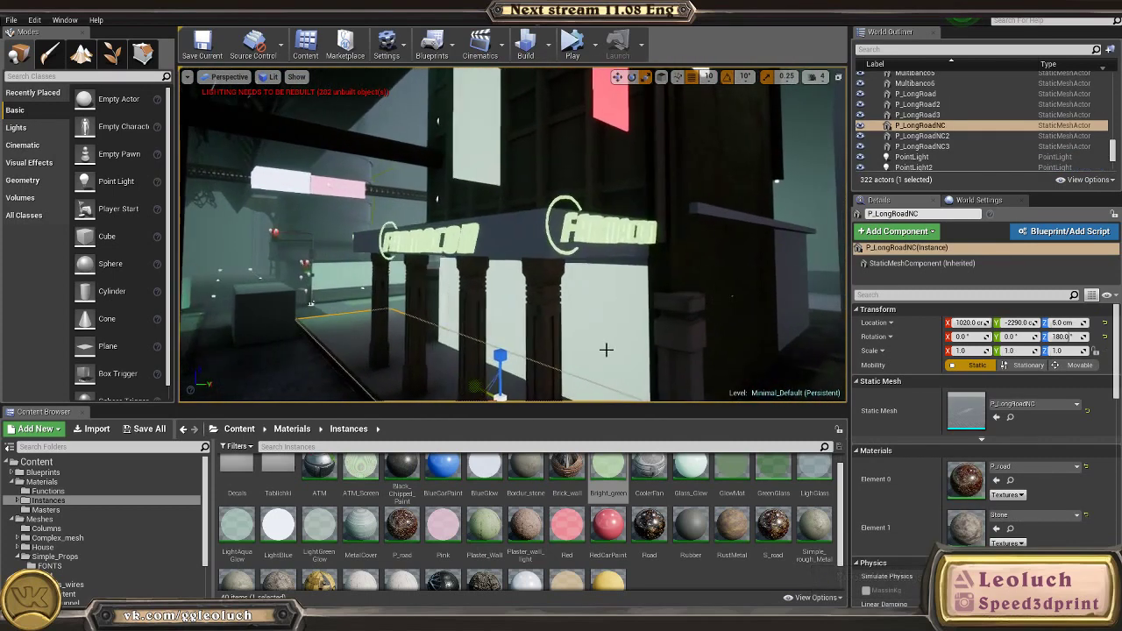
right_drag(607, 350, 587, 348)
right_drag(528, 215, 552, 218)
click(529, 217)
scroll(529, 204, up, 4)
key(w)
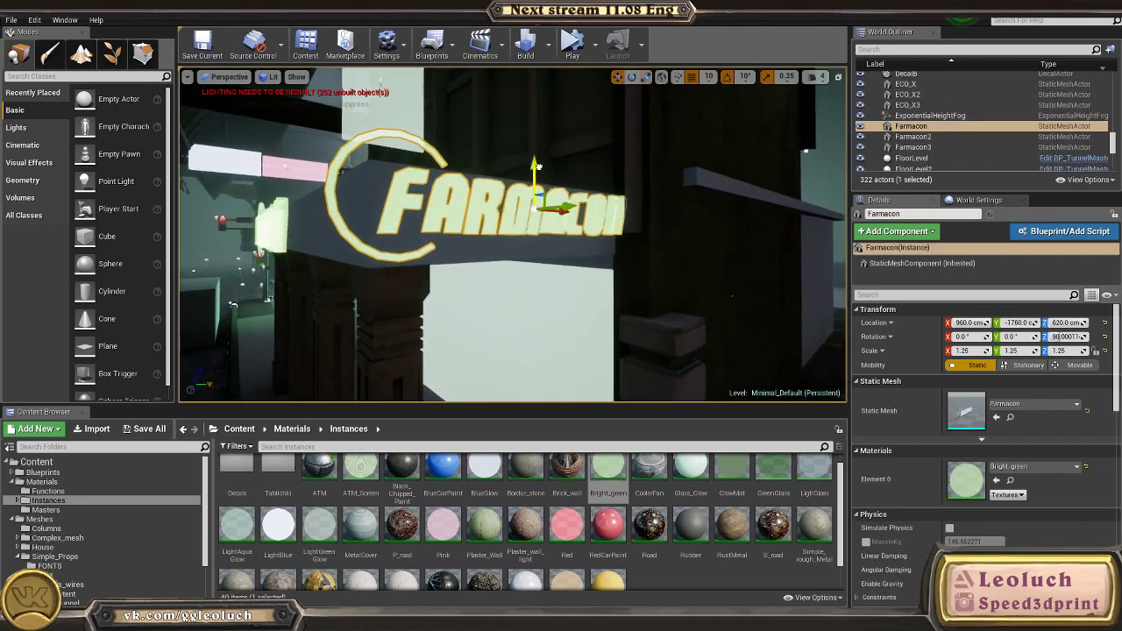
drag(537, 168, 543, 190)
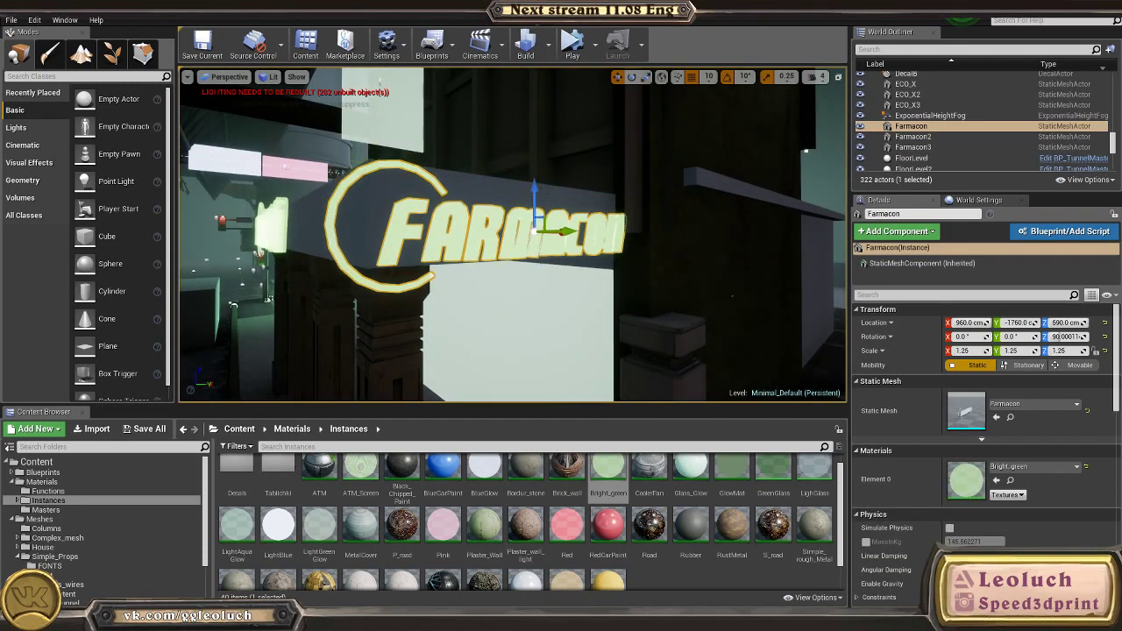
right_drag(543, 219, 464, 221)
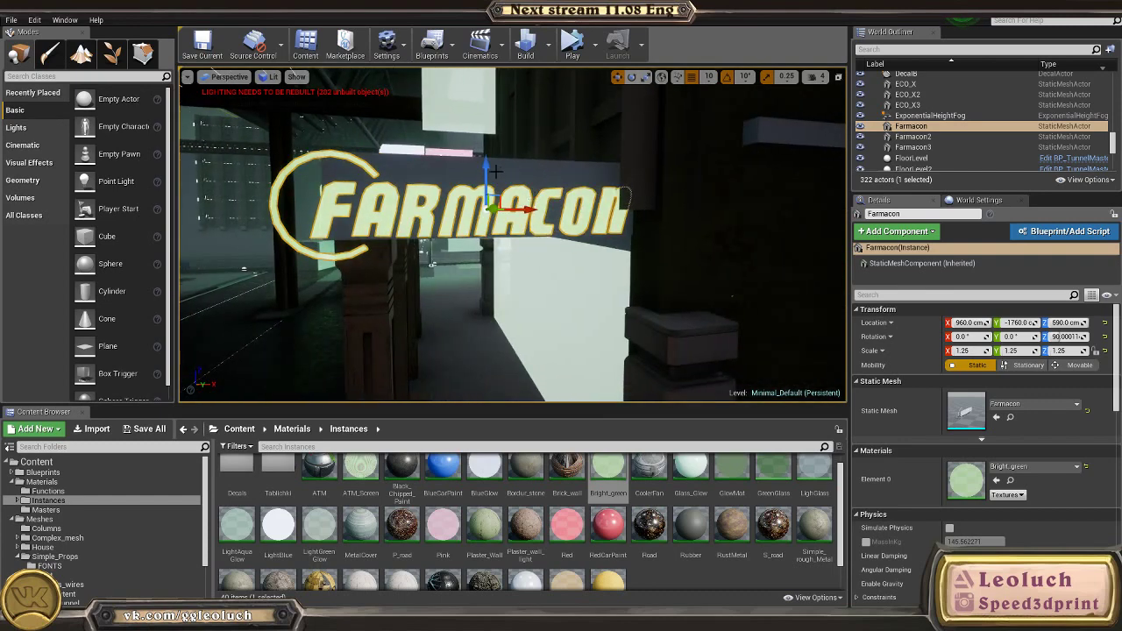
drag(482, 161, 483, 153)
Step: Lower the mirrored far-end FARMACON sign to Z 590 cm and check the signs from the street
right_drag(483, 155, 438, 156)
mouse_move(518, 159)
right_down()
mouse_move(514, 149)
mouse_move(529, 154)
right_up()
click(514, 149)
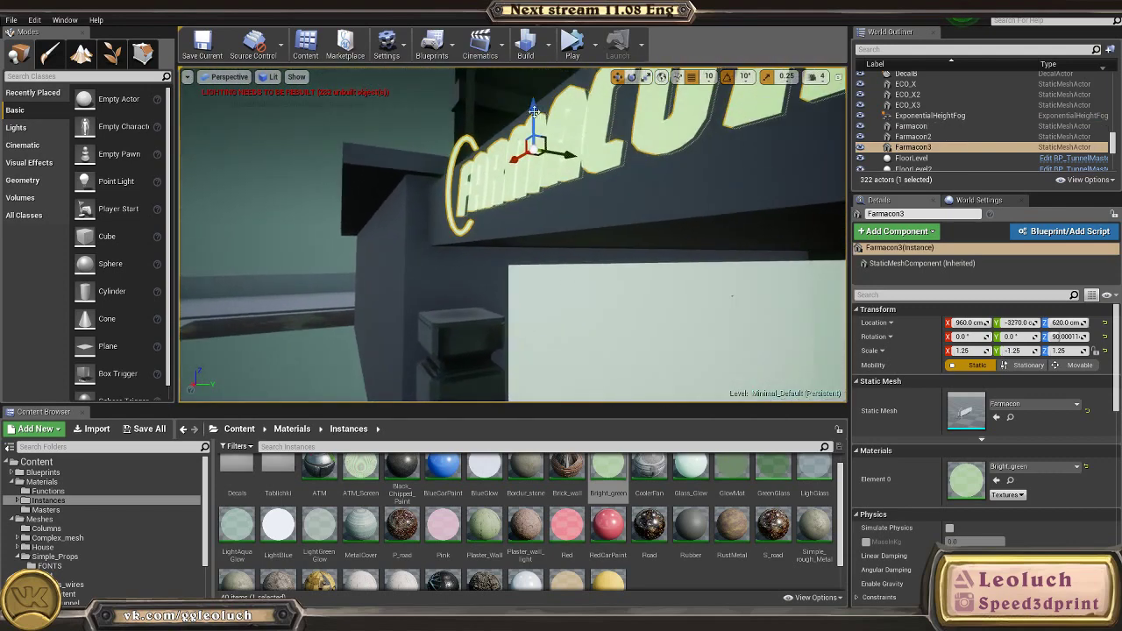
drag(529, 154, 527, 145)
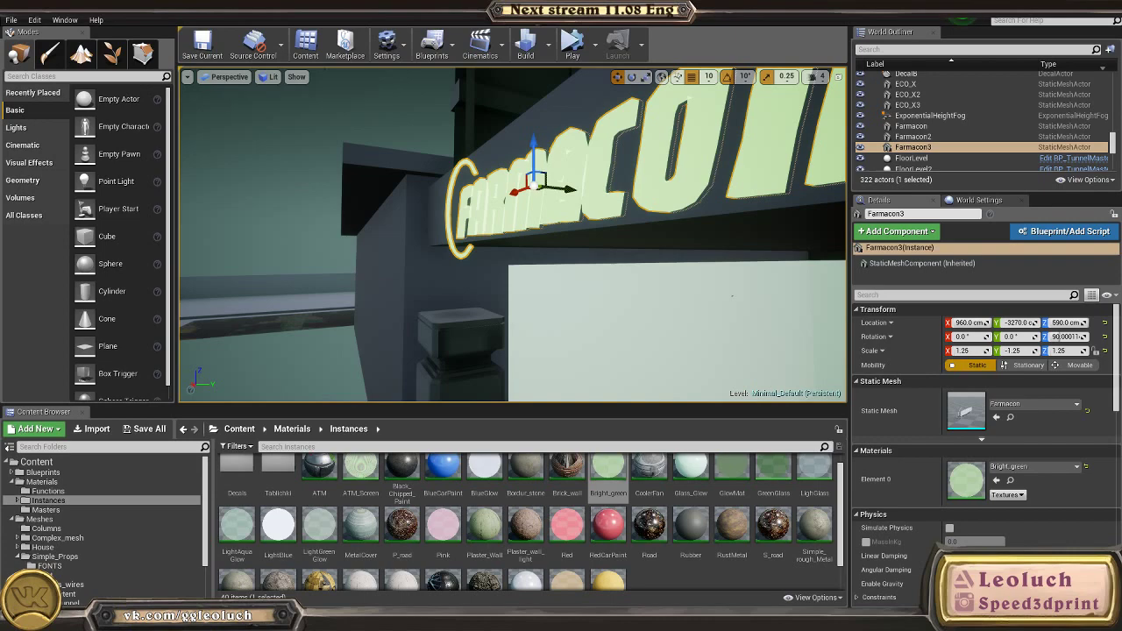
right_drag(623, 237, 727, 230)
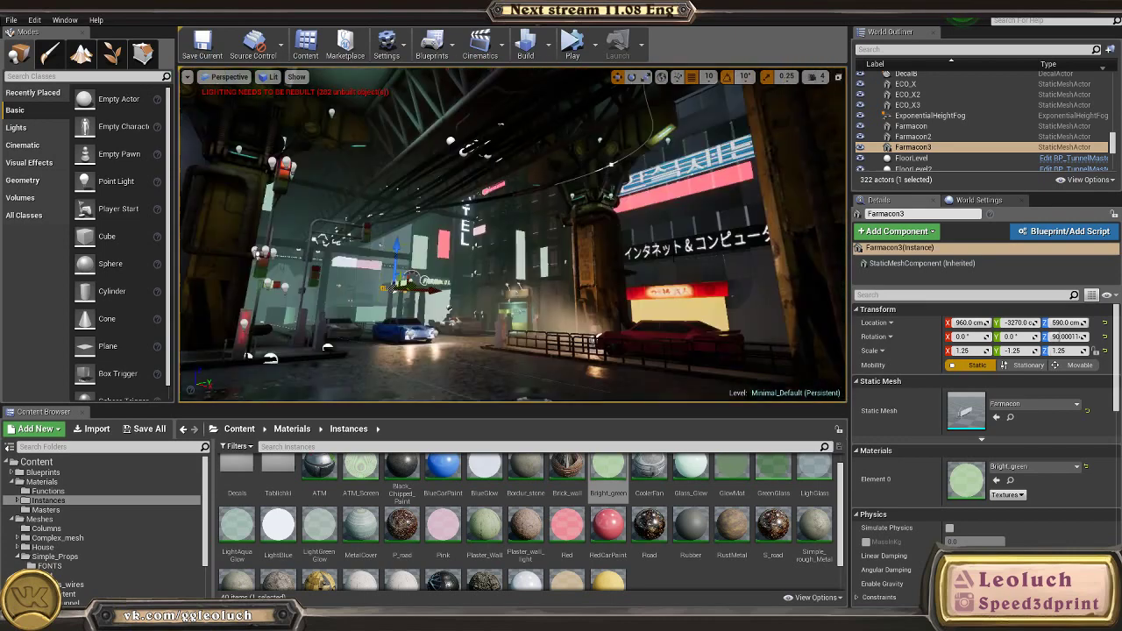
click(412, 359)
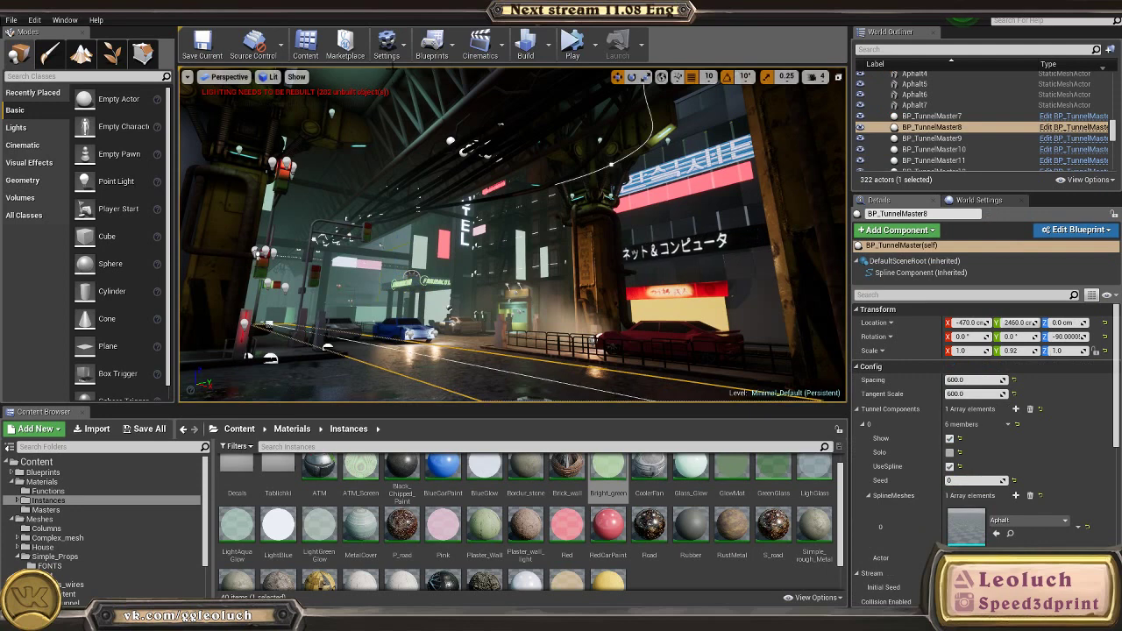
click(978, 619)
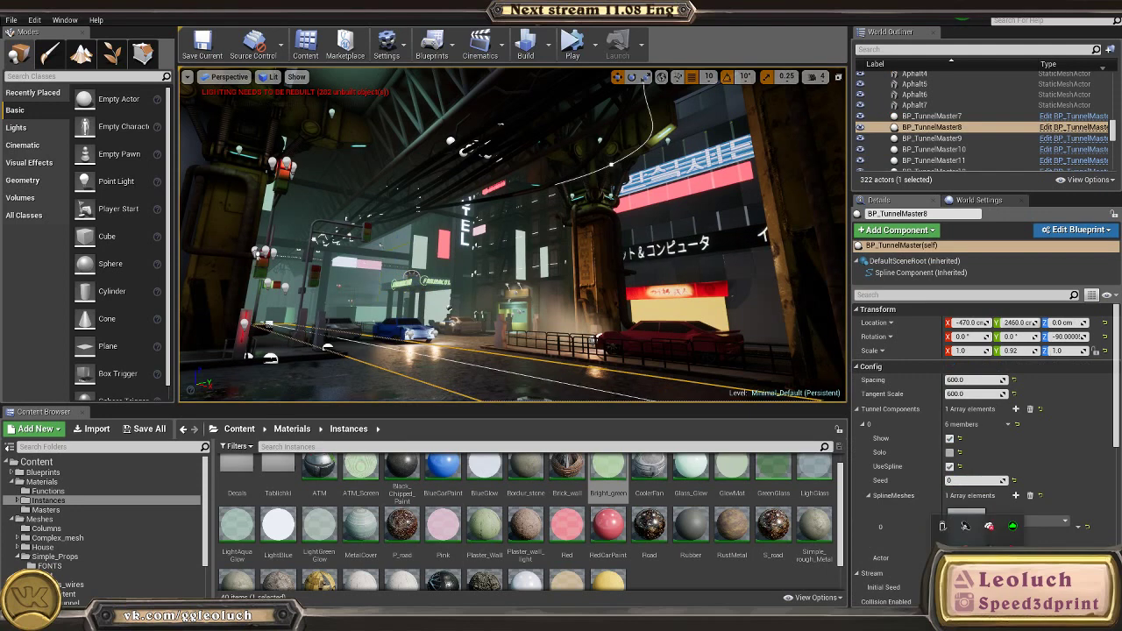
right_click(987, 546)
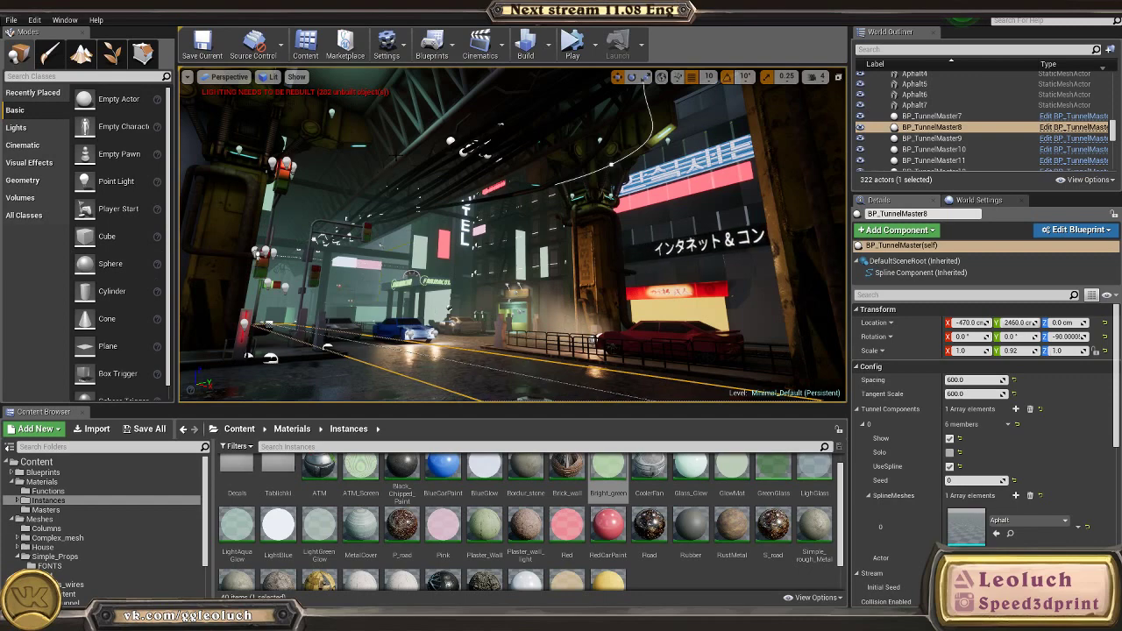
click(373, 92)
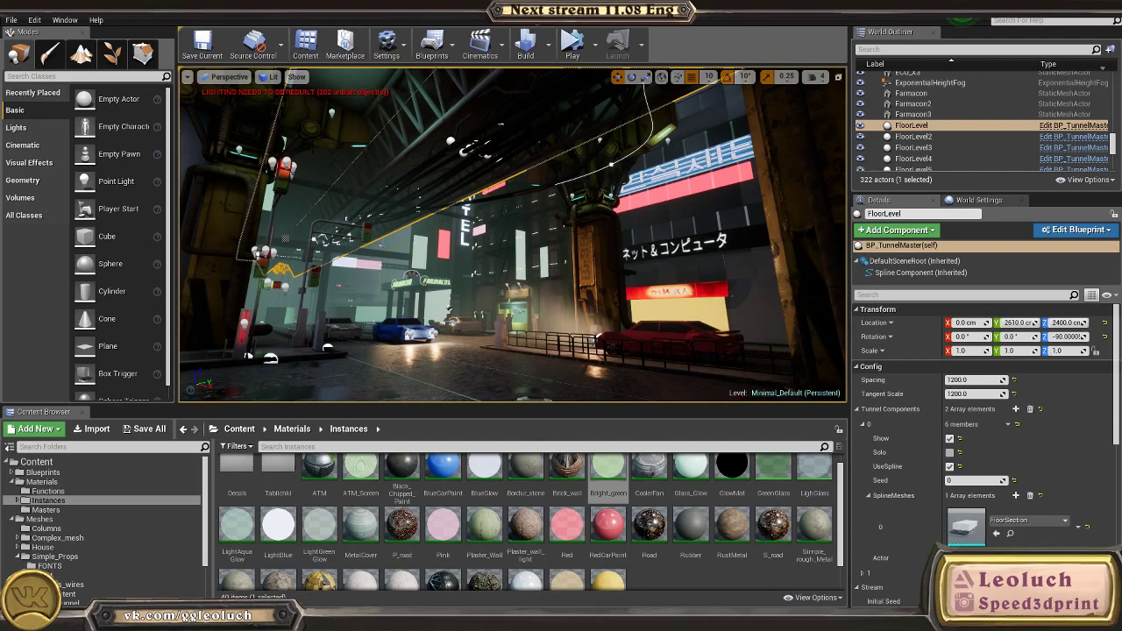
Step: View the elevated floor level's underside, switch to Maya, and isolate the FloorSection6 mesh
key(w)
right_drag(410, 279, 416, 192)
mouse_move(329, 616)
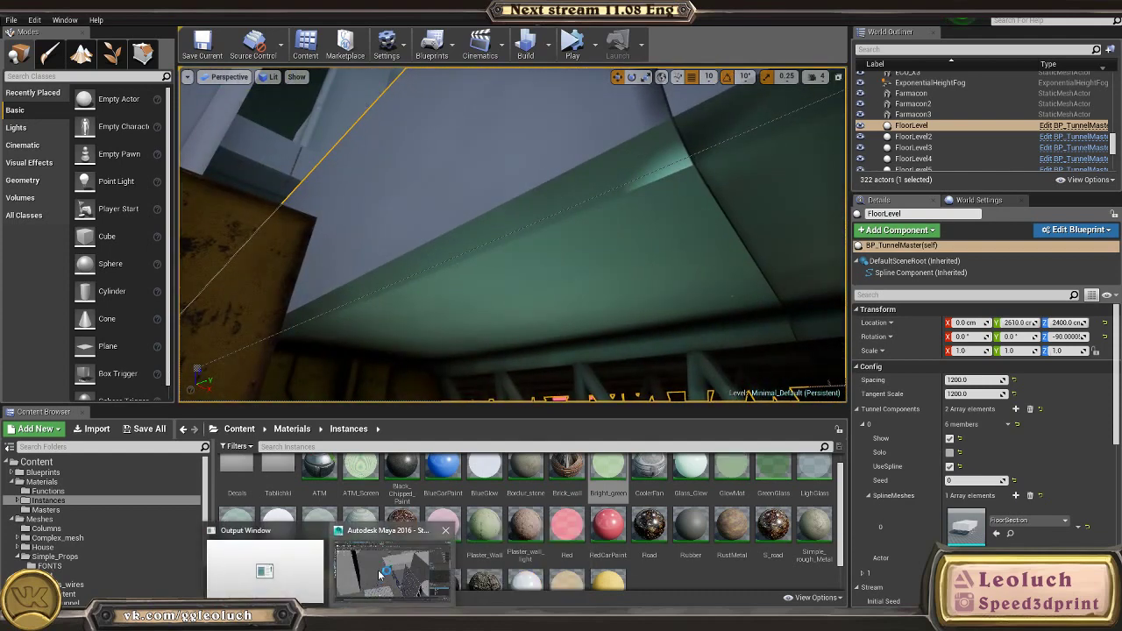
click(382, 574)
alt+drag(504, 447, 626, 218)
alt+right_drag(626, 218, 376, 306)
alt+drag(376, 306, 395, 254)
click(463, 378)
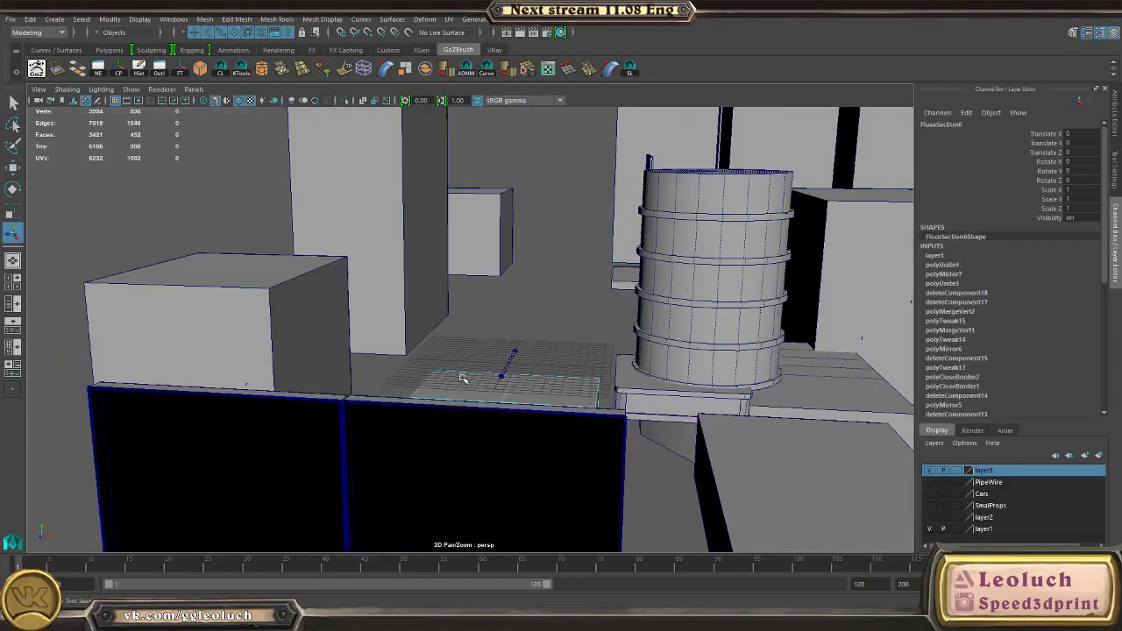
key(ctrl+1)
Step: Select all faces of the FloorSection6 slab block without its trusses and open the UV Editor
alt+drag(464, 378, 550, 430)
alt+middle_drag(550, 429, 586, 337)
right_drag(443, 268, 442, 292)
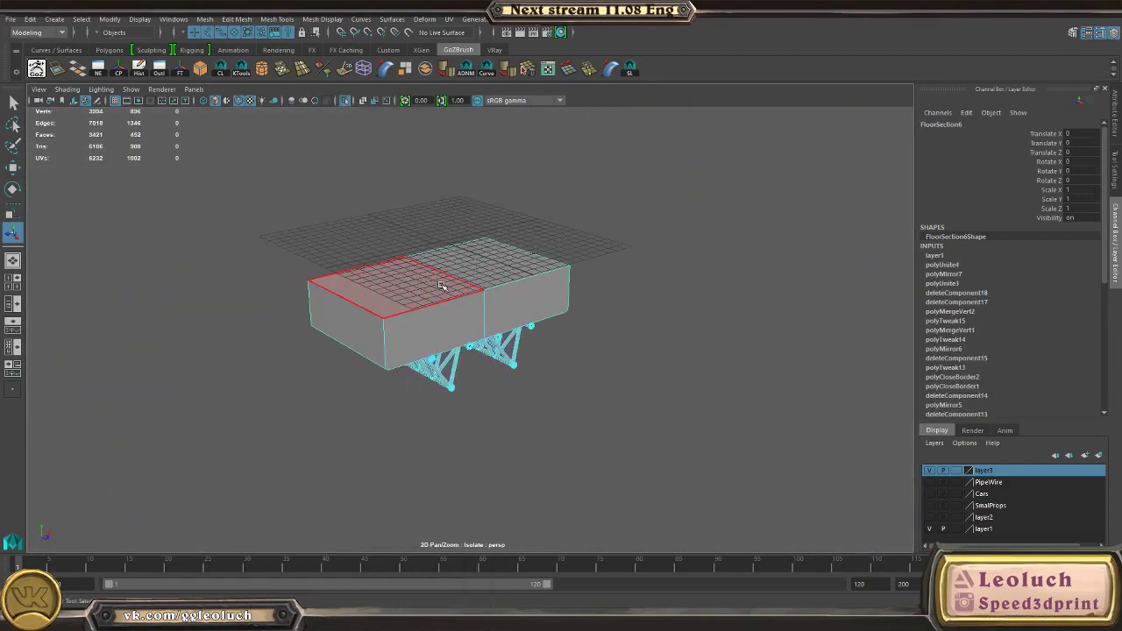
double_click(444, 283)
click(454, 21)
click(465, 49)
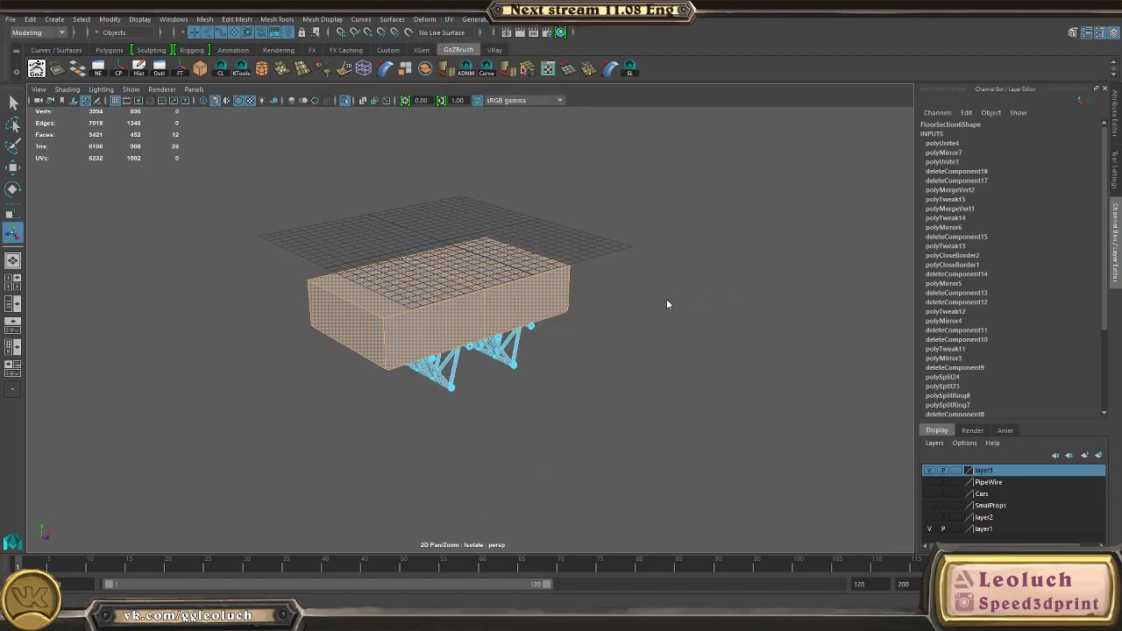
alt+right_drag(730, 442, 591, 263)
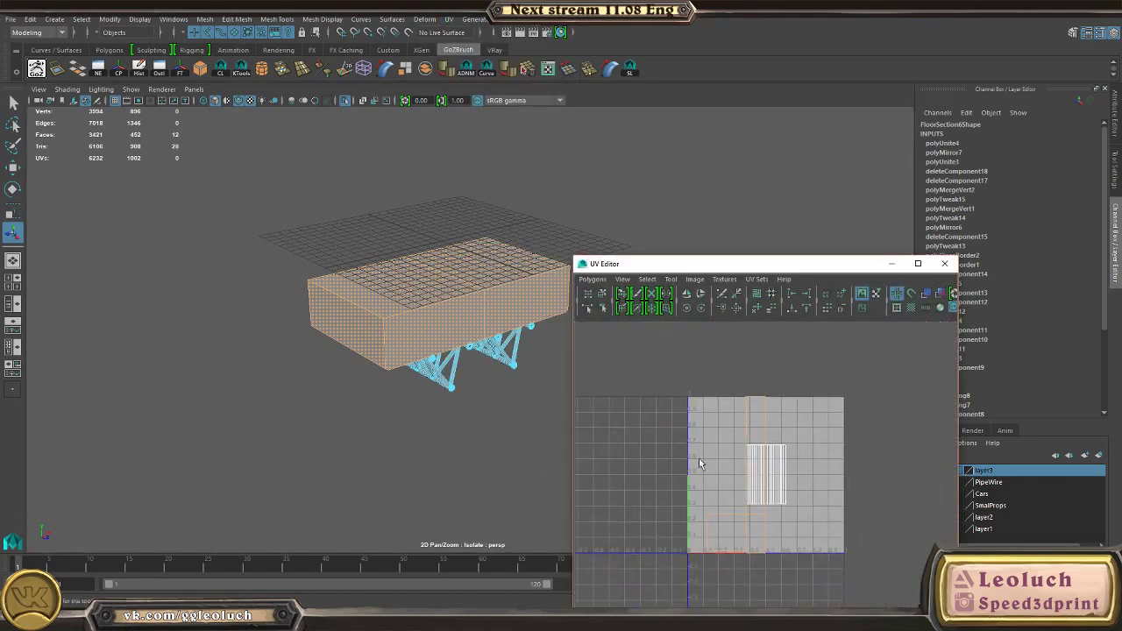
alt+right_drag(444, 419, 500, 433)
alt+drag(500, 433, 447, 408)
alt+middle_drag(447, 407, 371, 252)
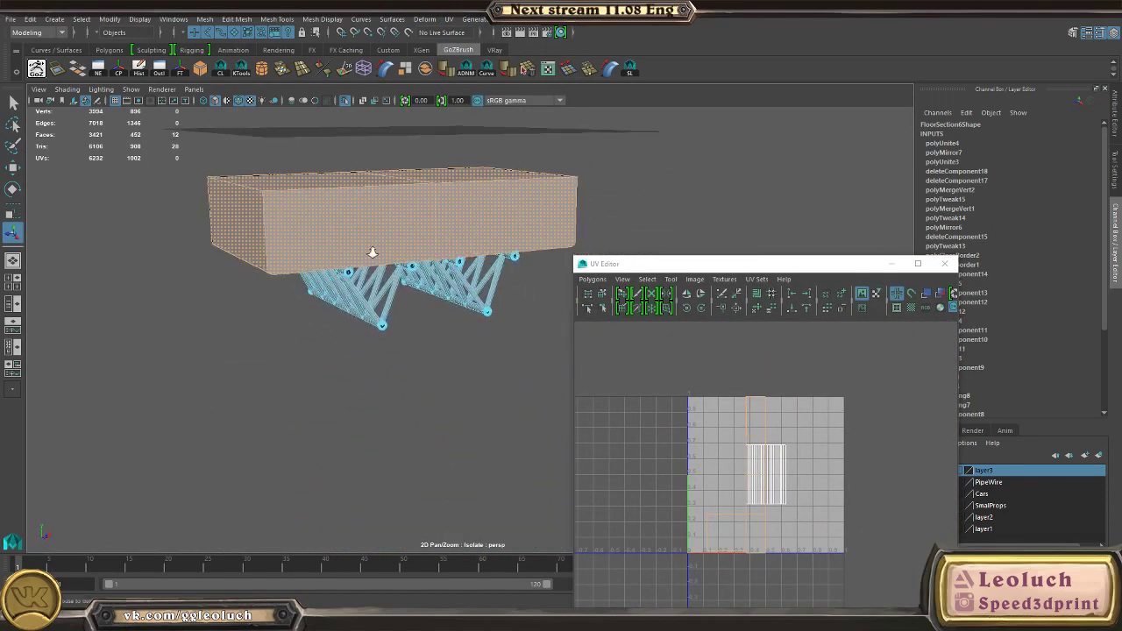
alt+drag(371, 252, 350, 225)
right_drag(351, 226, 406, 208)
Step: Try an automatic UV projection on all of the slab's faces at once and undo it
alt+drag(473, 187, 487, 284)
key(ctrl+1)
key(f)
key(w)
key(ctrl+1)
alt+drag(487, 360, 430, 283)
right_drag(430, 284, 426, 340)
double_click(423, 350)
alt+drag(456, 333, 282, 297)
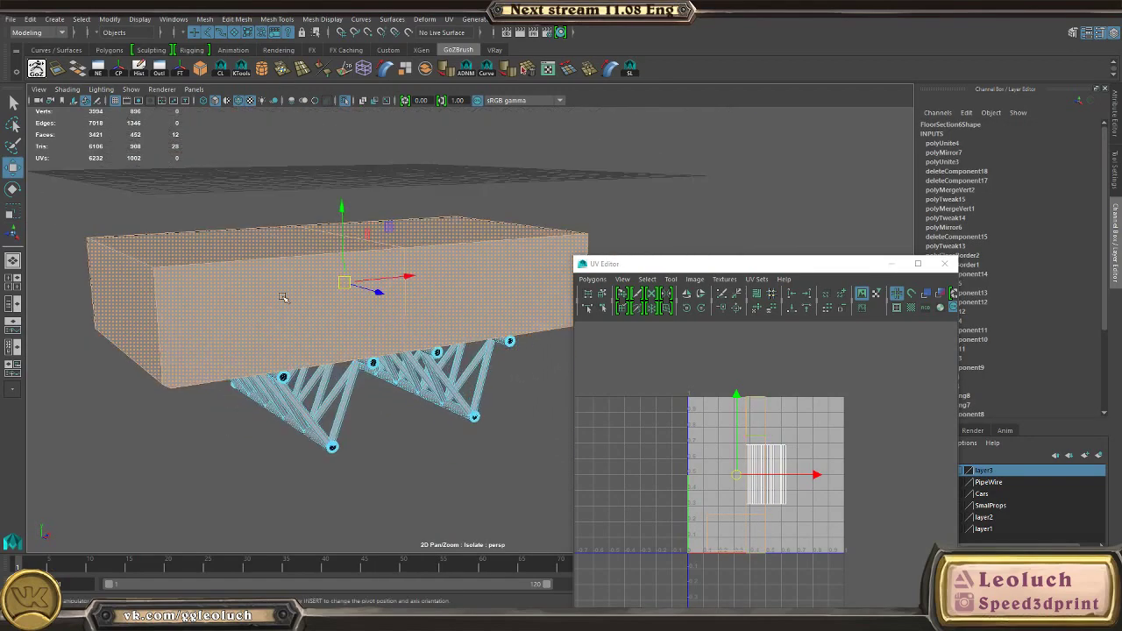
alt+drag(151, 286, 356, 294)
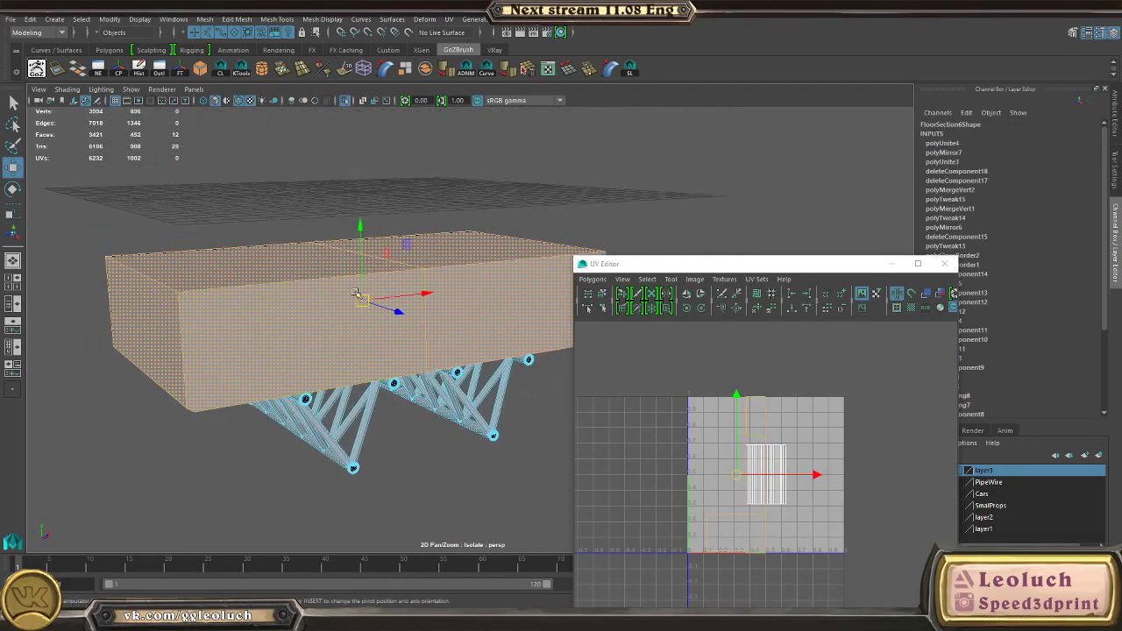
click(449, 19)
click(478, 96)
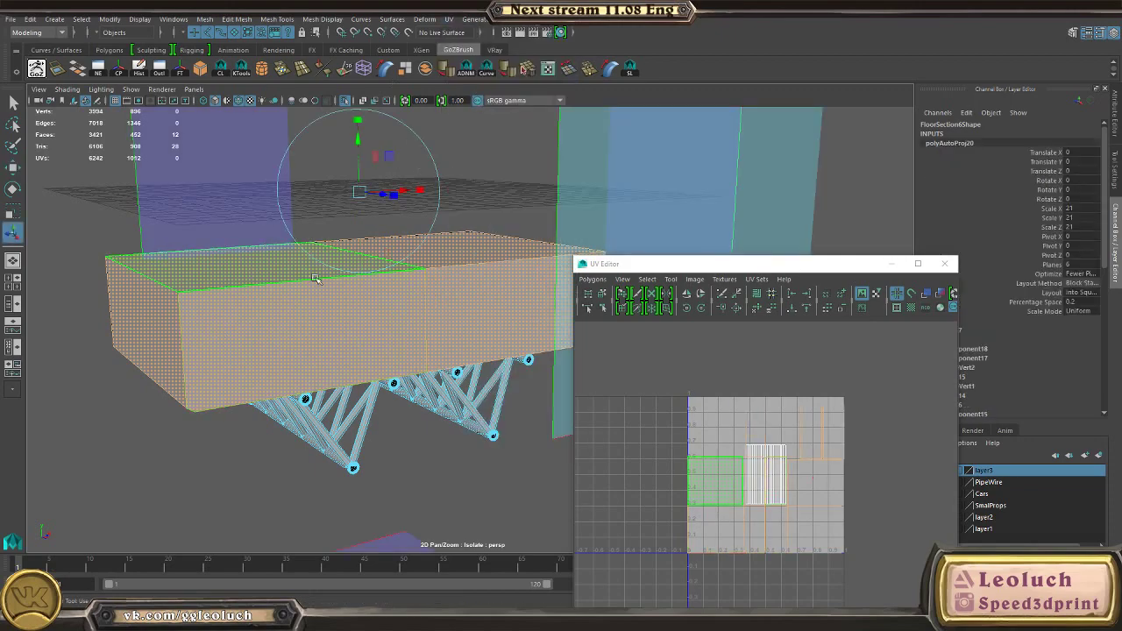
alt+drag(252, 253, 215, 283)
key(ctrl+z)
Step: Apply automatic UV projection separately to the two large underside faces of the slab
alt+drag(416, 231, 383, 173)
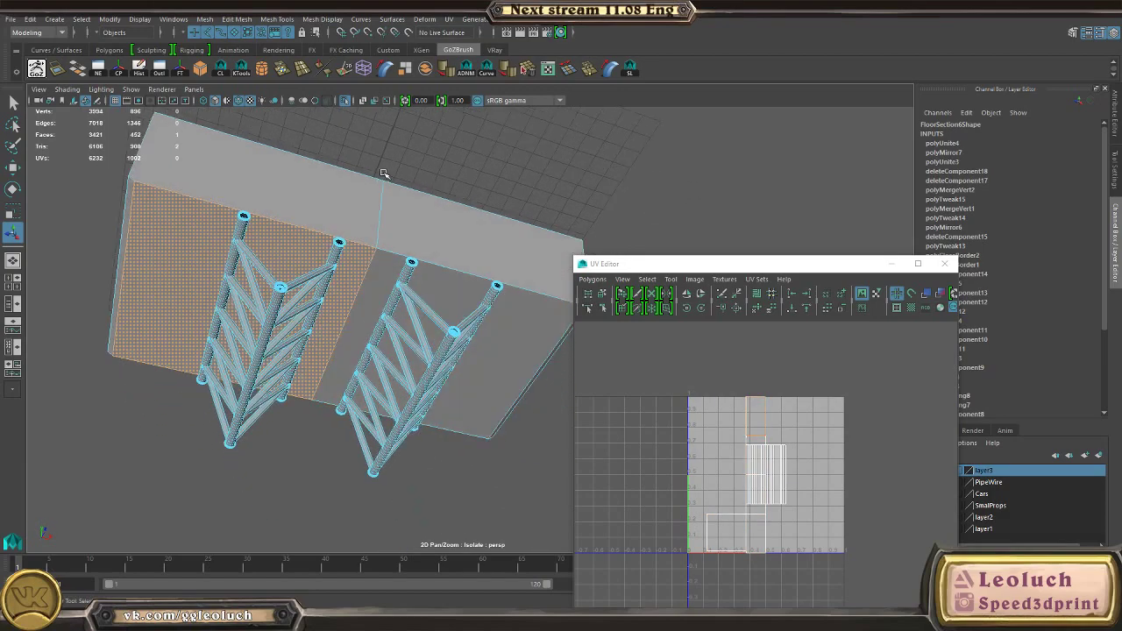
click(448, 19)
click(478, 95)
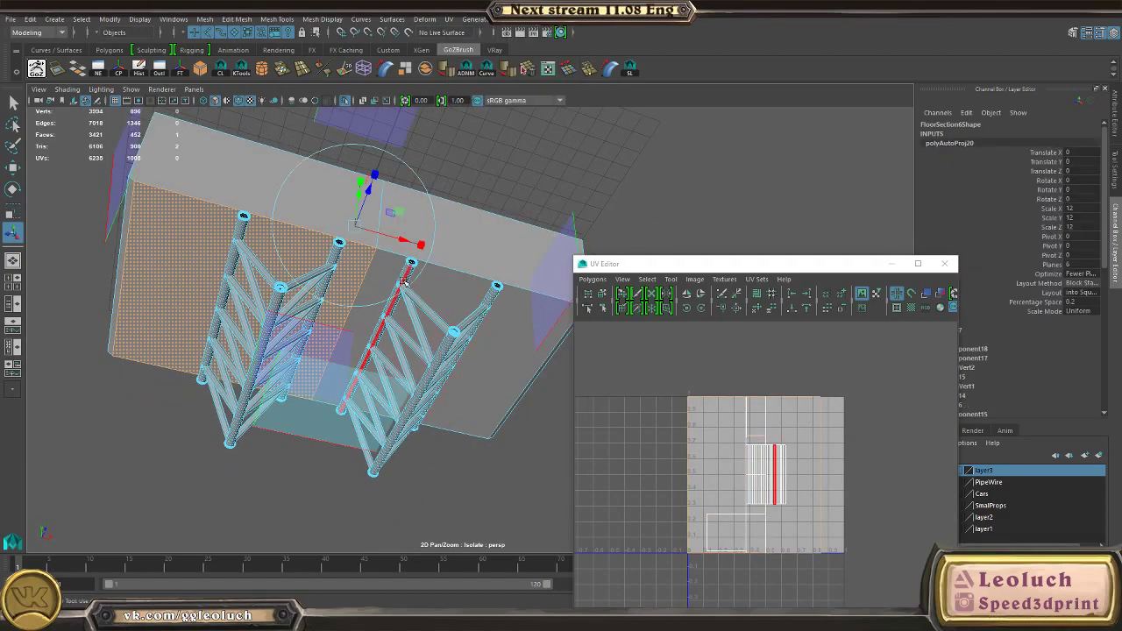
click(404, 282)
click(455, 329)
right_drag(359, 261, 367, 216)
click(363, 214)
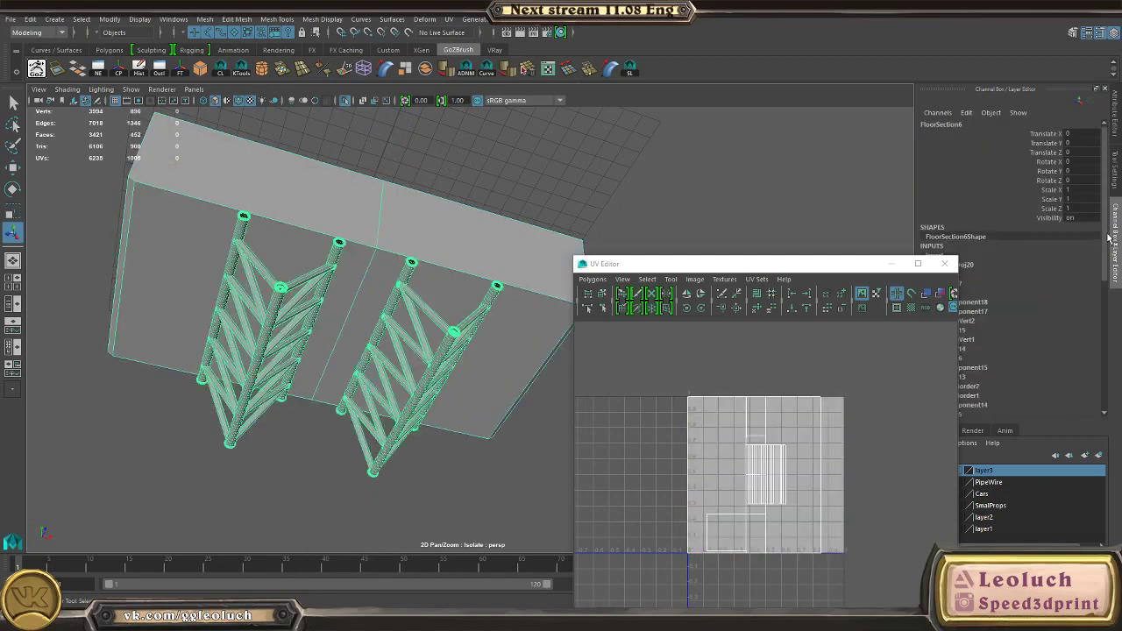
right_drag(425, 235, 426, 270)
click(431, 277)
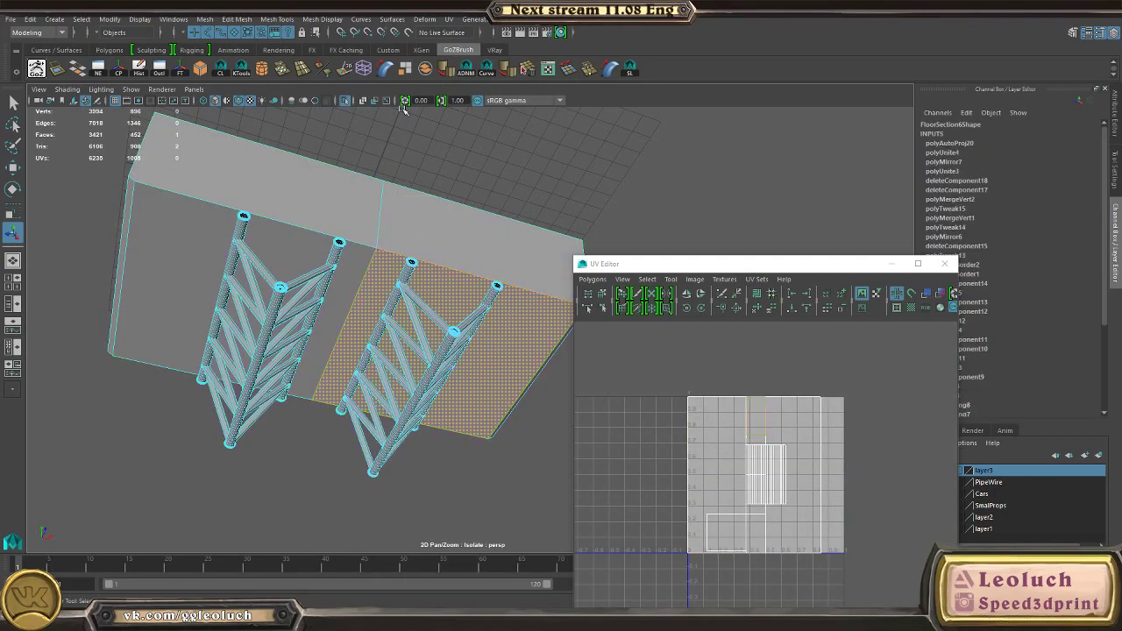
key(g)
Step: Apply automatic UV projection to the two faces along one chamfered side of the slab, one at a time
alt+drag(380, 130, 423, 250)
click(430, 249)
key(g)
click(536, 262)
key(g)
alt+drag(334, 285, 412, 245)
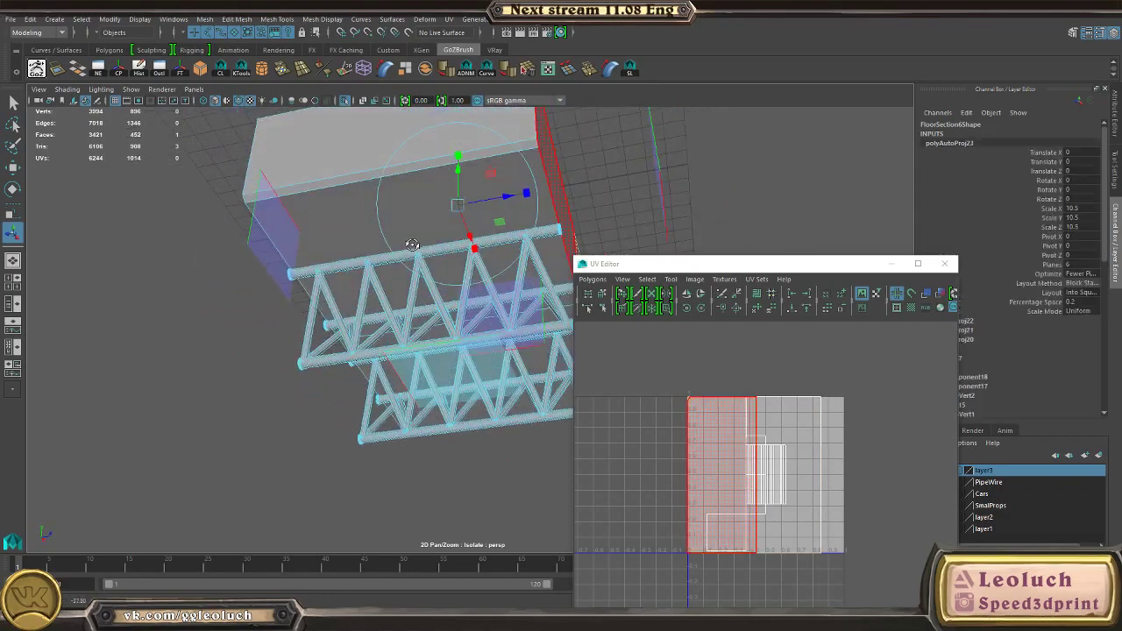
Step: Apply automatic UV projection to the slab's outer end faces, each together with its narrow lower chamfer strip
click(429, 170)
shift+click(388, 148)
alt+drag(388, 148, 395, 328)
key(g)
click(395, 320)
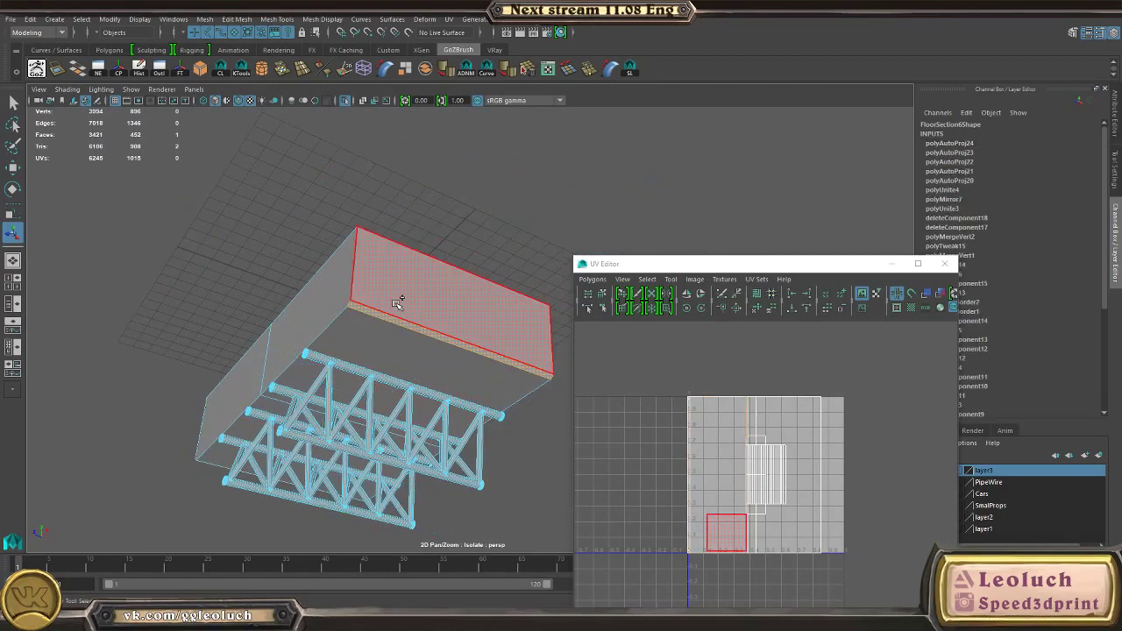
shift+click(397, 303)
key(g)
Step: Apply automatic UV projection to the two halves of the slab's opposite chamfered side, one at a time
alt+drag(463, 295, 166, 331)
click(406, 301)
key(g)
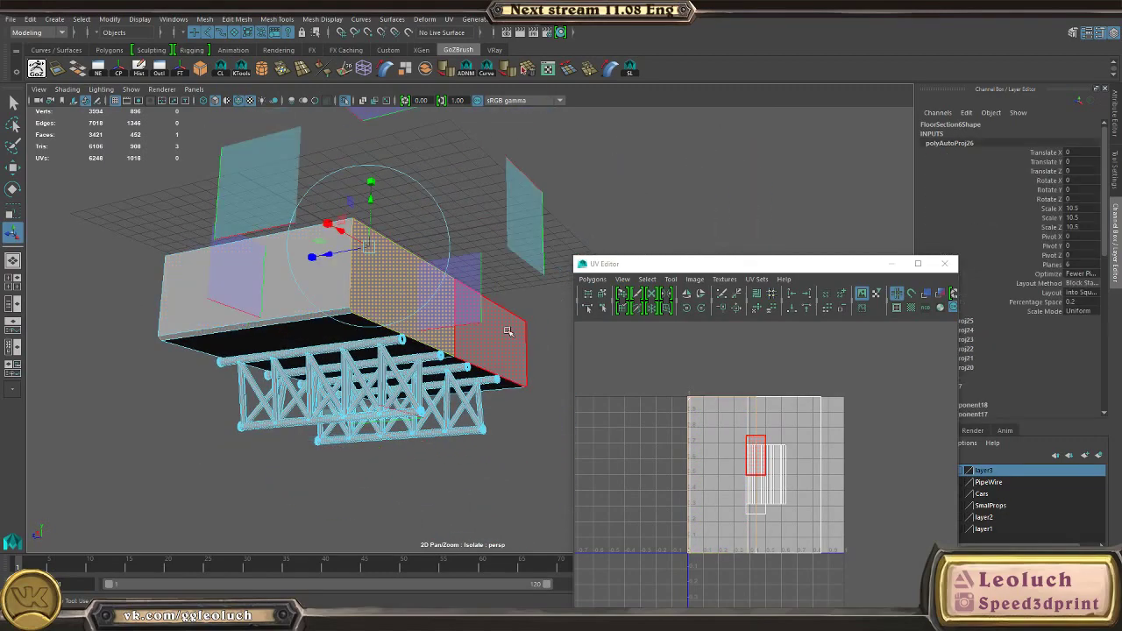
click(508, 331)
key(g)
alt+drag(381, 270, 384, 394)
Step: Apply automatic UV projection to both halves of the slab's top surface and return to object mode
click(376, 206)
shift+click(444, 133)
key(g)
alt+drag(444, 144, 452, 233)
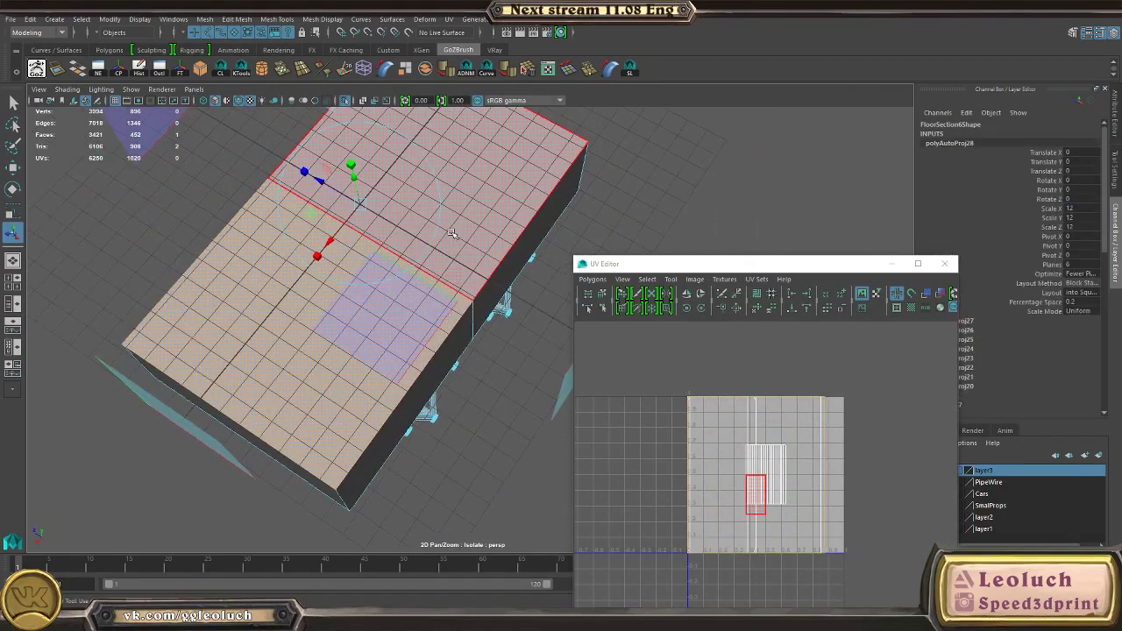
click(451, 233)
key(g)
scroll(235, 334, down, 3)
alt+drag(235, 334, 381, 288)
right_drag(362, 284, 529, 203)
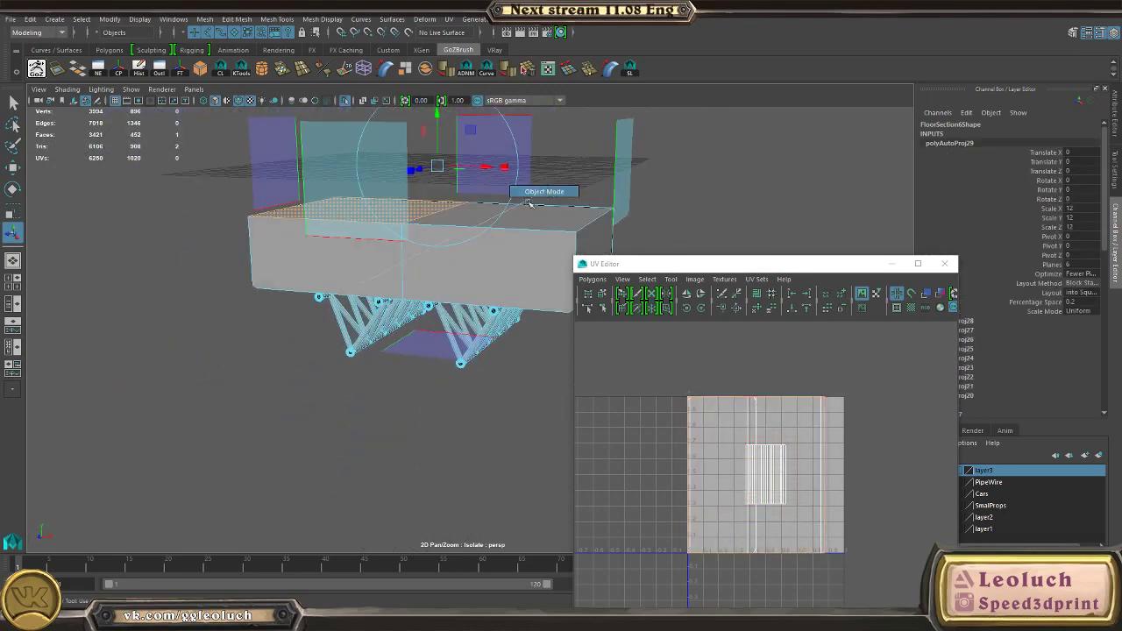
Step: Select the slab block's faces without the trusses and assign the existing brown material to them
alt+middle_drag(419, 250, 450, 333)
alt+drag(451, 351, 429, 324)
scroll(429, 324, up, 4)
click(369, 427)
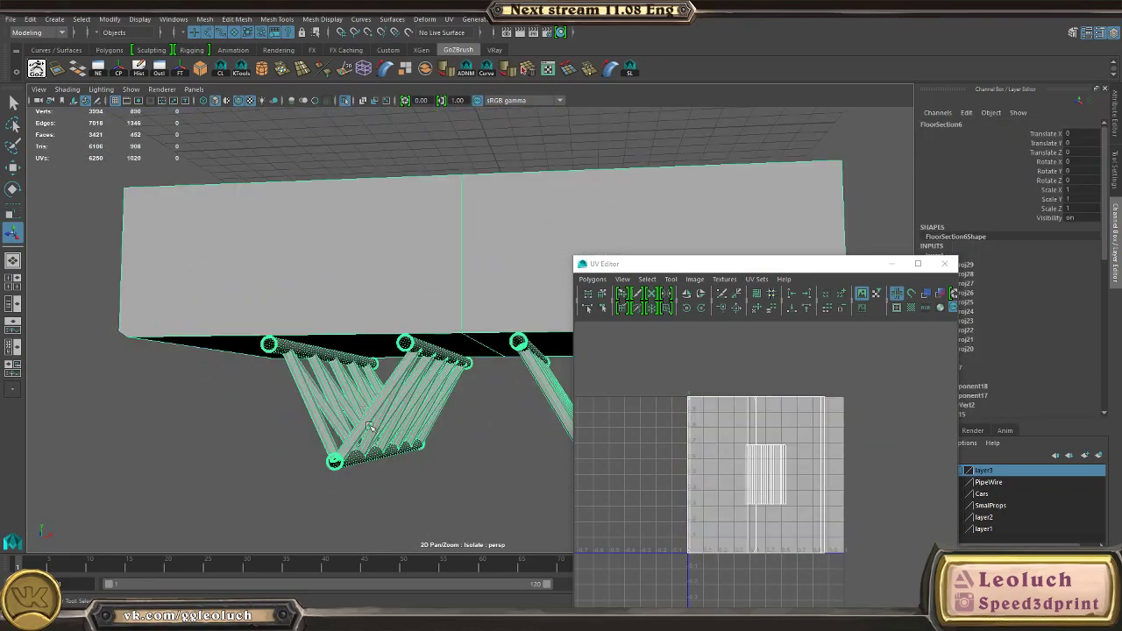
alt+drag(369, 427, 378, 368)
scroll(379, 368, up, 3)
right_drag(415, 283, 416, 318)
drag(496, 338, 395, 398)
scroll(318, 191, down, 4)
click(334, 344)
alt+drag(334, 344, 372, 407)
double_click(395, 331)
right_drag(336, 177, 413, 499)
click(590, 133)
alt+drag(590, 132, 263, 208)
Step: Select the six main chord tubes of both trusses and apply an automatic UV projection to them
click(246, 293)
alt+drag(246, 291, 312, 314)
right_drag(311, 313, 316, 326)
double_click(317, 313)
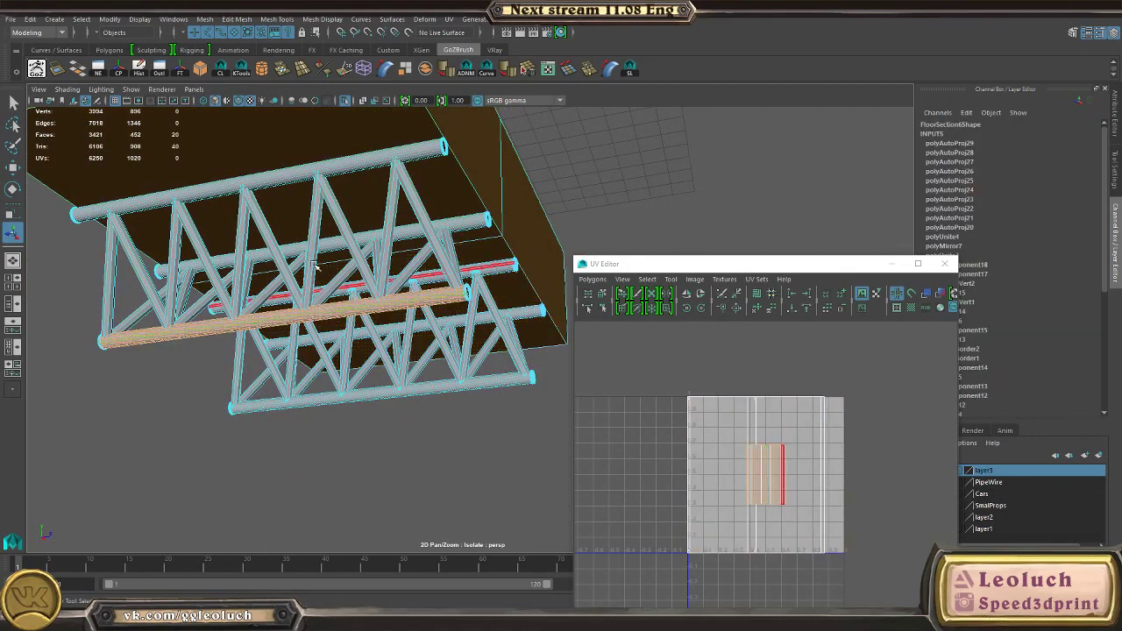
shift+double_click(335, 168)
alt+drag(505, 262, 432, 259)
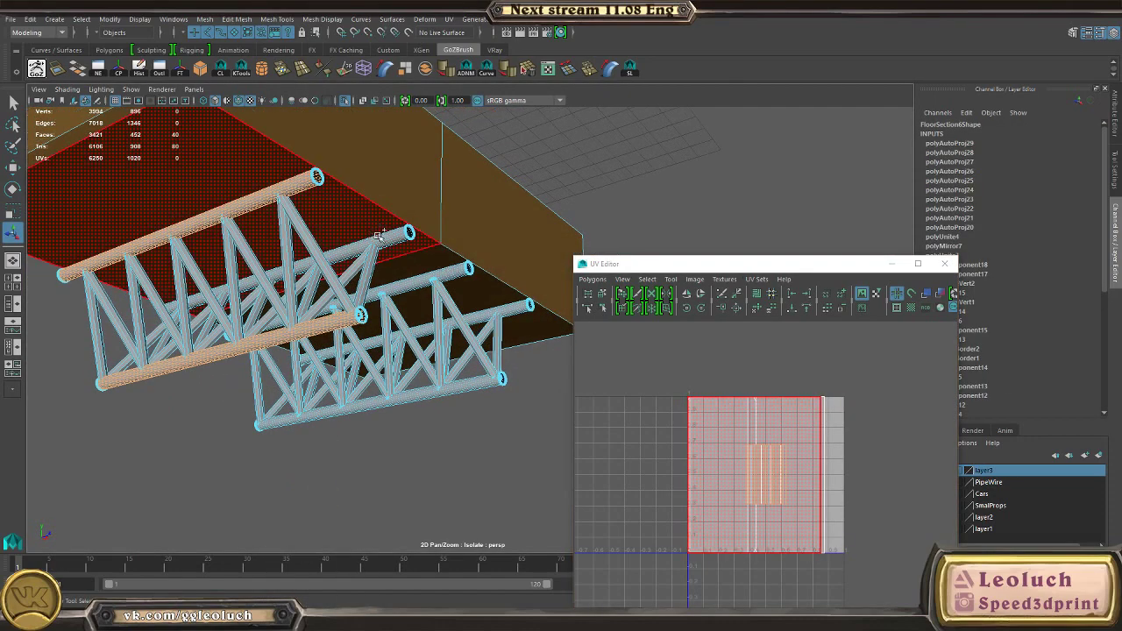
shift+double_click(379, 240)
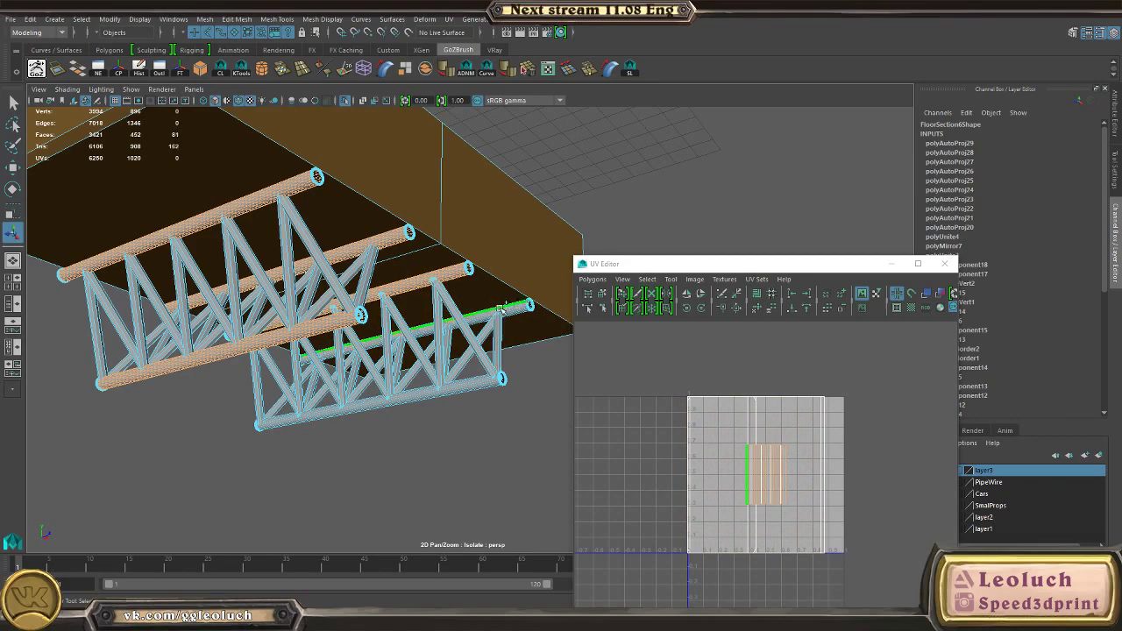
shift+double_click(465, 390)
click(449, 19)
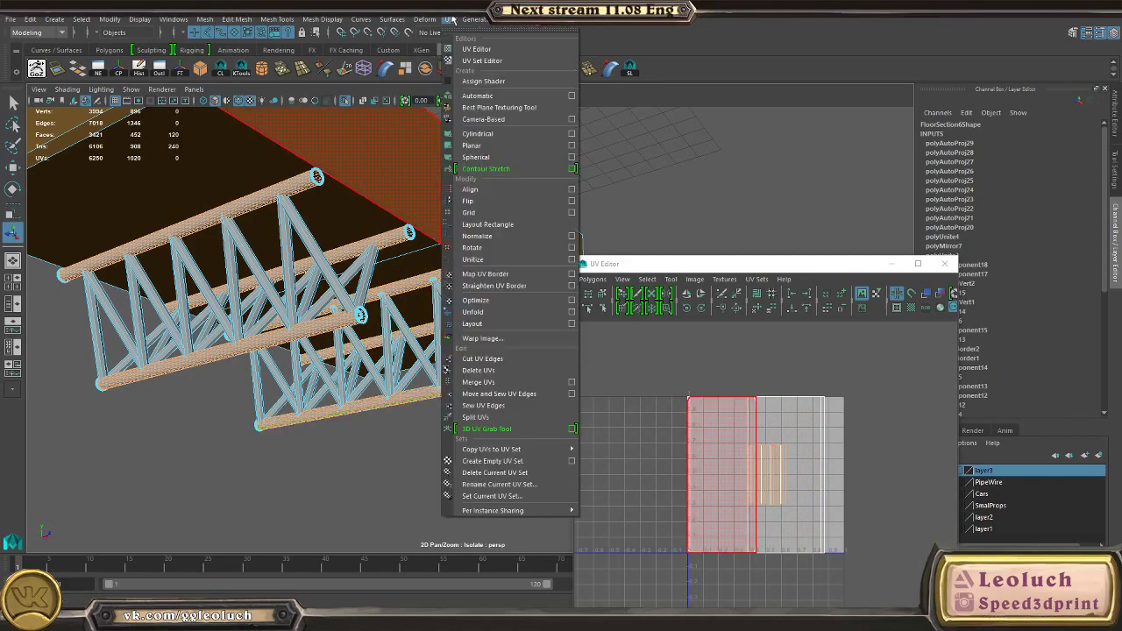
click(479, 96)
right_drag(257, 355, 298, 319)
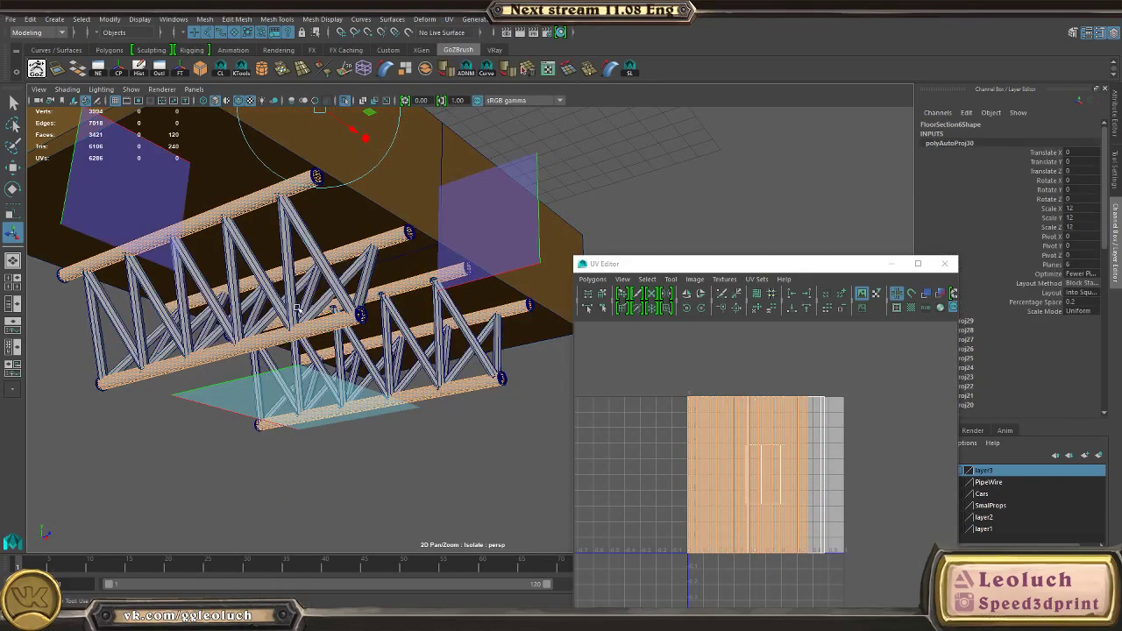
click(299, 307)
Step: Select only the diagonal braces of both trusses, excluding slab and chord tubes, and apply automatic UV projection
alt+drag(299, 308, 372, 361)
key(ctrl+1)
alt+right_drag(371, 361, 354, 349)
key(ctrl+1)
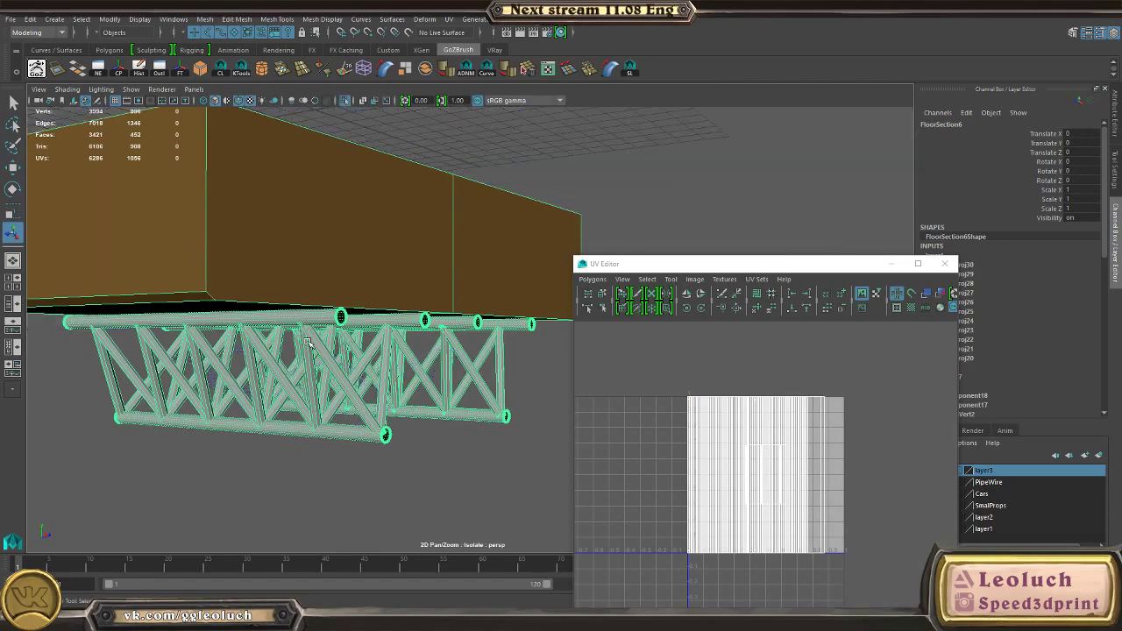
right_drag(307, 285, 308, 317)
alt+right_drag(308, 317, 63, 222)
drag(63, 222, 557, 429)
ctrl+double_click(338, 271)
alt+drag(504, 460, 435, 454)
alt+right_drag(307, 324, 466, 411)
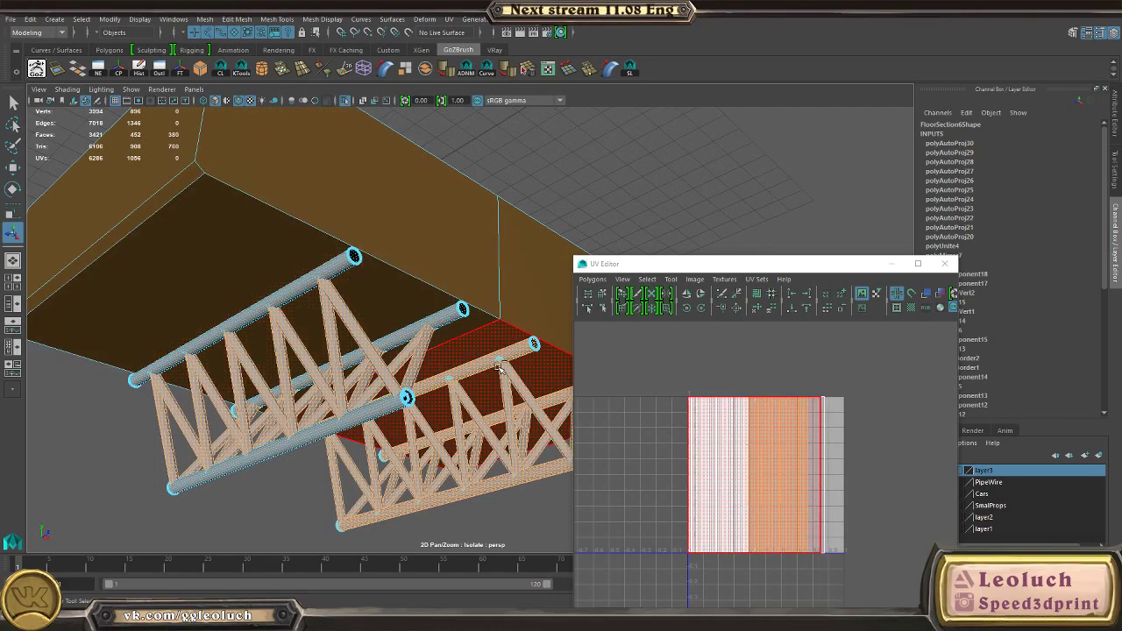
alt+drag(456, 364, 434, 357)
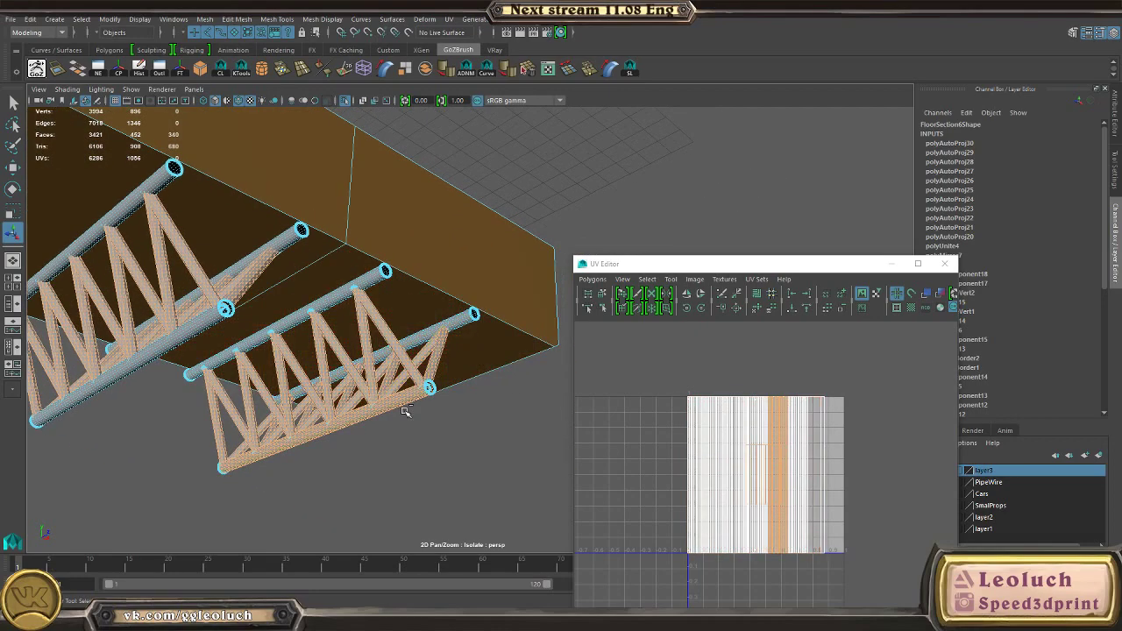
alt+drag(401, 413, 309, 401)
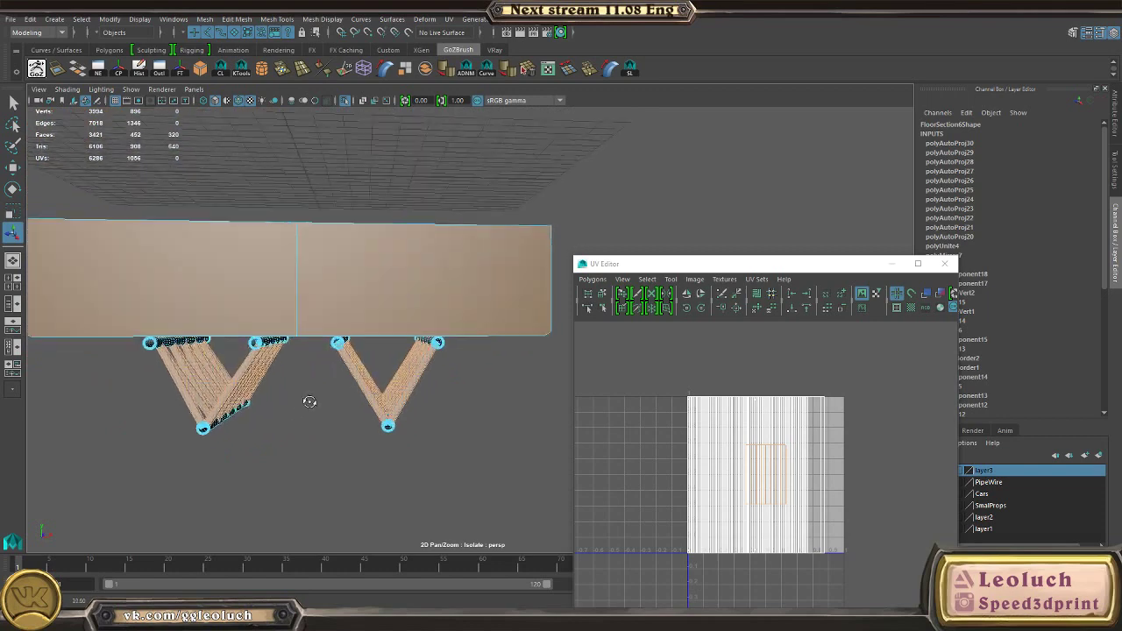
click(449, 18)
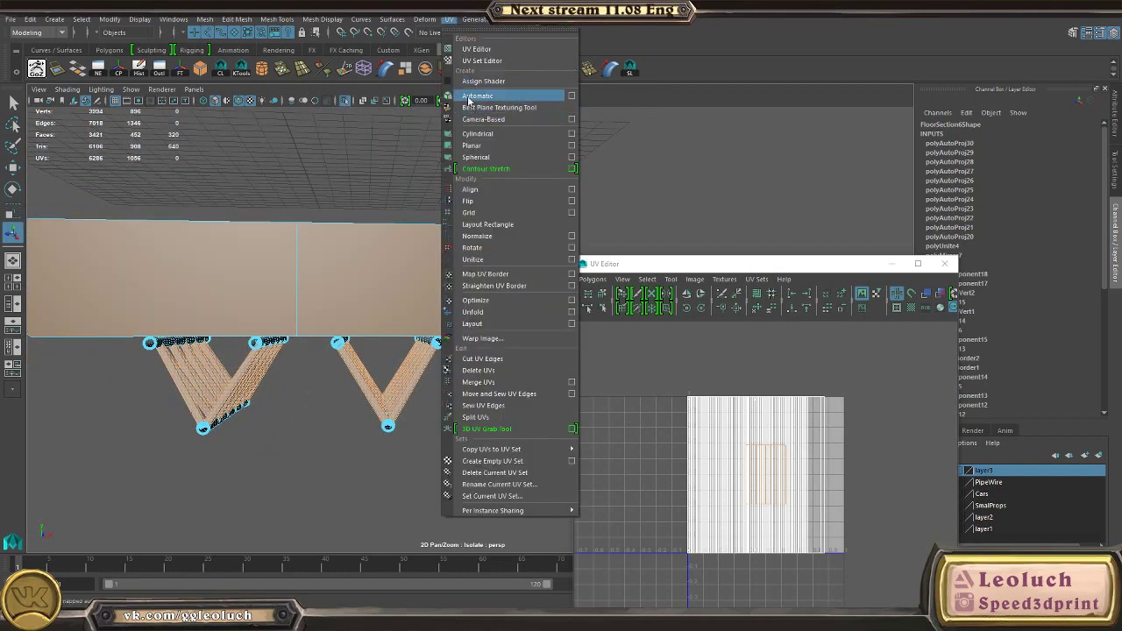
click(468, 96)
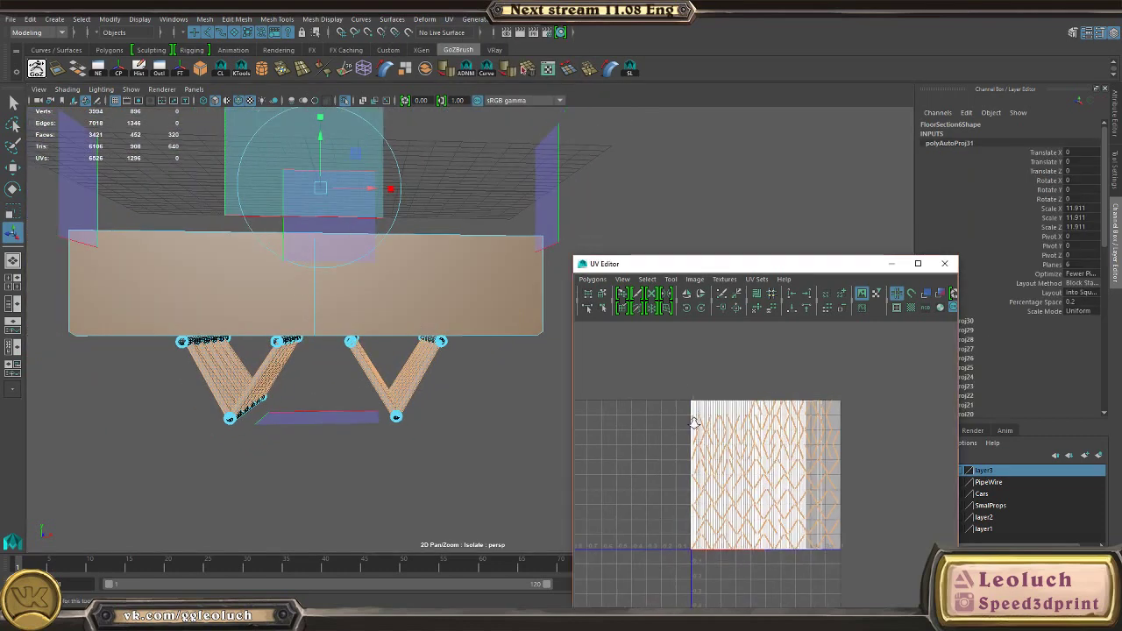
Step: Return to object mode, select the whole FloorSection6 mesh, and show the surrounding scene again
right_drag(364, 343, 398, 266)
alt+drag(364, 289, 410, 285)
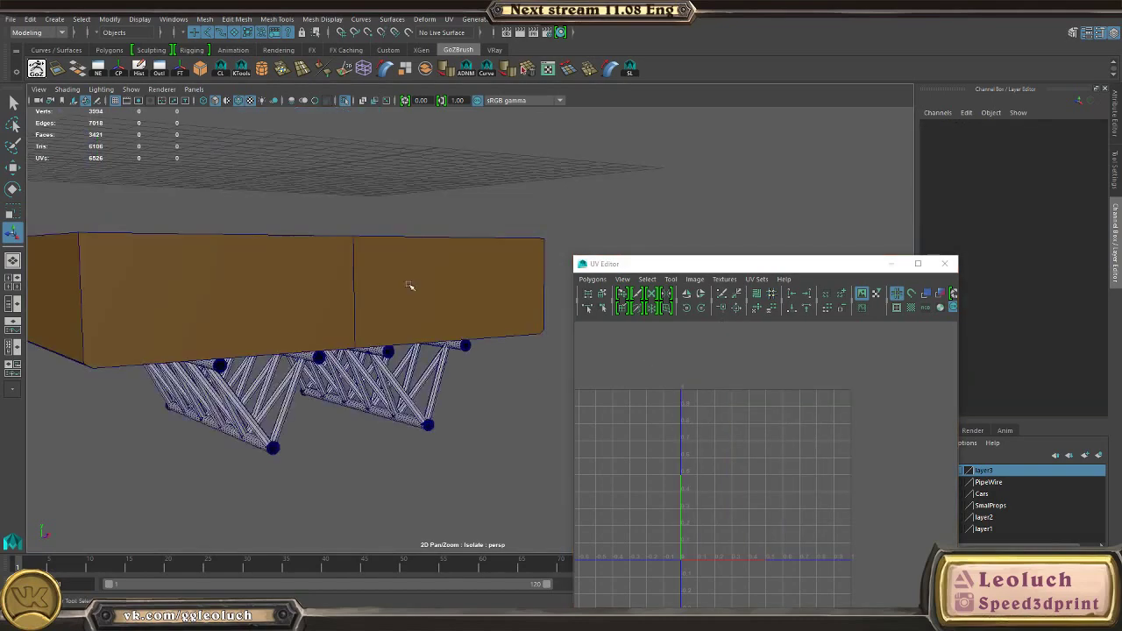
click(344, 274)
key(w)
alt+drag(234, 263, 179, 280)
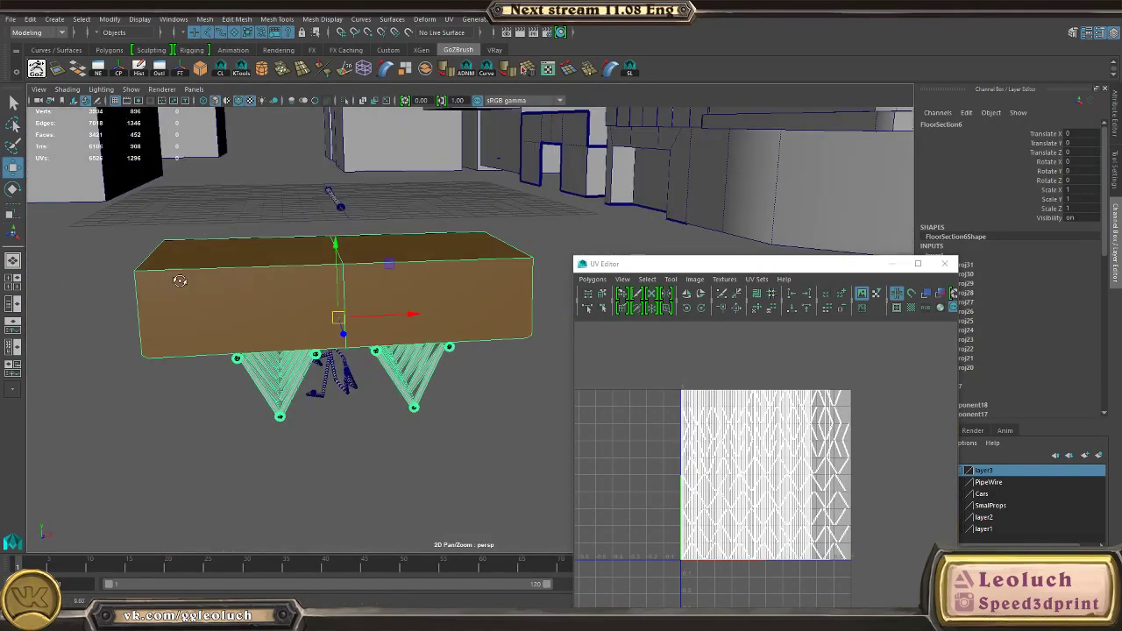
scroll(466, 405, up, 1)
alt+drag(376, 233, 416, 510)
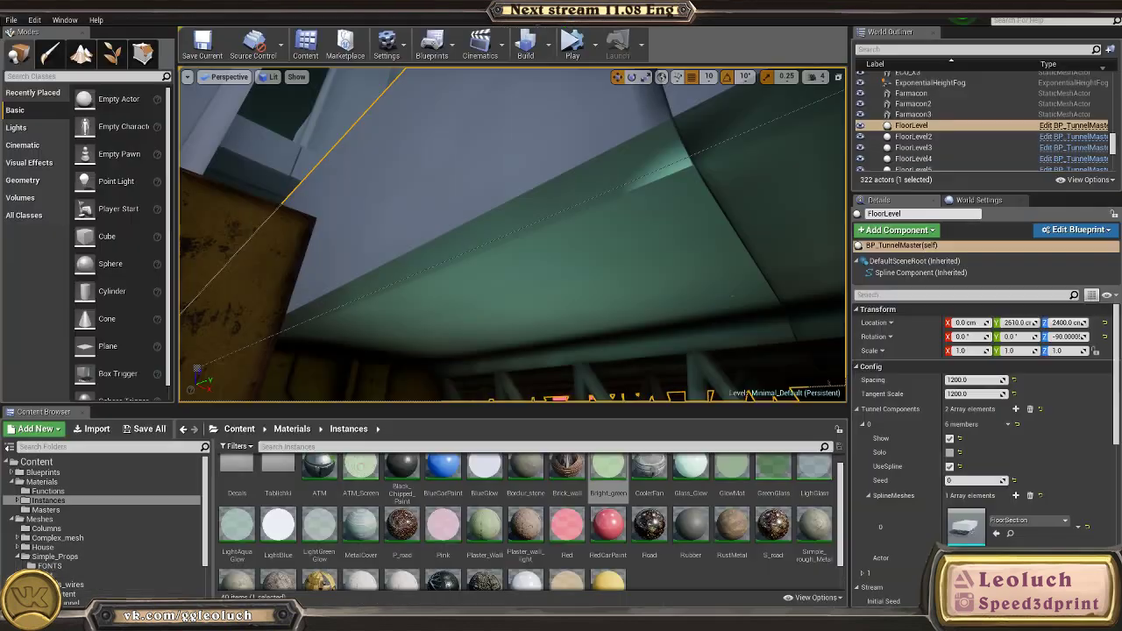
Step: Switch to Unreal, select the BlockOut_houseB building, and set the viewport to Unlit to inspect its brick wall
right_drag(513, 235, 513, 235)
click(267, 76)
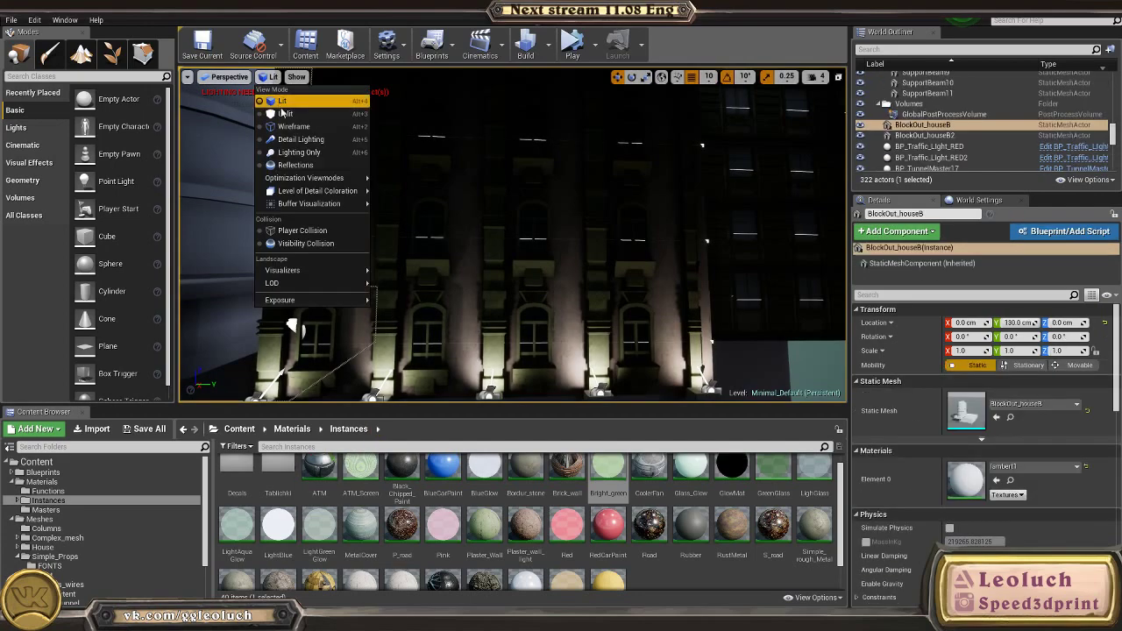
click(294, 114)
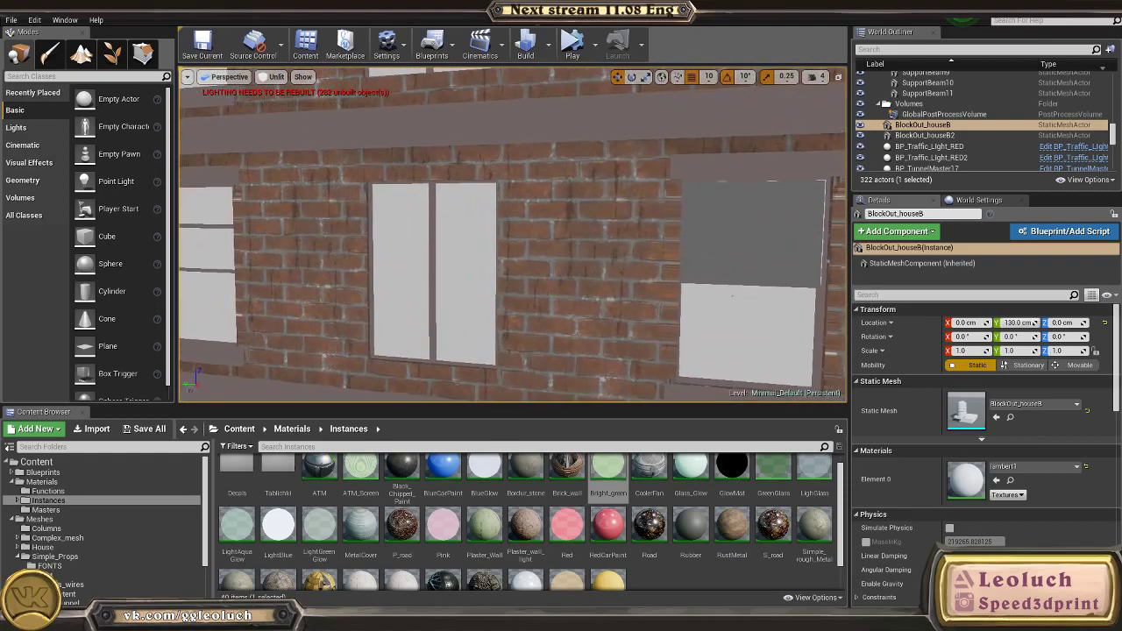
Step: Return the Unreal viewport to Lit shading and select the FloorLevel section spanning overhead
mouse_move(513, 235)
right_down()
mouse_move(526, 289)
mouse_move(605, 287)
mouse_move(517, 285)
mouse_move(509, 235)
mouse_move(666, 229)
mouse_move(526, 250)
mouse_move(513, 233)
right_up()
click(276, 76)
click(294, 109)
click(479, 259)
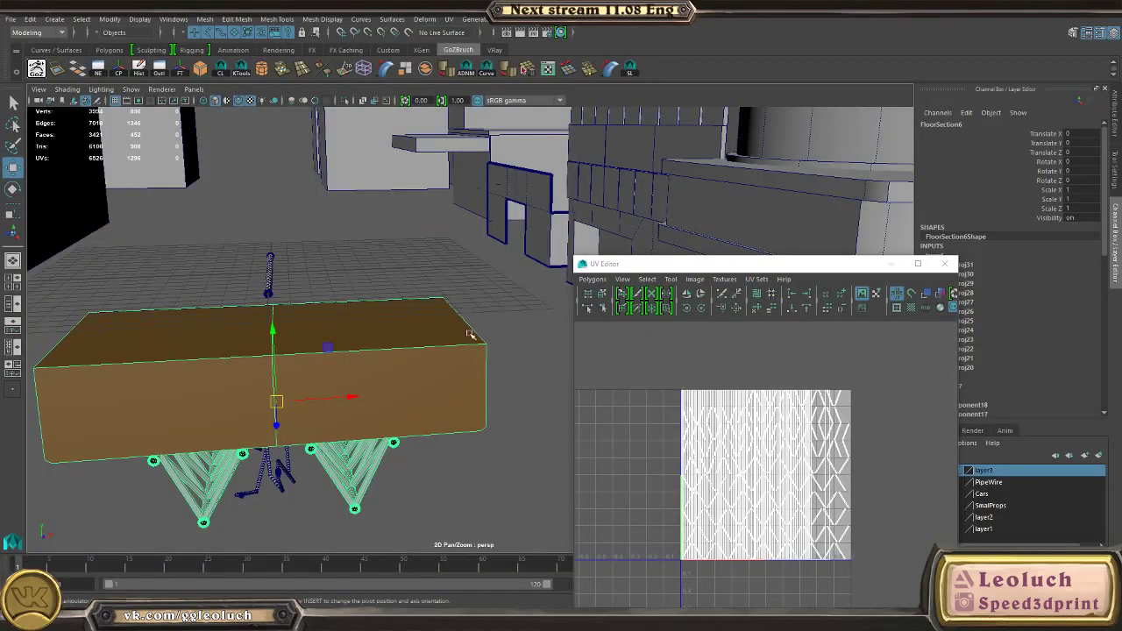
Step: Switch to Maya, start an FBX export of the selected FloorSection6 mesh, and browse into the project's Meshes folder
right_click(275, 313)
scroll(525, 313, up, 3)
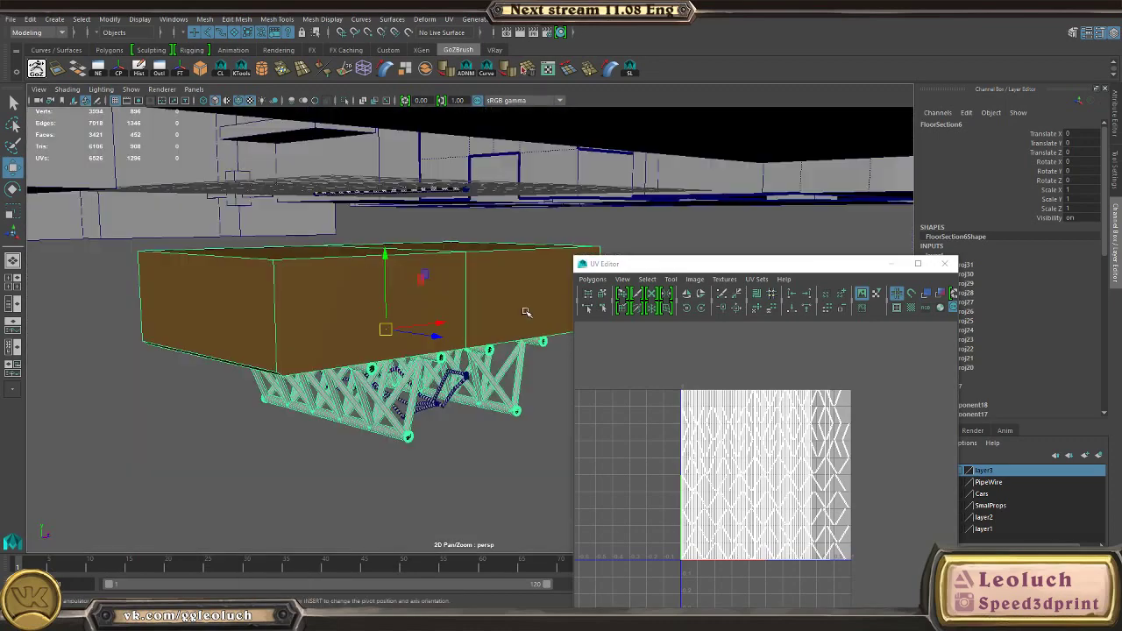
alt+drag(526, 312, 382, 272)
click(11, 18)
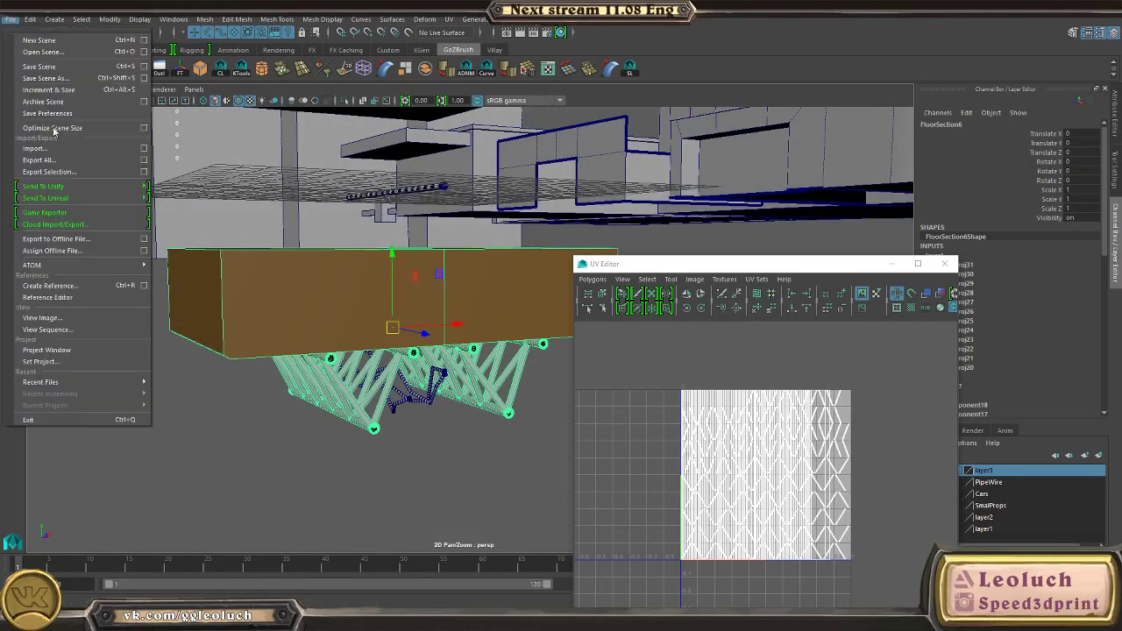
click(44, 171)
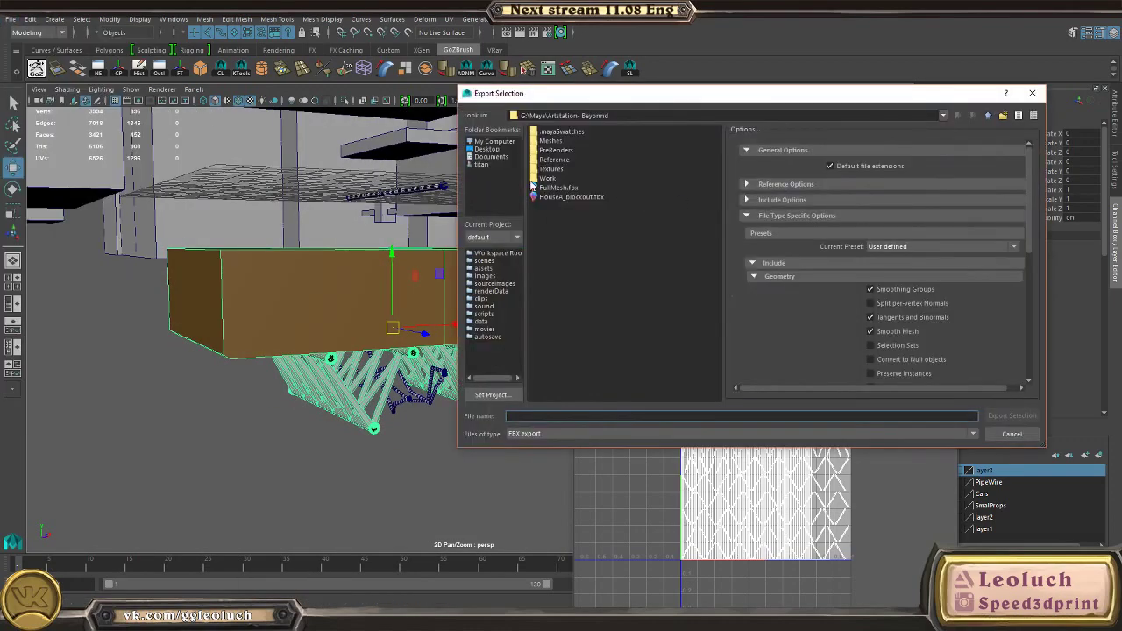
double_click(549, 142)
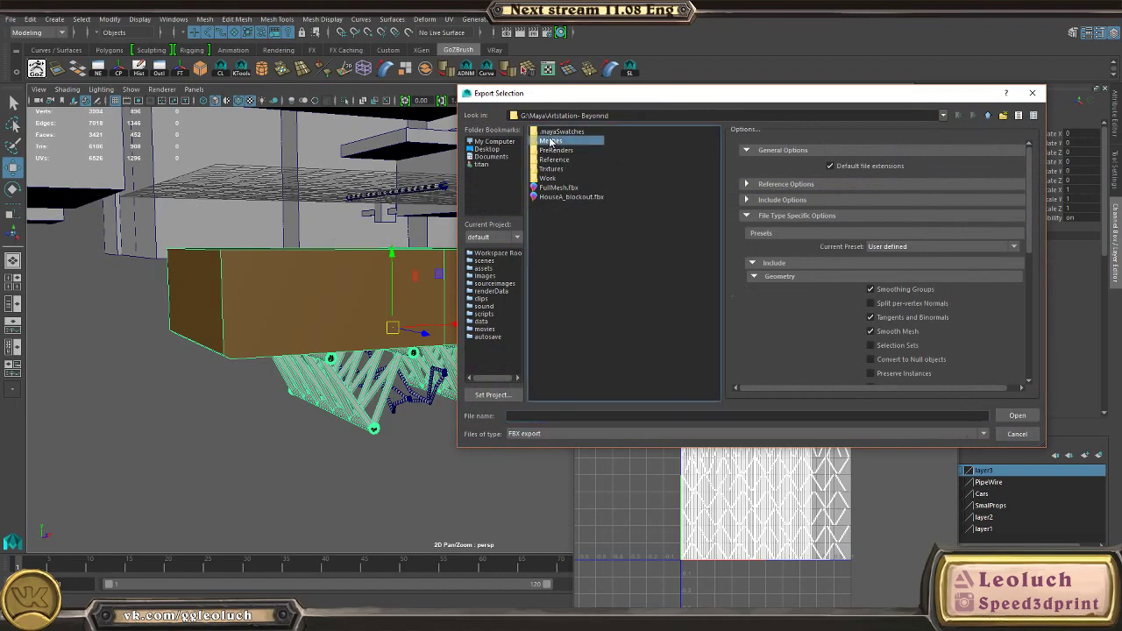
click(550, 151)
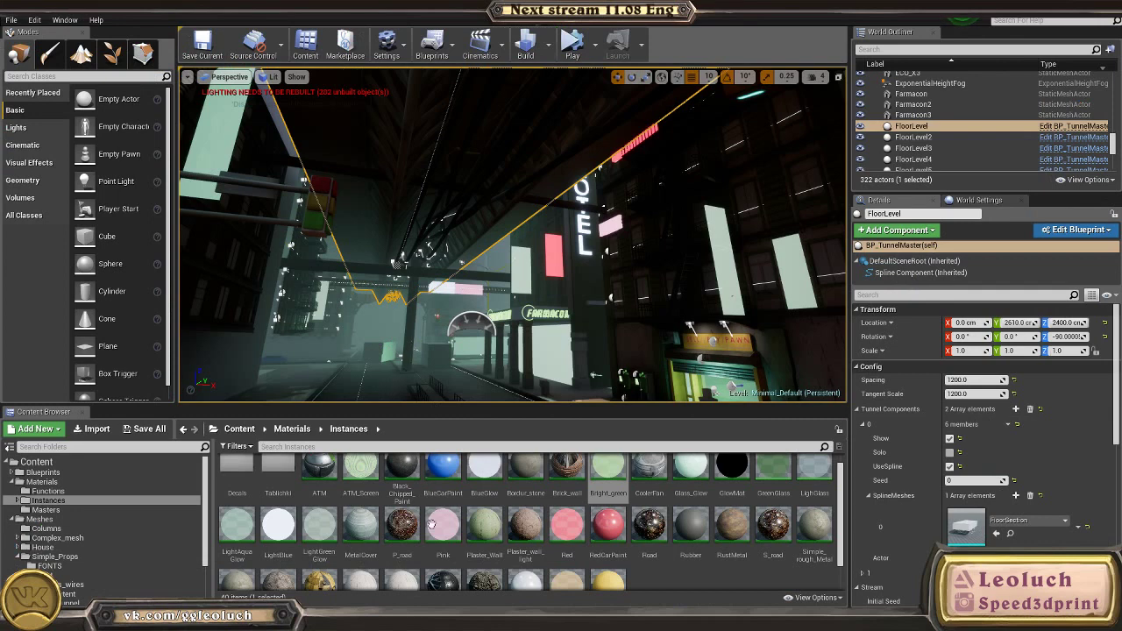
Step: Switch to Unreal and browse the project content from Materials to the Street folder inside Meshes
click(291, 428)
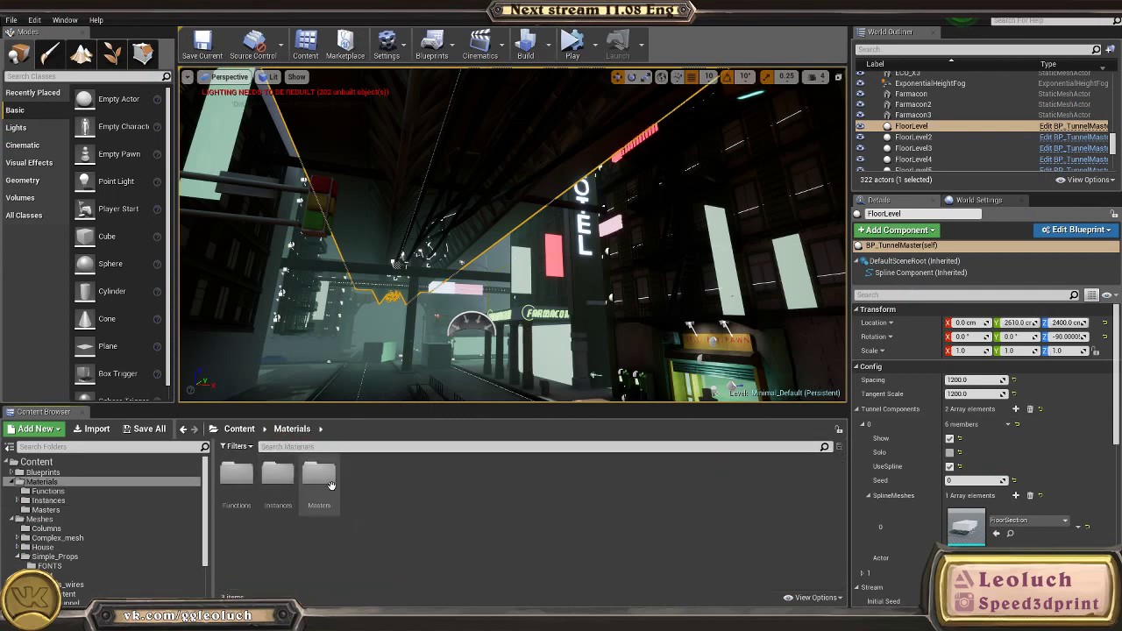
click(242, 446)
click(270, 558)
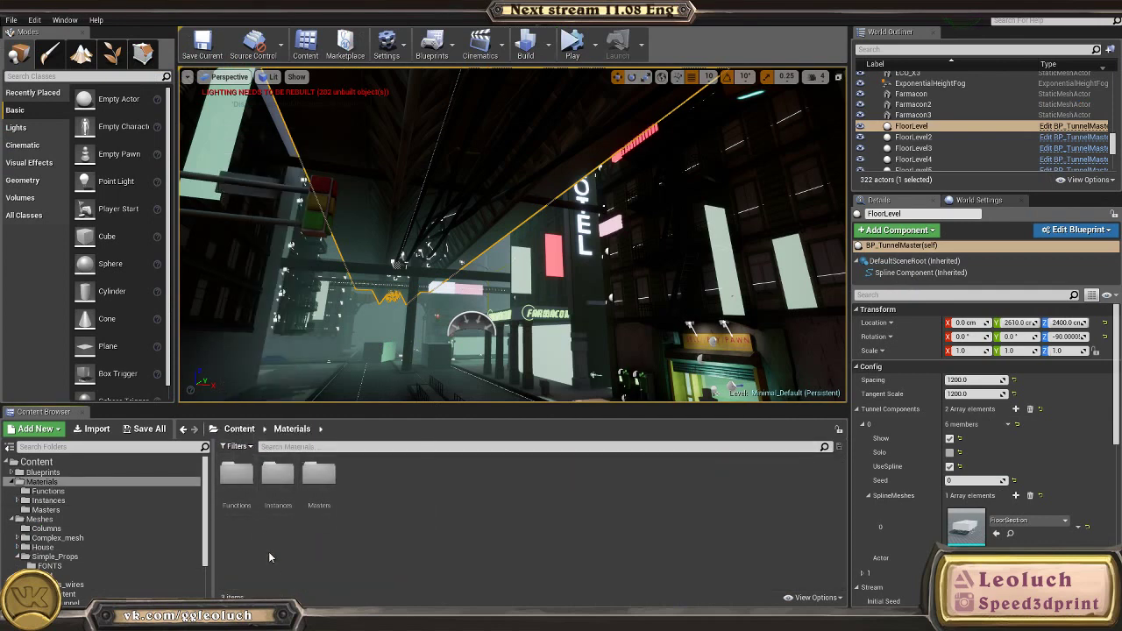
click(239, 429)
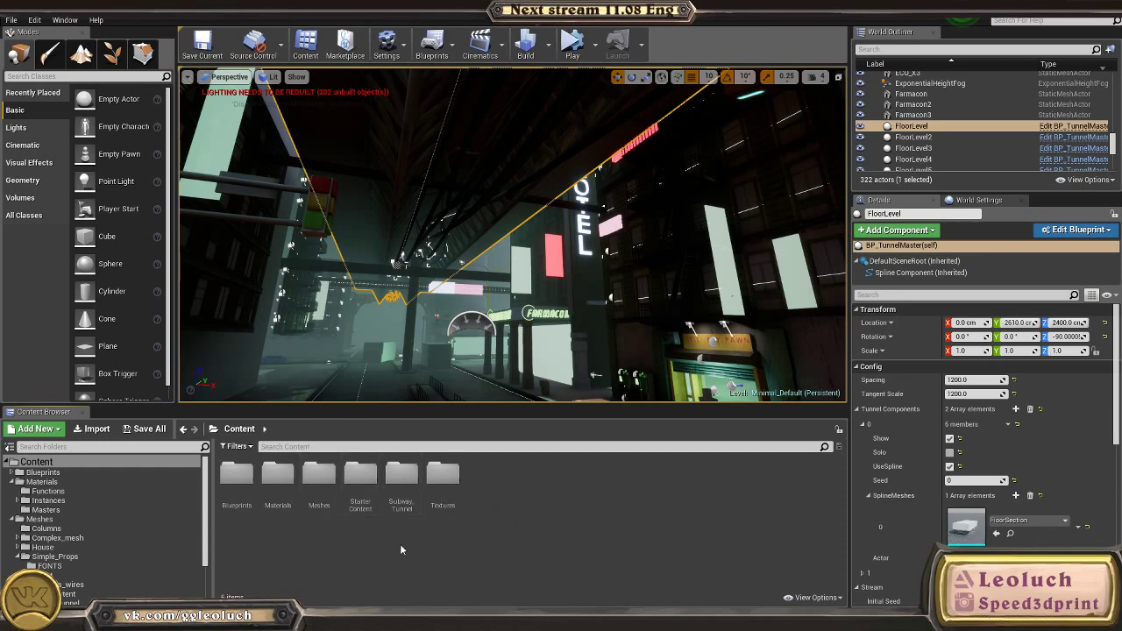
click(291, 498)
click(319, 492)
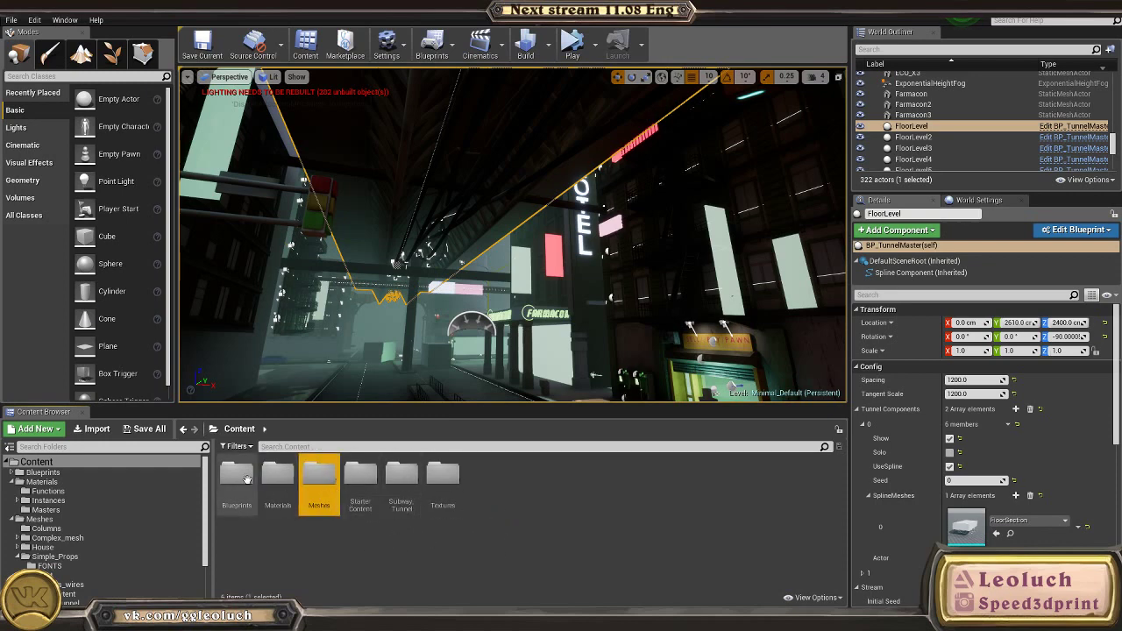
double_click(330, 492)
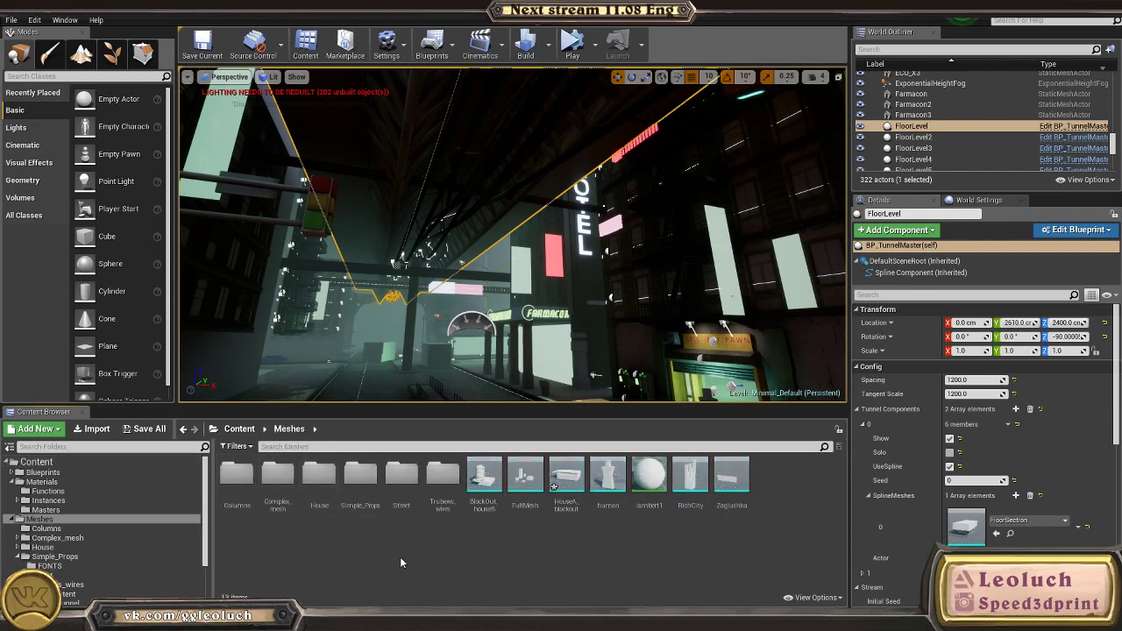
double_click(401, 477)
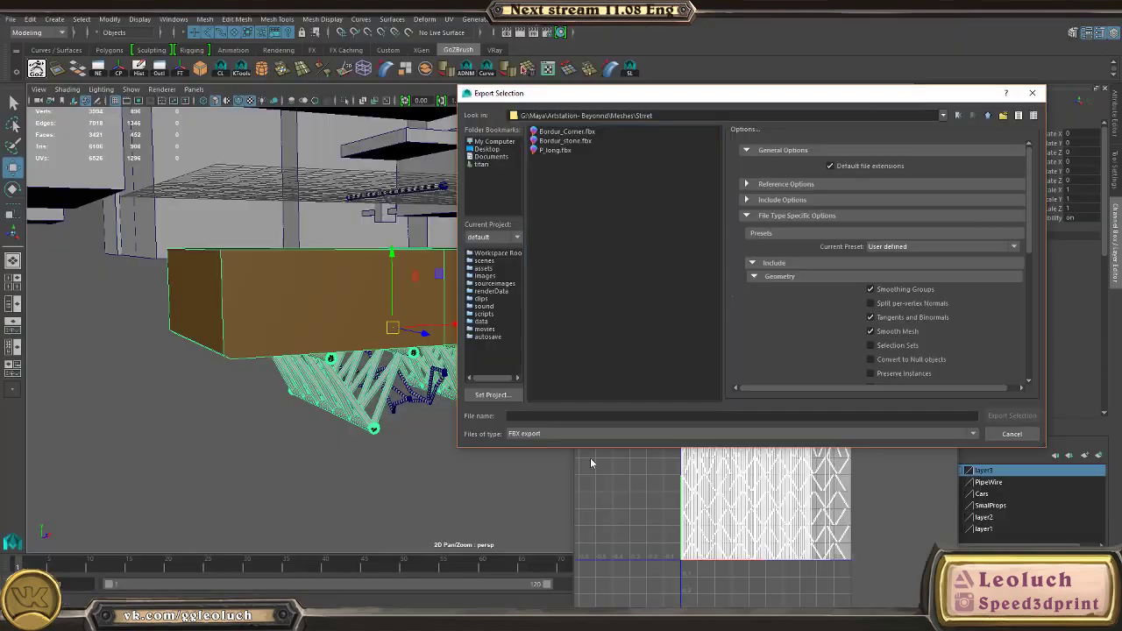
Step: Back in Maya, export the selected mesh to the Meshes\Stret folder as an FBX named FloorSection
click(549, 416)
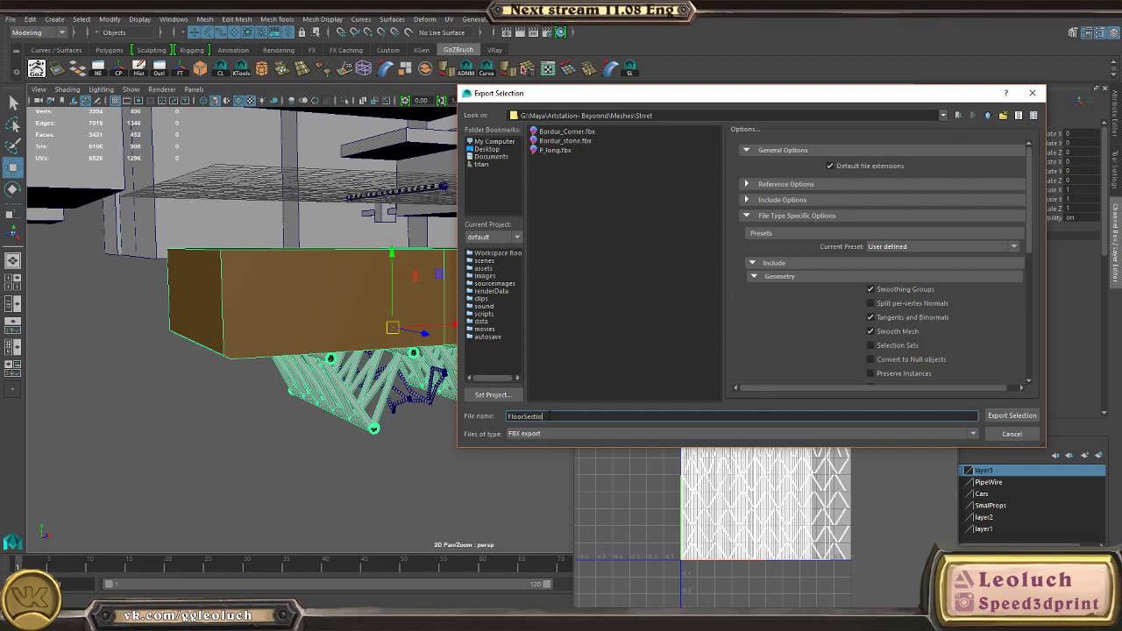
text(FloorSectio)
key(Return)
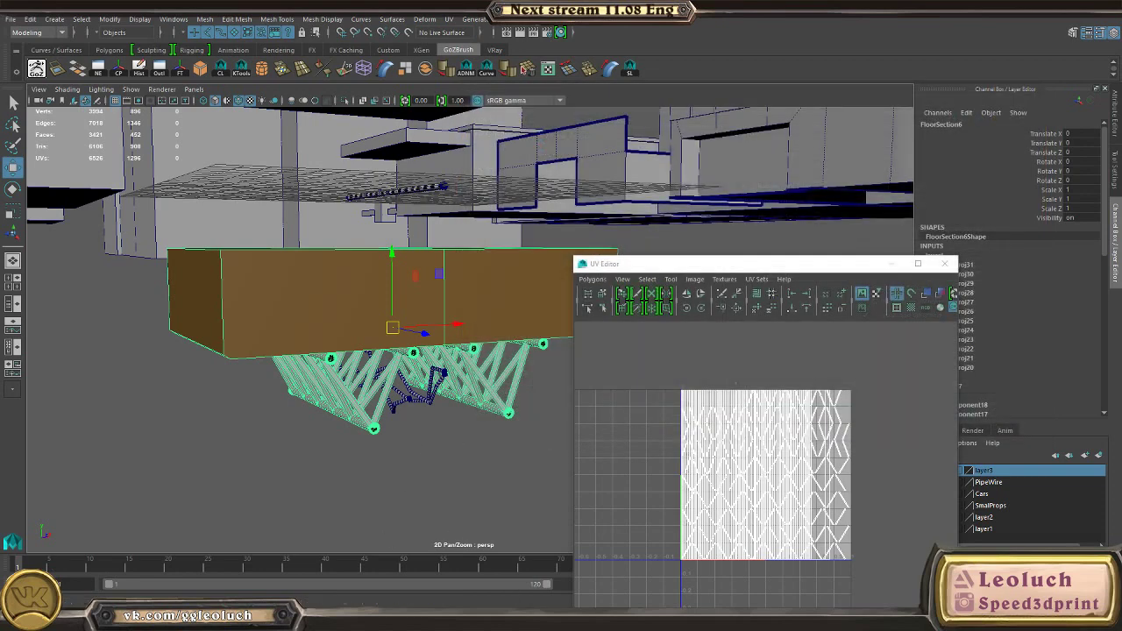
Step: Switch to Substance Painter, maximize its window, and look through the recent project files
click(705, 363)
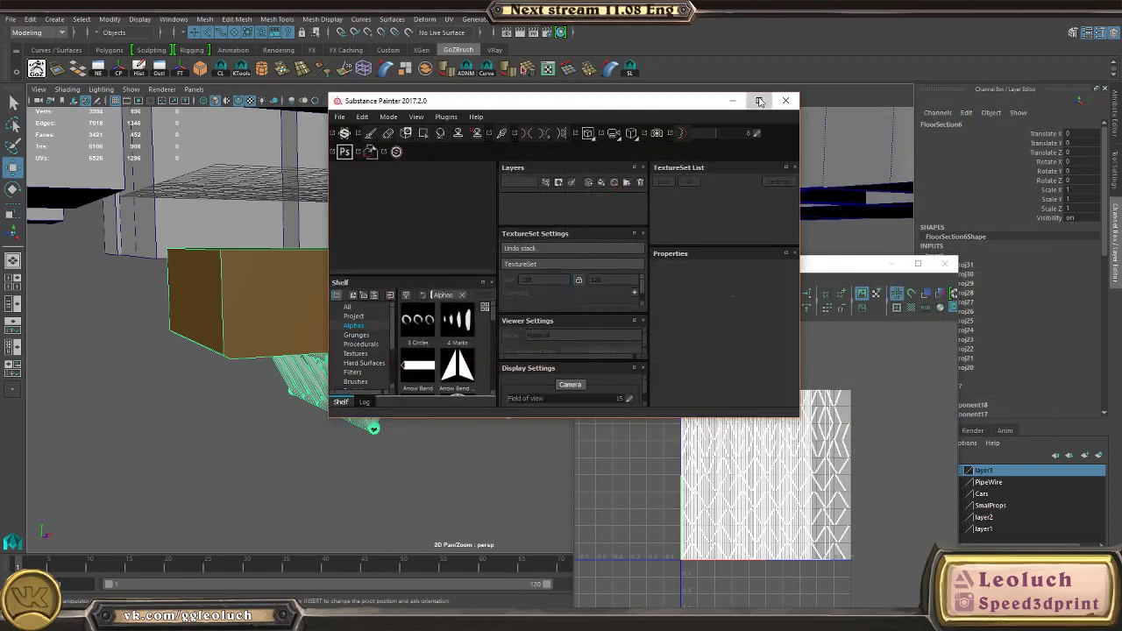
click(759, 100)
click(10, 19)
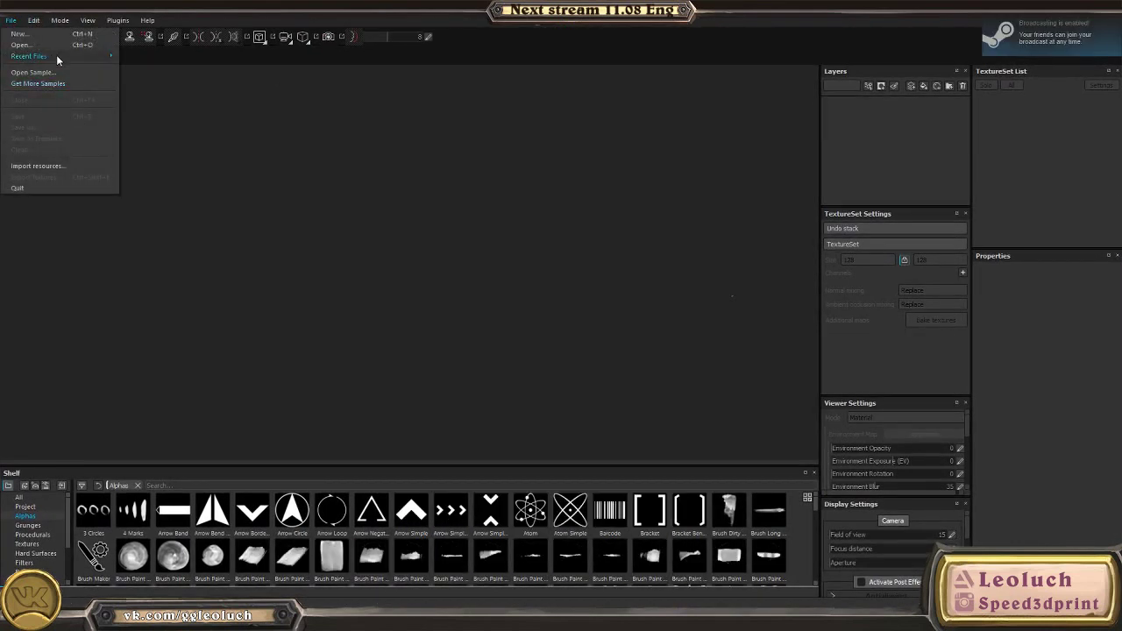
mouse_move(57, 56)
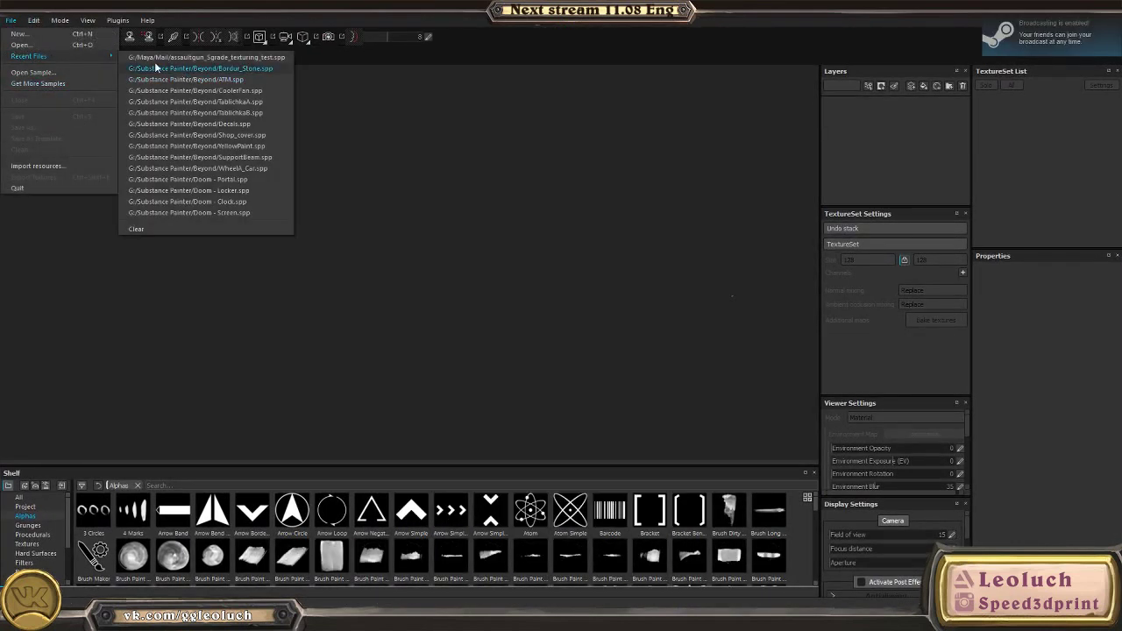
key(ctrl+o)
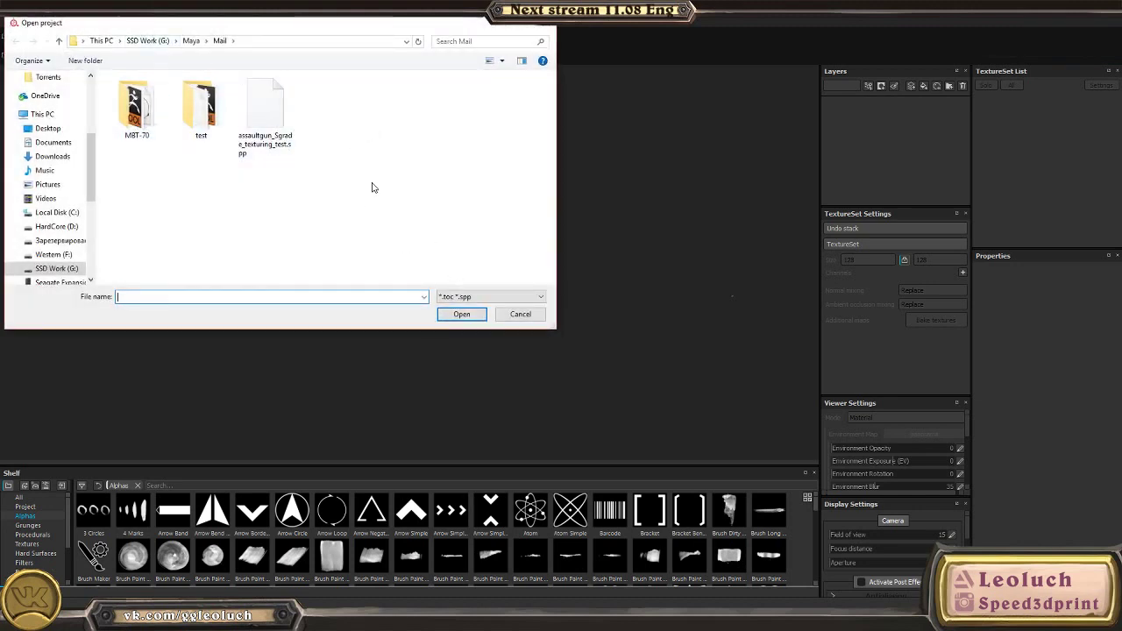
click(147, 44)
double_click(151, 228)
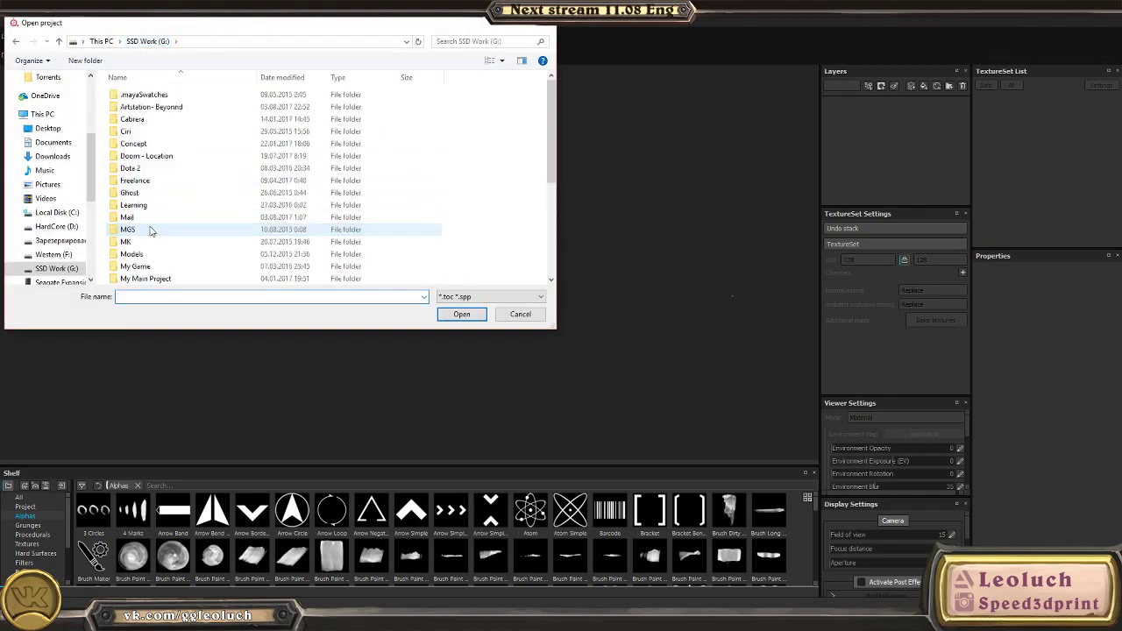
scroll(170, 223, down, 5)
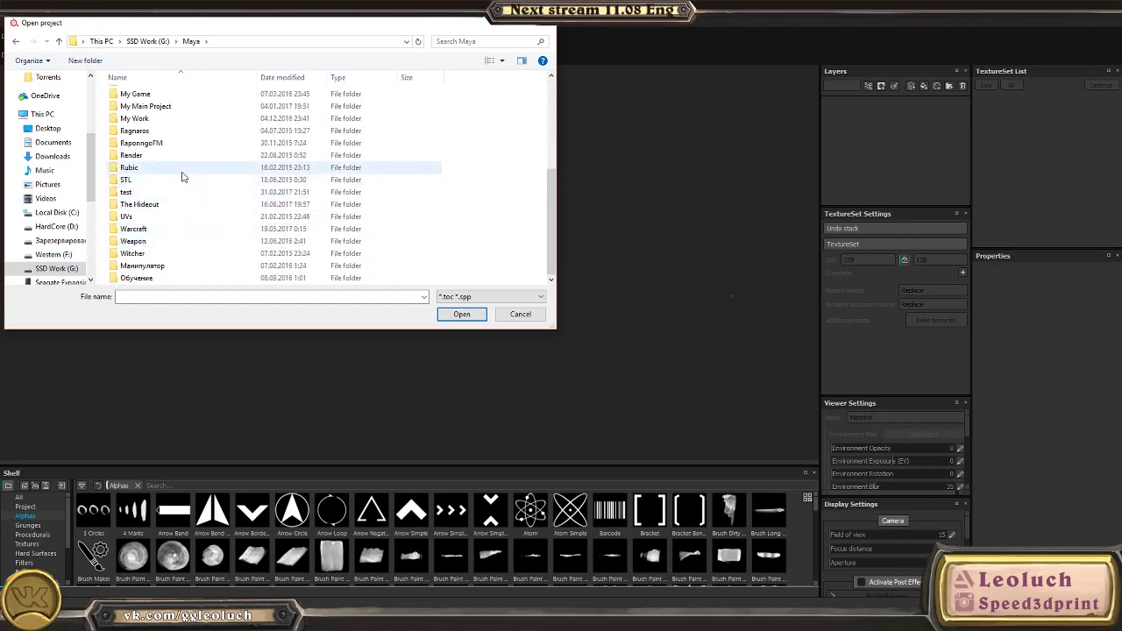
key(Escape)
Step: Create a new project from the SimplePlane.obj mesh with DirectX normals and 2048 document resolution
click(12, 21)
click(27, 38)
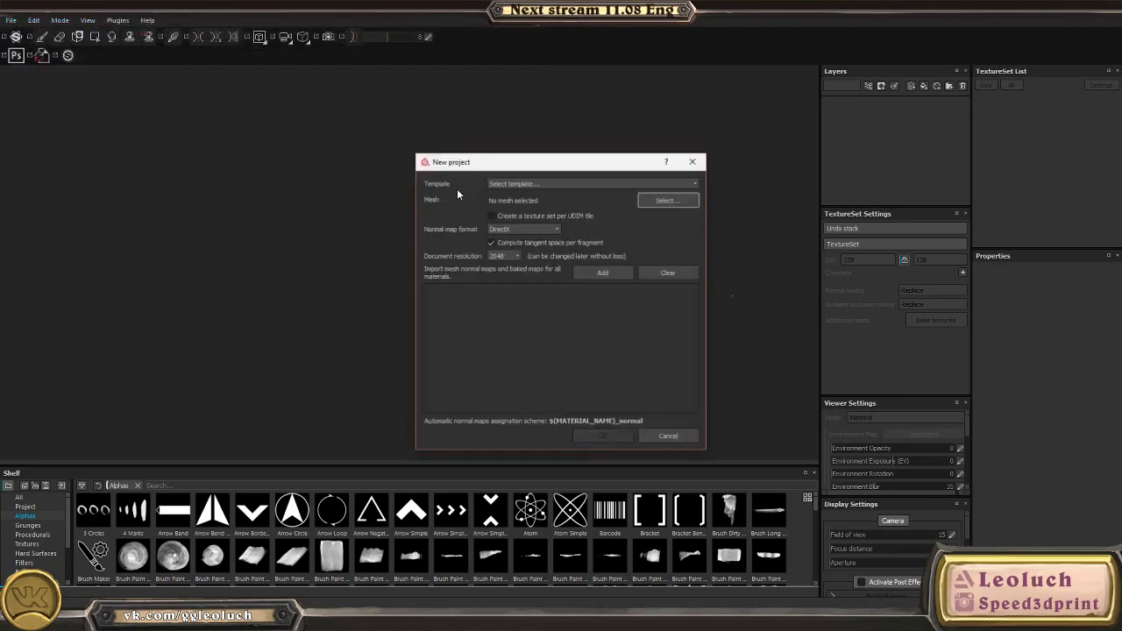
click(677, 200)
click(607, 198)
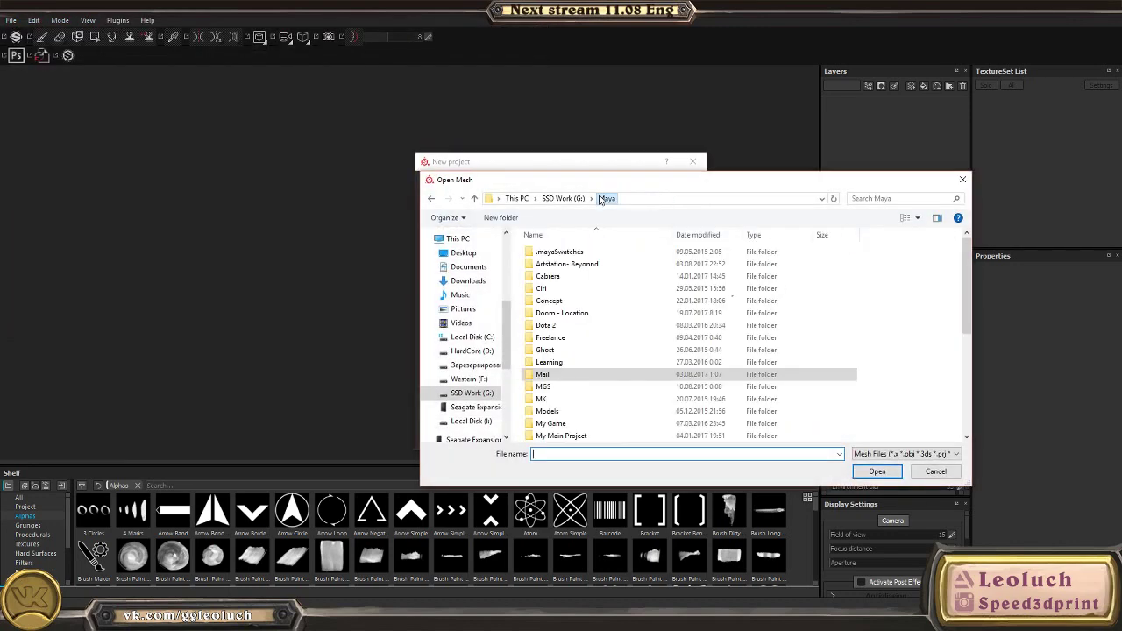
scroll(614, 386, down, 2)
click(566, 423)
double_click(565, 423)
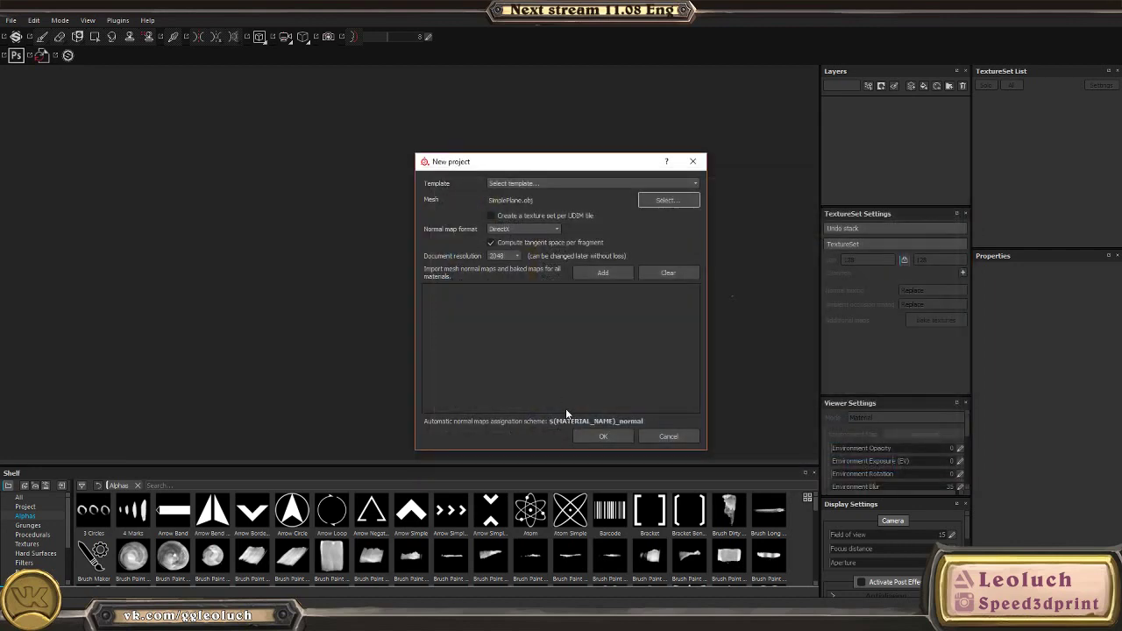
click(600, 434)
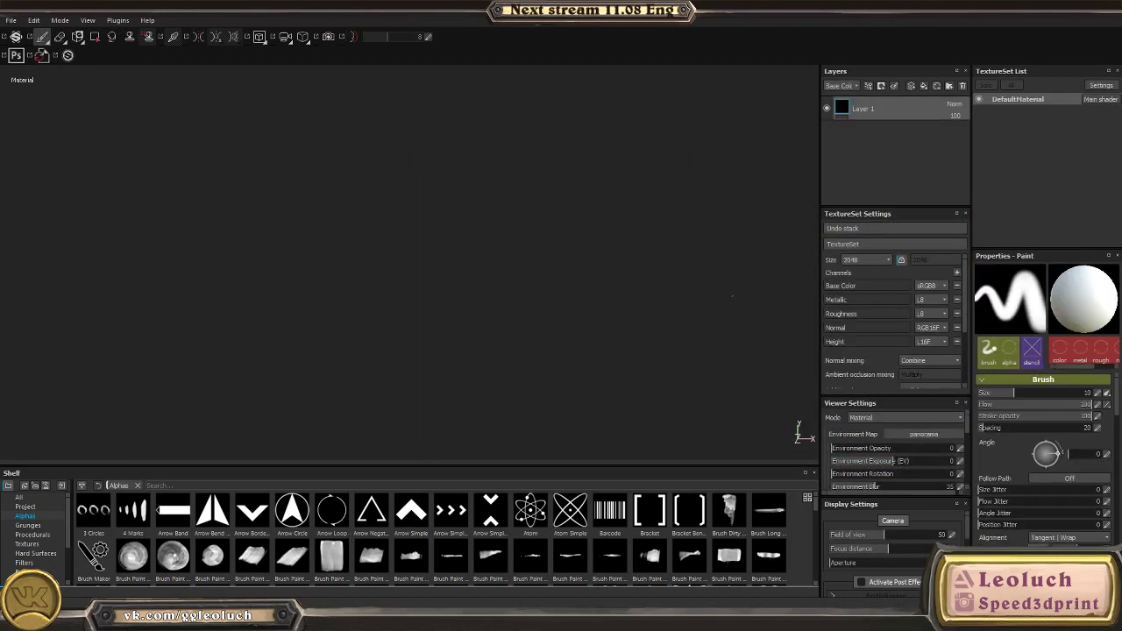
Step: Search the shelf for concrete materials and add BrownConcrete as a fill layer on the plane
alt+drag(362, 275, 544, 287)
click(136, 485)
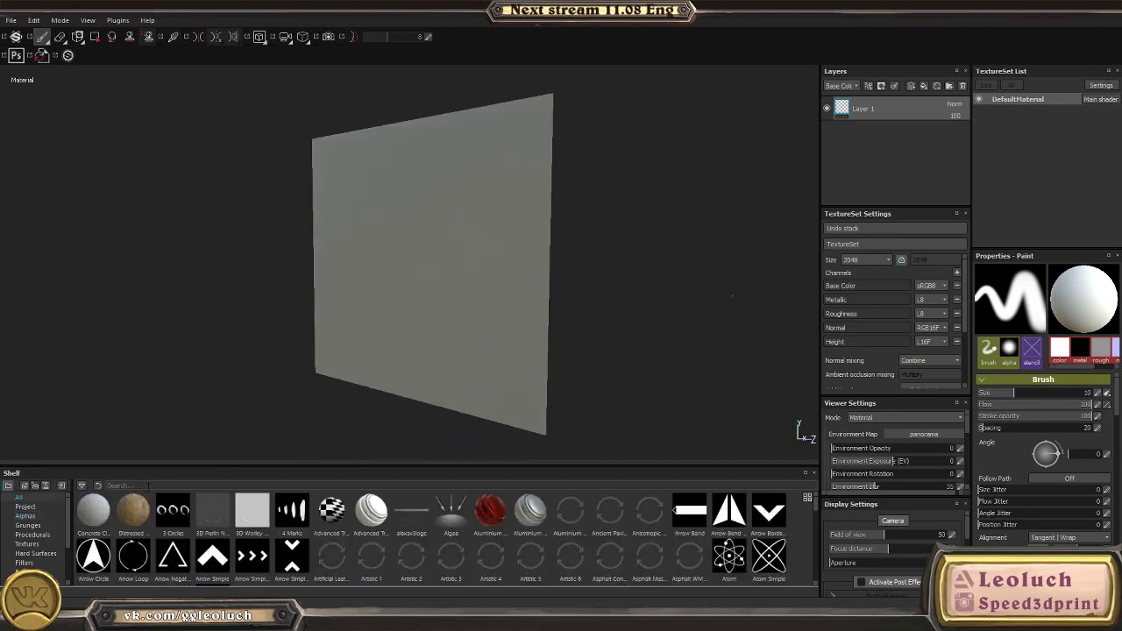
text(concrete)
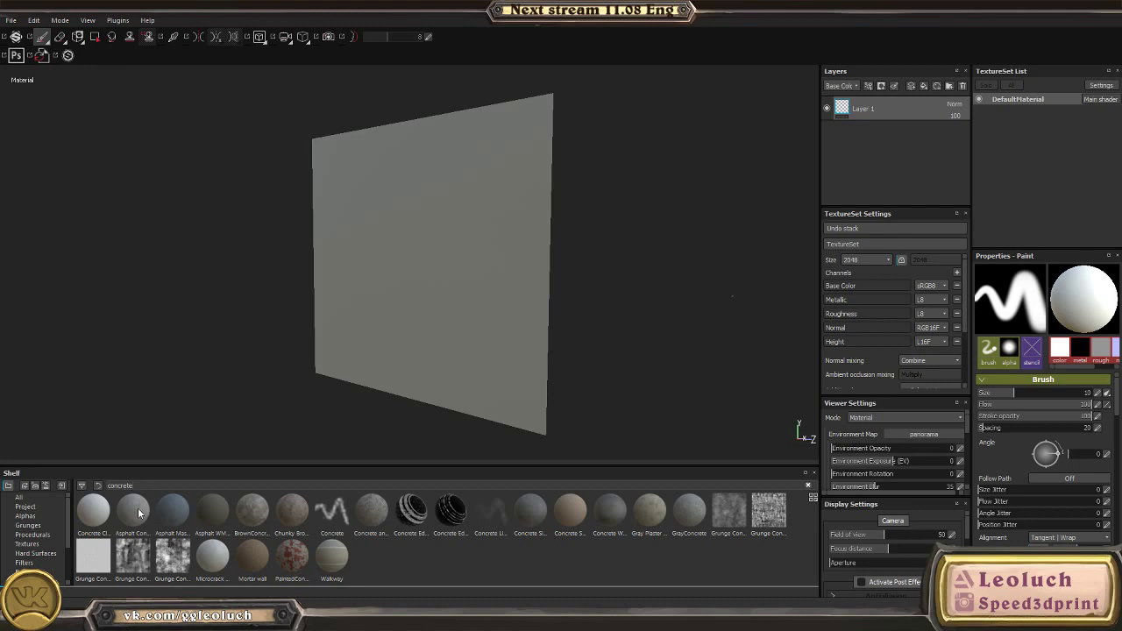
mouse_move(163, 517)
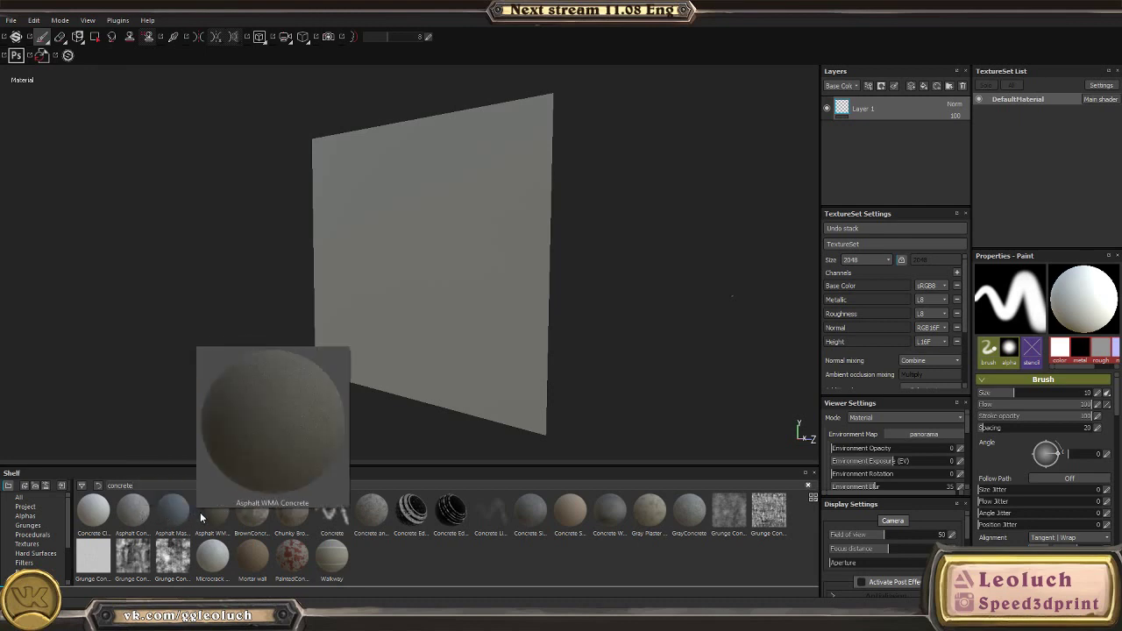
mouse_move(249, 514)
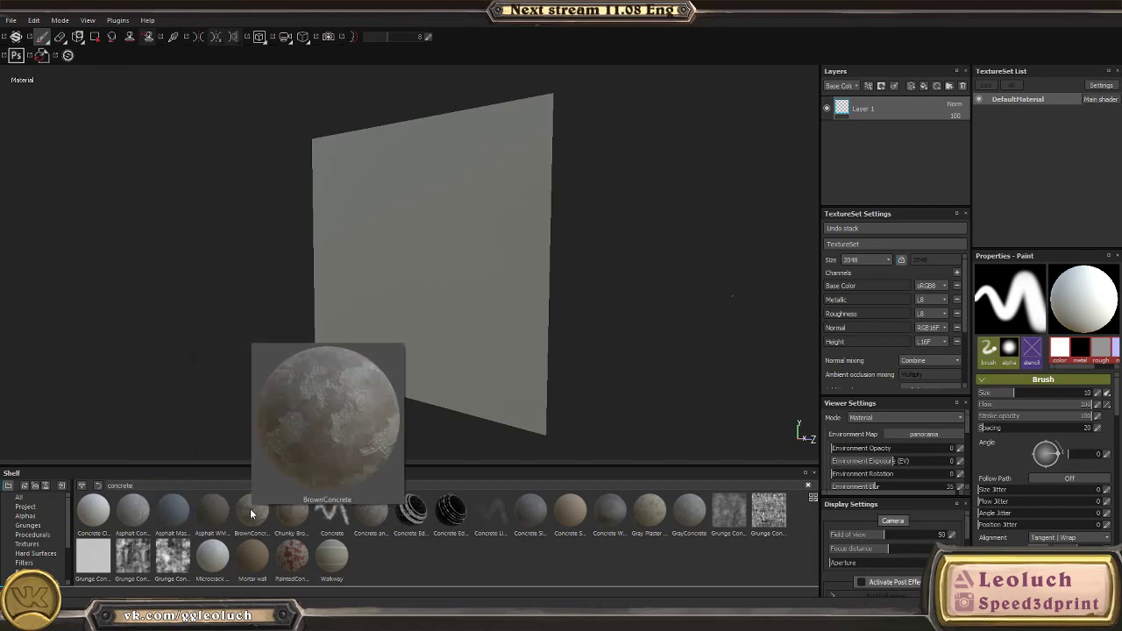
drag(249, 508, 882, 160)
Step: Examine the BrownConcrete surface on the plane from several angles and distances while rotating the environment lighting
alt+drag(426, 265, 523, 253)
alt+drag(382, 312, 439, 331)
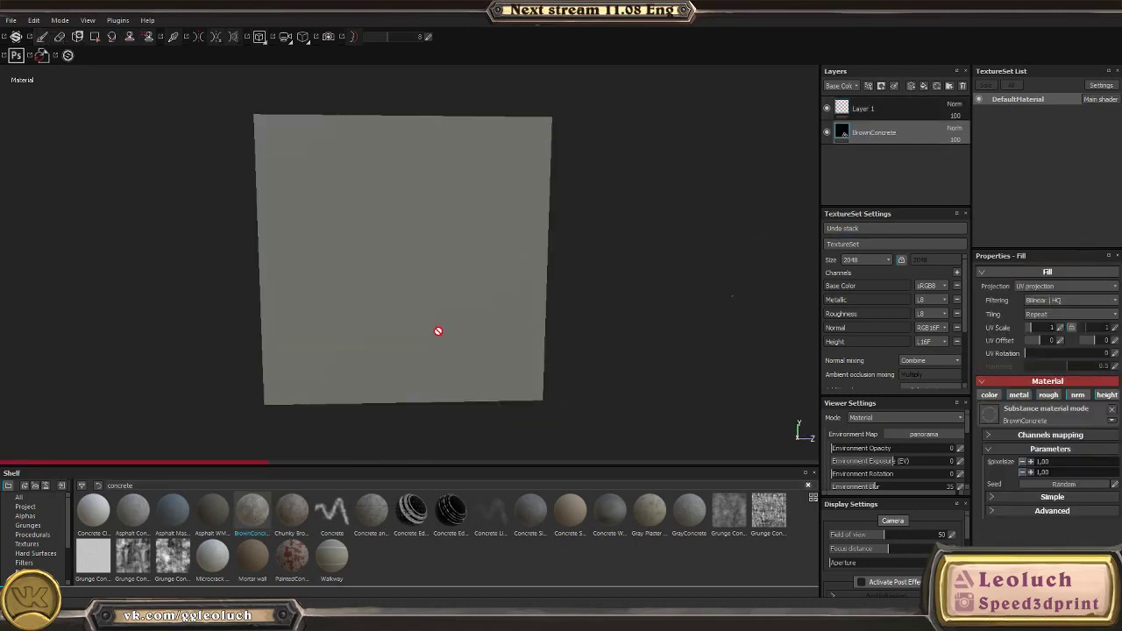
alt+drag(613, 297, 529, 310)
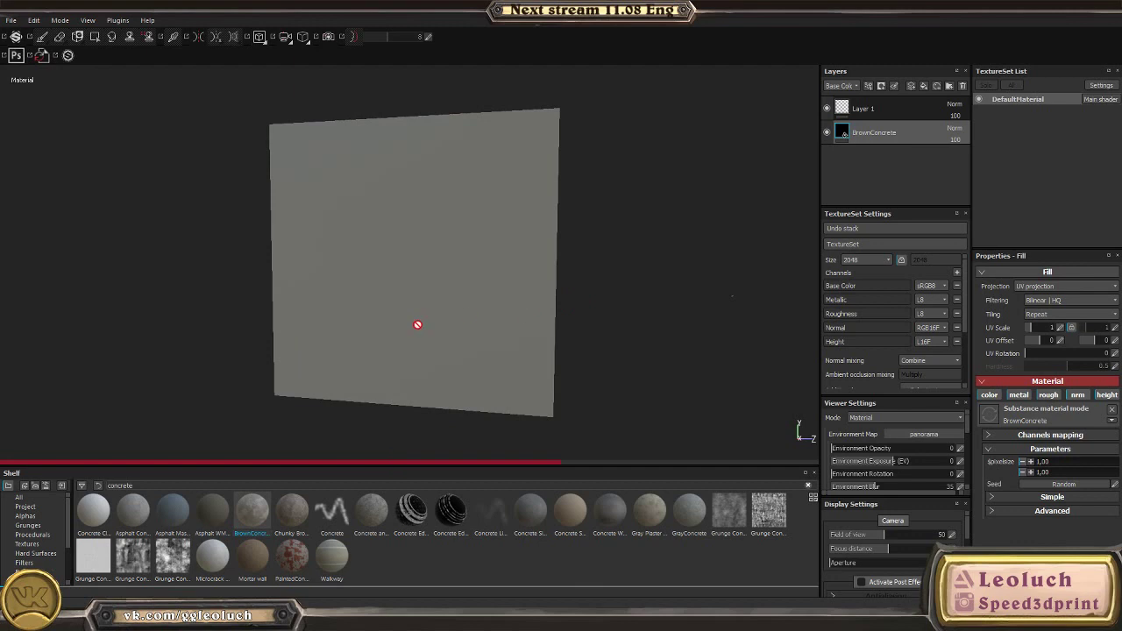
alt+drag(417, 325, 452, 243)
alt+right_drag(484, 274, 464, 315)
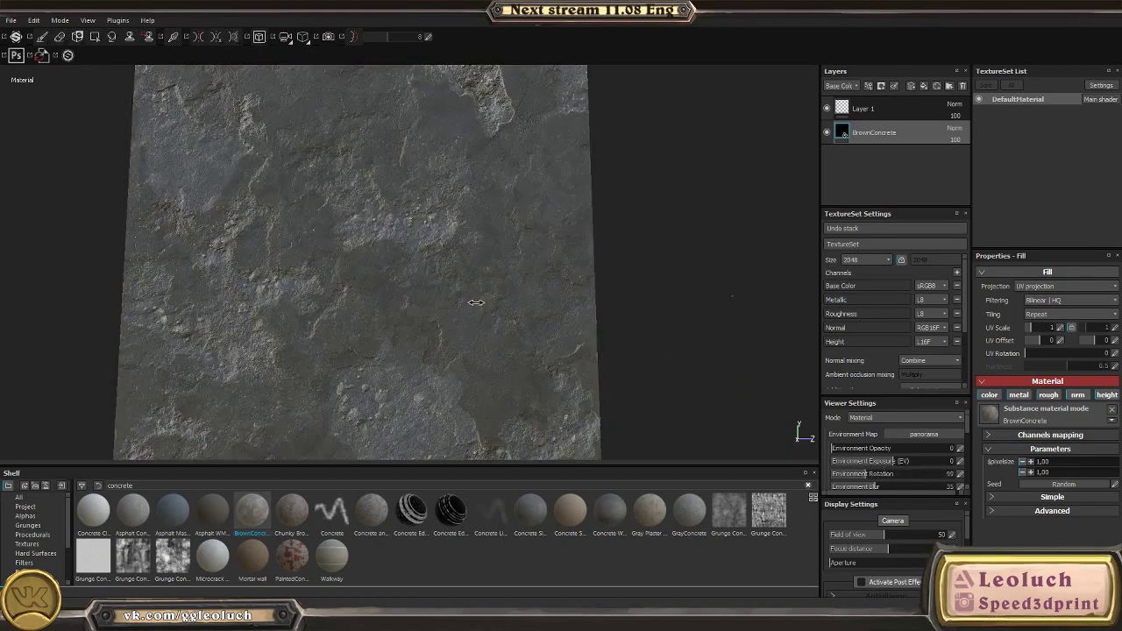
mouse_move(464, 307)
alt+mouse_down()
mouse_move(524, 300)
mouse_move(464, 314)
alt+mouse_up()
shift+right_drag(464, 314, 514, 319)
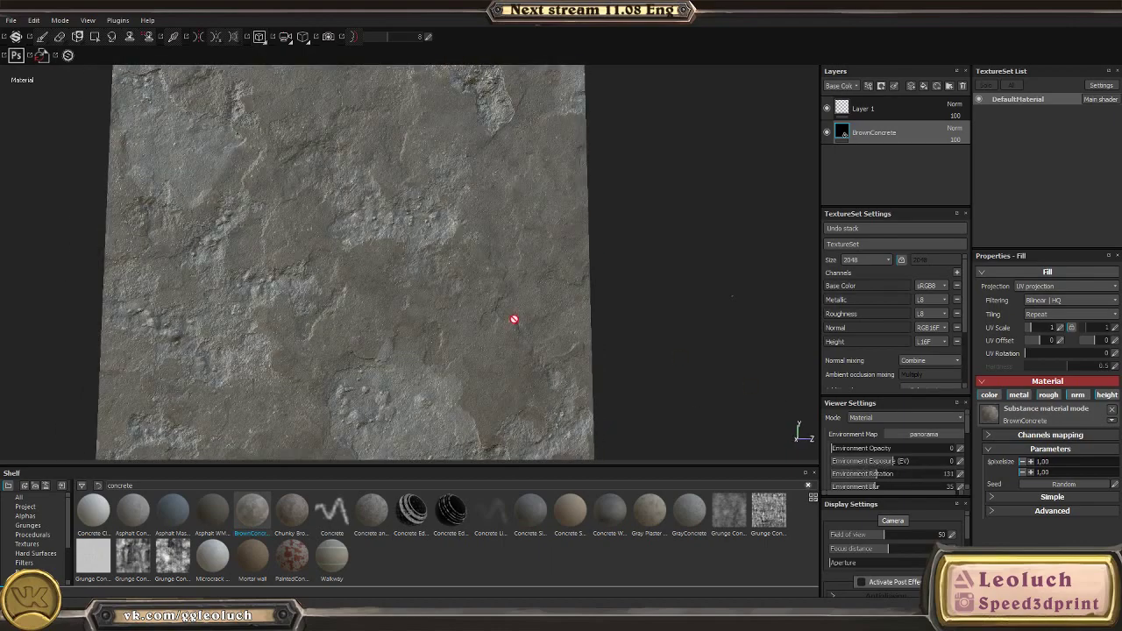
alt+drag(514, 319, 351, 314)
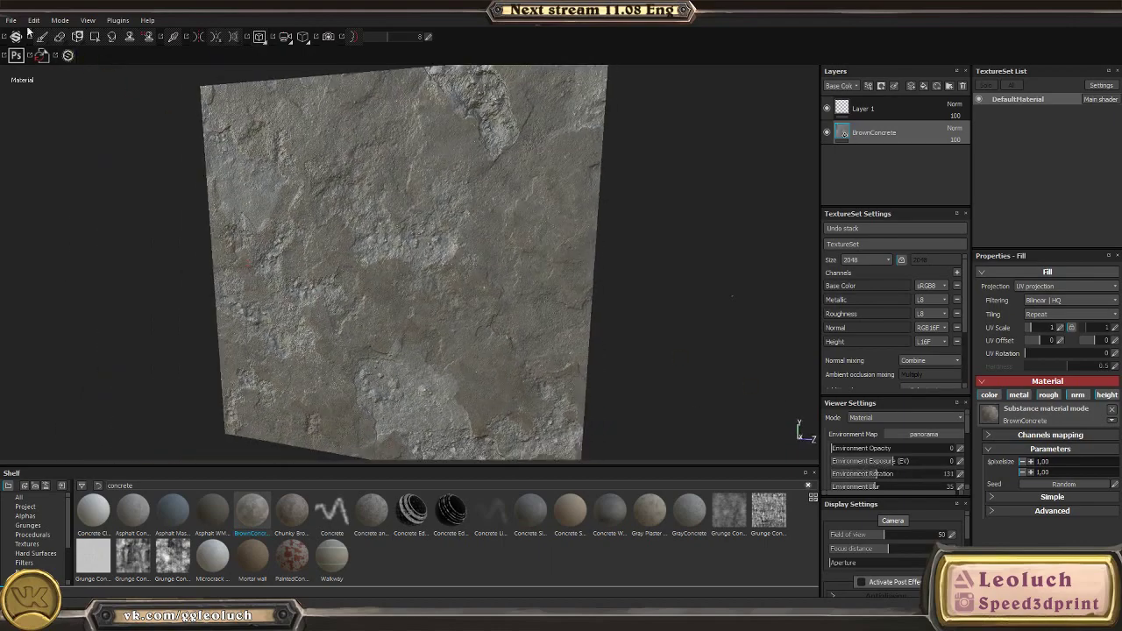
Step: Discard the current project and create a new one from the FloorSection.fbx mesh in the Strret folder
click(11, 20)
click(40, 36)
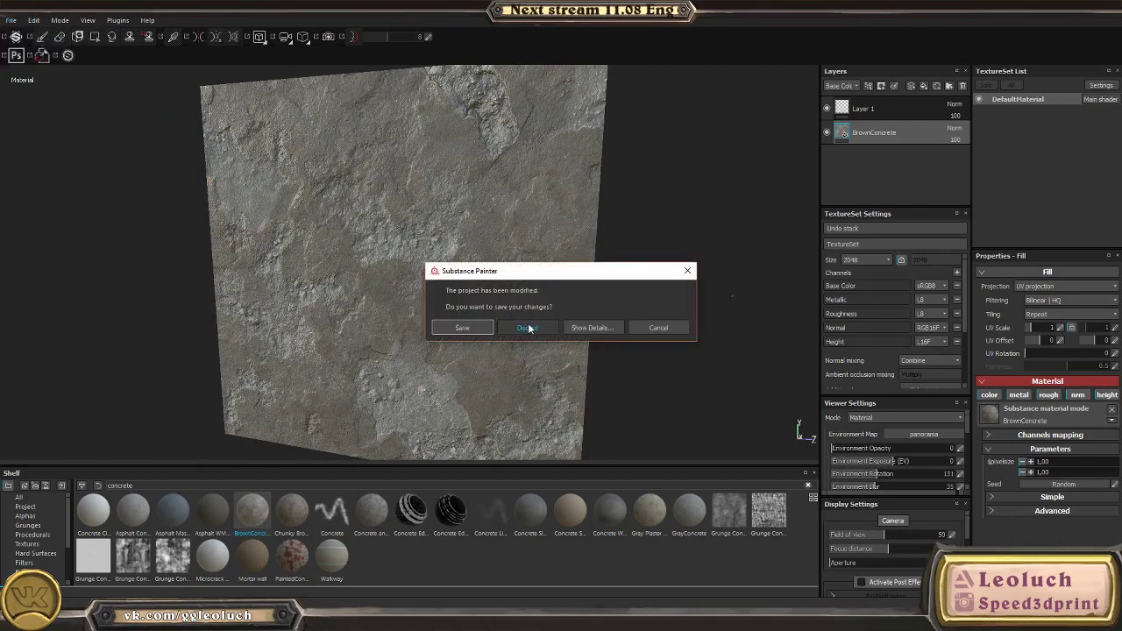
click(527, 327)
click(655, 202)
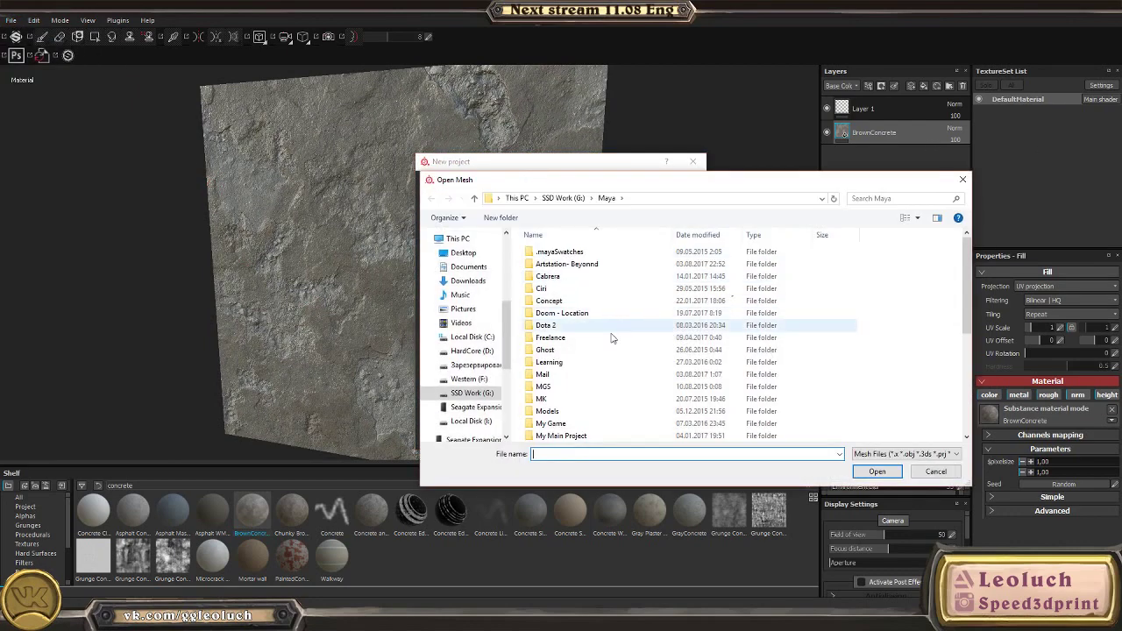
double_click(566, 264)
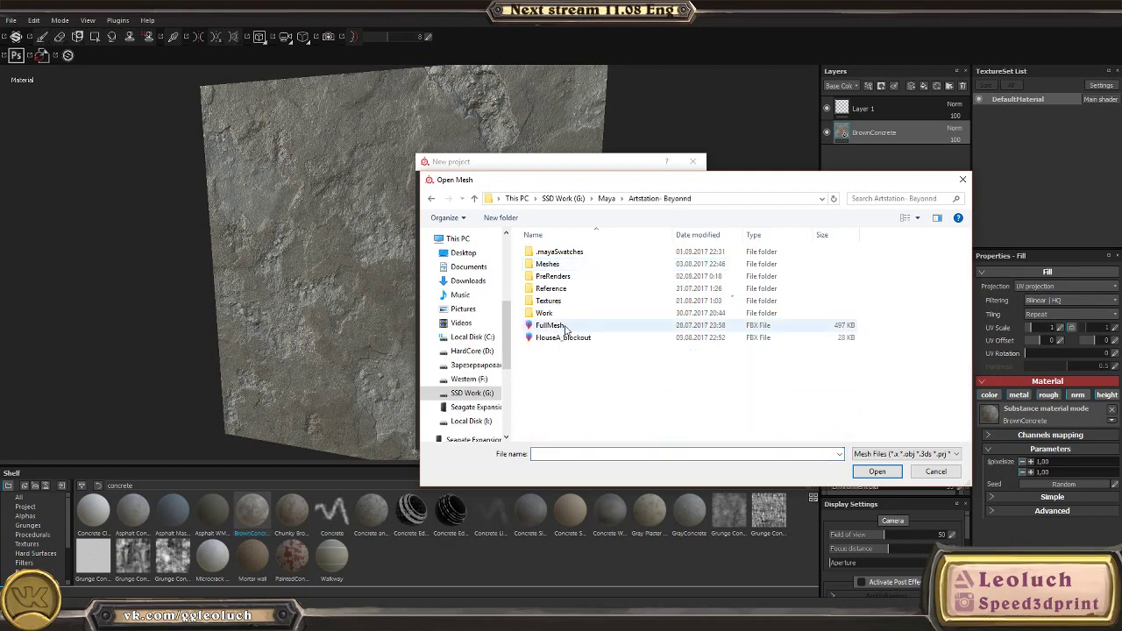
double_click(554, 337)
double_click(561, 253)
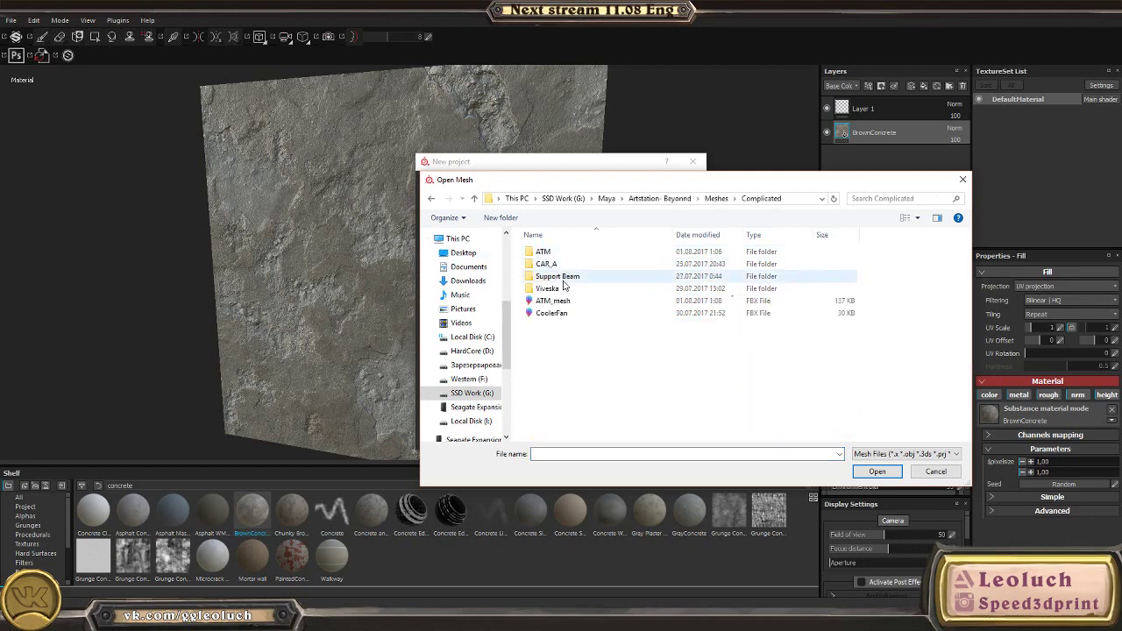
key(BackSpace)
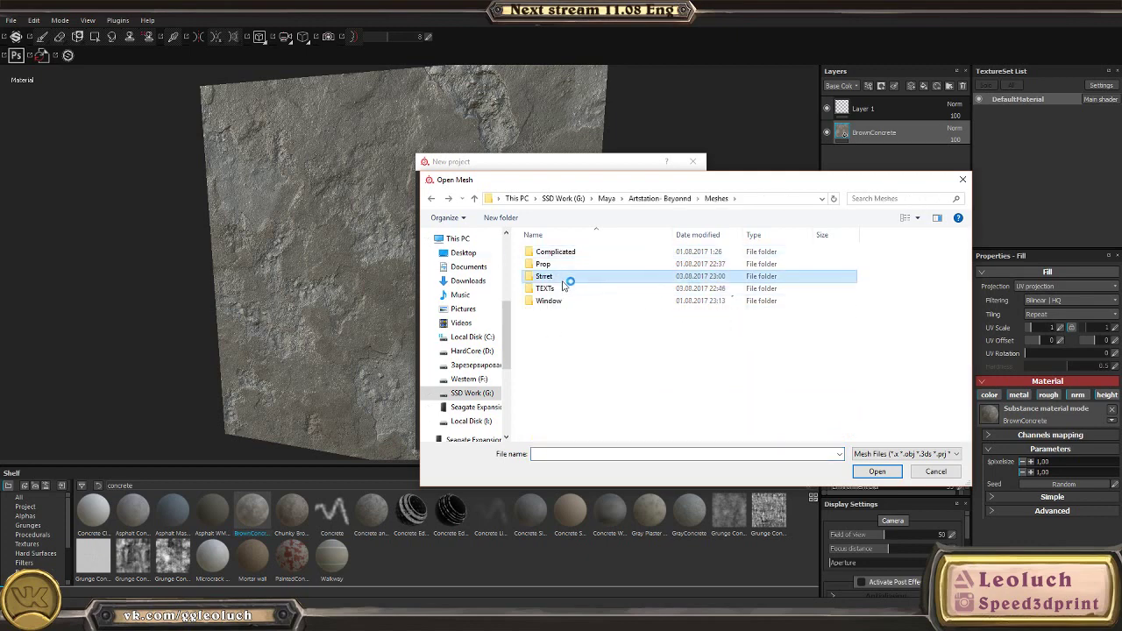
double_click(570, 276)
double_click(574, 276)
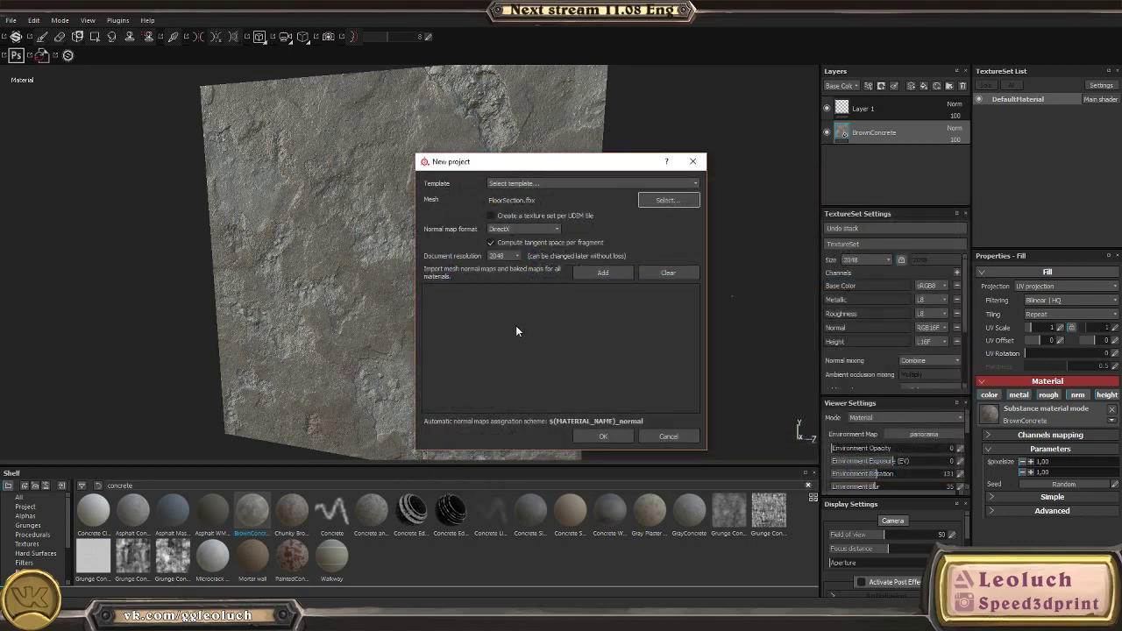
click(602, 437)
Step: Hide and show the lambert1 and Stone texture sets in turn to check which parts of the floor section each covers
alt+drag(576, 350, 374, 257)
click(993, 114)
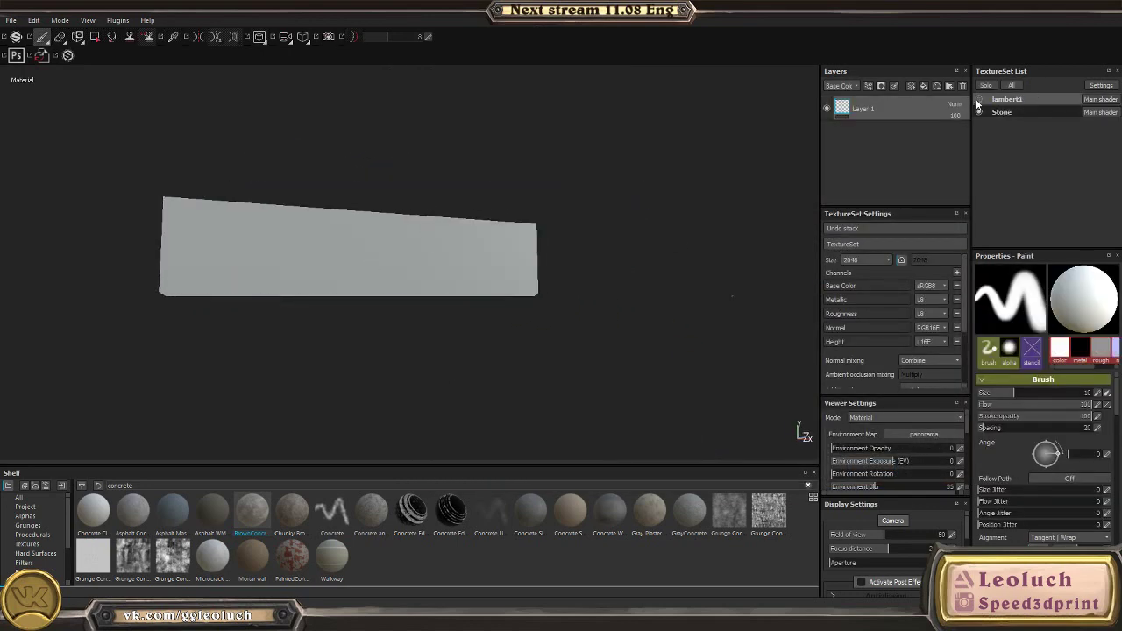
click(979, 113)
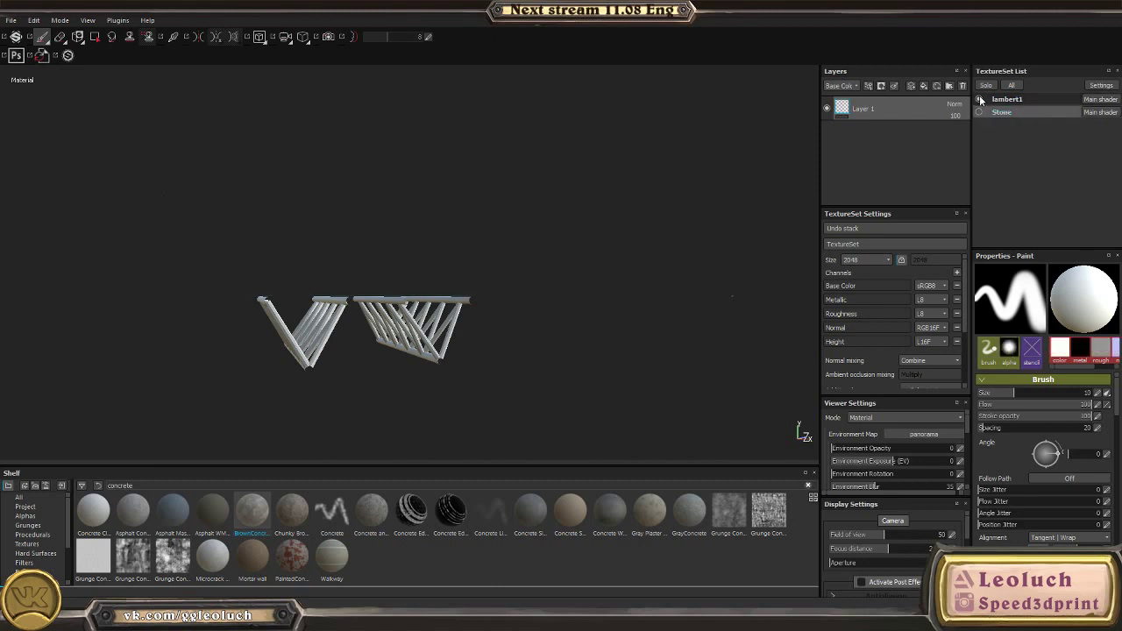
click(979, 99)
click(979, 99)
click(979, 112)
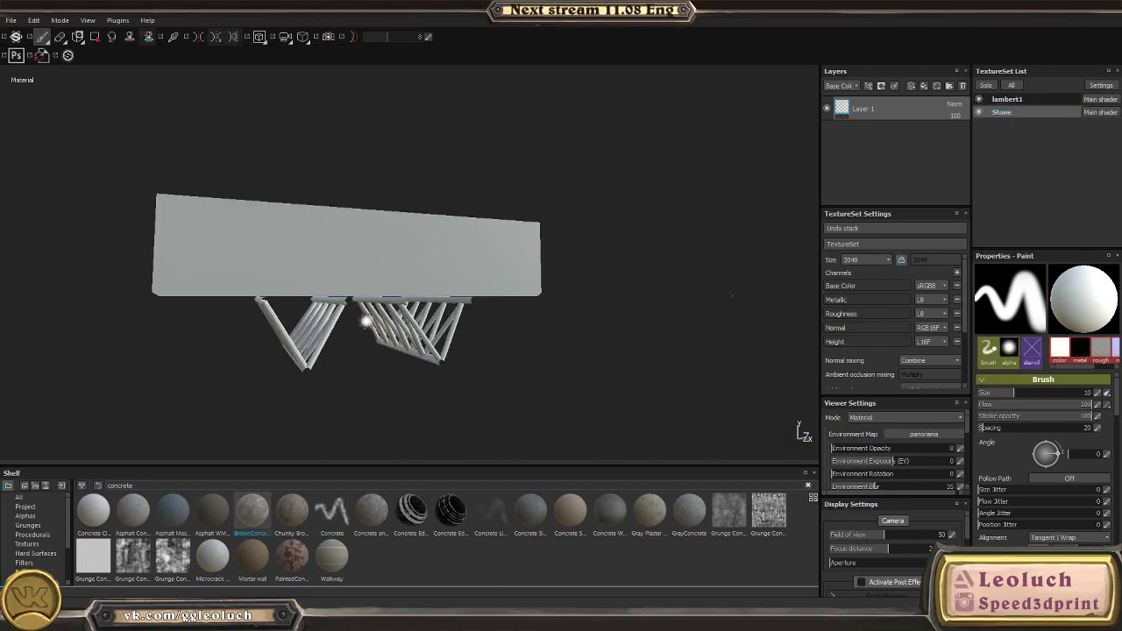
Step: Add BrownConcrete as a fill layer on the Stone texture set of the floor section
drag(239, 520, 868, 167)
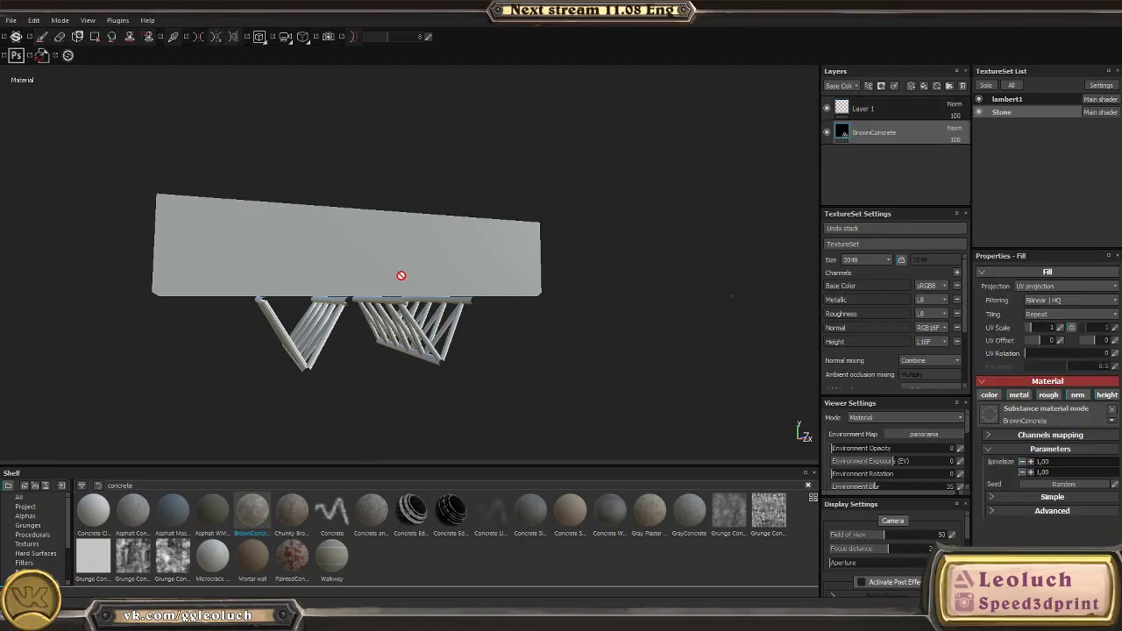
alt+drag(401, 270, 465, 323)
alt+drag(558, 362, 509, 333)
alt+drag(430, 230, 394, 237)
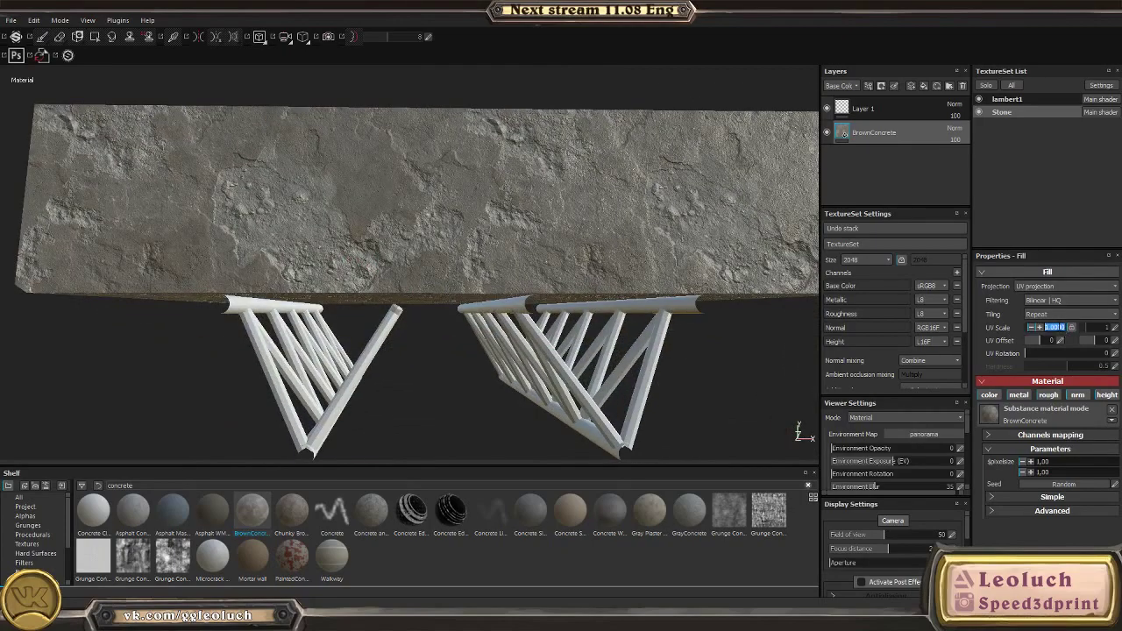
Step: Try a UV scale of 2 on the BrownConcrete fill, and restore it to 1
alt+drag(376, 283, 517, 223)
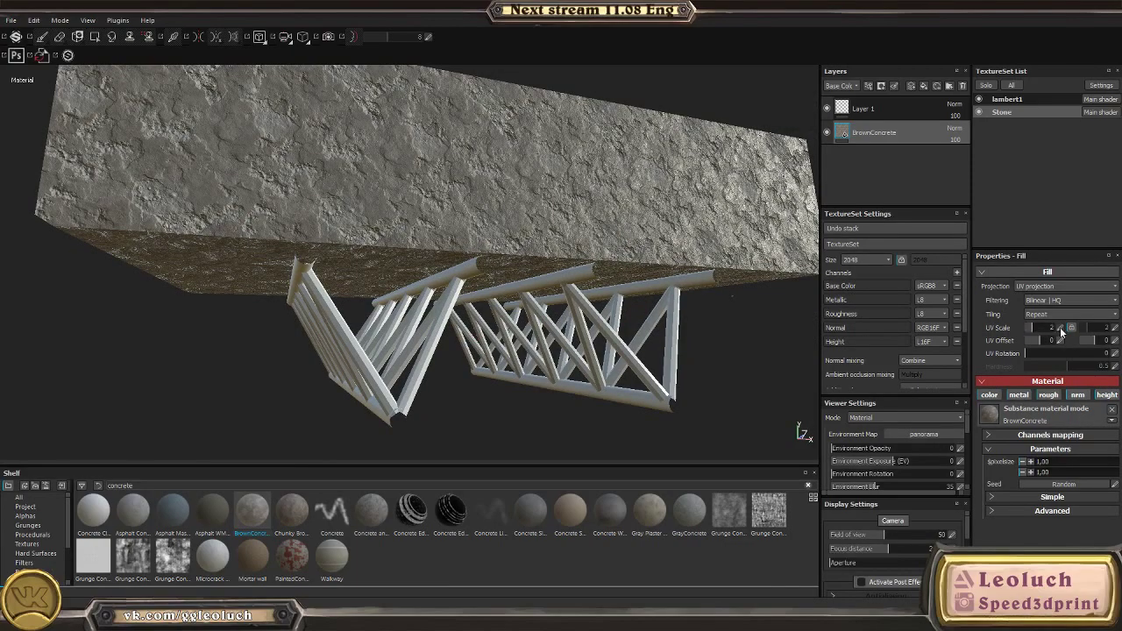
alt+drag(613, 419, 536, 285)
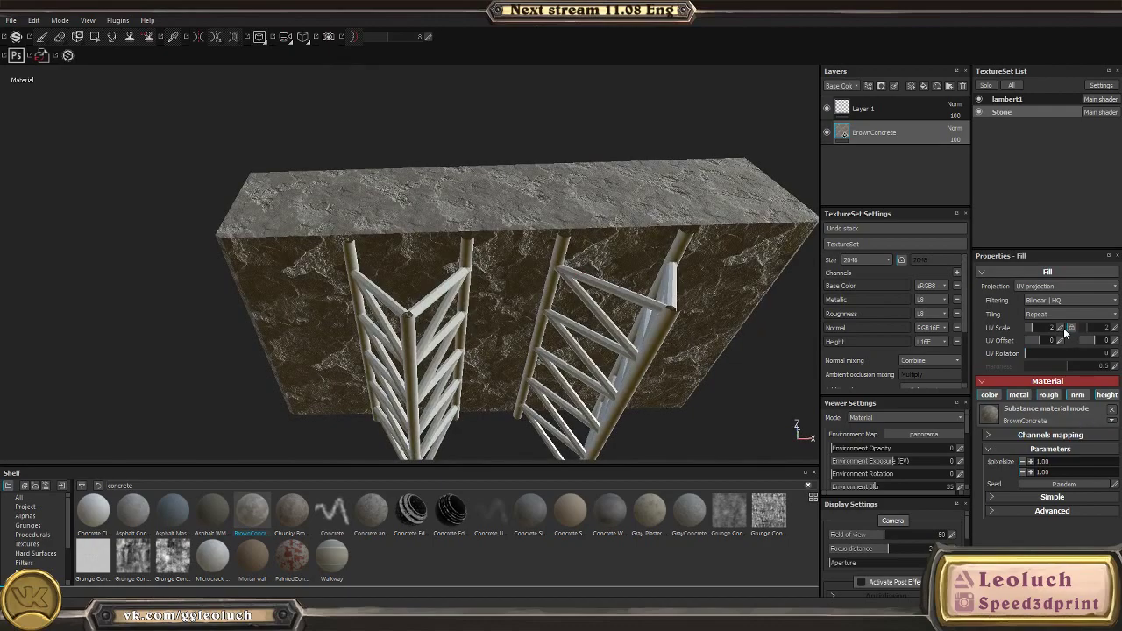
alt+drag(631, 288, 347, 356)
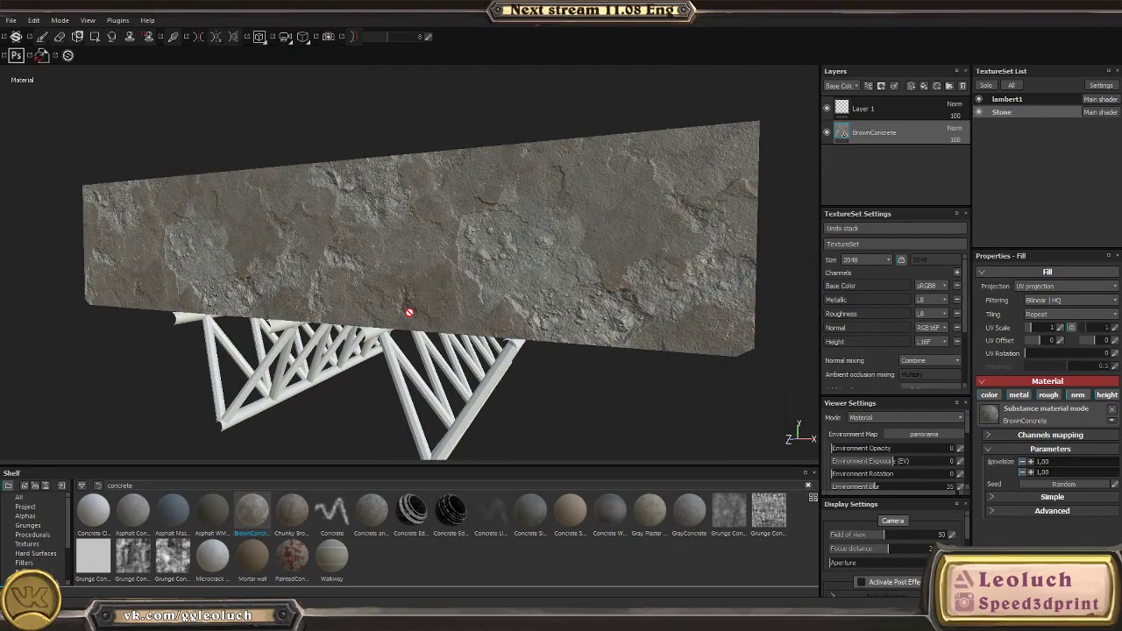
Step: Examine the concrete on the floor section's slab from several angles and distances while rotating the environment lighting
mouse_move(457, 374)
alt+mouse_down()
mouse_move(608, 380)
mouse_move(629, 439)
mouse_move(476, 380)
alt+mouse_up()
alt+right_drag(476, 380, 296, 271)
alt+drag(296, 271, 376, 147)
alt+right_drag(447, 263, 566, 356)
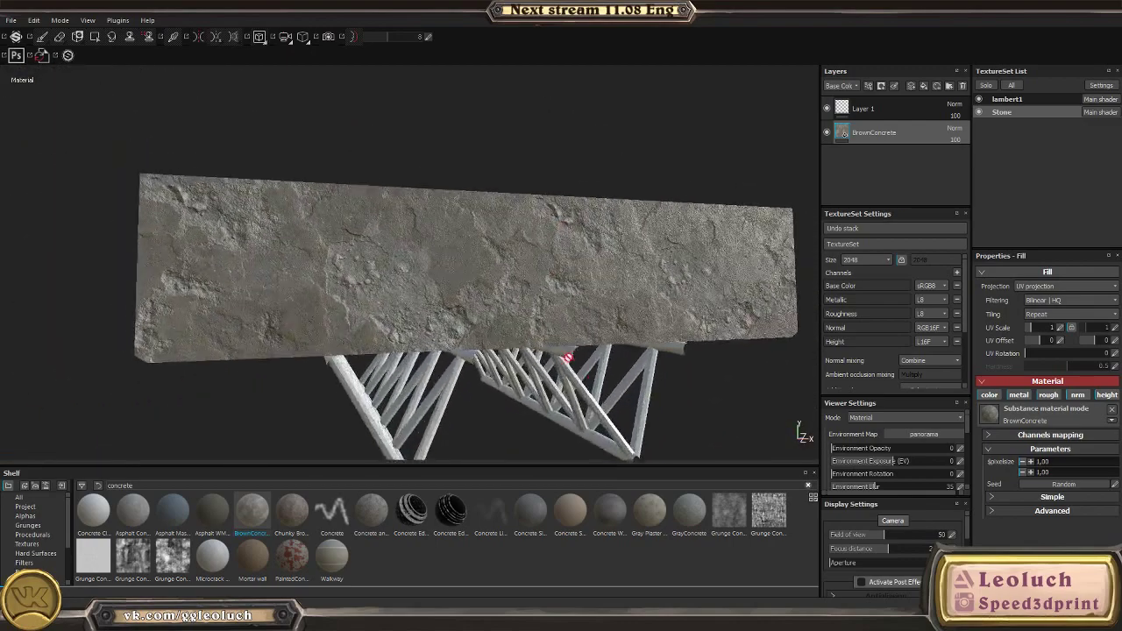
alt+drag(566, 356, 551, 360)
alt+middle_drag(551, 361, 538, 322)
alt+drag(540, 318, 482, 245)
shift+right_drag(482, 246, 336, 237)
alt+drag(342, 215, 353, 260)
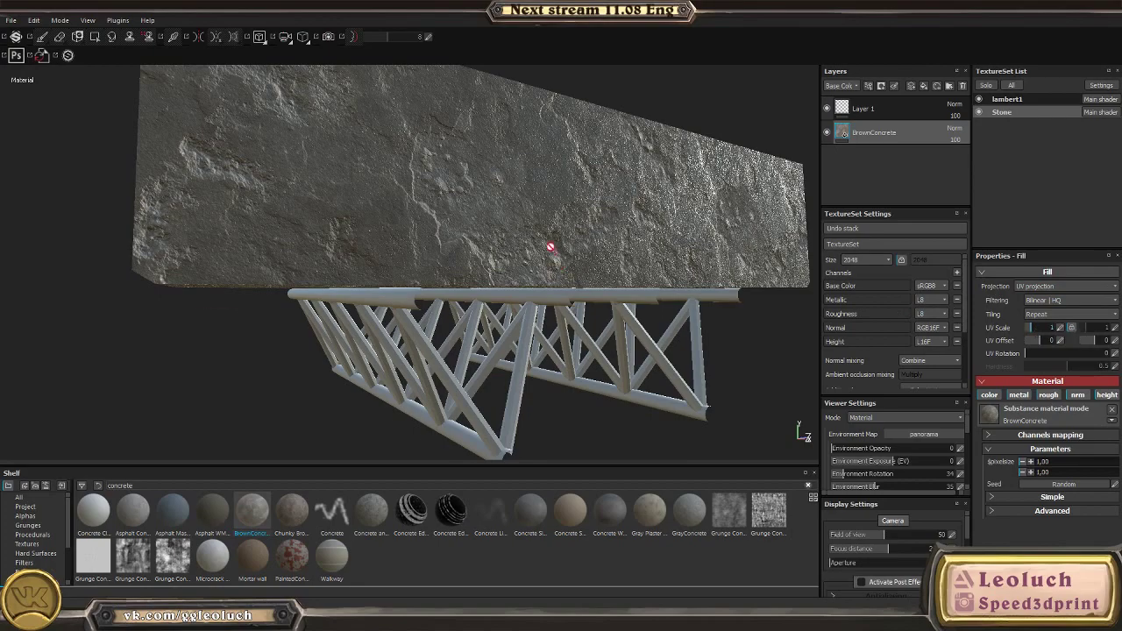
Step: Try another UV scale on the BrownConcrete fill and check the slab's top surface
alt+drag(550, 248, 561, 263)
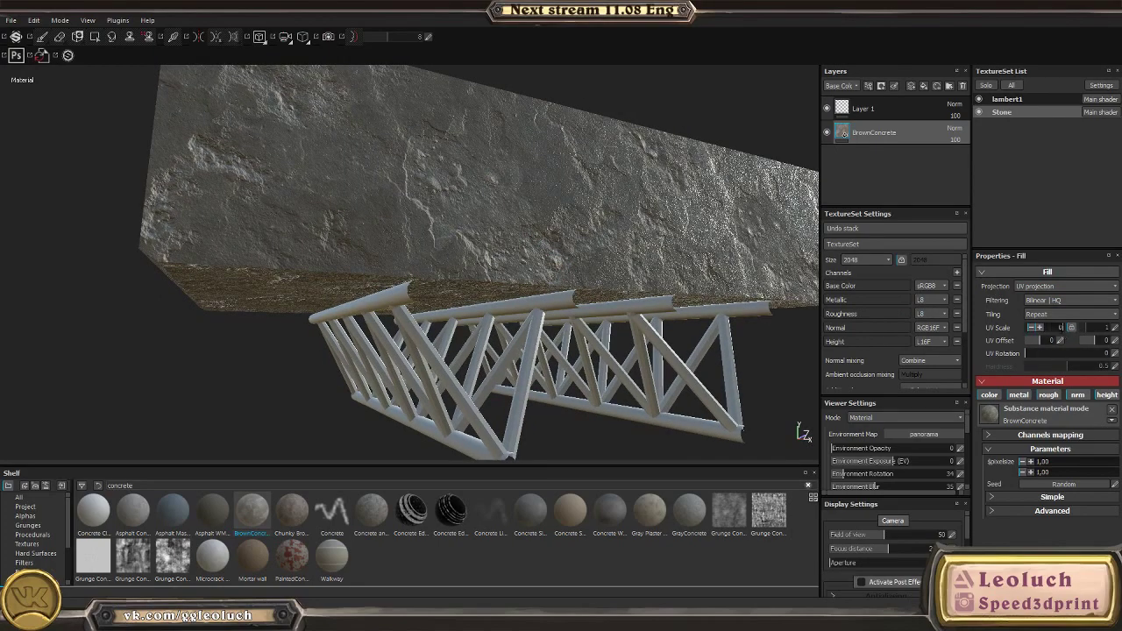
key(Return)
alt+drag(506, 211, 154, 117)
Step: Discard the floor section project and create a new one from the SimplePlane.obj mesh in the Maya folder
click(12, 20)
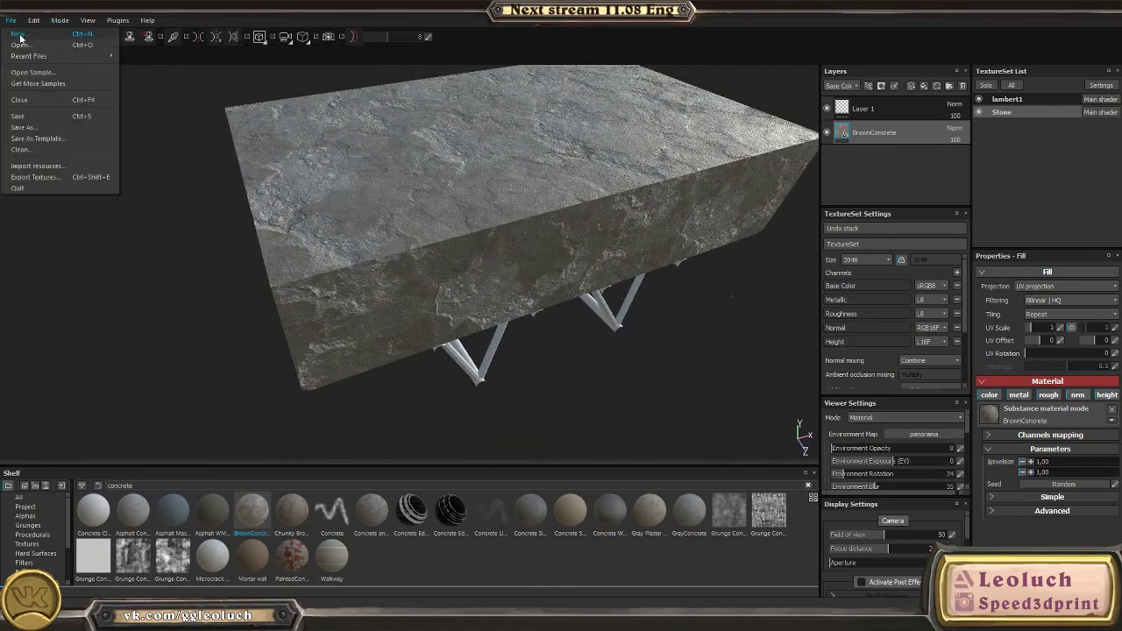
click(21, 35)
click(524, 328)
click(646, 198)
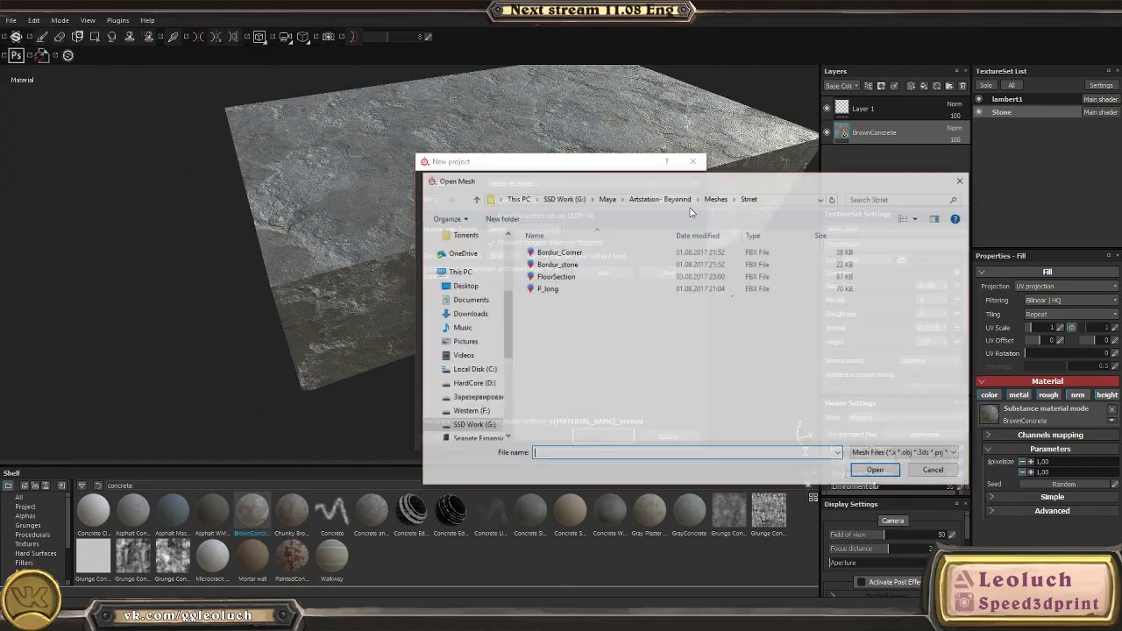
click(607, 198)
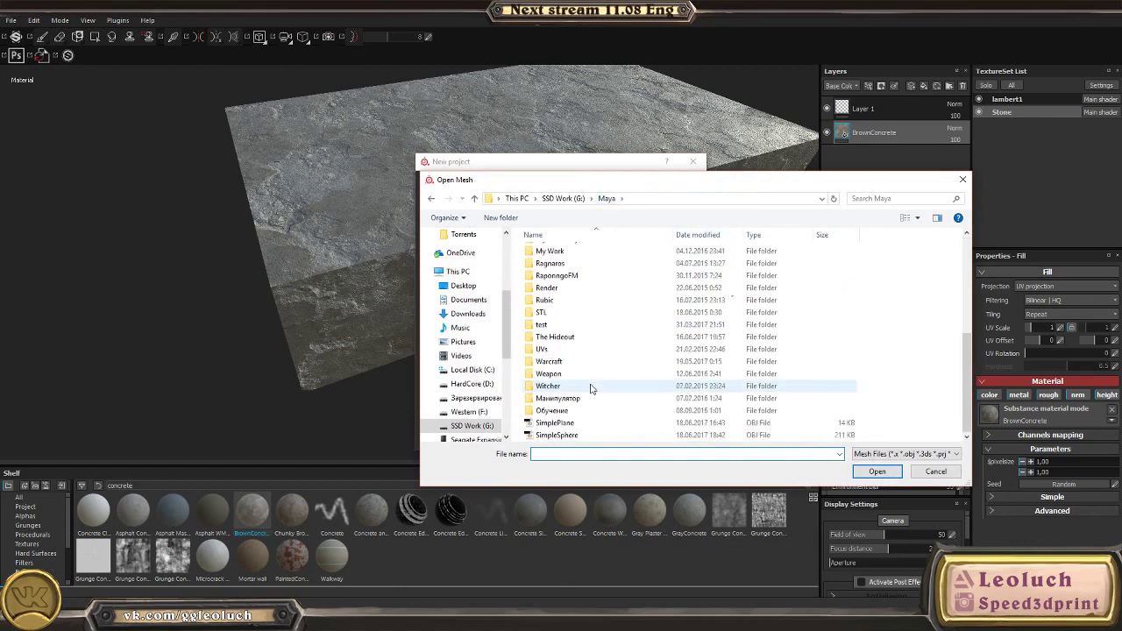
double_click(548, 426)
click(603, 436)
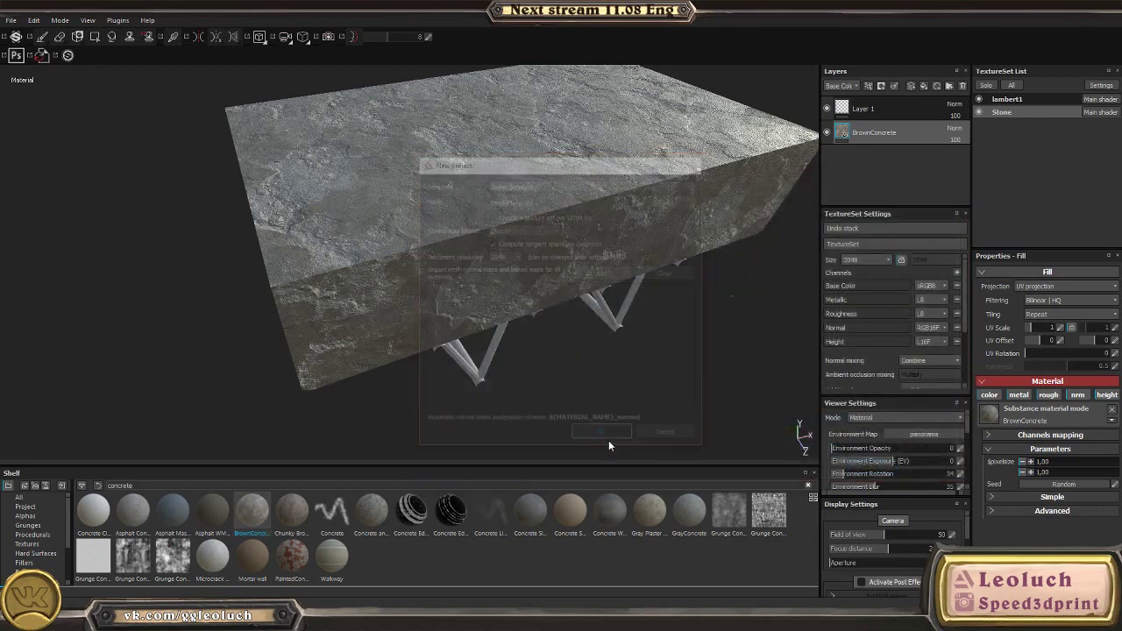
key(f)
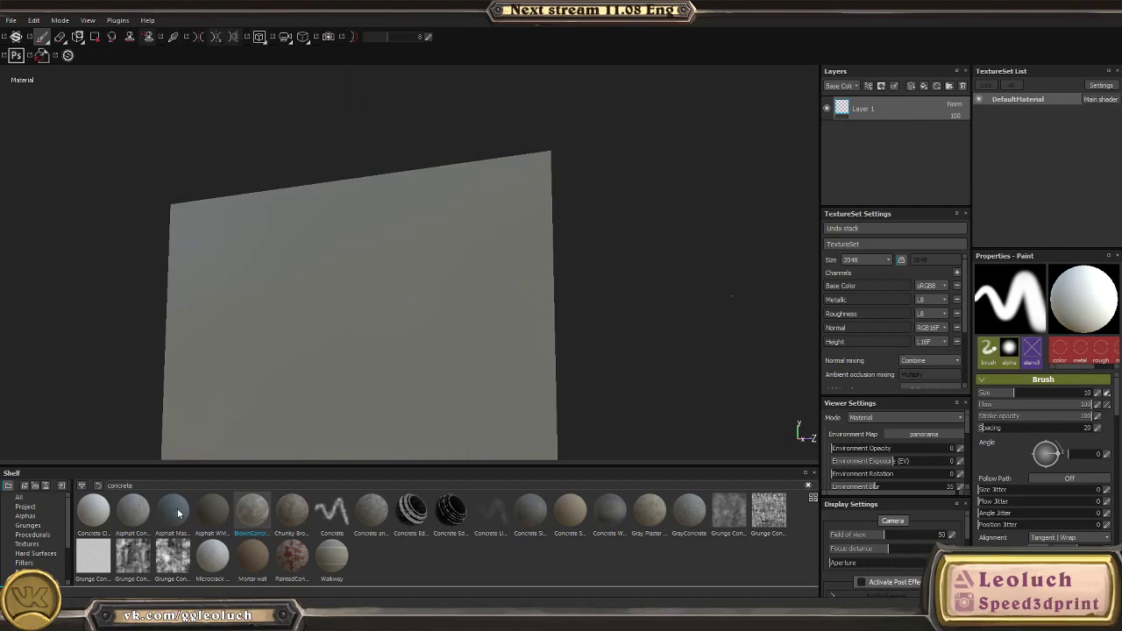
Step: Add BrownConcrete as a fill layer on the plane and rotate the environment lighting to check its surface
drag(252, 508, 881, 154)
alt+drag(466, 286, 359, 302)
shift+right_drag(360, 302, 383, 247)
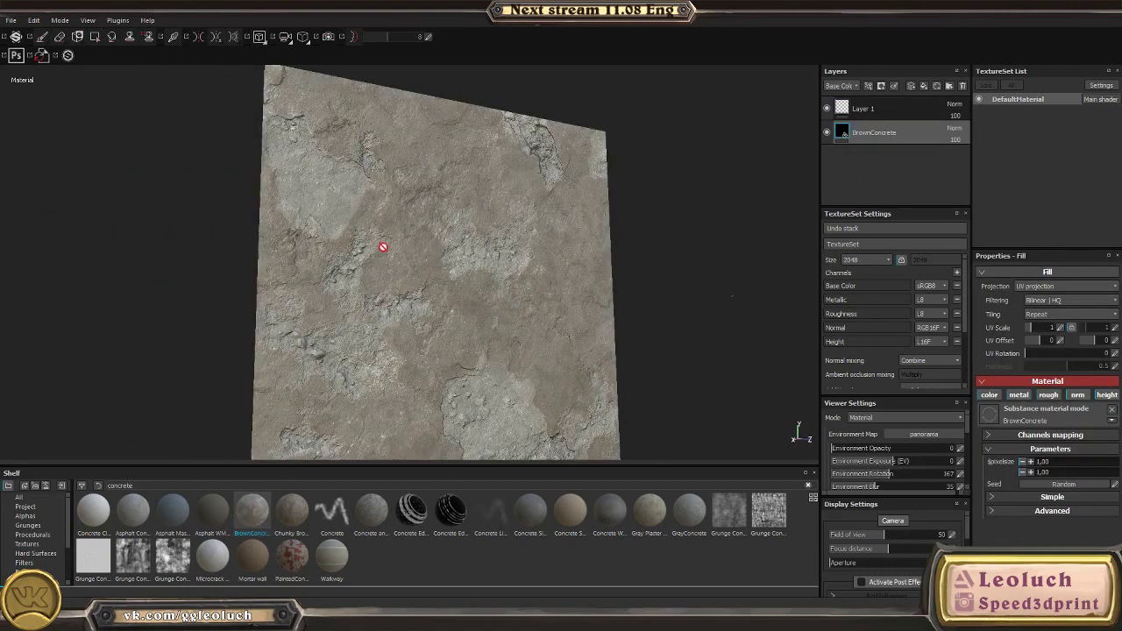
Step: Start exporting the textures with the Unreal Engine 4 (Packed) configuration
click(11, 20)
click(35, 175)
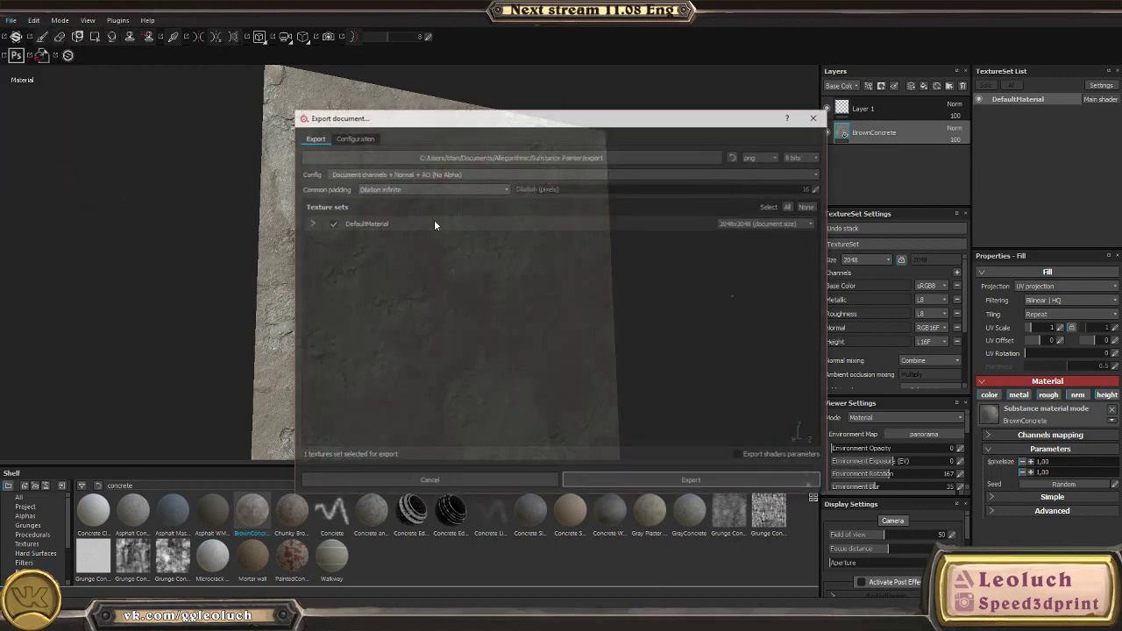
click(412, 173)
scroll(398, 227, down, 5)
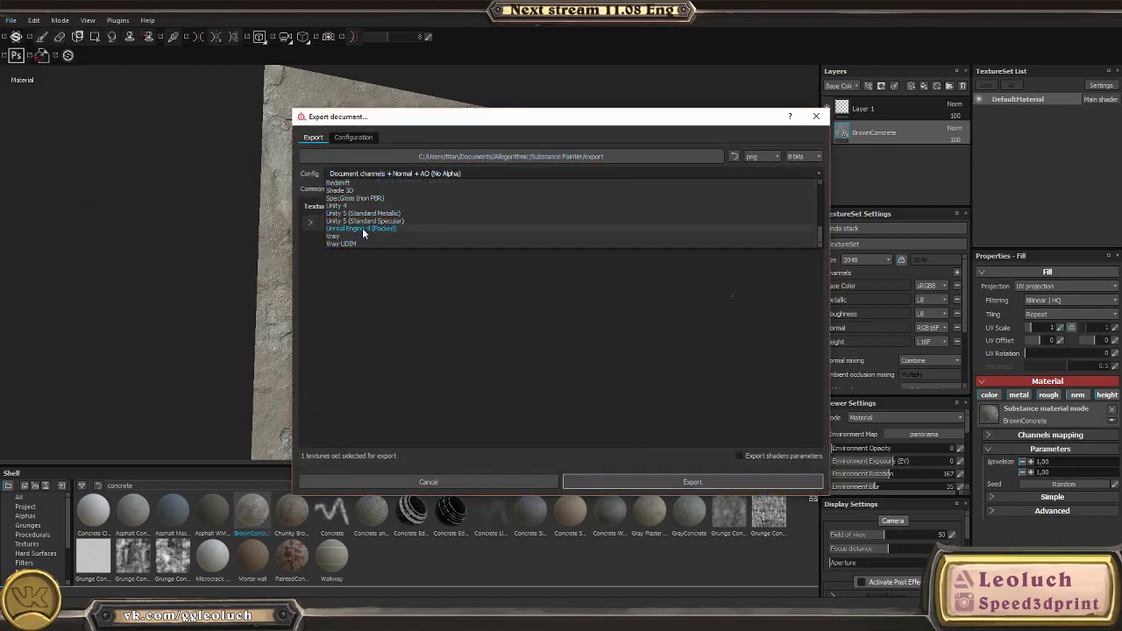
click(362, 229)
Step: Create a Damage_concrete folder inside the project's Textures/Tileable folder and set it as the export destination
click(569, 158)
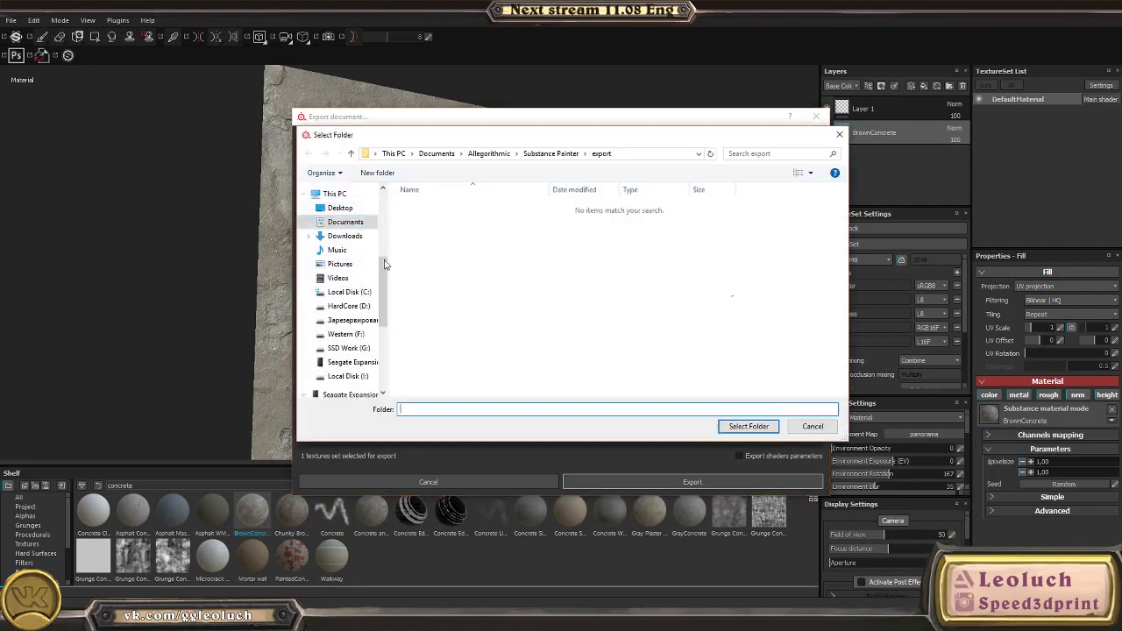
click(360, 349)
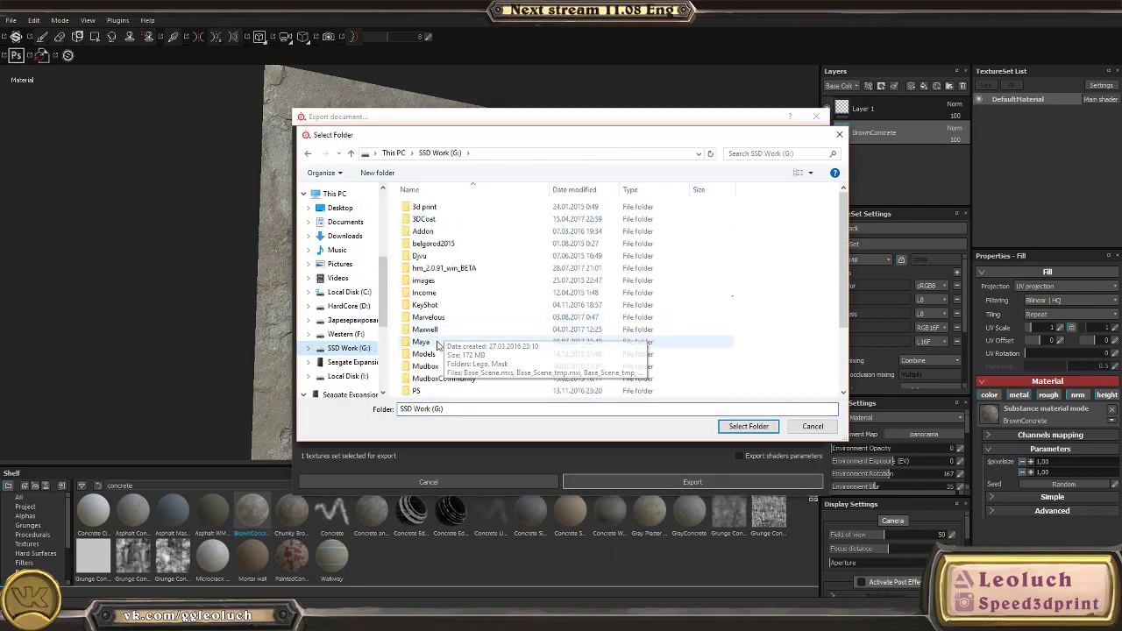
double_click(425, 317)
double_click(449, 219)
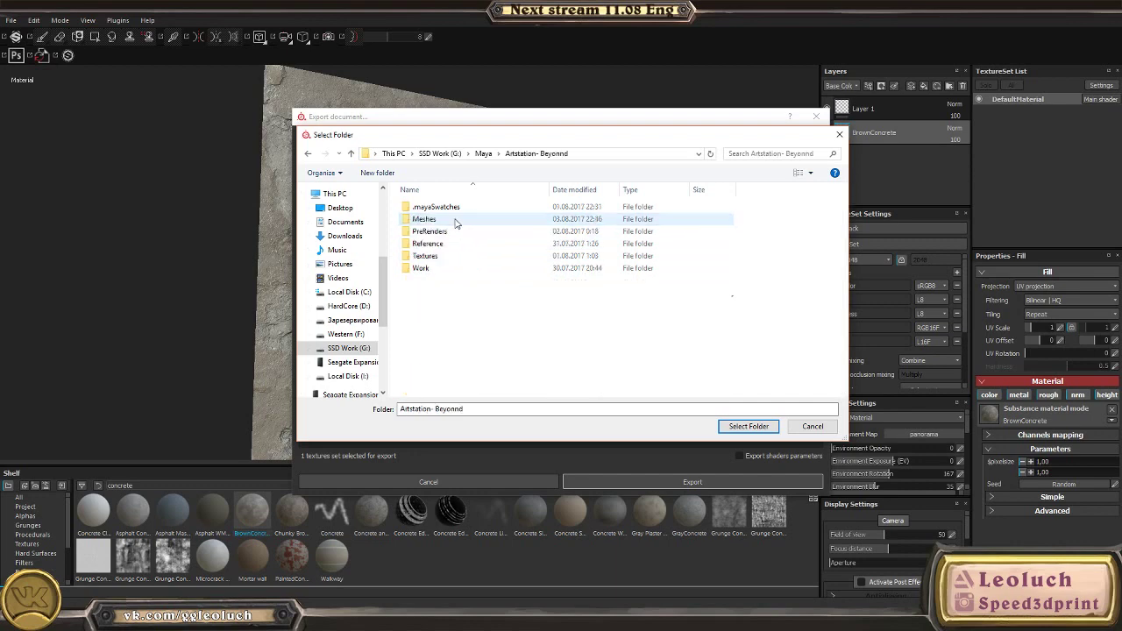
double_click(421, 256)
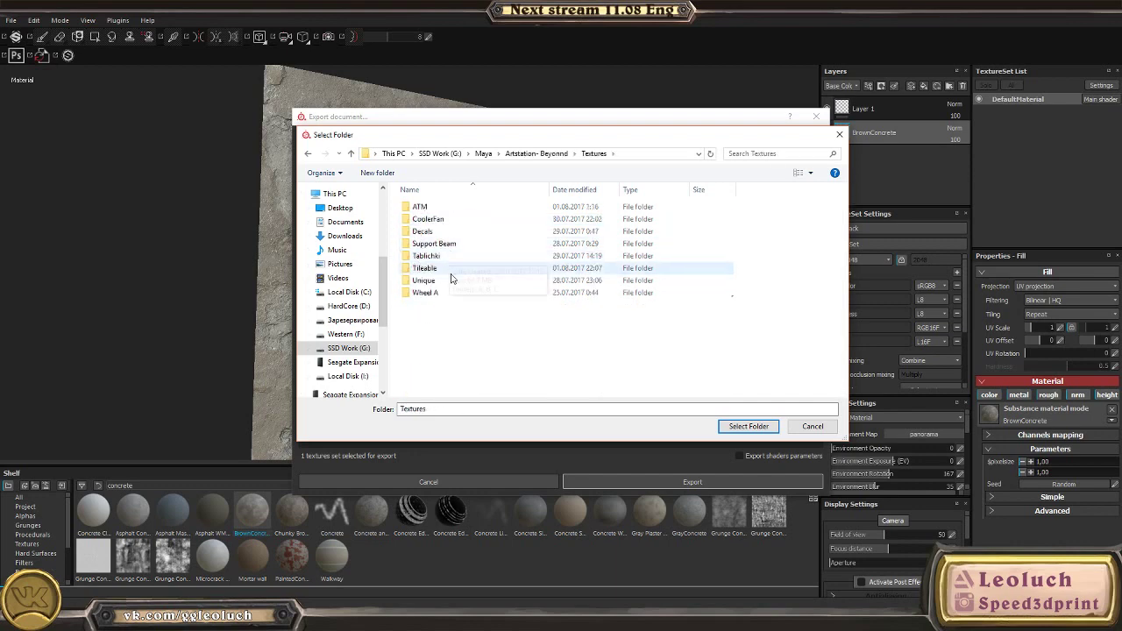
double_click(440, 269)
right_click(407, 341)
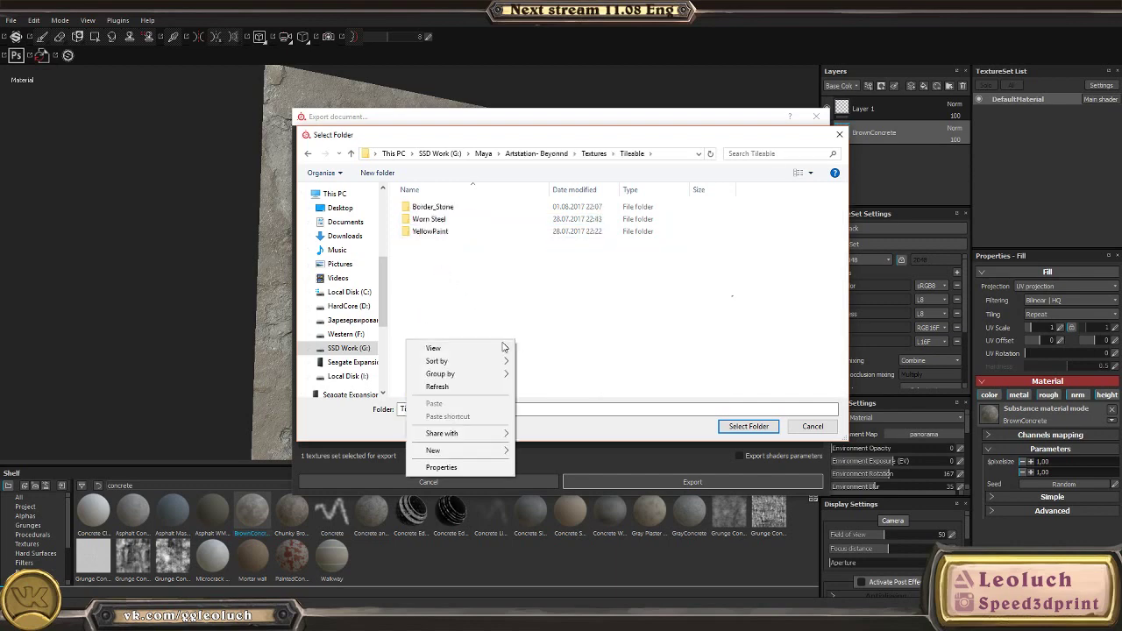
mouse_move(439, 450)
click(329, 451)
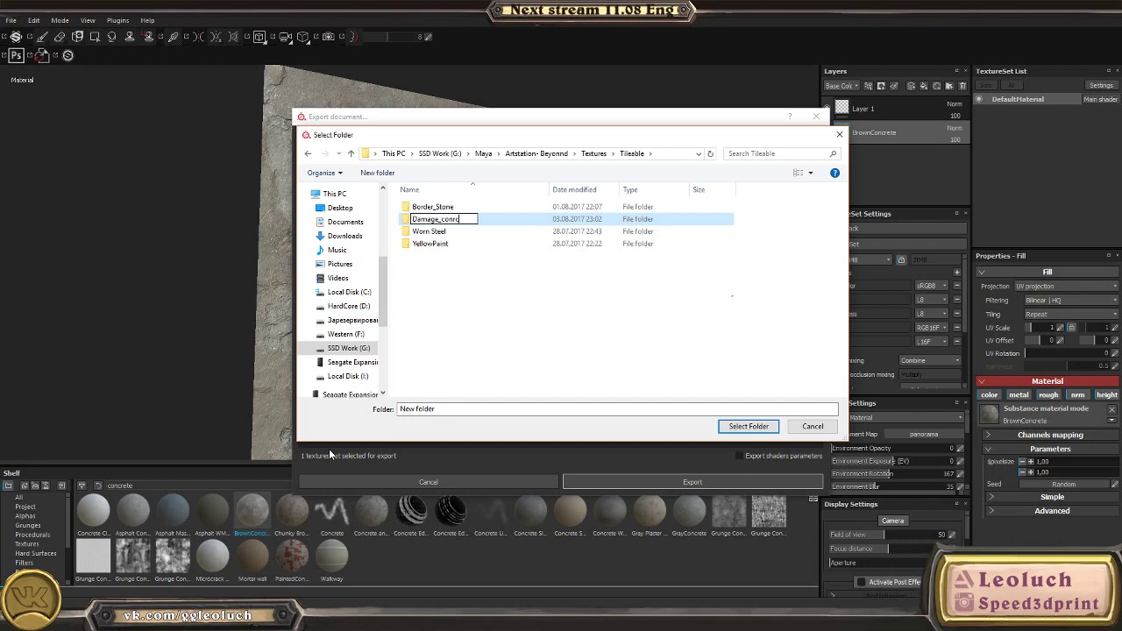
key(Return)
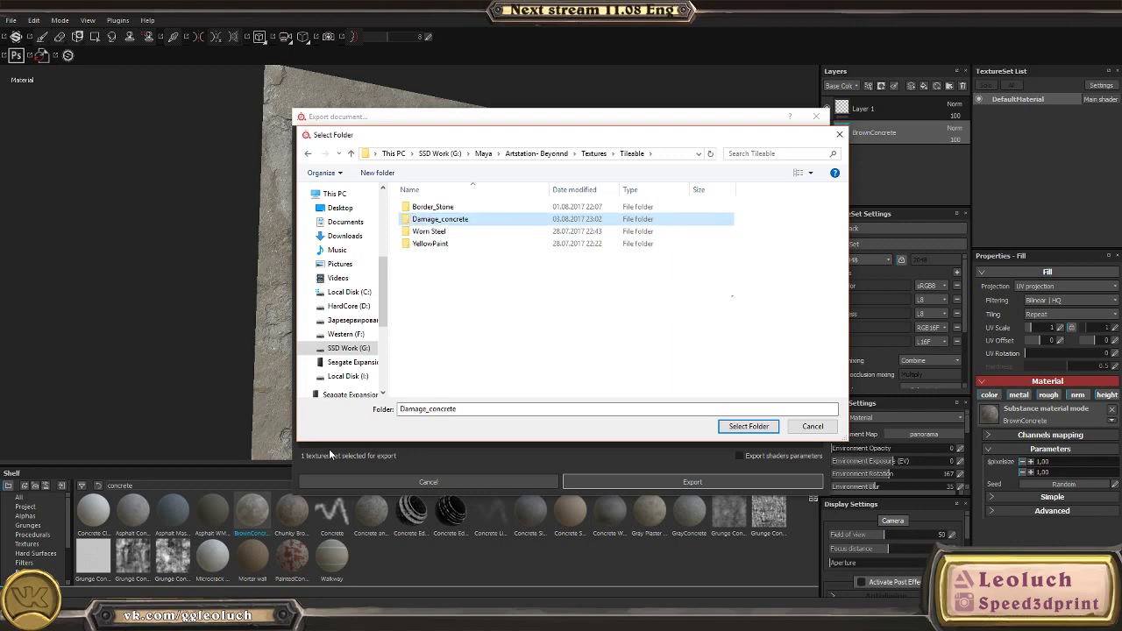
double_click(445, 220)
click(749, 427)
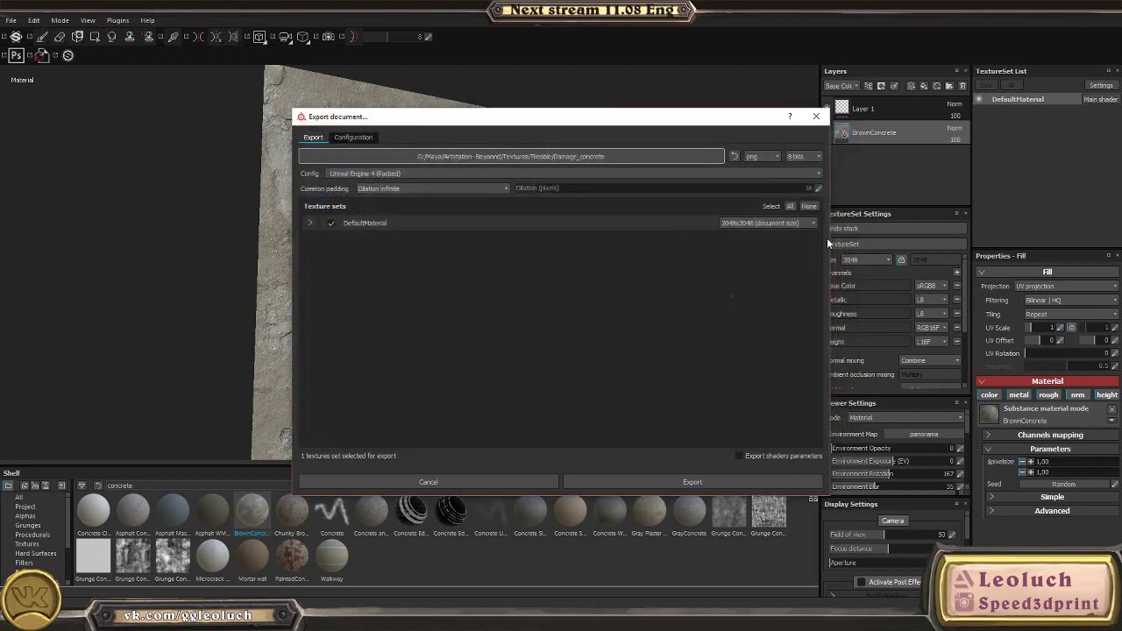
Step: Set the texture export format to targa and export the BrownConcrete textures to the Damage_concrete folder
click(754, 158)
click(394, 619)
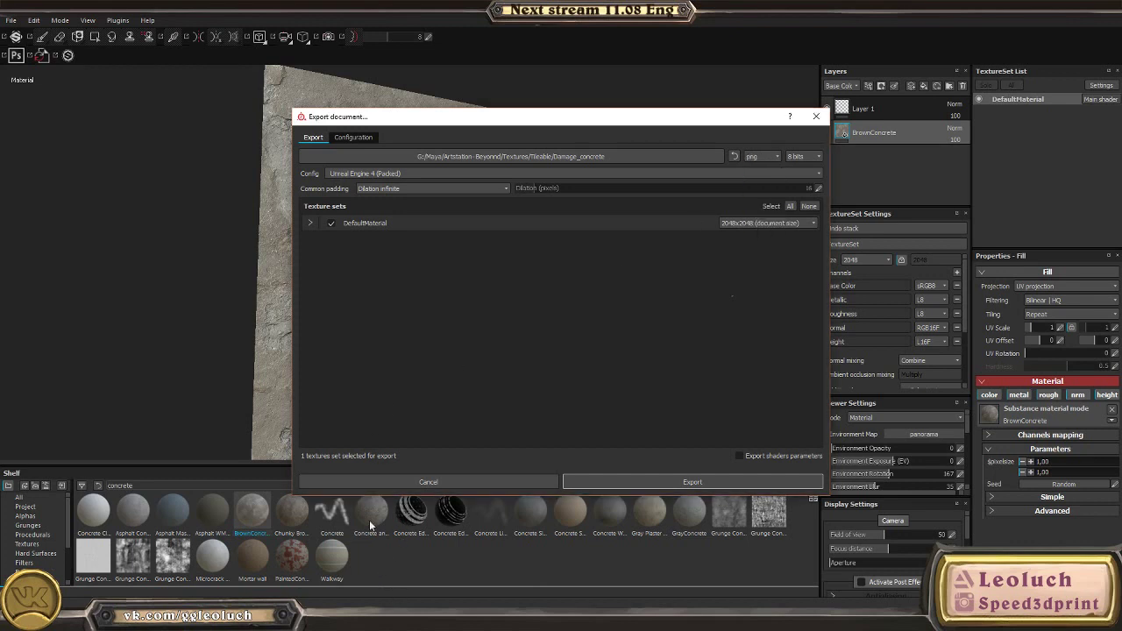
click(754, 156)
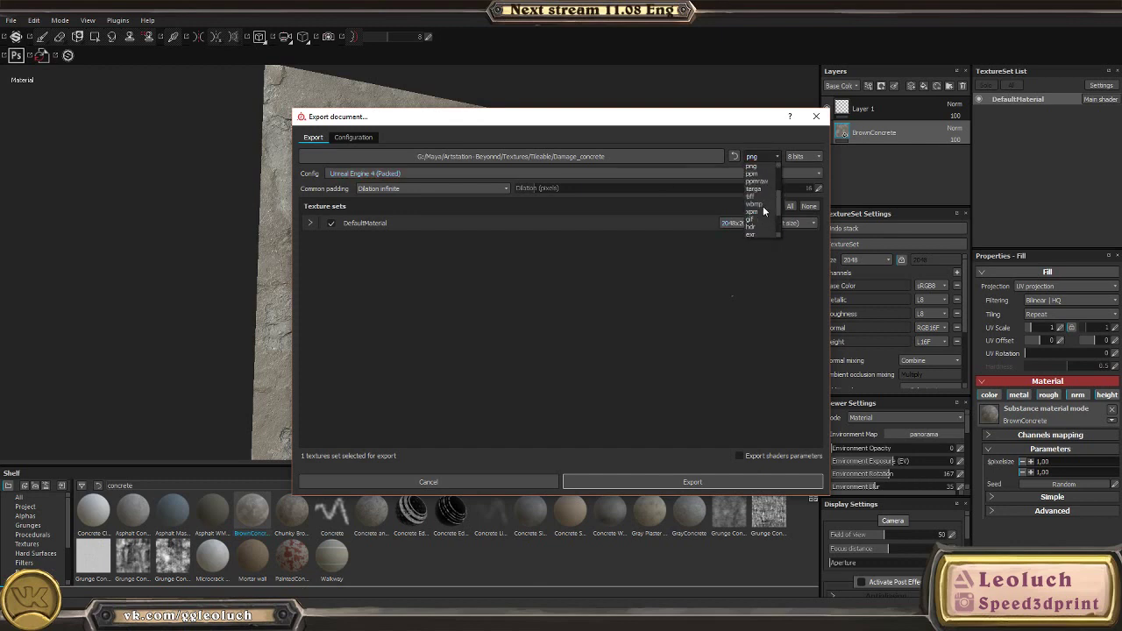
scroll(763, 206, up, 3)
key(alt+Tab)
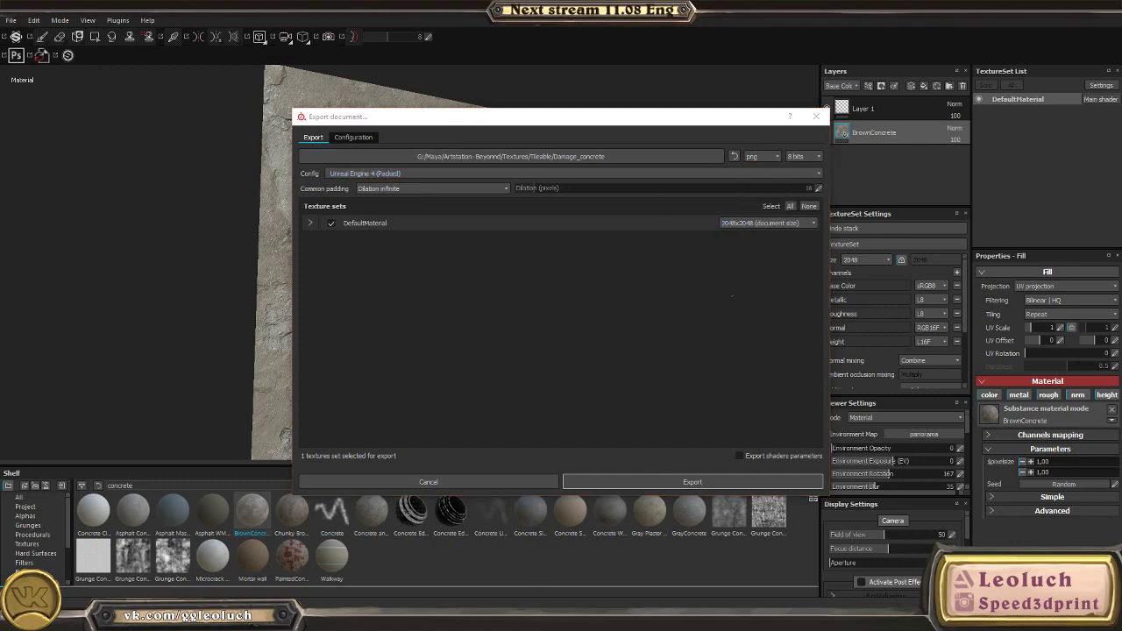
click(756, 156)
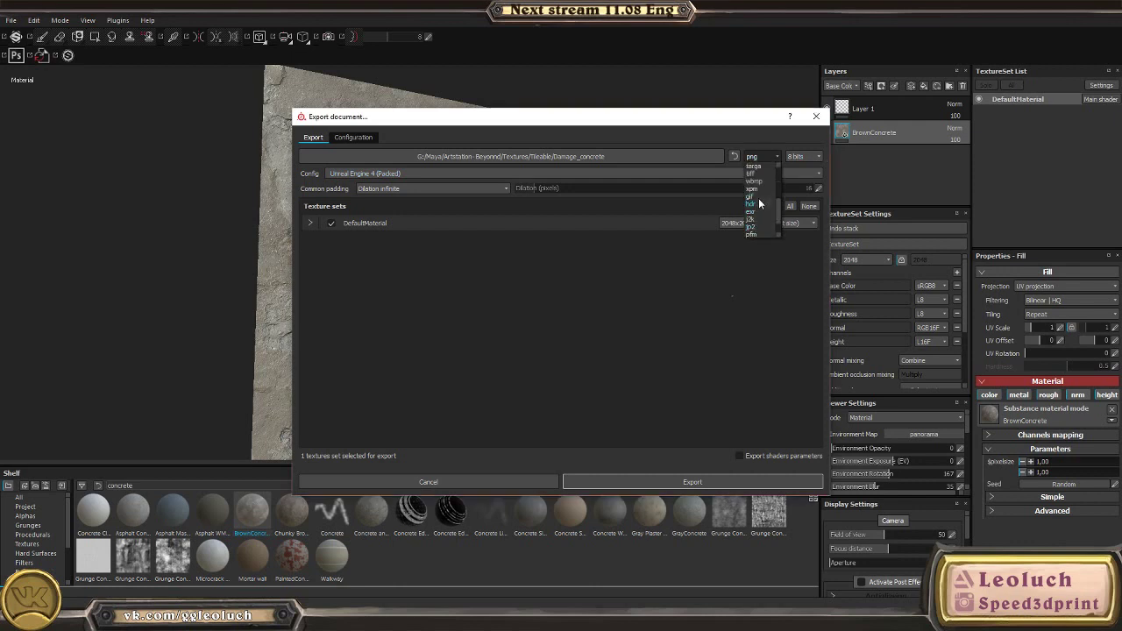
click(752, 165)
click(626, 482)
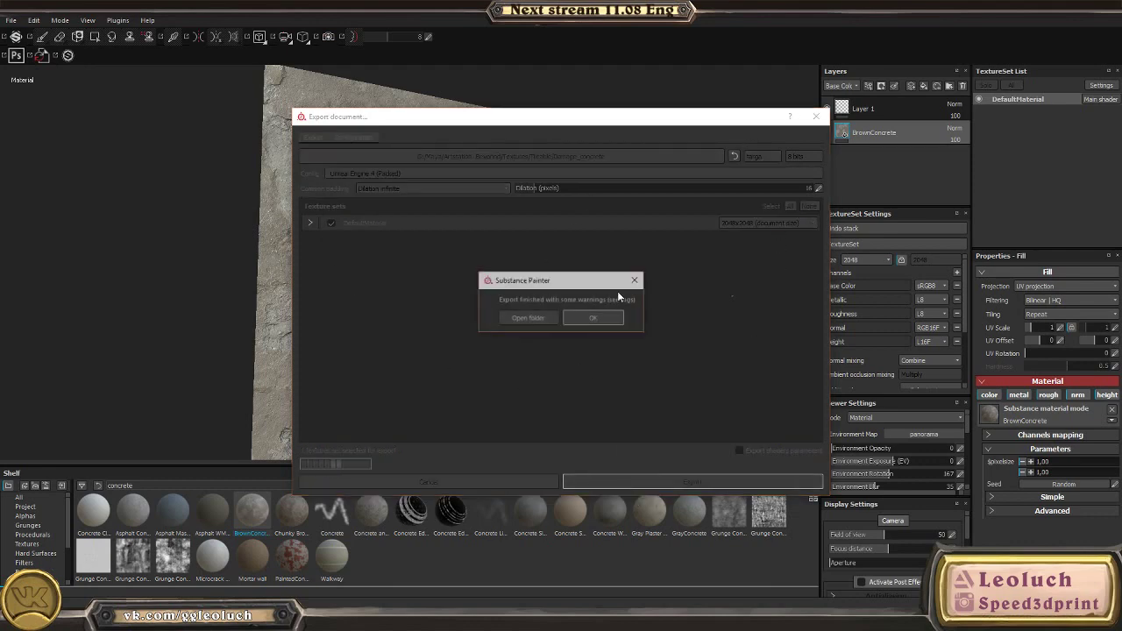
click(602, 315)
click(13, 20)
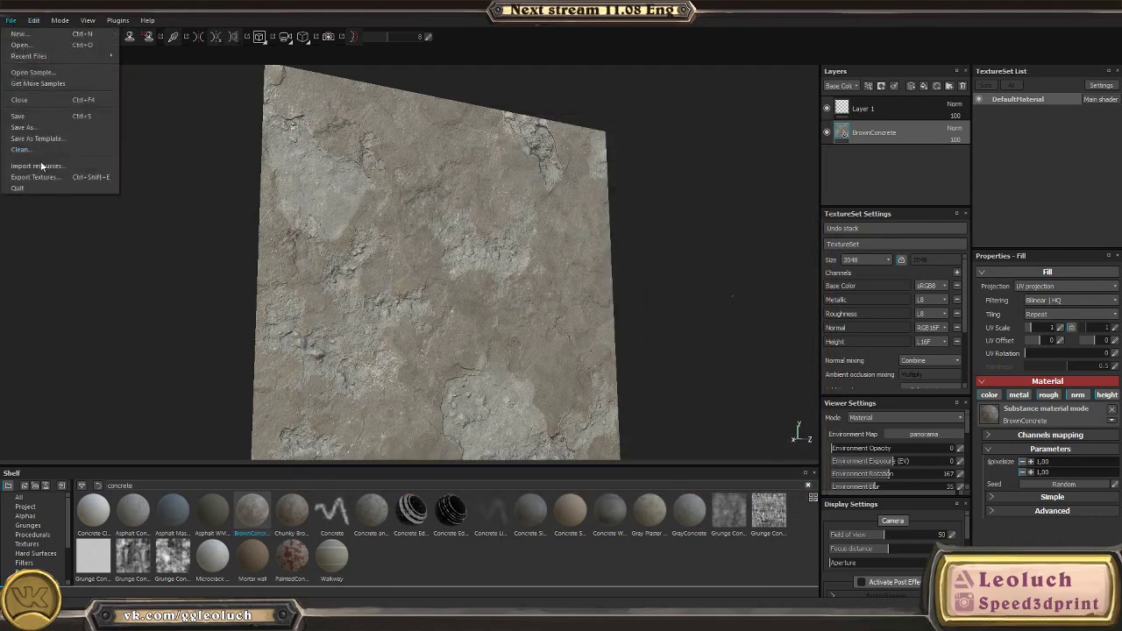
click(18, 188)
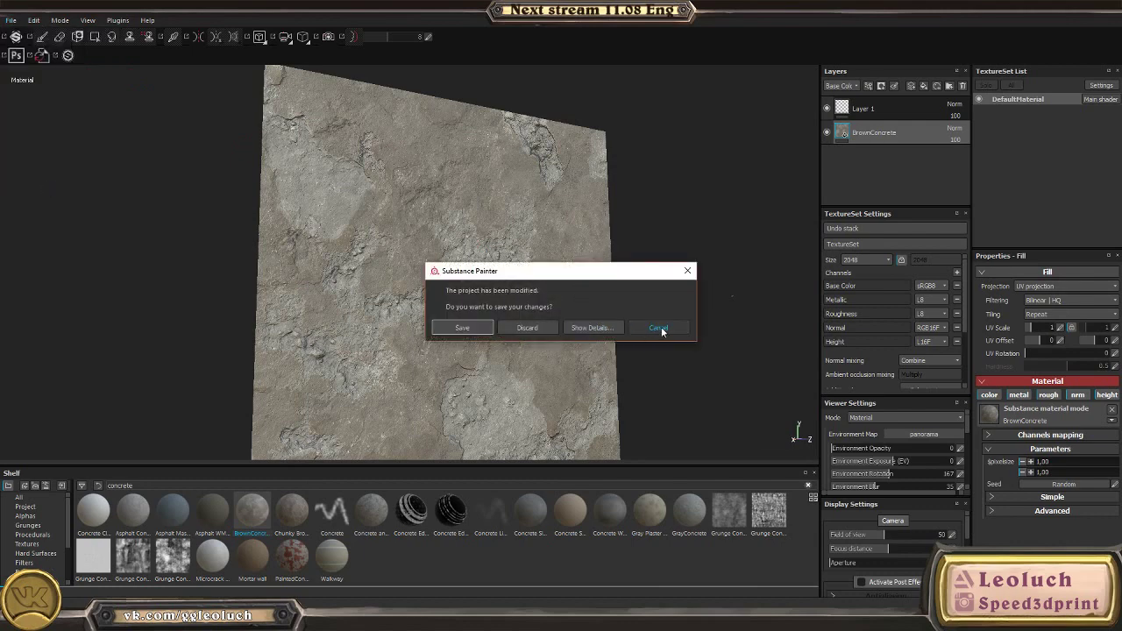
click(658, 328)
Step: Export the concrete textures again using the RMA configuration in targa format
click(18, 19)
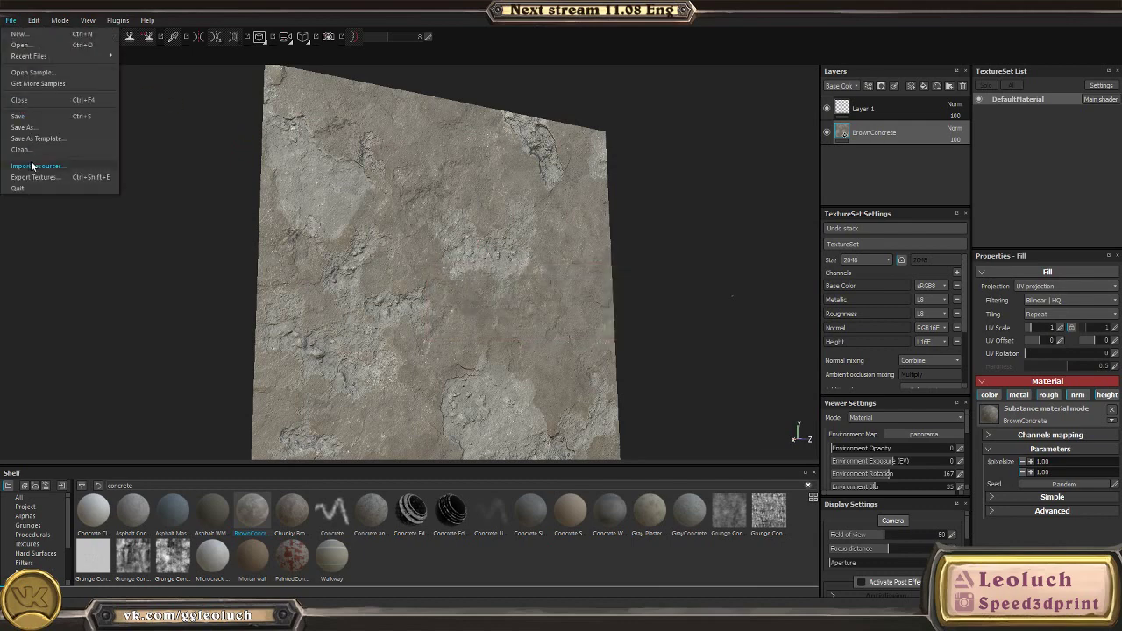
click(35, 168)
click(394, 174)
scroll(377, 229, up, 3)
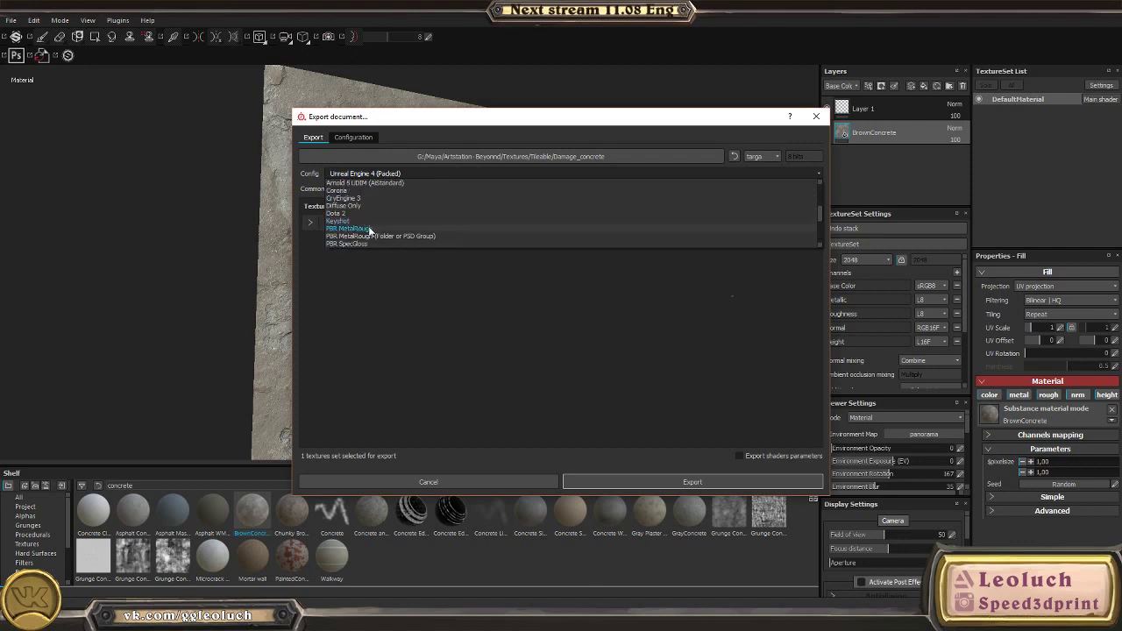
scroll(368, 224, down, 1)
click(359, 236)
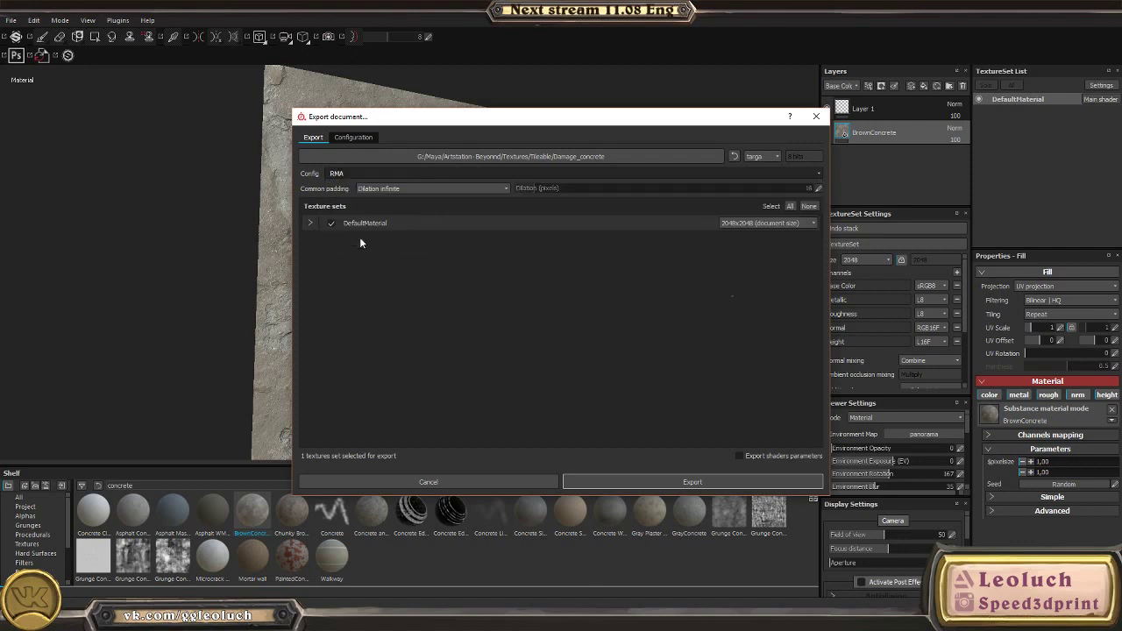
click(641, 480)
click(596, 321)
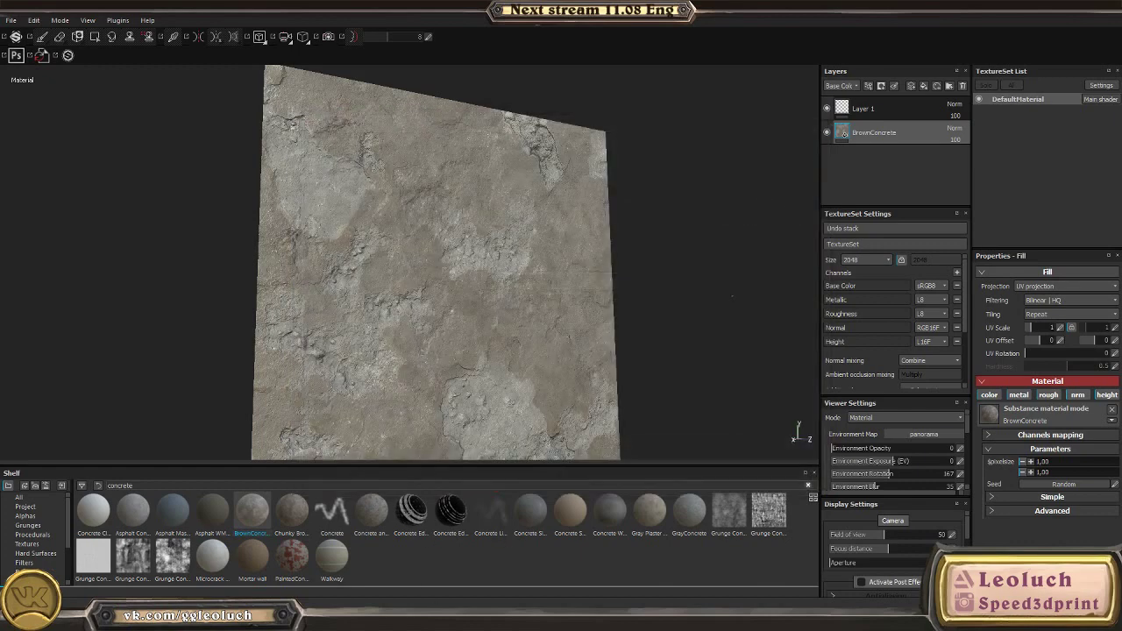
Step: Switch to Unreal Editor and create a Concrete_Damage folder inside Content/Textures/MY_Tiling
click(456, 617)
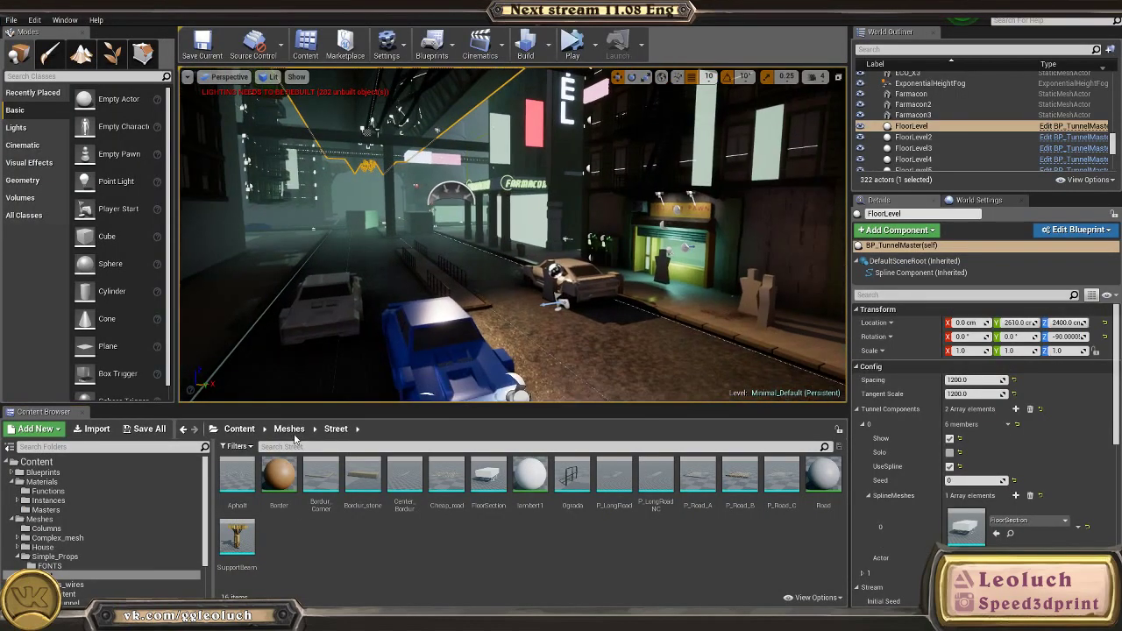
click(291, 430)
click(240, 429)
double_click(457, 479)
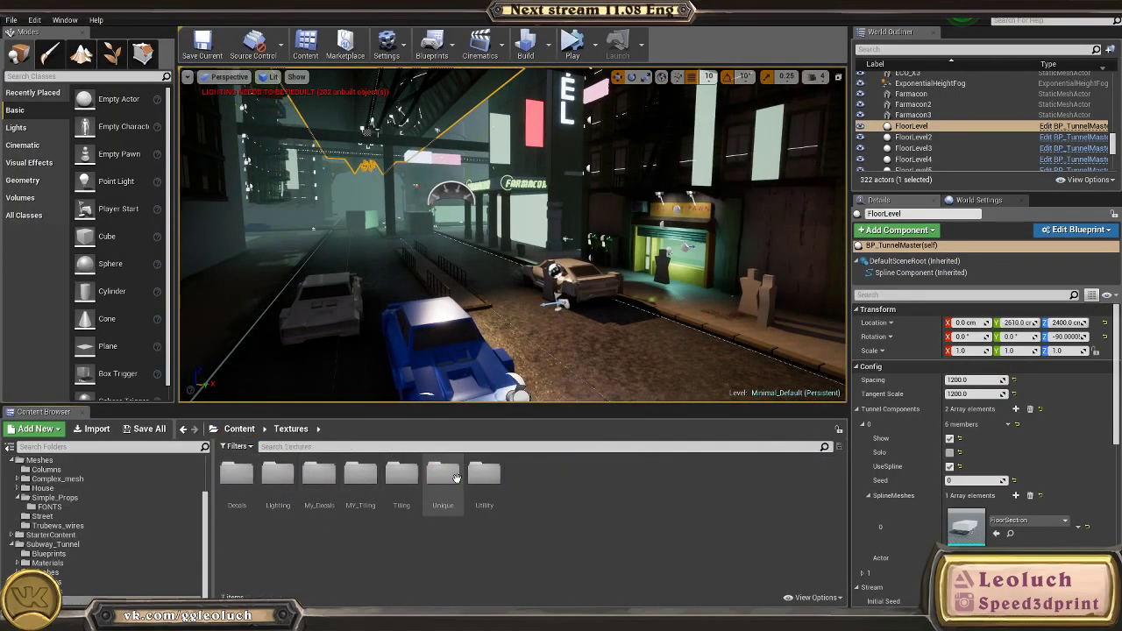
double_click(360, 480)
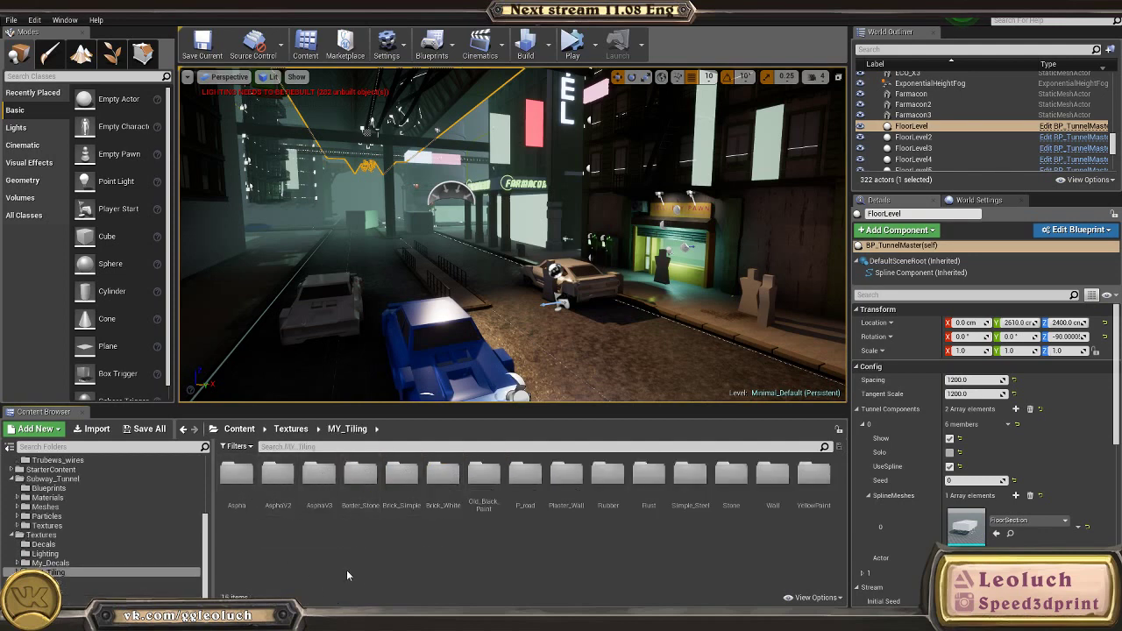
right_click(347, 570)
click(377, 238)
text(C)
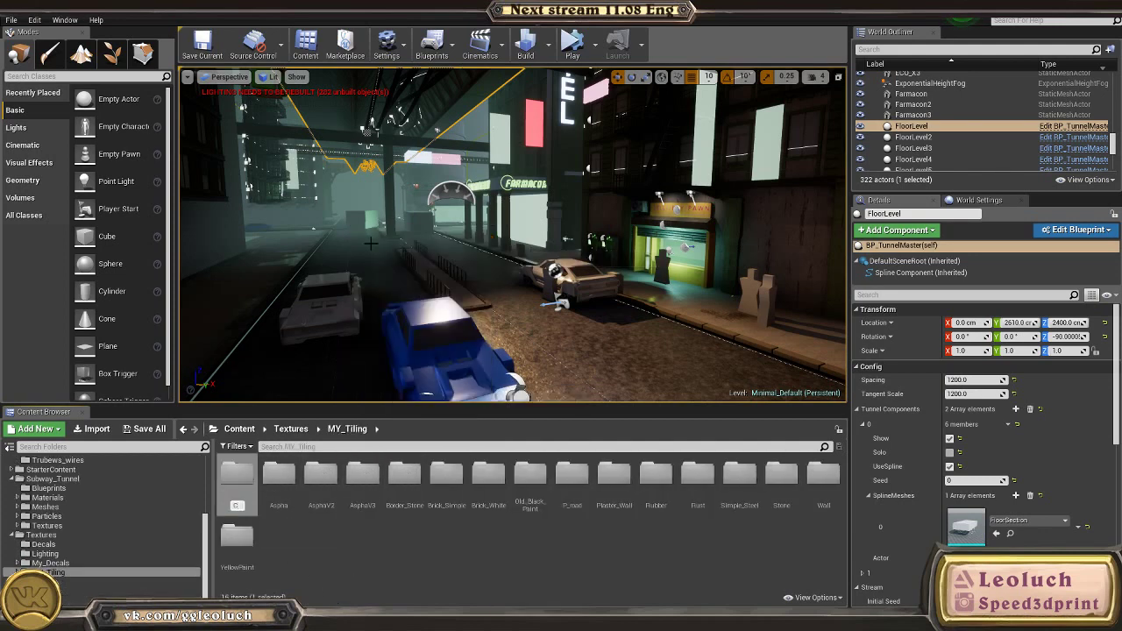
text(onc)
text(rete_Damage)
key(Return)
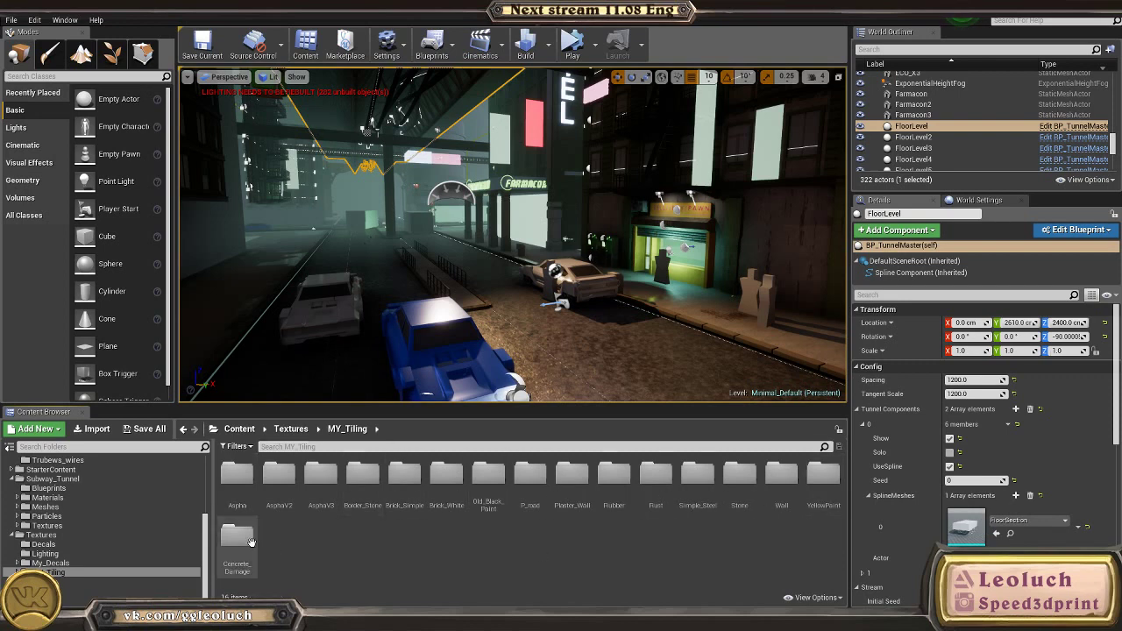
Step: Import the exported SimplePlane base color, normal and RMA textures into the Concrete_Damage folder
double_click(248, 542)
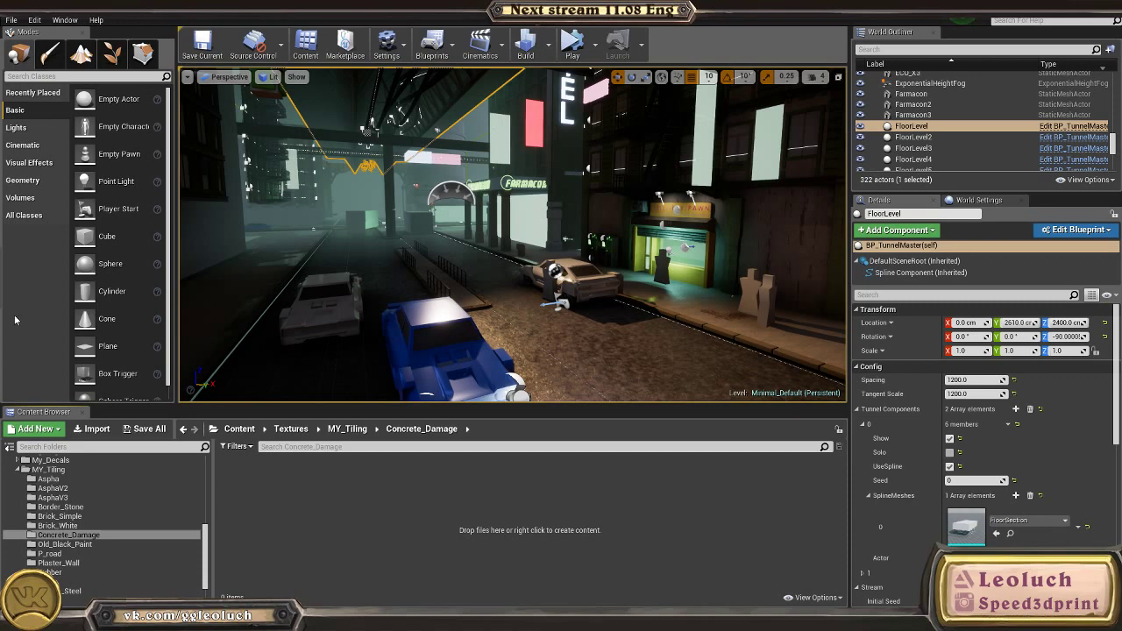
drag(375, 507, 375, 506)
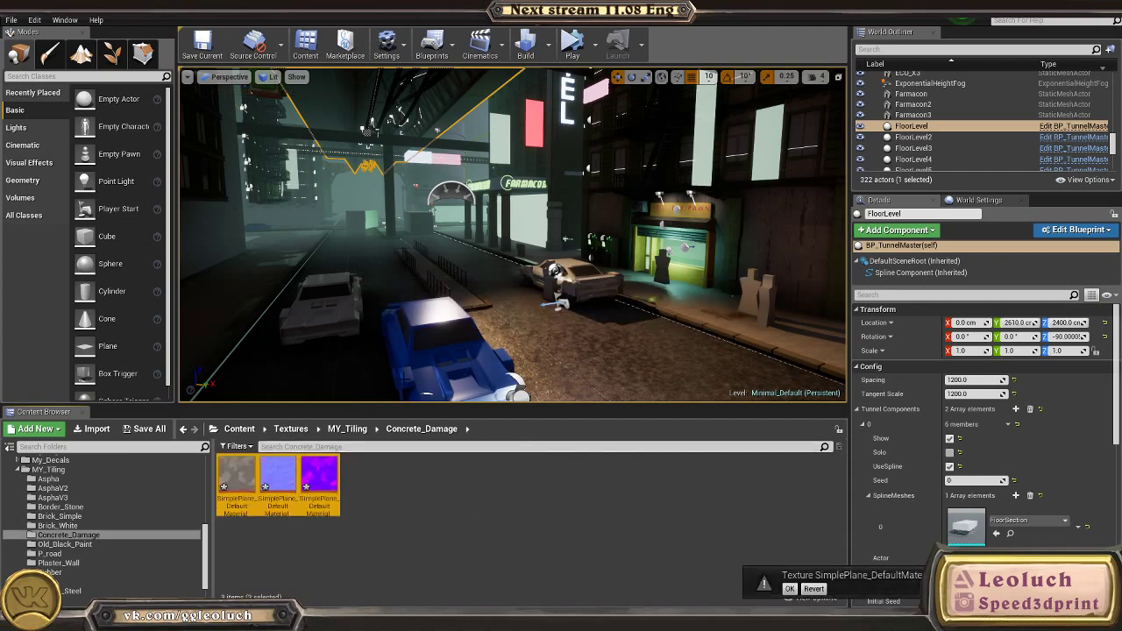
Step: Duplicate the Black_Chipped_Paint material instance in Materials/Instances and name the copy Damage_concrete
scroll(50, 500, up, 3)
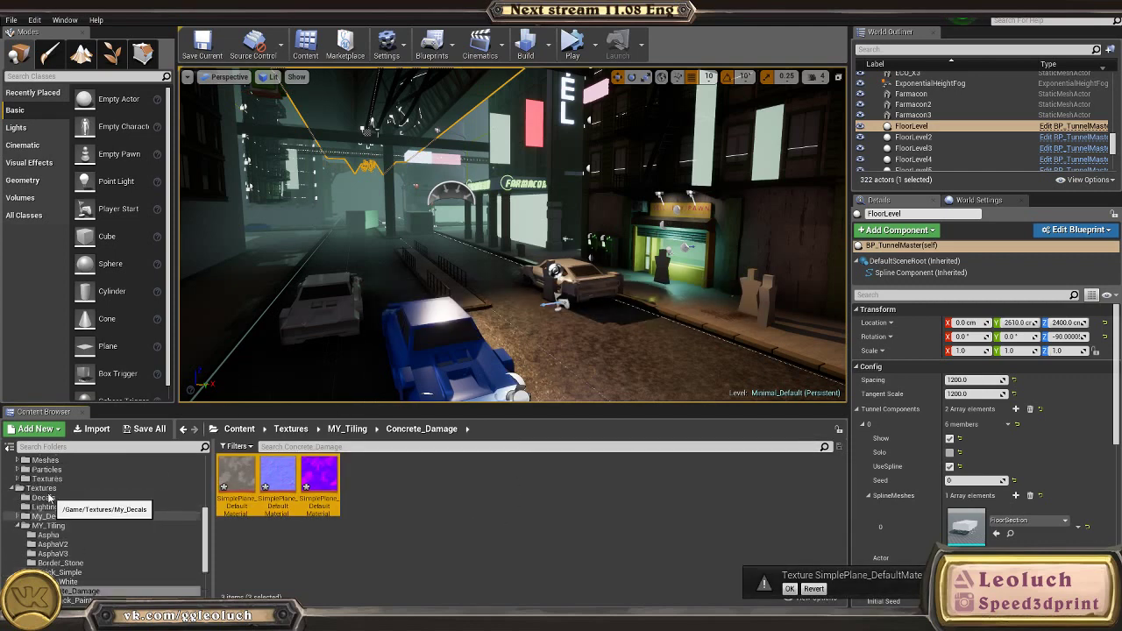
click(46, 490)
scroll(51, 501, up, 8)
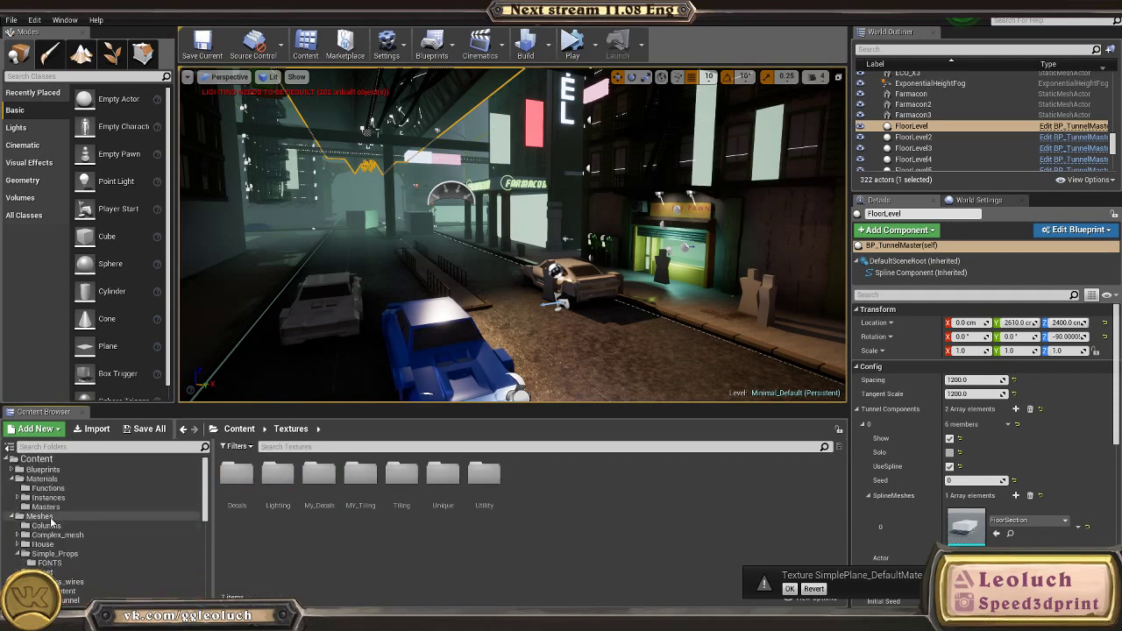
click(53, 501)
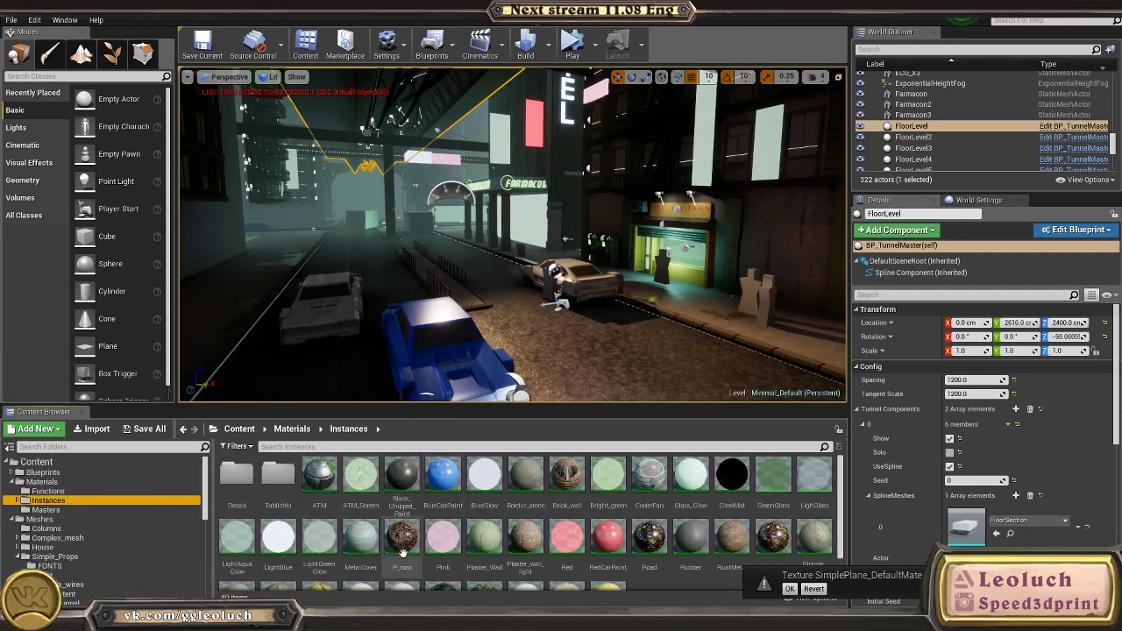
right_click(405, 478)
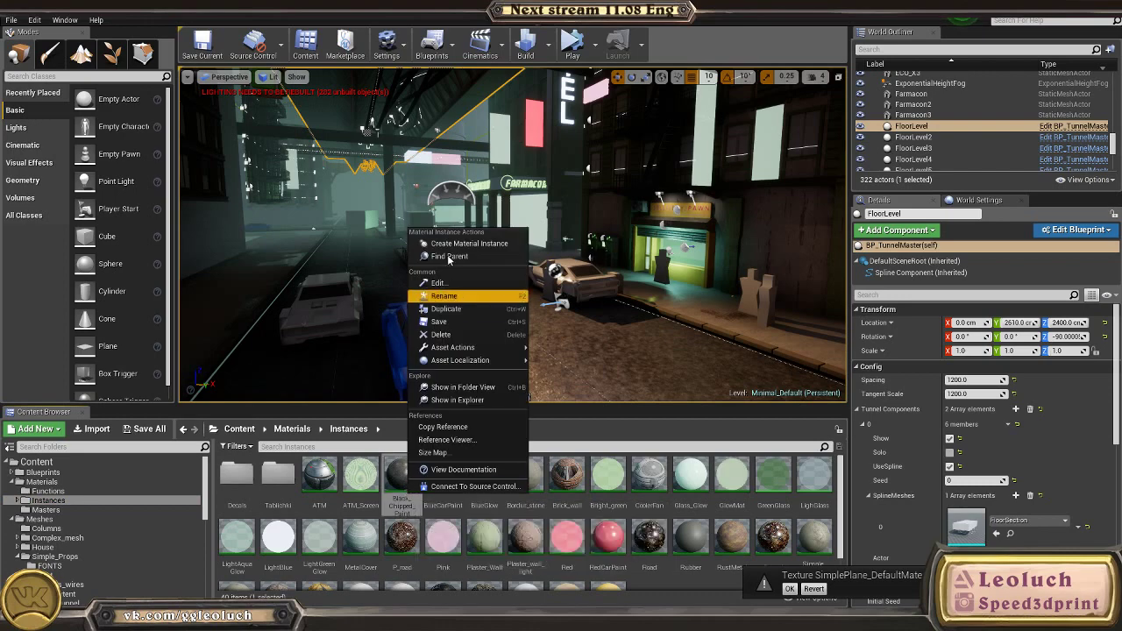
click(461, 308)
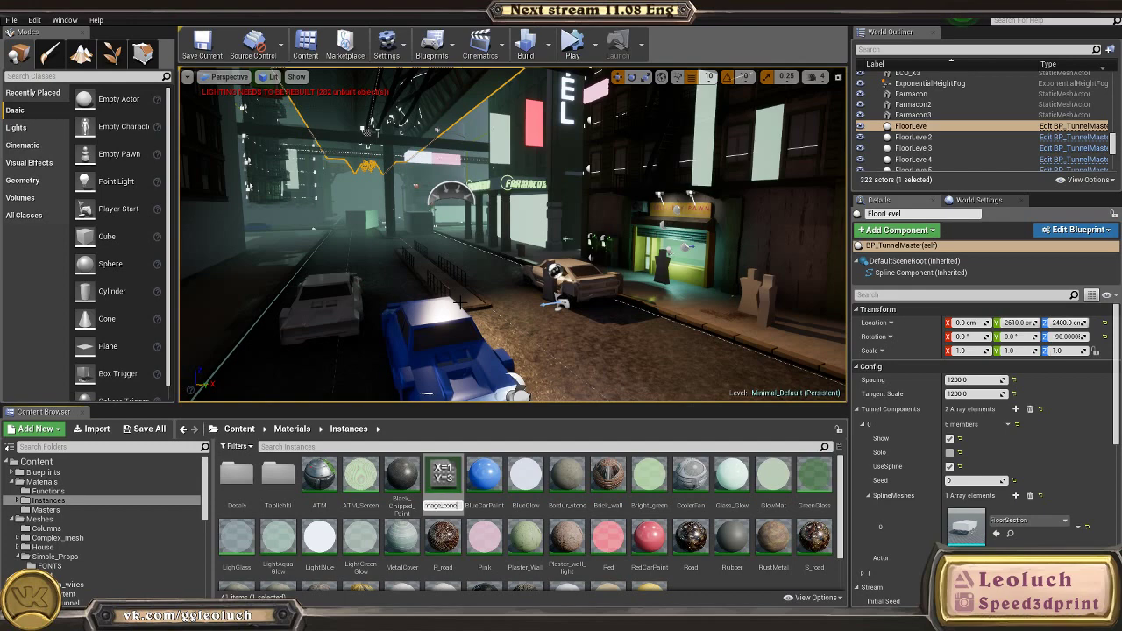
text(Damage_concrete)
key(Return)
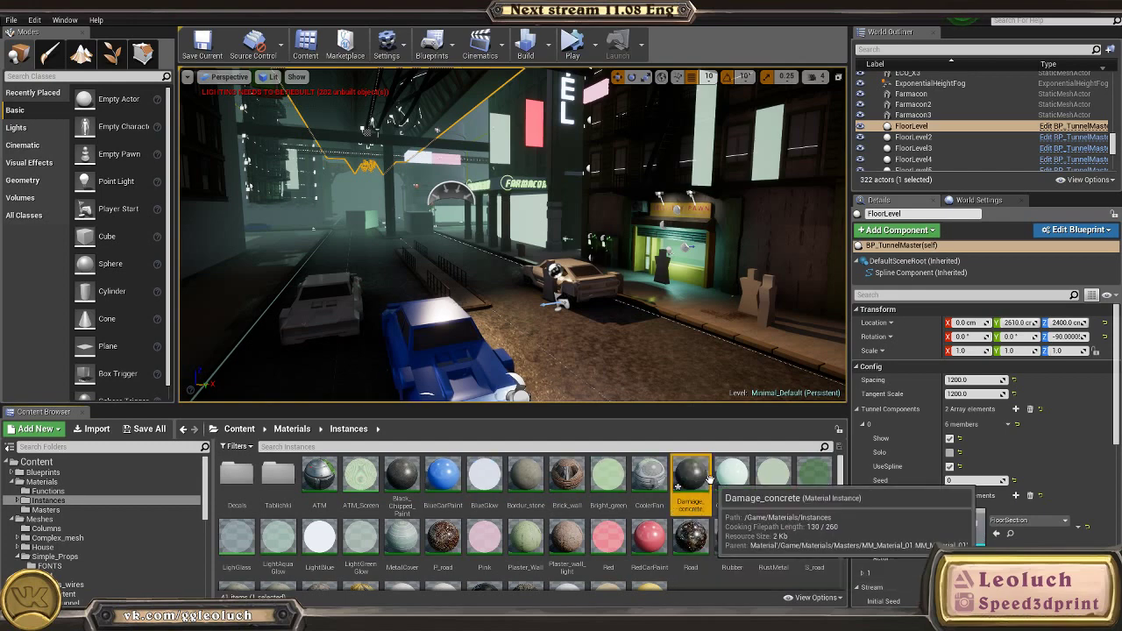
Step: Open the Damage_concrete instance and assign the base color texture from the Concrete_Damage folder as its Albedo
double_click(690, 507)
scroll(52, 525, down, 5)
scroll(52, 535, up, 4)
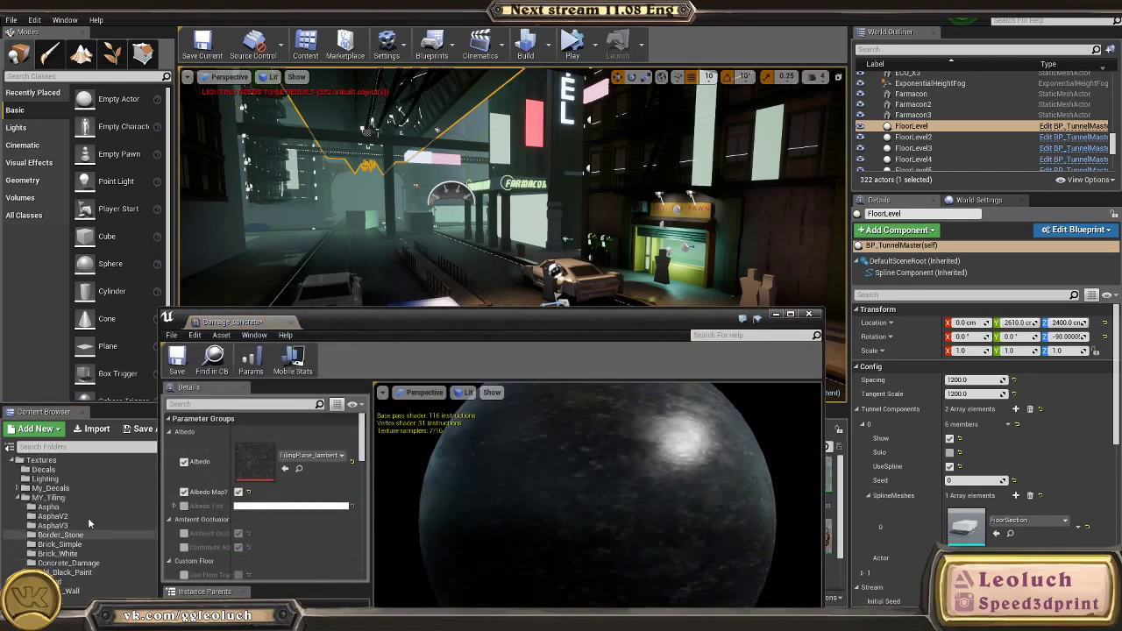
scroll(60, 522, up, 1)
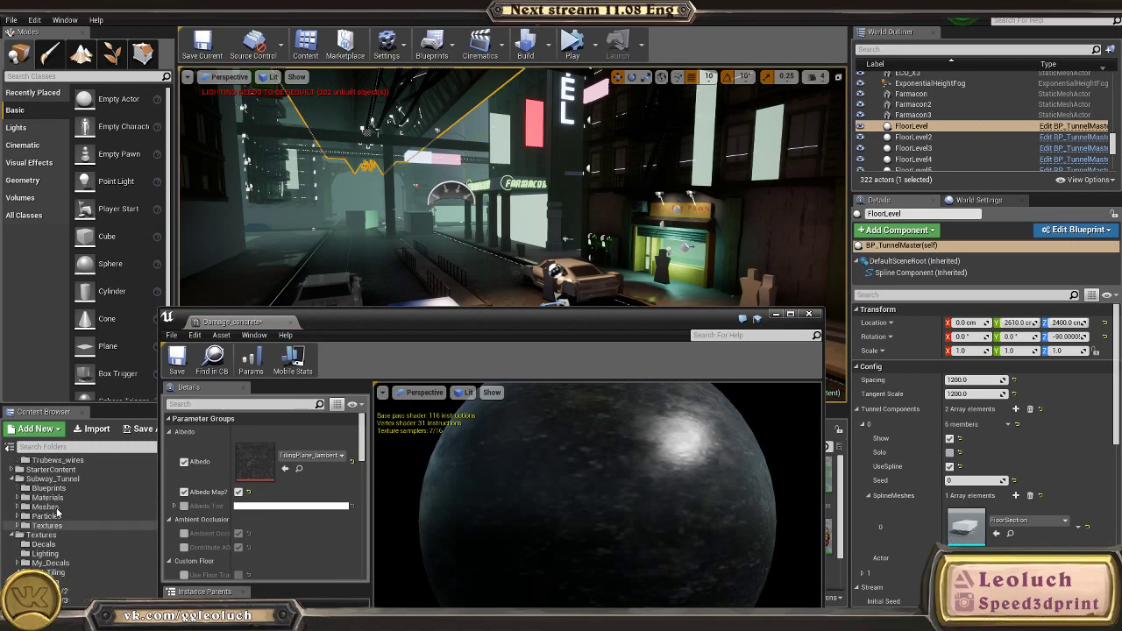
scroll(70, 567, down, 4)
click(68, 563)
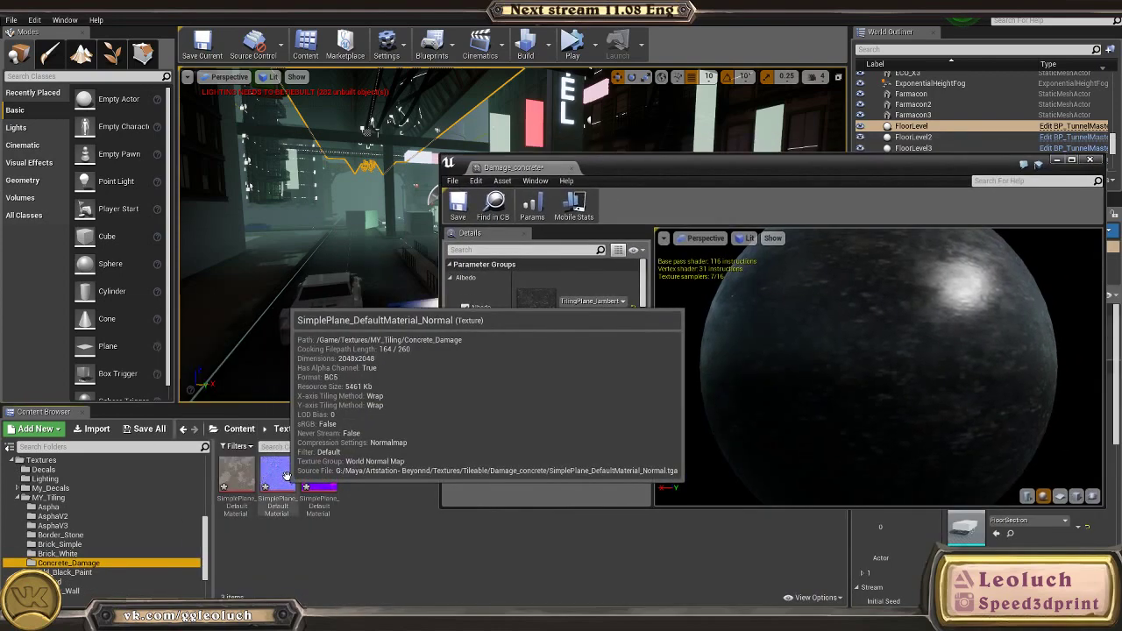
drag(237, 475, 536, 308)
Step: Set the RMA texture's compression to Masks (no sRGB), save it, and check the normal texture's settings
double_click(309, 477)
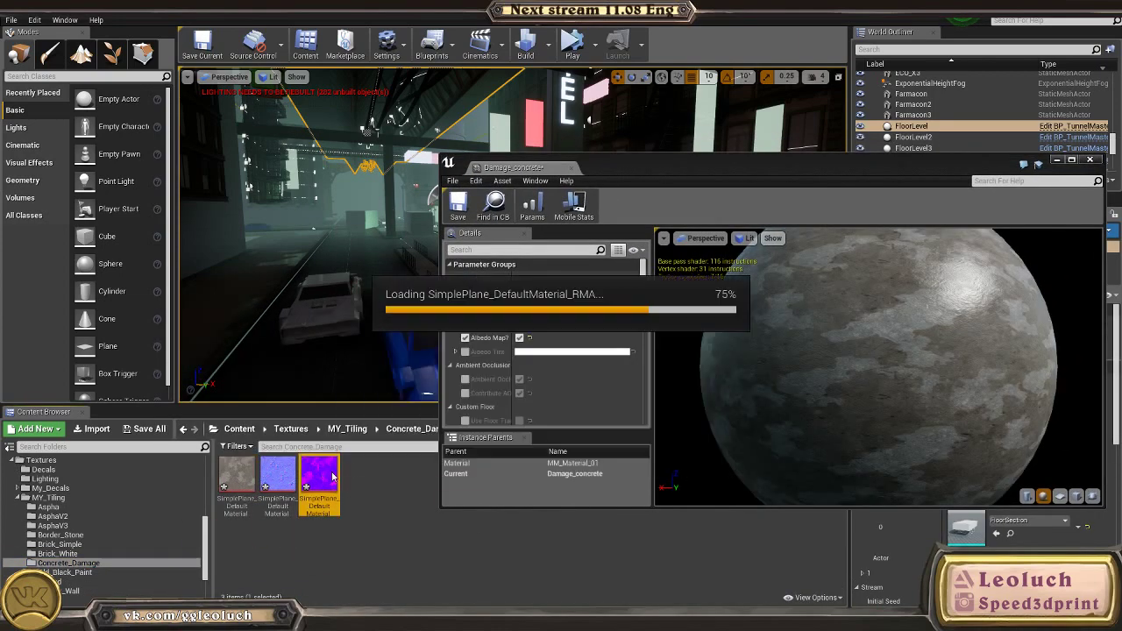
click(1014, 339)
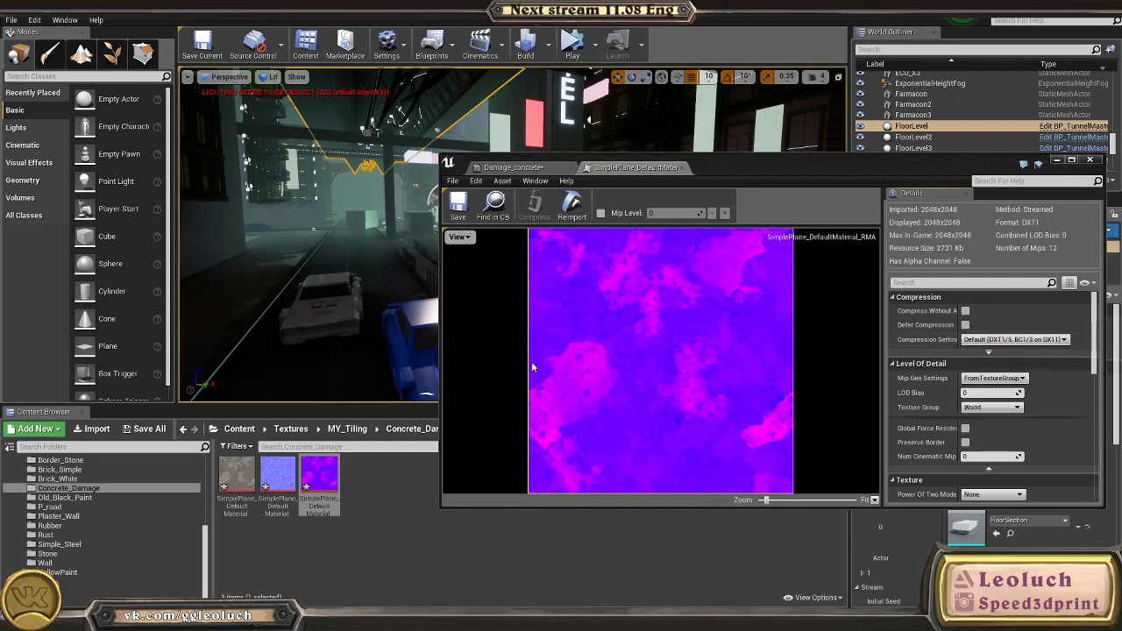
click(460, 207)
click(683, 166)
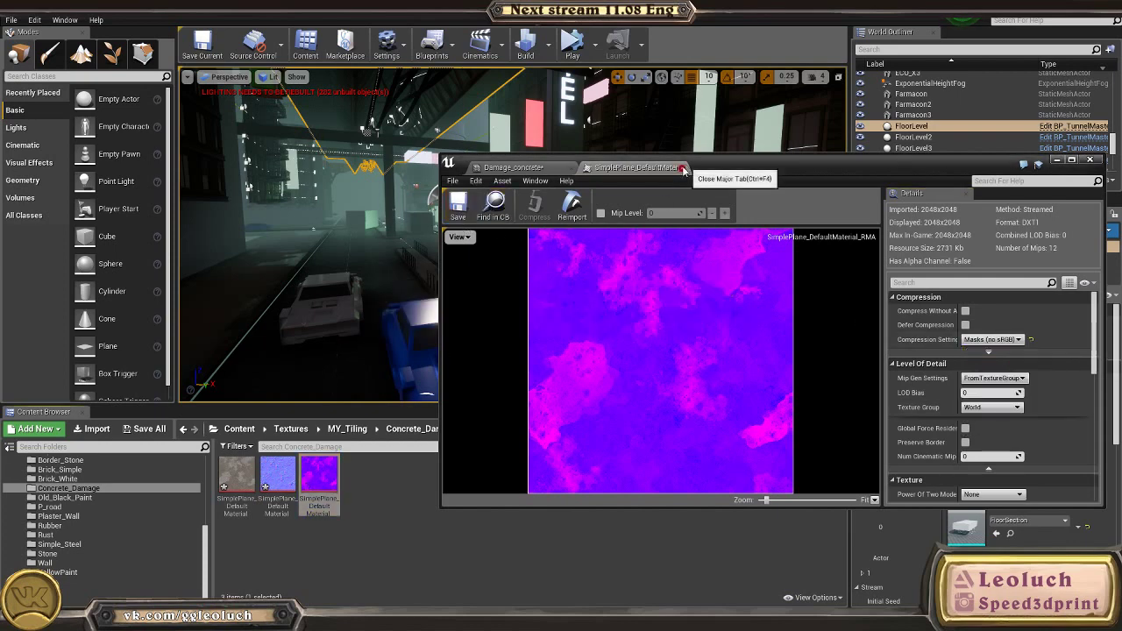
double_click(277, 478)
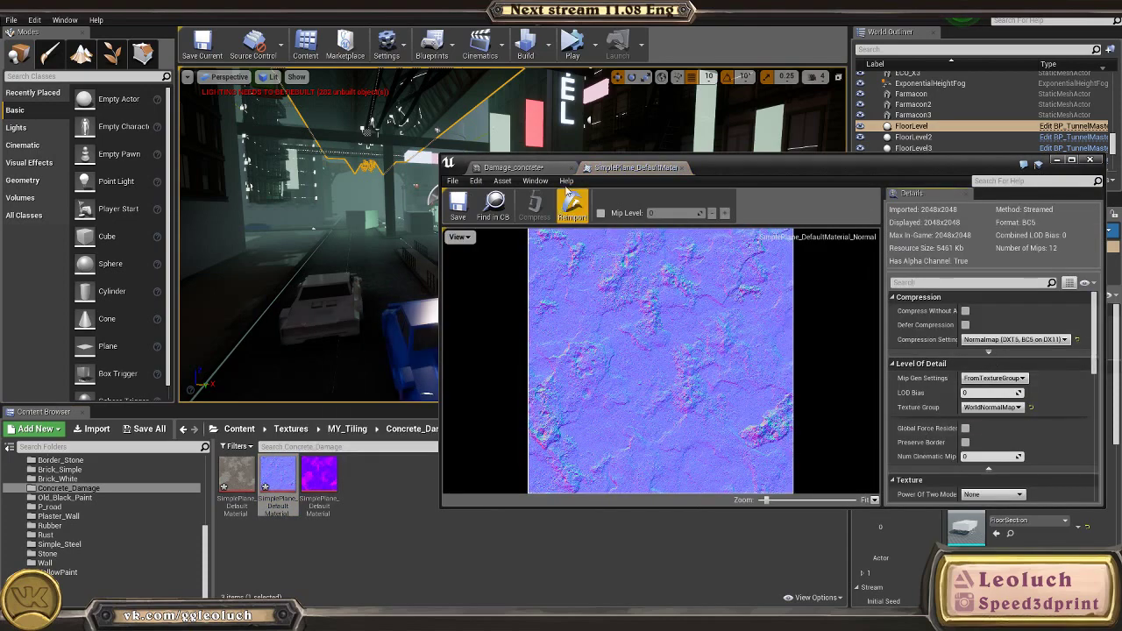
click(682, 167)
Step: Enable the Ambient Occlusion and Contribute AO parameters in the Damage_concrete instance
scroll(505, 320, down, 6)
scroll(504, 337, up, 5)
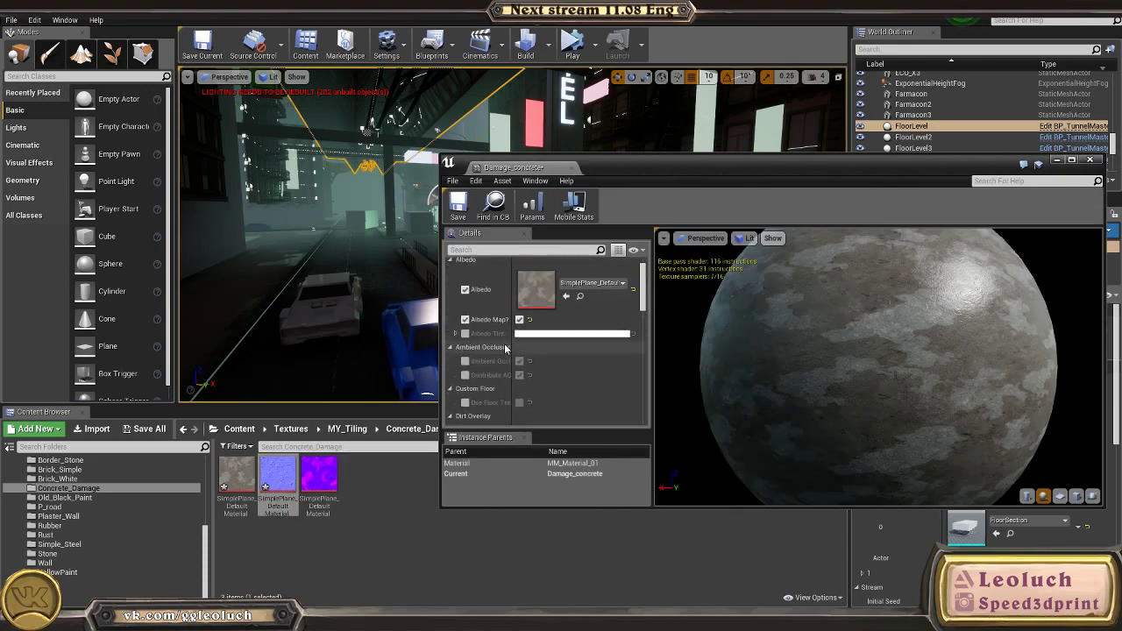
scroll(484, 360, down, 6)
scroll(465, 365, down, 1)
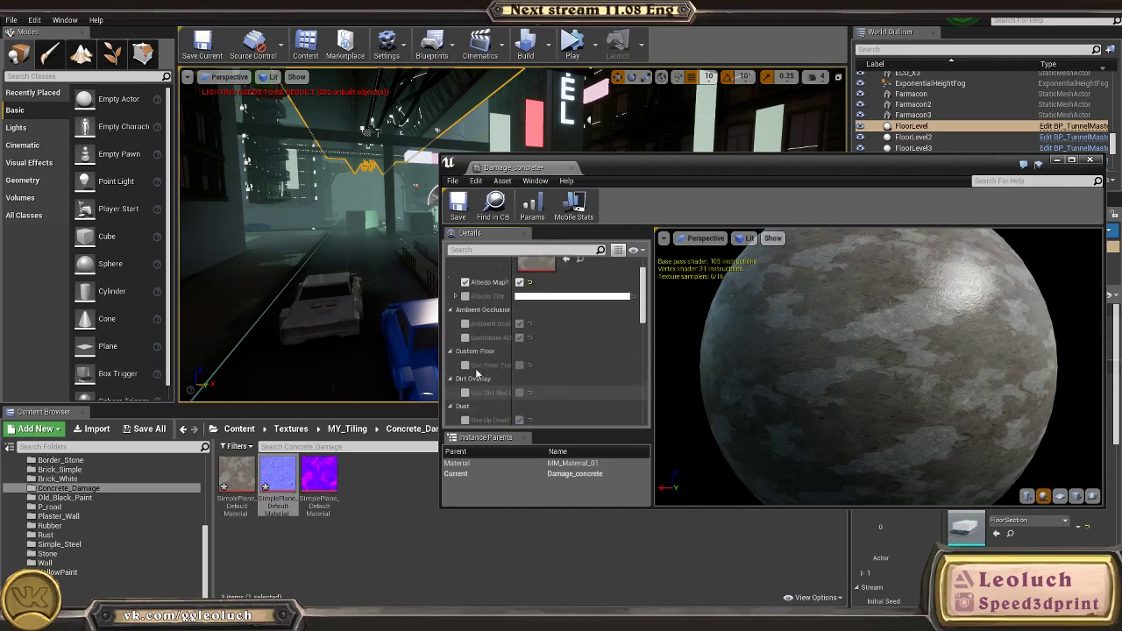
scroll(469, 373, up, 4)
scroll(482, 386, down, 3)
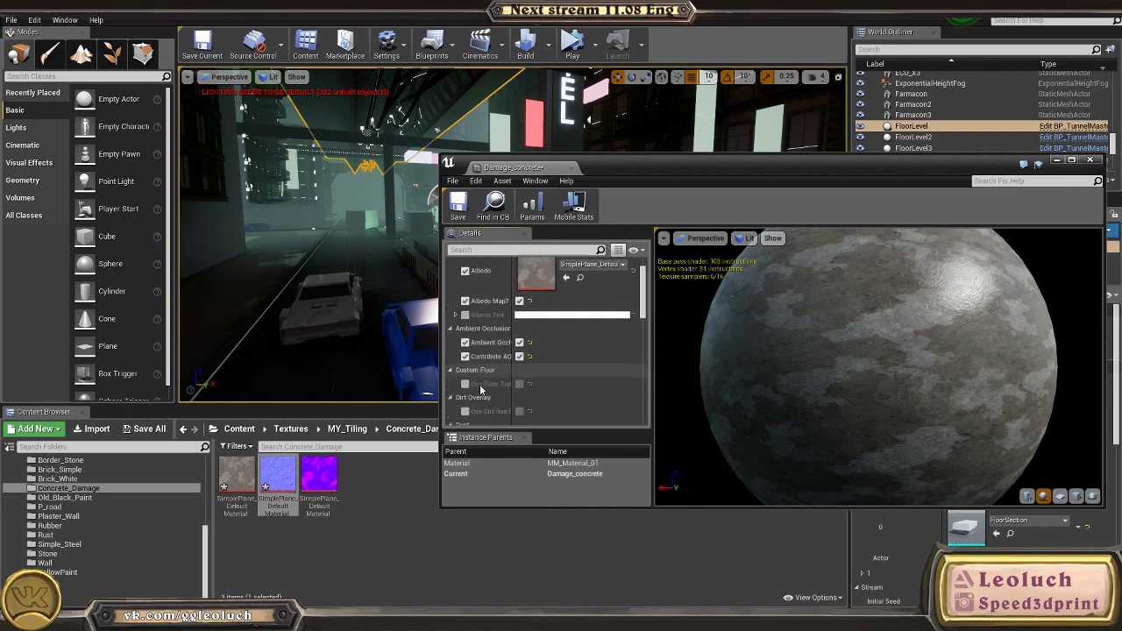
scroll(532, 372, down, 1)
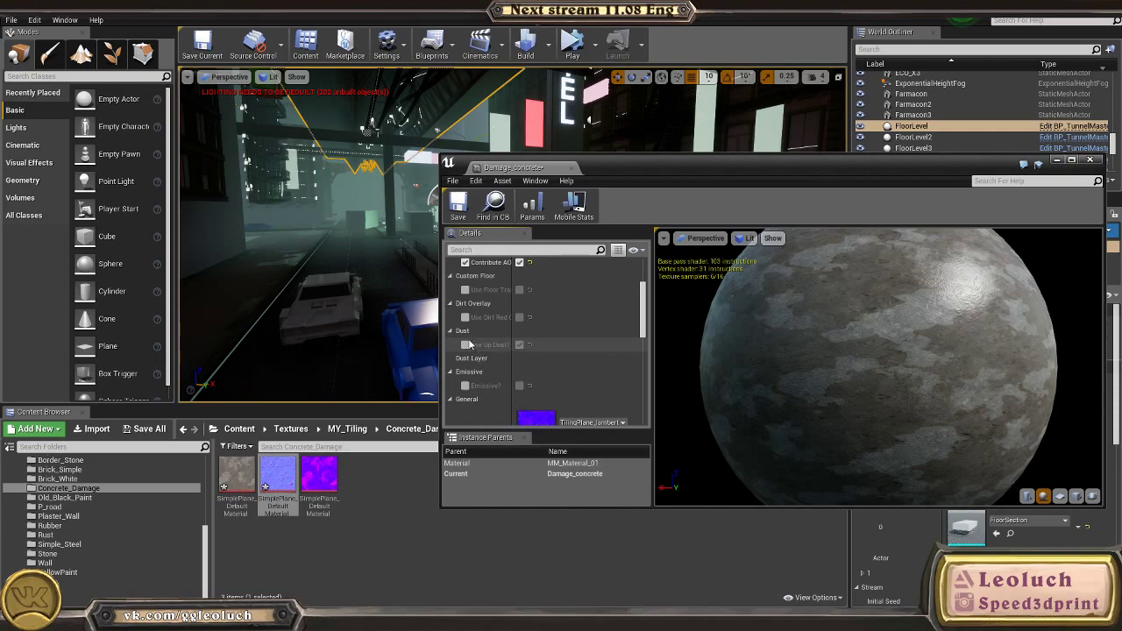
Step: Assign the RMA texture from the Concrete_Damage folder to the Damage_concrete instance's RMA parameter and set Texture Coordinate to 1
scroll(486, 359, down, 3)
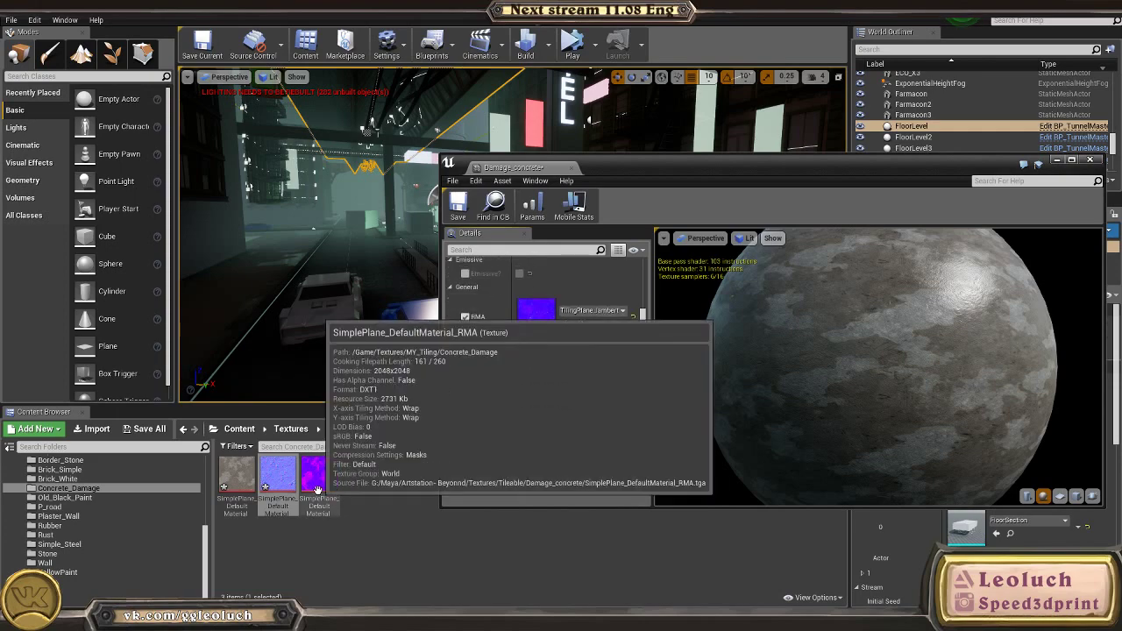
drag(317, 488, 532, 325)
click(540, 349)
text(1)
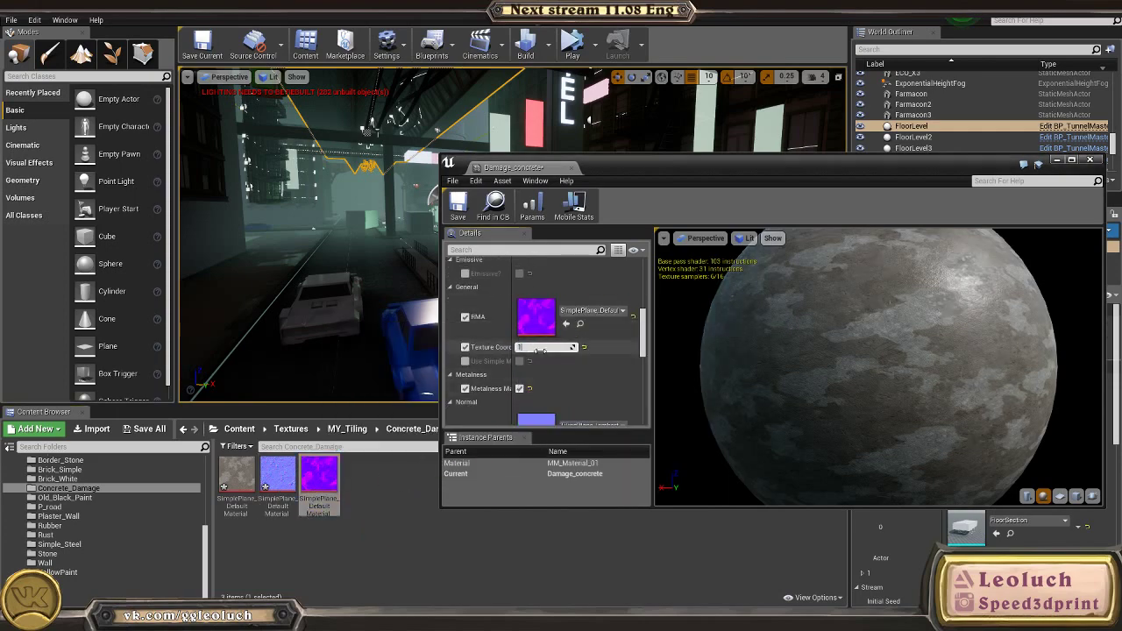
key(Return)
Step: Assign the Concrete_Damage normal texture as the Normal of the Damage_concrete instance, then save and close the instance
scroll(544, 350, down, 2)
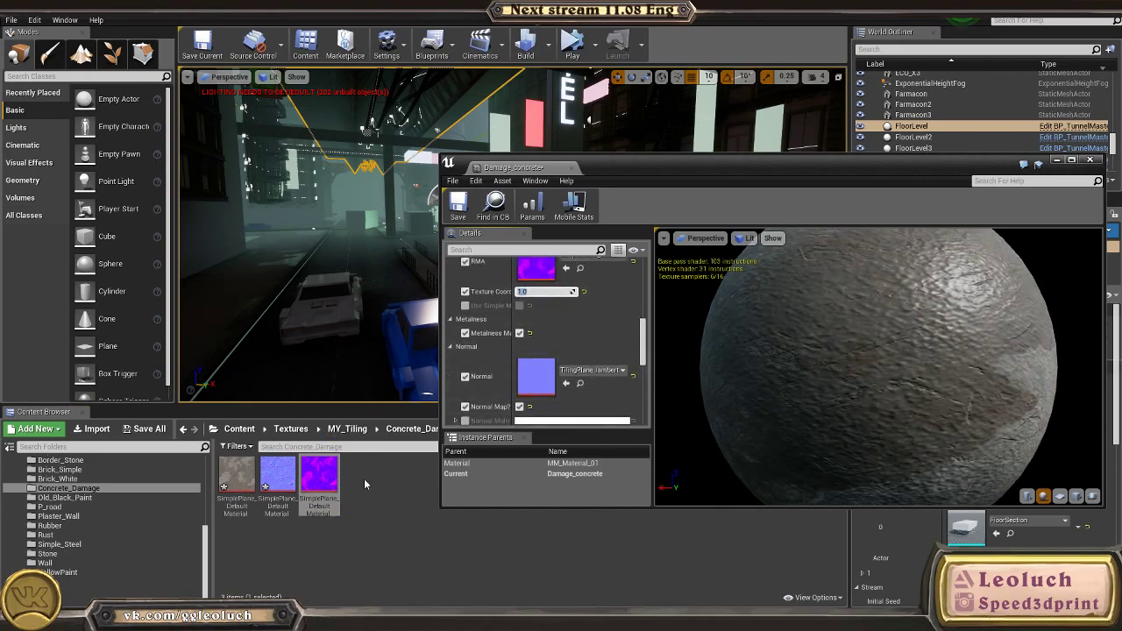
drag(277, 478, 539, 379)
scroll(537, 377, down, 3)
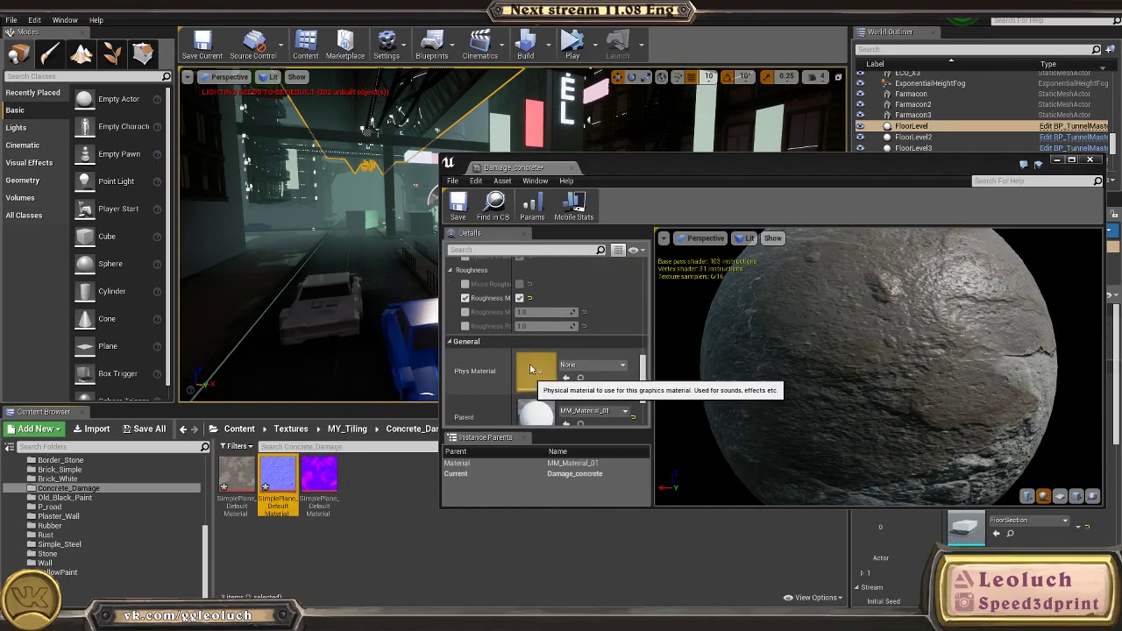
scroll(579, 317, up, 1)
click(457, 204)
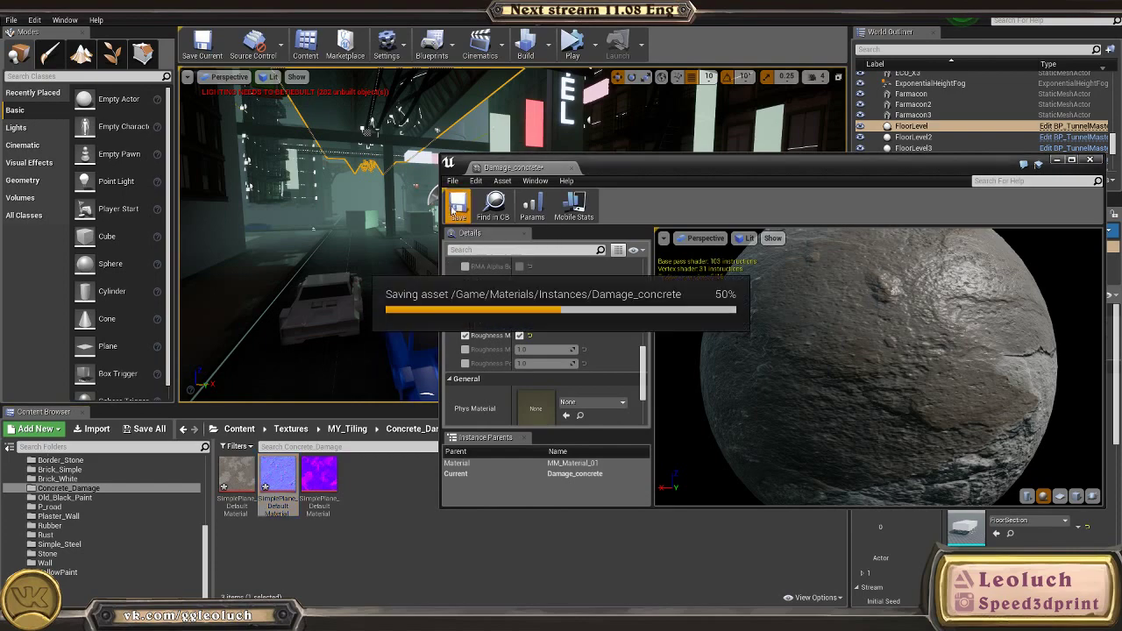
click(572, 169)
Step: Reimport the FloorSection mesh in Meshes/Street from the FloorSection FBX file in the Street source folder
right_drag(570, 182, 553, 116)
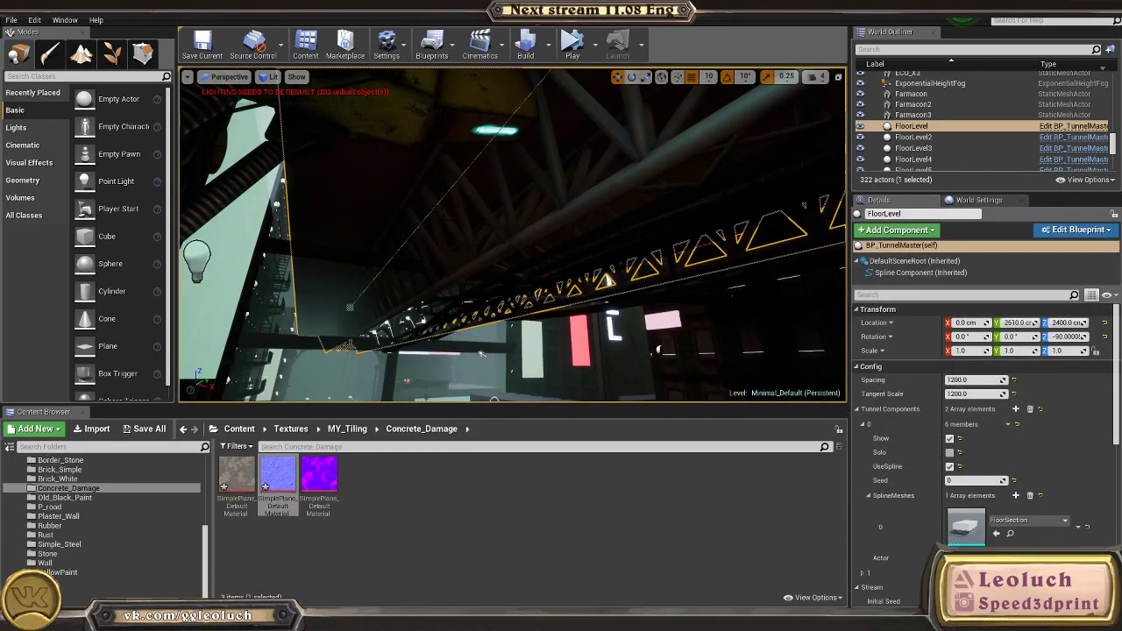
right_drag(481, 353, 481, 352)
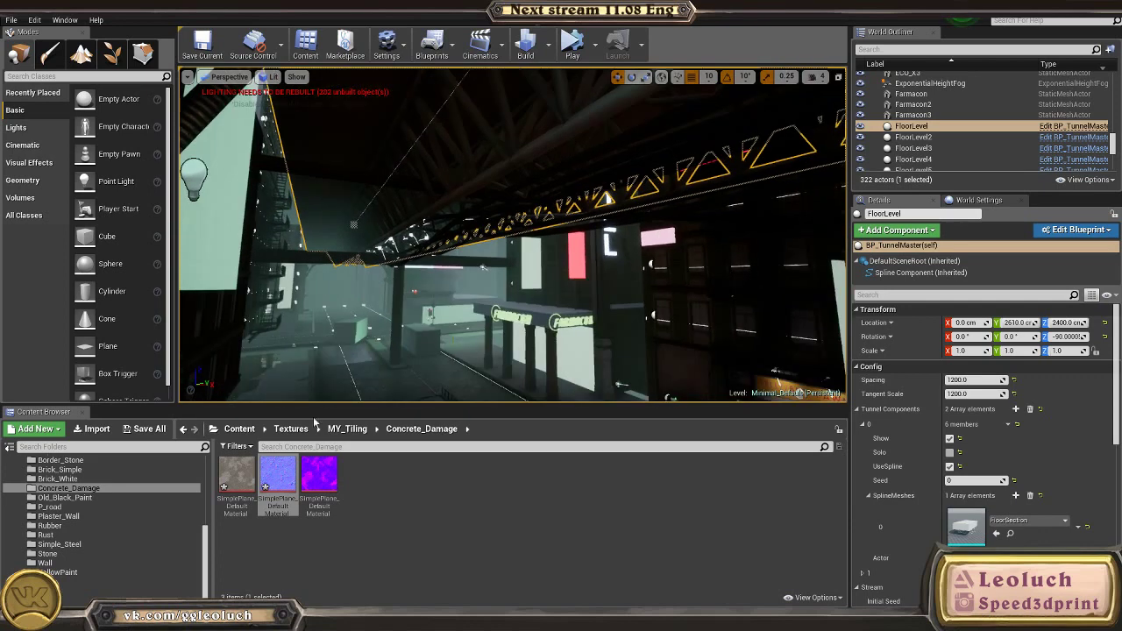
click(240, 429)
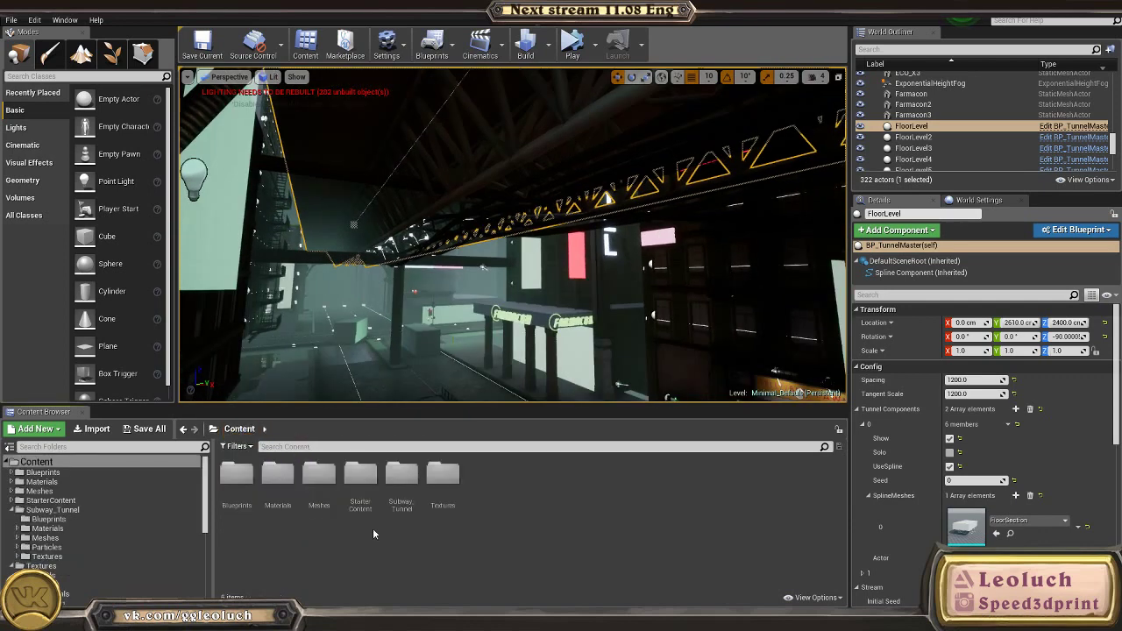
double_click(319, 478)
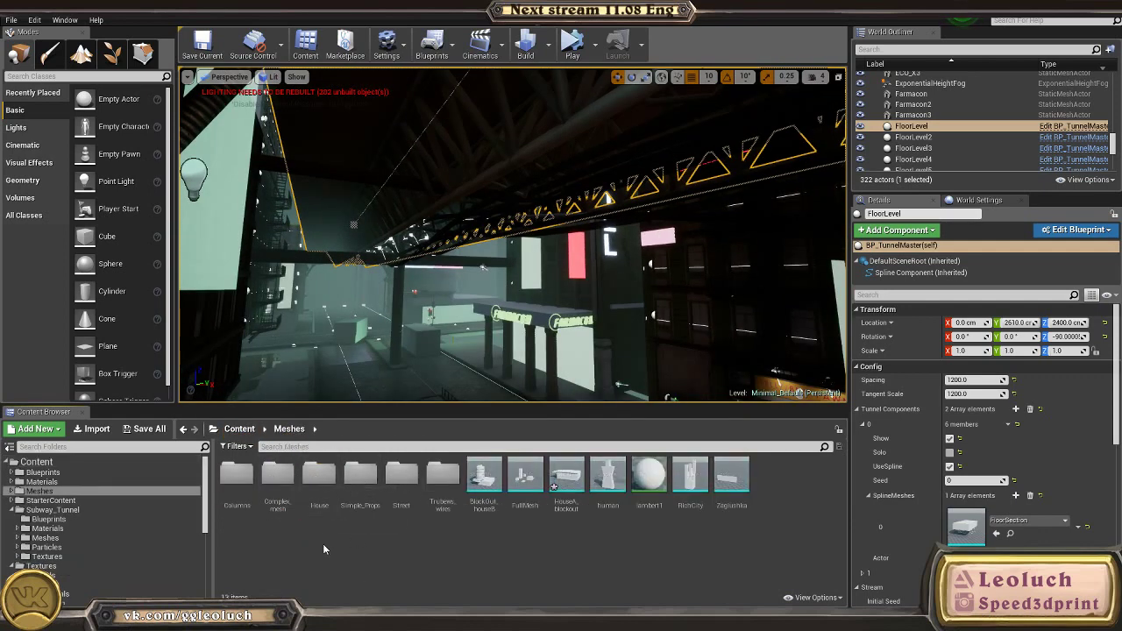
double_click(402, 478)
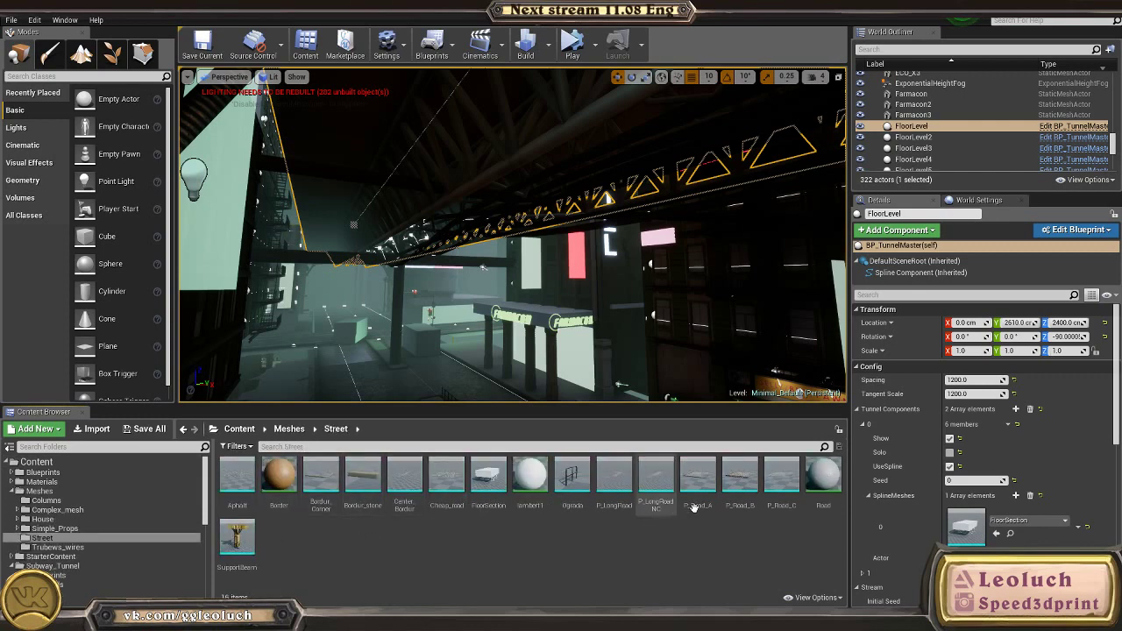
right_click(488, 477)
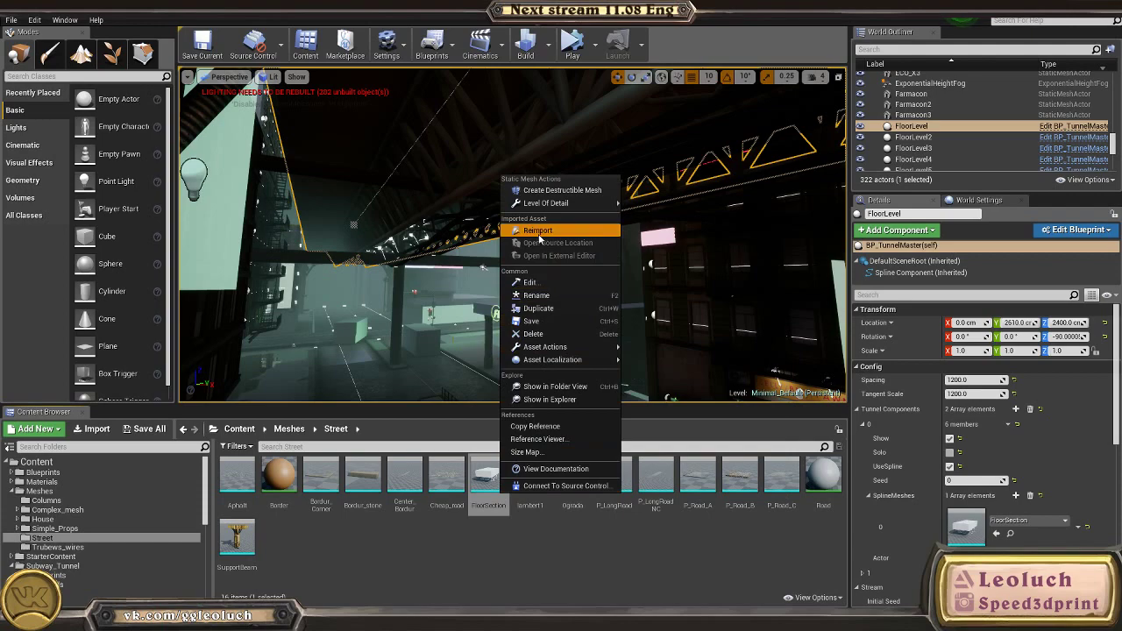
click(538, 231)
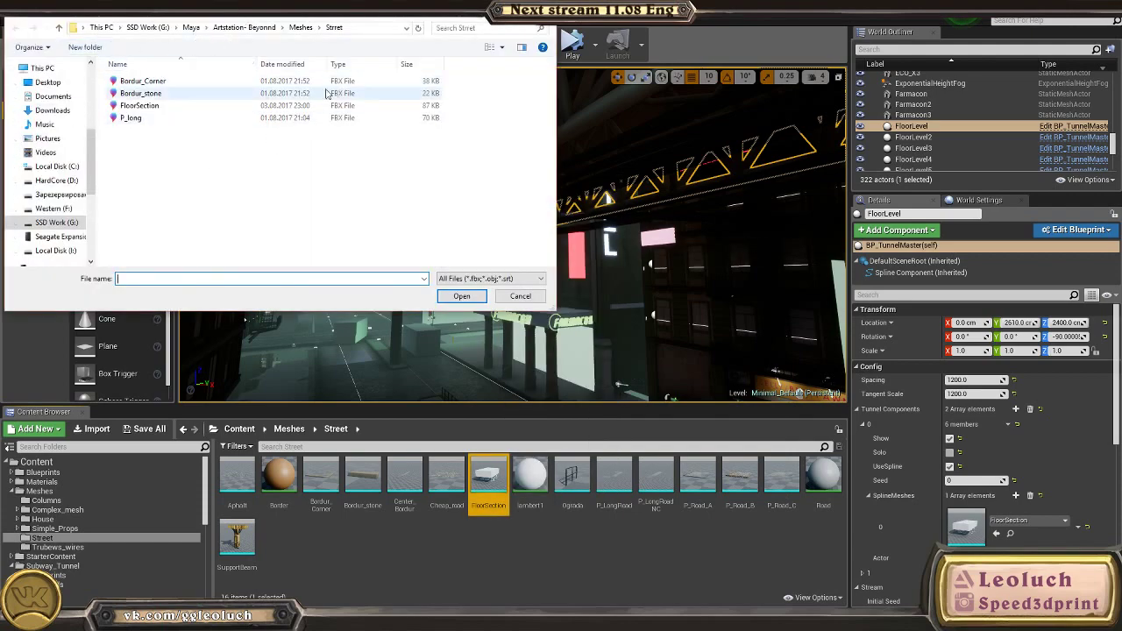
click(146, 106)
double_click(146, 106)
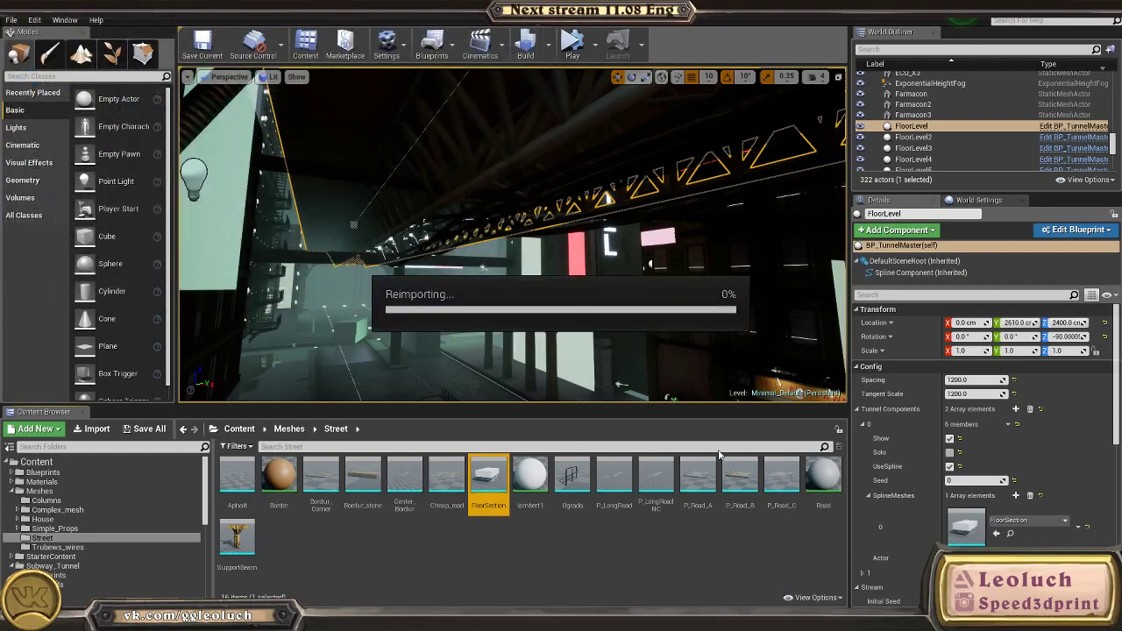
Step: Show the level in Unlit mode and open the FloorSection mesh used by the FloorLevel actor's spline
mouse_move(513, 235)
right_down()
mouse_move(513, 224)
mouse_move(526, 298)
mouse_move(517, 350)
mouse_move(526, 228)
mouse_move(512, 235)
right_up()
click(269, 77)
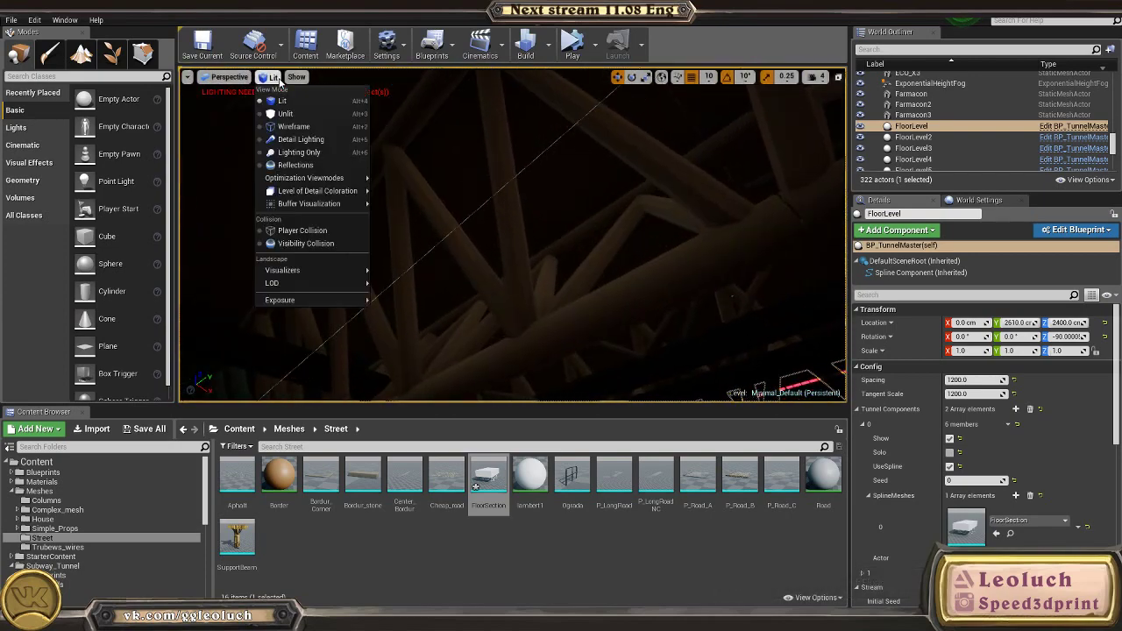
click(281, 117)
right_drag(624, 312, 624, 312)
scroll(988, 526, down, 2)
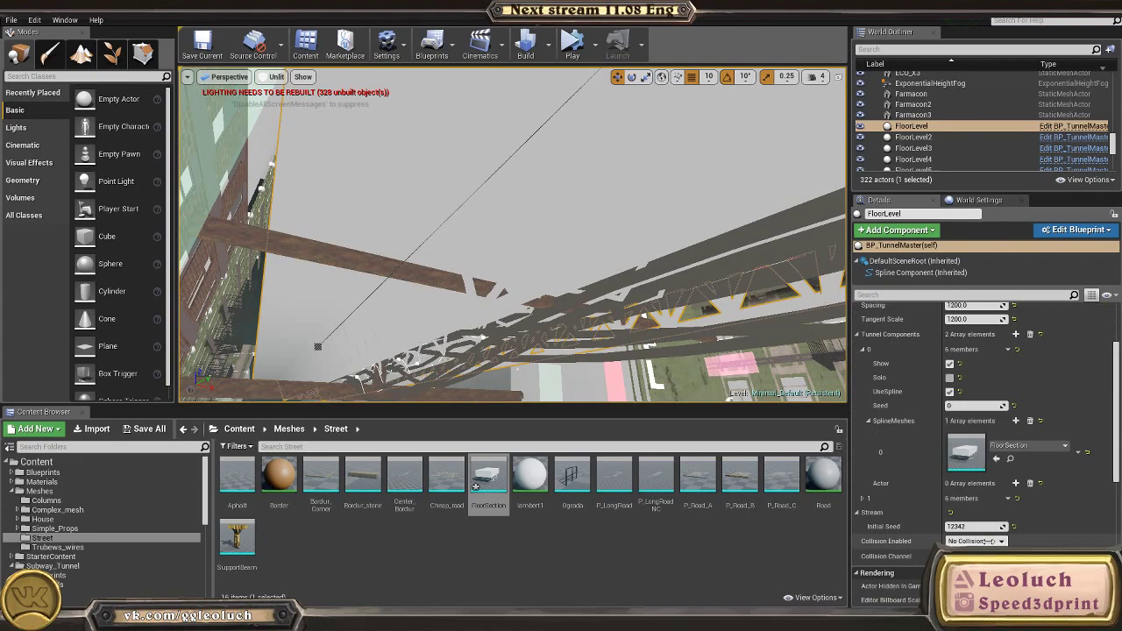
double_click(965, 451)
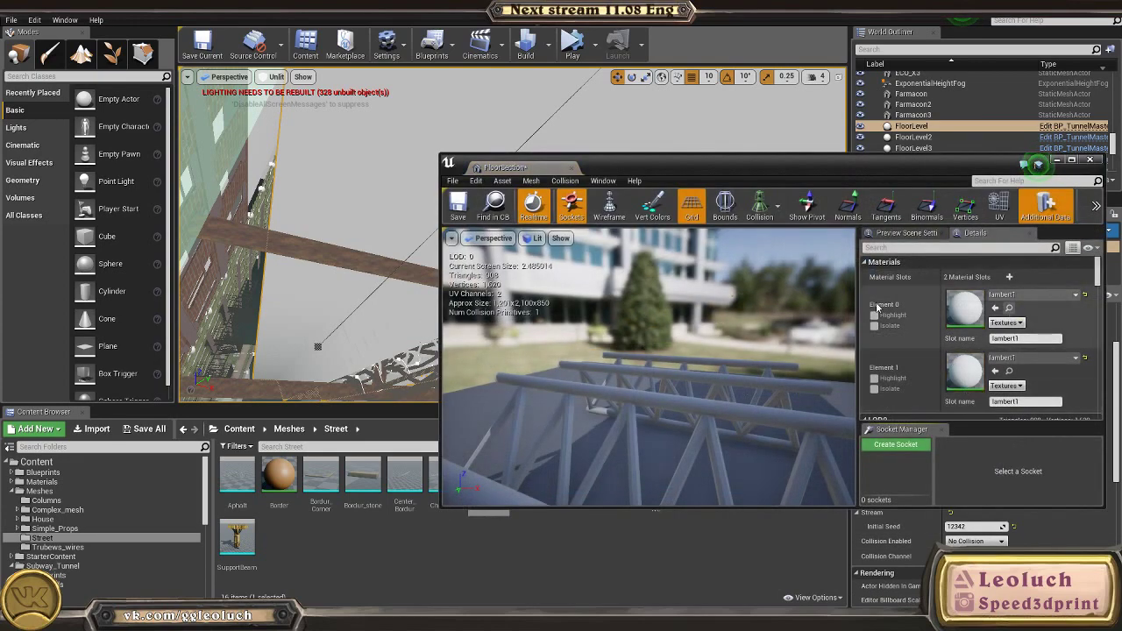
right_drag(745, 350, 745, 351)
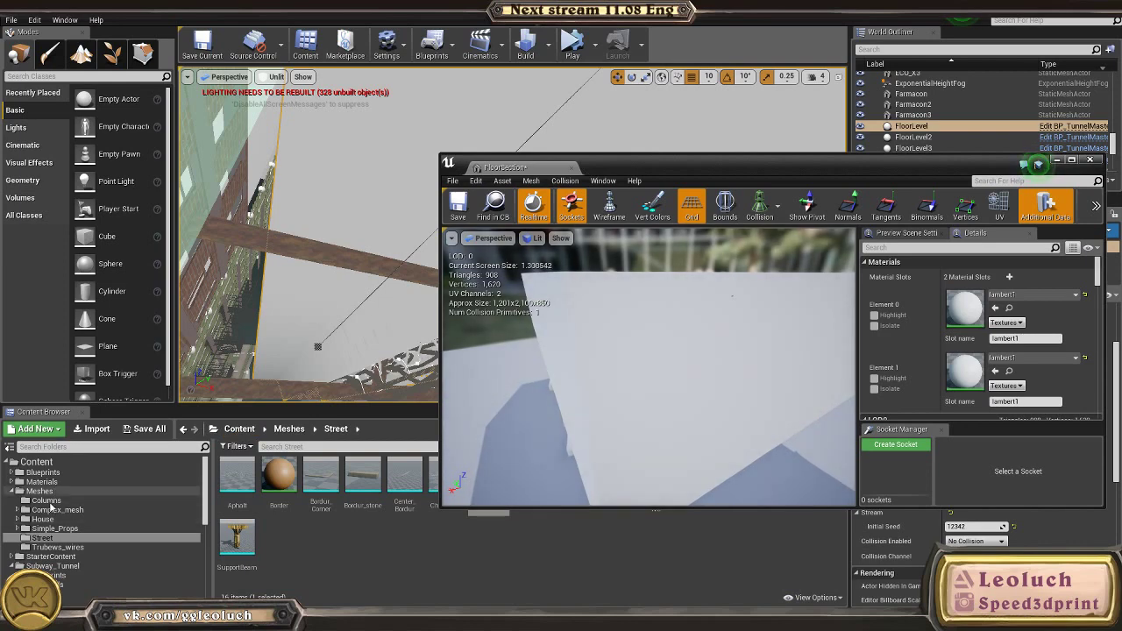
Step: Assign the Damage_concrete instance from Materials/Instances to material Element 0 of FloorSection and inspect the slab
click(45, 501)
click(42, 483)
double_click(281, 484)
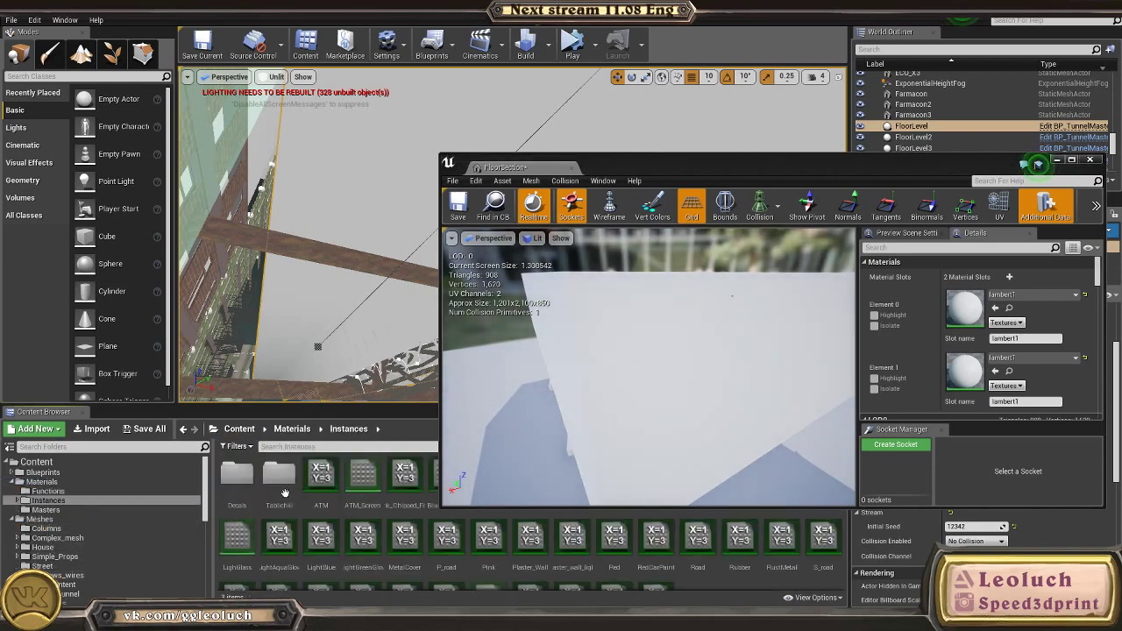
drag(640, 162, 521, 70)
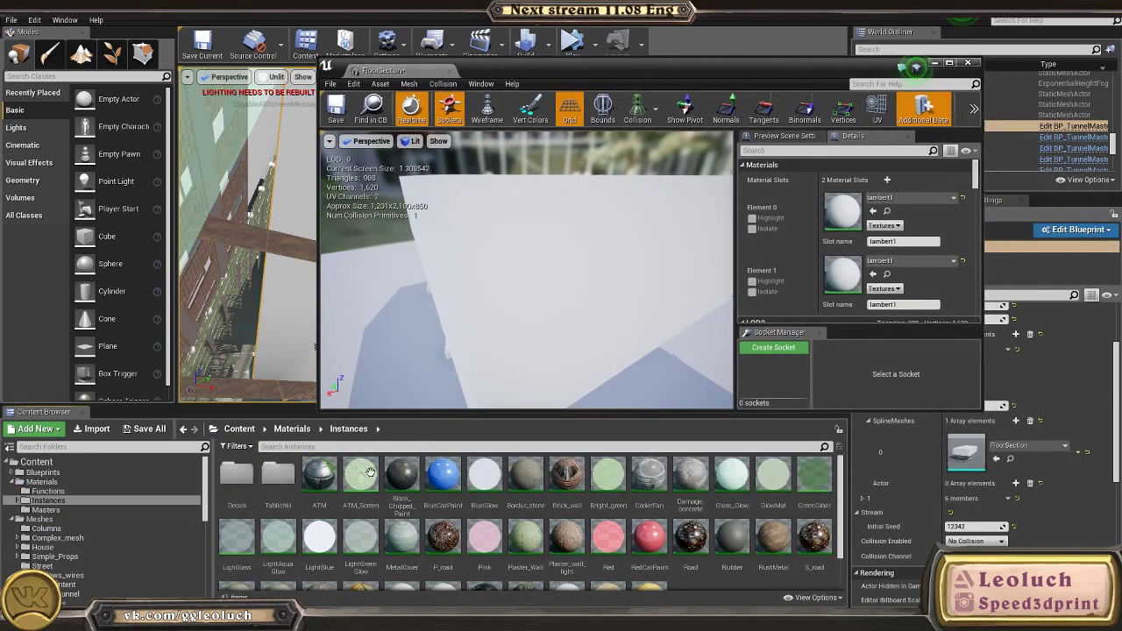
scroll(787, 537, down, 1)
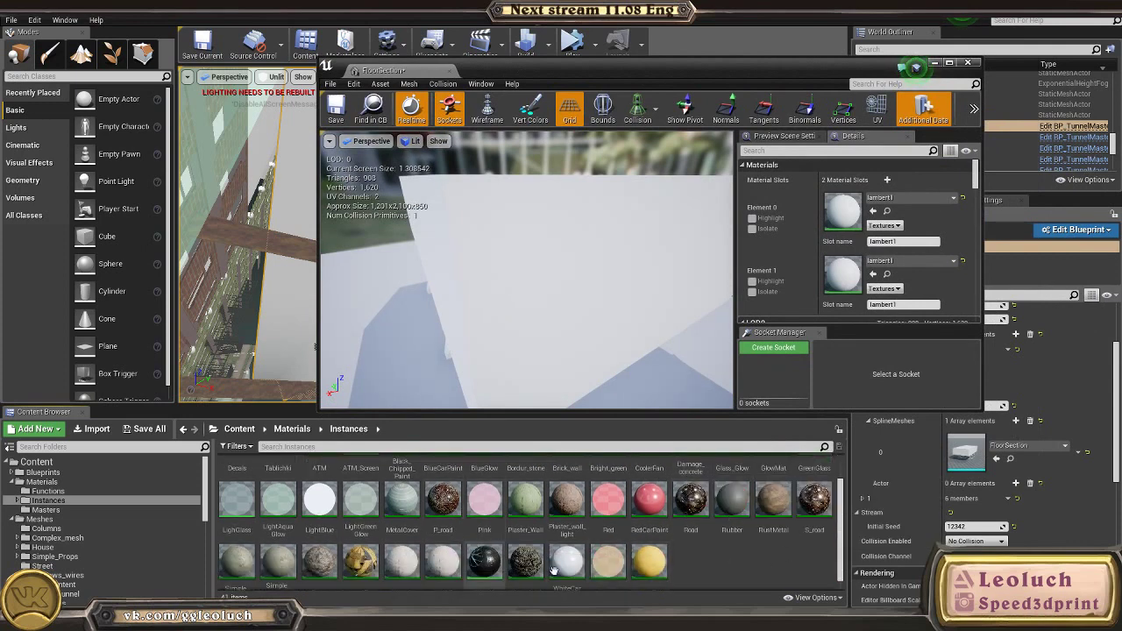
scroll(526, 552, down, 1)
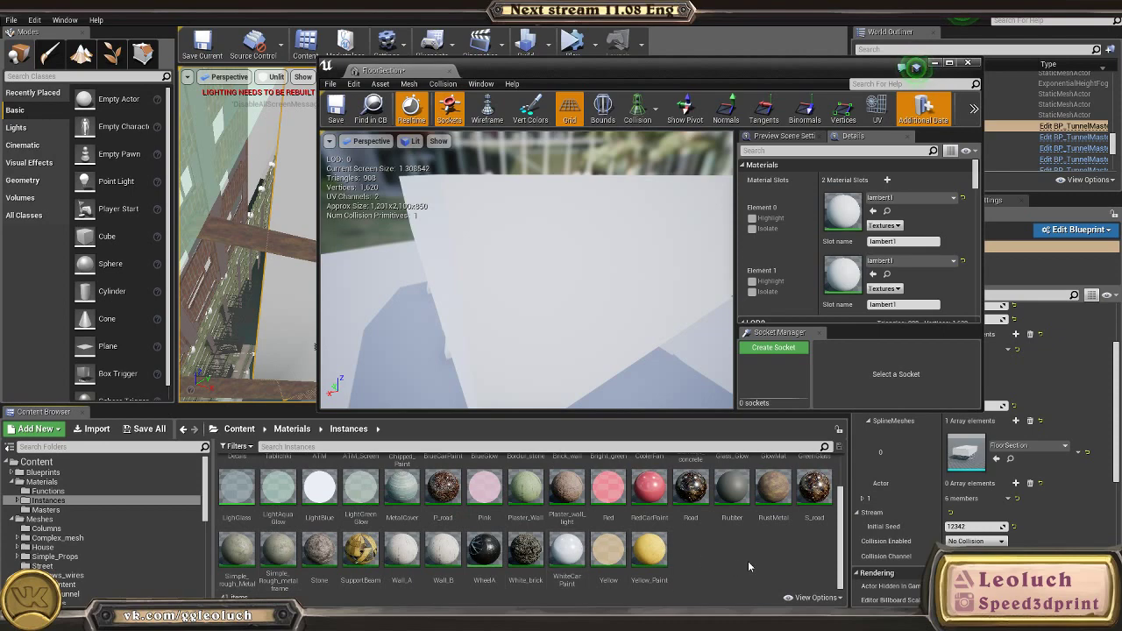
scroll(748, 561, up, 2)
scroll(747, 561, up, 1)
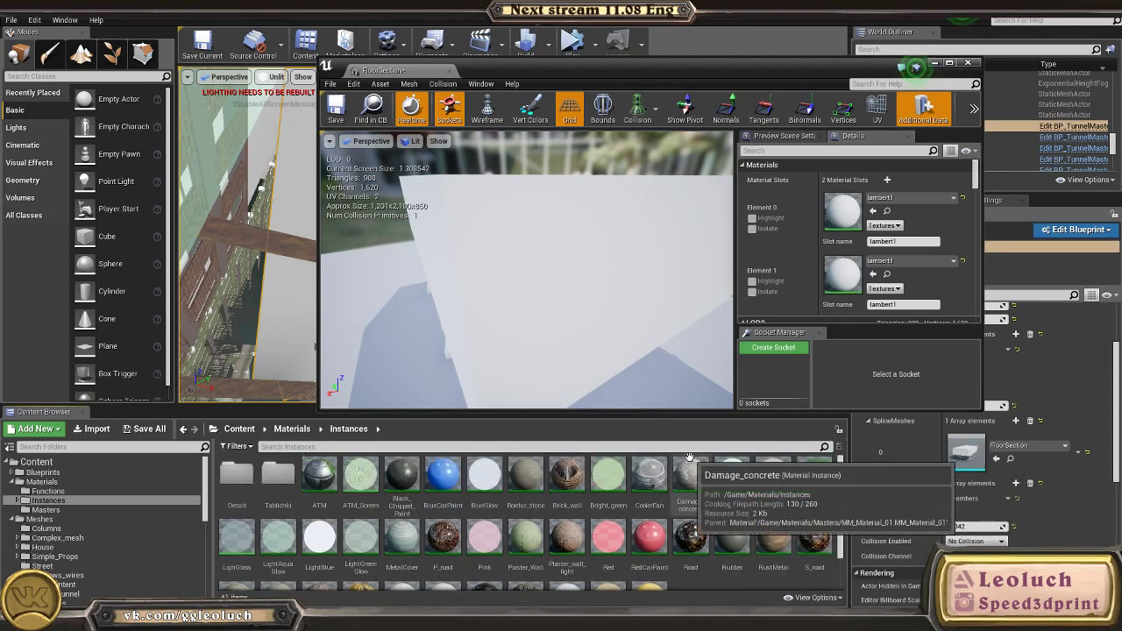
drag(691, 477, 853, 208)
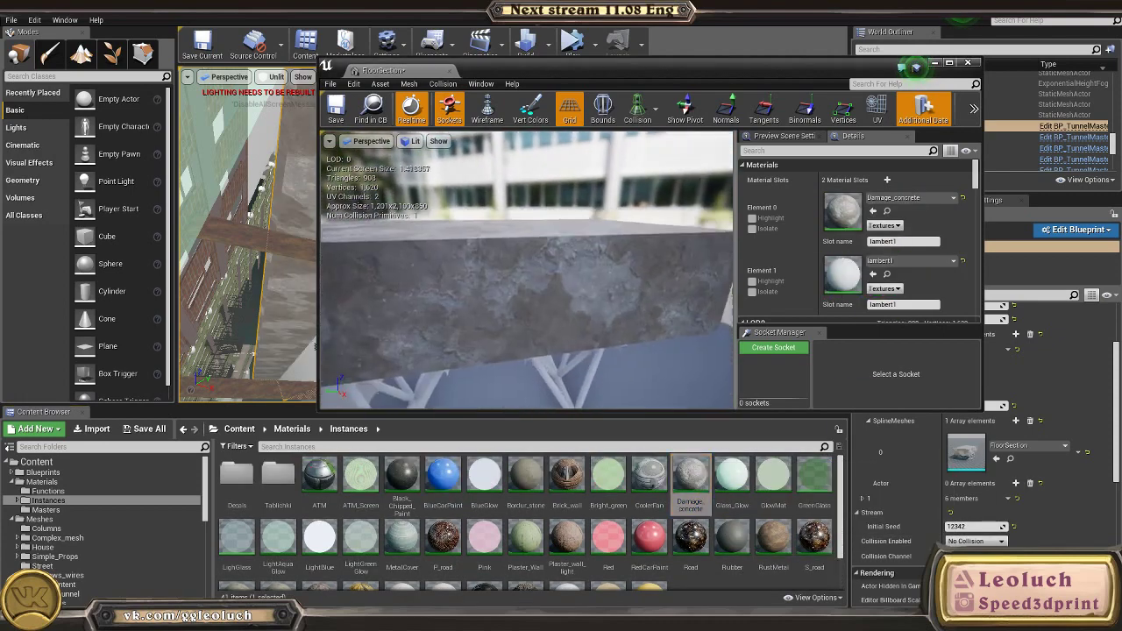
drag(526, 271, 604, 258)
right_drag(525, 272, 561, 263)
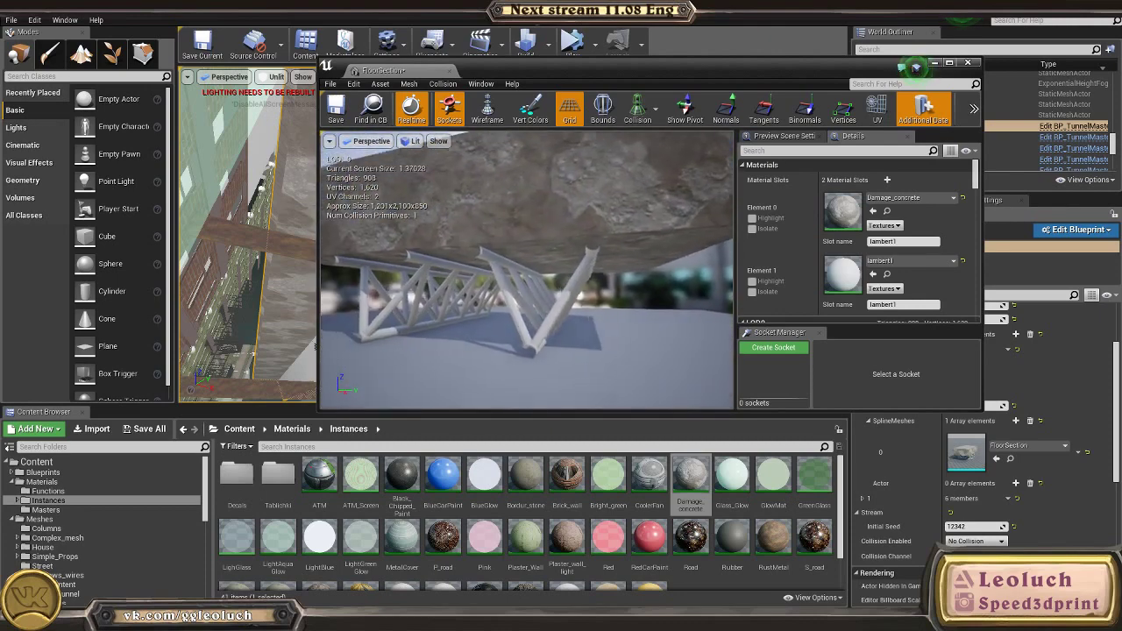
right_drag(470, 377, 469, 386)
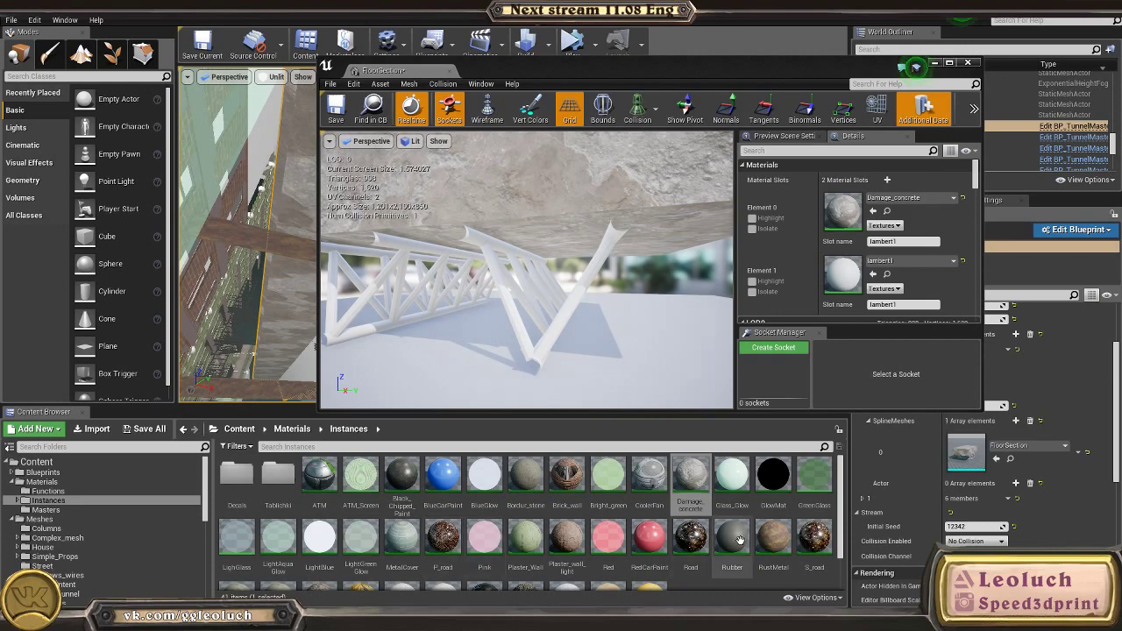
Step: Assign Simple_Rough_metal_frame to material Element 1 of FloorSection for the trusses, then save and close the mesh
scroll(566, 547, down, 1)
scroll(567, 547, down, 1)
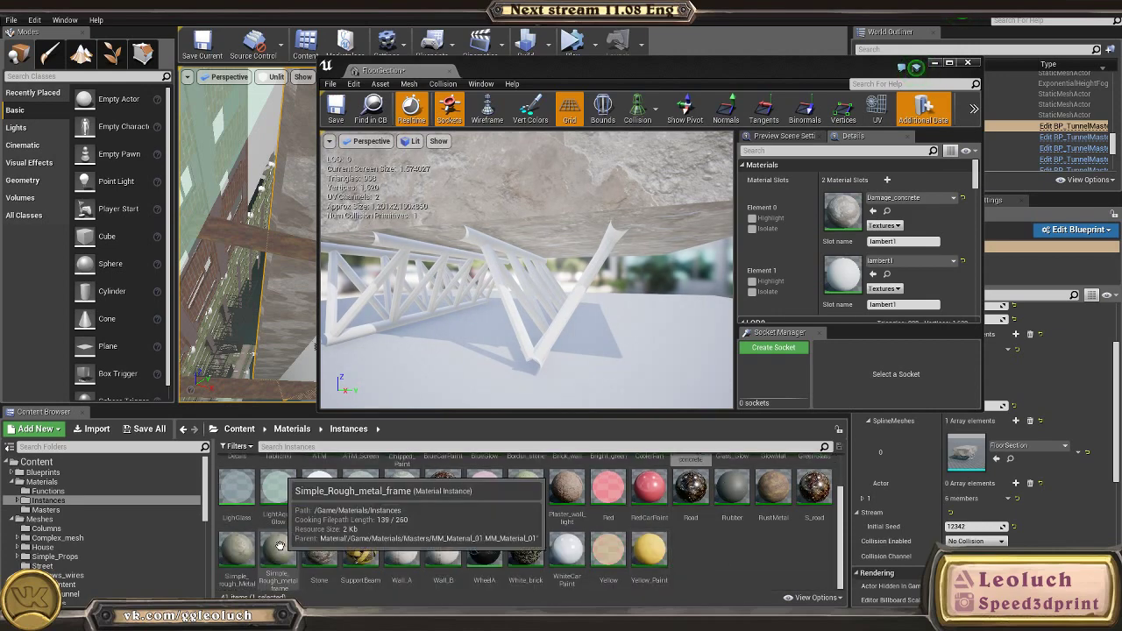
drag(294, 551, 842, 273)
right_drag(526, 270, 622, 270)
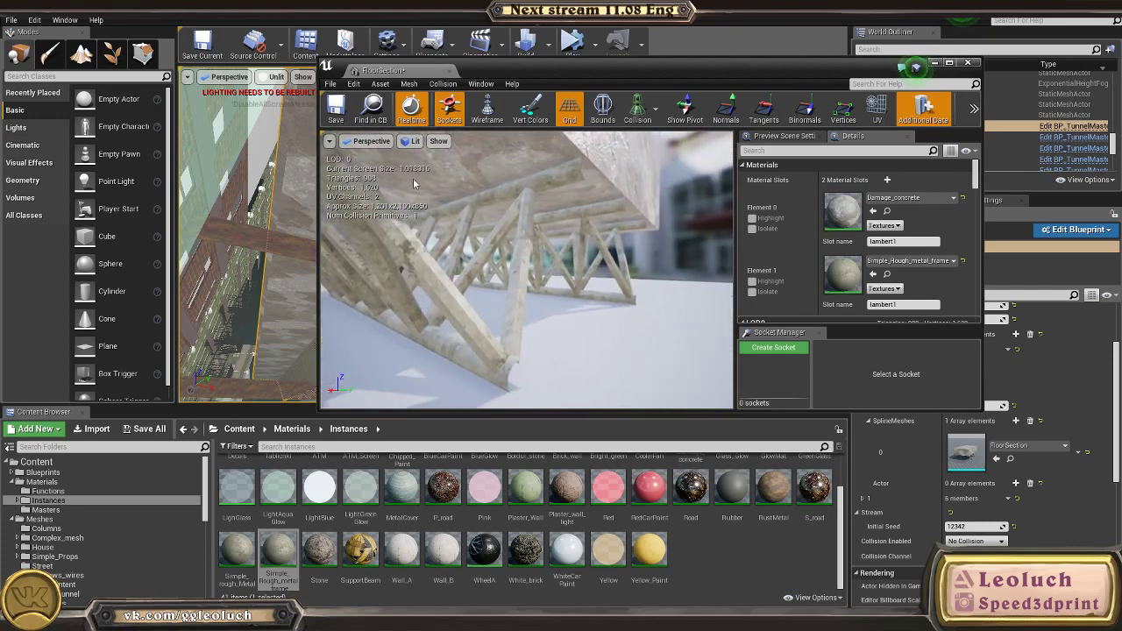
click(337, 107)
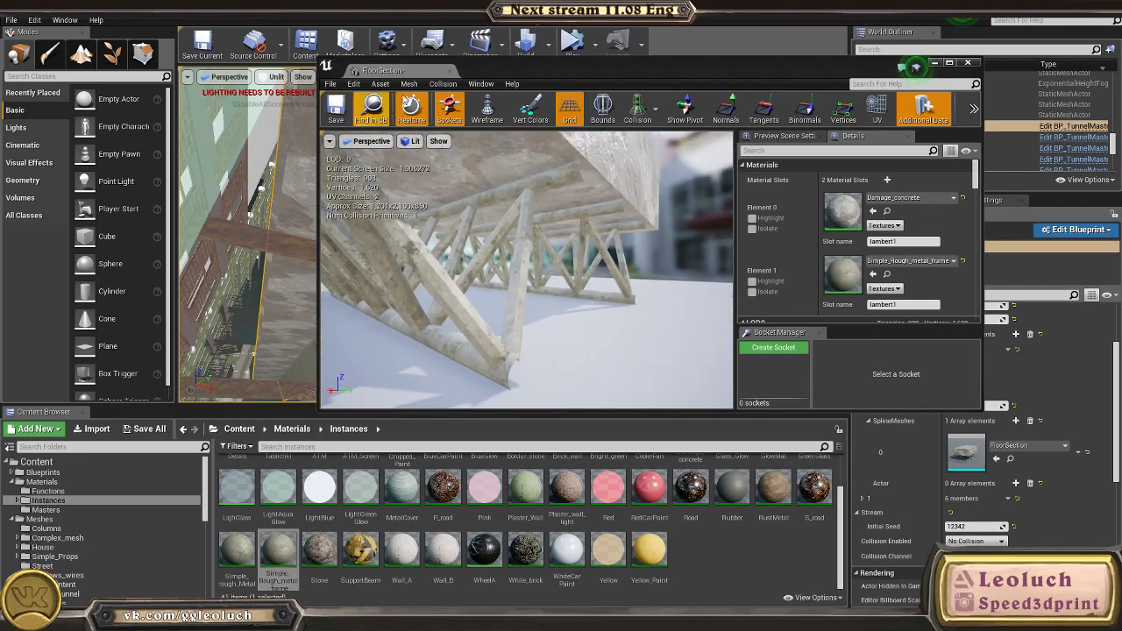
right_drag(526, 269, 405, 276)
click(450, 70)
Step: Frame the street under the elevated floor in the level view and return it to Lit mode
right_drag(490, 219, 510, 316)
right_drag(534, 250, 529, 321)
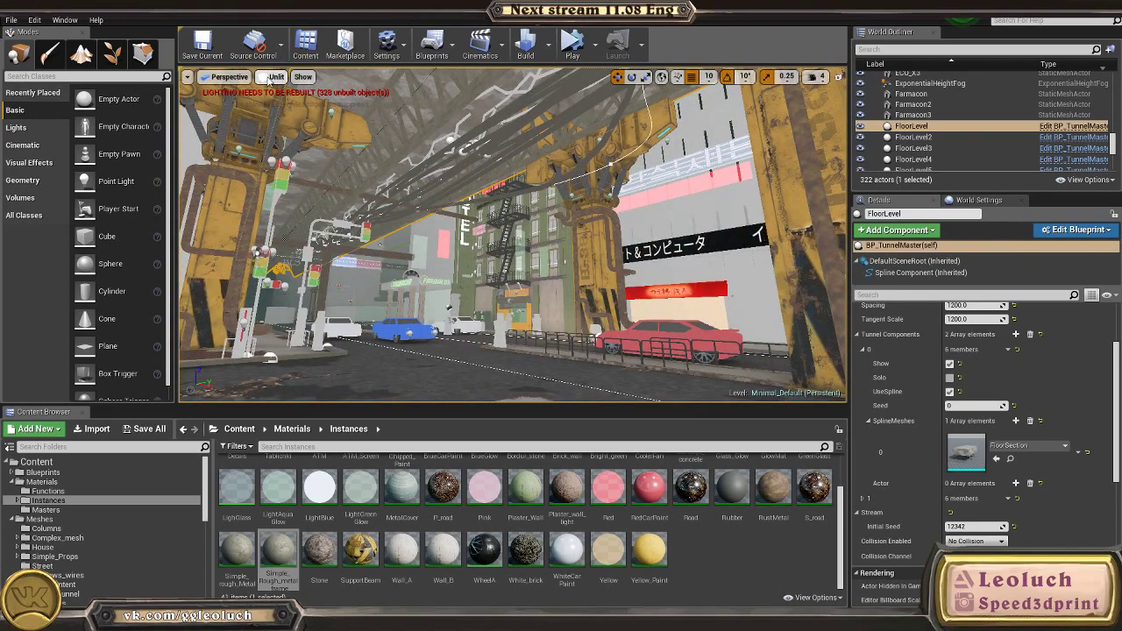
click(276, 77)
click(272, 96)
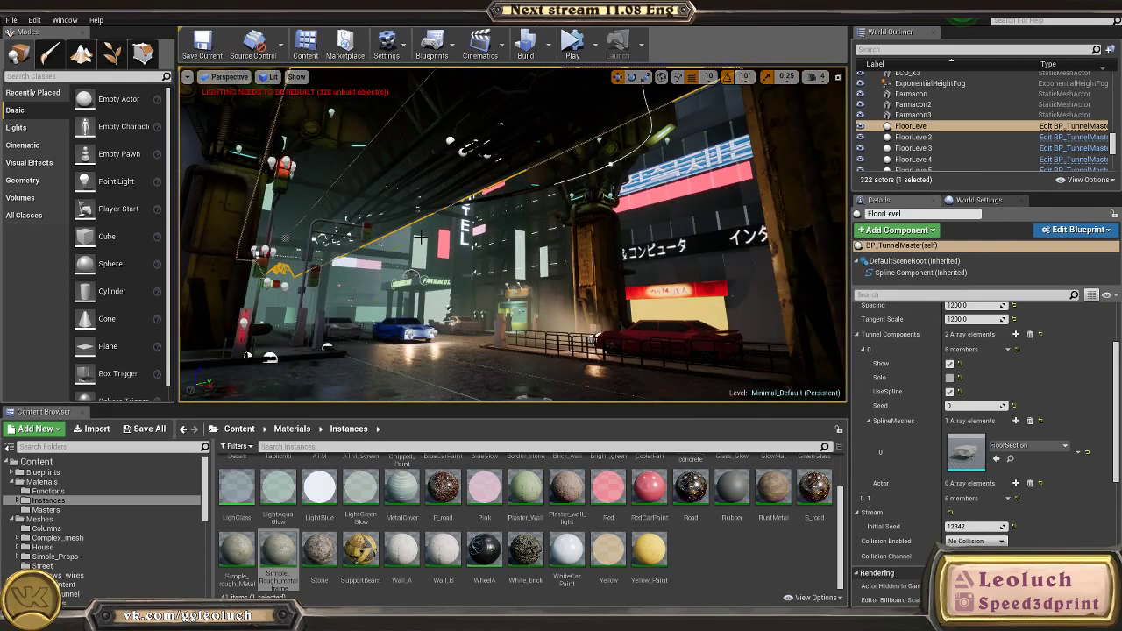
Step: Select the BlockOut_houseB building behind the Japanese computer sign and focus the view on it
right_drag(324, 213, 570, 162)
key(w)
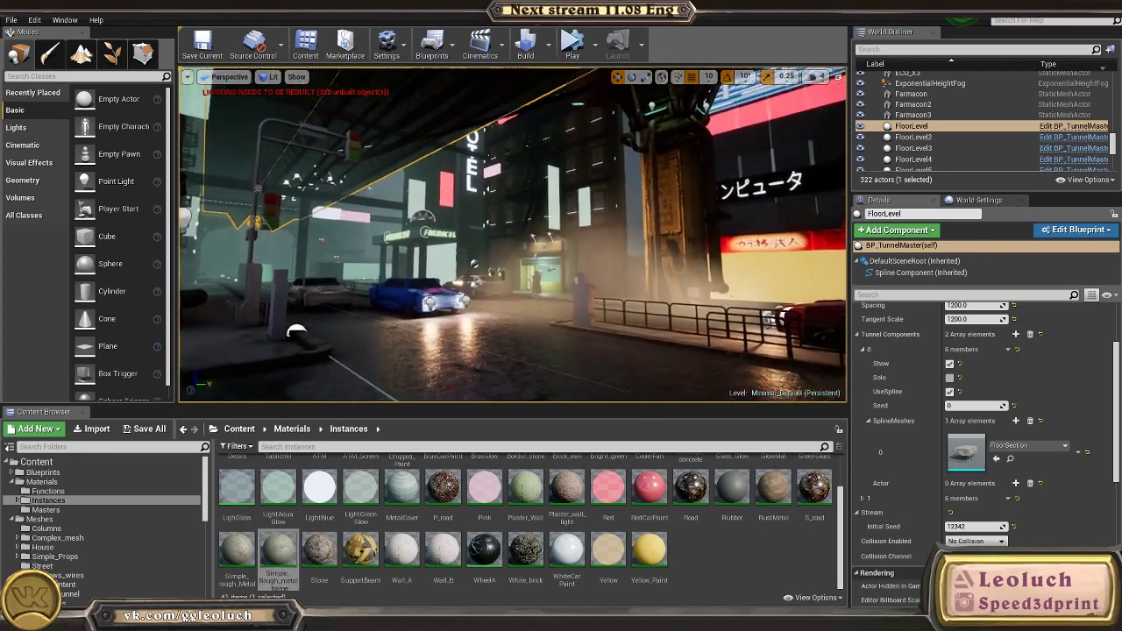
key(w)
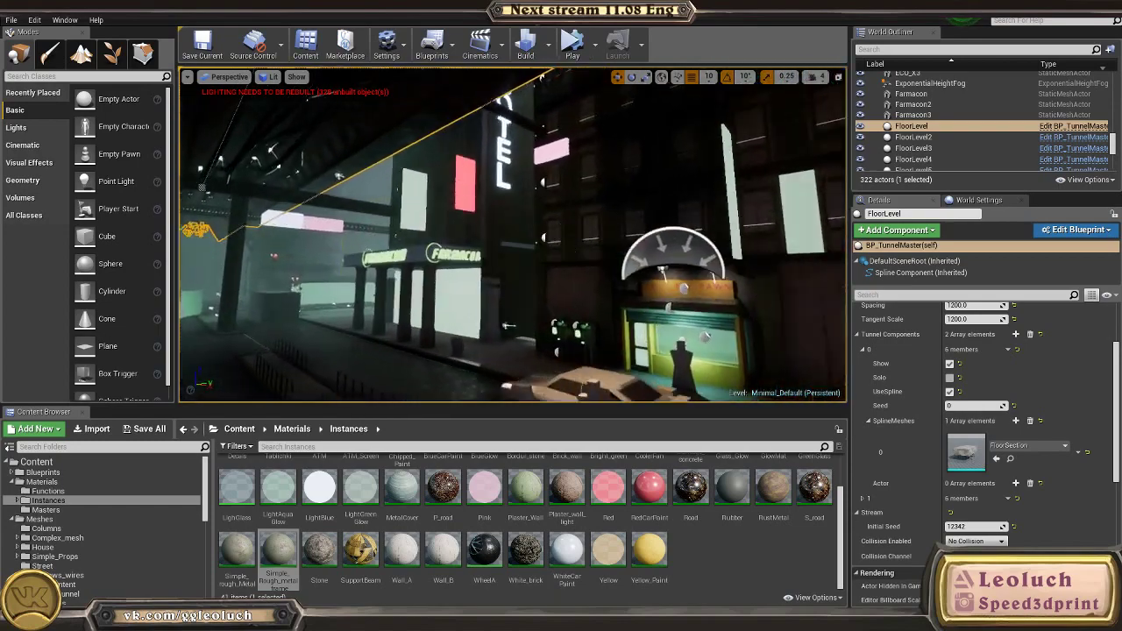
key(w)
right_drag(500, 237, 499, 236)
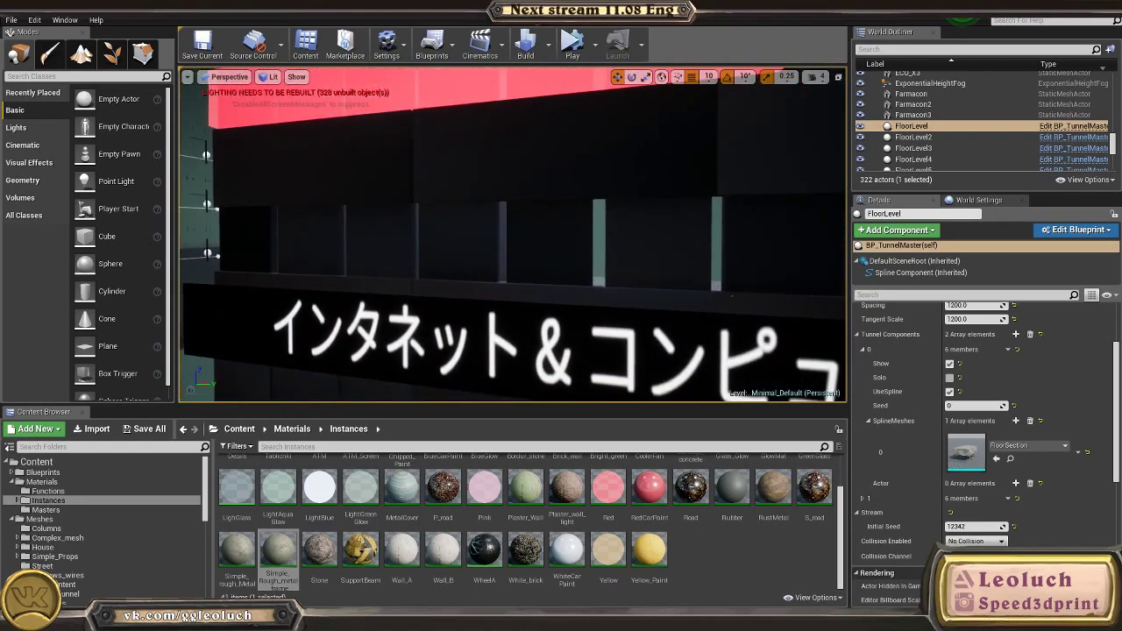
click(395, 223)
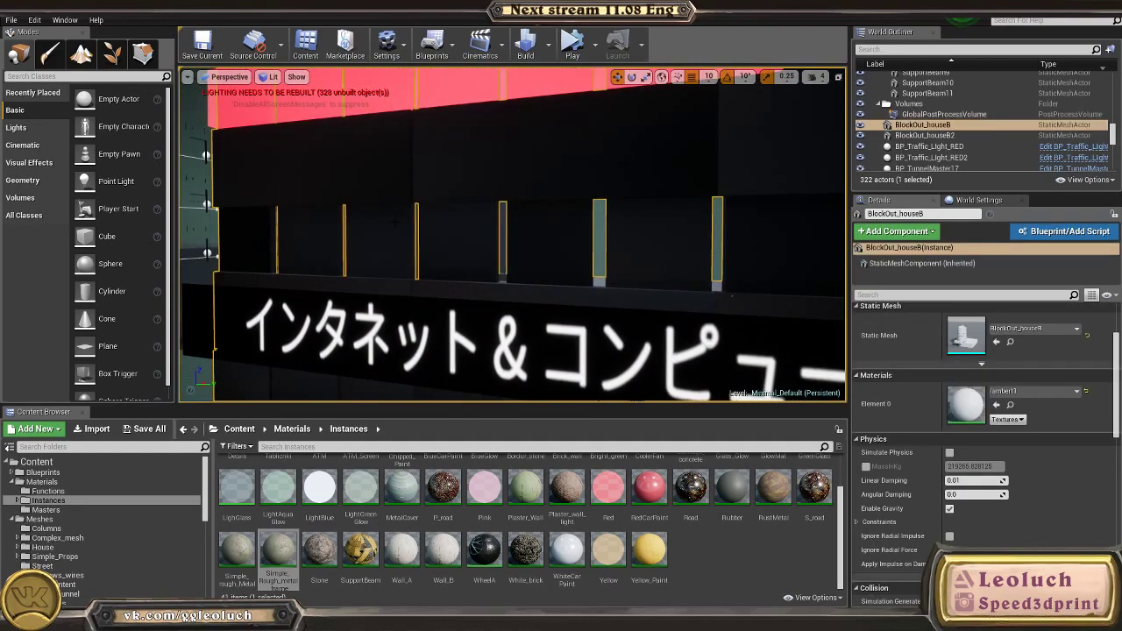
double_click(962, 128)
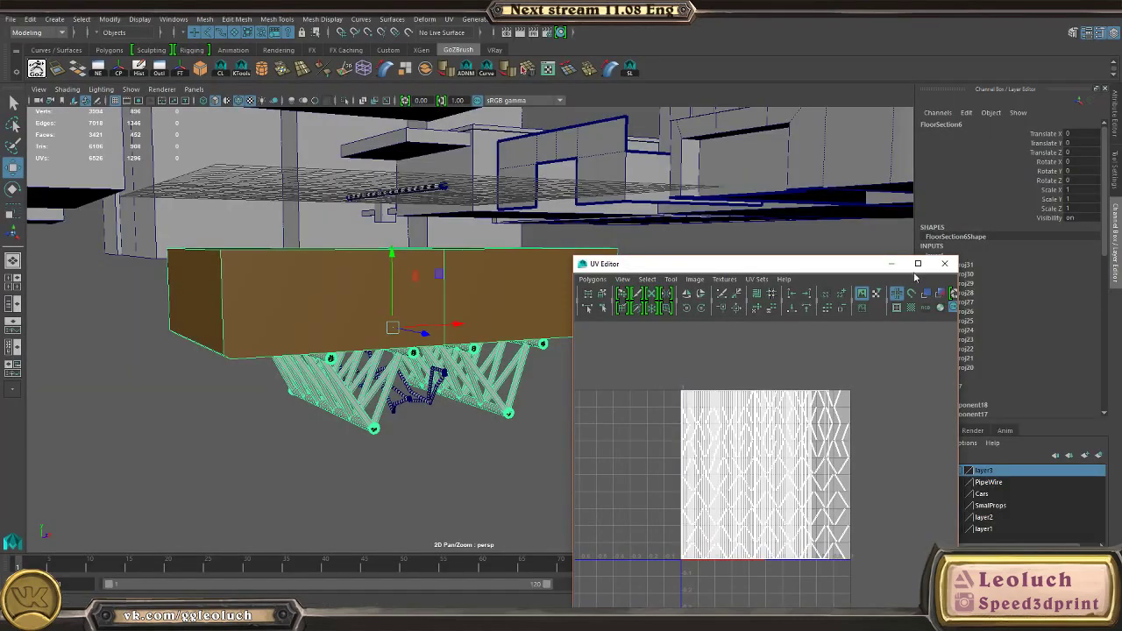
Step: In Maya, close the UV Editor and frame the windowed office building beside the round tower
click(945, 264)
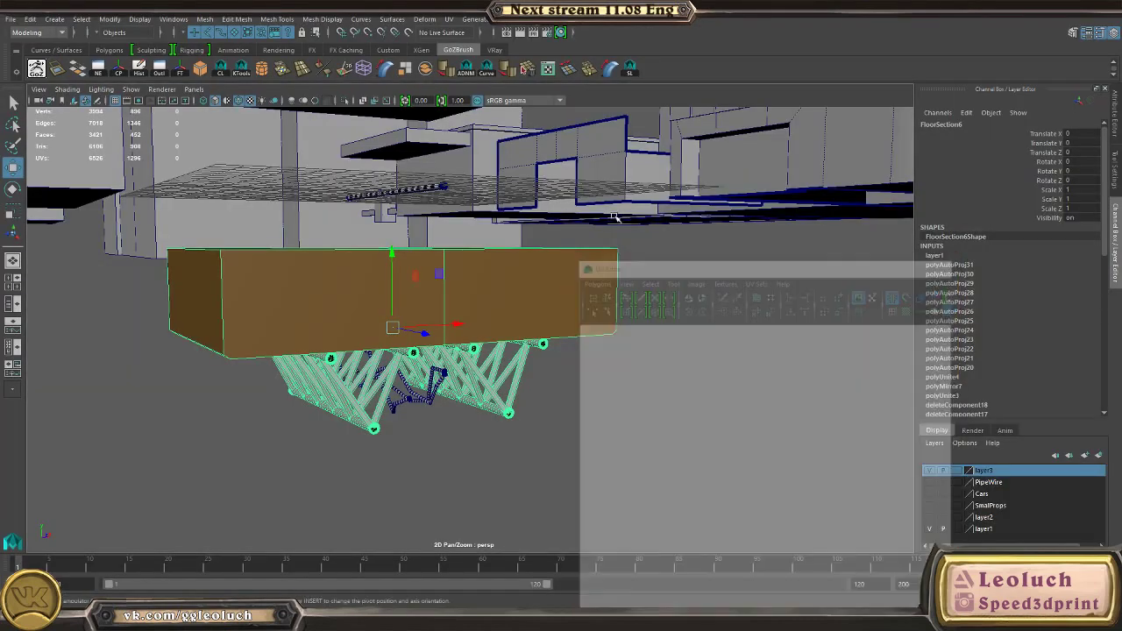
alt+drag(616, 219, 426, 233)
alt+right_drag(426, 233, 135, 228)
alt+drag(135, 228, 651, 339)
click(633, 274)
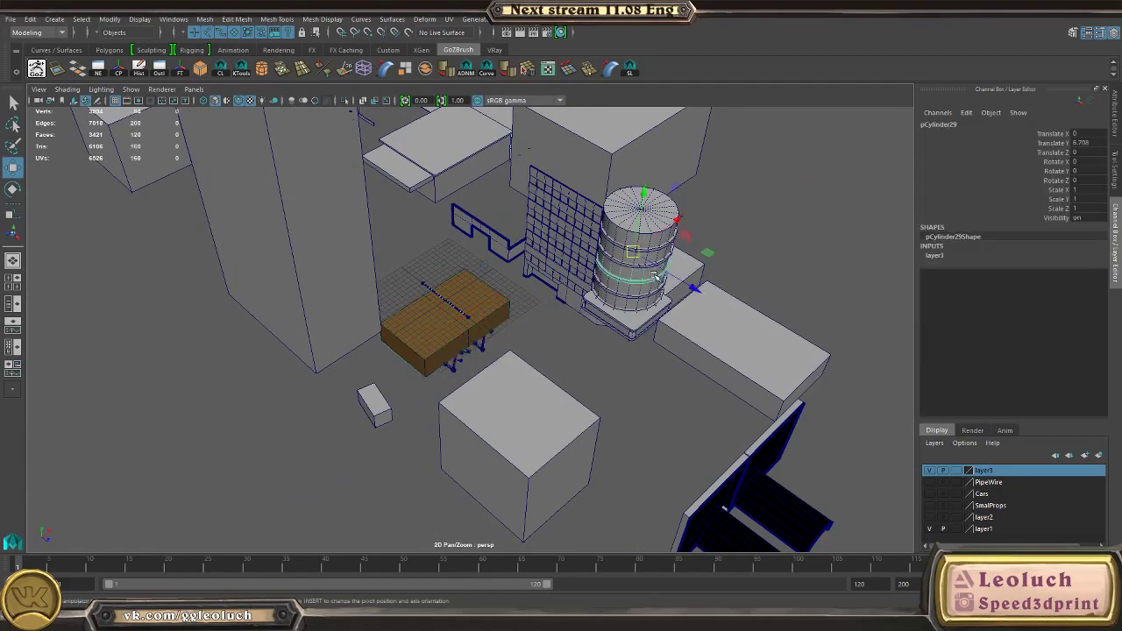
alt+drag(623, 274, 449, 300)
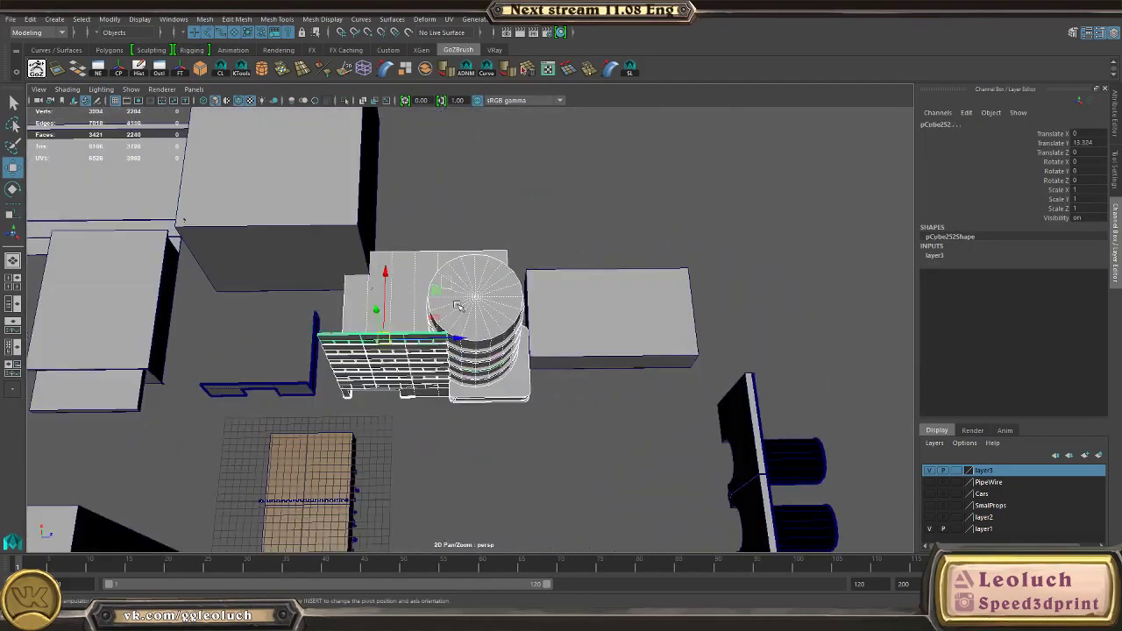
click(457, 454)
alt+drag(447, 451, 670, 474)
alt+right_drag(670, 474, 747, 488)
Step: Compare the office building's lower facade with the storefront signs and lit windows in the night street concept art
alt+middle_drag(334, 259, 448, 325)
right_drag(0, 425, 186, 396)
scroll(186, 396, down, 3)
middle_drag(185, 396, 107, 344)
scroll(166, 412, up, 5)
alt+middle_drag(326, 367, 546, 385)
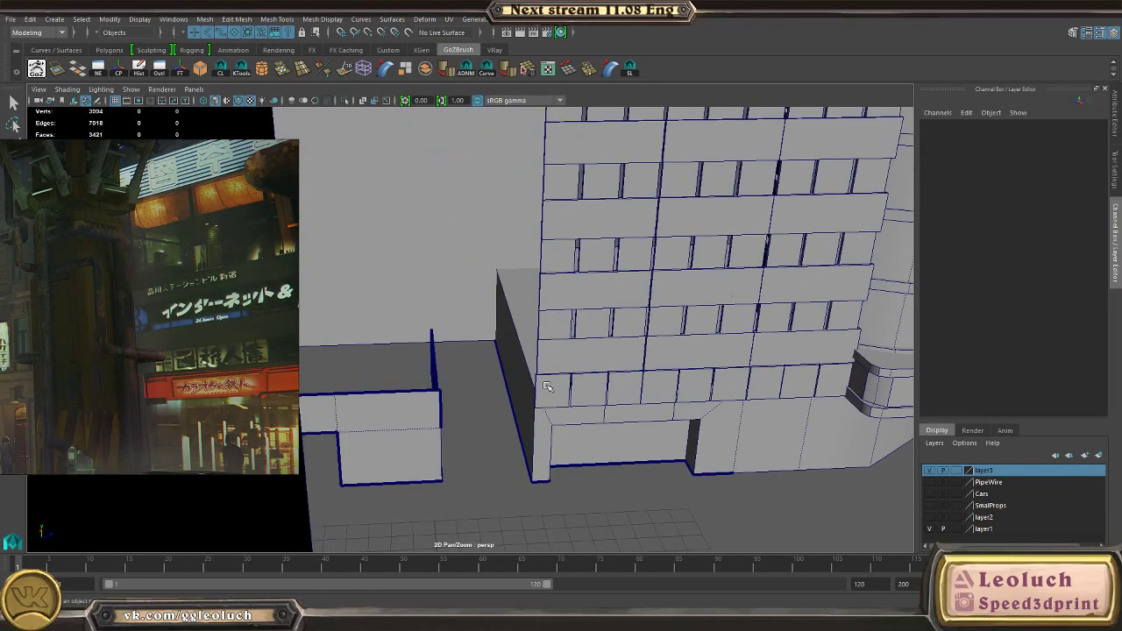
scroll(178, 361, up, 3)
middle_drag(210, 358, 142, 362)
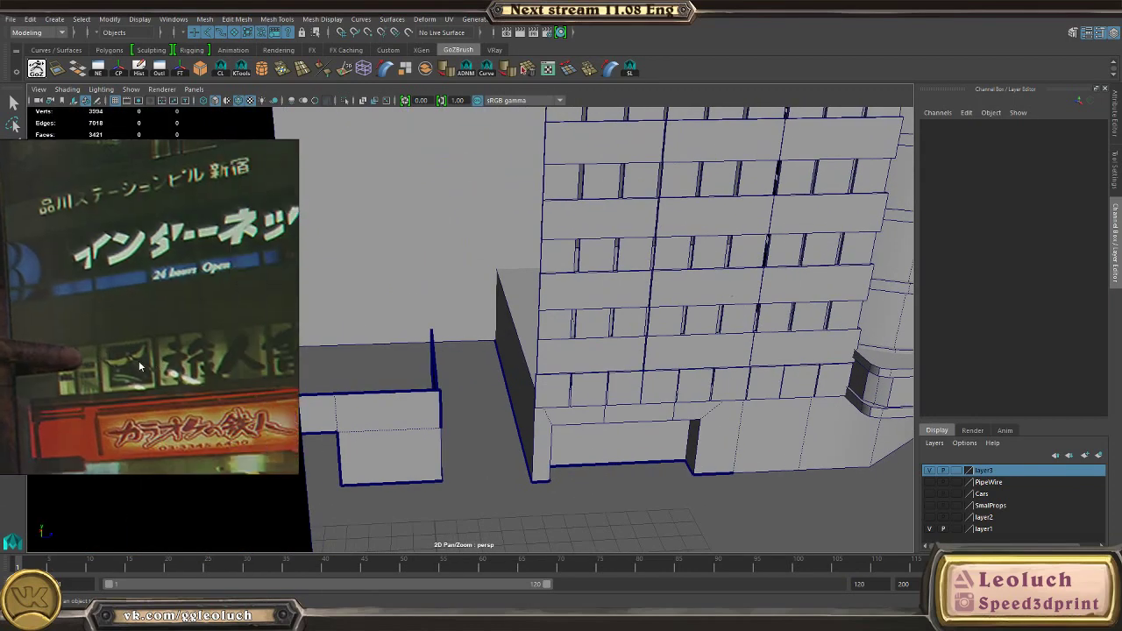
scroll(197, 344, down, 2)
drag(173, 354, 99, 388)
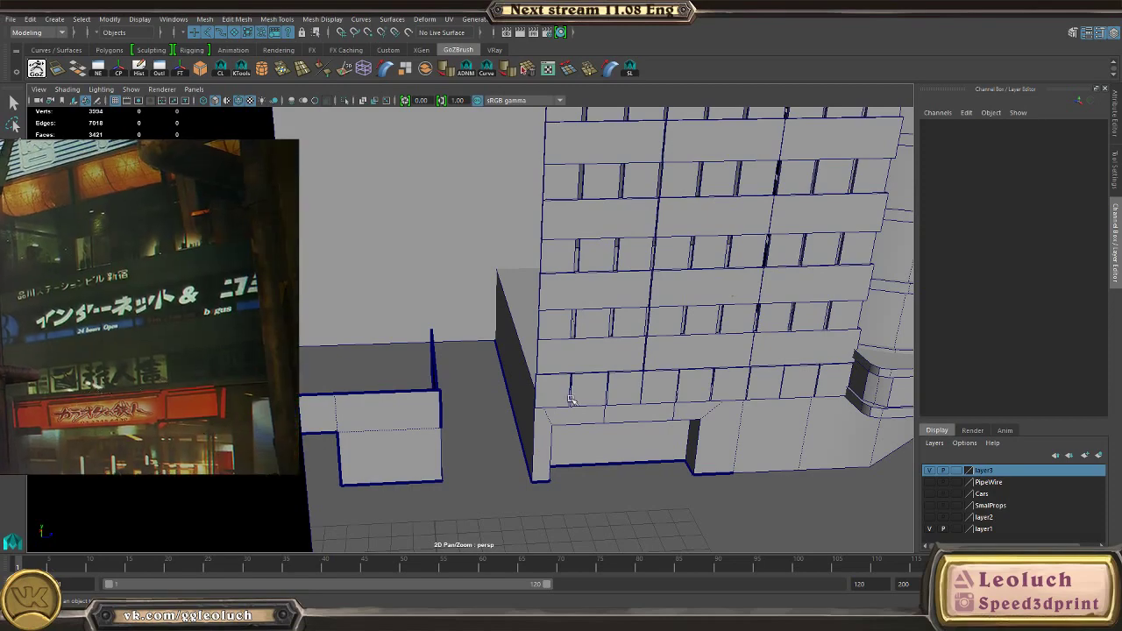
alt+drag(570, 398, 584, 376)
key(alt+Tab)
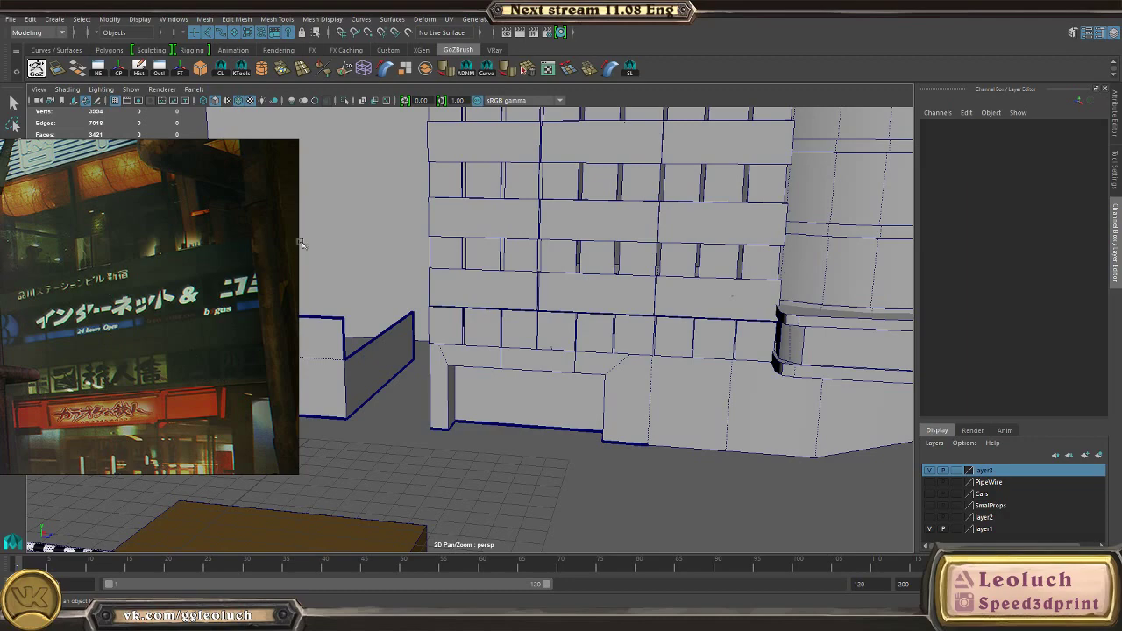
Step: Select the window strip directly above the entrance and compare it with the windows above the red karaoke sign in the reference
alt+drag(576, 271, 613, 262)
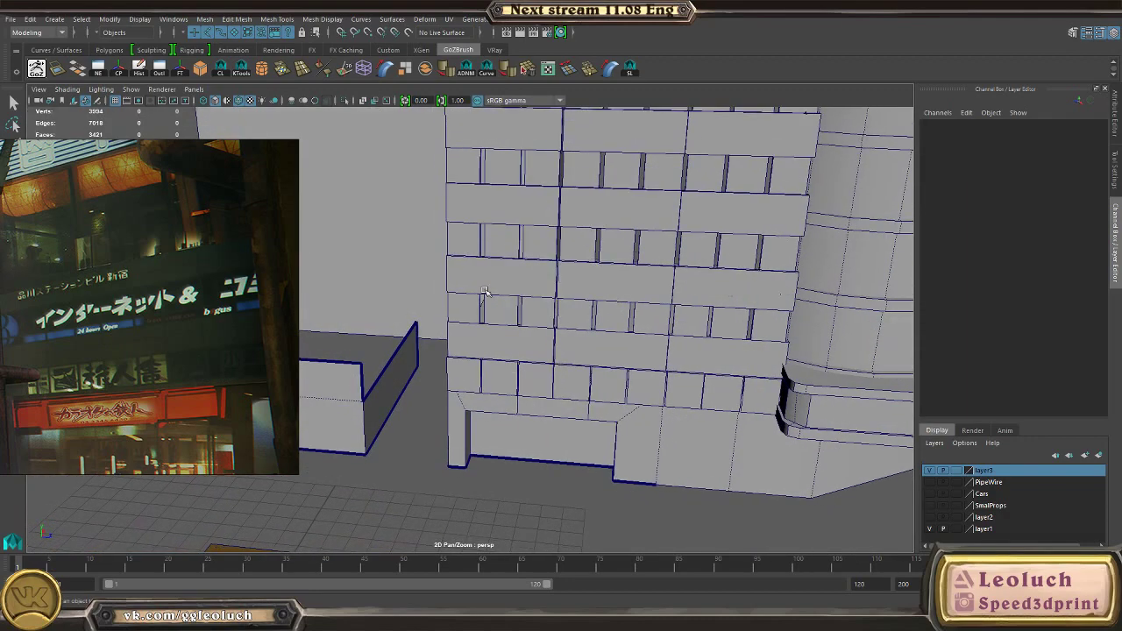
alt+right_drag(530, 385, 576, 430)
alt+drag(577, 432, 456, 326)
click(456, 329)
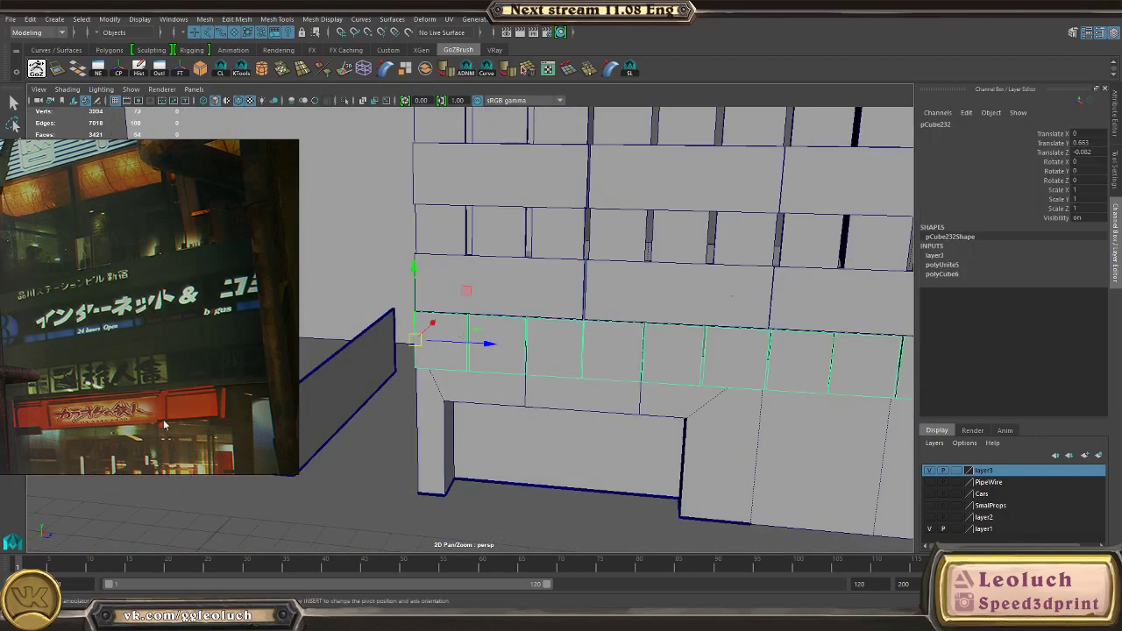
scroll(51, 373, up, 4)
scroll(158, 343, up, 2)
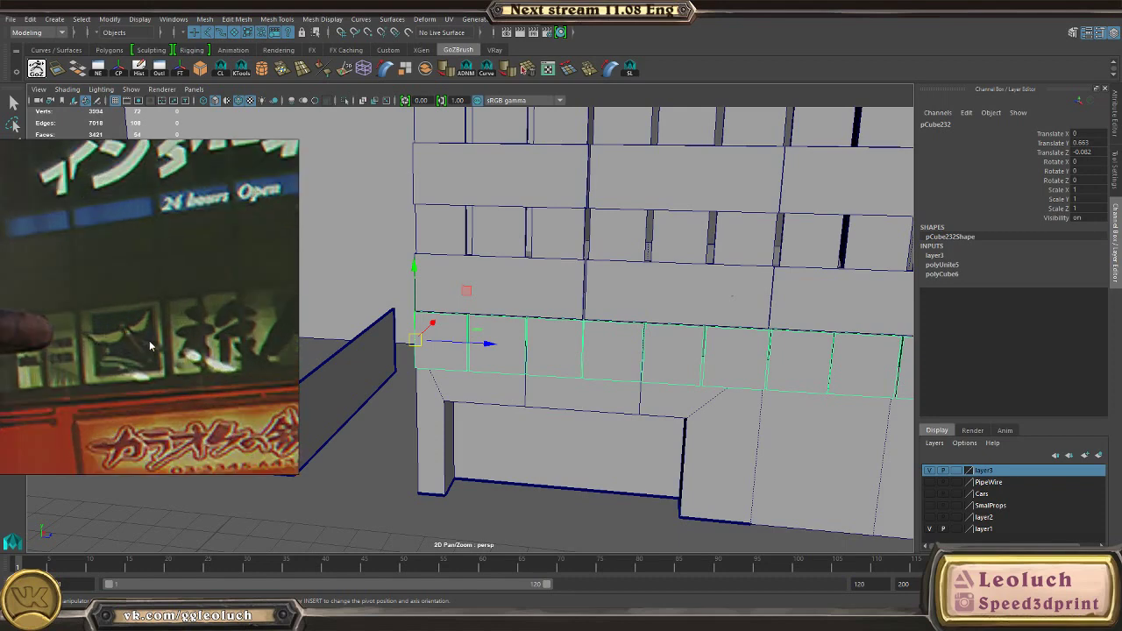
scroll(149, 340, up, 2)
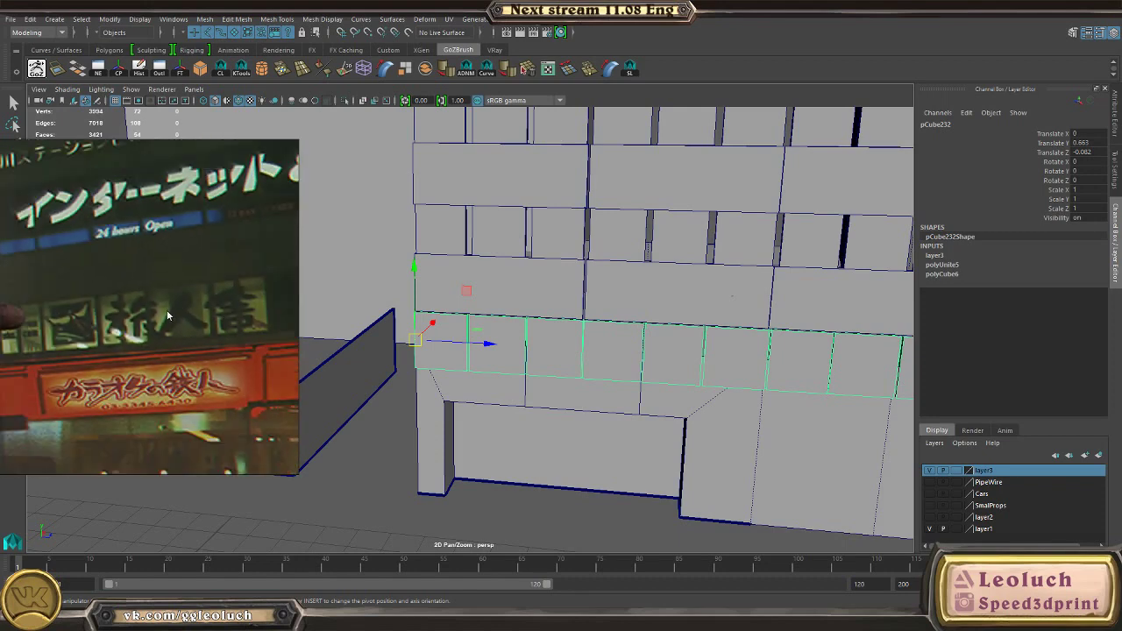
Step: Examine the facade's stacked window rows and the adjoining round tower against the concept art
mouse_move(641, 344)
alt+mouse_down()
mouse_move(603, 329)
mouse_move(644, 325)
alt+mouse_up()
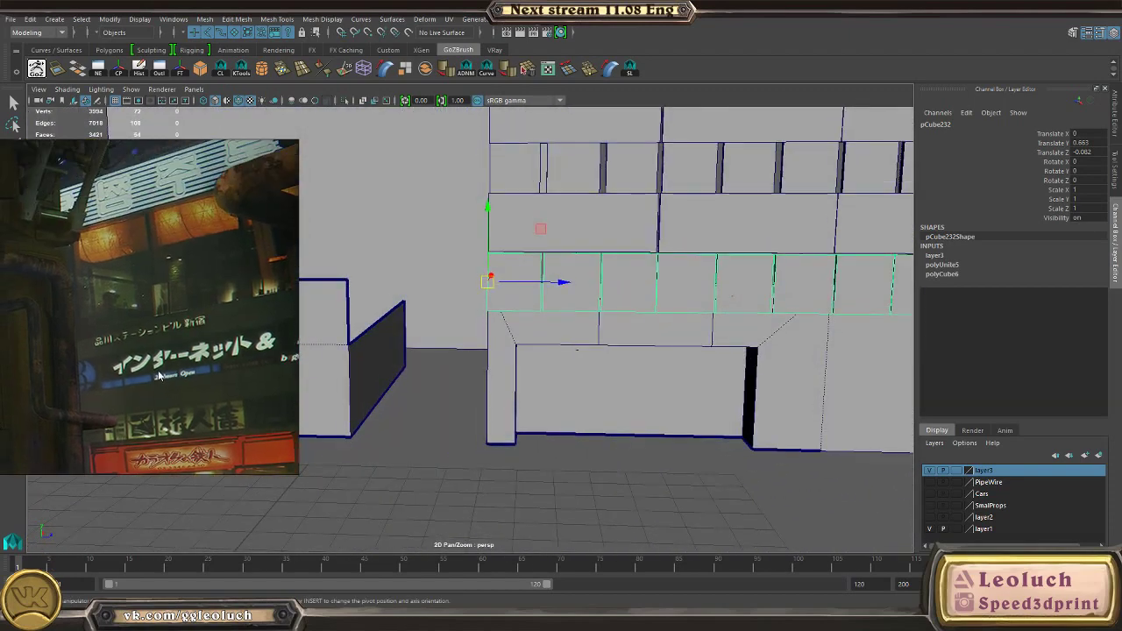
alt+middle_drag(609, 234, 529, 330)
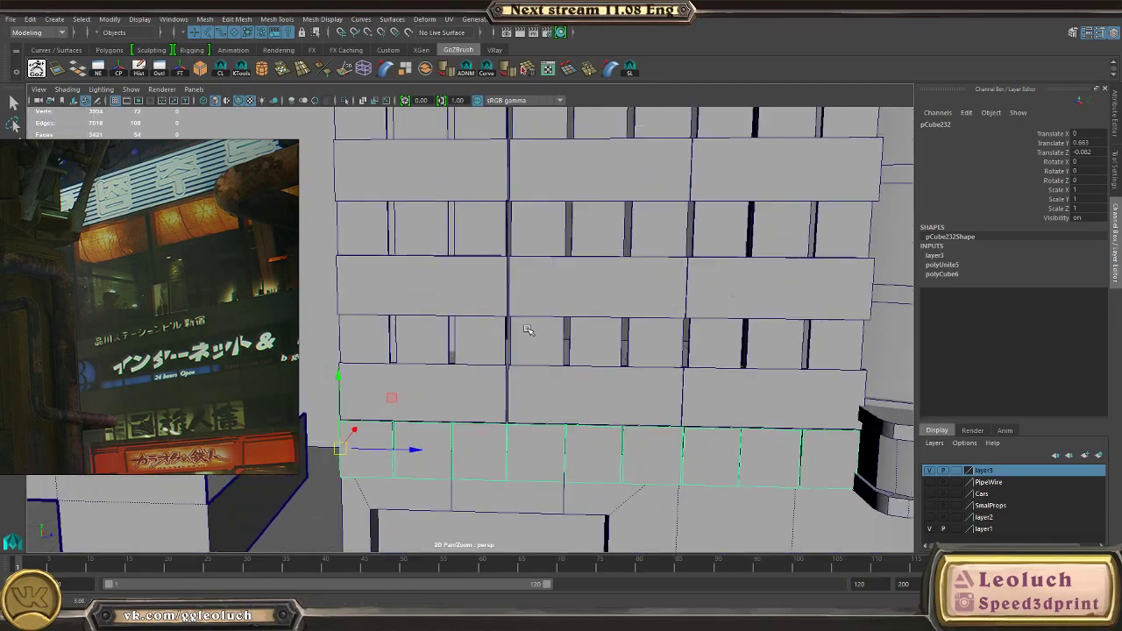
alt+right_drag(528, 330, 465, 343)
alt+drag(465, 343, 451, 337)
alt+middle_drag(450, 336, 579, 327)
alt+drag(578, 327, 466, 334)
alt+right_drag(467, 335, 413, 331)
alt+drag(414, 332, 426, 343)
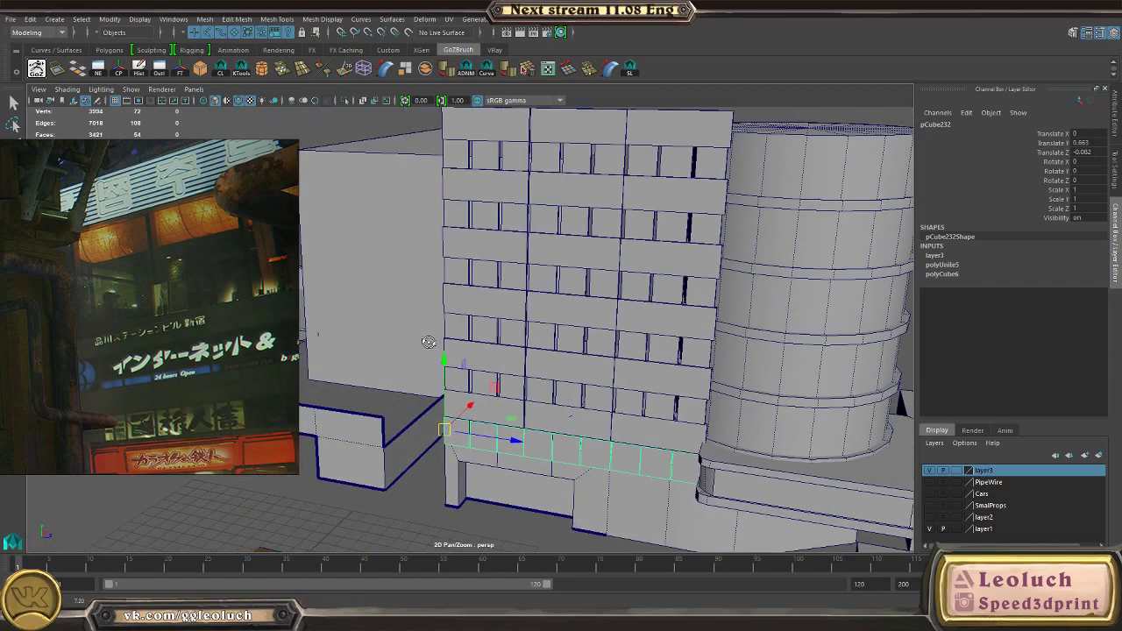
alt+right_drag(600, 363, 544, 347)
alt+drag(544, 348, 519, 352)
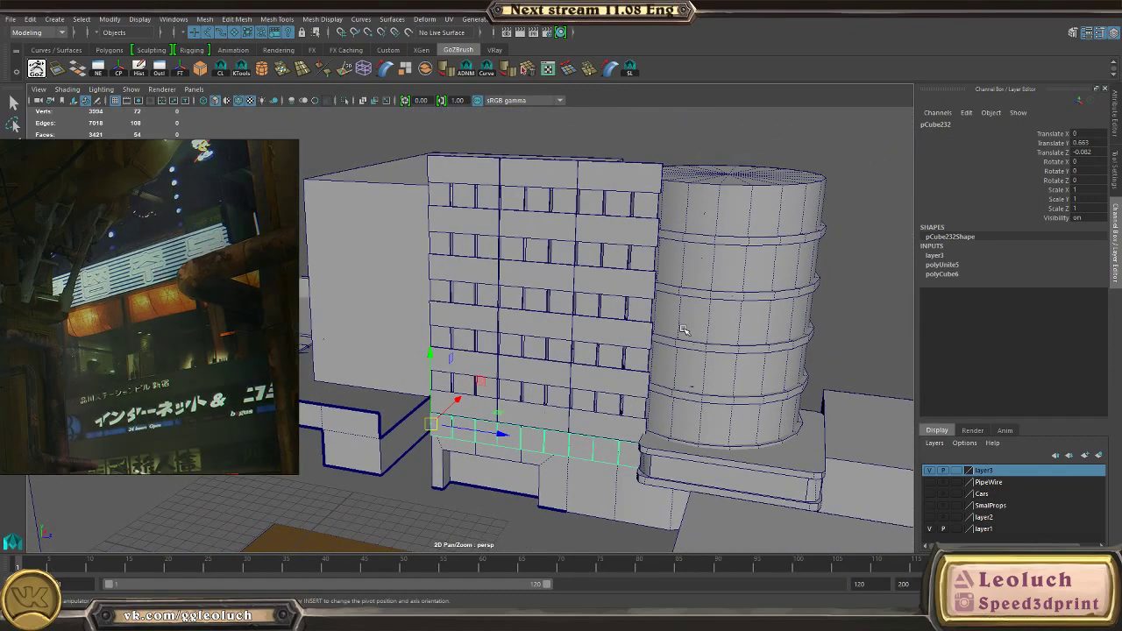
Step: Examine the building's entrance level and the overhanging base of the round tower from below
alt+drag(683, 330, 683, 317)
alt+right_drag(608, 298, 746, 378)
alt+drag(746, 377, 618, 362)
alt+right_drag(619, 363, 564, 353)
mouse_move(563, 353)
alt+mouse_down()
mouse_move(518, 331)
mouse_move(533, 338)
mouse_move(538, 365)
mouse_move(560, 350)
alt+mouse_up()
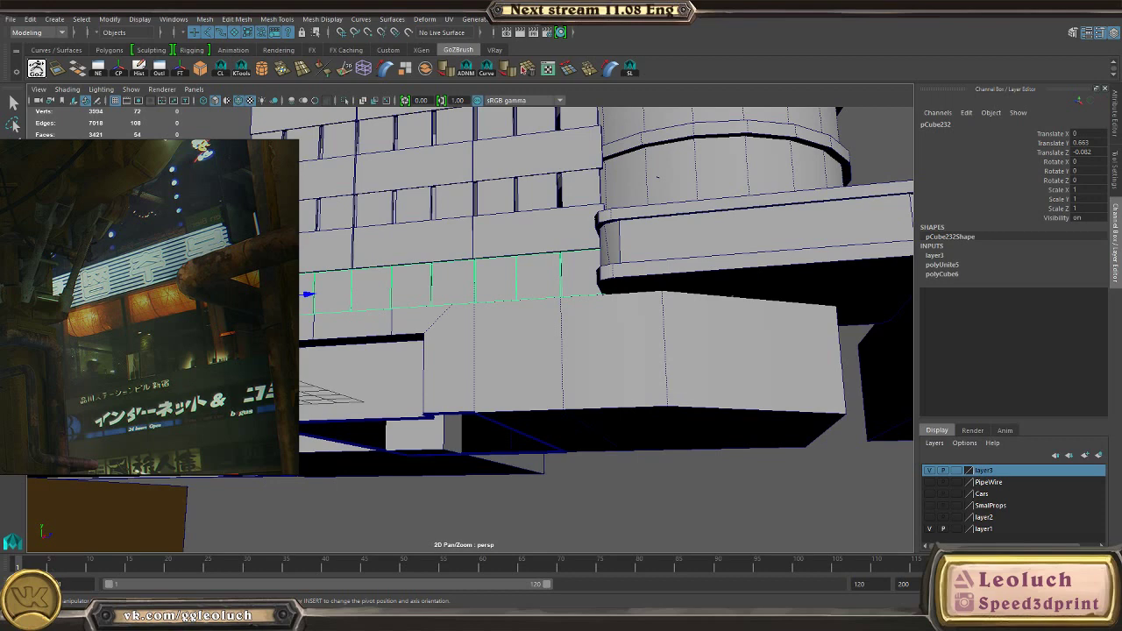
alt+drag(566, 271, 548, 307)
scroll(53, 369, down, 3)
middle_drag(134, 376, 138, 348)
Step: Switch to Unreal and compare BlockOut_houseB's Korean sign, red band and floor above the Japanese sign with the concept art
key(alt+Tab)
click(824, 182)
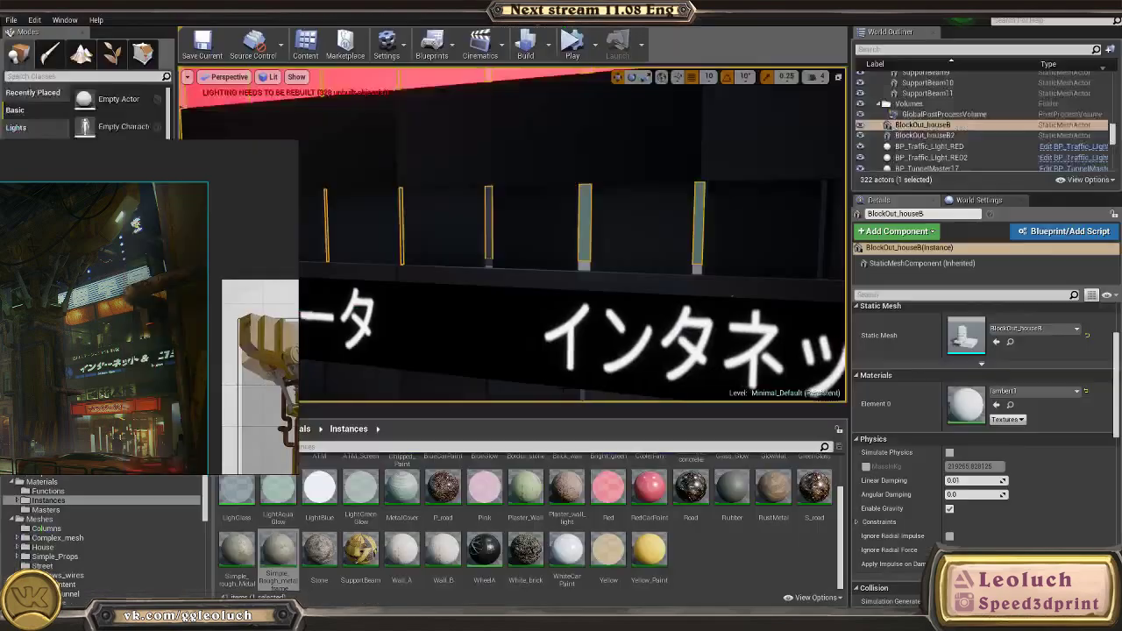
mouse_move(731, 296)
right_down()
mouse_move(723, 307)
mouse_move(733, 297)
right_up()
right_drag(303, 311, 298, 326)
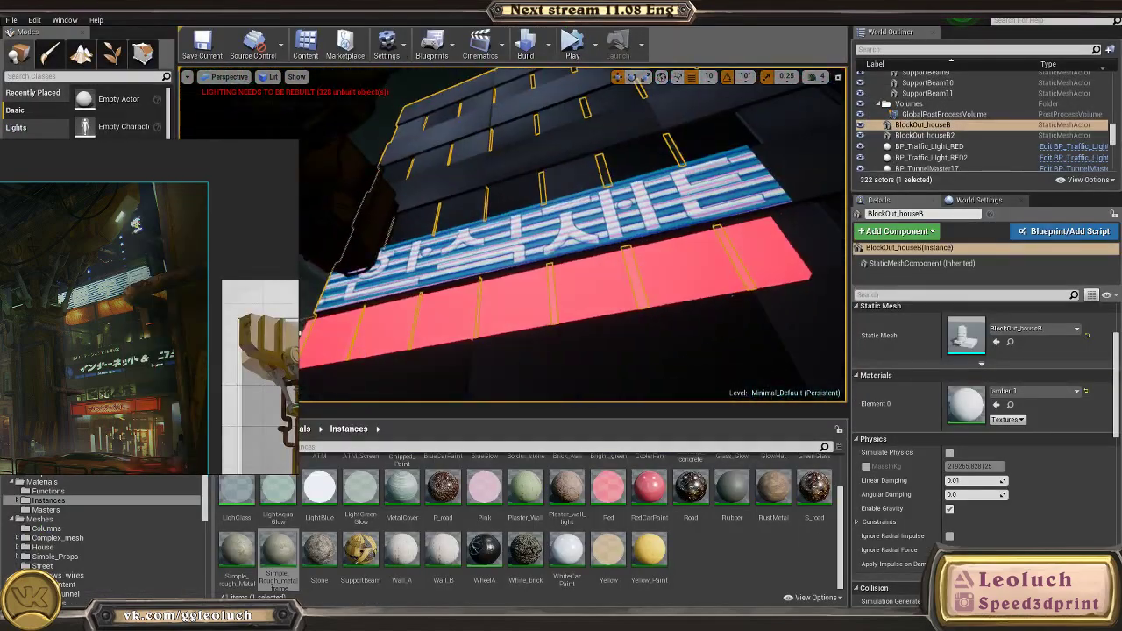
scroll(60, 356, up, 3)
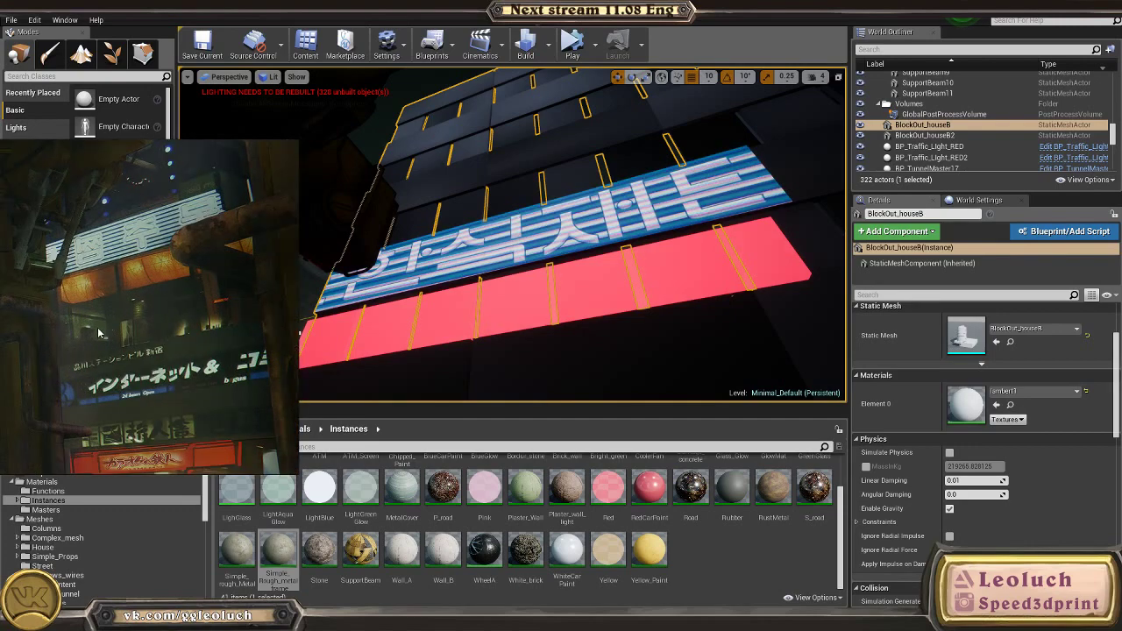
scroll(98, 333, down, 3)
right_drag(412, 298, 421, 351)
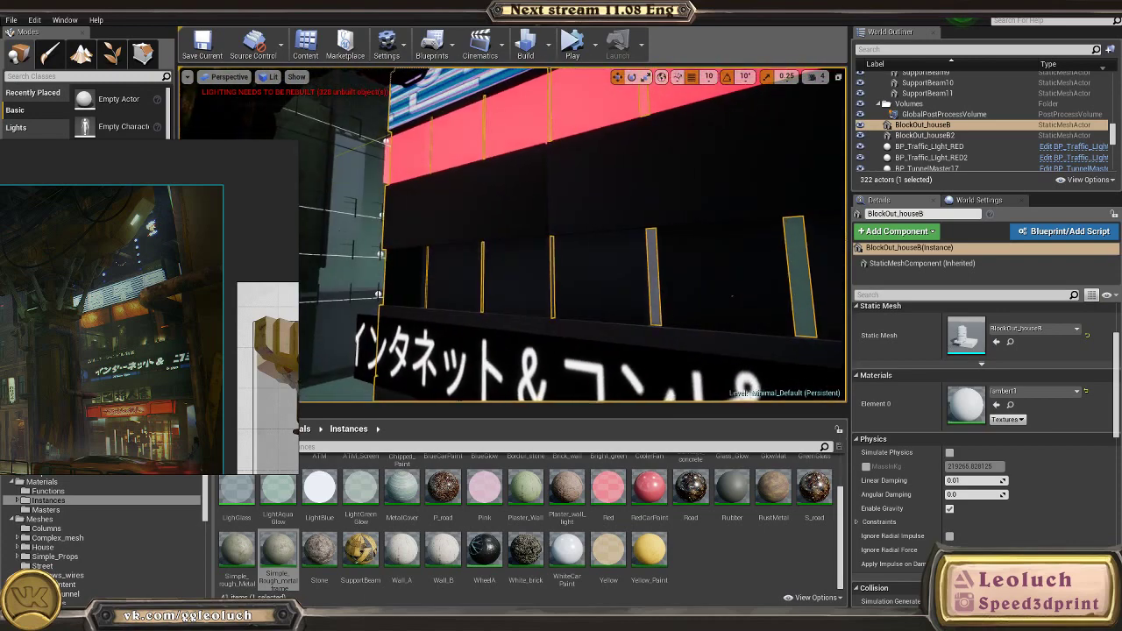
Step: Compare the karaoke sign, lit entrance and neighbouring ground-floor wall of BlockOut_houseB with the reference
scroll(146, 358, up, 3)
scroll(146, 358, down, 3)
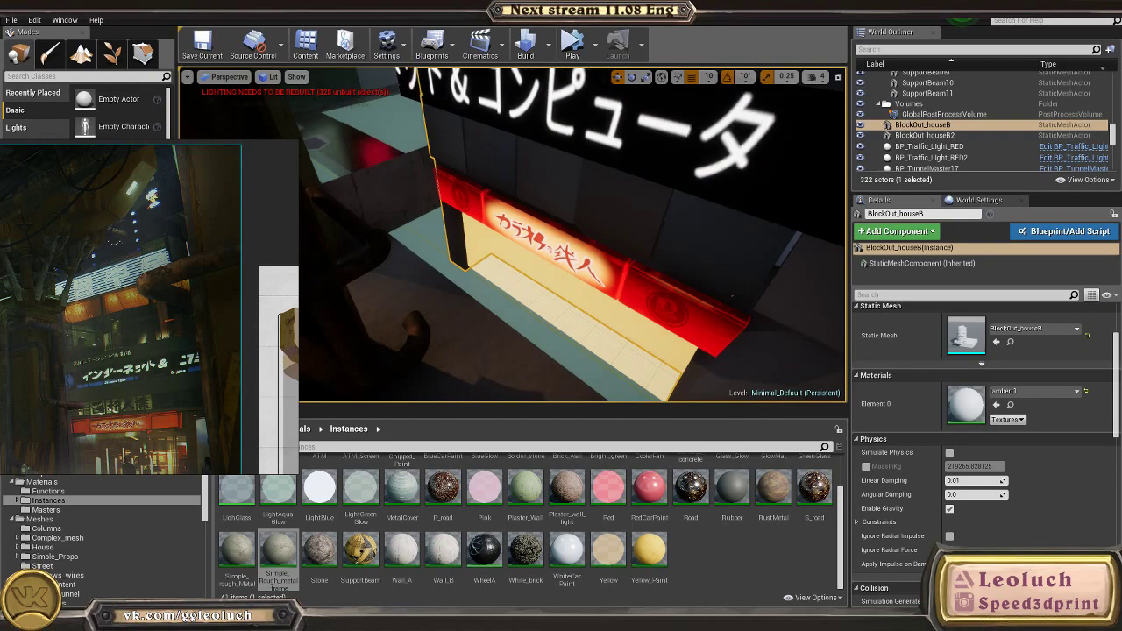
right_drag(561, 254, 500, 271)
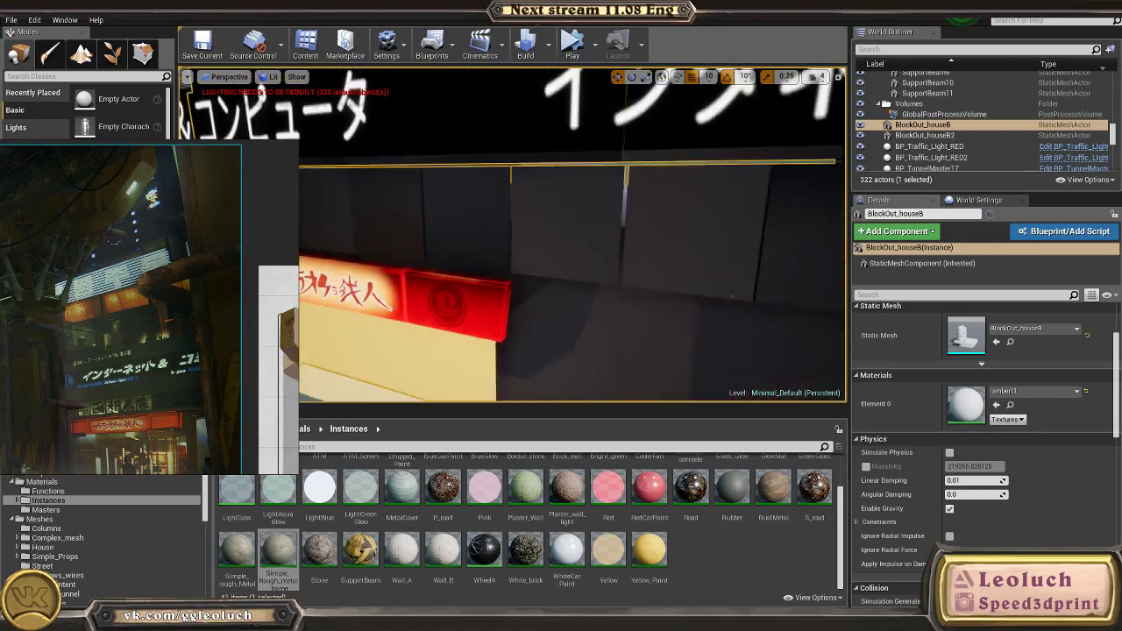
right_drag(733, 296, 702, 313)
middle_drag(165, 344, 177, 457)
Step: Inspect the red band under the Korean sign and the dark window floor beneath it against the orange panels in the reference
right_drag(624, 288, 516, 177)
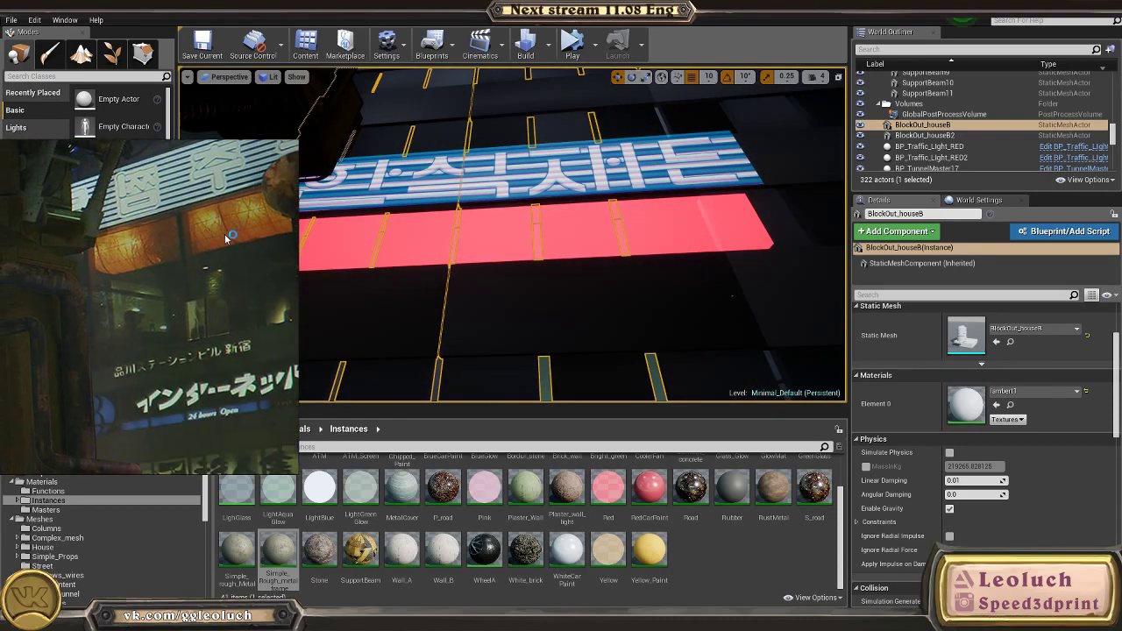
key(w)
right_drag(550, 200, 478, 258)
key(s)
Step: Browse the reference board across the night street paintings, prop sheets, car sheets and shelter sheet
scroll(155, 396, down, 4)
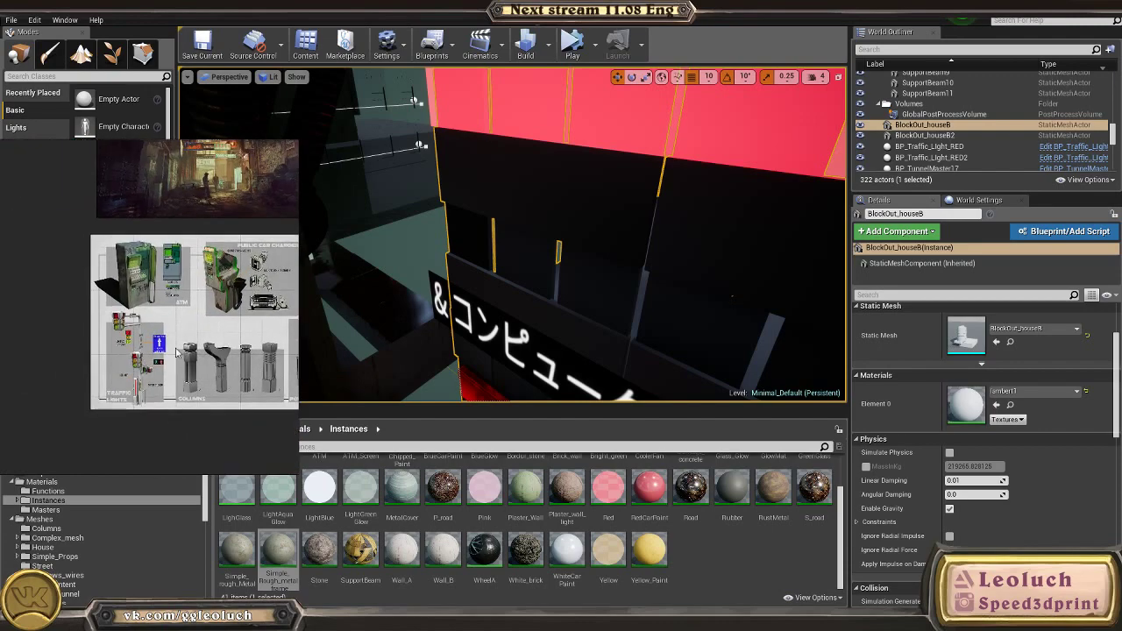
right_click(172, 327)
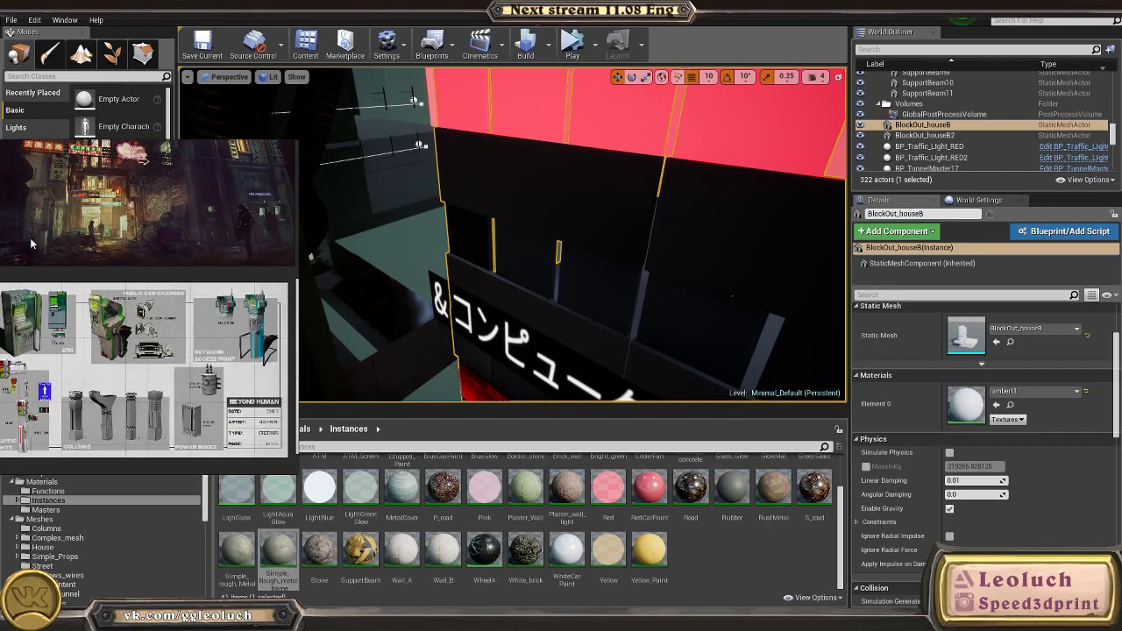
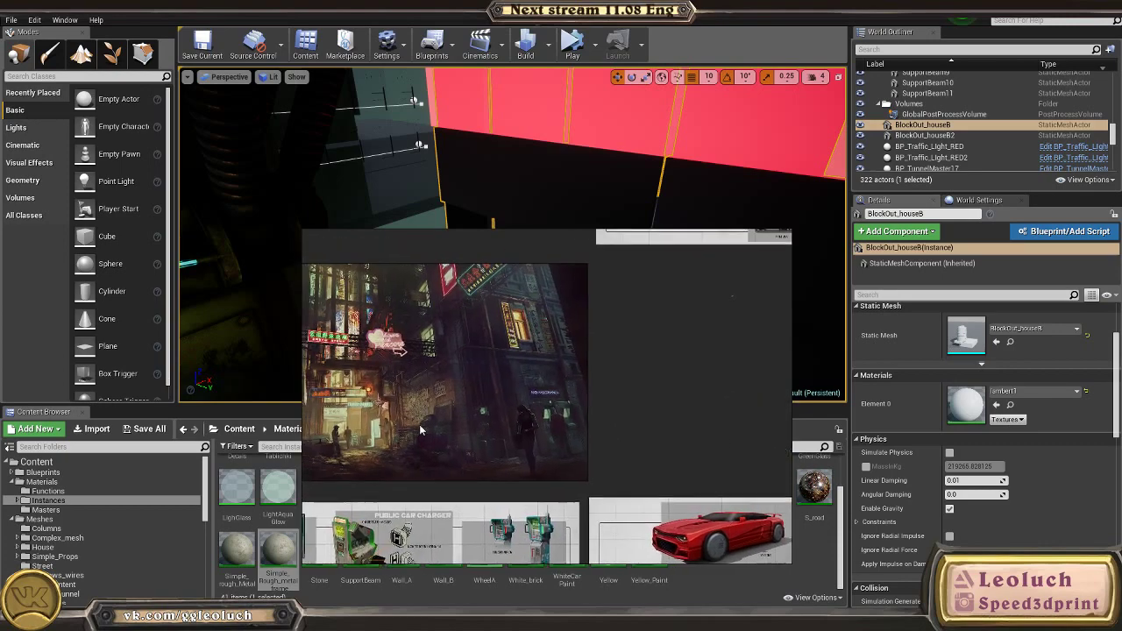
scroll(628, 447, up, 3)
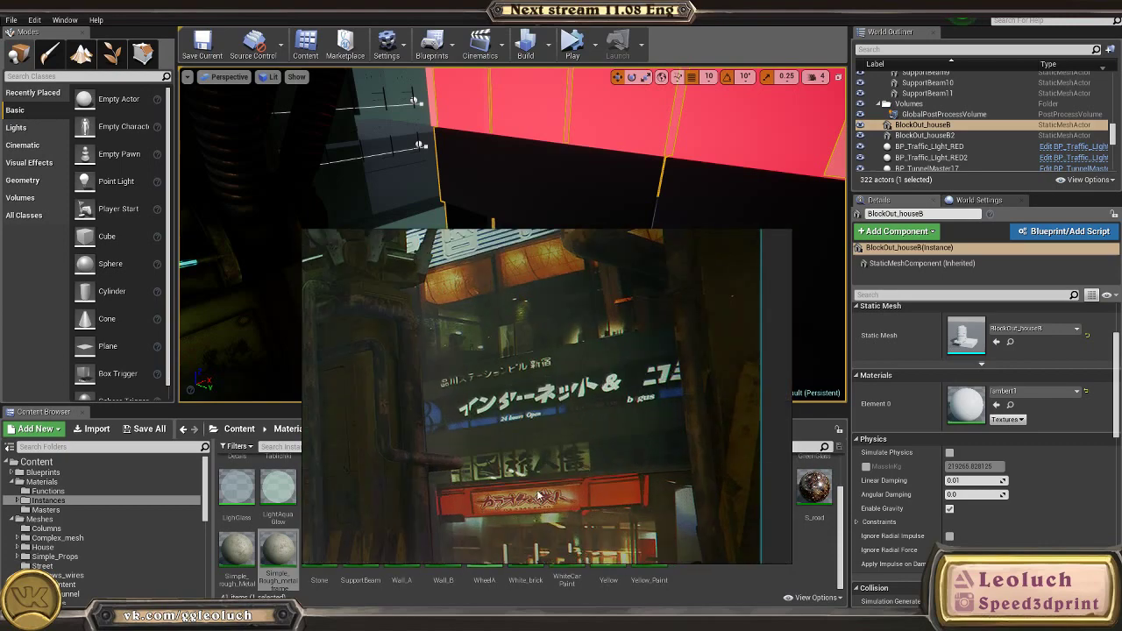
scroll(539, 492, down, 8)
scroll(530, 508, up, 3)
scroll(478, 458, up, 2)
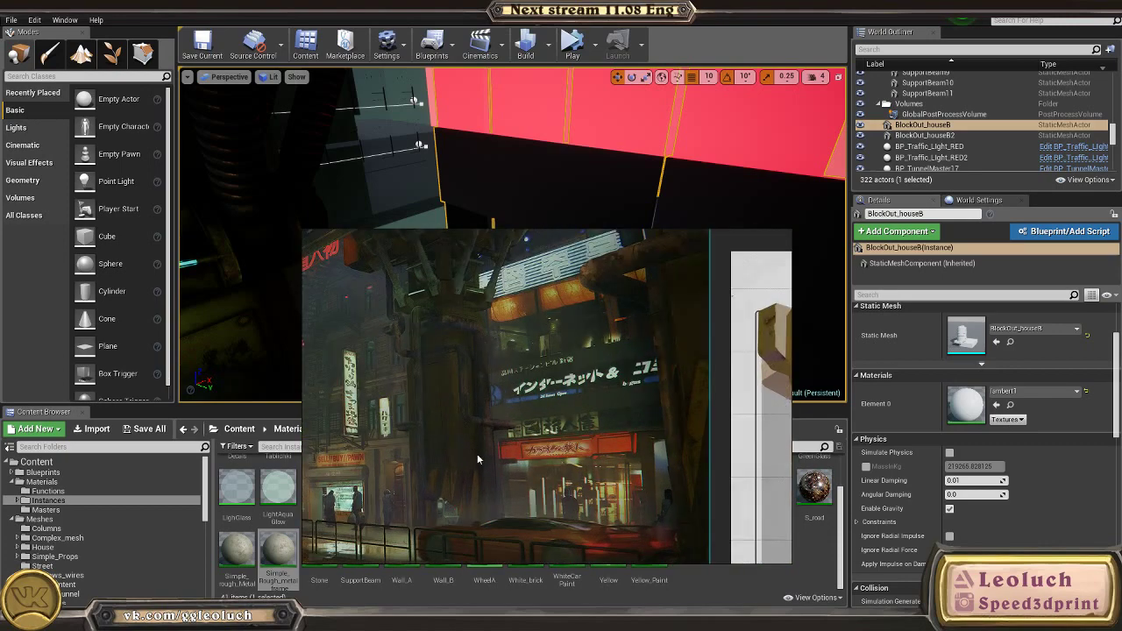
scroll(518, 461, down, 8)
mouse_move(526, 465)
middle_down()
mouse_move(624, 378)
mouse_move(712, 193)
middle_up()
scroll(497, 354, up, 3)
scroll(497, 355, up, 2)
middle_drag(497, 354, 449, 508)
middle_drag(552, 441, 546, 321)
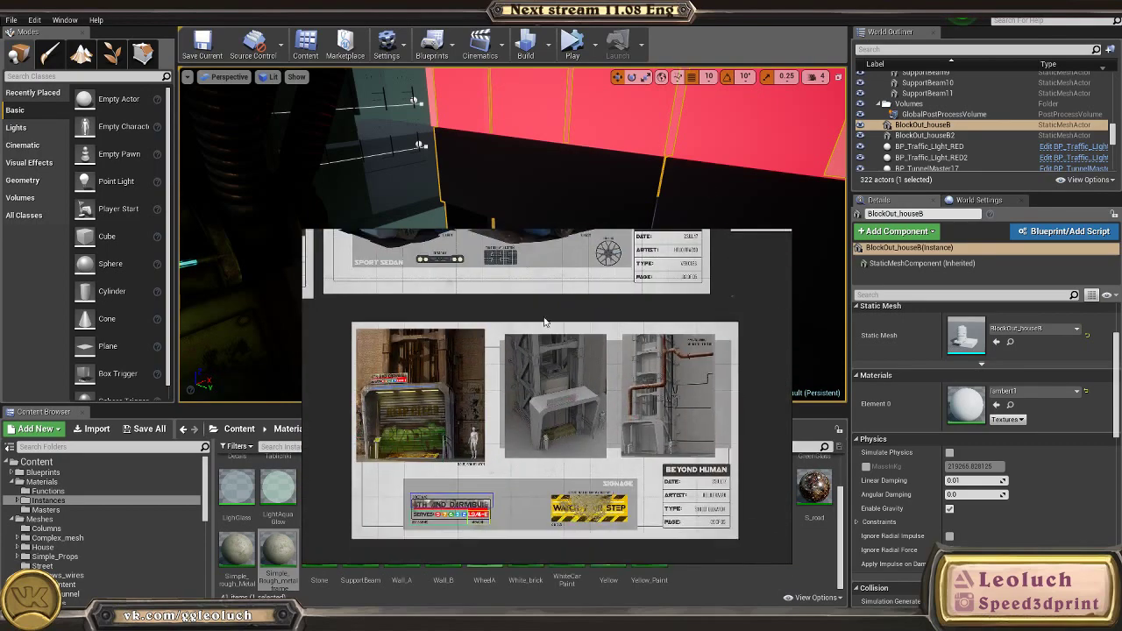
Step: Examine the Building Lineup sheet's facades and compare them with the night street concept painting
scroll(491, 412, down, 5)
scroll(624, 363, up, 5)
scroll(601, 383, up, 5)
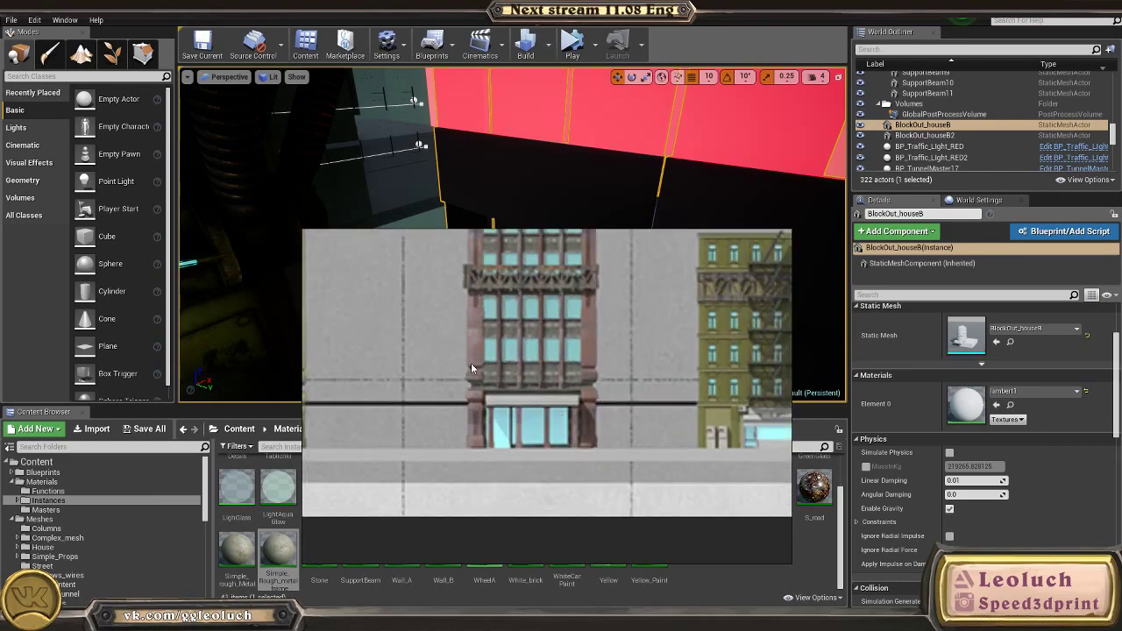
scroll(578, 393, down, 8)
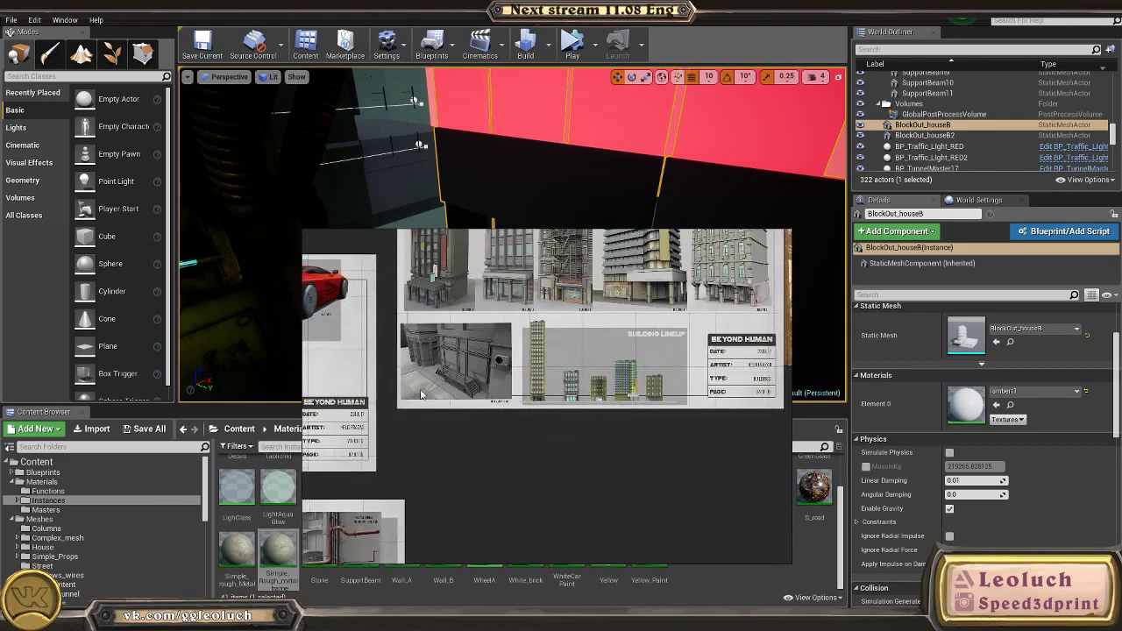
middle_drag(421, 393, 653, 489)
middle_drag(473, 246, 632, 312)
scroll(632, 317, up, 6)
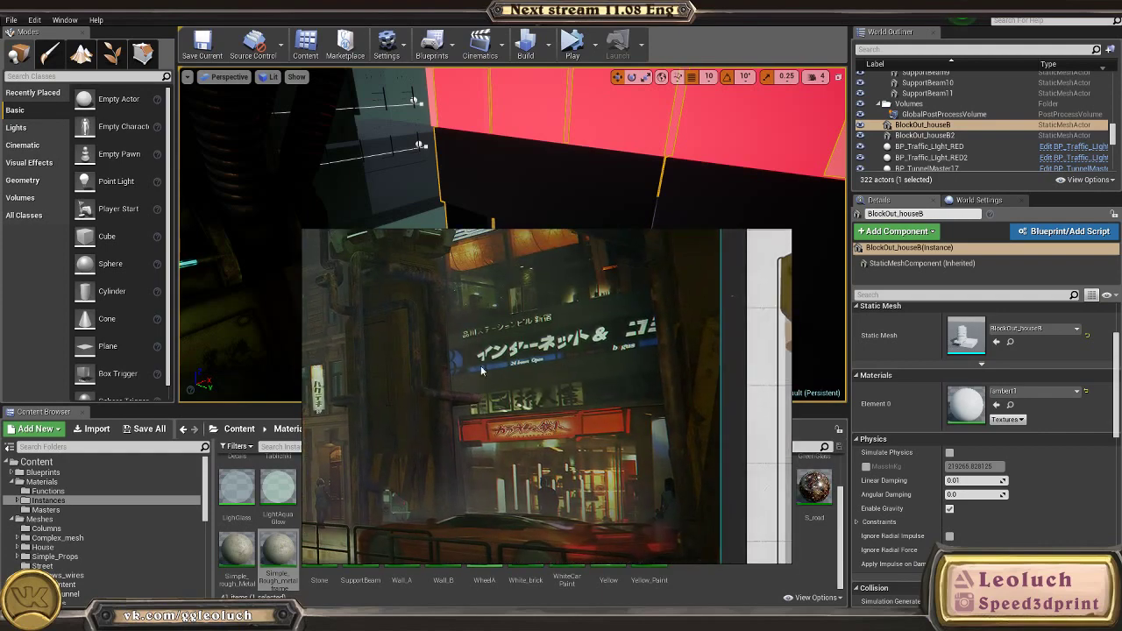
scroll(417, 342, down, 5)
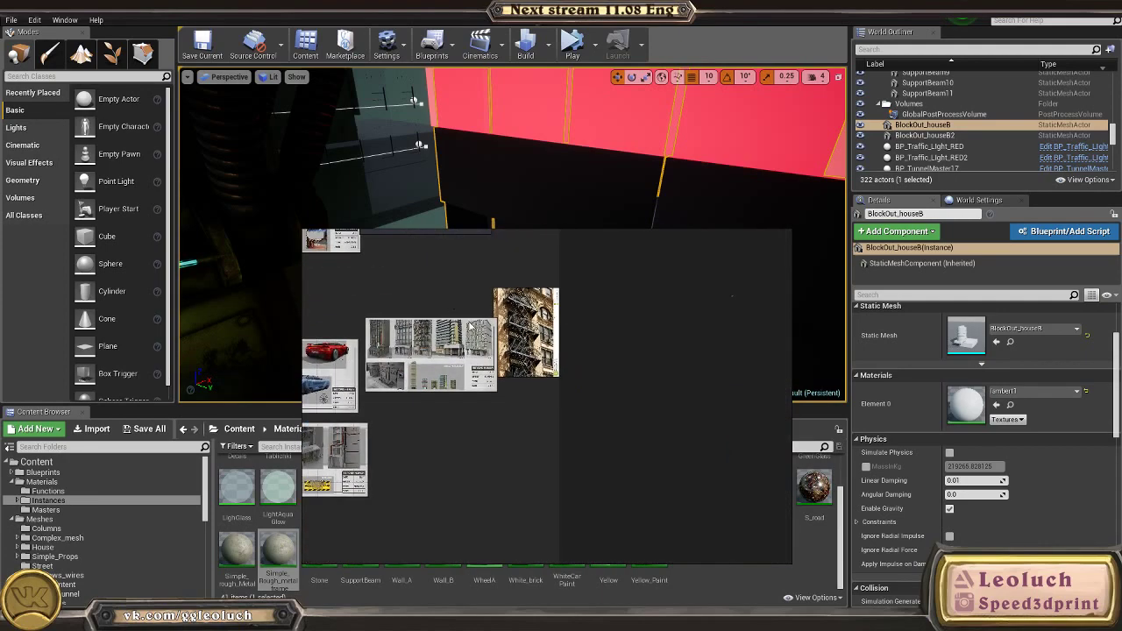
scroll(406, 295, up, 5)
scroll(423, 418, up, 6)
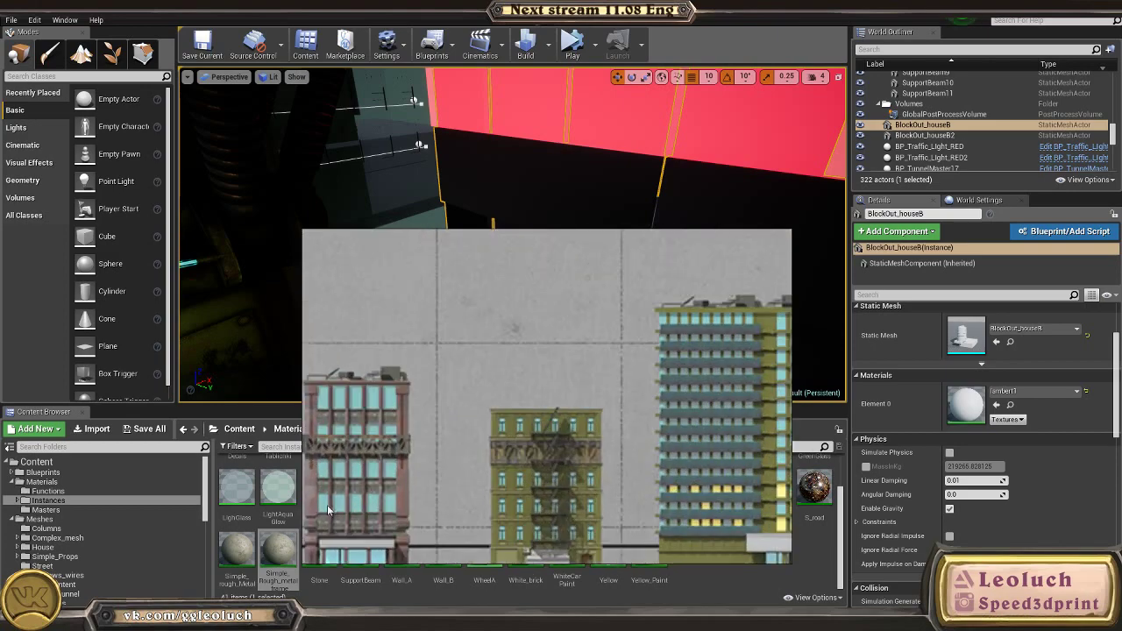
scroll(354, 503, down, 8)
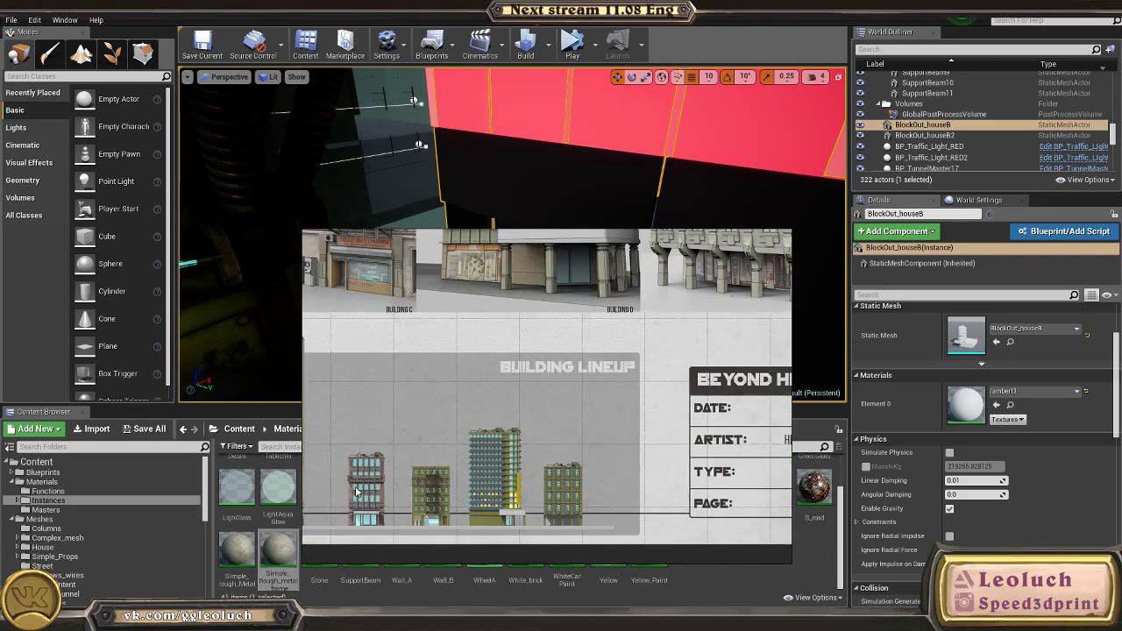
Step: Compare the facades of Buildings A, B and C on the reference board with the night street concept painting
middle_drag(412, 377, 736, 619)
middle_drag(394, 254, 699, 585)
scroll(680, 406, up, 5)
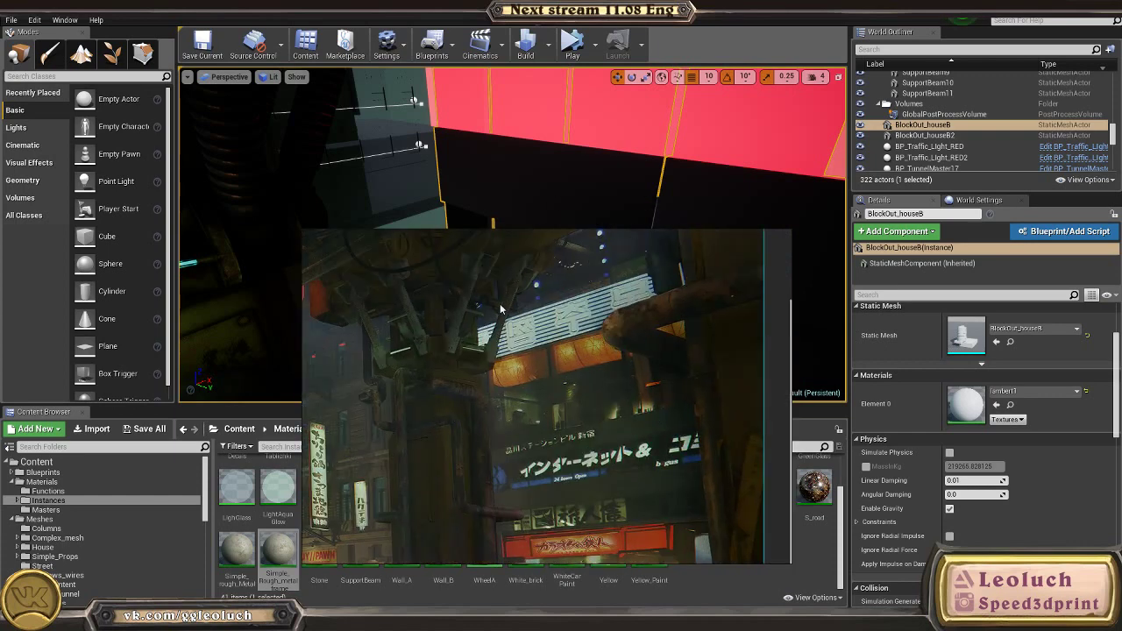
scroll(538, 421, down, 5)
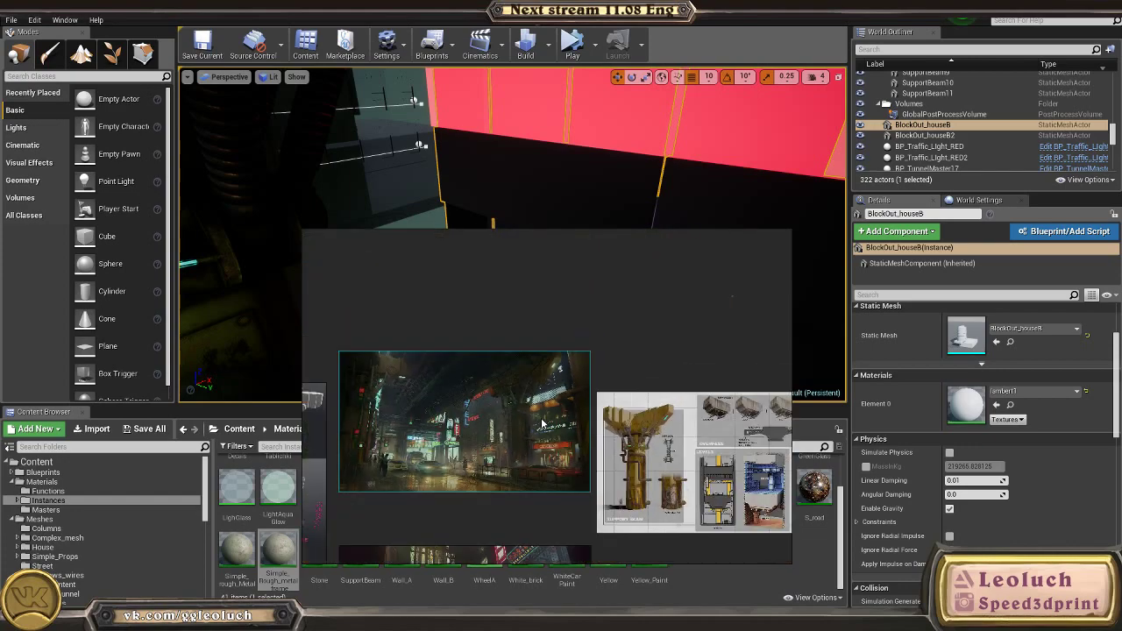
middle_drag(611, 475, 565, 441)
middle_drag(783, 473, 373, 288)
middle_drag(494, 492, 576, 385)
scroll(576, 384, up, 8)
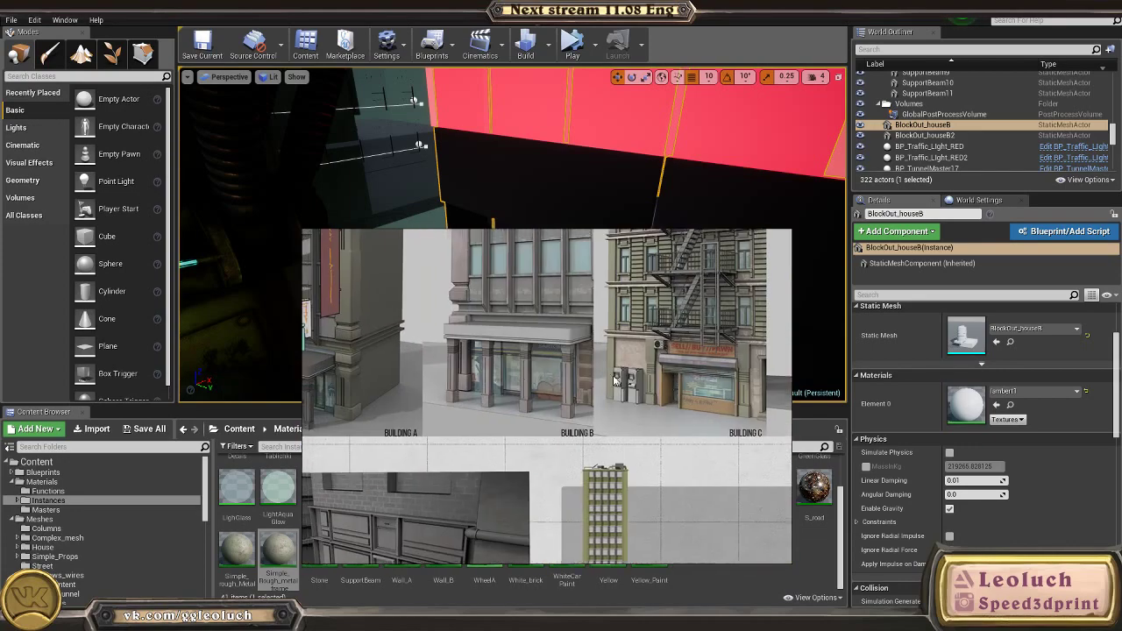
middle_drag(544, 410, 530, 364)
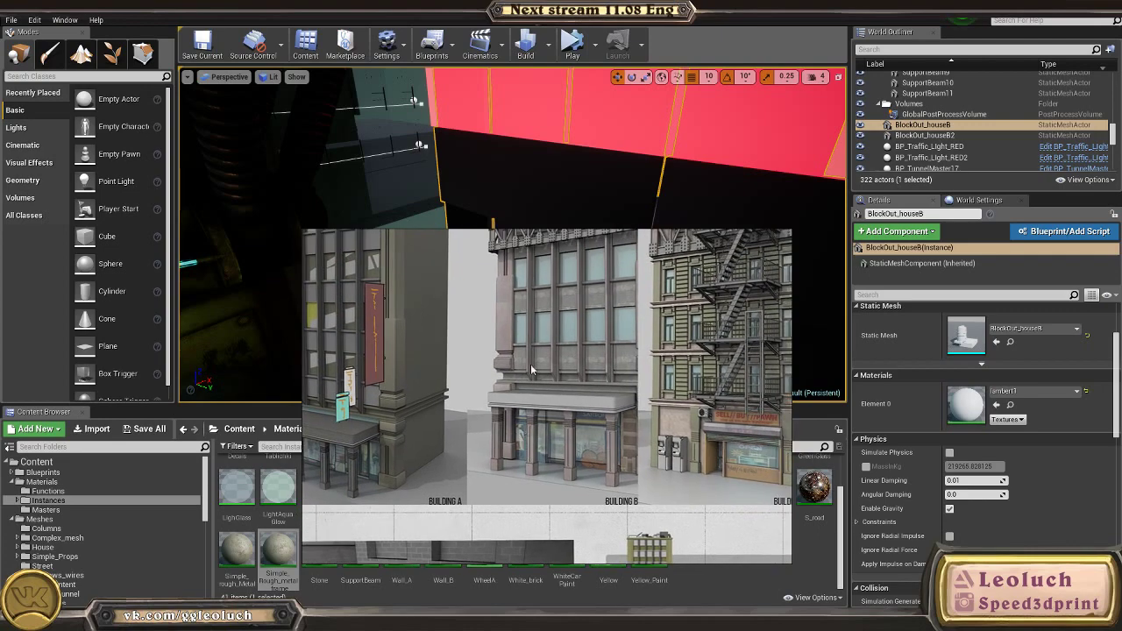
scroll(537, 386, up, 4)
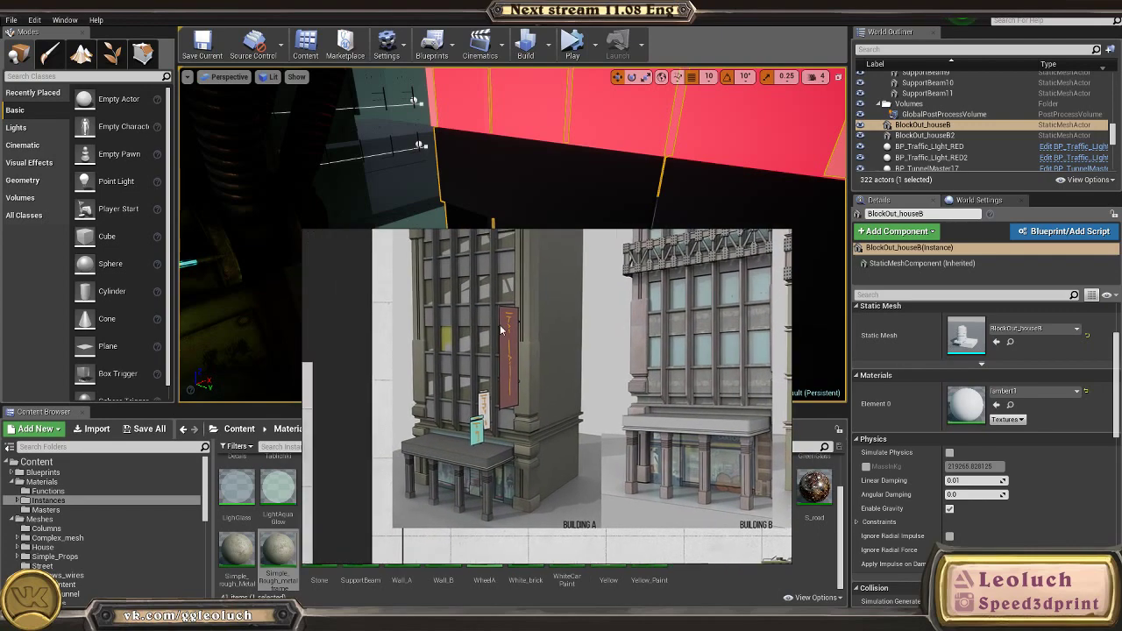
middle_drag(500, 329, 445, 355)
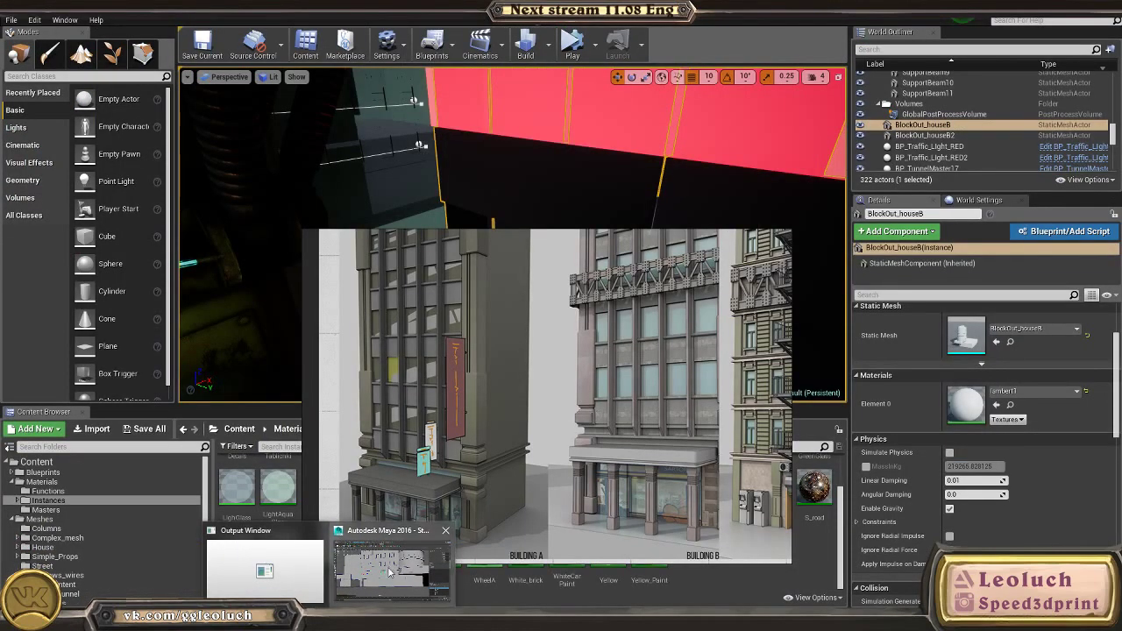
Step: Switch to Maya and save the scene
click(389, 571)
key(ctrl+s)
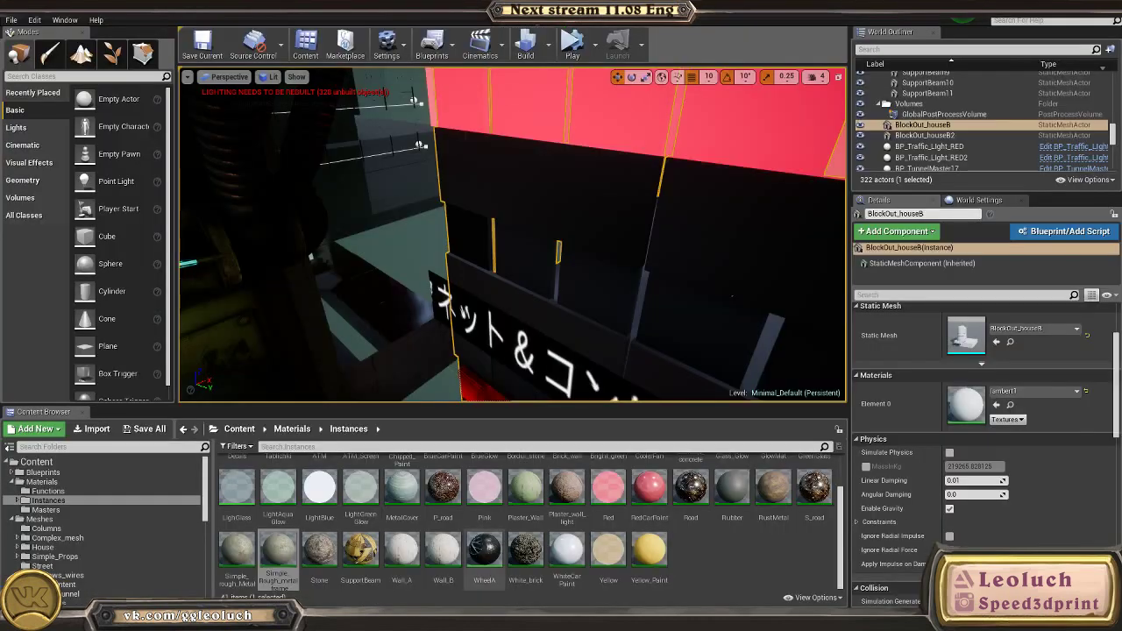
Step: Delete BlockOut_houseB and the red vertical panel on its rounded corner from the Unreal level
mouse_move(526, 254)
right_down()
mouse_move(561, 236)
mouse_move(614, 289)
mouse_move(543, 228)
mouse_move(535, 253)
right_up()
click(500, 293)
click(592, 288)
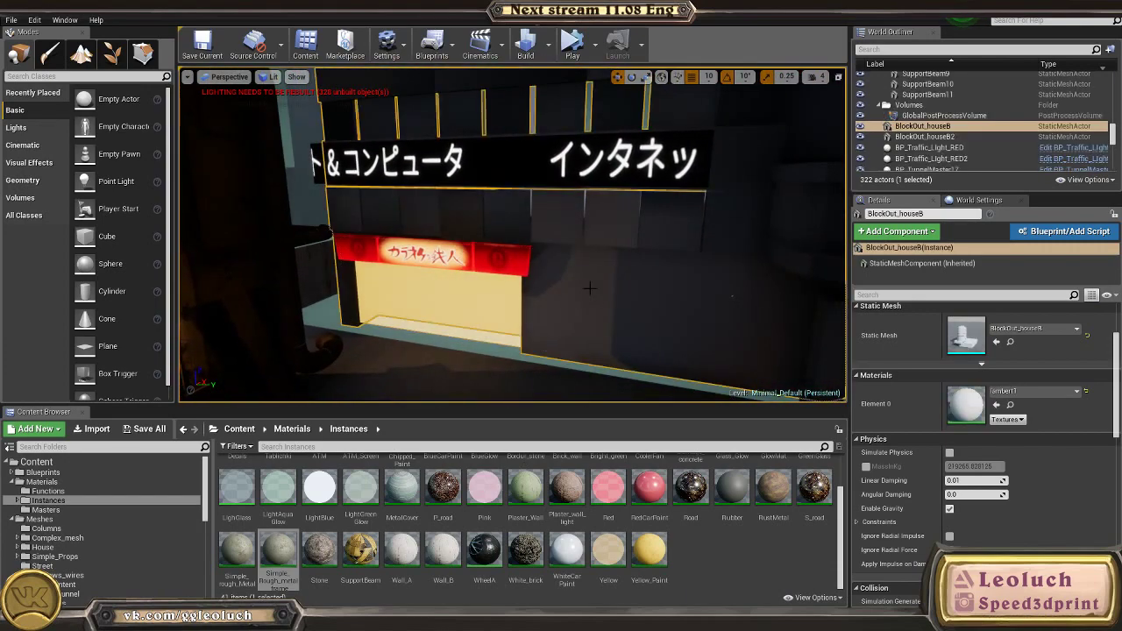
right_drag(592, 289, 596, 254)
right_drag(733, 296, 762, 296)
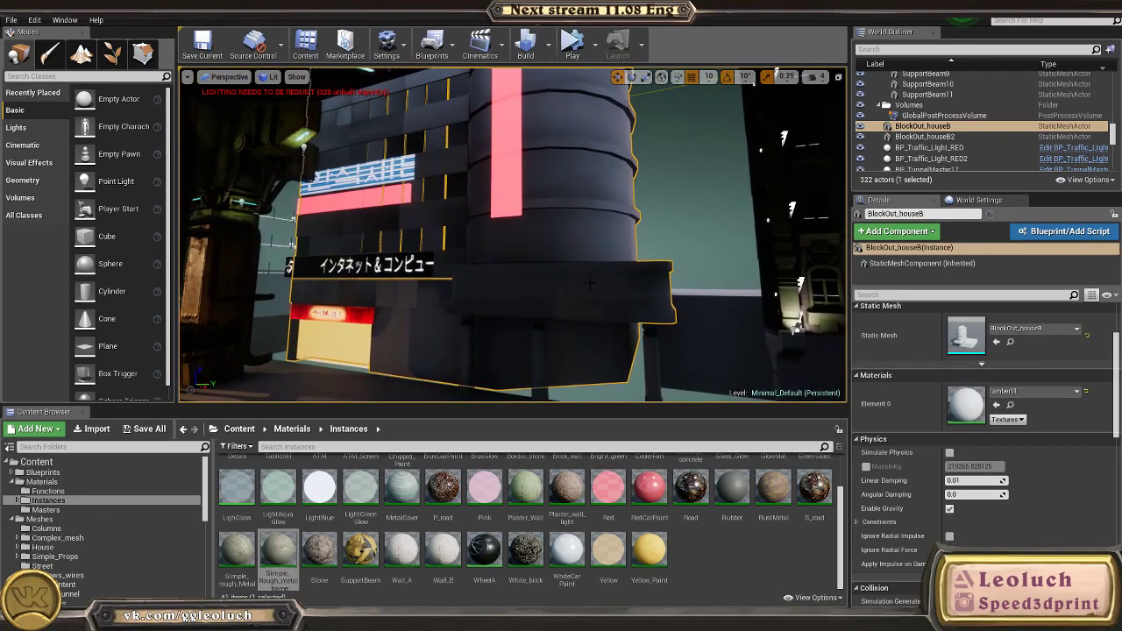
key(Delete)
click(511, 176)
key(Delete)
Step: Examine the signs left standing and the Farmacon building's wall section and canopy as possible parts for the new facade
right_drag(540, 226, 772, 114)
click(493, 199)
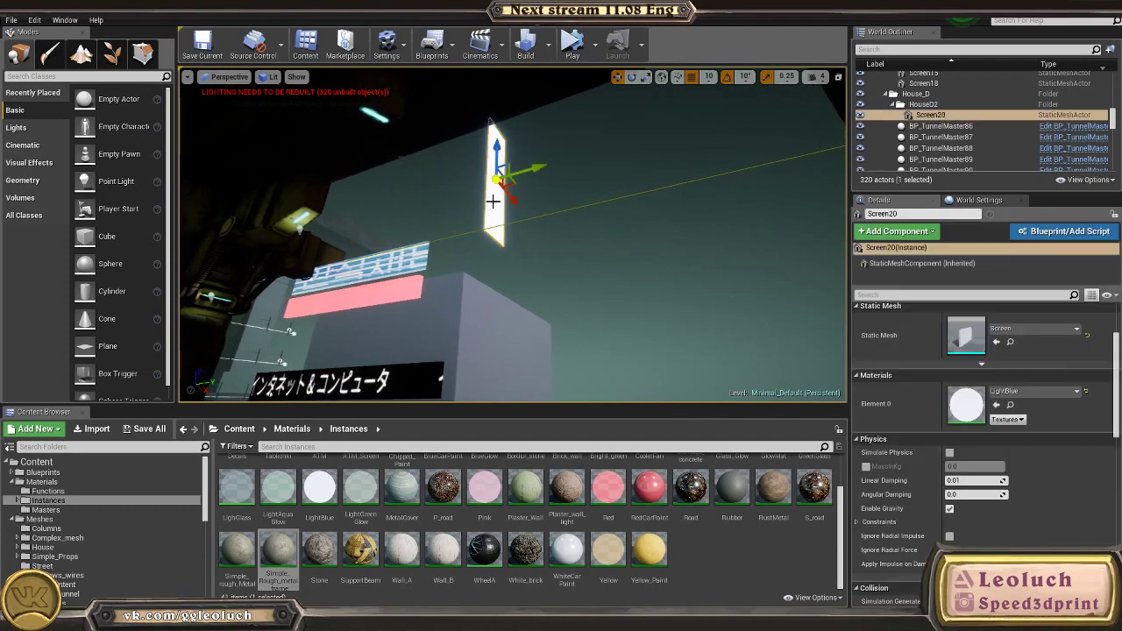
right_drag(493, 199, 386, 377)
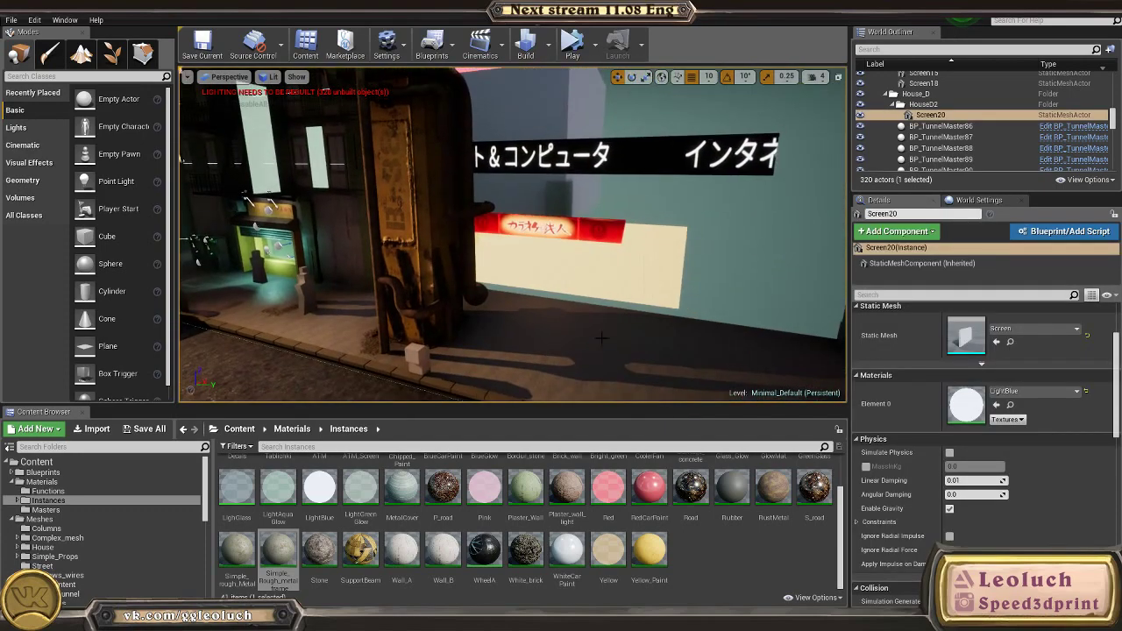
right_drag(560, 298, 320, 262)
click(543, 255)
right_drag(543, 254, 526, 320)
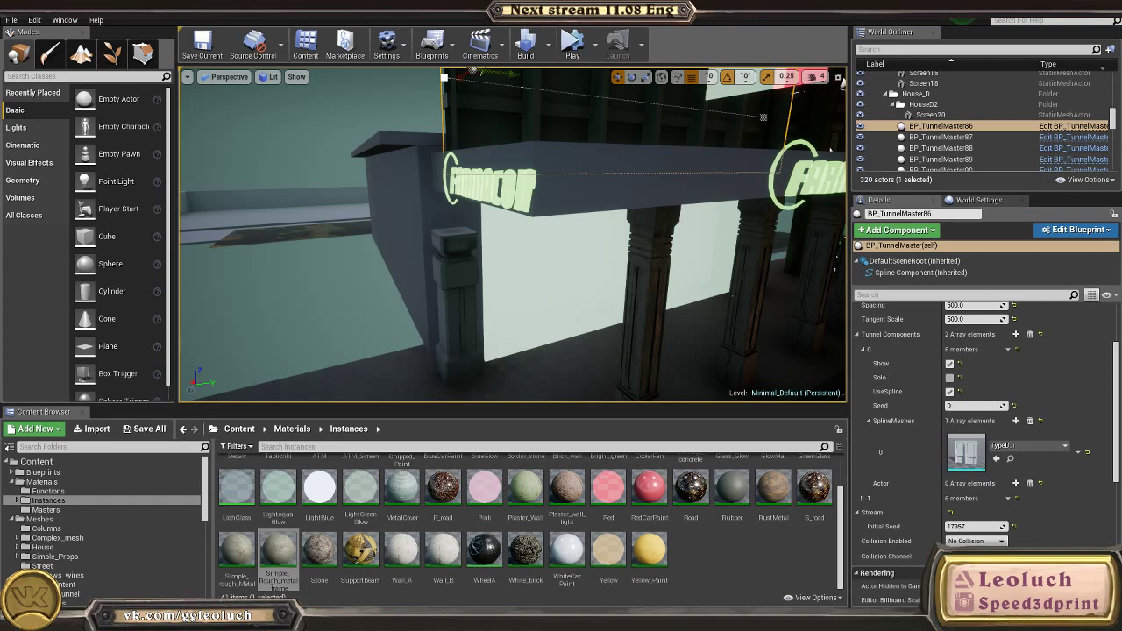
right_drag(540, 241, 430, 238)
ctrl+click(536, 225)
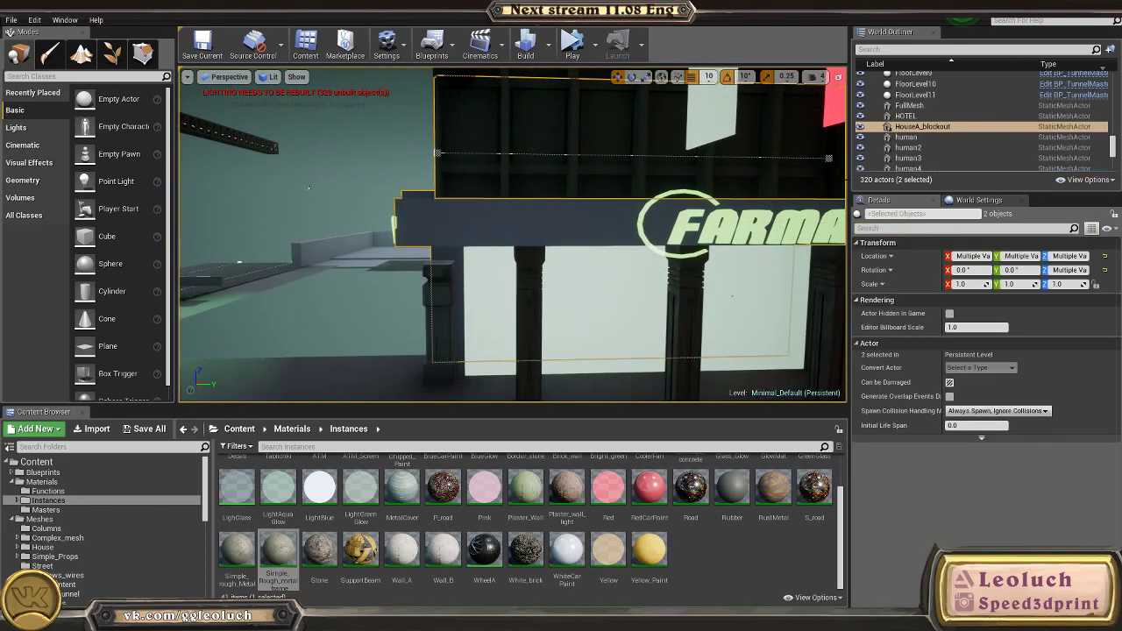
scroll(948, 143, up, 10)
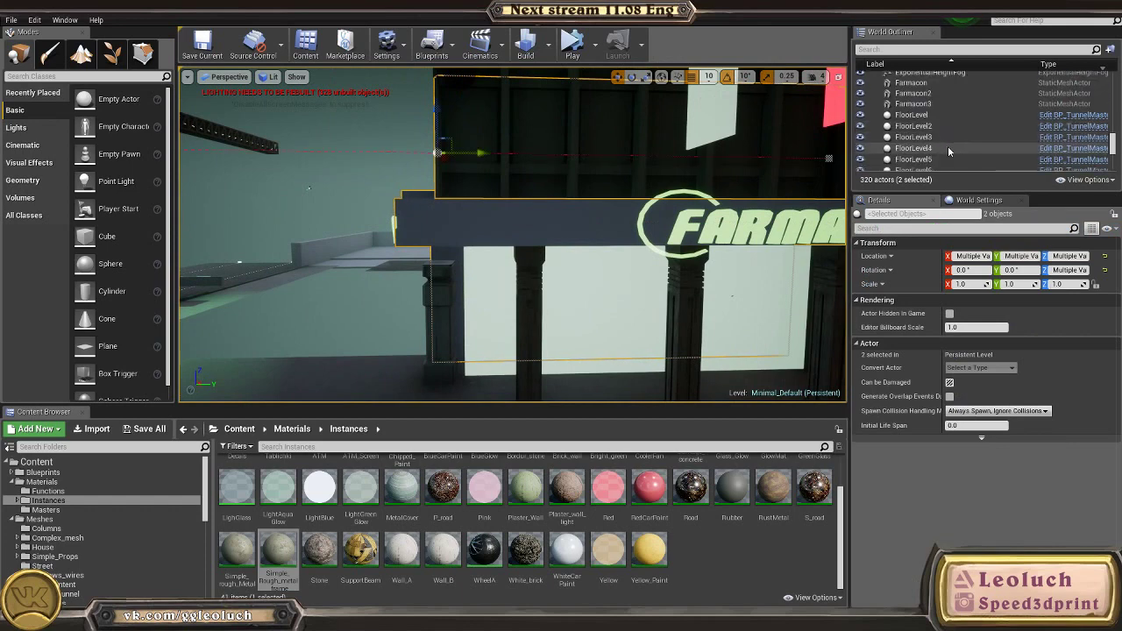
scroll(917, 119, down, 8)
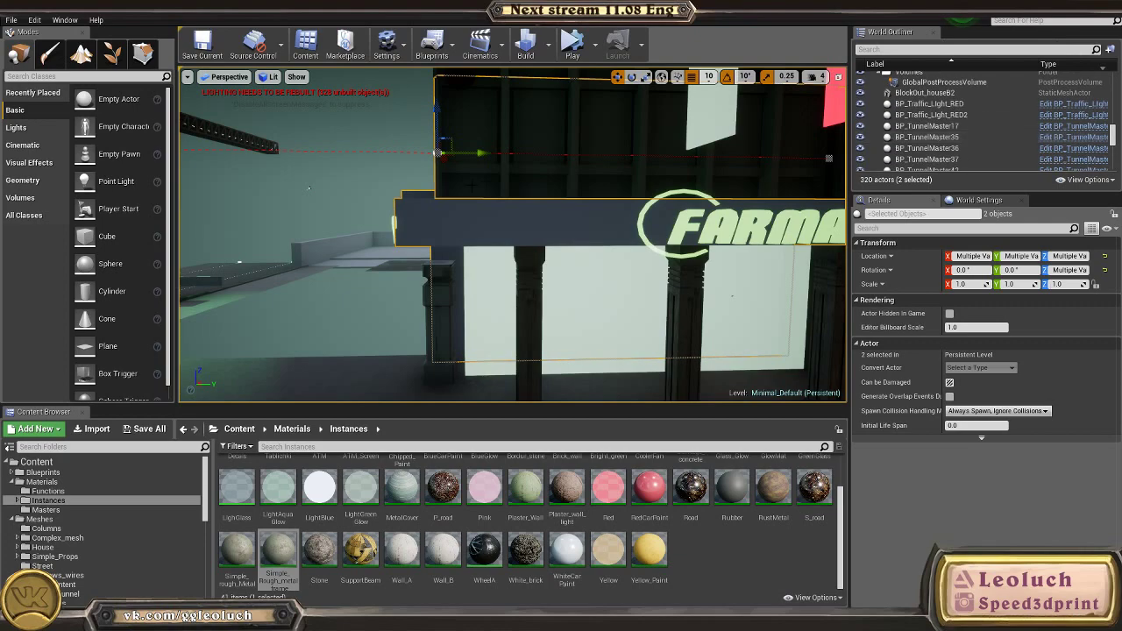
Step: Duplicate a TypeD_1 spline wall section and bring the copy near the karaoke sign at X 1240, Y 1040, Z 880 cm
right_drag(732, 296, 833, 294)
click(438, 247)
right_drag(437, 247, 438, 216)
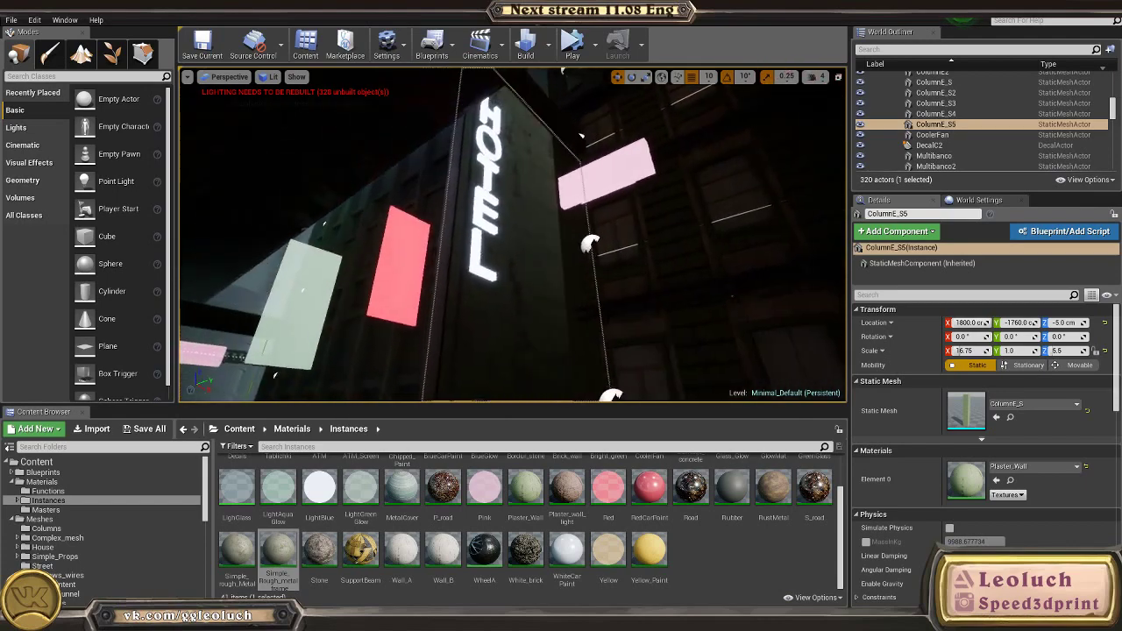
right_drag(558, 223, 517, 211)
click(535, 211)
right_drag(813, 326, 833, 324)
alt+drag(356, 214, 755, 214)
mouse_move(541, 227)
right_down()
mouse_move(561, 227)
mouse_move(540, 227)
right_up()
drag(541, 212, 764, 214)
mouse_move(556, 246)
right_down()
mouse_move(587, 246)
mouse_move(536, 246)
right_up()
drag(644, 225, 663, 224)
right_drag(663, 224, 650, 247)
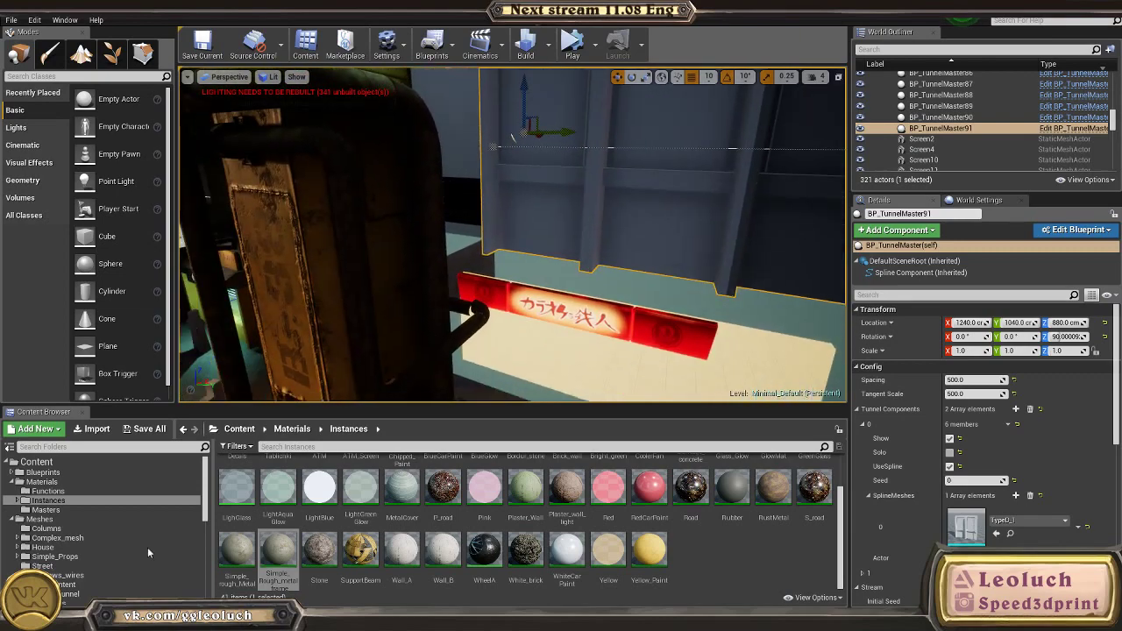
Step: Move the copied wall section behind the Japanese text sign to X 1620 cm and Y 520 cm
right_drag(574, 314, 526, 277)
right_drag(255, 399, 551, 325)
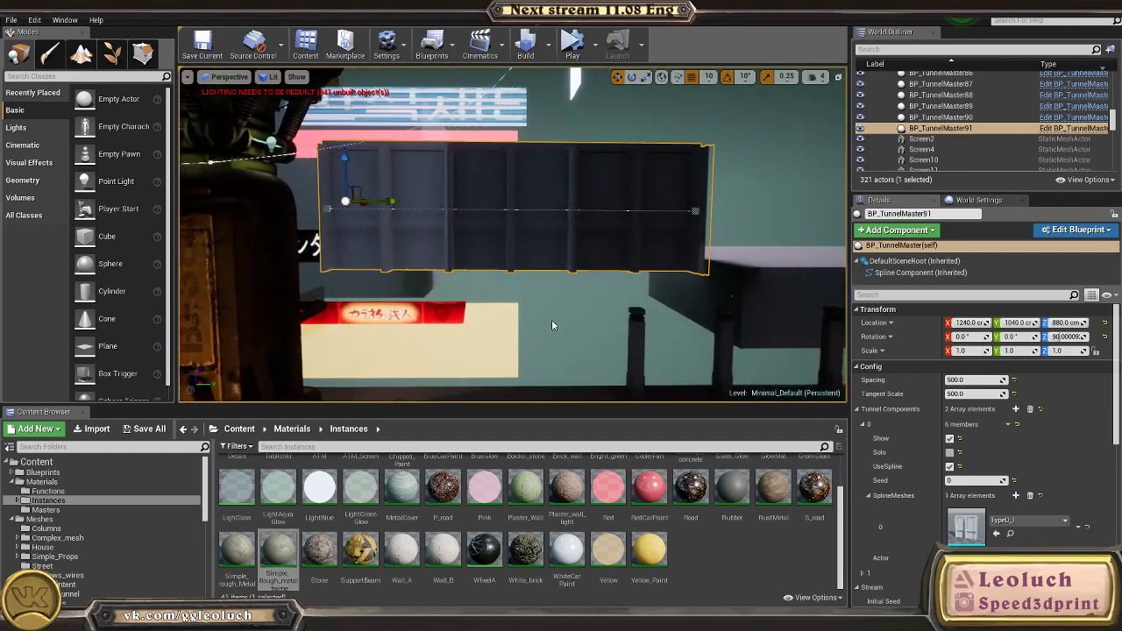
drag(372, 204, 308, 205)
right_drag(309, 205, 281, 273)
right_drag(416, 173, 440, 227)
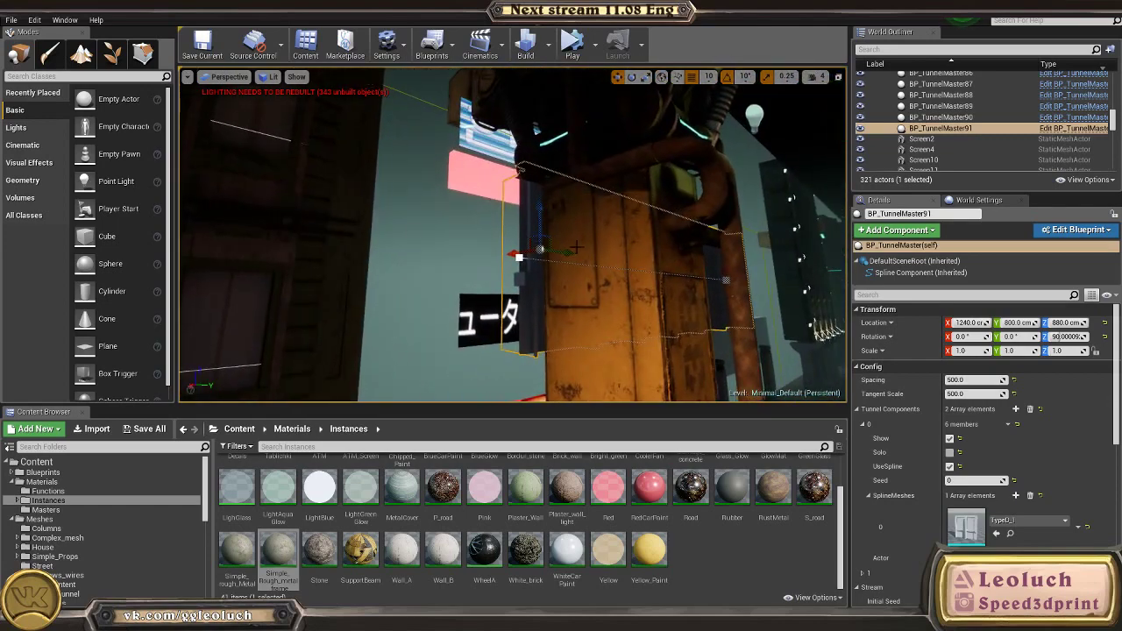
drag(571, 250, 421, 231)
mouse_move(420, 231)
right_down()
mouse_move(325, 241)
mouse_move(423, 230)
right_up()
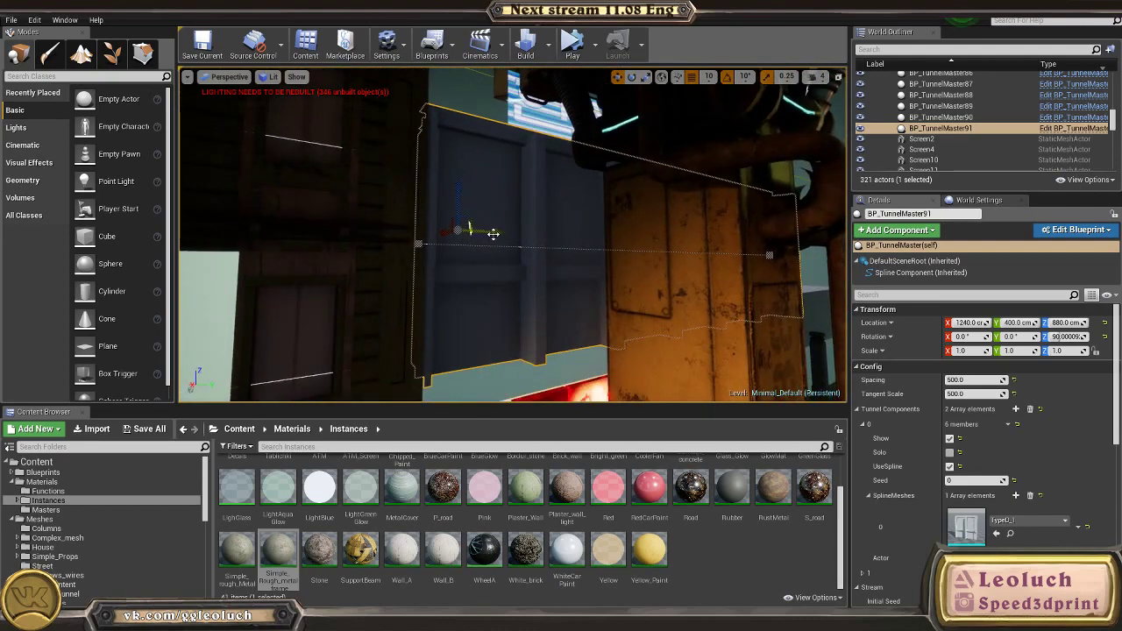
right_drag(493, 233, 493, 233)
shift+drag(445, 220, 306, 226)
right_drag(358, 234, 340, 196)
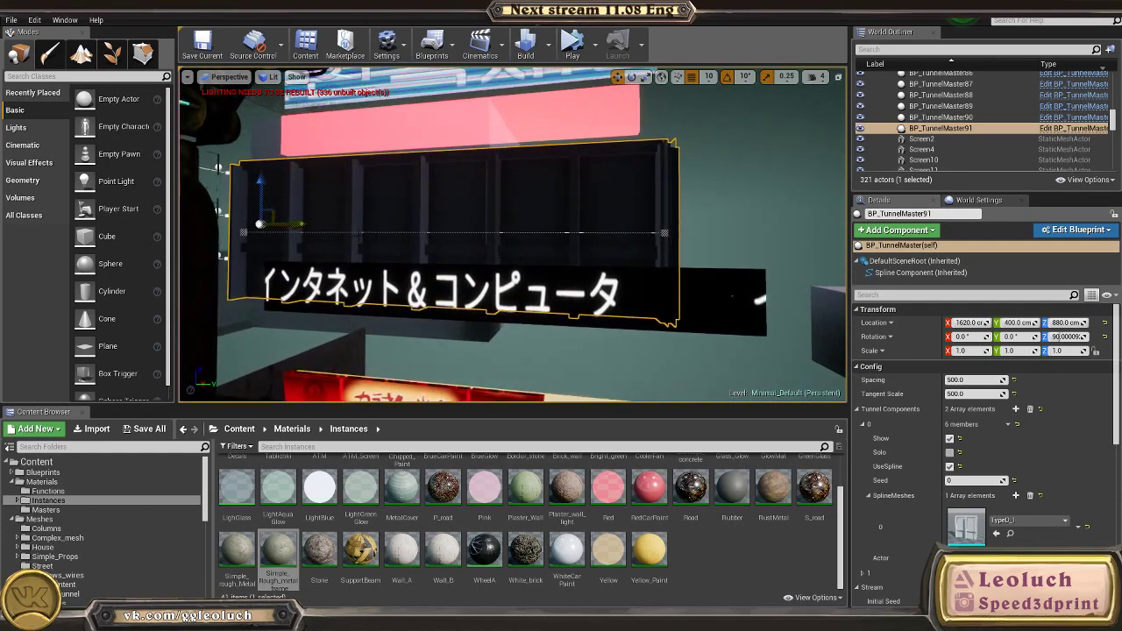
drag(305, 231, 330, 225)
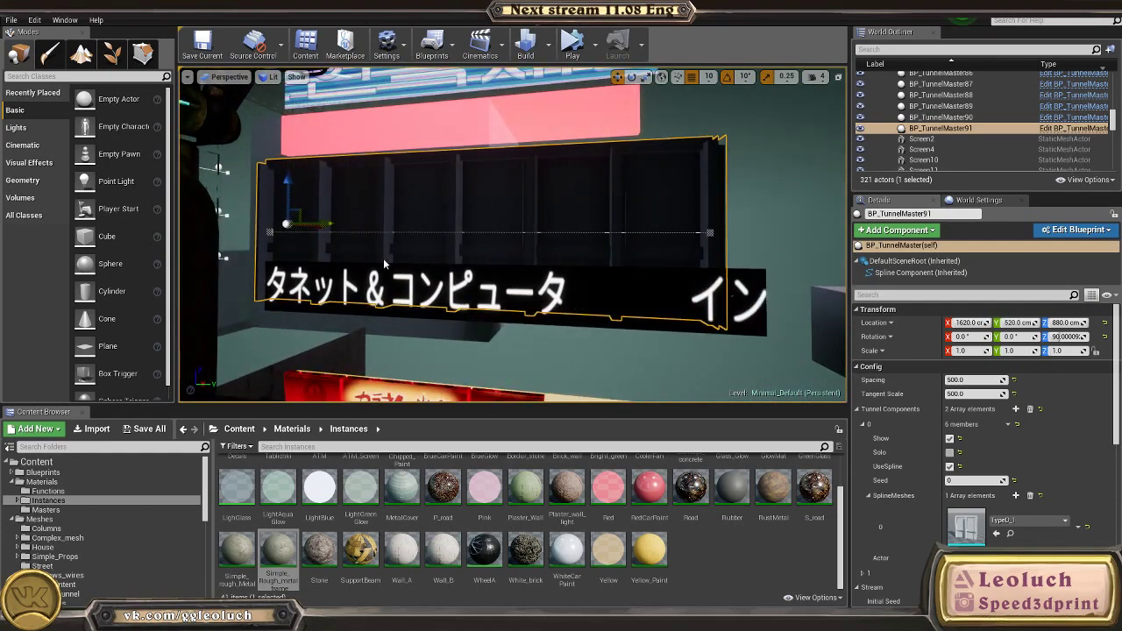
Step: Lower the wall section to Z 670 cm, just above the karaoke entrance
right_drag(383, 264, 421, 306)
drag(286, 117, 281, 274)
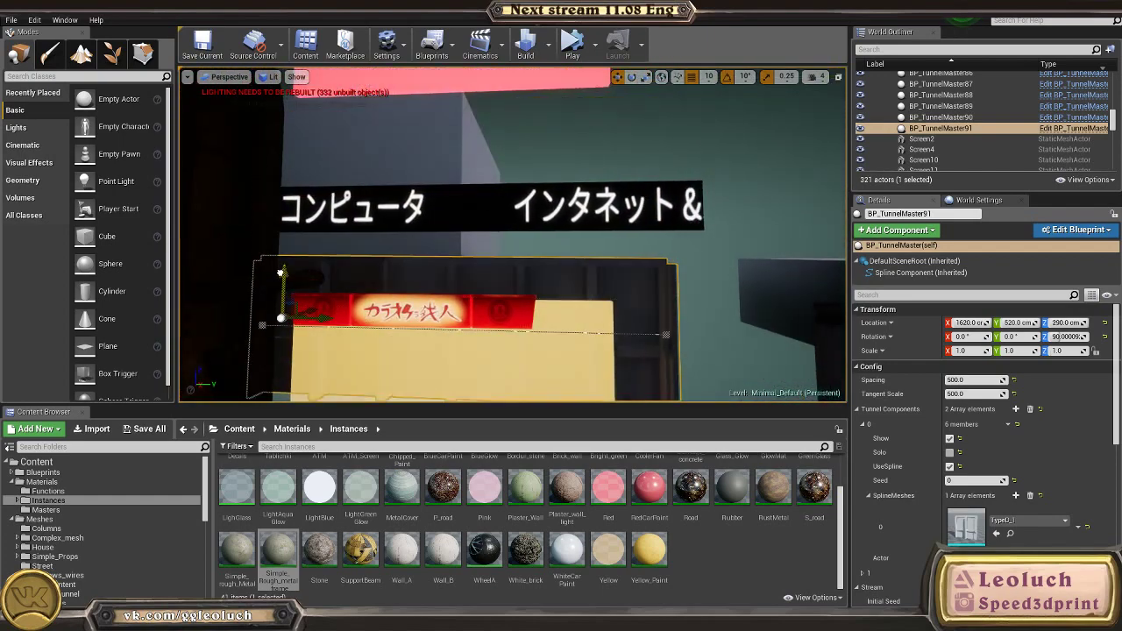
right_drag(340, 234, 309, 282)
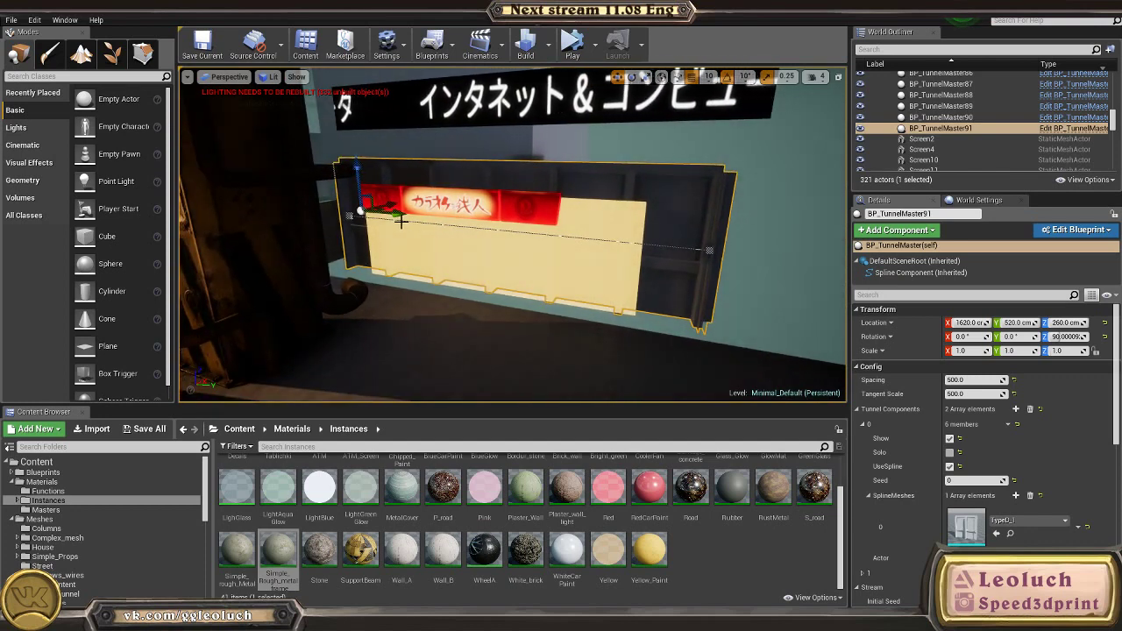
right_drag(543, 240, 455, 231)
drag(376, 205, 375, 98)
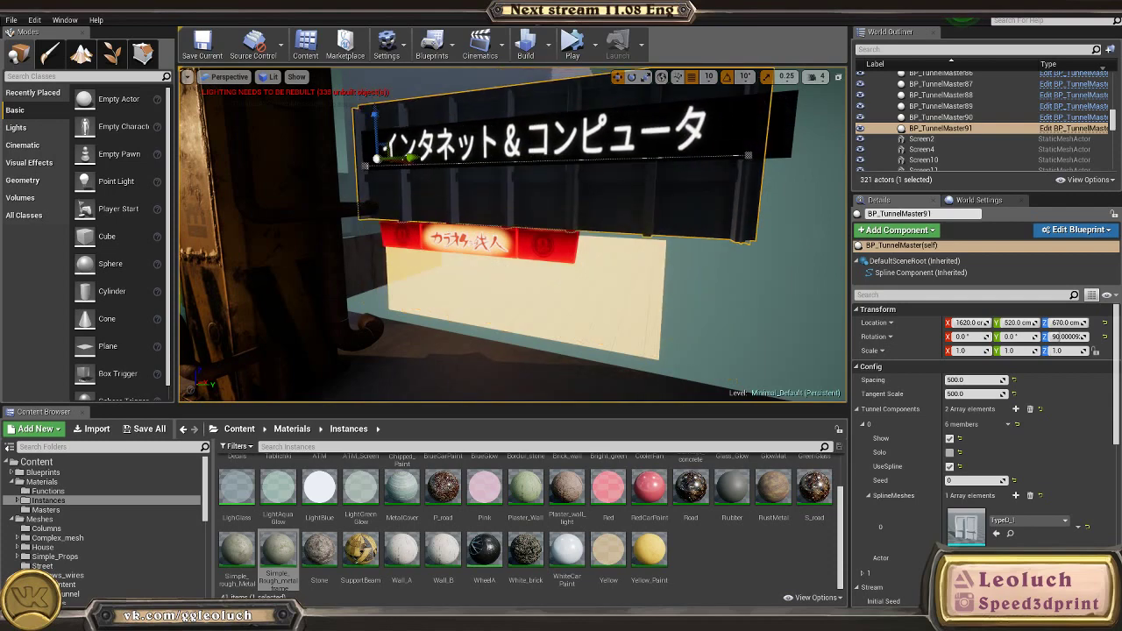
right_drag(456, 179, 459, 110)
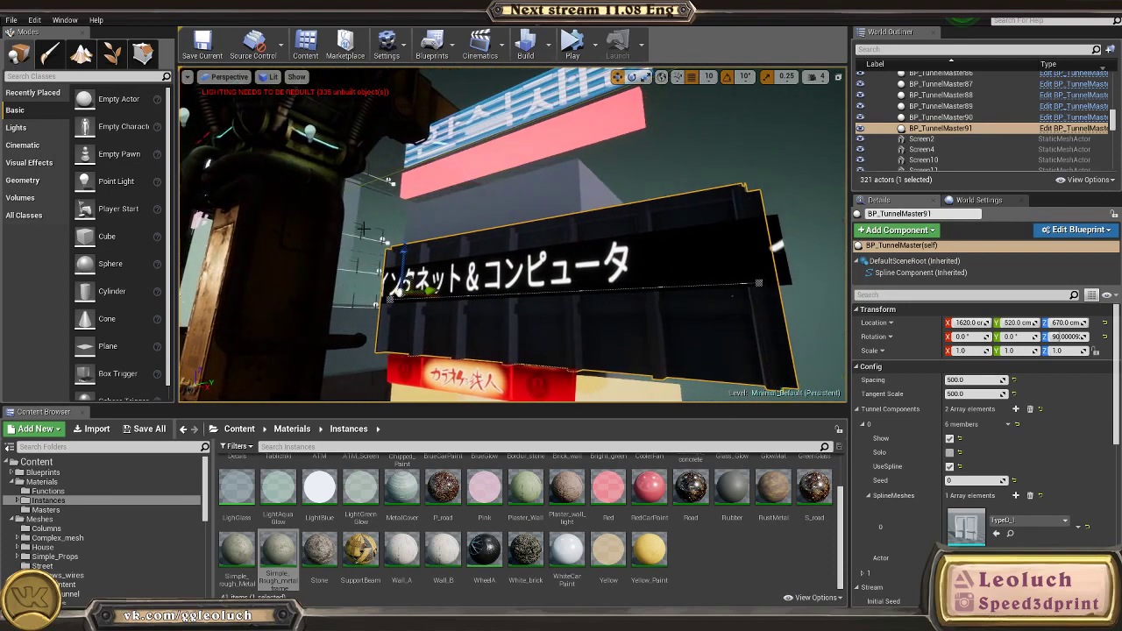
Step: Set the movement grid snap to 50 and duplicate the wall section upward to Z 1170 cm as a second floor
alt+drag(400, 253, 410, 159)
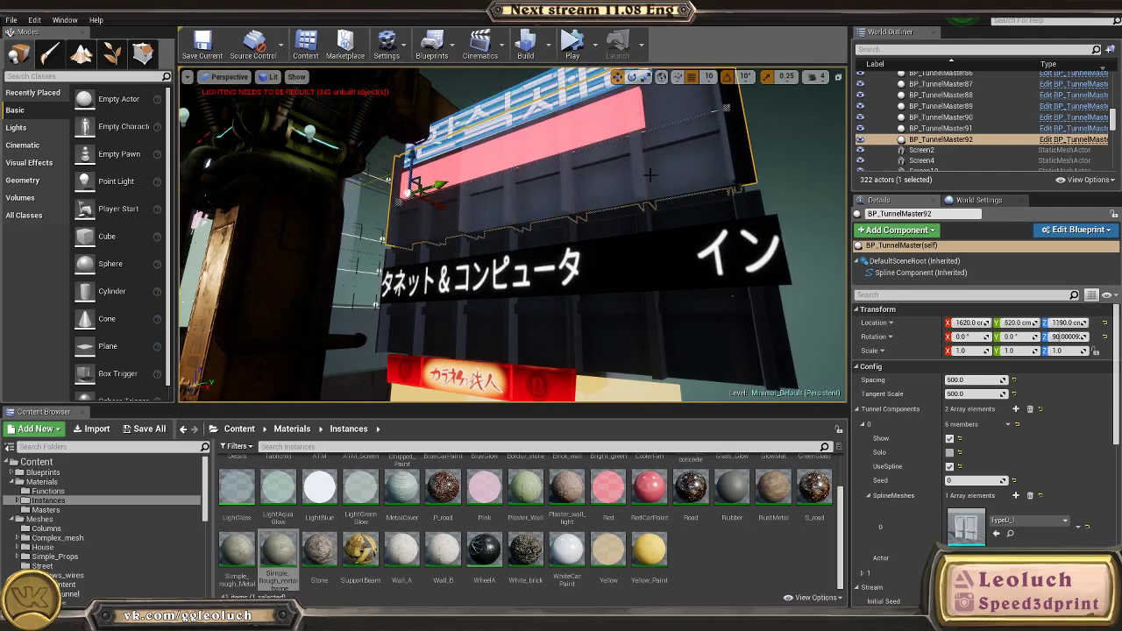
key(ctrl+z)
click(709, 77)
click(710, 143)
right_drag(392, 201, 384, 224)
alt+drag(395, 231, 400, 138)
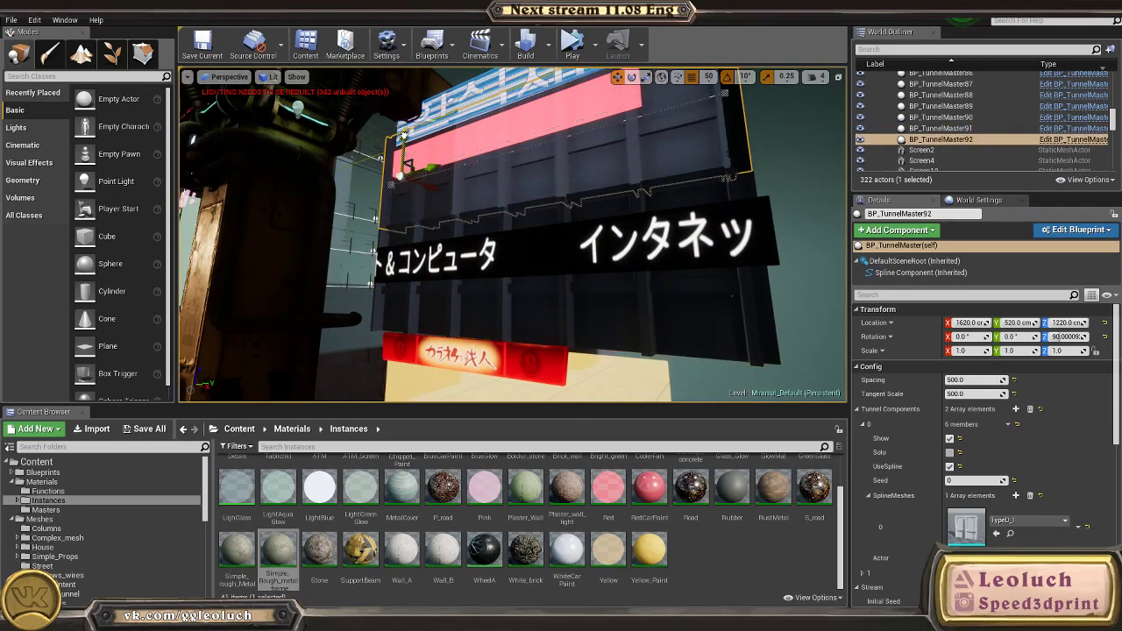
right_drag(532, 178, 578, 175)
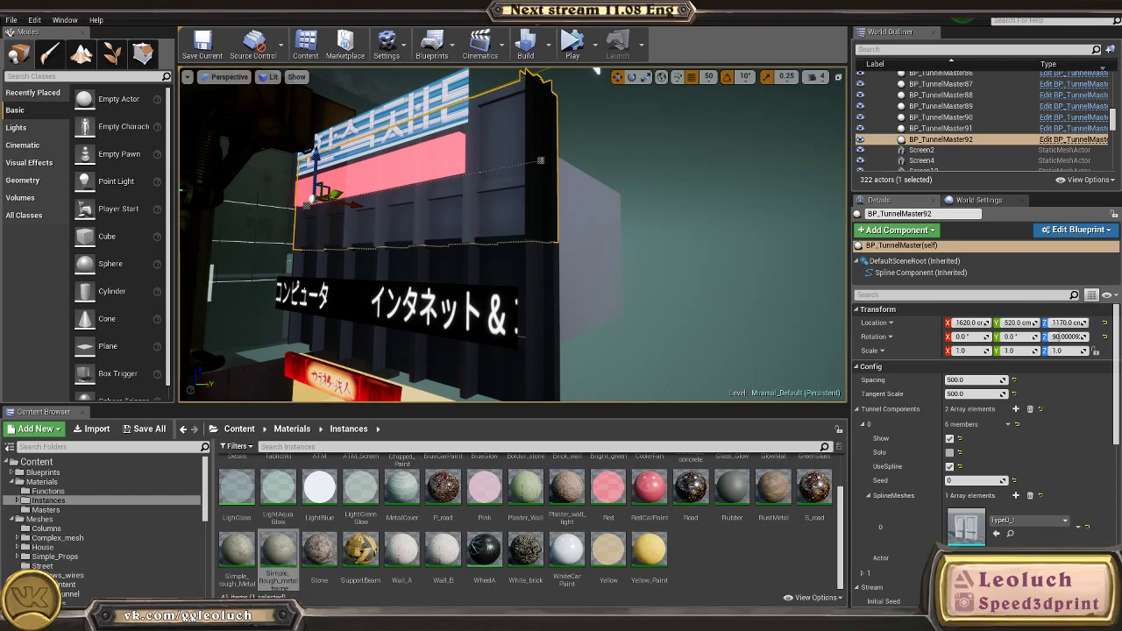
Step: Select the vertical light panel Screen20, the Japanese text sign, the karaoke sign, the lit entrance panel and both wall sections together
right_drag(488, 232, 580, 289)
click(528, 170)
ctrl+click(510, 200)
right_drag(607, 220, 602, 216)
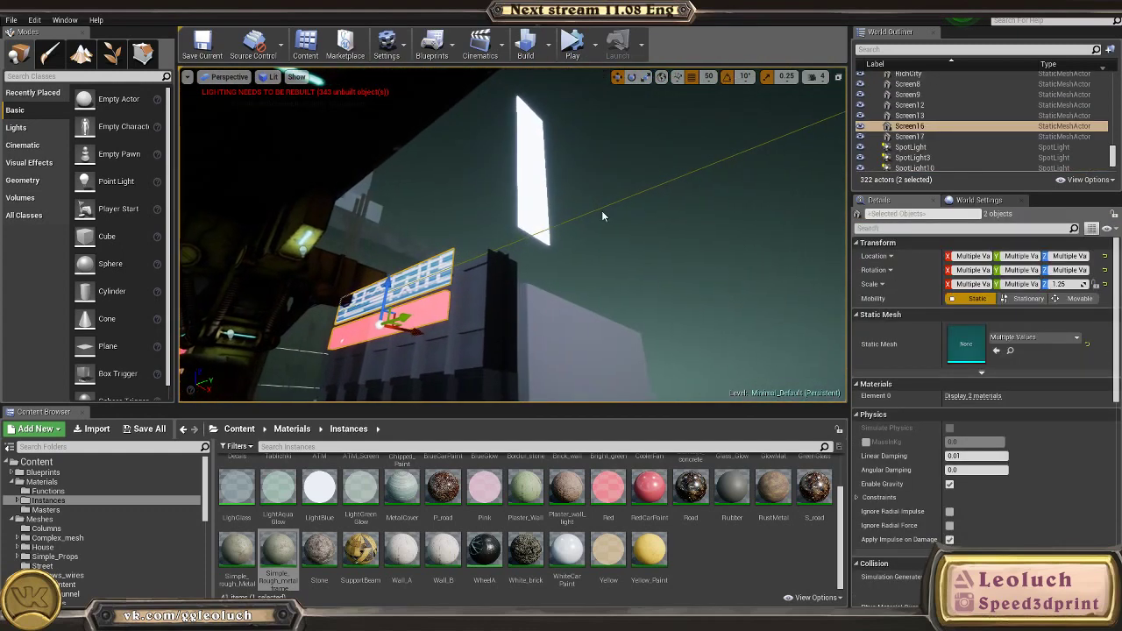
click(553, 211)
right_drag(526, 283, 473, 298)
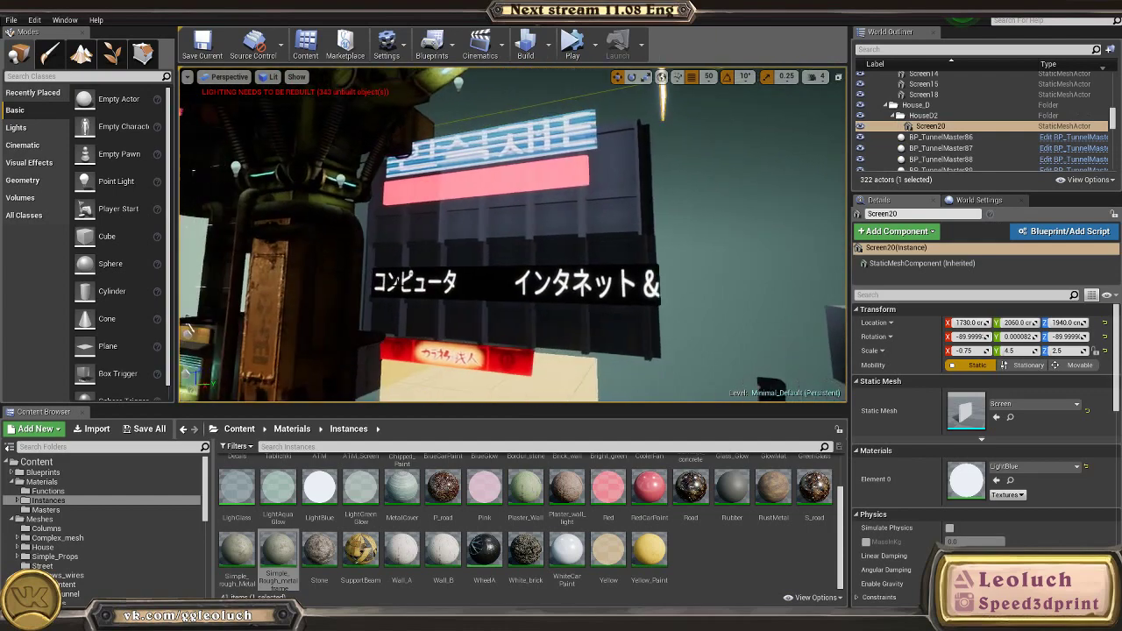
ctrl+click(526, 284)
ctrl+click(469, 356)
ctrl+click(568, 368)
right_drag(568, 368, 603, 392)
ctrl+click(538, 271)
ctrl+click(521, 186)
right_drag(521, 186, 521, 135)
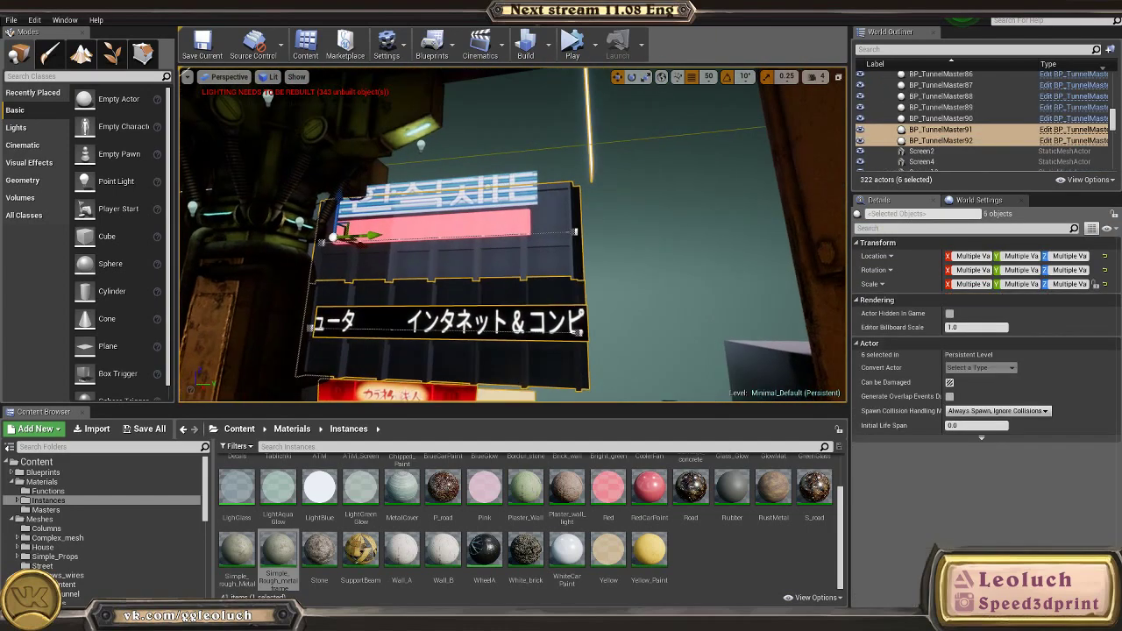
Step: Add the Korean sign and the pink panel below it to the selection and shift the whole group sideways along the street
drag(380, 231, 427, 231)
key(ctrl+z)
ctrl+click(471, 195)
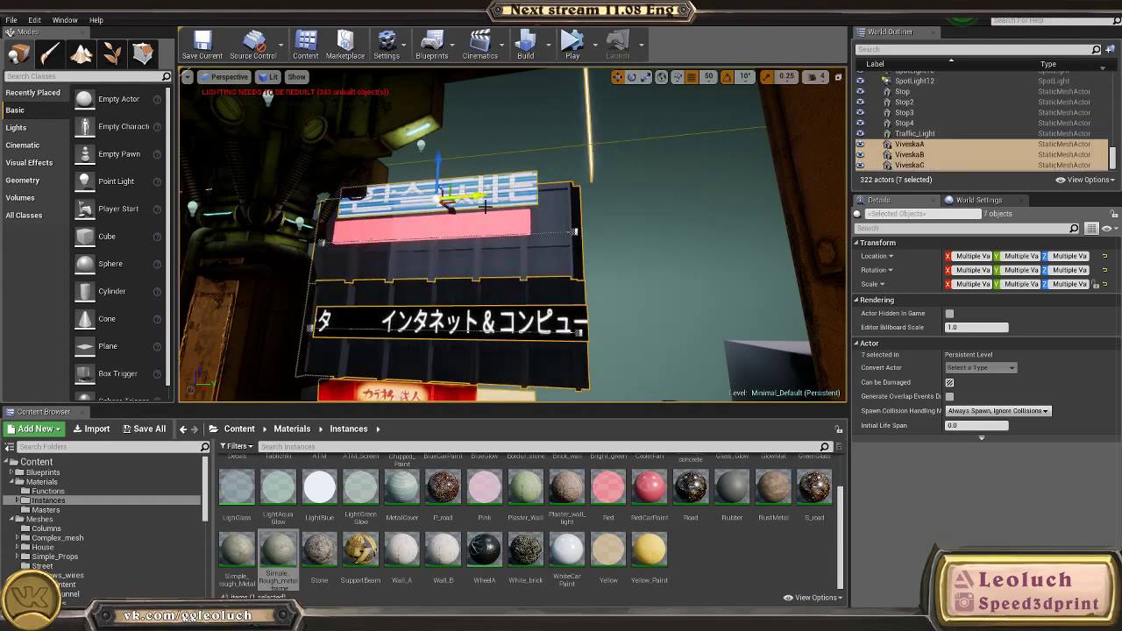
ctrl+click(473, 224)
right_drag(474, 224, 456, 271)
key(s)
drag(505, 170, 524, 170)
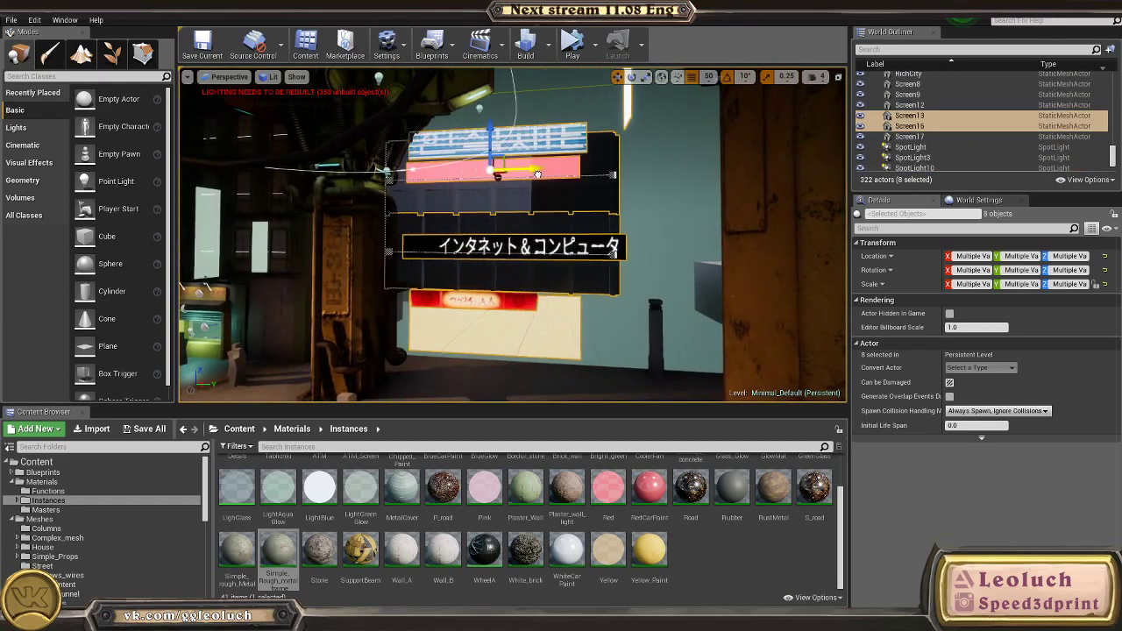
key(w)
mouse_move(524, 170)
right_down()
mouse_move(482, 175)
mouse_move(513, 140)
mouse_move(531, 175)
right_up()
key(a)
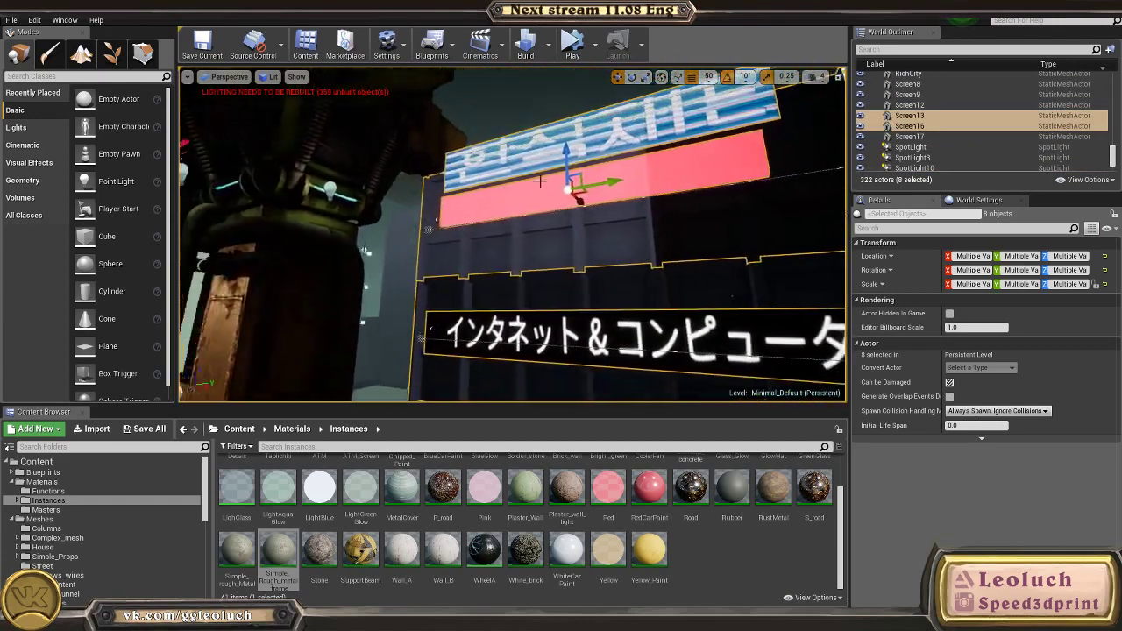
Step: Shift the selected group of signs and wall sections further along the street toward the foreground pillar, checking its placement from the street-level view
drag(605, 185, 682, 183)
right_drag(682, 183, 385, 83)
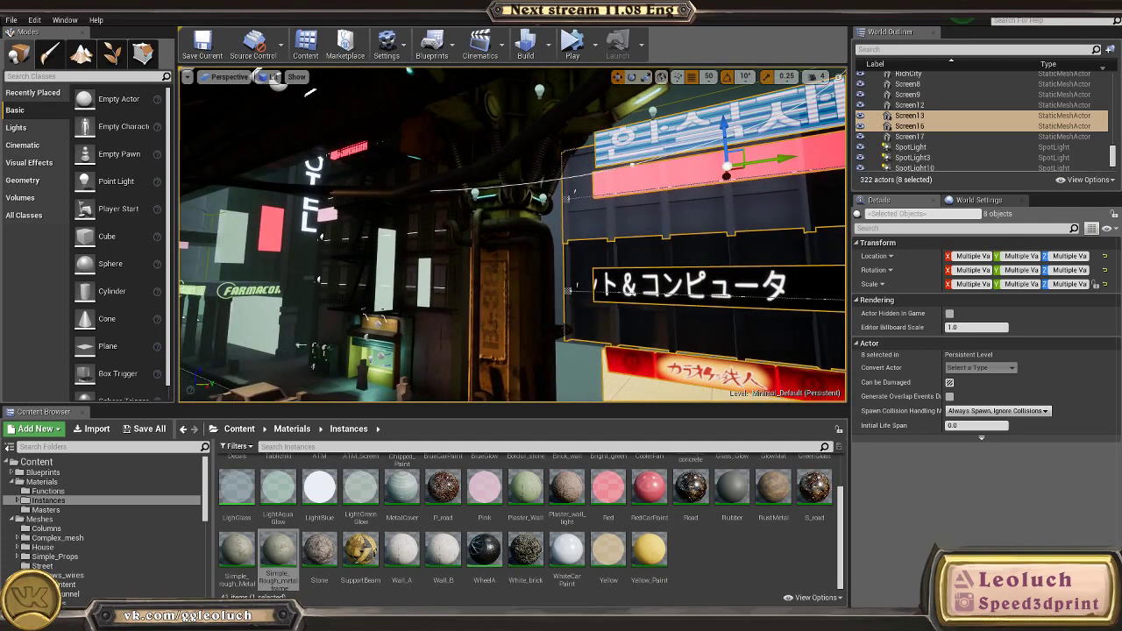
right_drag(648, 301, 561, 307)
scroll(649, 302, down, 2)
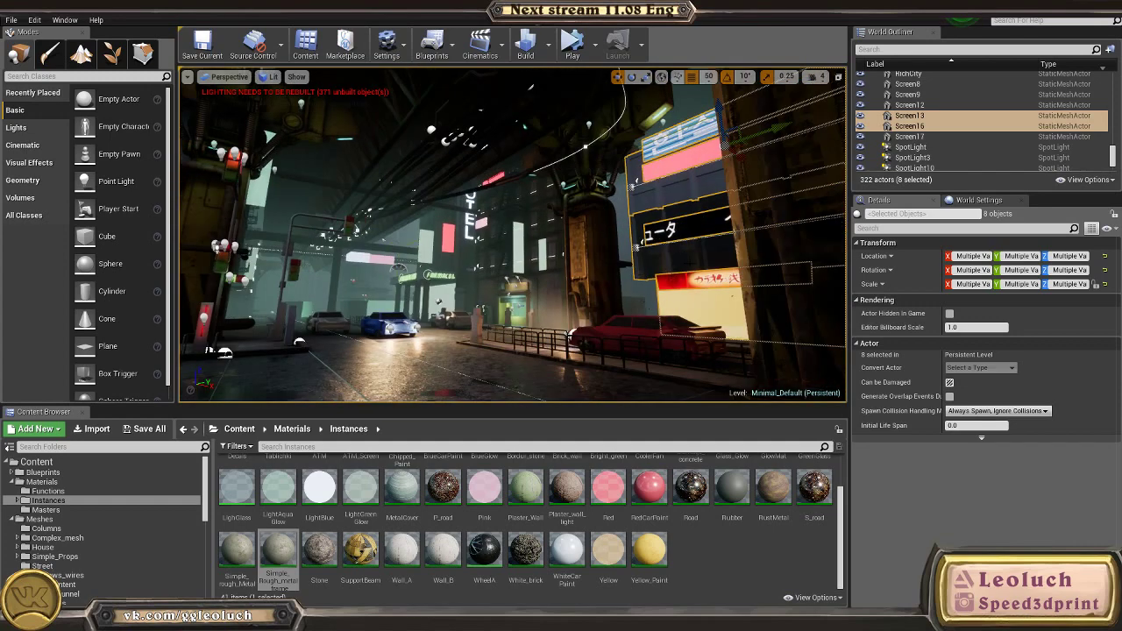
right_drag(648, 302, 655, 305)
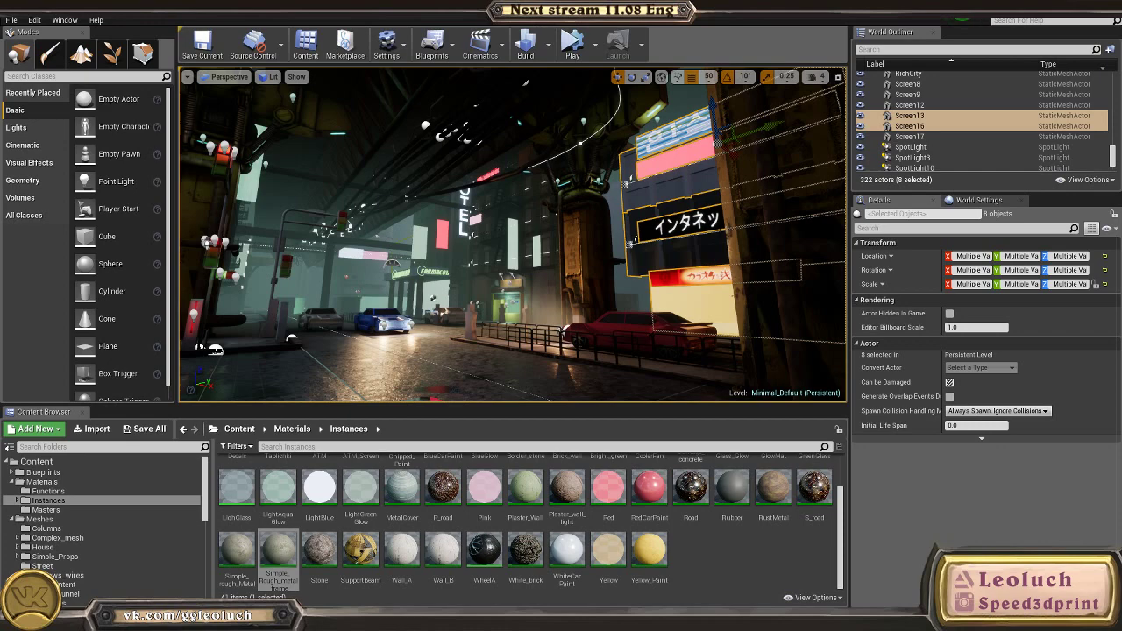
Step: Nudge the selected sign and wall group slightly back along the street and pull it forward toward the road, between the two pillars
right_drag(513, 236, 710, 206)
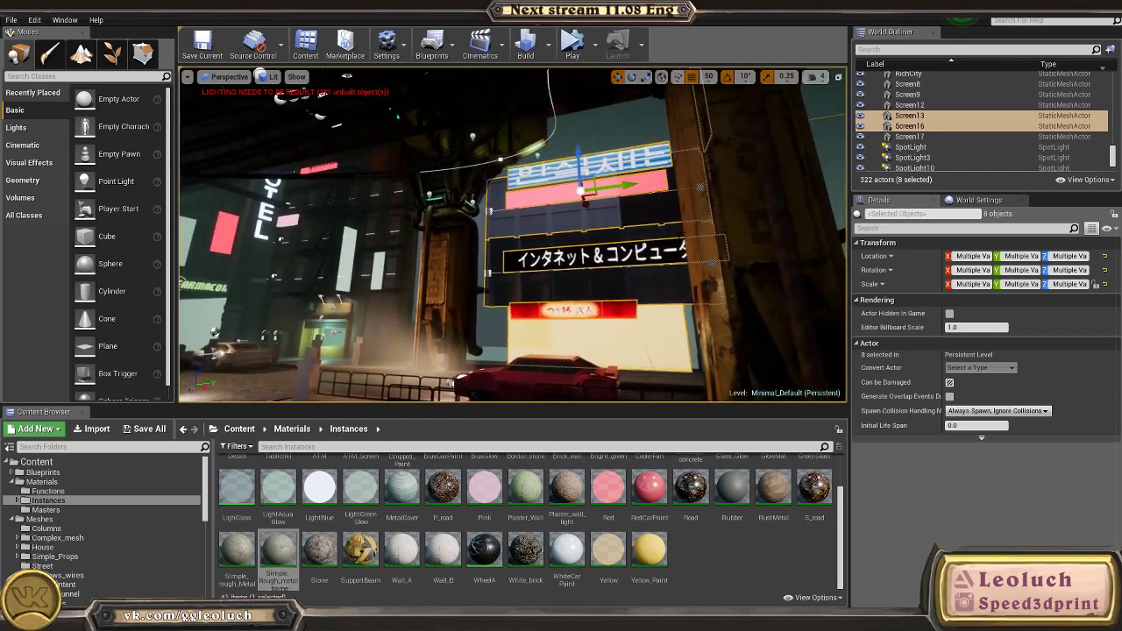
drag(616, 186, 608, 188)
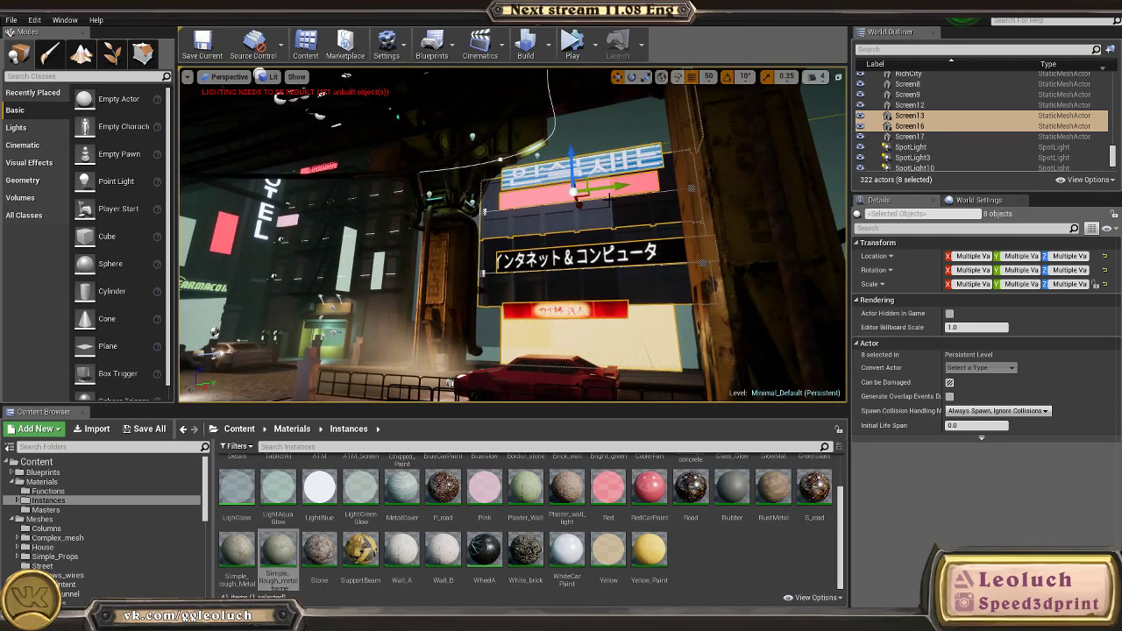
right_drag(610, 200, 517, 224)
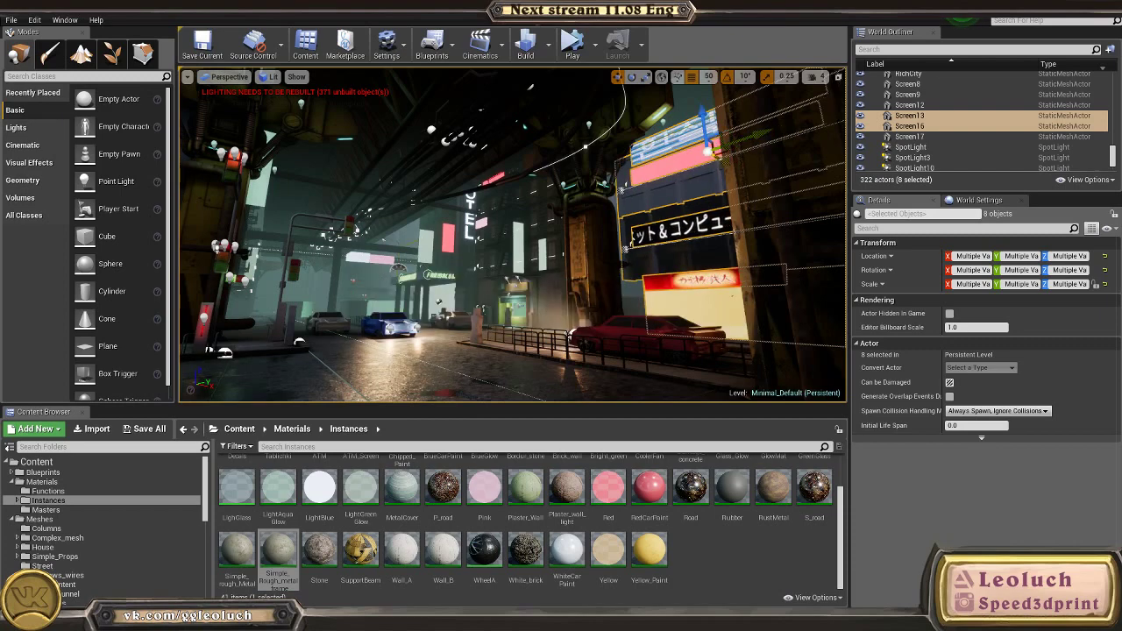
drag(712, 153, 700, 145)
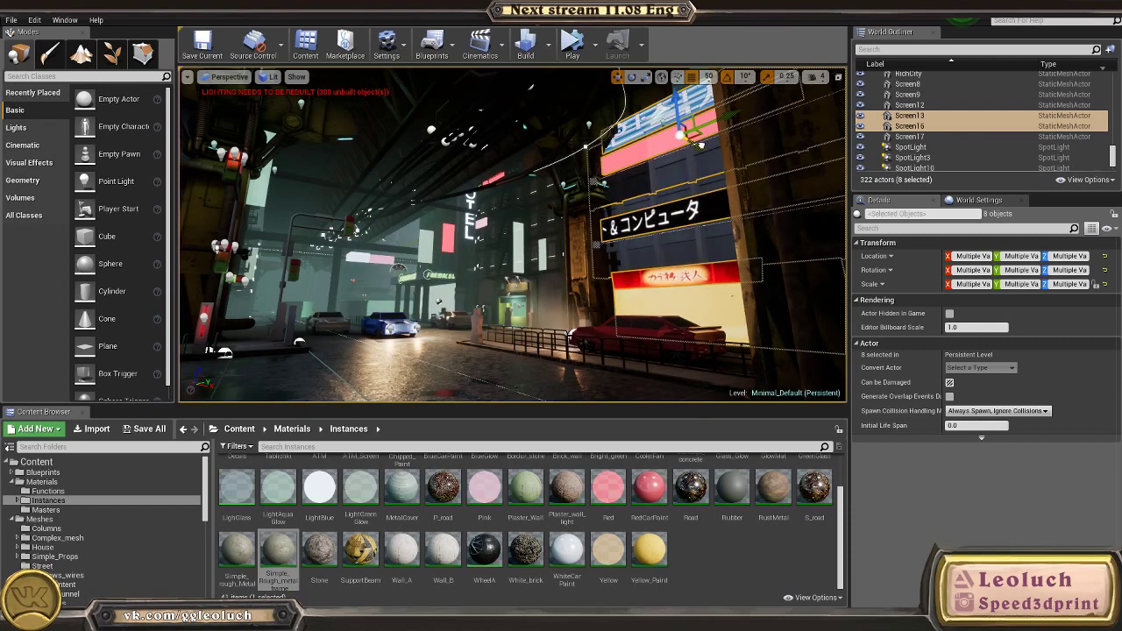
Step: Adjust the sideways position of the selected building and its signs behind the pillar, and clear the selection
drag(701, 145, 731, 161)
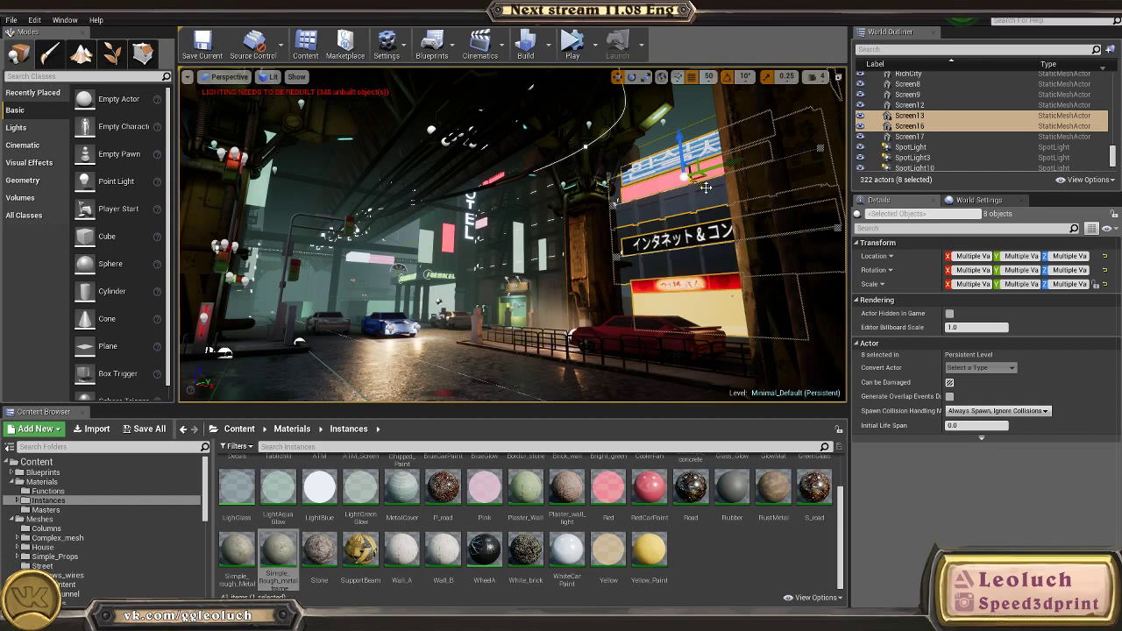
drag(706, 186, 688, 169)
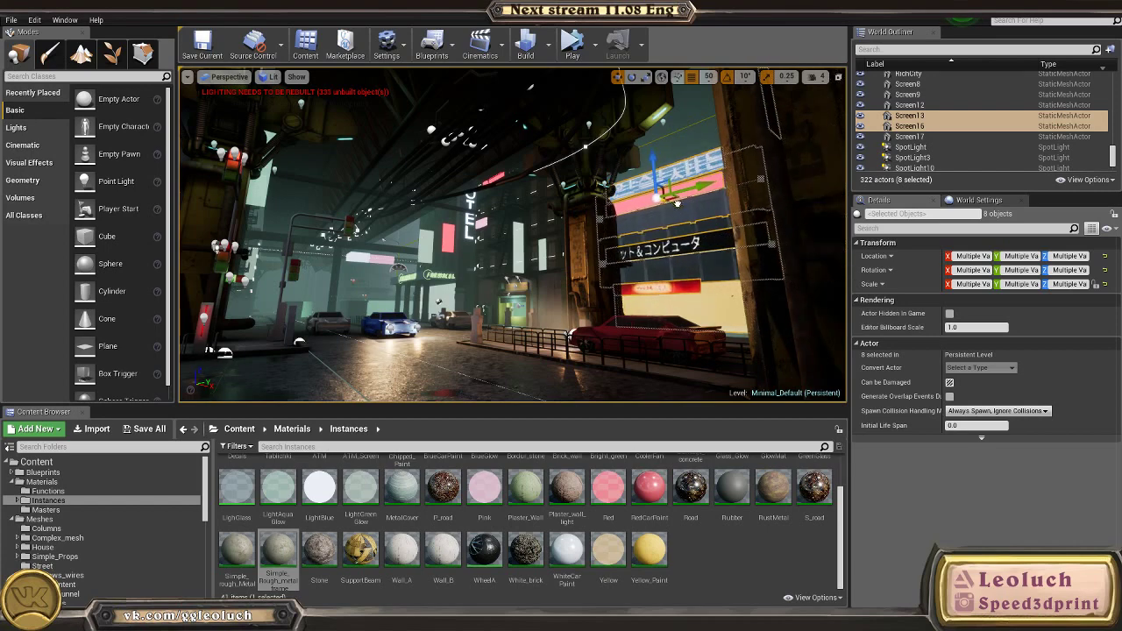
right_drag(686, 211, 738, 224)
key(w)
drag(532, 95, 555, 94)
right_drag(543, 175, 537, 176)
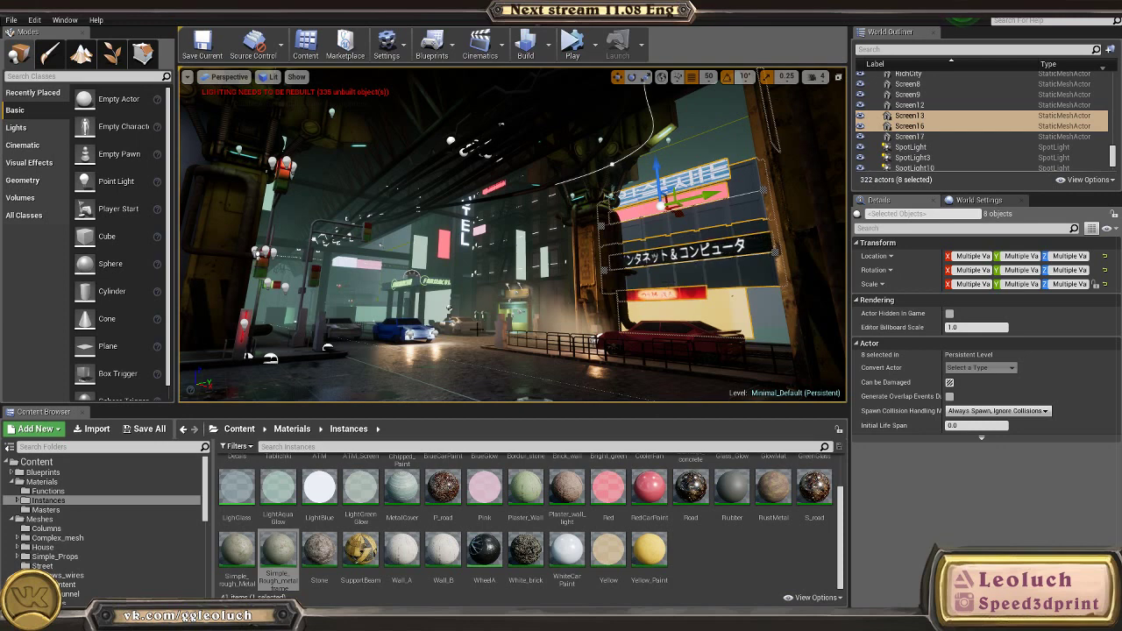
click(405, 331)
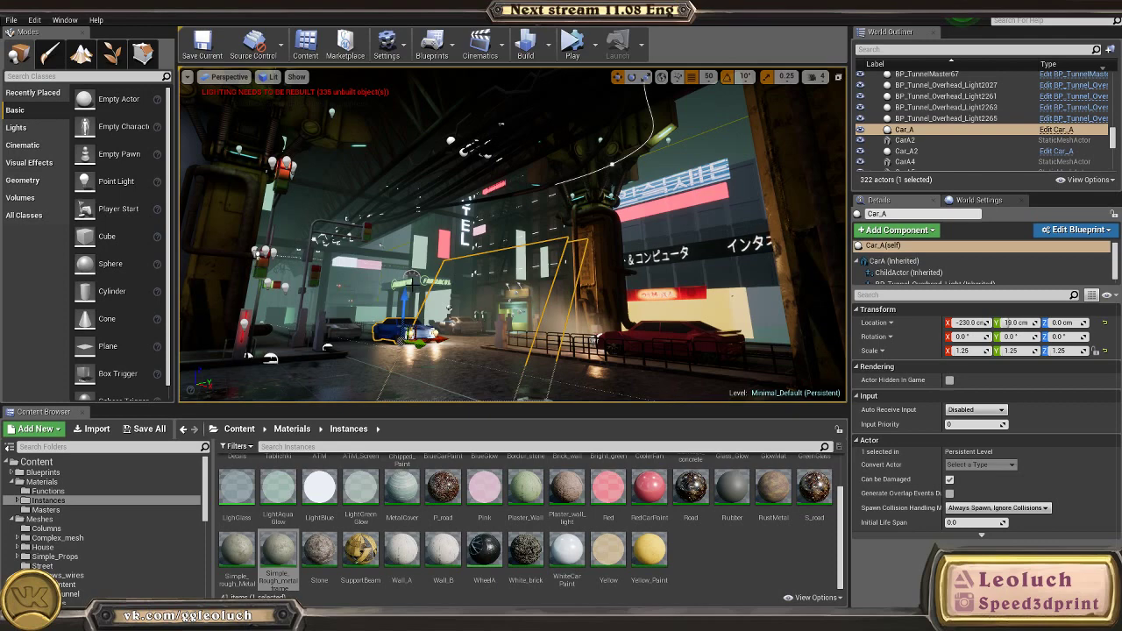
click(669, 163)
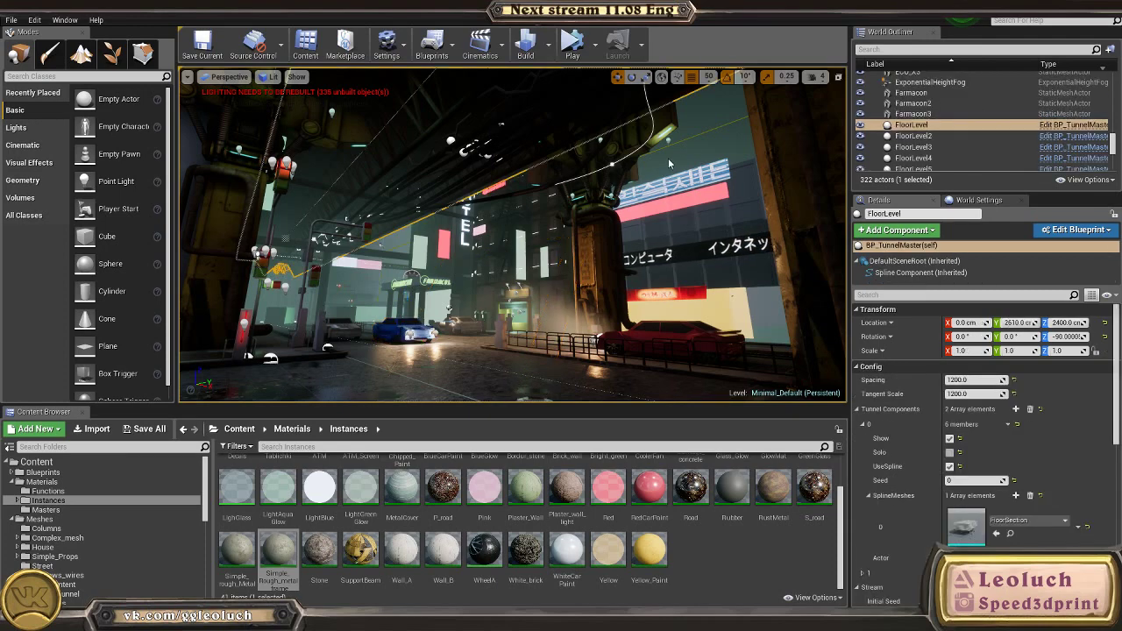
key(Escape)
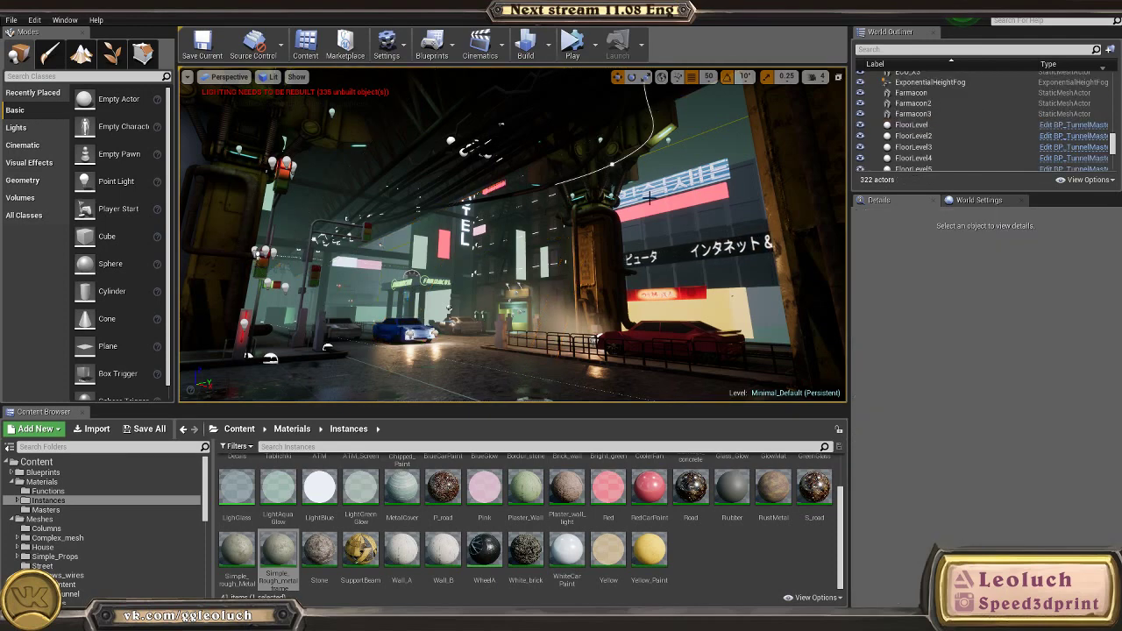
Step: Duplicate House_A's MetalFloor truss (BP_TunnelMaster4) and move the copy near the sign building's roof at X 1640, Y 170, Z 1690 cm
right_drag(545, 207, 674, 224)
key(w)
click(598, 229)
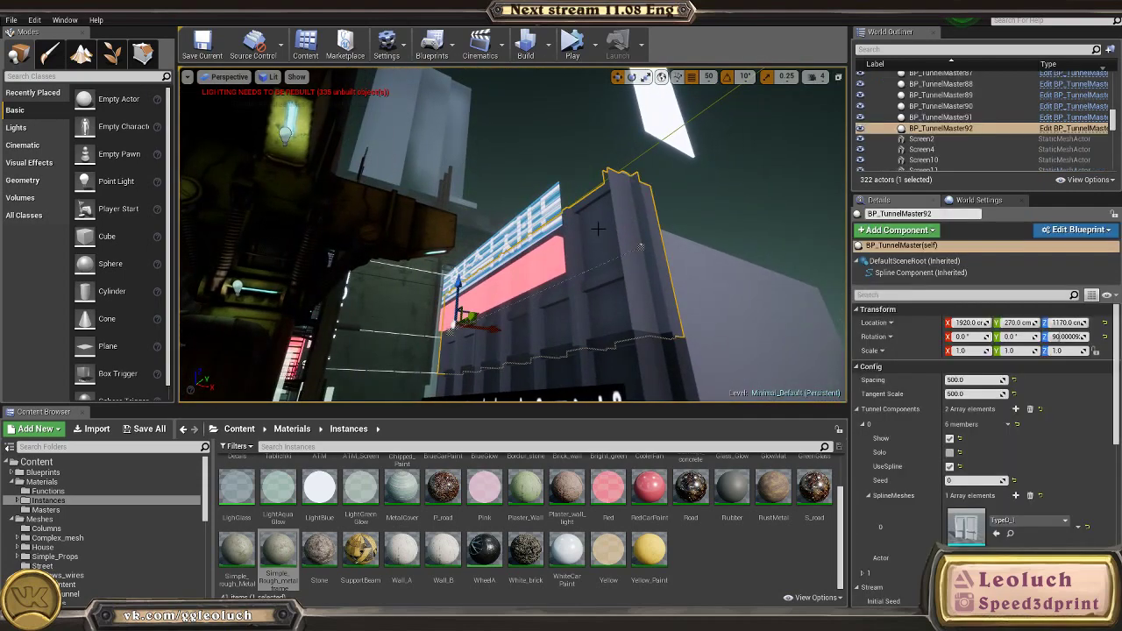
key(w)
right_drag(598, 228, 578, 262)
key(s)
right_drag(732, 296, 547, 232)
key(w)
key(w)
key(w)
key(s)
click(534, 245)
key(w)
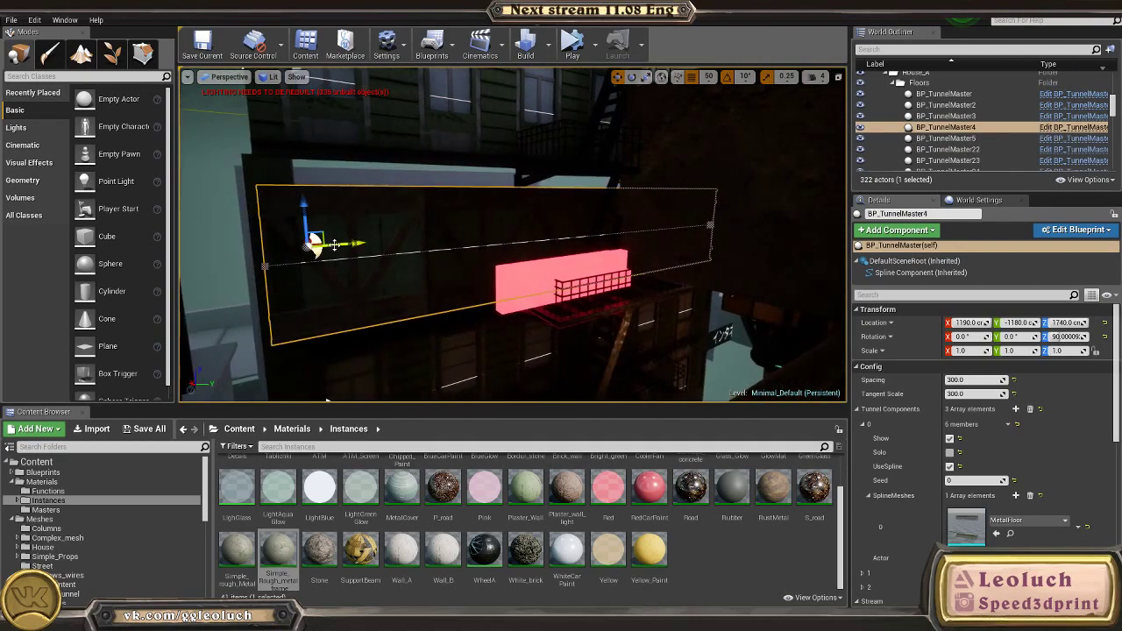
alt+drag(333, 245, 706, 228)
key(w)
right_drag(705, 228, 477, 257)
key(w)
key(s)
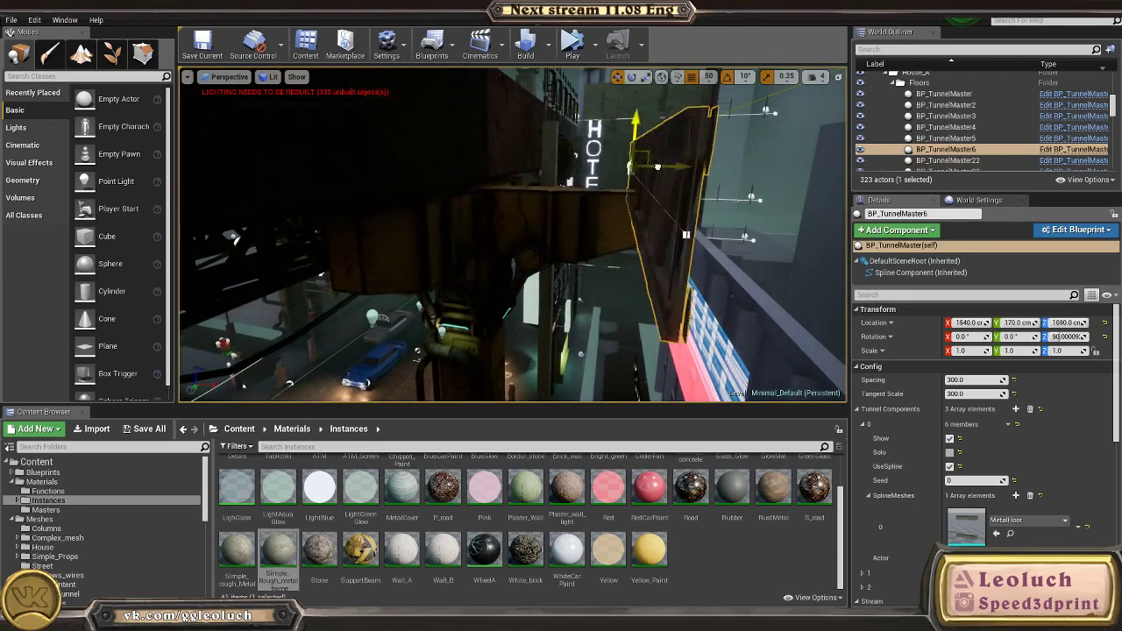
Step: Seat the copied truss on the sign building's roof at X 1890, Y 270, Z 1640 cm
drag(657, 167, 706, 192)
key(w)
right_drag(706, 192, 885, 189)
key(s)
right_drag(731, 296, 618, 296)
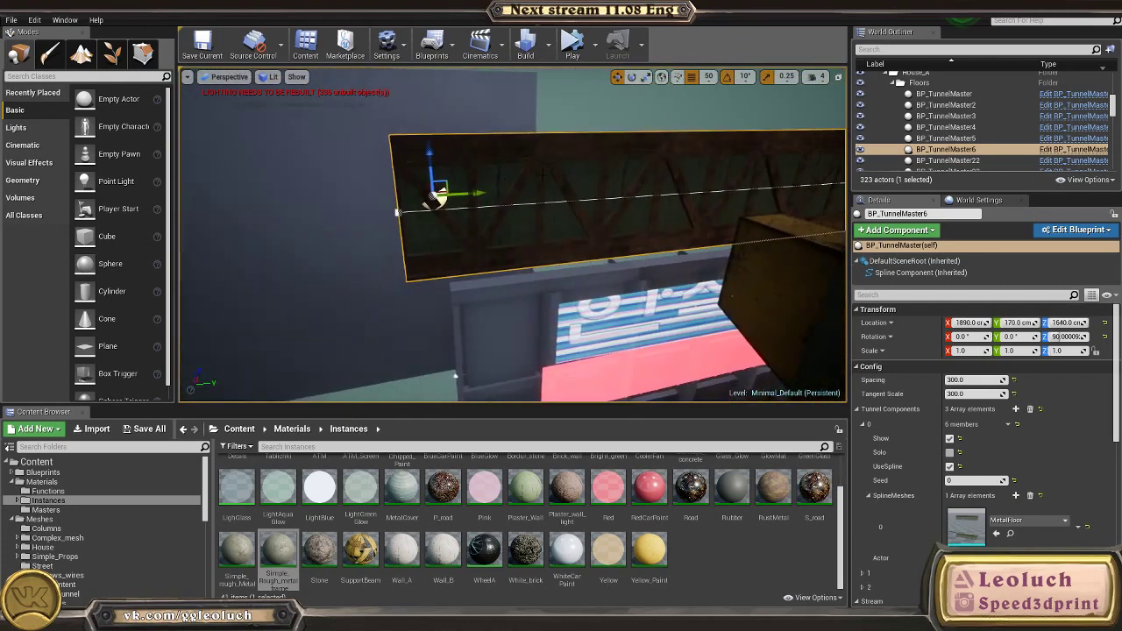
drag(488, 190, 541, 190)
key(d)
right_drag(541, 189, 329, 208)
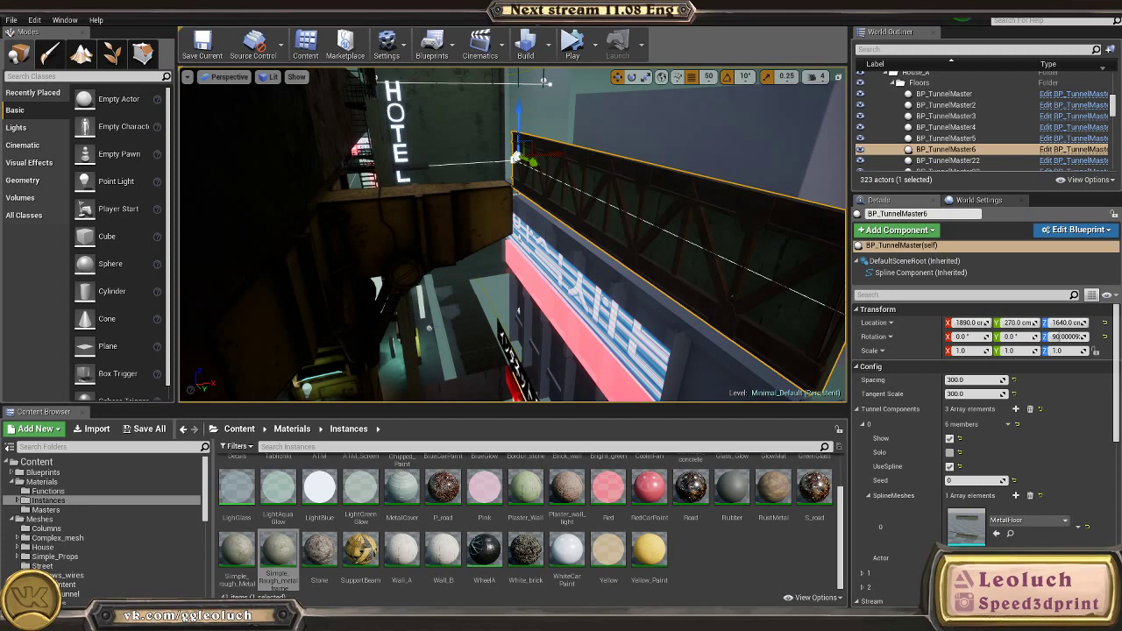
right_drag(515, 215, 526, 233)
Step: Compare the street composition from the saved camera views, checking the new roof truss and the sign building
key(1)
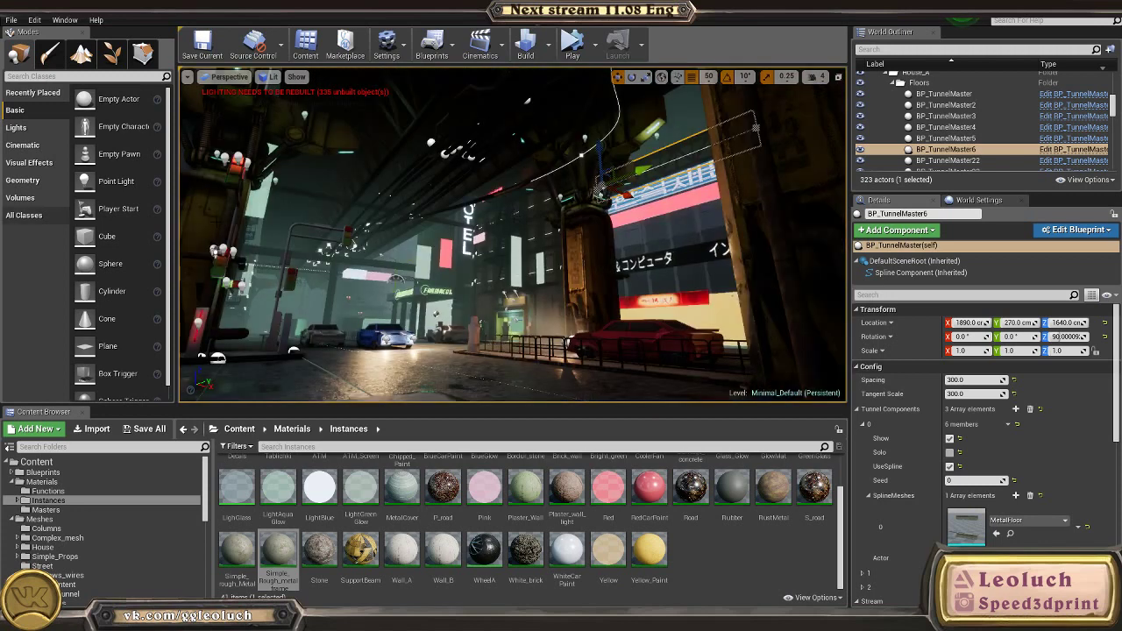
key(2)
click(411, 359)
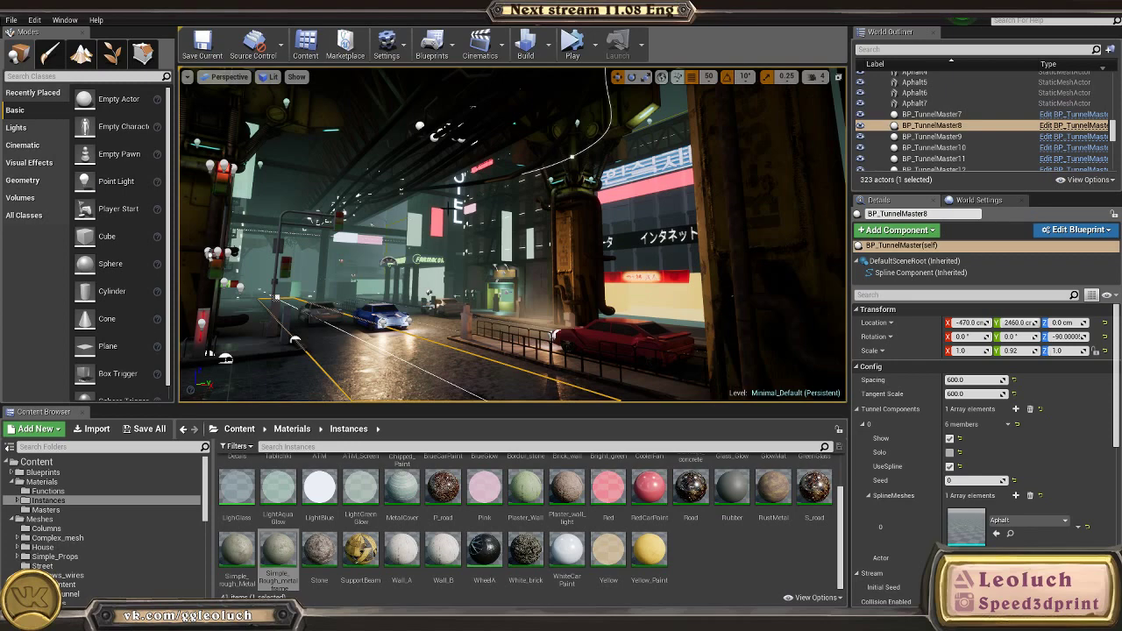
click(526, 202)
right_drag(526, 201, 631, 298)
key(1)
key(2)
key(1)
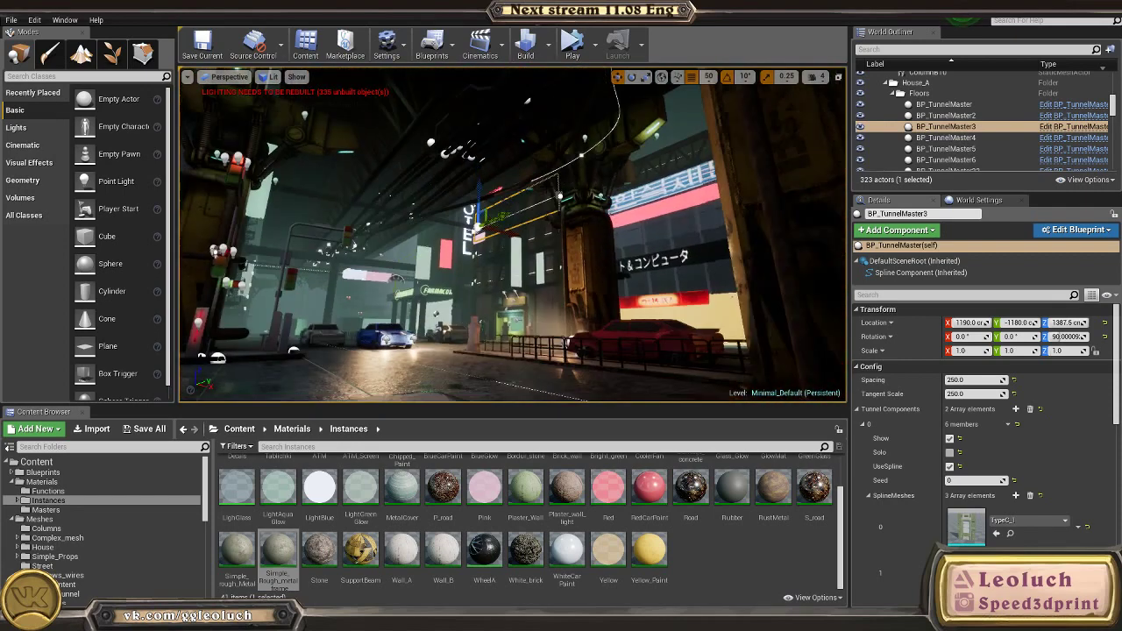
right_drag(514, 235, 510, 247)
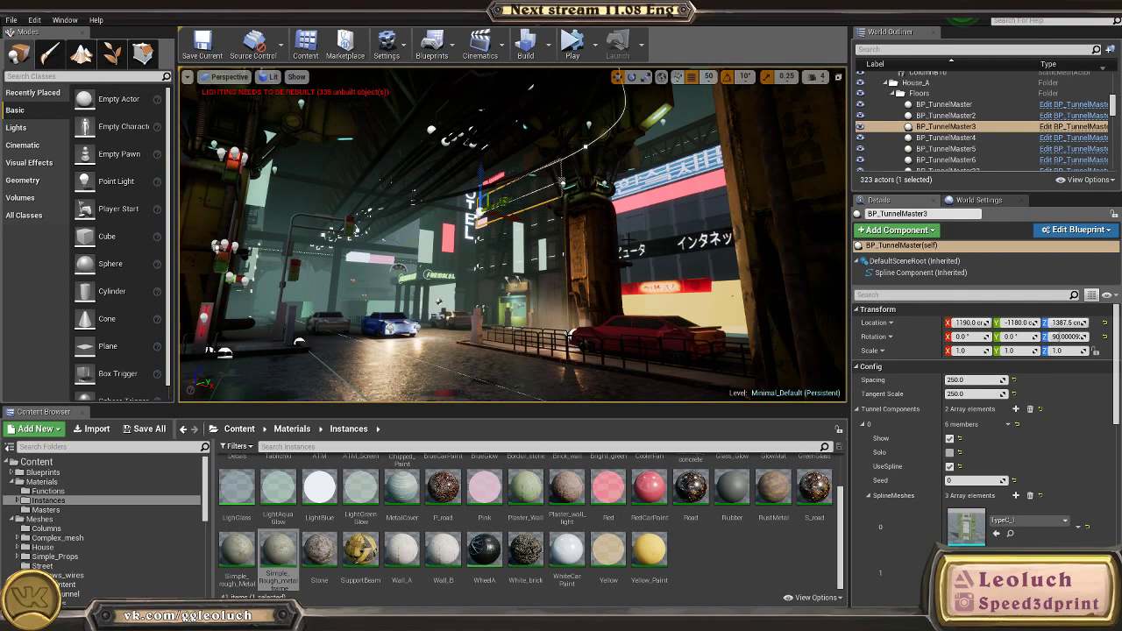
click(691, 105)
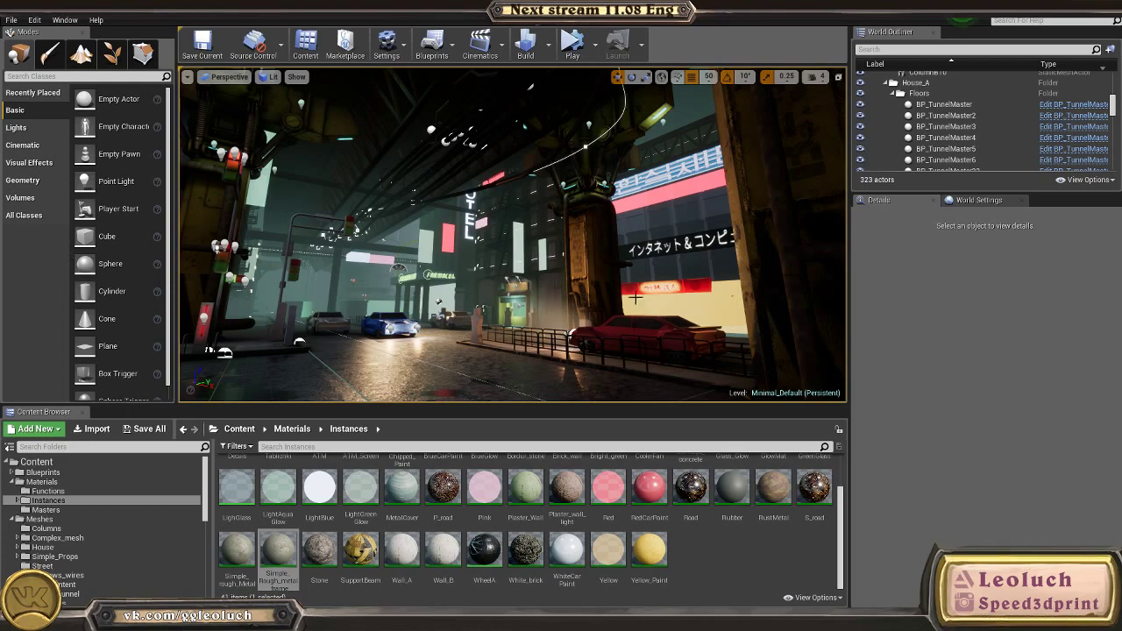
scroll(635, 298, up, 2)
scroll(643, 275, down, 2)
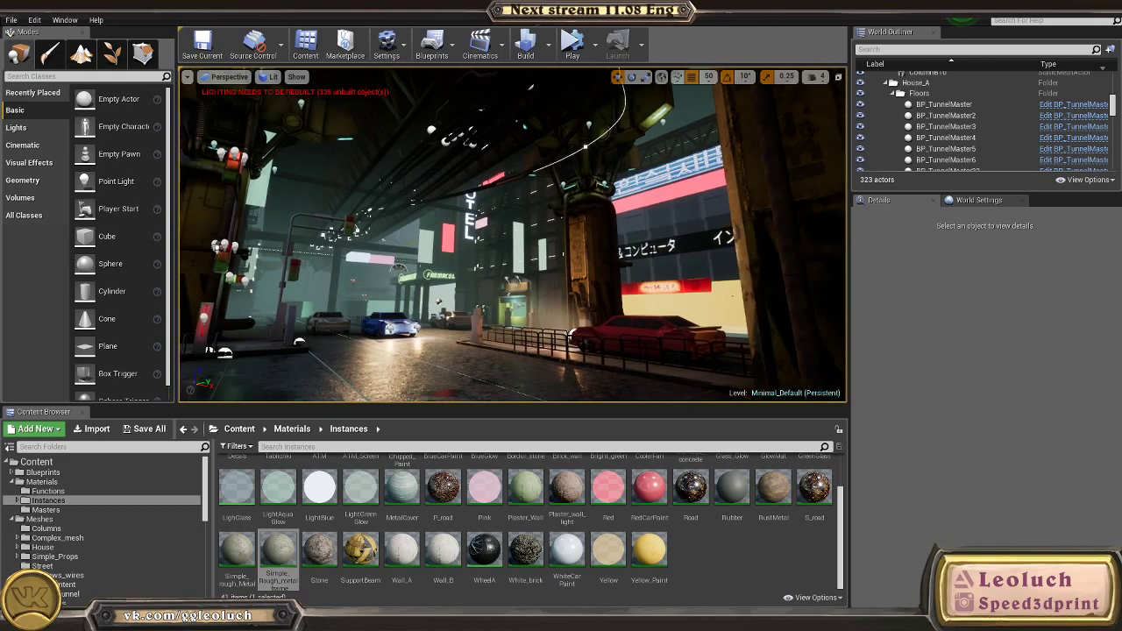
Step: Select the building's floor sections, rooftop truss, black and blue signs, yellow and pink screens, and white billboard together
key(w)
right_drag(643, 275, 789, 279)
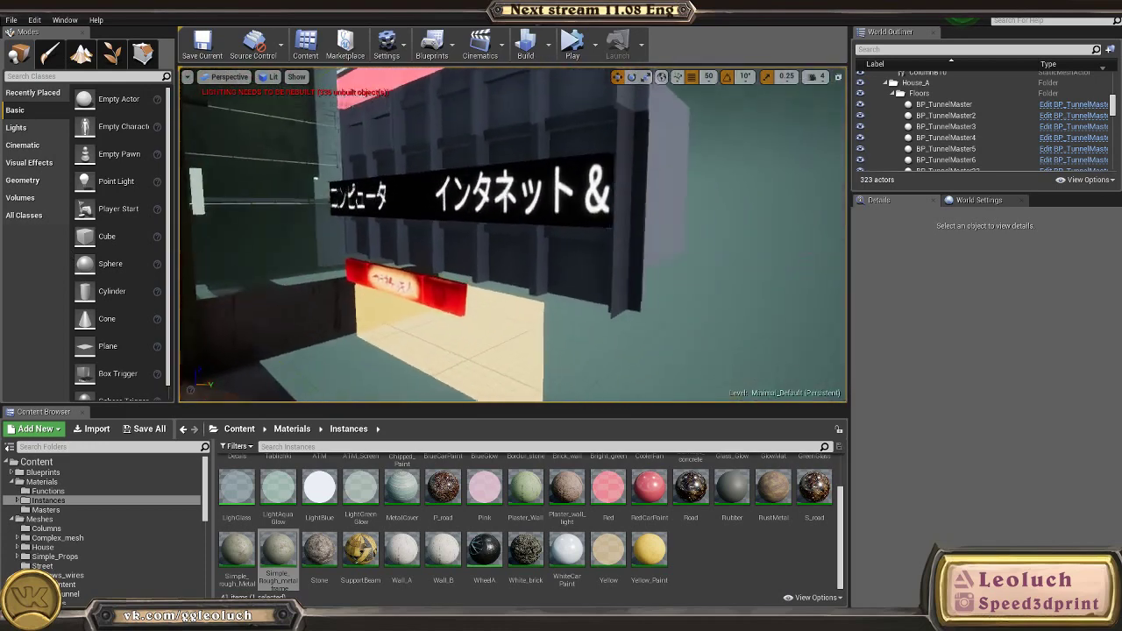
key(w)
click(571, 296)
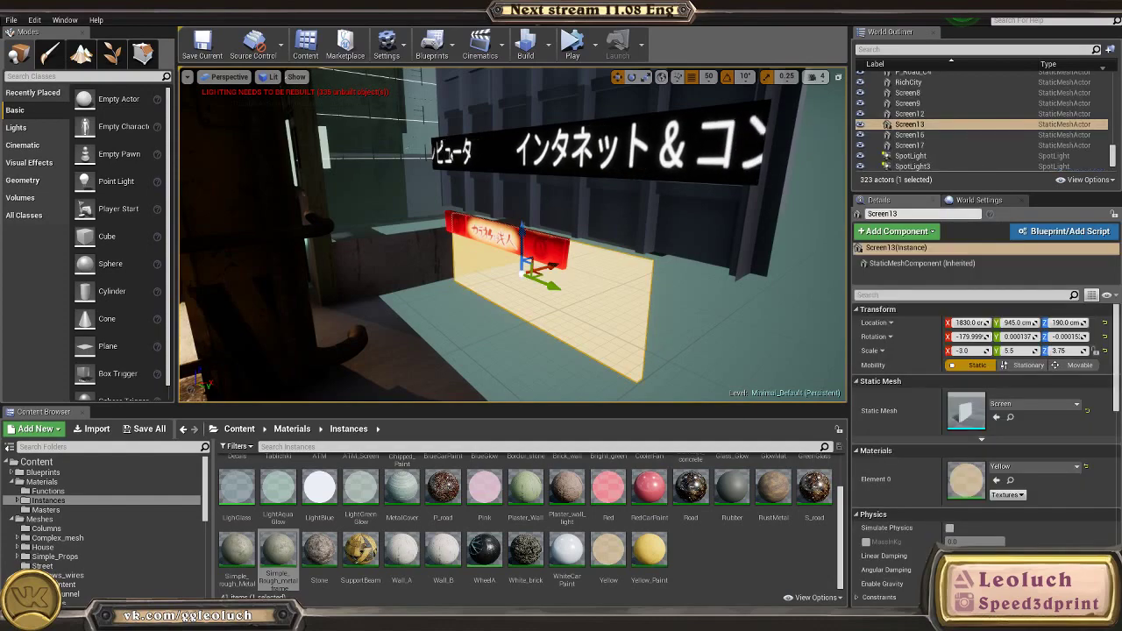
key(w)
right_drag(571, 296, 489, 159)
key(s)
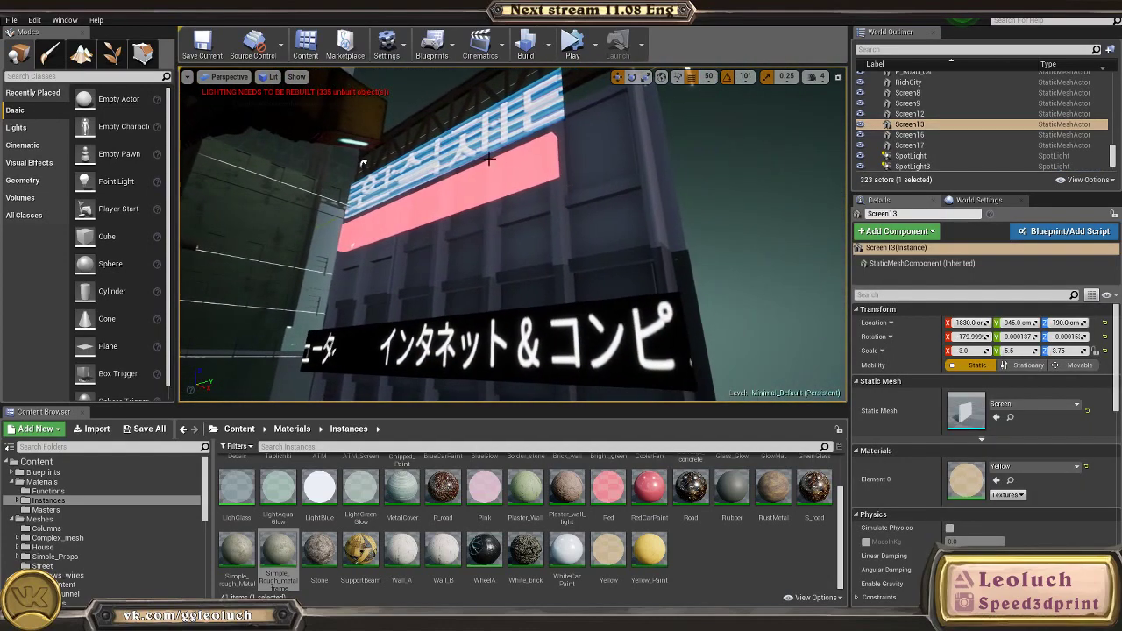
ctrl+click(464, 109)
ctrl+click(469, 147)
ctrl+click(468, 185)
ctrl+click(491, 232)
right_drag(491, 232, 508, 268)
ctrl+click(519, 337)
ctrl+click(543, 269)
right_drag(579, 267, 478, 232)
ctrl+click(575, 215)
key(s)
key(d)
key(a)
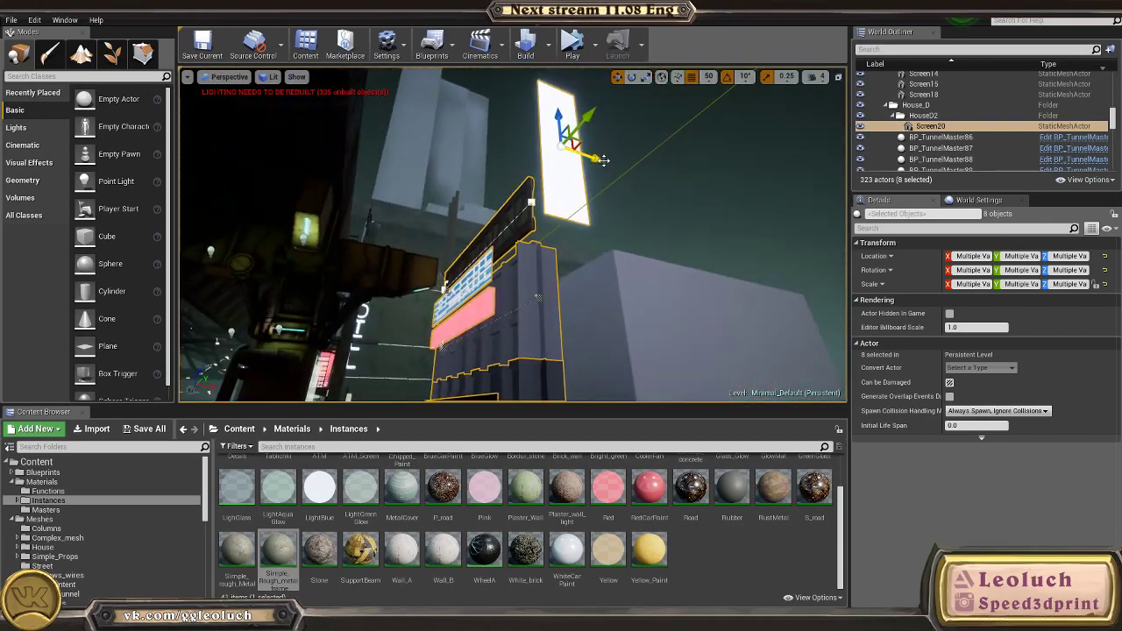
Step: Move the selected building group about 550 cm toward negative X and 650 cm toward positive Y
drag(607, 160, 515, 155)
right_drag(516, 155, 524, 109)
key(a)
key(w)
right_drag(832, 166, 589, 329)
right_drag(563, 280, 657, 305)
drag(644, 158, 714, 156)
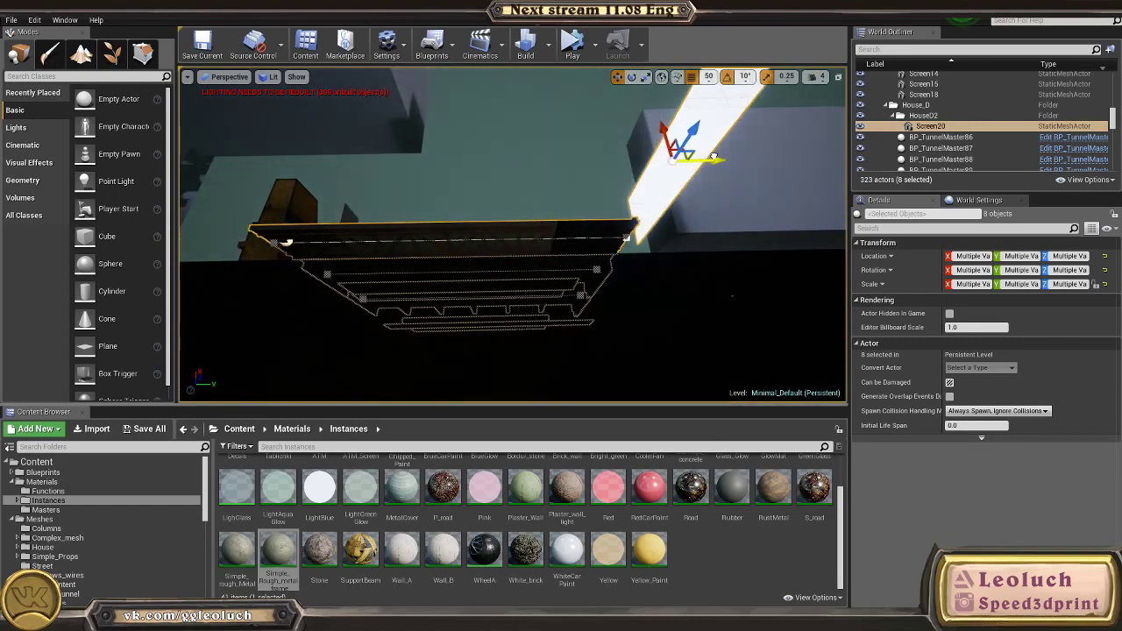
right_drag(390, 172, 484, 248)
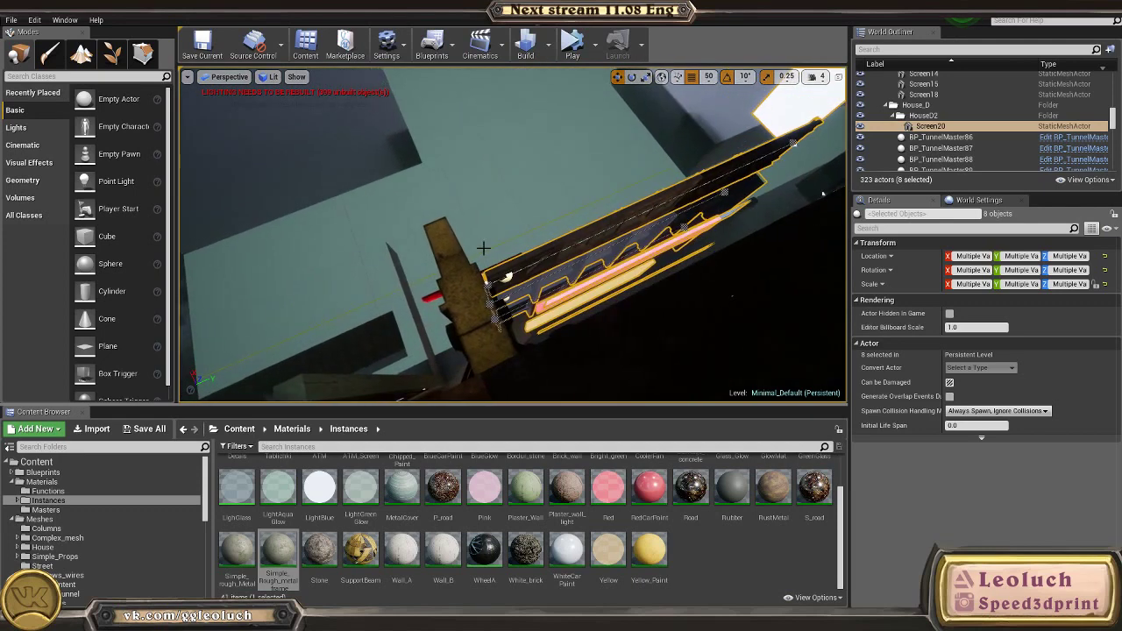
key(1)
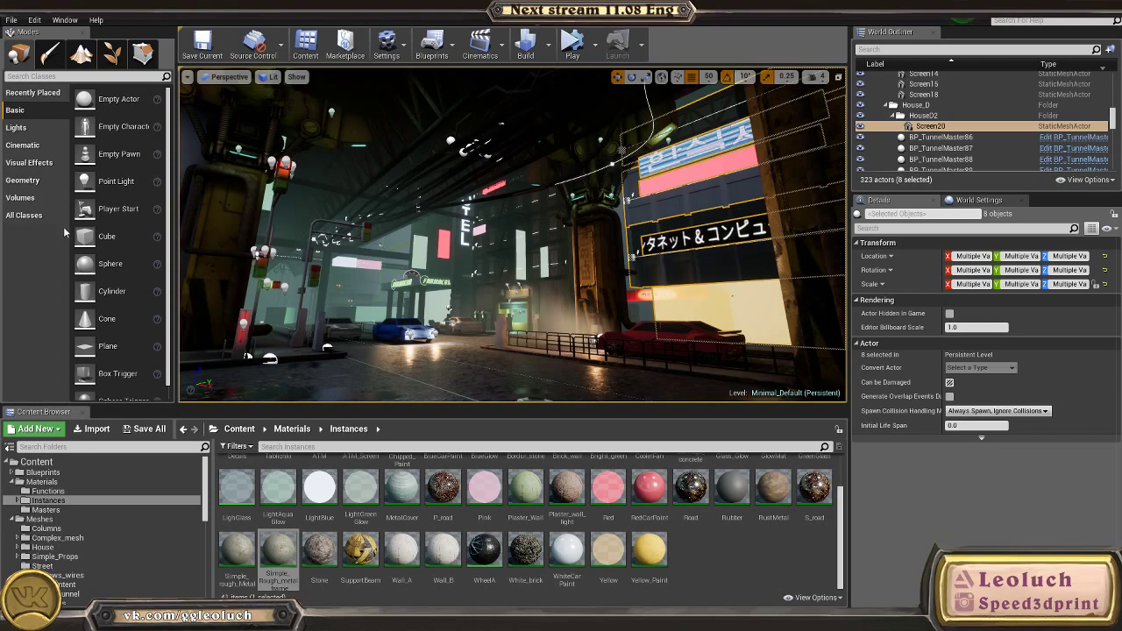
Step: Shift the black Japanese sign and the blue sign with its pink screen along the facade toward the central pillar
click(682, 244)
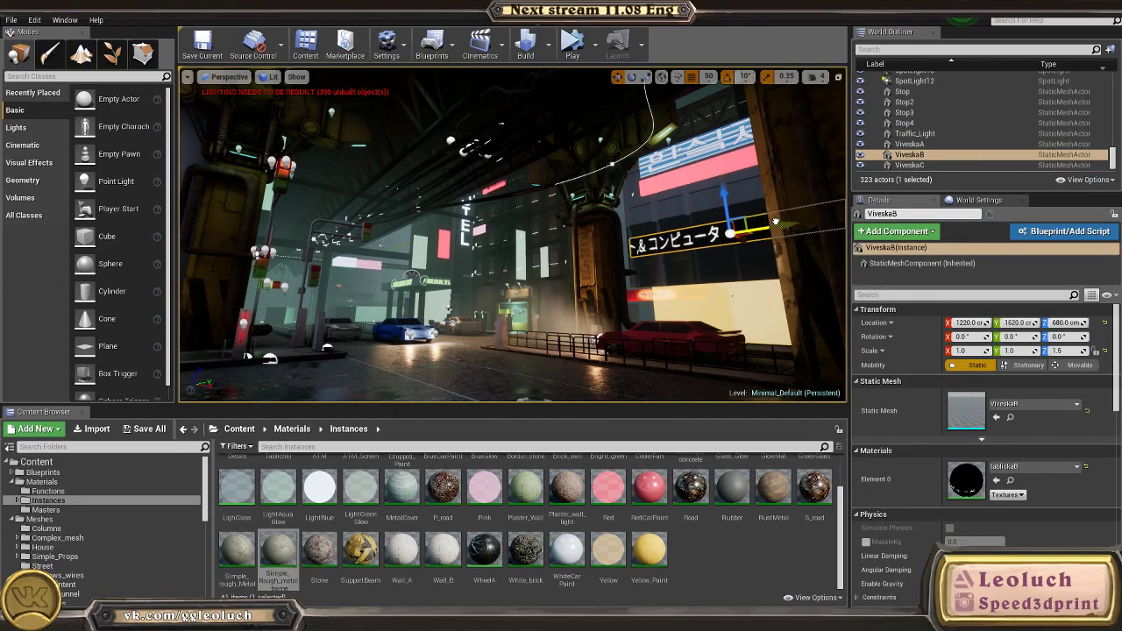
click(687, 177)
ctrl+click(656, 167)
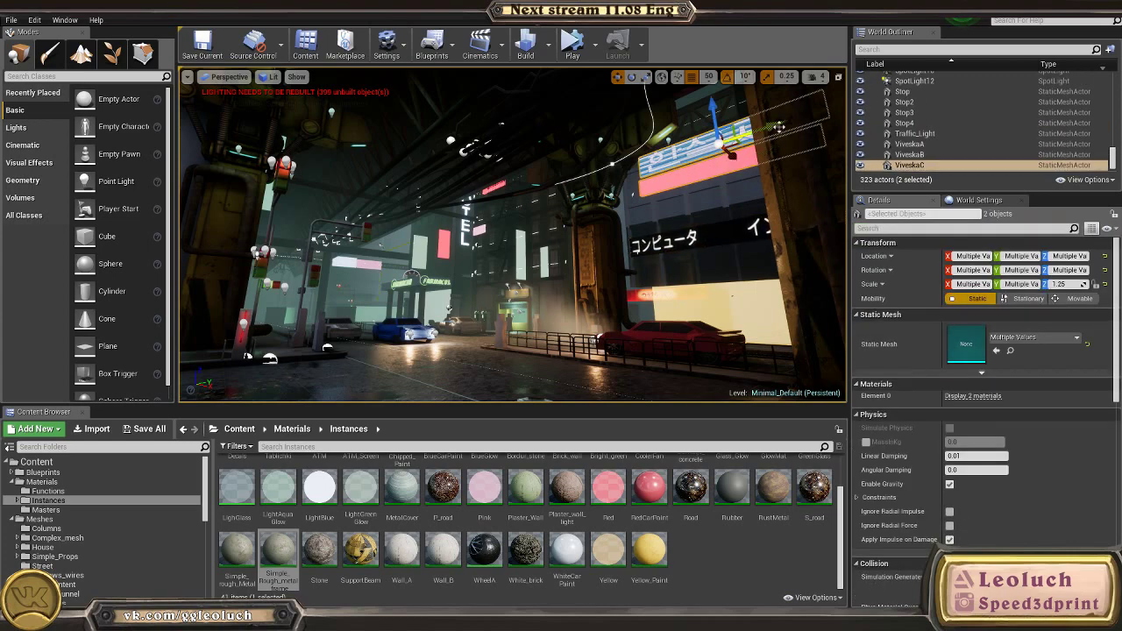
drag(773, 125, 706, 184)
click(729, 167)
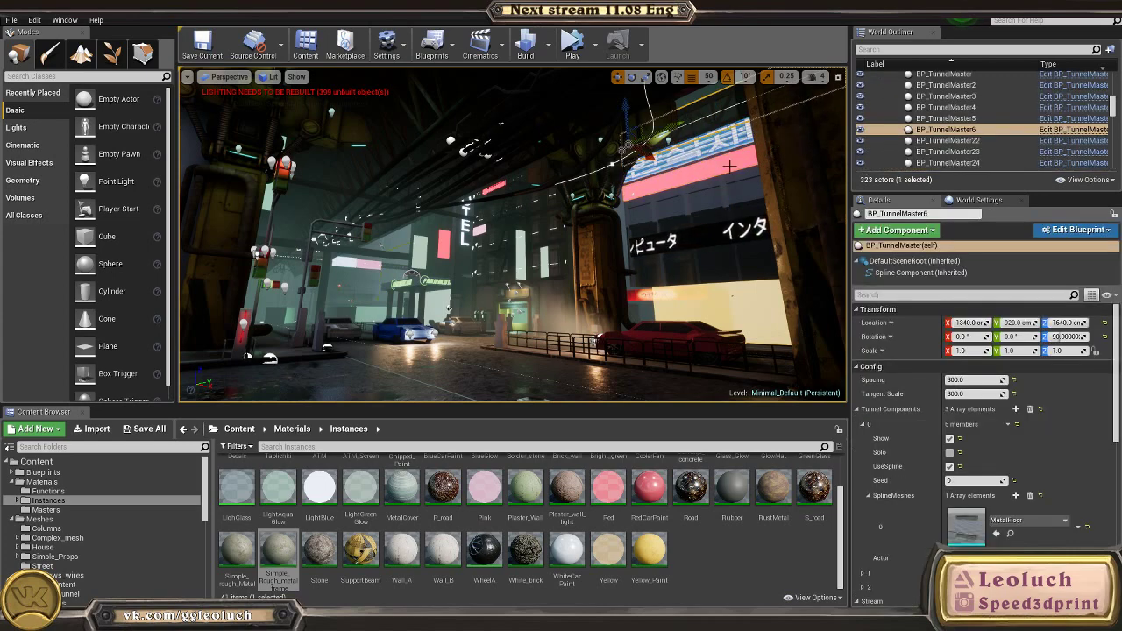
click(324, 375)
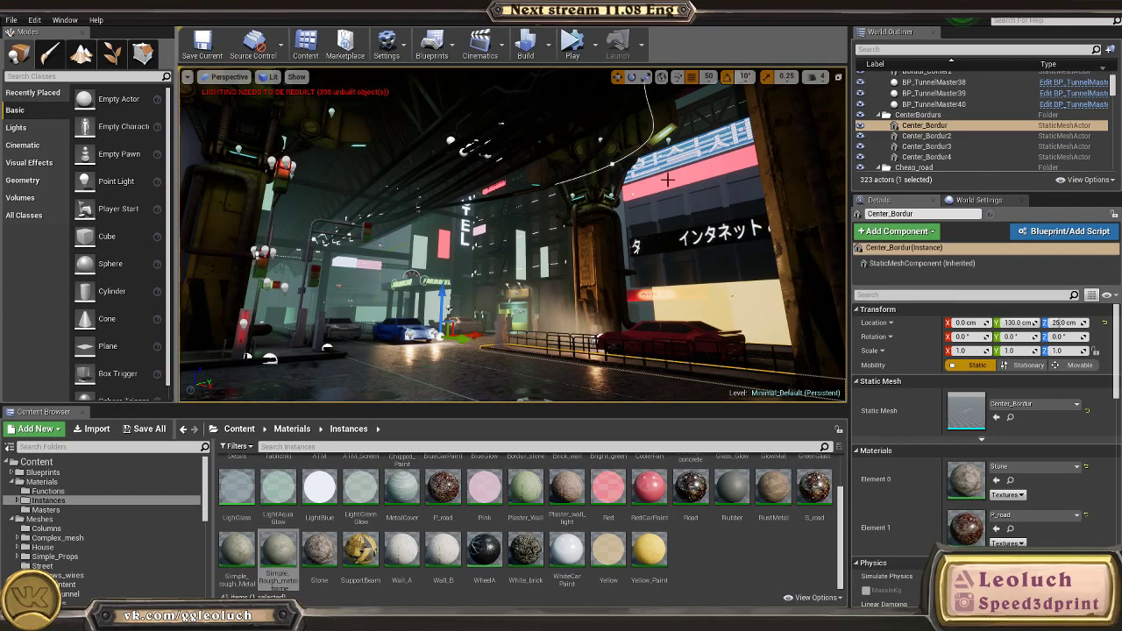
Step: Examine the moved building's floor sections and signs up close and from the saved camera views
key(w)
right_drag(513, 235, 640, 203)
right_drag(543, 263, 583, 245)
click(543, 314)
right_drag(544, 314, 491, 263)
key(s)
right_drag(605, 263, 570, 272)
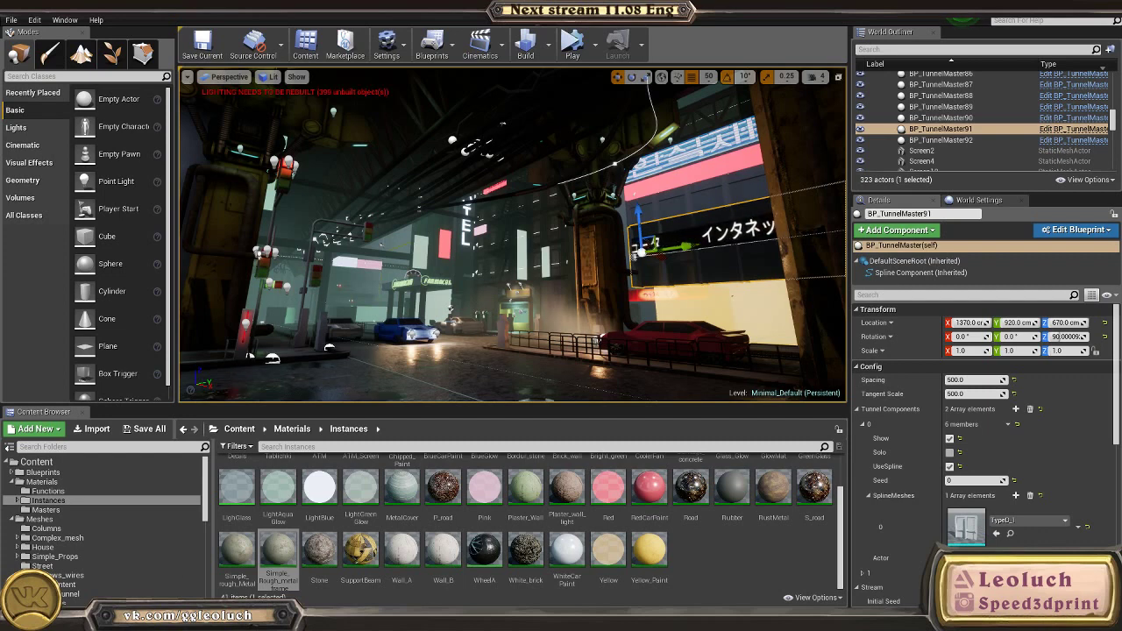
click(594, 248)
mouse_move(535, 382)
right_down()
mouse_move(561, 382)
mouse_move(535, 382)
right_up()
click(727, 221)
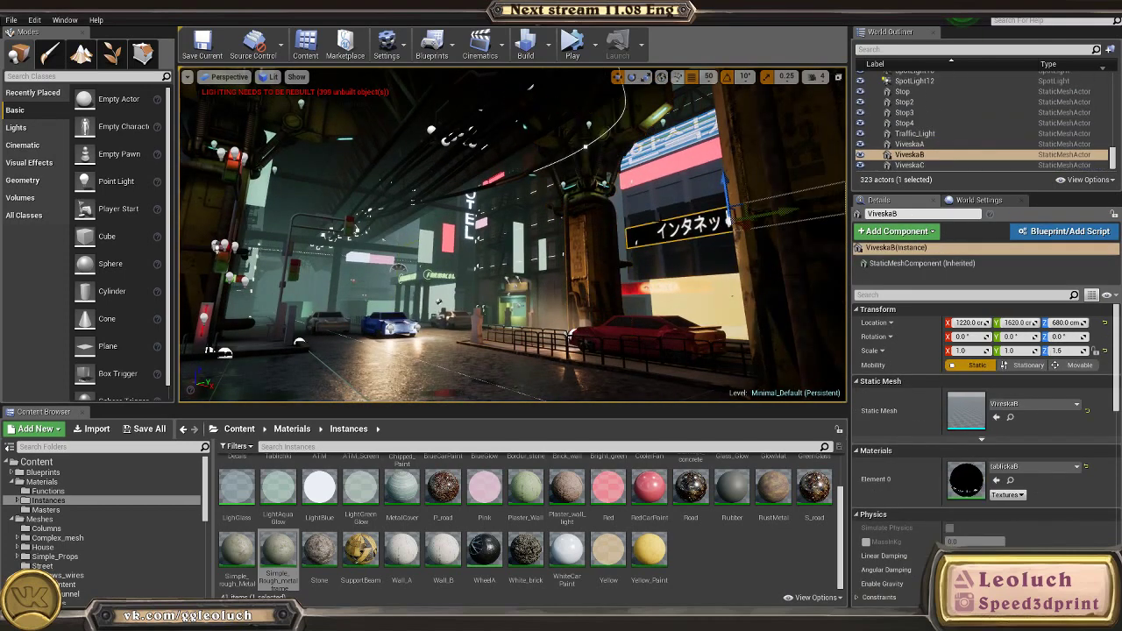
Step: Move the red sign ViveskaA above the yellow screen on the relocated building, at X 1270, Y 1435, Z 350 cm
click(671, 301)
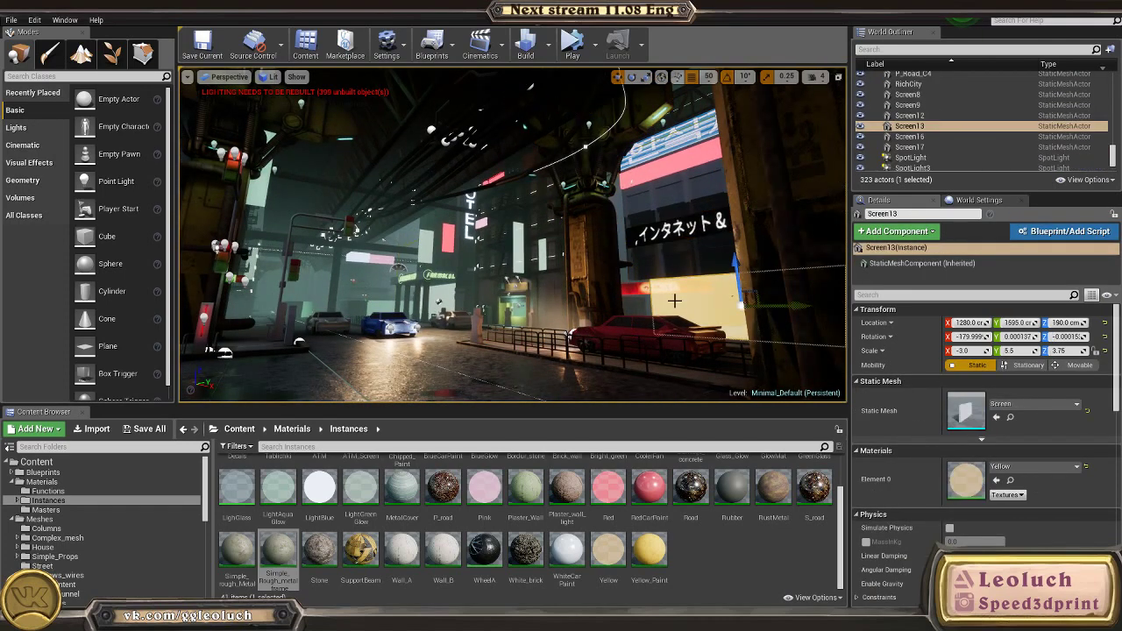
right_drag(670, 300, 703, 263)
key(f)
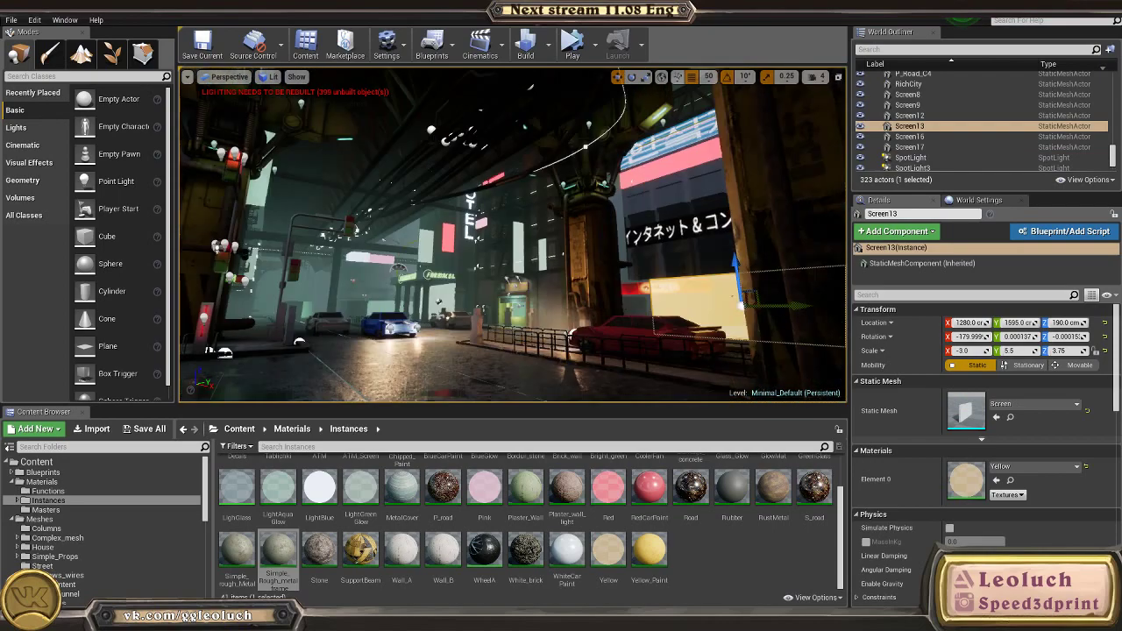
right_drag(703, 263, 464, 228)
click(386, 183)
right_drag(386, 182, 562, 214)
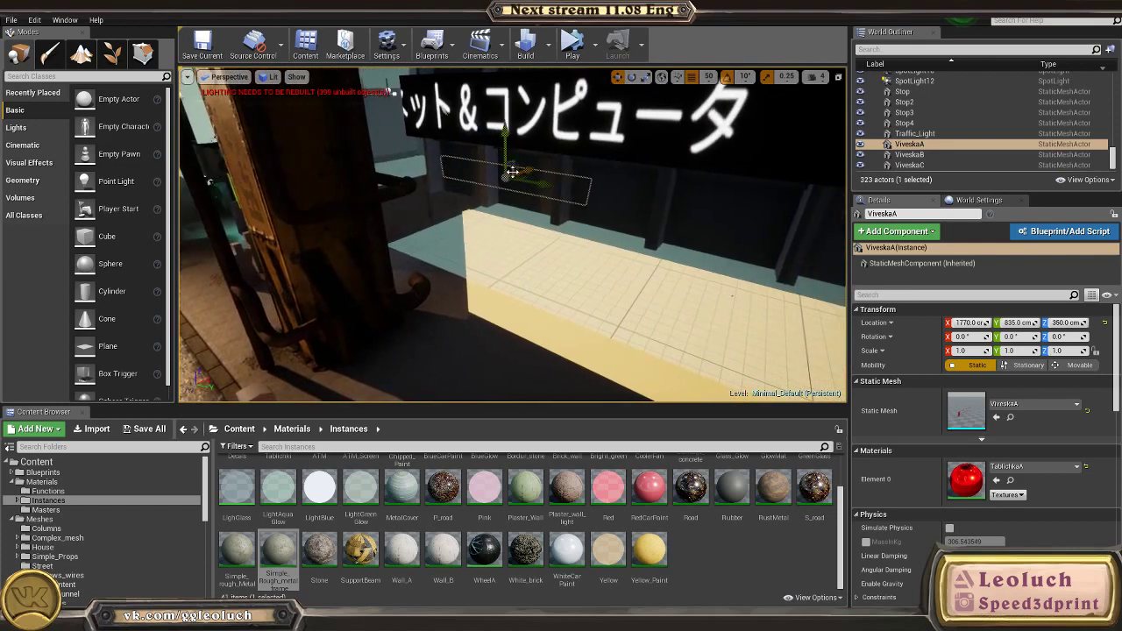
drag(515, 173, 657, 276)
right_drag(658, 276, 685, 228)
shift+drag(644, 309, 671, 322)
right_drag(553, 294, 553, 277)
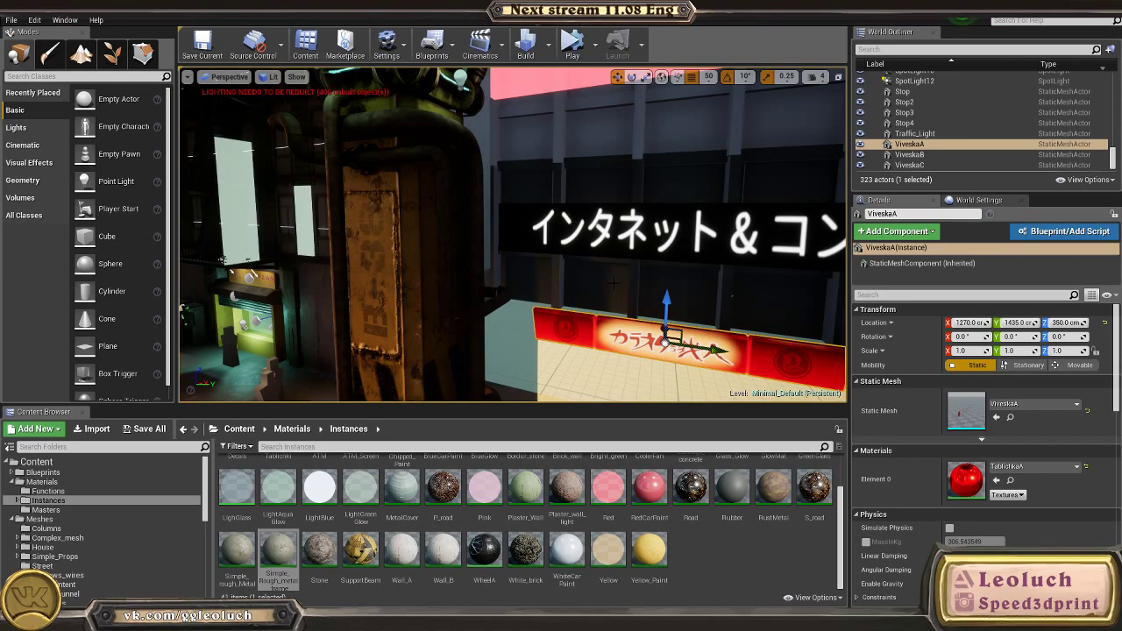
Step: Pull the red sign forward from the facade to X 1120 cm and check it from the street camera view
key(d)
right_drag(589, 284, 492, 317)
drag(572, 269, 539, 273)
key(d)
right_drag(539, 273, 582, 273)
key(s)
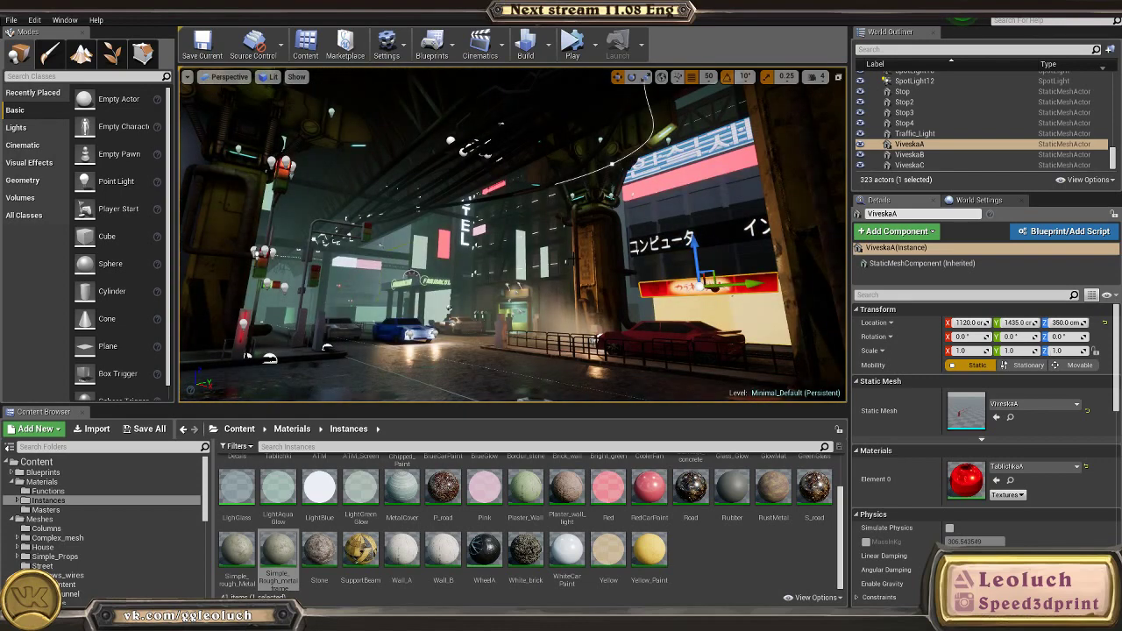
Step: Slide the red sign along the facade toward the central pillar and deselect it
drag(735, 284, 715, 291)
click(566, 361)
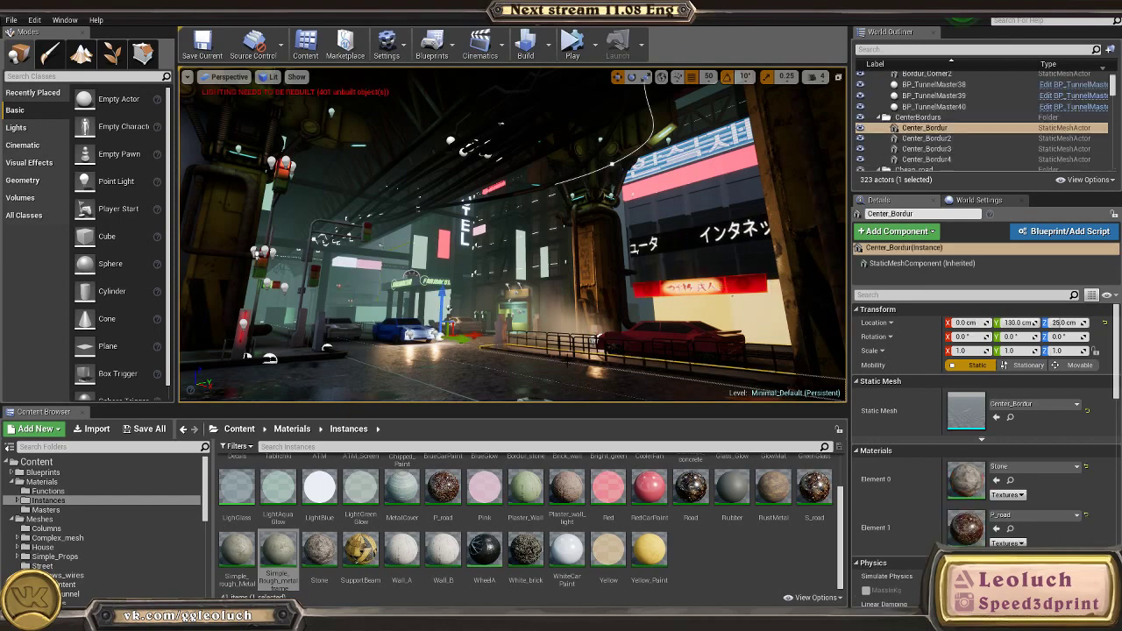
Step: Move the figure human2 from the median to the front of the yellow screen, at X 1170, Y 1440 cm
key(w)
right_drag(566, 361, 624, 331)
key(s)
key(w)
right_drag(551, 301, 476, 283)
click(410, 261)
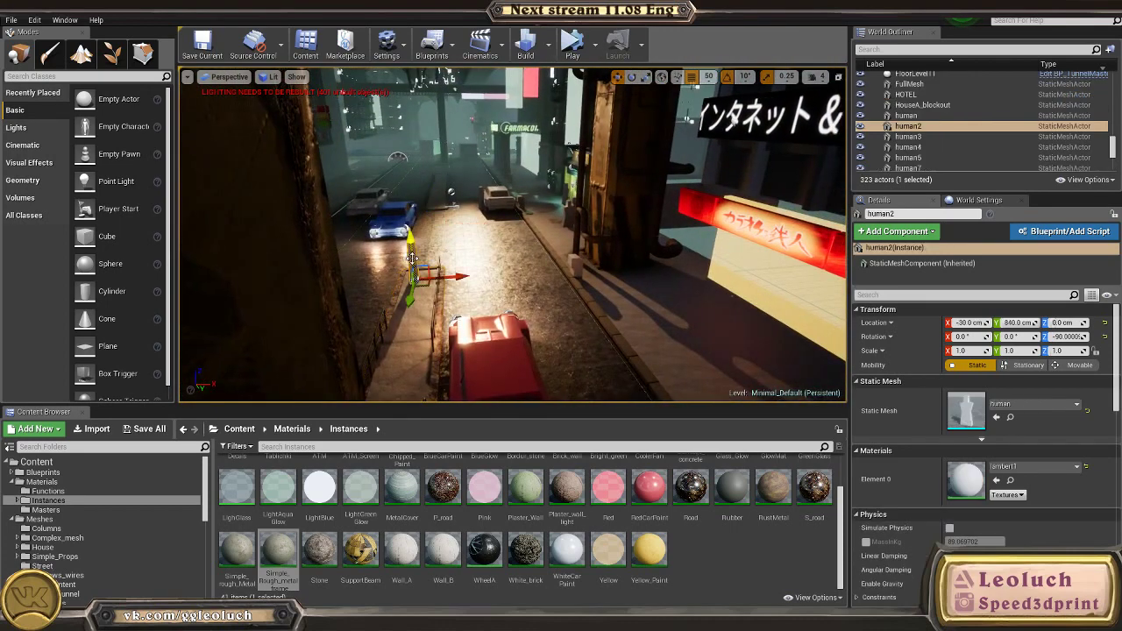
alt+drag(441, 277, 692, 288)
key(ctrl+z)
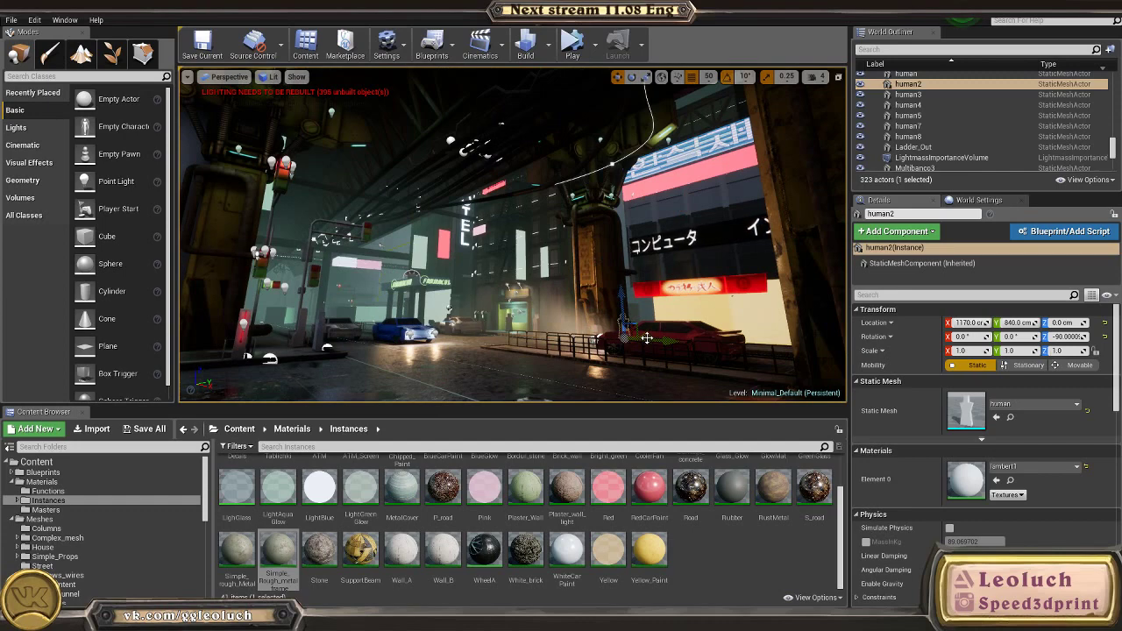
drag(666, 336, 761, 349)
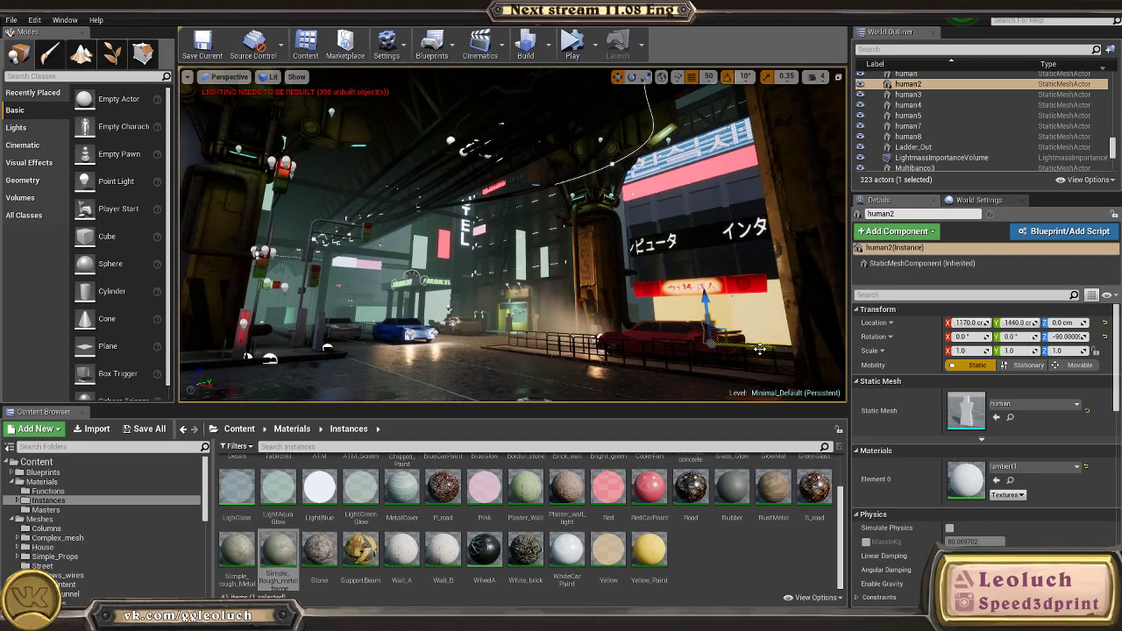
Step: Flatten the red car by setting its Z scale to 1.0 and check it from the street camera view
key(w)
right_drag(693, 322, 597, 313)
click(692, 322)
key(s)
key(r)
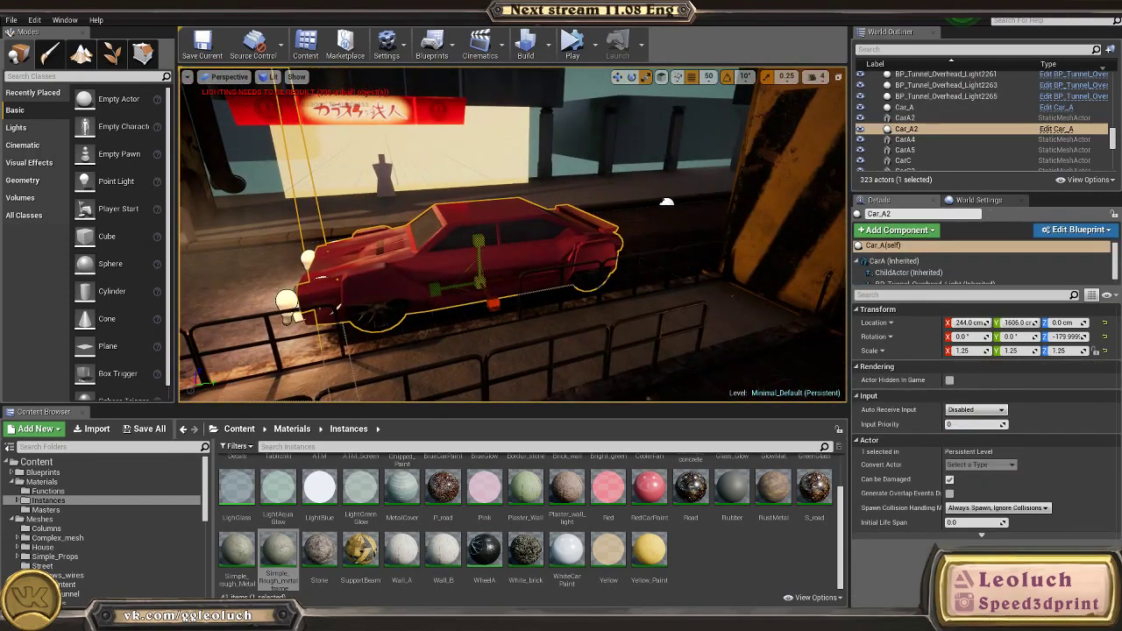
click(668, 201)
key(f)
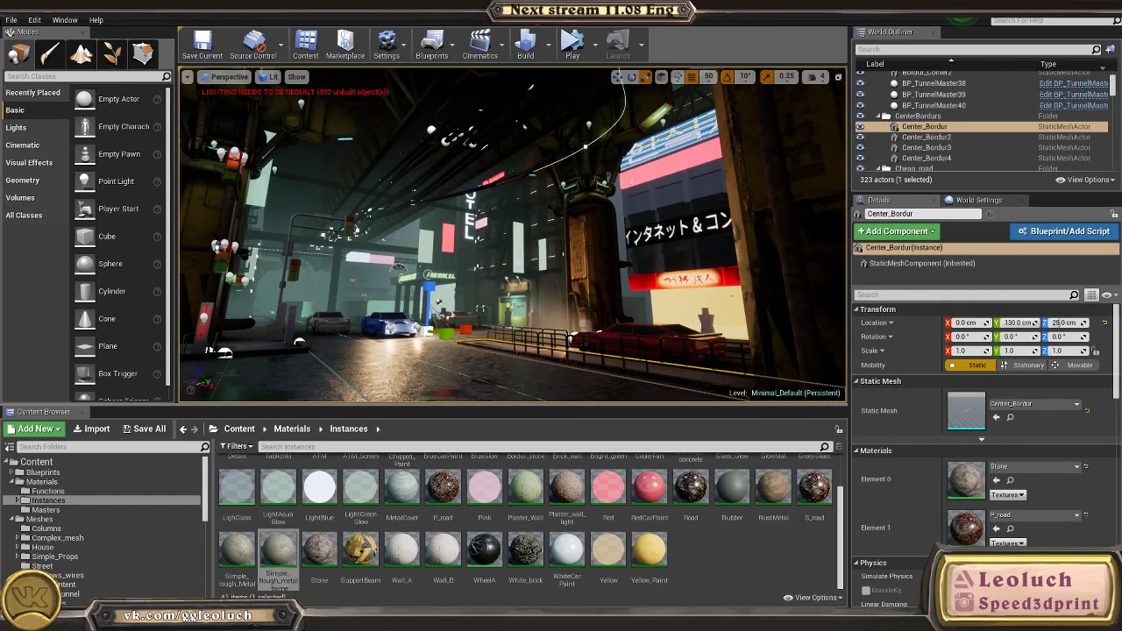
Step: Shift the figure human2 along the yellow screen to Y 1390 cm and deselect it
click(706, 319)
key(w)
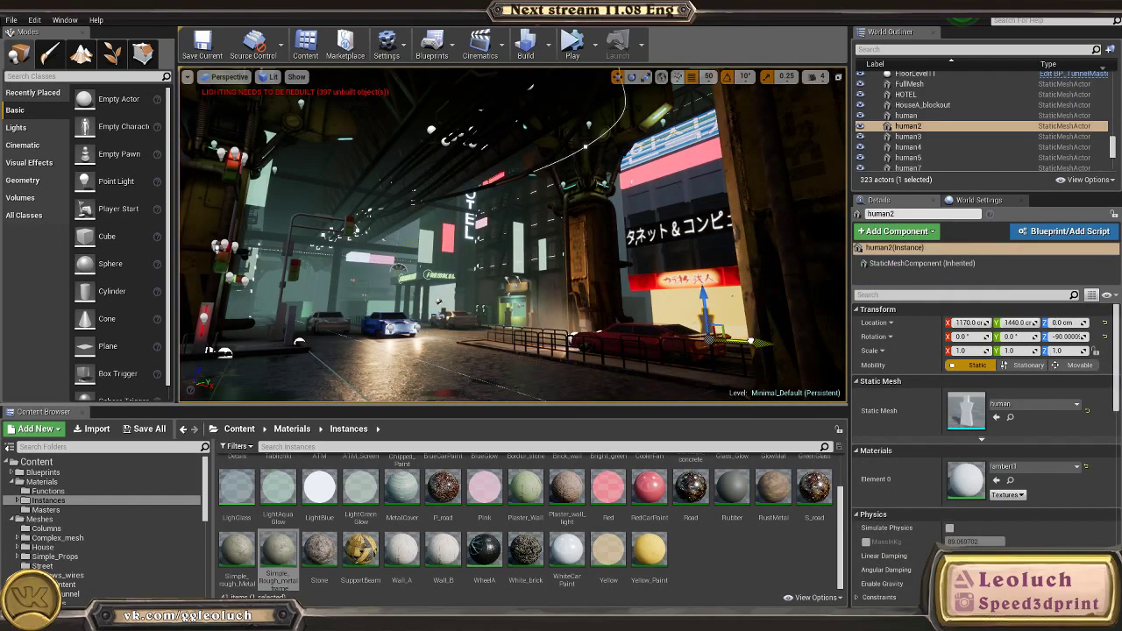
drag(751, 341, 742, 334)
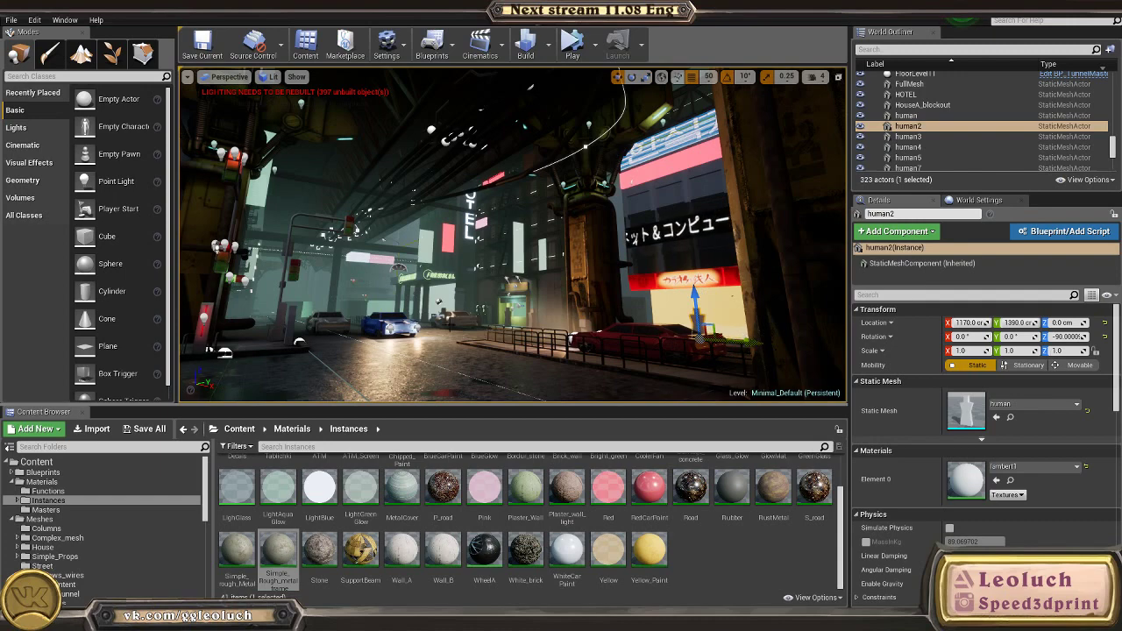
click(402, 377)
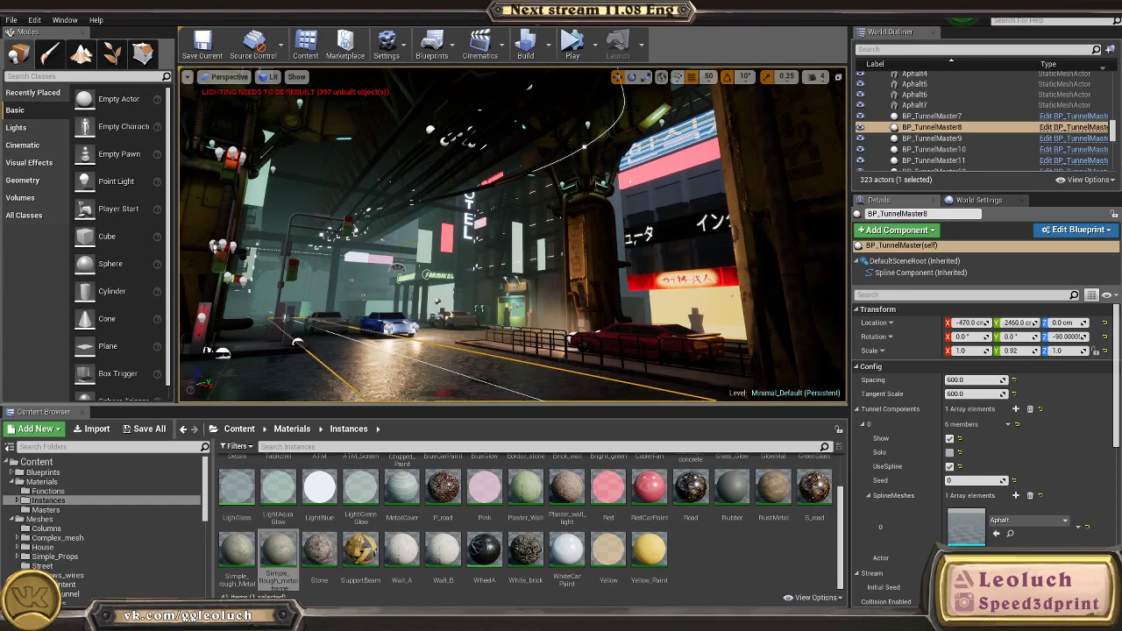
Step: Examine the support pillar SupportBeam11 from above, move it to Y 710 cm and return to the street camera view
key(w)
right_drag(514, 235, 640, 333)
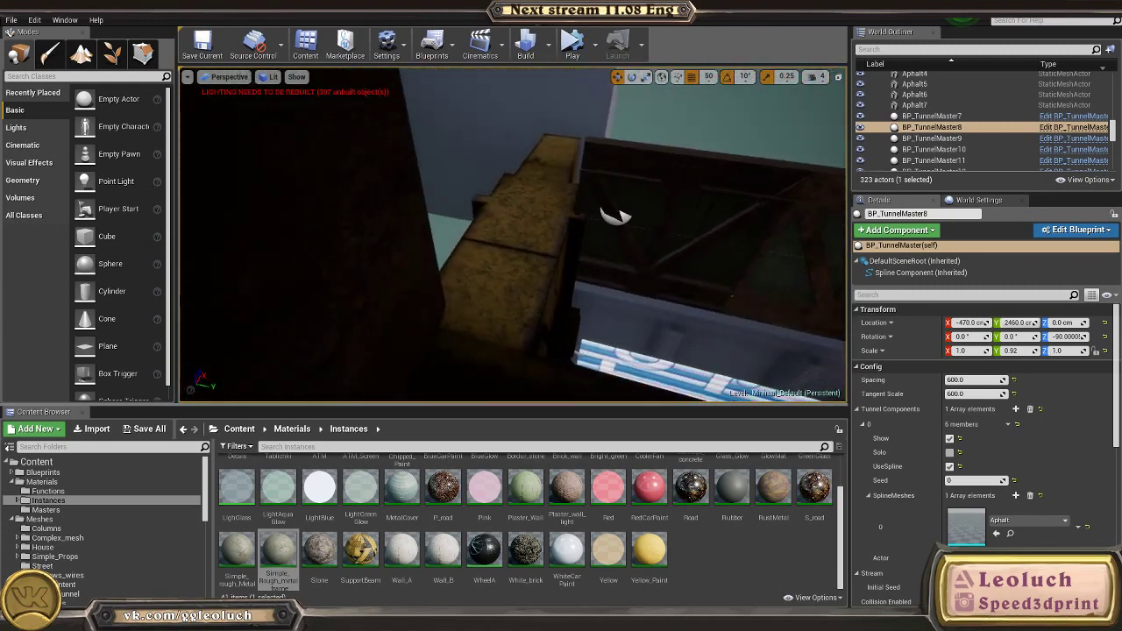
right_drag(614, 214, 579, 197)
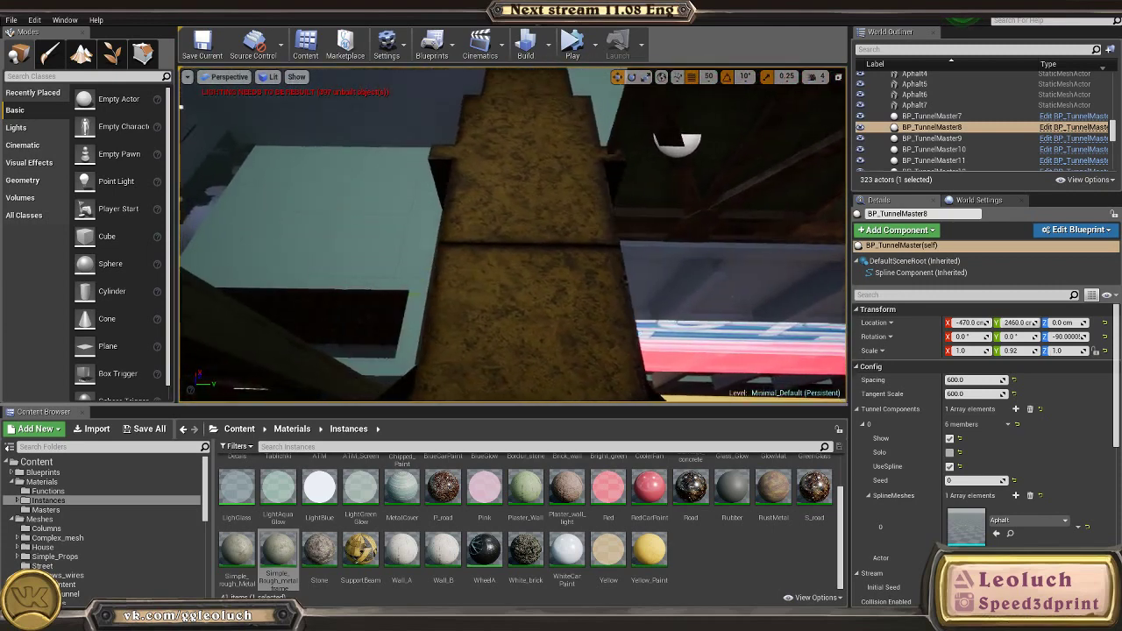
right_drag(514, 234, 561, 272)
key(1)
click(594, 239)
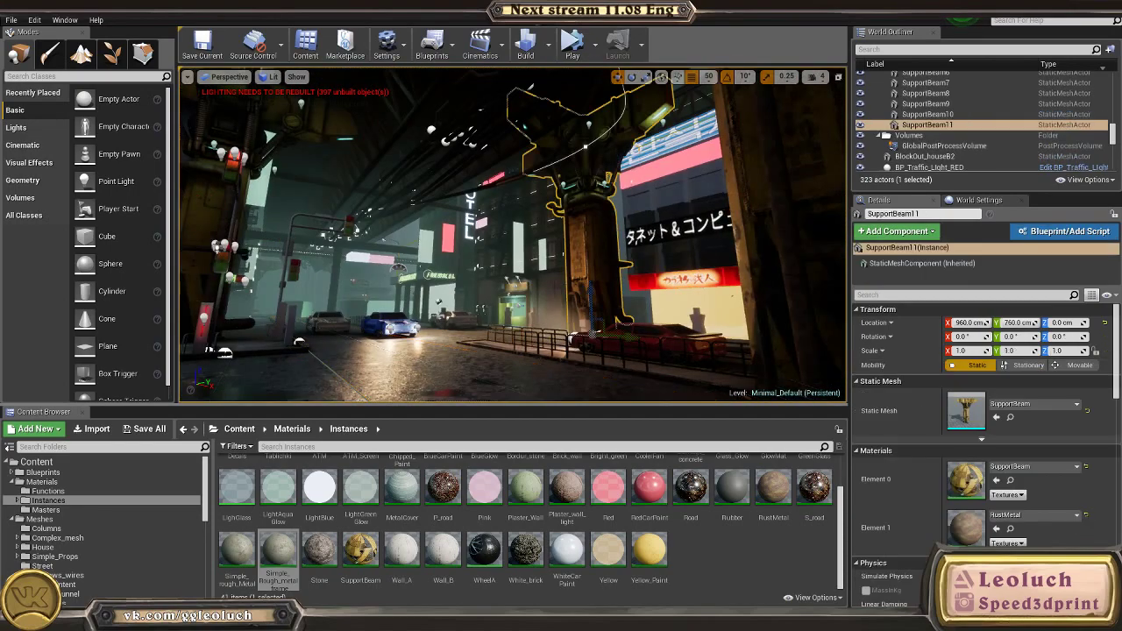
right_drag(594, 239, 640, 180)
key(1)
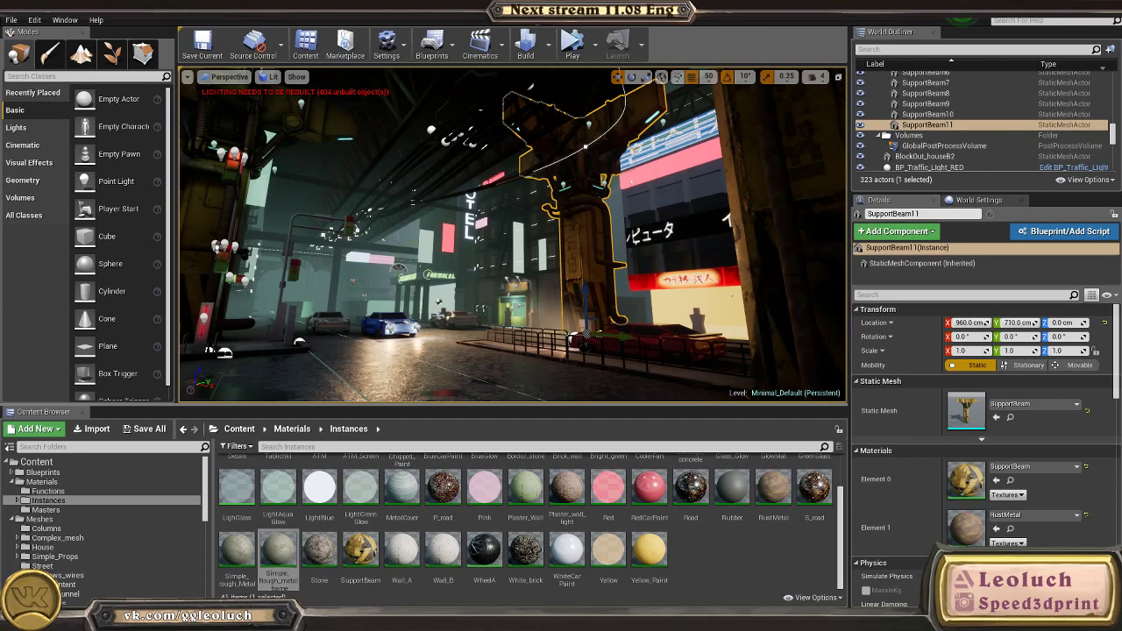
Step: Push the same support pillar toward the building to X 1010 cm and deselect it
right_click(626, 235)
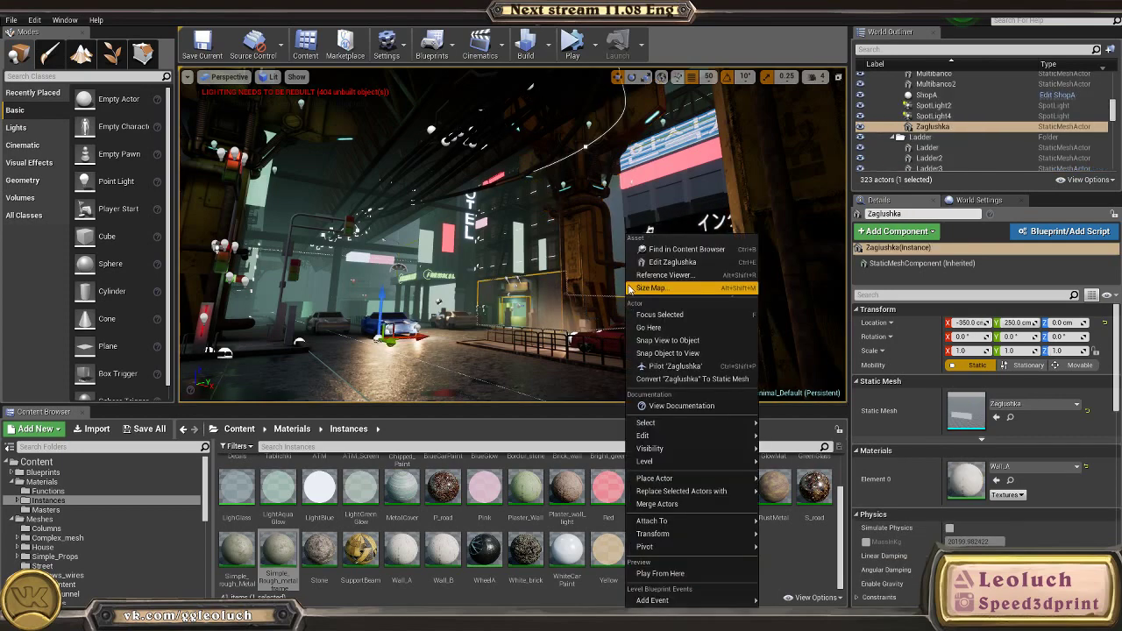
drag(615, 336, 593, 321)
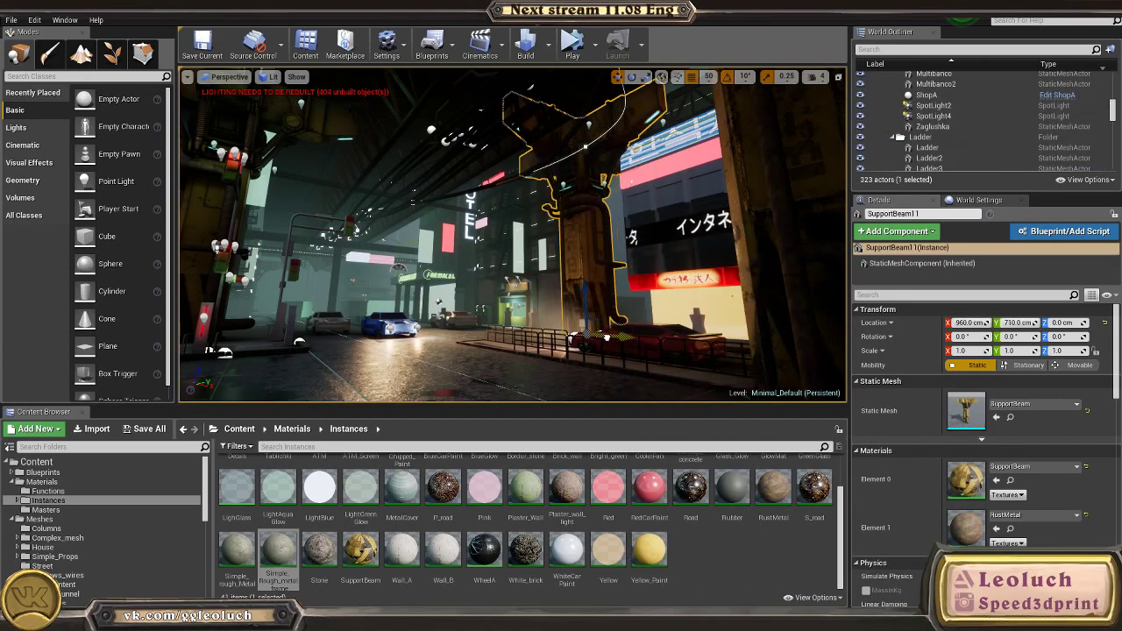
key(w)
mouse_move(594, 321)
right_down()
mouse_move(593, 350)
mouse_move(593, 321)
right_up()
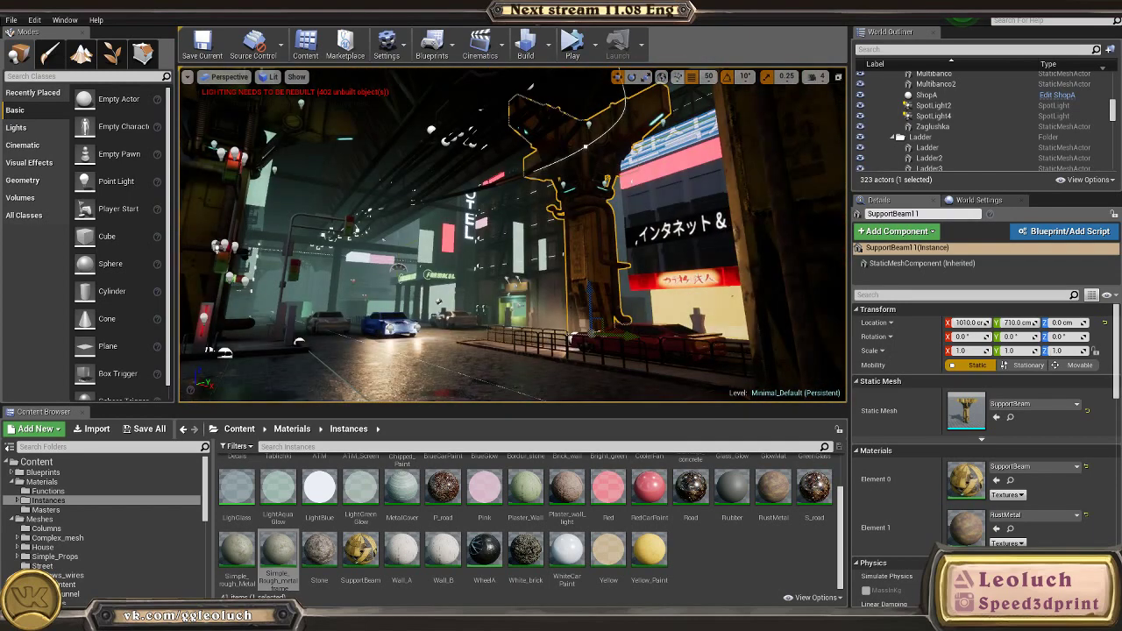
scroll(899, 127, down, 3)
click(899, 127)
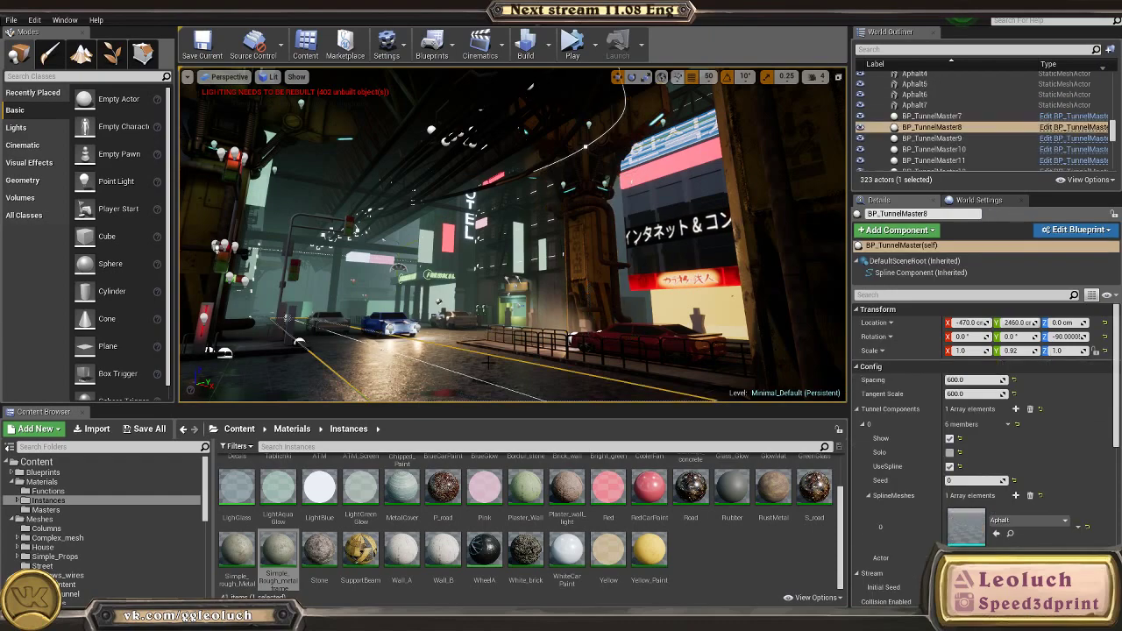
Step: Move the two objects at the rooftop truss along the building to Y 970 cm and check the street camera view
key(w)
right_drag(512, 235, 542, 243)
click(425, 272)
right_drag(426, 299, 510, 249)
ctrl+click(561, 202)
mouse_move(560, 202)
right_down()
mouse_move(565, 219)
mouse_move(574, 212)
right_up()
drag(555, 176, 571, 182)
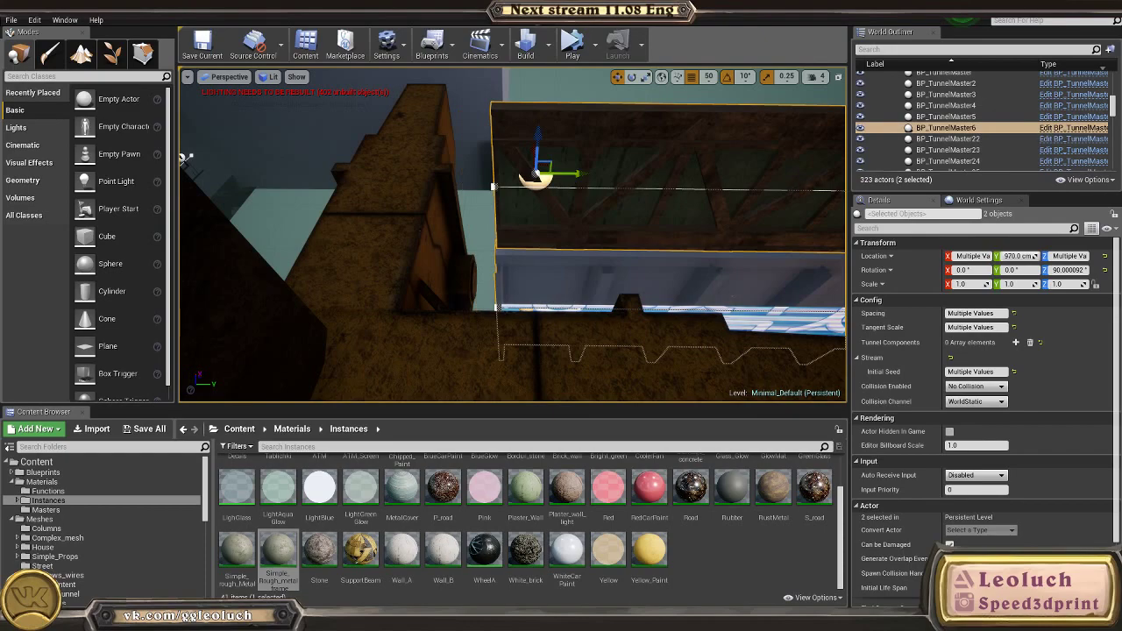
click(429, 223)
right_drag(429, 223, 430, 261)
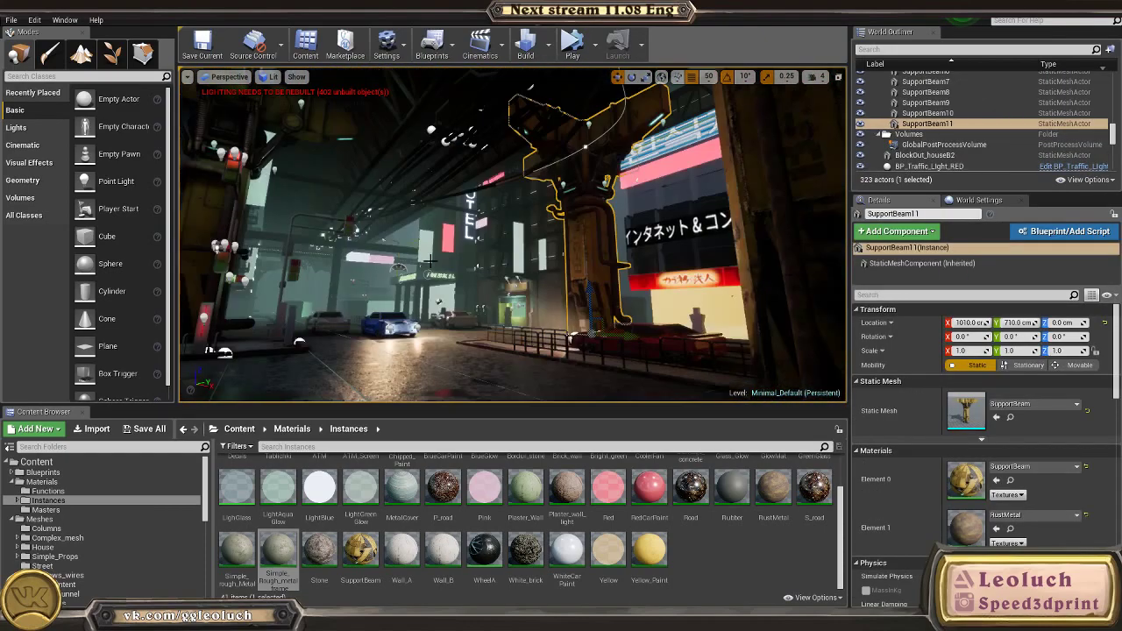
click(432, 362)
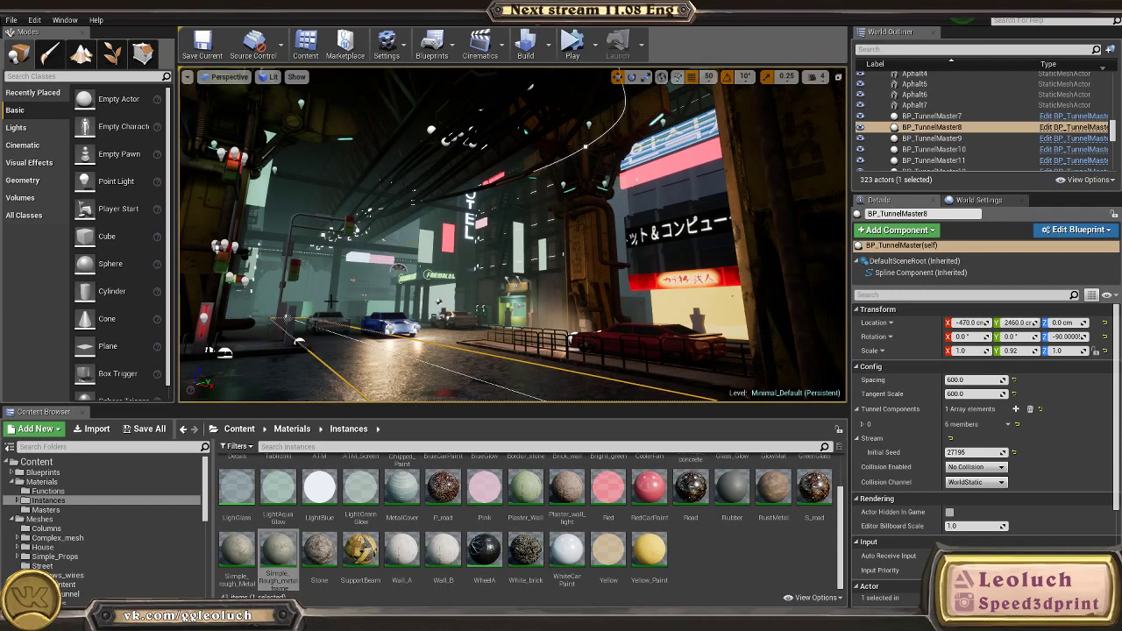
Step: Move the small sidewalk object ECO_X2 along the curb to Y 1050 cm and return to the street camera view
click(604, 336)
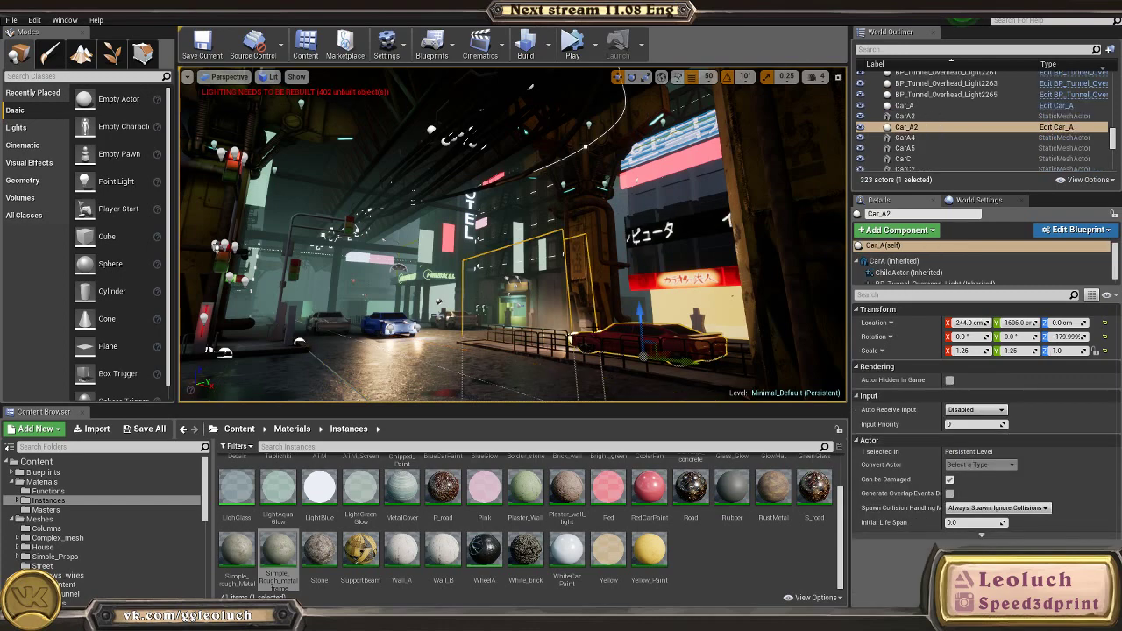
key(w)
right_drag(605, 336, 633, 382)
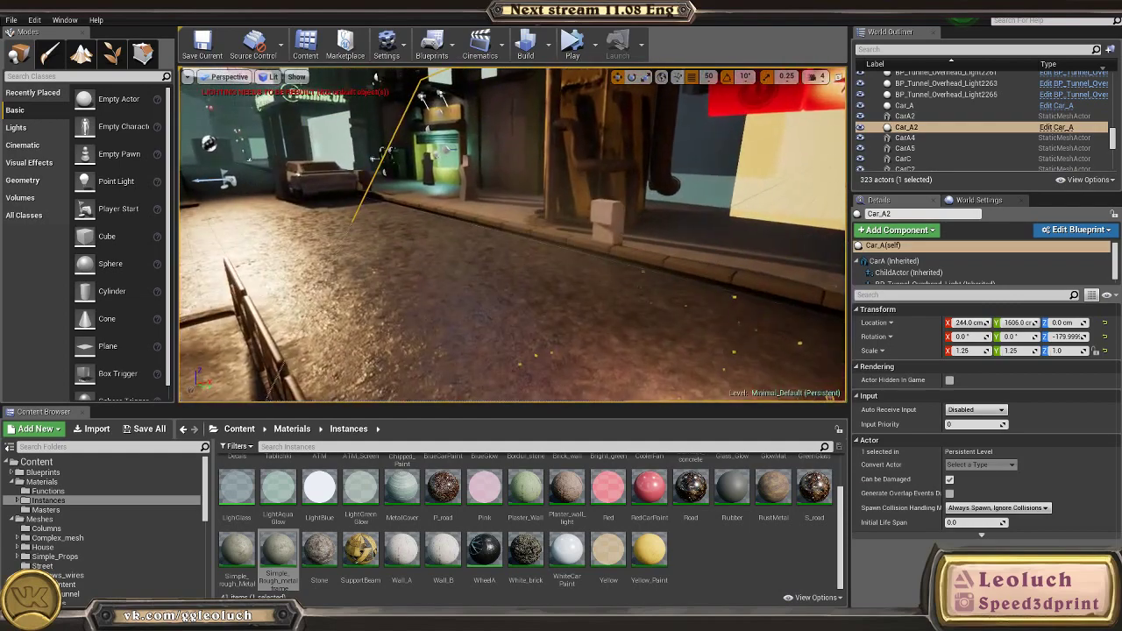
key(w)
right_drag(603, 219, 610, 262)
click(308, 369)
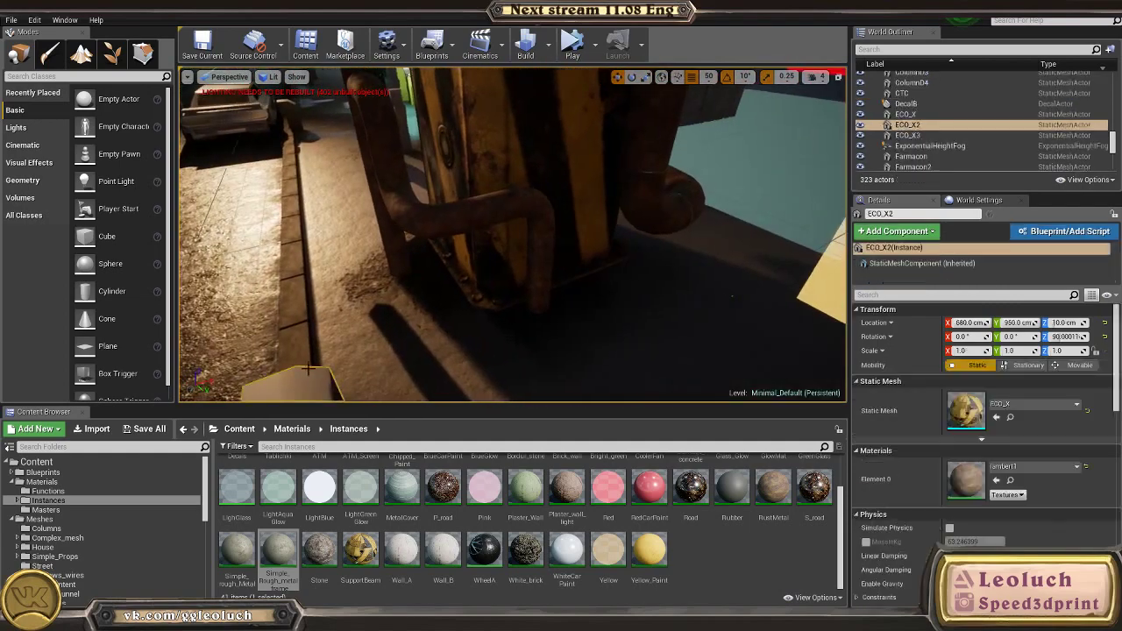
key(f)
drag(551, 282, 604, 308)
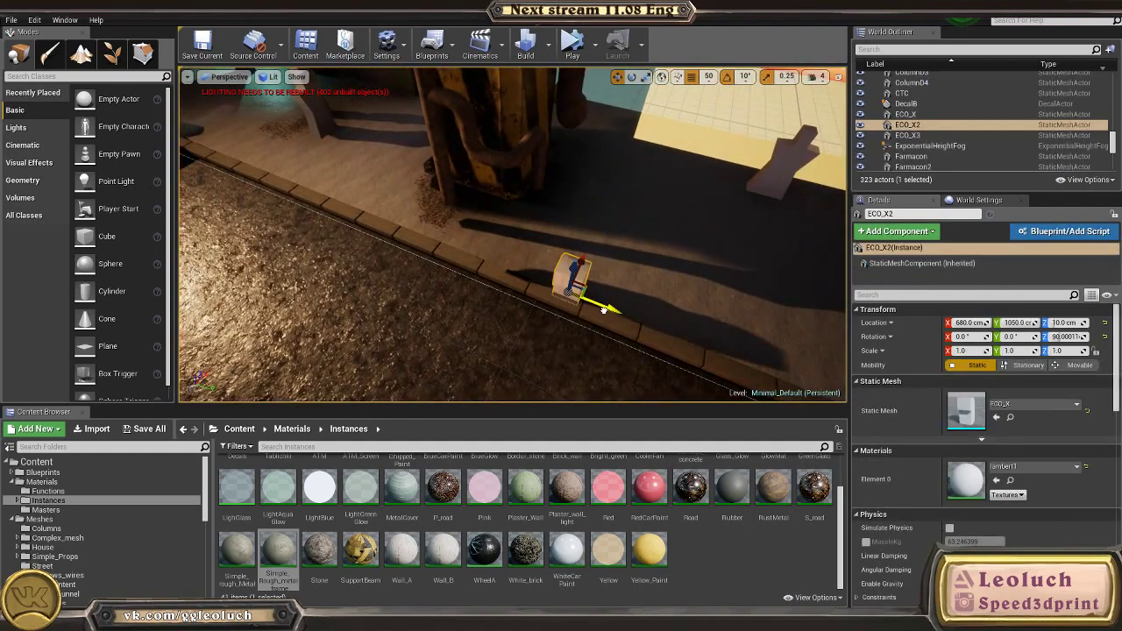
key(1)
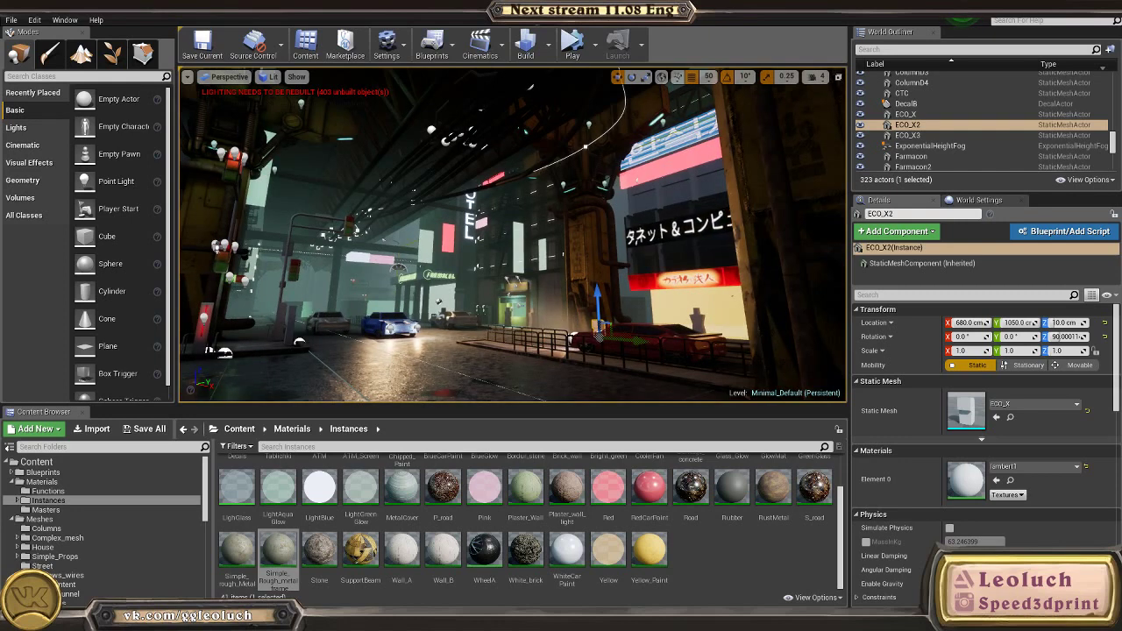
Step: Try raising the rooftop truss section BP_TunnelMaster6 to Z 1790 cm and undo the move
click(425, 338)
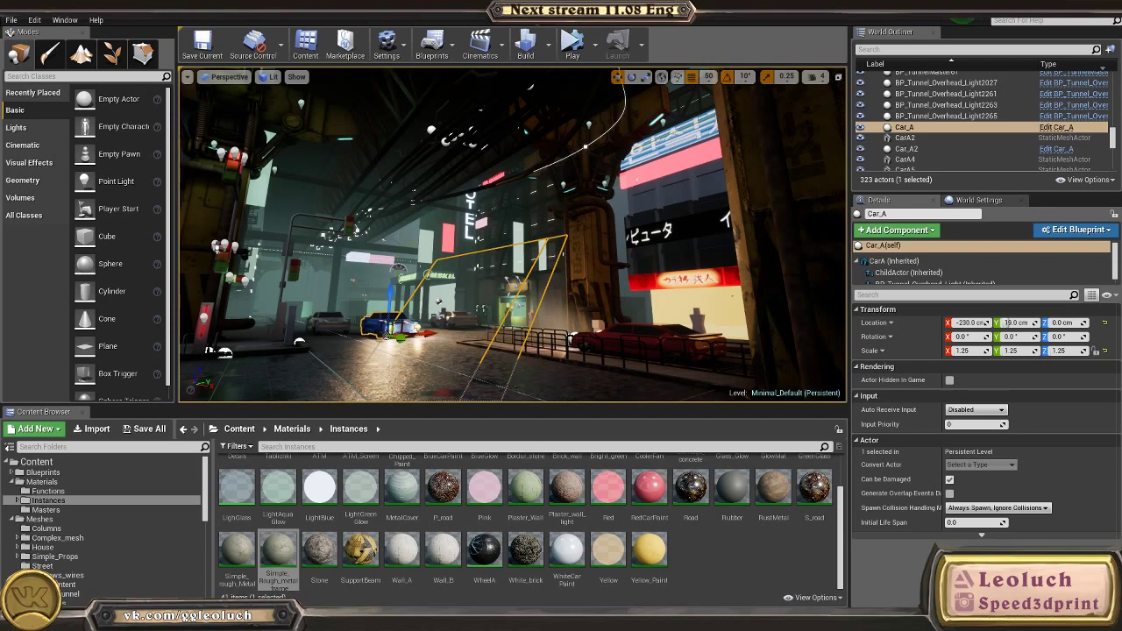
key(w)
right_drag(590, 238, 737, 219)
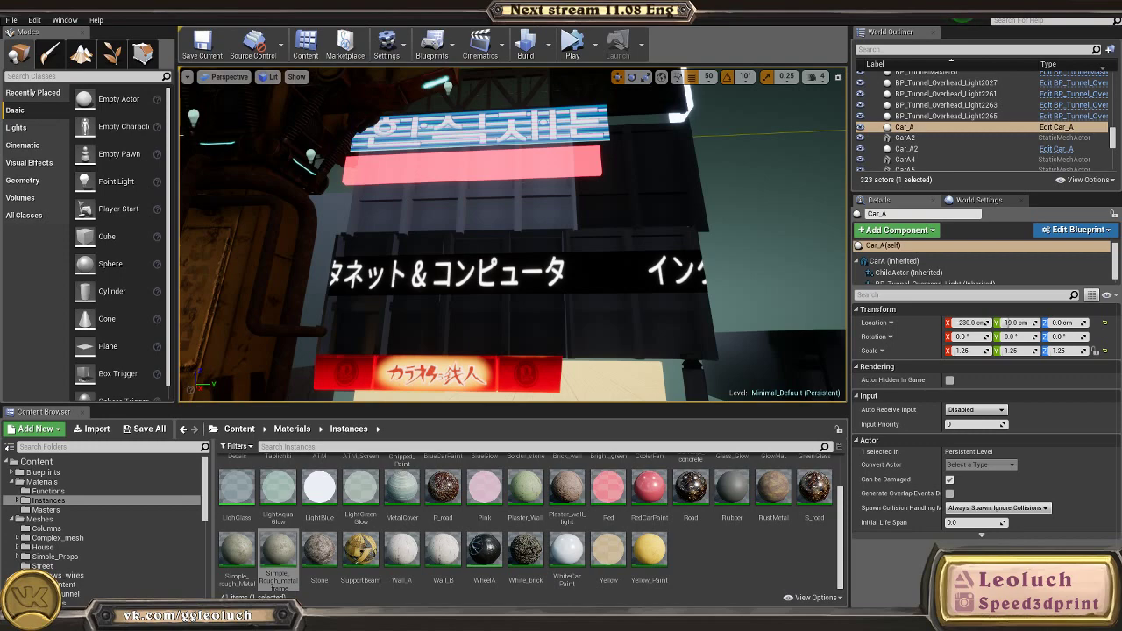
right_drag(549, 202, 552, 35)
right_drag(732, 296, 780, 263)
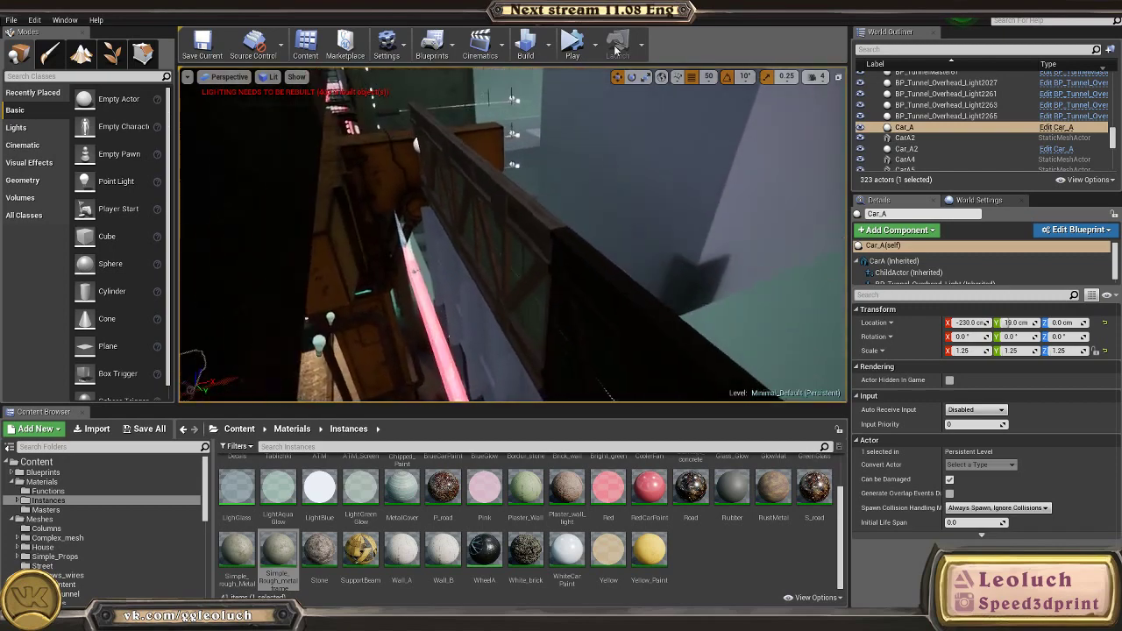
click(552, 263)
right_drag(552, 263, 775, 240)
drag(317, 304, 303, 193)
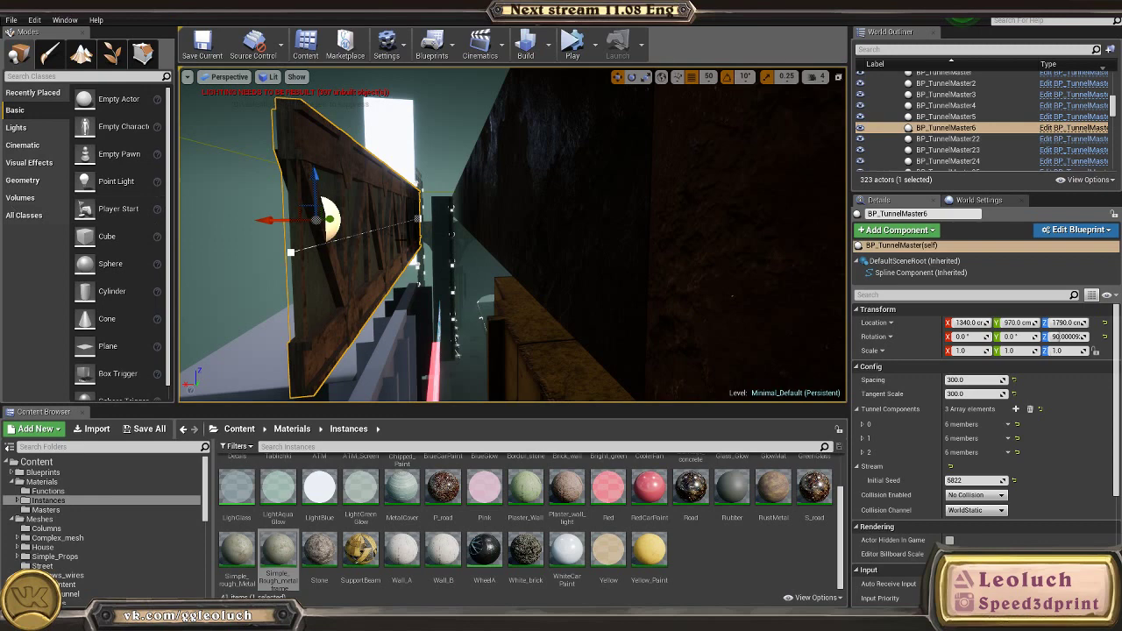
key(ctrl+z)
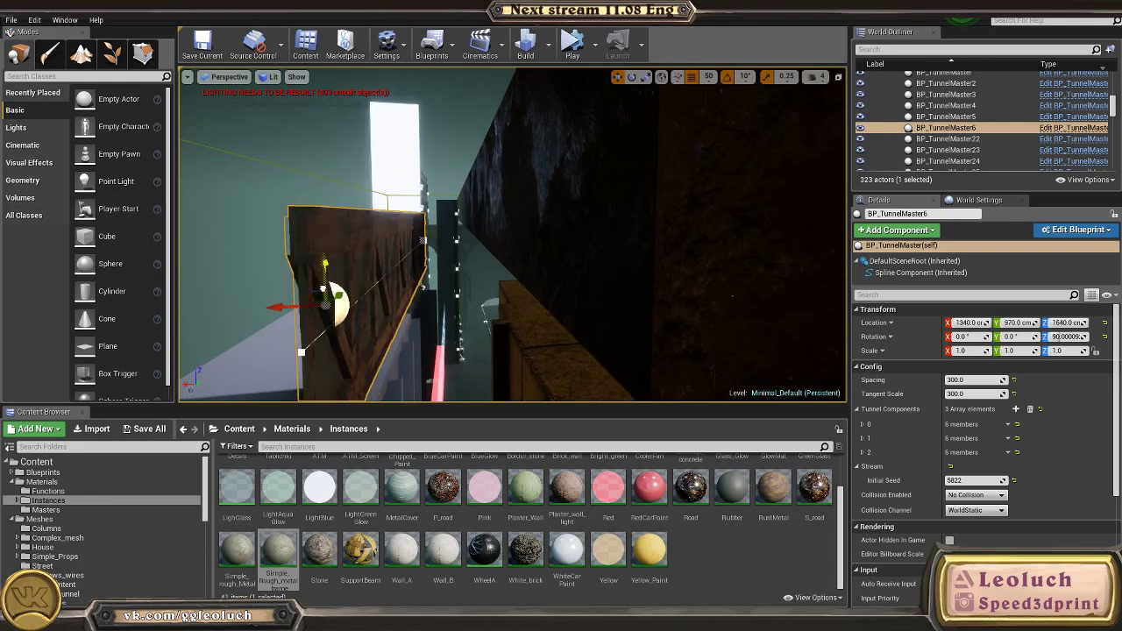
Step: Reduce the rooftop truss section's Z scale to 0.75, raise it to Z 1740 cm and deselect it
drag(322, 290, 322, 288)
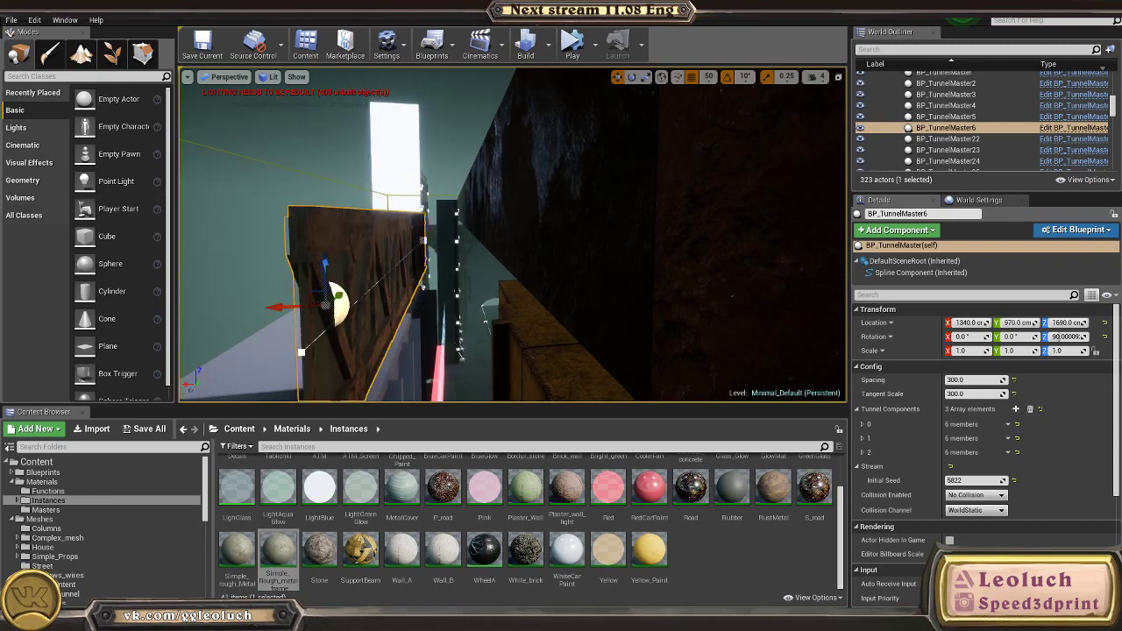
key(r)
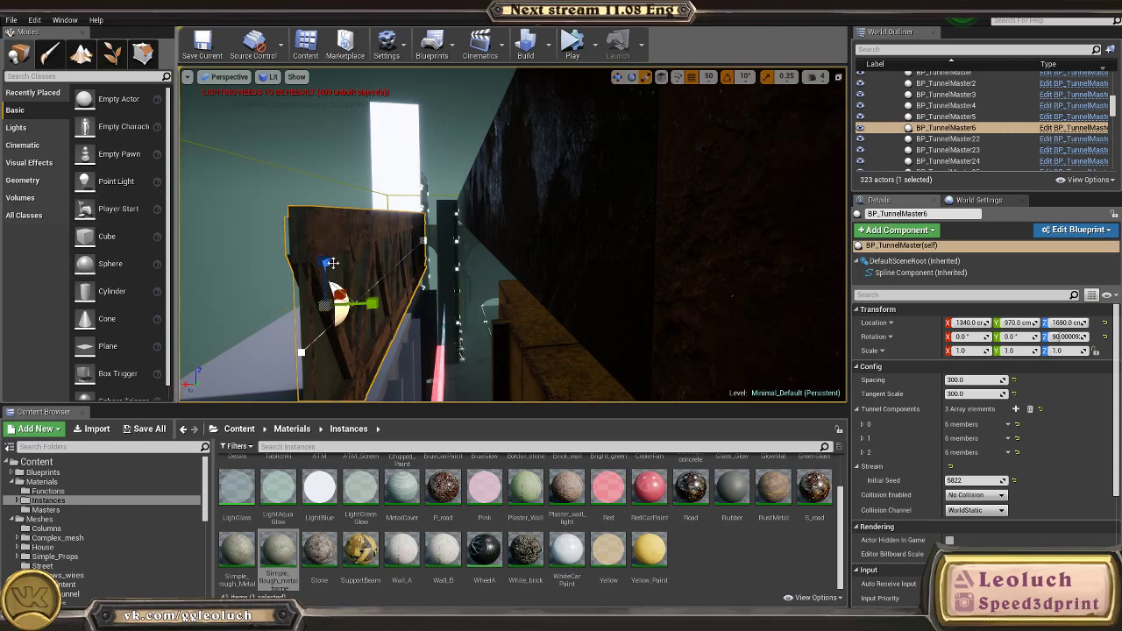
drag(325, 265, 325, 206)
key(w)
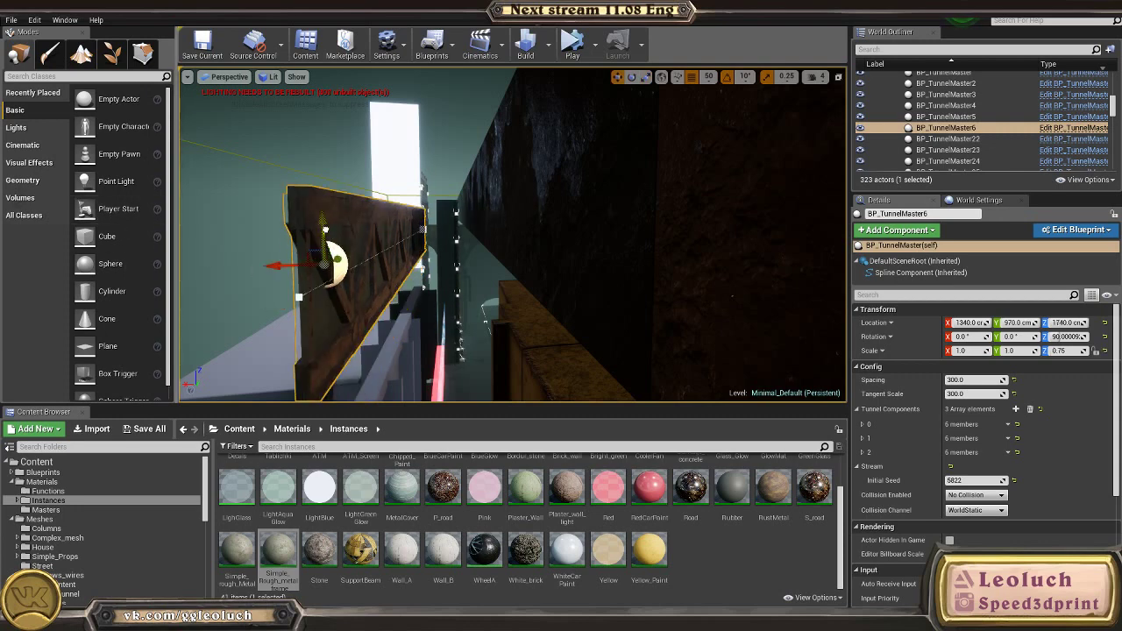
key(Escape)
Step: Inspect the rooftop truss in the Opacity buffer visualization and return the viewport to Lit mode
right_drag(326, 206, 259, 240)
key(w)
key(w)
click(270, 77)
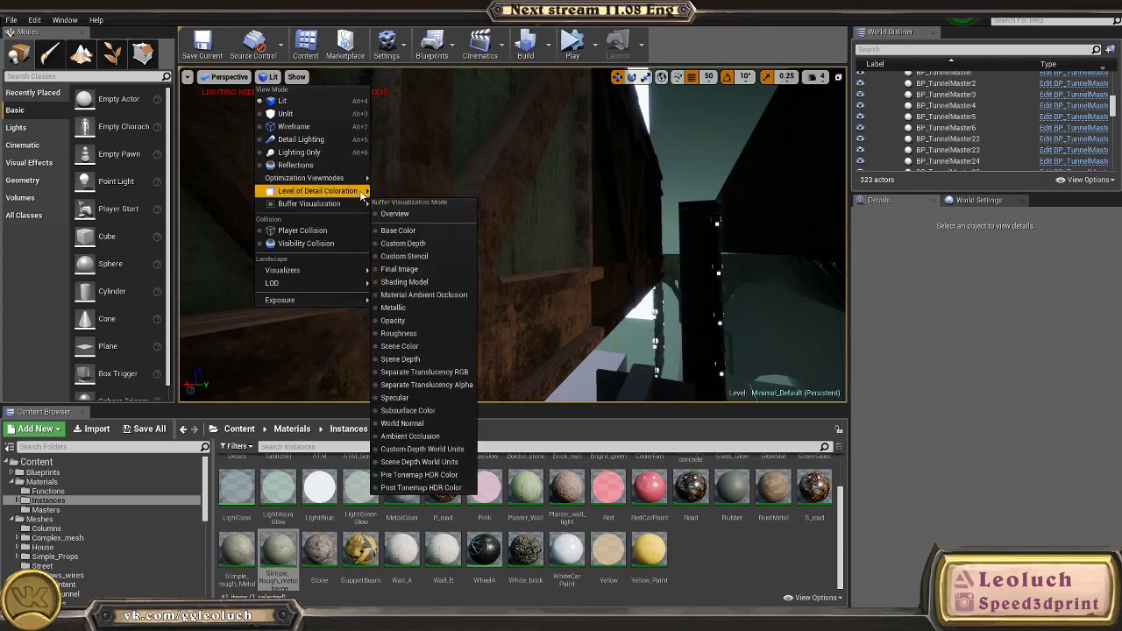
mouse_move(333, 208)
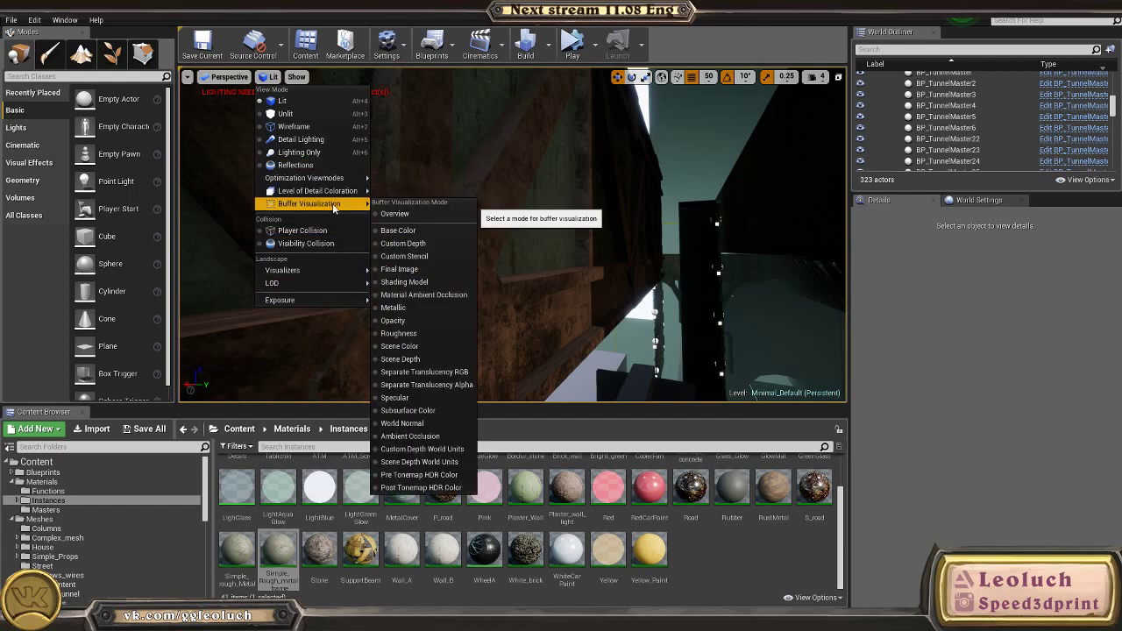
click(394, 321)
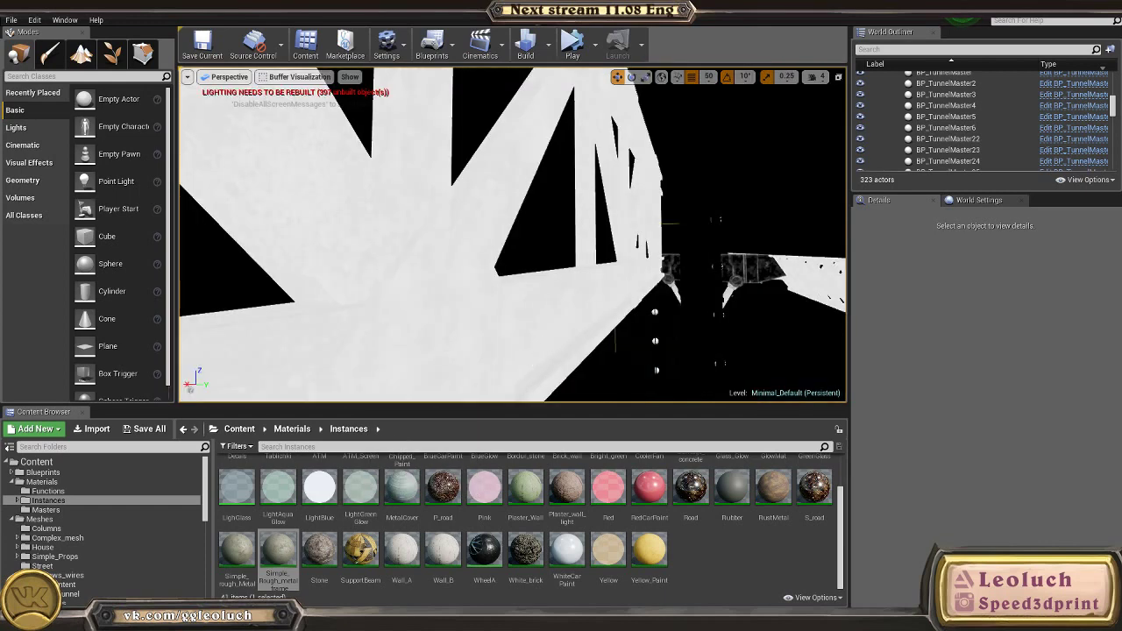
right_drag(393, 300, 512, 334)
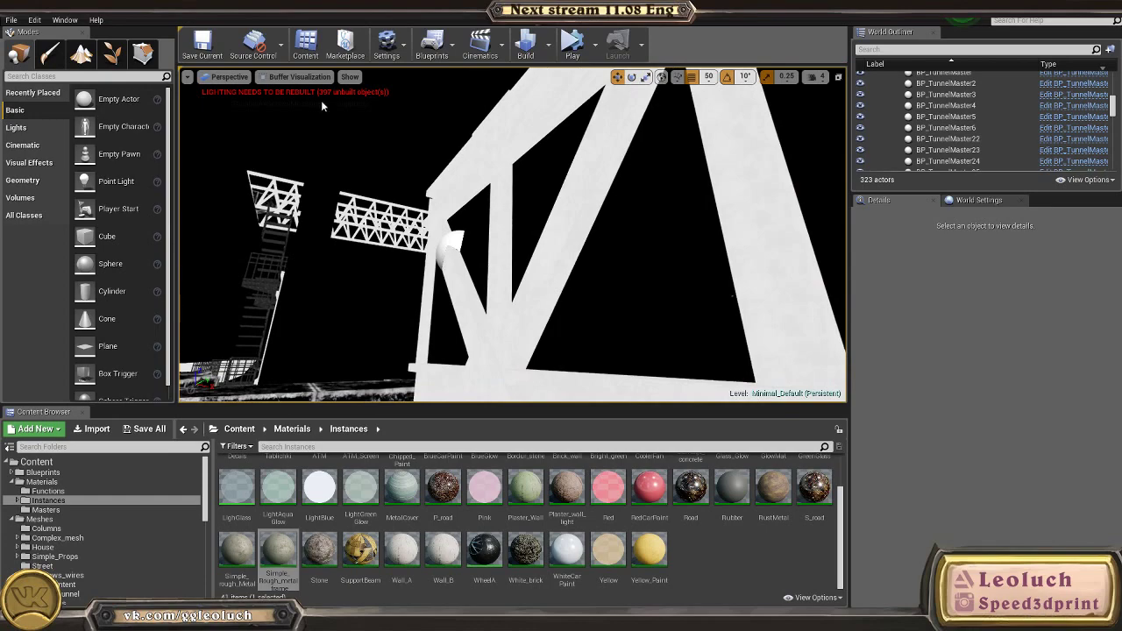
click(300, 77)
click(297, 105)
right_drag(297, 105, 297, 105)
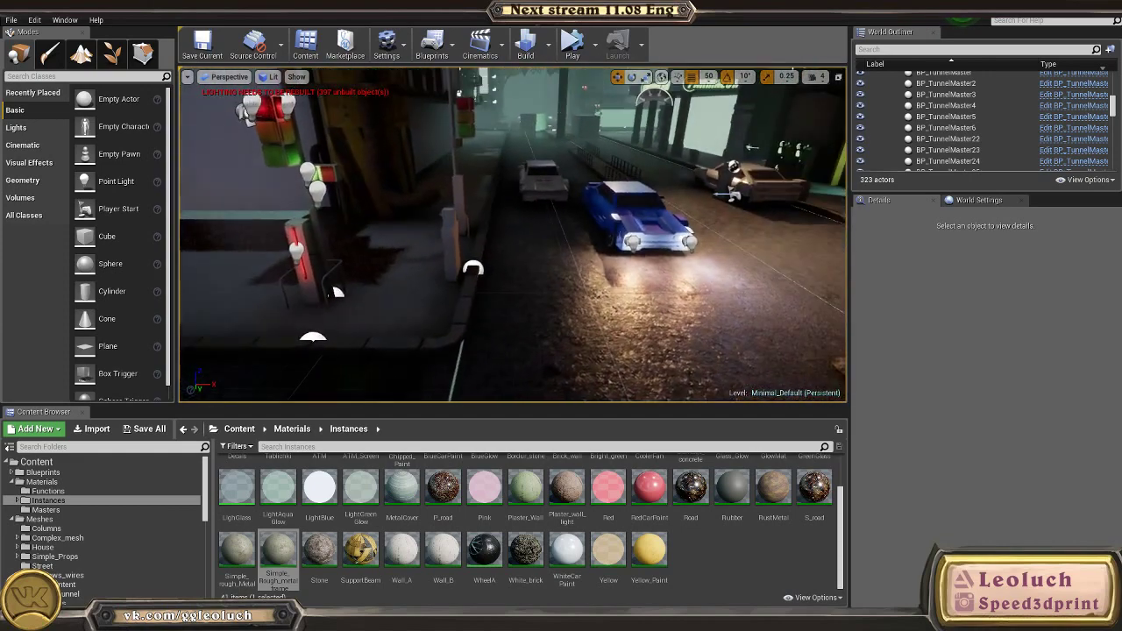
Step: Find the Sphere Reflection Capture by searching placeable actors for "ref" and place one at the street curb at X -750, Y 550, Z 100 cm
click(296, 453)
key(r)
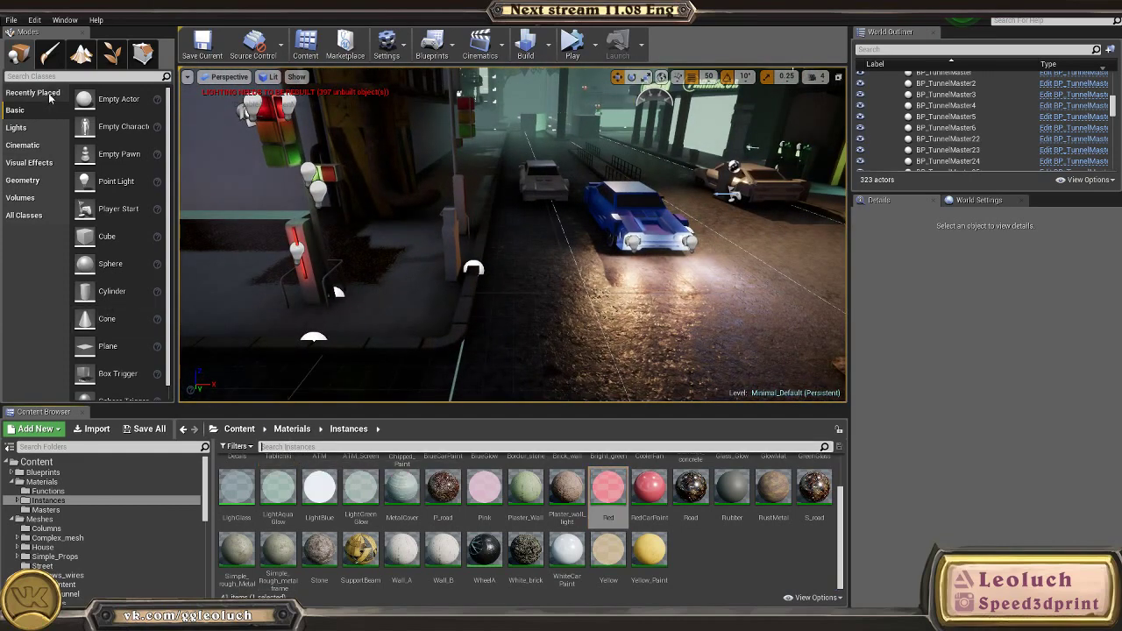
click(47, 76)
text(ref)
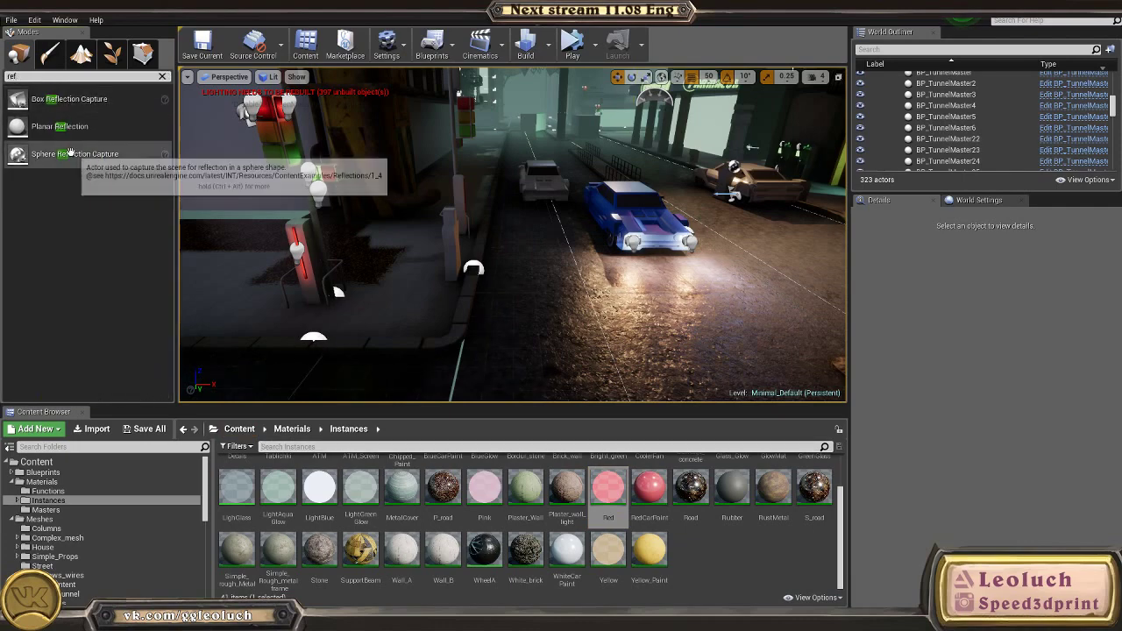
drag(53, 154, 480, 285)
right_drag(479, 285, 482, 320)
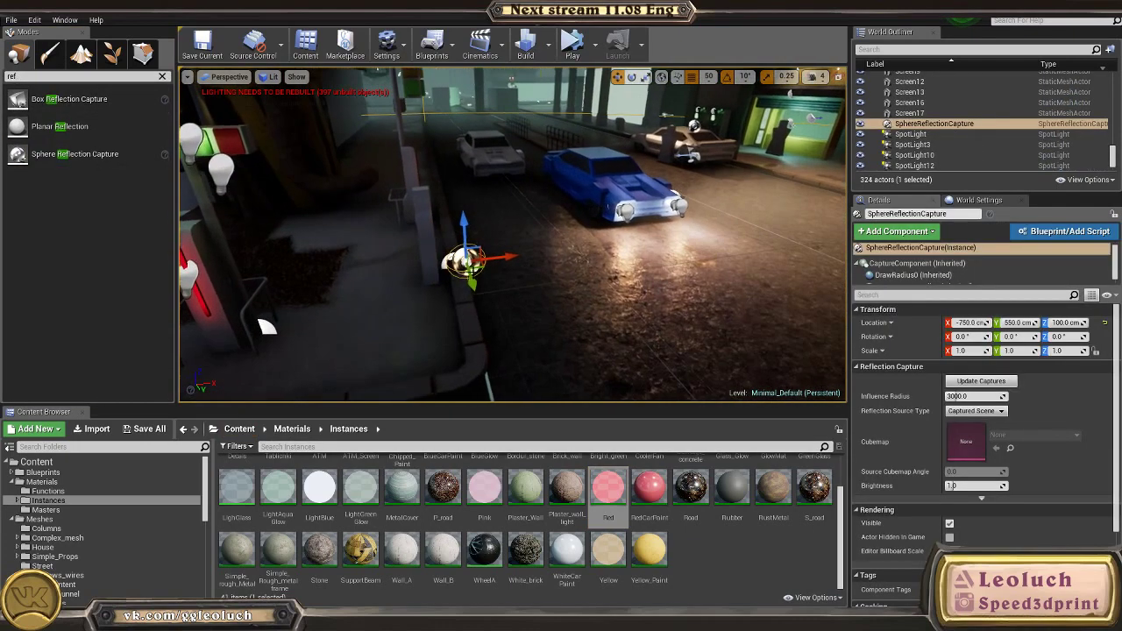
Step: Try the sphere reflection capture on the roadway in front of the blue car, at X -650, Y 850, Z 50 cm
drag(481, 263, 635, 249)
right_drag(561, 255, 657, 202)
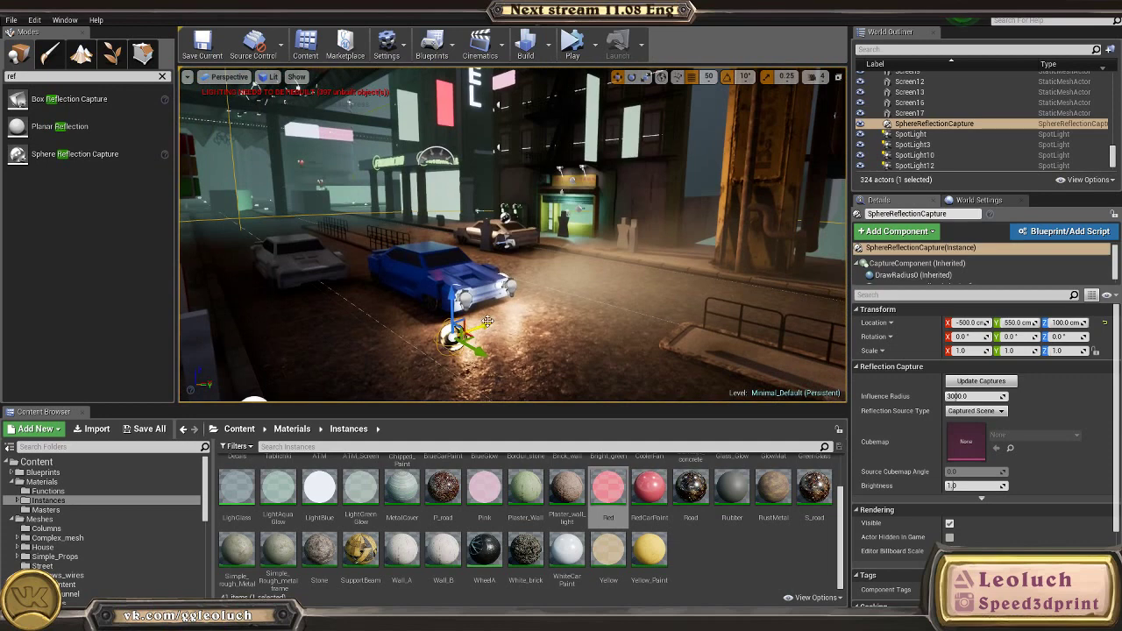
drag(487, 322, 515, 298)
right_drag(516, 299, 499, 234)
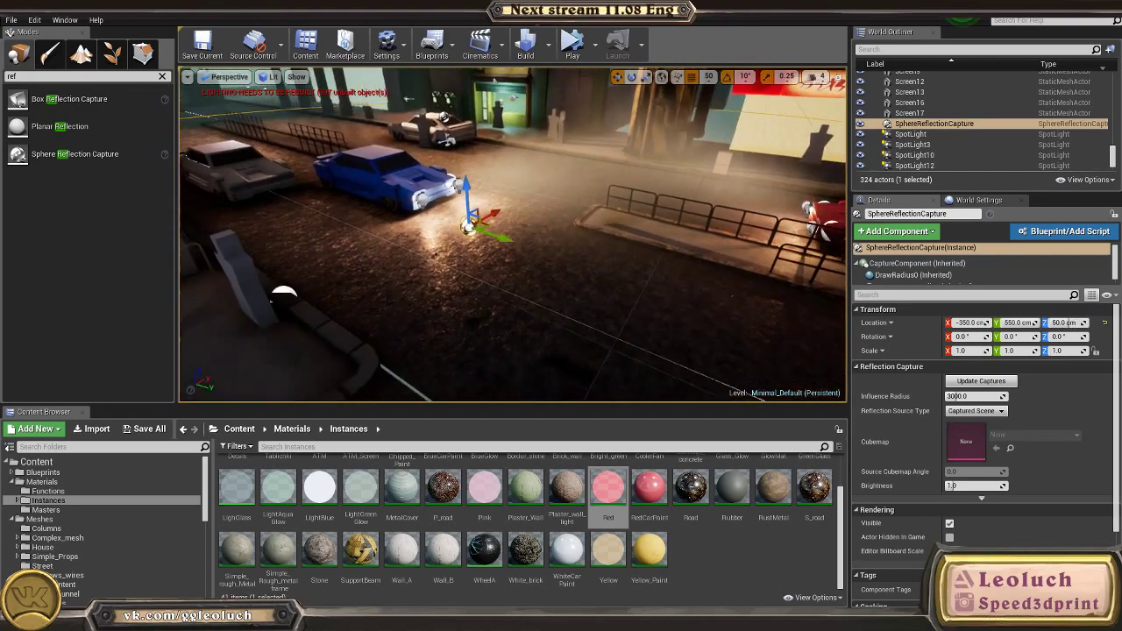
drag(499, 234, 513, 328)
right_drag(514, 328, 483, 306)
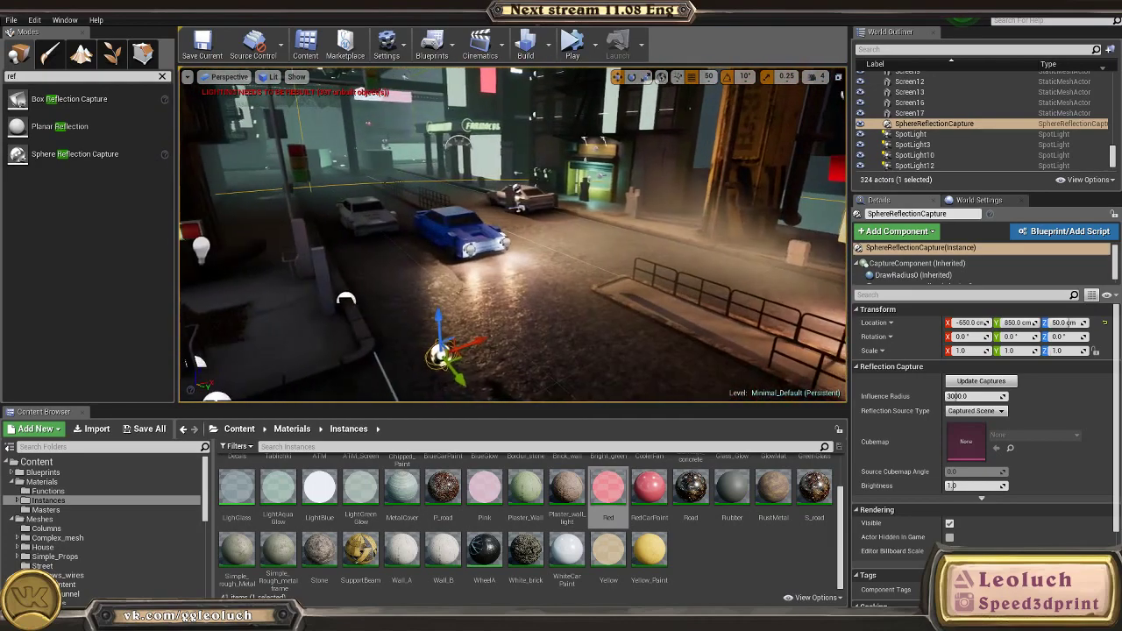
right_drag(447, 355, 562, 355)
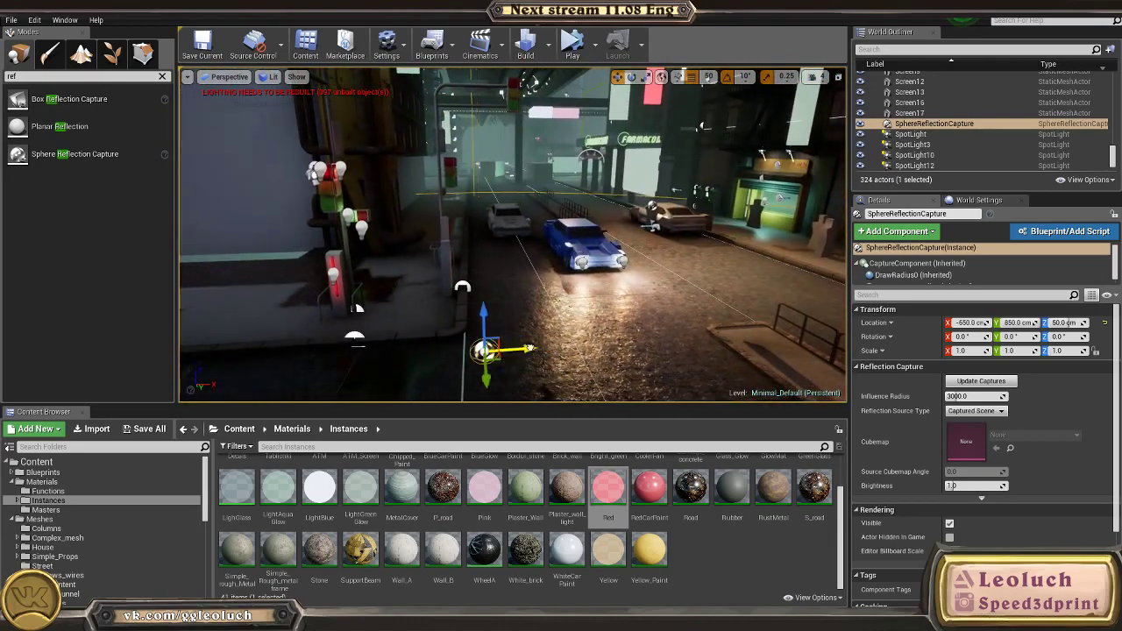
Step: Move the sphere reflection capture up beside the support pillar near the traffic lights, to X -1050, Y 50, Z 1100 cm
drag(529, 349, 385, 357)
drag(336, 325, 302, 75)
right_drag(303, 74, 455, 81)
drag(426, 118, 427, 296)
right_drag(427, 296, 456, 302)
drag(498, 299, 497, 271)
right_drag(497, 271, 298, 270)
right_drag(459, 340, 479, 352)
drag(463, 309, 433, 260)
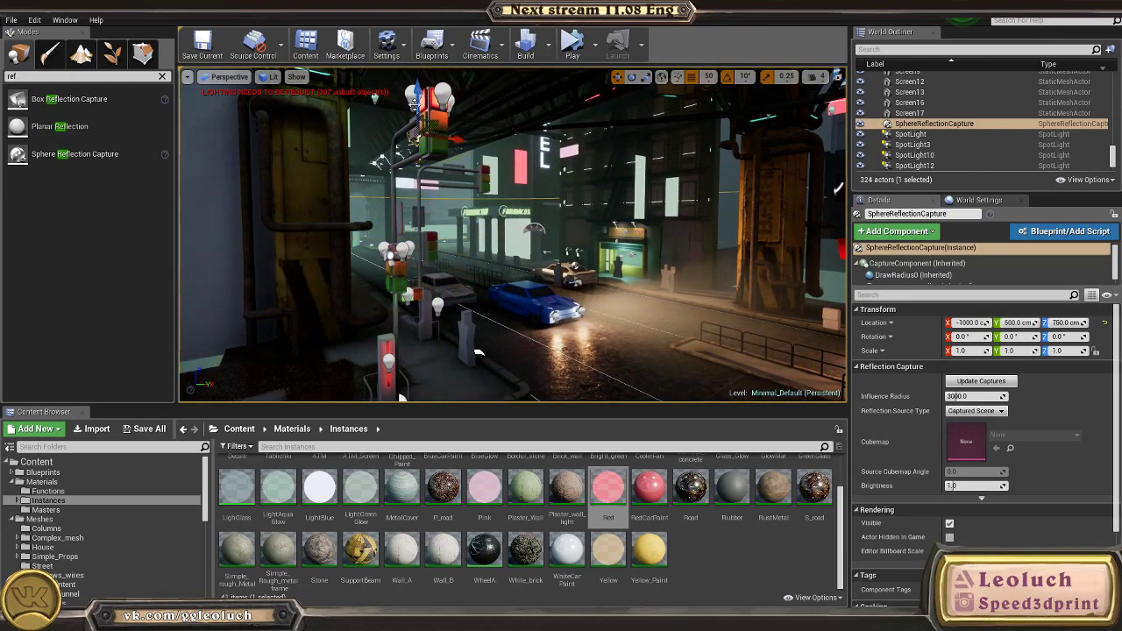
right_drag(464, 263, 450, 241)
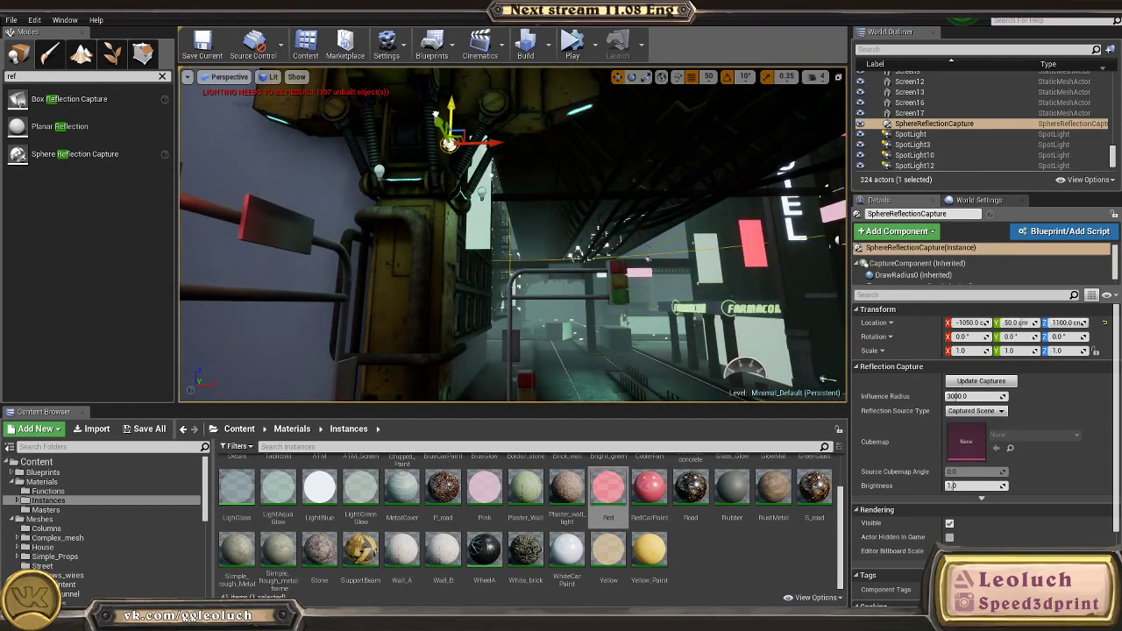
Step: Raise the reflection capture to Z 1400 cm at the pillar's head and shift it to X -950, Y 250 cm
drag(451, 108, 454, 75)
right_drag(454, 76, 451, 70)
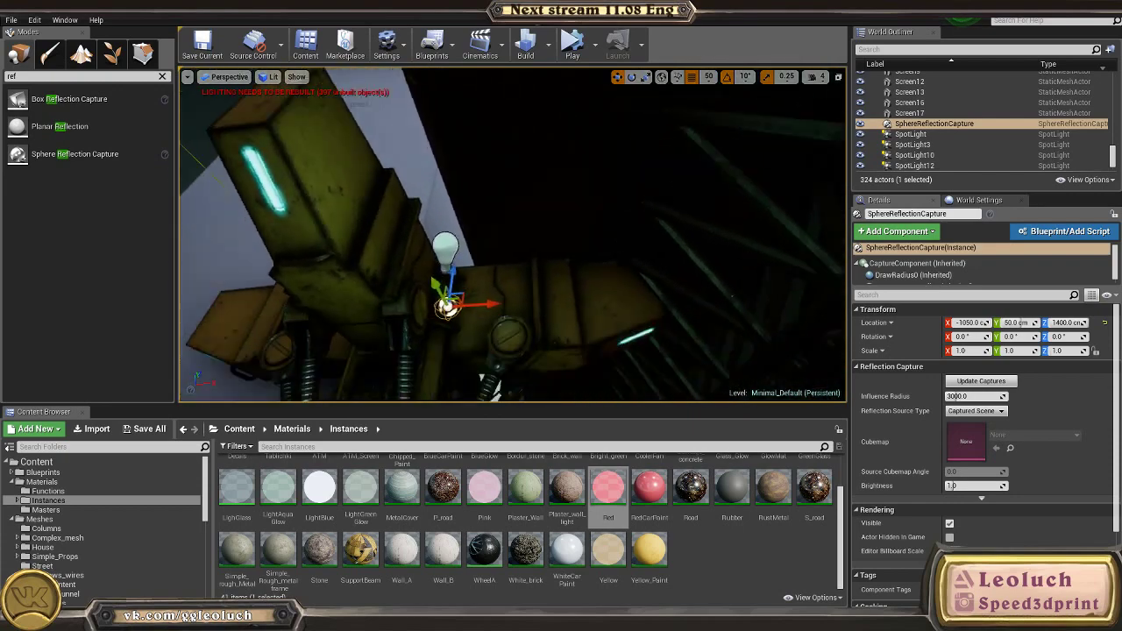
right_drag(439, 191, 499, 193)
alt+drag(354, 155, 709, 314)
right_drag(709, 314, 679, 313)
key(ctrl+z)
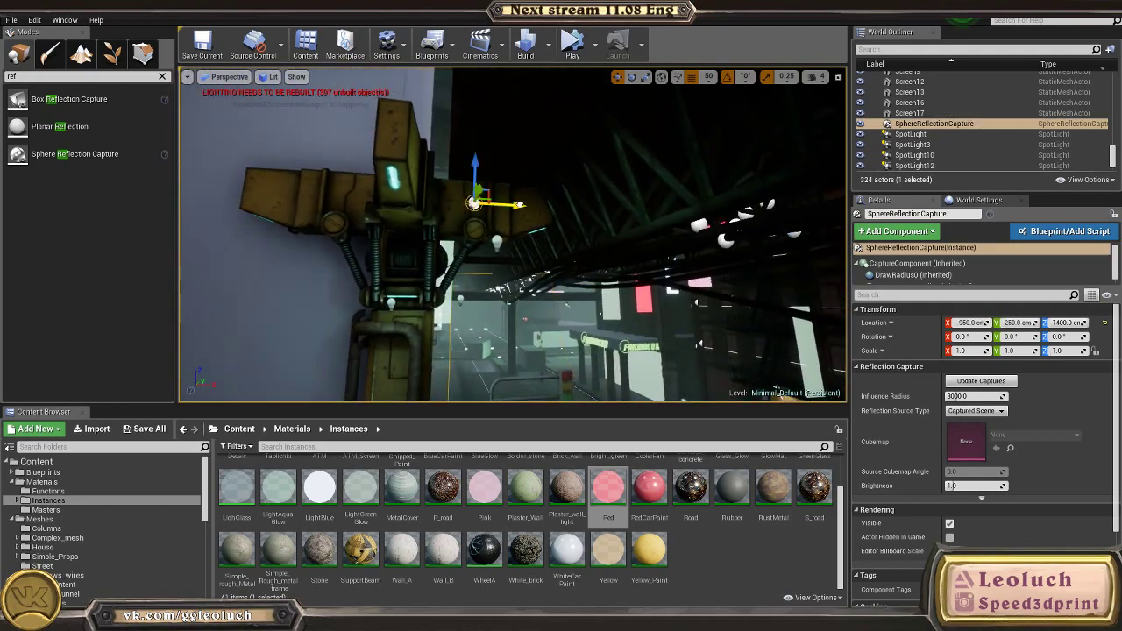
Step: Duplicate the reflection capture and move the copy under the truss toward the opposite pillar, to X 500, Y 650 cm
alt+drag(519, 205, 675, 208)
right_drag(675, 209, 673, 205)
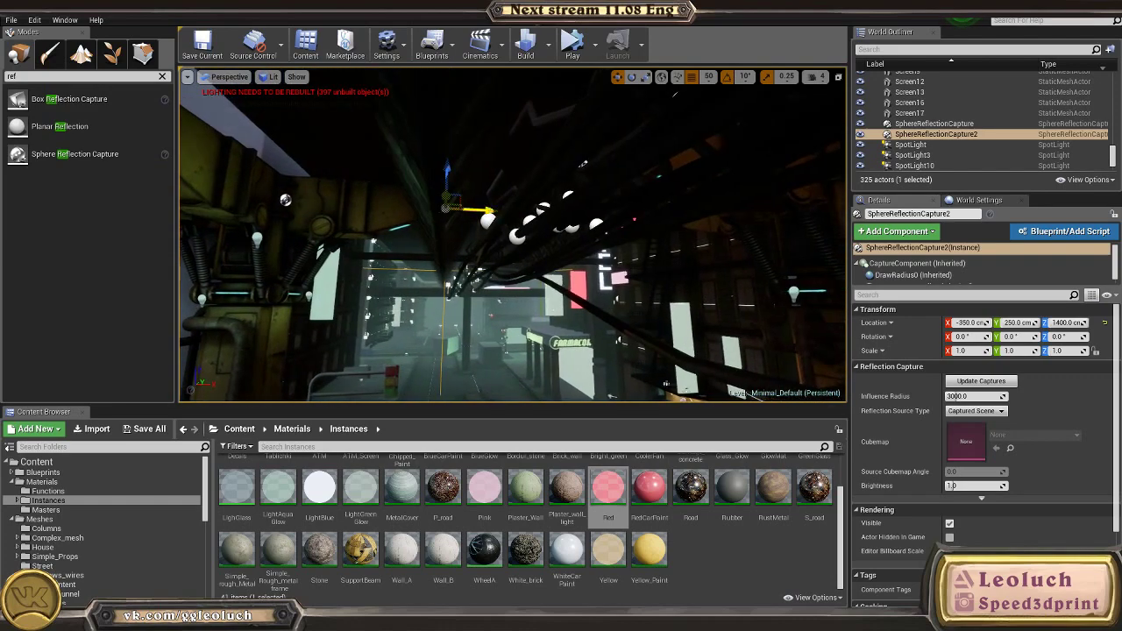
drag(480, 211, 548, 211)
right_drag(671, 235, 776, 230)
drag(334, 145, 405, 104)
right_drag(405, 103, 346, 145)
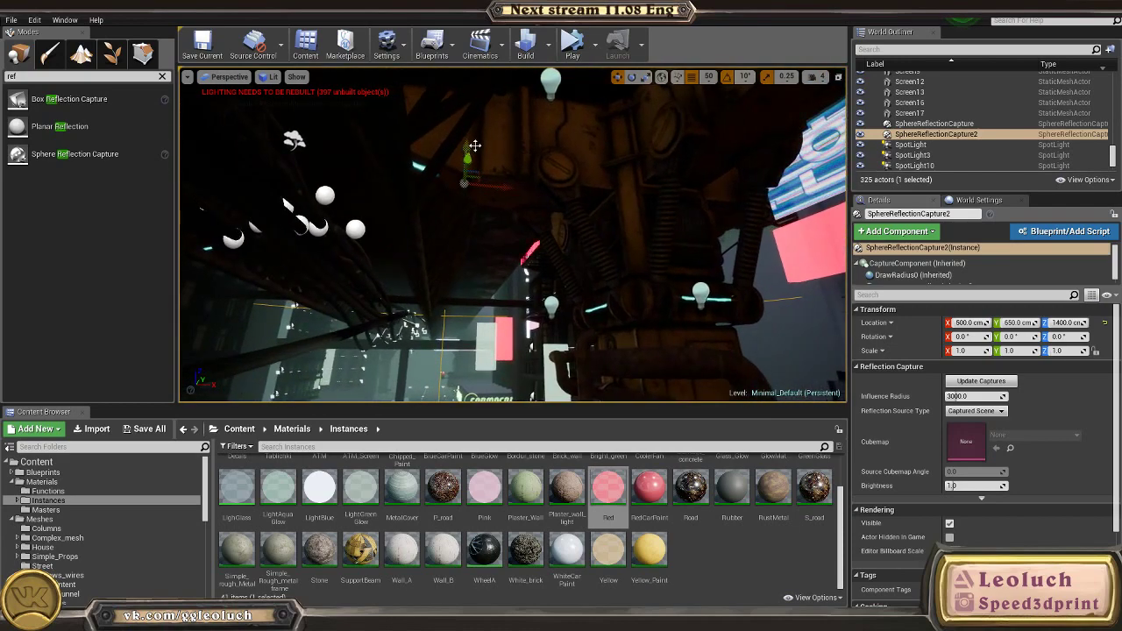
Step: Move the duplicated reflection capture to Y 1150, Z 1200 cm by the opposite pillar and check the street camera view
right_drag(470, 146, 437, 139)
drag(505, 157, 630, 219)
drag(567, 201, 663, 142)
right_drag(664, 141, 684, 141)
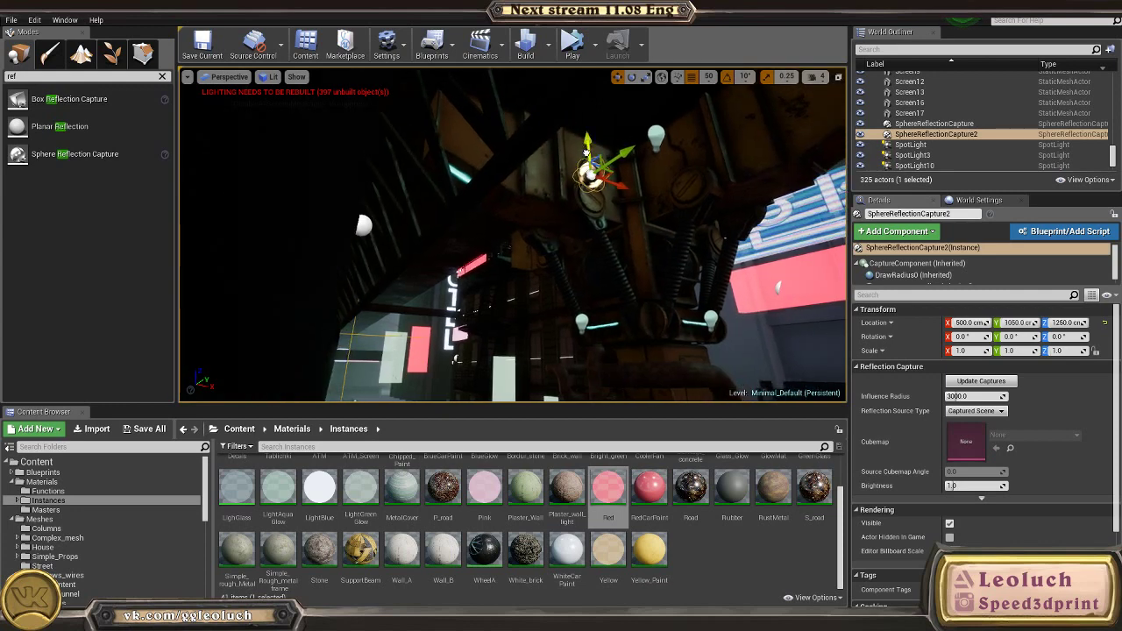
drag(586, 152, 665, 161)
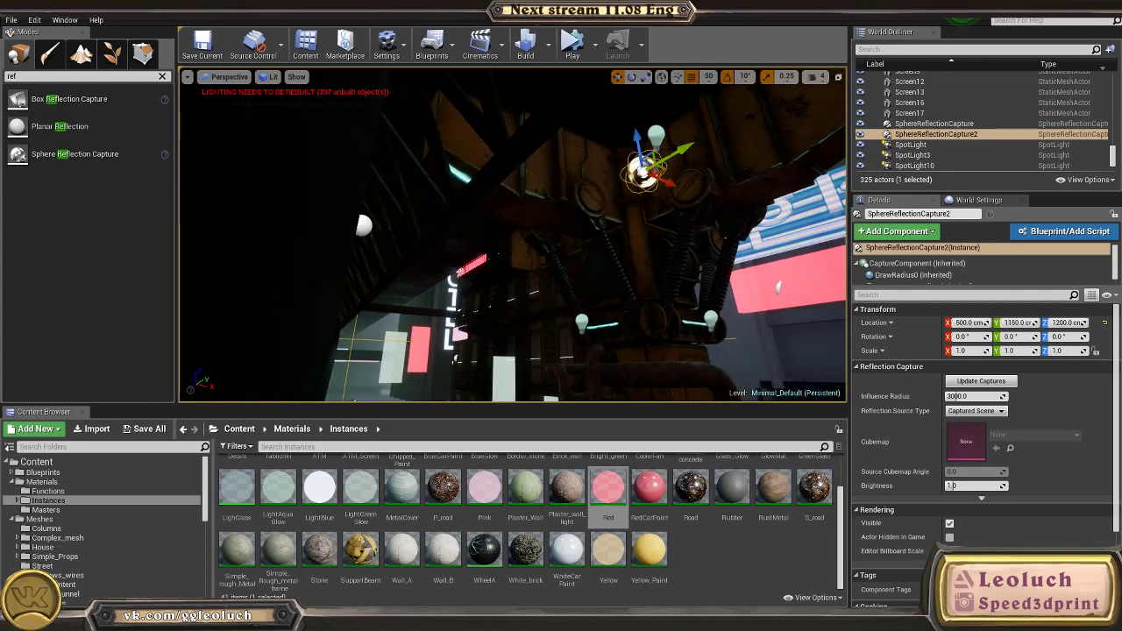
click(665, 302)
key(f)
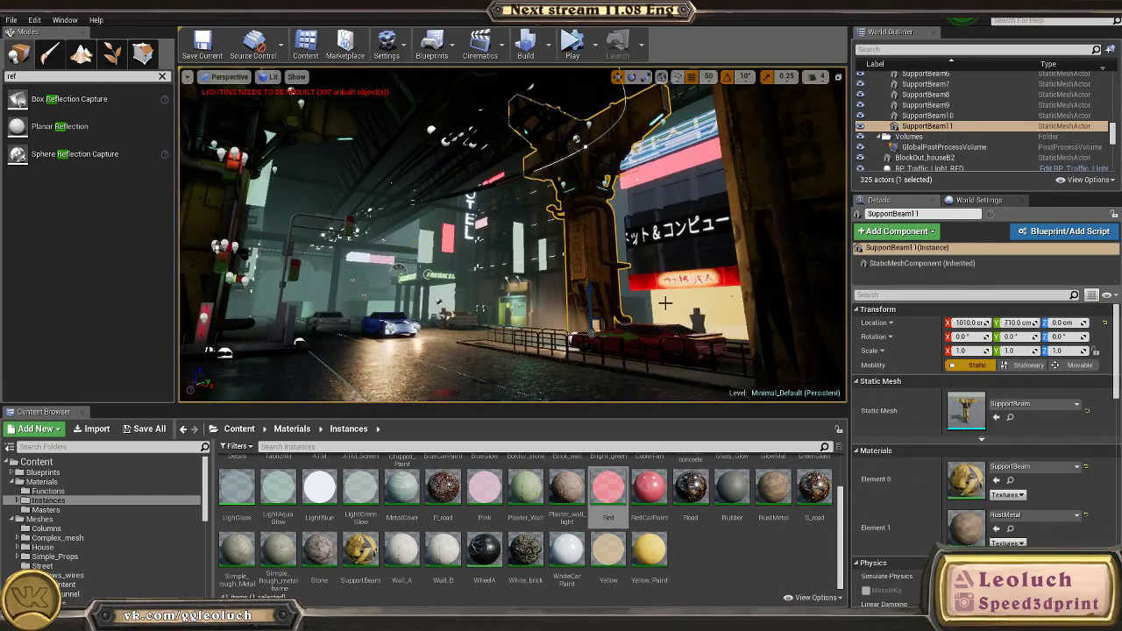
Step: Try moving the red sign ViveskaA along the facades to the small shop at Y -515 cm and undo the move
click(695, 374)
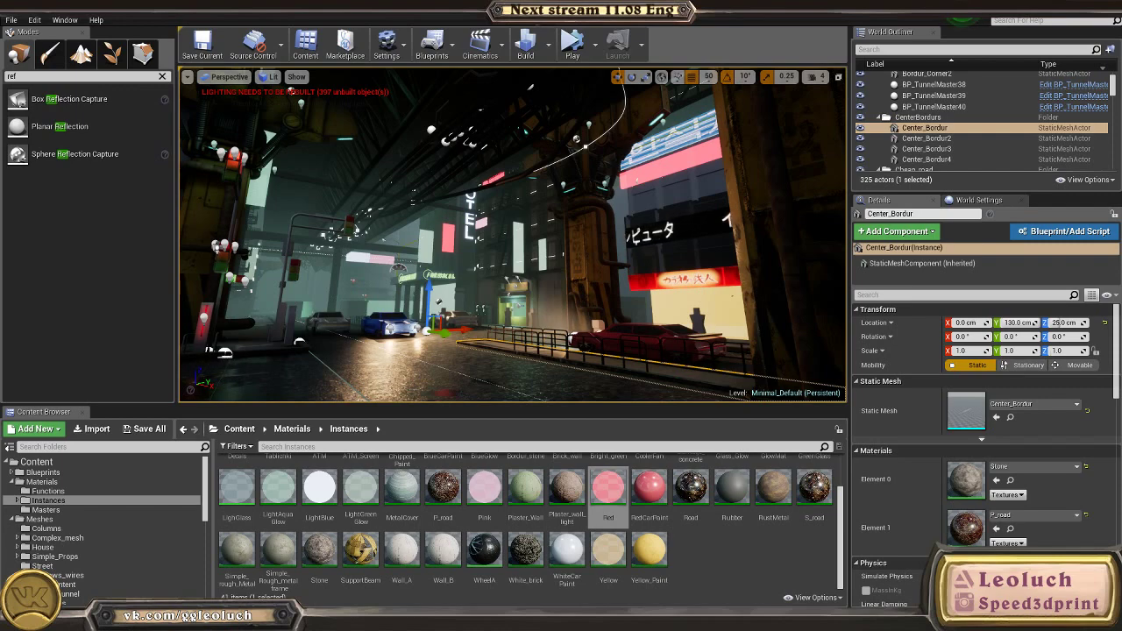
key(w)
right_drag(696, 373, 902, 382)
key(s)
right_drag(756, 275, 639, 253)
click(644, 253)
key(s)
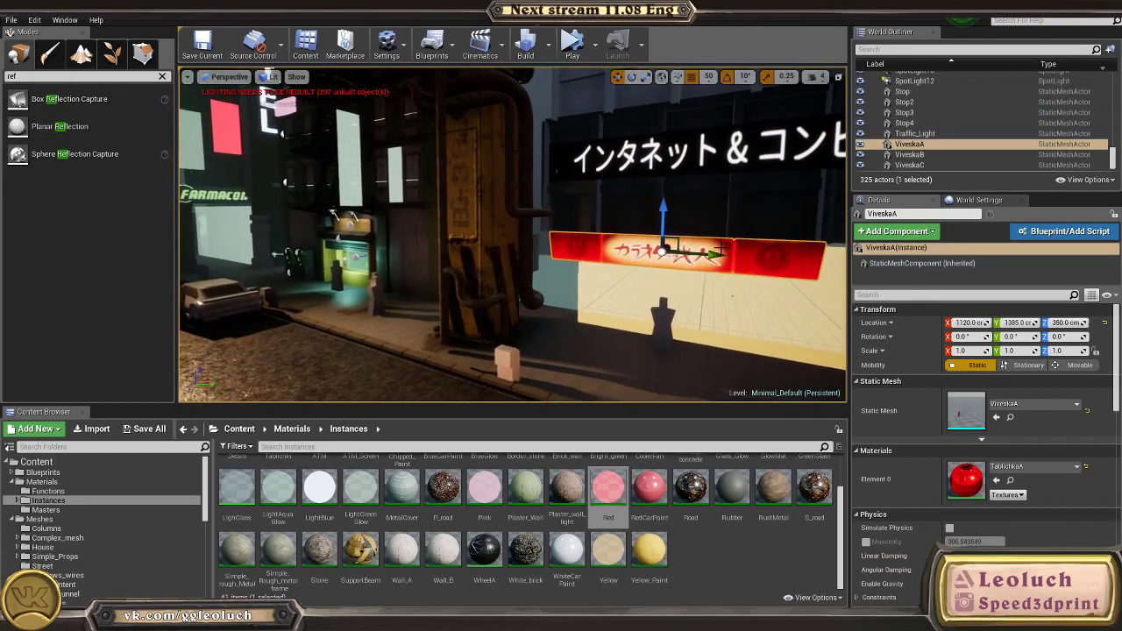
drag(644, 252, 345, 208)
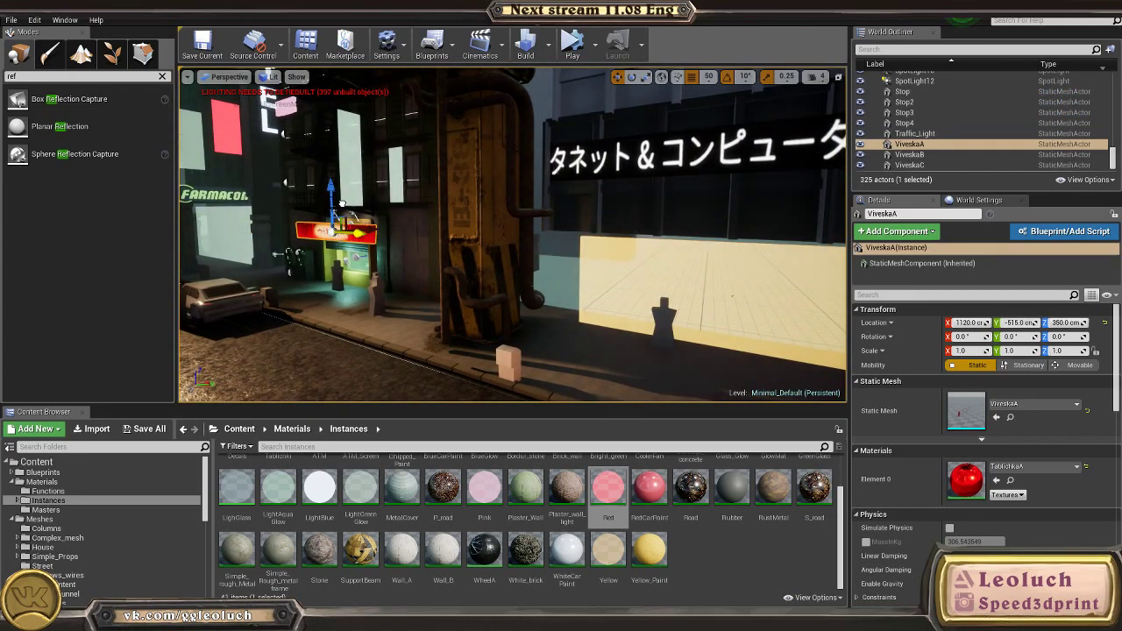
click(337, 210)
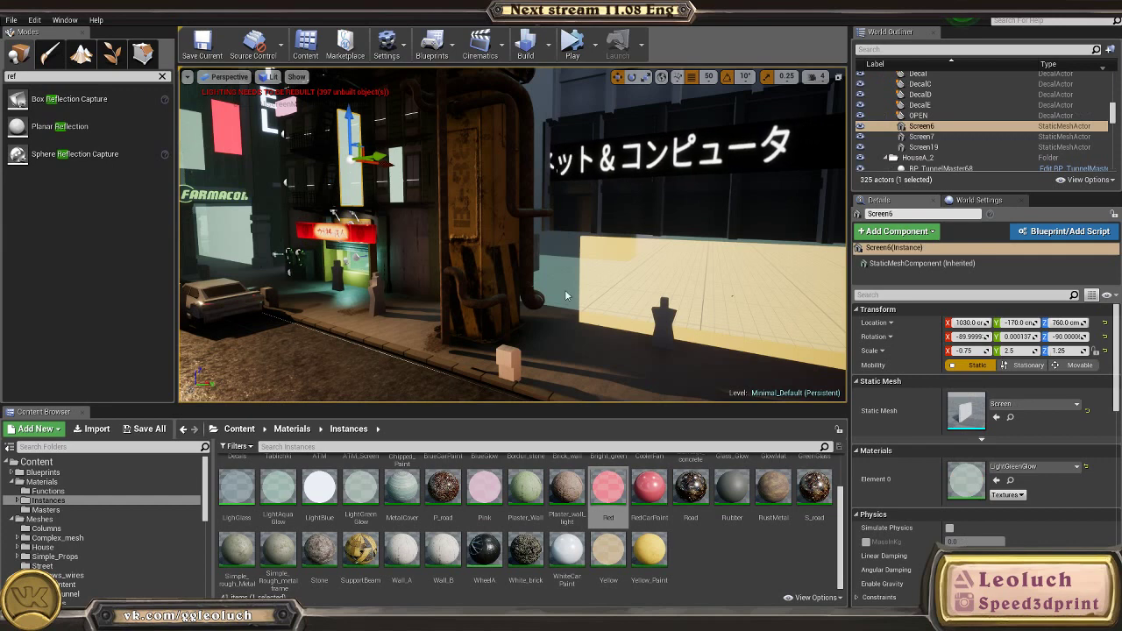
key(ctrl+z)
key(ctrl+z)
key(f)
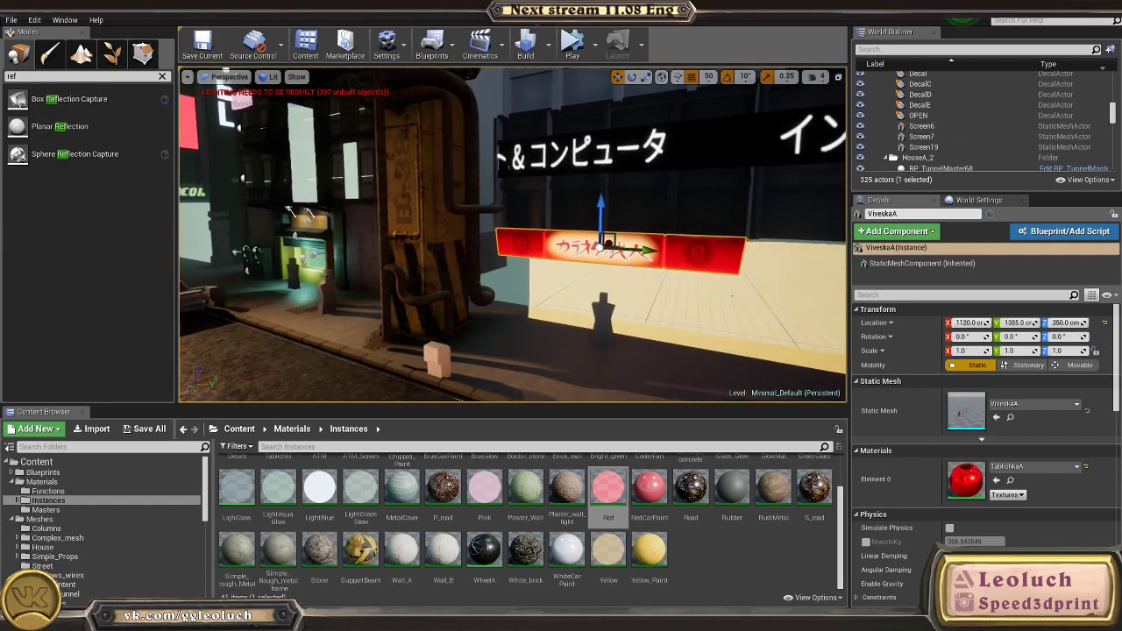
Step: Raise the red sign to Z 400 cm, try moving it along the facades to Y -765 cm and undo that move
key(e)
drag(569, 202, 560, 183)
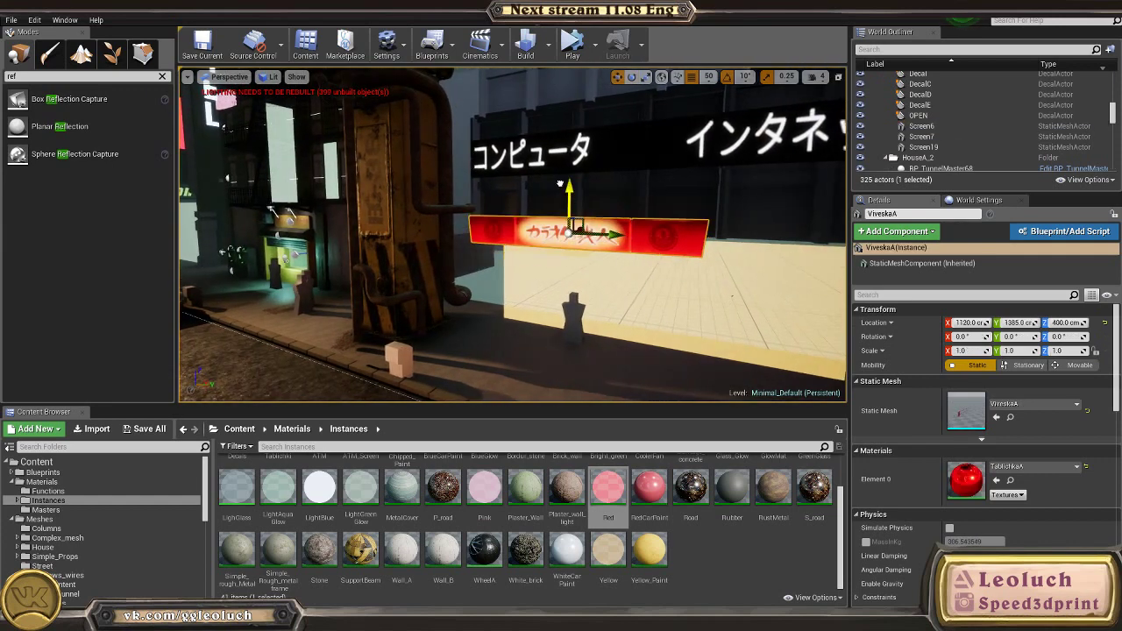
drag(606, 235, 260, 228)
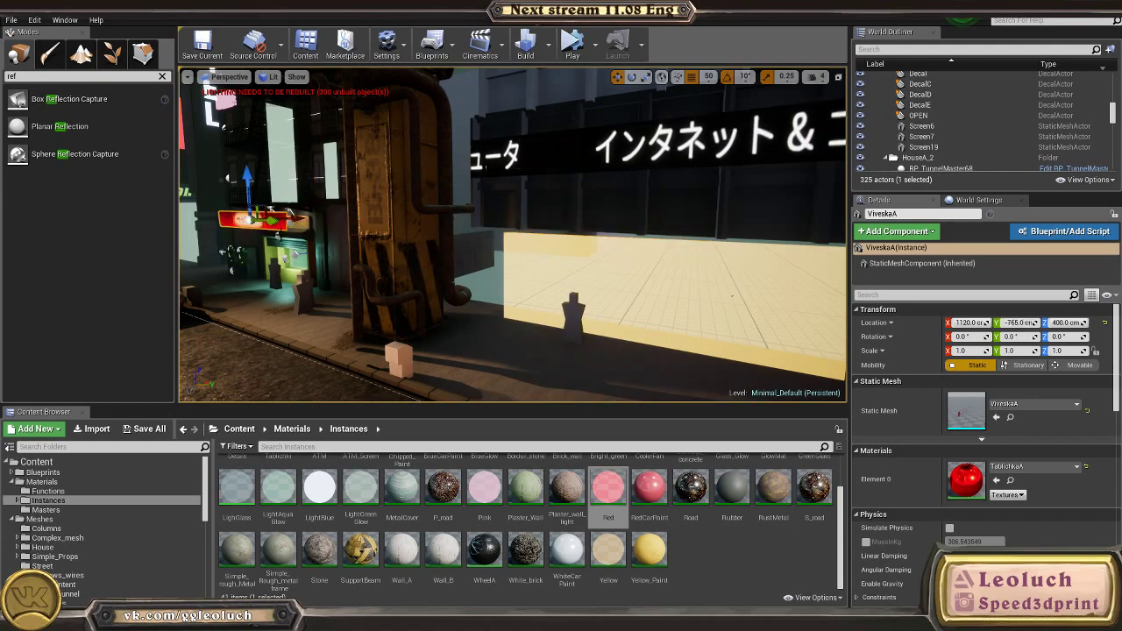
key(ctrl+z)
Step: Move the red sign above the small green-lit shop at Y -565 cm and raise it to Z 500 cm
right_drag(572, 231, 566, 231)
drag(575, 195, 575, 178)
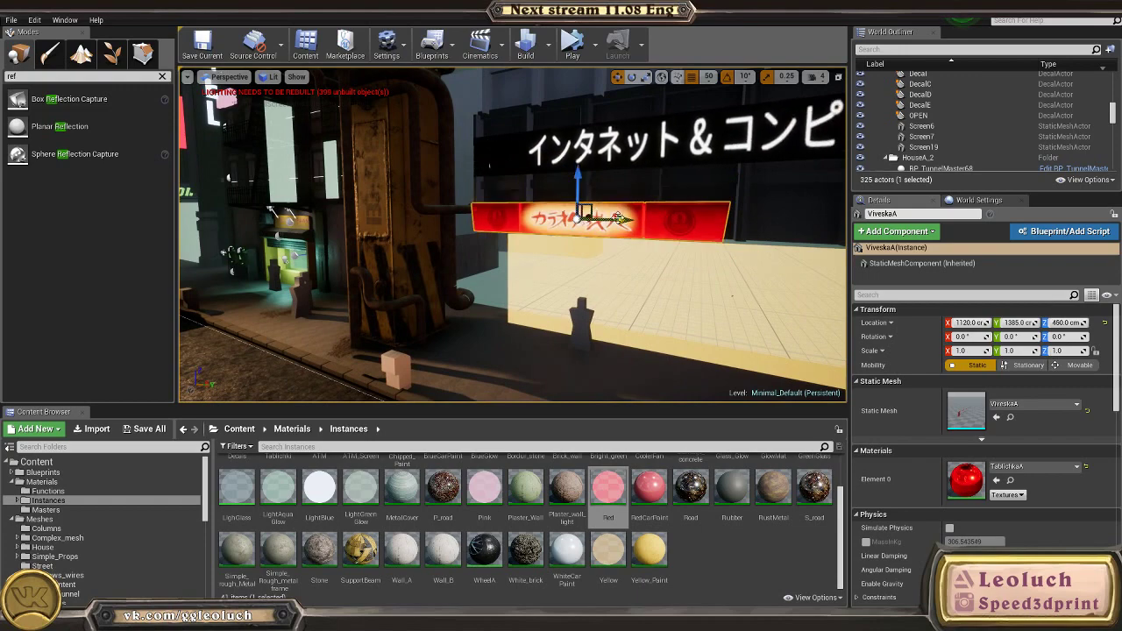
drag(618, 219, 293, 212)
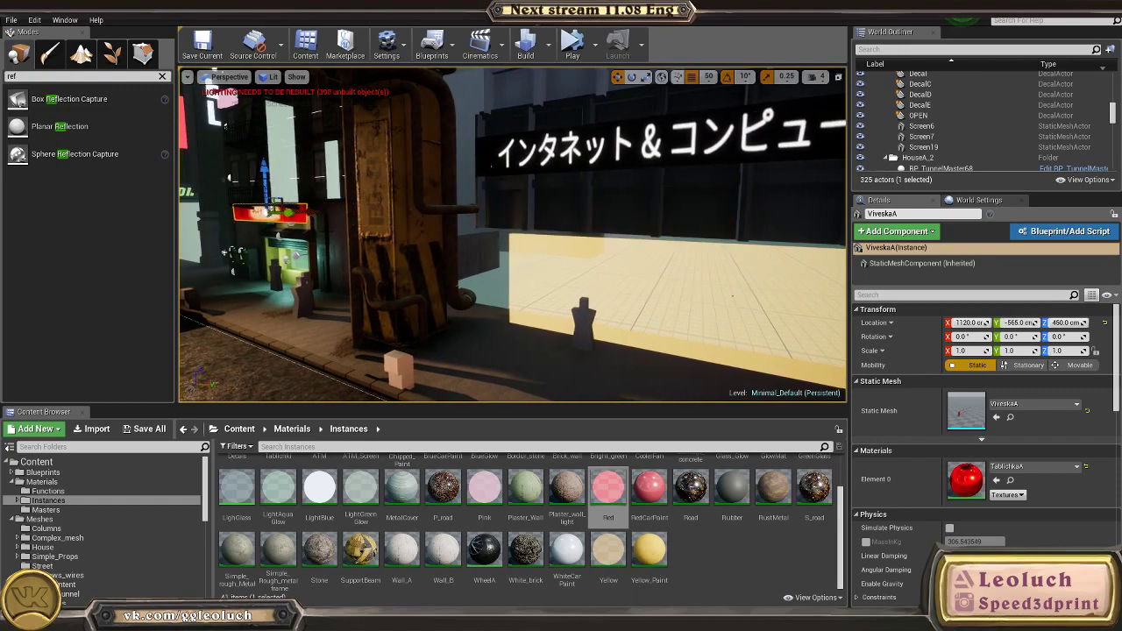
key(f)
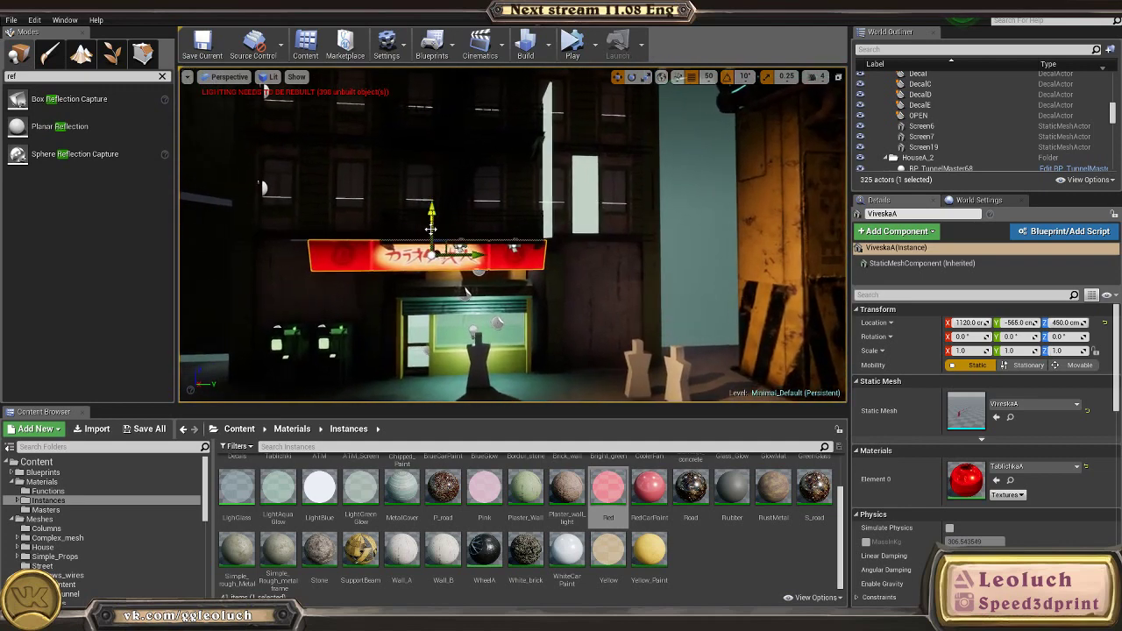
drag(429, 212, 429, 181)
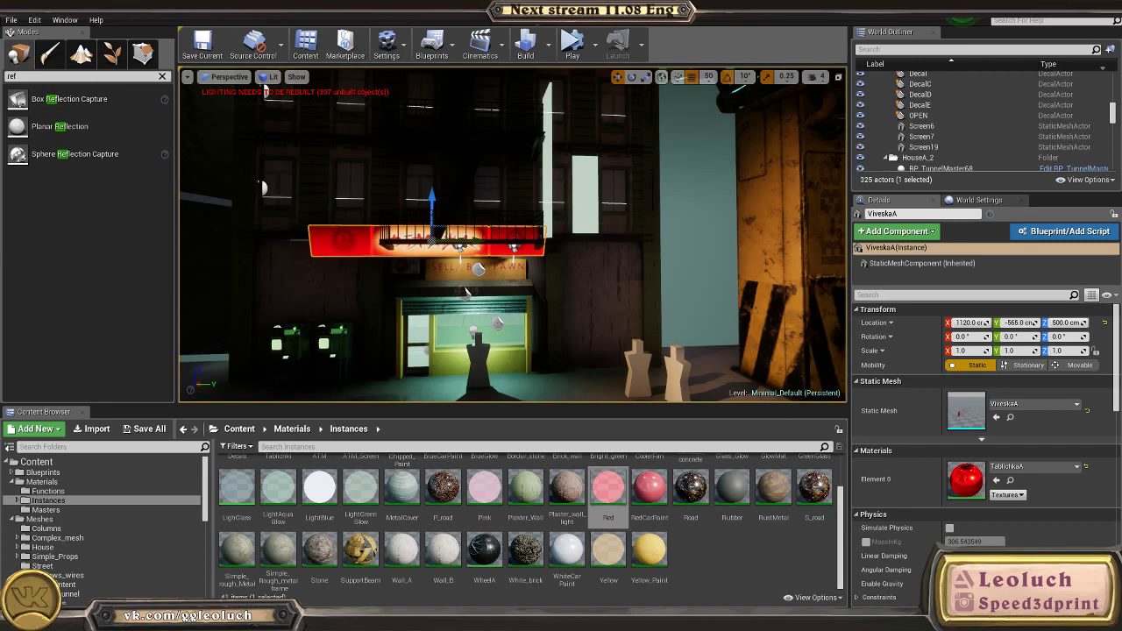
Step: Move the red sign back above the bright yellow storefront to Y 1435 cm, pull it forward to X 1070 cm and check the street view
right_drag(468, 258, 469, 285)
drag(471, 237, 707, 242)
right_drag(707, 242, 830, 242)
shift+drag(186, 249, 645, 235)
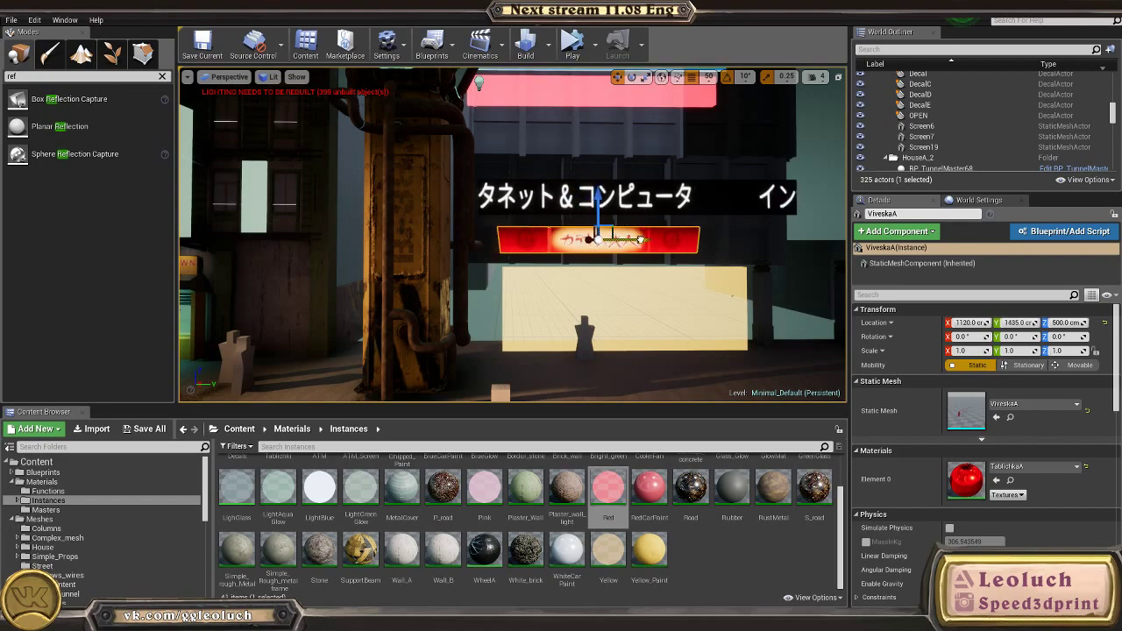
right_drag(645, 235, 515, 207)
drag(515, 208, 473, 208)
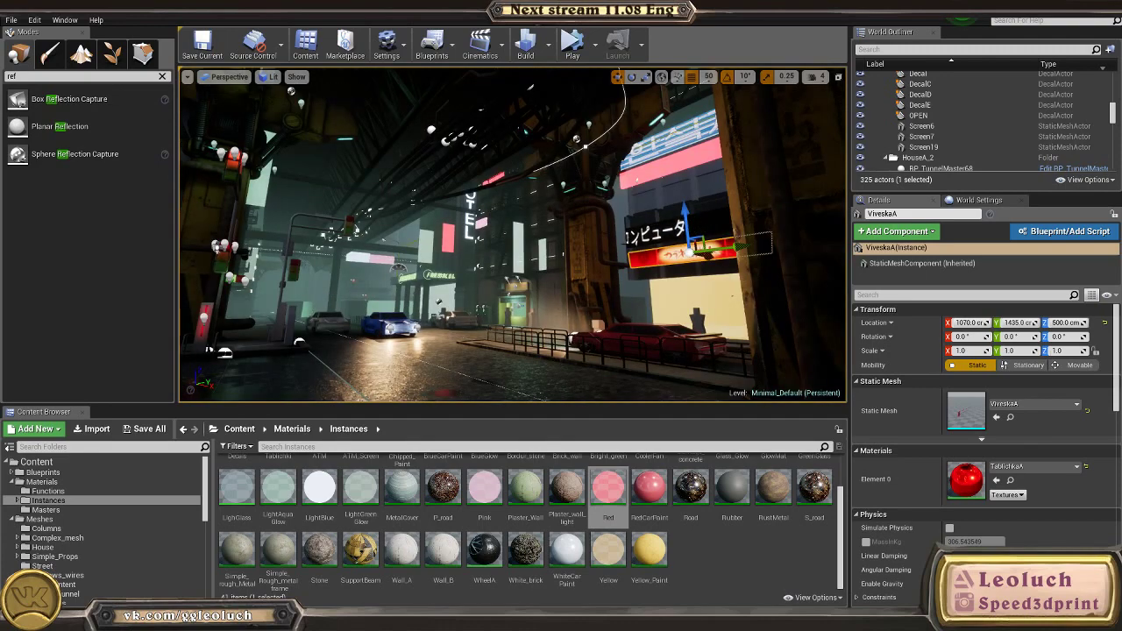
key(w)
right_drag(637, 264, 638, 263)
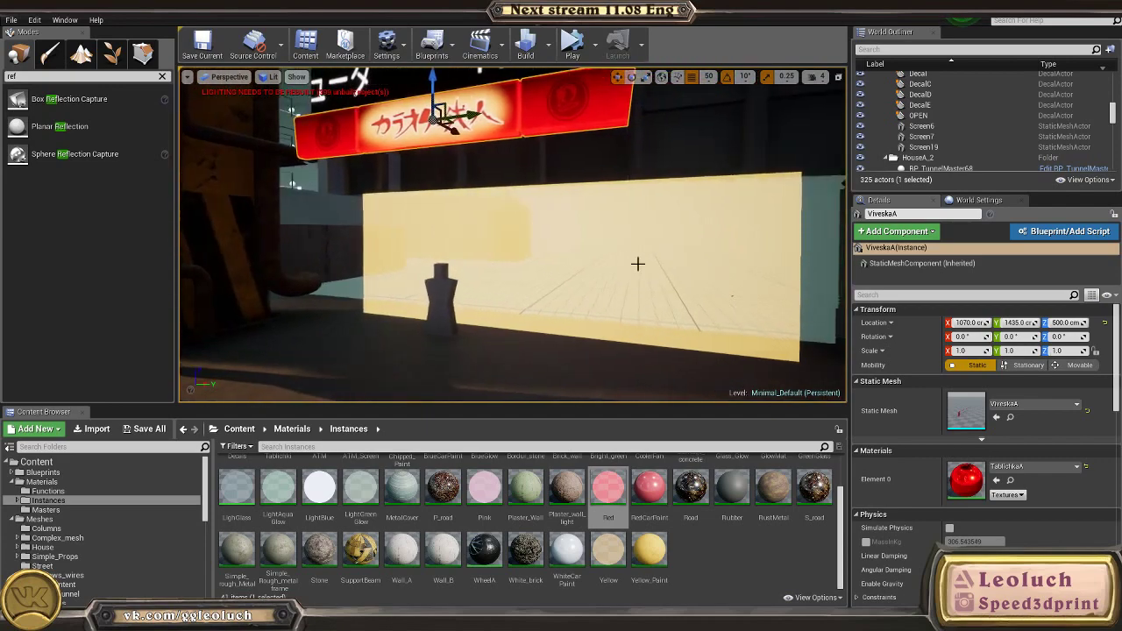
Step: Move the human figure in front of the yellow storefront to X 920 cm, Y 1390 cm and check the saved street view
key(1)
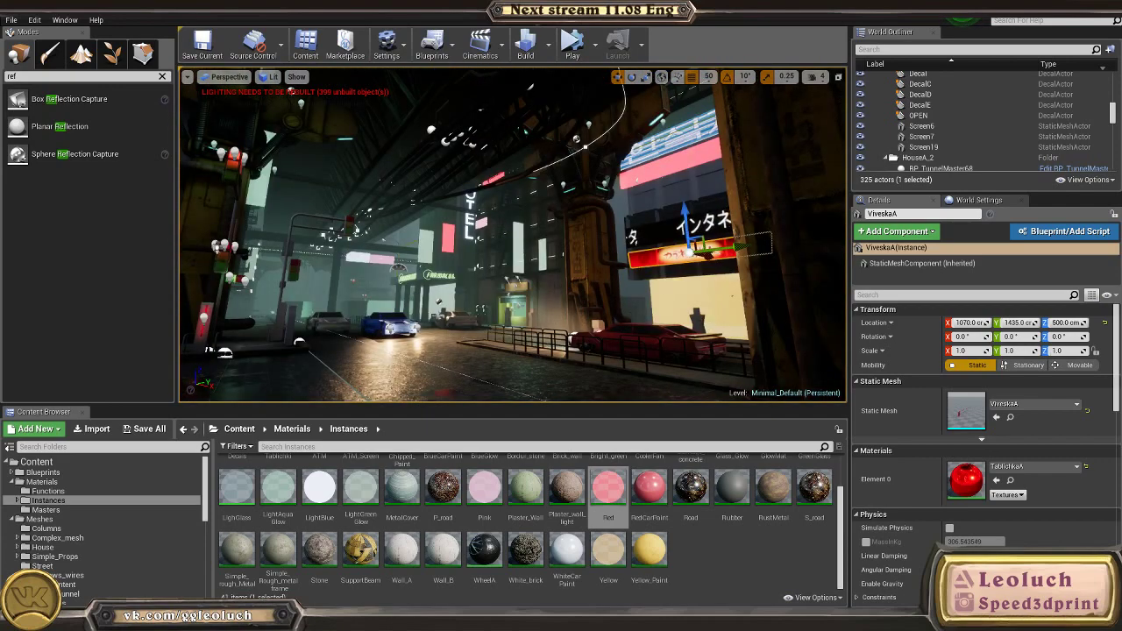
click(671, 305)
key(w)
right_drag(671, 305, 672, 305)
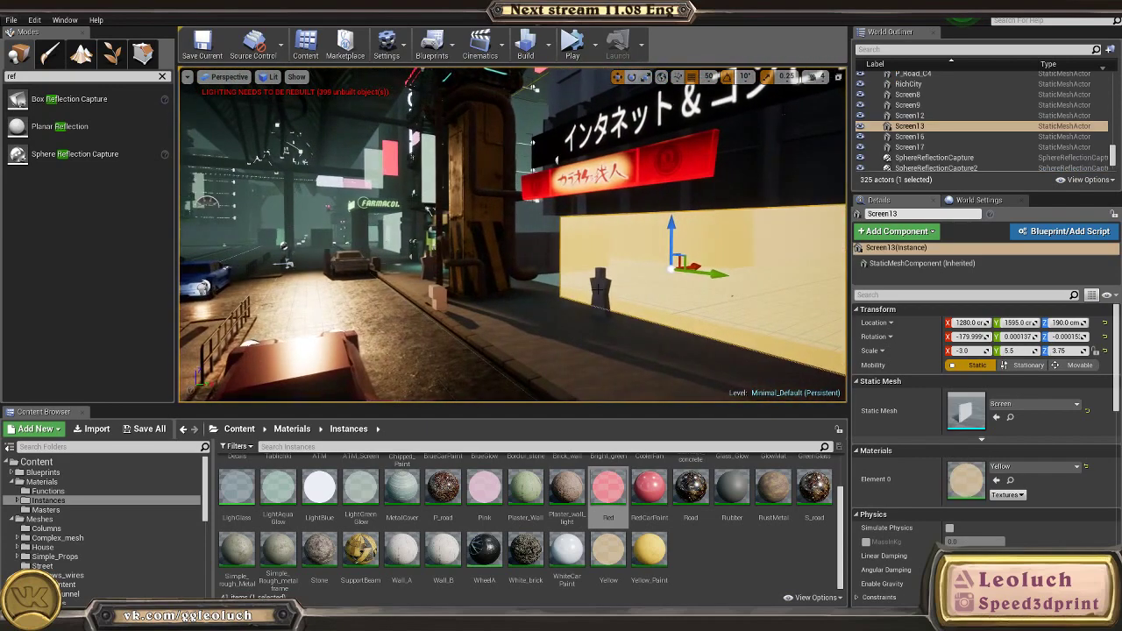
click(600, 287)
right_drag(599, 287, 600, 288)
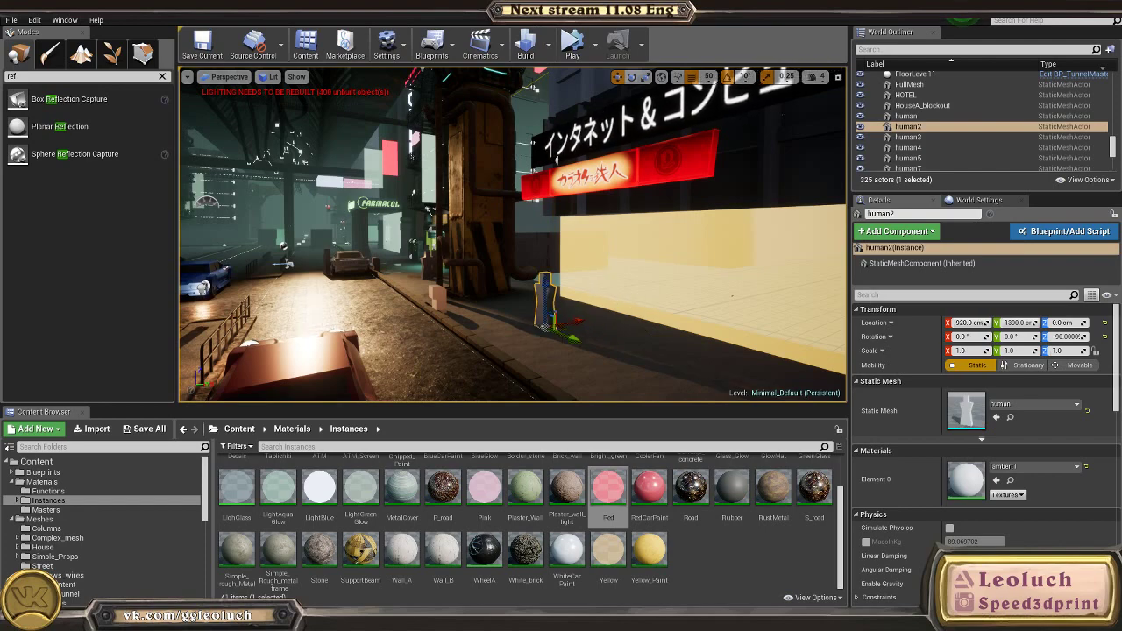
click(574, 349)
key(1)
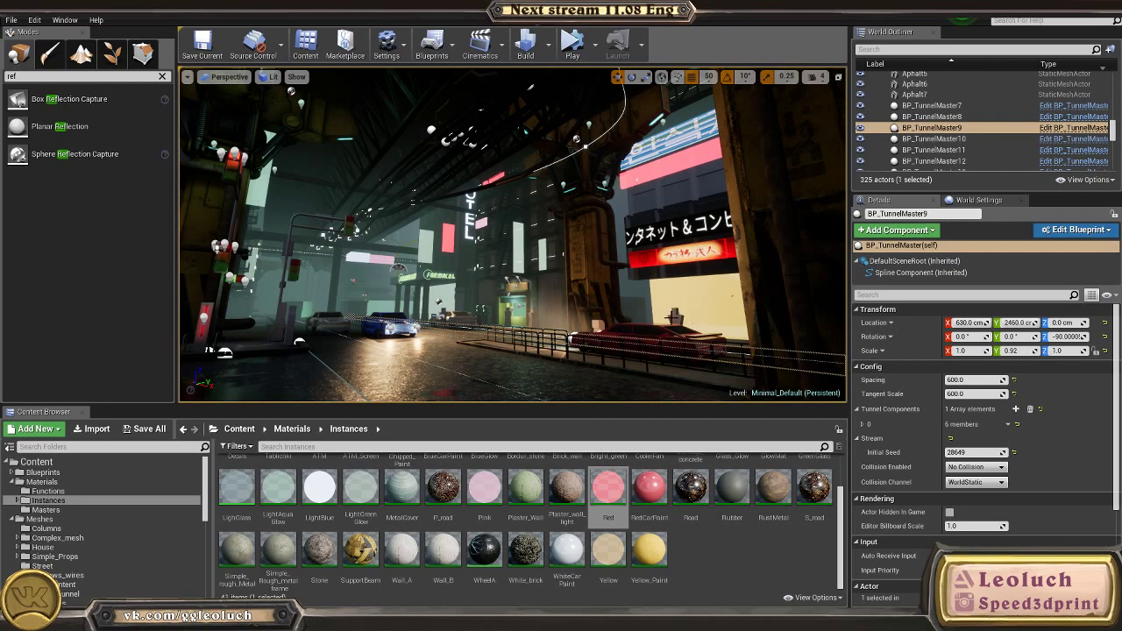
Step: Push the black sign ViveskaB above the yellow storefront back towards the facade to X 1320 cm and check the street view
key(w)
right_drag(734, 308, 788, 193)
key(w)
right_drag(715, 60, 731, 291)
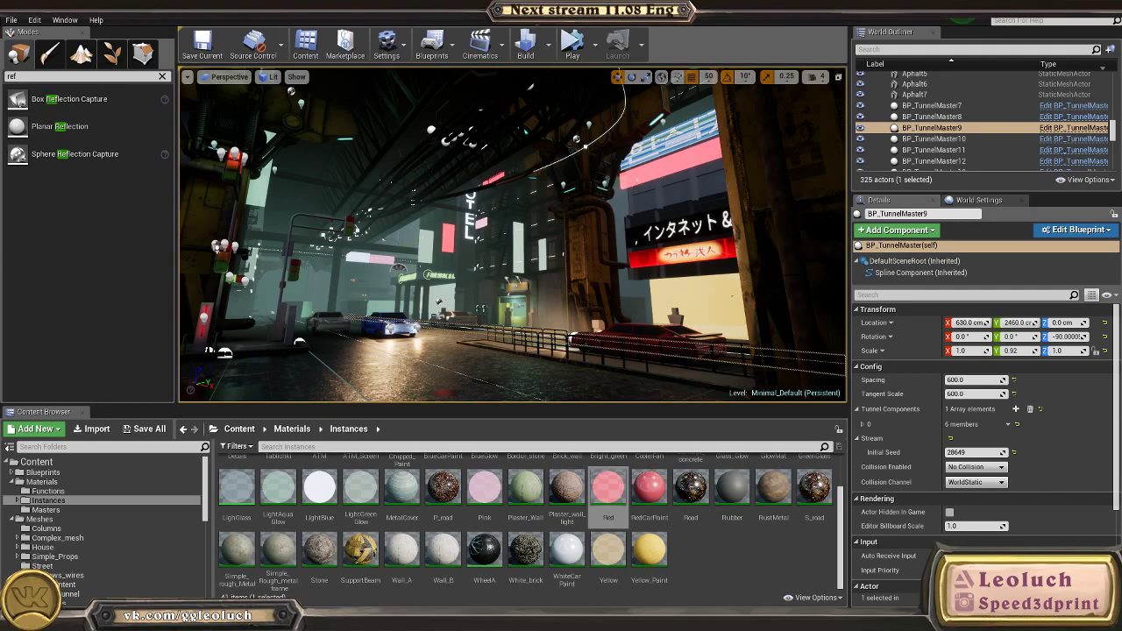
key(w)
right_drag(430, 327, 631, 294)
right_drag(463, 321, 385, 323)
click(570, 238)
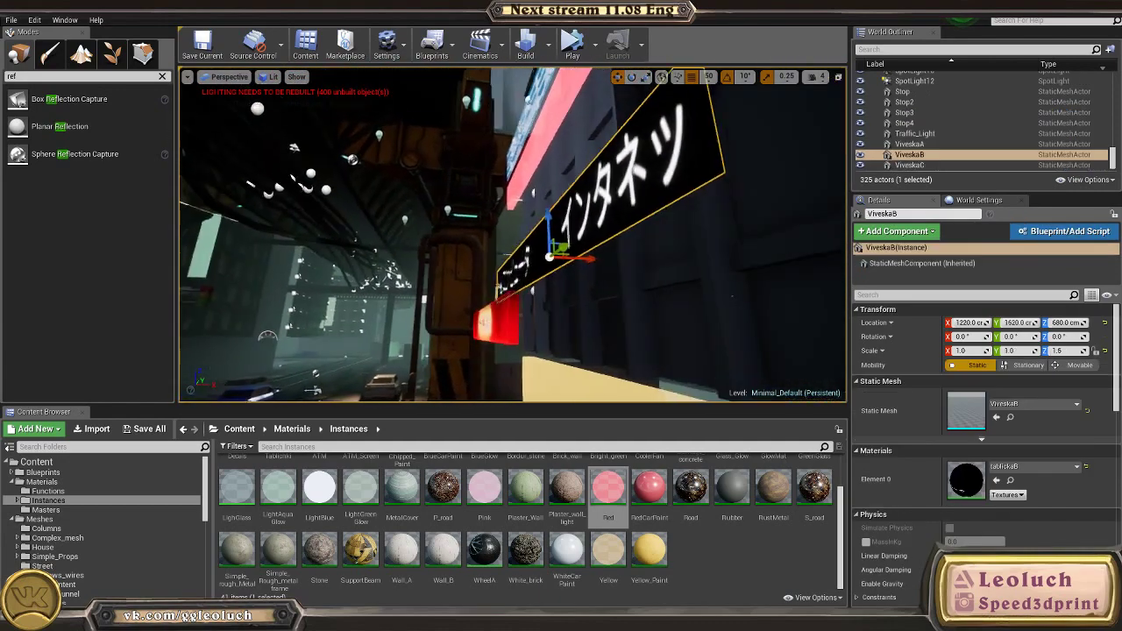
drag(600, 256, 633, 259)
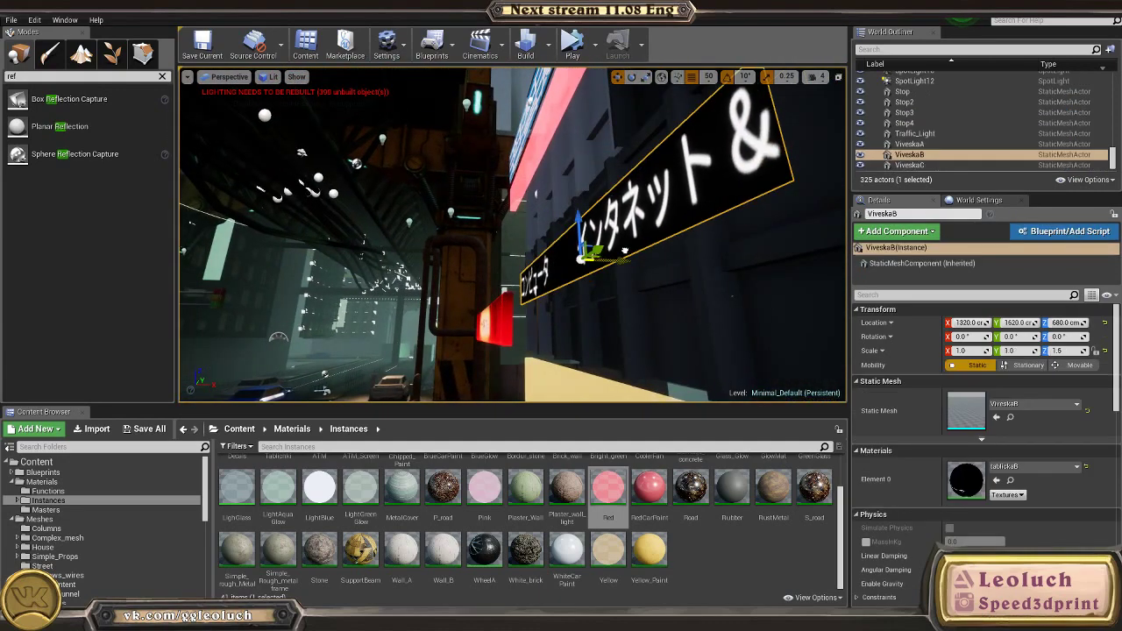
click(638, 294)
right_drag(639, 293, 805, 298)
right_drag(483, 264, 464, 269)
click(286, 318)
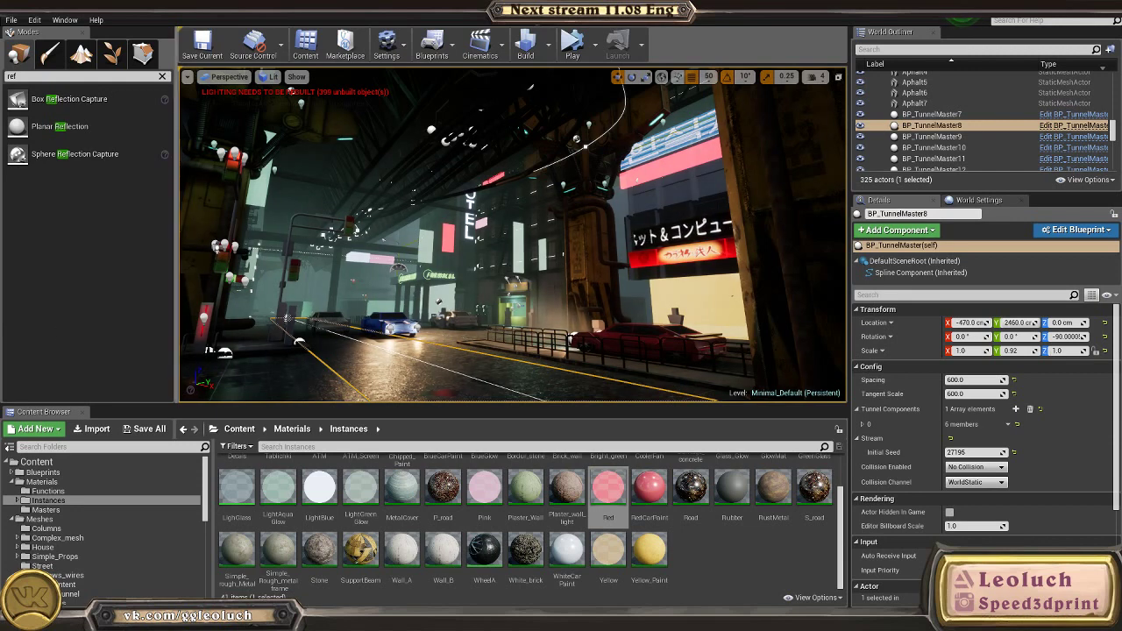
Step: Try moving the House_A facade floor BP_TunnelMaster vertically and undo the move
right_drag(513, 235, 473, 276)
key(w)
key(s)
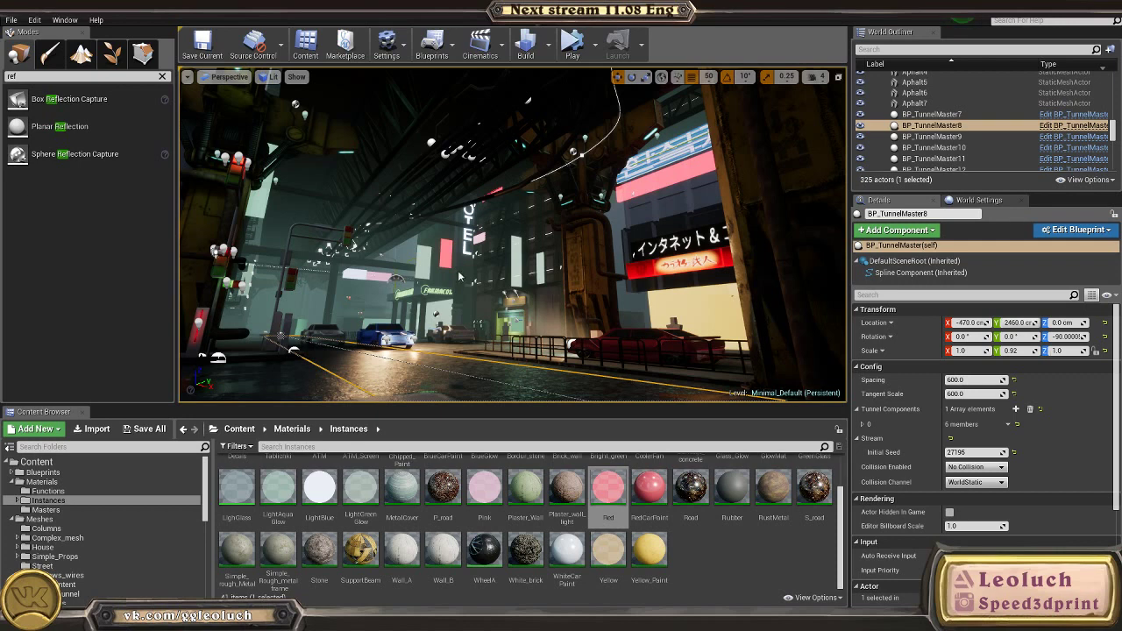
key(w)
right_drag(478, 291, 434, 297)
right_drag(592, 305, 656, 320)
click(729, 178)
mouse_move(733, 178)
right_down()
mouse_move(745, 168)
mouse_move(721, 169)
right_up()
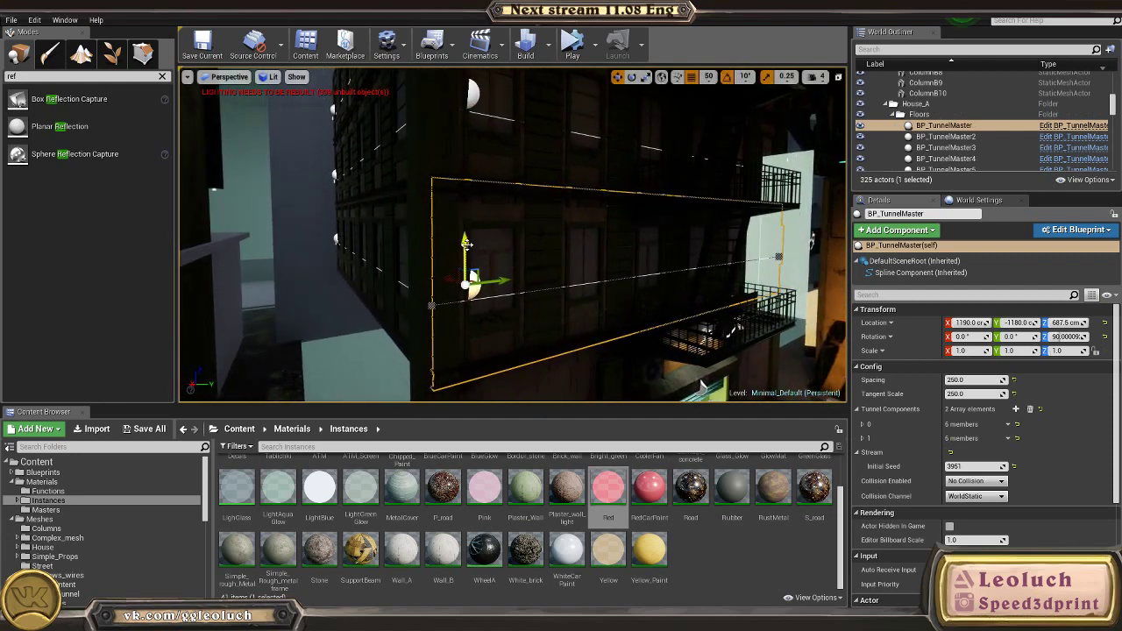
drag(465, 242, 502, 255)
key(ctrl+z)
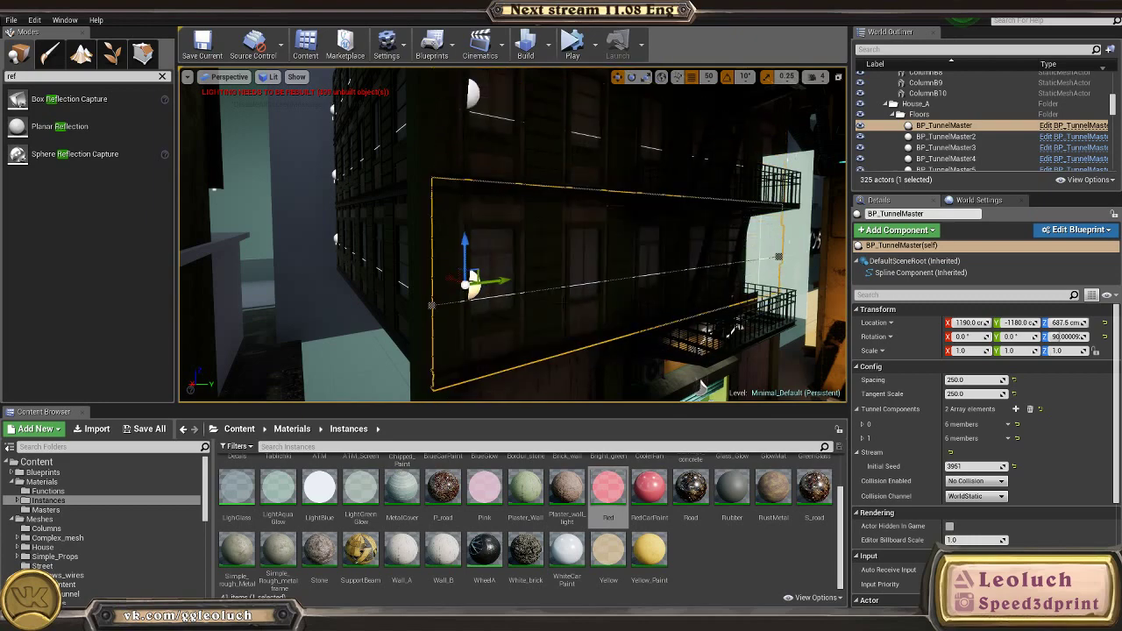
Step: Nudge the upper wall section BP_TunnelMaster92, behind the pink strip above the black sign, along the facade's Y axis
right_drag(502, 255, 596, 263)
right_drag(547, 377, 730, 393)
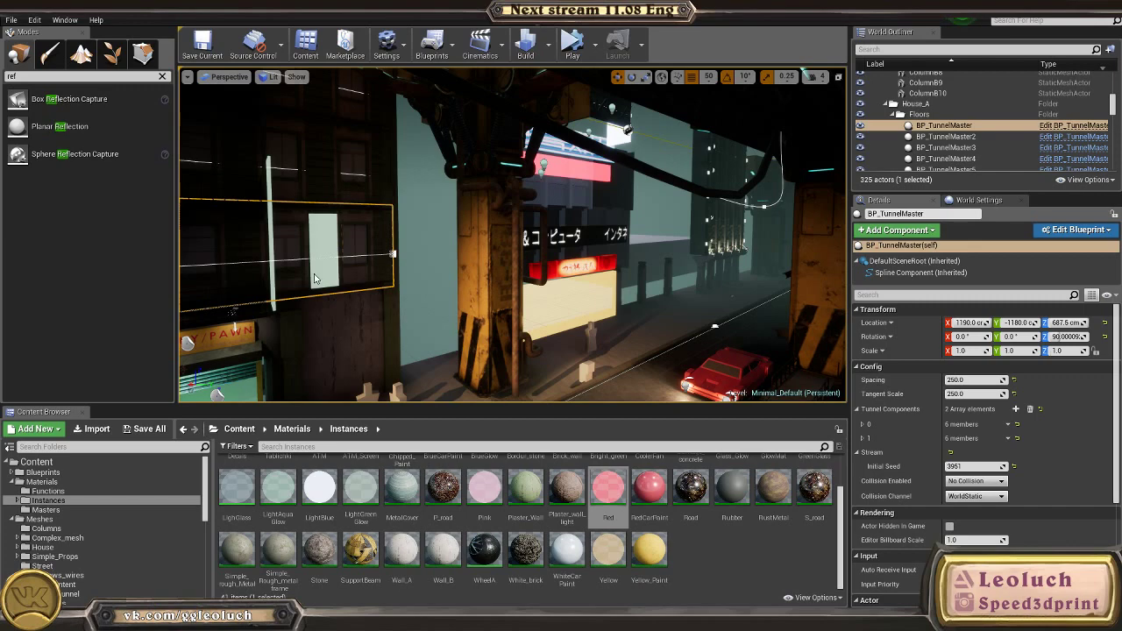
key(w)
right_drag(315, 278, 504, 210)
key(w)
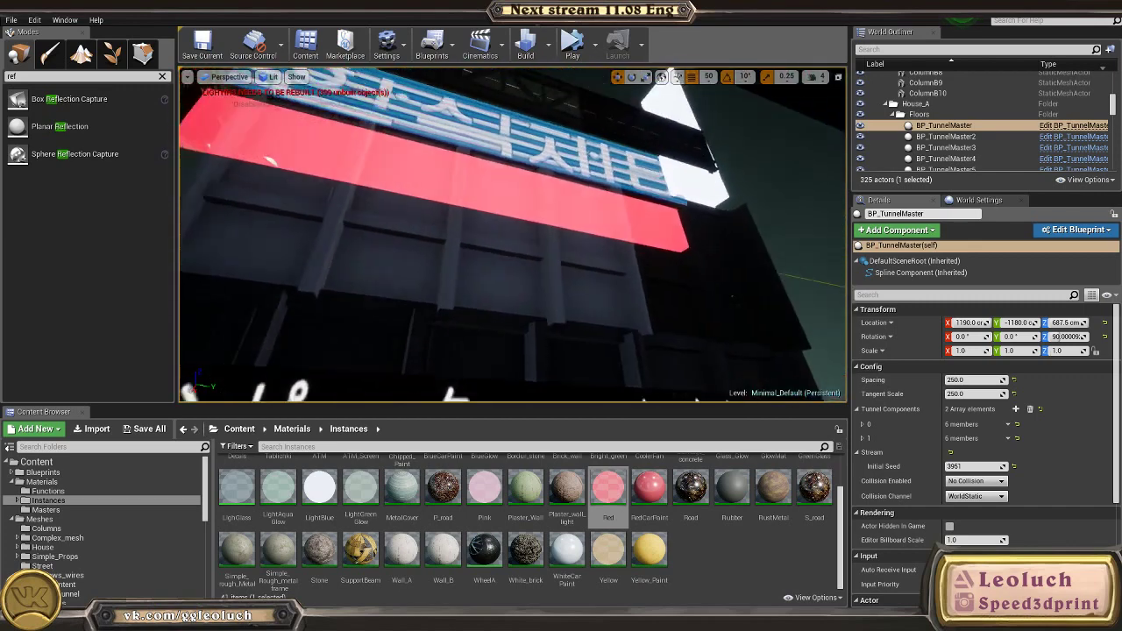
click(509, 368)
right_drag(504, 350, 482, 412)
click(499, 233)
right_drag(499, 233, 478, 250)
key(s)
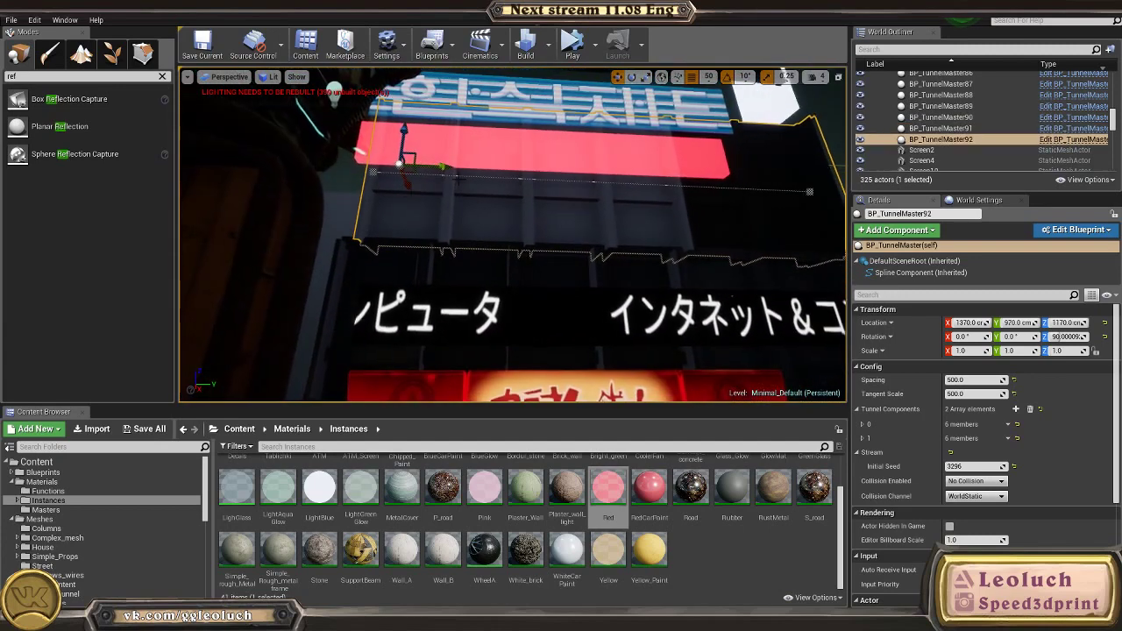
drag(445, 167, 426, 167)
right_drag(426, 166, 303, 233)
key(d)
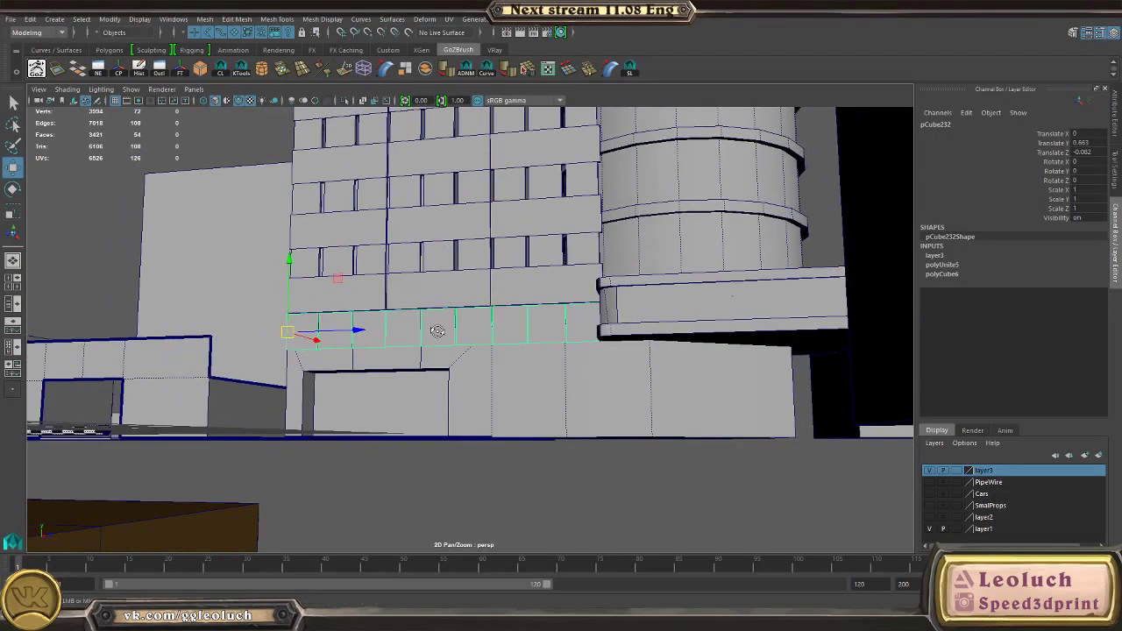
Step: Switch to Maya, try moving an upper floor band of the windowed building, undo the move and clear the selection
alt+drag(437, 331, 526, 412)
click(586, 347)
alt+drag(588, 368, 570, 438)
alt+right_drag(570, 439, 443, 366)
click(572, 405)
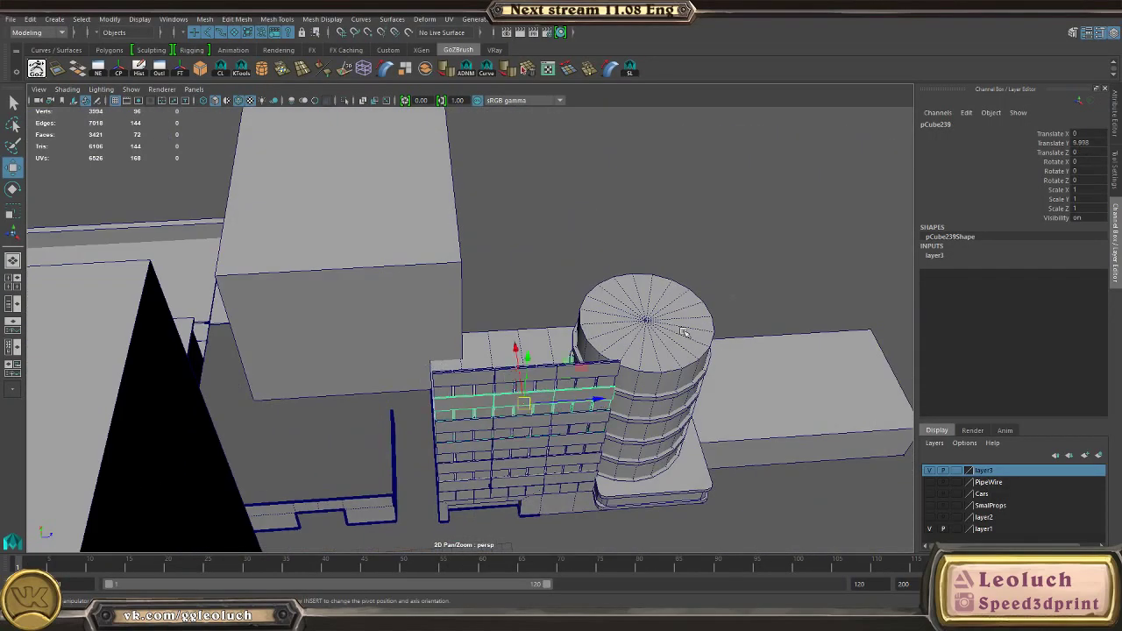
alt+drag(683, 331, 649, 338)
alt+right_drag(648, 338, 554, 333)
middle_drag(499, 326, 512, 330)
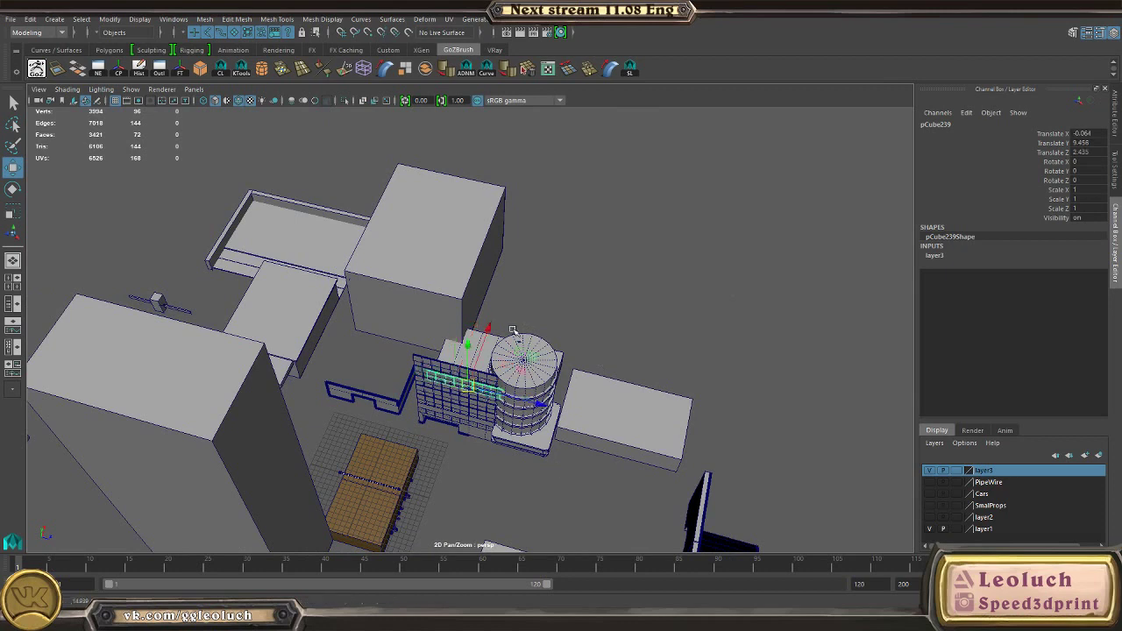
key(ctrl+z)
click(597, 279)
Step: Start a new empty scene in place of the city blockout
click(11, 19)
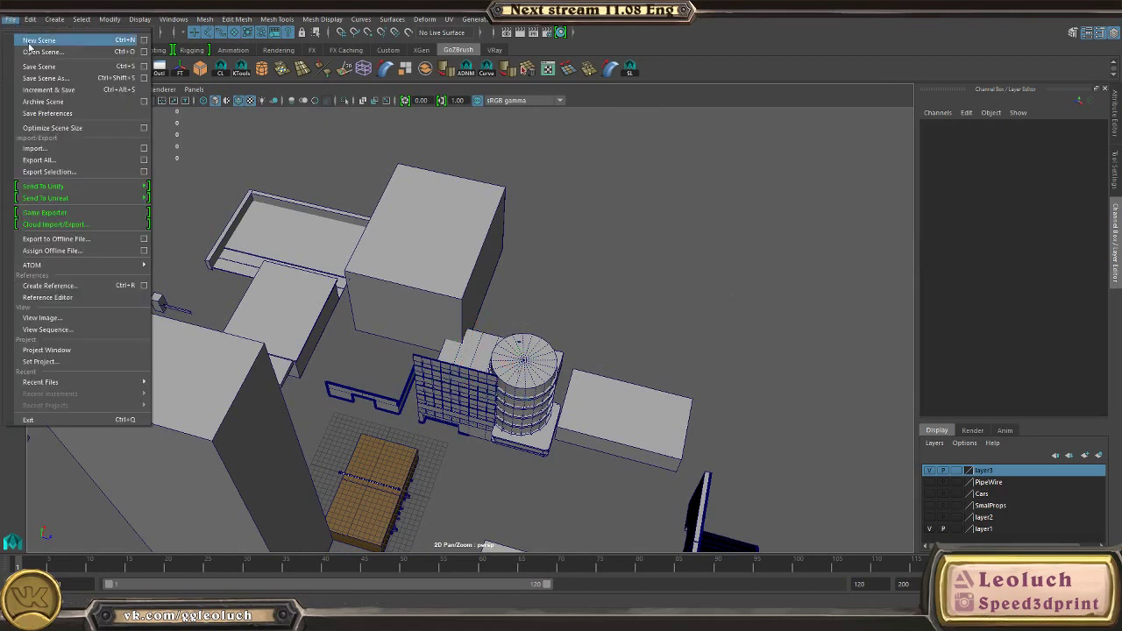
click(30, 40)
click(496, 310)
click(536, 322)
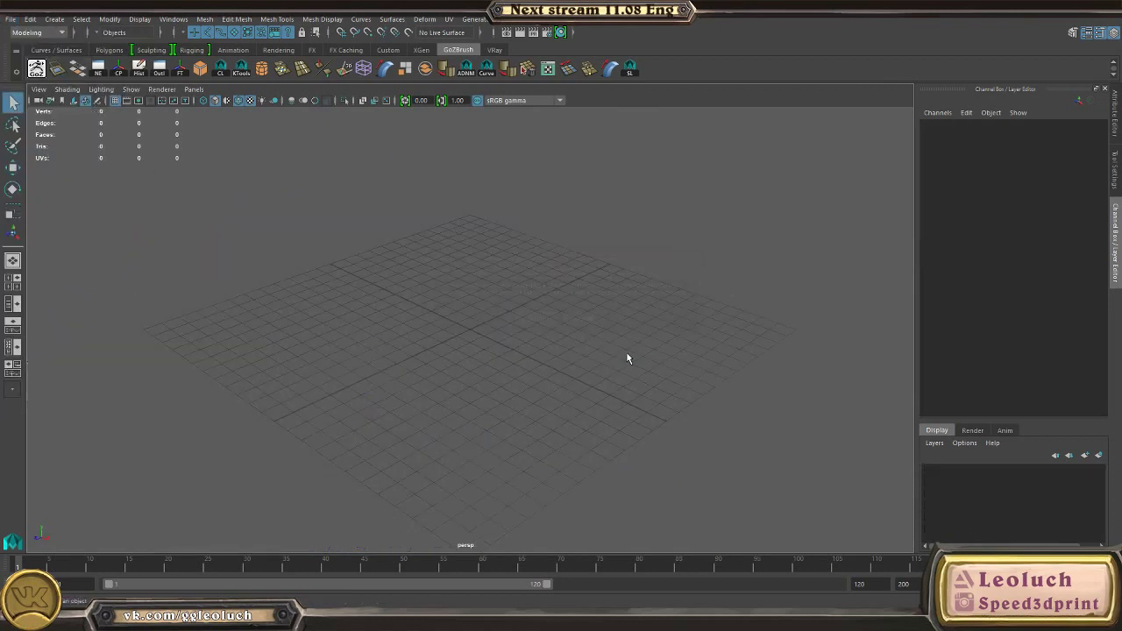
Step: Create a polygon cube and scale it in X and Y together to about 2.745
click(29, 18)
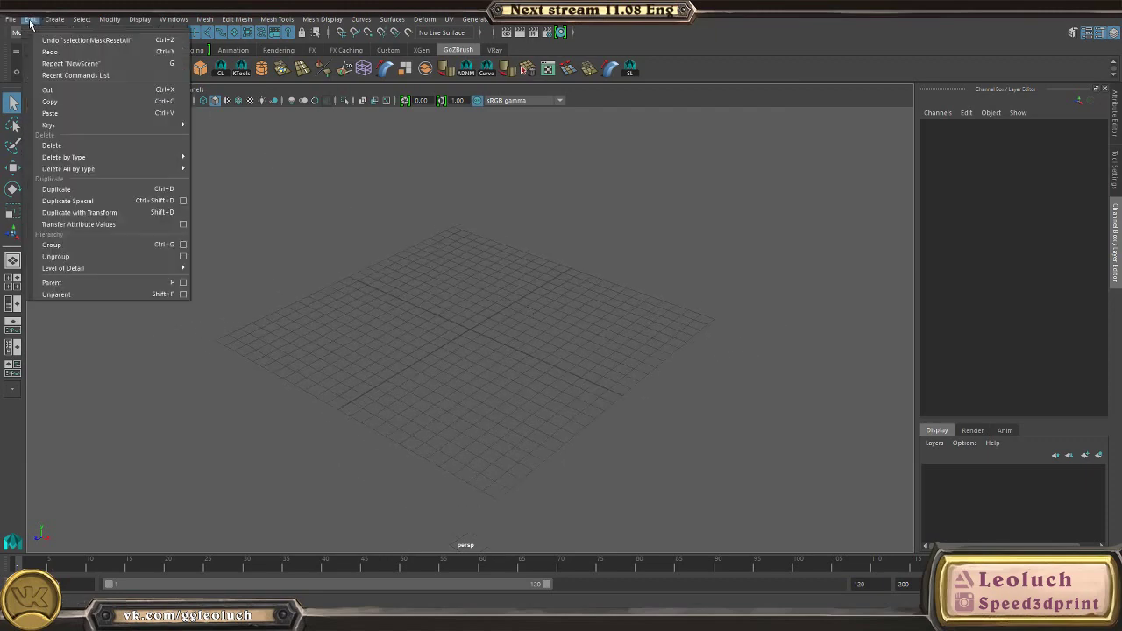
mouse_move(82, 61)
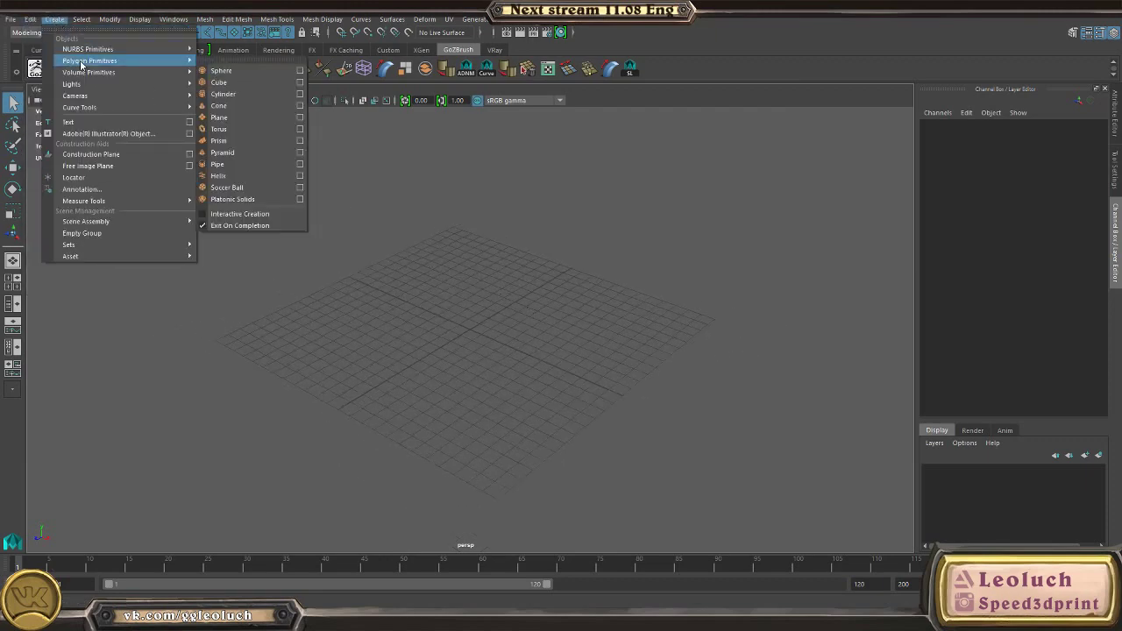
click(246, 86)
alt+drag(405, 341, 518, 326)
key(r)
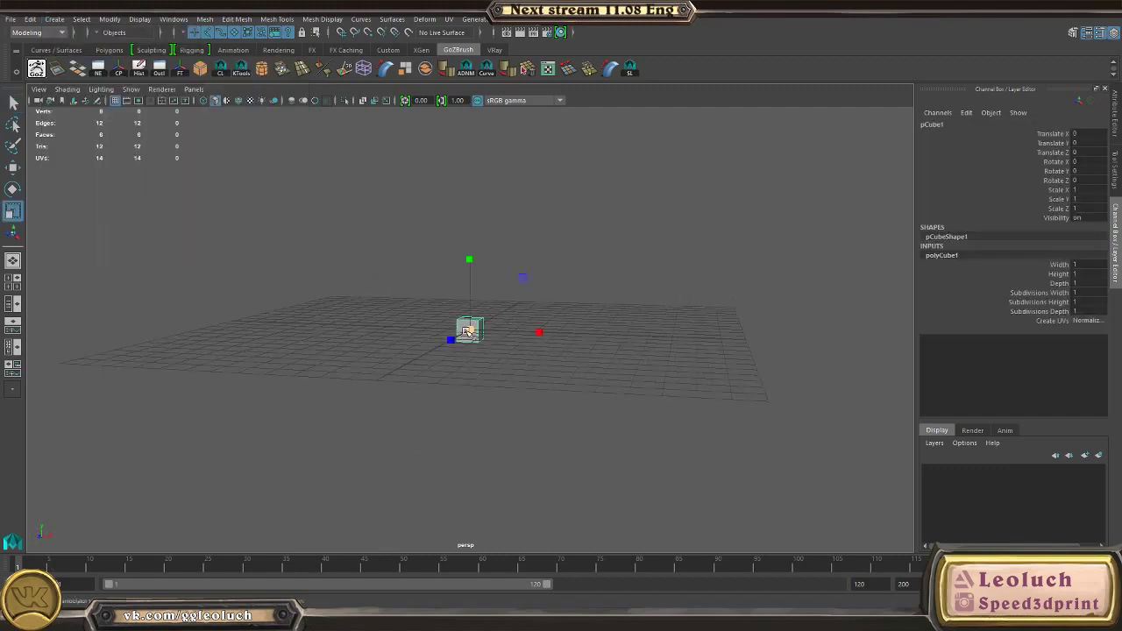
drag(530, 276, 578, 265)
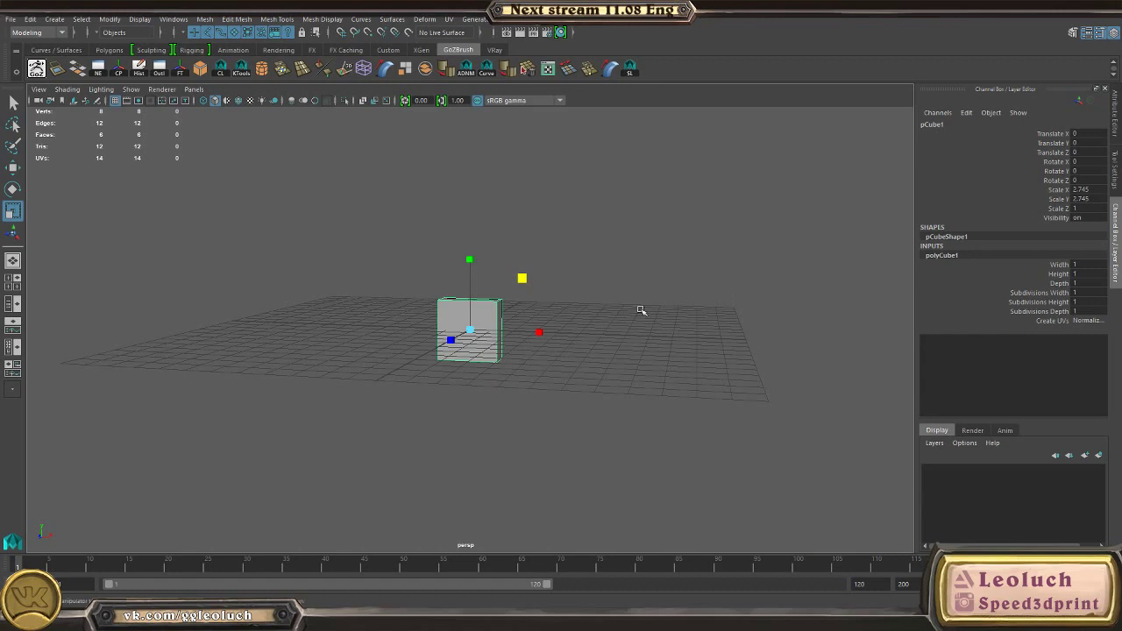
Step: Stretch the cube vertically and set its Scale Y to 6
alt+drag(640, 310, 606, 306)
drag(469, 259, 465, 214)
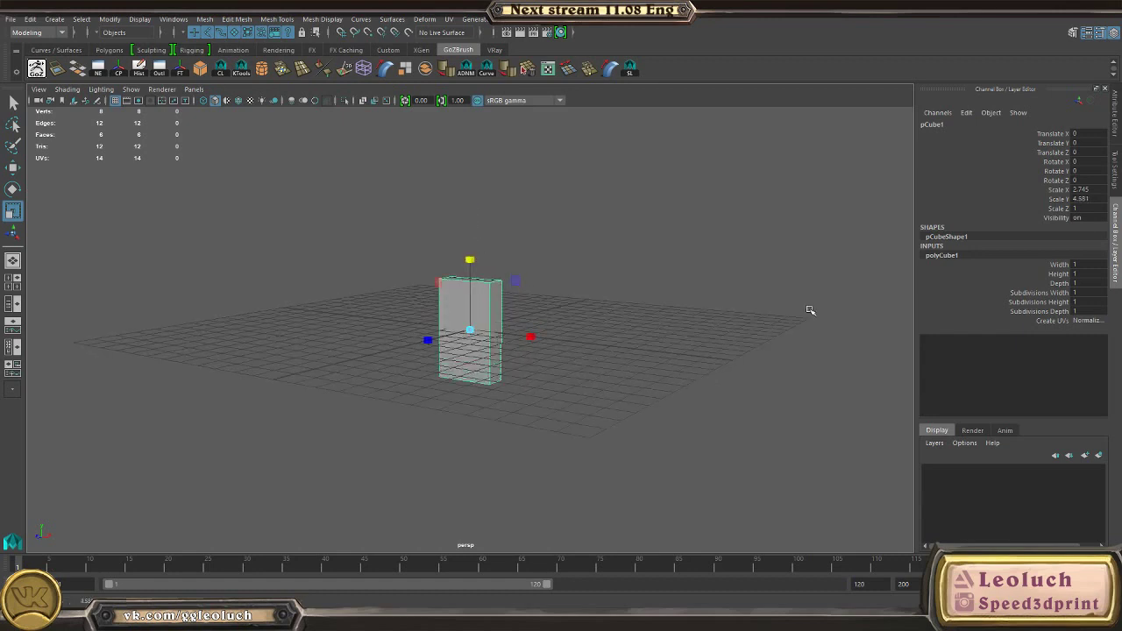
double_click(1086, 199)
text(6)
key(Return)
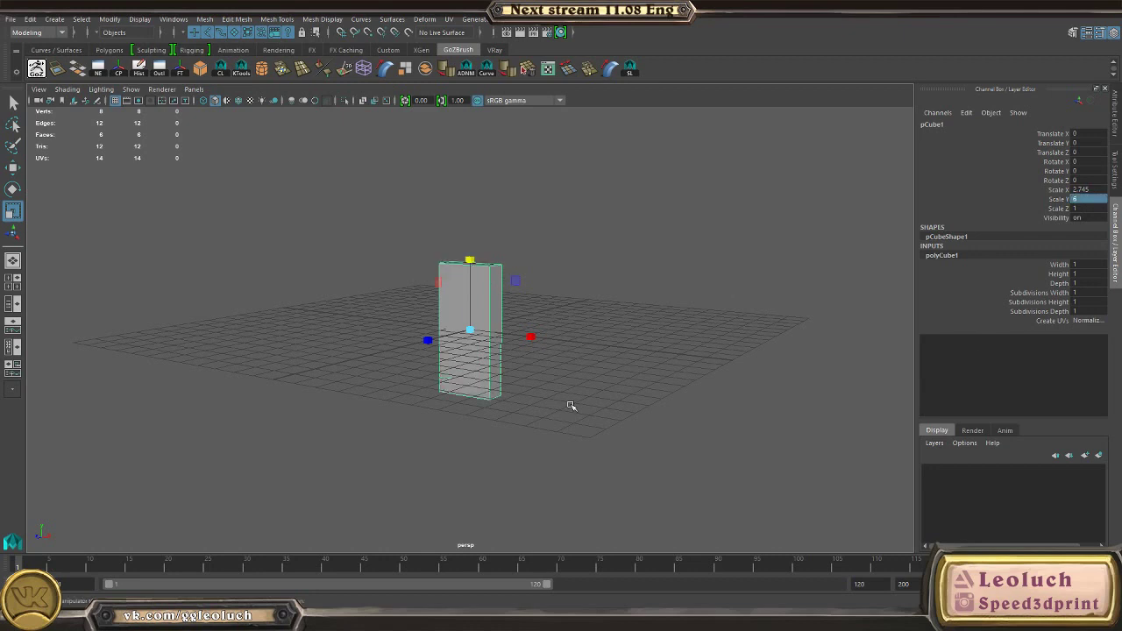
Step: Widen the slab, set its Scale X to 7 and deselect it
alt+drag(523, 341, 547, 346)
mouse_move(535, 336)
mouse_down()
mouse_move(647, 353)
mouse_move(609, 346)
mouse_move(639, 327)
mouse_move(613, 348)
mouse_move(533, 328)
mouse_up()
double_click(1082, 189)
key(Return)
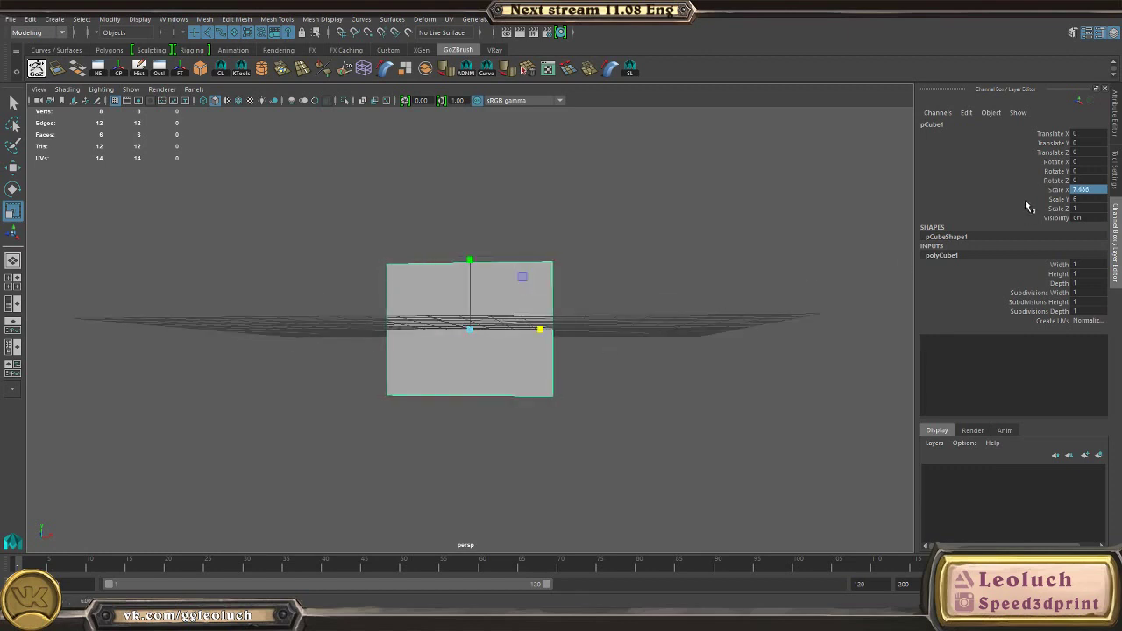
double_click(1087, 191)
text(7)
key(Return)
click(680, 291)
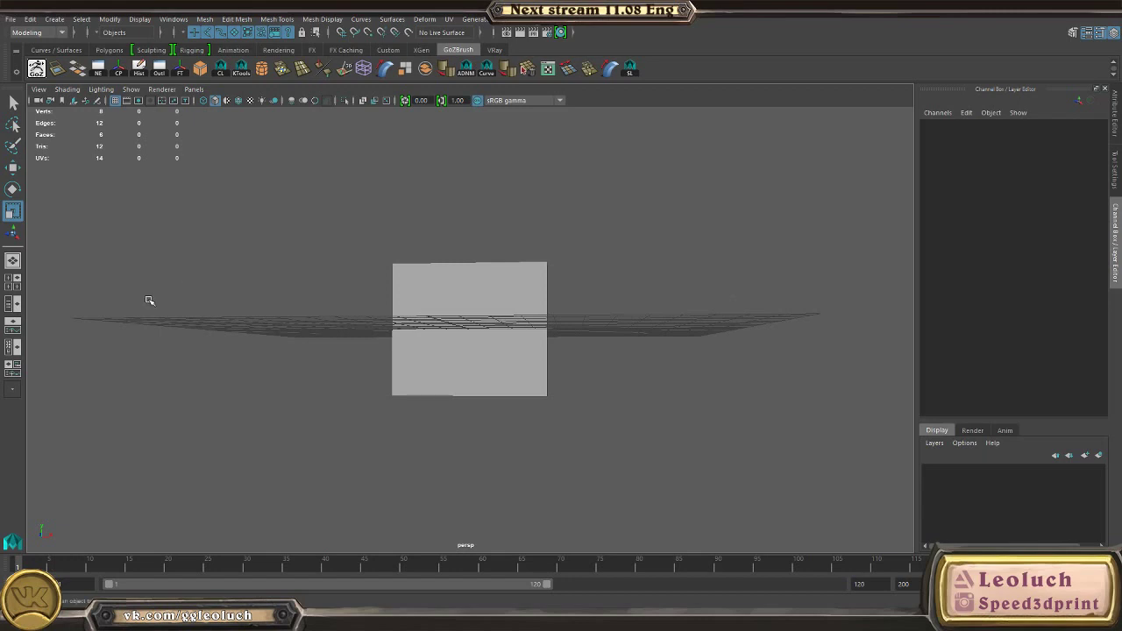
Step: Select the slab and insert a horizontal edge loop around it at about mid-height with Multi-Cut
click(471, 352)
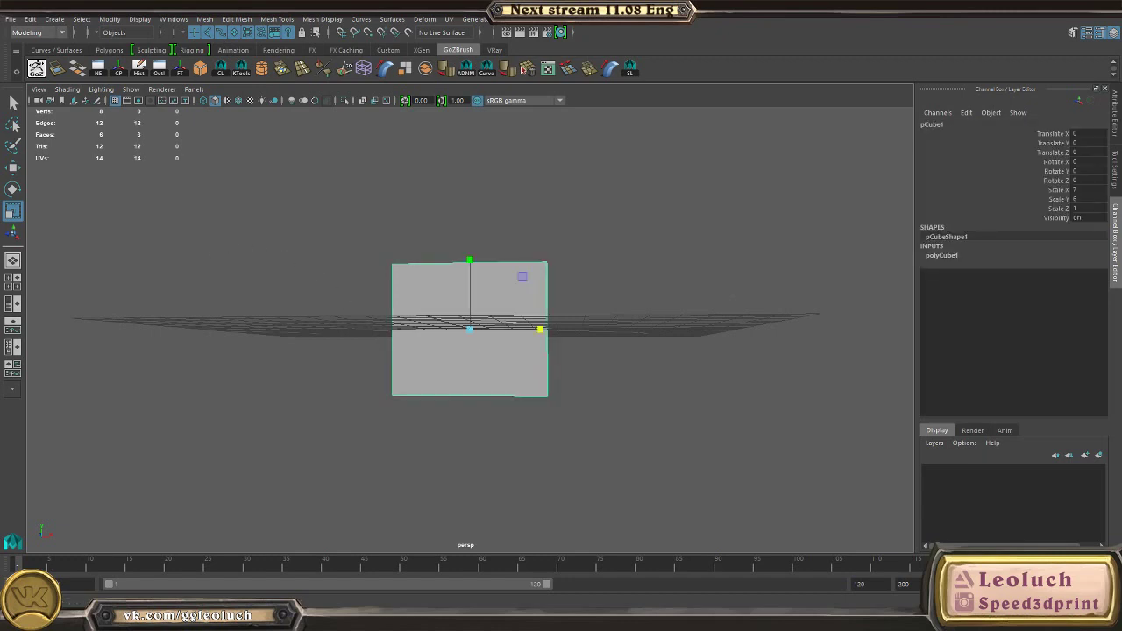
click(570, 308)
alt+drag(629, 328, 569, 368)
click(505, 307)
alt+drag(495, 304, 477, 248)
key(w)
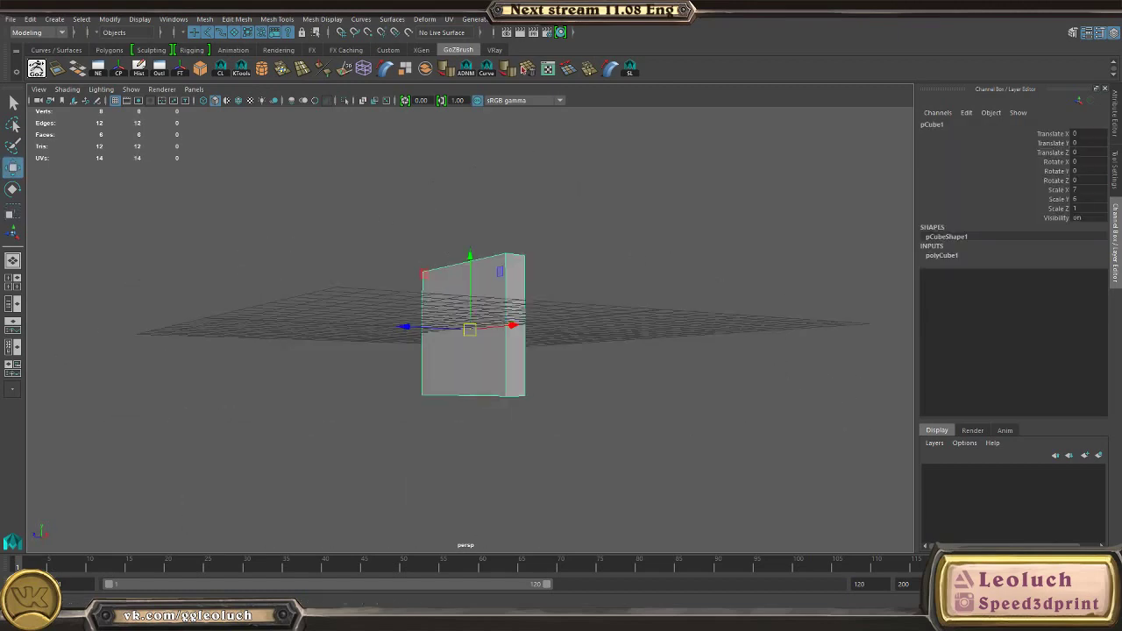
alt+drag(484, 261, 523, 260)
alt+right_drag(526, 262, 644, 307)
alt+drag(653, 314, 659, 344)
alt+right_drag(659, 345, 668, 393)
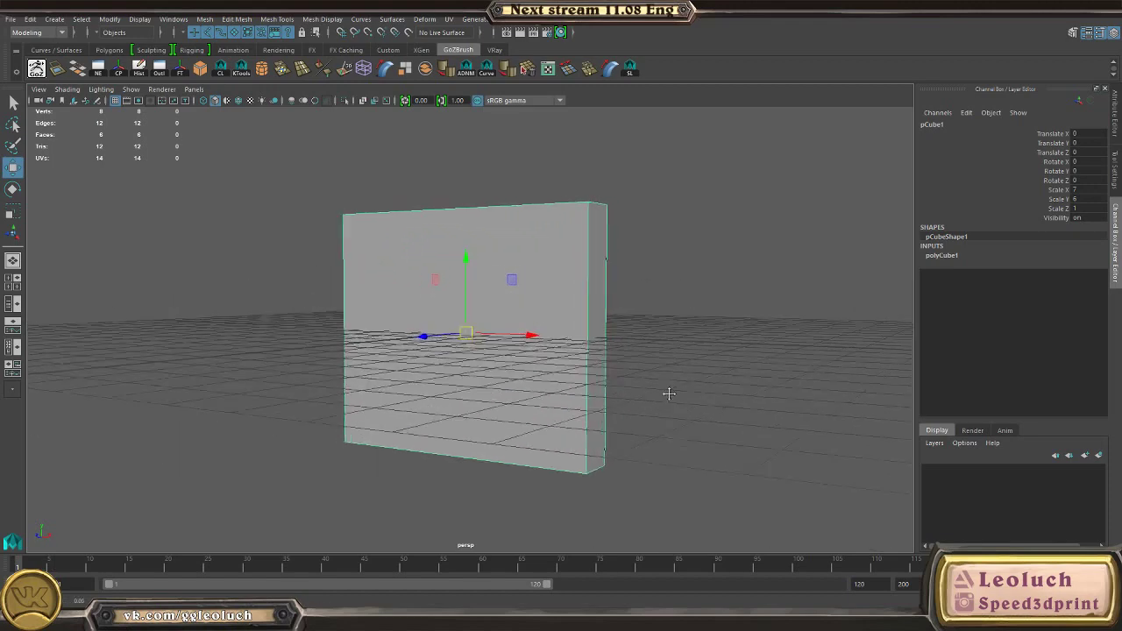
alt+drag(668, 394, 517, 359)
shift+right_drag(483, 334, 405, 334)
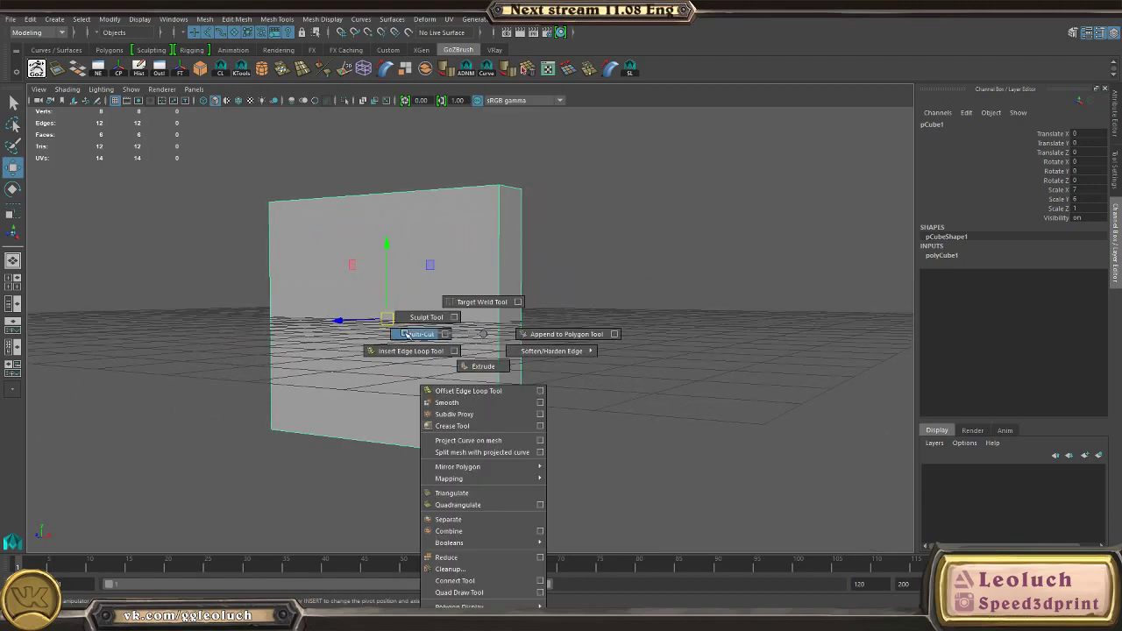
ctrl+click(481, 320)
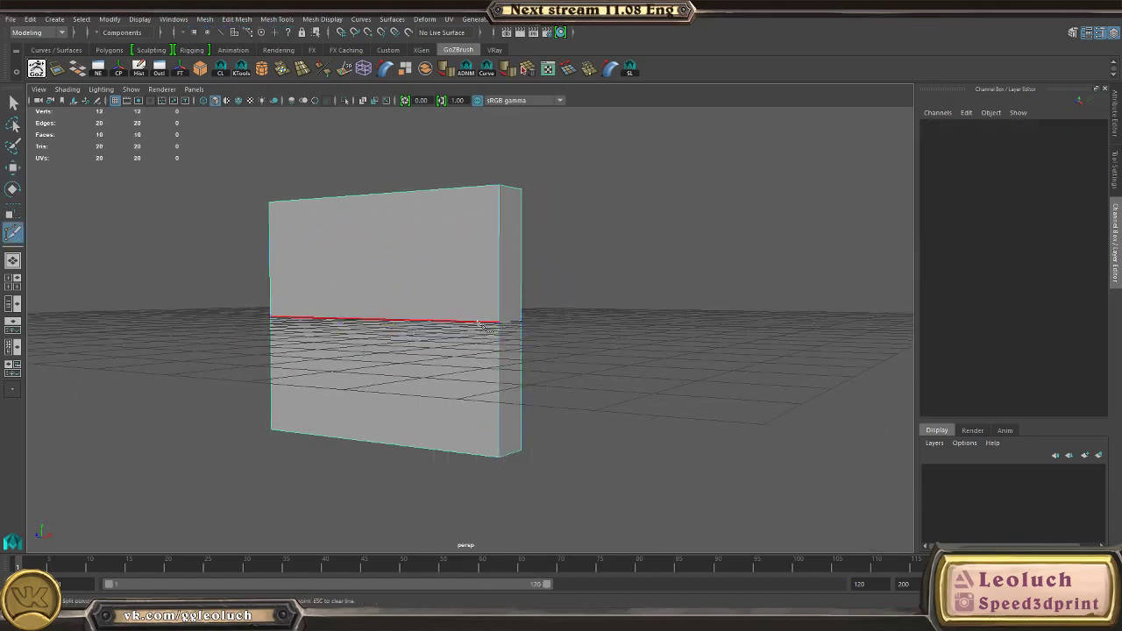
alt+drag(403, 328, 453, 358)
Step: Insert three evenly spaced vertical edge loops across the slab with the Insert Edge Loop Tool in multiple-loop mode
key(w)
alt+drag(430, 270, 378, 280)
click(371, 281)
shift+right_click(367, 282)
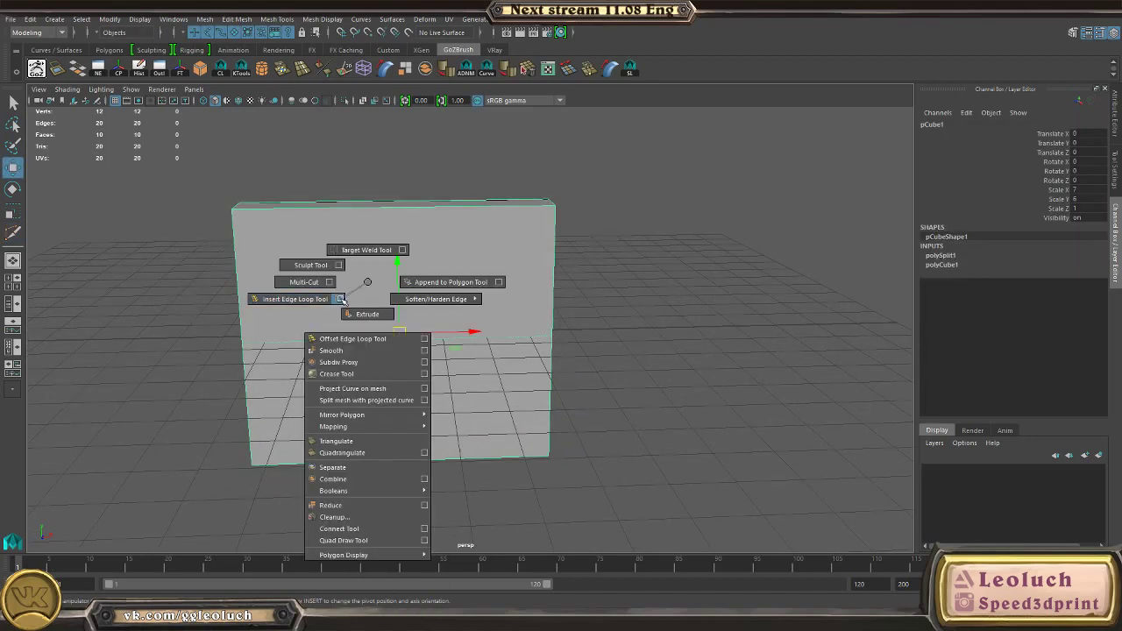
click(338, 298)
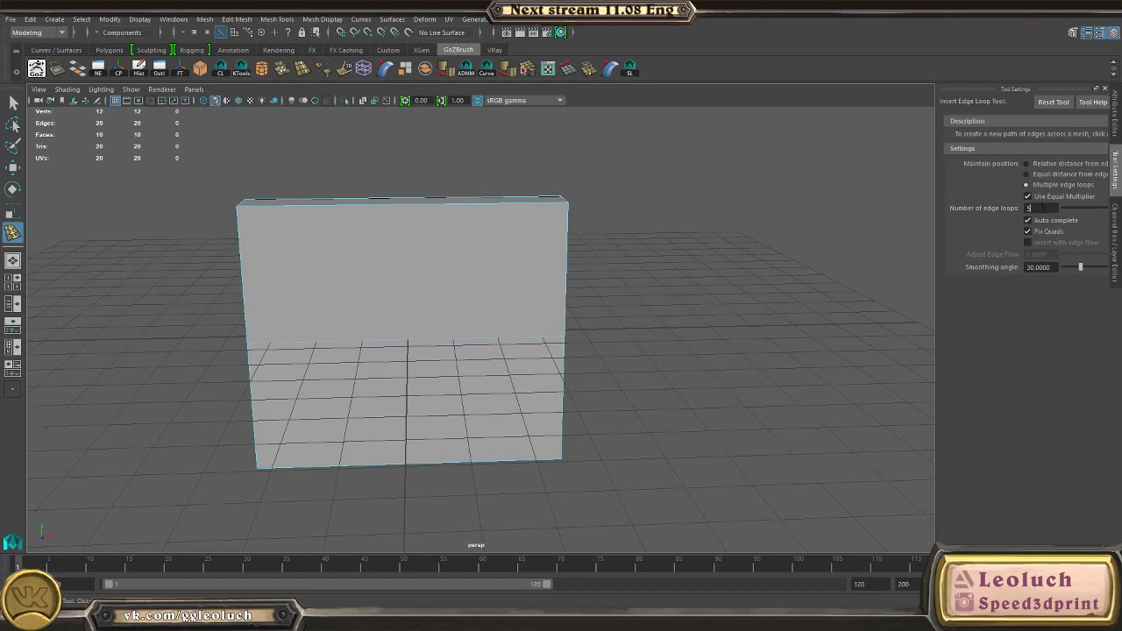
click(402, 207)
Step: Try to scale the three vertical edge loops closer together around the slab's center
key(r)
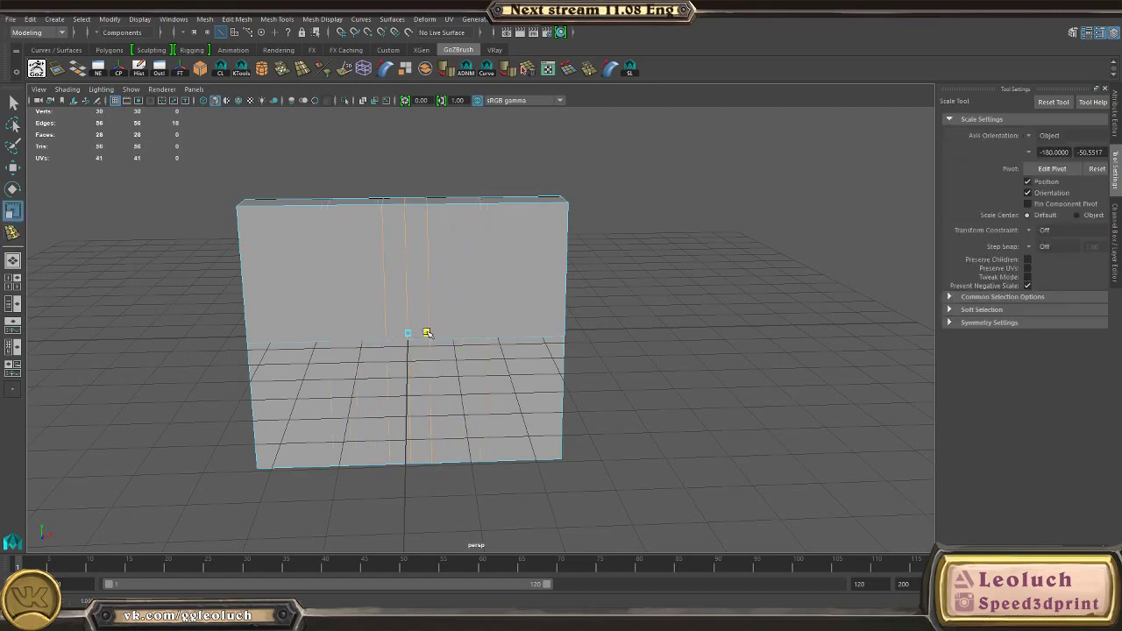
key(w)
key(F8)
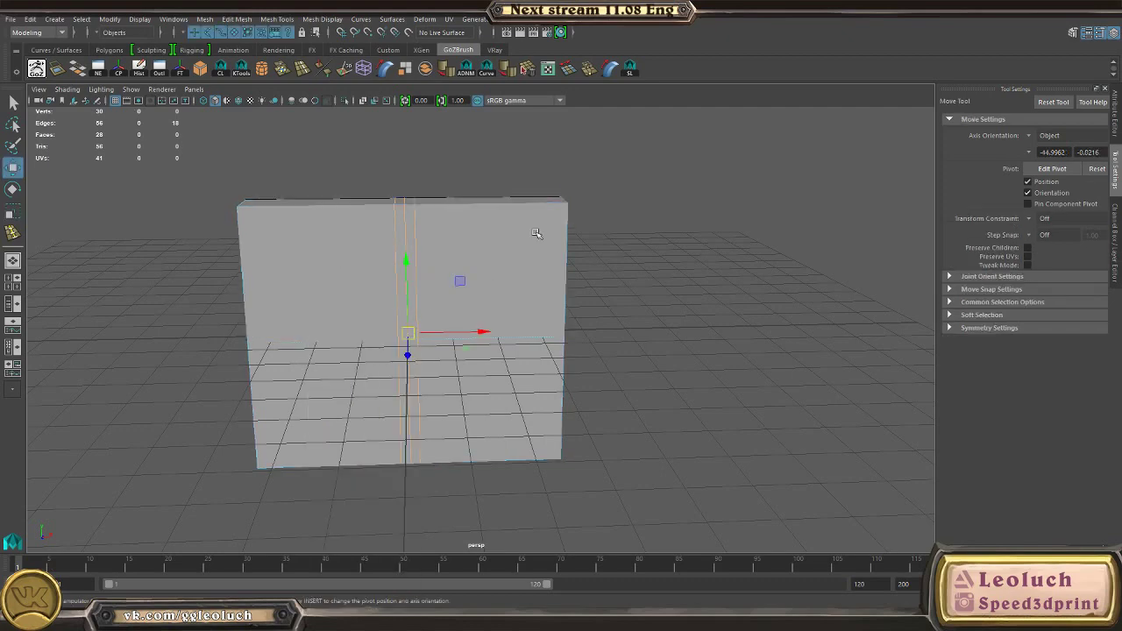
alt+drag(417, 334, 453, 344)
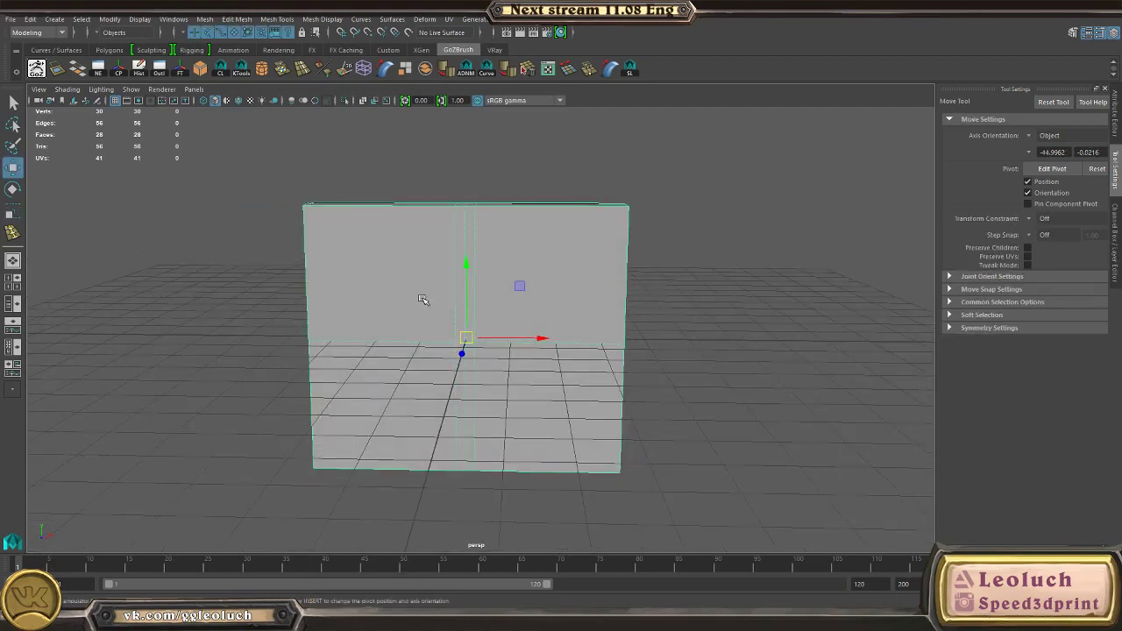
shift+right_click(399, 324)
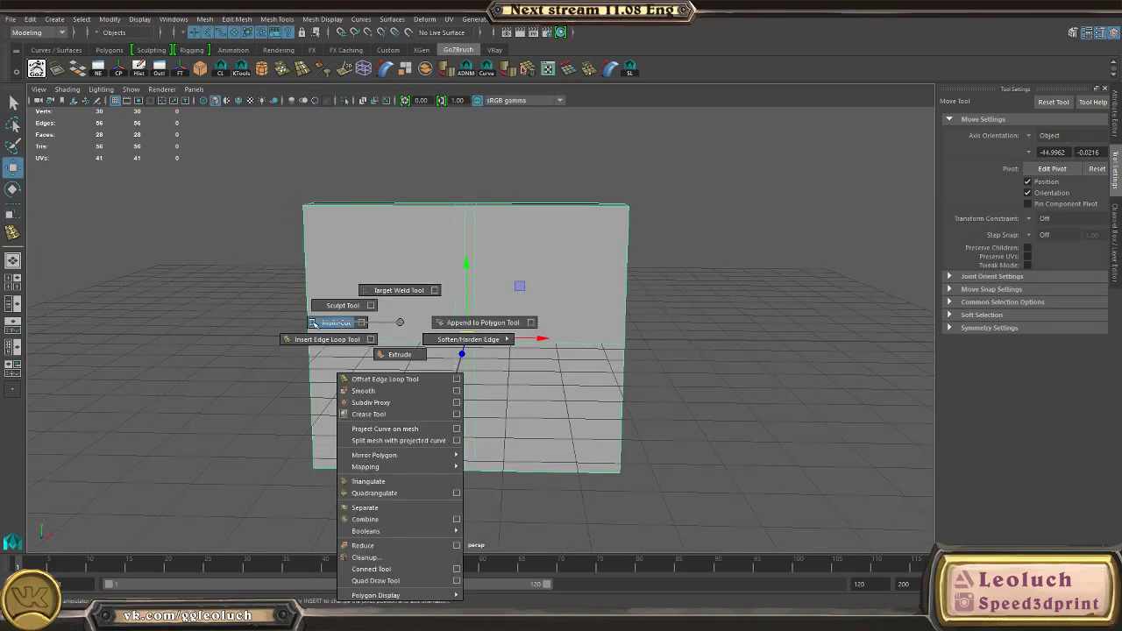
click(398, 323)
key(F10)
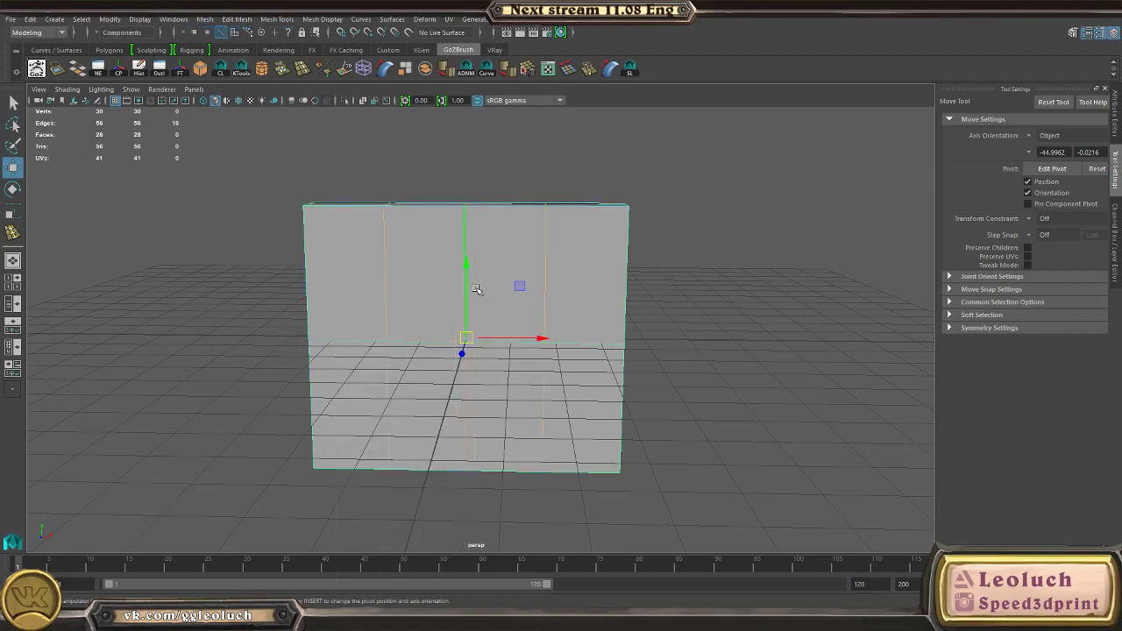
key(F8)
alt+drag(413, 275, 456, 255)
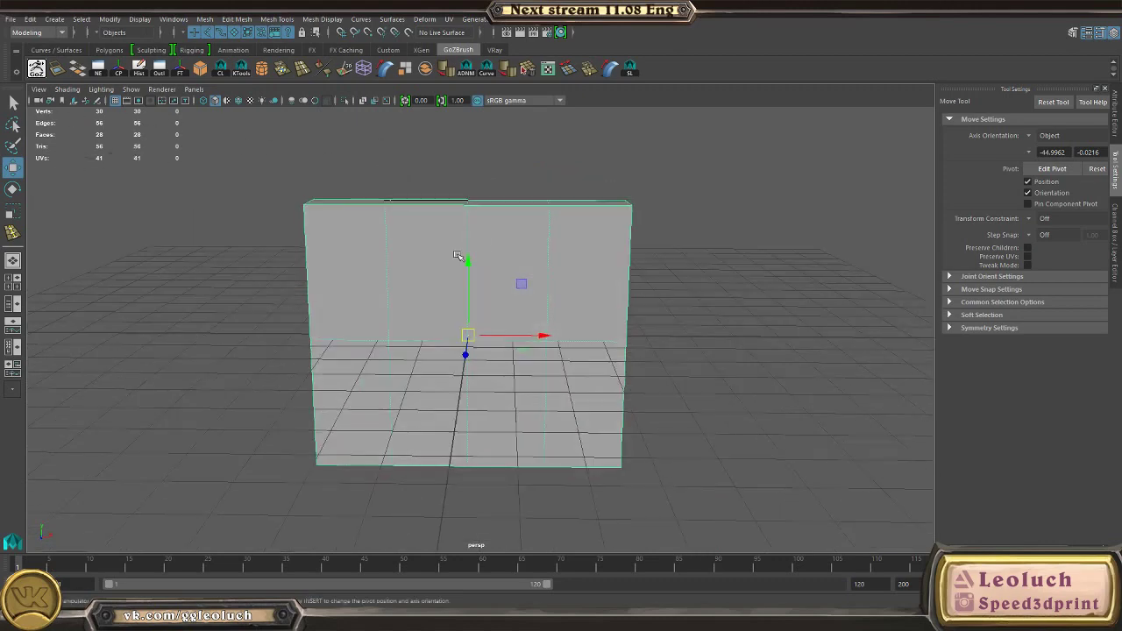
Step: Delete the two outer vertical edge loops, keeping only the center one on the slab
key(F10)
double_click(396, 265)
key(ctrl+Delete)
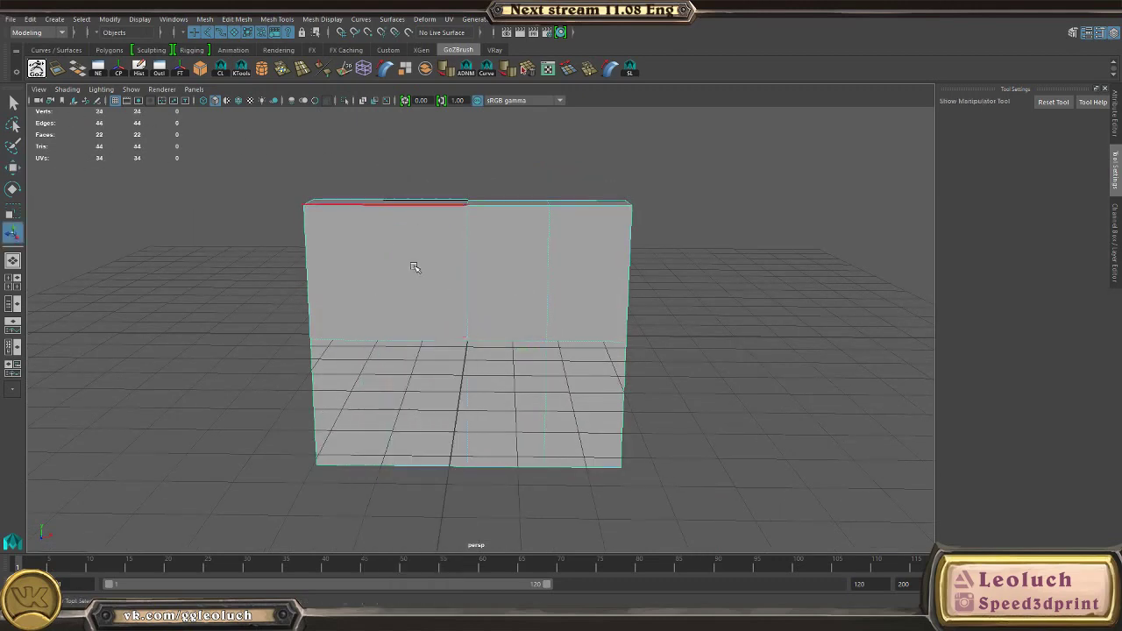
click(544, 287)
click(555, 167)
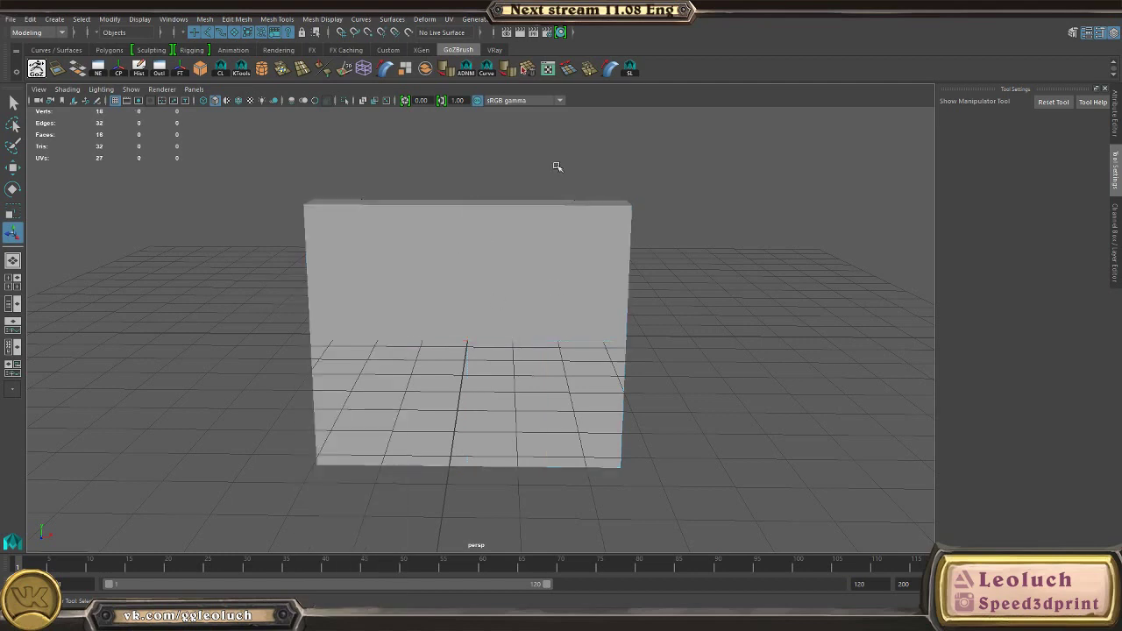
Step: Insert three vertical edge loops into each half of the slab, on both sides of the center loop
click(465, 268)
shift+right_drag(401, 338, 325, 359)
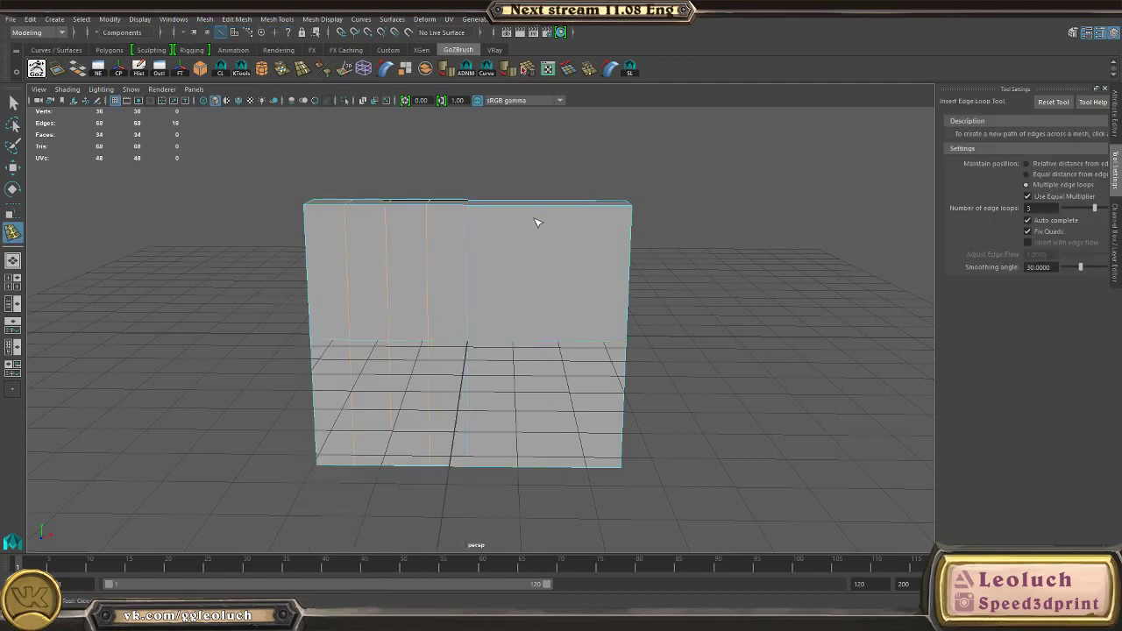
key(w)
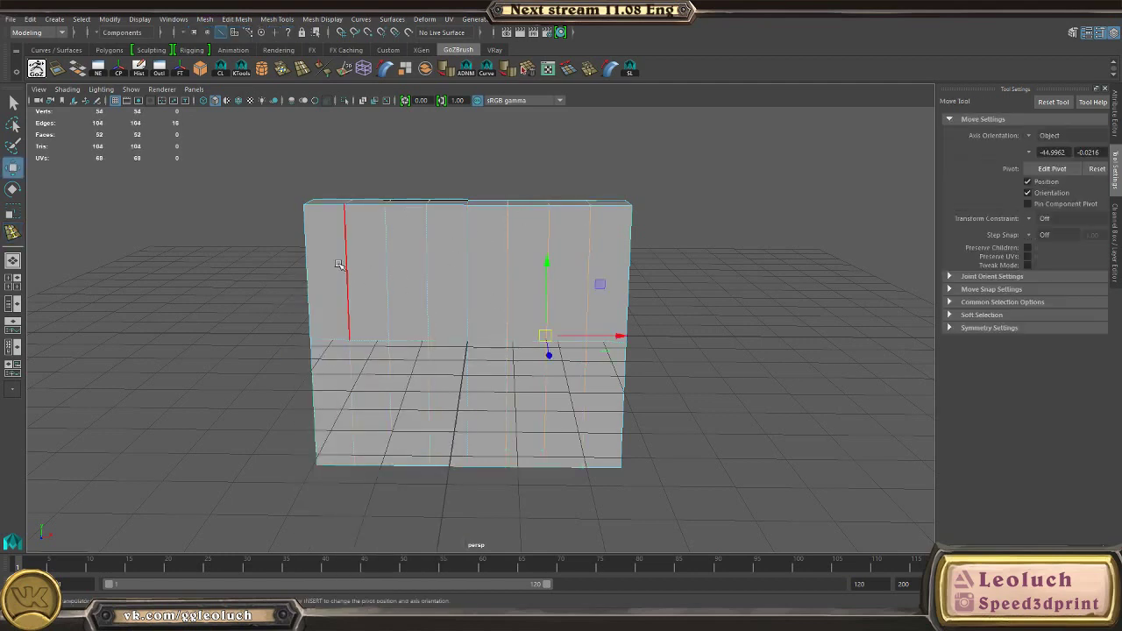
Step: In each half, scale the two outer of the three vertical loops together horizontally to form a narrow strip
double_click(342, 266)
shift+double_click(429, 292)
key(r)
drag(463, 337, 431, 334)
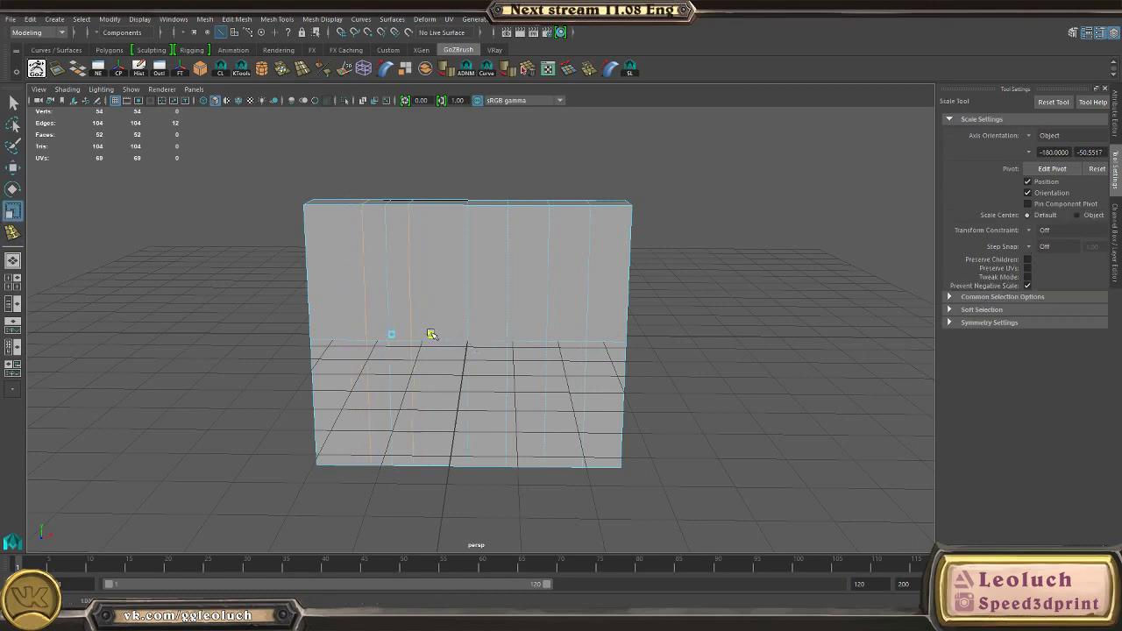
click(507, 303)
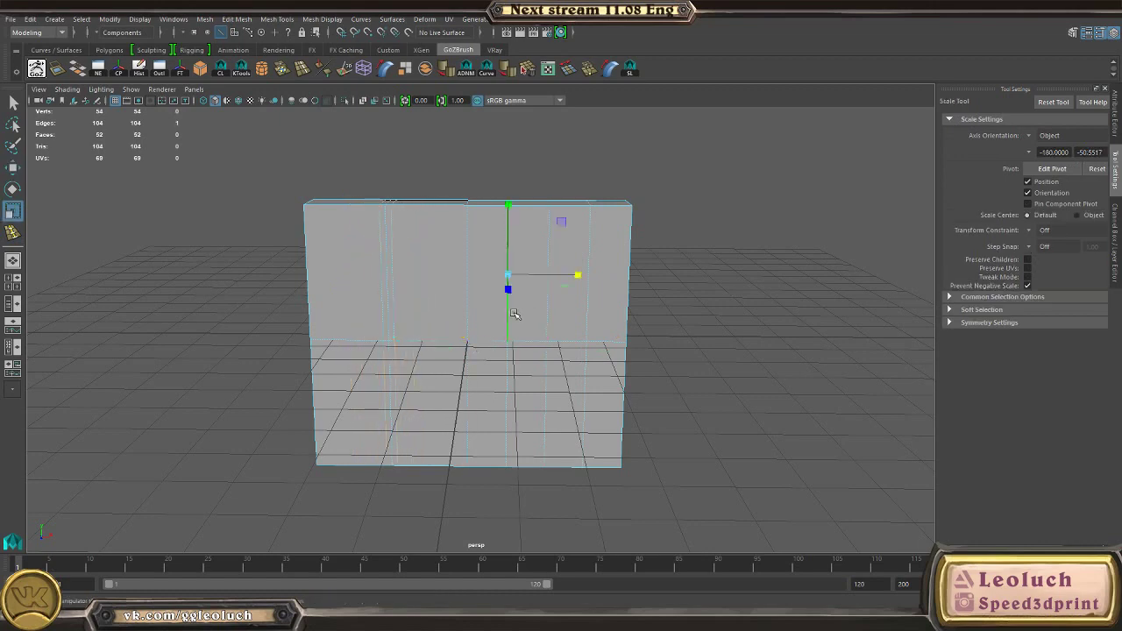
shift+click(588, 307)
drag(611, 331, 511, 315)
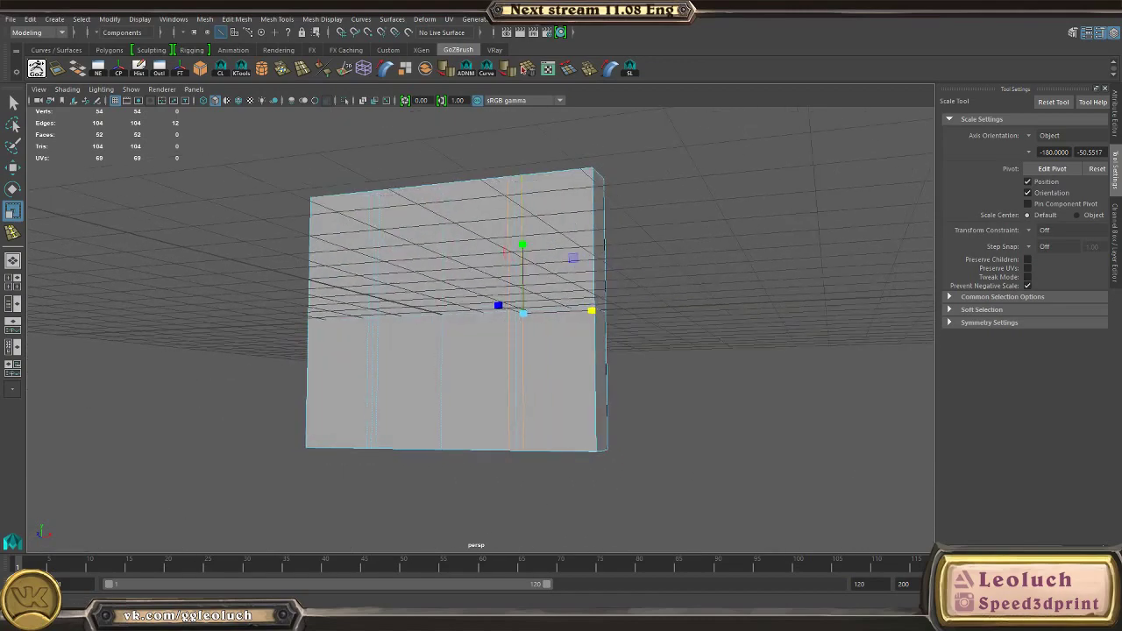
alt+drag(285, 263, 413, 360)
scroll(413, 360, up, 2)
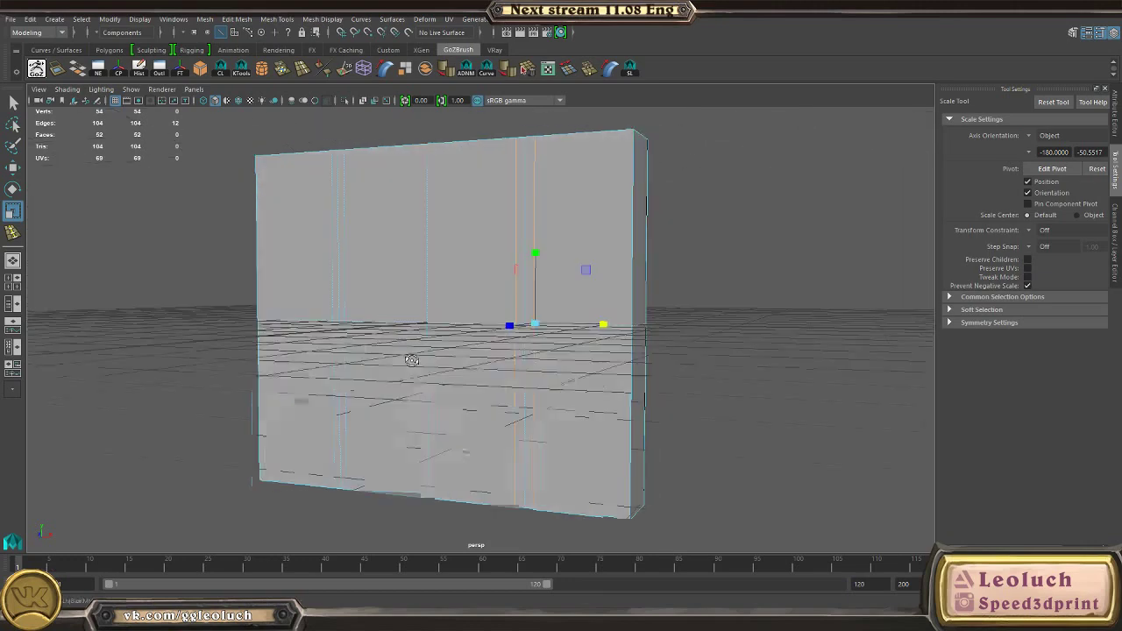
Step: Select the front faces of both narrow vertical strips over the full height and extrude them slightly outward as pillars
right_drag(336, 283, 519, 219)
alt+drag(421, 374, 479, 418)
right_drag(480, 304, 478, 344)
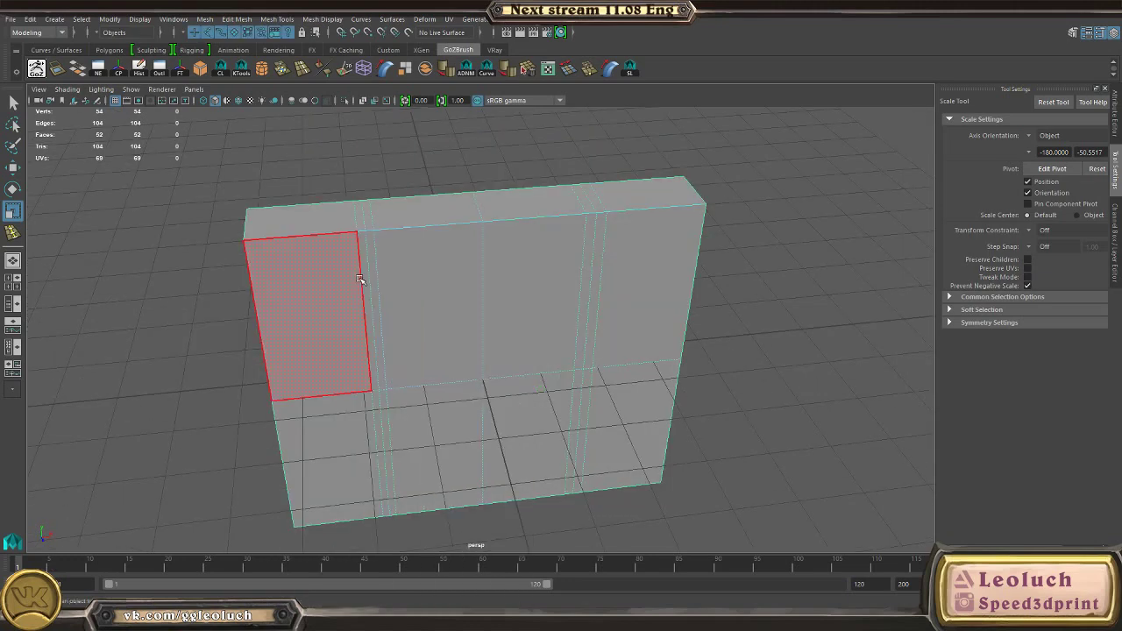
click(368, 277)
shift+click(375, 338)
shift+click(383, 412)
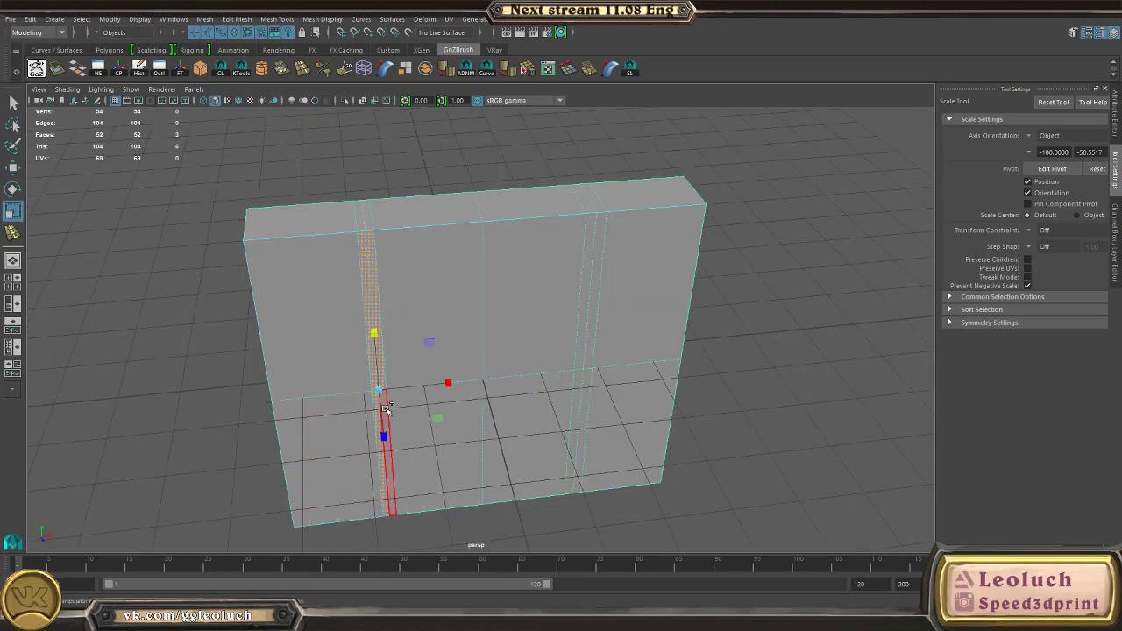
shift+click(593, 274)
shift+click(593, 273)
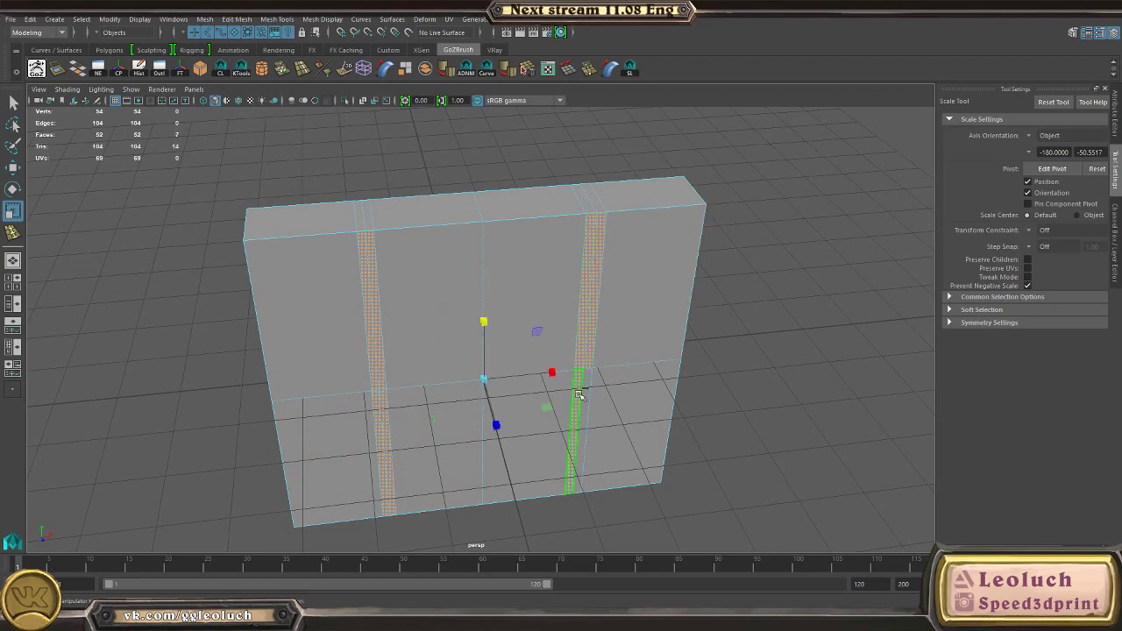
shift+click(588, 395)
key(ctrl+e)
alt+drag(506, 447, 583, 412)
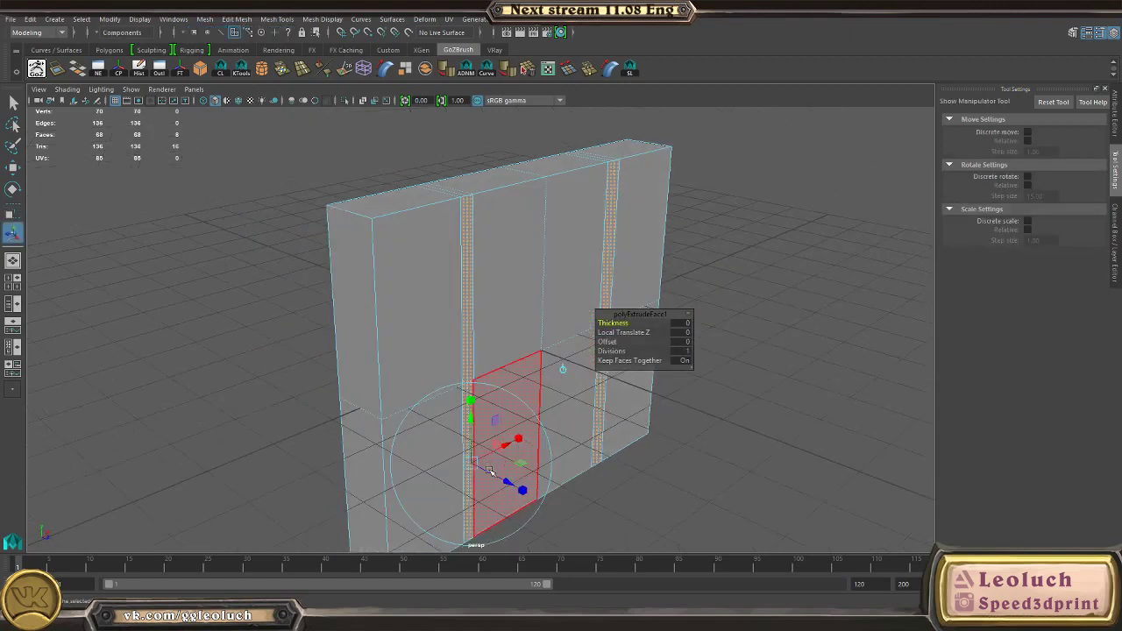
drag(493, 474, 506, 480)
Step: Insert a horizontal edge loop just above the mid-height loop around the whole facade with Multi-Cut
right_drag(563, 304, 681, 248)
alt+drag(681, 248, 452, 181)
click(554, 265)
alt+drag(527, 203, 531, 293)
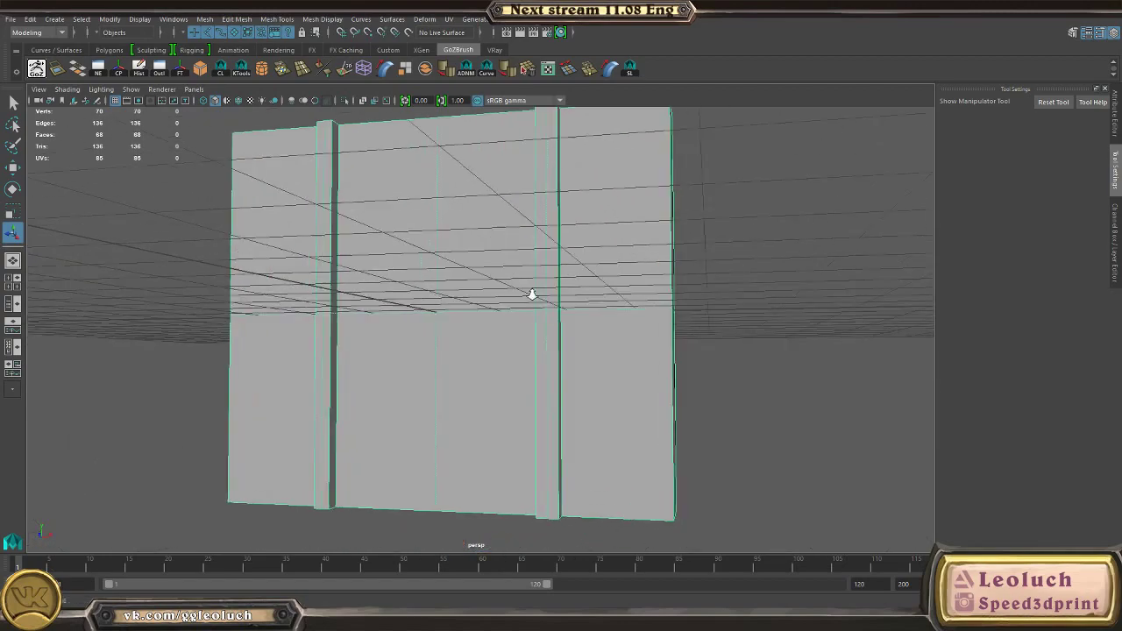
shift+right_drag(459, 283, 404, 314)
ctrl+click(430, 301)
ctrl+click(438, 306)
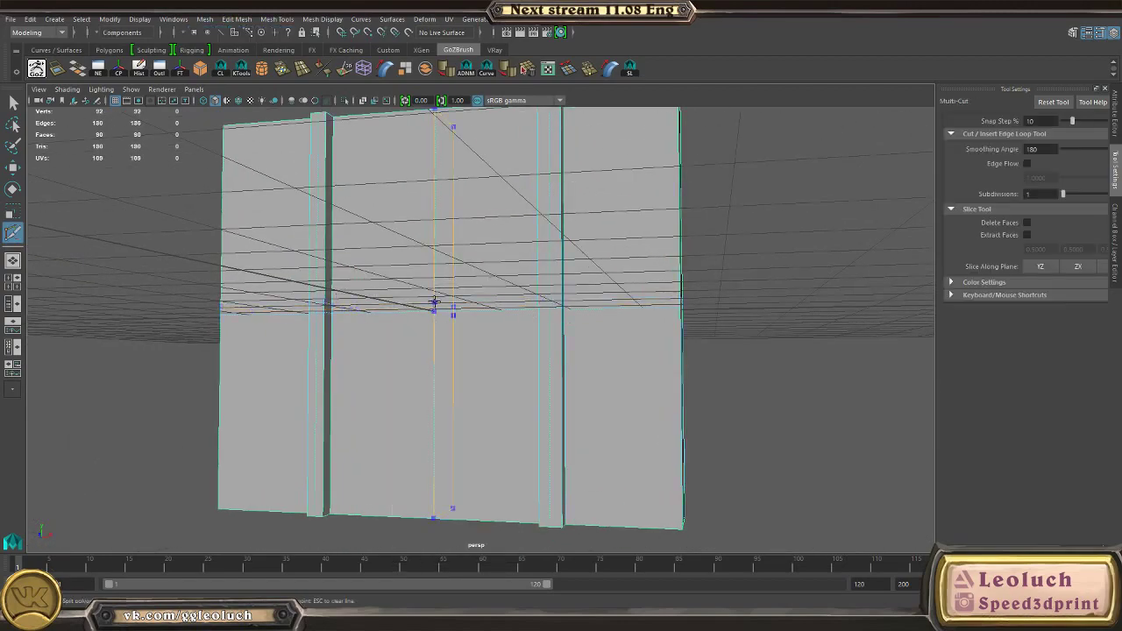
alt+drag(438, 306, 314, 359)
click(315, 359)
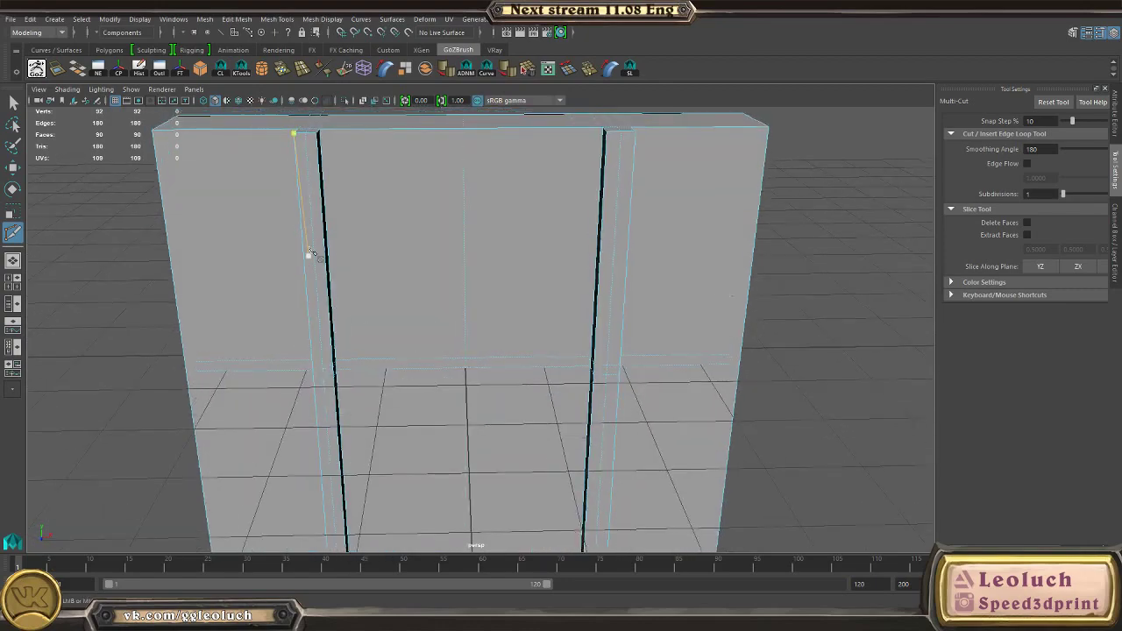
alt+right_drag(491, 320, 351, 280)
alt+drag(351, 280, 394, 249)
key(w)
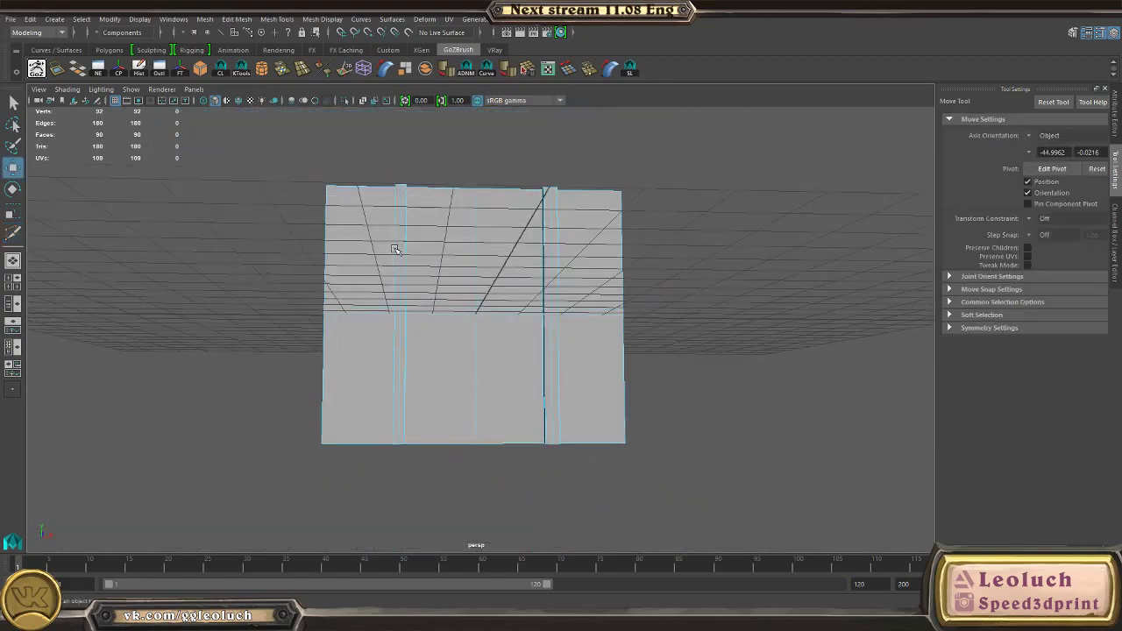
Step: Select each pillar's vertices over the full height and move both pillars horizontally toward the facade's center
right_drag(395, 248, 268, 190)
alt+drag(376, 188, 430, 231)
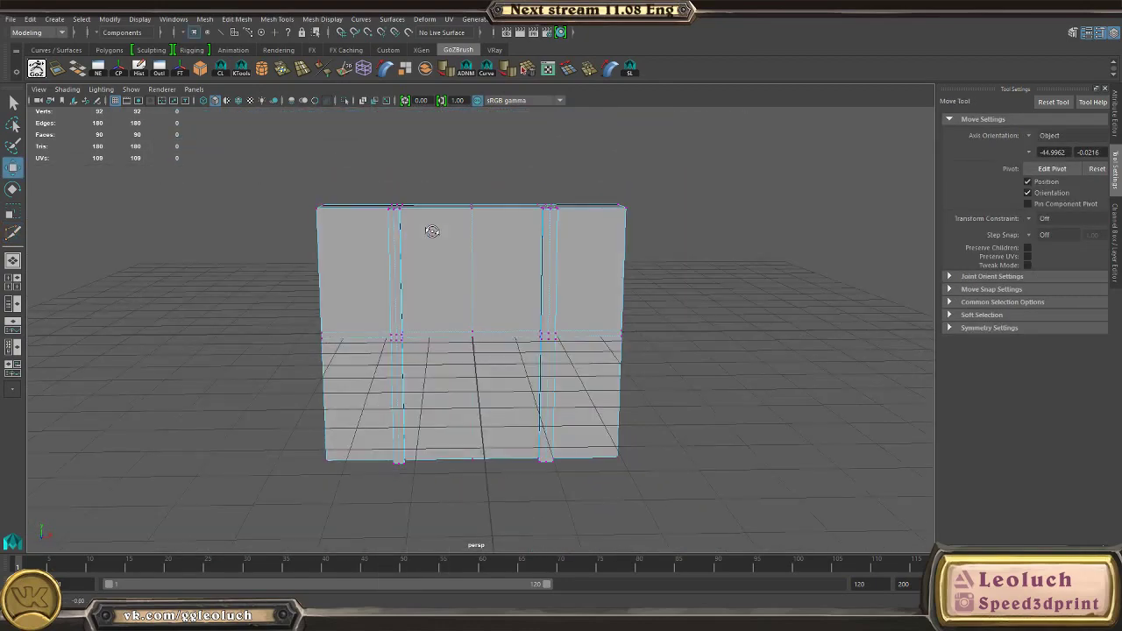
alt+drag(465, 342, 474, 298)
right_click(460, 234)
right_drag(460, 235, 371, 193)
drag(363, 150, 439, 489)
drag(453, 323, 472, 324)
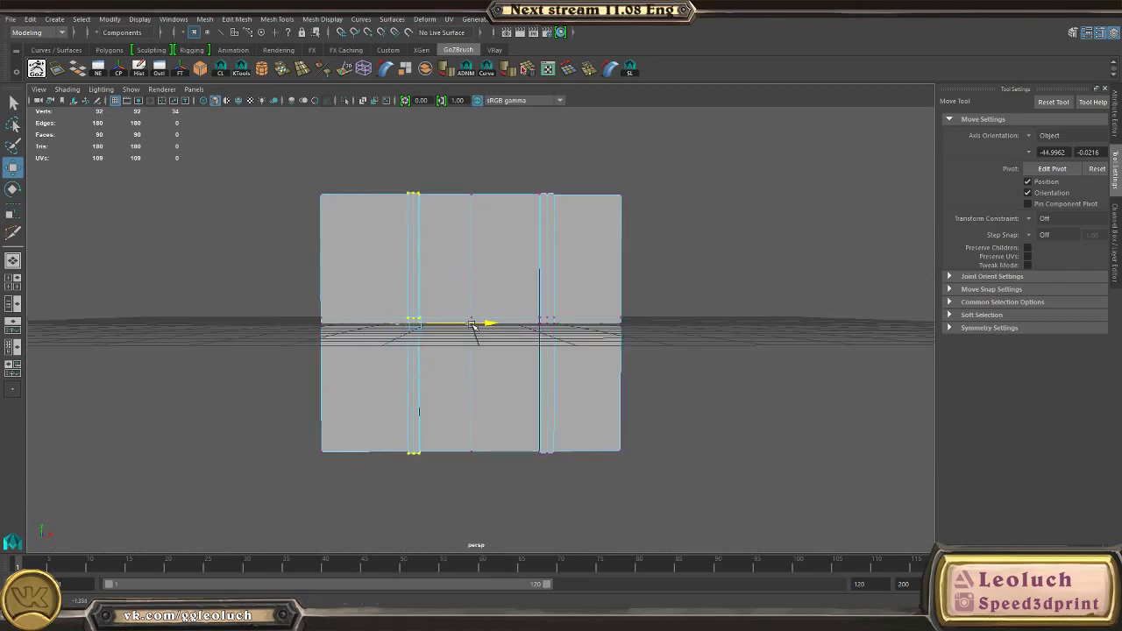
drag(517, 169, 569, 501)
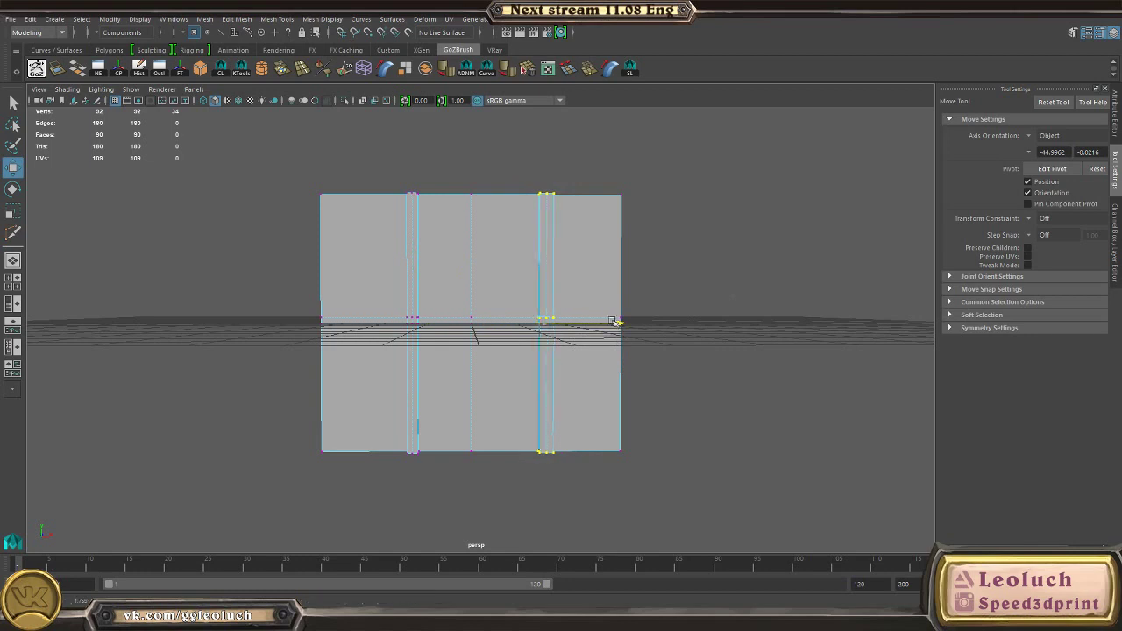
drag(619, 323, 603, 324)
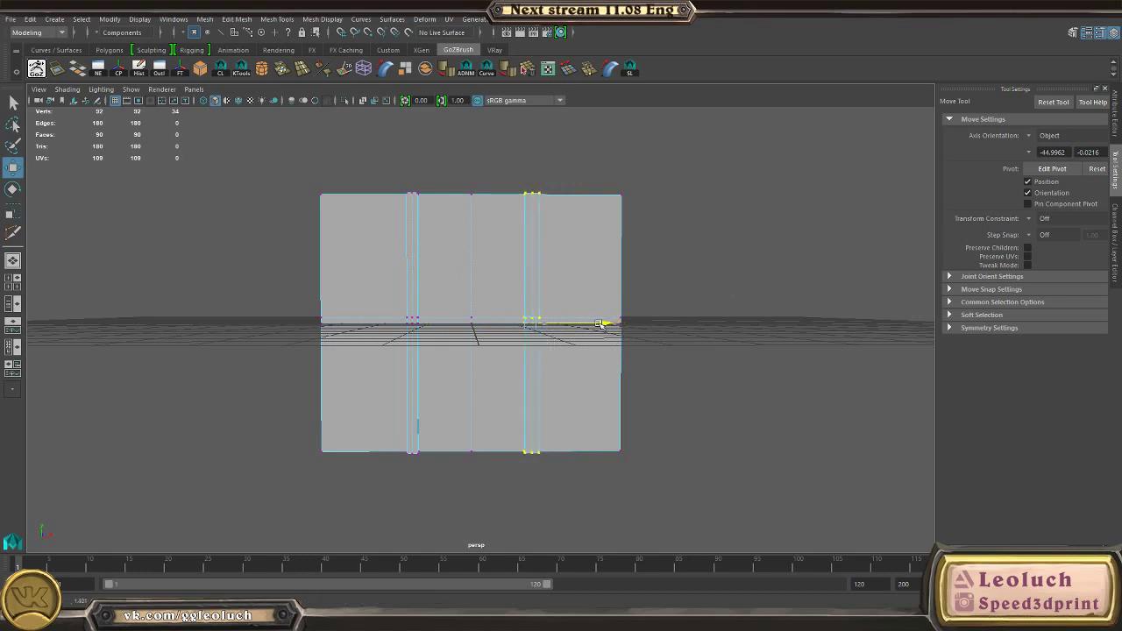
key(F8)
alt+drag(722, 275, 766, 275)
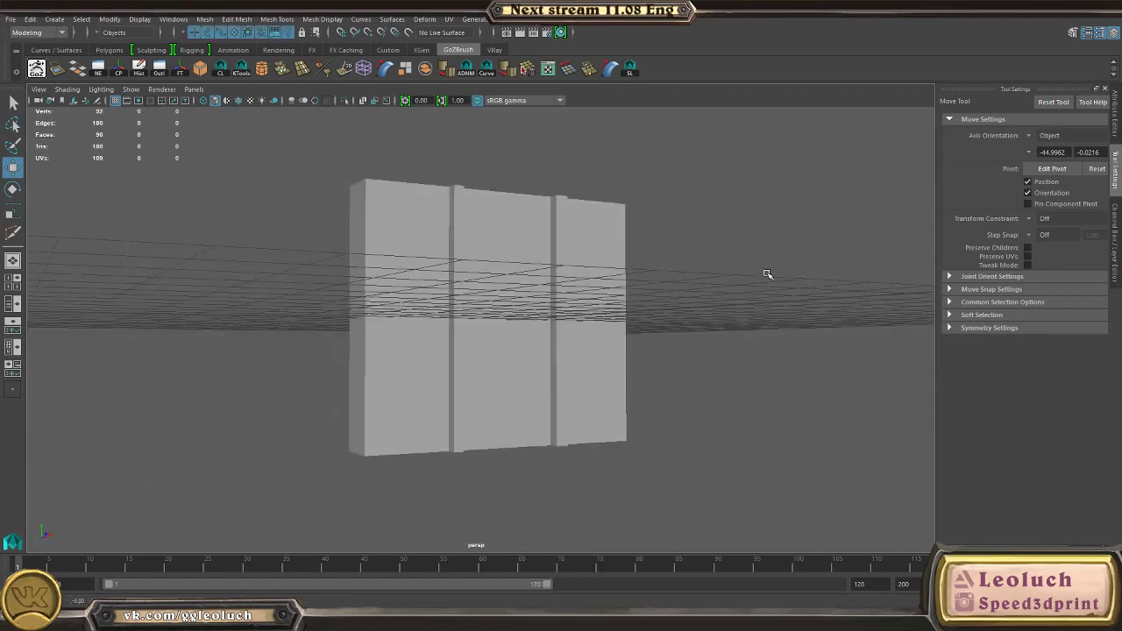
Step: Select the narrow horizontal face loop at mid-height around the facade and extrude it slightly outward as a ledge
click(520, 337)
scroll(518, 338, up, 5)
right_drag(512, 282, 513, 351)
right_drag(516, 298, 514, 313)
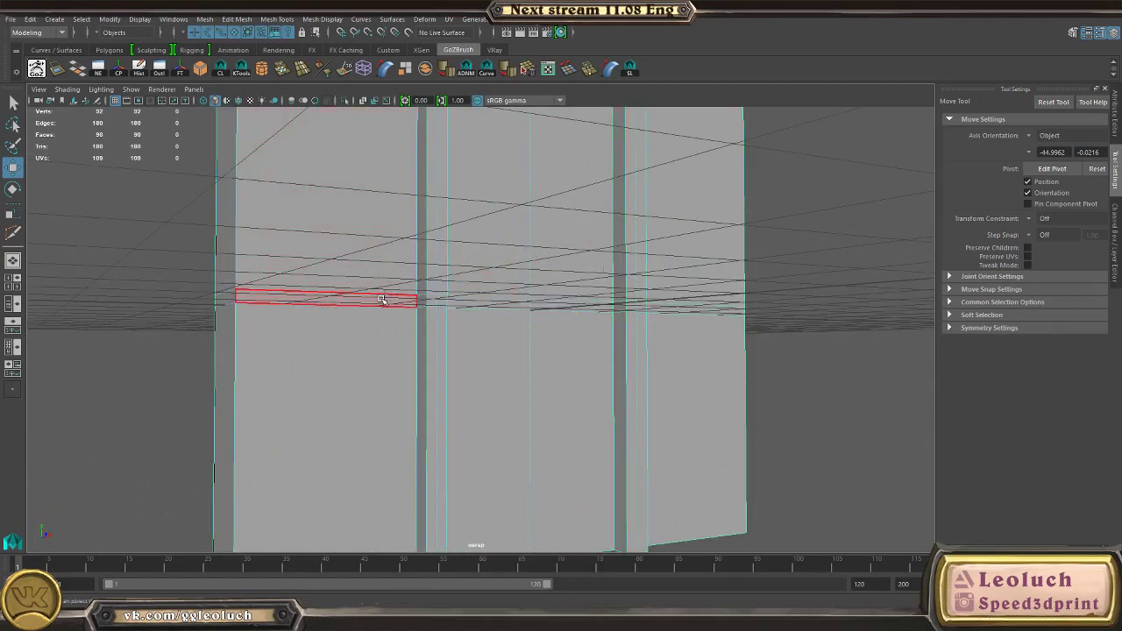
click(386, 300)
shift+double_click(421, 299)
alt+drag(521, 336, 609, 405)
key(ctrl+e)
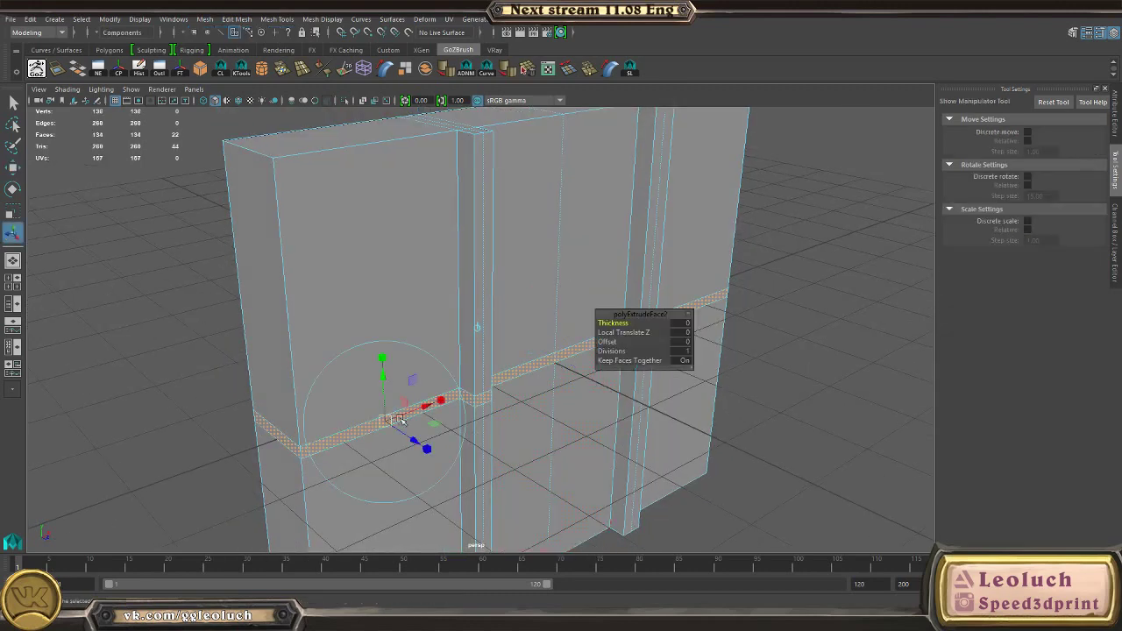
drag(414, 435, 424, 446)
right_drag(473, 281, 613, 243)
scroll(693, 243, down, 3)
alt+drag(693, 243, 450, 268)
click(185, 236)
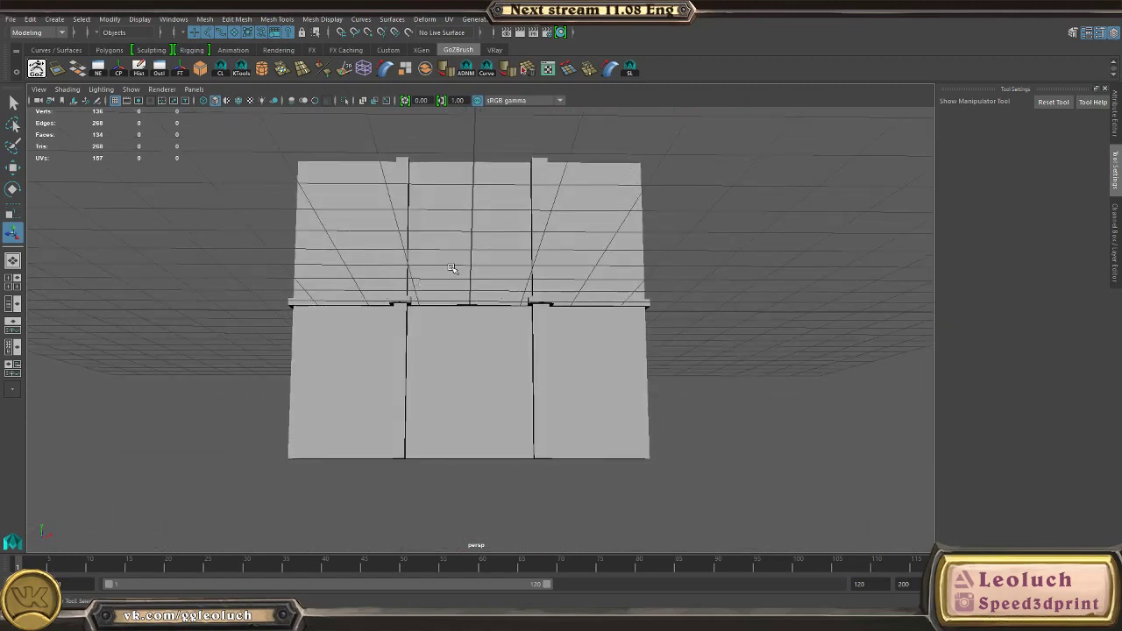
Step: Move the vertices of both pillars, including their ledge sections, slightly closer to the facade's center and deselect the mesh
click(417, 272)
right_drag(416, 273, 357, 270)
alt+drag(347, 235, 348, 255)
drag(366, 132, 439, 512)
key(w)
drag(439, 324, 446, 324)
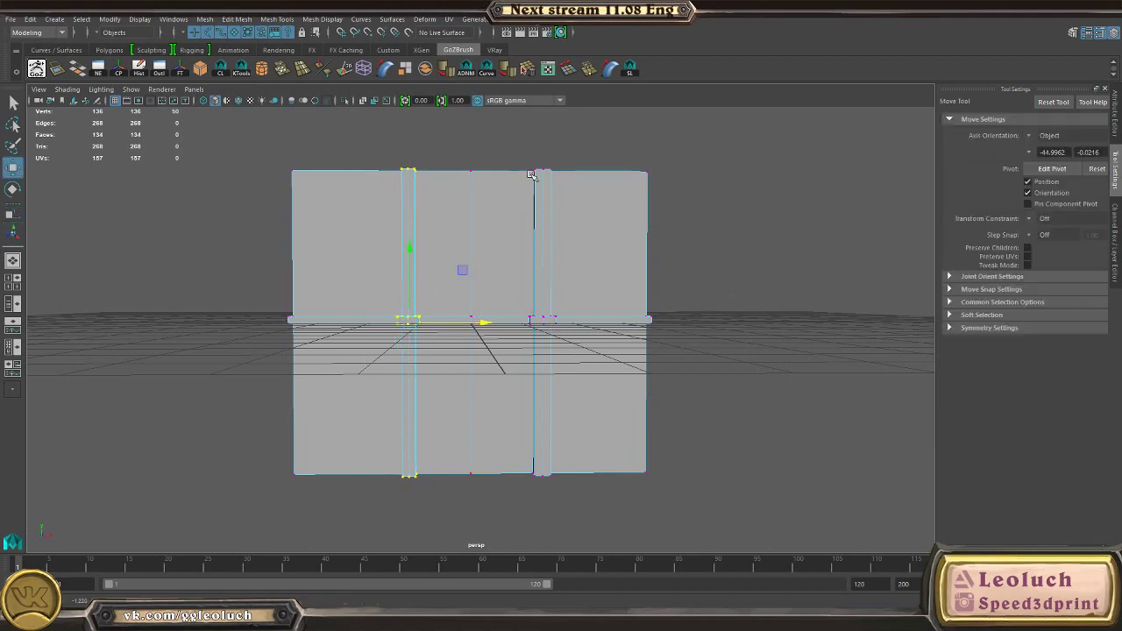
alt+drag(531, 175, 572, 543)
drag(597, 323, 591, 321)
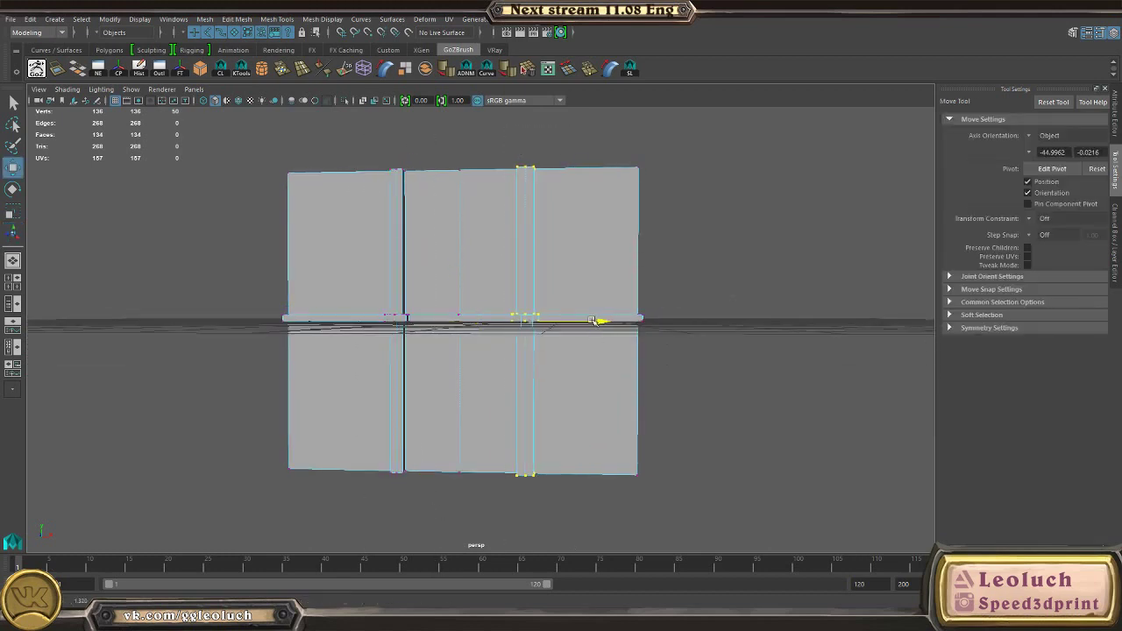
click(734, 163)
alt+drag(733, 163, 444, 275)
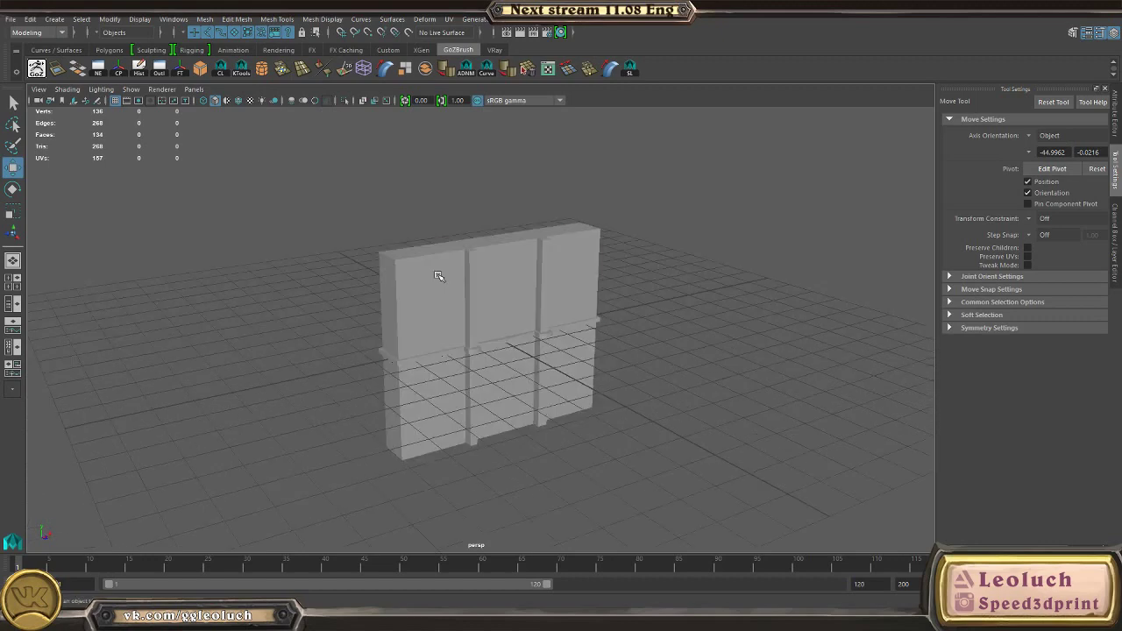
Step: Select the three upper front panel faces between the pillars and extrude them outward by about 0.19, then return to object mode
click(444, 276)
key(f)
right_drag(444, 275, 400, 288)
click(400, 288)
shift+click(509, 260)
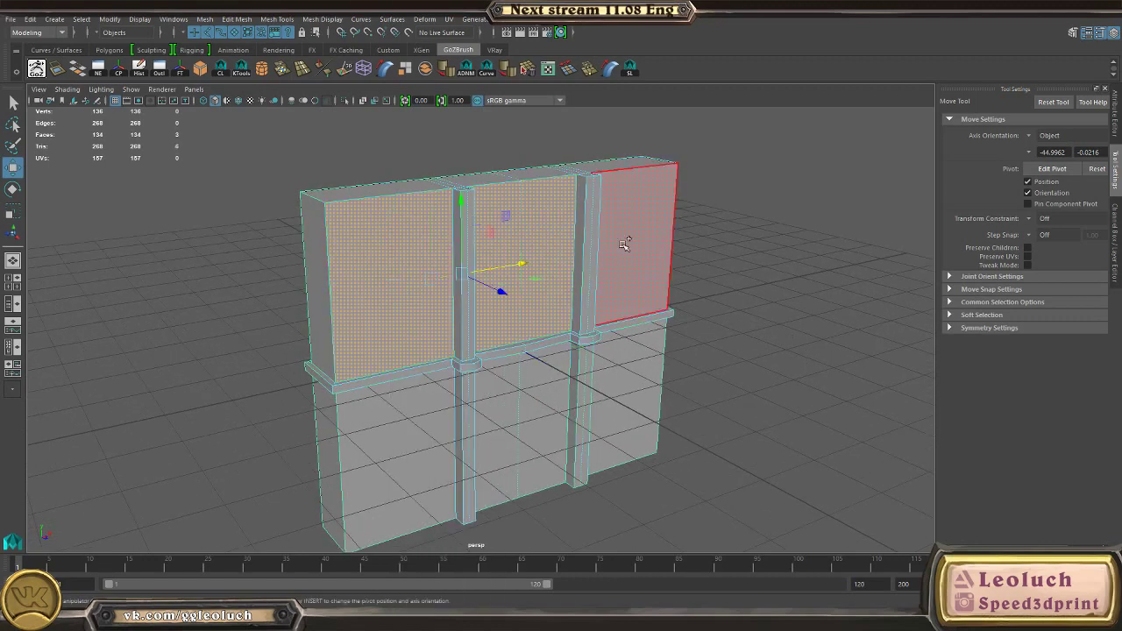
shift+click(656, 236)
key(ctrl+e)
alt+drag(653, 346, 639, 277)
click(651, 219)
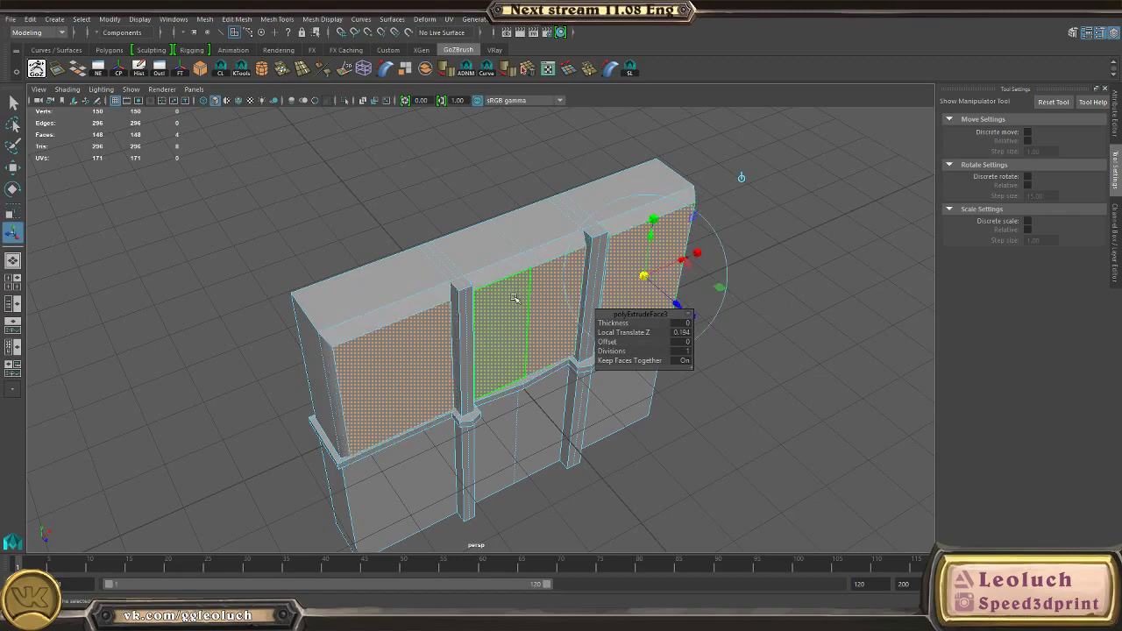
right_drag(516, 295, 545, 260)
click(528, 181)
alt+drag(529, 181, 427, 250)
click(431, 241)
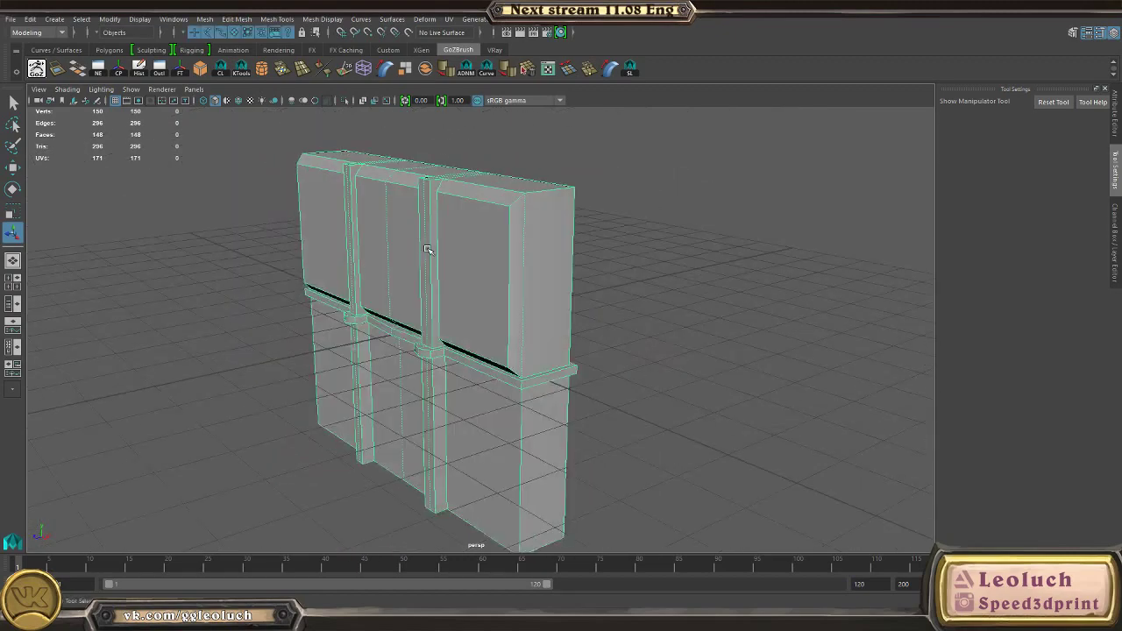
alt+drag(249, 302, 601, 400)
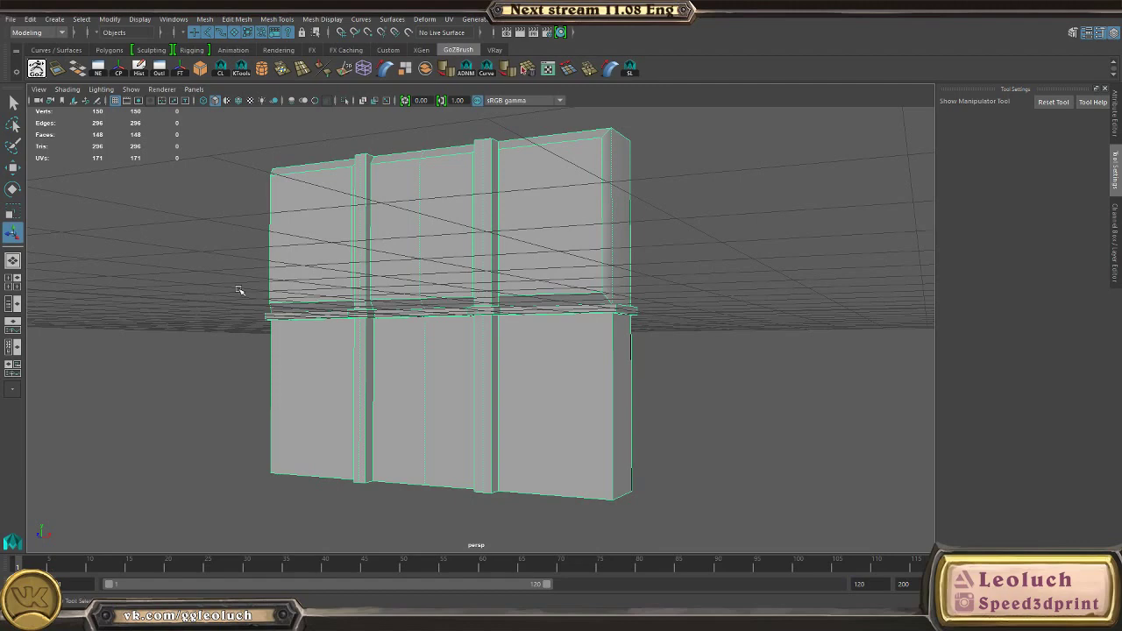
Step: Select all vertices of the horizontal ledge around the facade, move them slightly downward and deselect the mesh
alt+drag(443, 295, 383, 303)
right_drag(383, 303, 281, 294)
alt+drag(243, 286, 173, 272)
drag(149, 272, 696, 331)
key(w)
drag(451, 243, 672, 206)
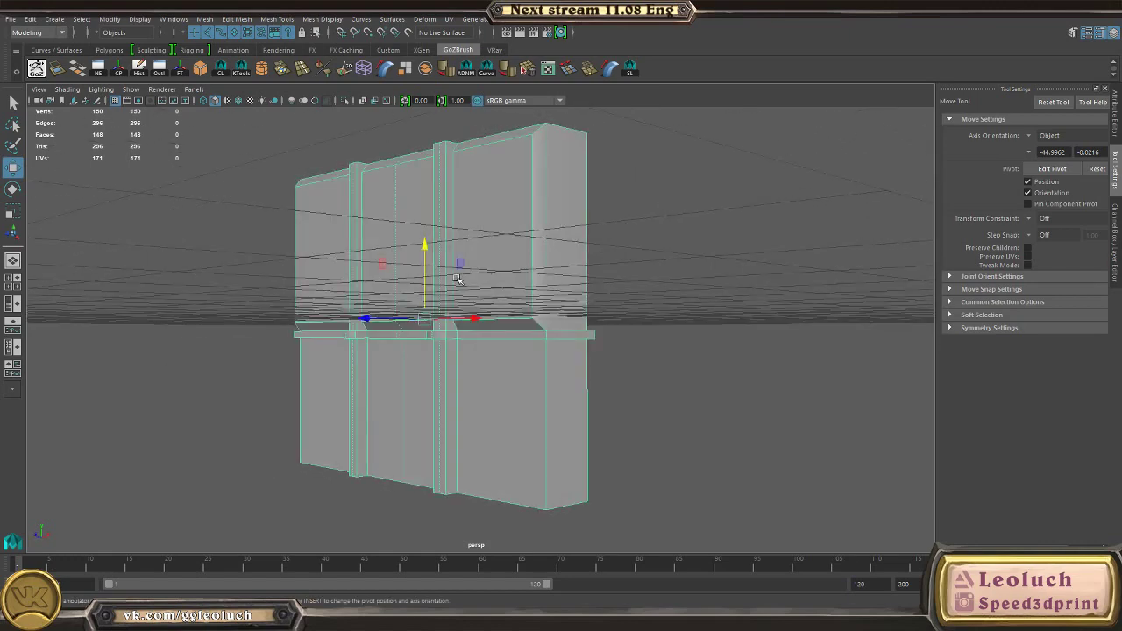
right_drag(456, 278, 262, 232)
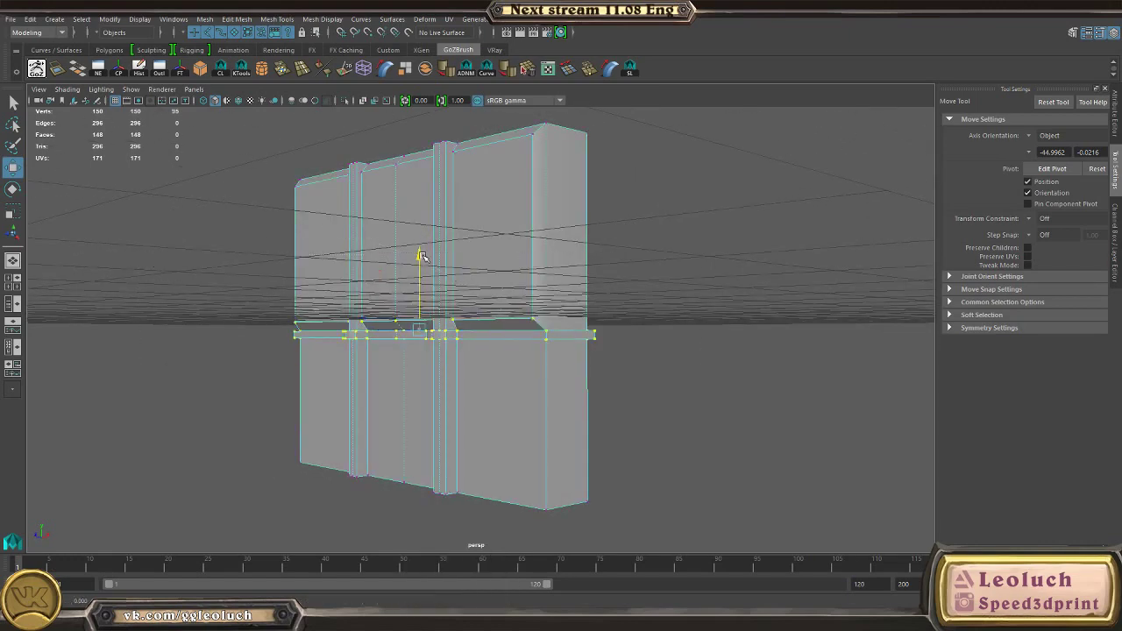
right_drag(452, 253, 637, 179)
click(637, 179)
alt+drag(412, 256, 501, 258)
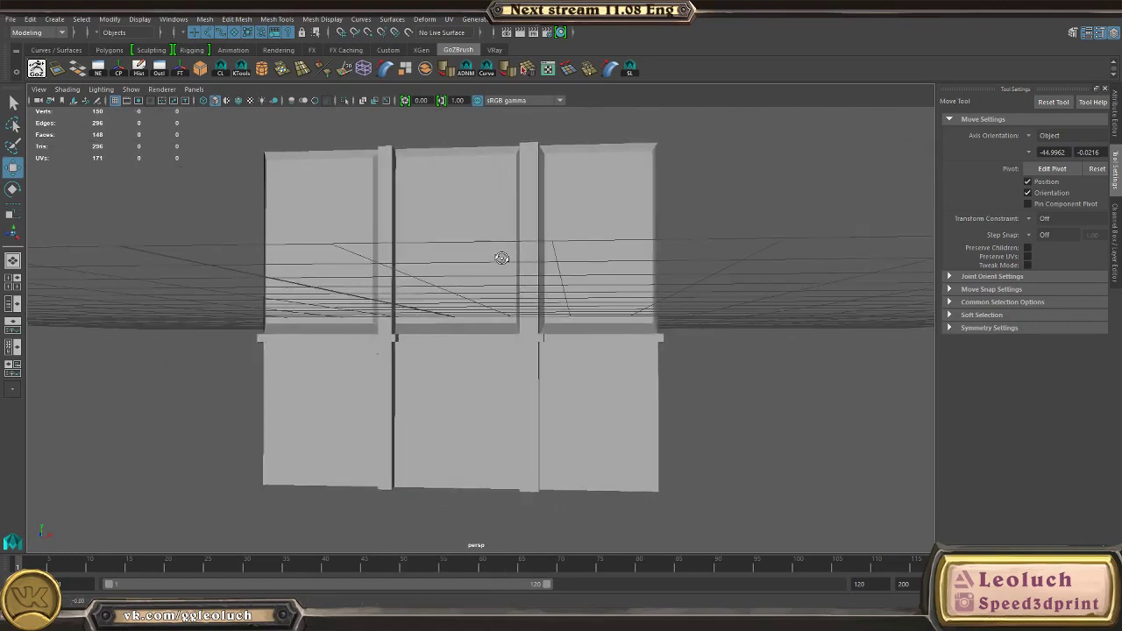
alt+right_drag(544, 254, 493, 219)
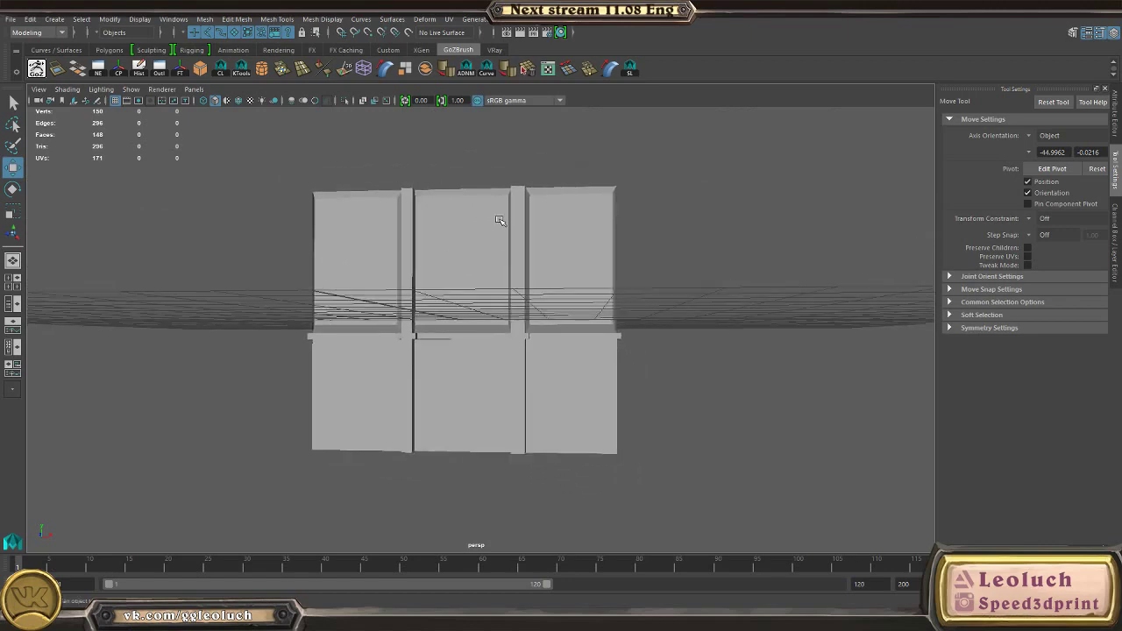
alt+drag(507, 224, 490, 250)
Step: Select the ledge's front-facing, upper and lower faces on one narrow side of the facade and delete them
click(579, 302)
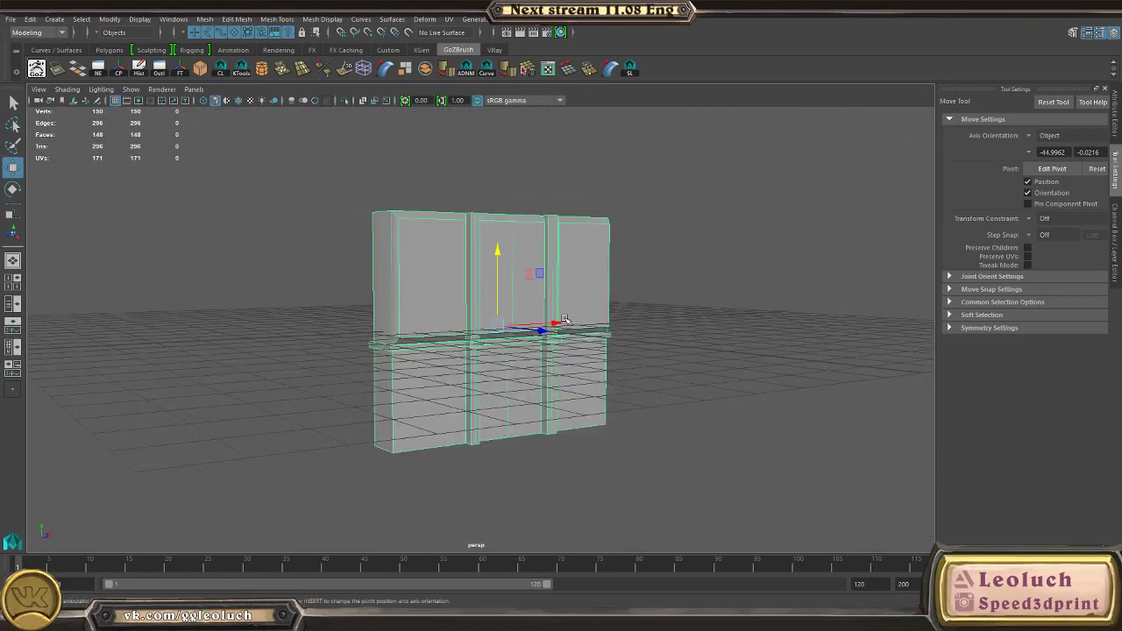
alt+right_drag(303, 343, 362, 352)
alt+drag(361, 353, 311, 360)
alt+middle_drag(310, 360, 470, 328)
alt+right_drag(359, 386, 430, 426)
alt+drag(431, 426, 526, 443)
alt+right_drag(525, 442, 659, 501)
right_drag(513, 283, 514, 313)
alt+drag(465, 311, 496, 396)
click(607, 362)
shift+click(600, 348)
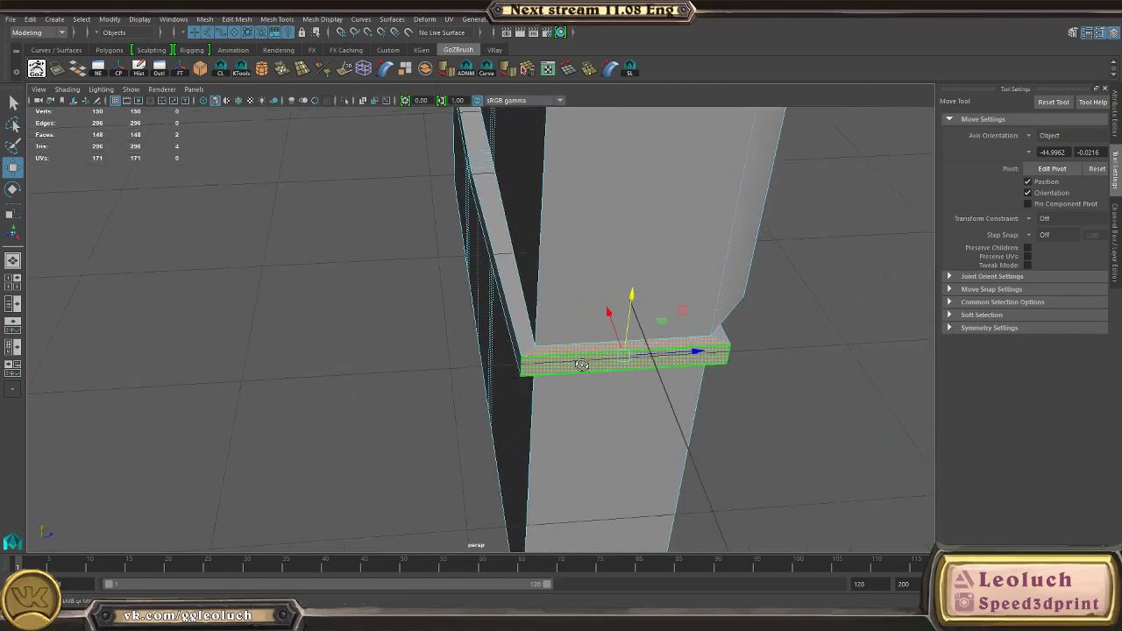
alt+drag(585, 366, 468, 287)
shift+click(471, 261)
alt+drag(631, 256, 517, 279)
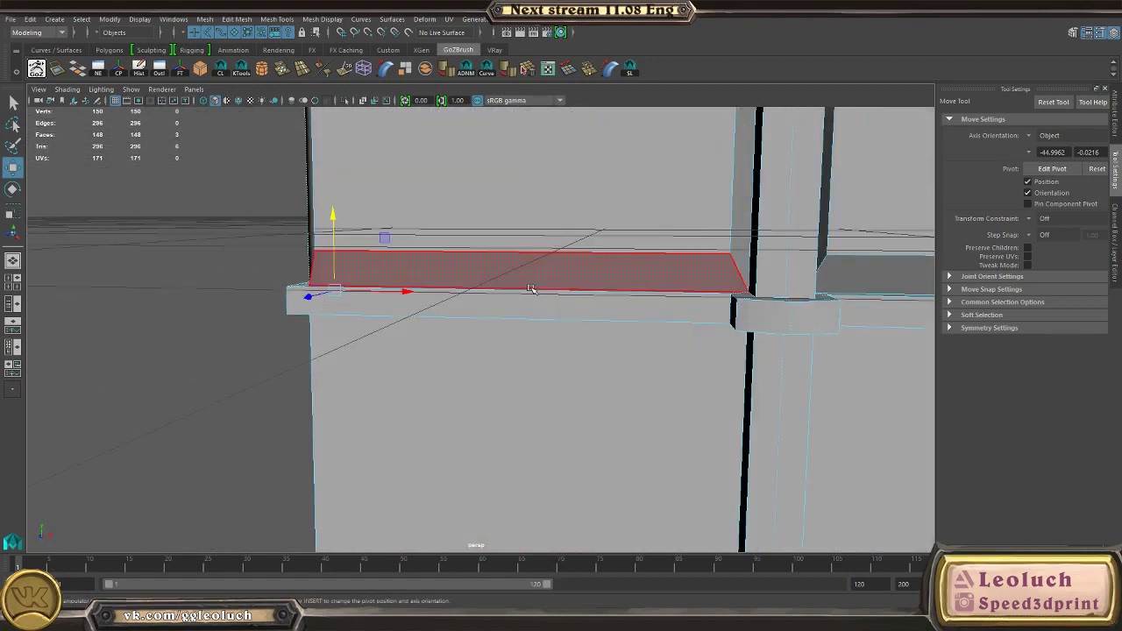
key(Delete)
Step: Delete the matching ledge faces on the facade's opposite narrow side
alt+drag(526, 332, 496, 348)
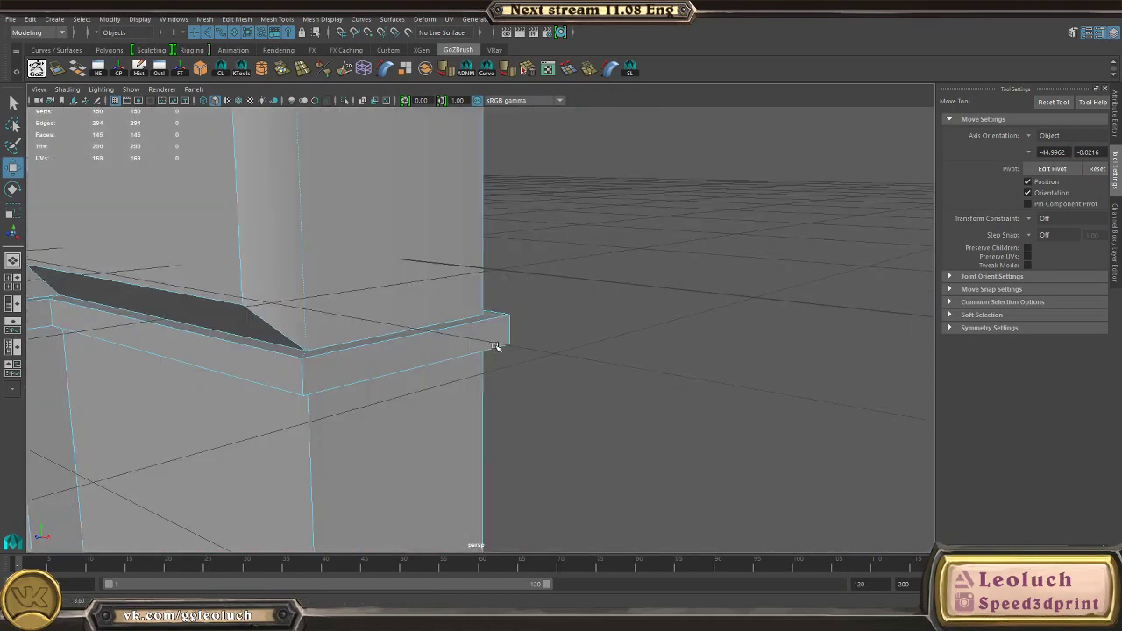
click(386, 335)
alt+drag(387, 335, 353, 139)
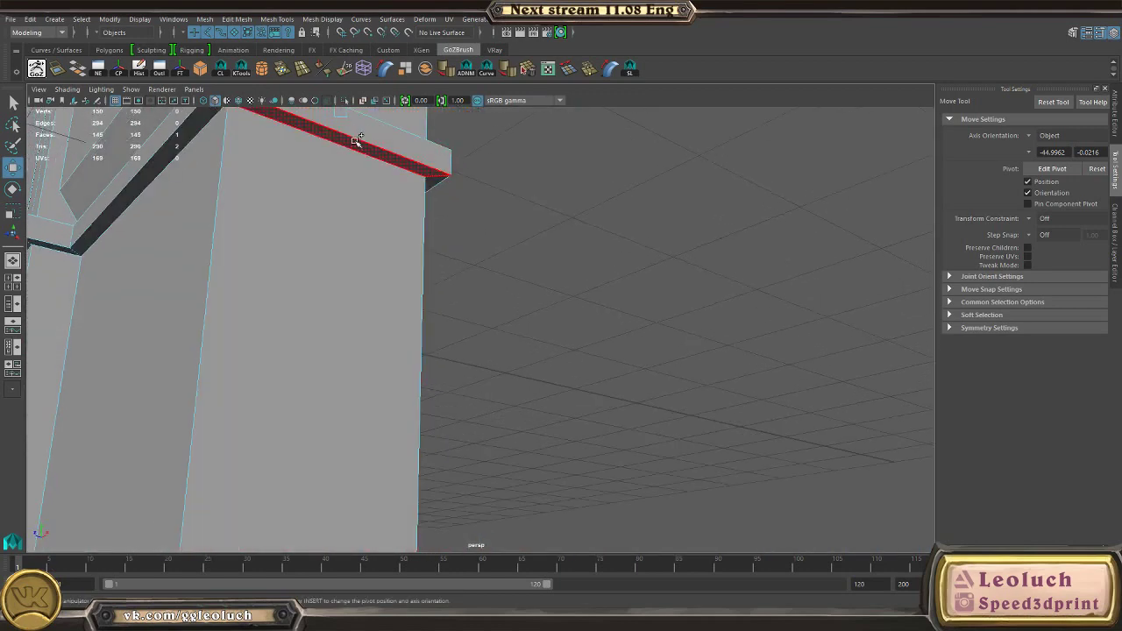
key(Delete)
Step: In the front view, snap the vertices at the ledge's left end flush with the facade's side edge
alt+drag(409, 300, 621, 308)
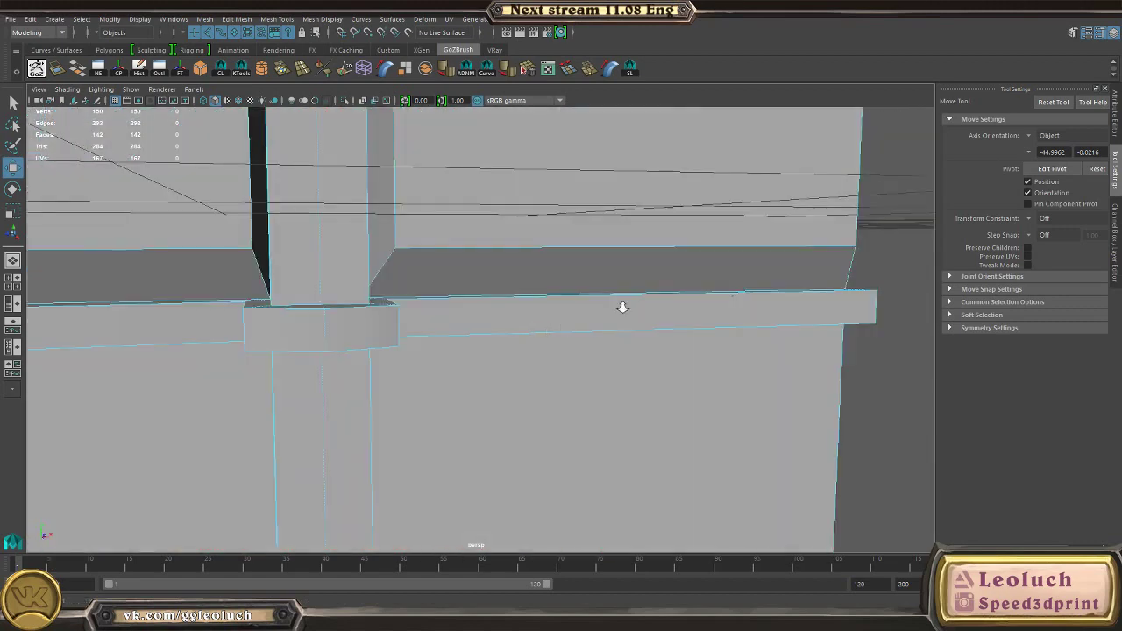
key(space)
key(space)
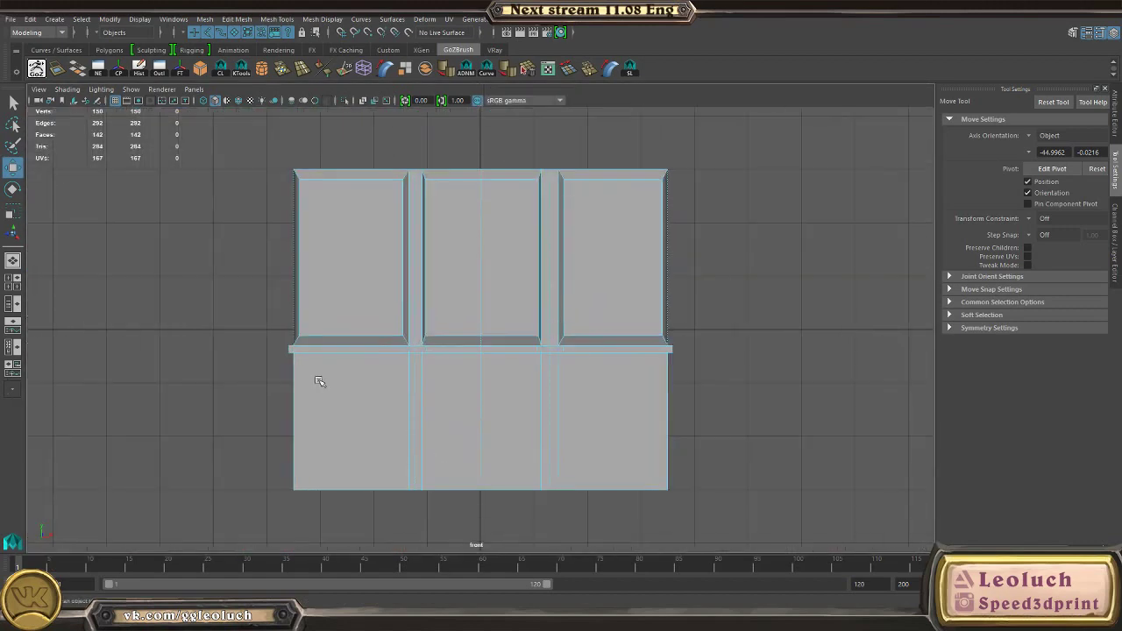
scroll(313, 380, up, 3)
scroll(519, 513, up, 1)
right_drag(231, 283, 110, 226)
drag(159, 257, 303, 453)
drag(334, 395, 334, 395)
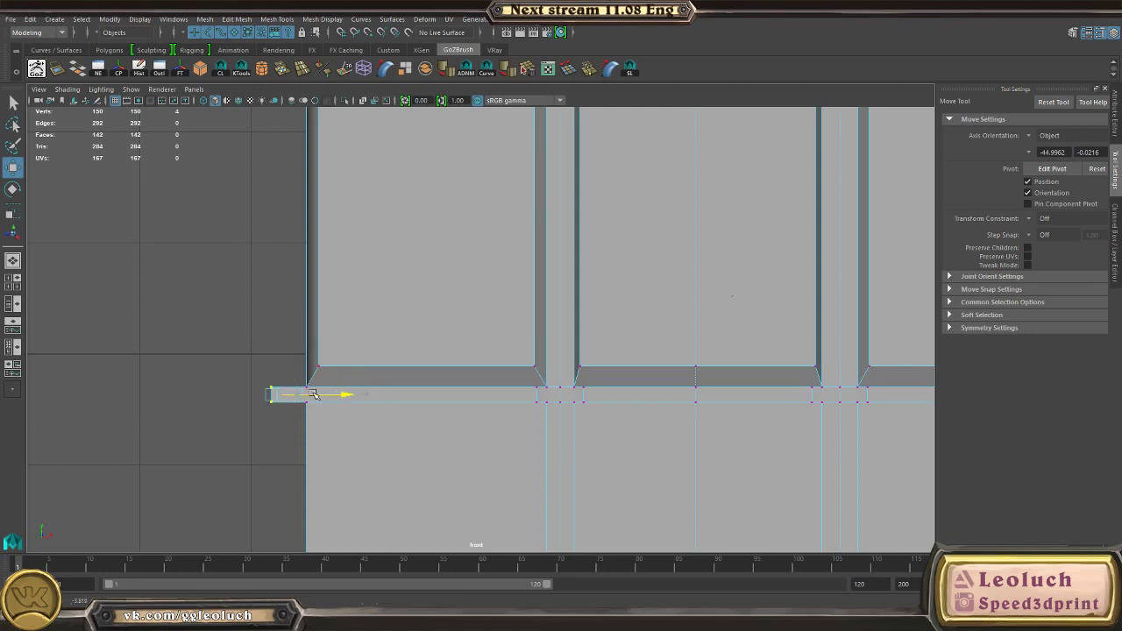
click(307, 392)
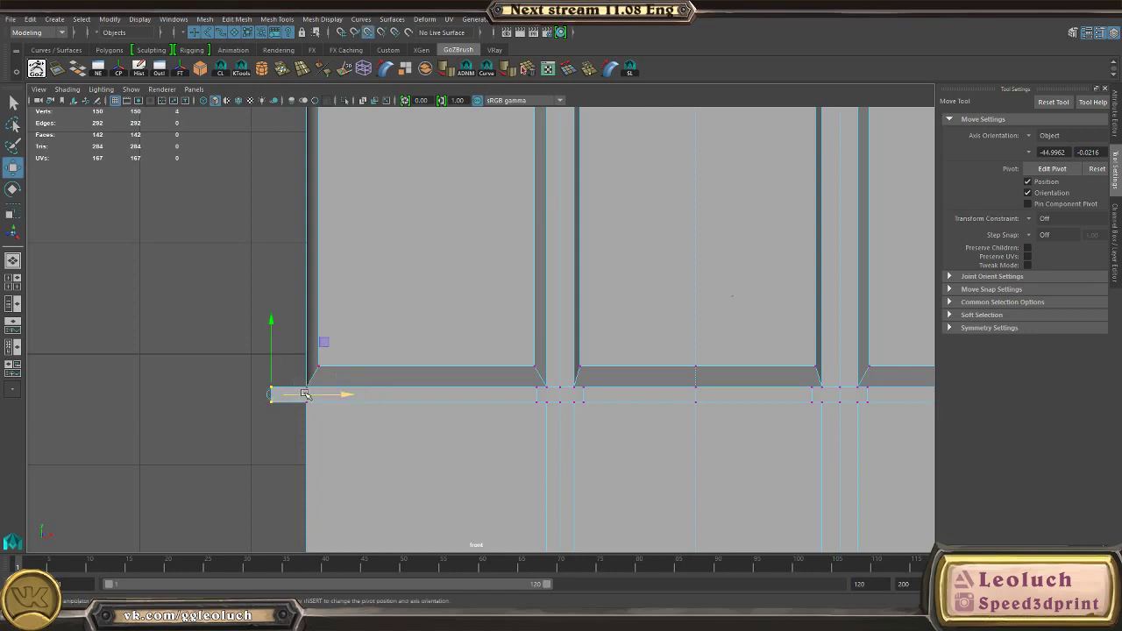
drag(305, 394, 308, 395)
Step: Snap the vertices at the ledge's right end flush with the facade's side edge and return to the perspective view
alt+middle_drag(903, 420, 425, 360)
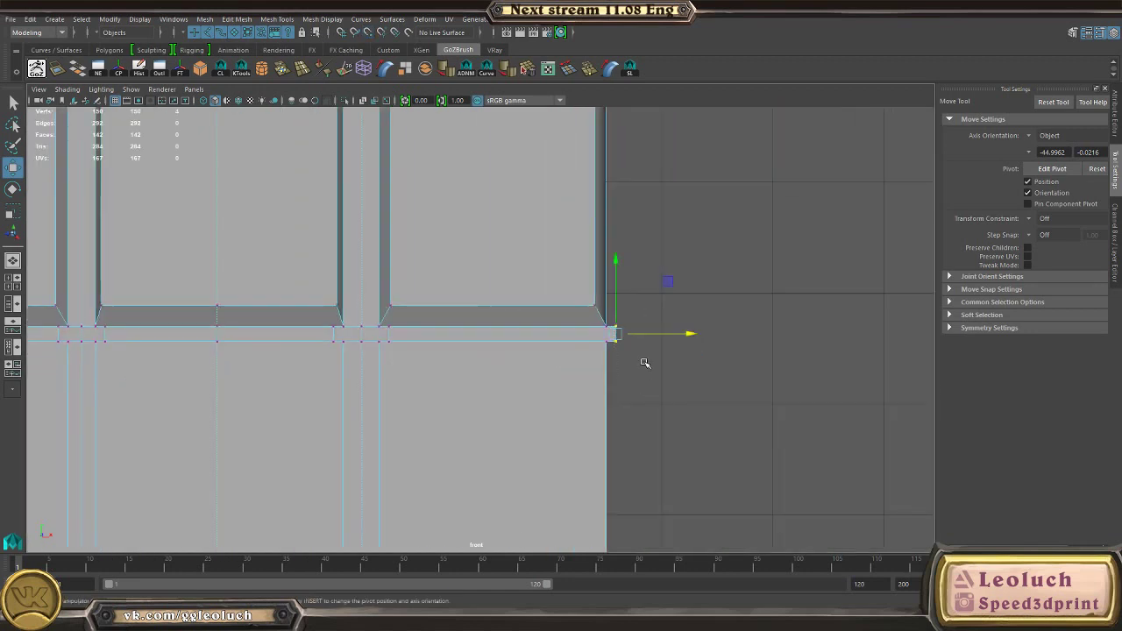
click(389, 333)
key(space)
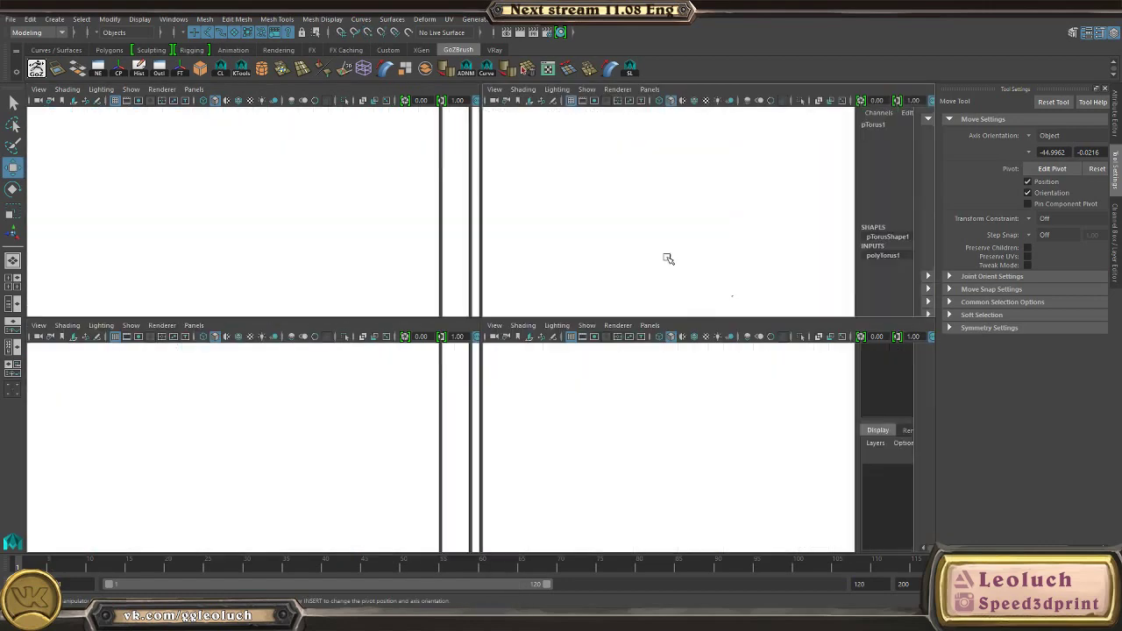
key(space)
key(F8)
Step: Select the whole facade and scale it thinner in depth, to a Z scale of about 0.61
alt+right_drag(439, 335, 66, 270)
alt+right_drag(508, 272, 366, 266)
alt+drag(366, 266, 309, 252)
click(413, 312)
key(r)
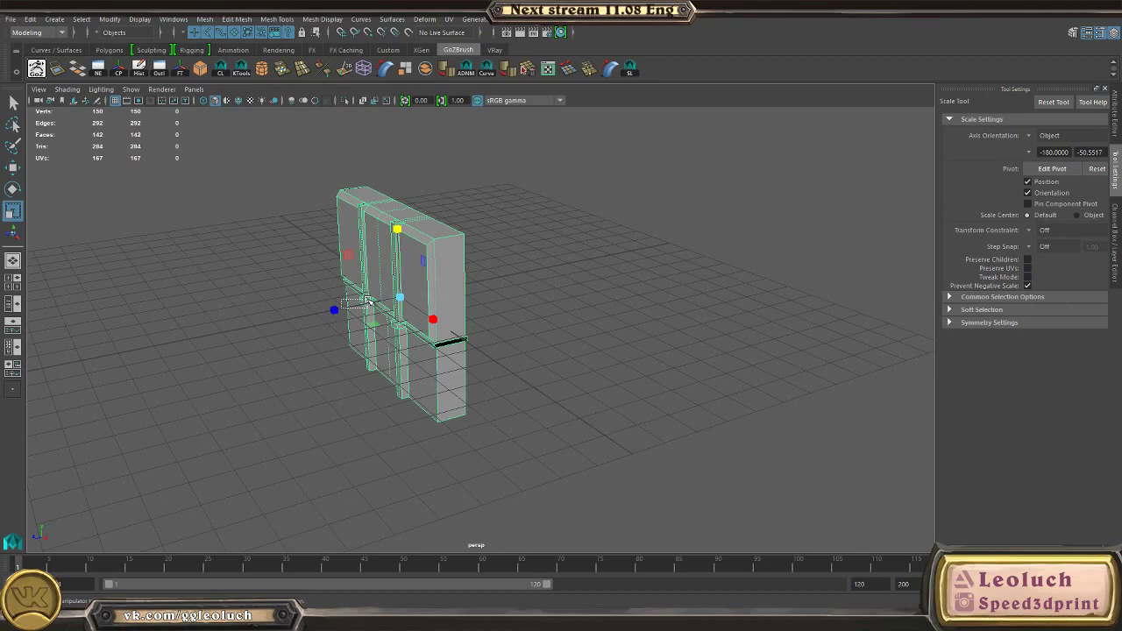
alt+drag(336, 309, 358, 303)
key(w)
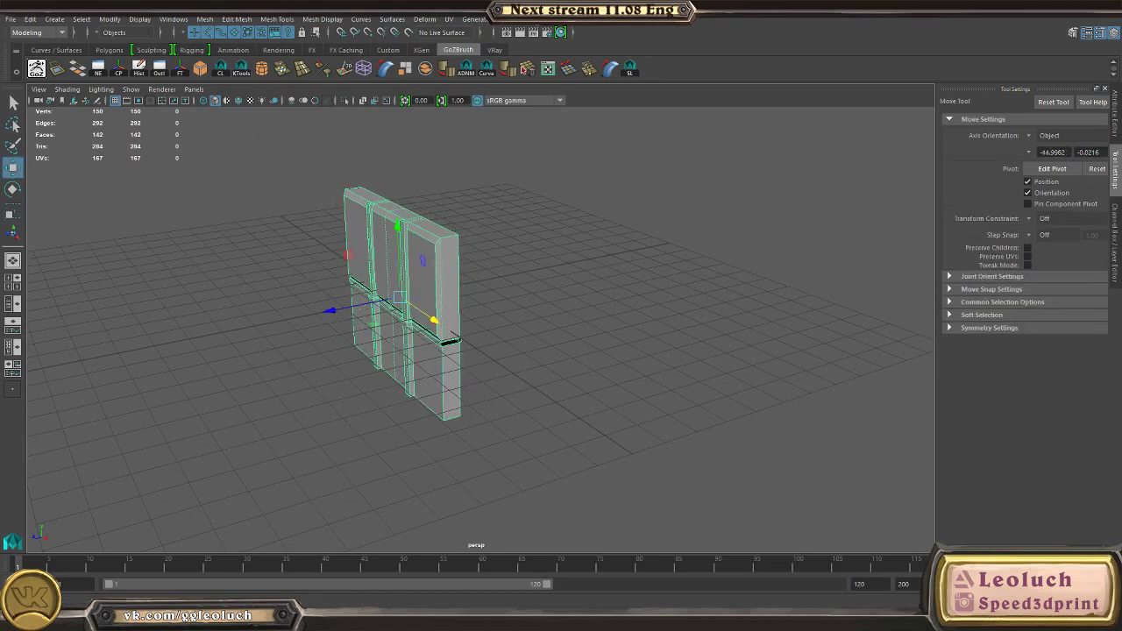
Step: Start exporting the selected facade and browse to the Meshes\Window folder
click(33, 19)
mouse_move(13, 19)
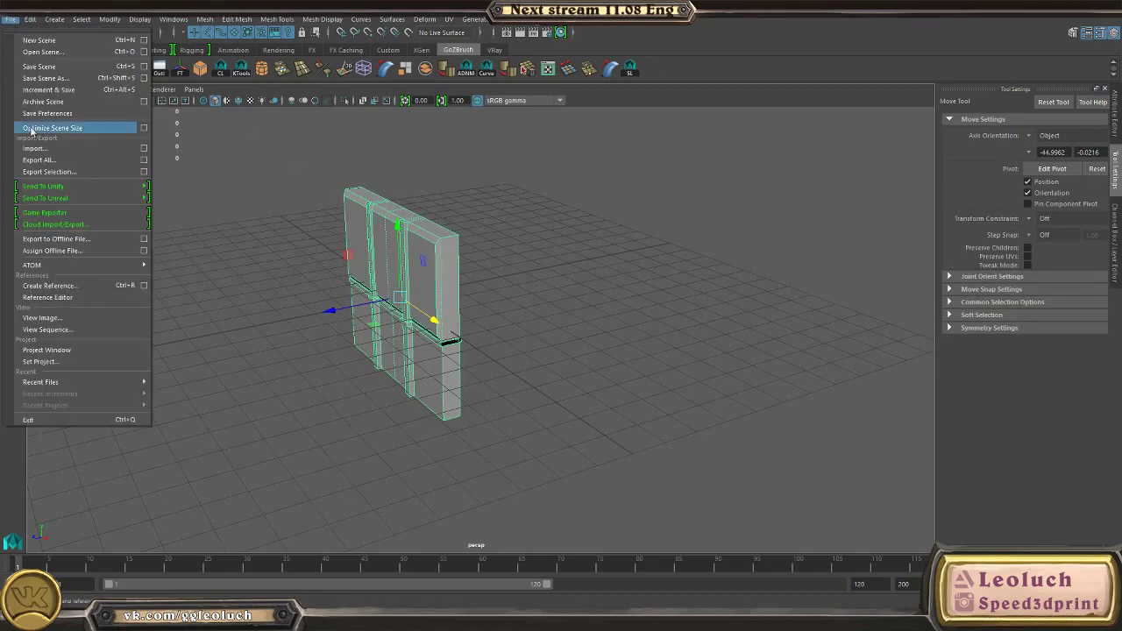
click(53, 175)
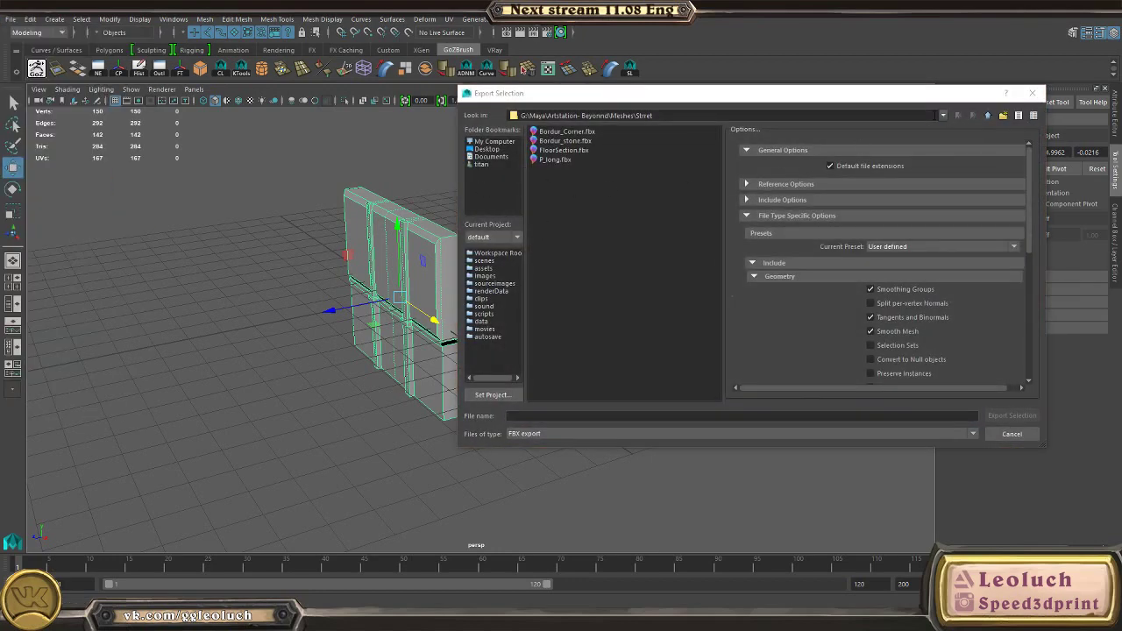
click(771, 114)
click(622, 143)
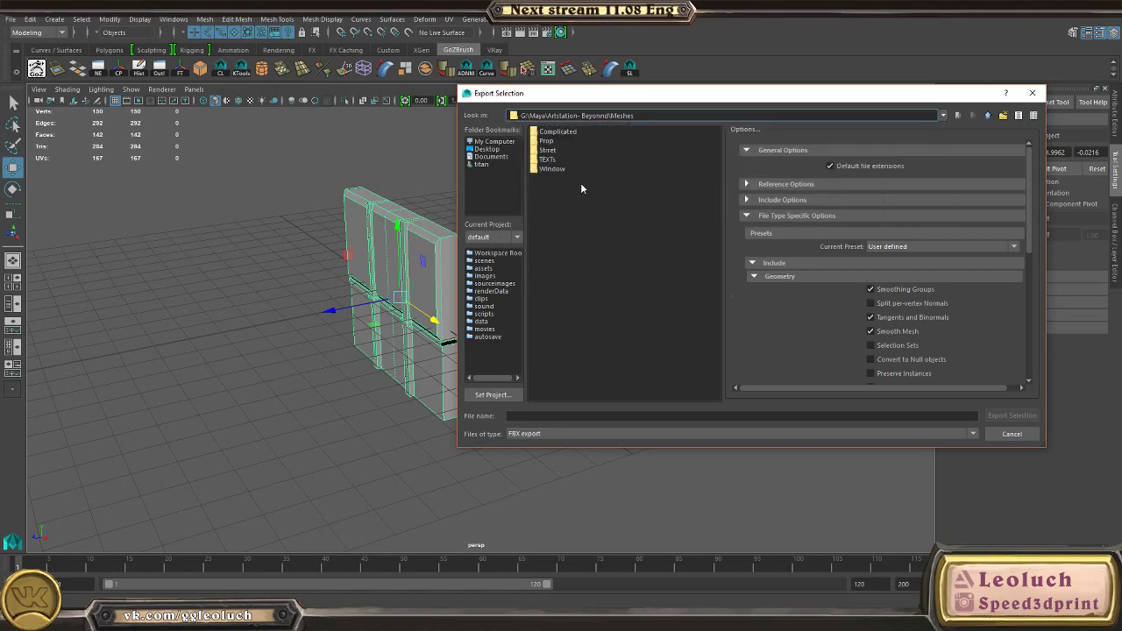
right_click(537, 237)
click(537, 170)
click(555, 162)
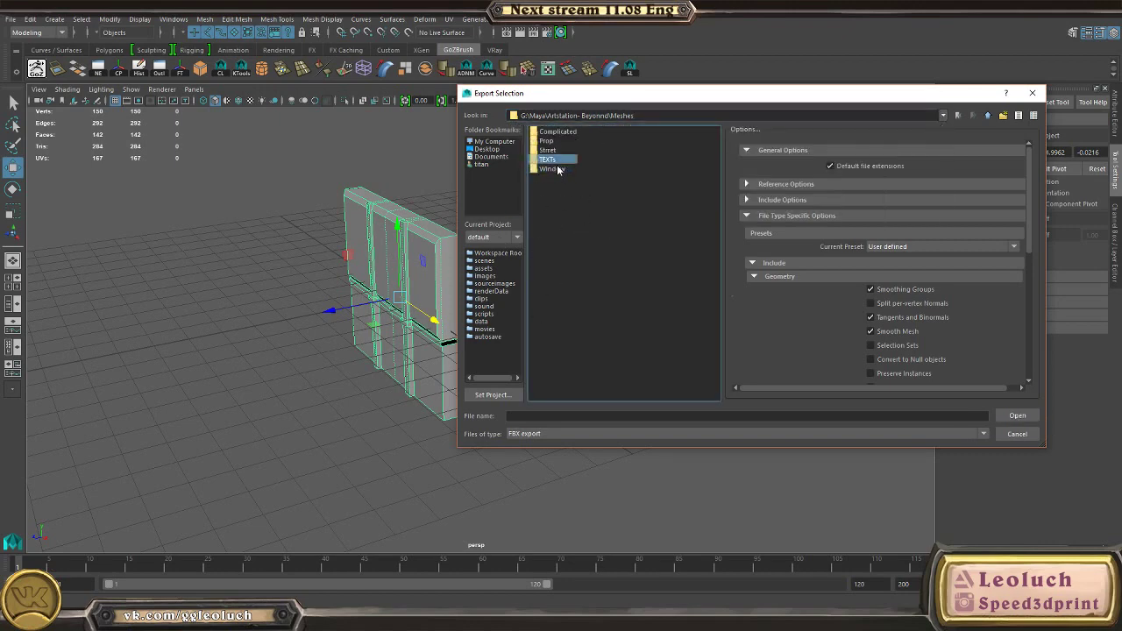
double_click(552, 168)
Step: Create a new folder named WindowF inside the Window folder and open it
right_click(542, 196)
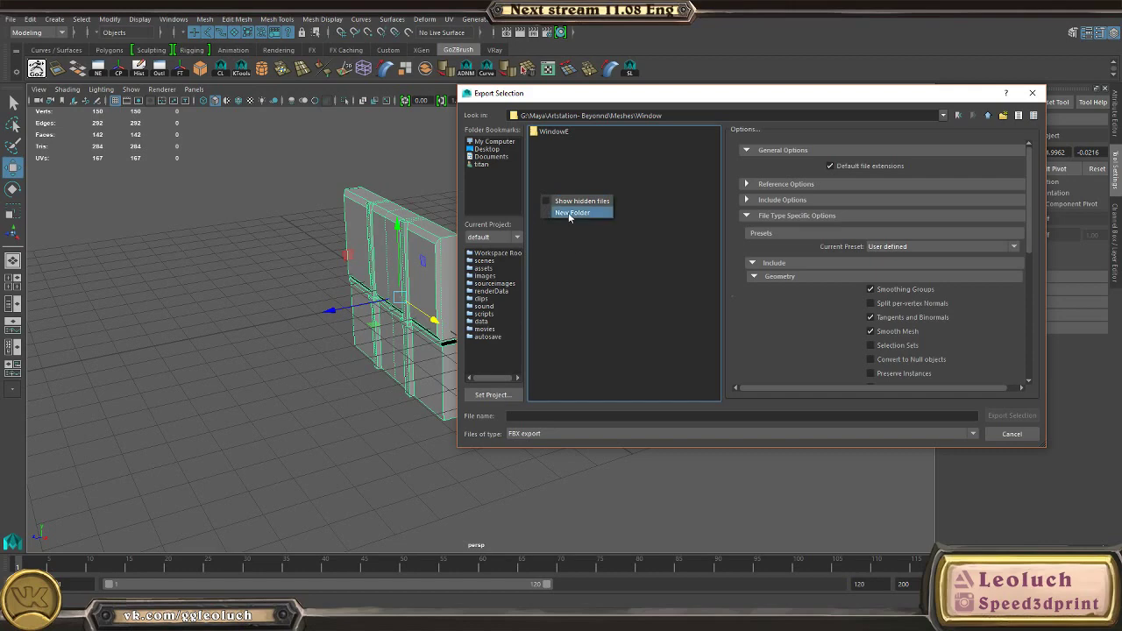
click(572, 213)
text(WindowF)
key(Return)
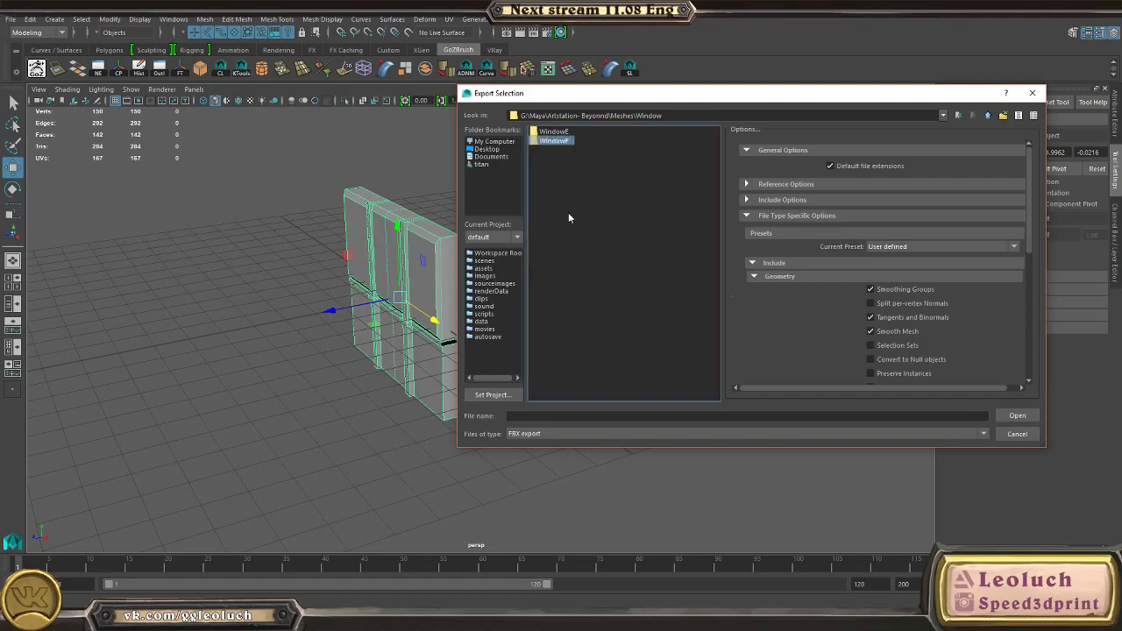
double_click(561, 141)
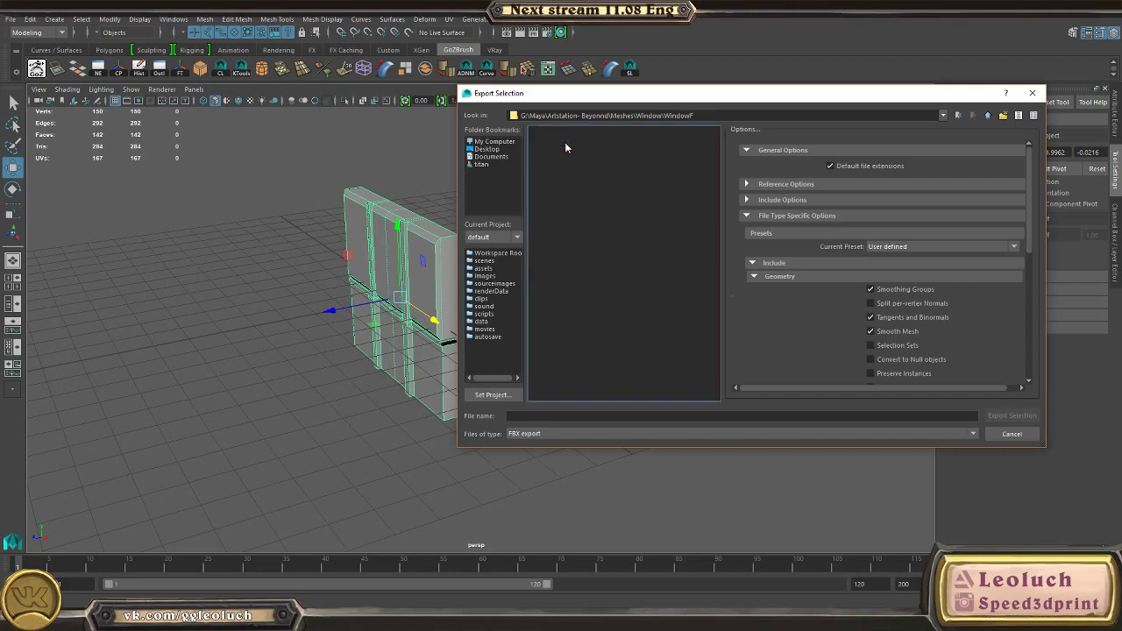
Step: Export the selected facade as an FBX file named WindowF
click(545, 417)
text(WindowF)
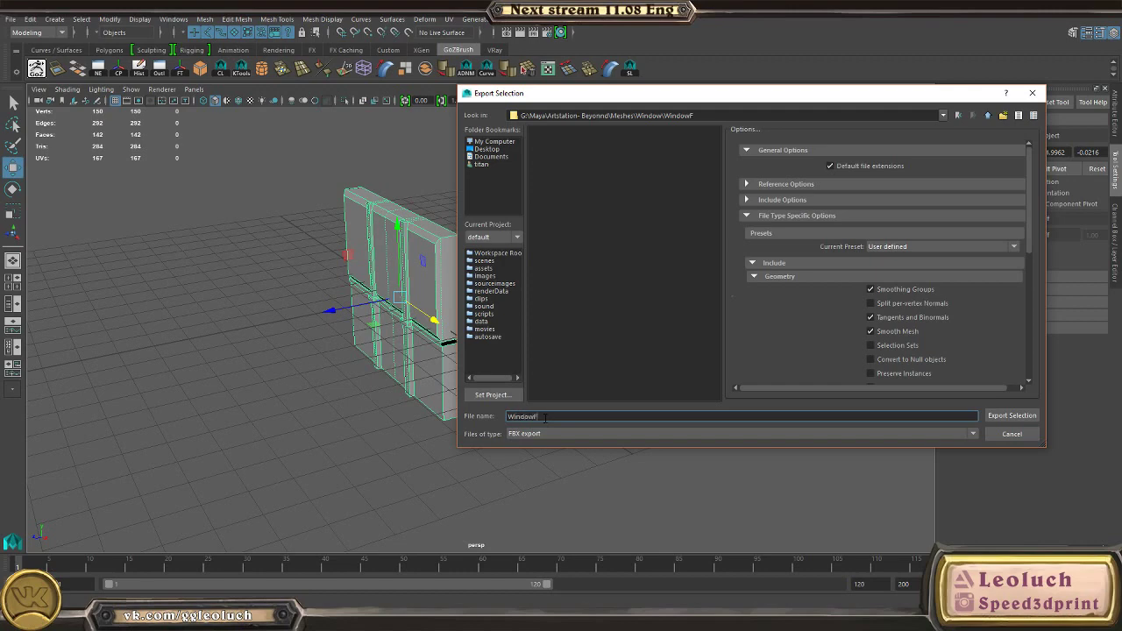
key(Return)
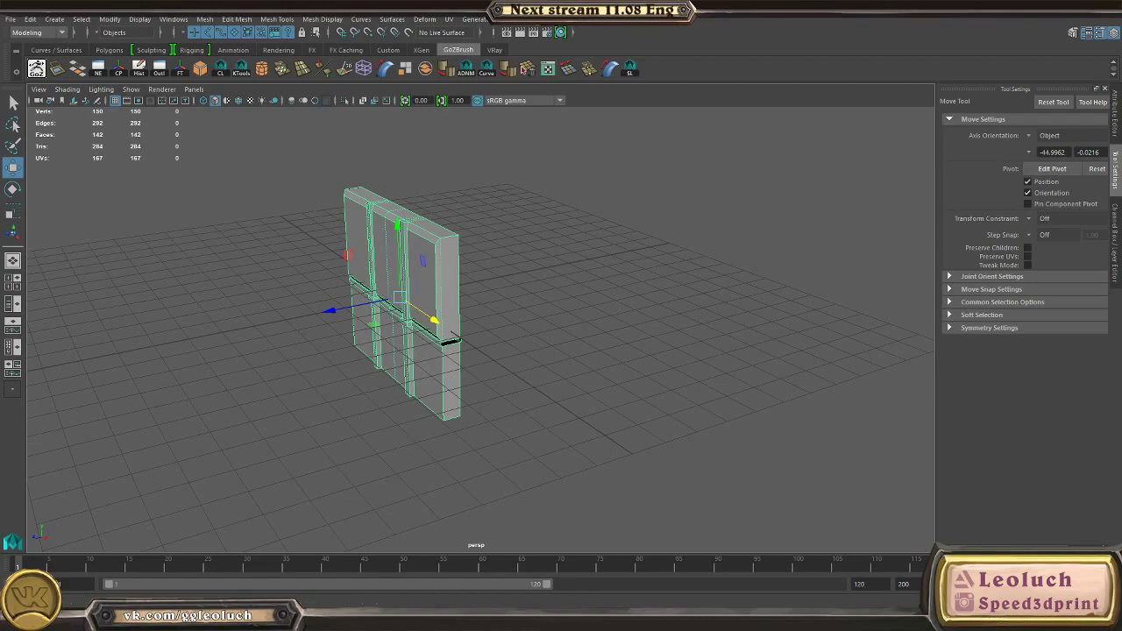
Step: Switch to Unreal Editor and select the lower wall section behind the black Japanese sign
mouse_move(444, 621)
click(455, 571)
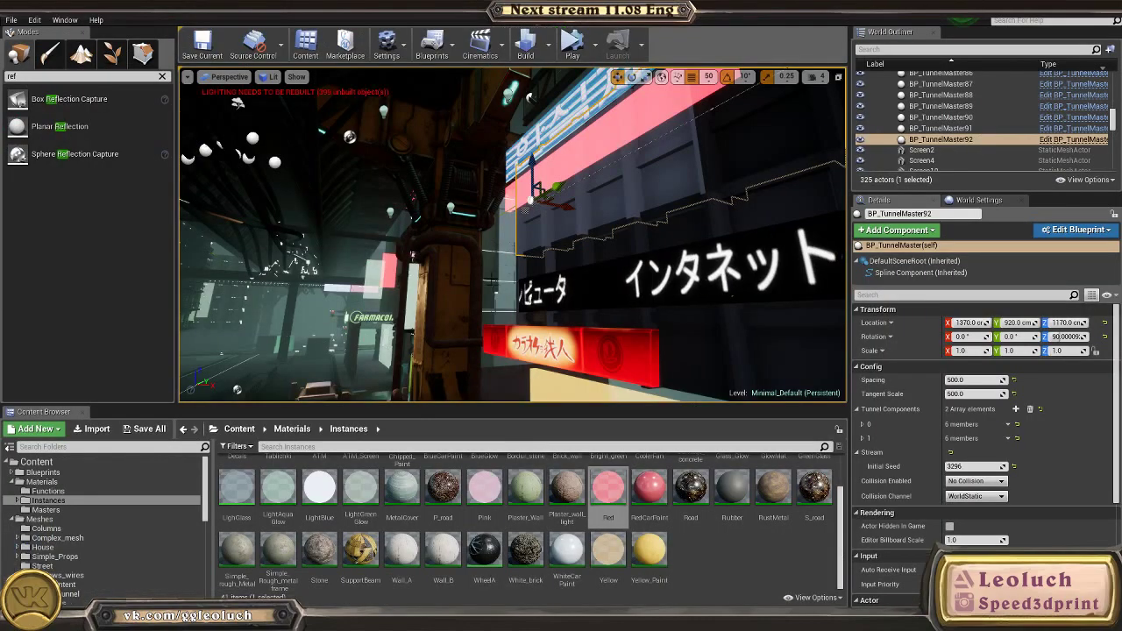
right_drag(512, 235, 596, 254)
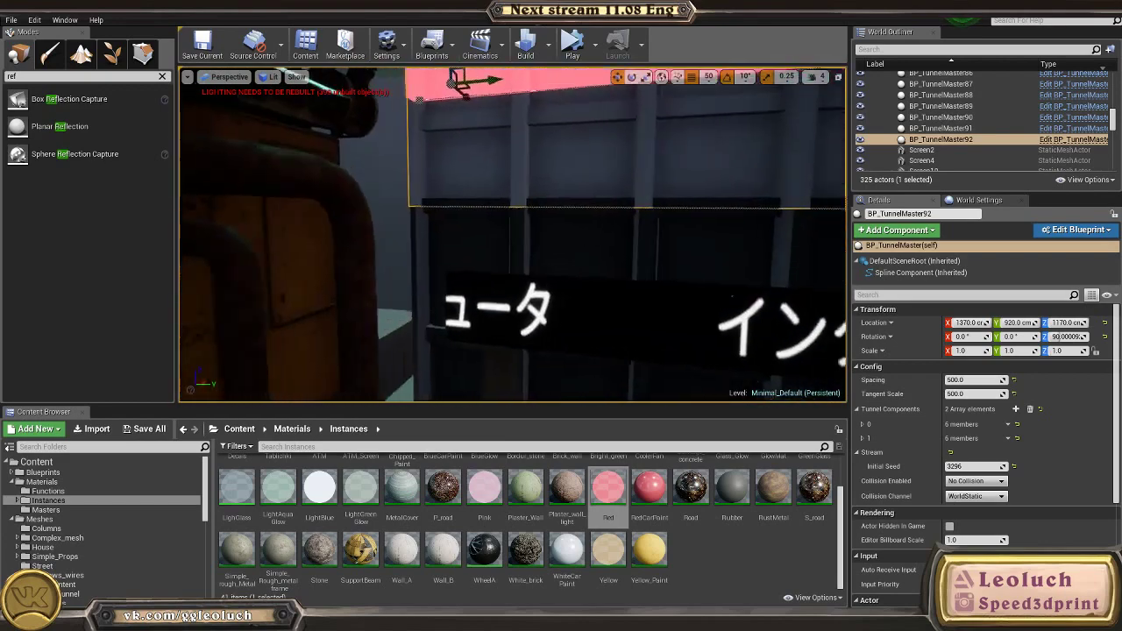
right_drag(316, 211, 482, 203)
click(417, 214)
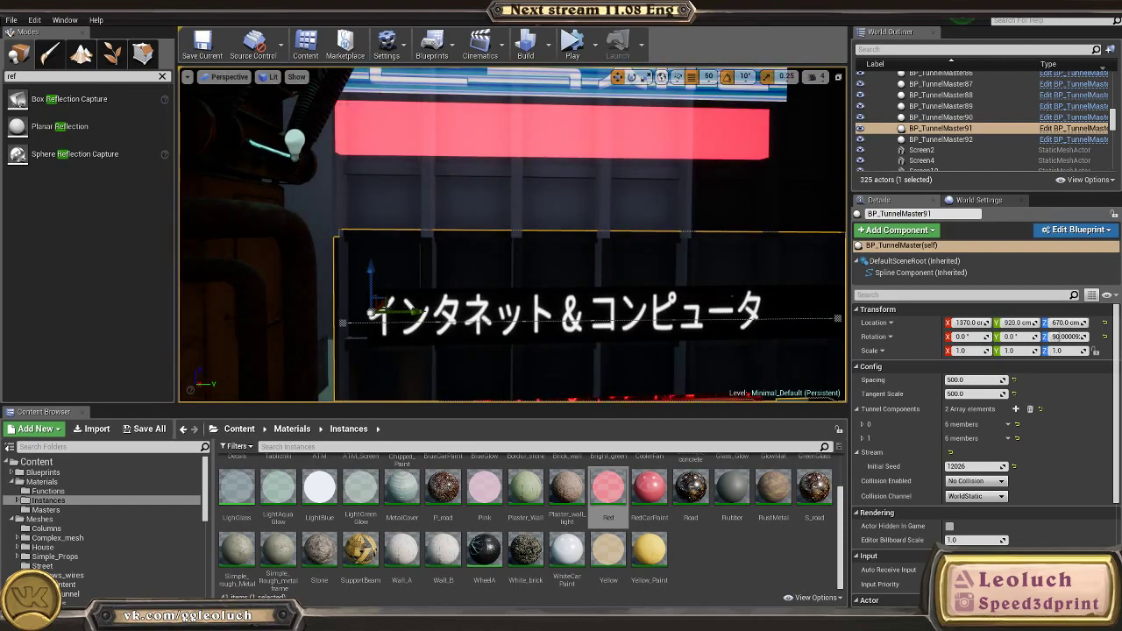
Step: Switch to Maya and examine the facade's scale values among its transform channels
key(alt+Tab)
alt+drag(557, 260, 627, 266)
click(1117, 222)
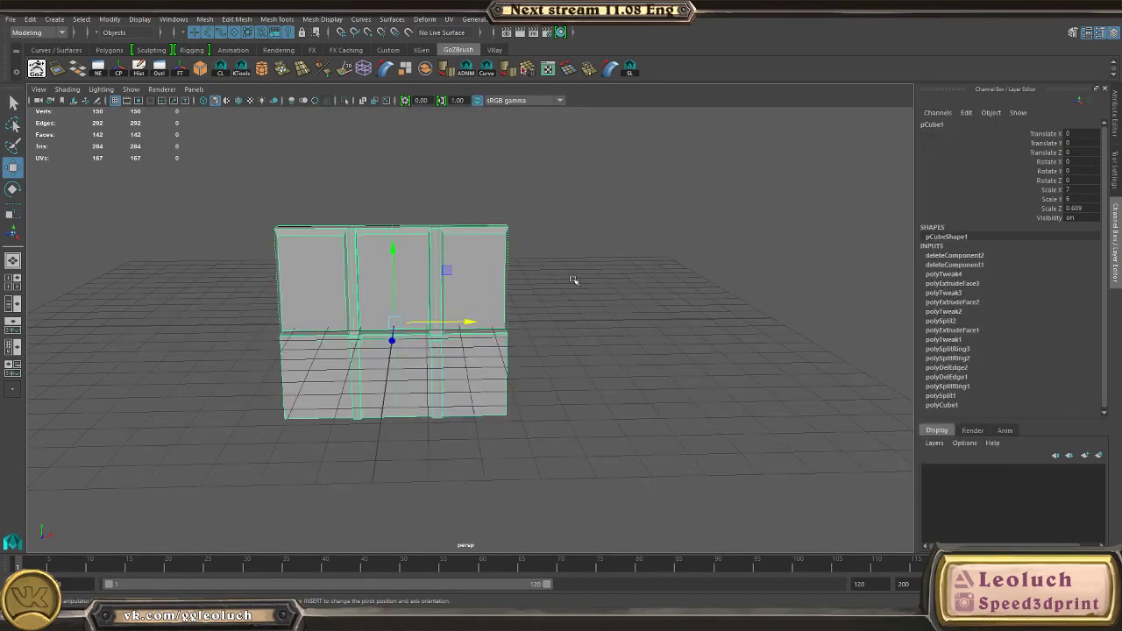
Step: Switch to Unreal Editor and set both the spacing and tangent scale of the selected wall section to 700
key(alt+Tab)
click(955, 379)
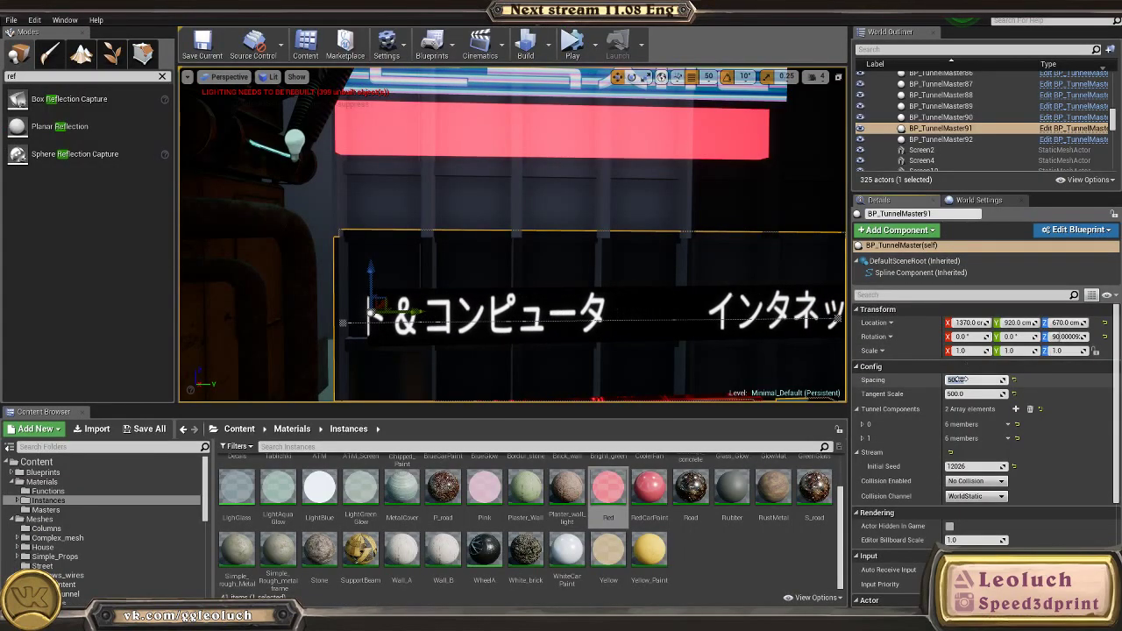
text(700)
key(Return)
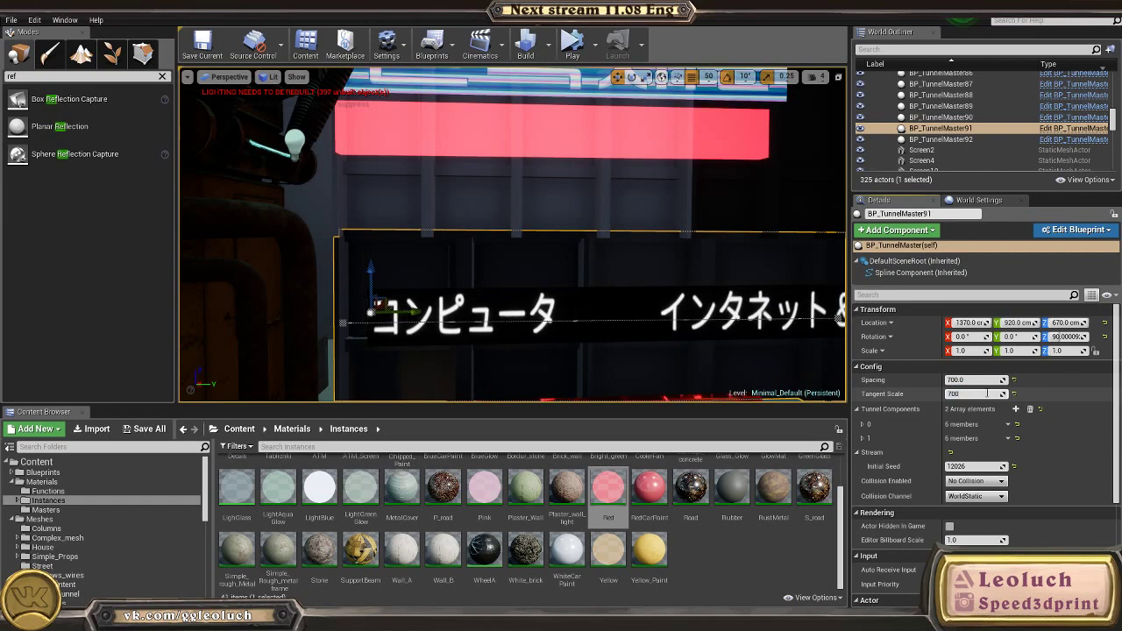
click(988, 393)
text(700)
key(Return)
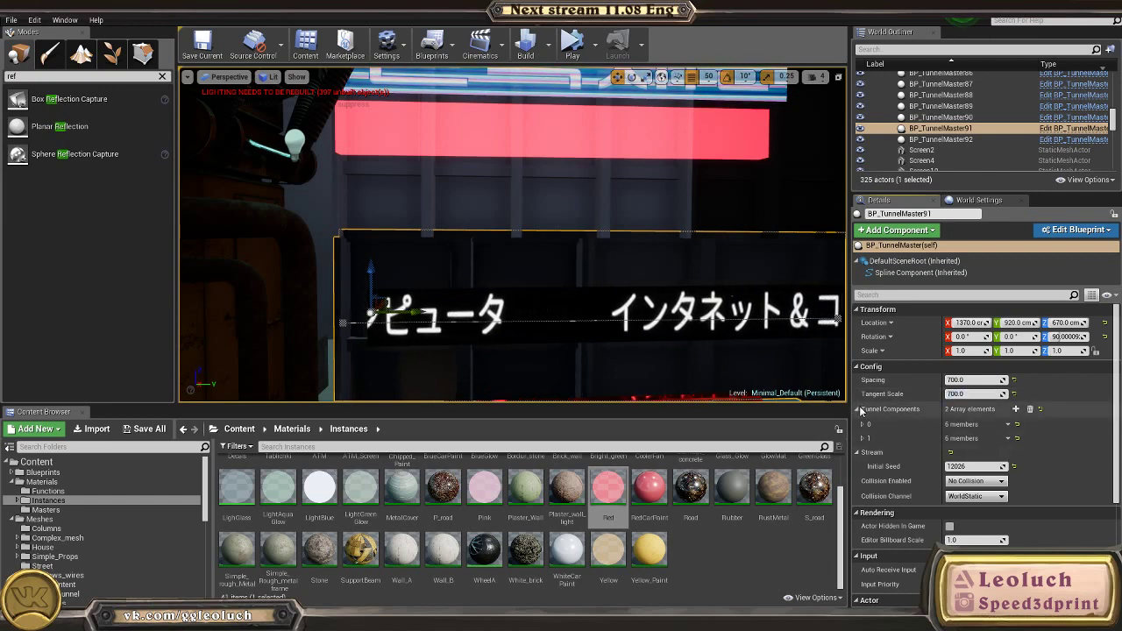
Step: Delete the second tunnel component, index 1, from the selected wall section
click(858, 409)
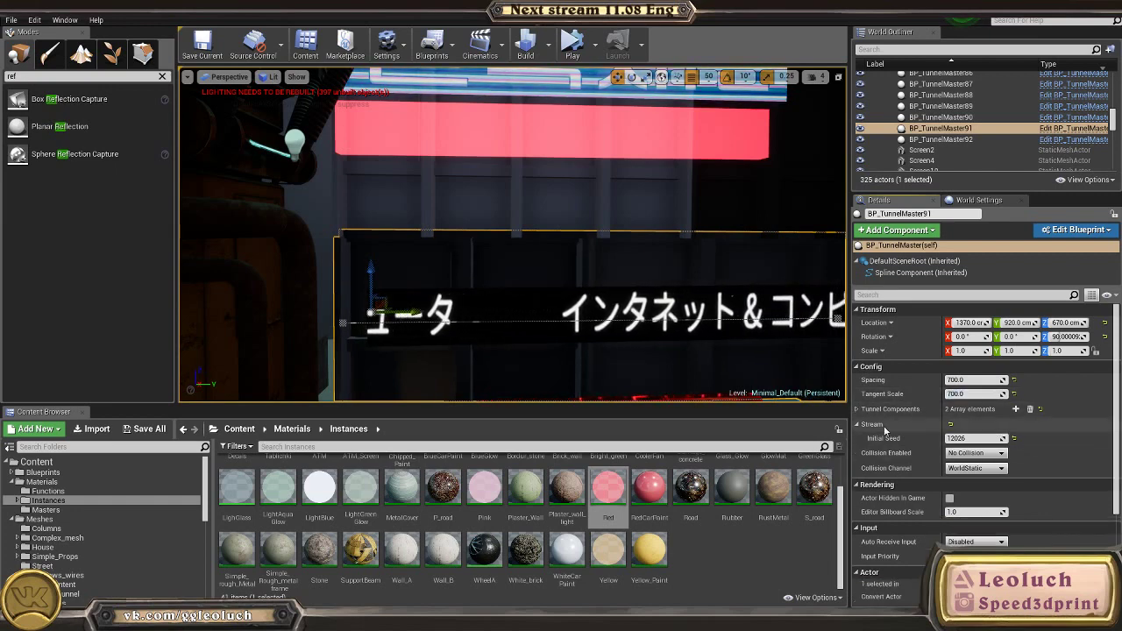
click(857, 409)
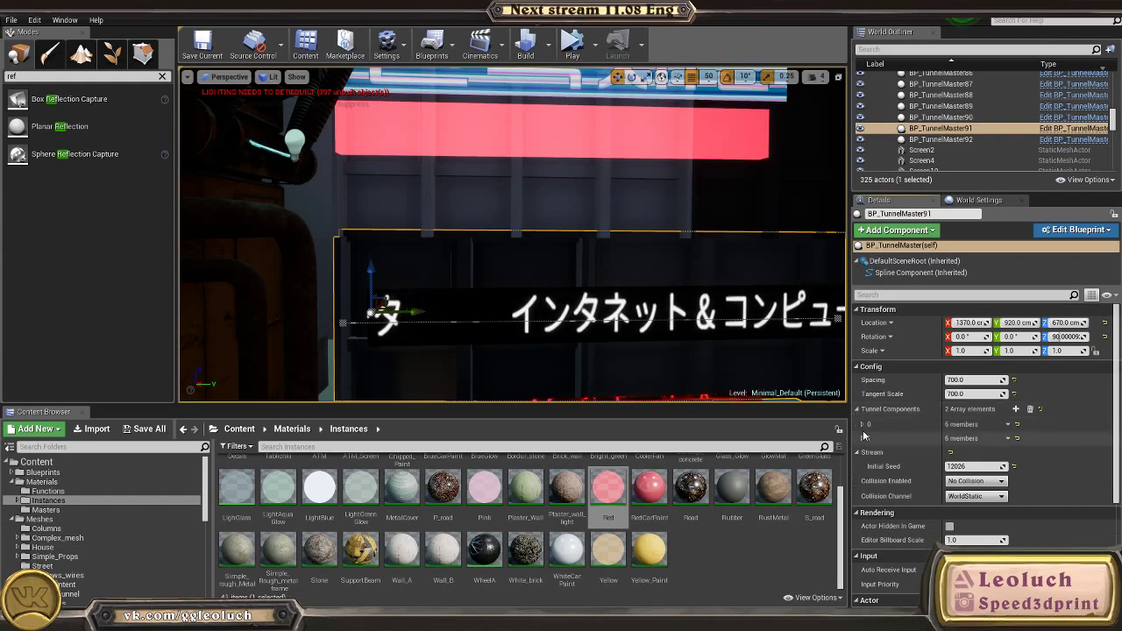
click(861, 438)
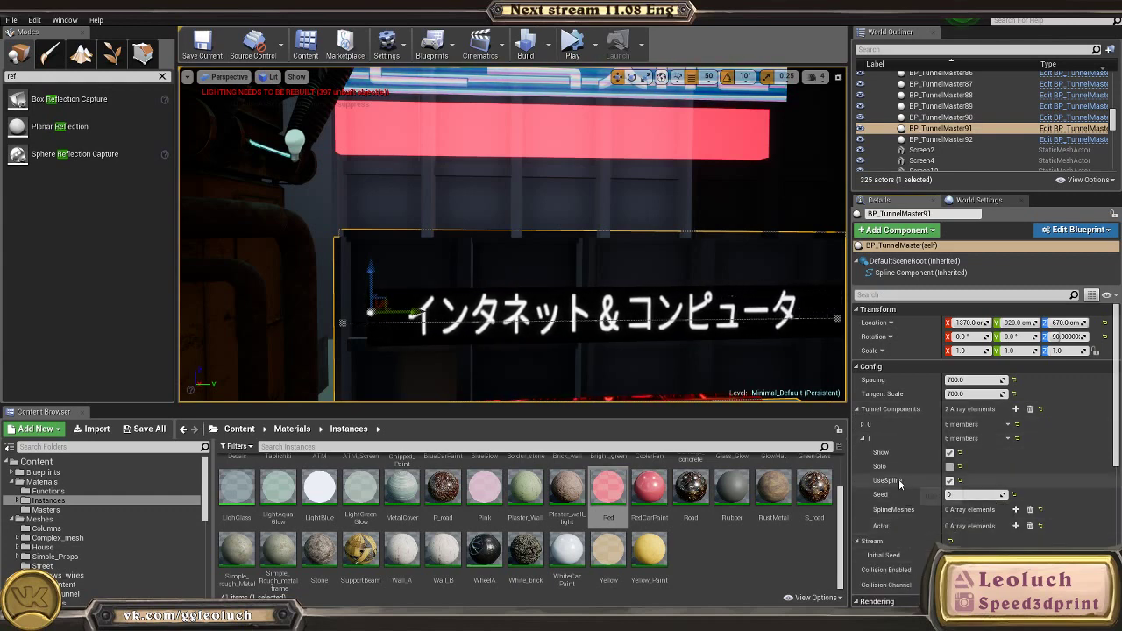
click(1008, 439)
click(1022, 463)
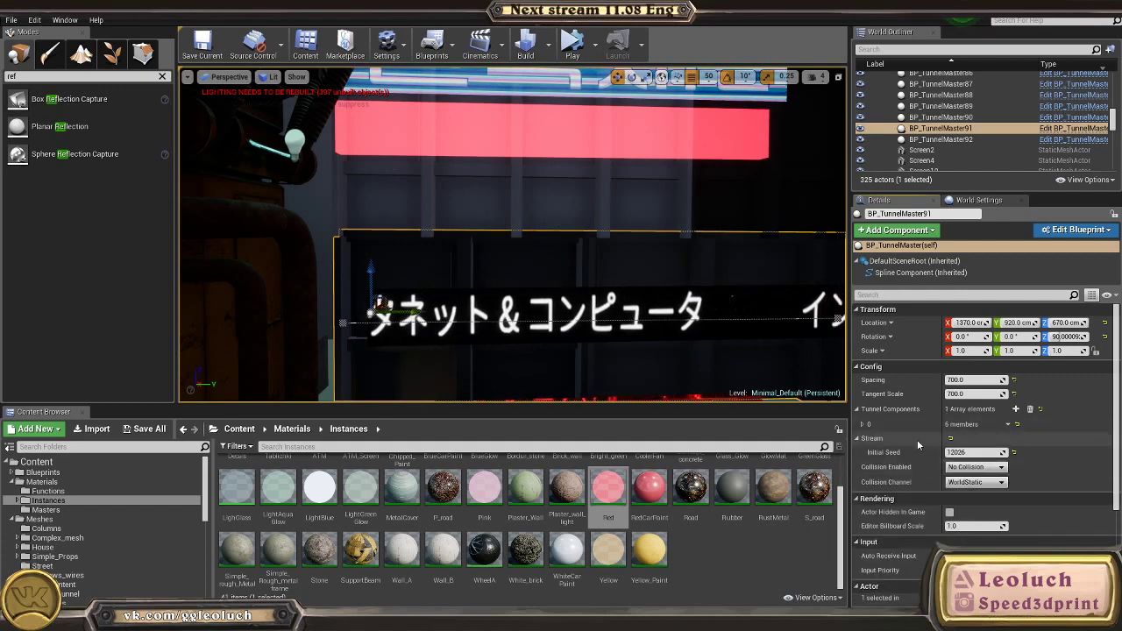
key(f)
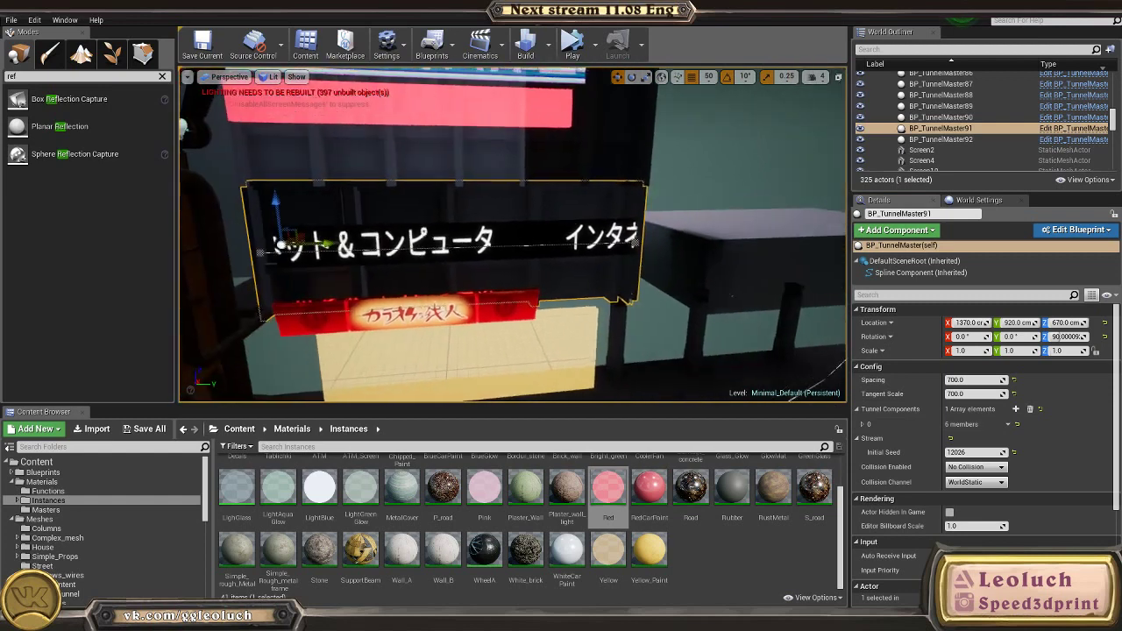
Step: Open the Windows asset folder inside Meshes/House
click(292, 431)
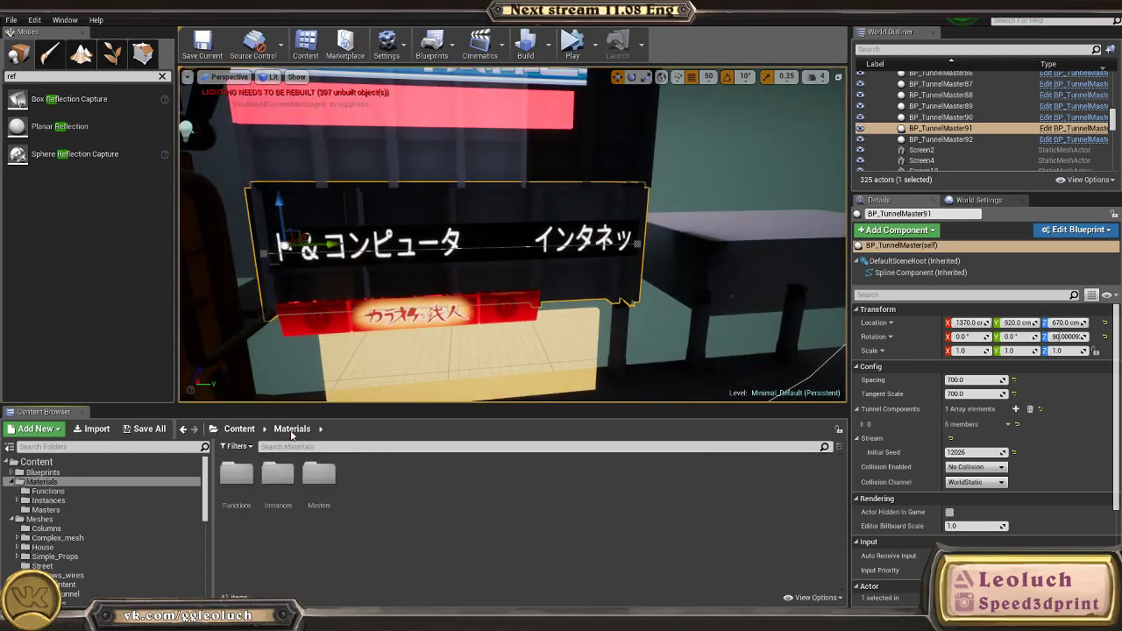
click(213, 429)
click(239, 430)
double_click(319, 478)
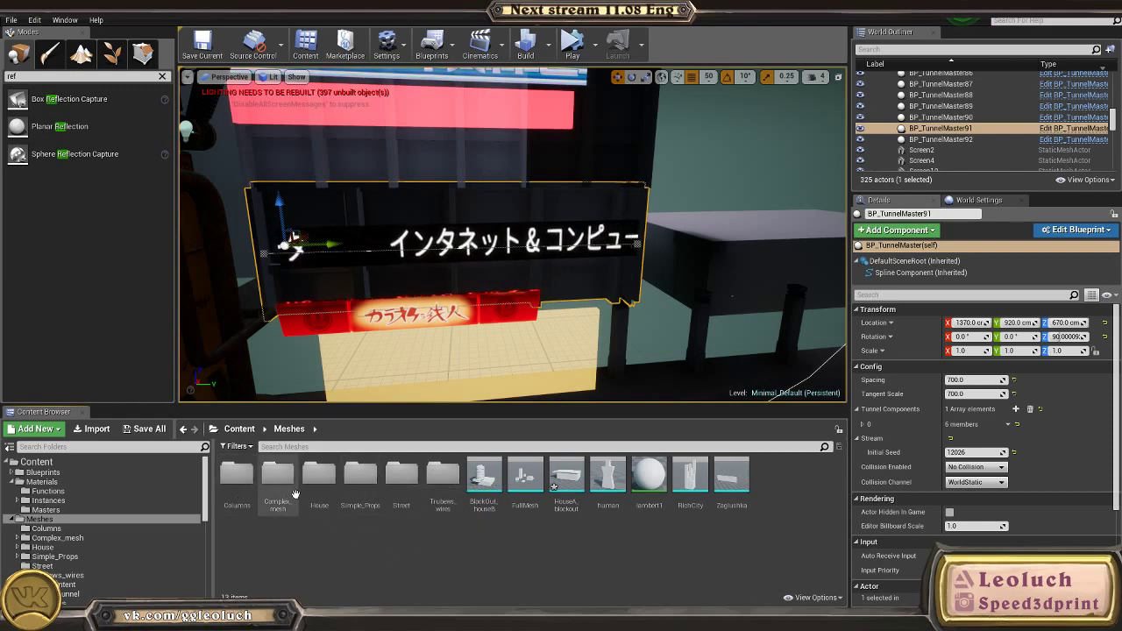
click(331, 486)
double_click(326, 491)
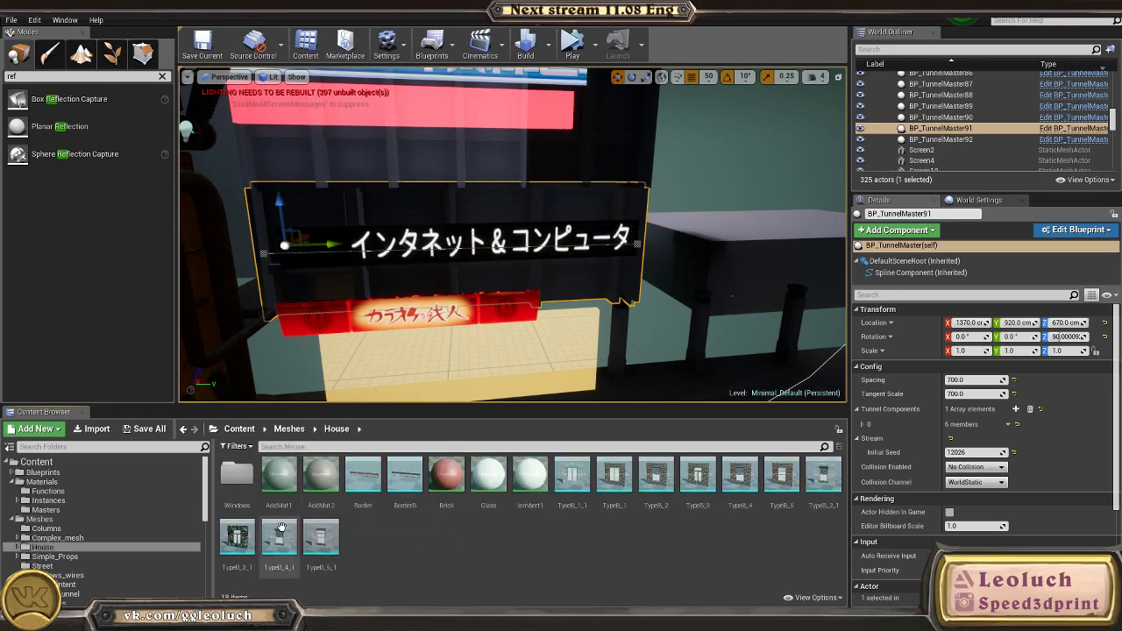
double_click(237, 475)
Step: Create a new asset folder named TypeF and open it
right_click(345, 529)
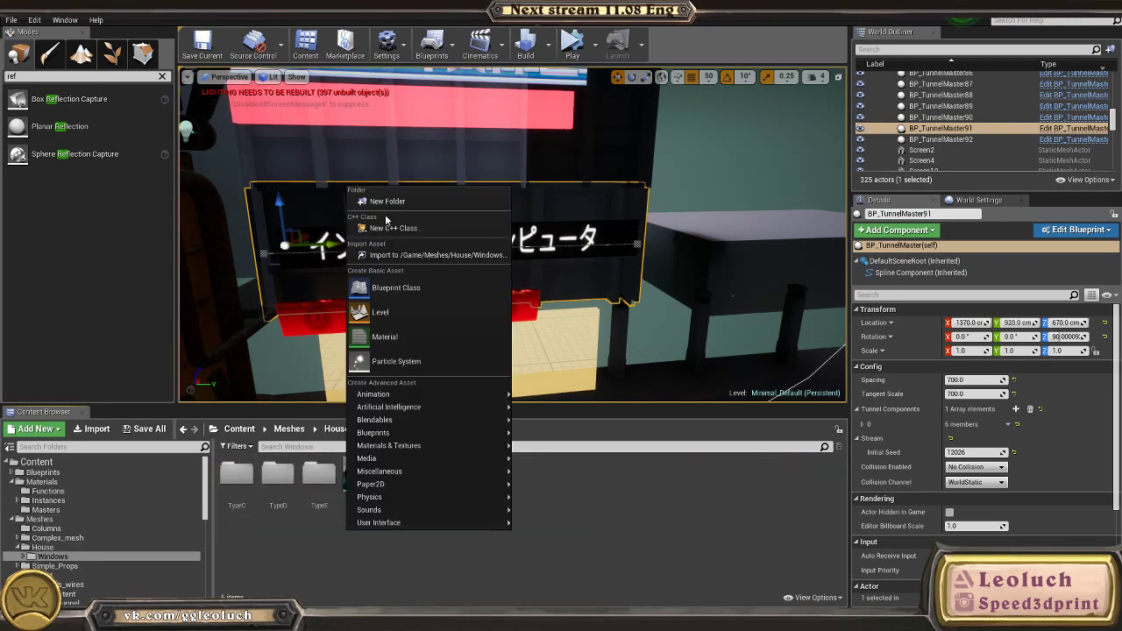
click(386, 201)
text(Type)
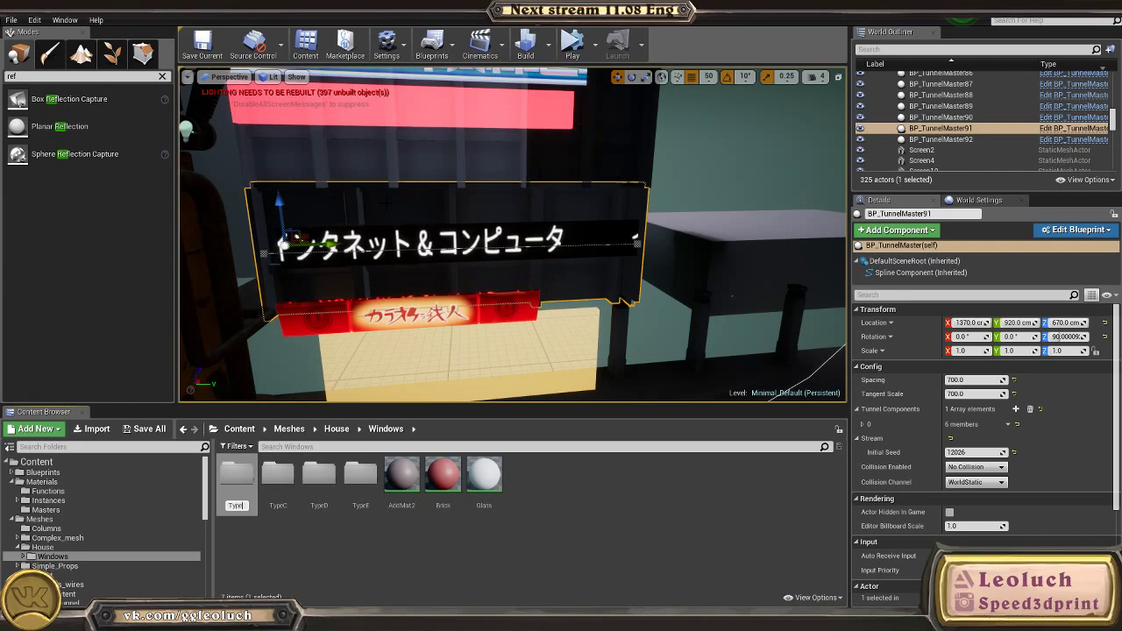
text(F)
key(Return)
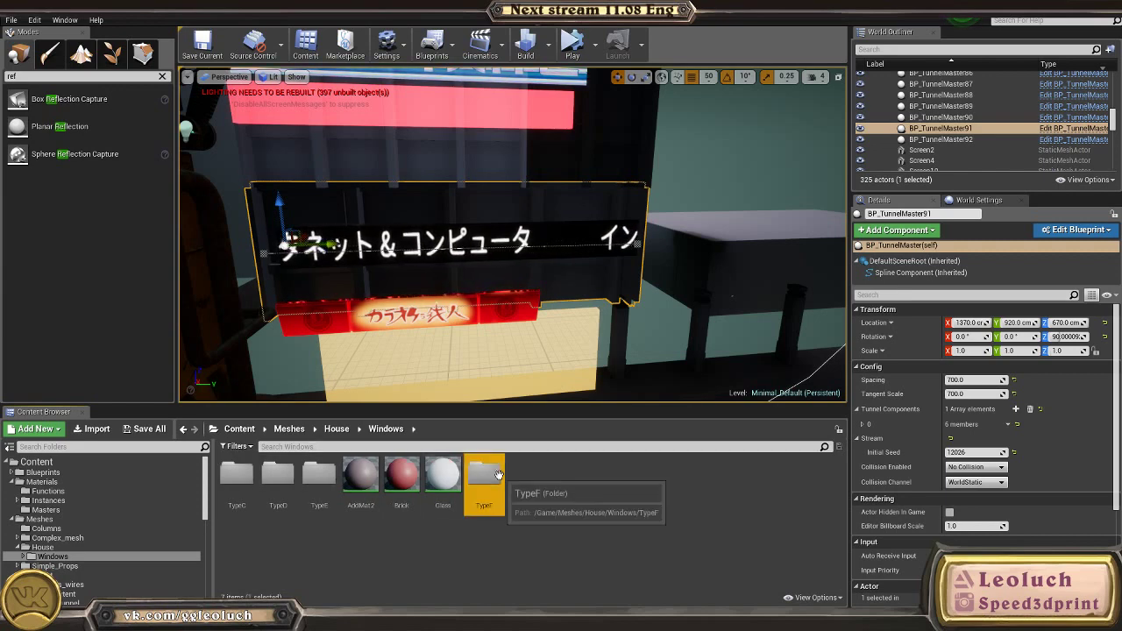
double_click(497, 474)
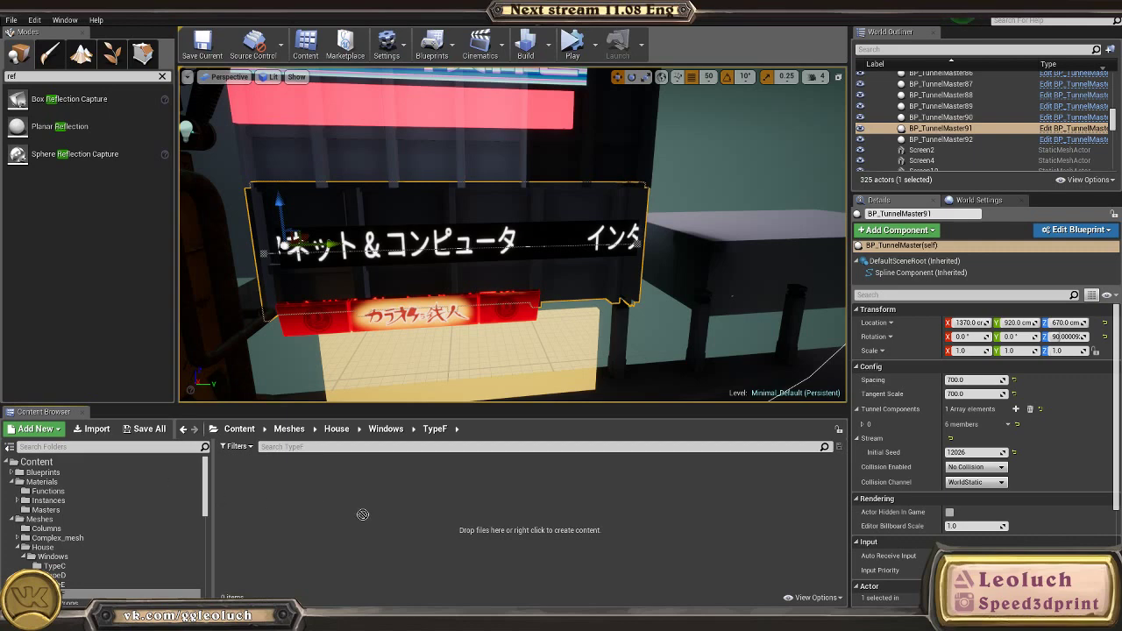
Step: Import the WindowF FBX into the TypeF folder with a uniform scale of 100 and dismiss the message log
drag(339, 527, 338, 527)
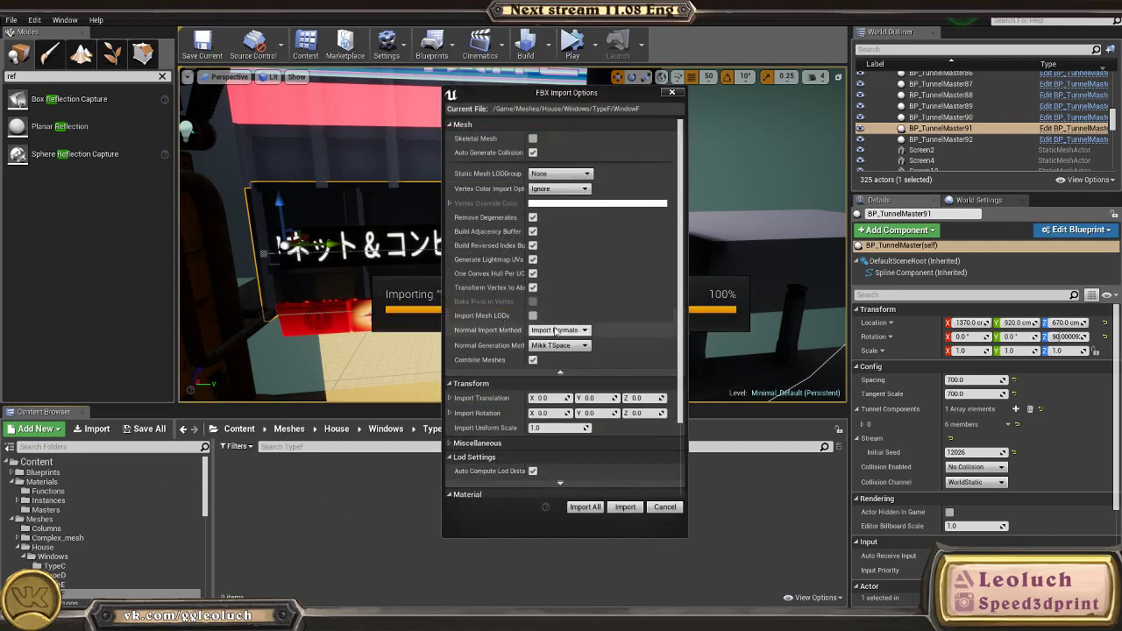
click(556, 428)
text(1)
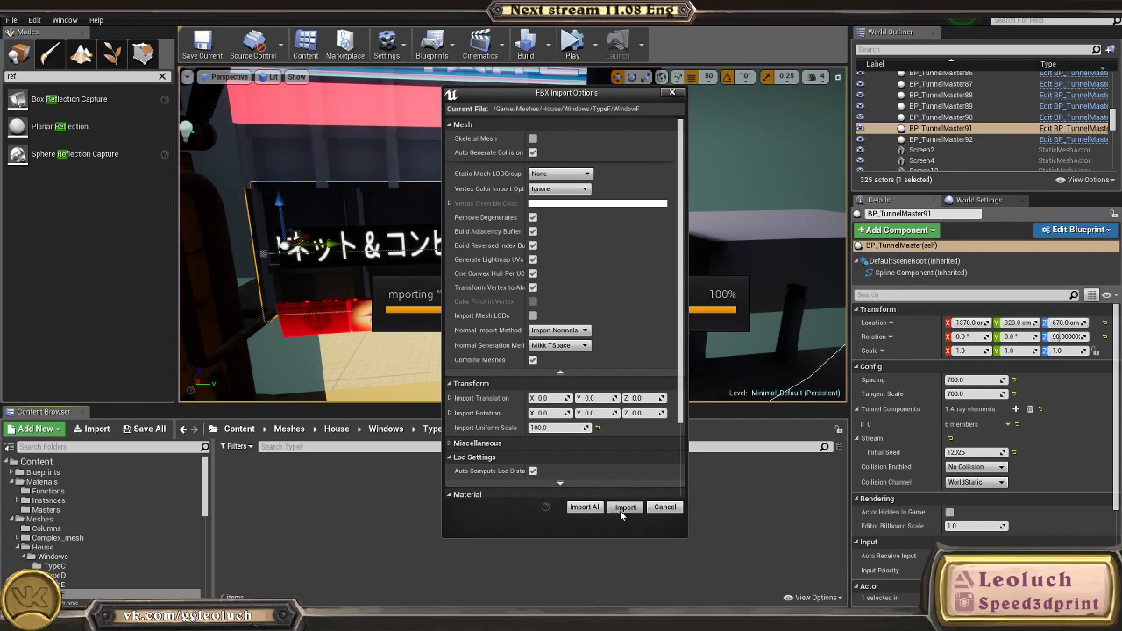
click(619, 509)
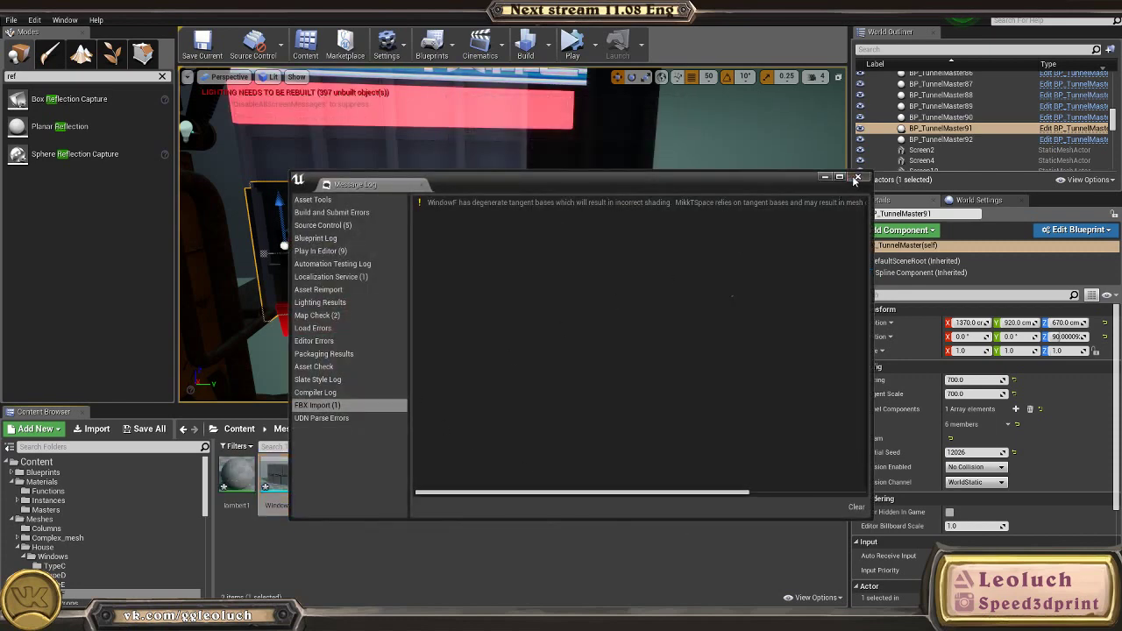
click(857, 176)
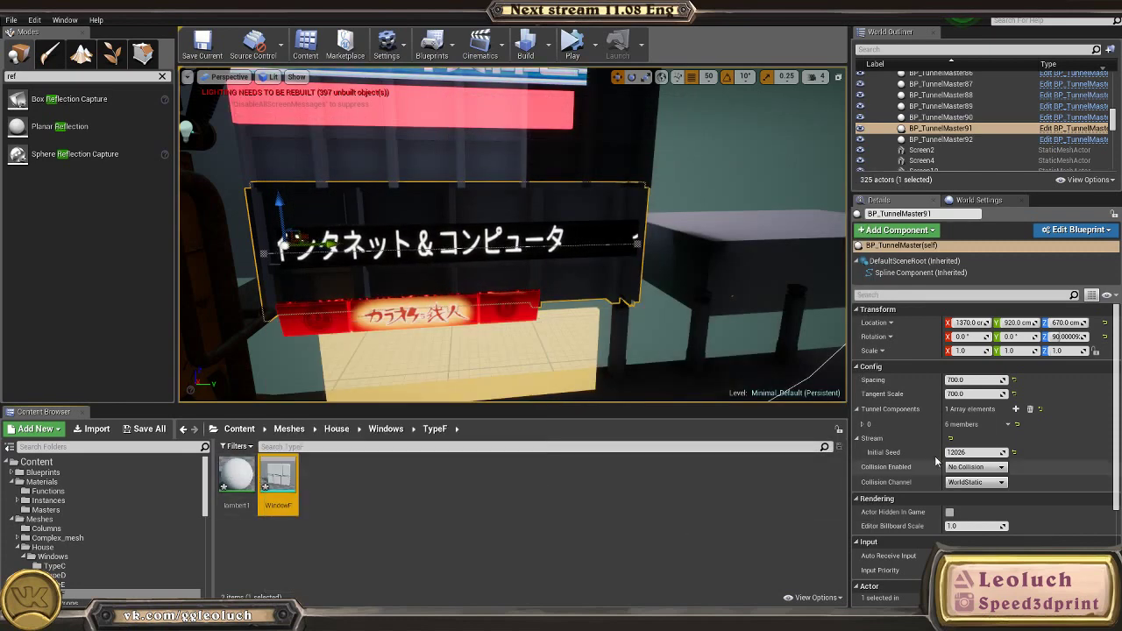
Step: Assign the WindowF mesh to the spline mesh slot of the wall section's remaining tunnel component
click(864, 425)
click(868, 495)
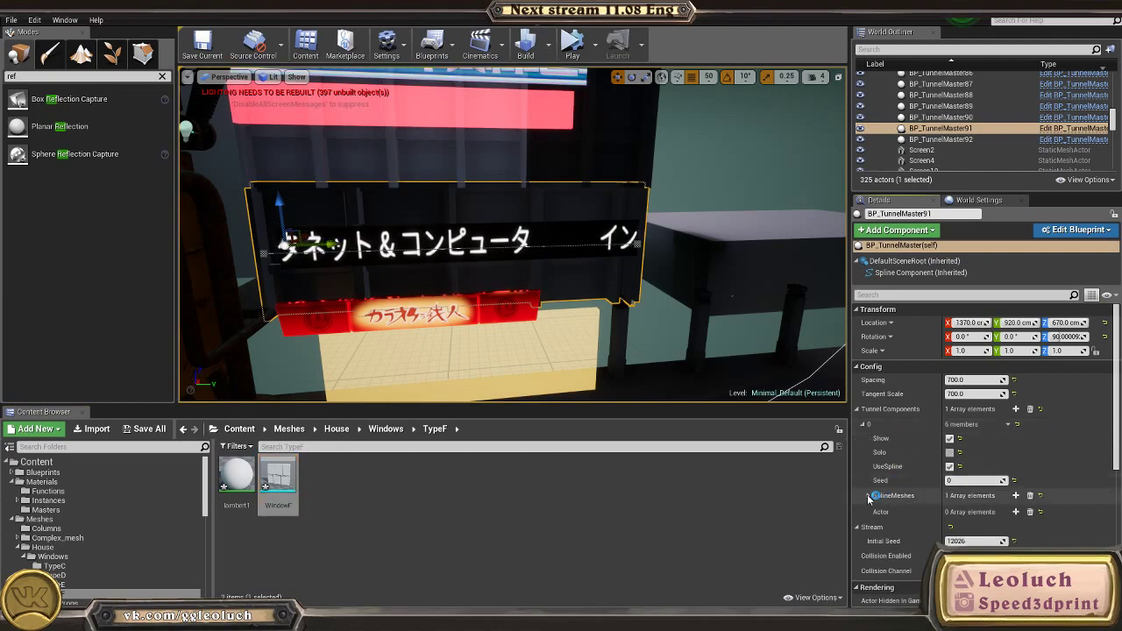
drag(277, 478, 966, 526)
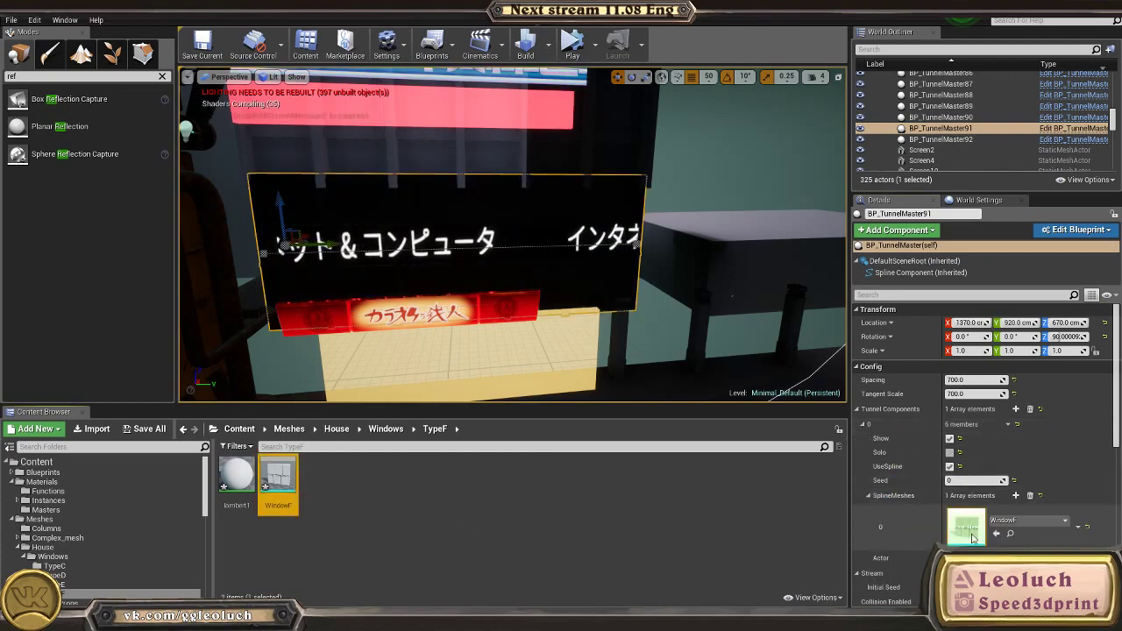
Step: Delete the old wall section above the new WindowF section
right_drag(461, 284, 554, 254)
click(461, 281)
right_drag(302, 194, 329, 168)
key(Delete)
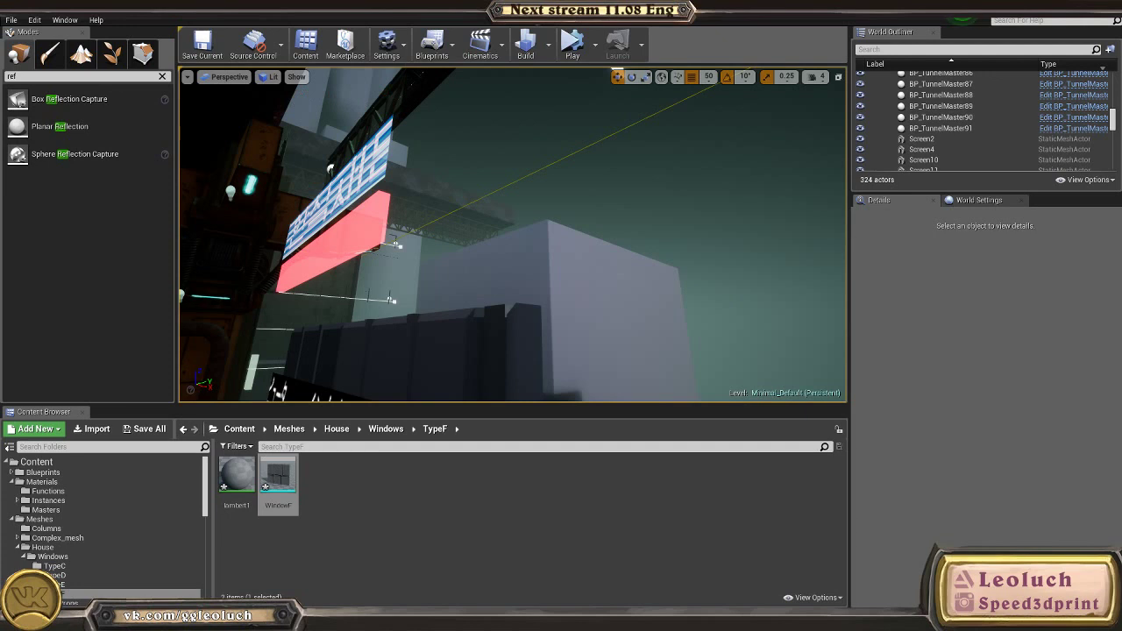
Step: Duplicate the WindowF wall section straight up to Z 1270 cm to form the upper storey
mouse_move(524, 279)
right_down()
mouse_move(483, 337)
mouse_move(504, 279)
mouse_move(511, 291)
right_up()
click(524, 278)
alt+drag(379, 229, 380, 130)
right_drag(380, 129, 386, 210)
right_drag(507, 378, 692, 166)
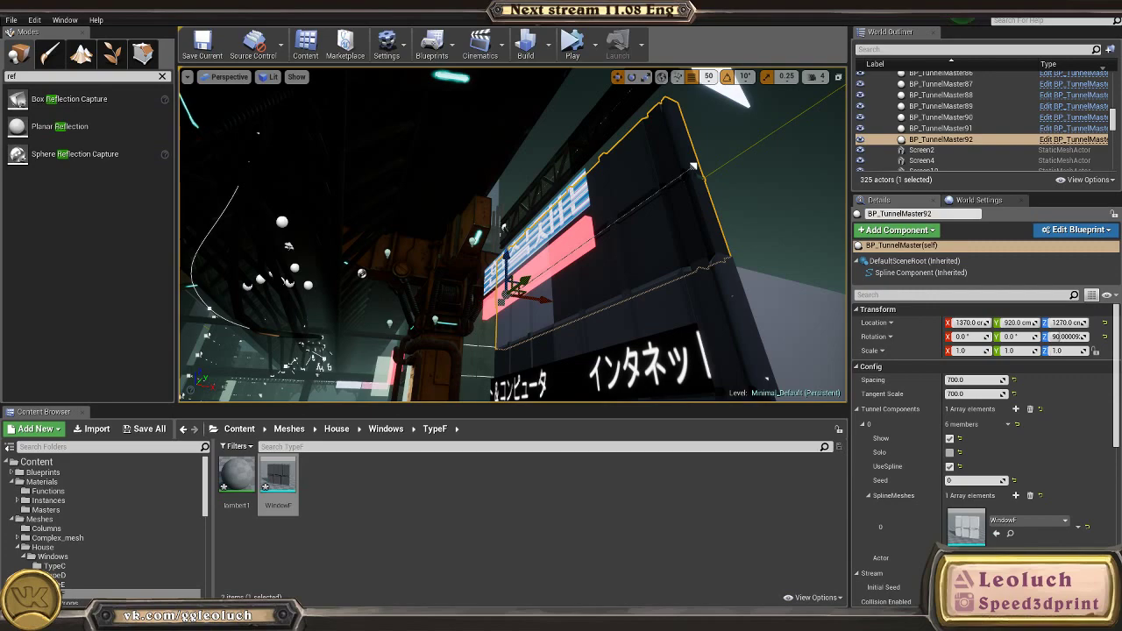
right_drag(693, 165, 467, 317)
mouse_move(731, 297)
right_down()
mouse_move(789, 307)
mouse_move(736, 320)
mouse_move(763, 385)
mouse_move(780, 306)
mouse_move(732, 297)
mouse_move(763, 263)
mouse_move(780, 272)
mouse_move(732, 296)
right_up()
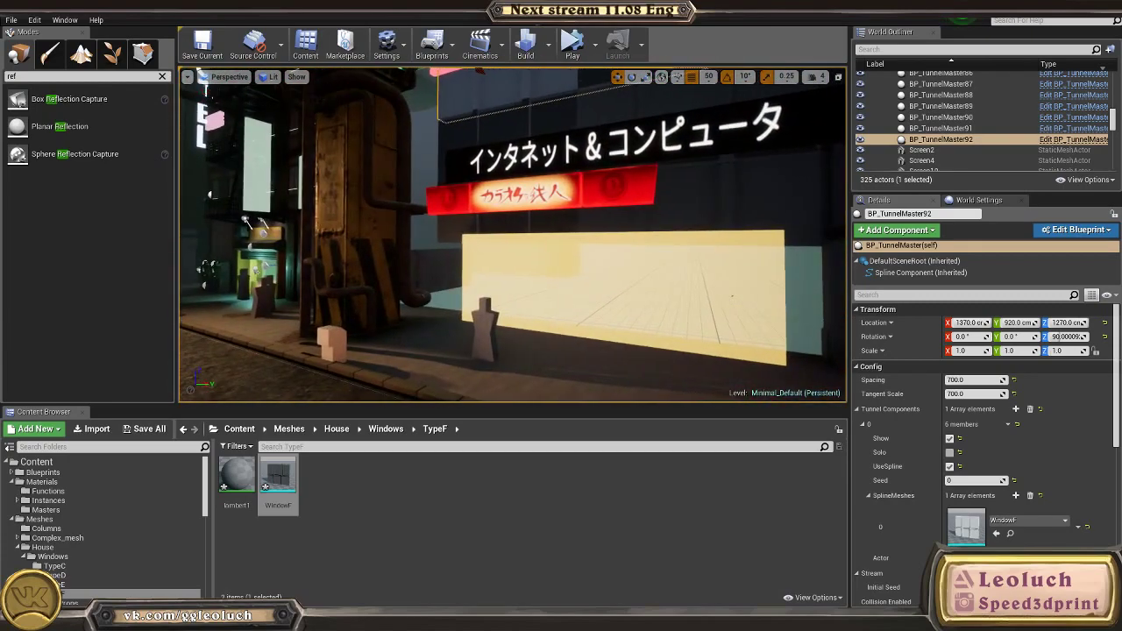
Step: Place the floating reference board over the upper-left part of the editor and shrink it clear of the storefront
right_drag(0, 309, 223, 318)
scroll(219, 319, down, 2)
right_drag(300, 287, 252, 280)
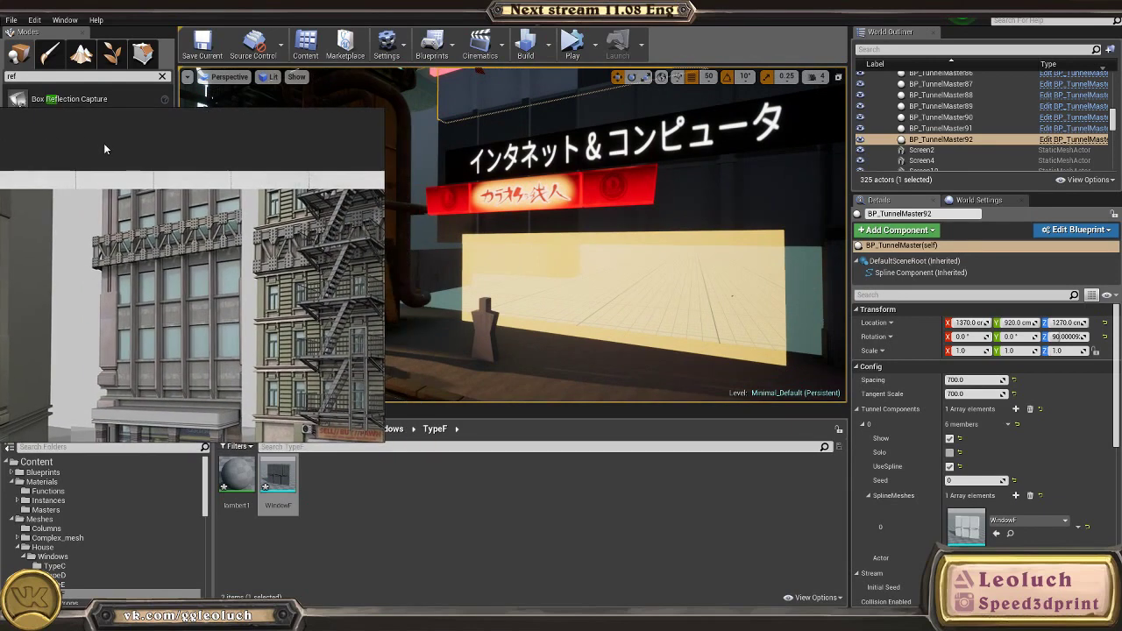
right_drag(0, 122, 133, 144)
drag(87, 145, 263, 198)
right_drag(404, 234, 150, 77)
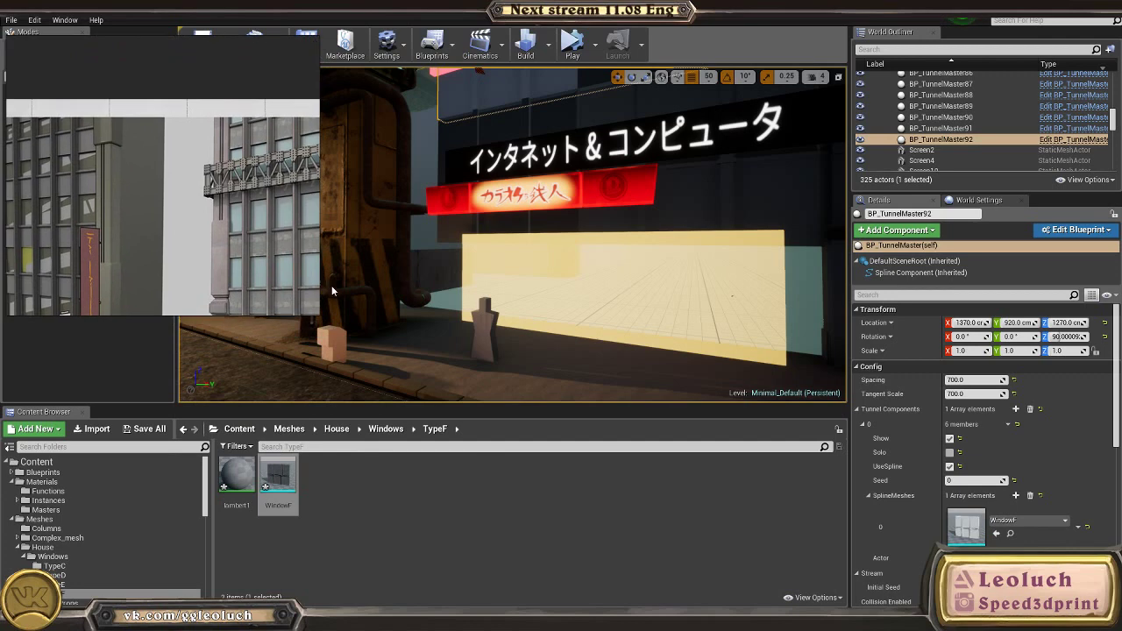
drag(315, 313, 226, 308)
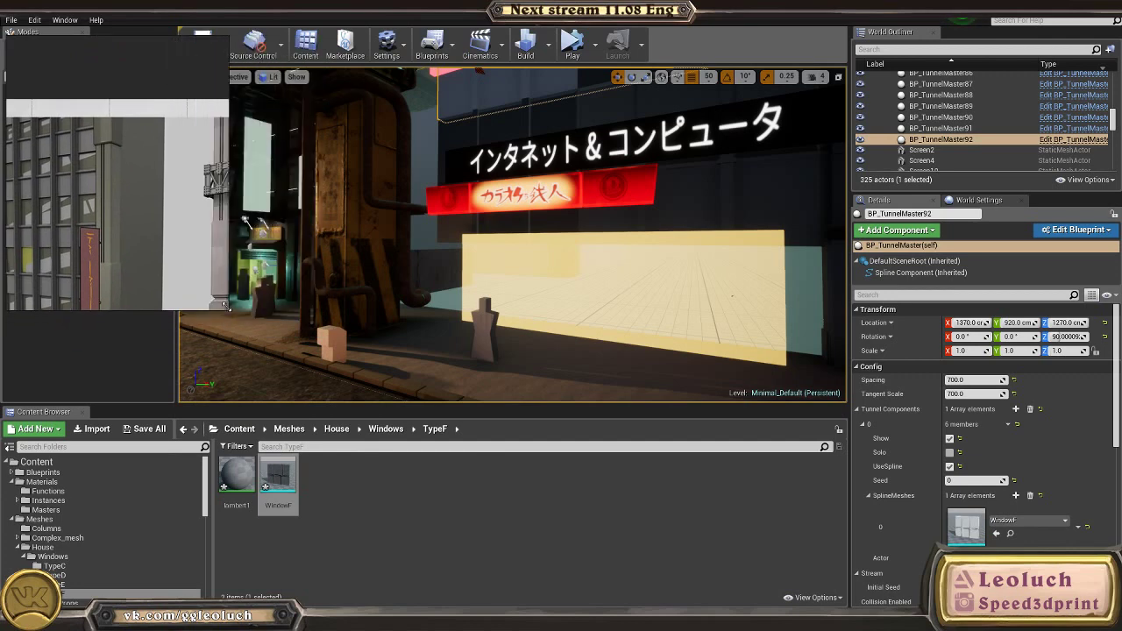
Step: Frame the night street concept art on the reference board, close up on its storefront signs
scroll(142, 225, down, 4)
middle_drag(88, 226, 62, 231)
scroll(56, 208, down, 6)
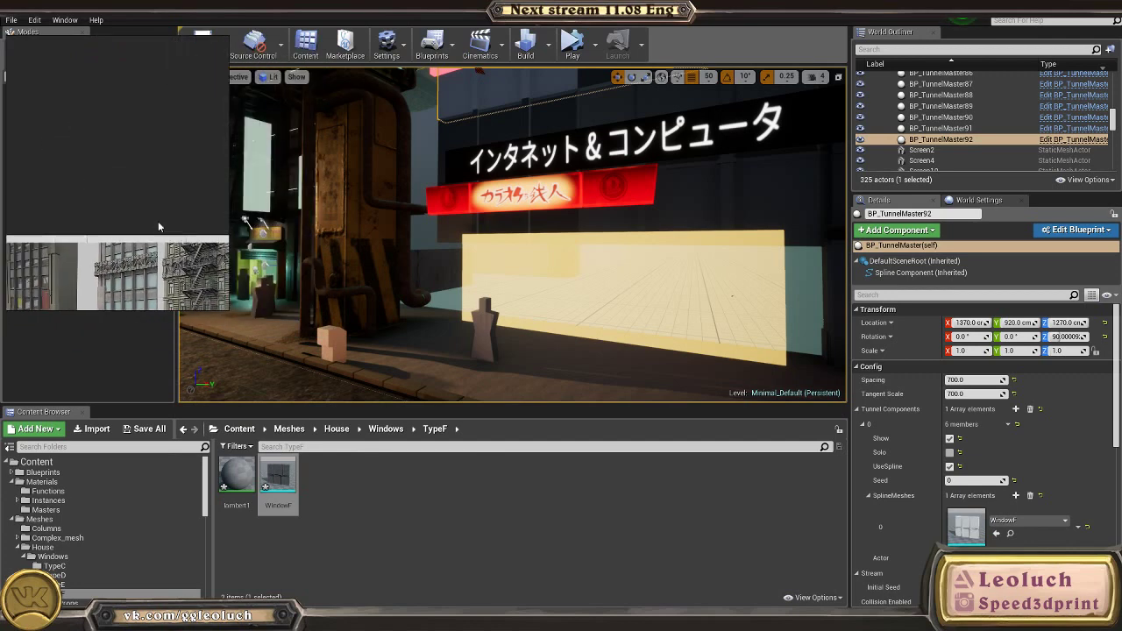
scroll(141, 158, up, 6)
middle_drag(179, 124, 138, 161)
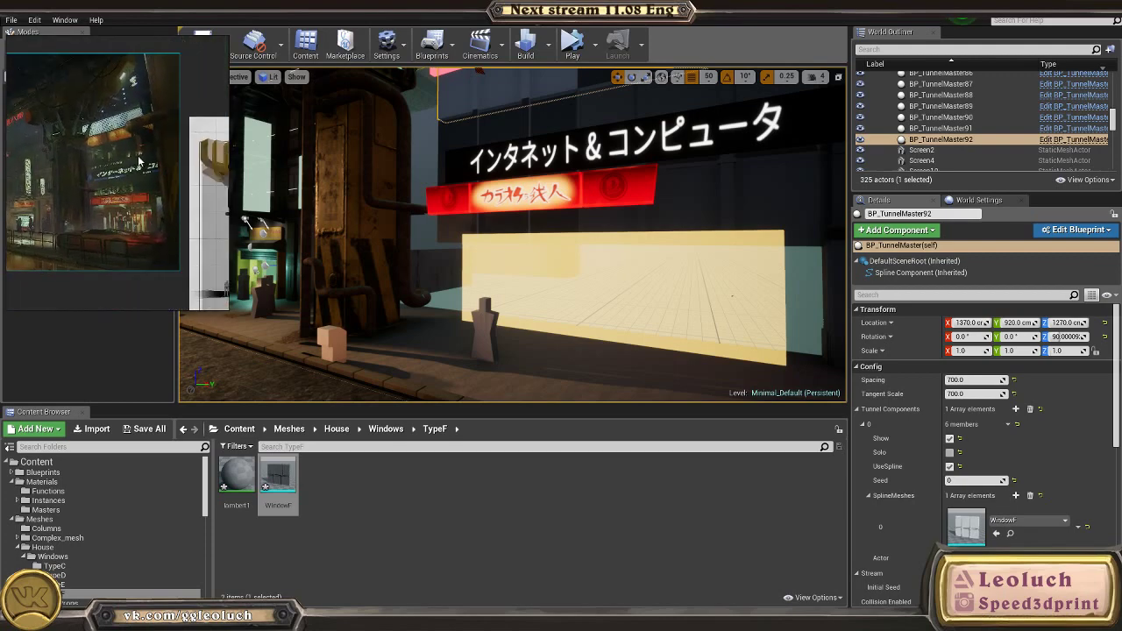
scroll(95, 206, up, 4)
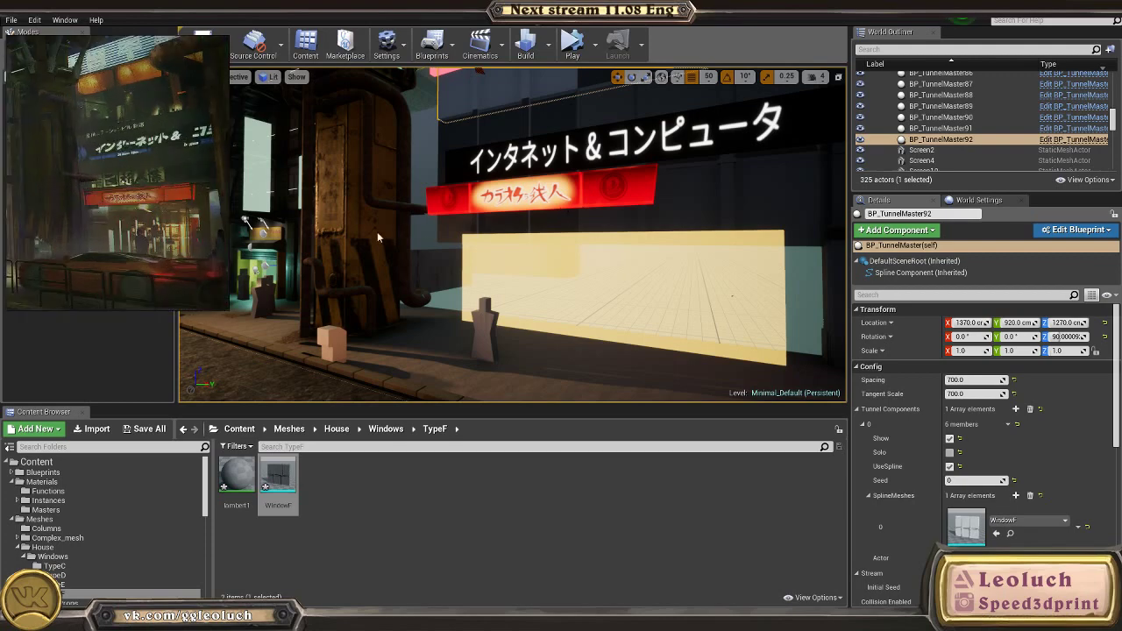
Step: Try shifting the red sign above the storefront to X 920 cm and then to X 2420, Y 885 cm, and undo the moves
right_click(541, 232)
click(500, 261)
key(1)
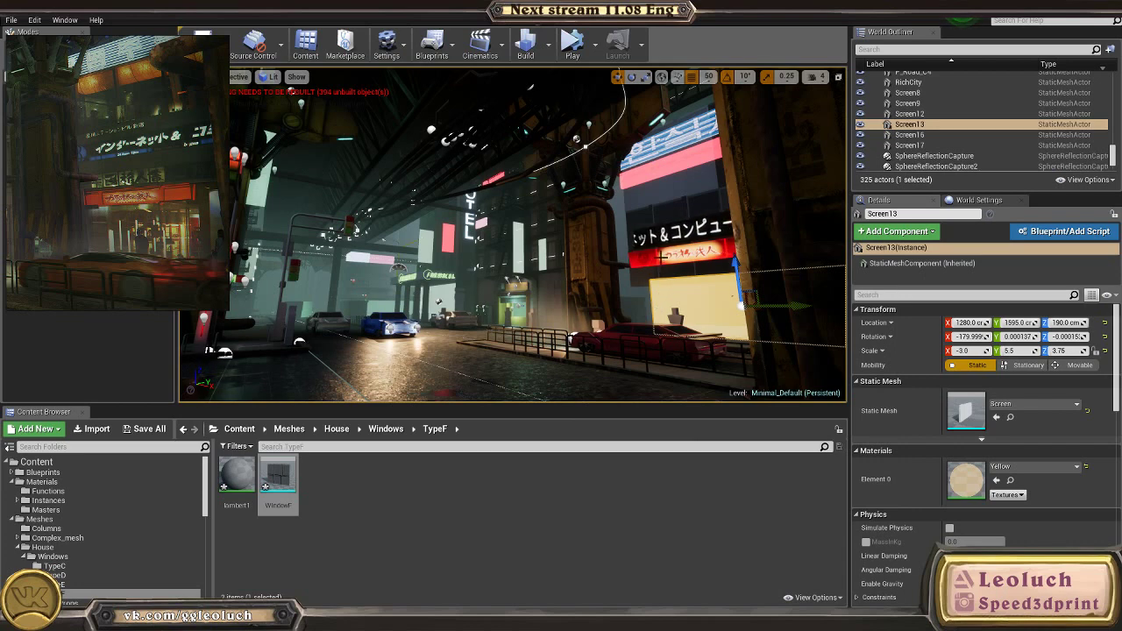
click(687, 254)
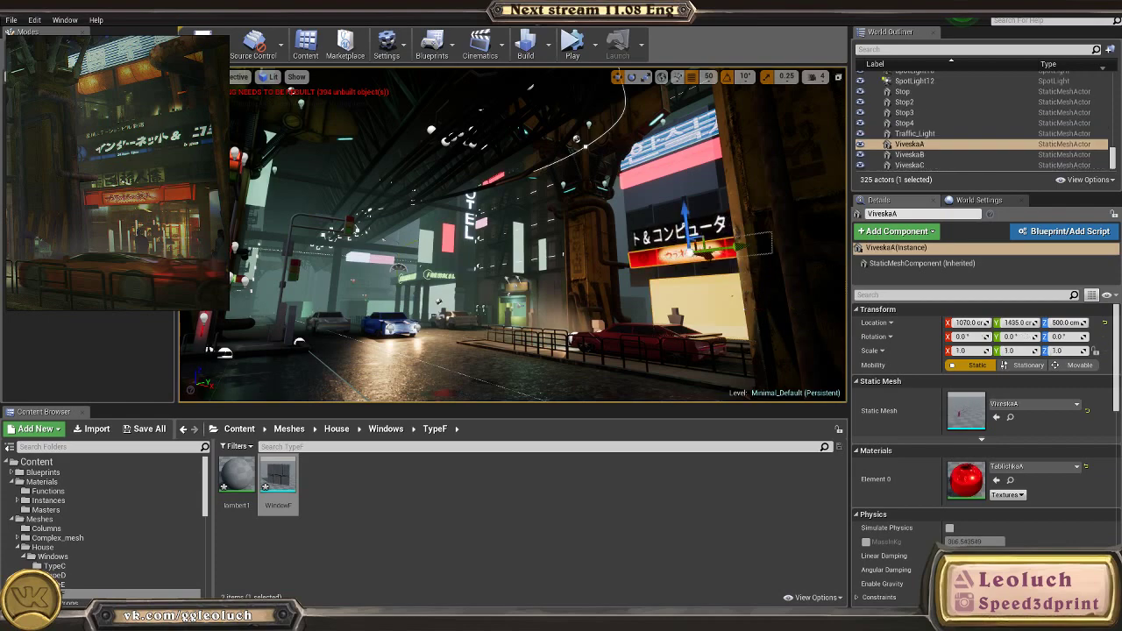
key(w)
right_drag(752, 231, 752, 231)
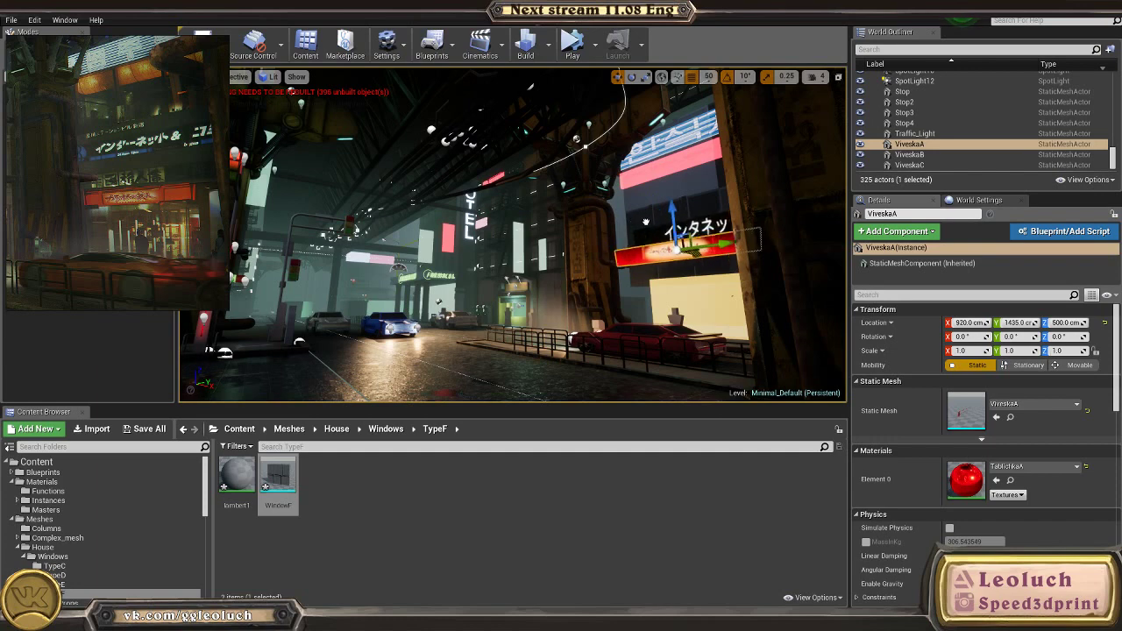
drag(671, 243, 746, 251)
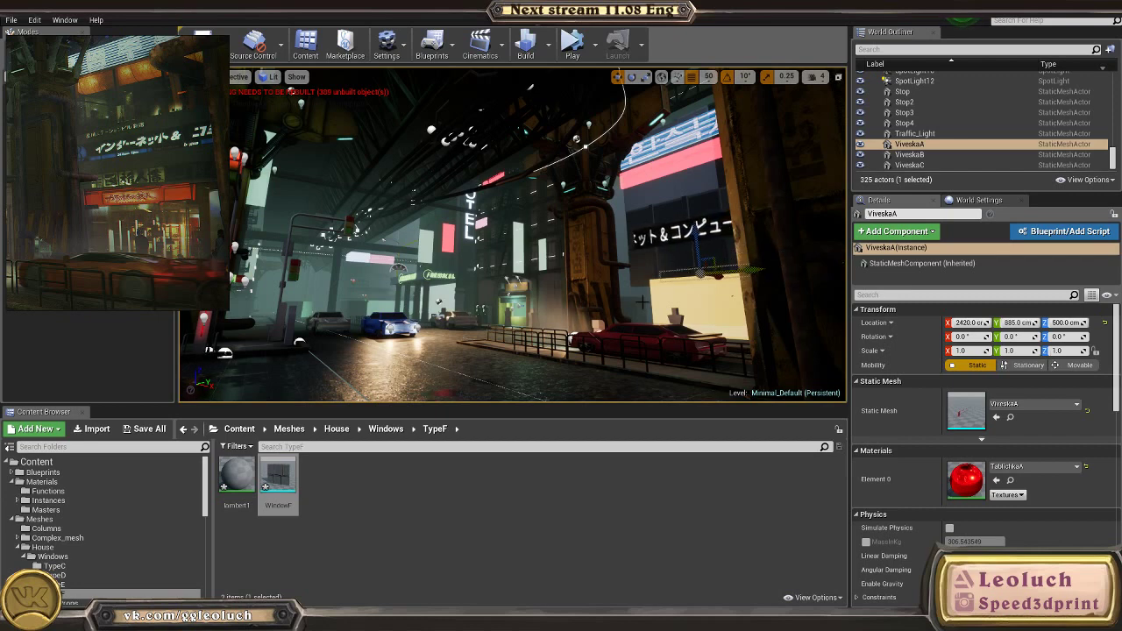
key(ctrl+z)
key(ctrl+z)
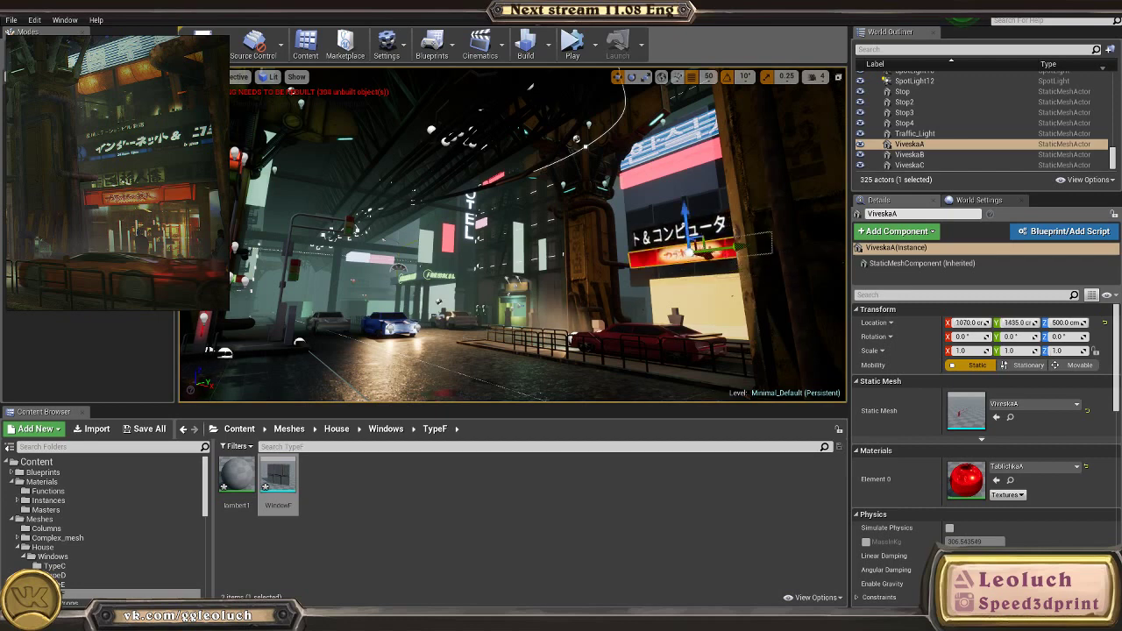
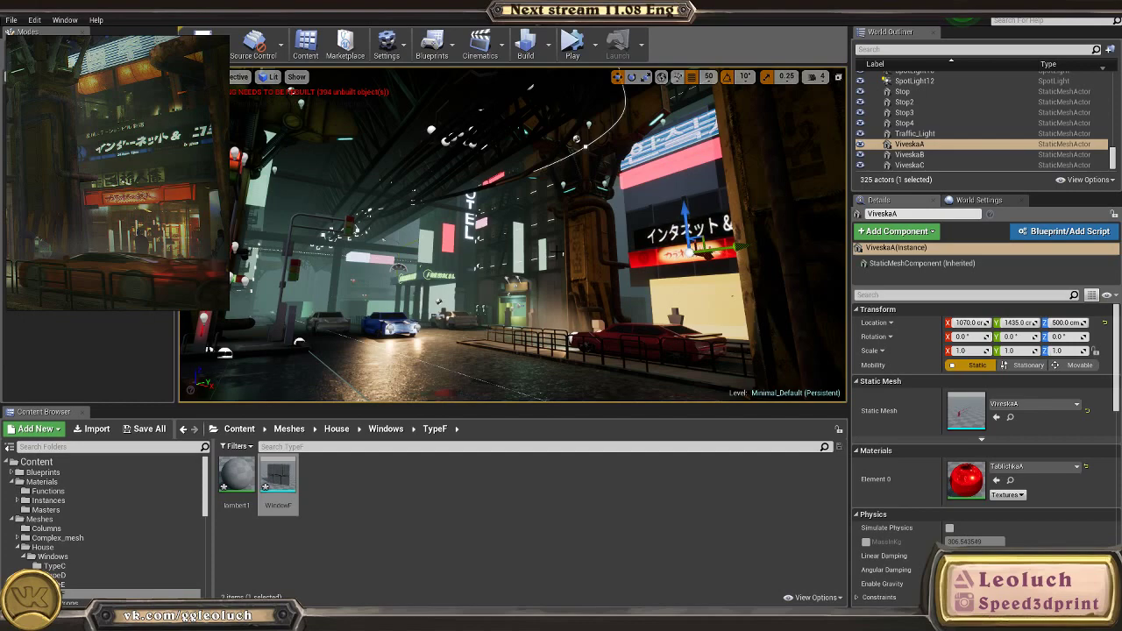
click(575, 333)
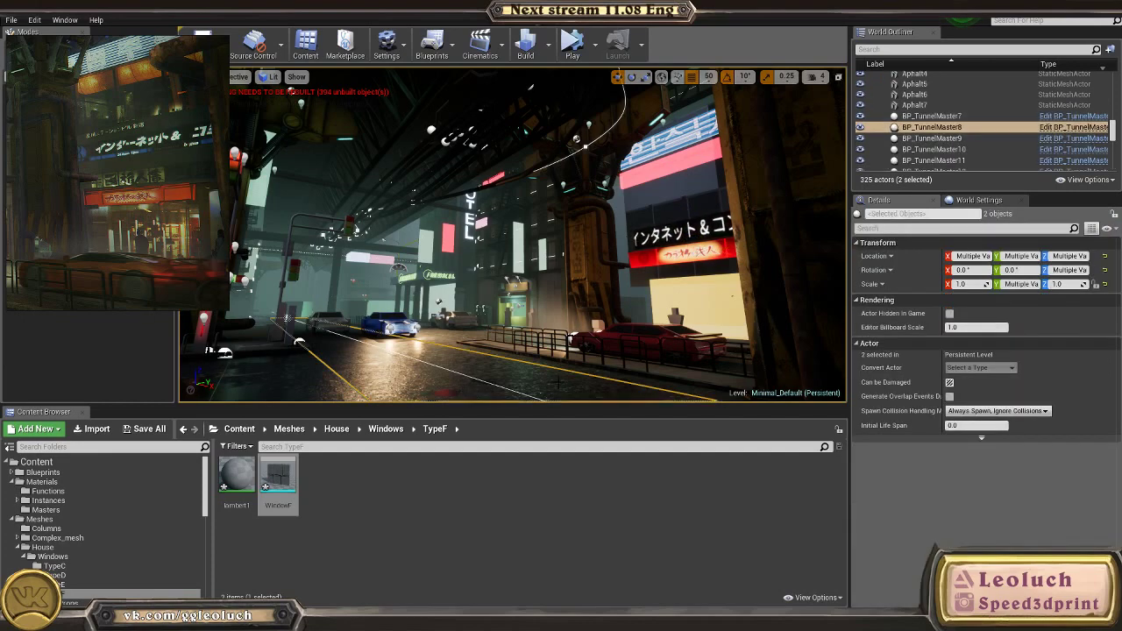
click(690, 306)
ctrl+click(688, 253)
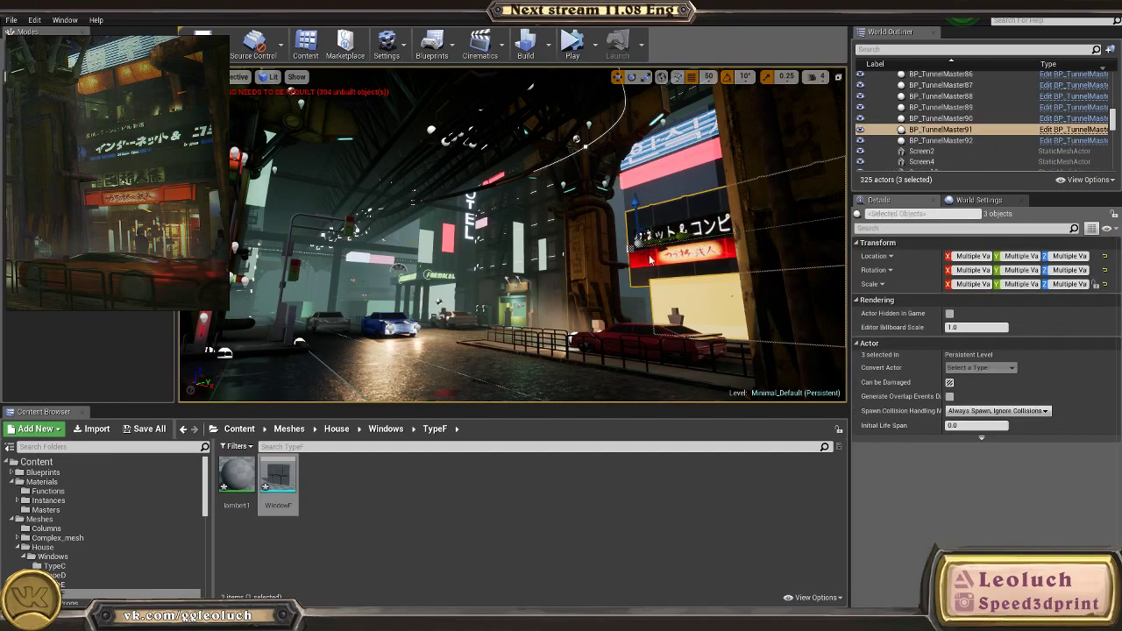
ctrl+click(681, 228)
ctrl+click(667, 158)
click(653, 342)
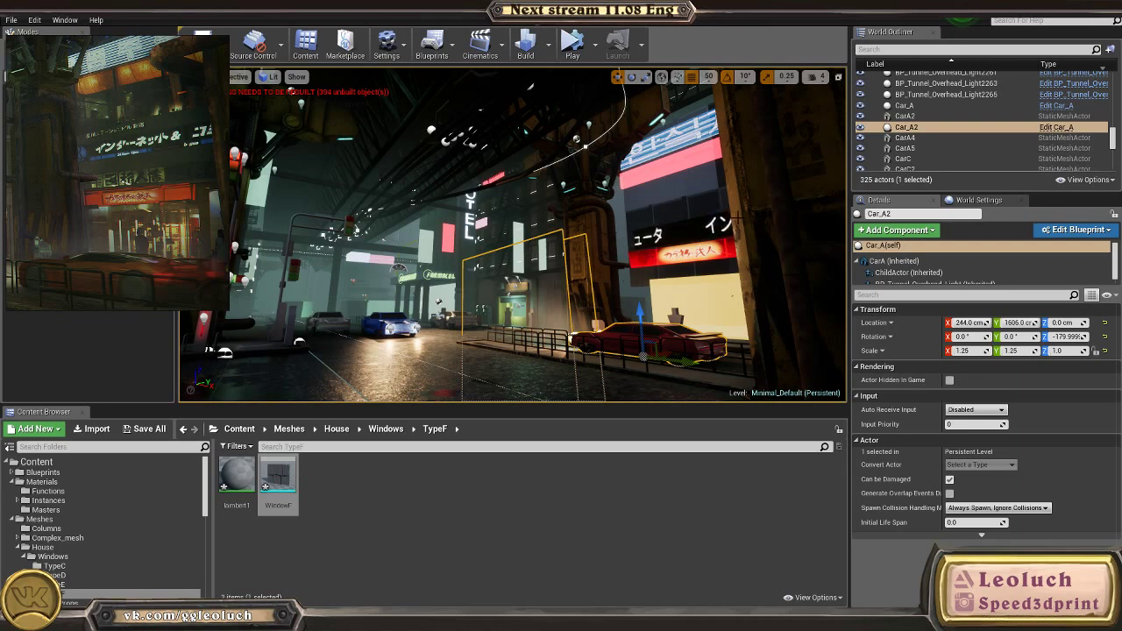
Step: Move the black Japanese sign on the storefront to Y 1420 cm, Z 830 cm
click(677, 232)
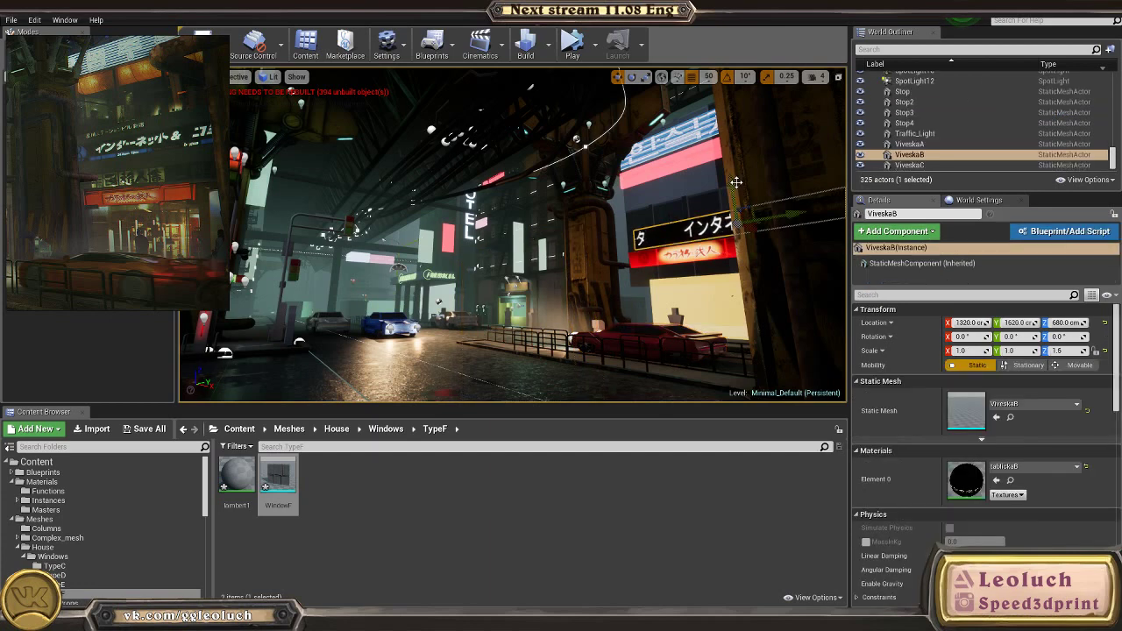
drag(737, 181, 704, 155)
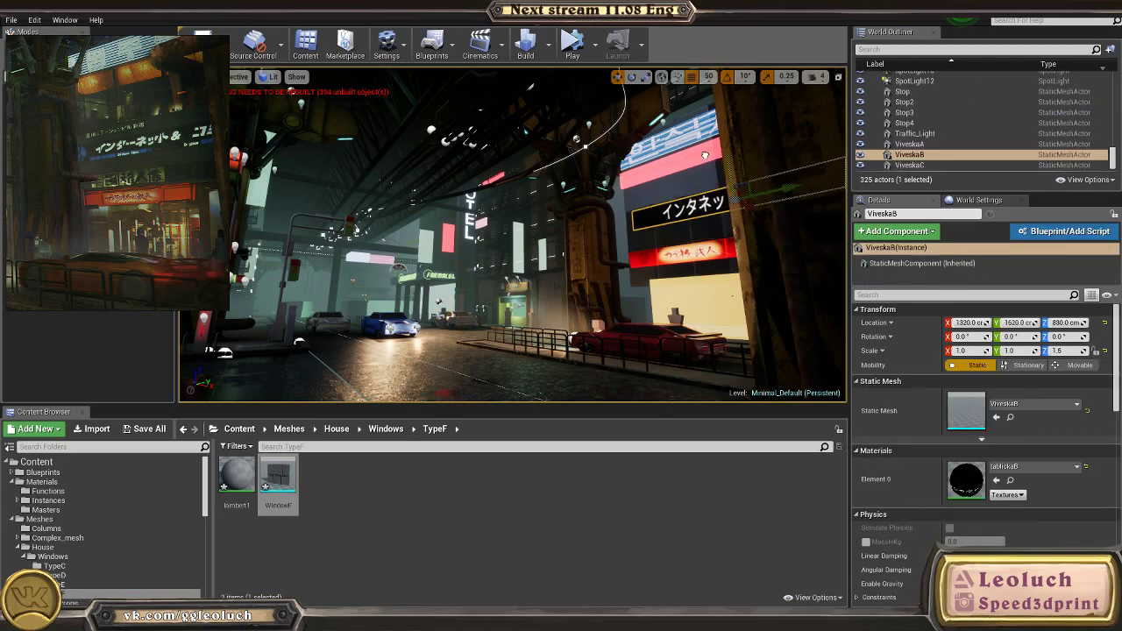
drag(793, 188, 749, 197)
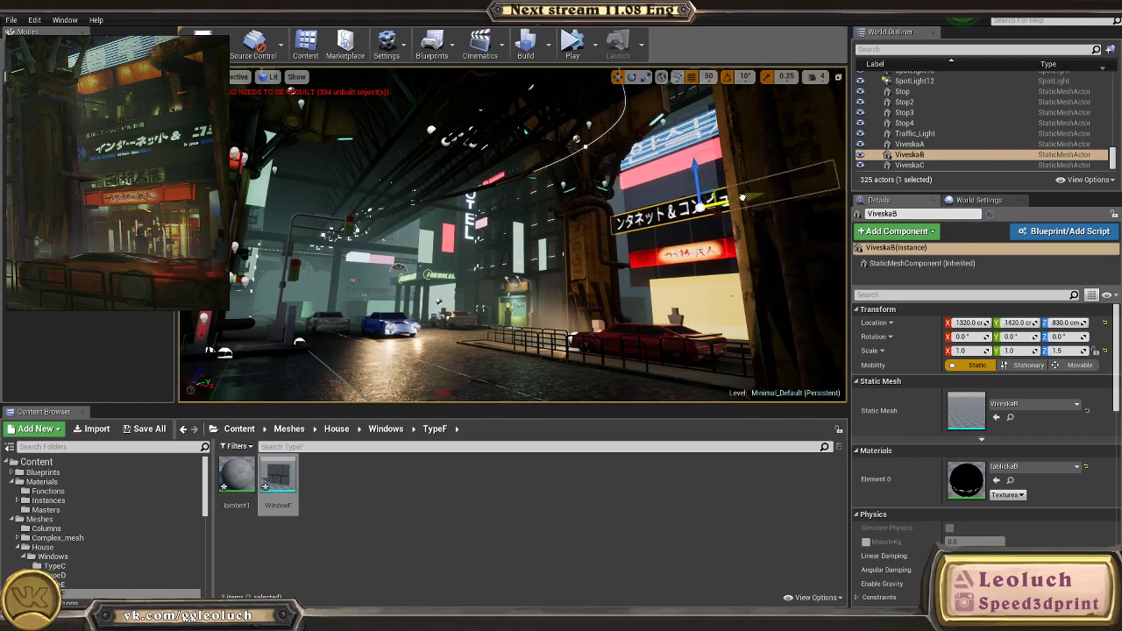
click(646, 274)
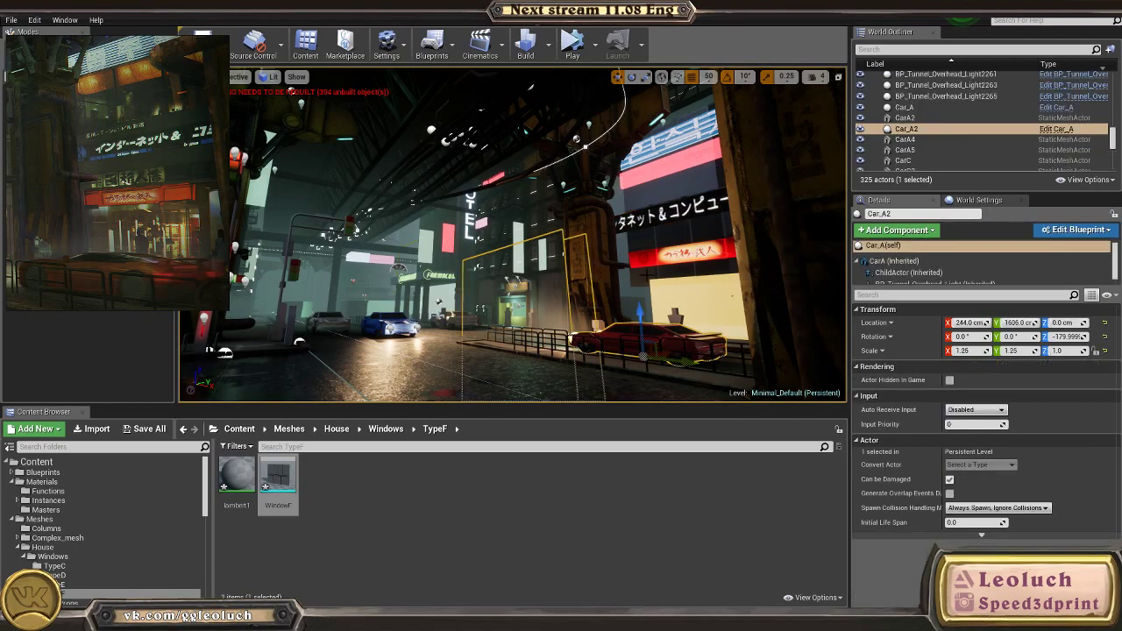
Step: Zoom the concept art on the reference board out to compare the storefront's overall sign layout
click(652, 177)
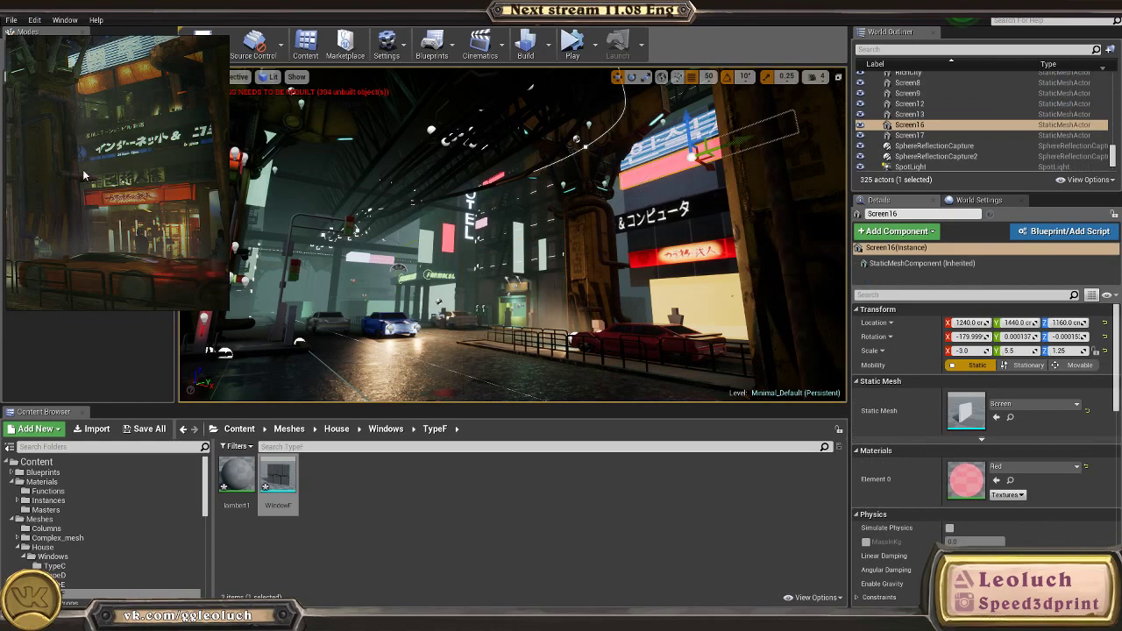
click(574, 340)
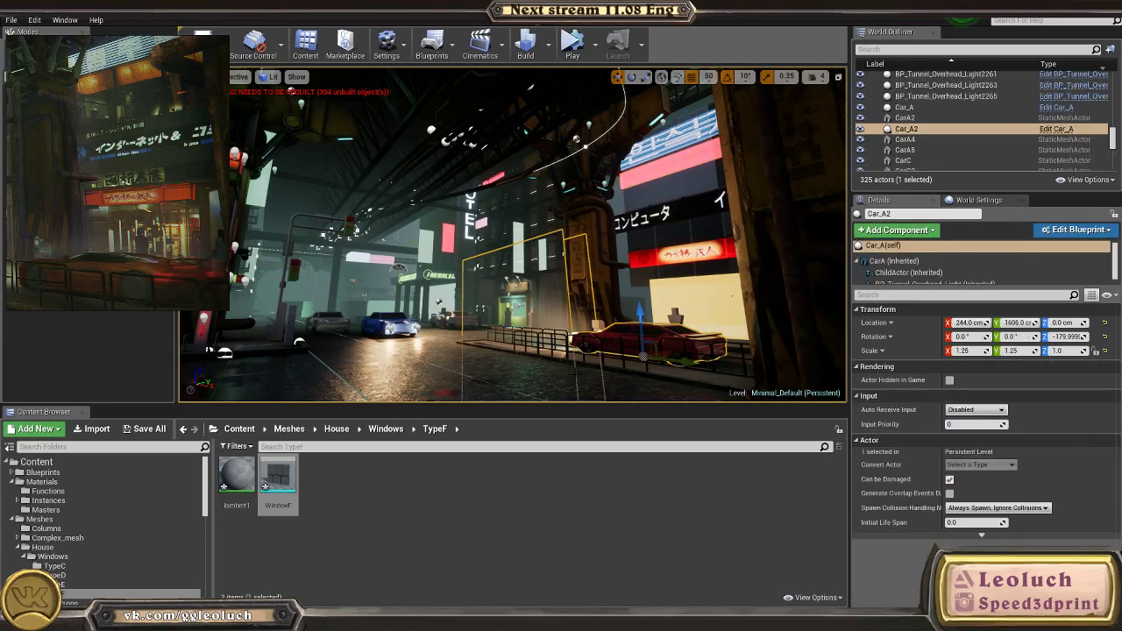
click(570, 367)
scroll(83, 202, down, 4)
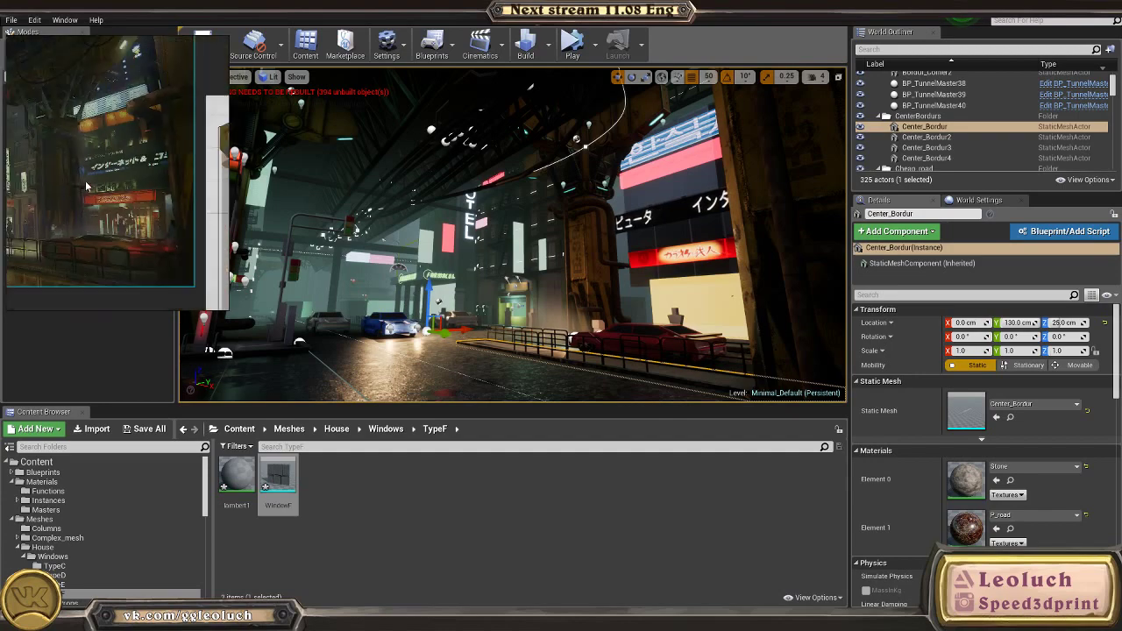
Step: Try lowering the red storefront sign to Z 400 cm, and undo the move
click(658, 255)
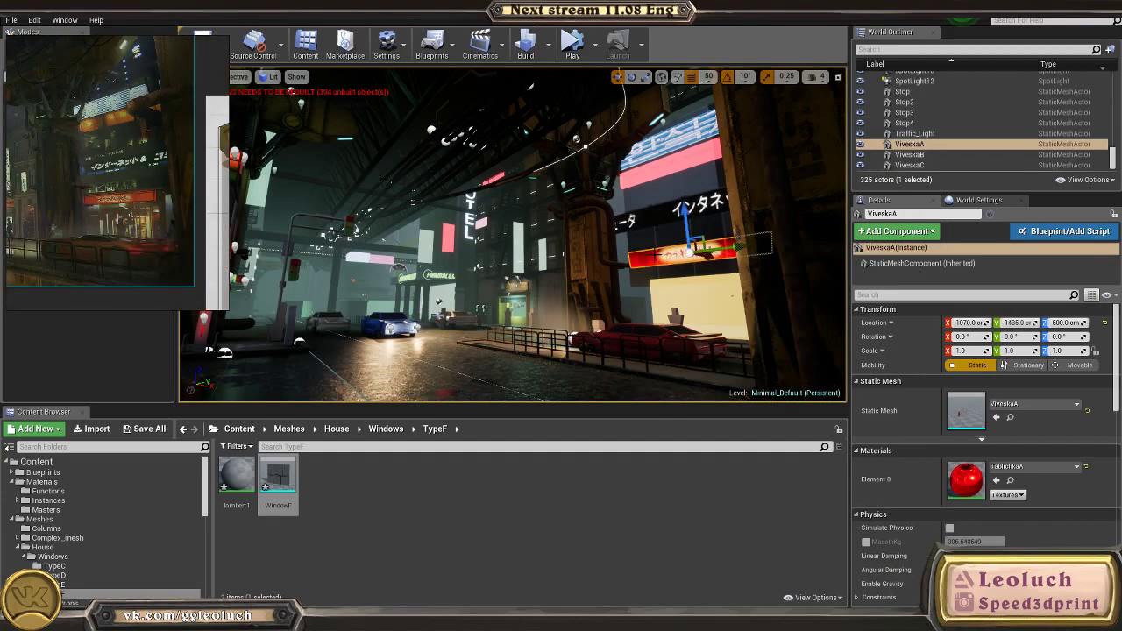
drag(691, 210, 665, 223)
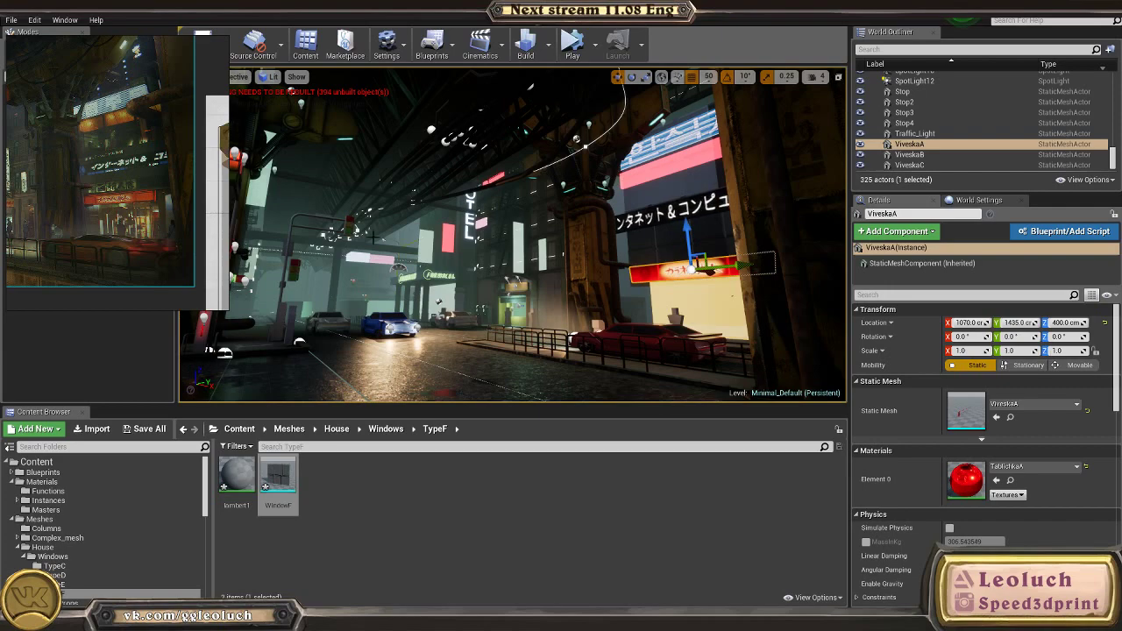
click(672, 288)
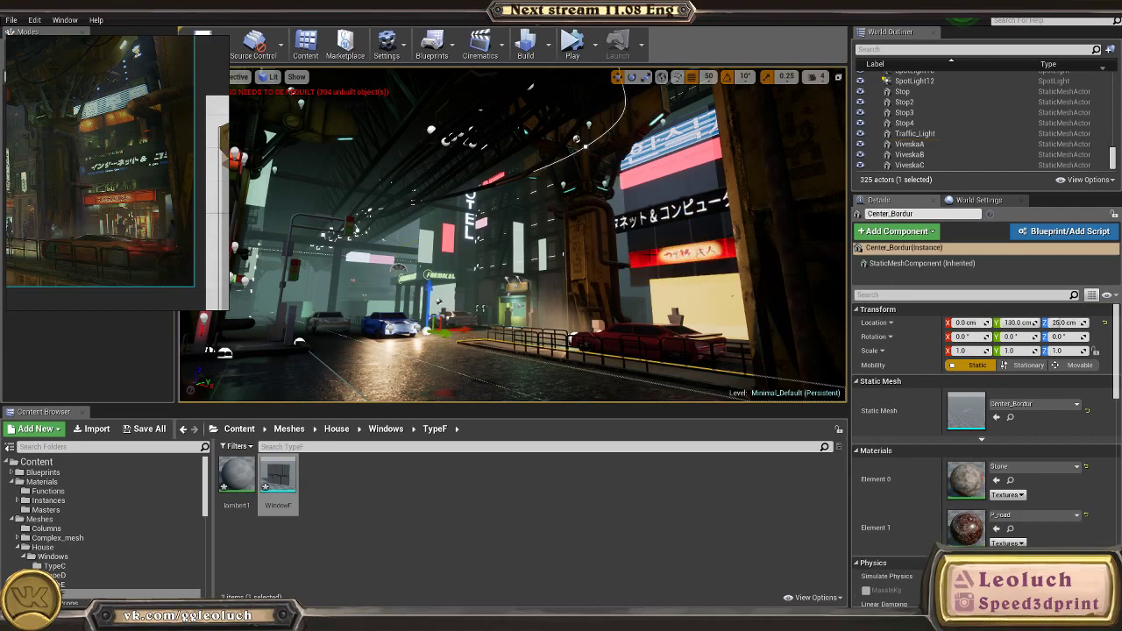
key(w)
right_drag(585, 228, 570, 268)
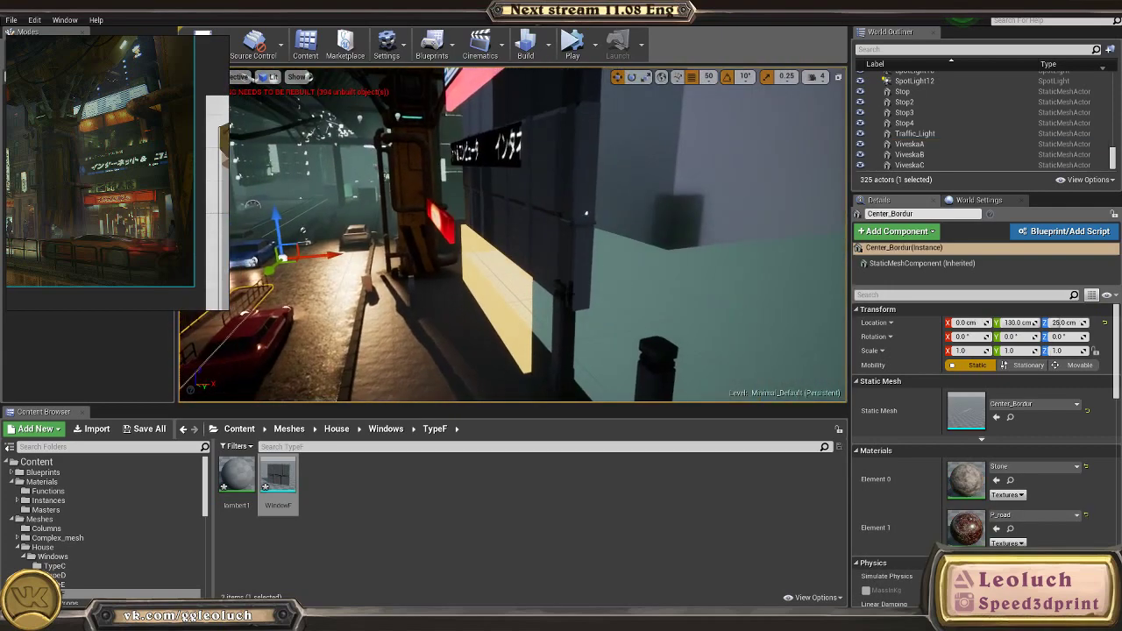
click(488, 278)
ctrl+click(444, 224)
right_drag(539, 230, 631, 260)
ctrl+click(540, 234)
ctrl+click(540, 248)
key(a)
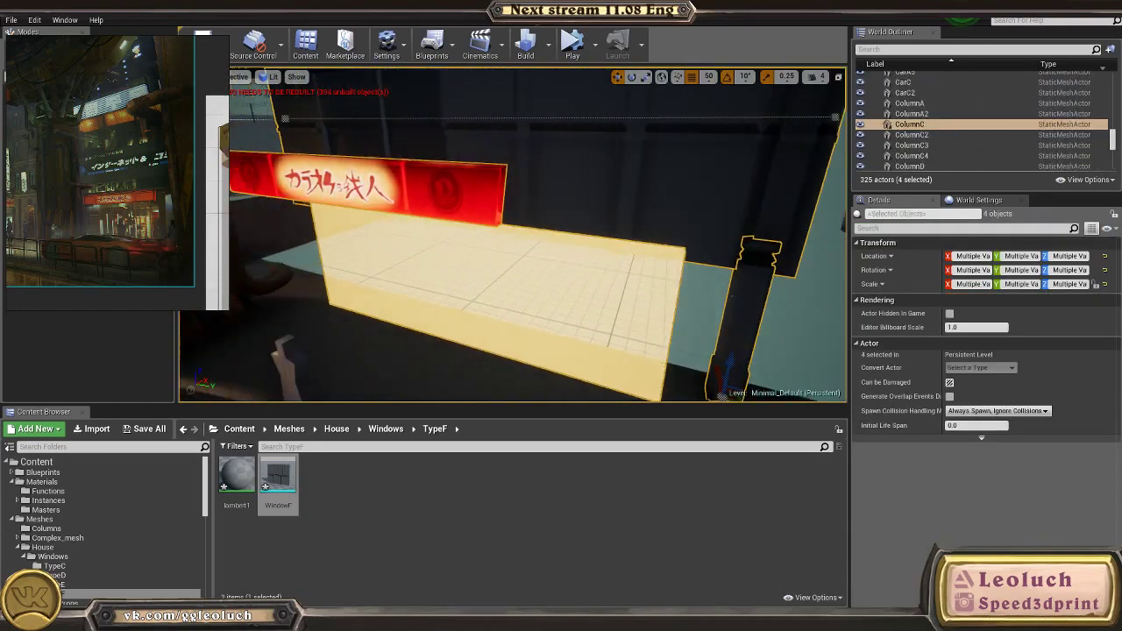
Step: Delete the three ColumnC posts standing along the pavement beside the storefront
mouse_move(459, 281)
right_down()
mouse_move(351, 285)
mouse_move(458, 282)
right_up()
key(w)
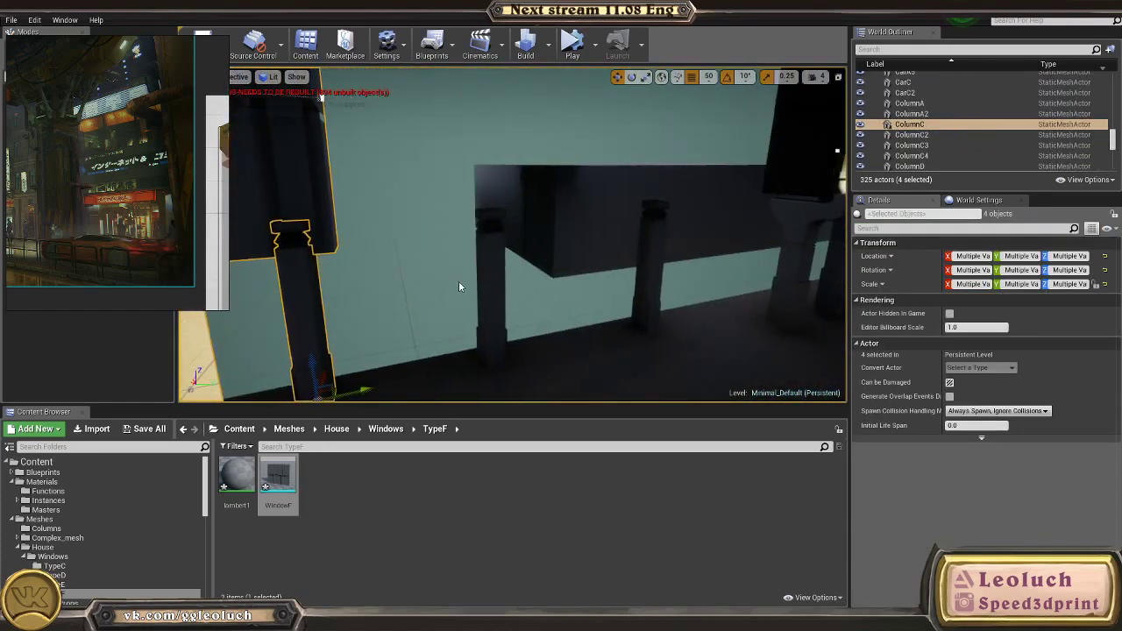
click(491, 281)
ctrl+click(313, 316)
ctrl+click(641, 284)
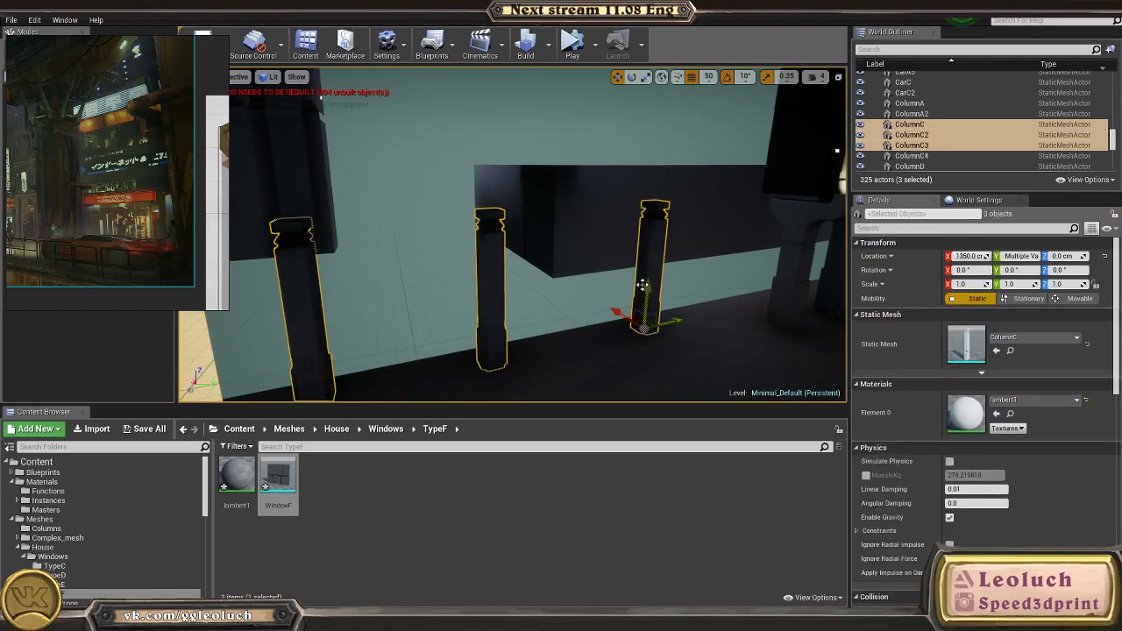
key(Delete)
Step: Select the lower storefront pieces together: the red sign, the lit cream panel and the lower wall section
right_drag(641, 283, 641, 283)
right_drag(477, 225, 478, 226)
click(478, 226)
ctrl+click(522, 280)
ctrl+click(570, 236)
right_drag(561, 241, 561, 241)
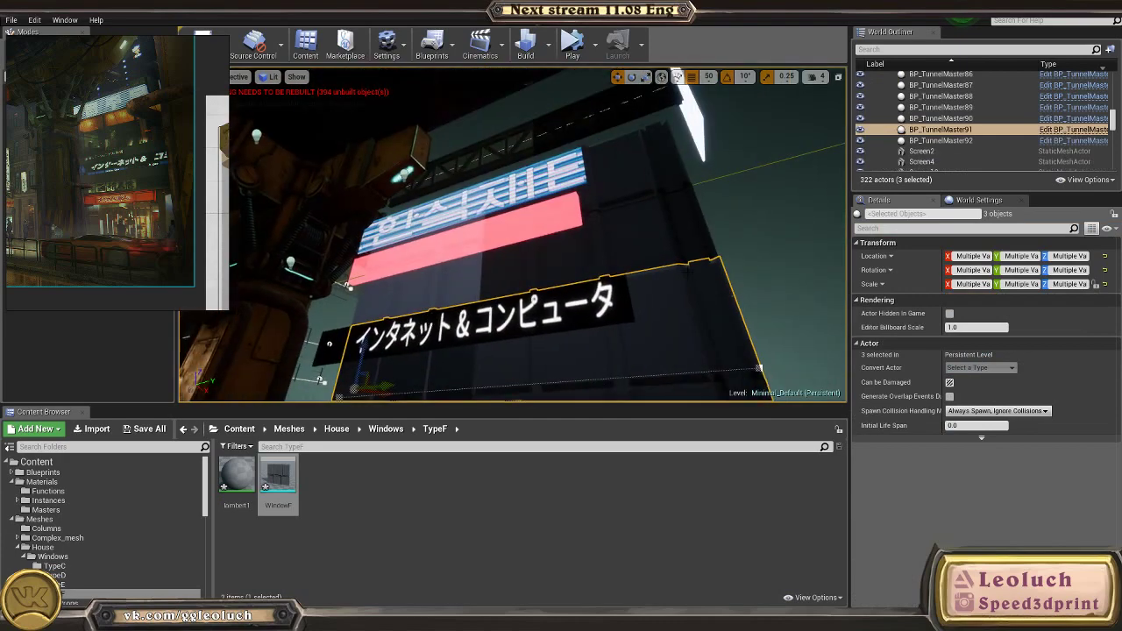
Step: Add the black, pink and striped signs, the upper wall, the roof beam and the vertical glowing panel to the selection
ctrl+click(543, 254)
ctrl+click(510, 231)
ctrl+click(555, 178)
ctrl+click(564, 127)
right_drag(564, 127, 563, 128)
click(569, 197)
key(ctrl+z)
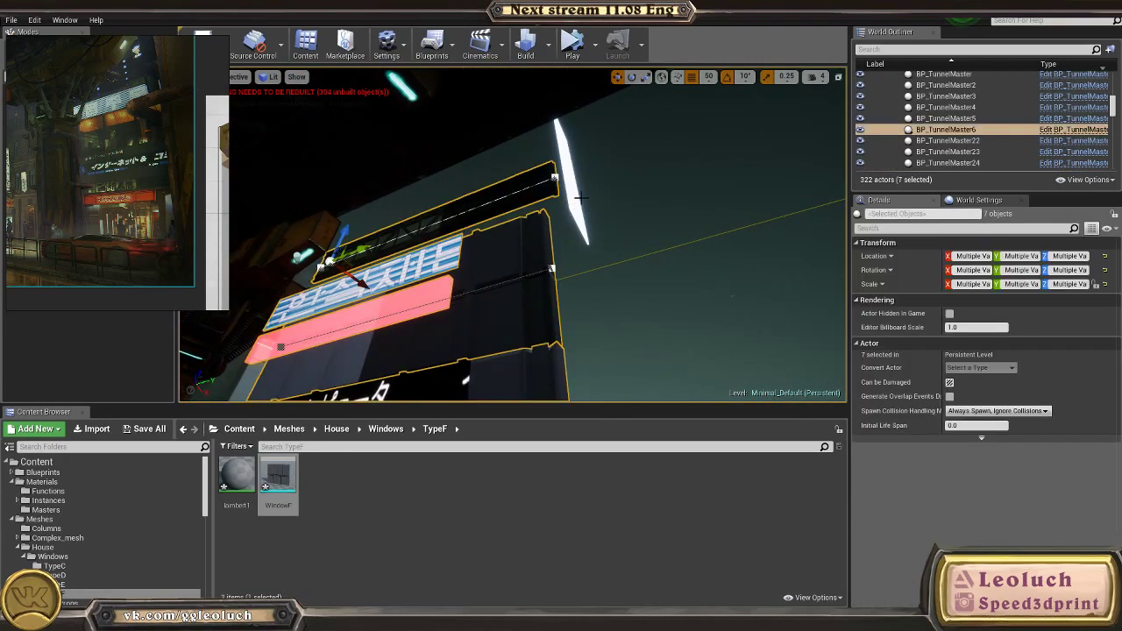
ctrl+click(576, 211)
right_drag(567, 270, 567, 236)
ctrl+click(567, 237)
right_drag(539, 190, 536, 264)
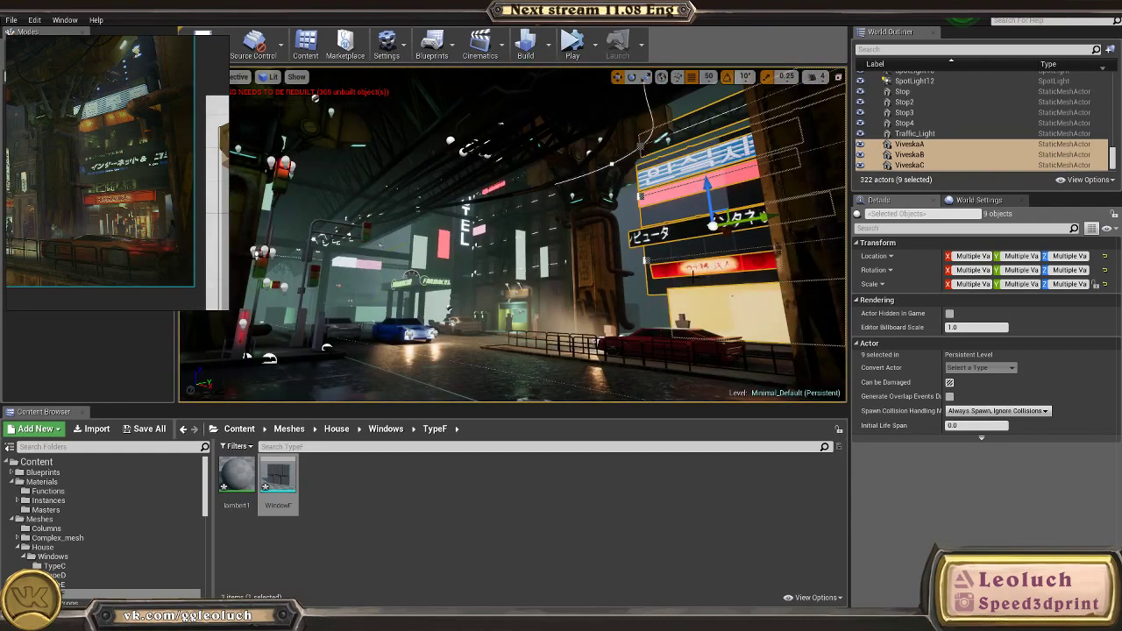
Step: Move the selected storefront group sideways and back so that its red sign sits at X 1320 cm, Y 1235 cm
drag(765, 221, 737, 222)
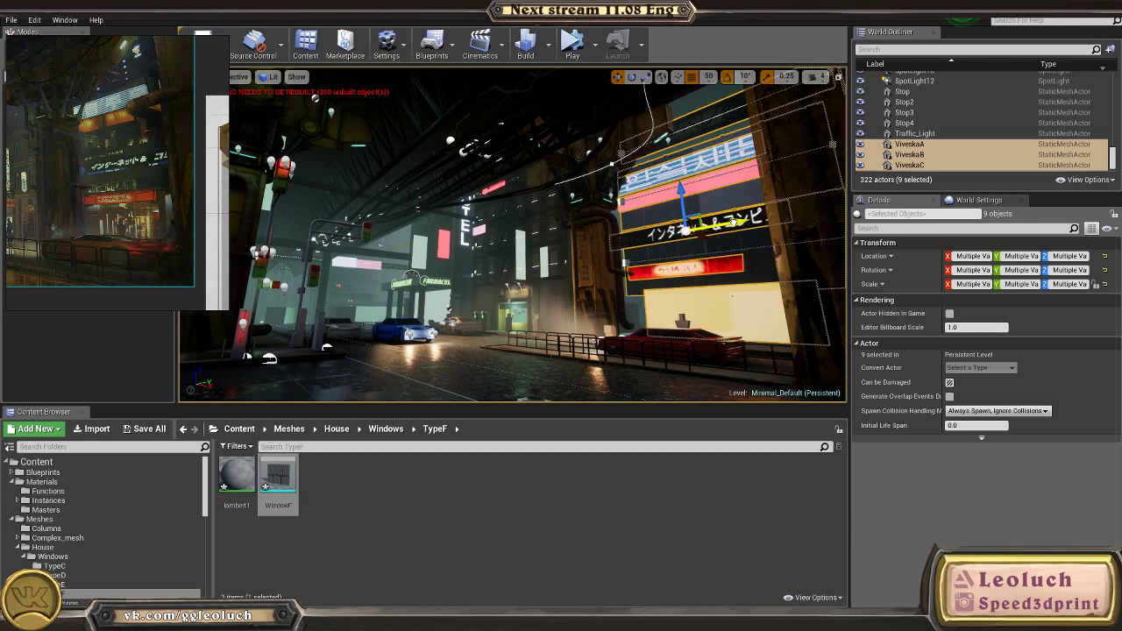
drag(696, 232, 693, 264)
right_drag(689, 269, 658, 305)
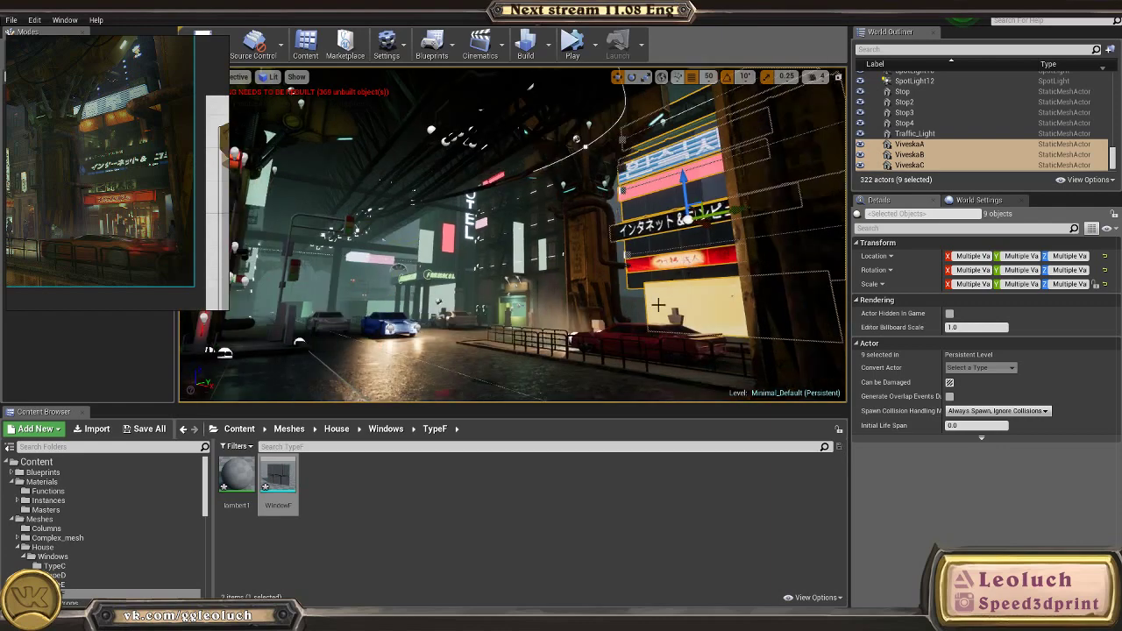
Step: Slide the lit cream shopfront panel along Y toward the rusty pillar beside the storefront
click(681, 295)
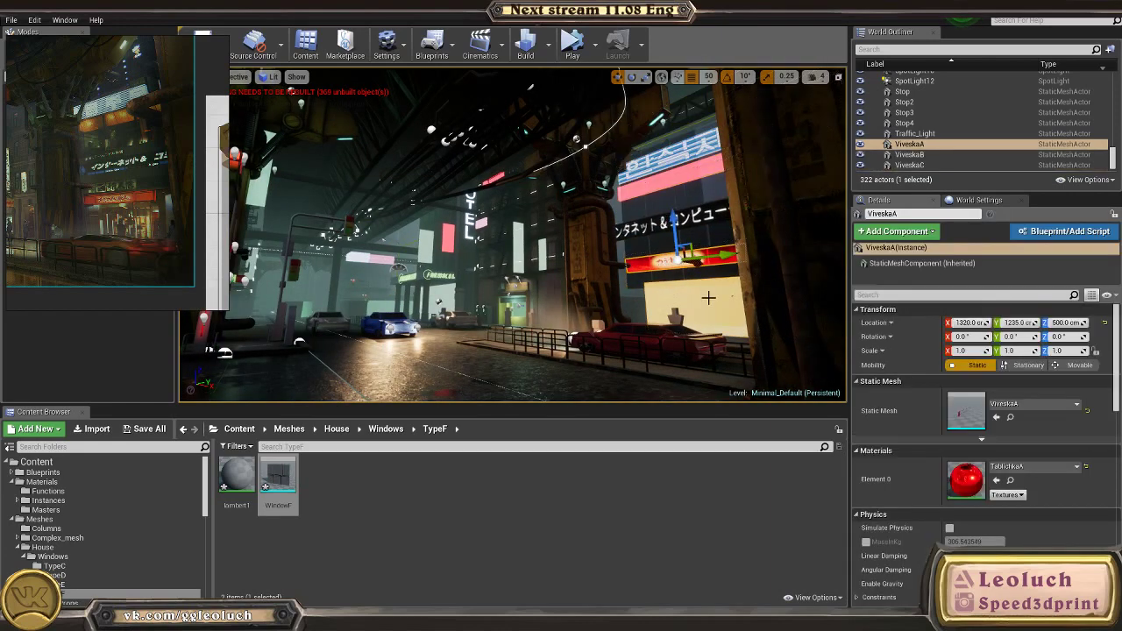
click(708, 298)
drag(747, 309, 723, 305)
click(688, 374)
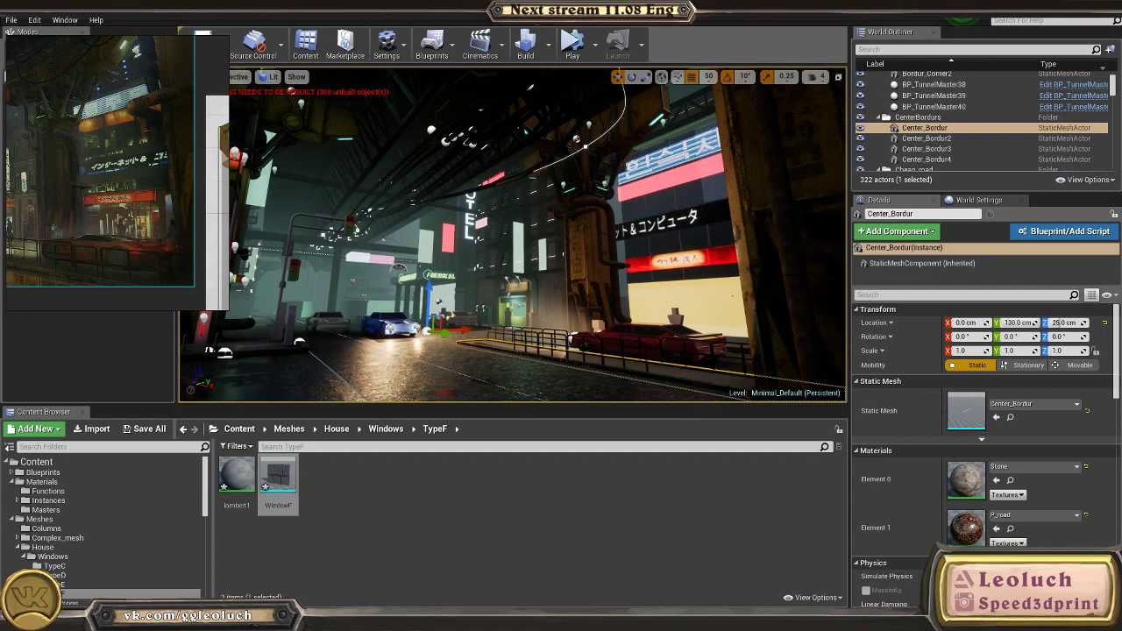
Step: Shift the black Japanese sign along the facade to Y 1370 cm
click(736, 243)
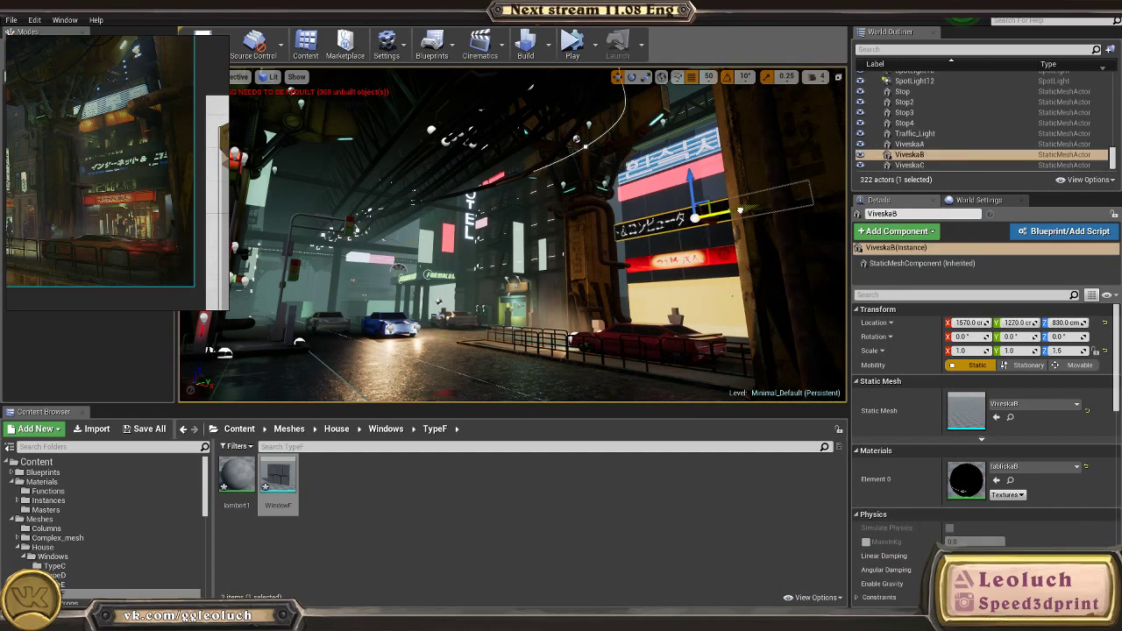
drag(739, 211, 698, 223)
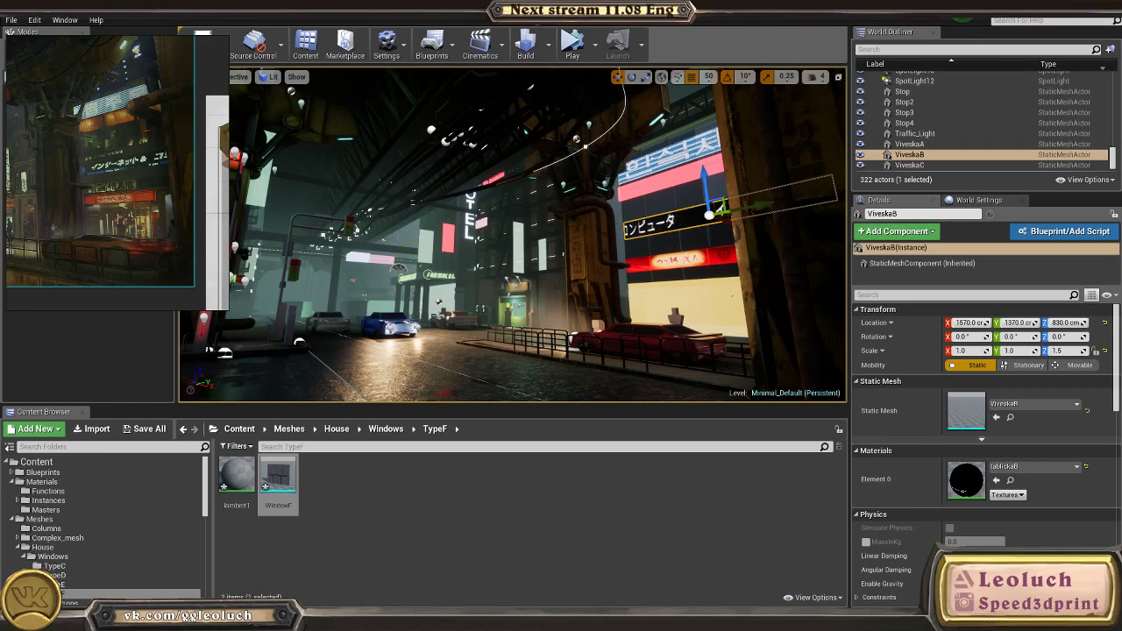
click(687, 145)
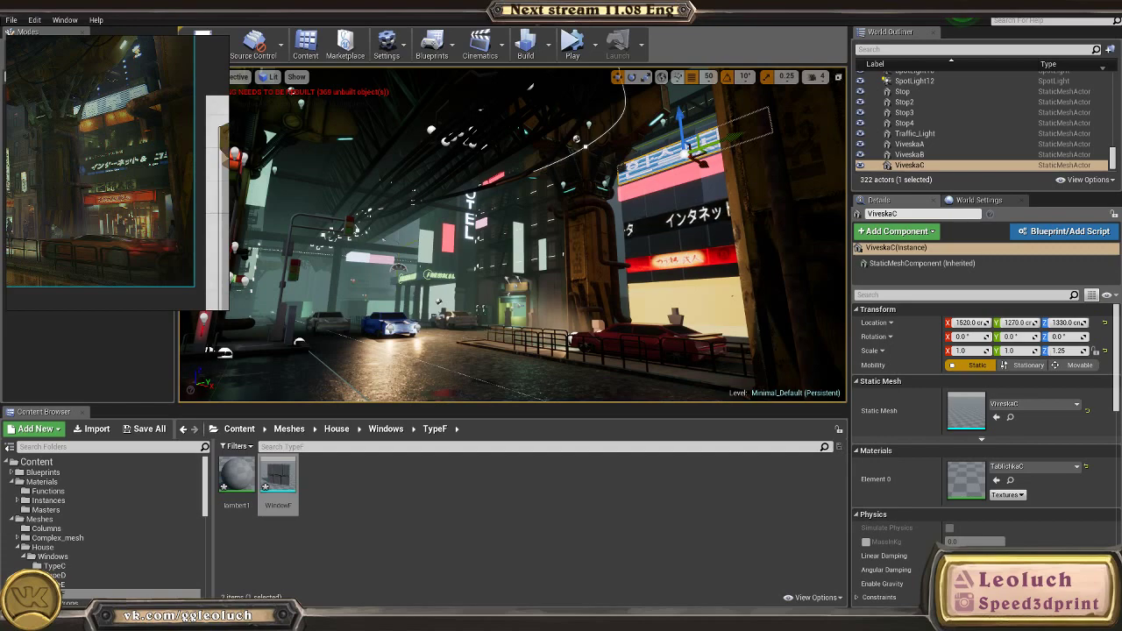
Step: Following the concept art's sign layout, place the black sign at Y 1320 cm, Z 680 cm and lower the red sign to Z 400 cm
scroll(21, 116, up, 5)
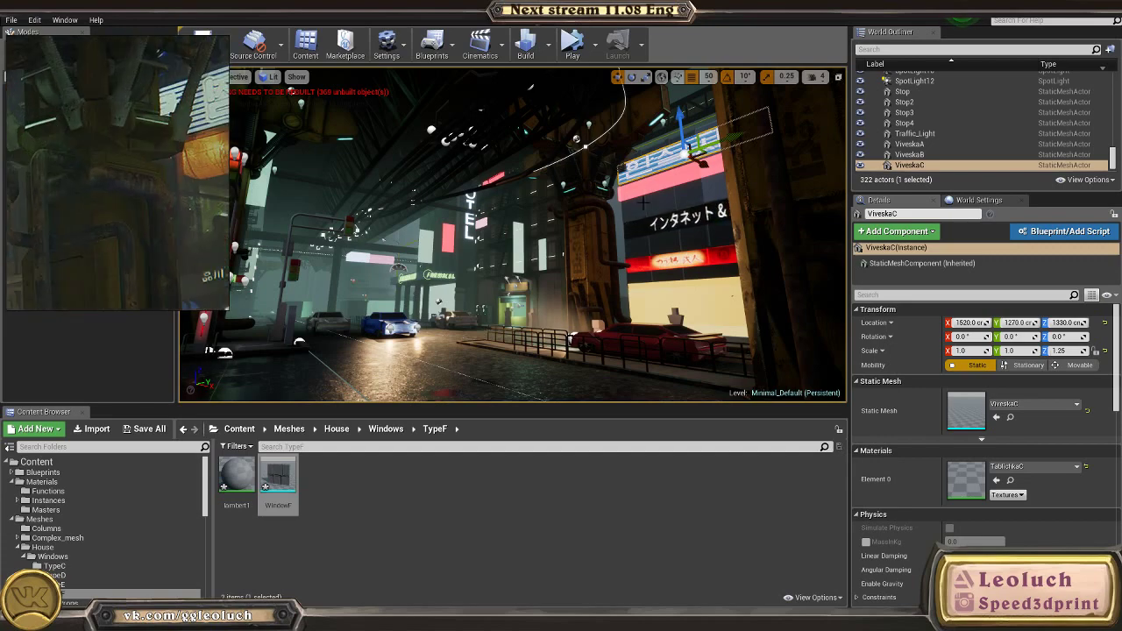
scroll(512, 235, up, 1)
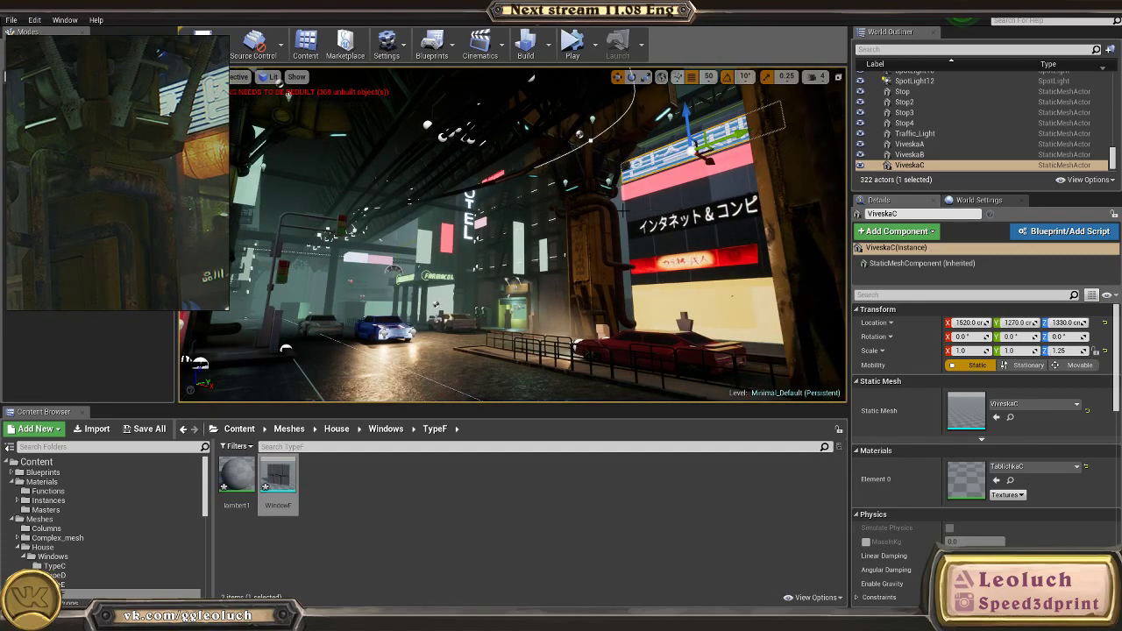
scroll(134, 149, down, 4)
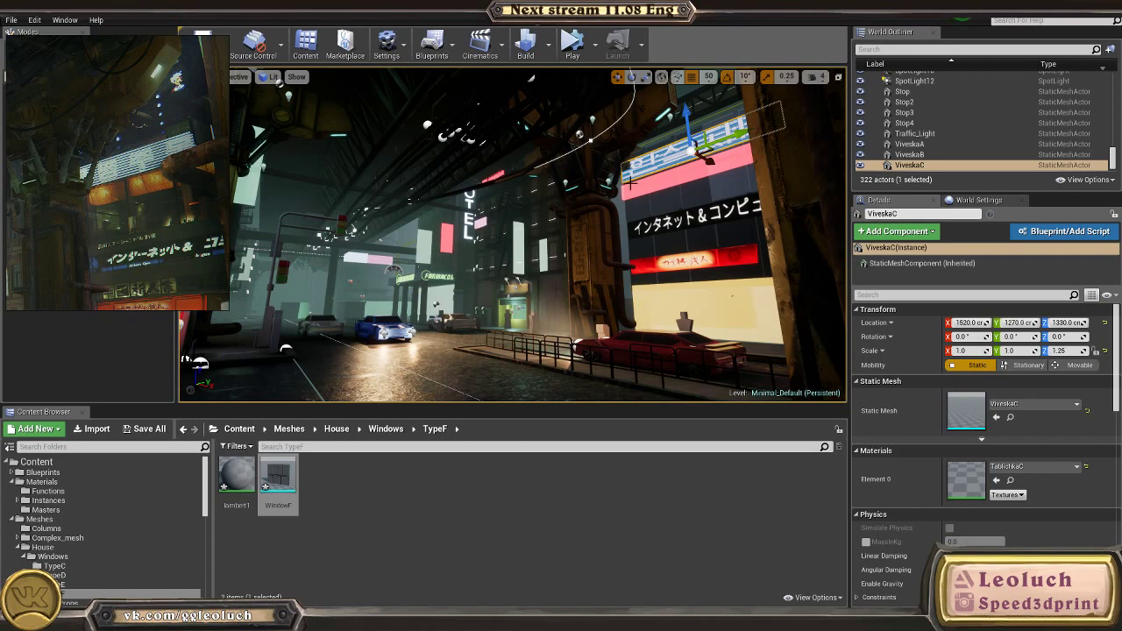
click(705, 213)
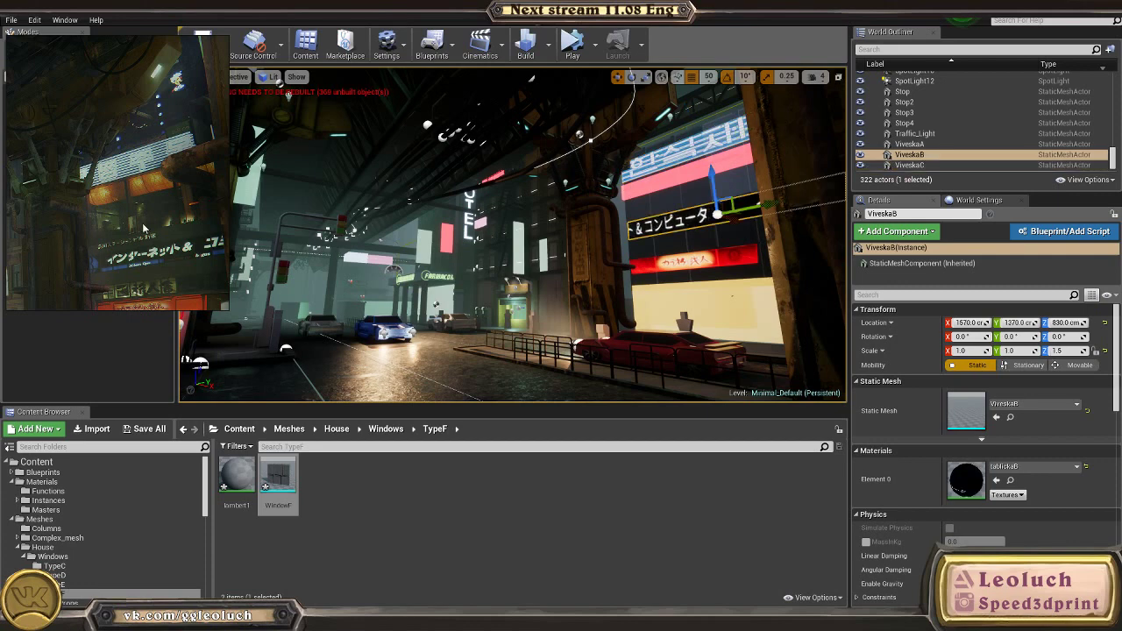
drag(710, 179, 712, 202)
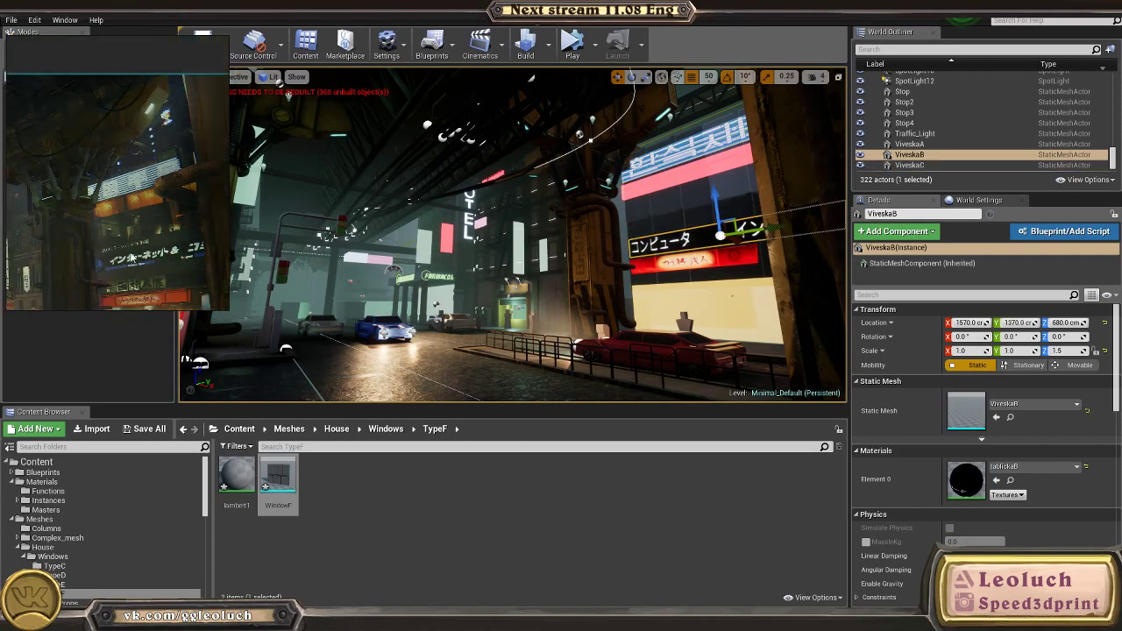
click(653, 260)
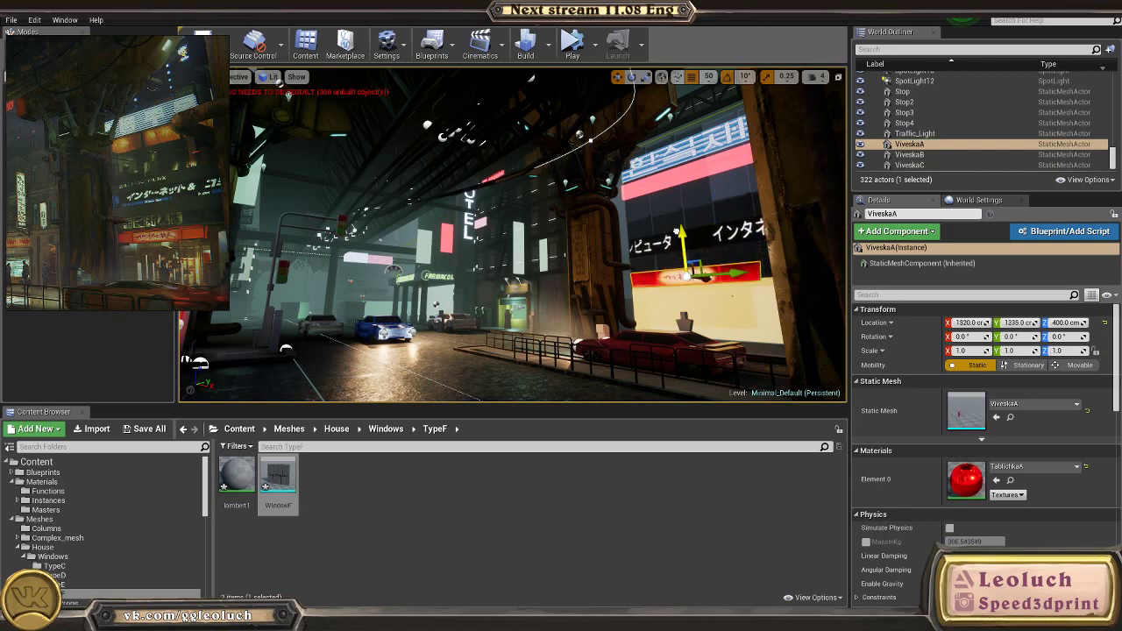
click(718, 233)
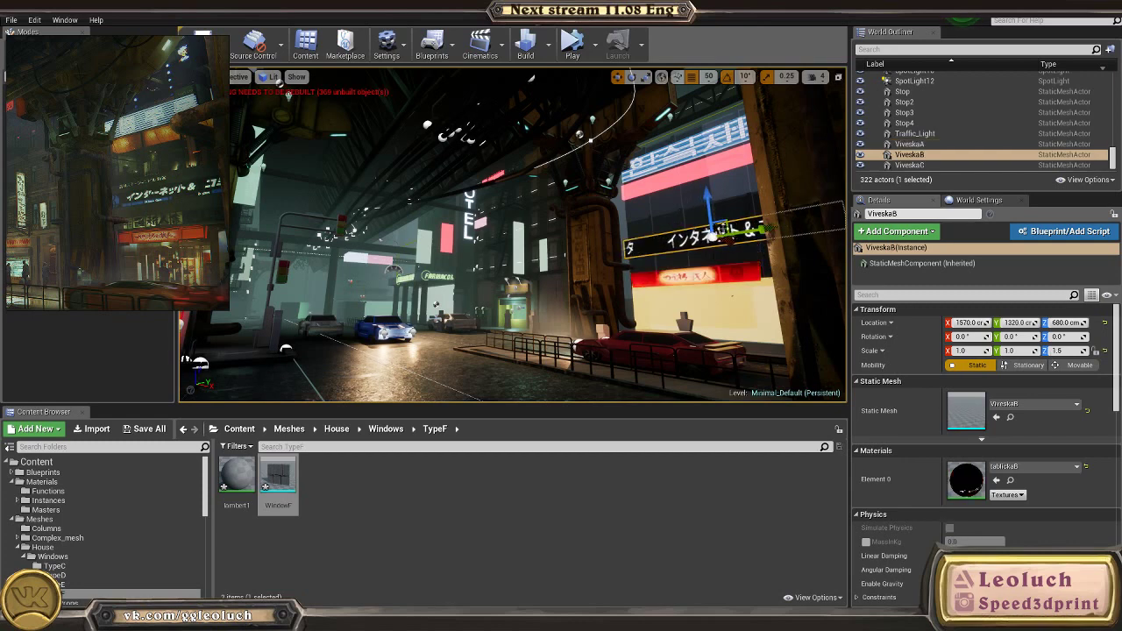
Step: Lower the pink panel beneath the blue Korean sign to Z 1010 cm and shift it along Y toward the rusty pillar
click(640, 192)
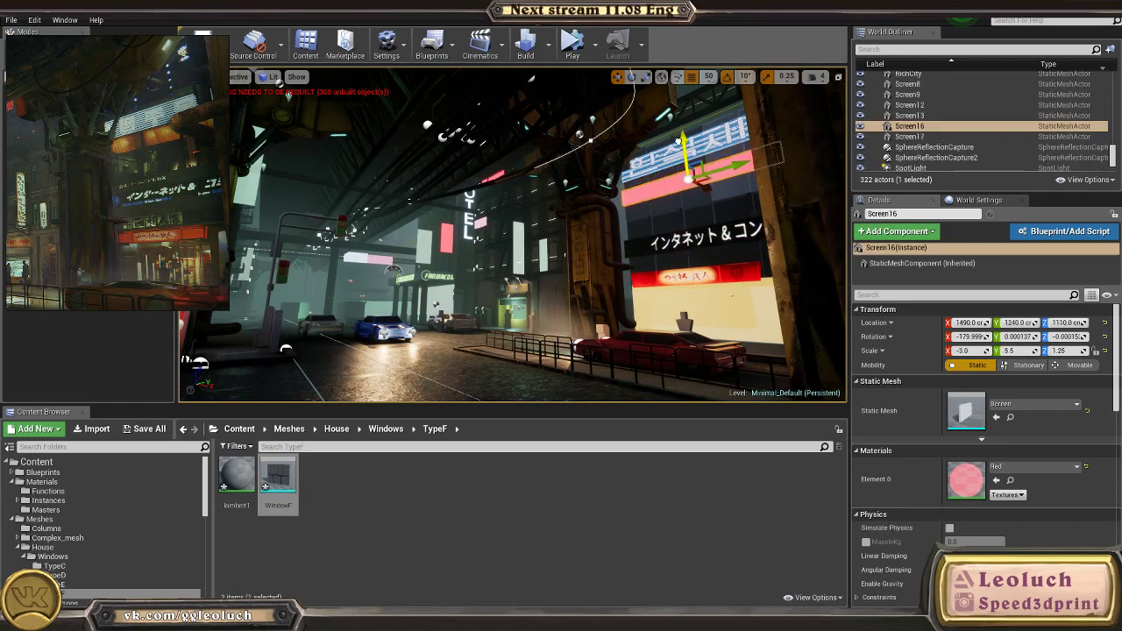
mouse_move(679, 140)
mouse_down()
mouse_move(691, 159)
mouse_move(686, 147)
mouse_up()
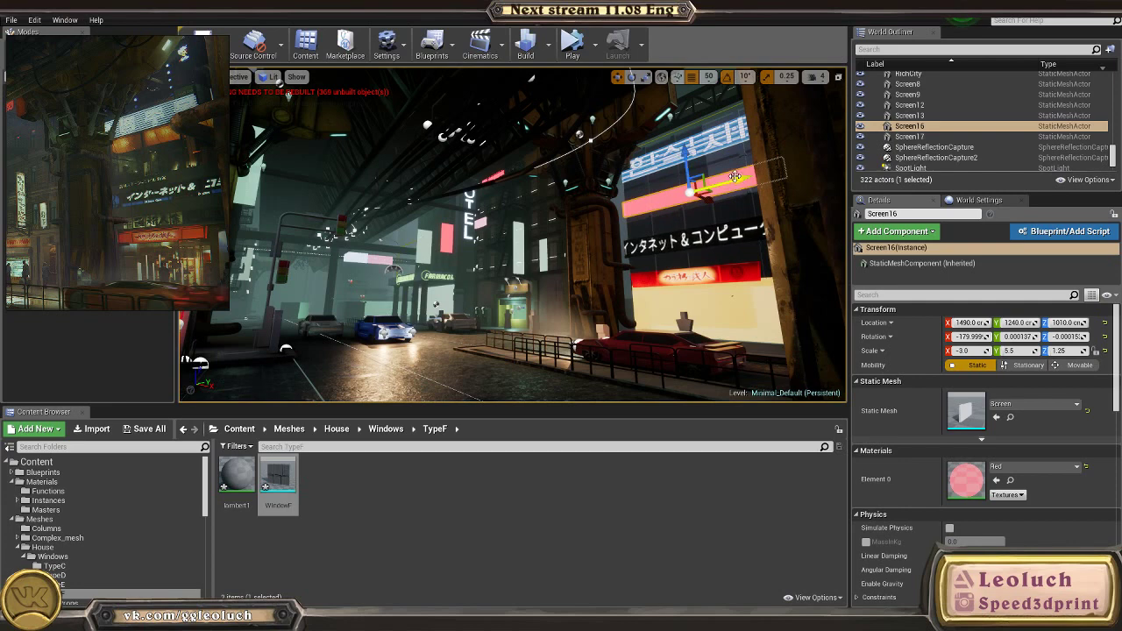
drag(733, 175, 723, 177)
Step: Place the blue Korean sign at Y 1220 cm, Z 1180 cm, just above the pink panel
click(662, 163)
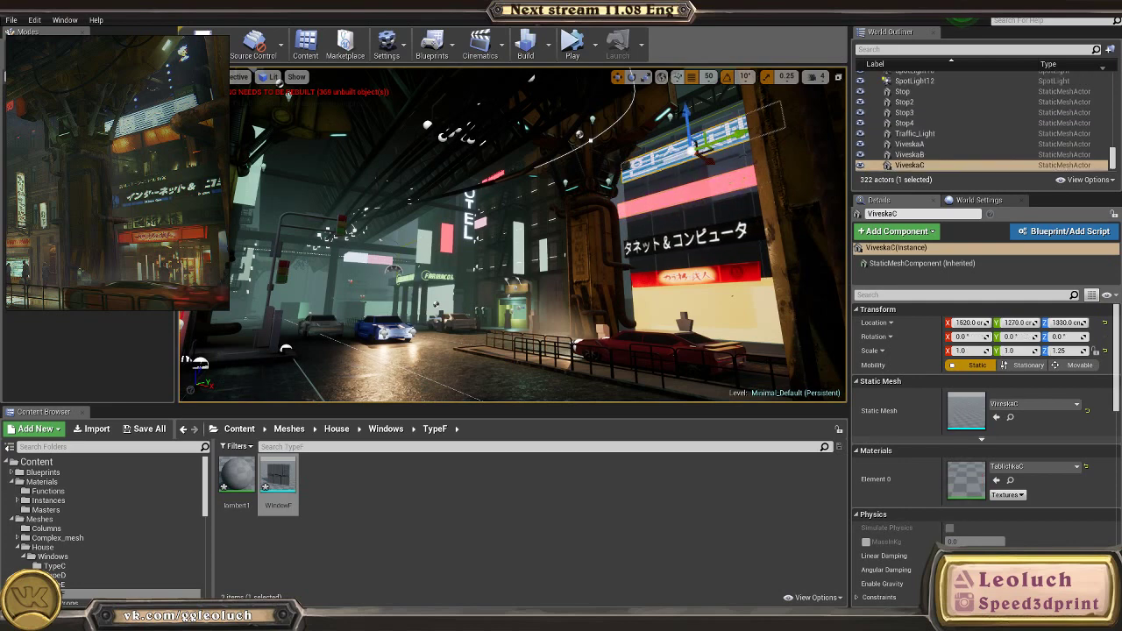
drag(686, 114, 689, 133)
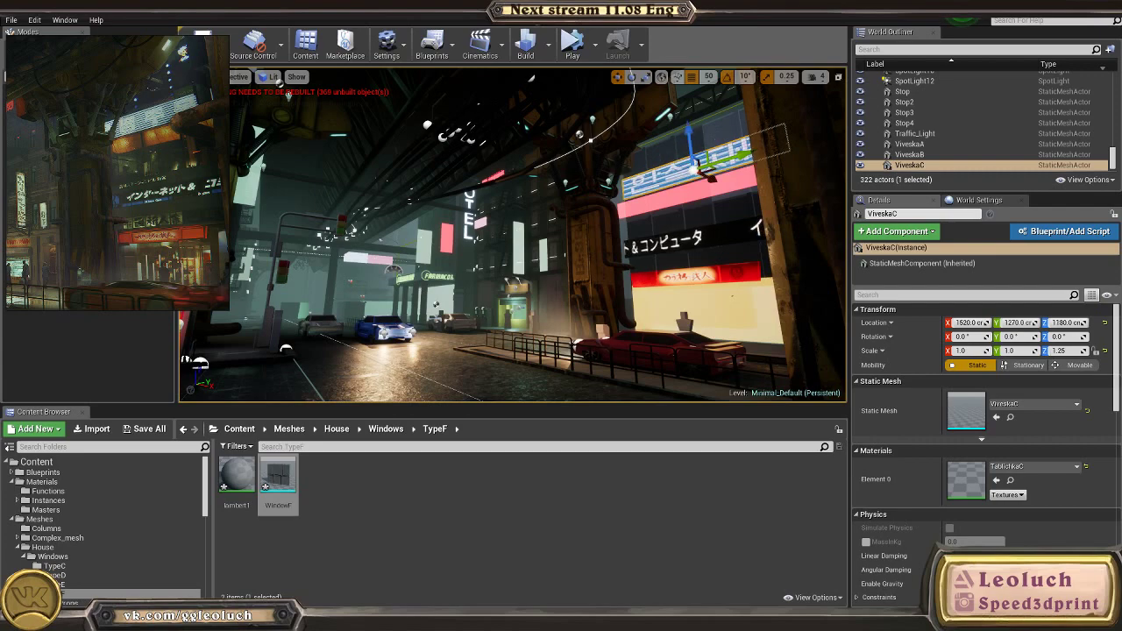
drag(741, 158, 734, 156)
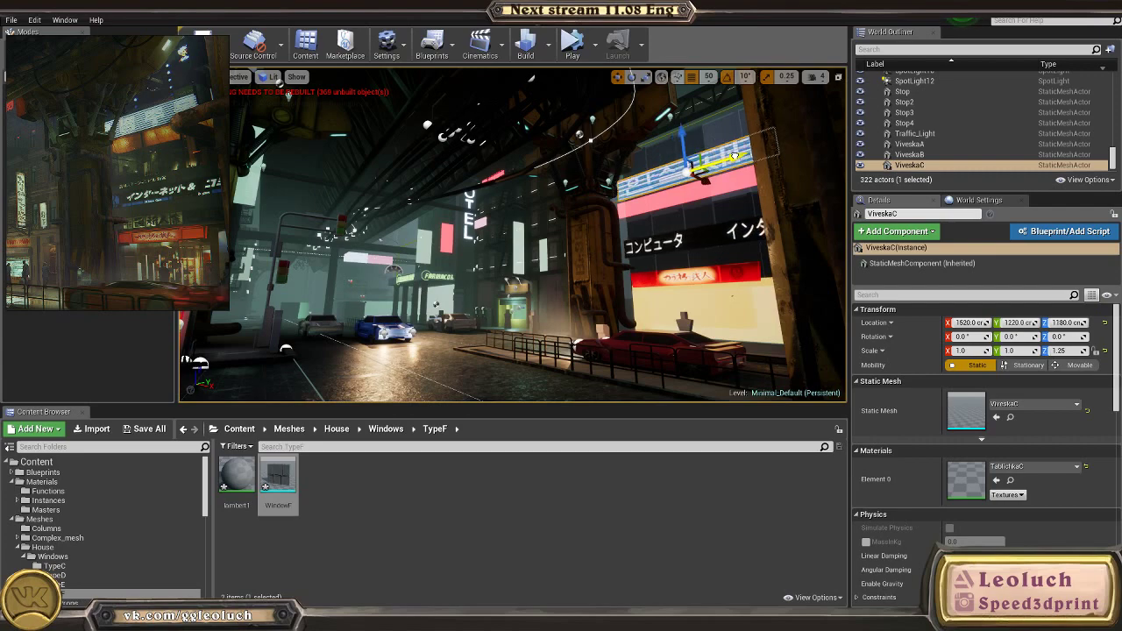
Step: Using the concept art as reference, move the blue Korean sign and pink panel together so the sign sits at X 1570 cm, Z 1130 cm
click(477, 361)
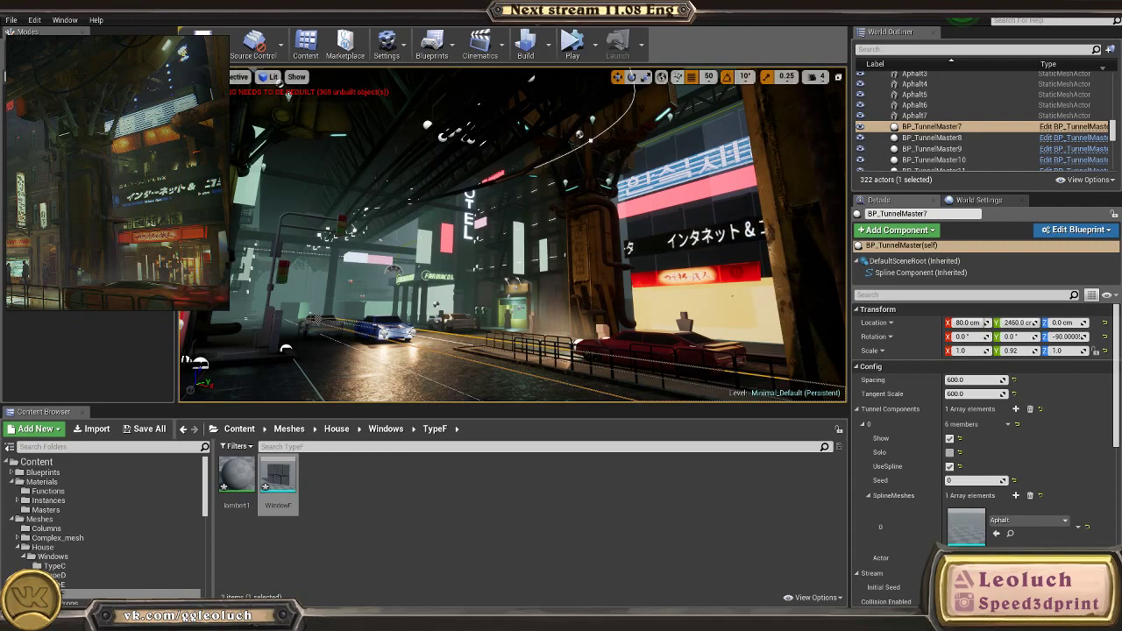
right_drag(689, 169, 697, 171)
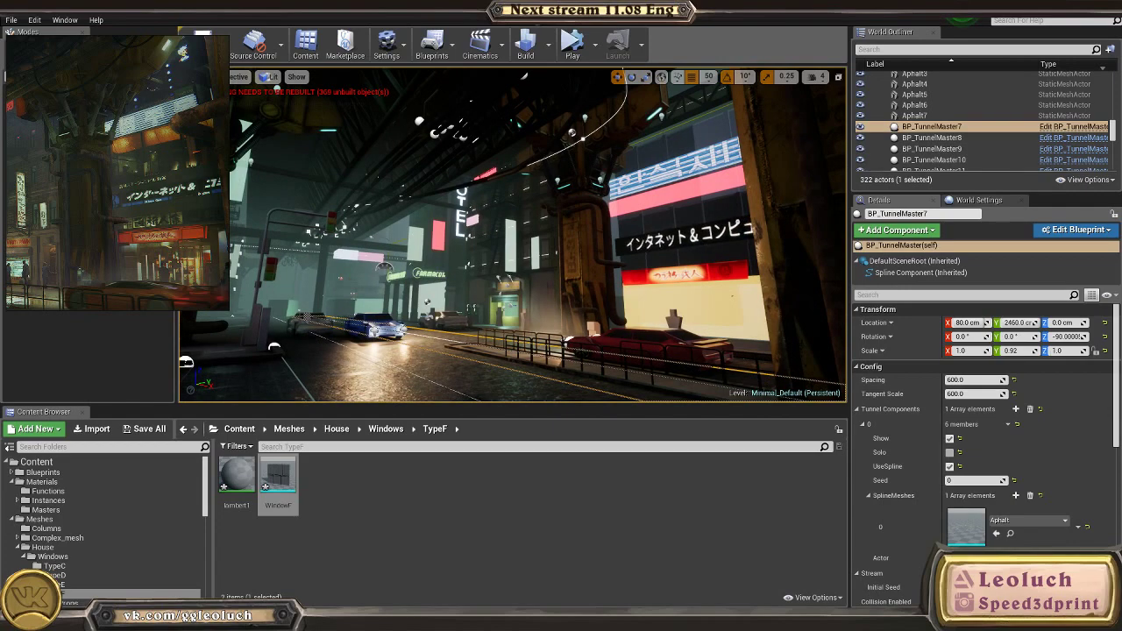
scroll(149, 102, up, 5)
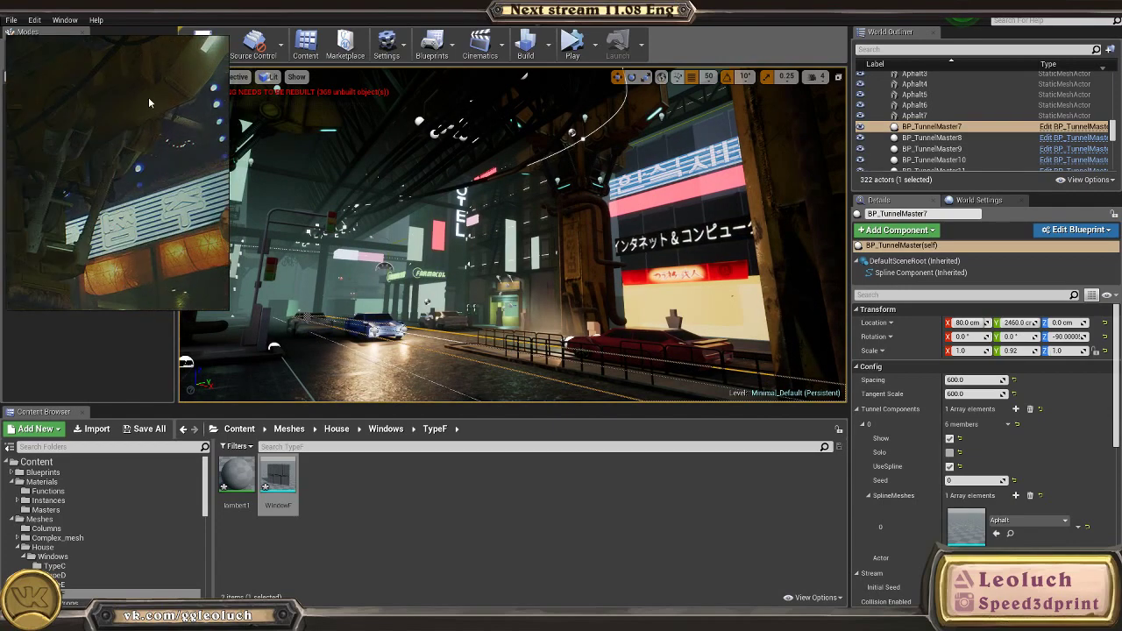
scroll(149, 183, down, 5)
middle_drag(149, 182, 82, 174)
right_drag(491, 228, 582, 161)
key(w)
click(588, 232)
ctrl+click(626, 280)
right_drag(626, 281, 545, 274)
key(d)
key(a)
key(d)
drag(550, 294, 568, 296)
drag(526, 255, 528, 277)
Step: Shift the blue sign and pink panel together along Y toward the pillar, bringing the sign to Y 1120 cm
key(a)
right_drag(527, 277, 534, 225)
key(1)
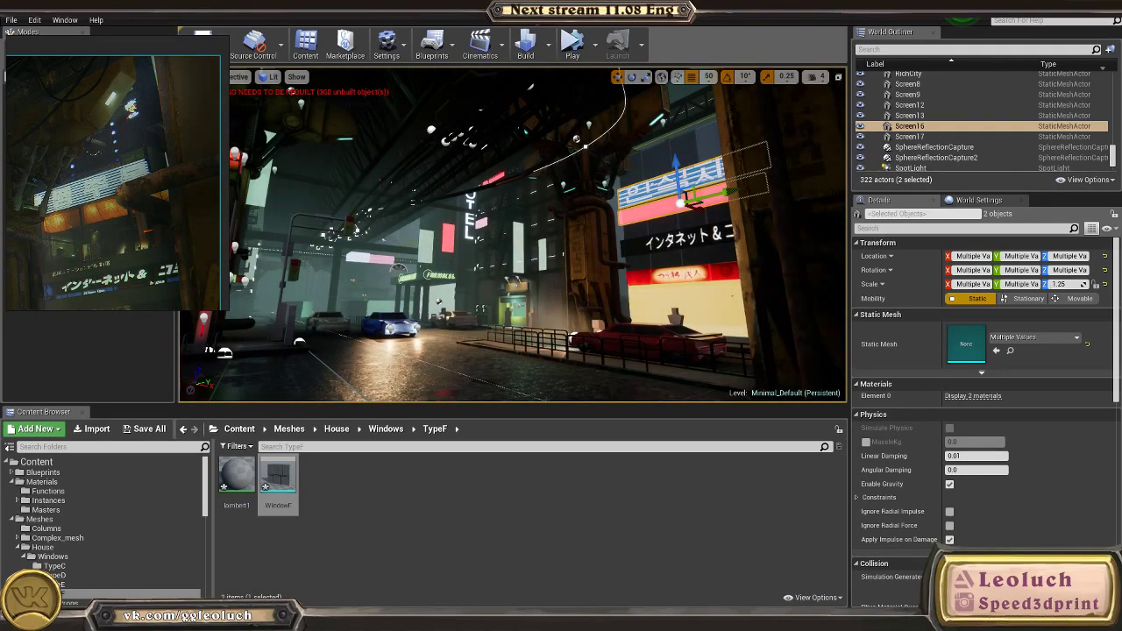
drag(720, 188, 712, 187)
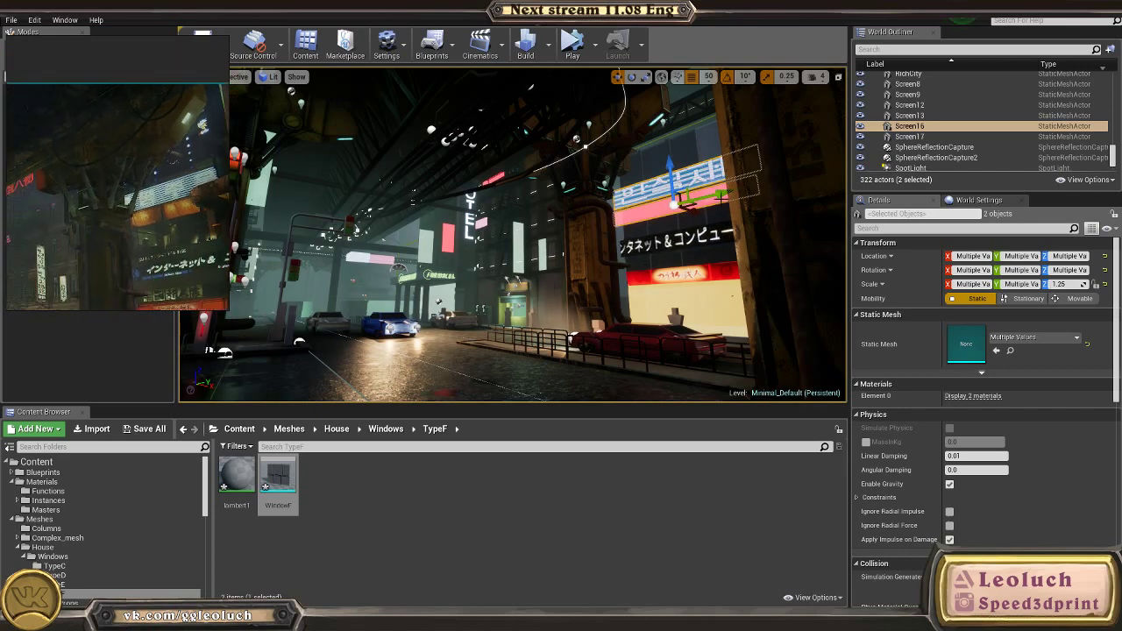
drag(720, 189, 707, 192)
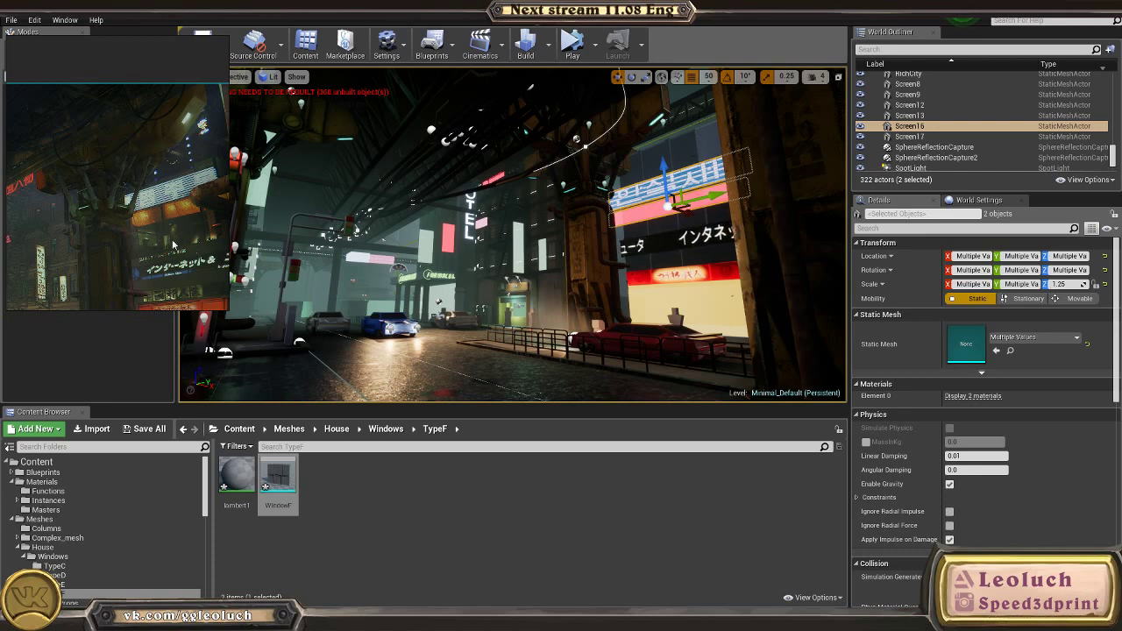
Step: Lower the black Japanese sign to Z 530 cm, just above the red sign
key(w)
right_drag(513, 234, 487, 276)
click(512, 250)
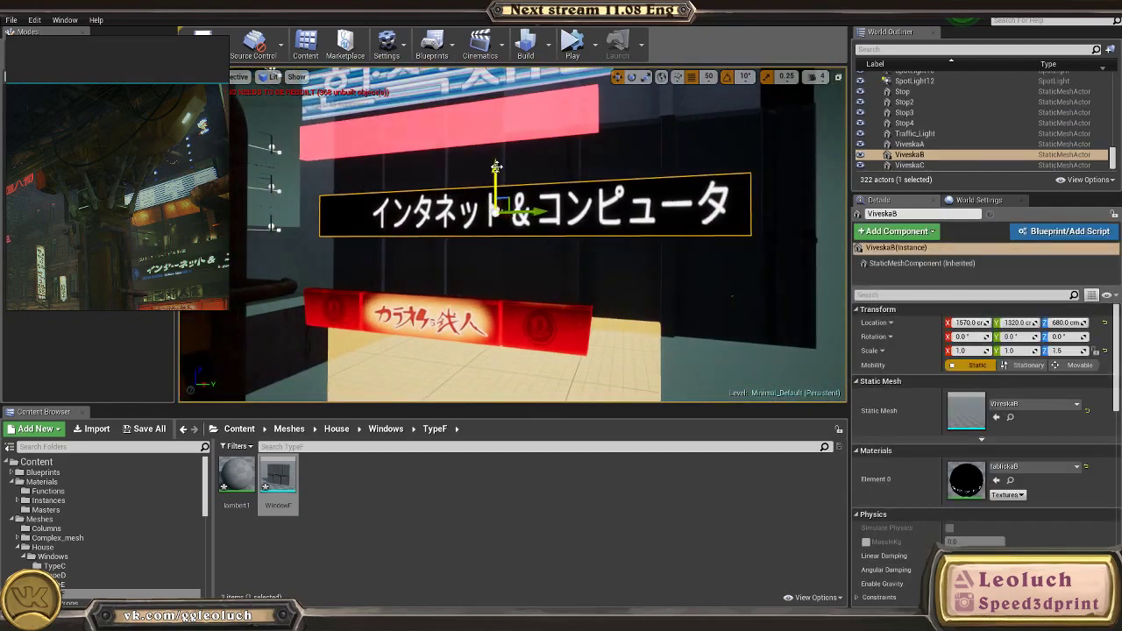
drag(501, 162, 503, 206)
Step: Raise the blue Korean sign slightly and move the pink panel up against its lower edge
right_drag(503, 207, 467, 180)
key(w)
click(466, 203)
click(466, 210)
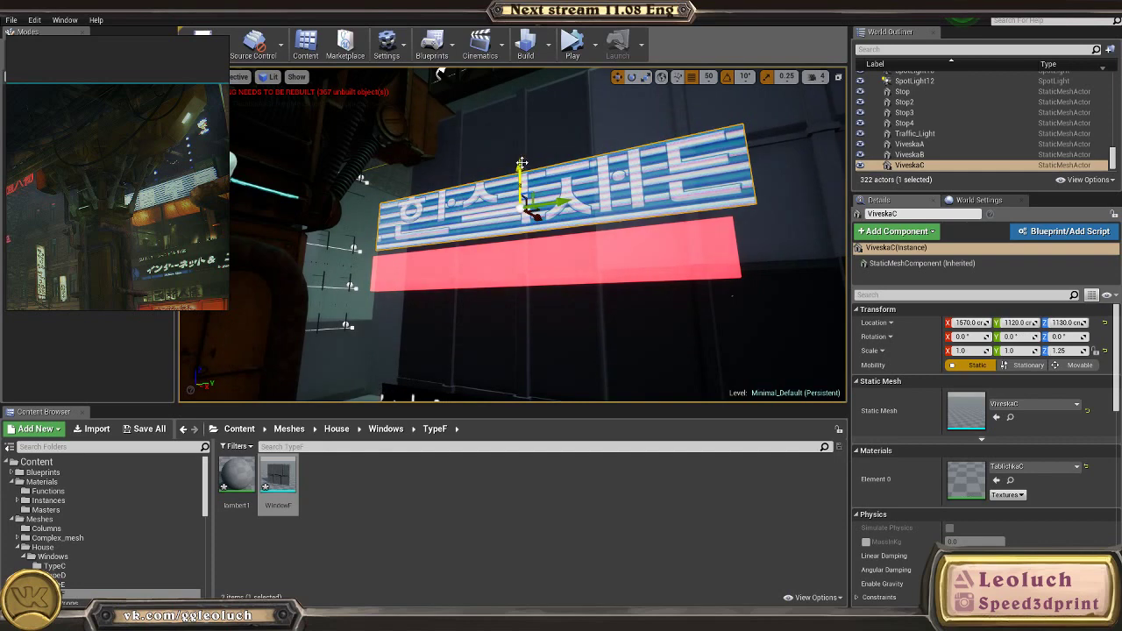
click(465, 251)
drag(506, 230, 507, 209)
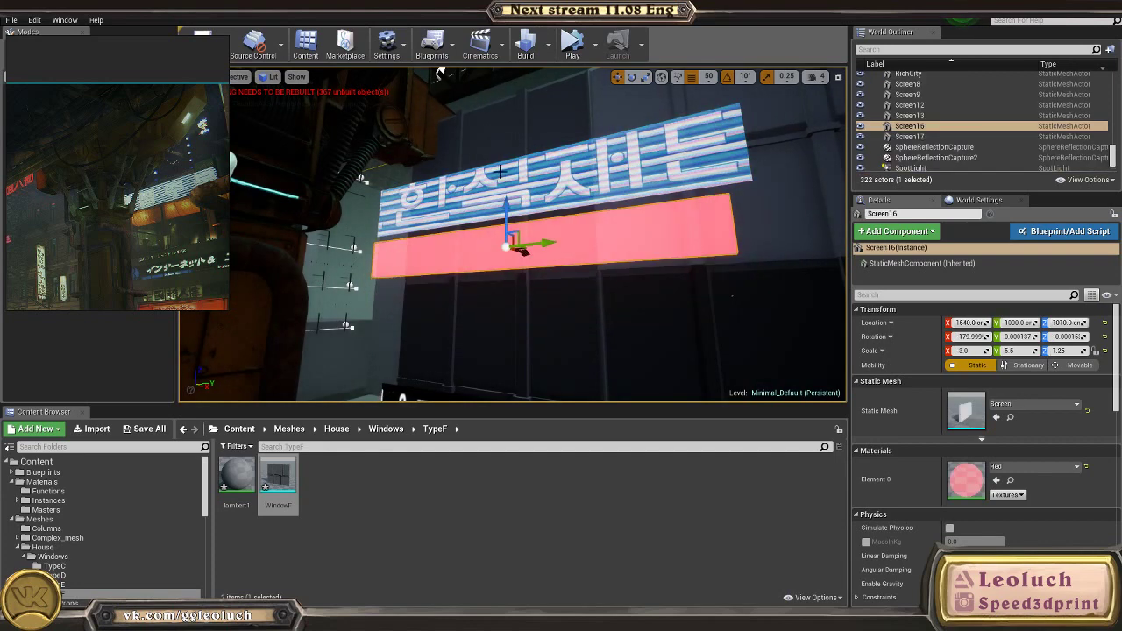
Step: Reduce the blue Korean sign's Z scale to 1.0 and check the signs from the main street view
click(512, 179)
key(r)
key(w)
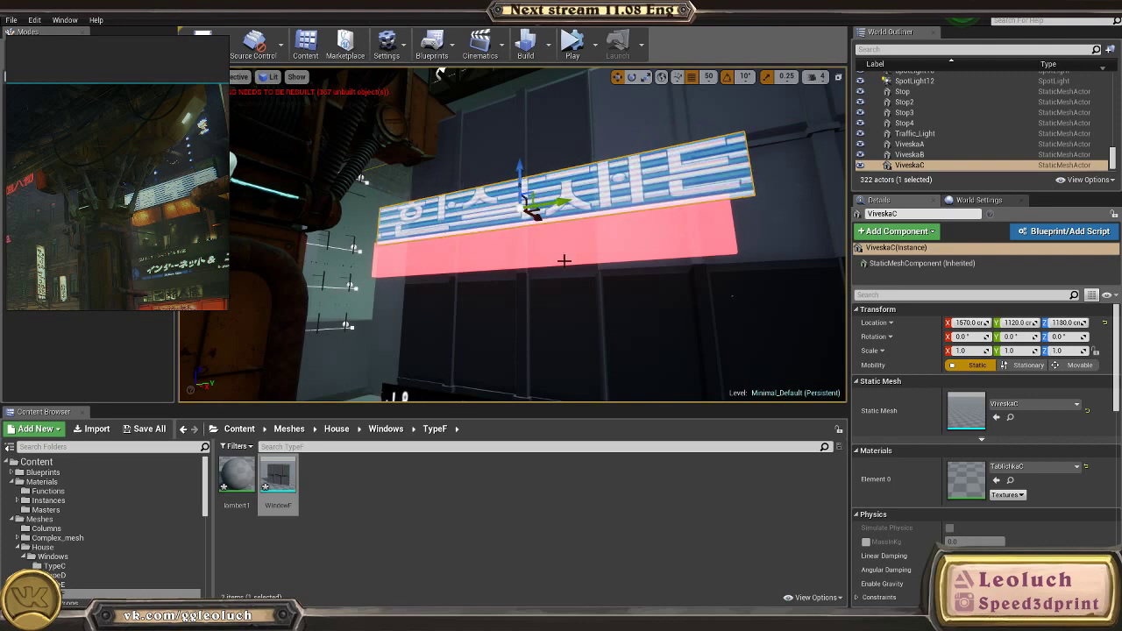
click(534, 241)
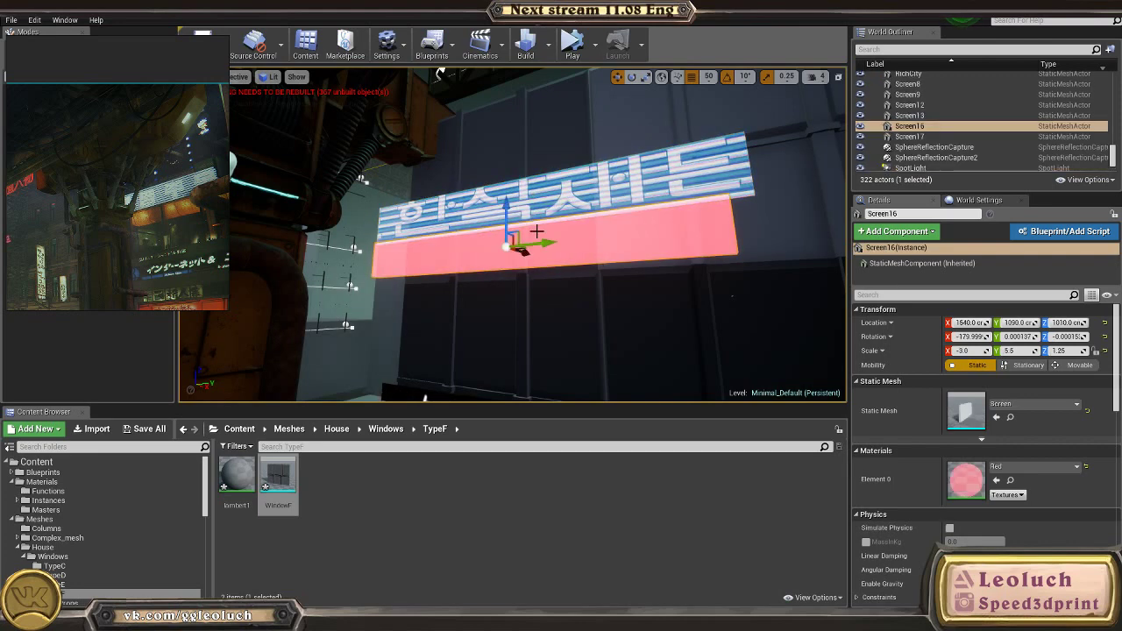
key(1)
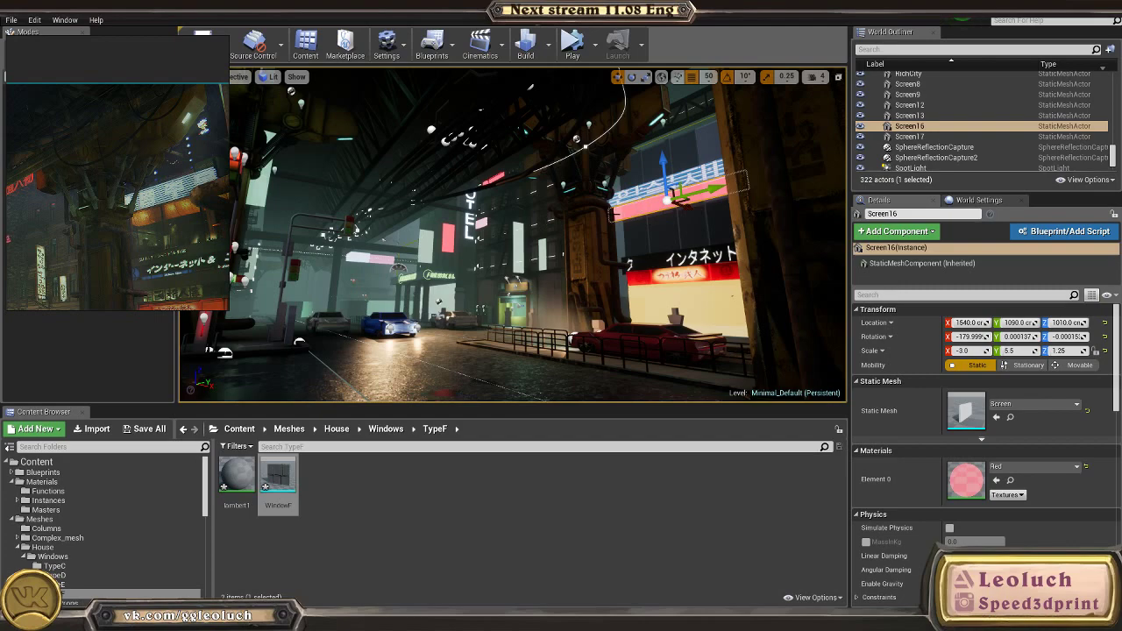
Step: Locate the rusty support beam's mesh in the project assets and nudge the blue Korean sign's height
click(590, 229)
key(ctrl+b)
click(667, 183)
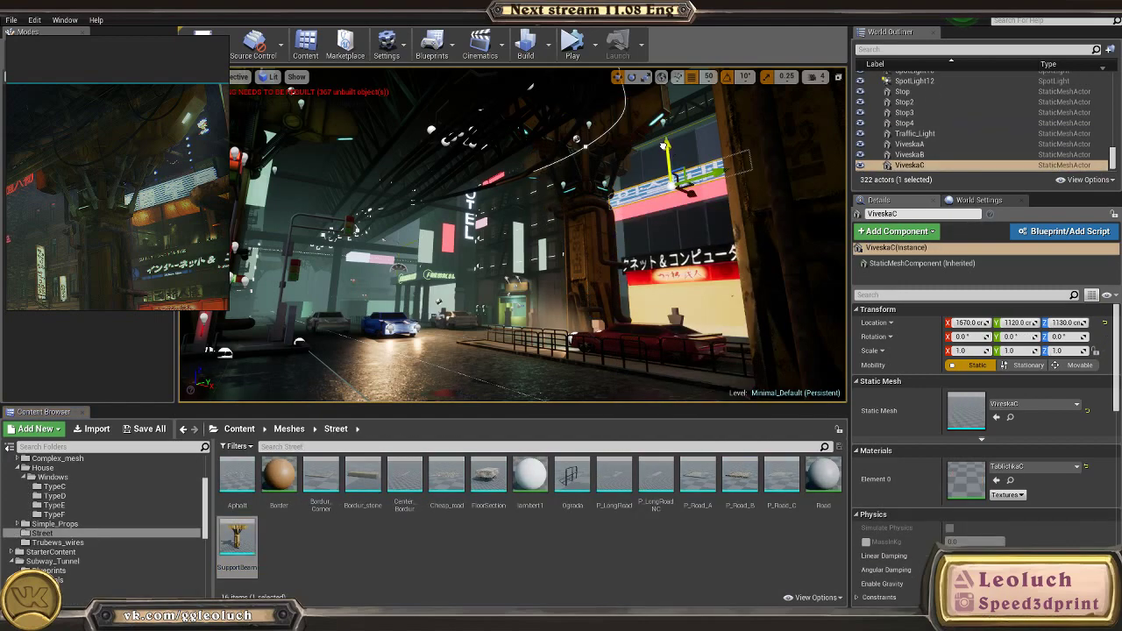
mouse_move(663, 146)
mouse_down()
mouse_move(662, 133)
mouse_move(663, 148)
mouse_up()
Step: Lower the pink panel slightly to leave a gap below the blue sign, and recheck the facade from the street view
click(664, 202)
click(673, 231)
right_drag(673, 232, 745, 210)
key(w)
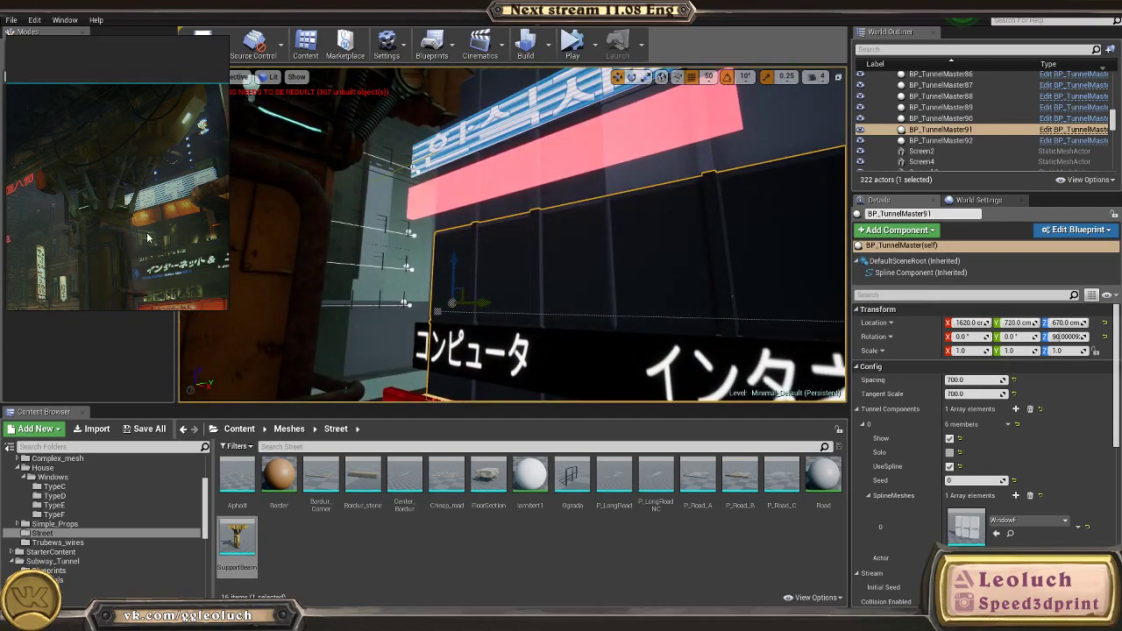
click(469, 199)
drag(523, 129, 524, 147)
right_drag(628, 164, 618, 213)
key(d)
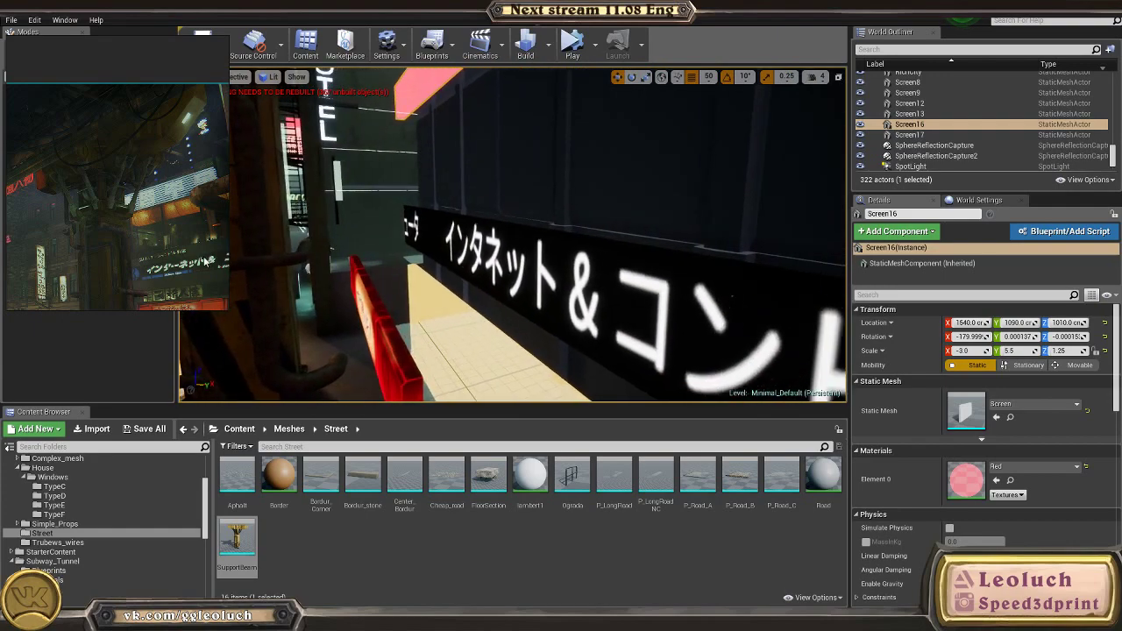
click(526, 270)
key(1)
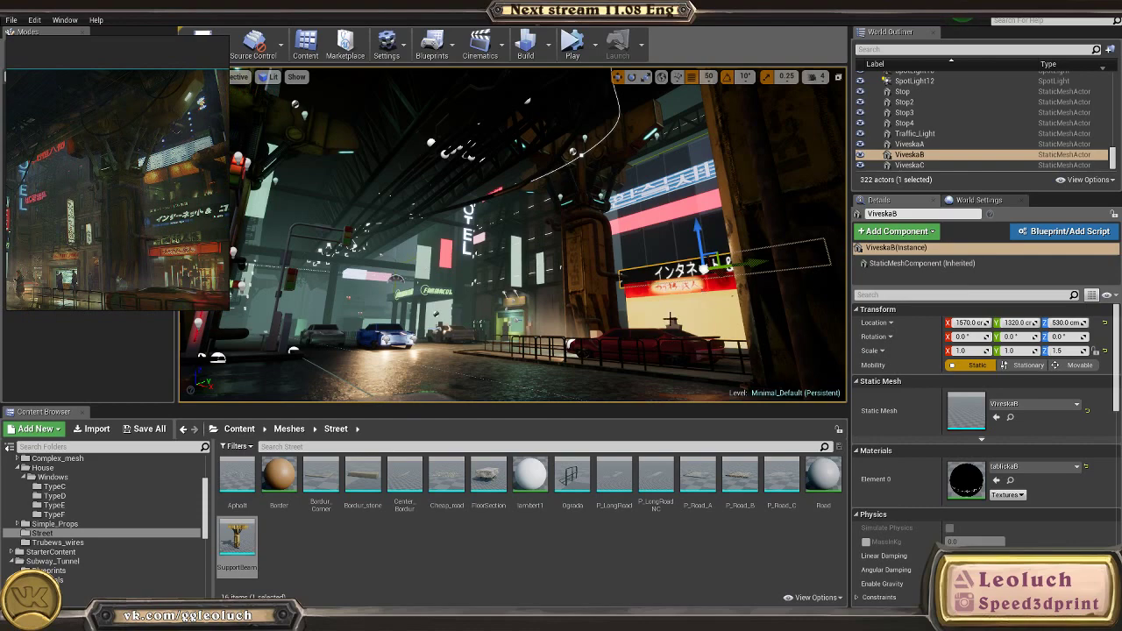
Step: Select the dark truss above the storefront facade together with the blue Korean sign
right_drag(674, 304, 648, 298)
key(w)
key(w)
right_drag(619, 223, 604, 232)
click(476, 237)
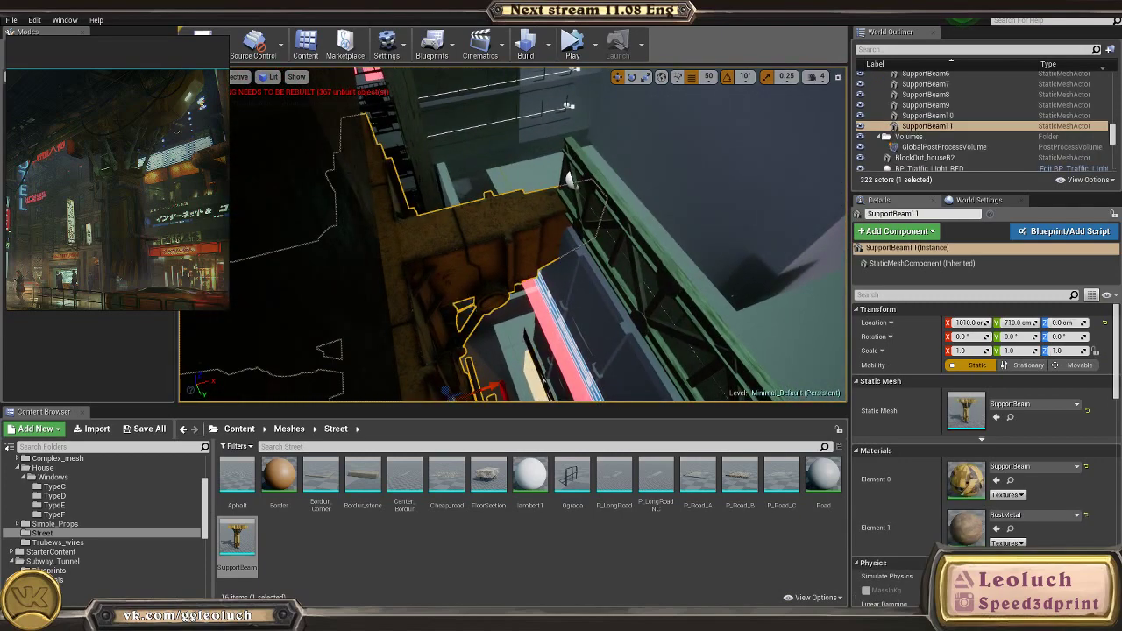
right_drag(551, 302, 517, 328)
click(511, 321)
right_drag(482, 295, 500, 260)
ctrl+click(499, 259)
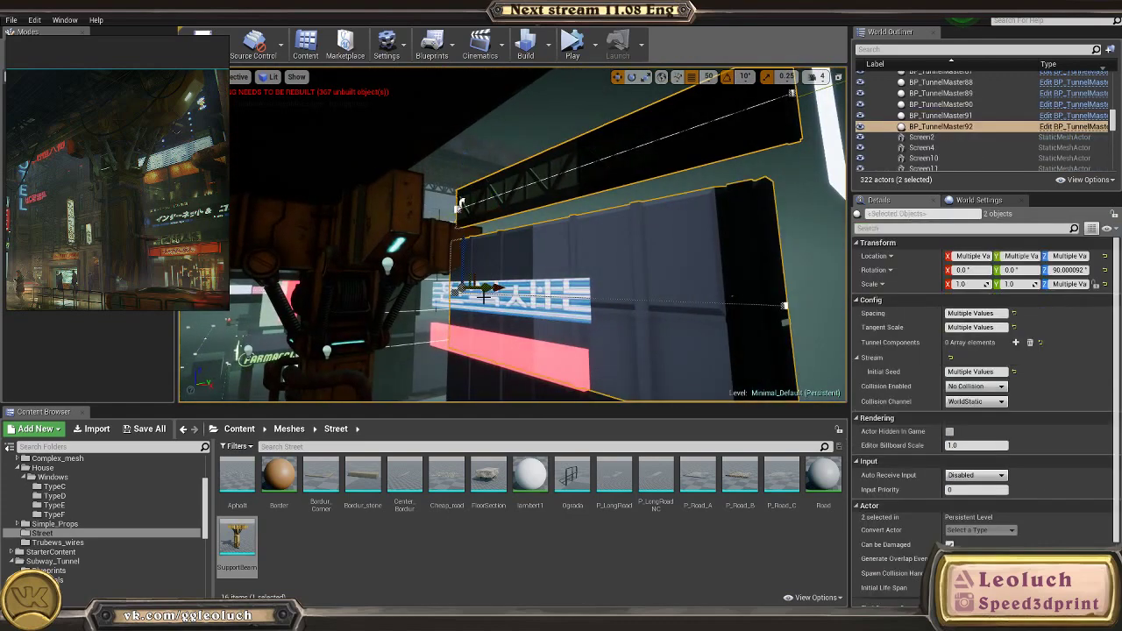
ctrl+click(533, 348)
right_drag(539, 323, 551, 313)
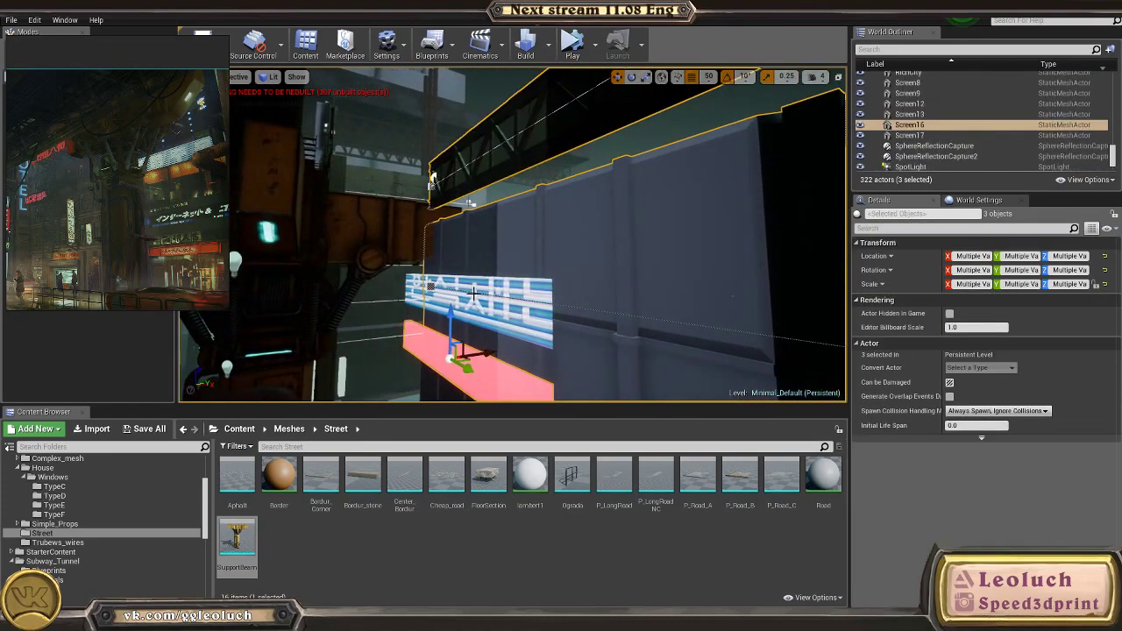
click(514, 326)
right_drag(507, 347, 517, 307)
ctrl+click(517, 305)
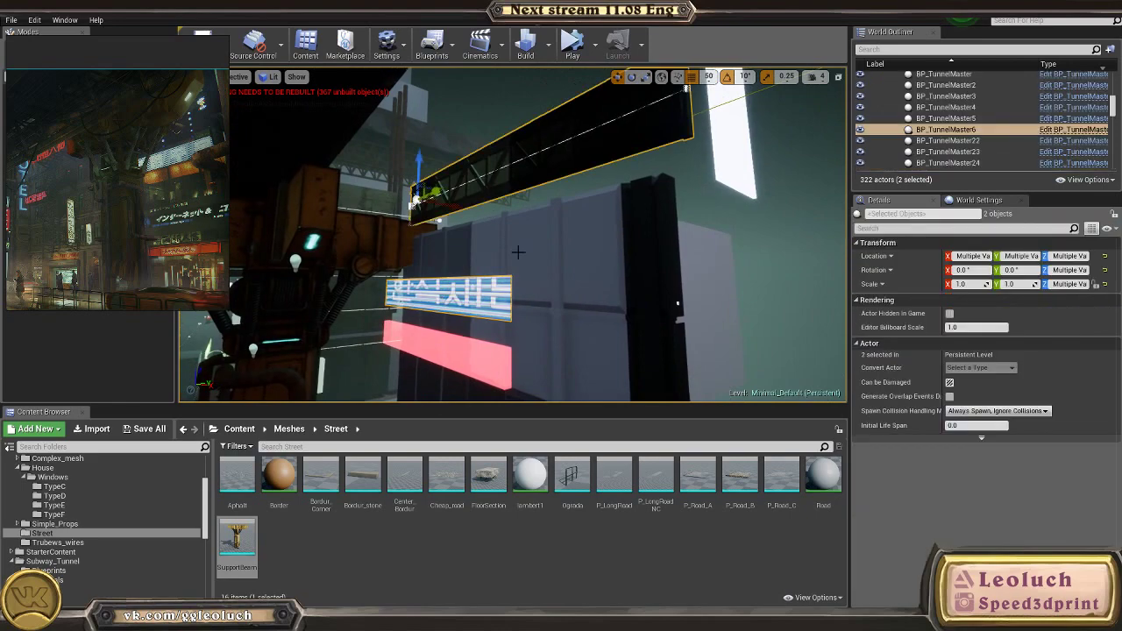
Step: Add the pink panel, facade sections, cream shopfront and remaining signs to the selection, and move the group until the pink panel sits at X 1740, Y 890 cm
ctrl+click(449, 347)
right_drag(449, 348, 454, 386)
ctrl+click(526, 298)
right_drag(526, 298, 548, 251)
ctrl+click(534, 241)
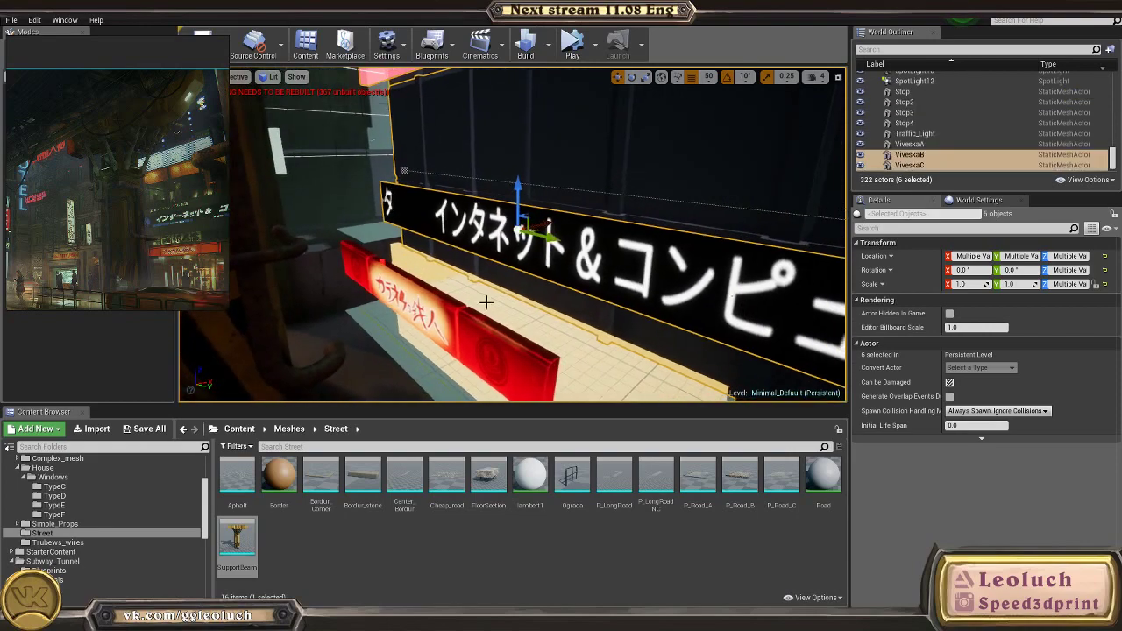
ctrl+click(488, 304)
ctrl+click(449, 307)
right_drag(457, 288, 385, 246)
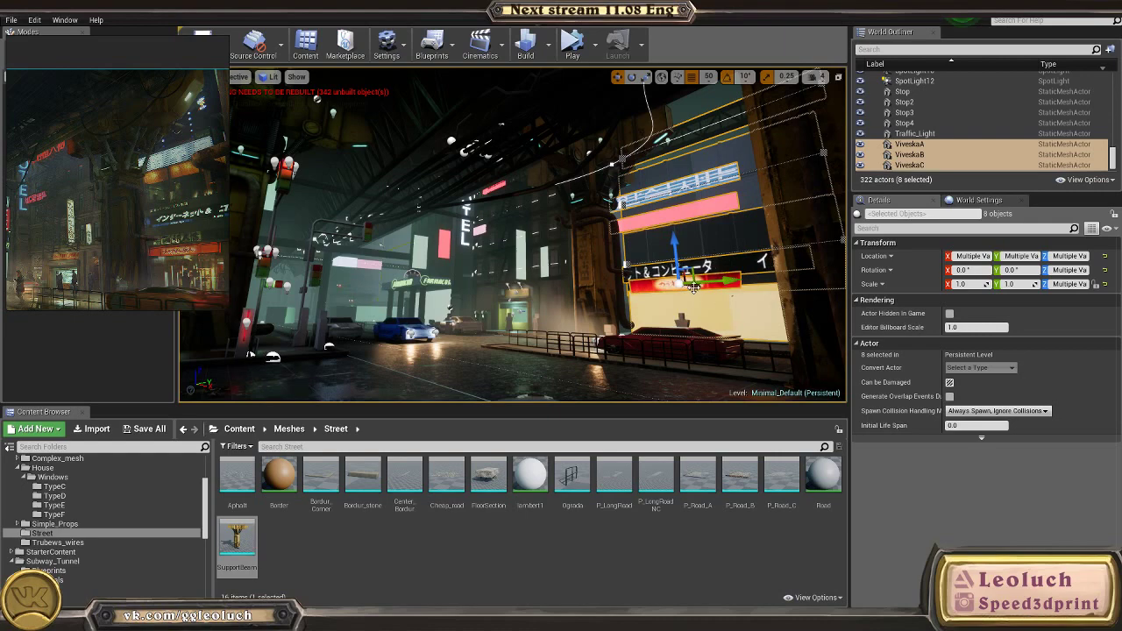
right_drag(695, 286, 530, 266)
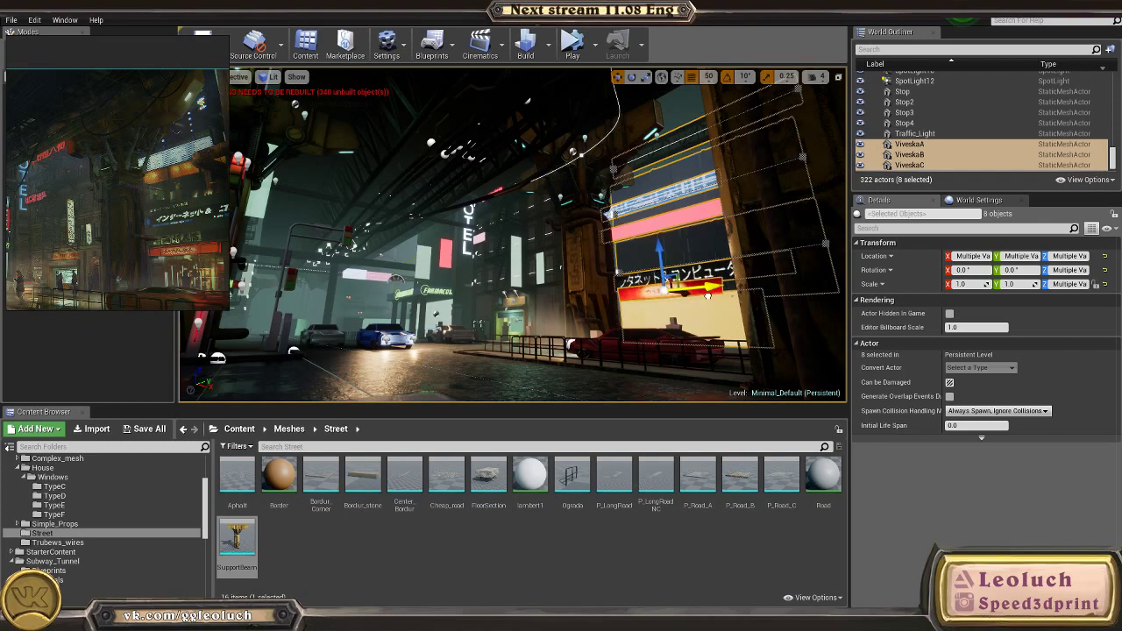
click(294, 350)
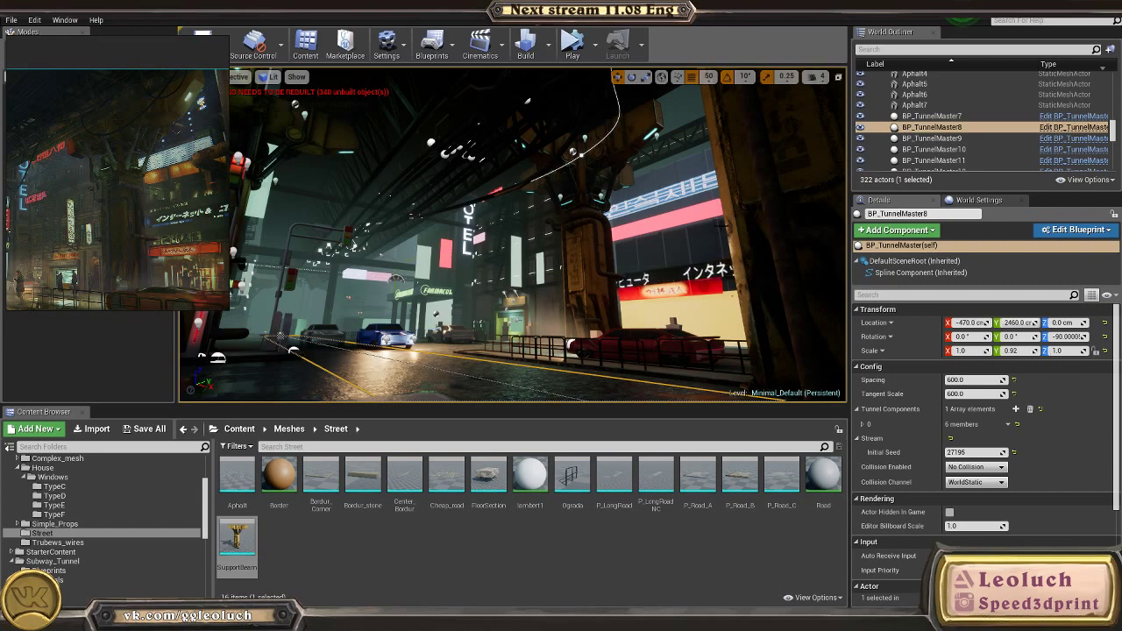
Step: Raise the pink panel to Z 1060 cm and compare the facade with the concept art's signs
click(621, 208)
key(f)
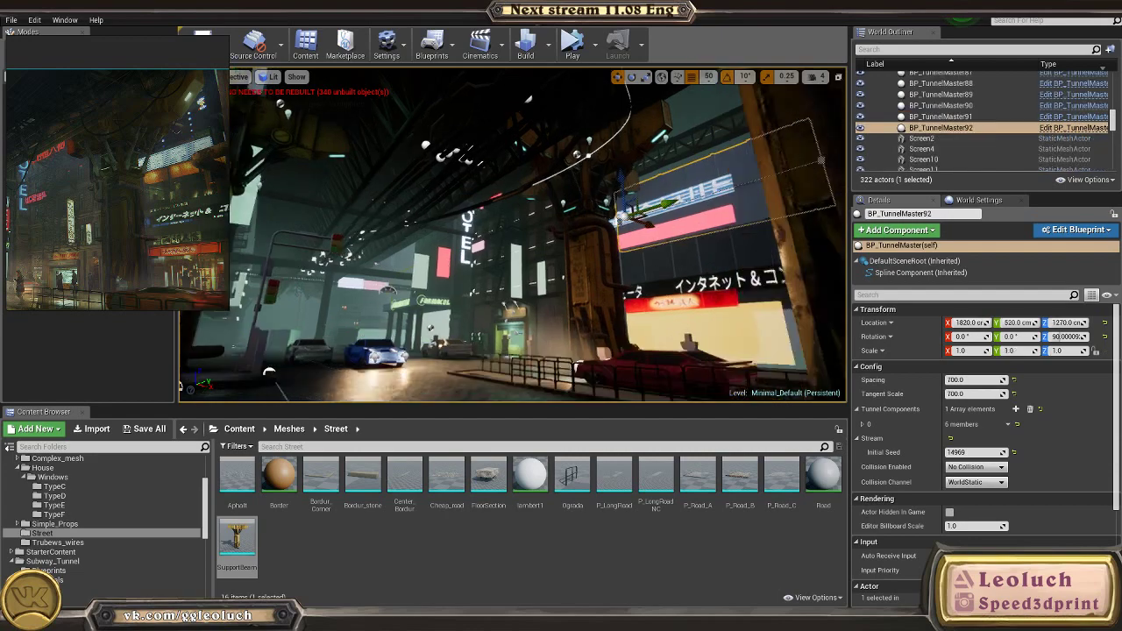
right_drag(620, 209, 633, 236)
click(489, 237)
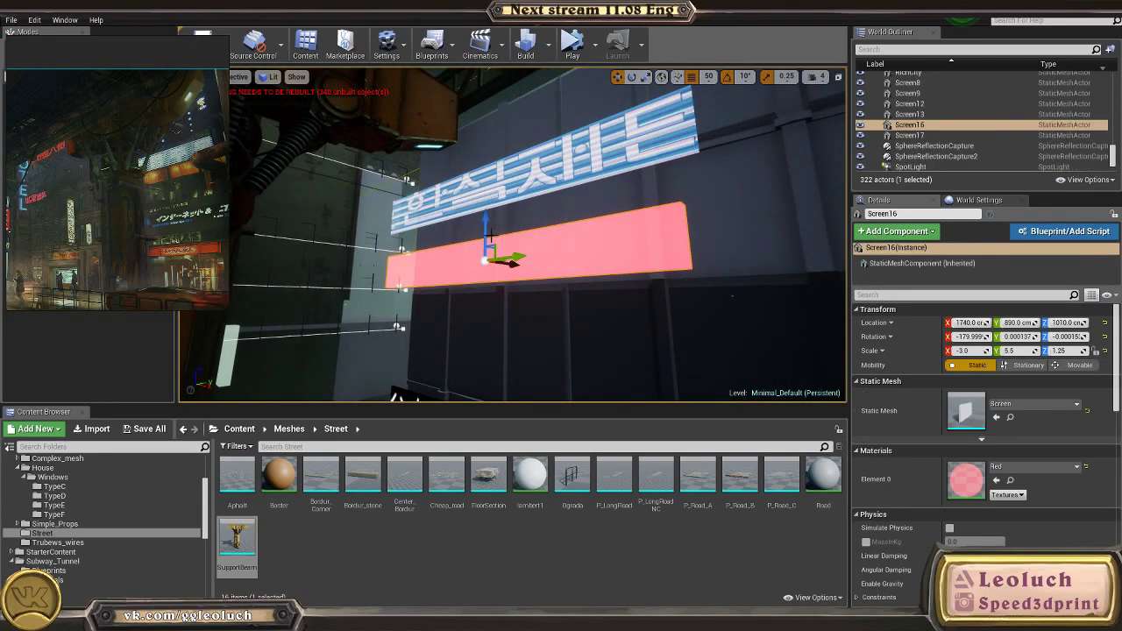
drag(485, 225, 492, 204)
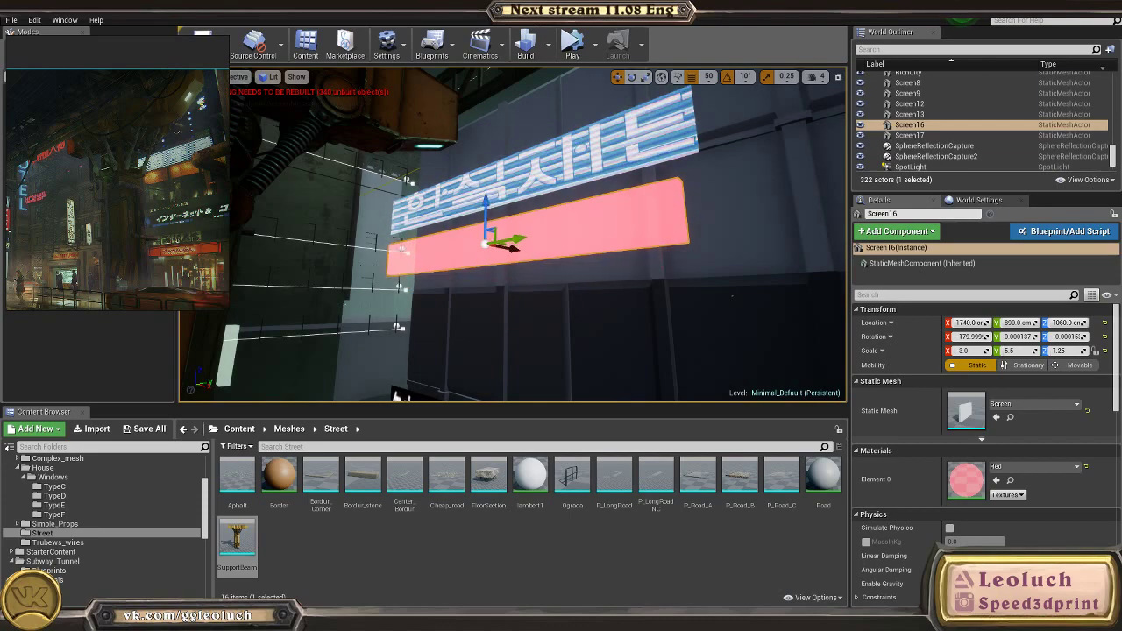
click(732, 296)
right_drag(732, 296, 506, 382)
click(506, 382)
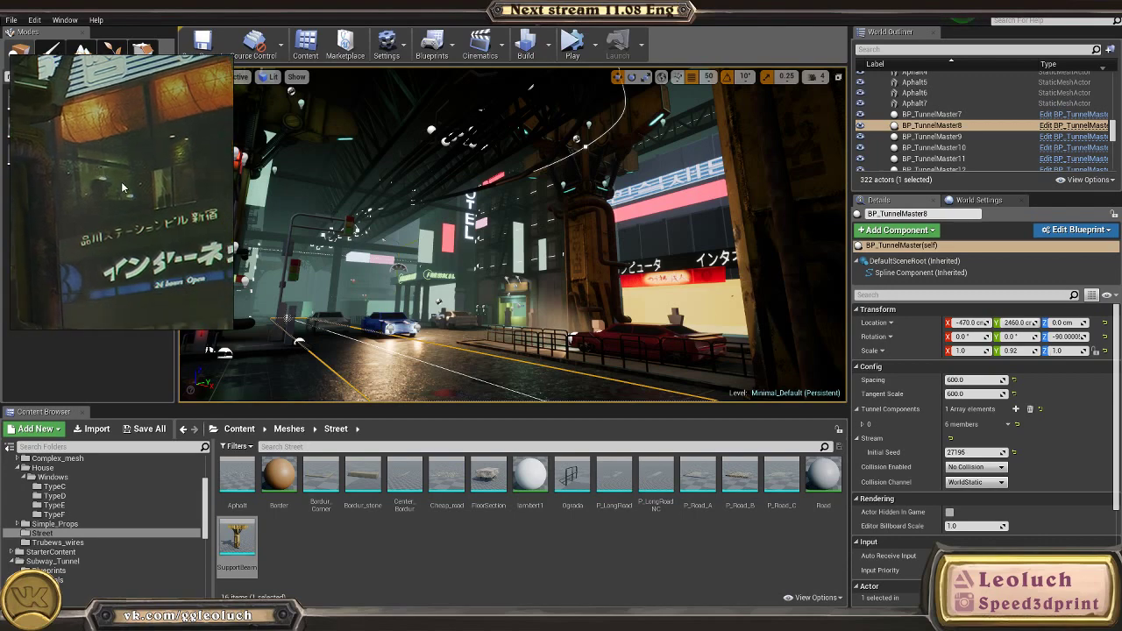
Step: Lower the pink panel to Z 860 cm, between the blue Korean sign and the black Japanese sign
key(w)
right_drag(588, 134, 638, 77)
click(535, 195)
key(d)
right_drag(535, 195, 442, 186)
drag(470, 194, 470, 261)
right_drag(470, 261, 522, 291)
key(s)
key(d)
key(a)
right_drag(400, 94, 386, 94)
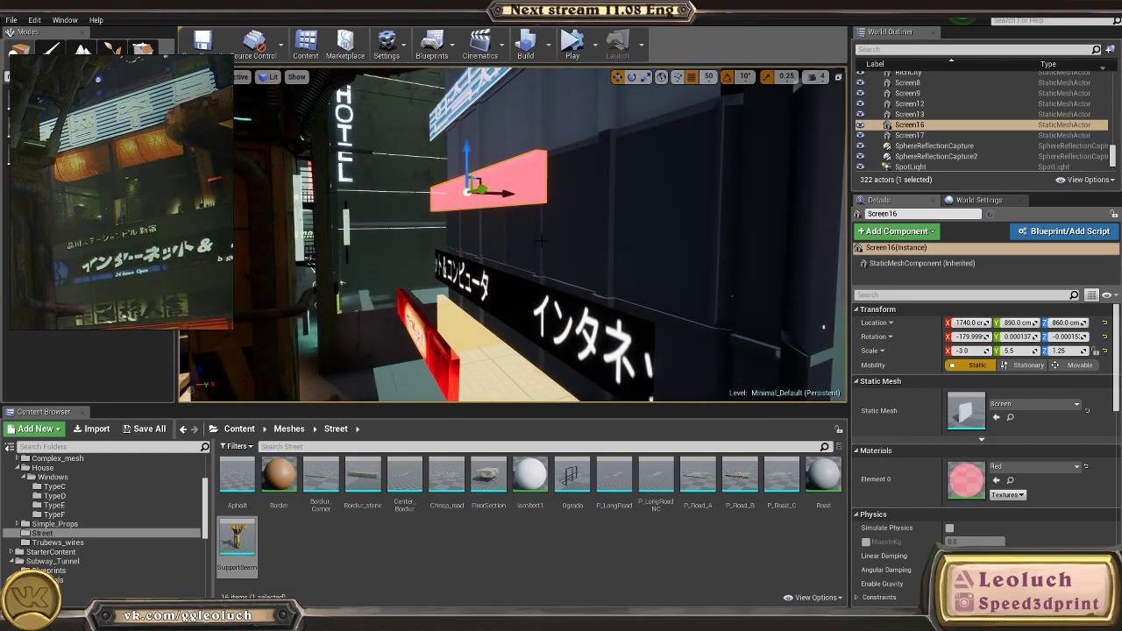
key(a)
right_drag(492, 210, 536, 164)
key(w)
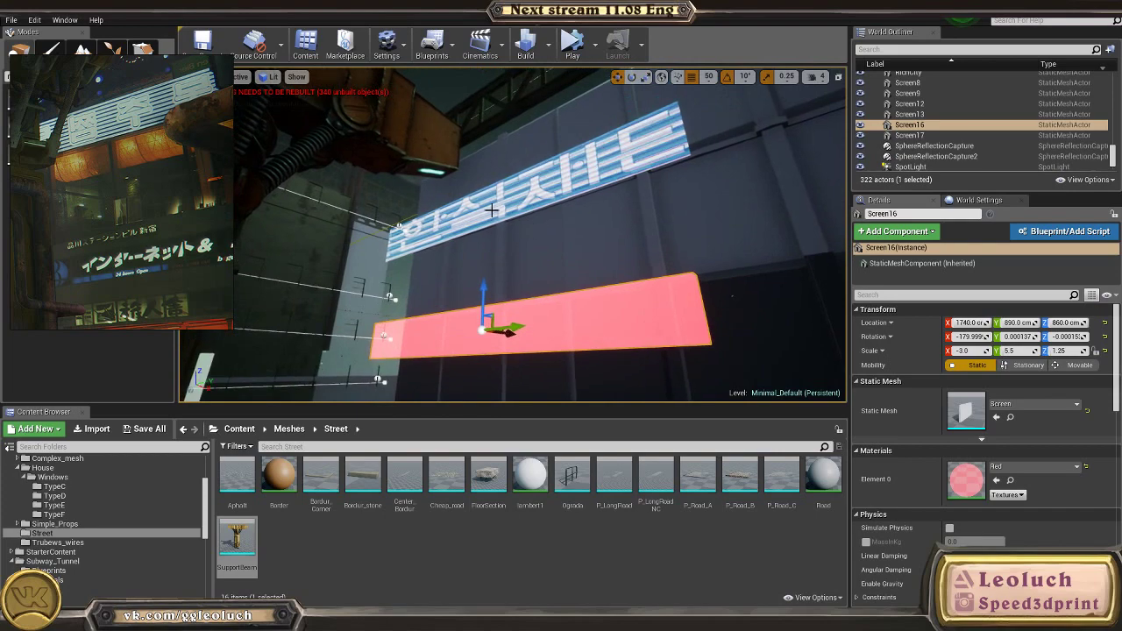
Step: Select the blue Korean sign and lower it to Z 980 cm, close to the pink panel
click(492, 211)
key(f)
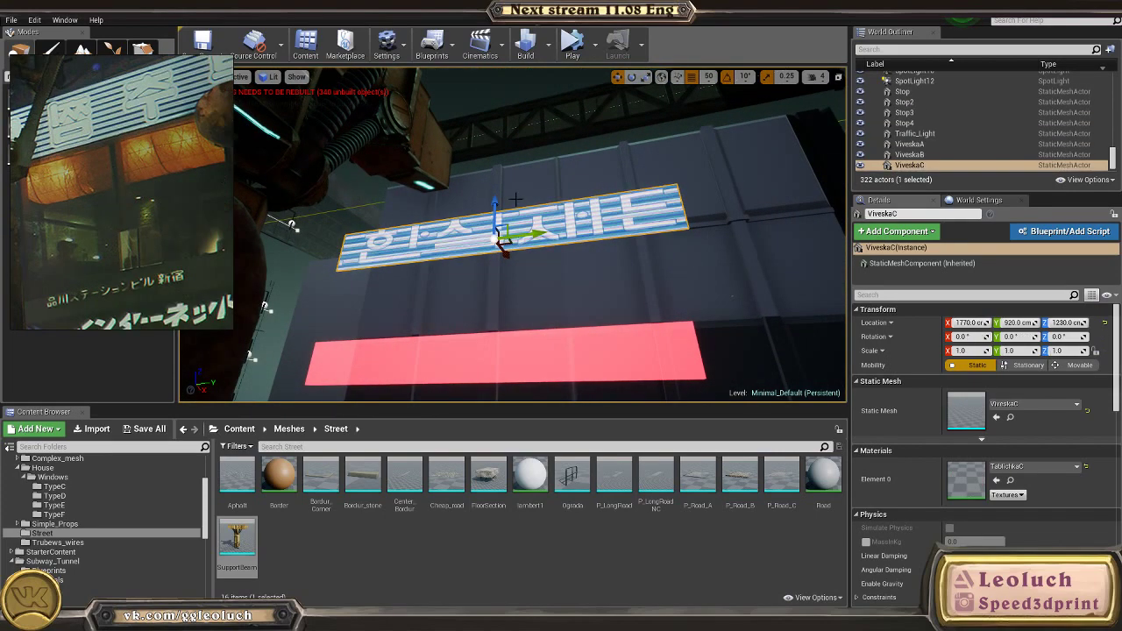
right_drag(499, 210, 517, 230)
drag(465, 132, 476, 210)
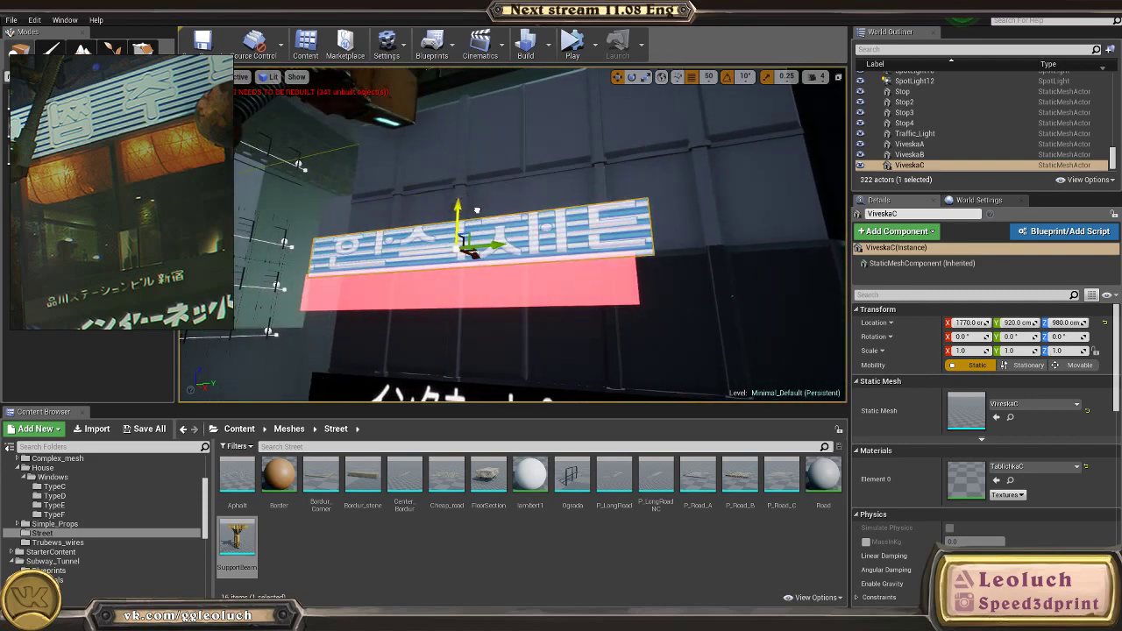
Step: Stretch the blue Korean sign's height to a Z scale of 1.25 and raise the sign to Z 1030 cm
right_drag(468, 201, 463, 203)
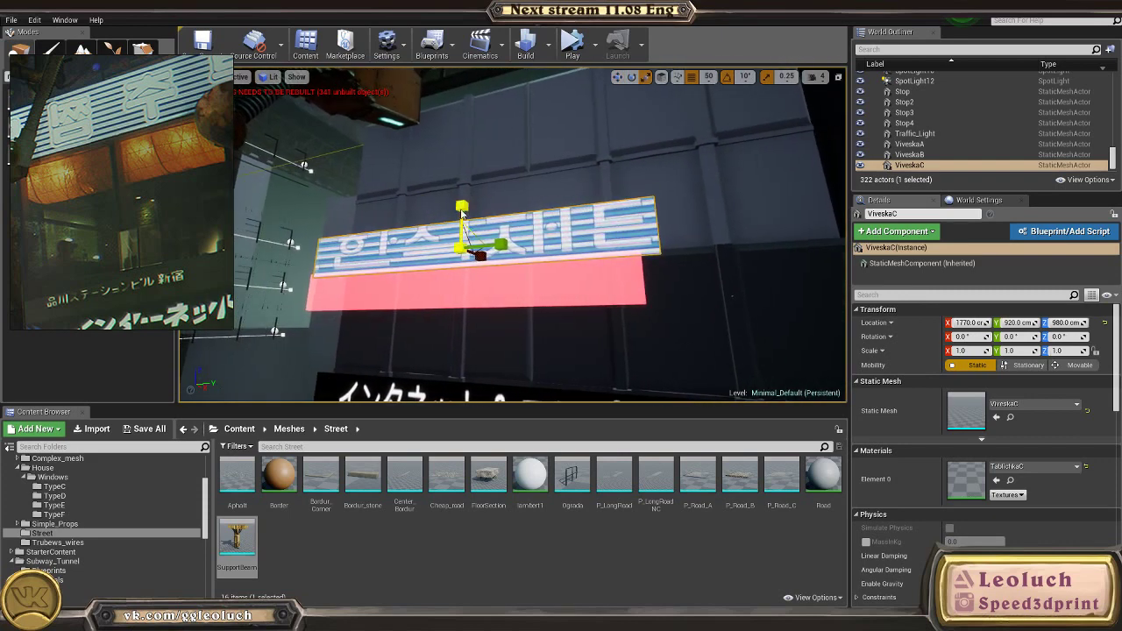
drag(462, 210, 461, 196)
key(w)
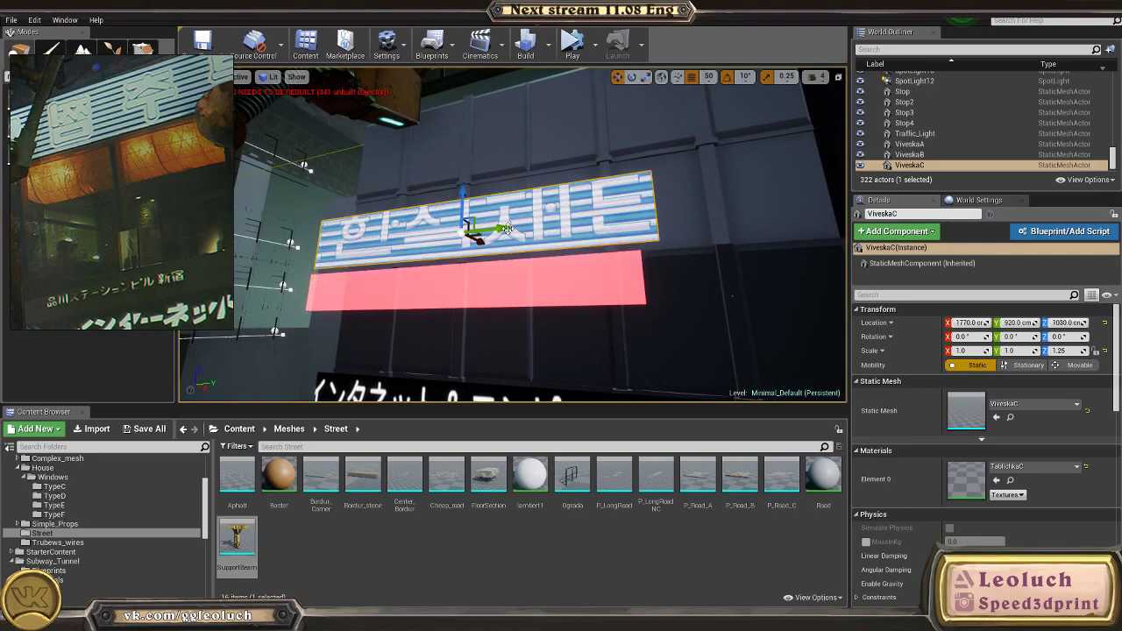
drag(121, 138, 146, 122)
key(w)
right_drag(447, 232, 467, 334)
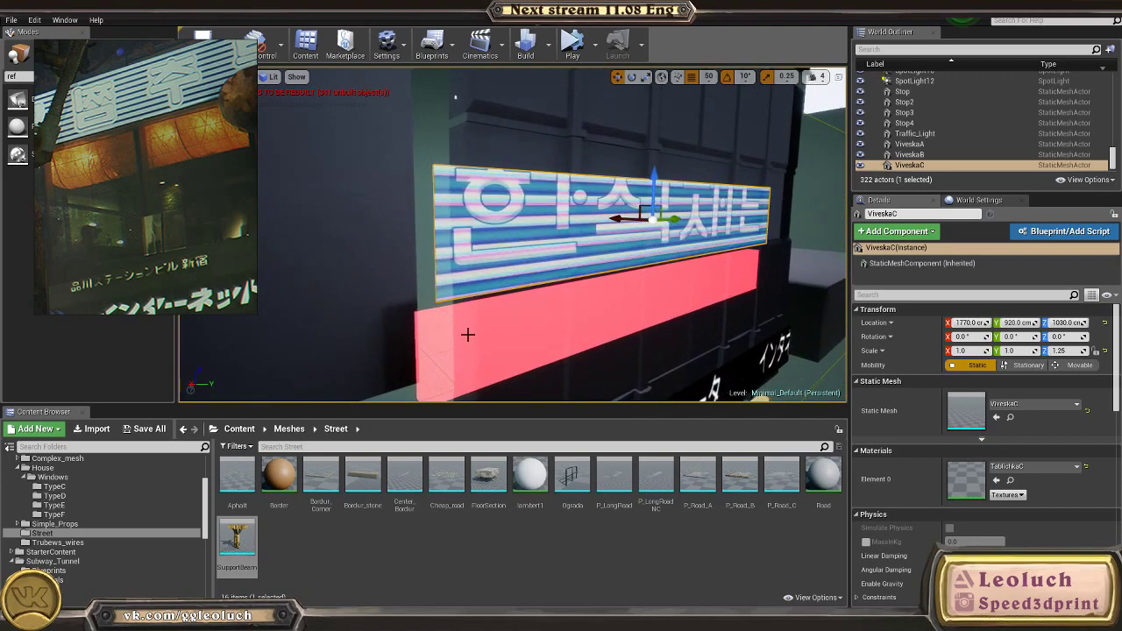
Step: Slide the pink panel sideways along the facade beneath the blue Korean sign
ctrl+click(468, 334)
key(f)
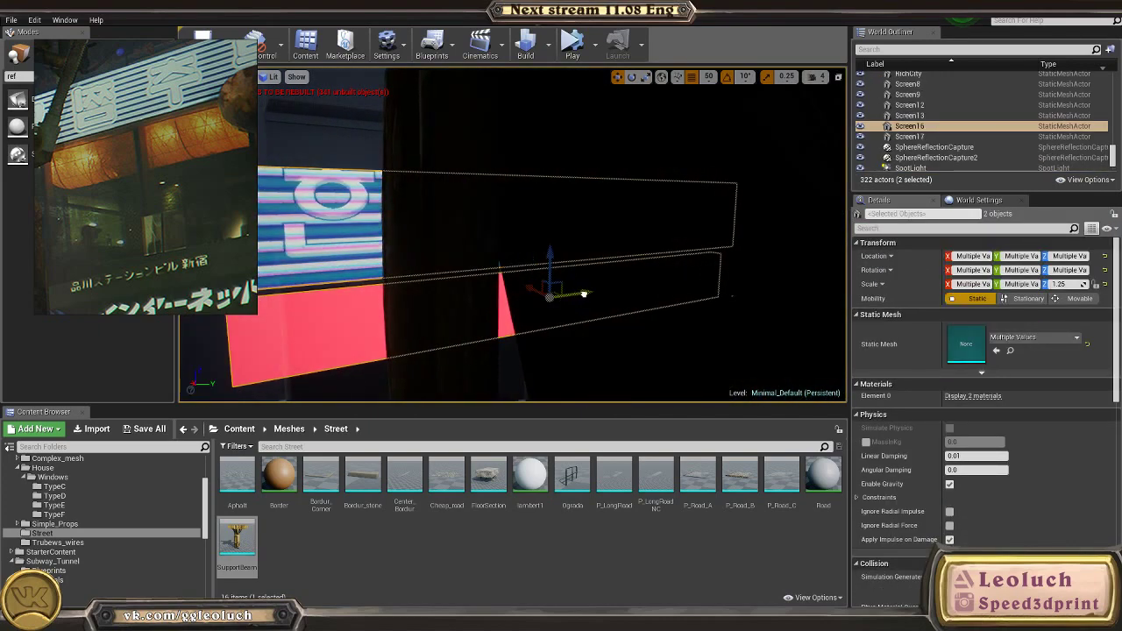
right_drag(584, 293, 543, 282)
key(w)
ctrl+click(559, 283)
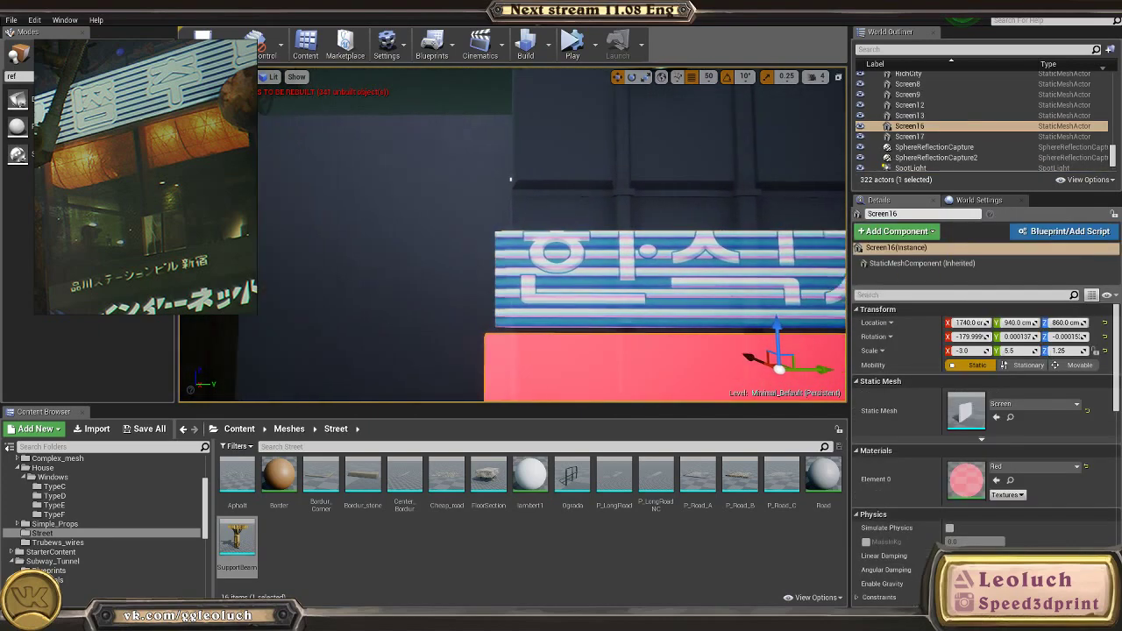
right_drag(666, 346, 622, 352)
drag(515, 343, 541, 350)
Step: Slide the blue Korean sign along the facade to Y 1020 cm and compare the street camera view with the concept art
click(544, 262)
right_drag(544, 263, 459, 251)
key(s)
drag(465, 201, 493, 213)
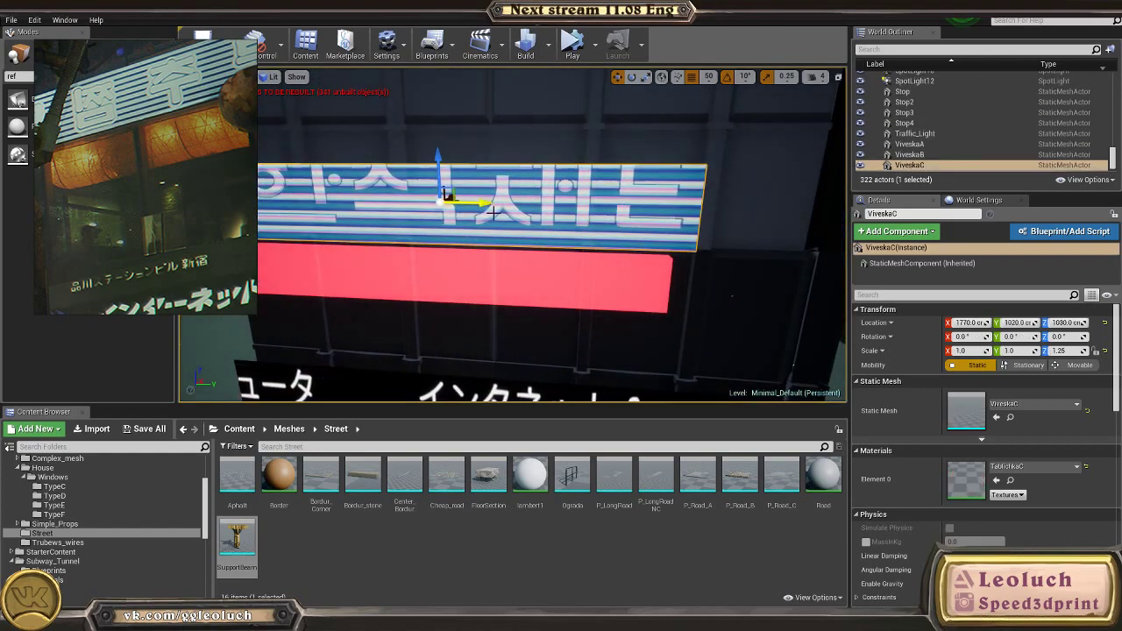
key(s)
mouse_move(492, 213)
right_down()
mouse_move(473, 207)
mouse_move(493, 208)
right_up()
click(557, 336)
right_drag(556, 335, 568, 327)
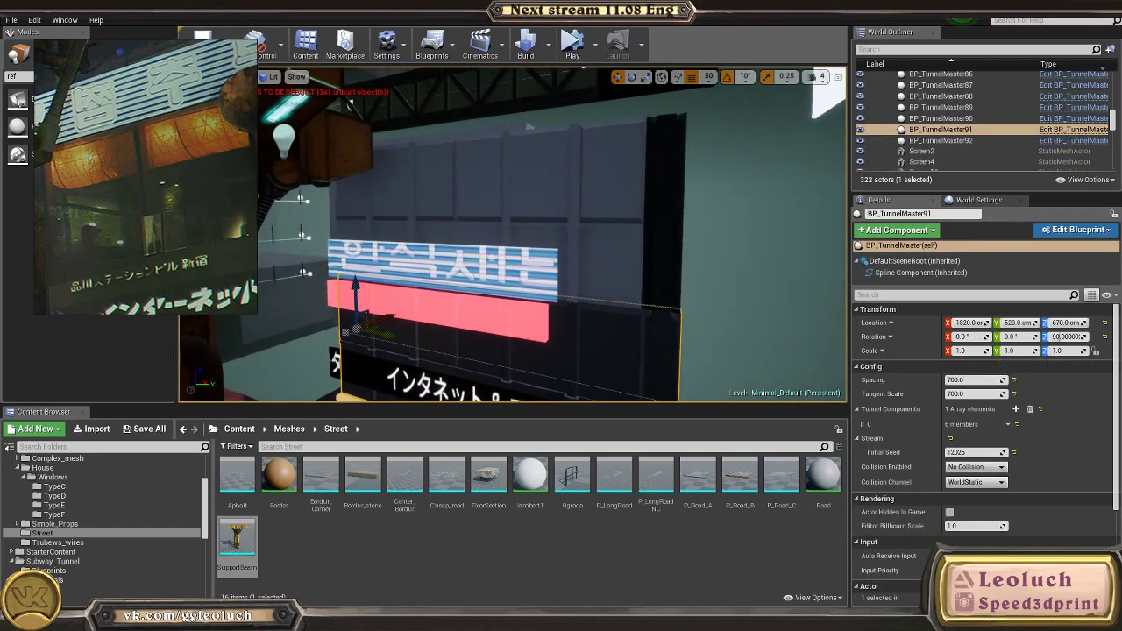
key(1)
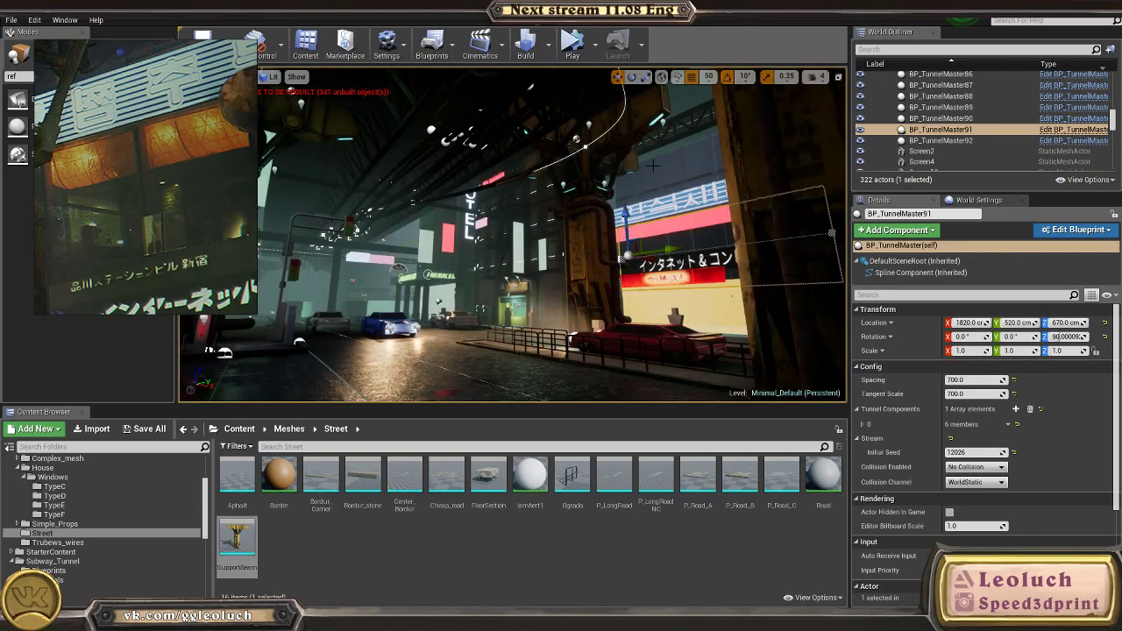
click(675, 166)
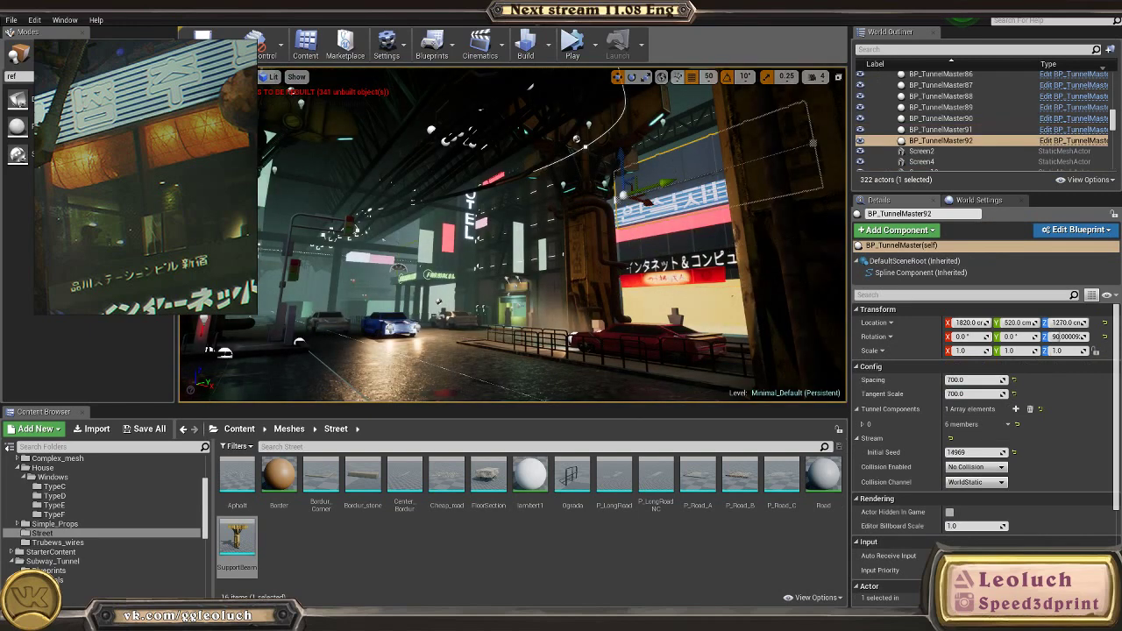
scroll(107, 234, down, 4)
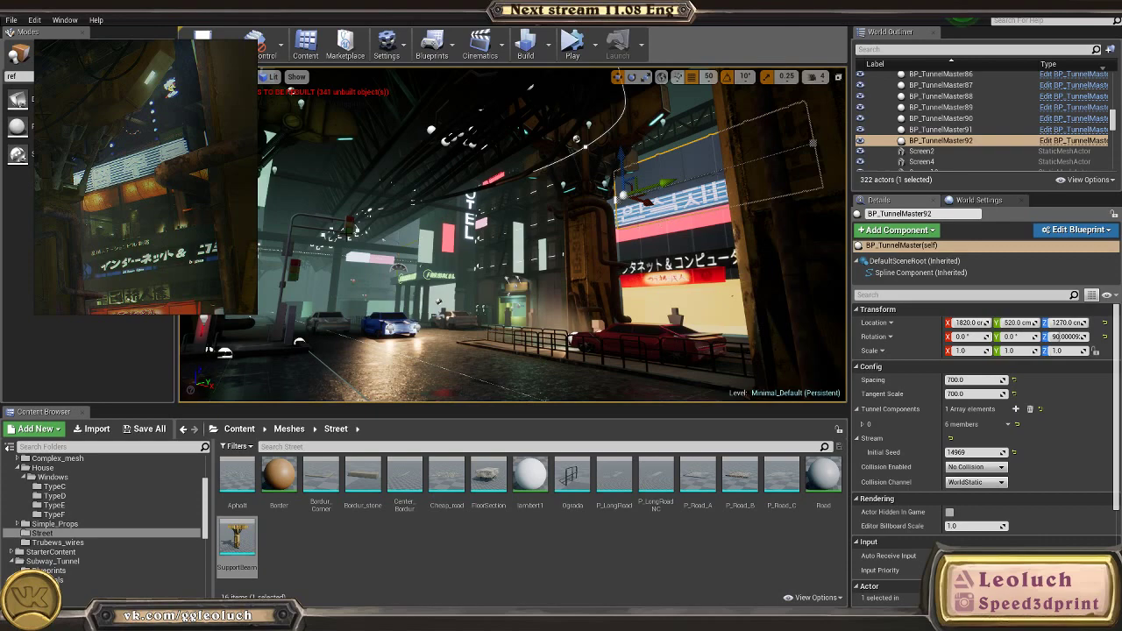
key(w)
right_drag(604, 266, 679, 293)
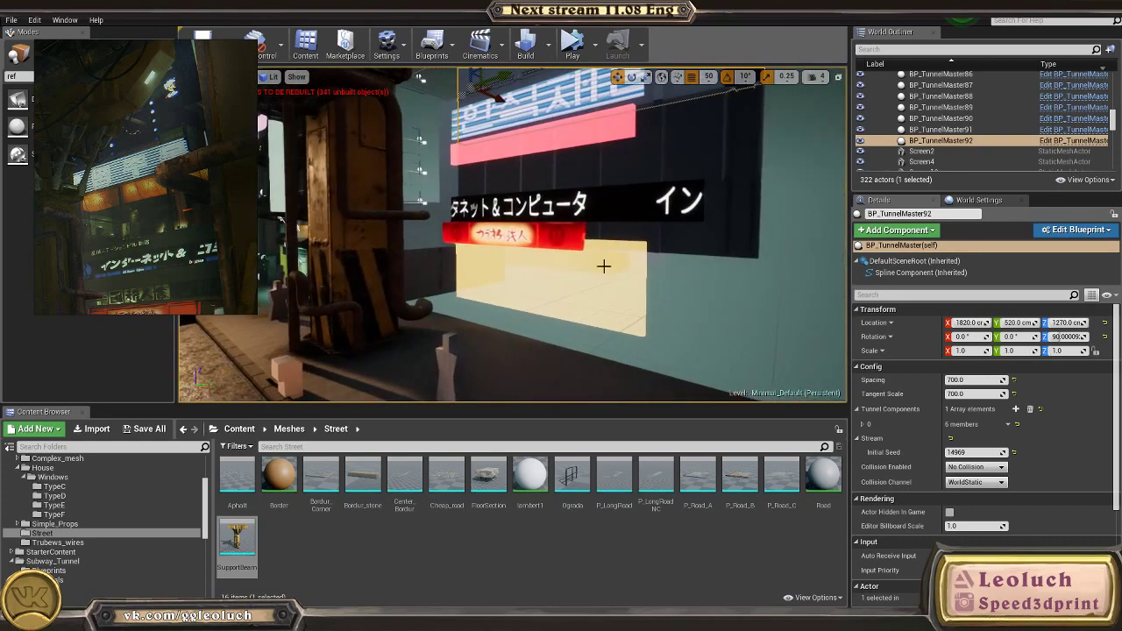
click(604, 265)
ctrl+click(498, 234)
ctrl+click(561, 171)
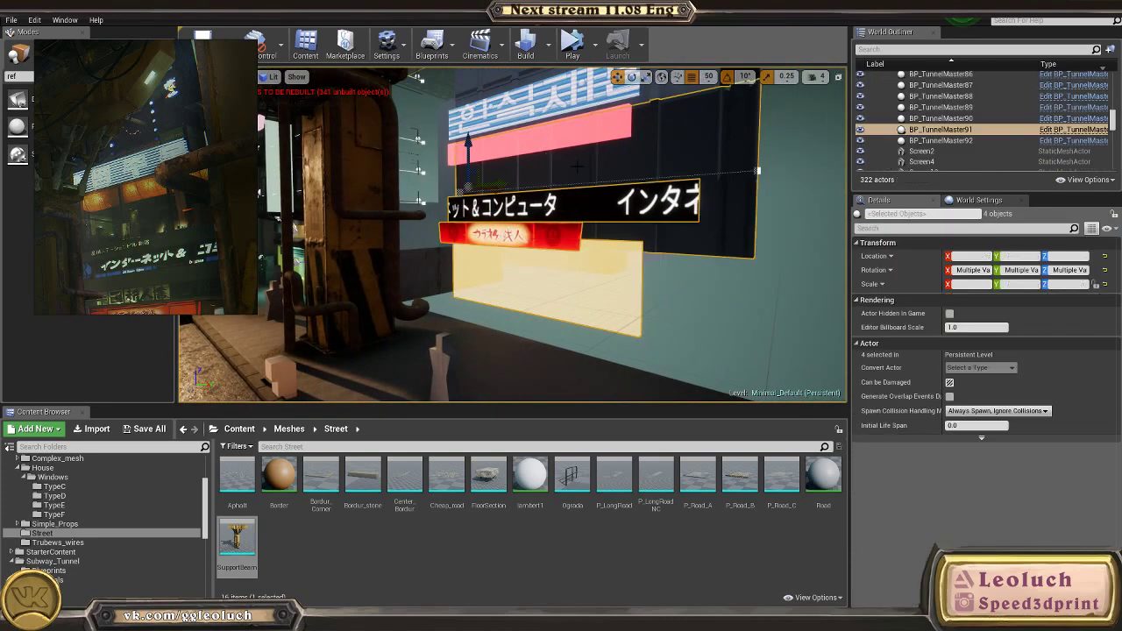
ctrl+click(565, 134)
ctrl+click(582, 97)
right_drag(582, 96, 531, 98)
key(d)
right_drag(530, 242, 556, 158)
key(a)
ctrl+click(547, 235)
right_drag(547, 235, 539, 289)
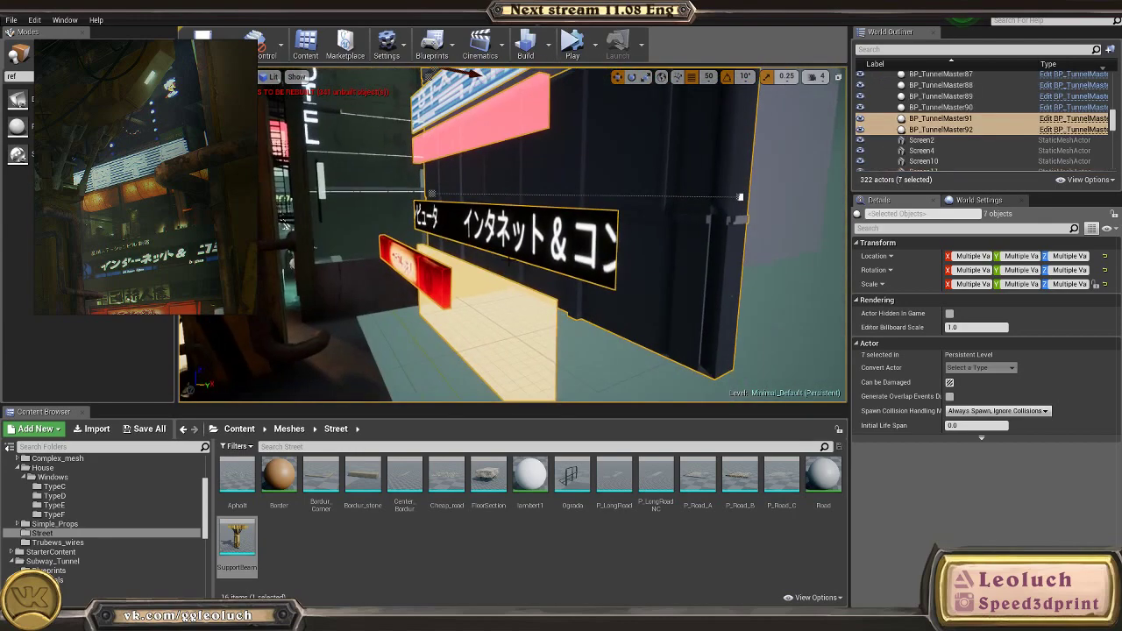
click(437, 258)
right_drag(438, 258, 441, 246)
key(d)
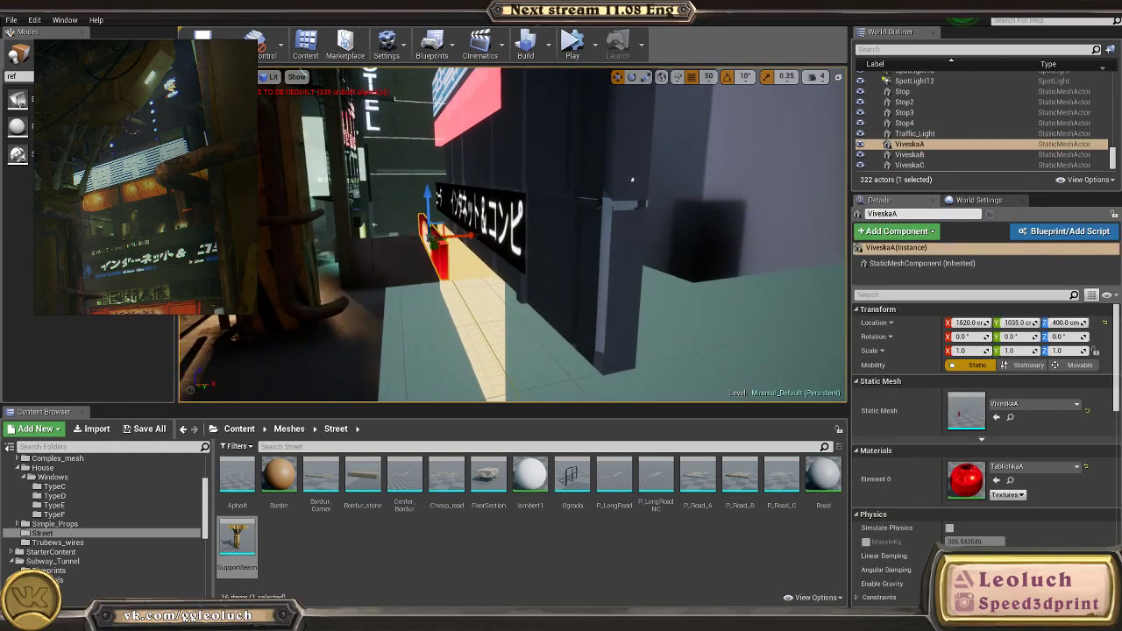
Step: Select the lower facade section together with the cream shopfront, red sign, pink panel and blue Korean sign, leaving out the black Japanese sign
click(554, 238)
right_drag(554, 238, 586, 239)
key(a)
ctrl+click(488, 308)
ctrl+click(449, 264)
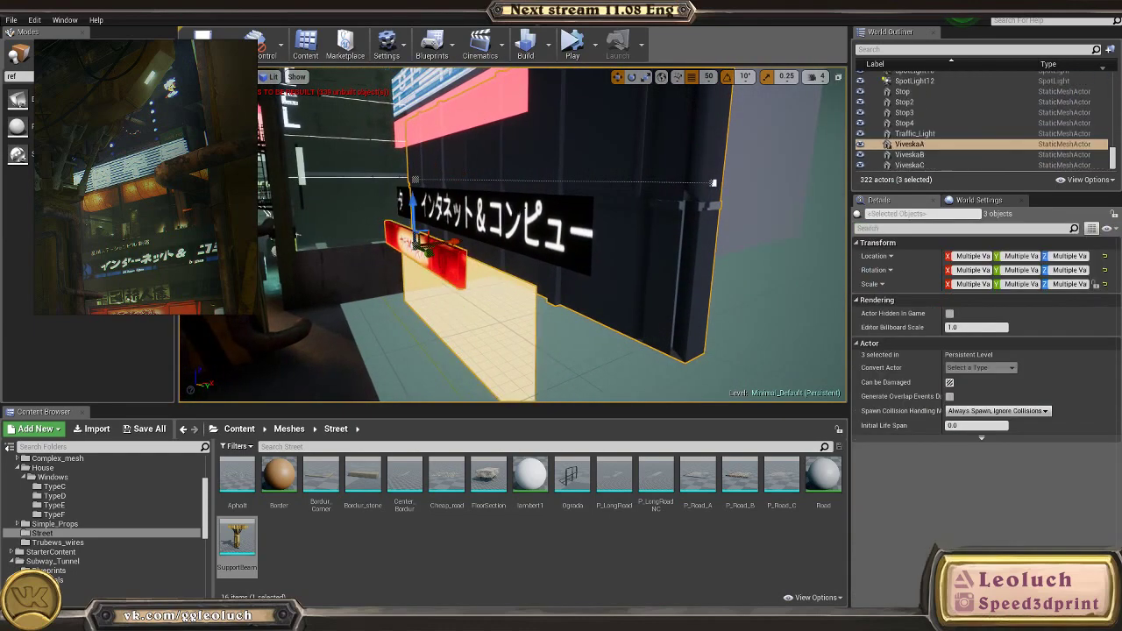
key(a)
right_drag(449, 265, 474, 240)
ctrl+click(406, 171)
ctrl+click(406, 118)
right_drag(407, 117, 410, 61)
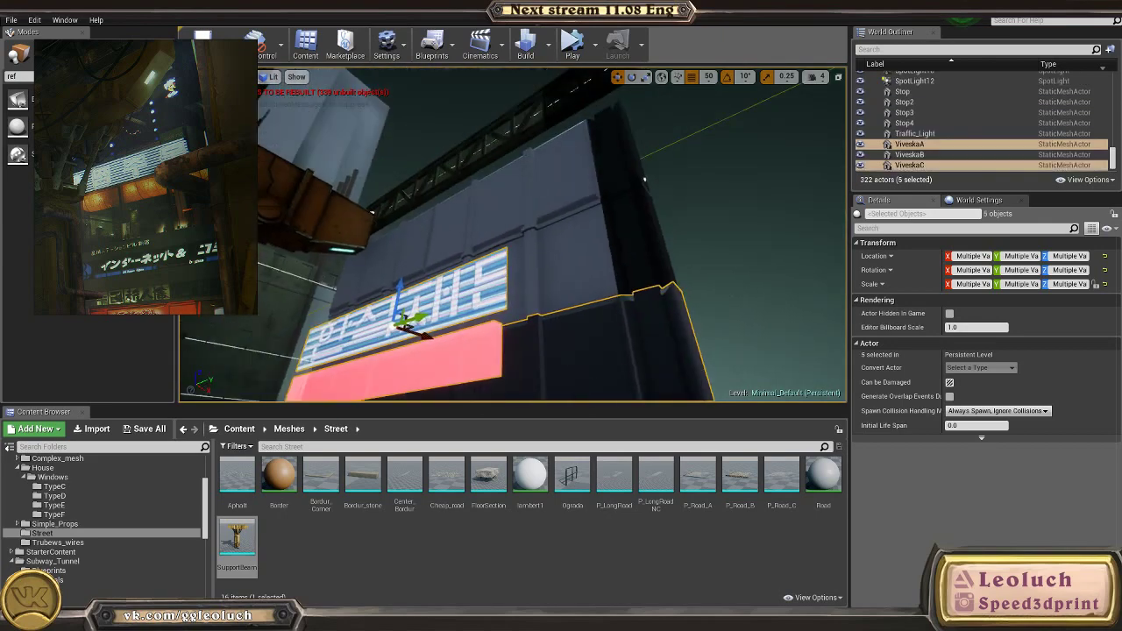
Step: Add the upper facade section to the selection and move the group forward toward the street pillar
ctrl+click(490, 188)
right_drag(491, 188, 443, 225)
key(s)
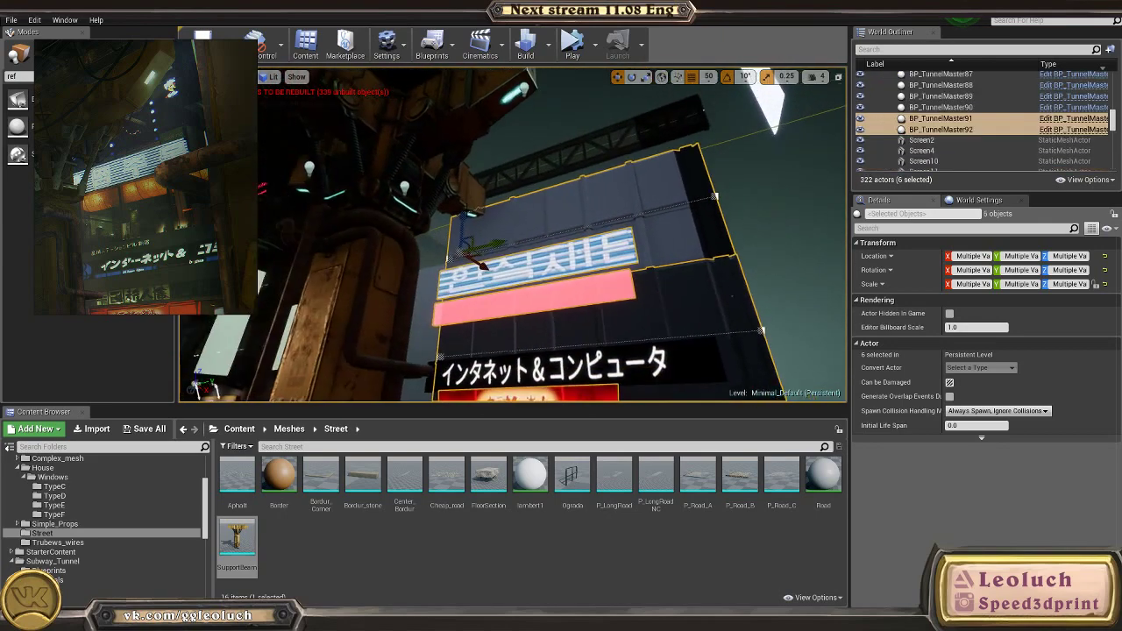
right_drag(523, 241, 503, 262)
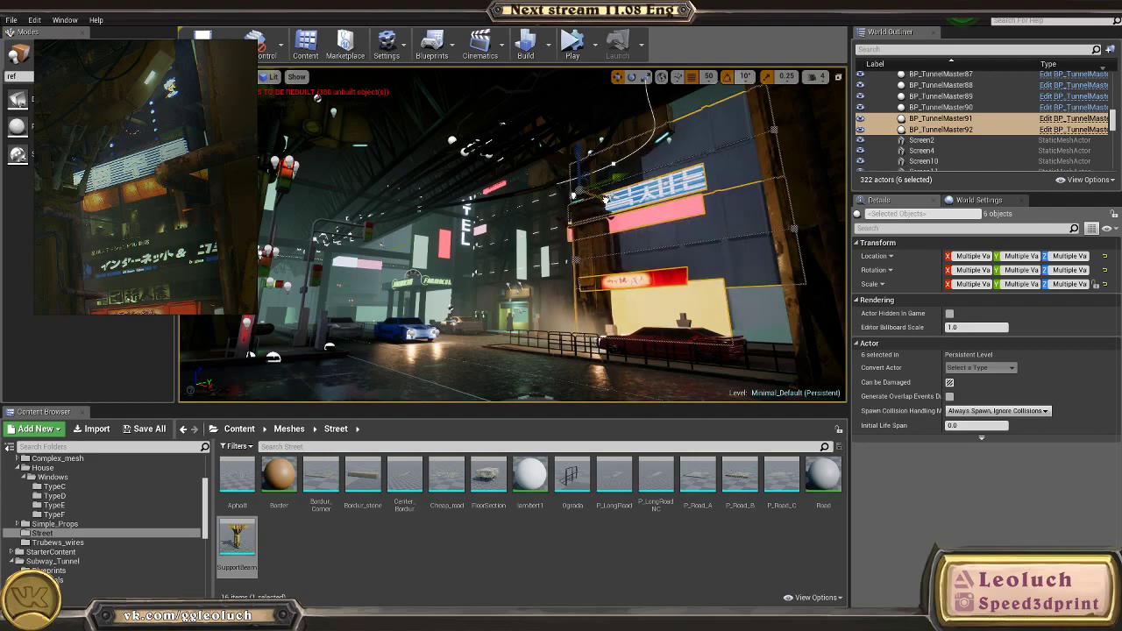
key(w)
right_drag(502, 262, 609, 206)
right_drag(442, 248, 443, 248)
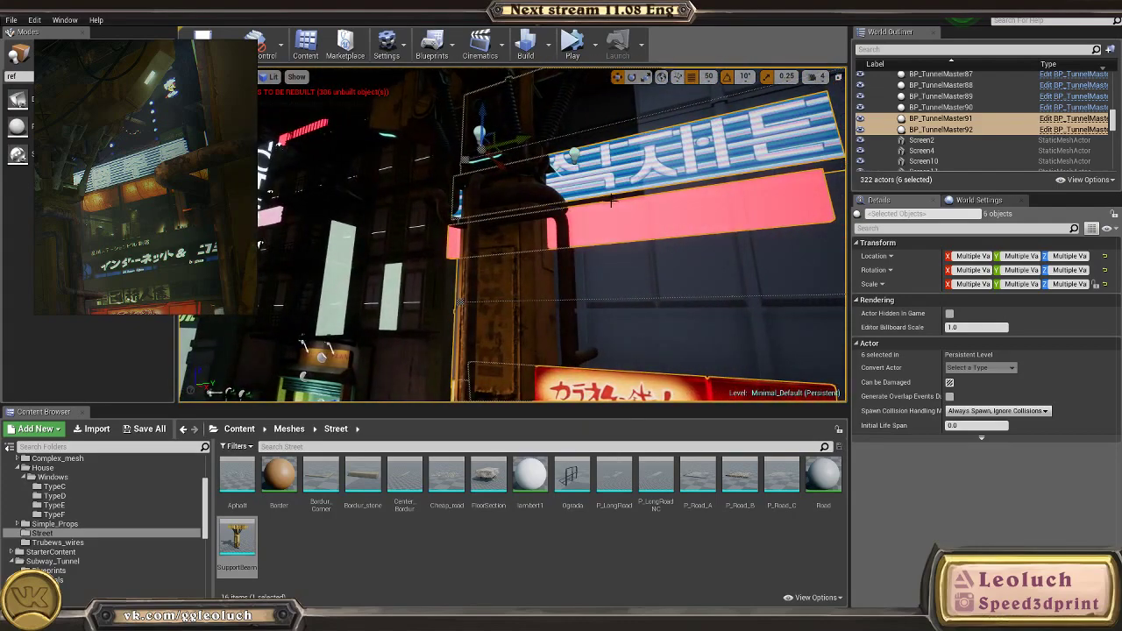
right_drag(610, 200, 518, 264)
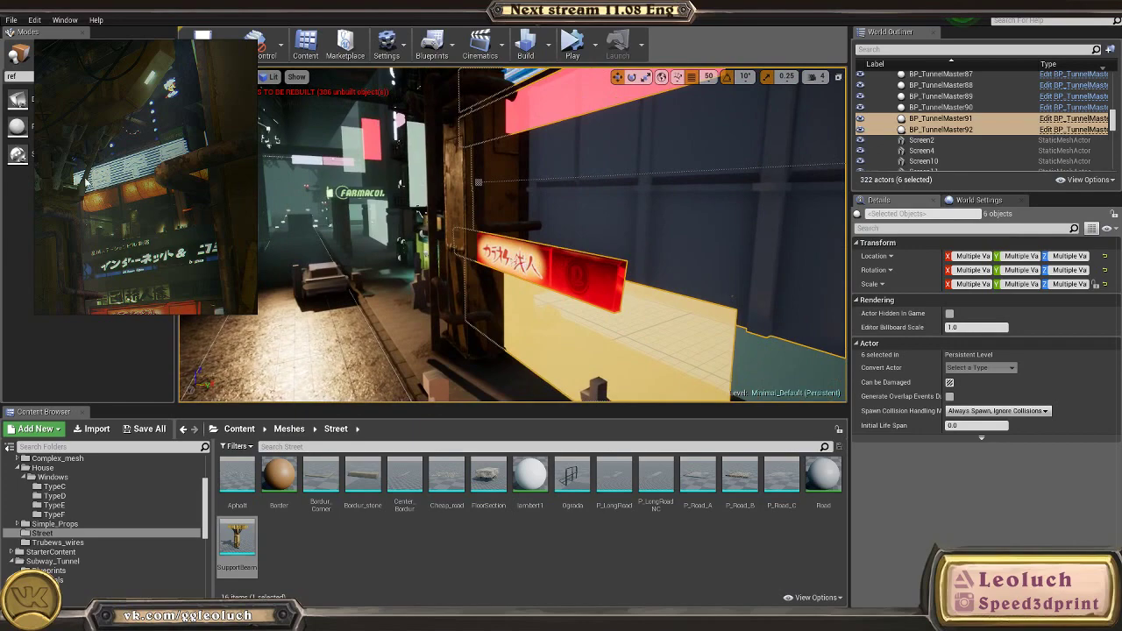
Step: Compare the facade with the concept art's signs and adjust the group's distance from the street pillar
scroll(44, 180, up, 3)
middle_drag(99, 204, 170, 199)
right_drag(590, 210, 577, 169)
drag(534, 128, 574, 138)
right_drag(616, 146, 608, 148)
right_drag(534, 129, 533, 128)
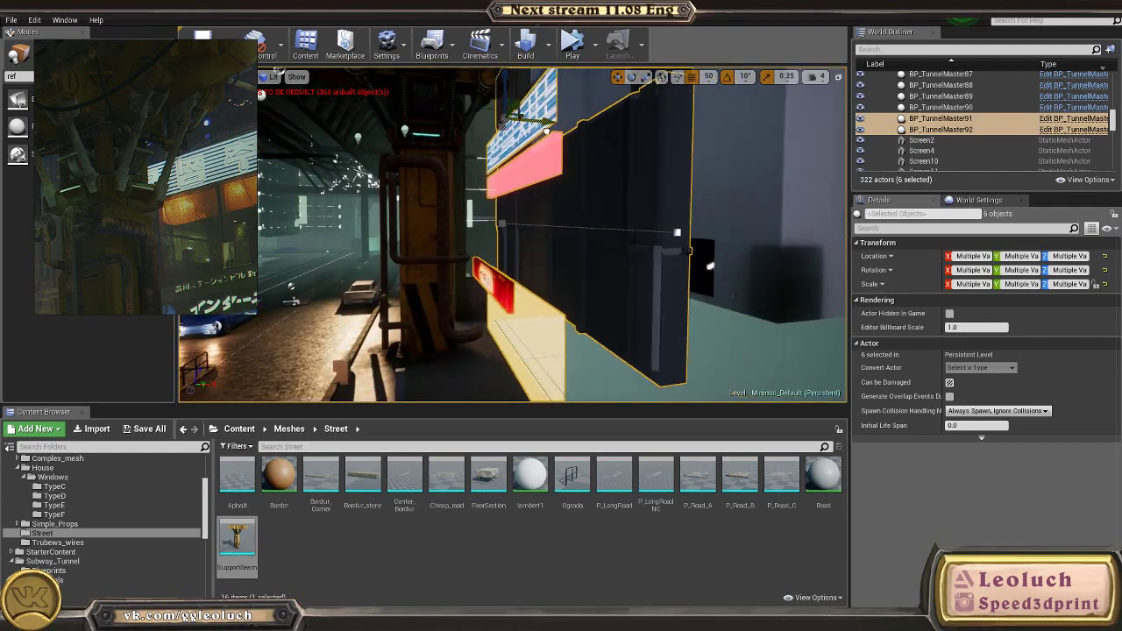
Step: Add the dark truss above the facade to the selection and reposition the whole group beside the street pillar
right_drag(564, 213, 566, 230)
ctrl+click(566, 230)
drag(581, 218, 550, 219)
right_drag(550, 218, 554, 235)
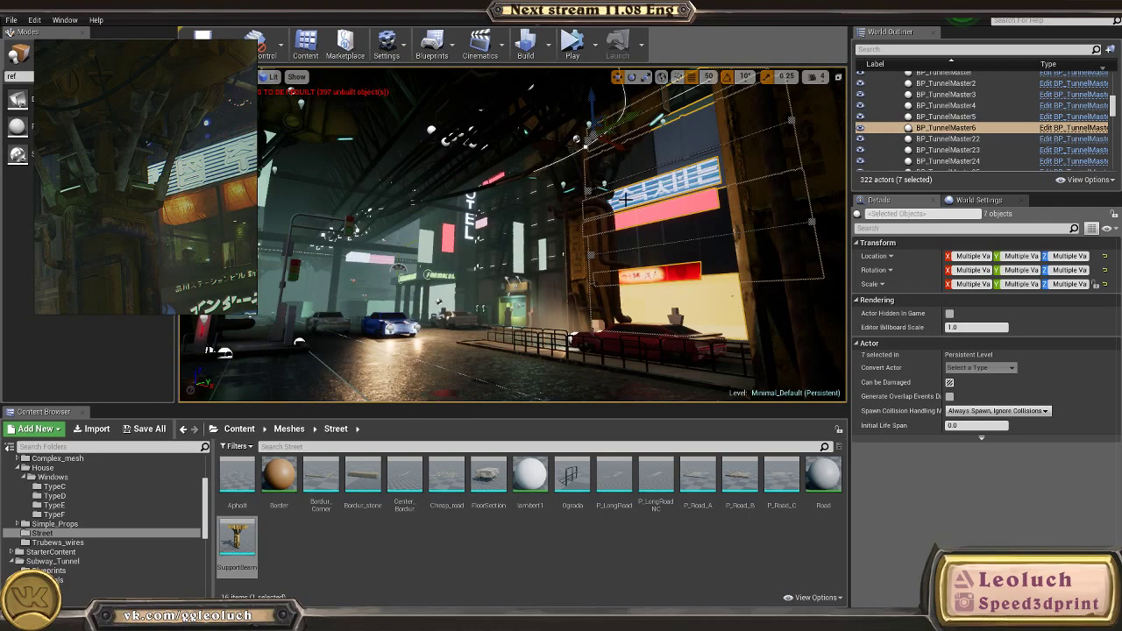
right_drag(624, 115, 631, 121)
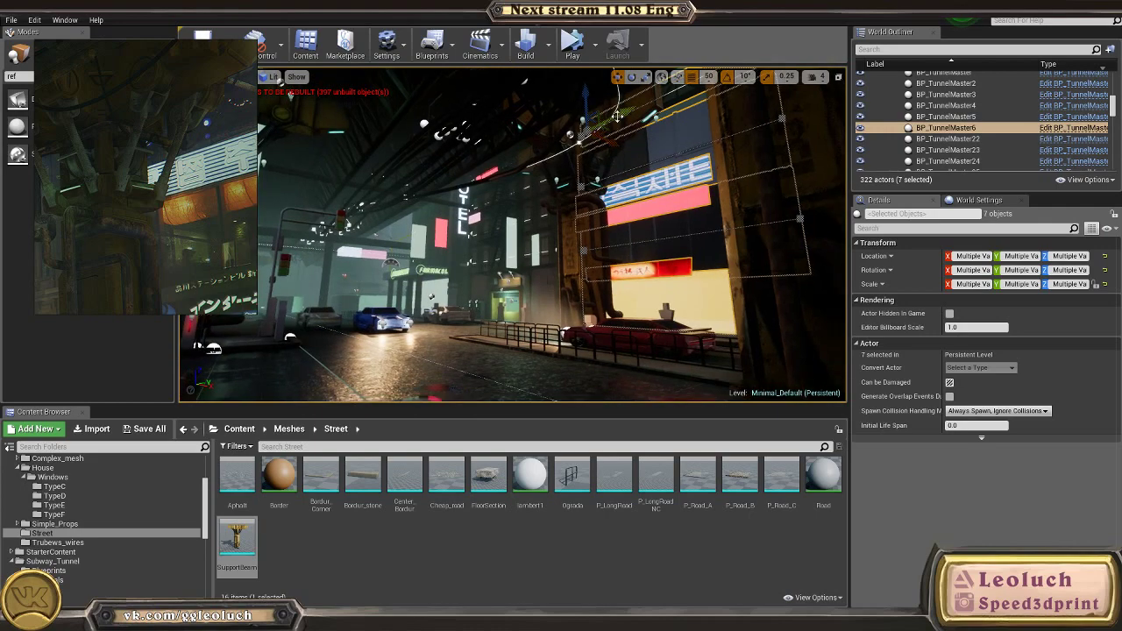
mouse_move(632, 111)
mouse_down()
mouse_move(651, 116)
mouse_move(637, 114)
mouse_move(648, 97)
mouse_up()
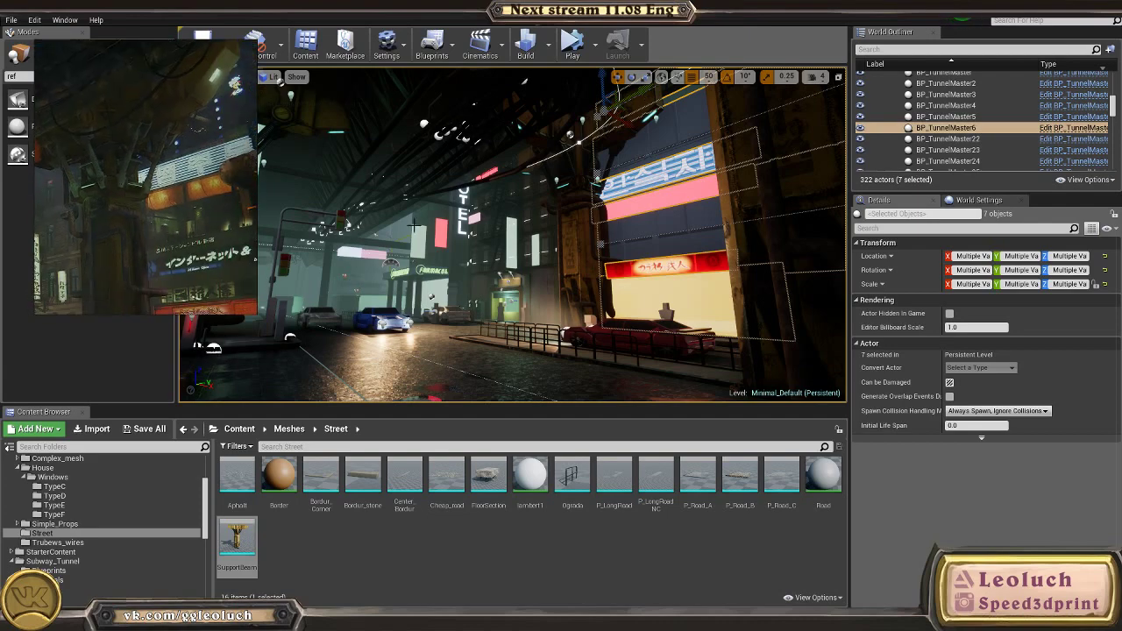
Step: Reselect both facade sections with the cream shopfront, red sign, pink panel, blue Korean sign and dark truss
click(612, 195)
key(w)
right_drag(613, 194, 638, 228)
right_drag(535, 262, 559, 256)
click(534, 327)
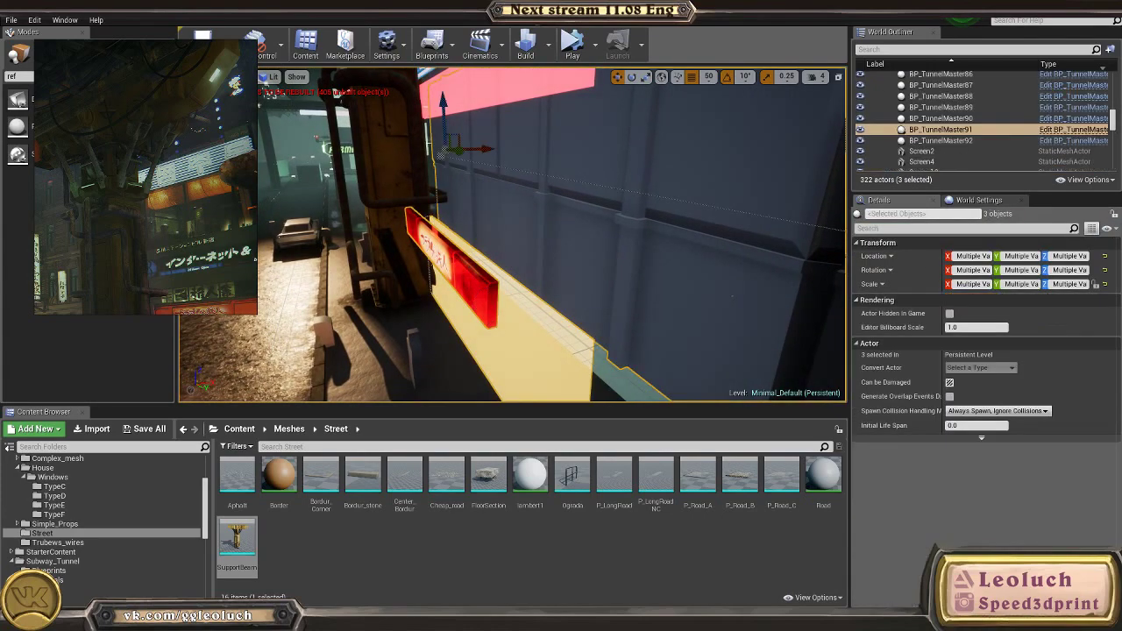
right_drag(534, 328, 535, 310)
ctrl+click(485, 181)
ctrl+click(488, 135)
ctrl+click(561, 104)
right_drag(561, 103, 570, 75)
ctrl+click(492, 126)
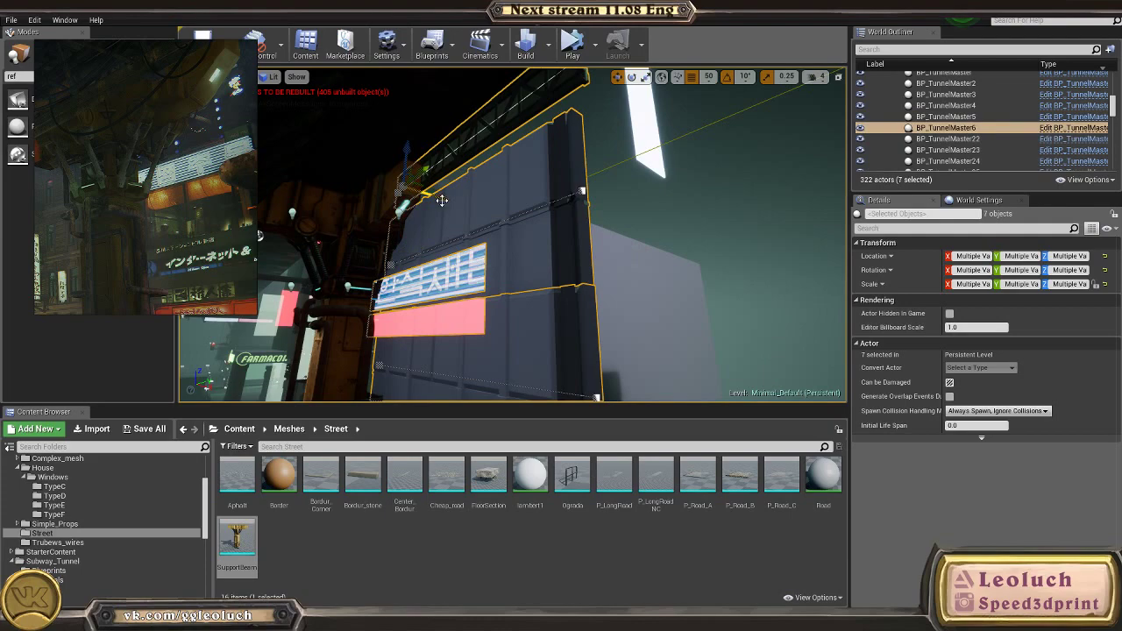
Step: Nudge the selected facade group slightly and compare the street camera view with the full concept art
right_drag(442, 199, 442, 200)
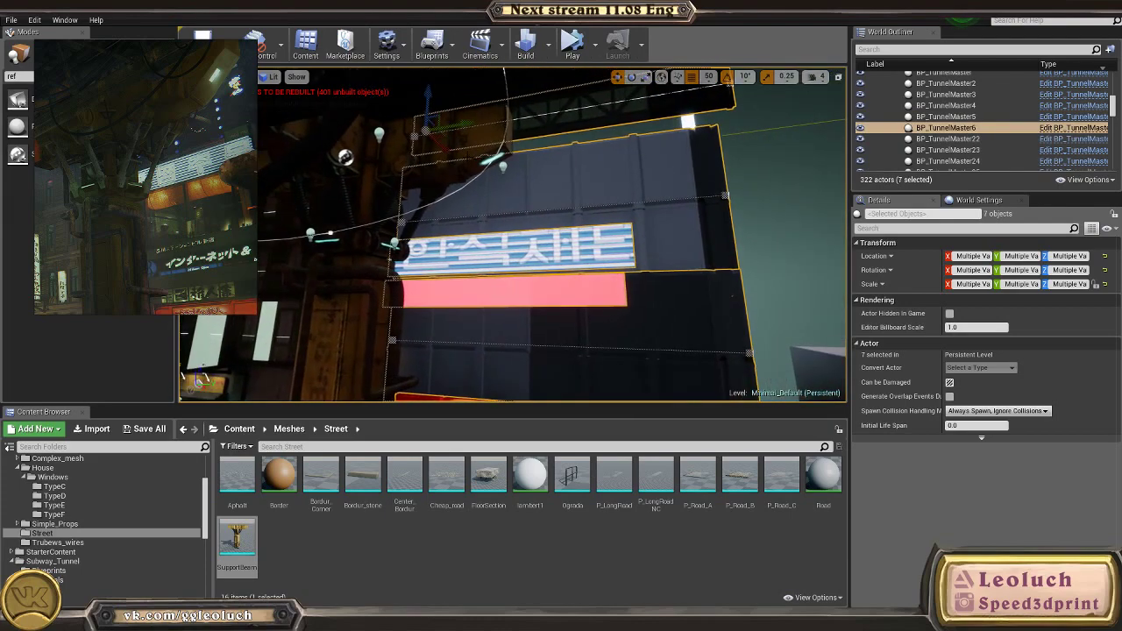
drag(465, 121, 474, 120)
key(1)
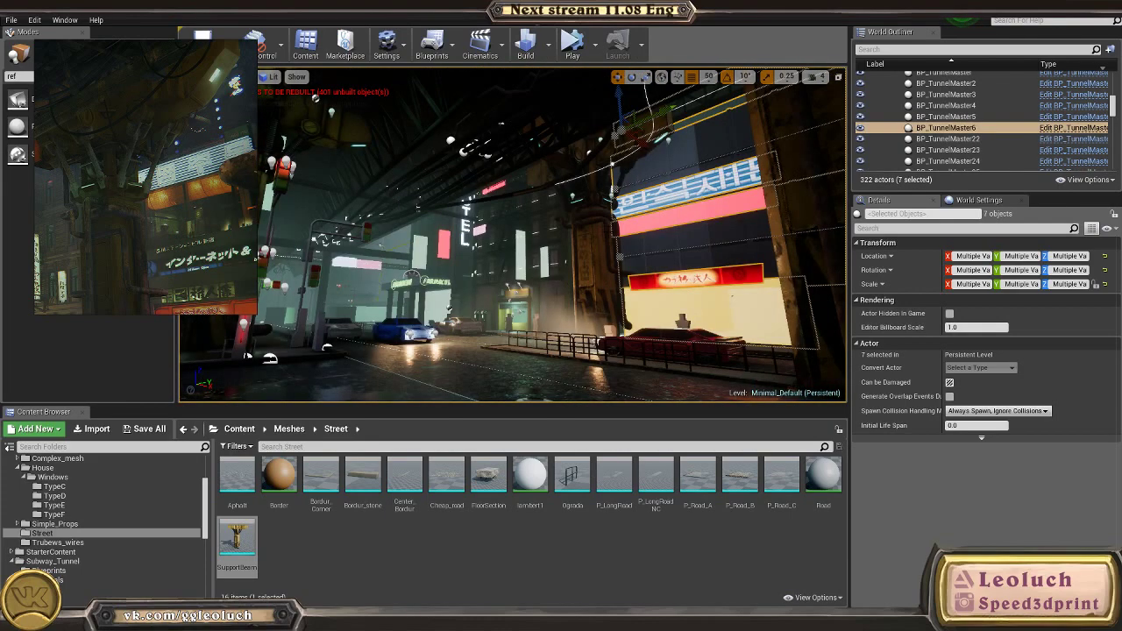
click(466, 382)
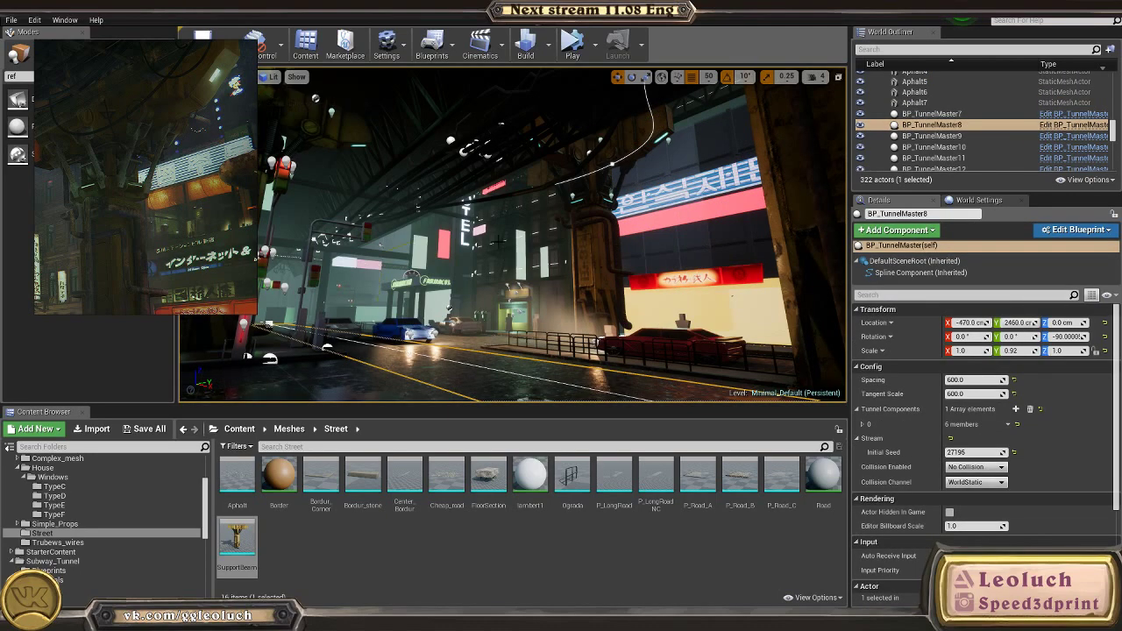
scroll(206, 251, down, 3)
middle_drag(206, 251, 141, 179)
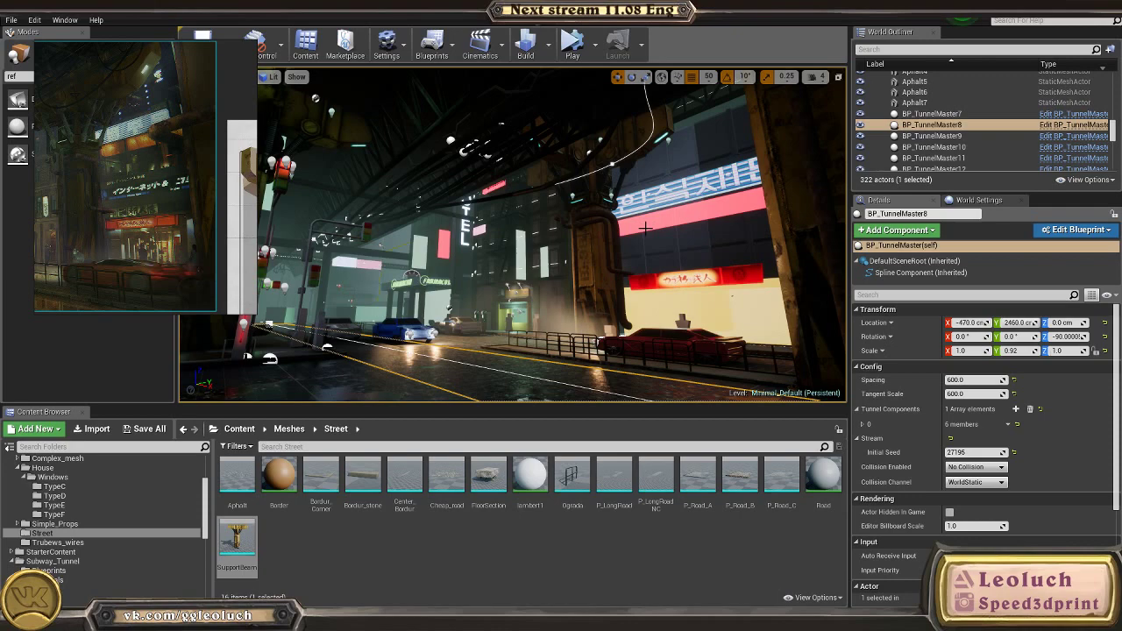
mouse_move(286, 318)
right_down()
mouse_move(298, 320)
mouse_move(287, 318)
right_up()
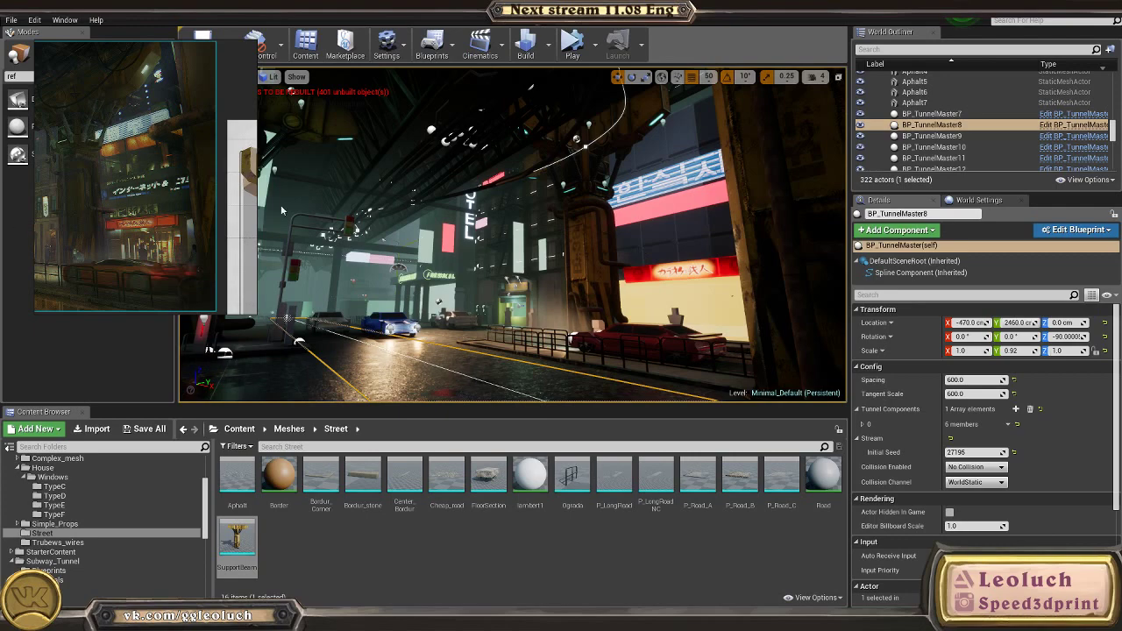
Step: Select the black Japanese sign behind the facade and move it forward to X 1270 cm, in front of the wall above the red sign
right_drag(298, 213, 605, 197)
key(w)
click(565, 235)
right_drag(604, 258, 613, 257)
key(s)
click(599, 230)
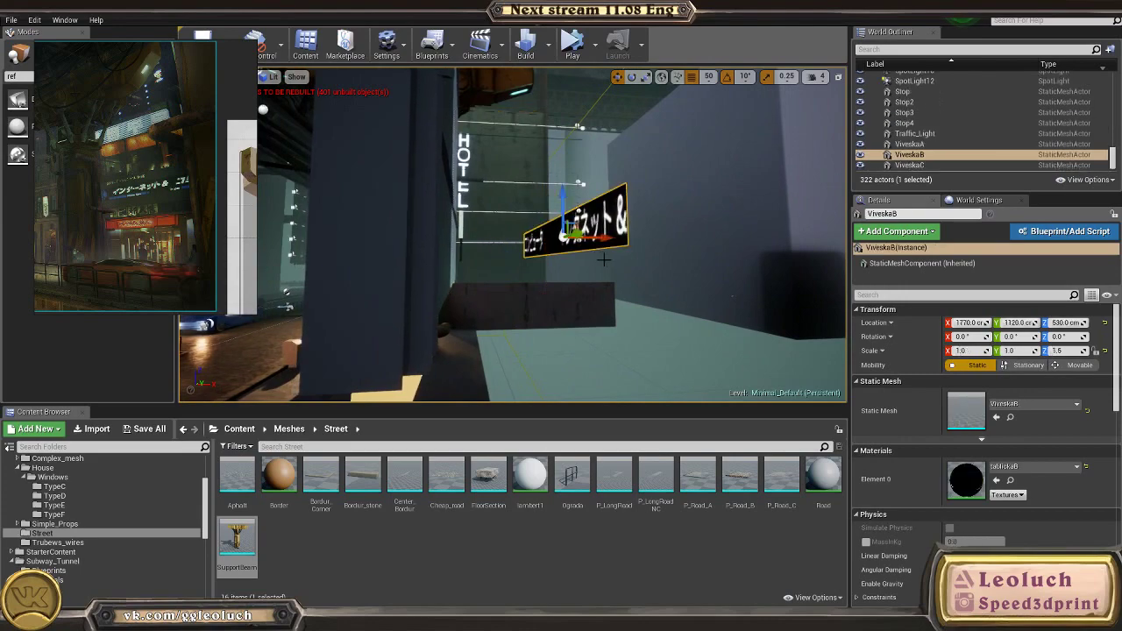
drag(615, 235, 439, 233)
right_drag(439, 233, 288, 233)
key(s)
key(d)
drag(383, 232, 520, 224)
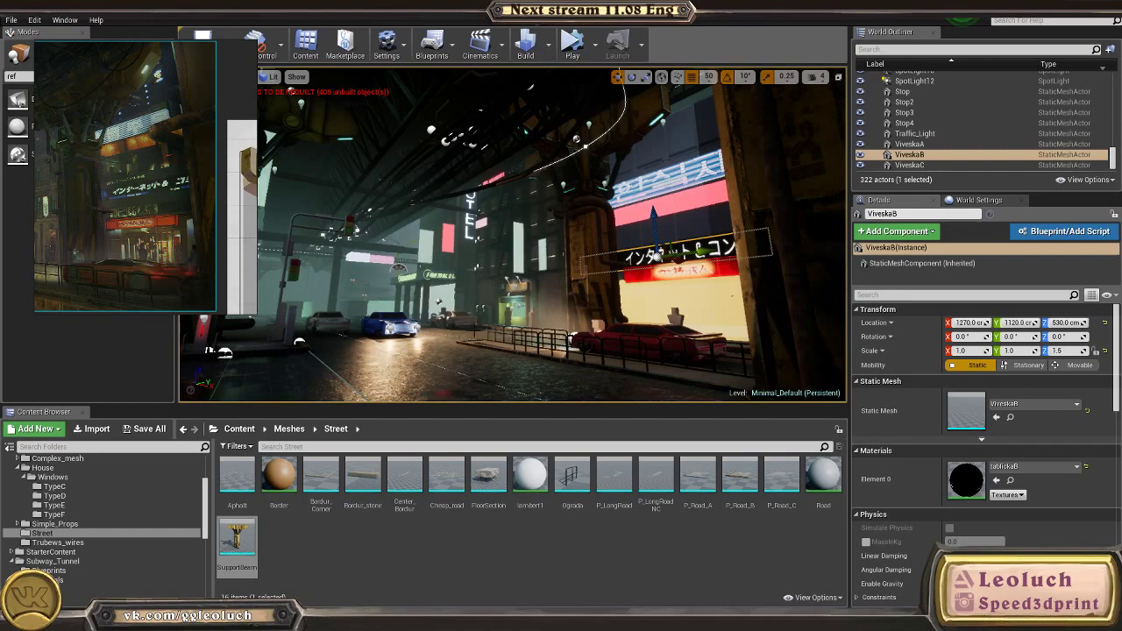
Step: Reselect the black Japanese sign and view the facade edge-on to check the sign's depth against the wall
click(390, 326)
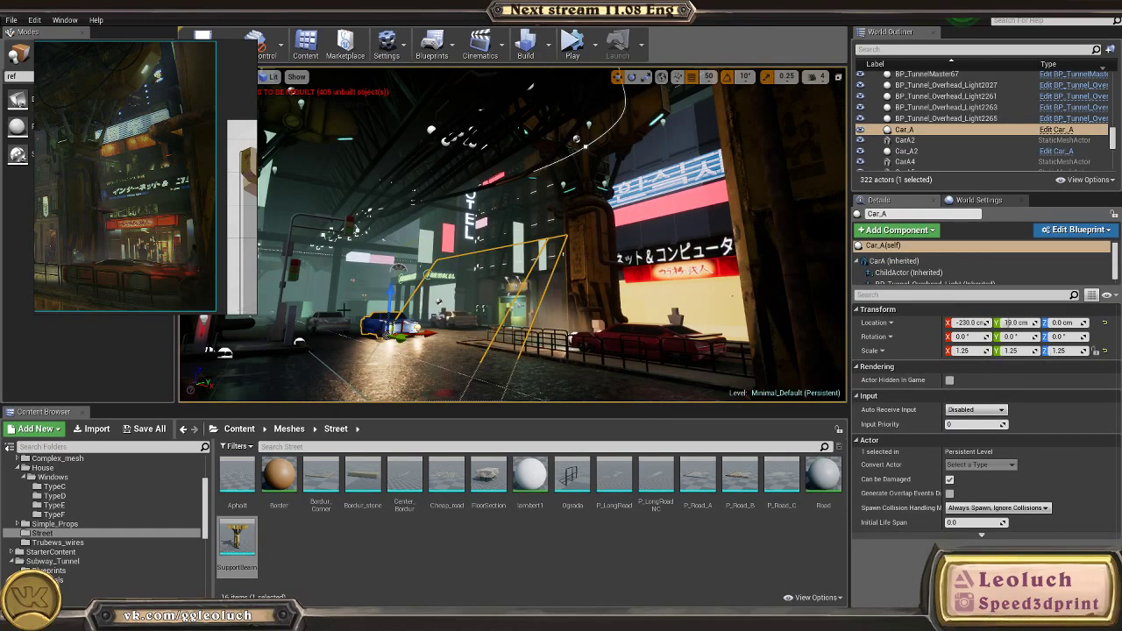
click(653, 225)
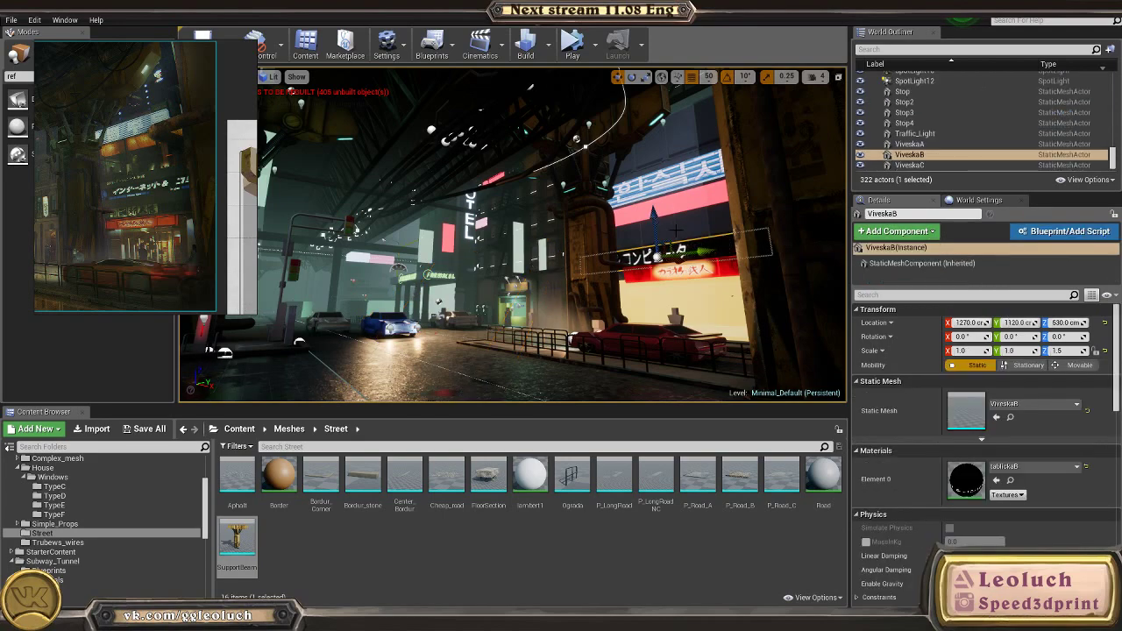
mouse_move(690, 290)
right_down()
mouse_move(780, 294)
mouse_move(691, 290)
right_up()
key(w)
key(d)
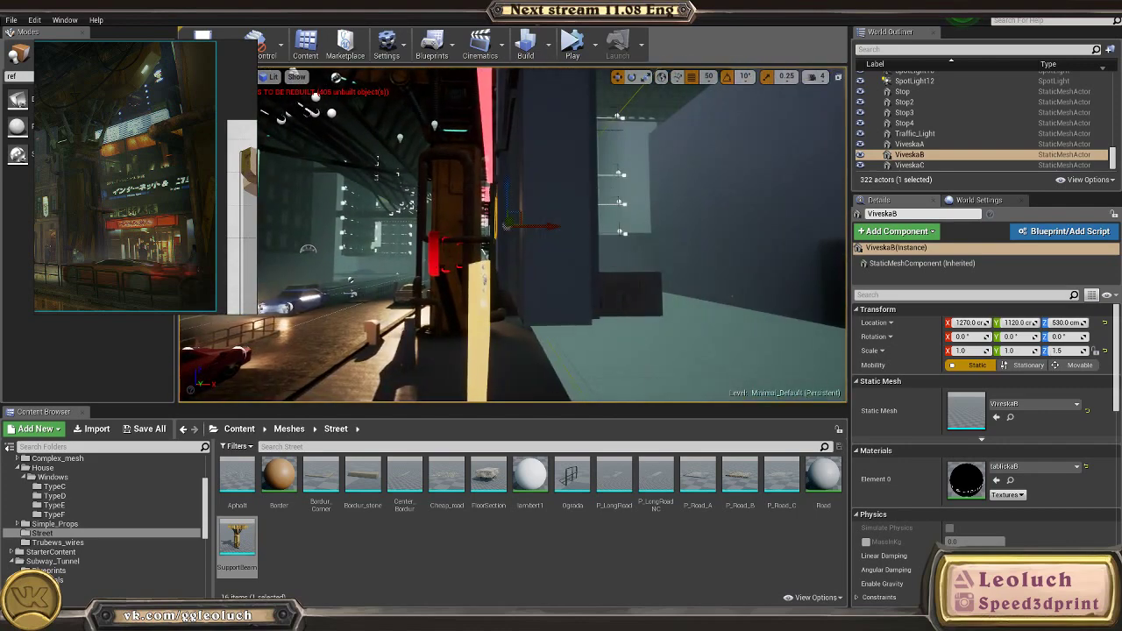
Step: Select the red sign beneath the black Japanese sign and inspect up close how it sits against the wall
click(433, 255)
right_drag(433, 255, 398, 254)
key(w)
right_drag(526, 263, 666, 254)
key(s)
right_drag(631, 289, 494, 313)
key(d)
drag(494, 313, 493, 313)
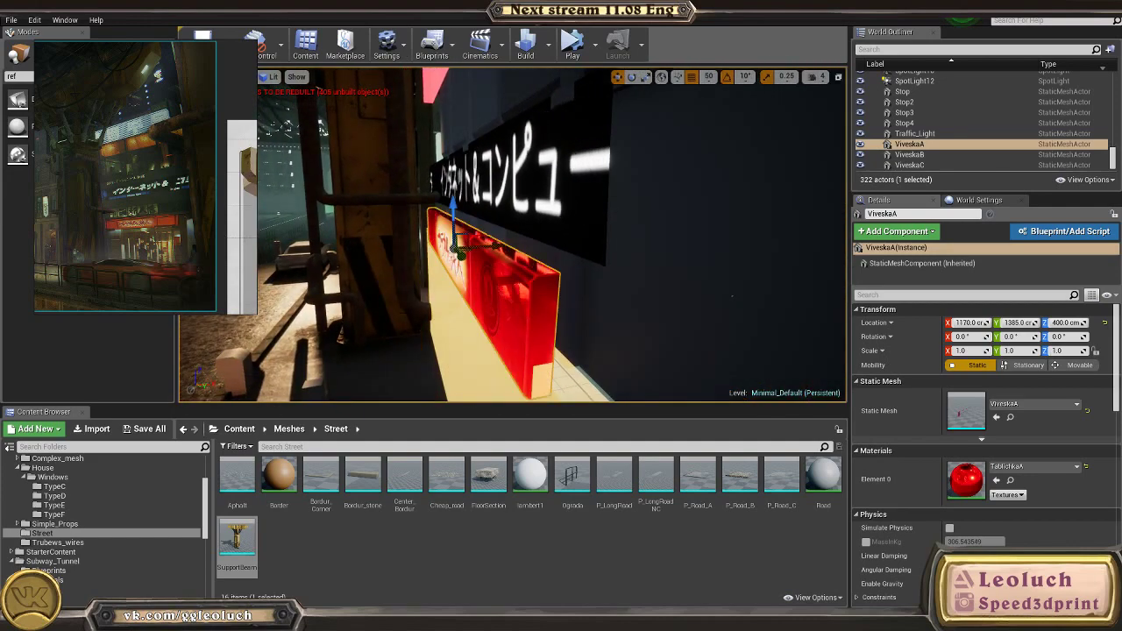
Step: Shift the red sign along the facade to Y 1285 cm, judging its placement from the street camera
right_click(396, 322)
click(396, 321)
click(653, 298)
key(1)
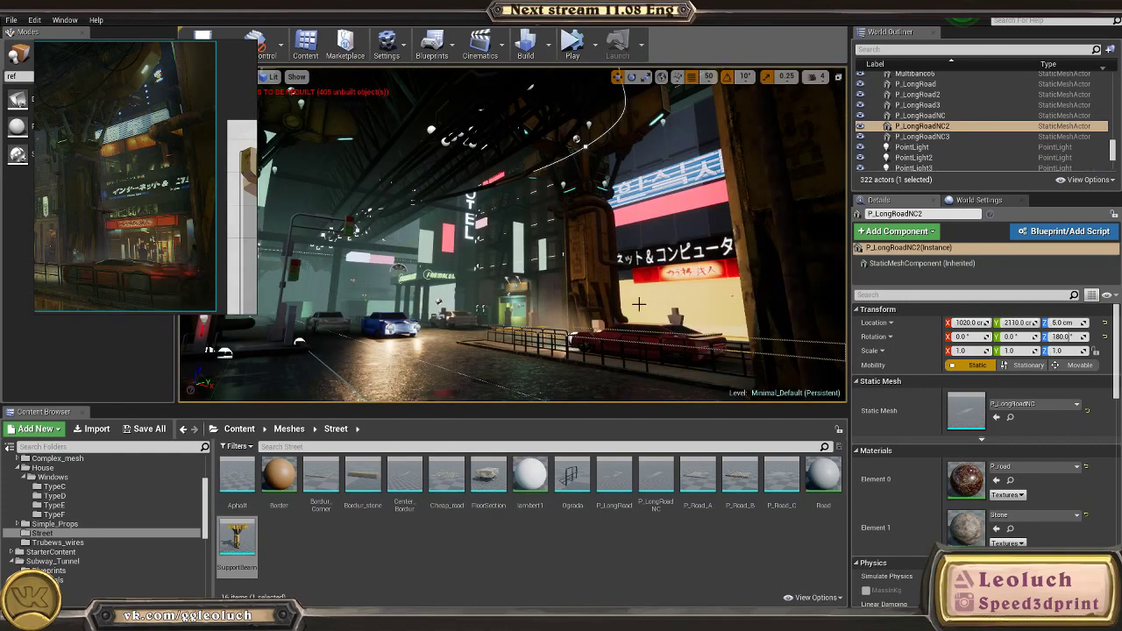
click(670, 301)
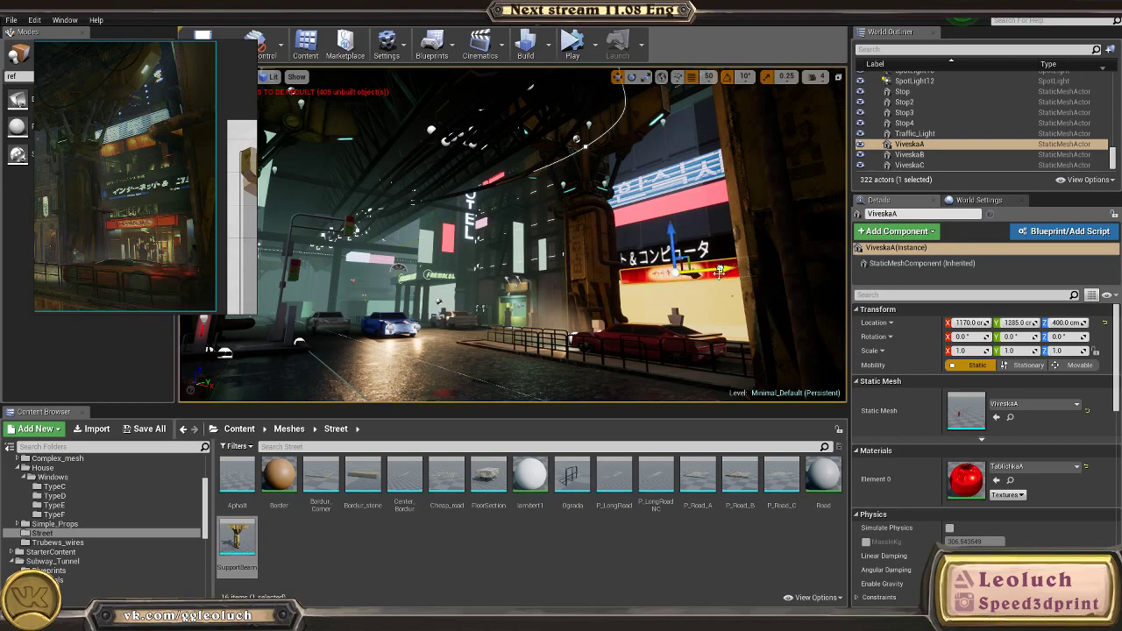
Step: Slide the black Japanese sign sideways along the facade above the red sign and check its placement from the street camera
click(651, 340)
key(w)
right_drag(651, 340, 823, 338)
click(738, 154)
key(s)
right_drag(738, 155, 688, 149)
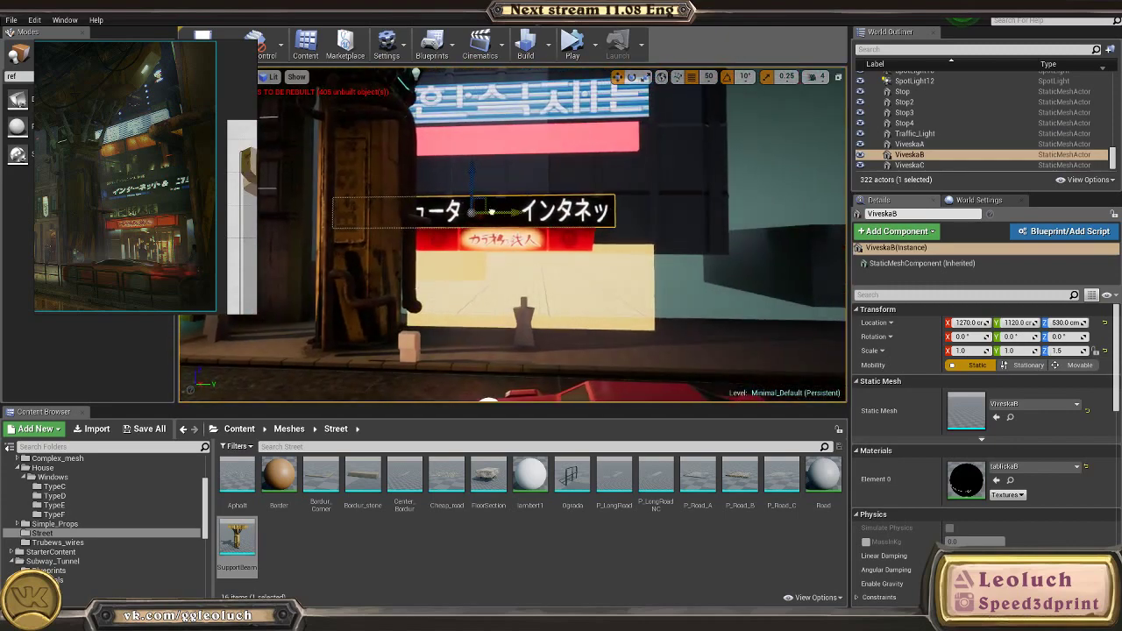
drag(515, 212, 587, 212)
right_drag(608, 360, 629, 349)
click(607, 359)
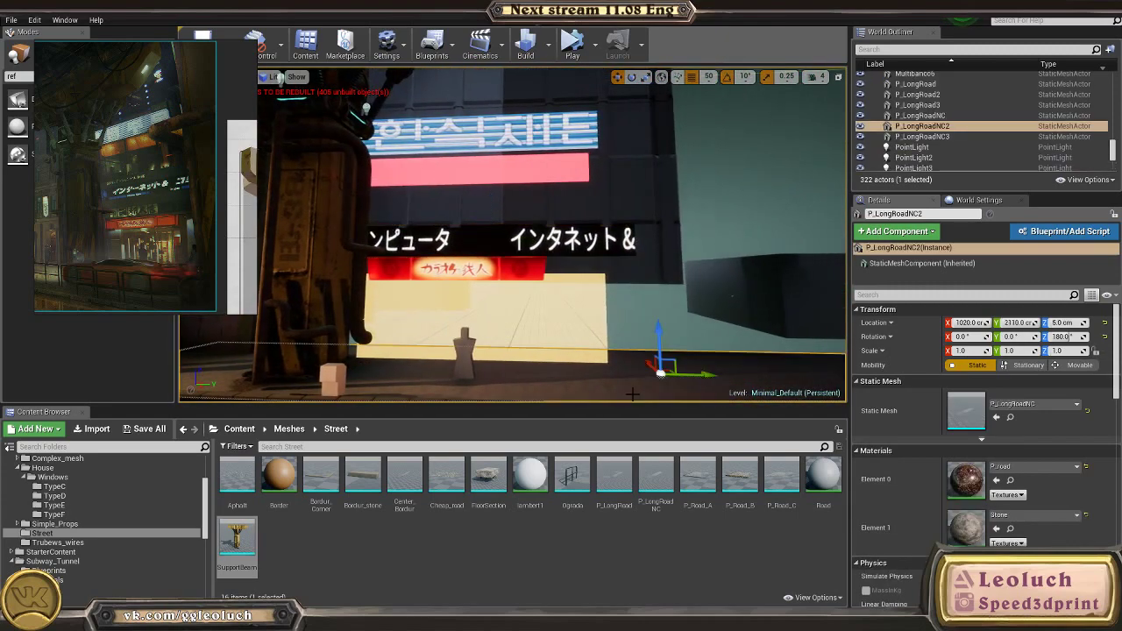
key(f)
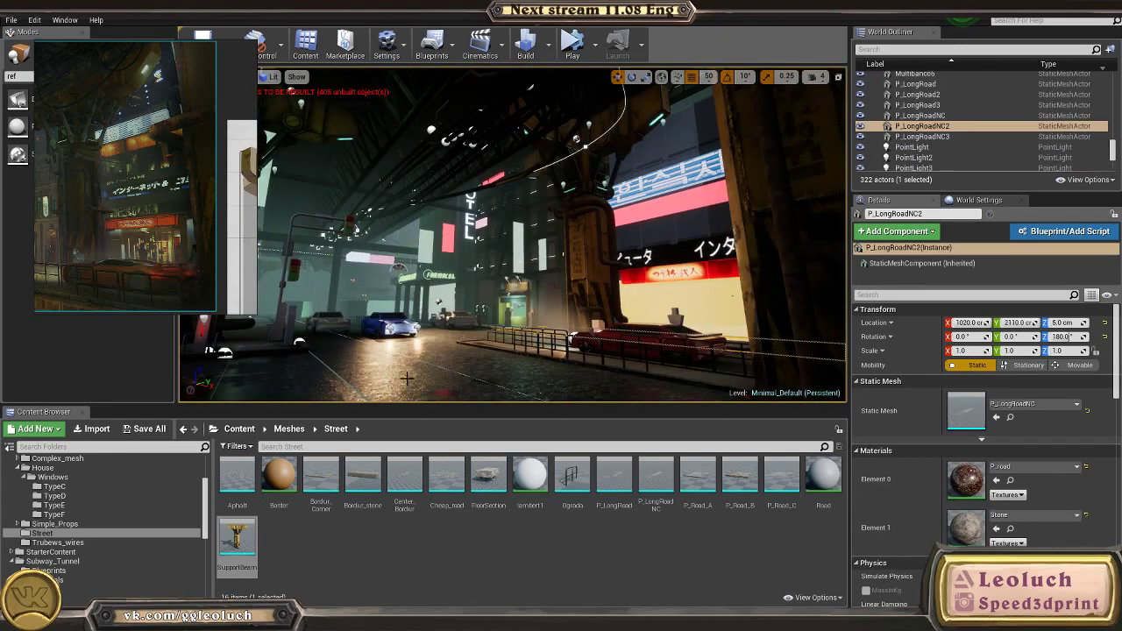